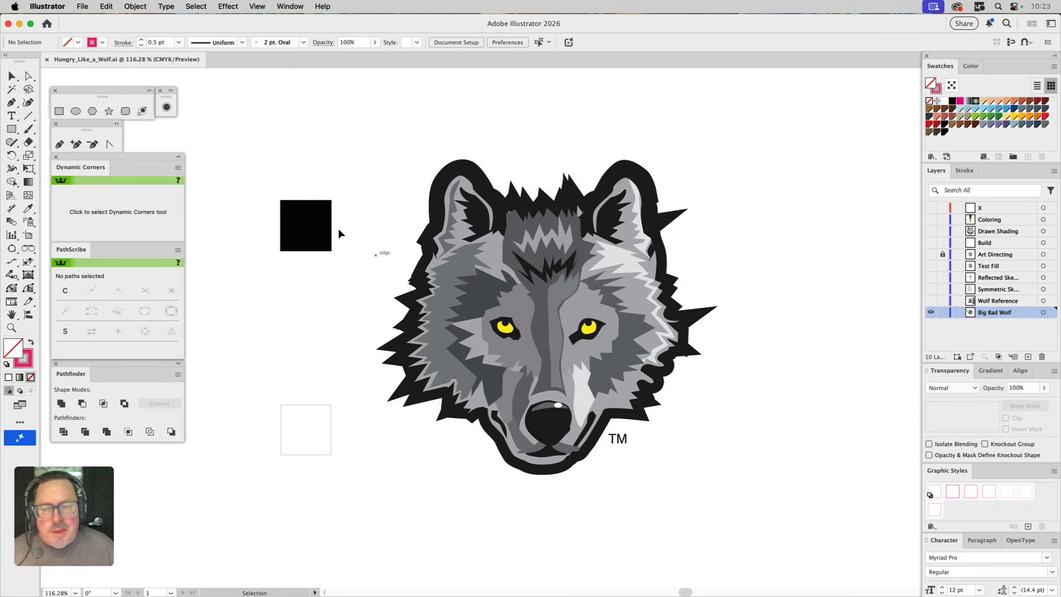
Step: Fill the second and third palette squares with the dark grey and light grey sampled from the wolf's fur using the Eyedropper
left_click_drag(292, 423, 311, 290)
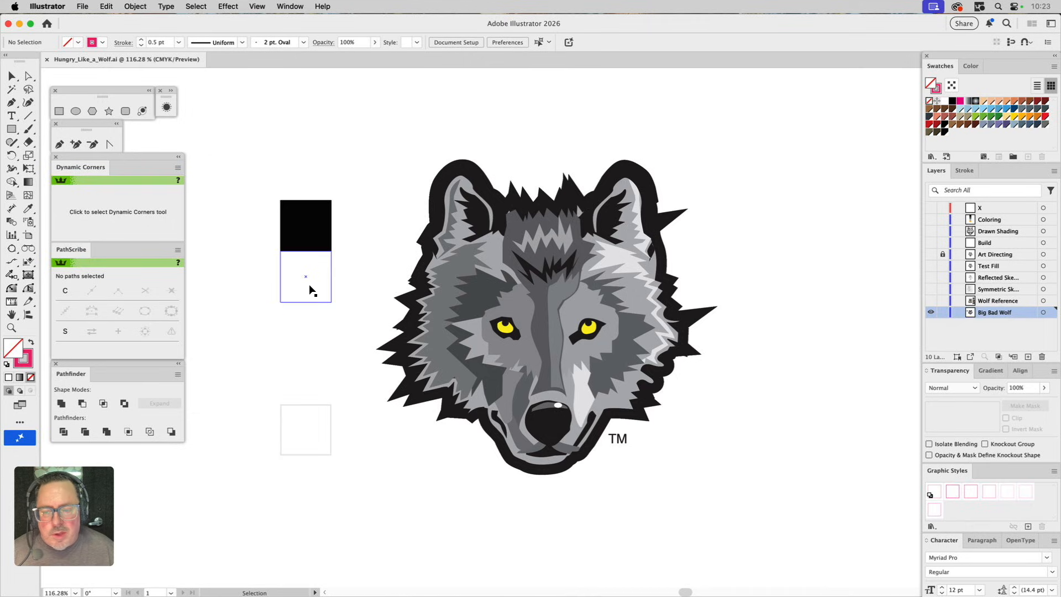
left_click(230, 271)
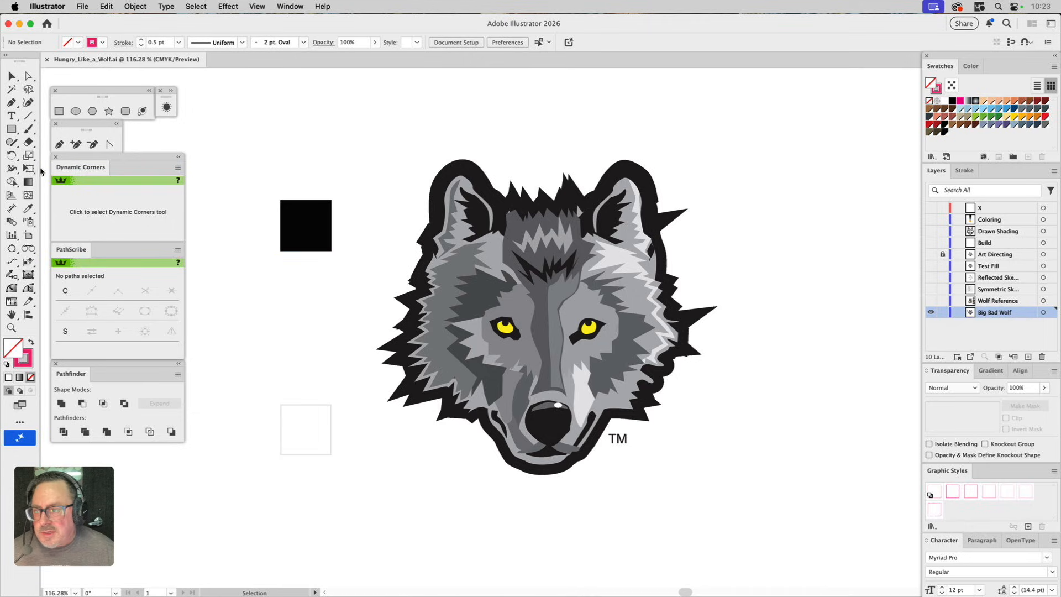
left_click(28, 210)
key("super")
left_click(317, 275, "super")
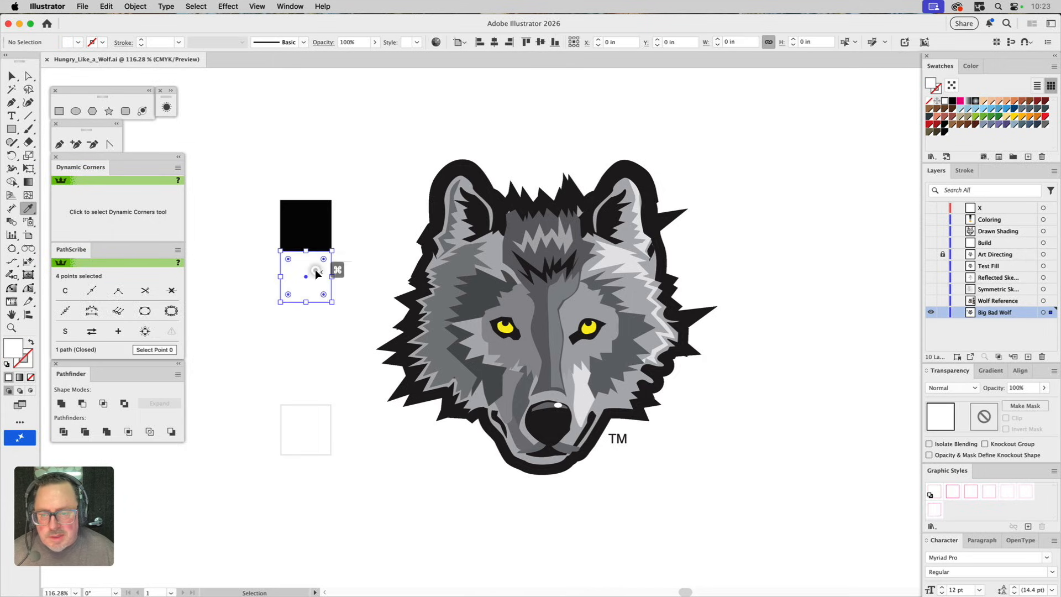
left_click(474, 291)
left_click(301, 326, "super")
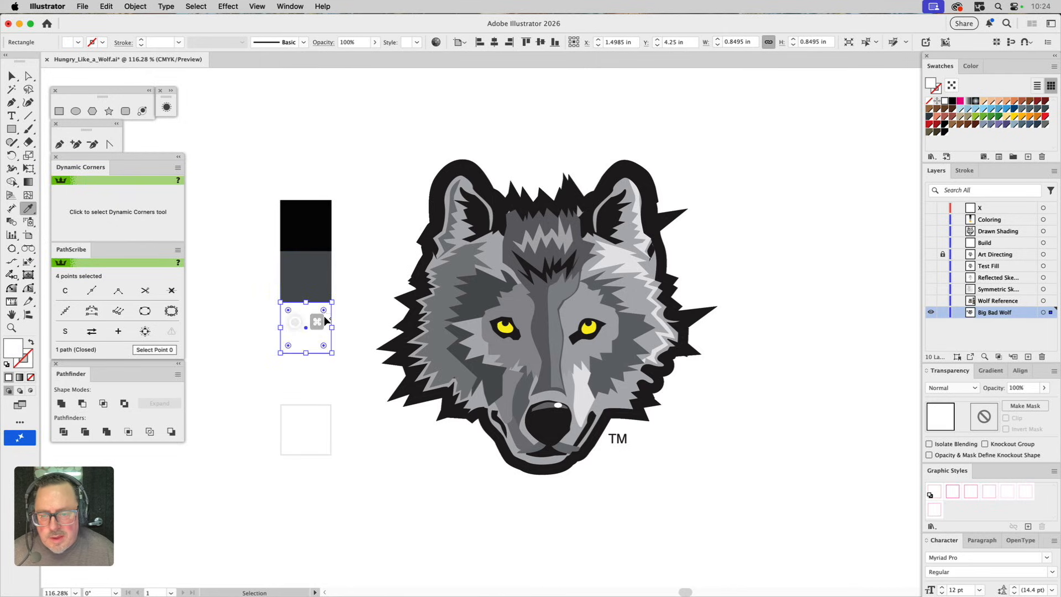
left_click(499, 247)
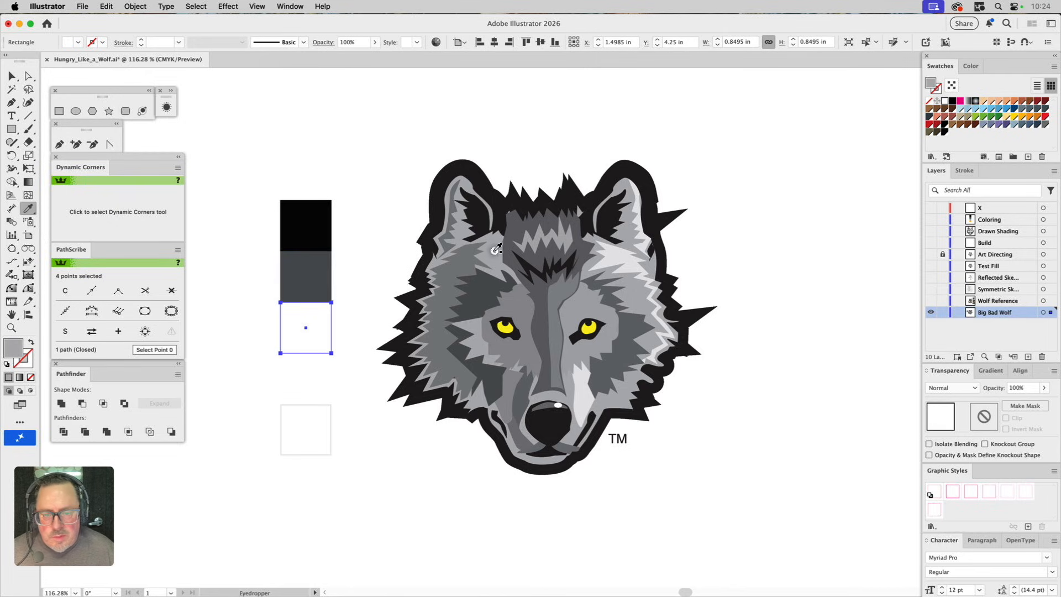
Step: Fill the fourth palette square with the golden-orange swatch and deselect it
left_click(309, 381, "super")
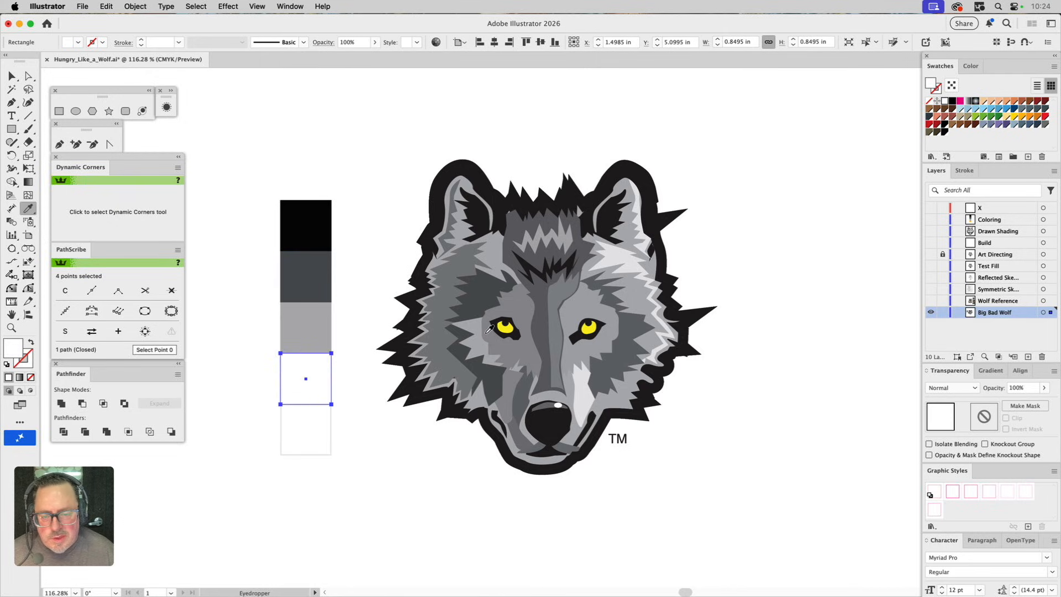
left_click(509, 327)
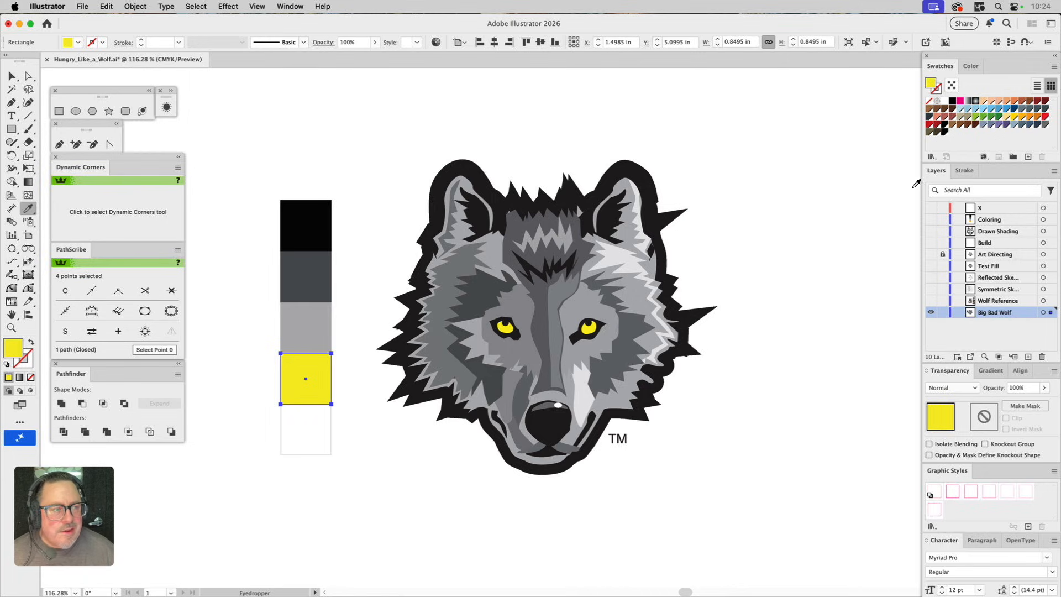
left_click(1022, 117)
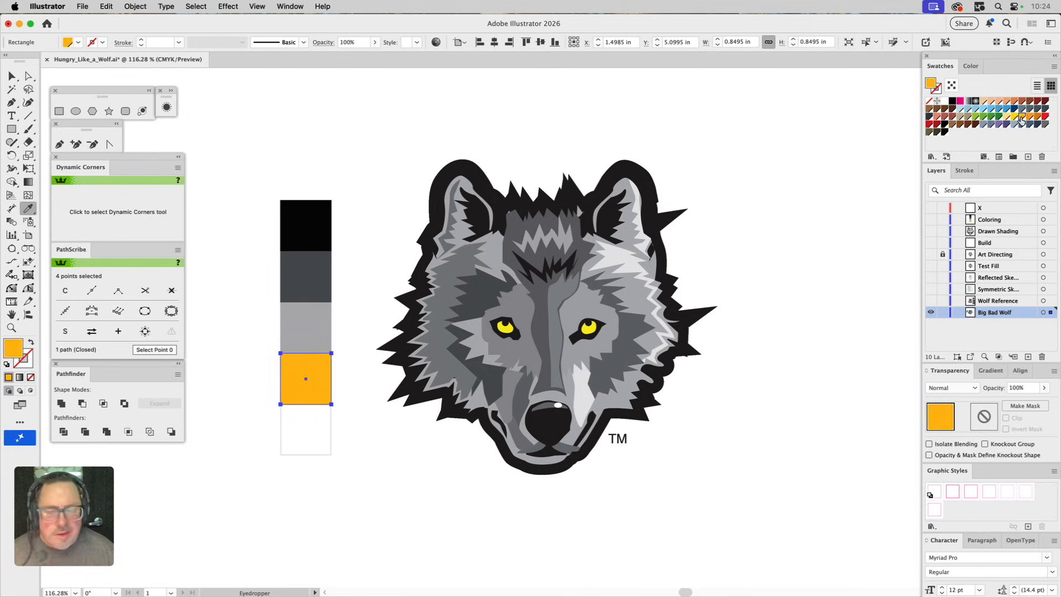
key("v")
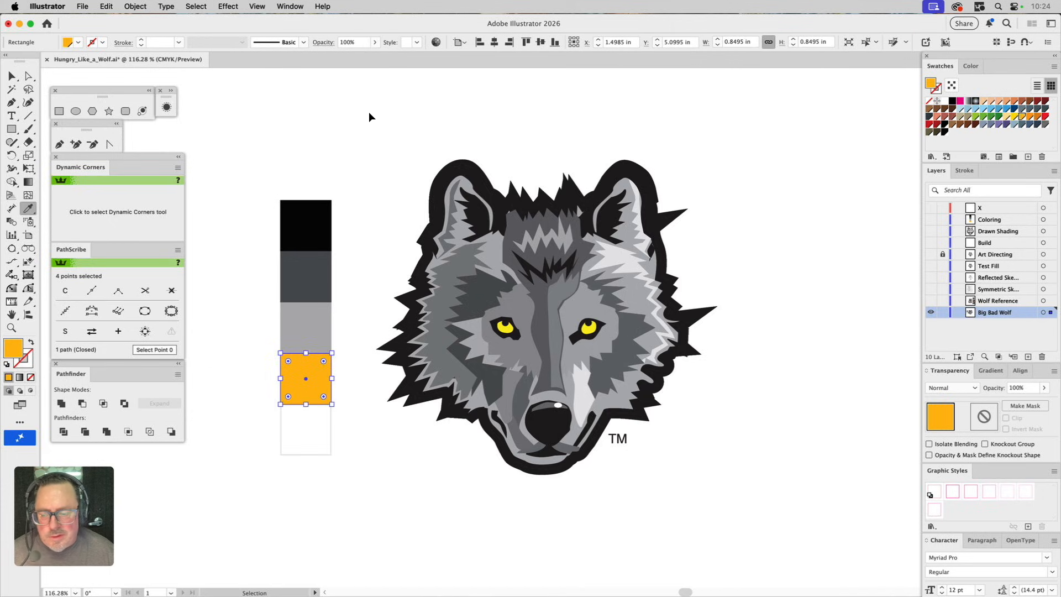
left_click(369, 112)
key("i")
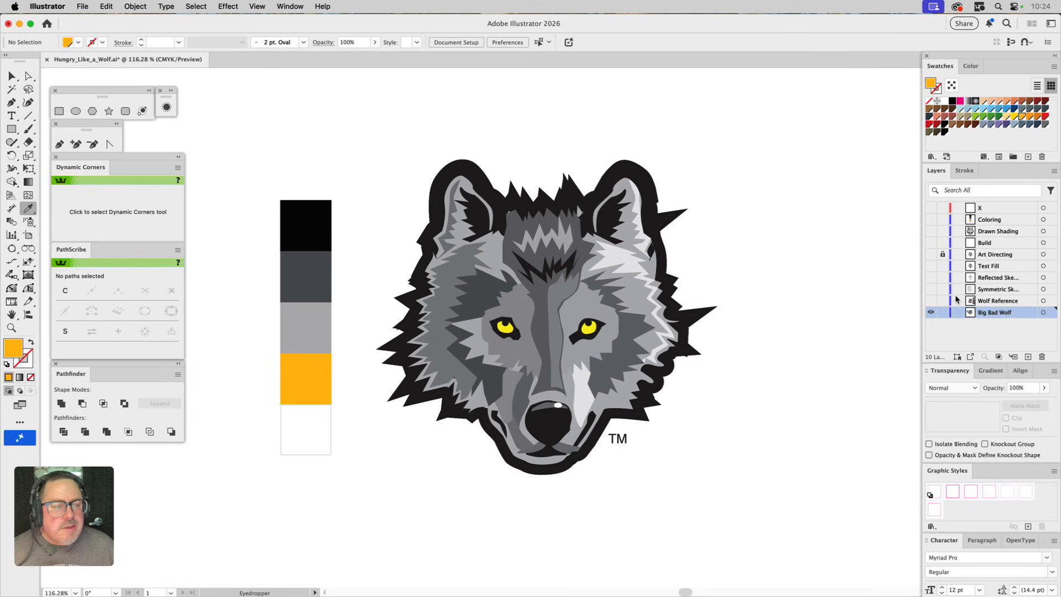
Step: Compare the Wolf Reference photos with the Big Bad Wolf artwork by switching layer visibility, ending with only Wolf Reference shown
left_click(931, 301)
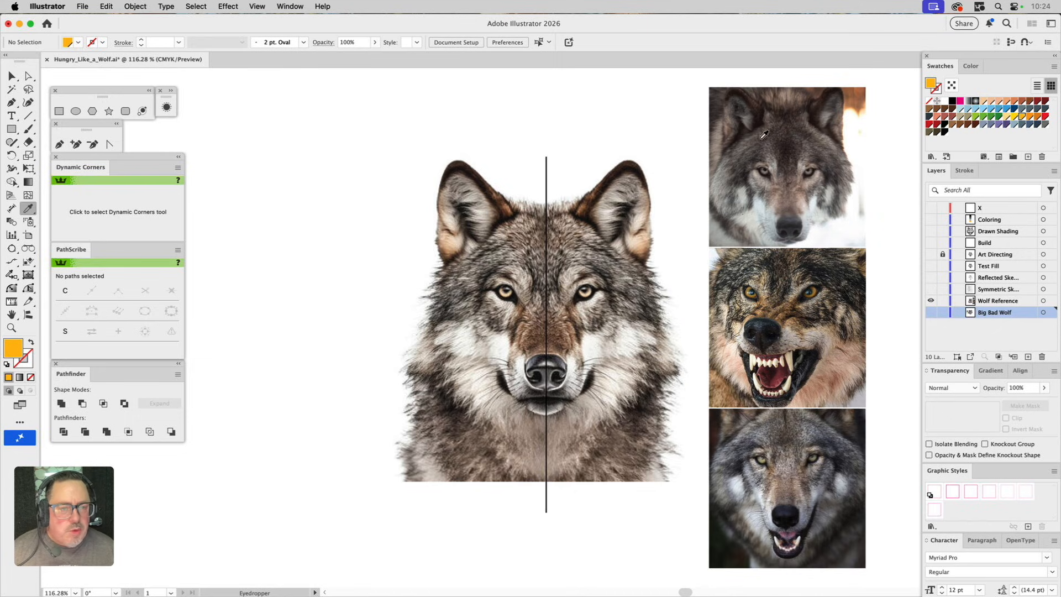
key("v")
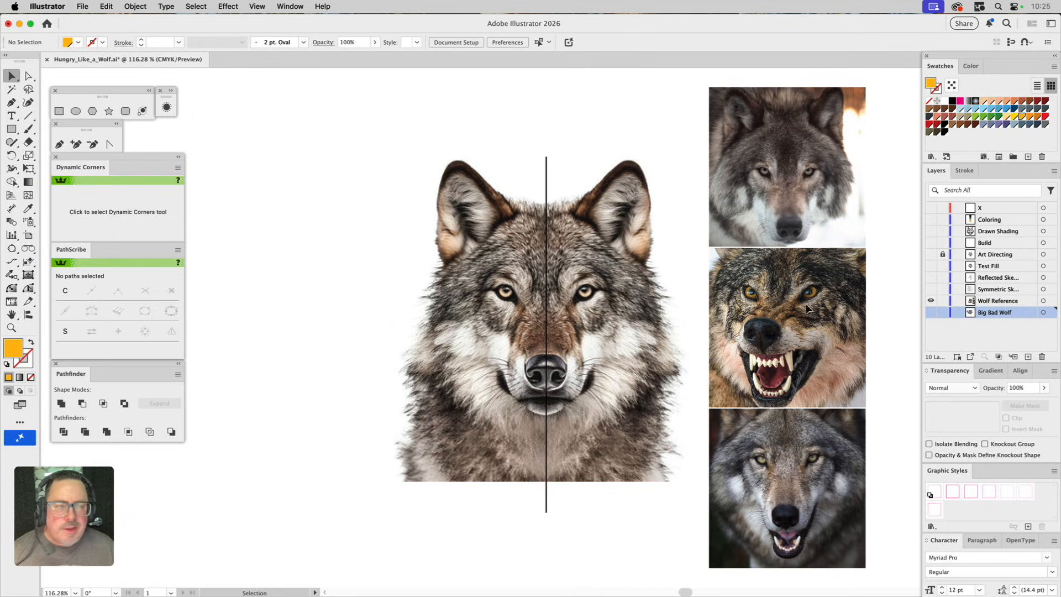
left_click(931, 302)
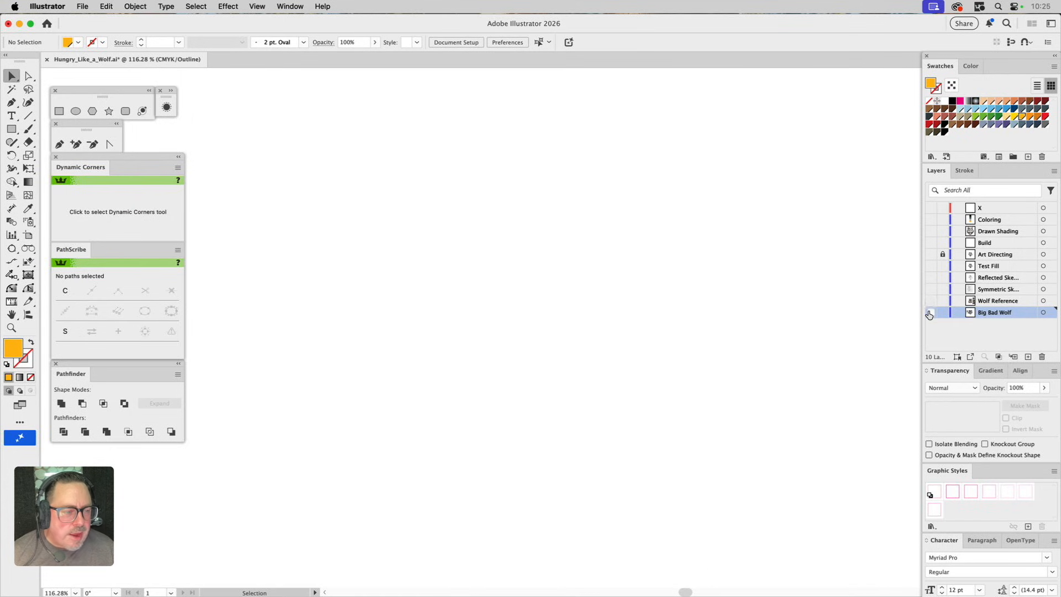
left_click(930, 314)
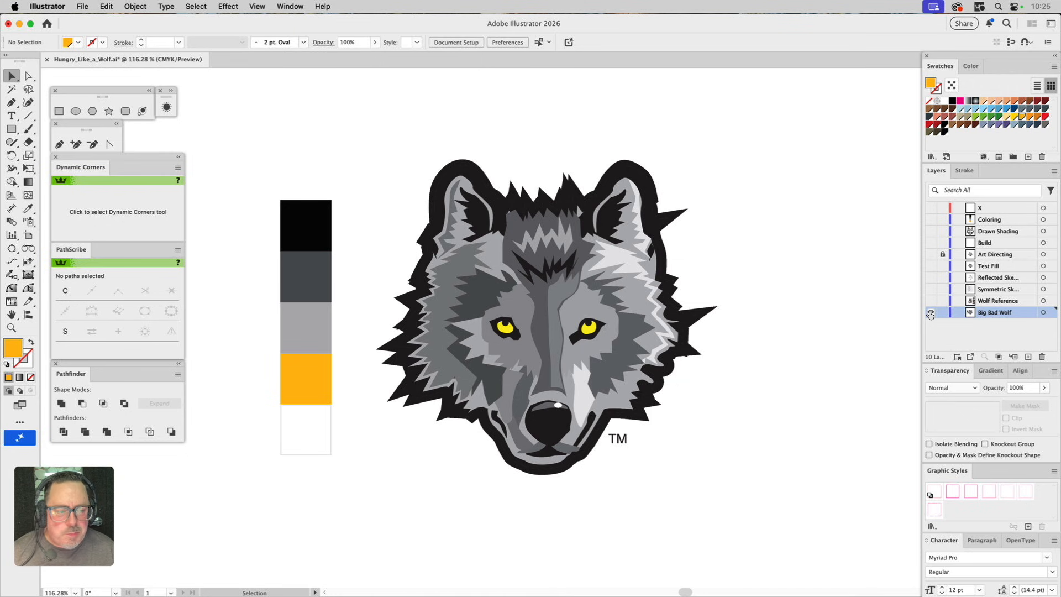
left_click(931, 313)
left_click(931, 301)
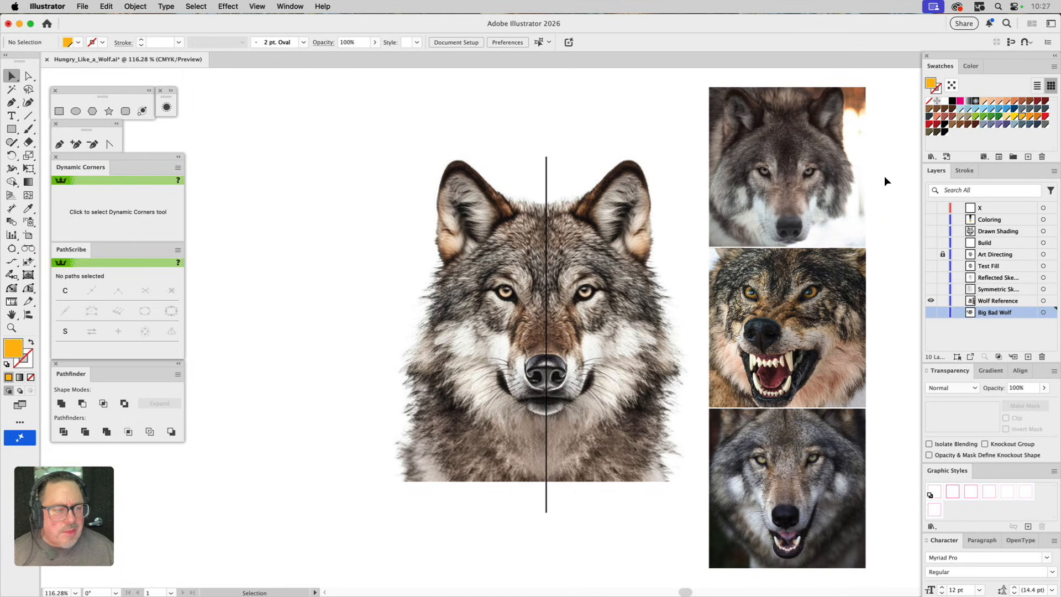
Step: Show the Symmetric Sketch layer over the wolf reference photo and lock that sketch layer
left_click(931, 289)
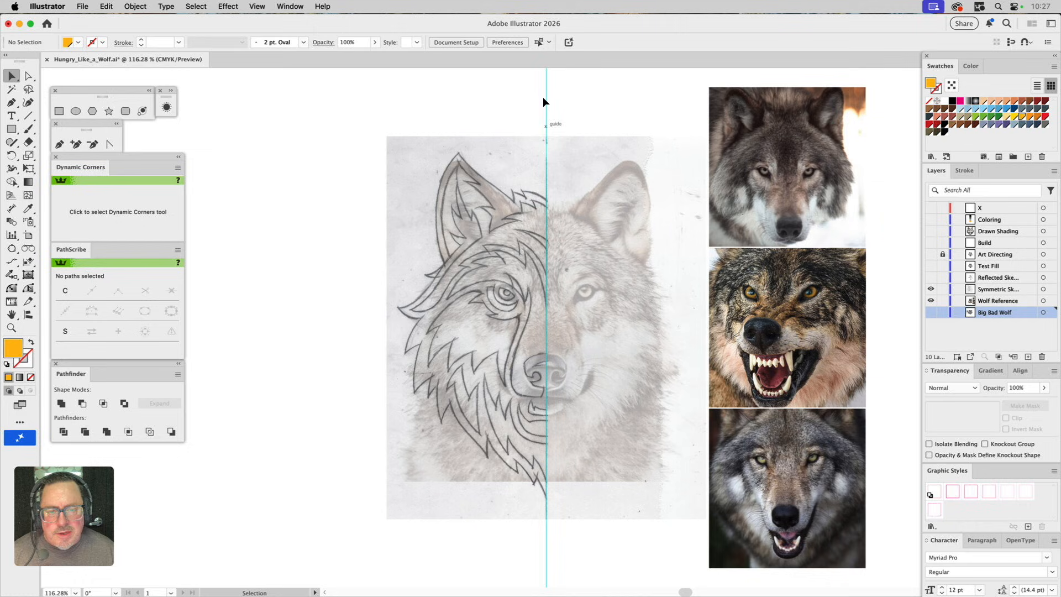
left_click(931, 289)
left_click(931, 289)
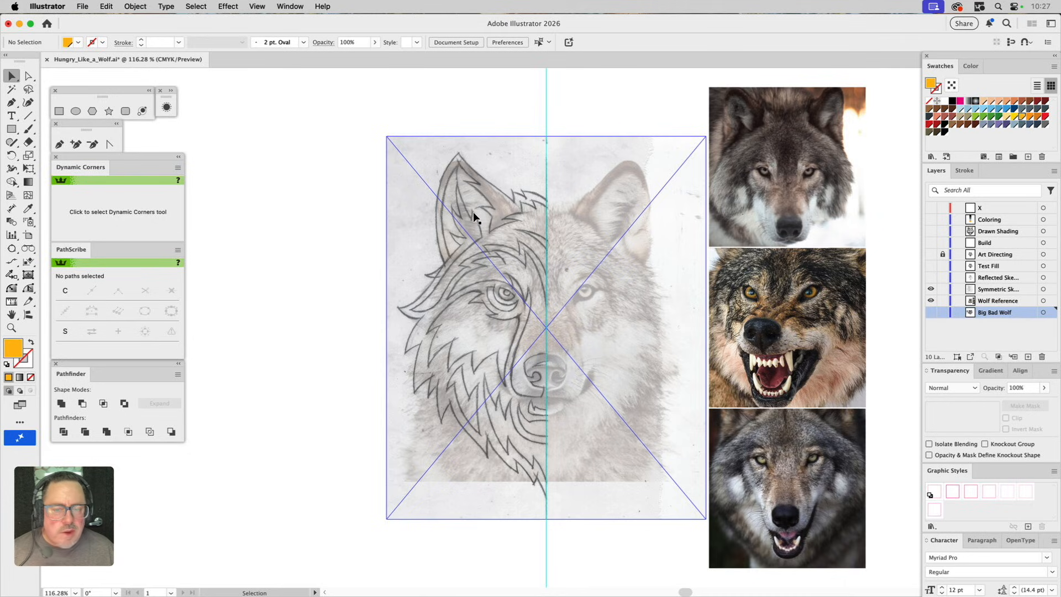
left_click(944, 290)
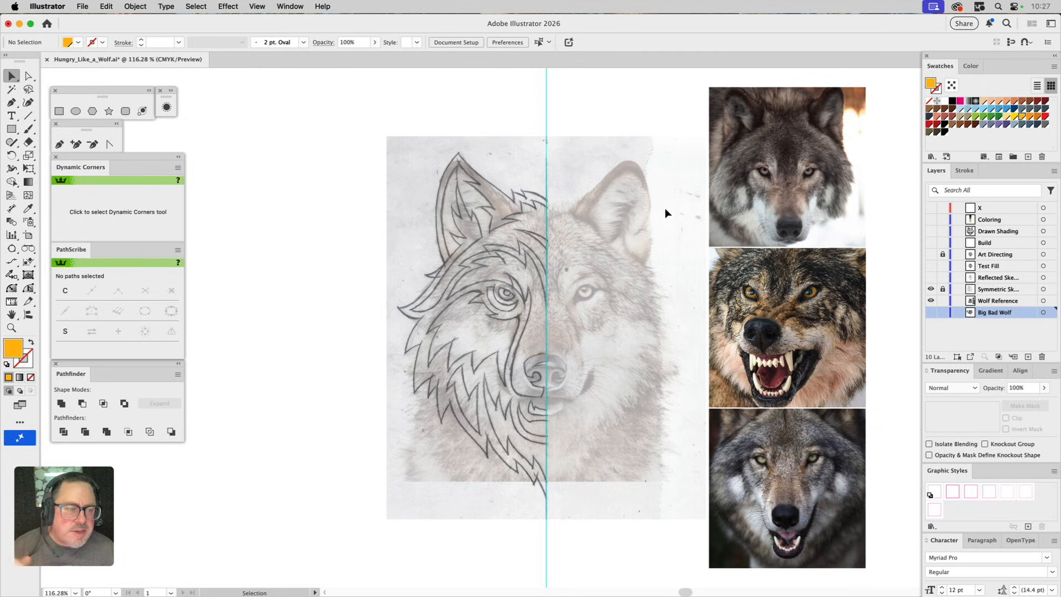
Step: Show the Reflected Sketch layer and hide the Symmetric Sketch and Wolf Reference layers
left_click(931, 277)
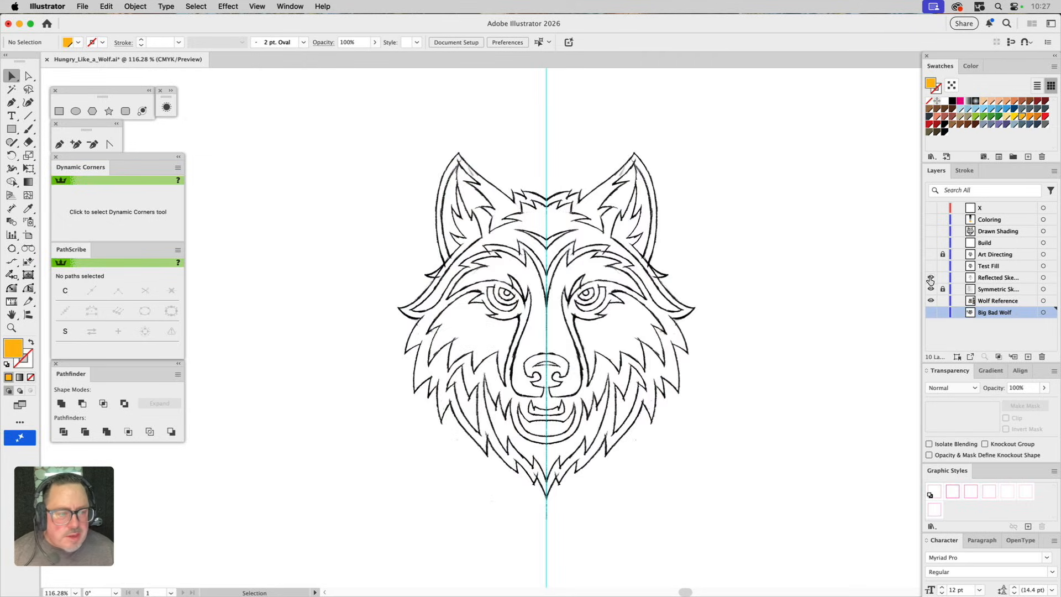
left_click(931, 289)
left_click(930, 300)
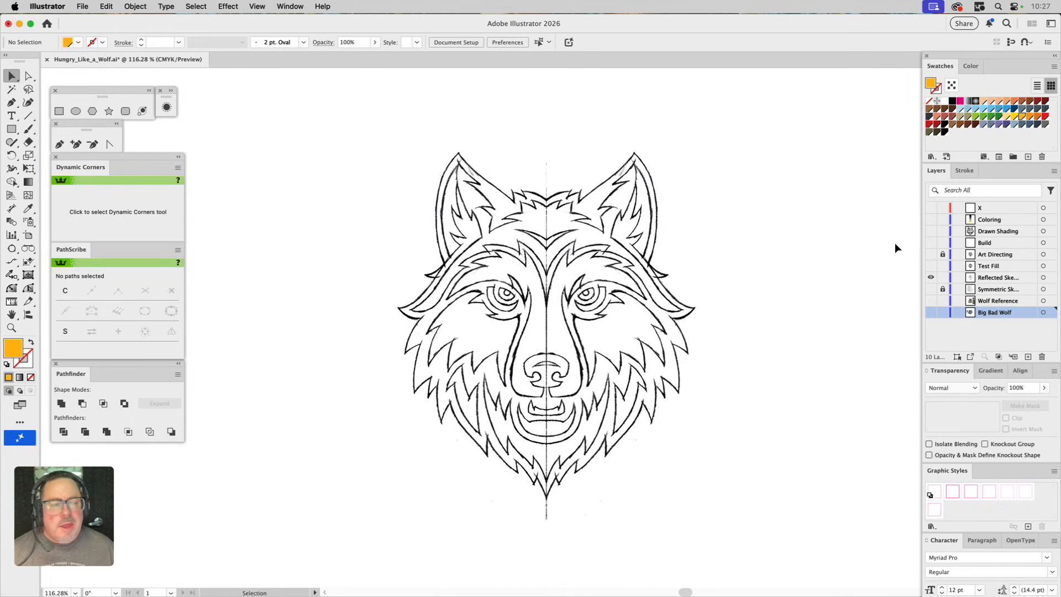
Step: Compare the Test Fill layer with the Art Directing layer by toggling visibility, then leave only Art Directing shown
left_click(932, 266)
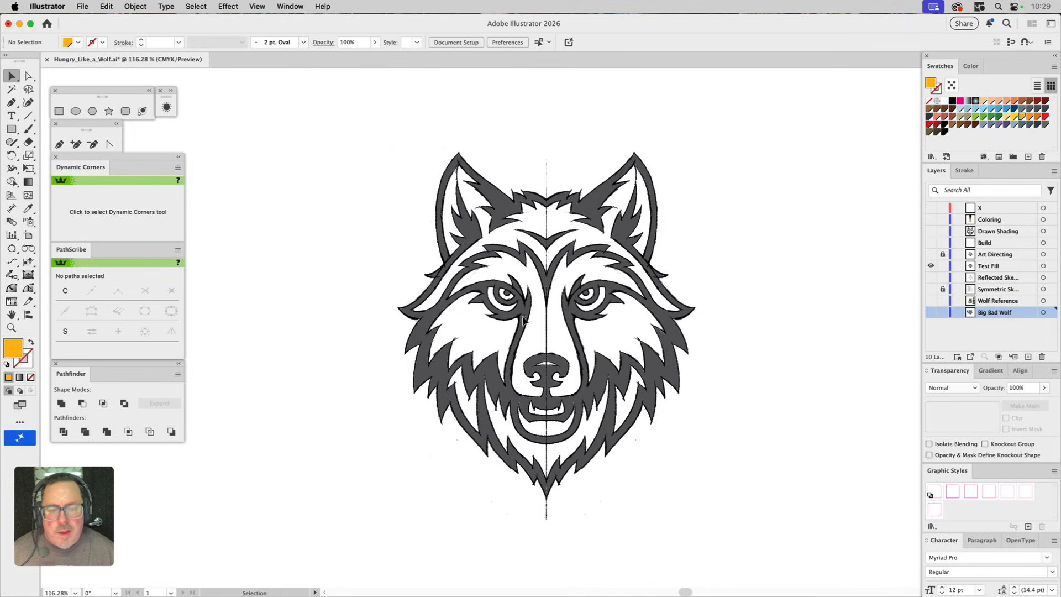
left_click(931, 256)
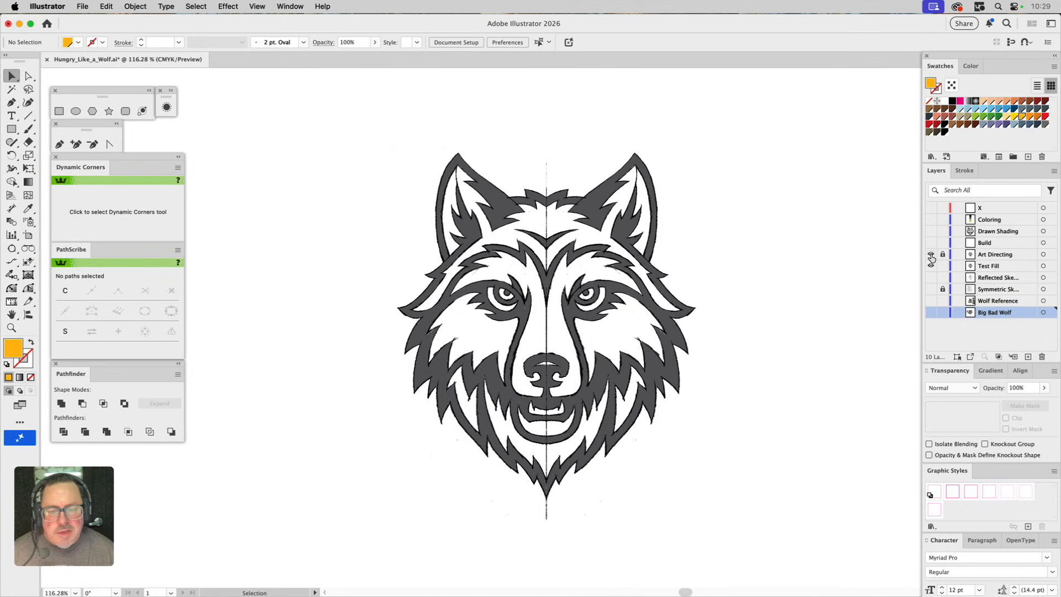
left_click(931, 255)
left_click(931, 256)
left_click(931, 256)
left_click(930, 255)
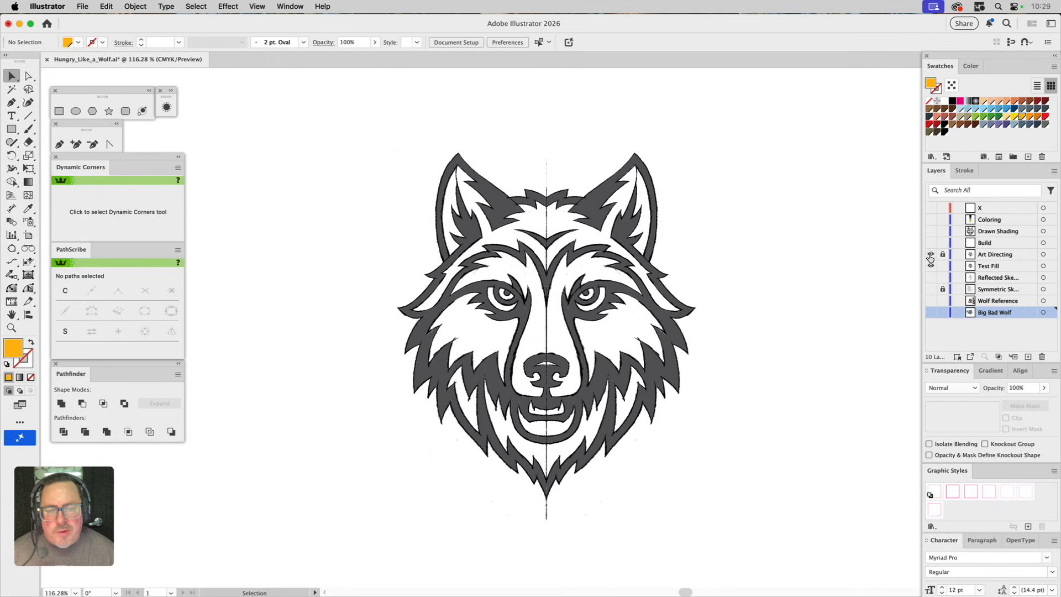
left_click(931, 255)
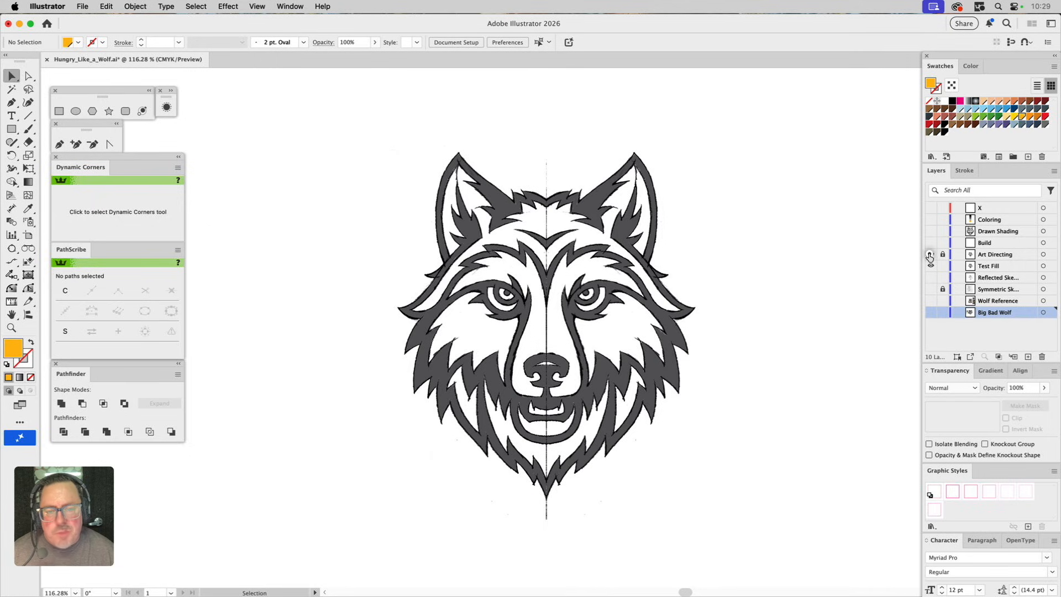
left_click(930, 255)
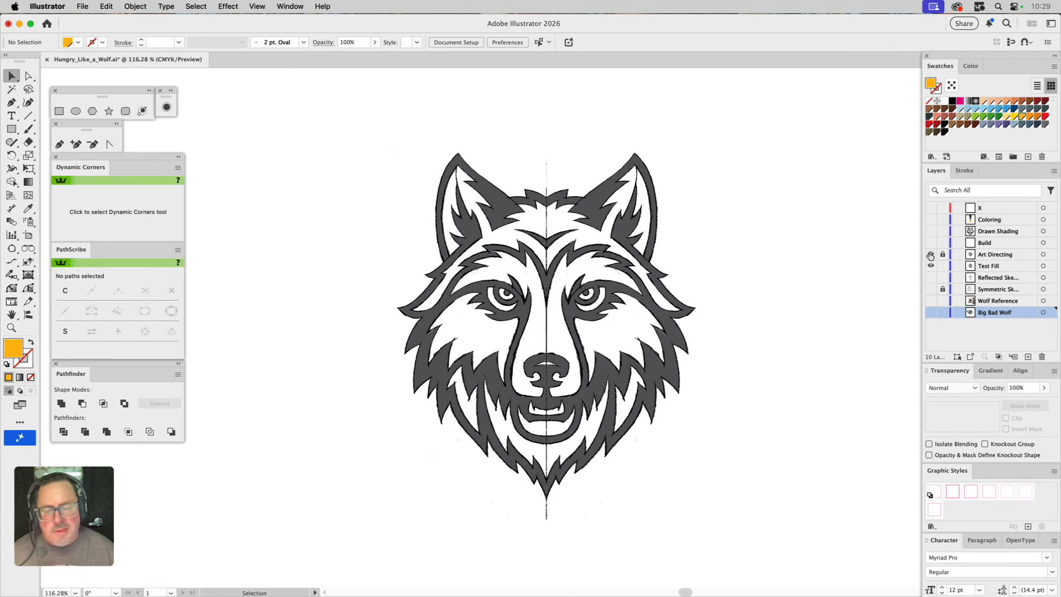
left_click(931, 255)
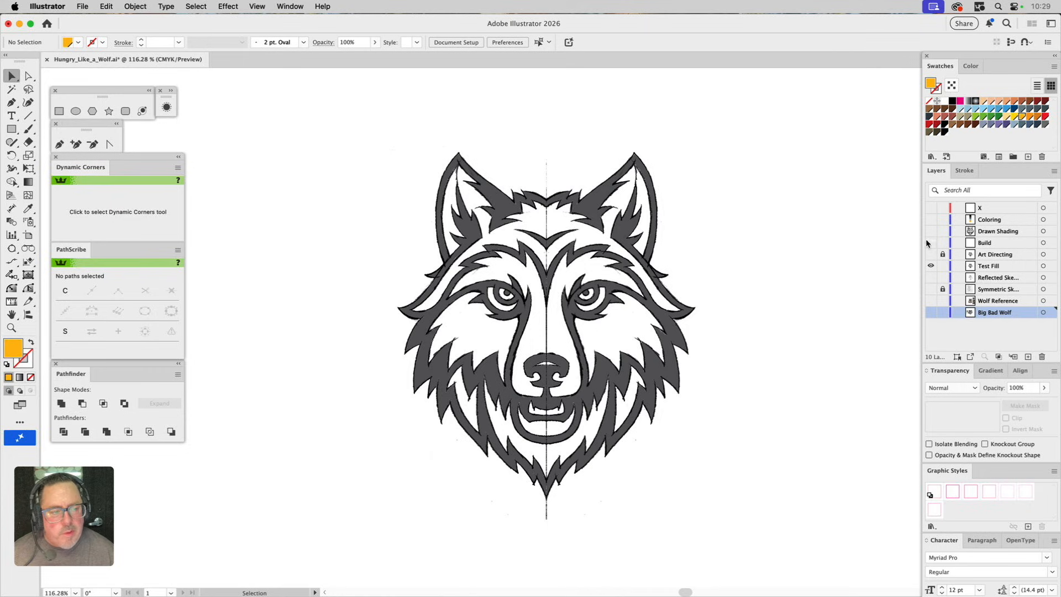
left_click(931, 266)
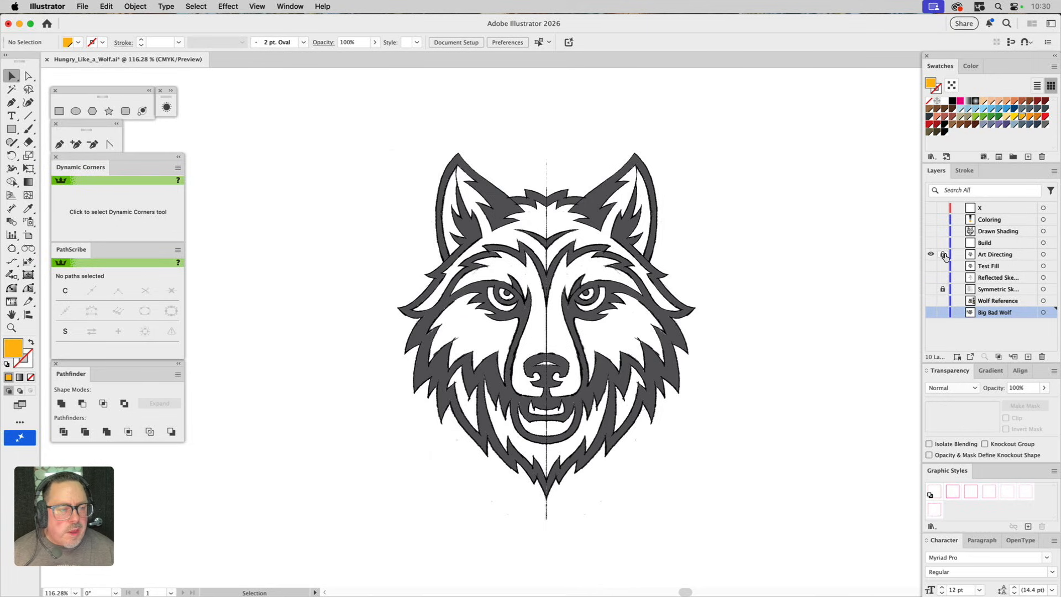
Step: Unlock the Art Directing layer, set its wolf sketch image to 15% opacity and lock the layer again
left_click(942, 254)
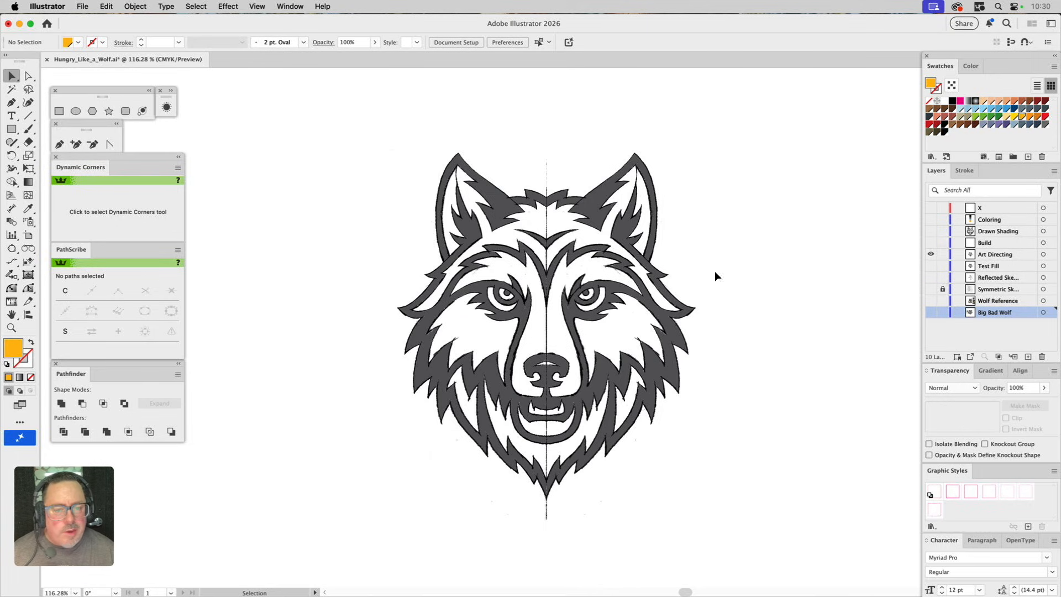
left_click(628, 265)
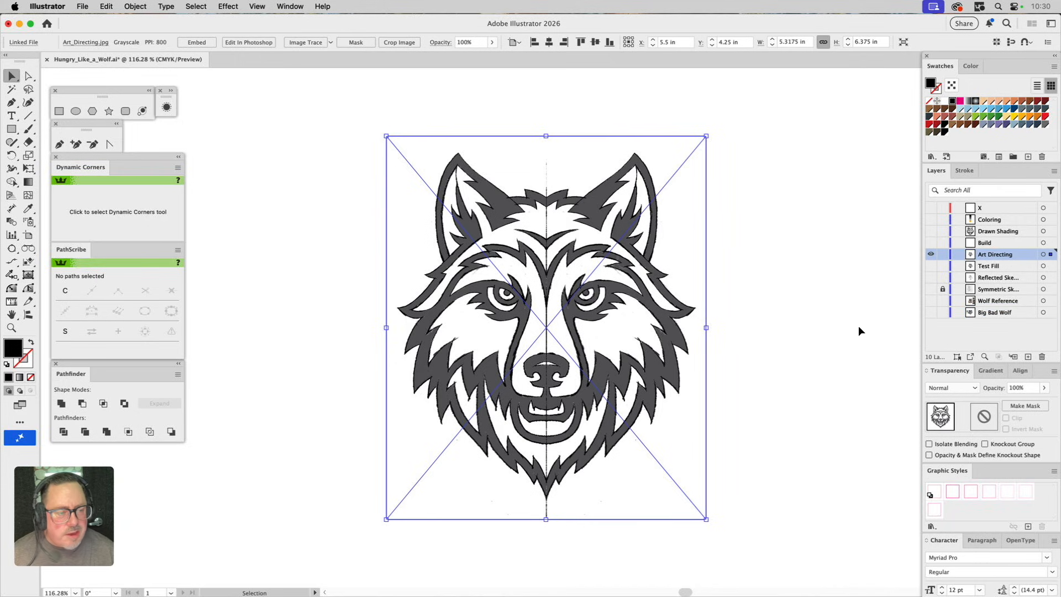
left_click(1023, 390)
type("15")
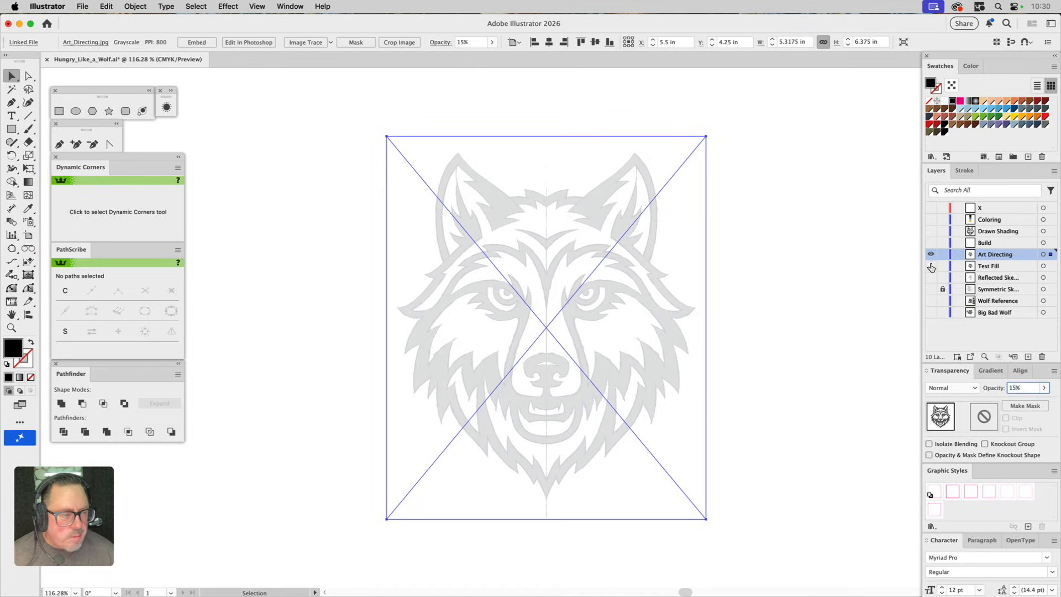
key("Return")
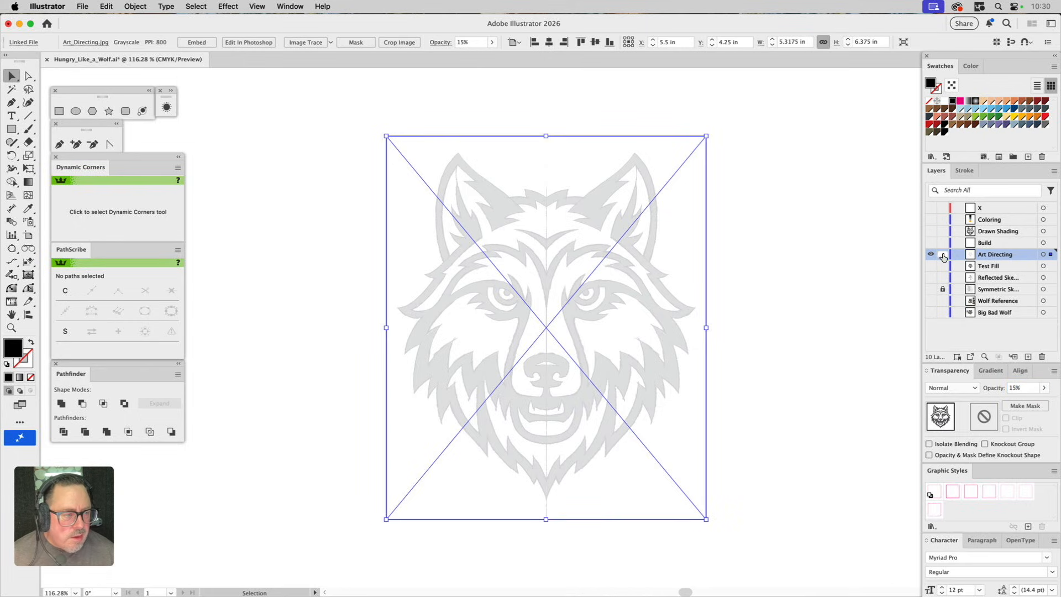
left_click(943, 255)
Step: Show and activate the Build layer and choose the fourth graphic style, with no fill and a 0.5 pt magenta stroke
left_click(931, 243)
left_click(991, 246)
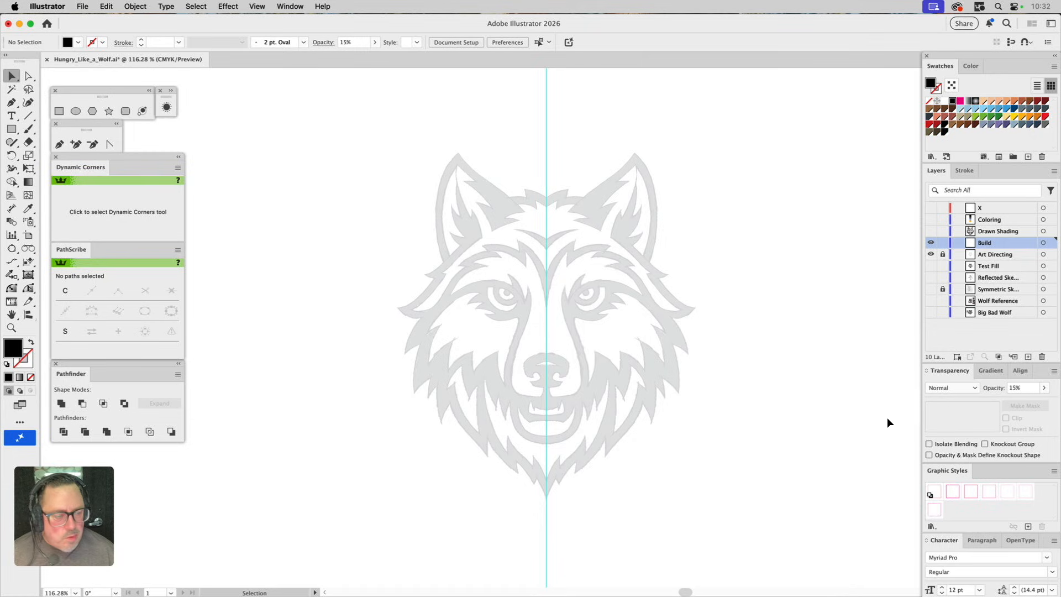
left_click(988, 492)
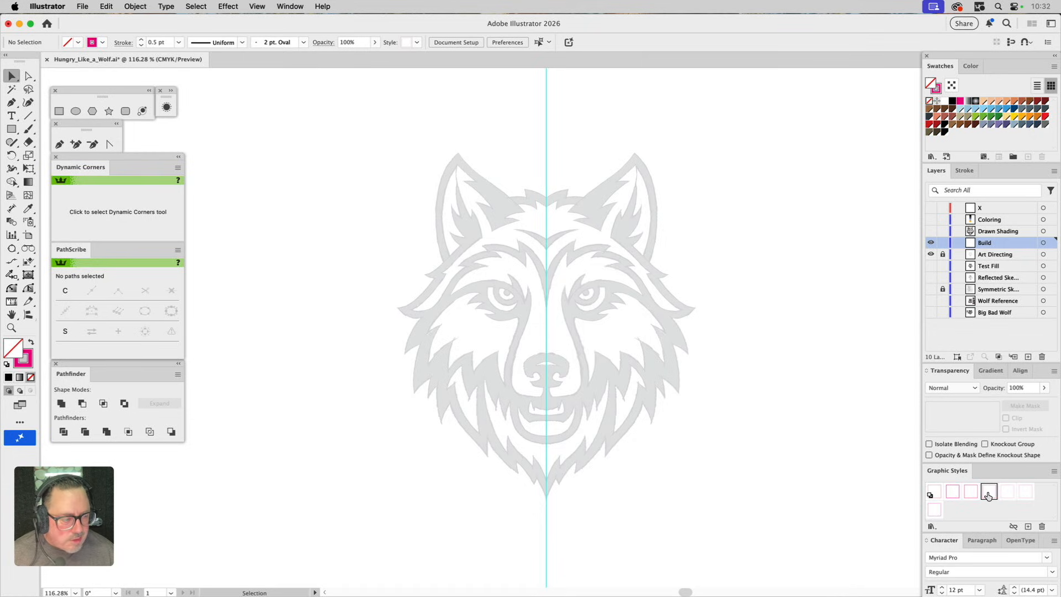
Step: Draw a circle about 0.28 in wide, centred on the pupil of the wolf's eye left of the centre guide
left_click(11, 328)
left_click_drag(435, 216, 681, 418)
left_click(76, 110)
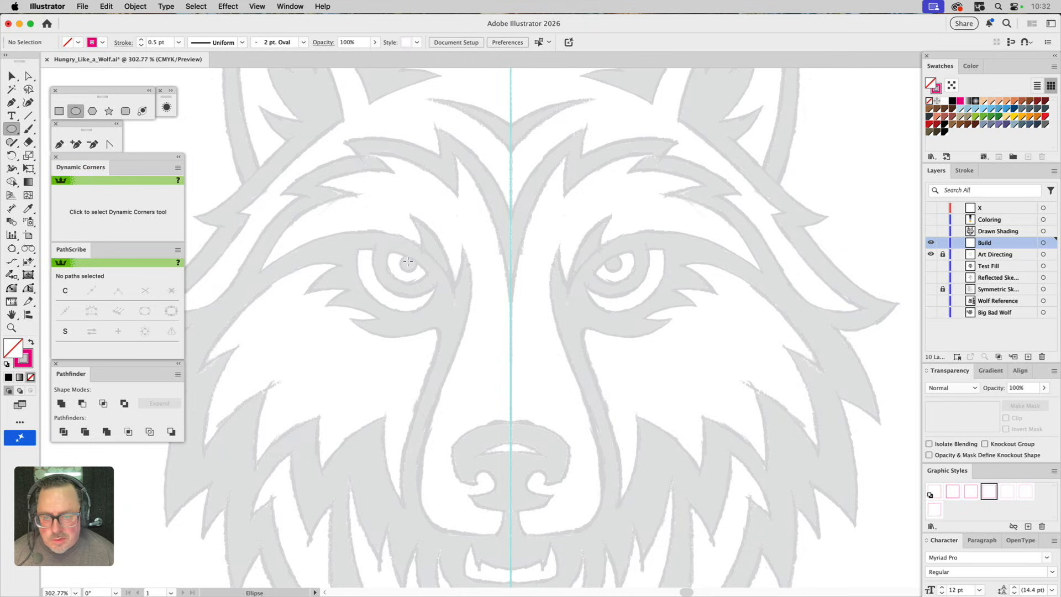
left_click_drag(409, 261, 428, 283)
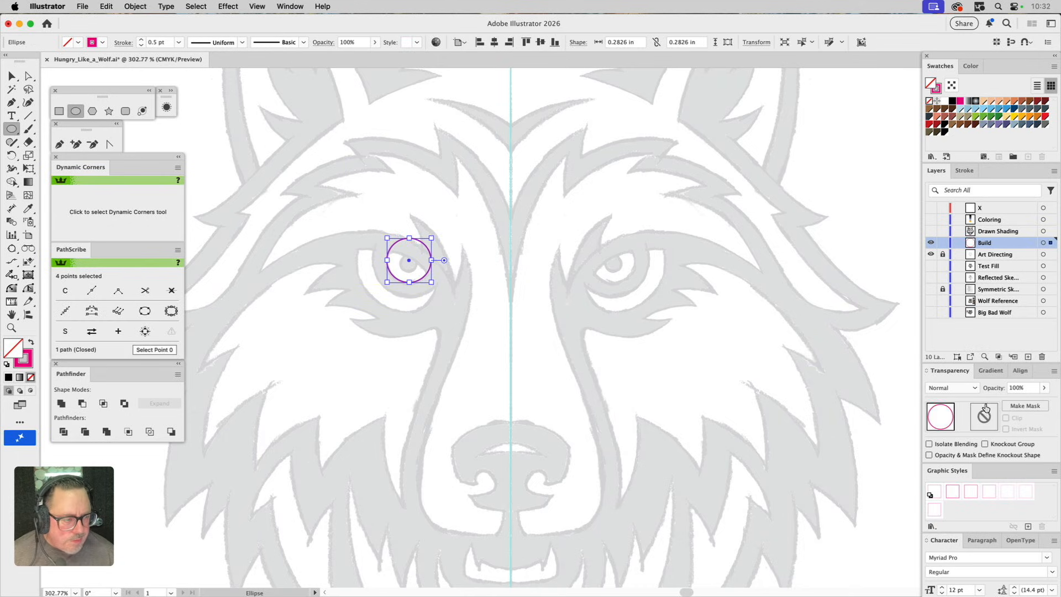
Step: Apply the fifth graphic style to the eye circle, giving it a 0.25 pt magenta stroke, and deselect it
left_click(969, 172)
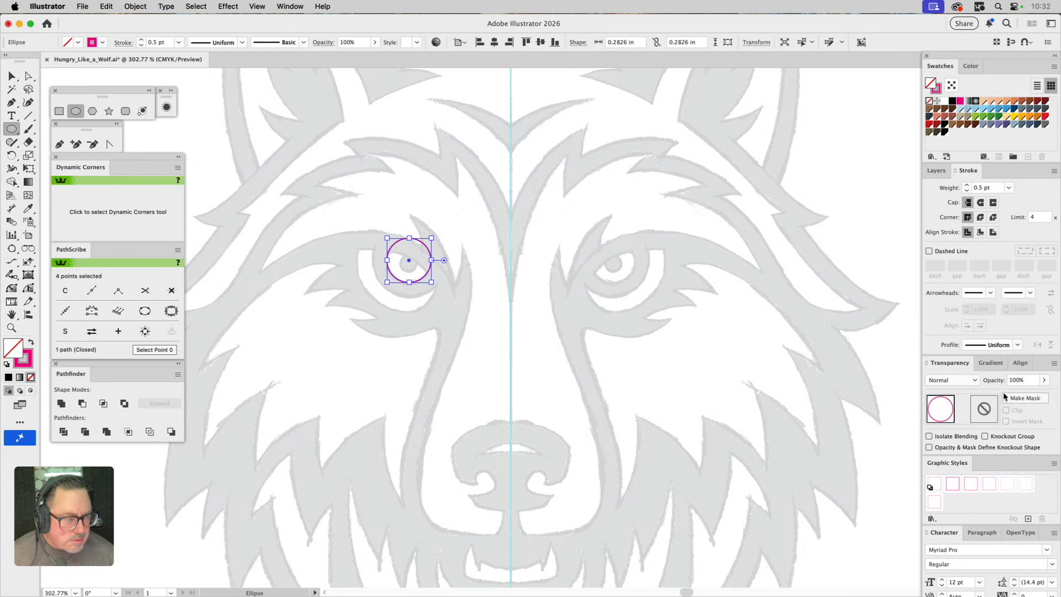
left_click(1008, 481)
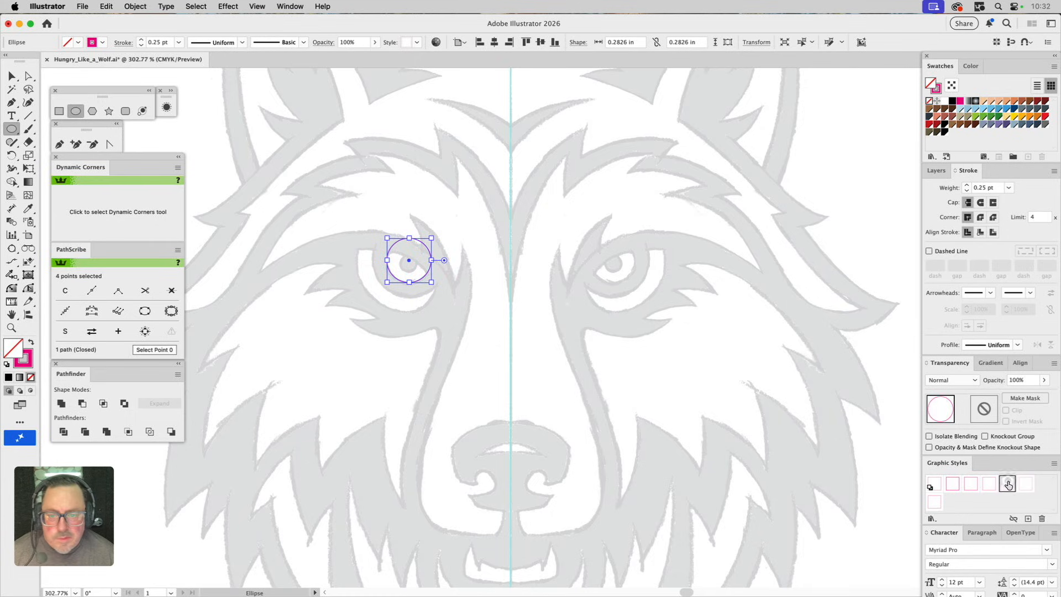
key("v")
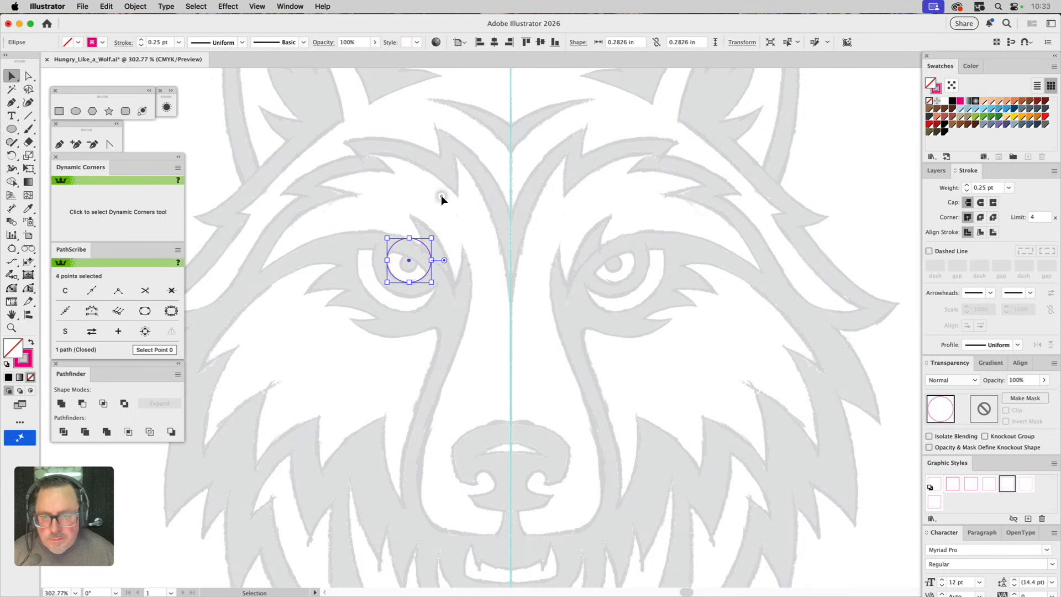
left_click(441, 195)
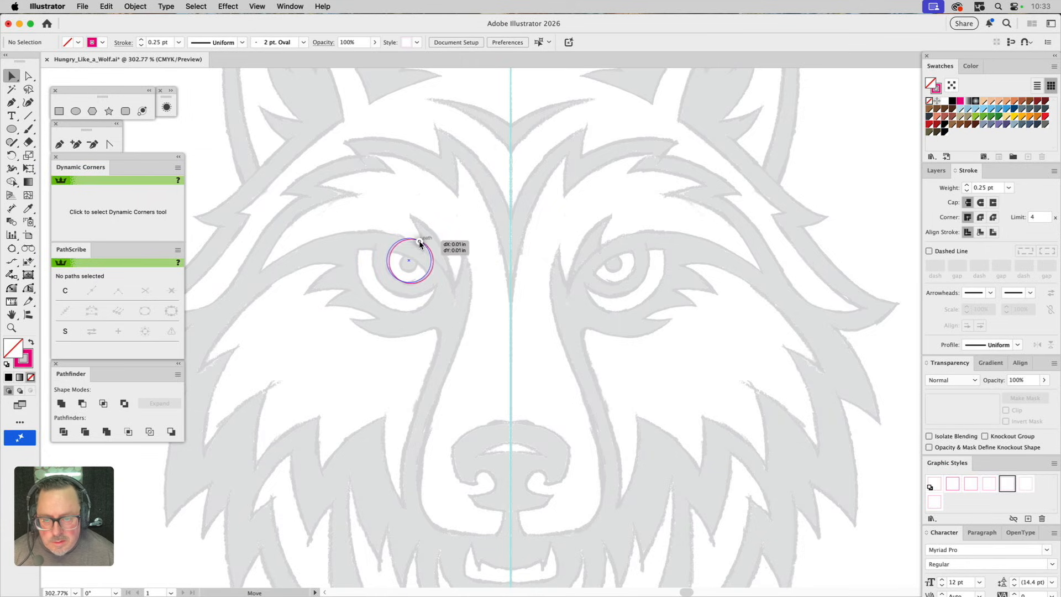
Step: Nudge the eye circle slightly down so it follows the lower curve of the sketched eye opening
left_click(419, 242)
key("z")
left_click_drag(359, 211, 480, 359)
key("v")
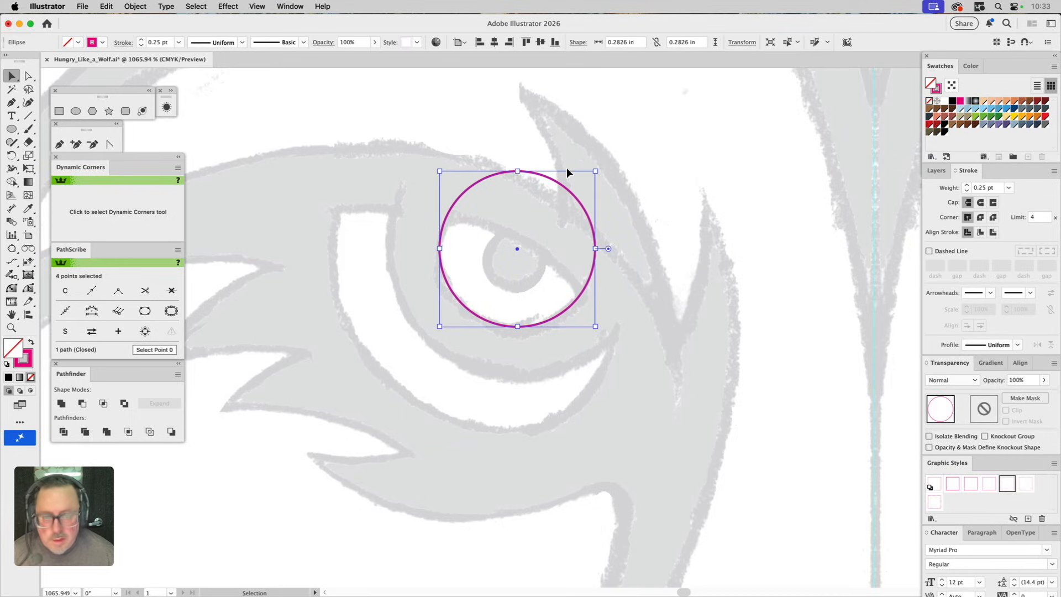
left_click(566, 163)
left_click_drag(556, 183, 556, 185)
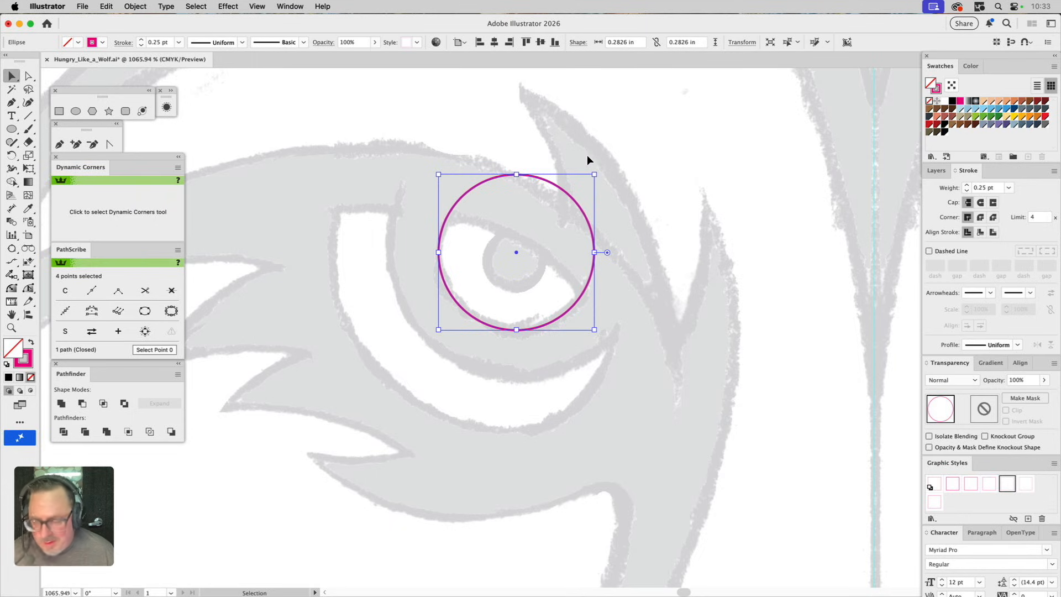
Step: Make a concentric scaled copy about 0.11 in wide for the pupil and match its 0.25 pt stroke to the outer circle
left_click_drag(594, 174, 558, 218)
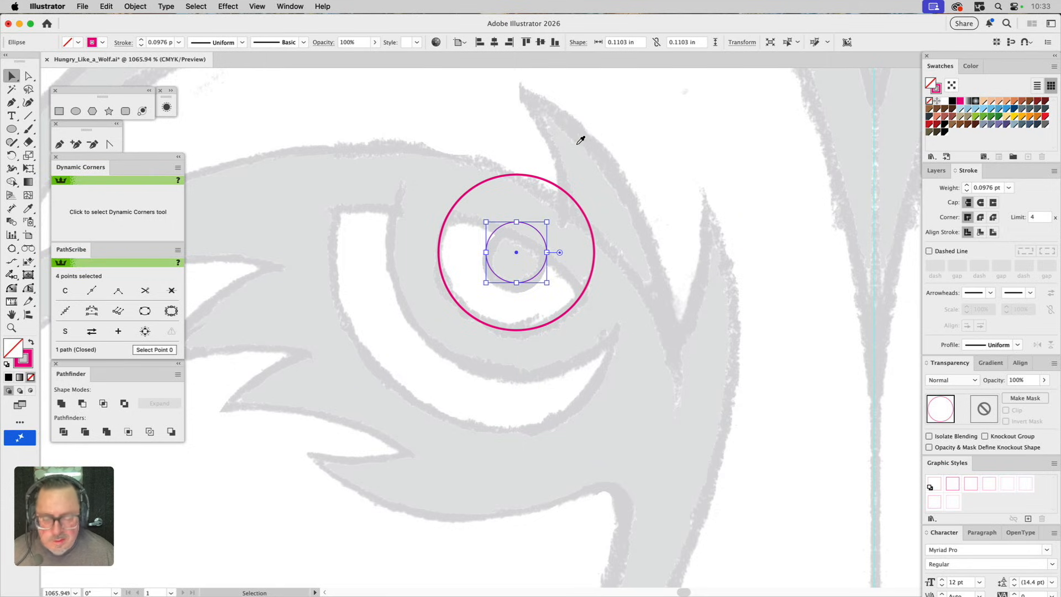
key("i")
left_click(558, 184)
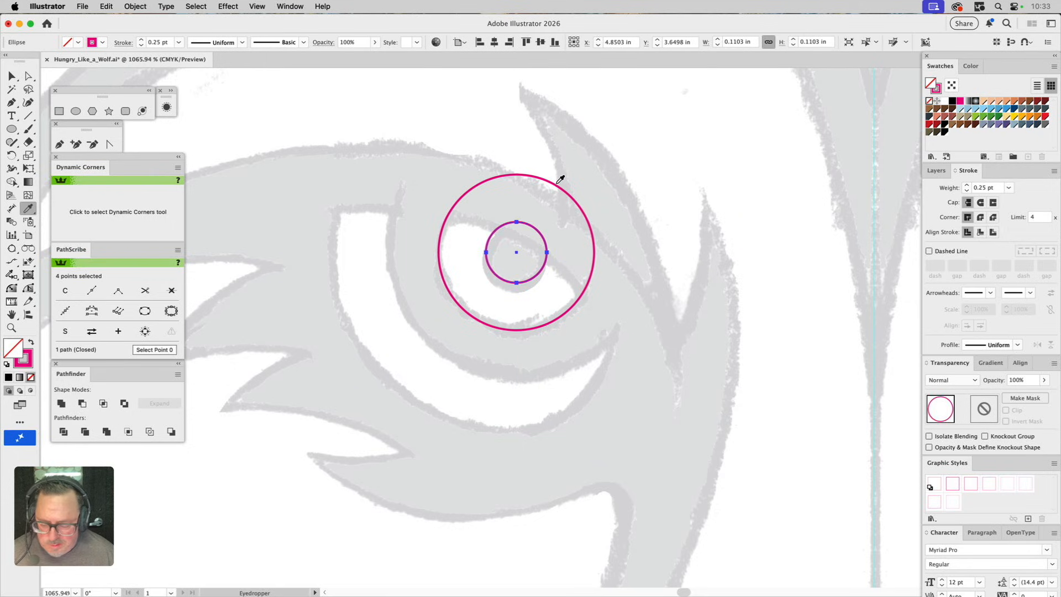
key("v")
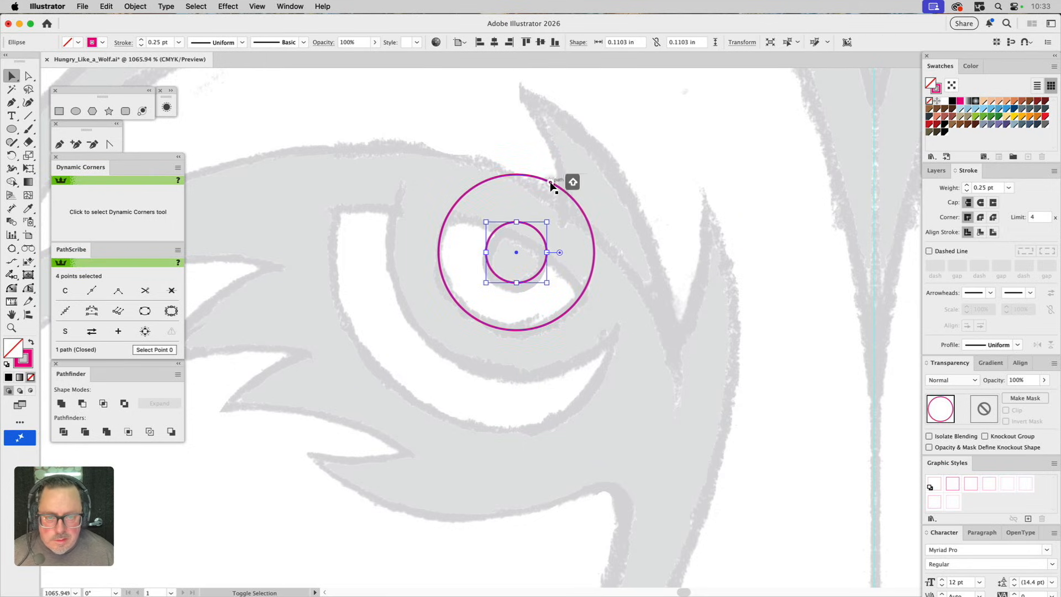
Step: Move both circles together onto the sketched pupil, and shrink the outer circle to about 0.26 in wide
left_click(551, 184, "shift")
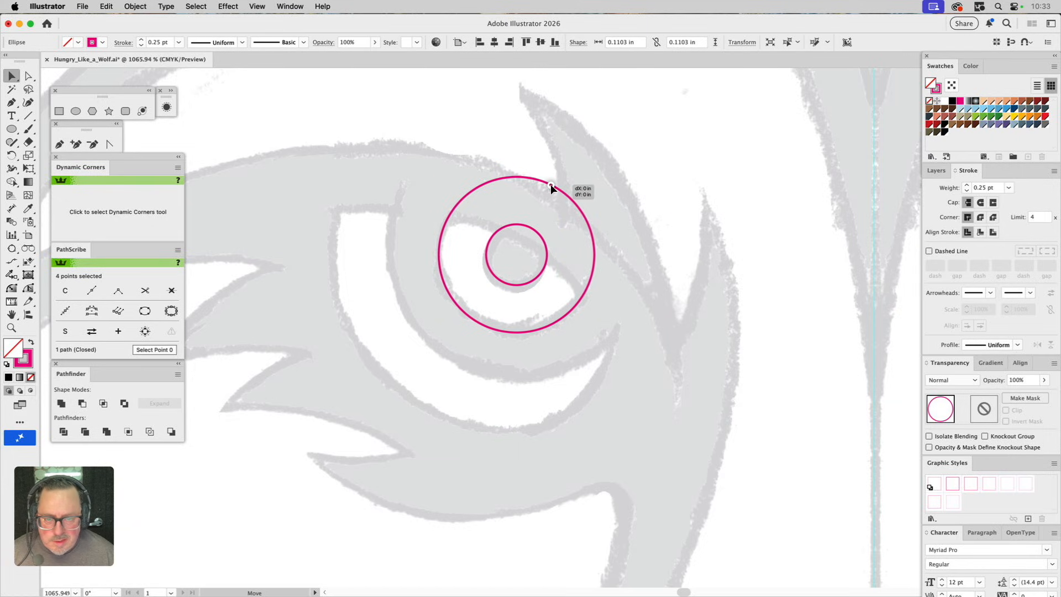
left_click_drag(551, 185, 546, 191)
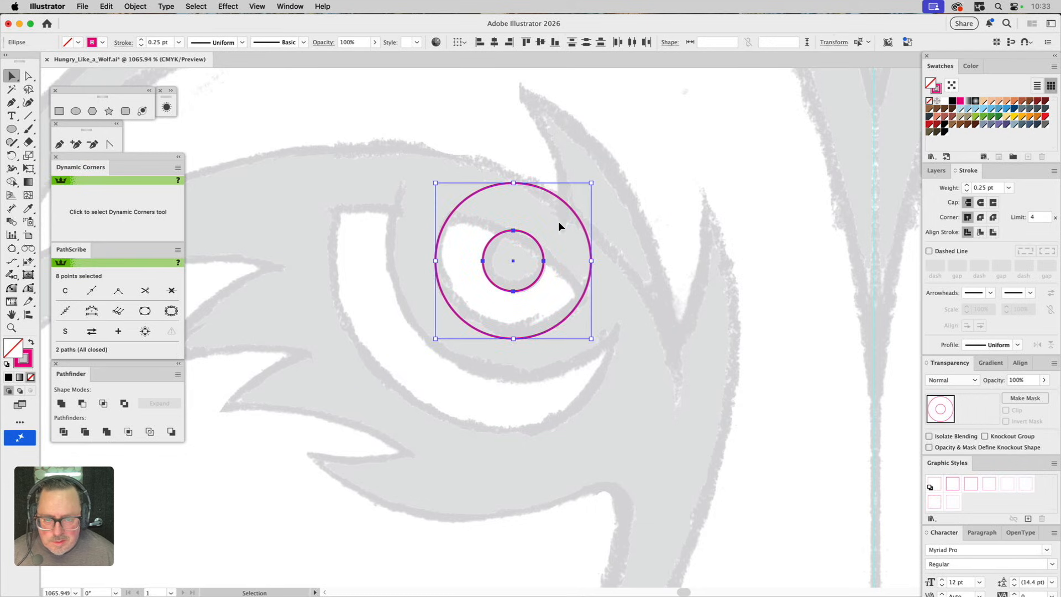
left_click(608, 289)
left_click(590, 280)
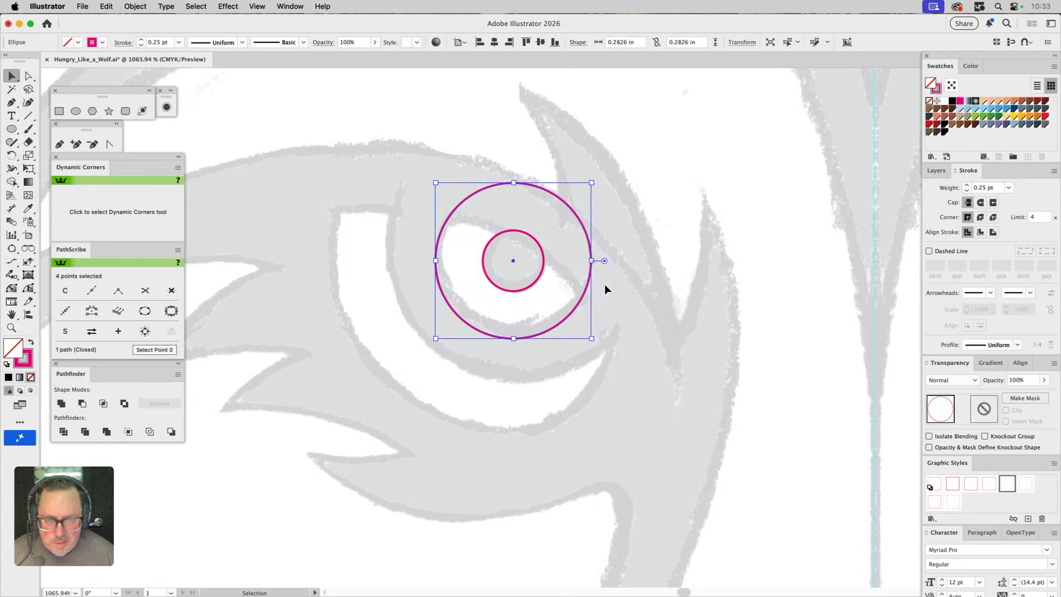
left_click_drag(591, 260, 587, 261)
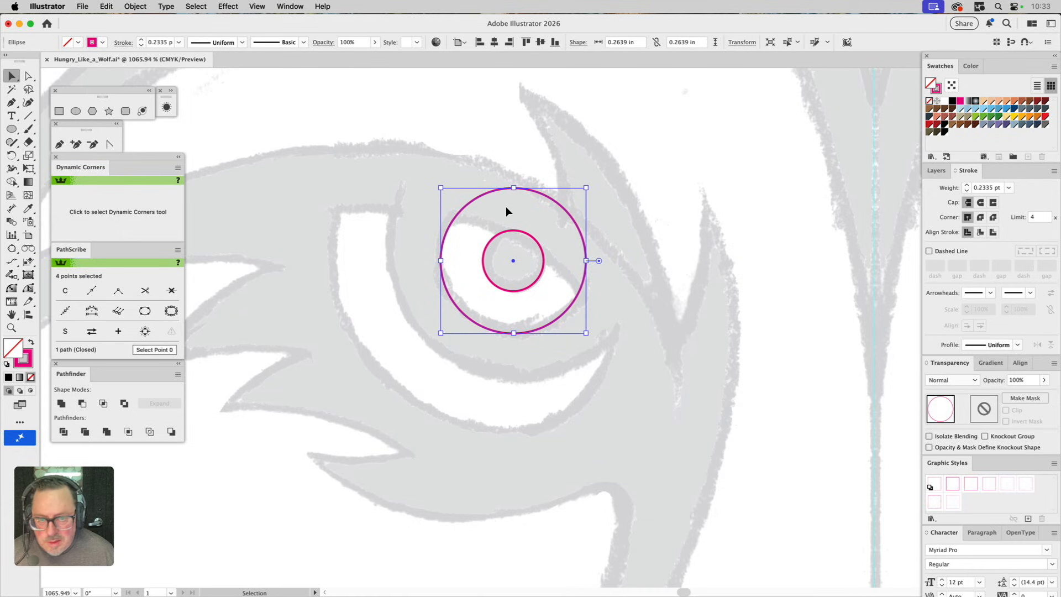
Step: Make a concentric copy of the outer circle enlarged to about 0.44 in and match its 0.2335 pt stroke to the middle circle
left_click_drag(440, 260, 393, 259)
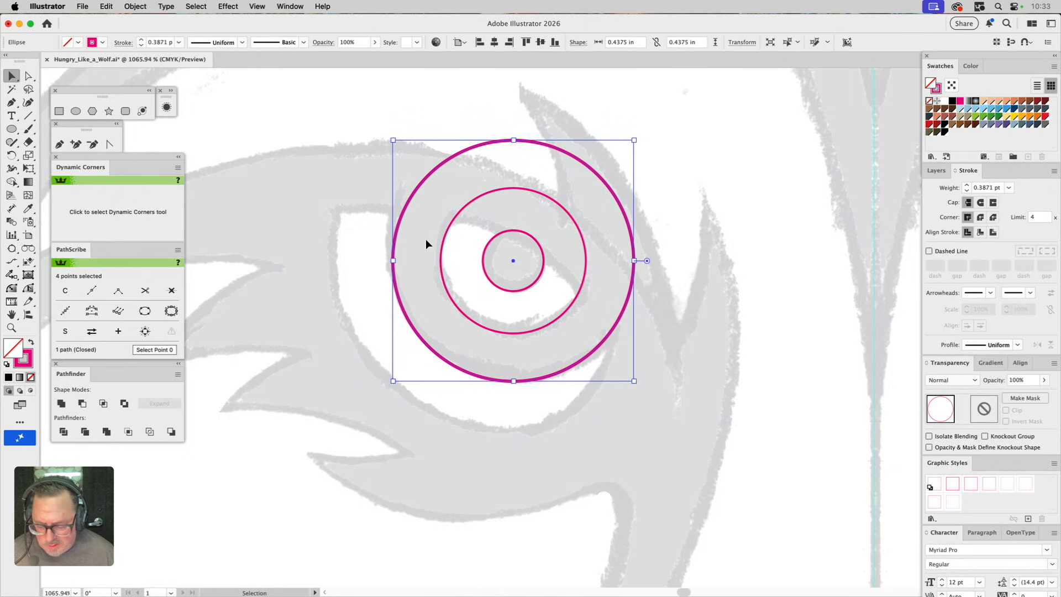
key("i")
left_click(450, 225)
key("v")
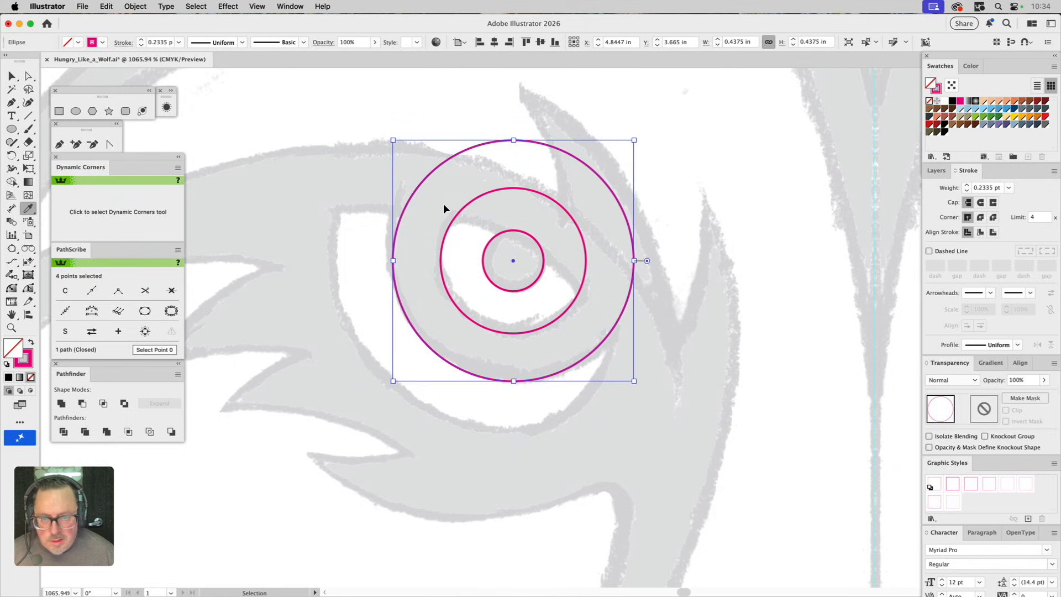
left_click(442, 201)
key("i")
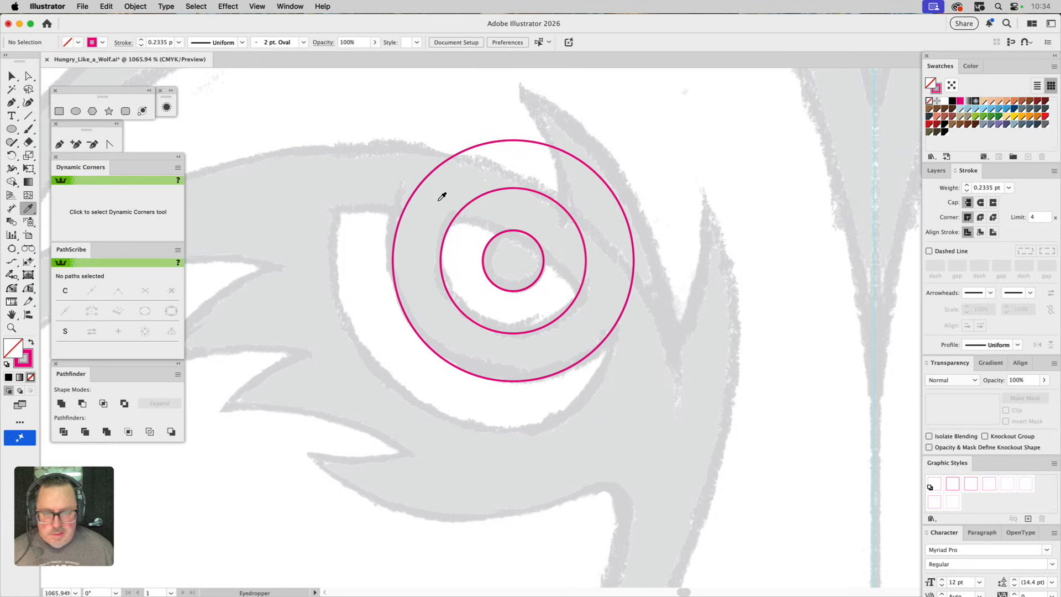
Step: Draw an ellipse about 0.79 by 0.50 in, centred on the vertical guide, to fit the top curve of the sketched nose
left_click_drag(502, 403, 499, 303)
left_click_drag(610, 385, 431, 225)
left_click_drag(588, 428, 447, 132)
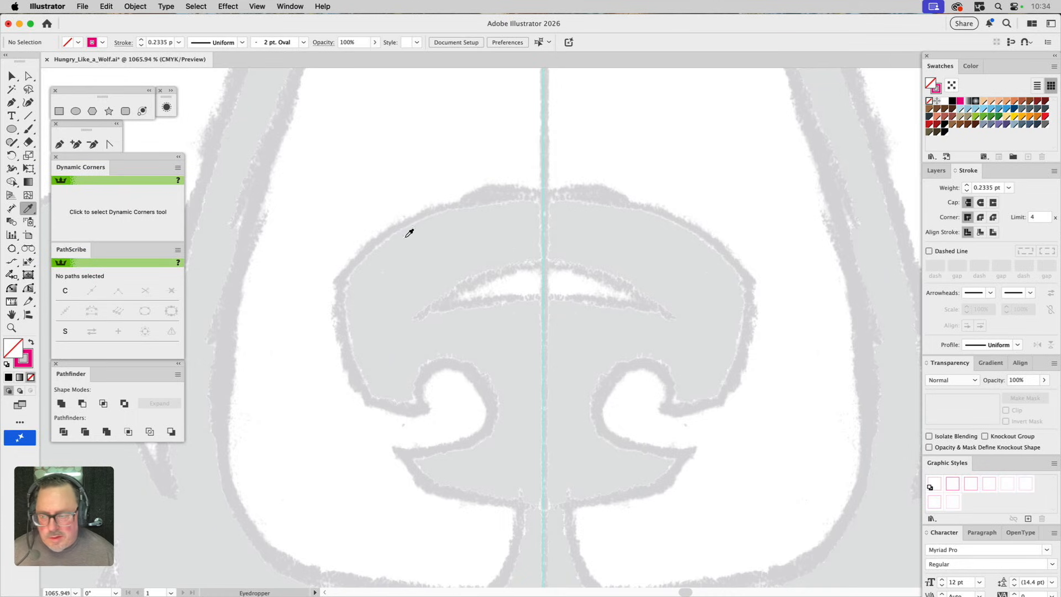
left_click(76, 110)
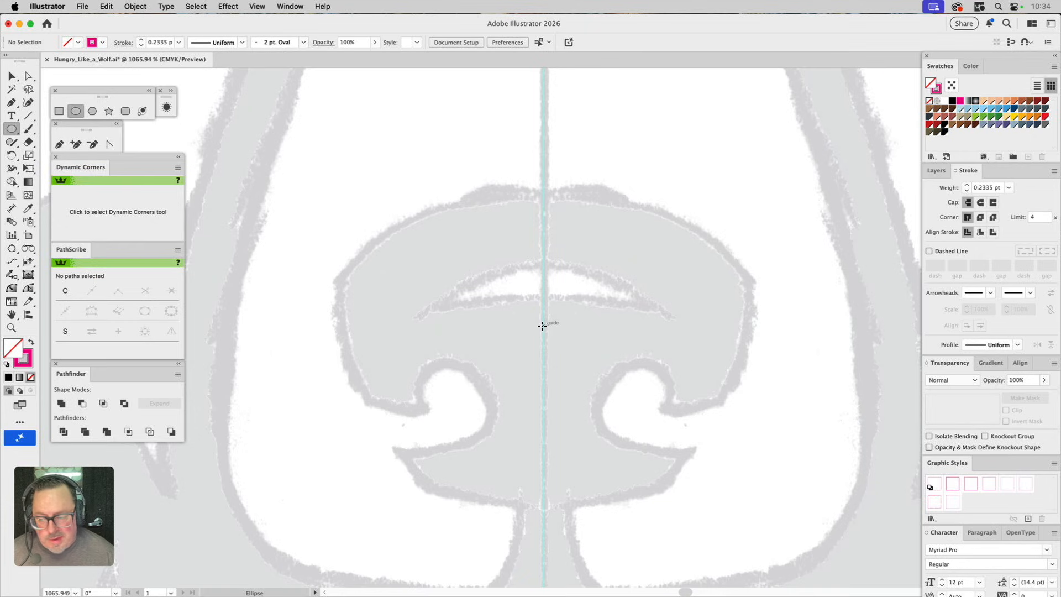
left_click_drag(543, 329, 327, 193)
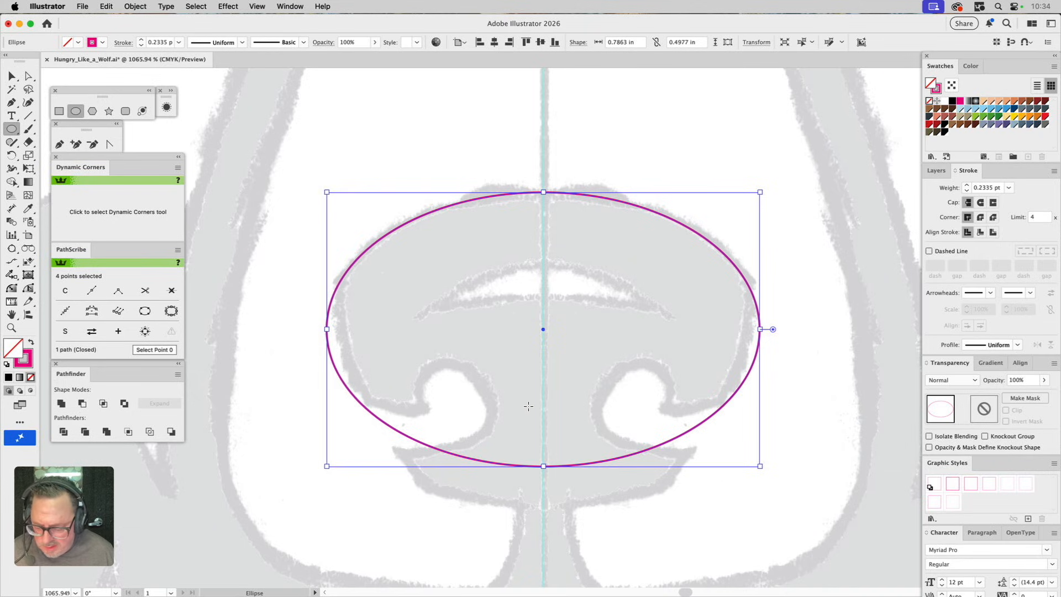
Step: Duplicate the nose ellipse straight down to the nose's bottom edge and reduce the copy's height to about 0.39 in
key("super")
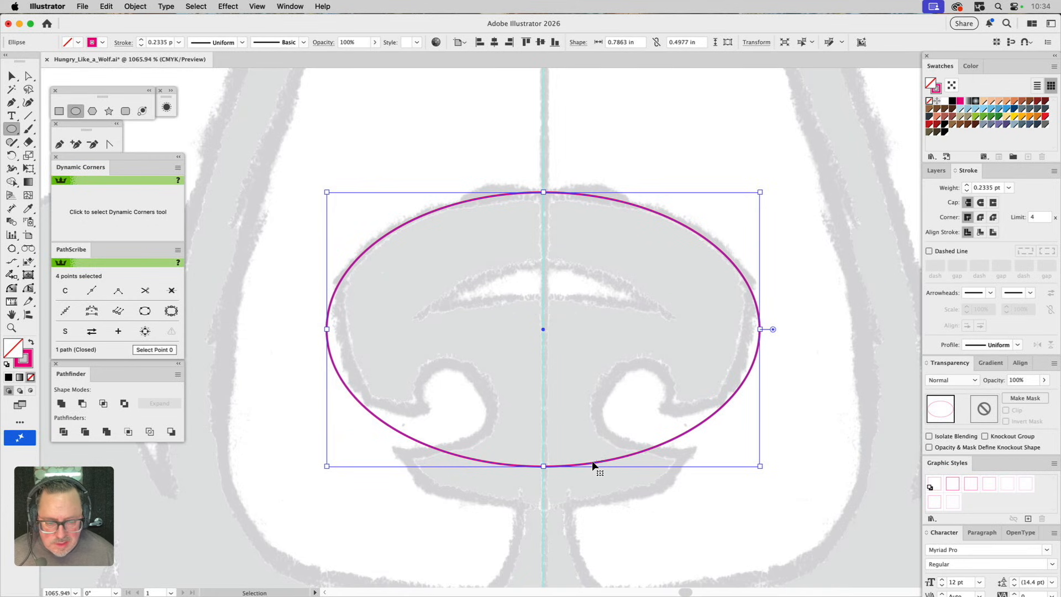
left_click_drag(592, 463, 590, 500)
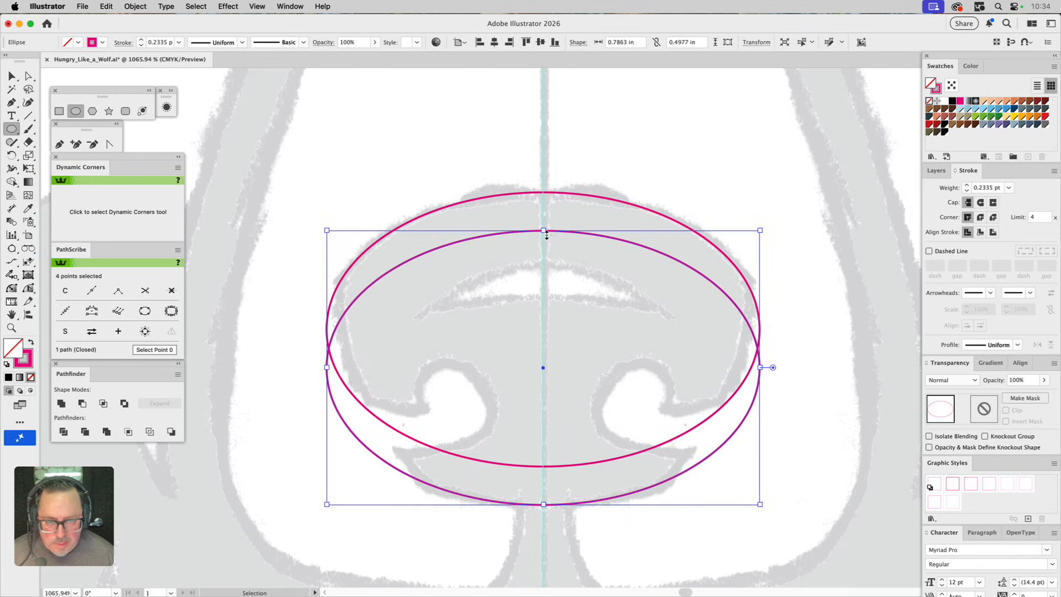
left_click_drag(545, 231, 564, 289)
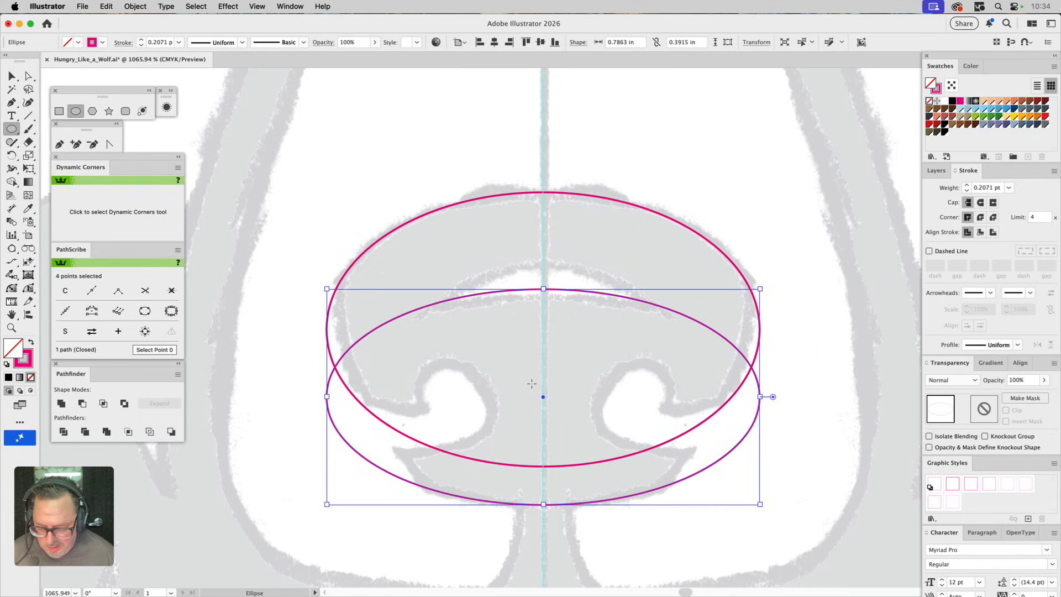
Step: Select both nose ellipses and unite them into one outline
key("v")
left_click(463, 463, "shift")
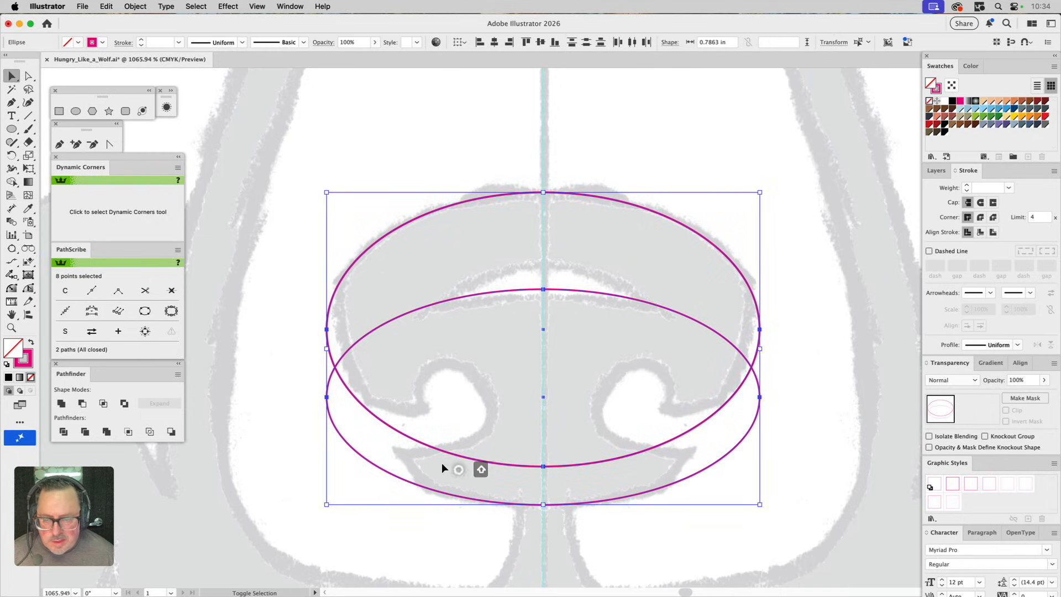
left_click(62, 403)
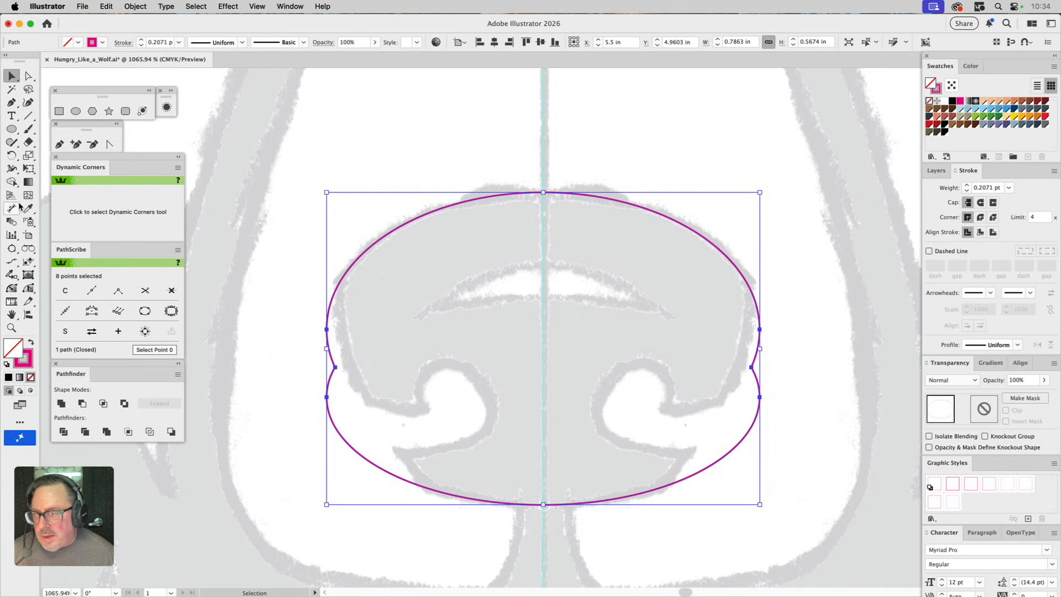
Step: Draw an arc by points about 0.17 by 0.40 in along the nose's left side, from its upper corner to its bottom edge
left_click(17, 249)
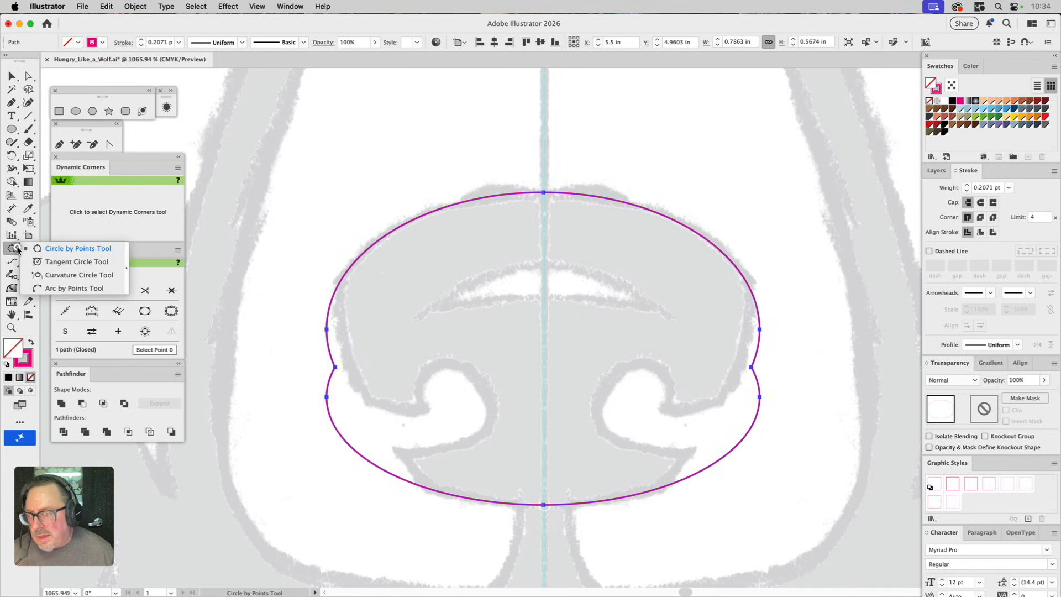
left_click(47, 288)
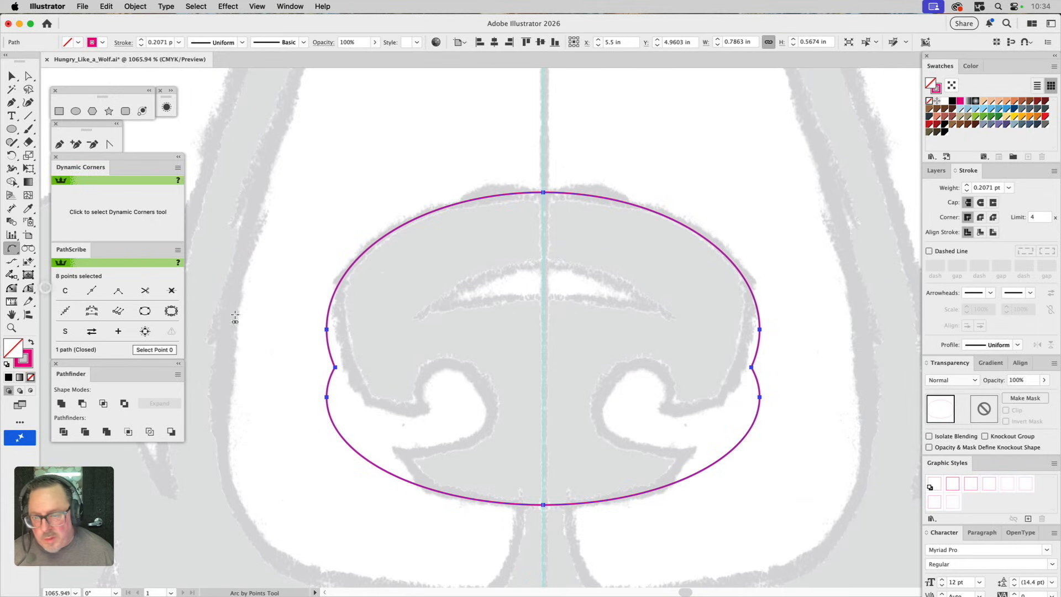
left_click(335, 278)
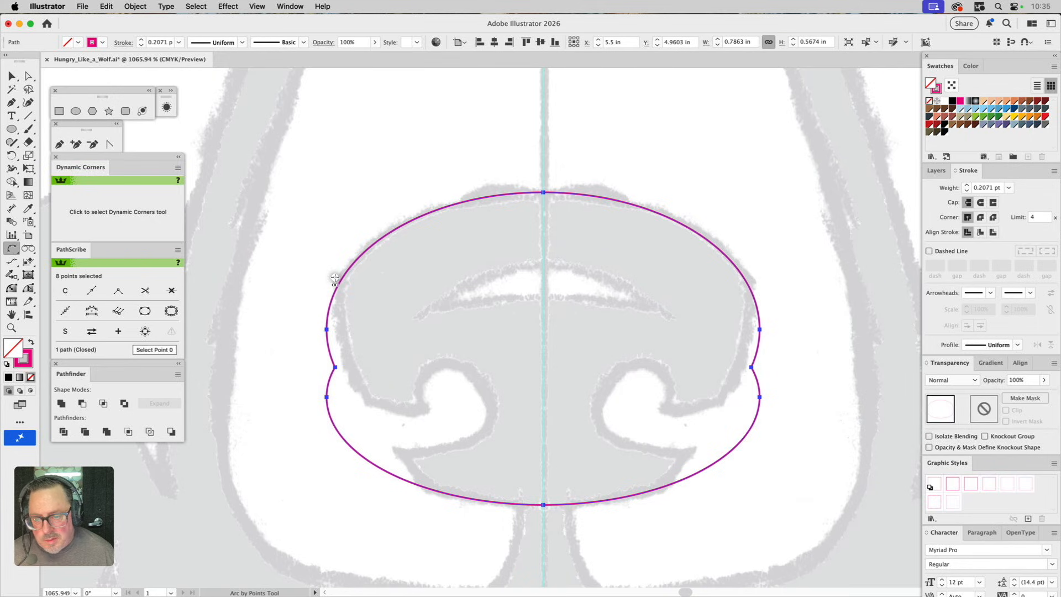
left_click(428, 497)
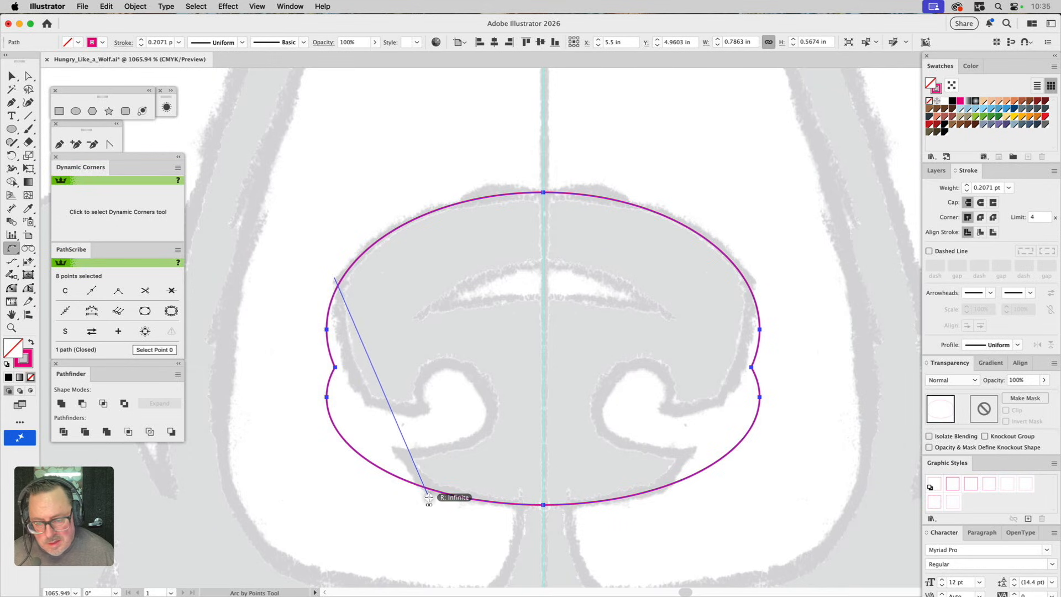
left_click(364, 405)
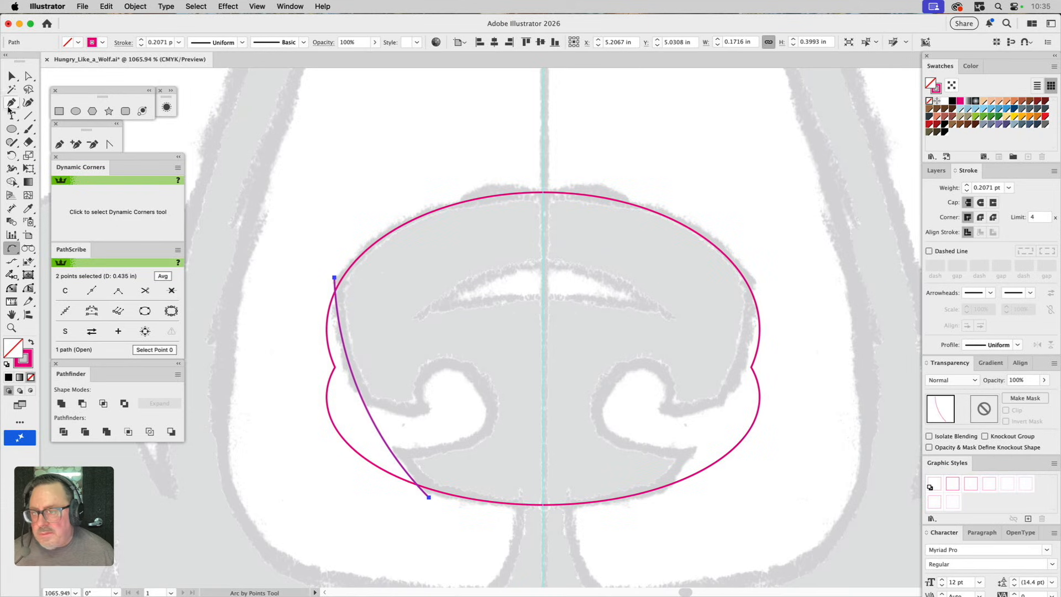
Step: Extend the arc with straight pen segments outside the nose's left side to form a closed four-point shape, and deselect it
left_click(59, 144)
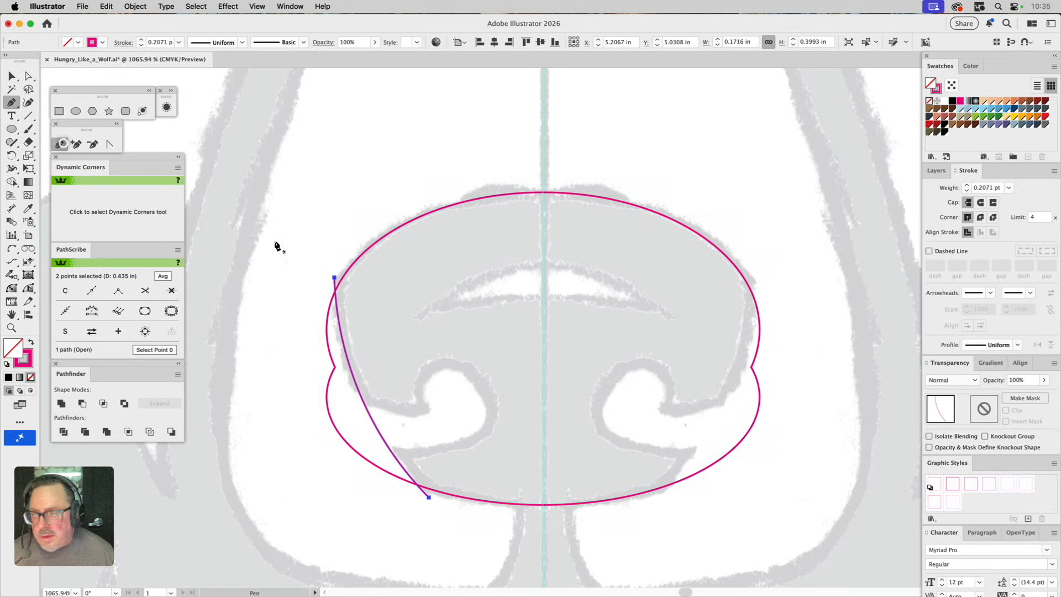
left_click(335, 278)
left_click(330, 519)
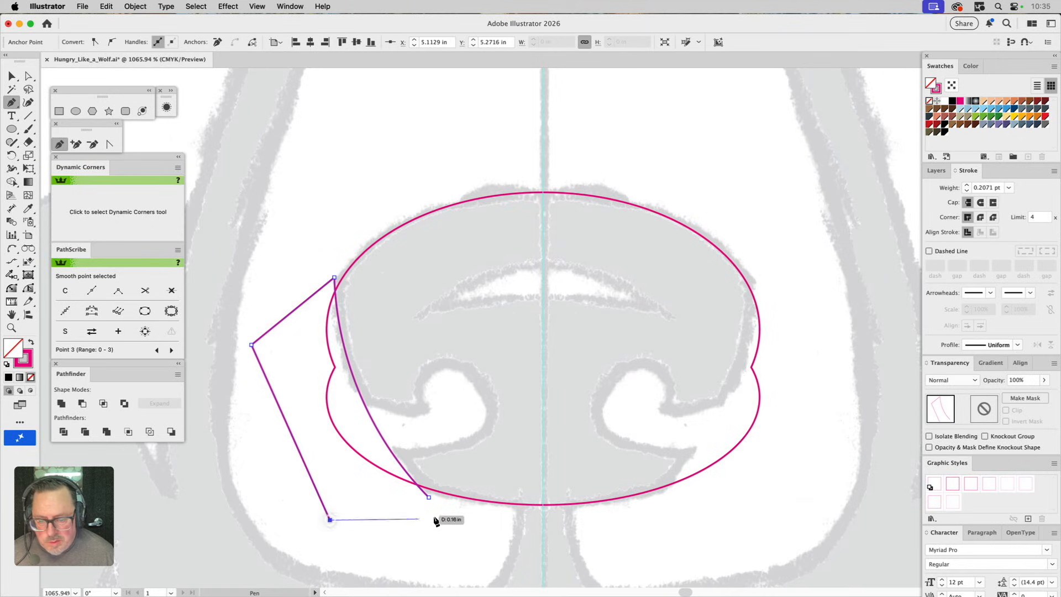
left_click(429, 497)
key("v")
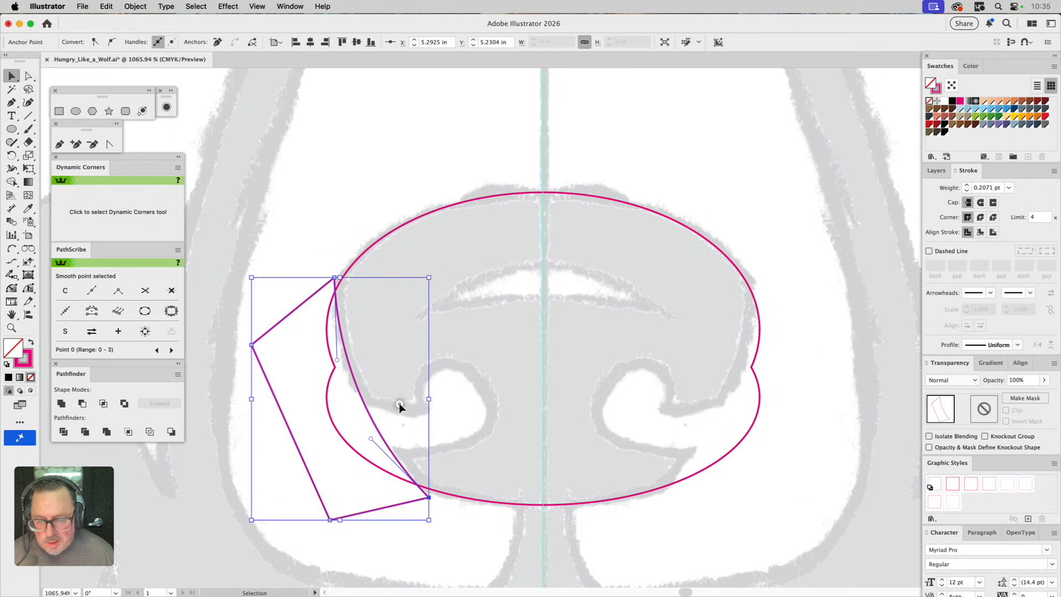
left_click(399, 403)
Step: Reflect a copy of the closed four-point side shape across the nose's vertical centre line
left_click(349, 409)
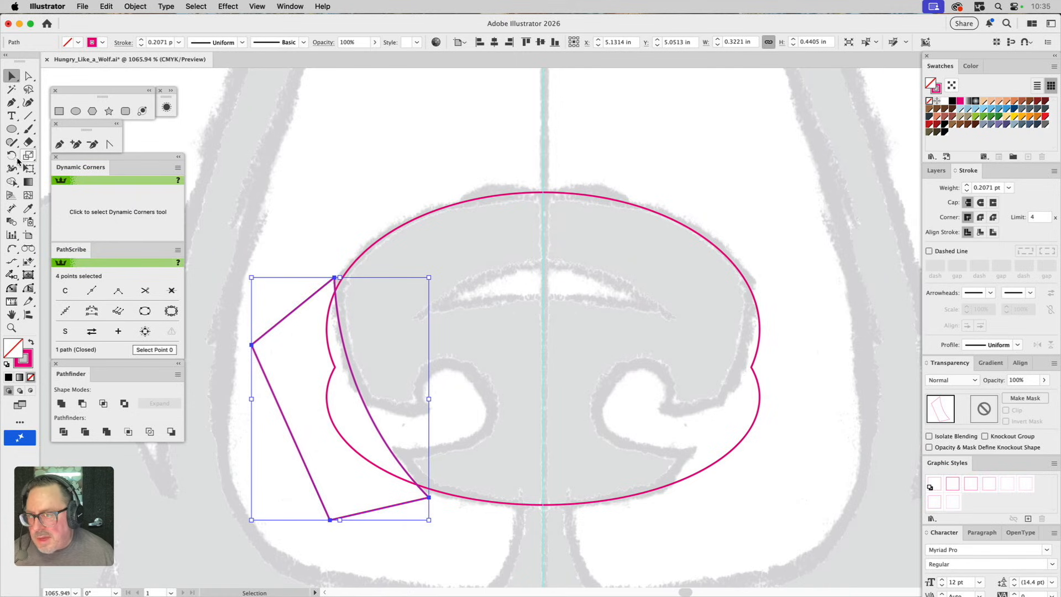
left_click_drag(11, 155, 45, 169)
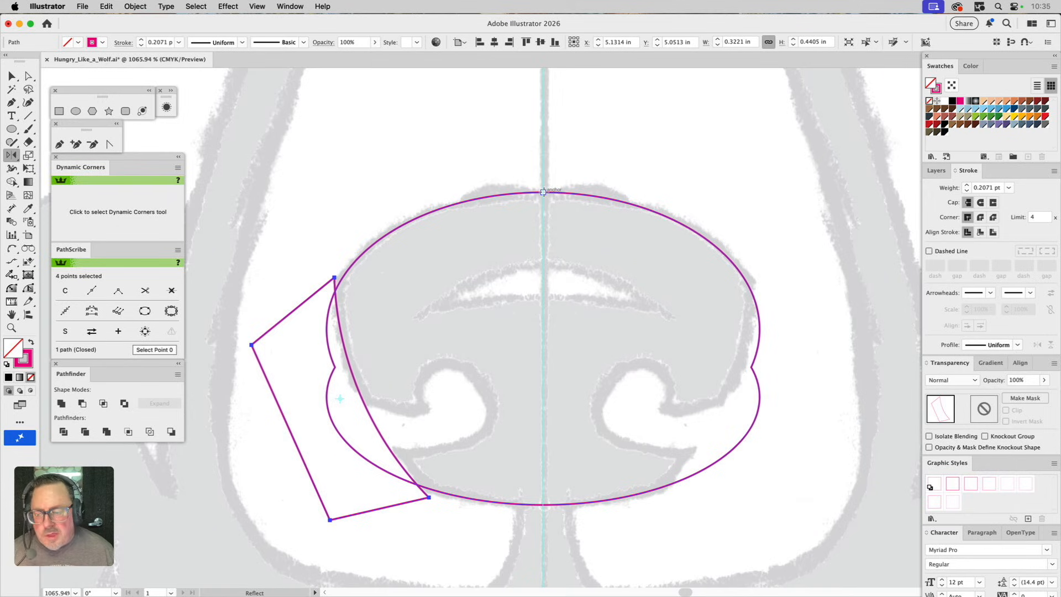
left_click(544, 191)
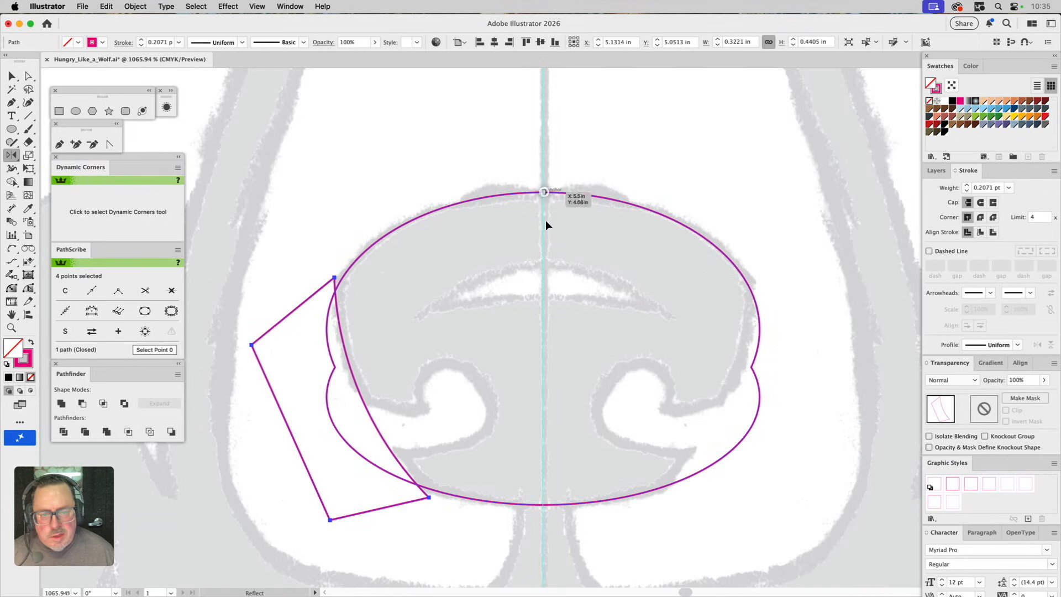
left_click_drag(546, 224, 539, 311)
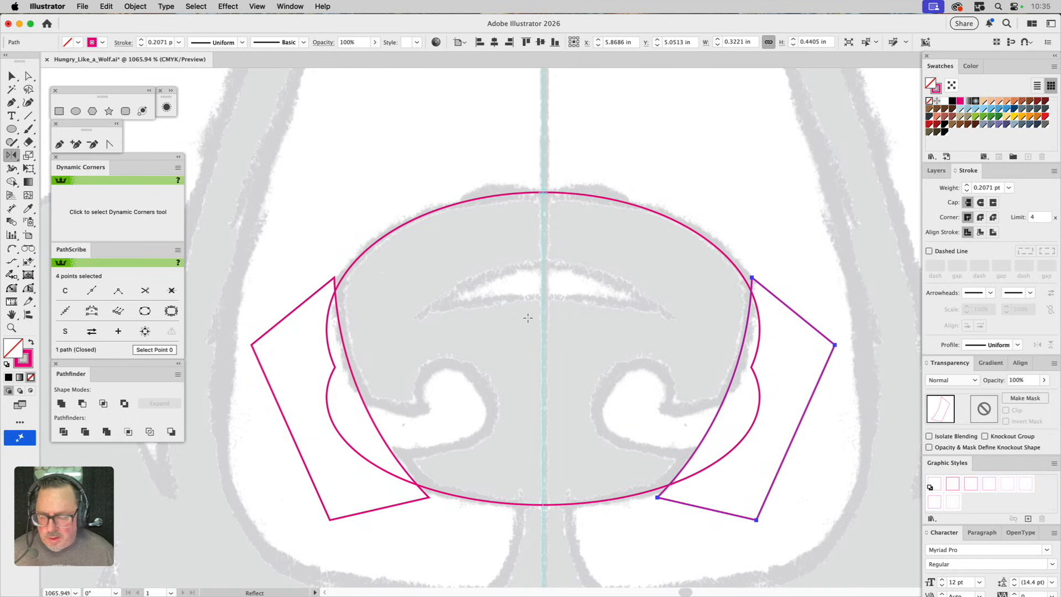
key("v")
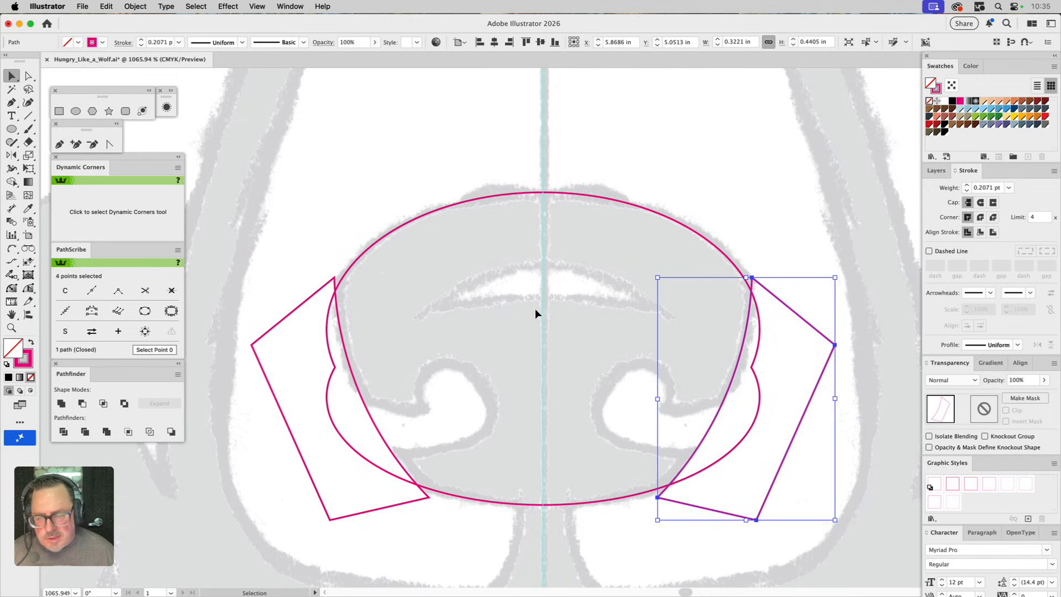
Step: Unite the two mirrored side shapes and make them one compound path
left_click(340, 318, "shift")
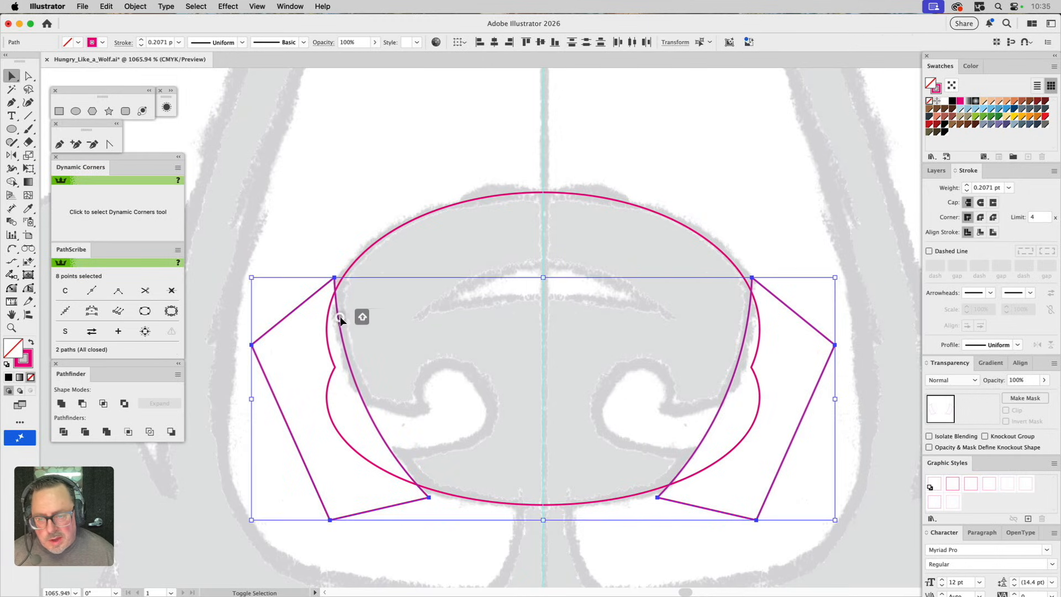
left_click(63, 404)
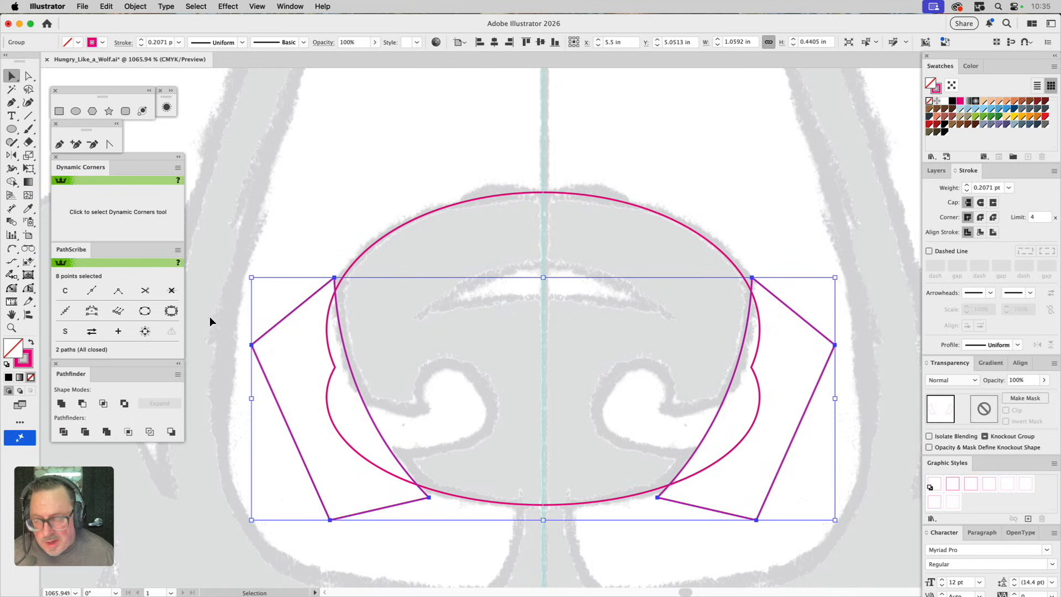
left_click(172, 92)
key("super+8")
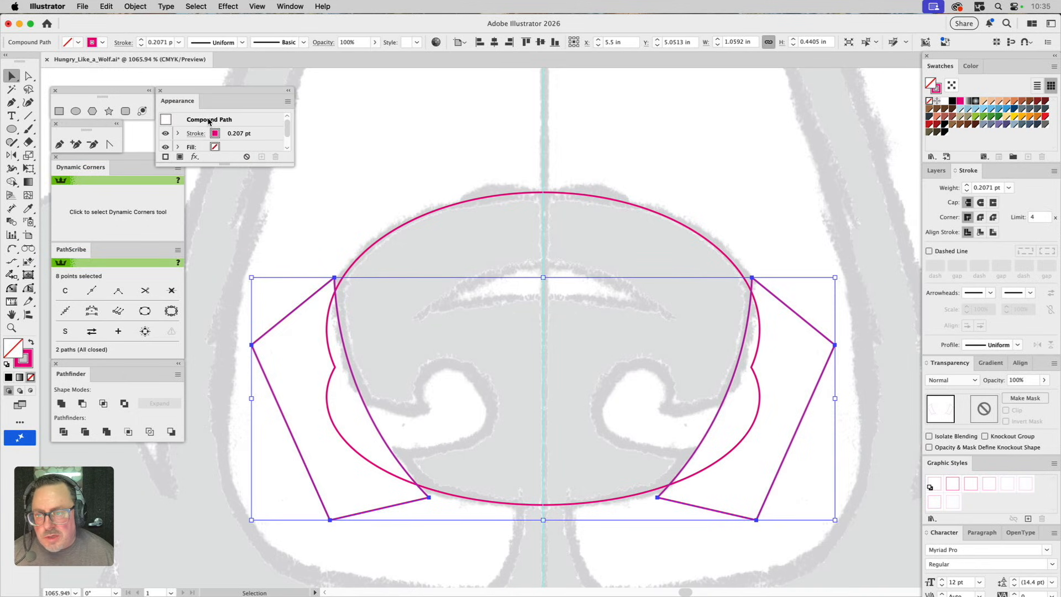
Step: Subtract the compound path from the nose outline with Minus Front, and deselect the trimmed nose
left_click(396, 235, "shift")
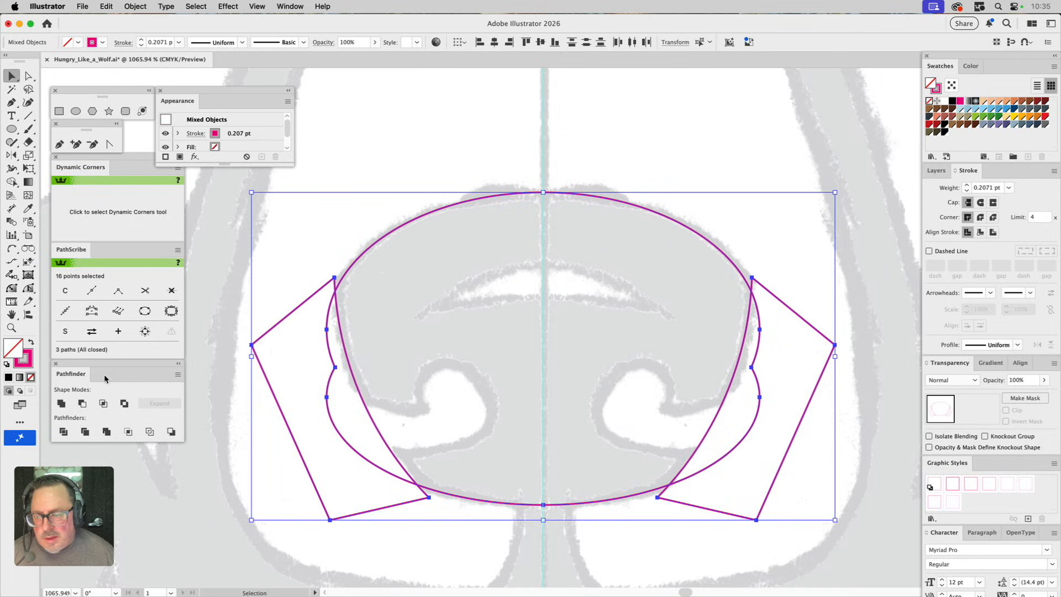
left_click(82, 404)
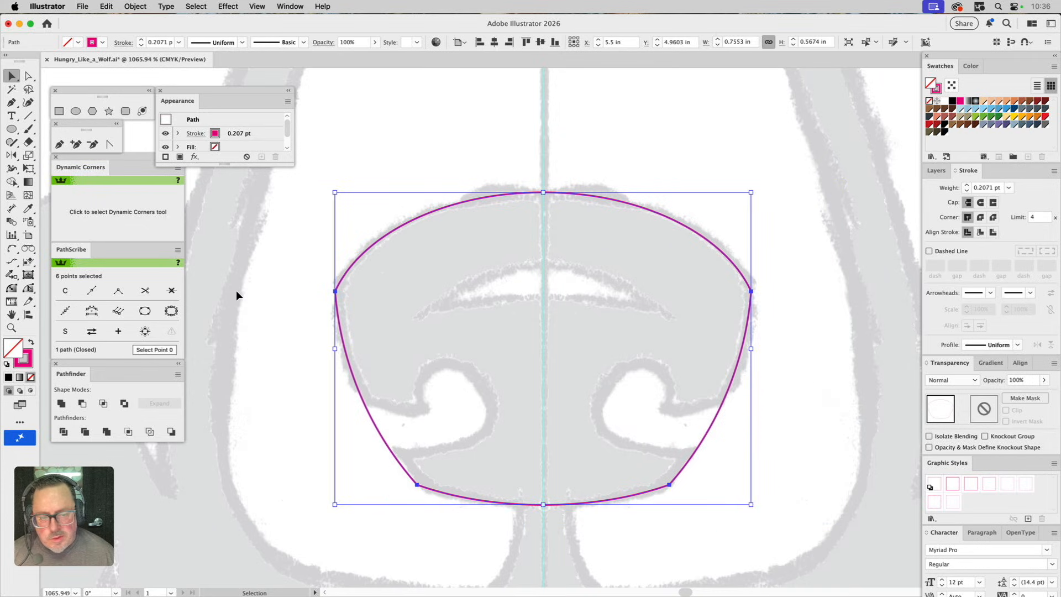
left_click(218, 276)
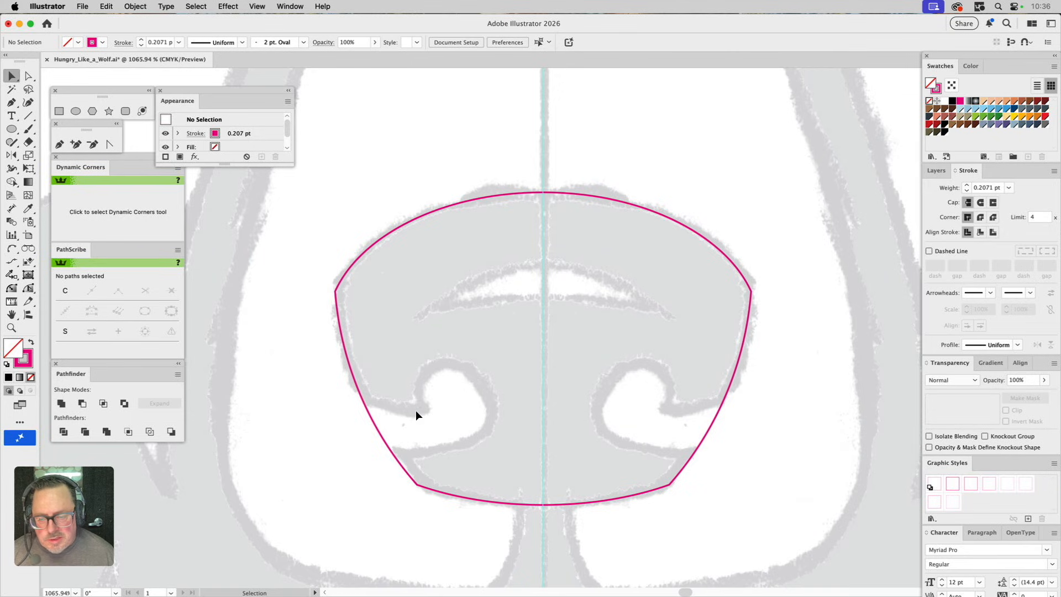
Step: Draw a closed four-point nostril path about 0.25 by 0.11 in over the left nostril, extending past the nose outline, with the Pen tool
left_click(61, 147)
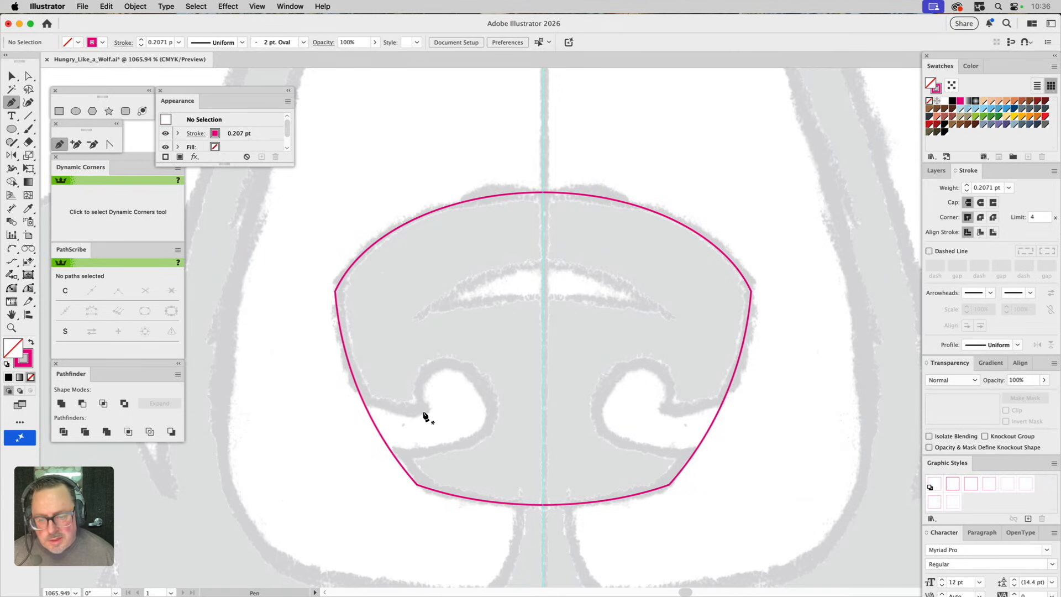
left_click_drag(424, 410, 492, 442)
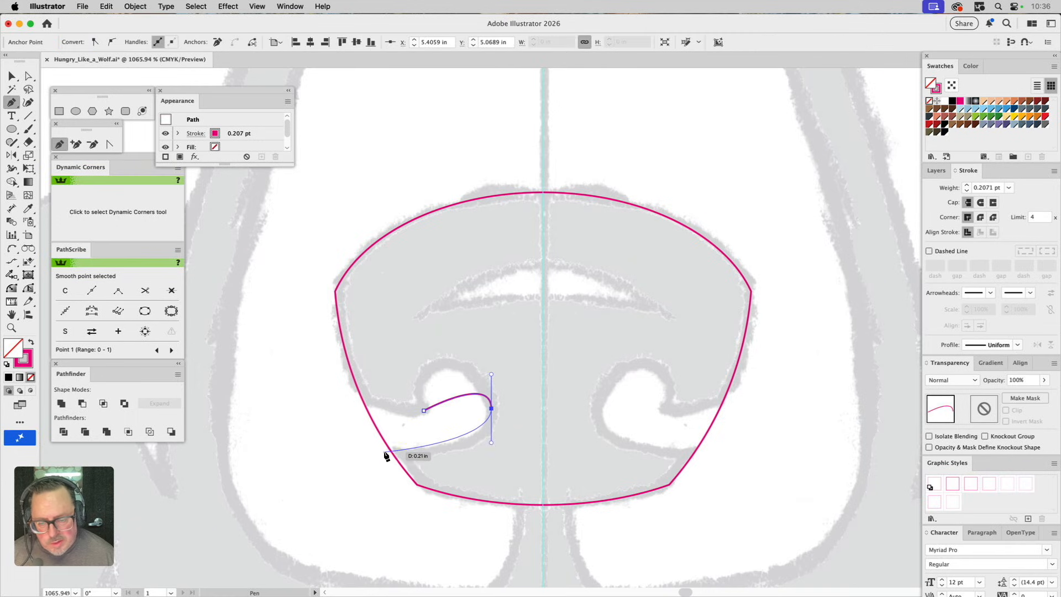
left_click_drag(384, 452, 354, 397)
left_click(354, 396)
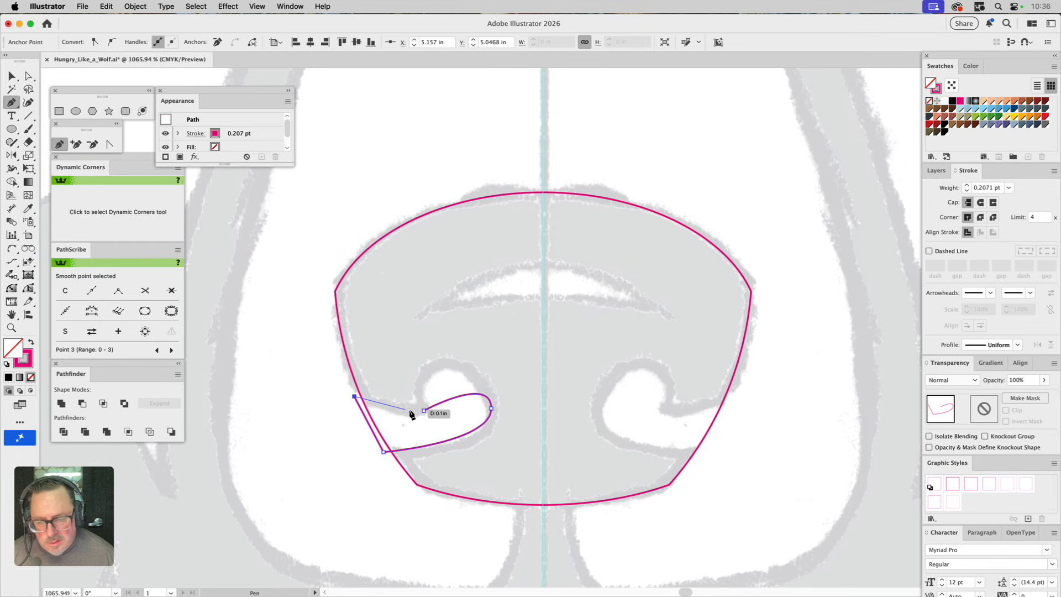
left_click(424, 412)
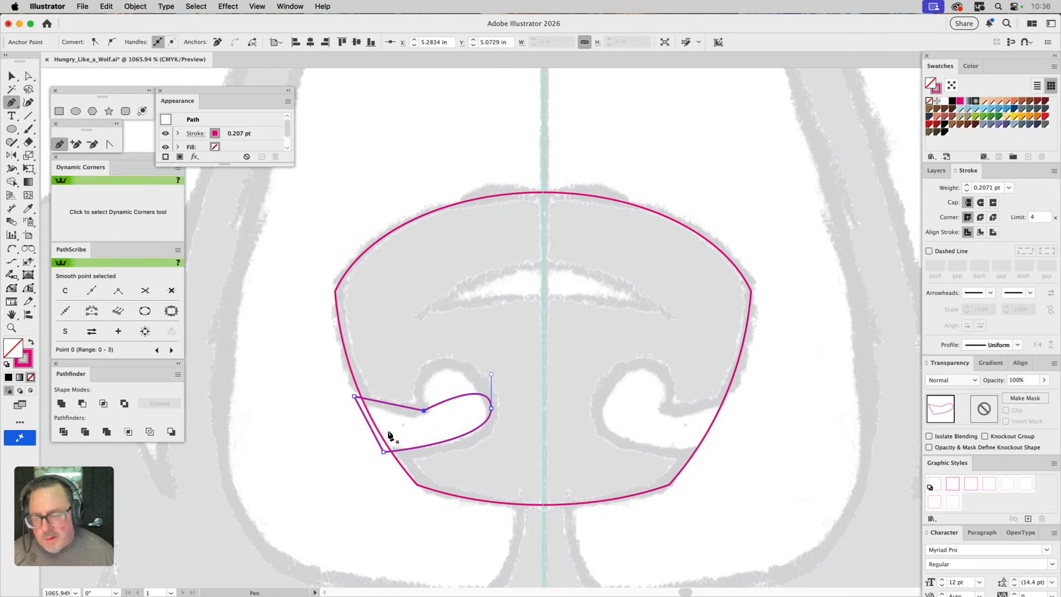
Step: Bend the nostril's straight upper edge slightly downward along the sketch with the Anchor Point tool
left_click(28, 288)
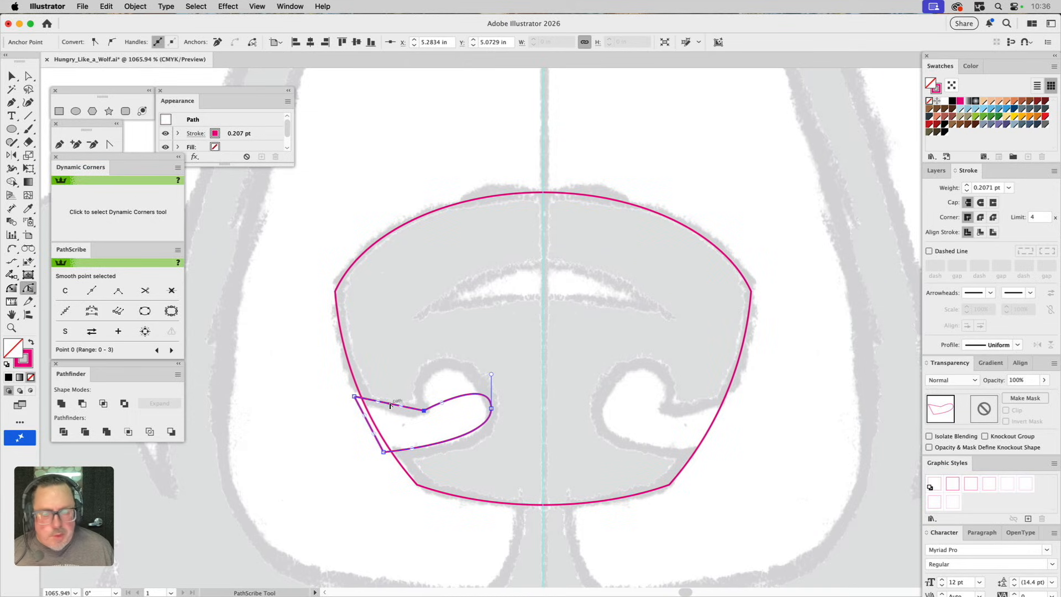
left_click(109, 144)
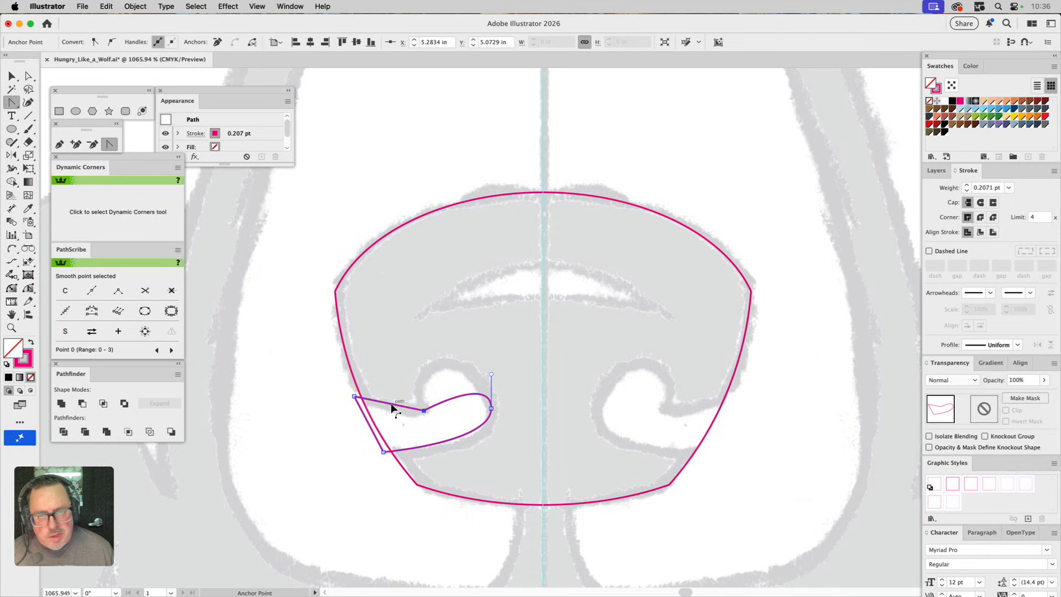
left_click_drag(391, 404, 388, 406)
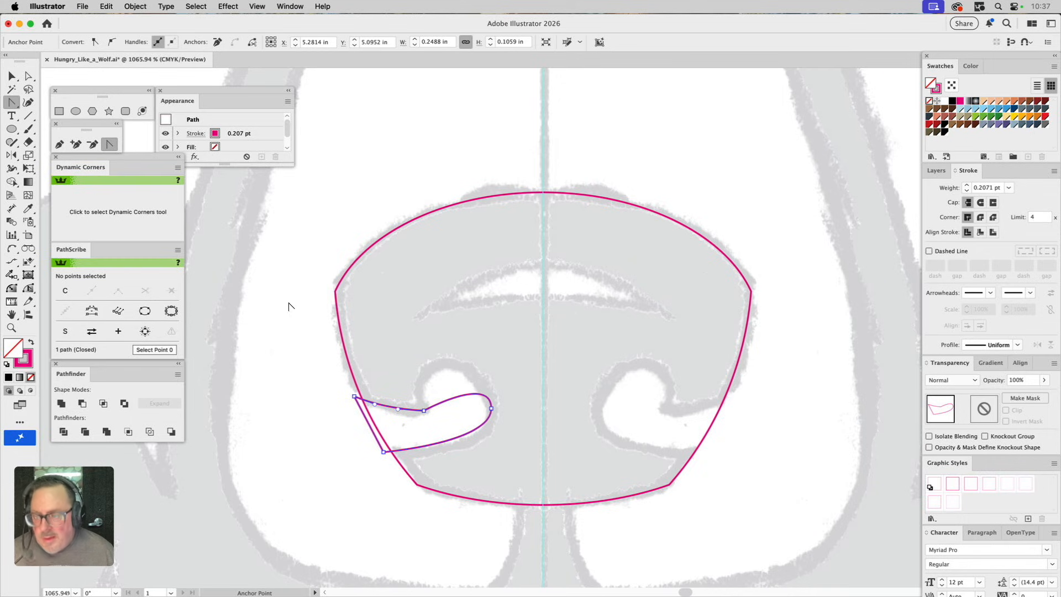
Step: Reshape the nostril's rounded top and lower edge to follow the sketch with the PathScribe tool, making the shape about 0.16 in high
left_click(30, 290)
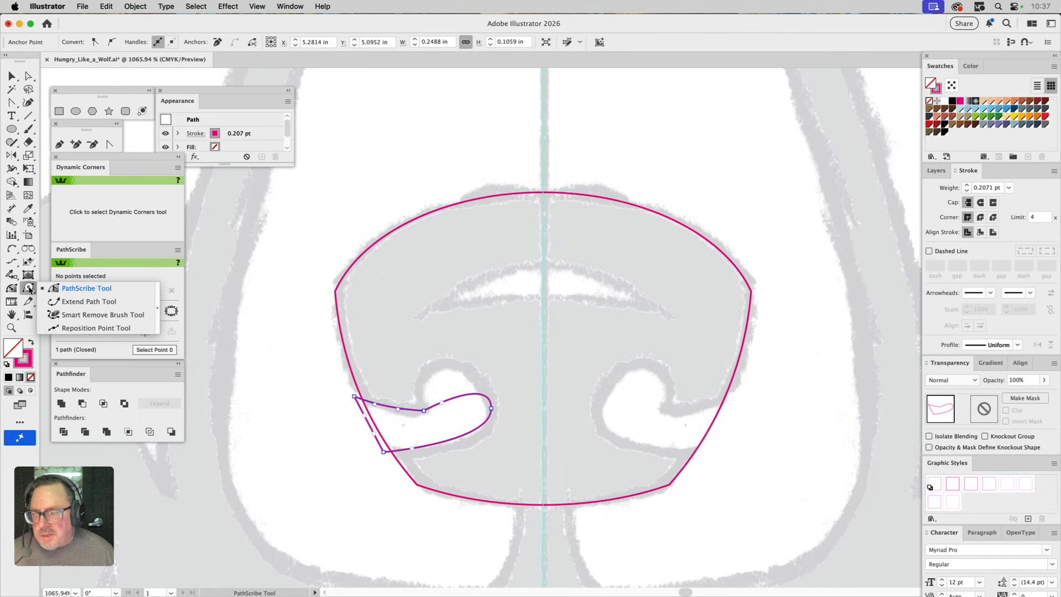
left_click(68, 289)
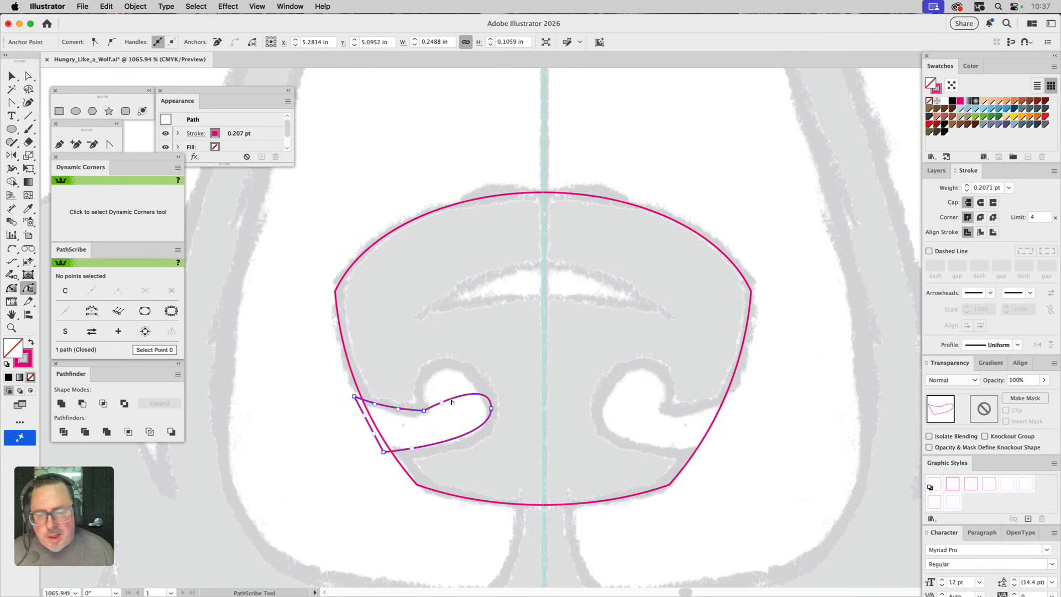
left_click_drag(441, 405, 404, 358)
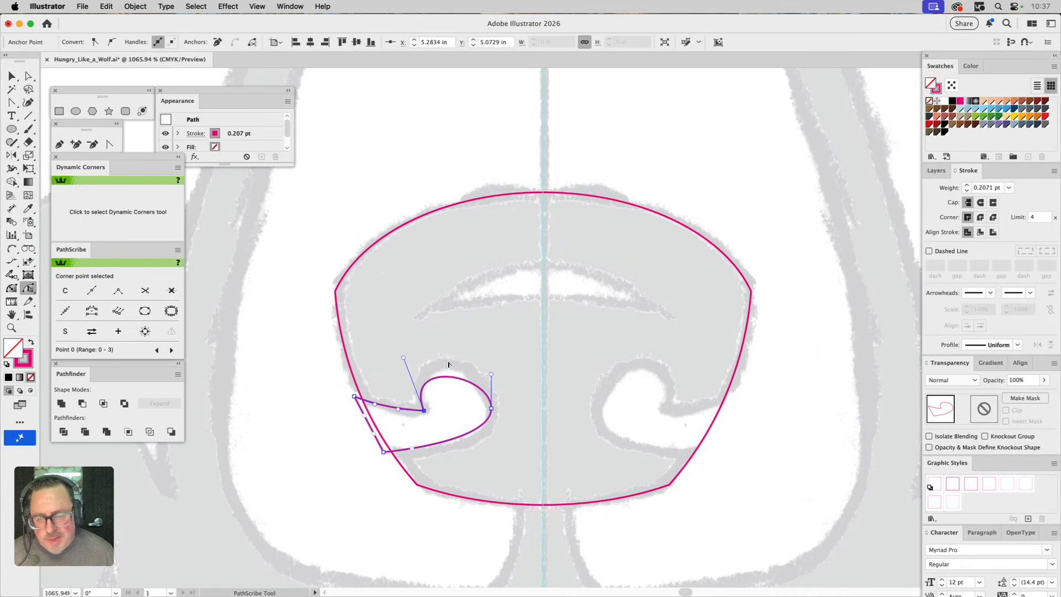
left_click_drag(491, 375, 478, 339)
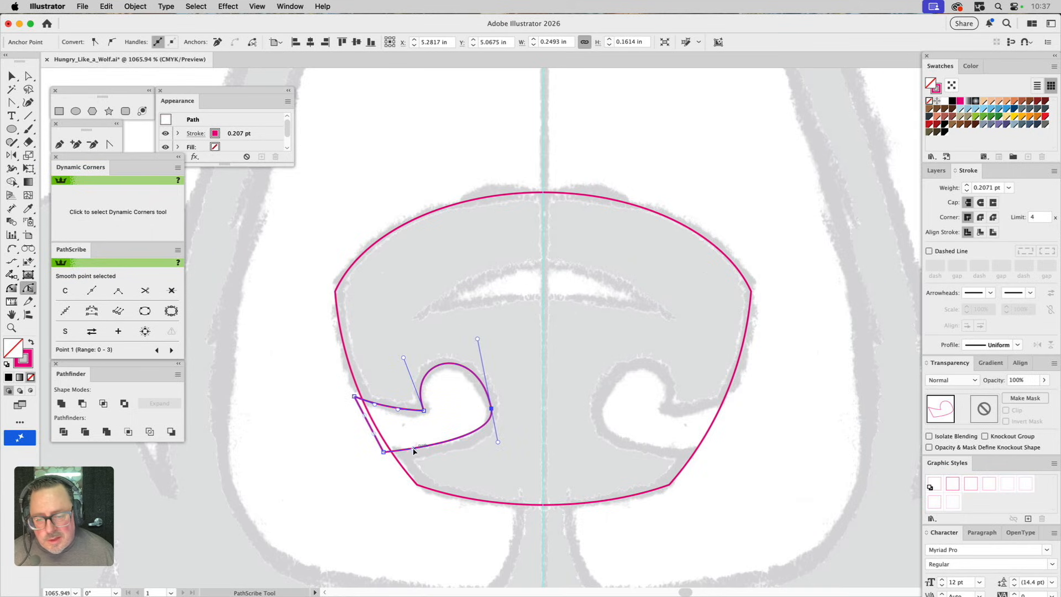
left_click_drag(414, 451, 426, 461)
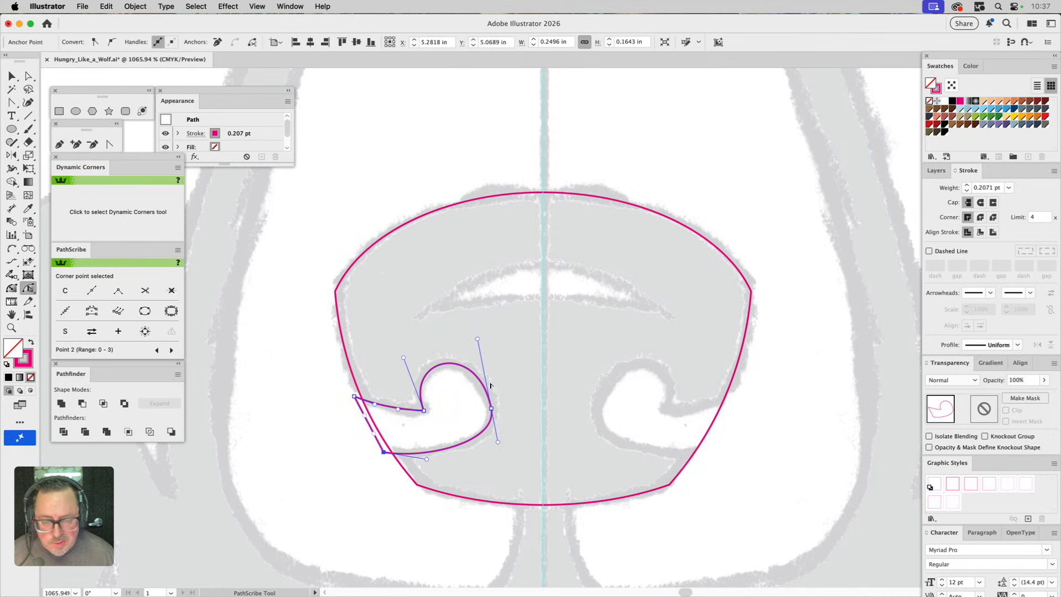
Step: Fine-tune the direction handles on both ends of the nostril's rounded top with Direct Selection so the curve matches the sketch
key("z")
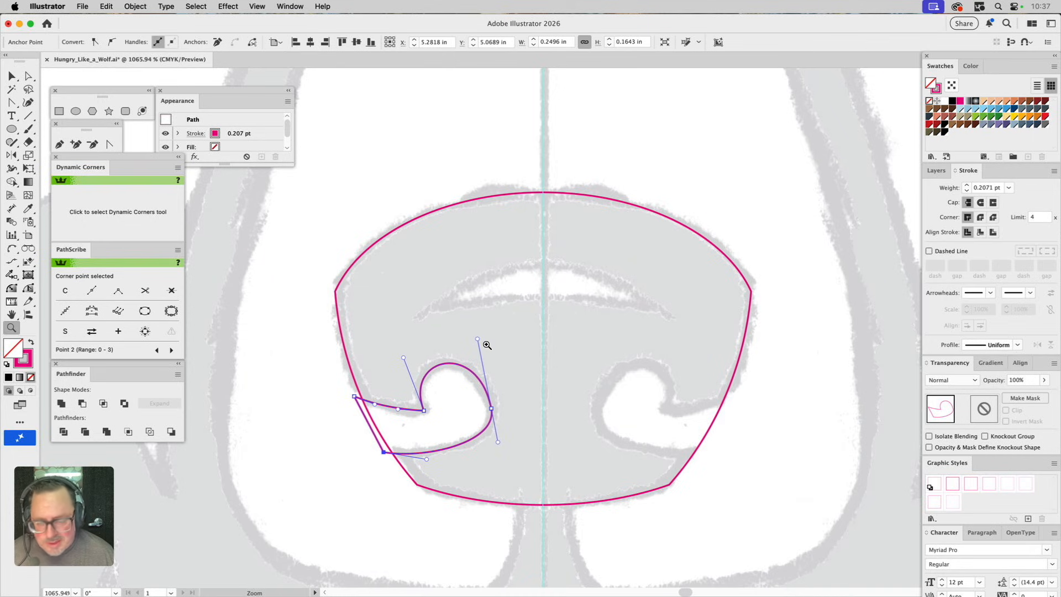
key("a")
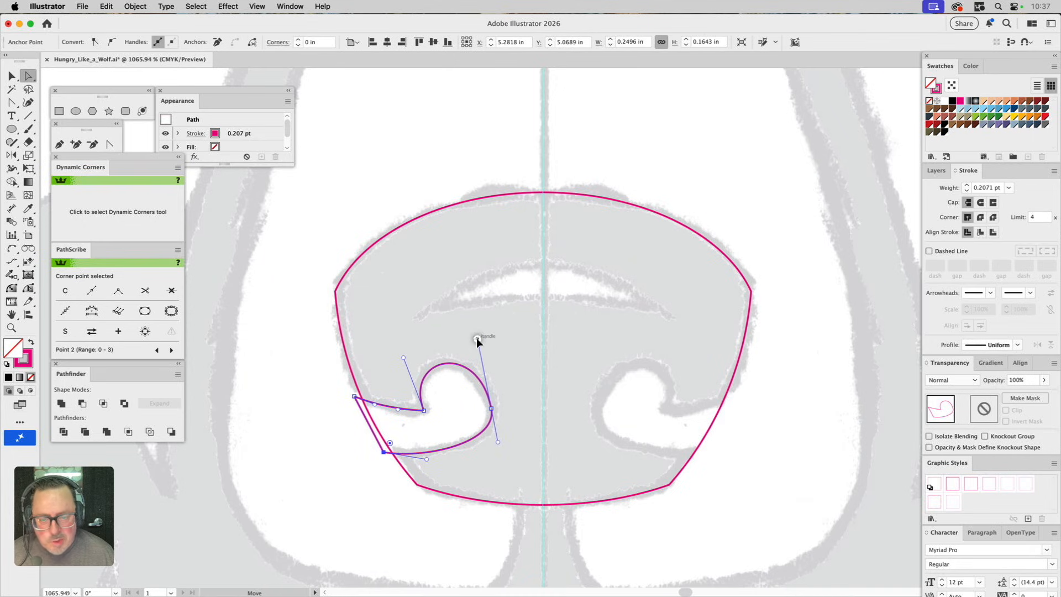
left_click_drag(477, 338, 479, 359)
left_click_drag(403, 357, 396, 349)
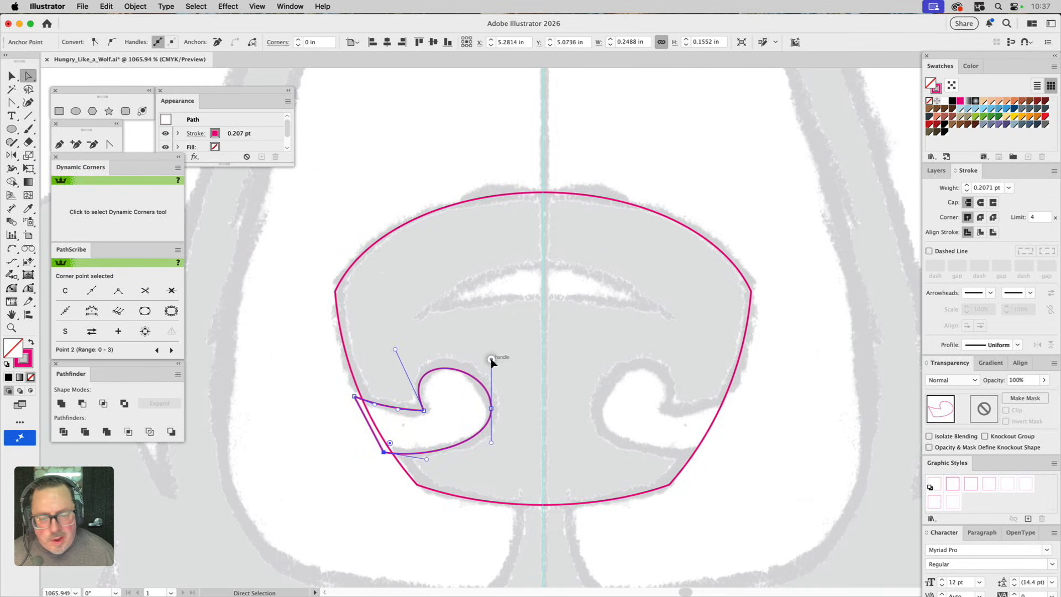
left_click_drag(491, 360, 482, 347)
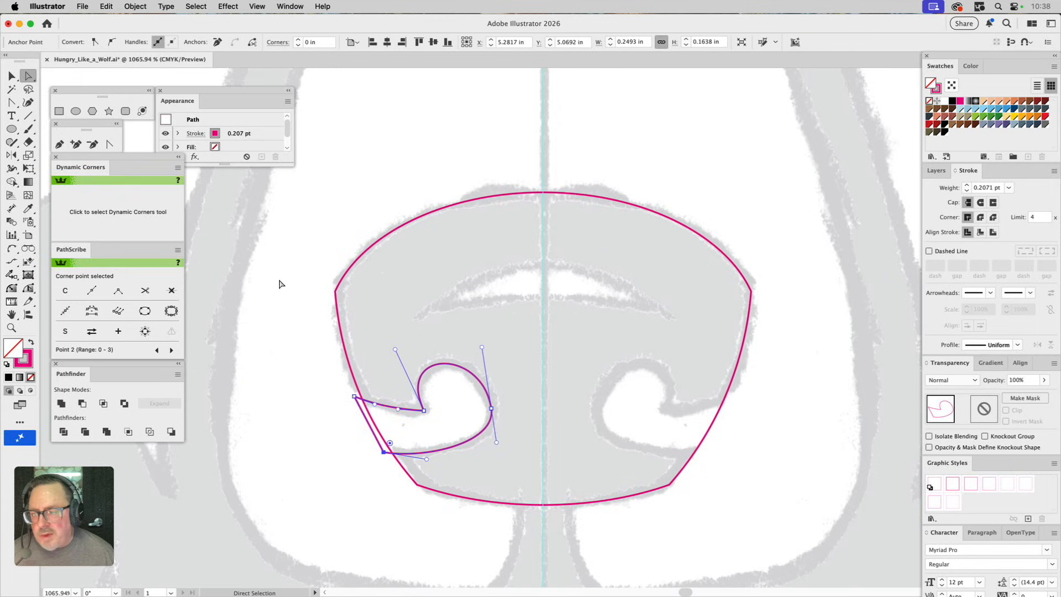
Step: Move the nostril's outer upper corner outward to about X 5.147, Y 5.043 in, refine its upper edge curve, and deselect
left_click(29, 289)
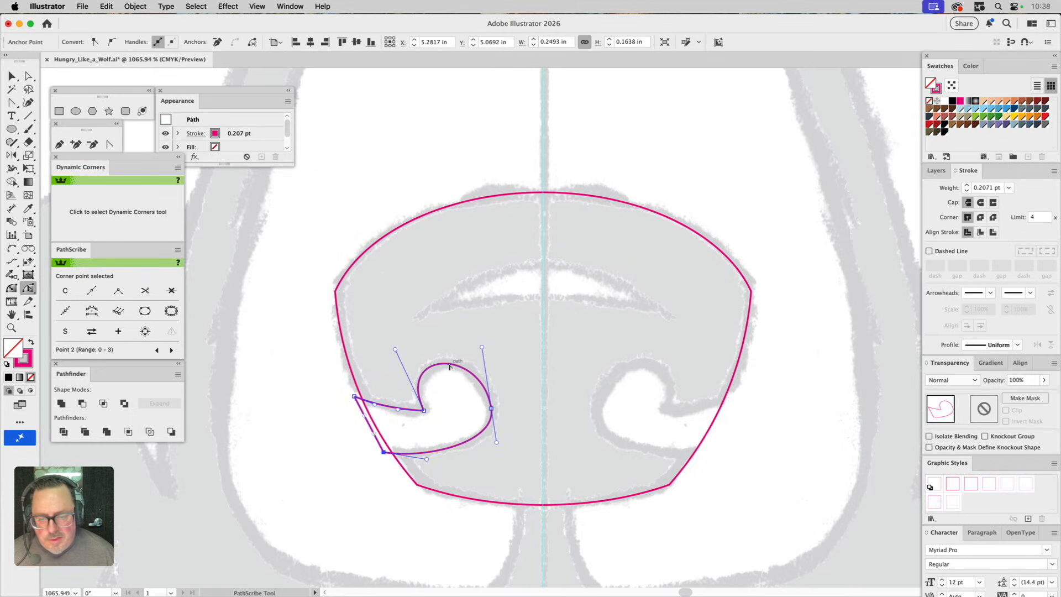
left_click(413, 296, "super")
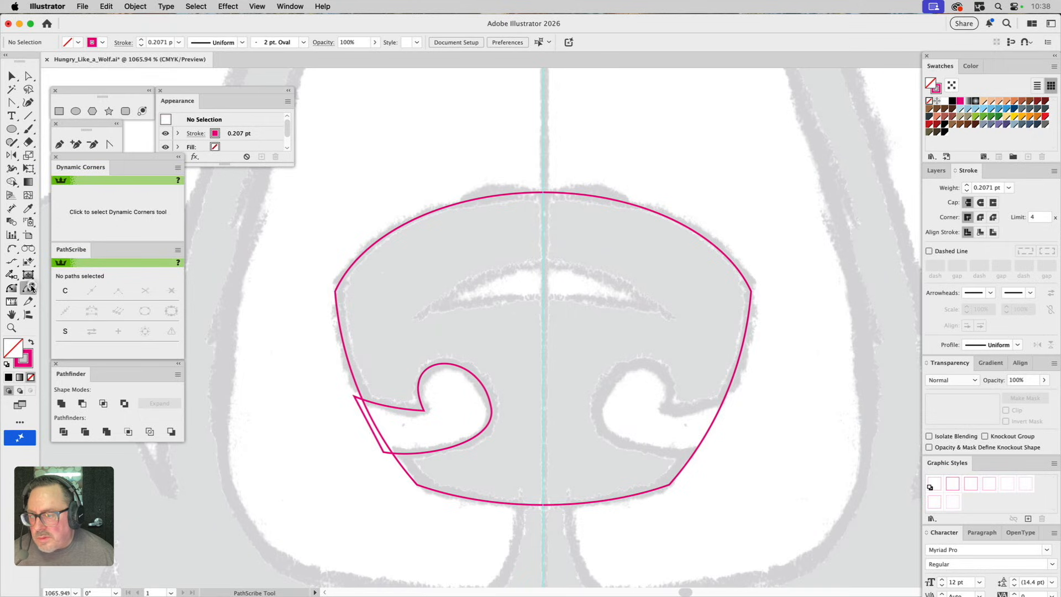
left_click_drag(31, 289, 58, 288)
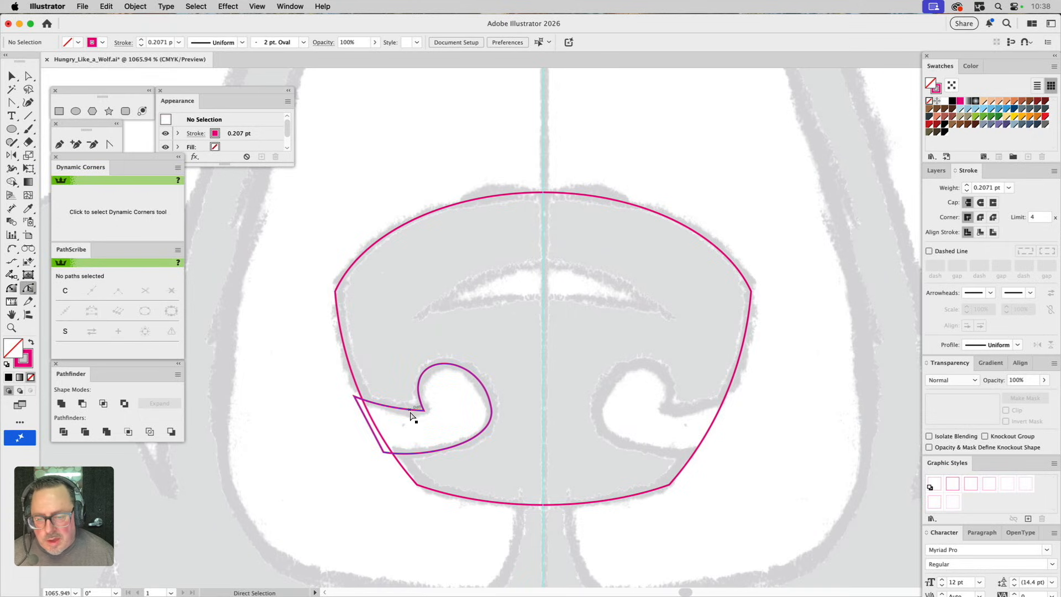
left_click(408, 453, "super")
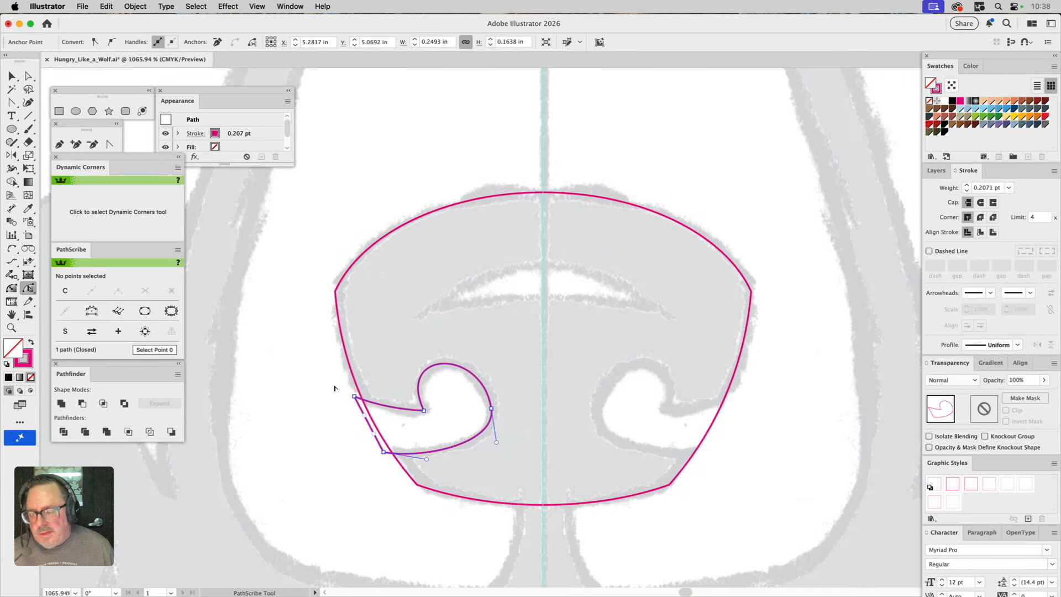
key("a")
left_click_drag(355, 397, 392, 410)
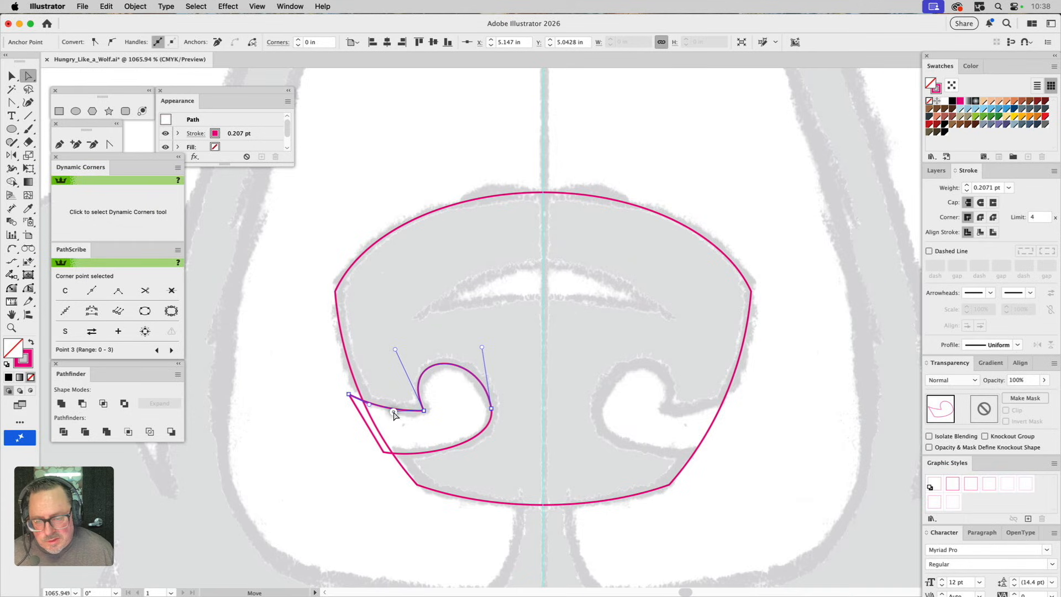
left_click(385, 372)
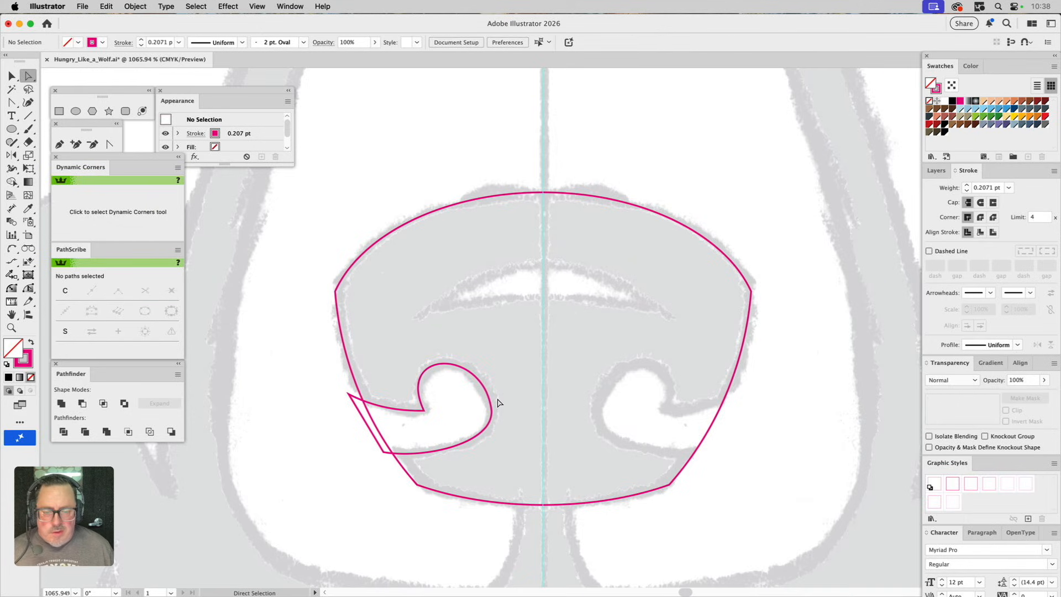
Step: Move the anchor on the nostril's inner side to the curve's widest extreme with the Reposition Point tool, at about X 5.406, Y 5.075 in, and deselect
left_click(486, 429)
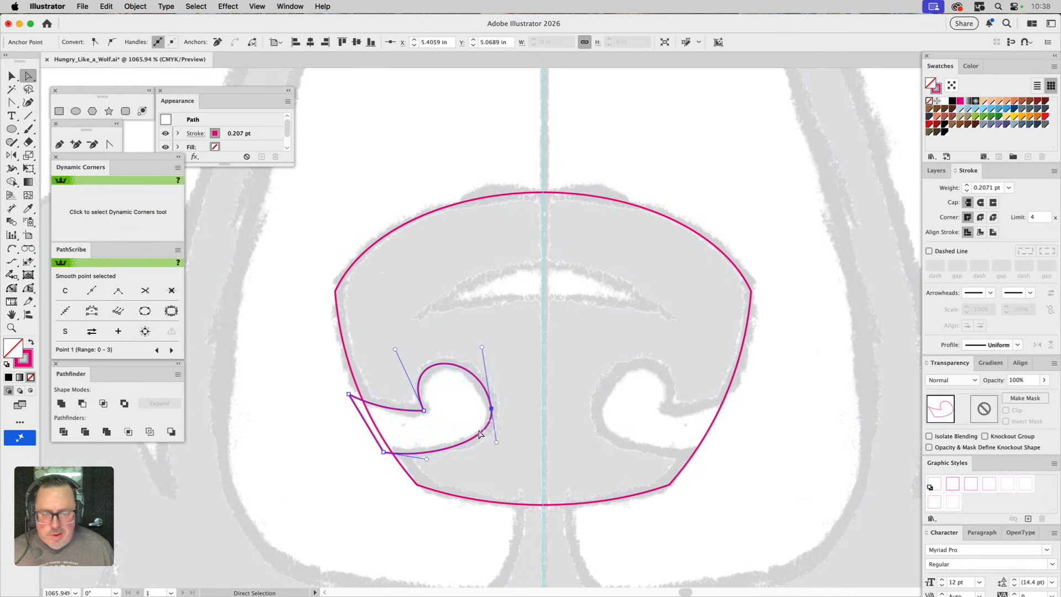
left_click(29, 289)
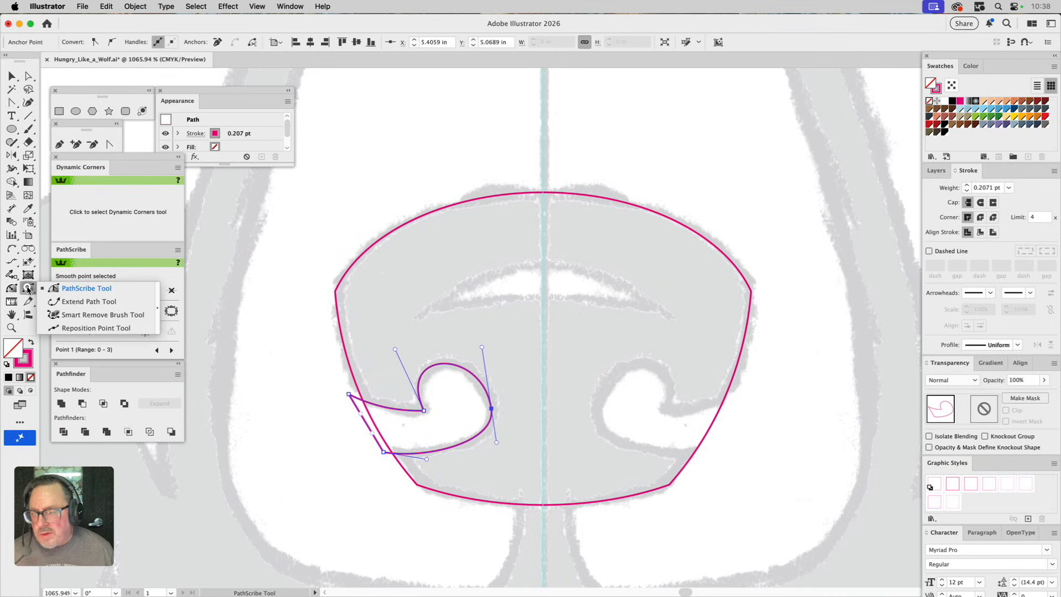
left_click(84, 327)
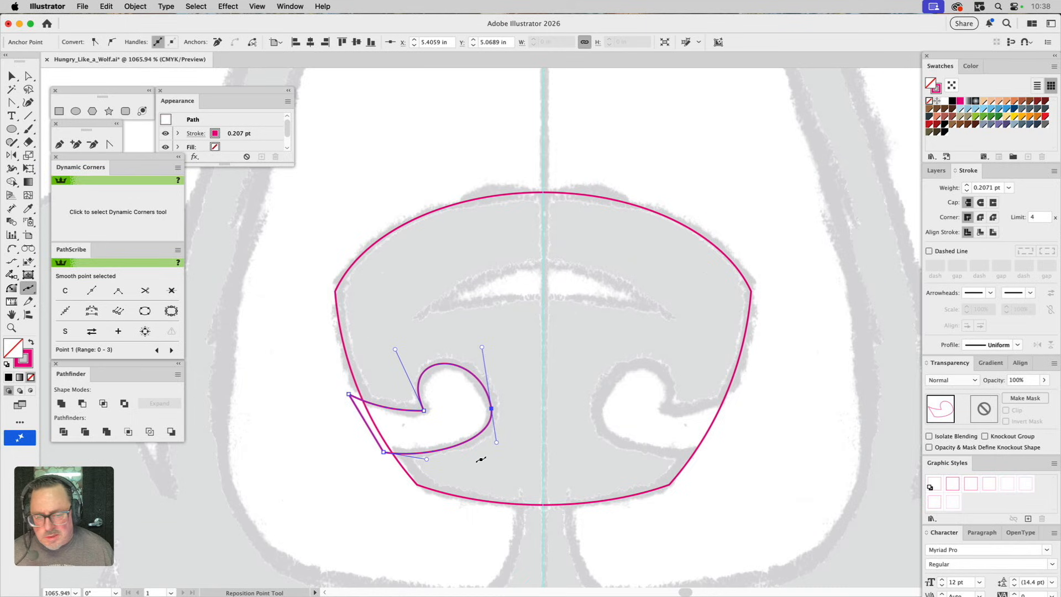
left_click(492, 411)
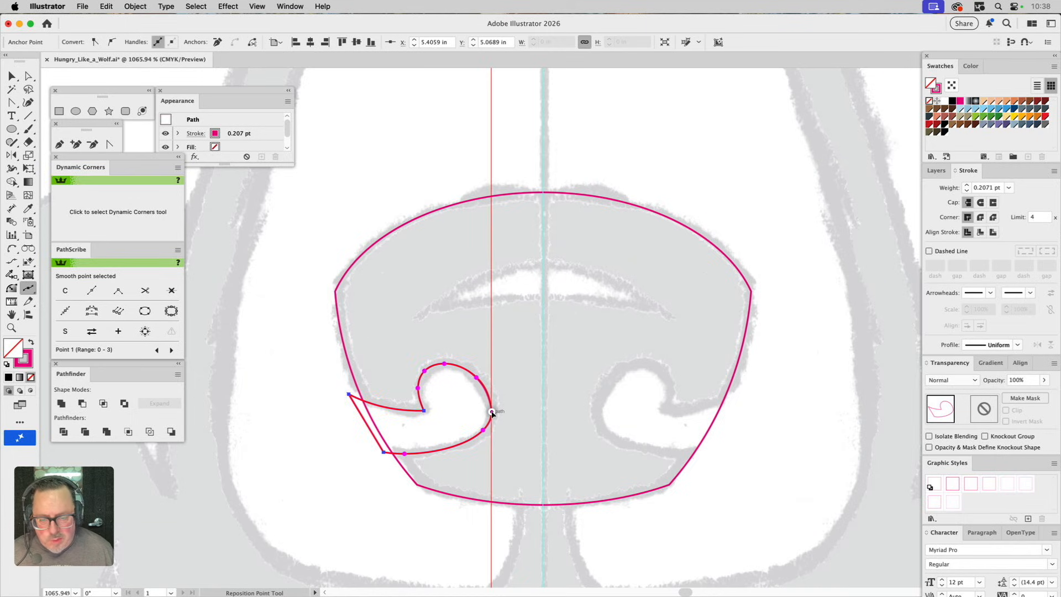
left_click_drag(491, 412, 492, 413)
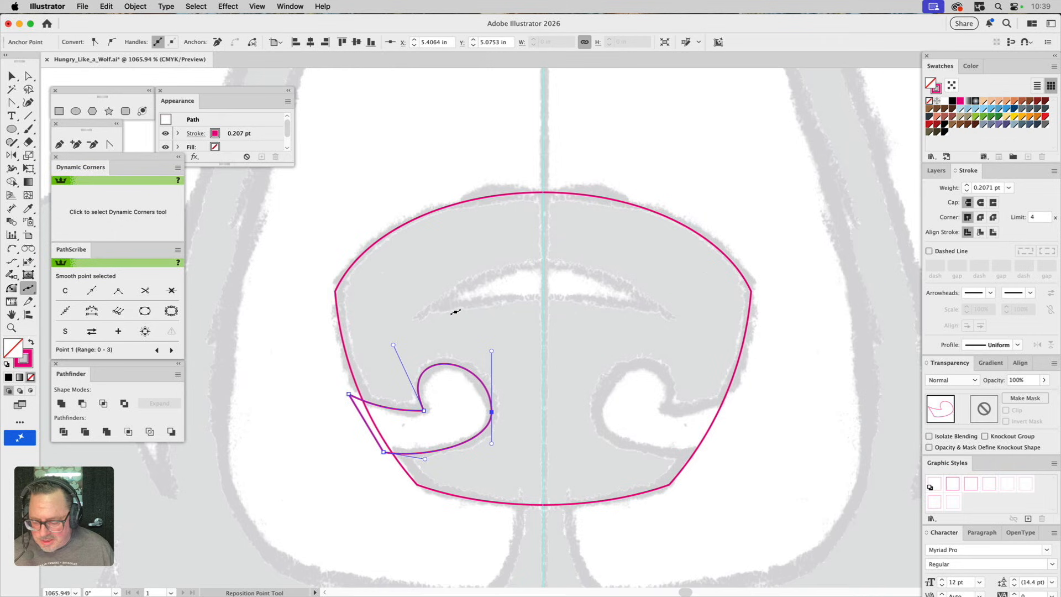
key("v")
left_click(451, 314)
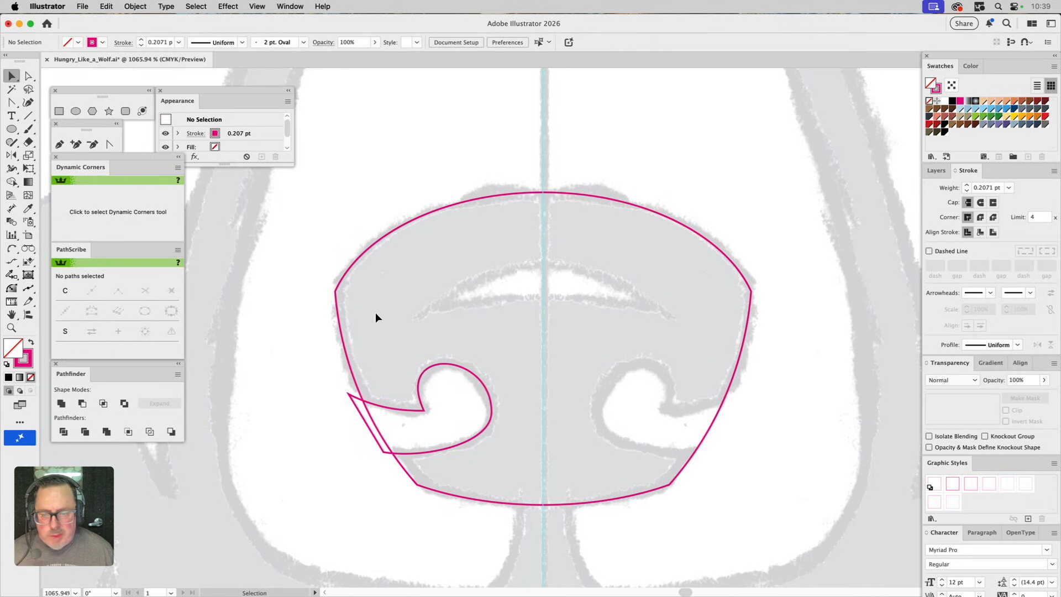
Step: Reflect a copy of the nostril across the nose's vertical centre line with the Reflect tool
left_click_drag(376, 317, 317, 340)
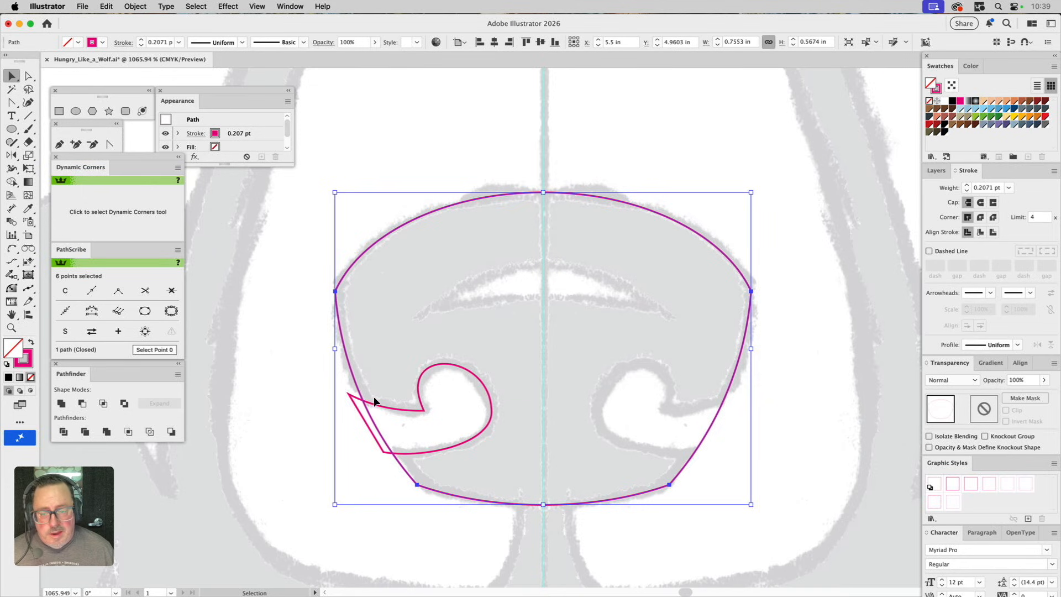
left_click(459, 358)
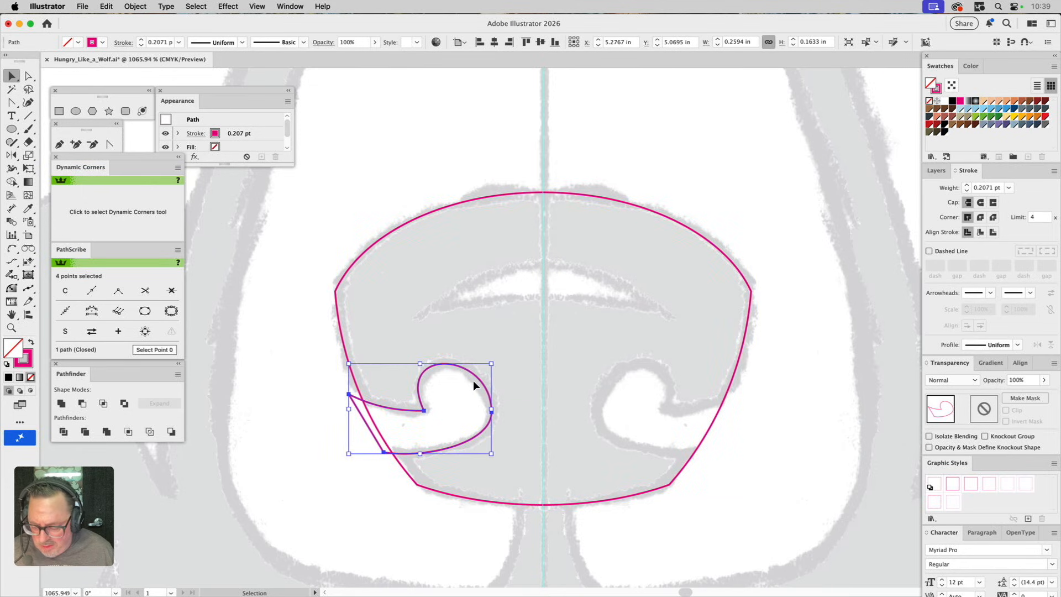
left_click(11, 155)
left_click(544, 192)
left_click_drag(542, 194, 561, 260)
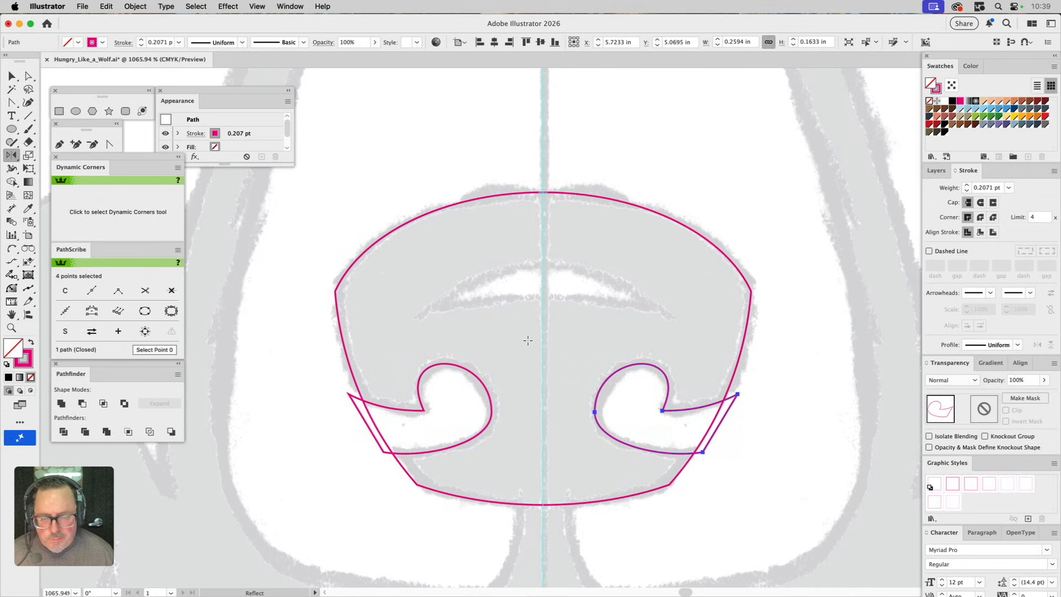
Step: Select both nostril shapes and group them
key("v")
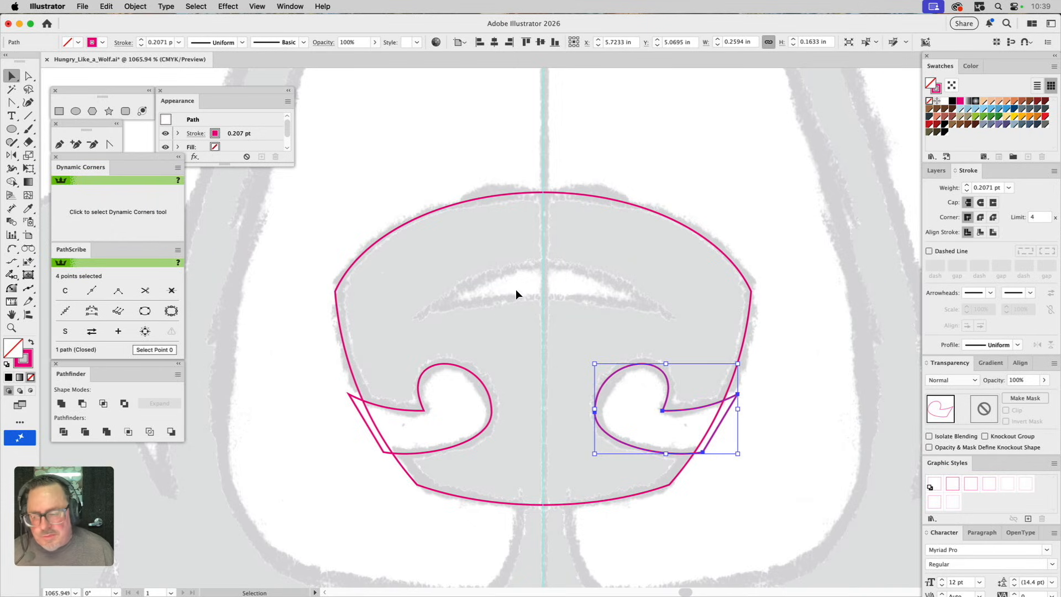
left_click(473, 365, "shift")
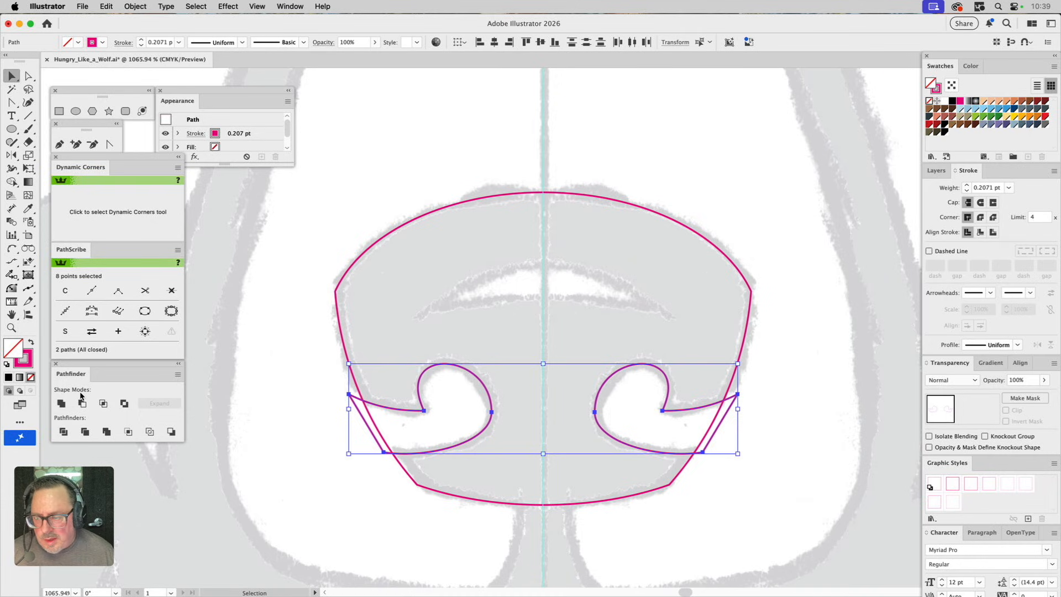
key("super+g")
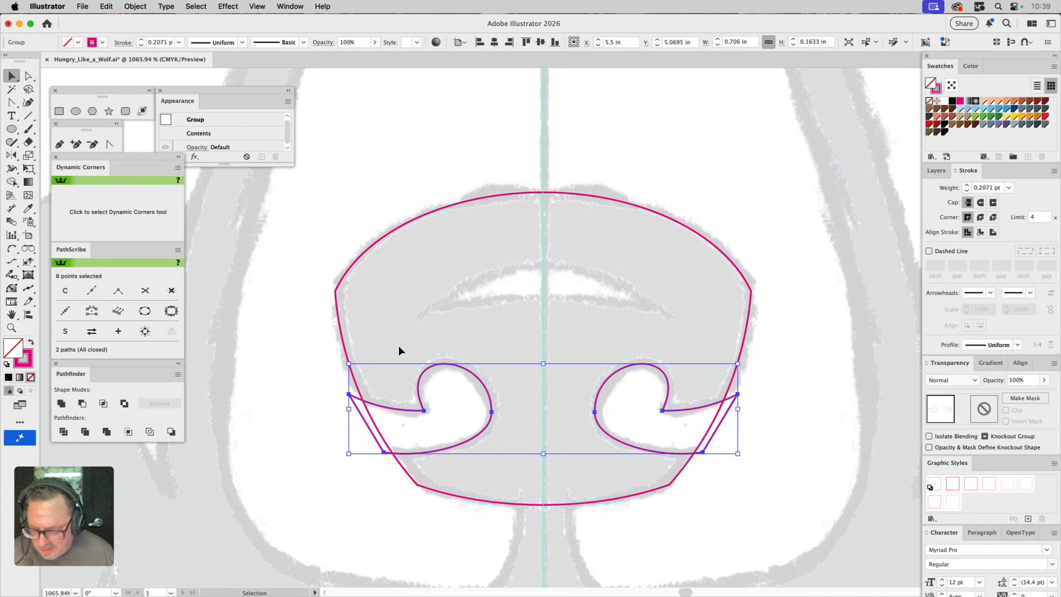
Step: Cut the grouped nostrils out of the nose outline with Pathfinder Minus Front
left_click(453, 311)
left_click_drag(480, 327, 337, 420)
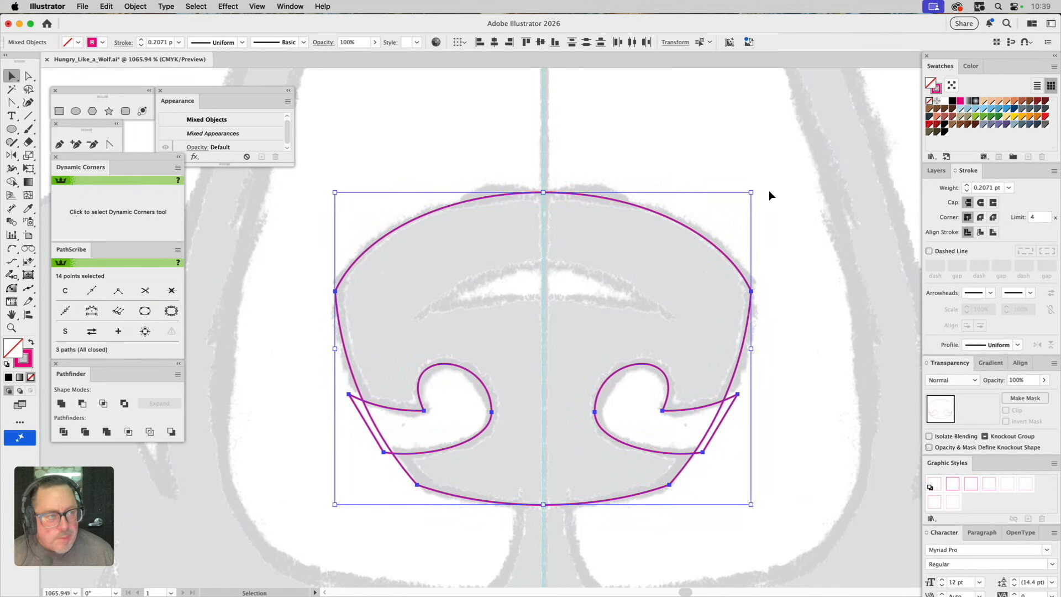
left_click(936, 170)
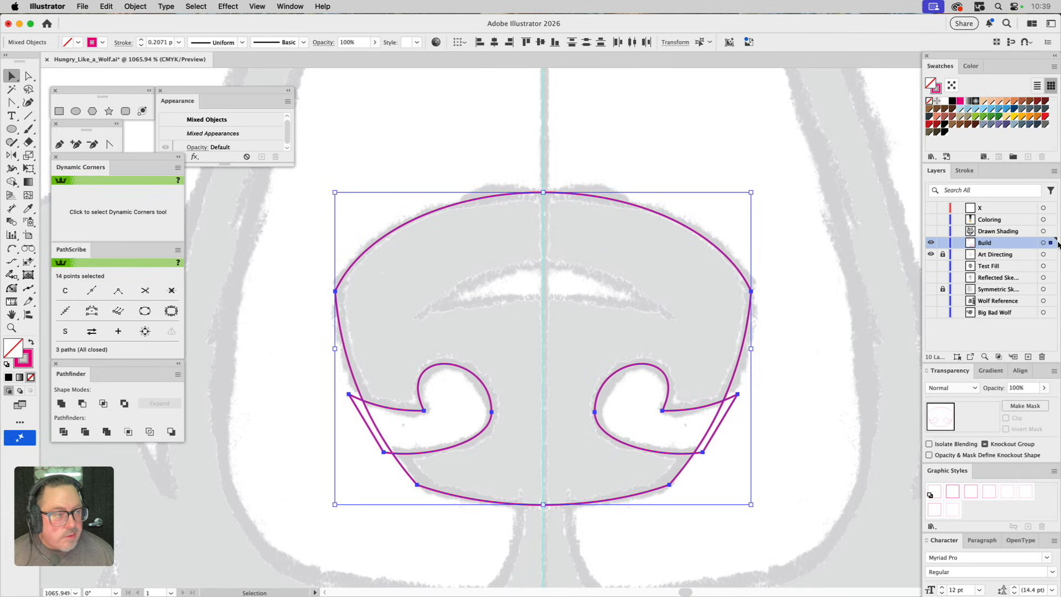
key("shift+super+a")
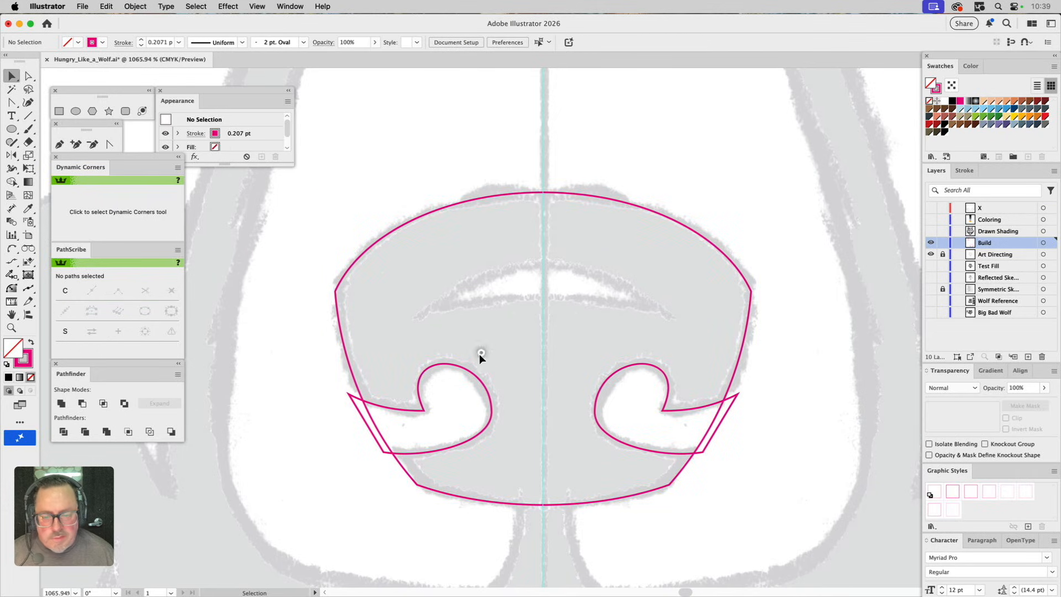
left_click(430, 379)
left_click(343, 271, "shift")
left_click(354, 261, "shift")
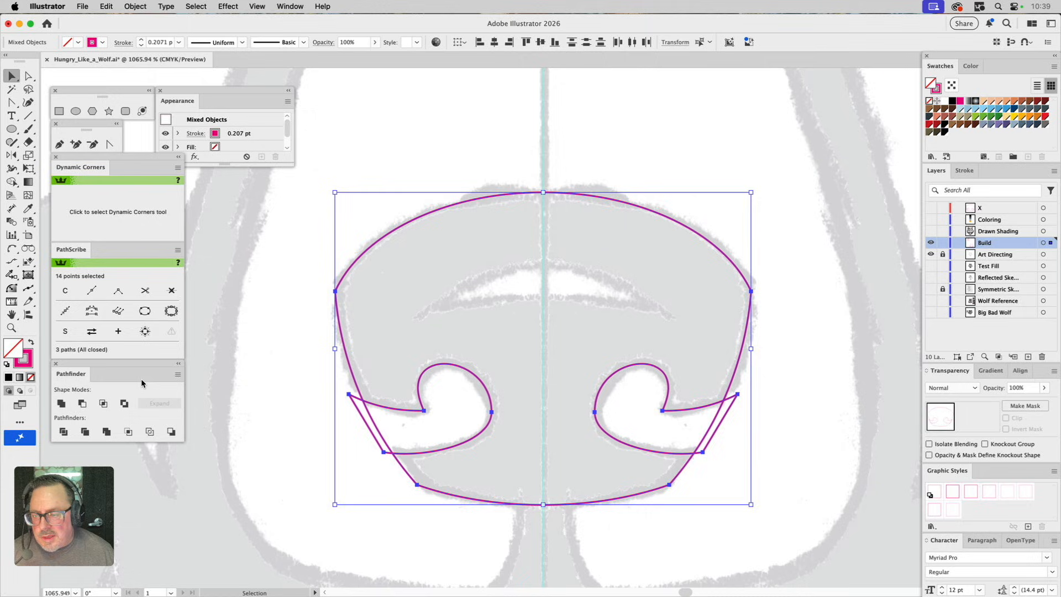
left_click(82, 403)
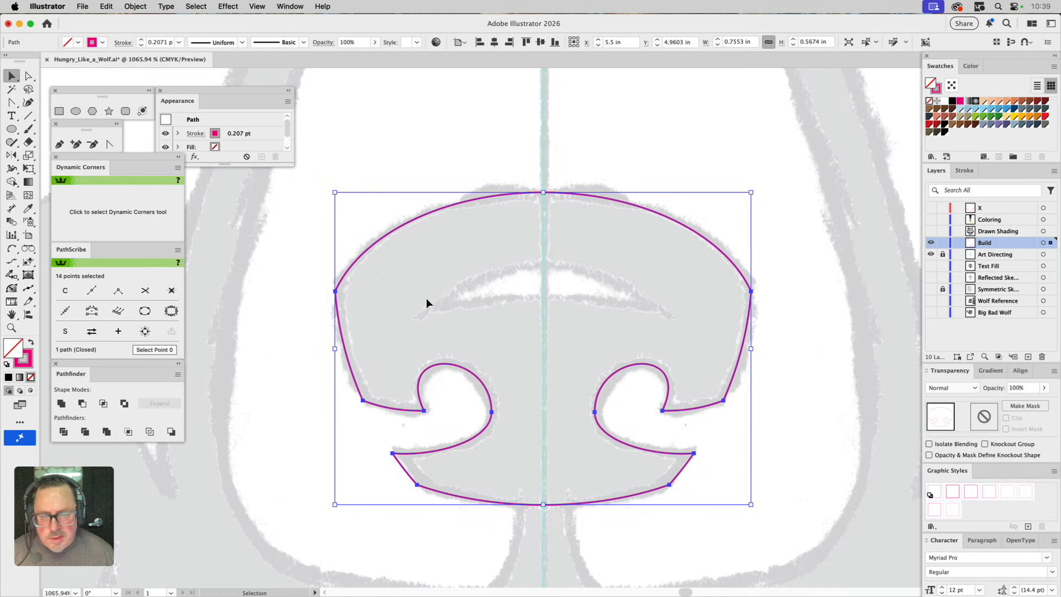
Step: Draw an ellipse about 0.478 × 0.299 in centred on the nose guide, copy it straight down to the highlight's lower edge, and enlarge the copy to about 0.748 × 0.468 in
key("l")
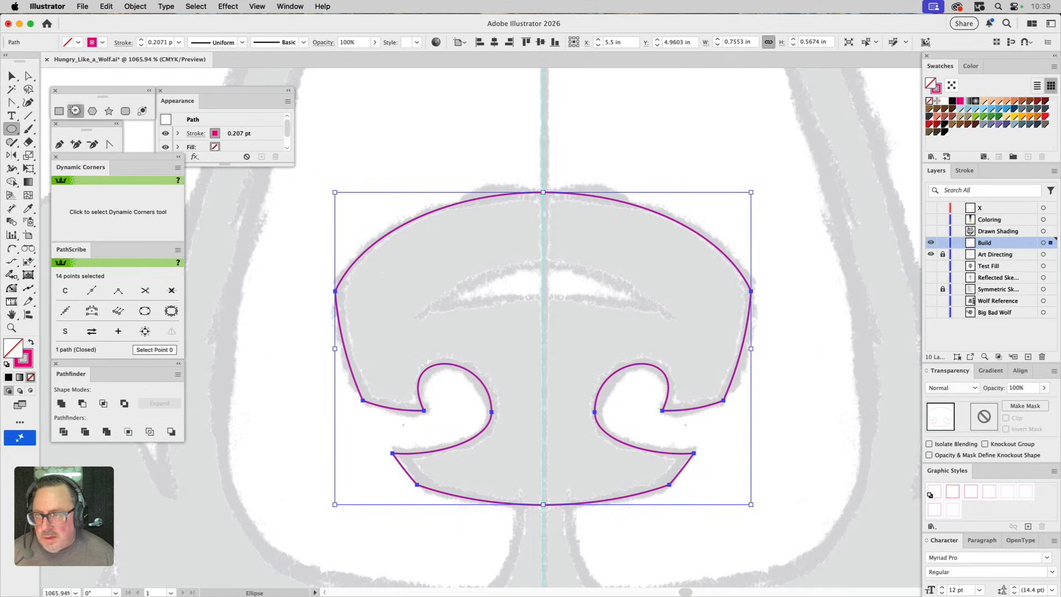
left_click_drag(542, 344, 676, 262)
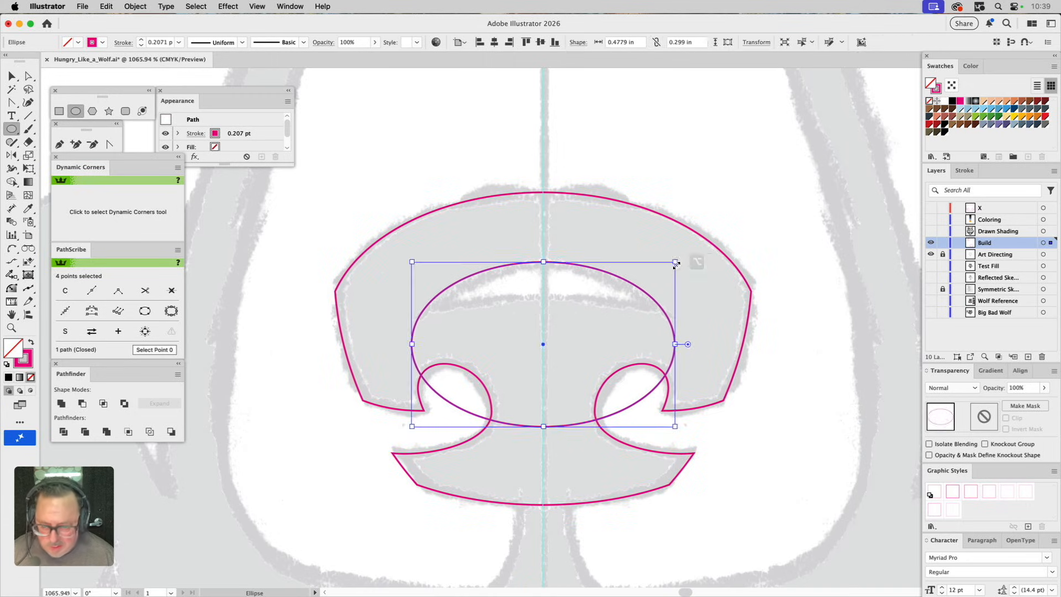
key("v")
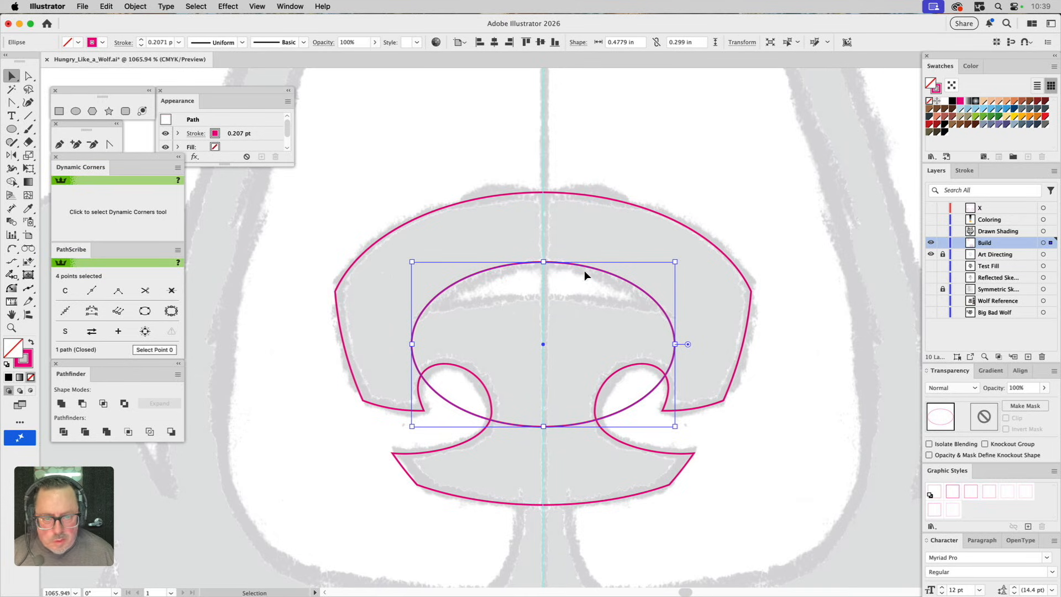
left_click_drag(586, 267, 589, 300)
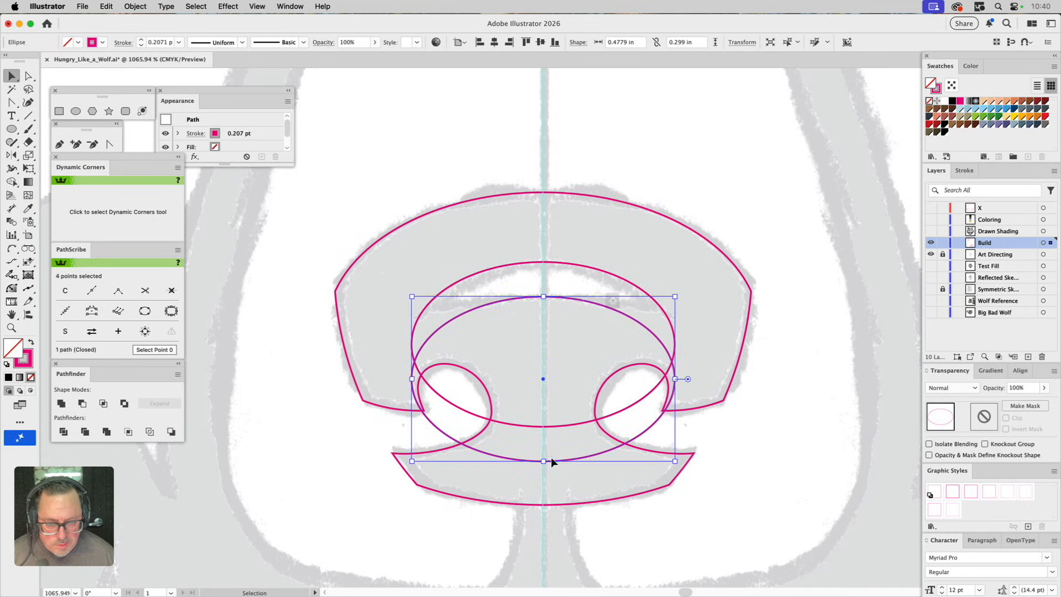
left_click_drag(545, 461, 694, 555)
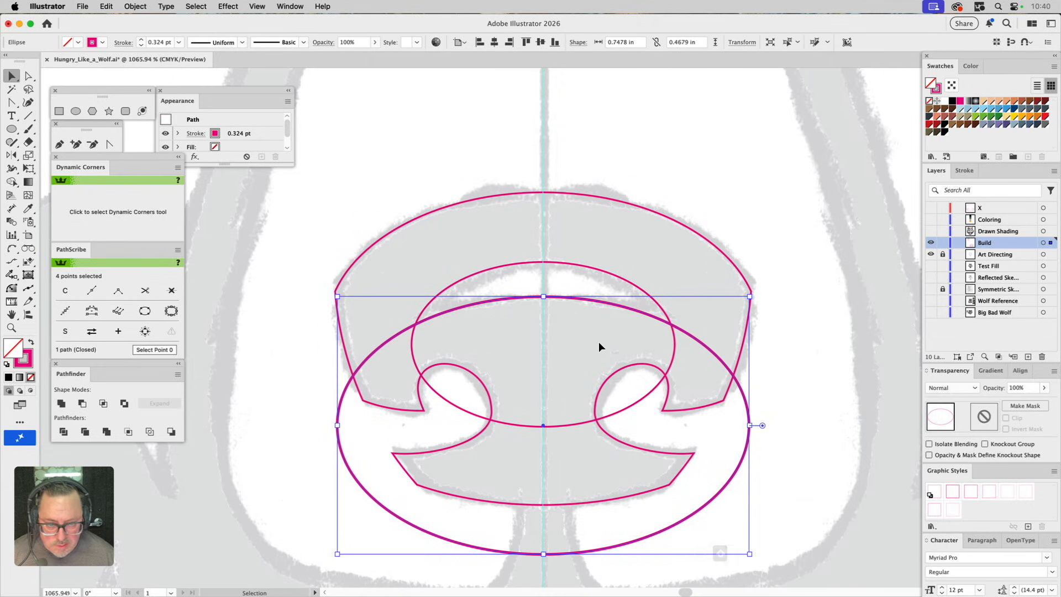
Step: Subtract the larger ellipse from the smaller one to form the crescent highlight on the nose, and deselect
left_click(561, 264, "shift")
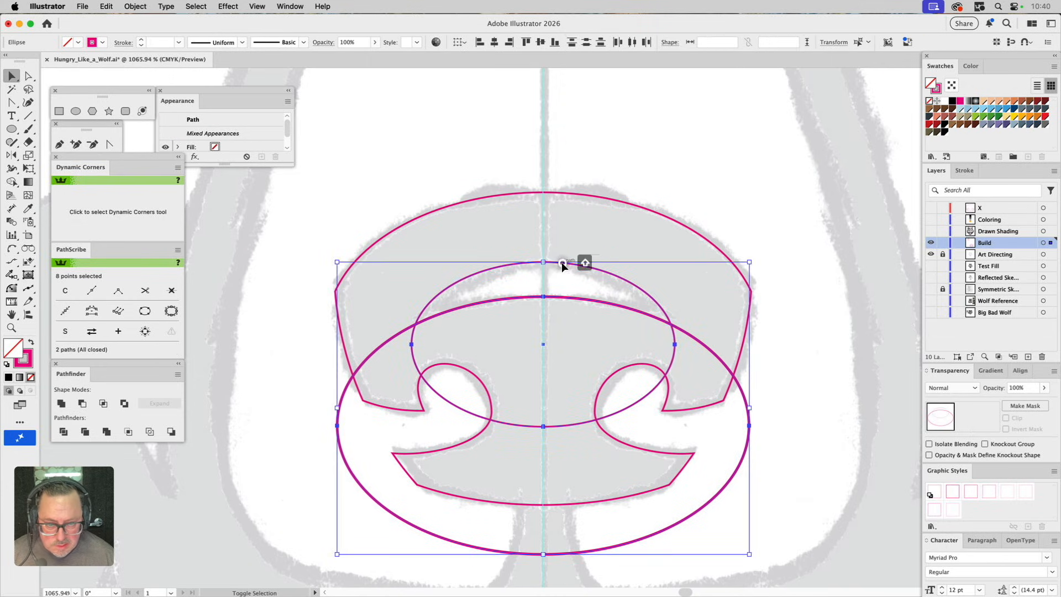
left_click(82, 402)
left_click(509, 225)
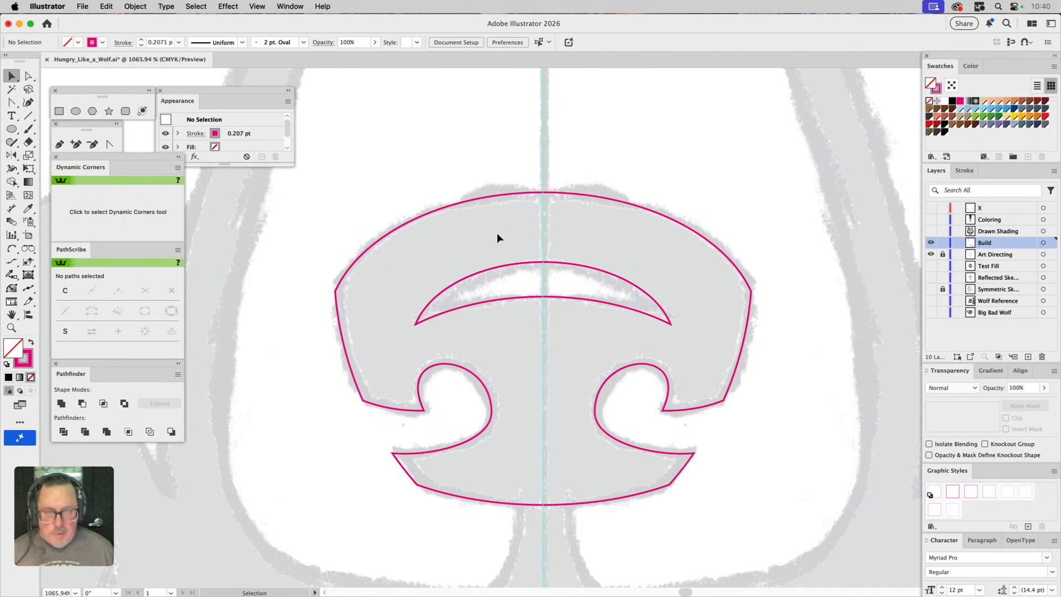
Step: Round both upper side corners of the nose outline together to a radius of about 0.087 in
scroll(485, 264, "down", 3)
key("a")
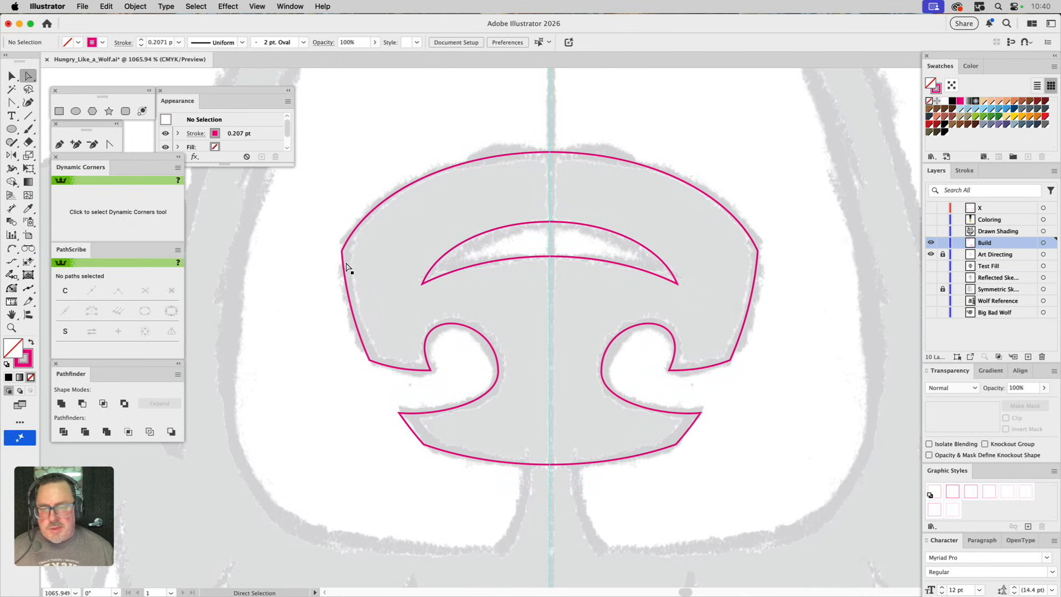
left_click(341, 250)
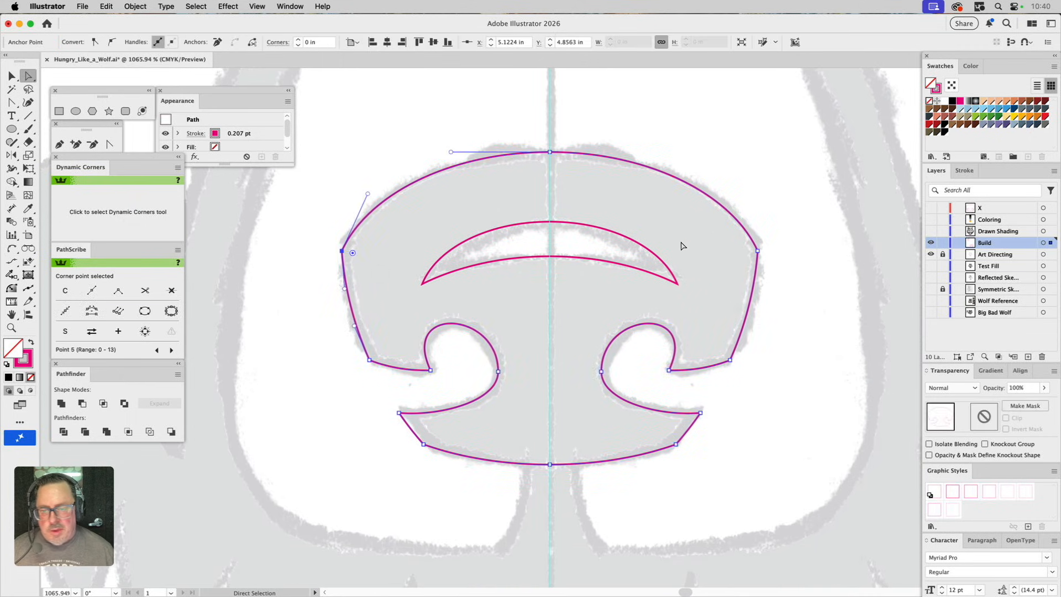
left_click_drag(778, 237, 727, 270)
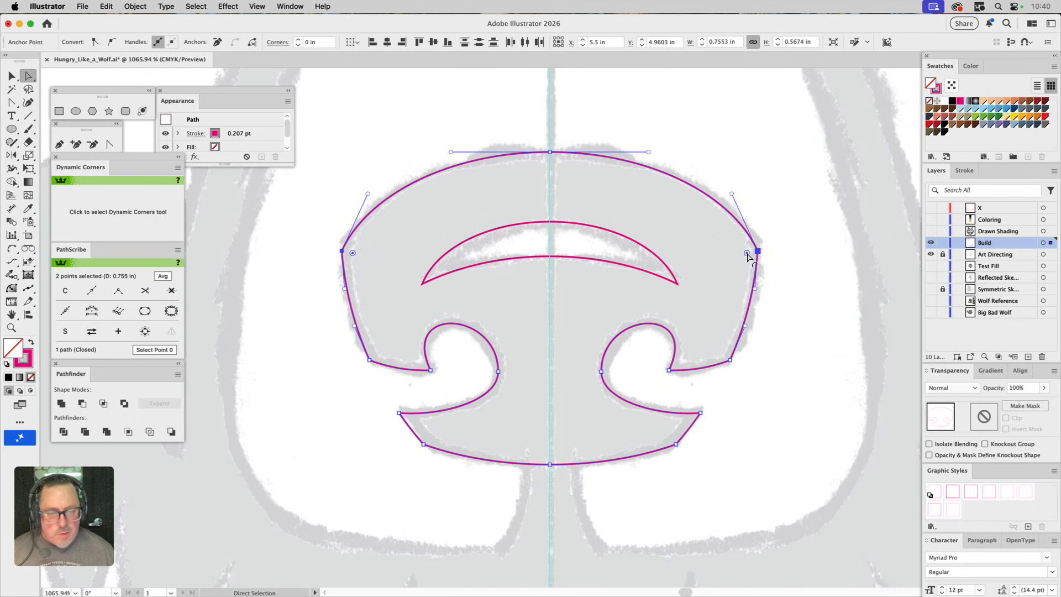
left_click_drag(747, 253, 709, 260)
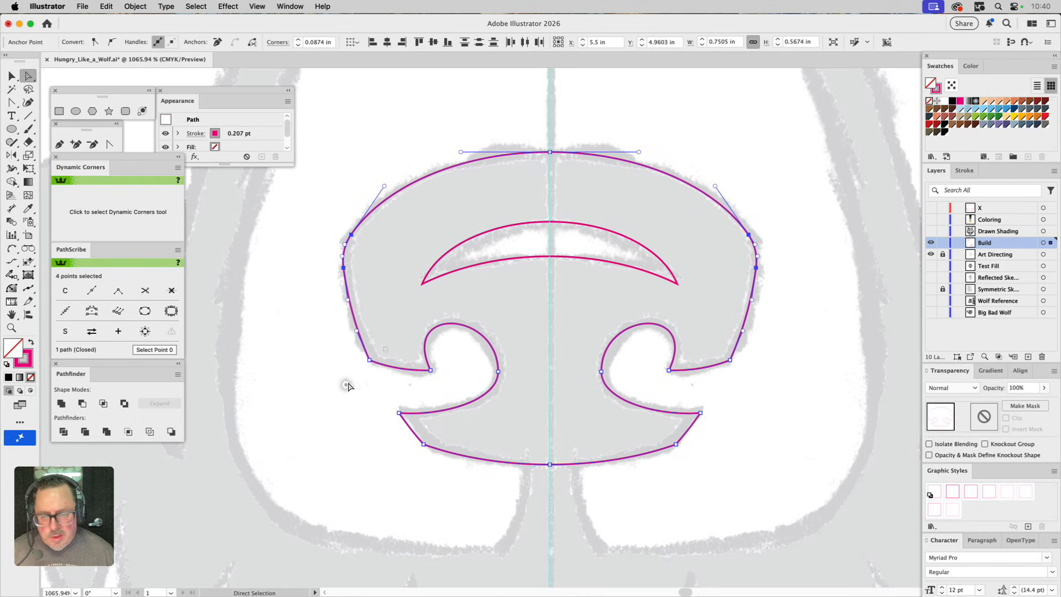
Step: Round the two outer corners just above the nostril openings to a radius of about 0.054 in
left_click(370, 360)
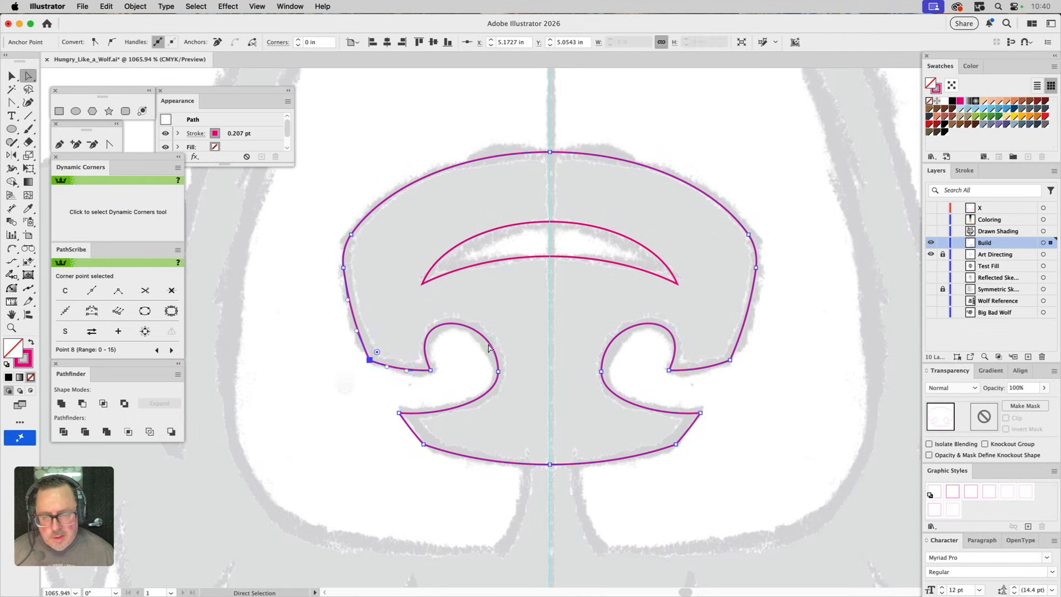
left_click(730, 360, "shift")
left_click_drag(723, 352, 716, 332)
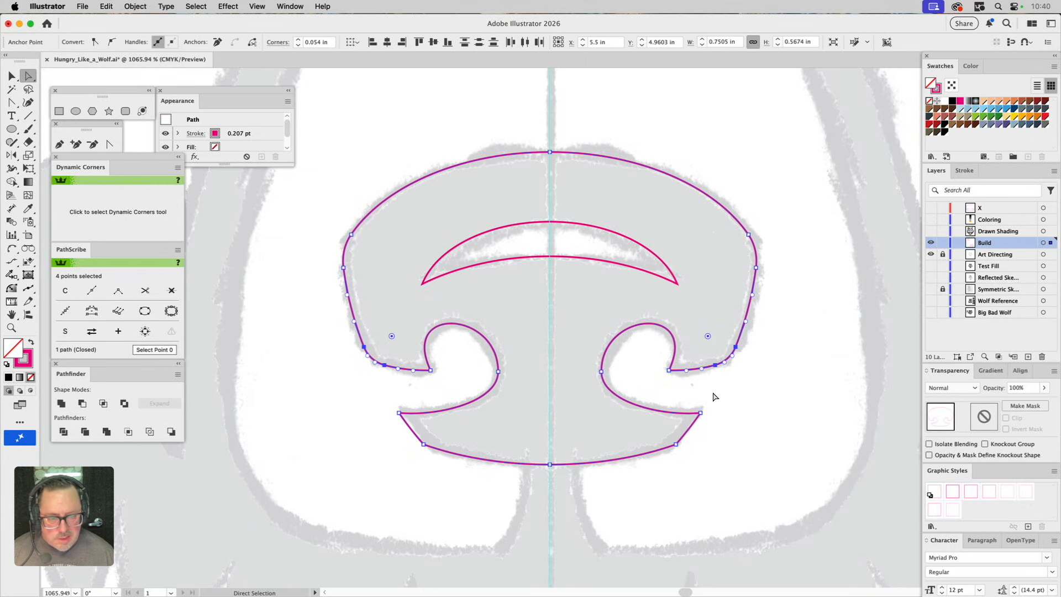
Step: Round the two bottom corners of the nose below the nostrils to follow the sketch, and deselect the path
left_click(676, 444)
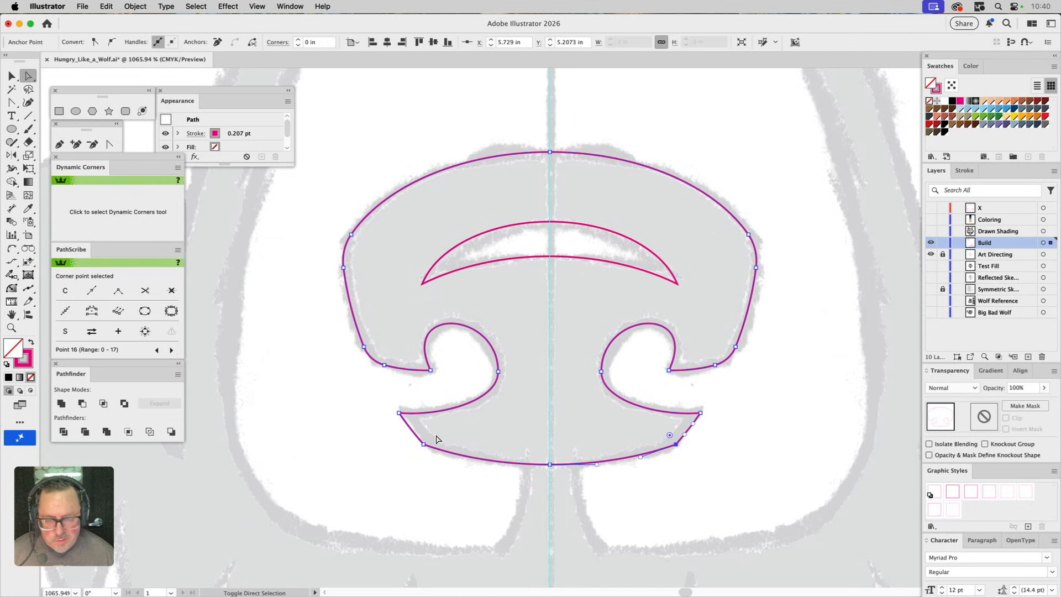
left_click(423, 447, "shift")
left_click_drag(430, 435, 453, 387)
left_click(457, 386)
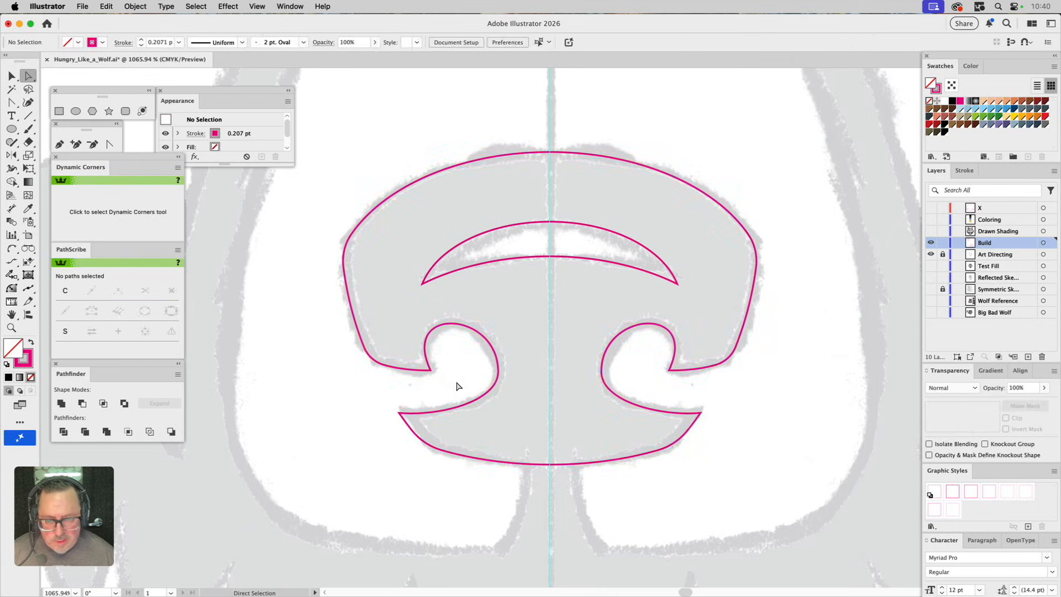
left_click(430, 371)
left_click(430, 387)
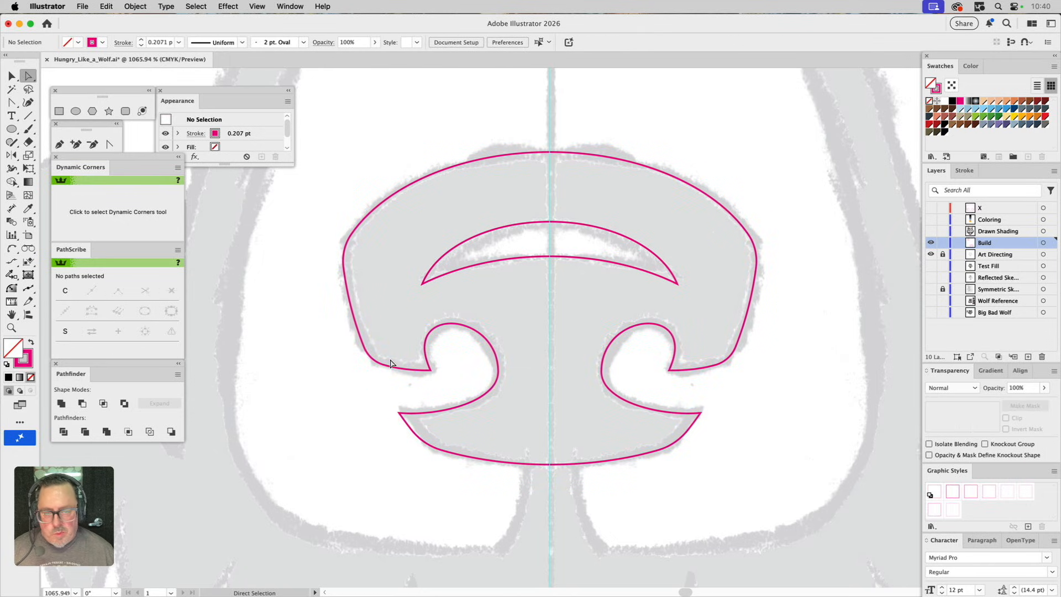
Step: Review the nose together with the eye and the surrounding face sketch at 300%
left_click(11, 328)
left_click(517, 299, "alt")
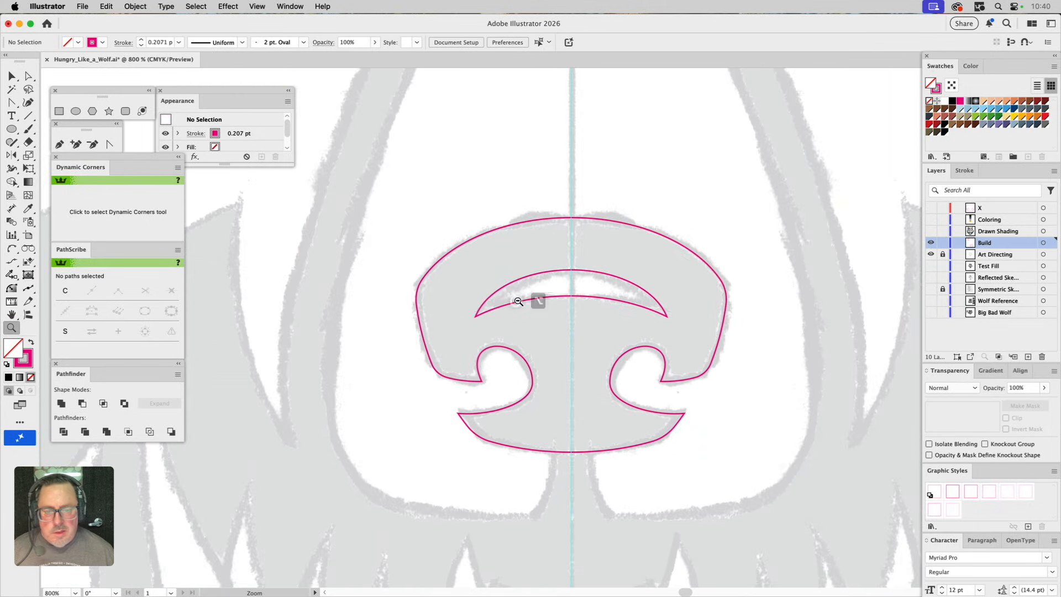
left_click(530, 301, "alt")
left_click(553, 317, "alt")
left_click(558, 322, "alt")
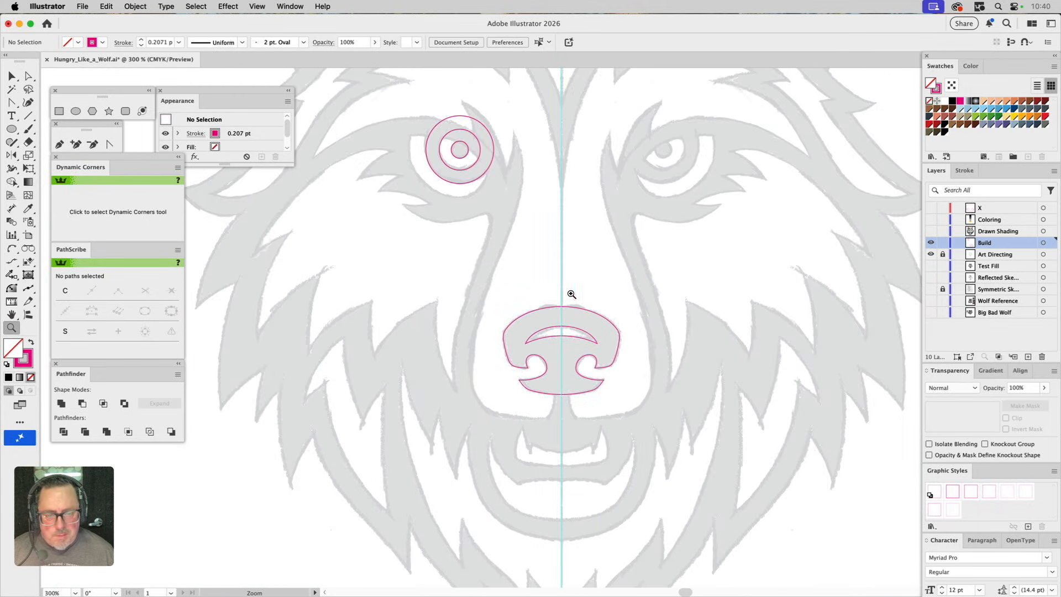
Step: Draw an arc about 1.04 in wide and 0.26 in high along the left brow's upper edge, from its outer tip to above the eye
left_click_drag(564, 296, 586, 359)
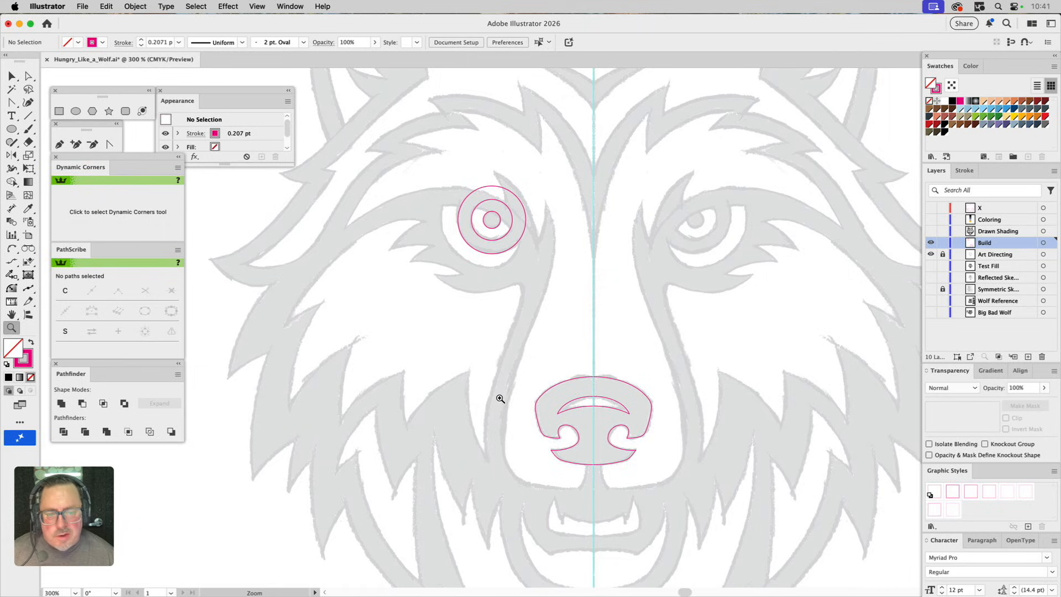
left_click_drag(550, 442, 559, 403)
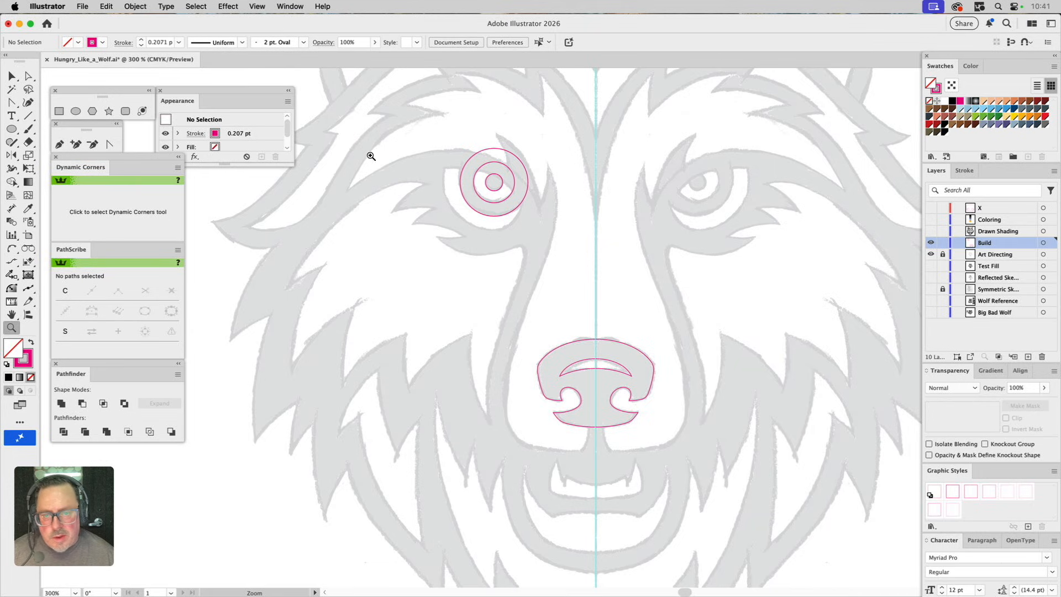
left_click_drag(425, 140, 429, 204)
left_click_drag(334, 106, 602, 370)
left_click(553, 286, "super")
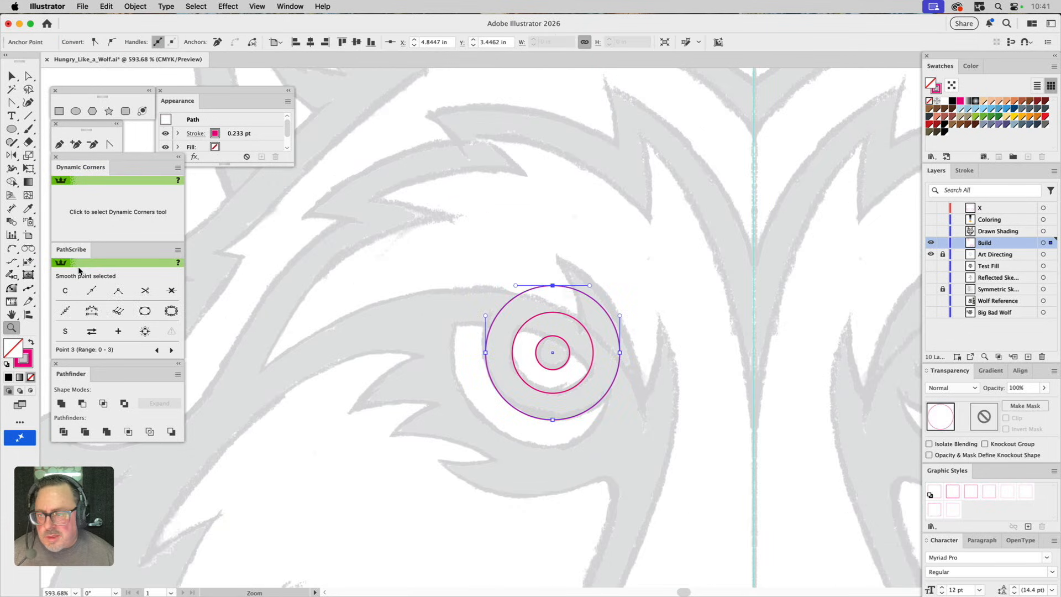
left_click(11, 250)
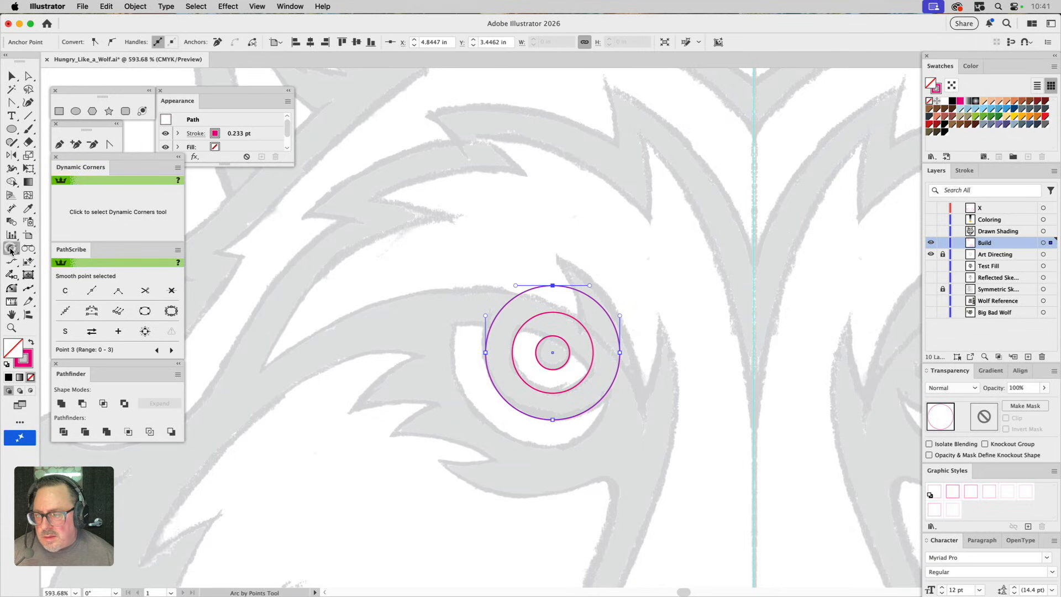
left_click(262, 369)
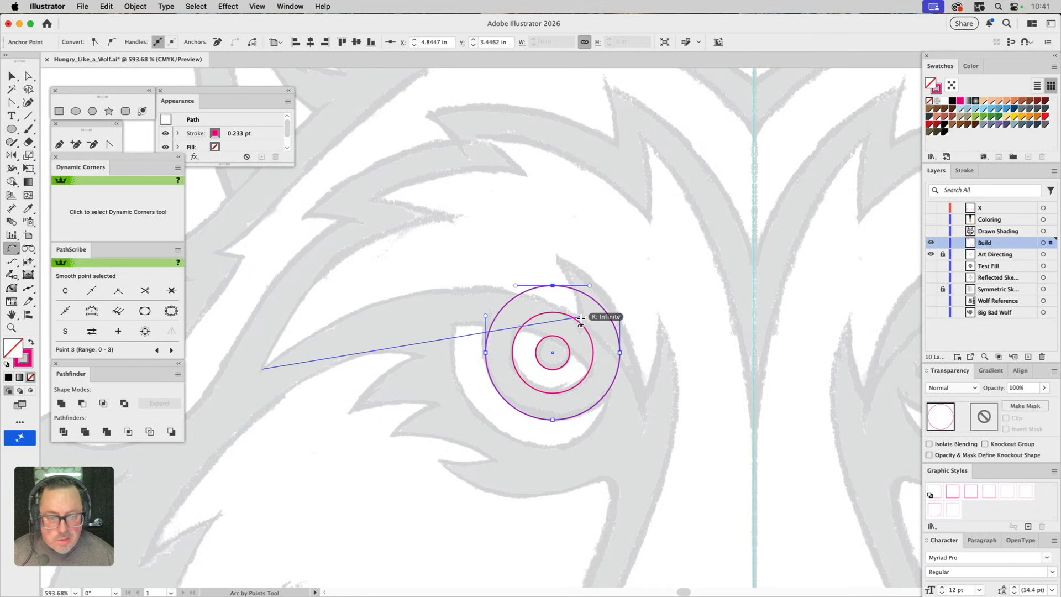
left_click(580, 319)
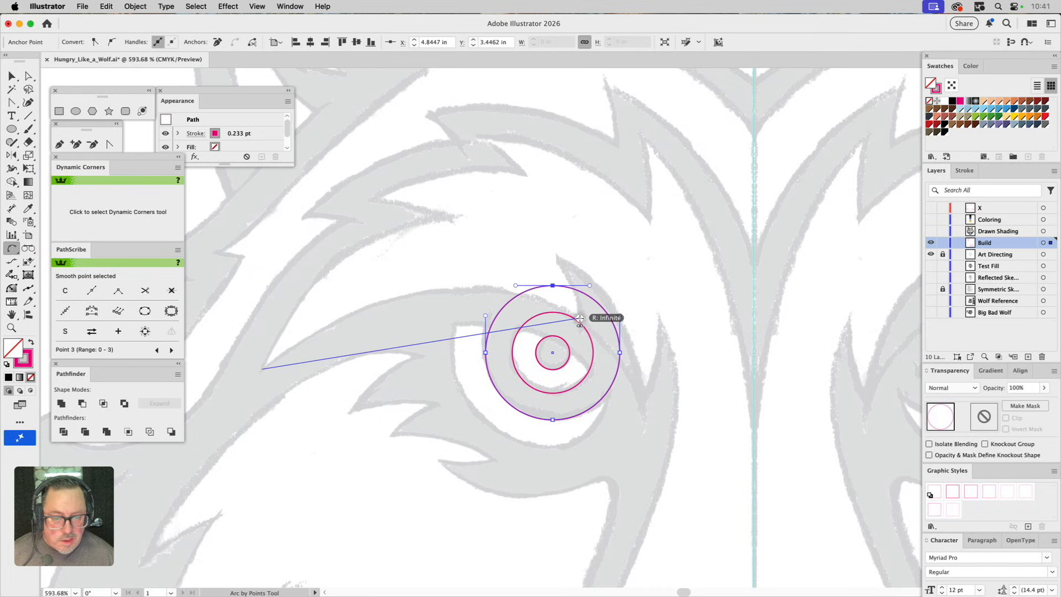
left_click(513, 296)
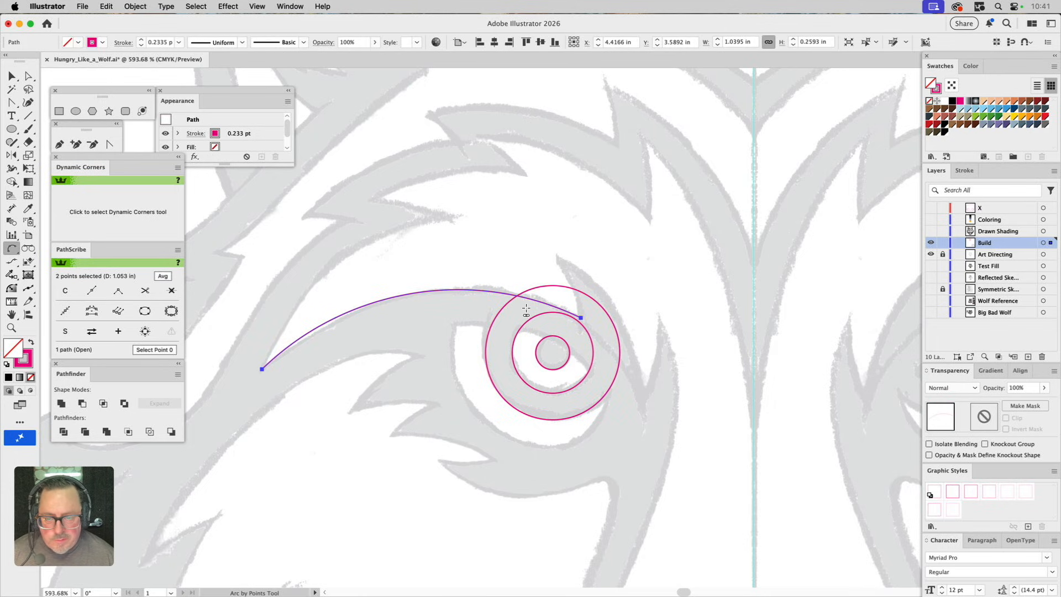
Step: Adjust both handles of the brow arc so its curve follows the sketched upper edge more closely
key("a")
left_click(393, 294)
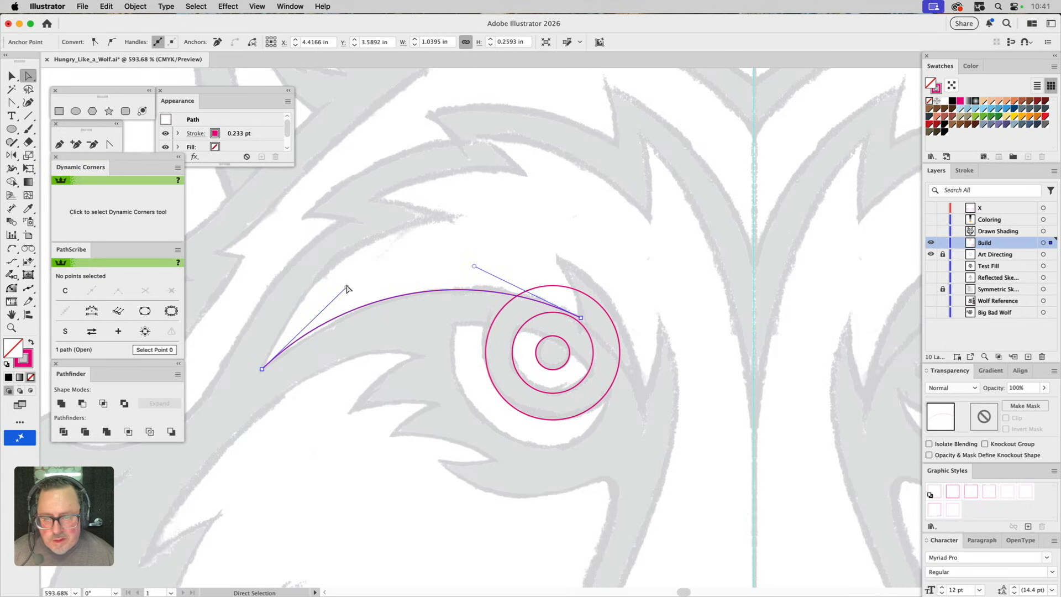
left_click_drag(347, 287, 358, 287)
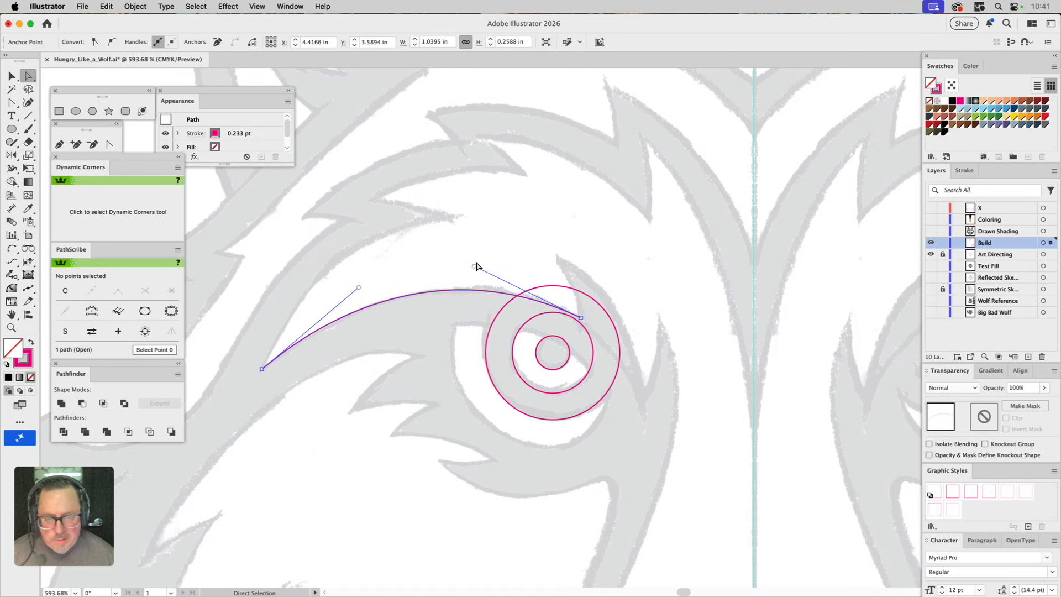
left_click_drag(474, 267, 479, 263)
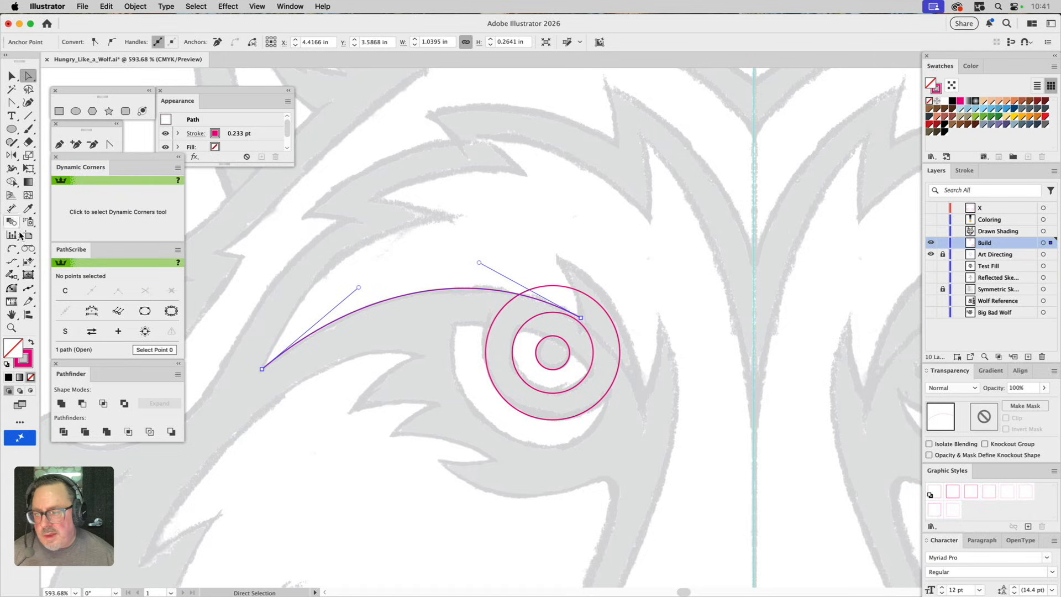
Step: Continue the brow path with three connected arcs: up to the fur tip, down to the notch, and up to the inner tip
left_click(11, 249)
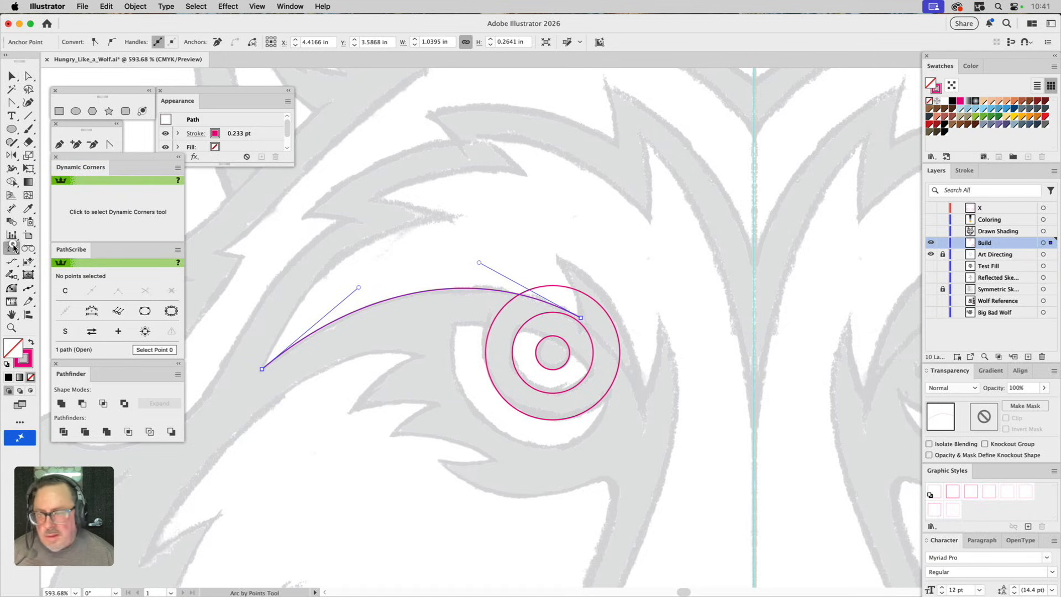
left_click(581, 318)
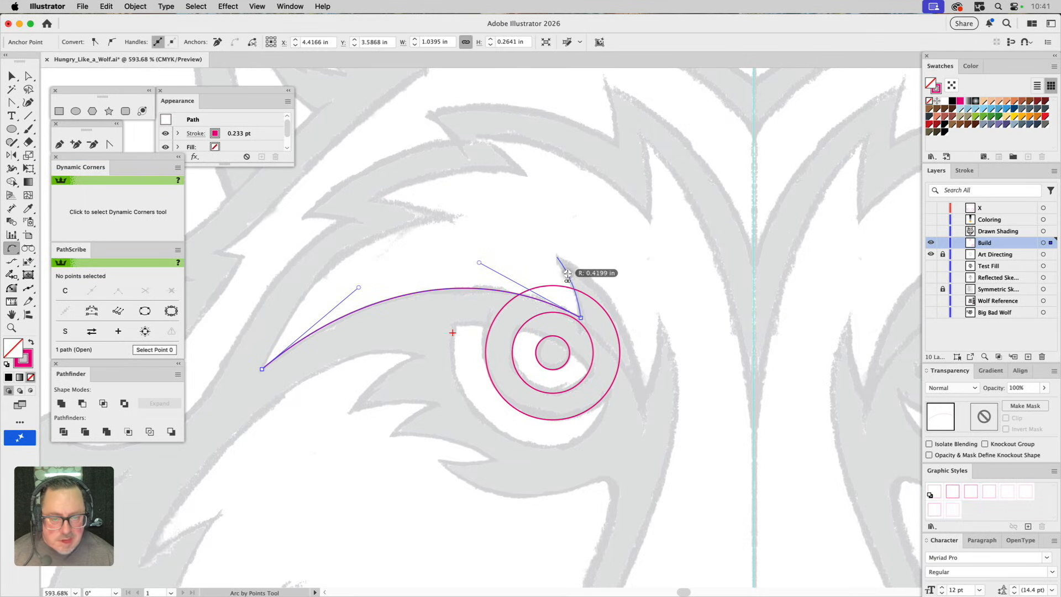
left_click(568, 272)
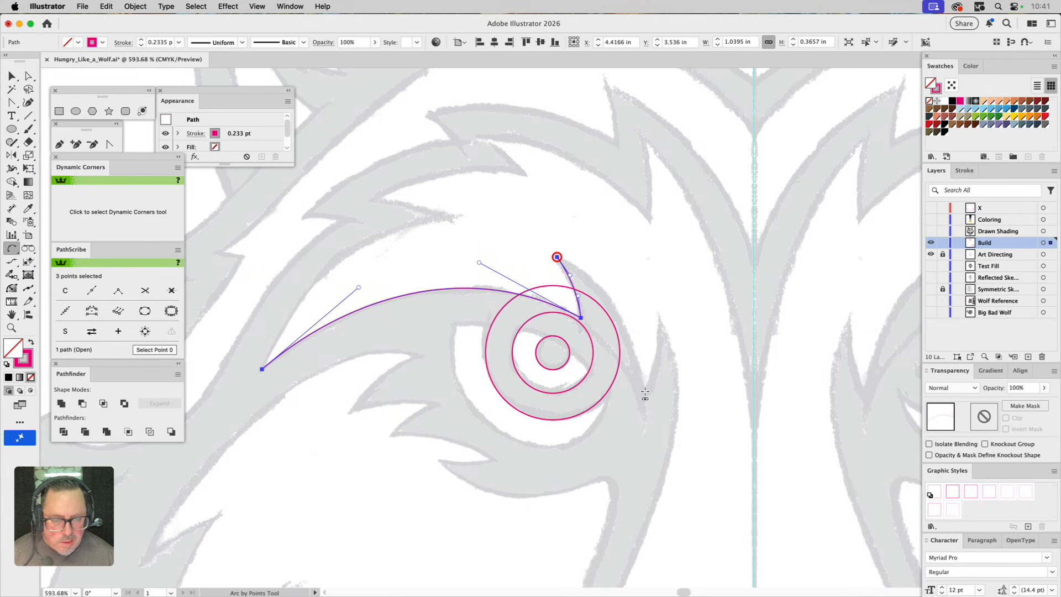
left_click(645, 391)
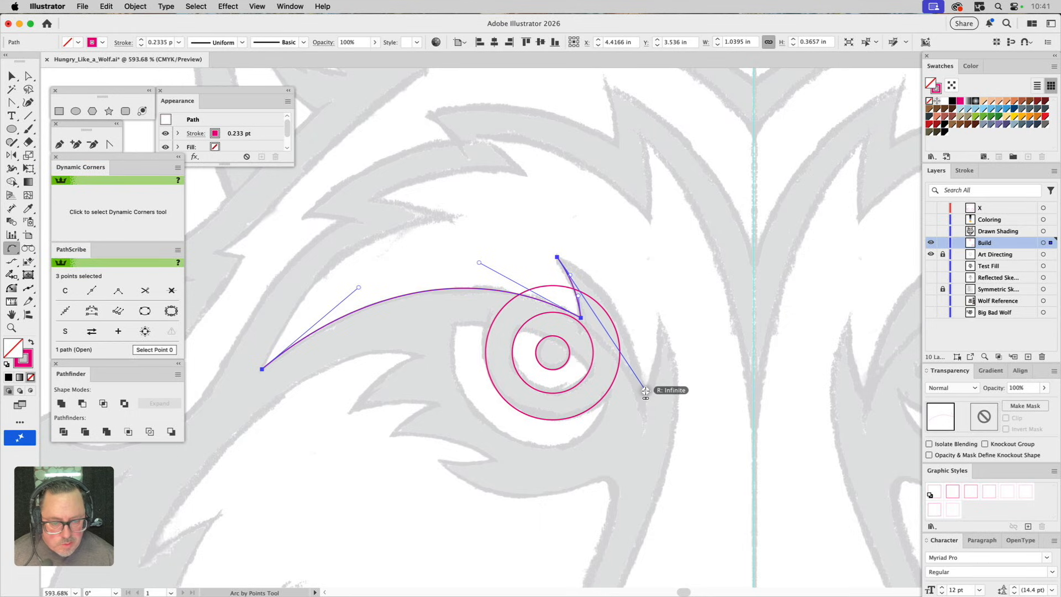
left_click(612, 305)
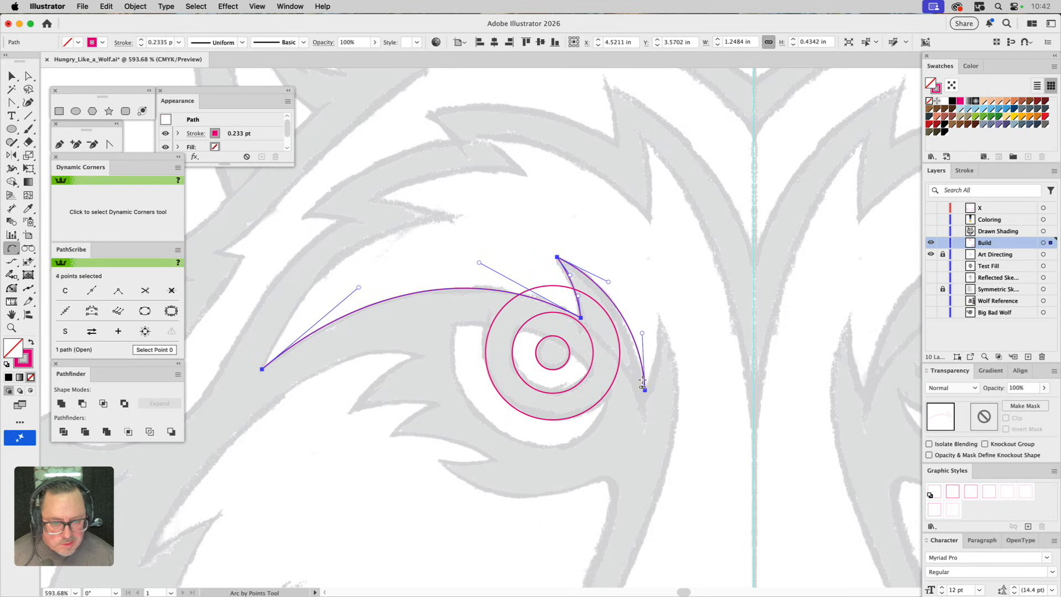
left_click(660, 318)
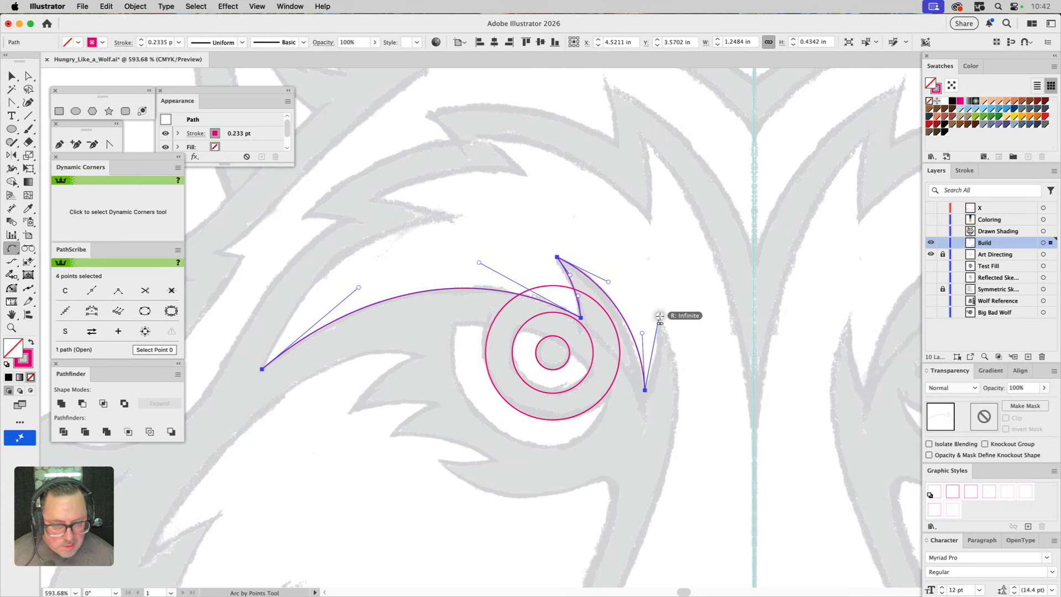
left_click(659, 352)
Step: Extend the path with the Pen tool from the inner tip to a smooth point with vertical handles on the muzzle side beside the nose
left_click_drag(679, 355, 585, 135)
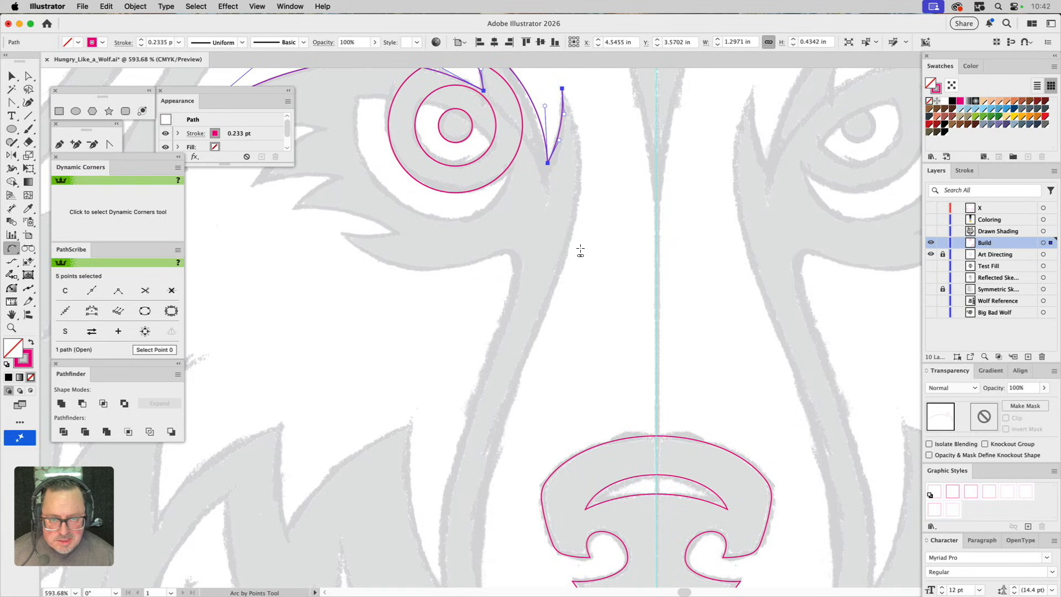
left_click(61, 145)
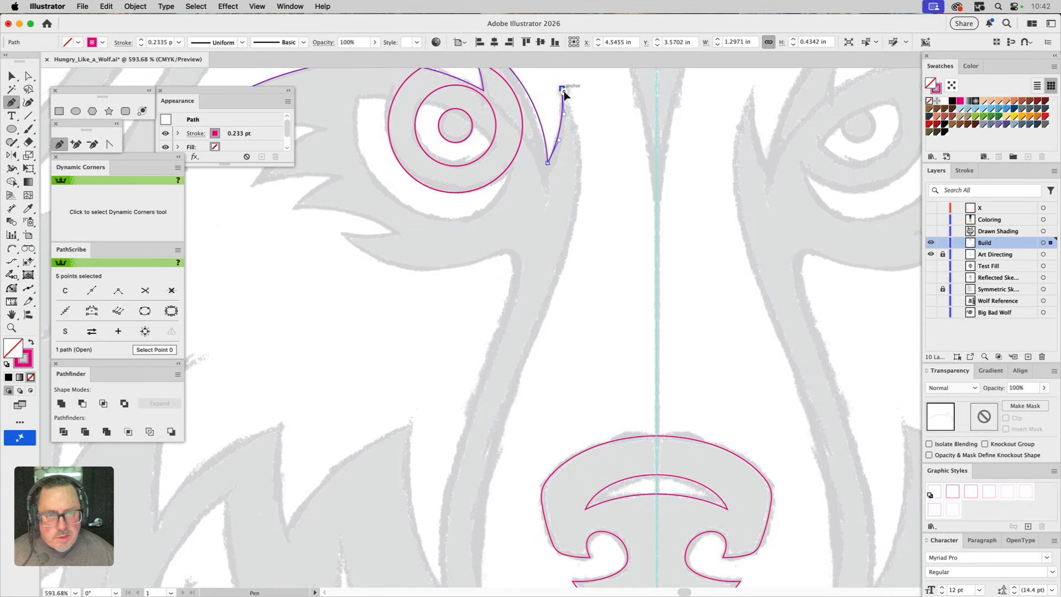
left_click(563, 90)
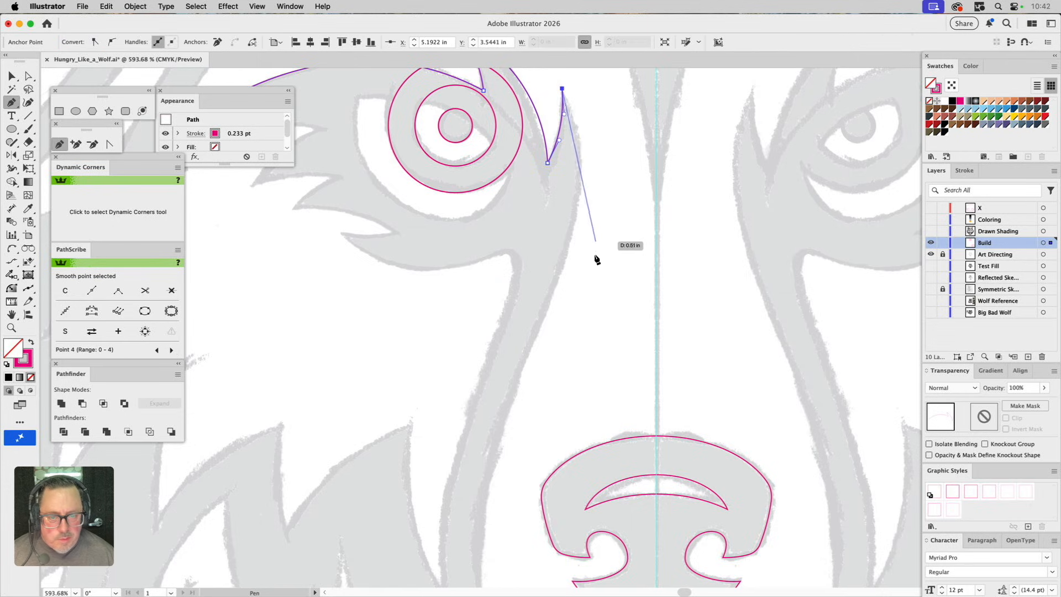
scroll(502, 382, "down", 5)
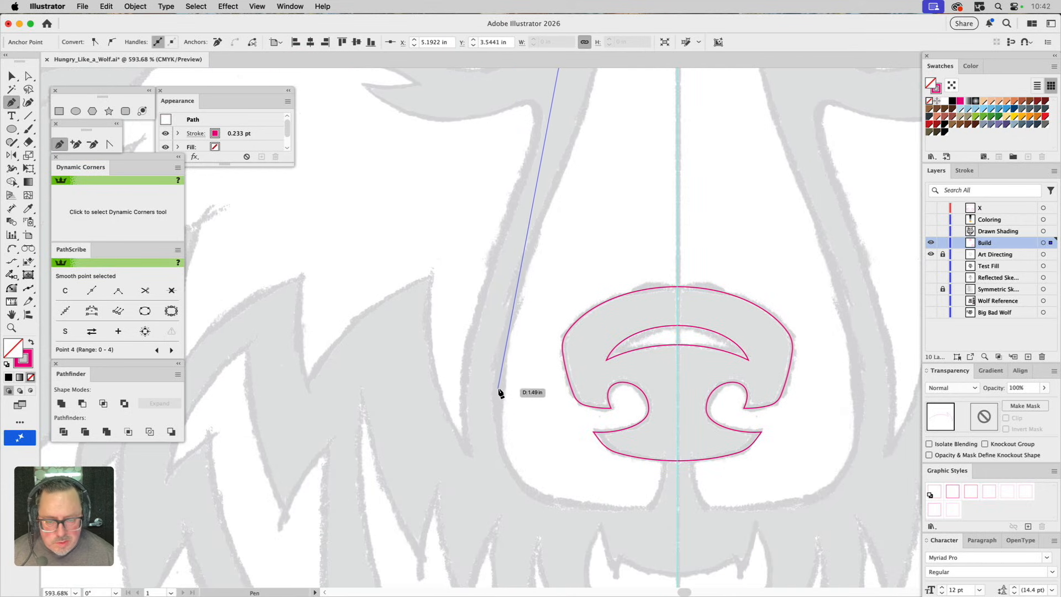
left_click_drag(499, 393, 499, 464)
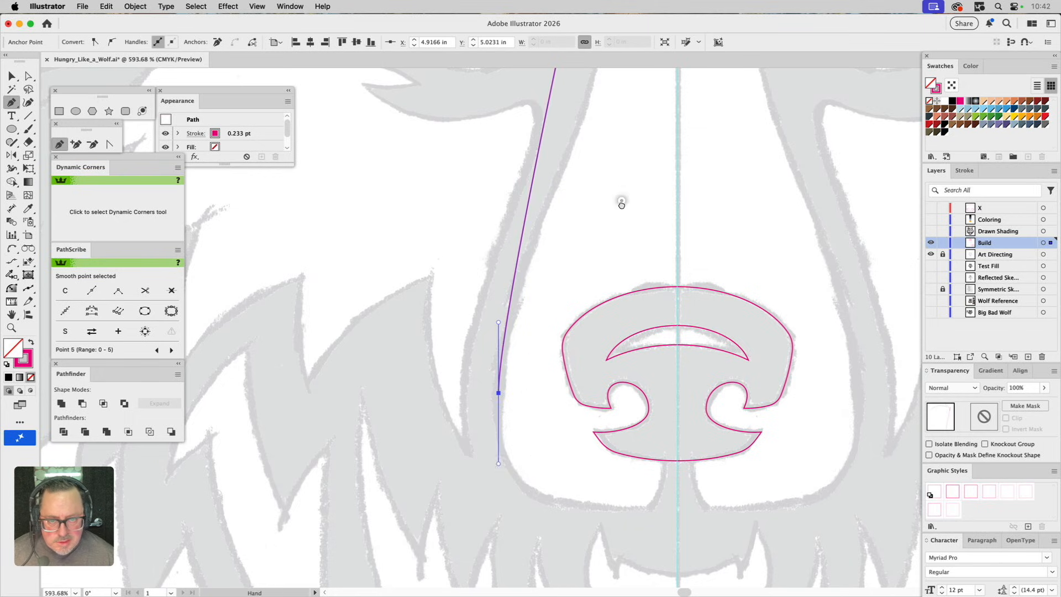
Step: Bend the long muzzle-side segment with the PathScribe tool and adjust its end handles to match the sketched inner edge
scroll(623, 194, "up", 8)
key("a")
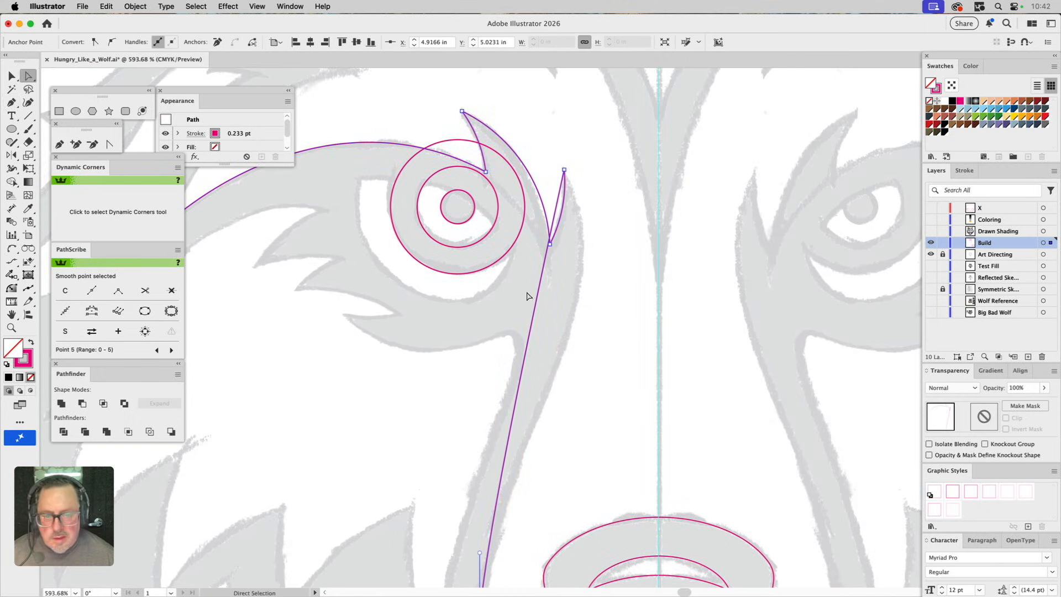
left_click(25, 287)
left_click_drag(25, 288, 60, 313)
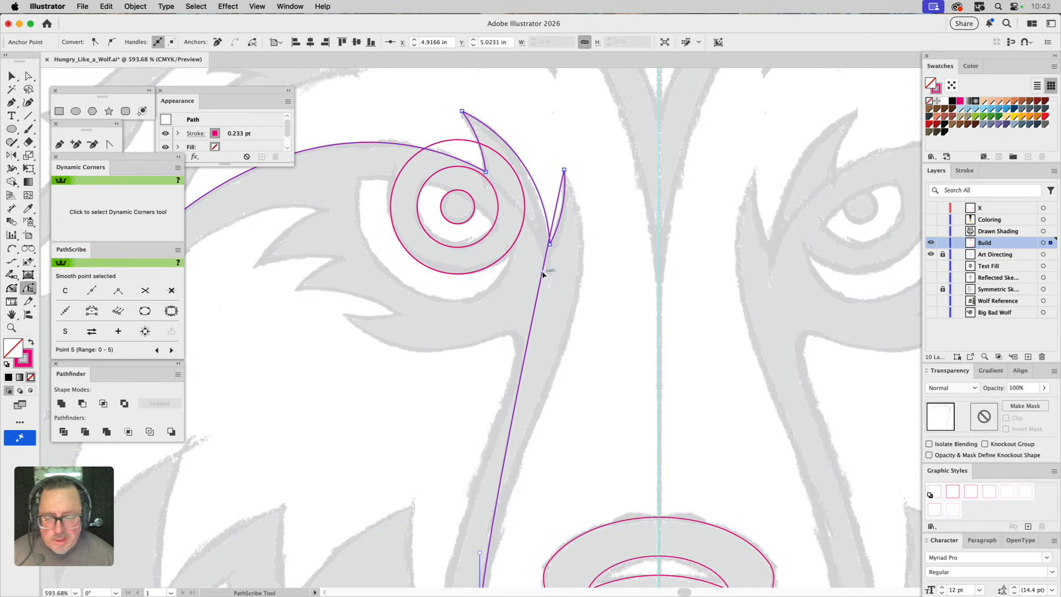
left_click_drag(544, 273, 631, 284)
scroll(623, 379, "down", 5)
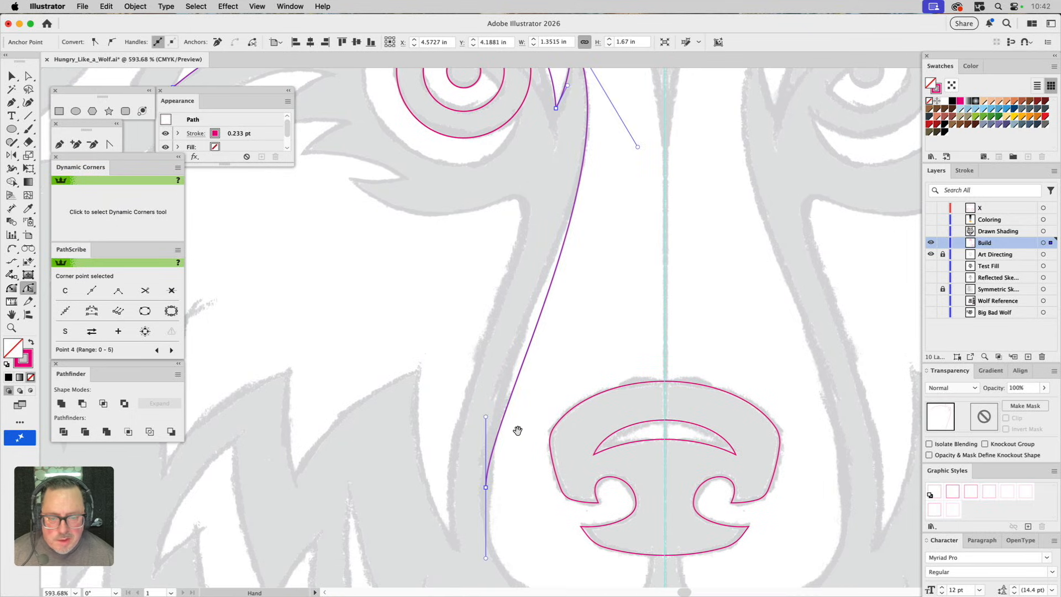
left_click_drag(485, 417, 492, 350)
left_click_drag(637, 166, 613, 273)
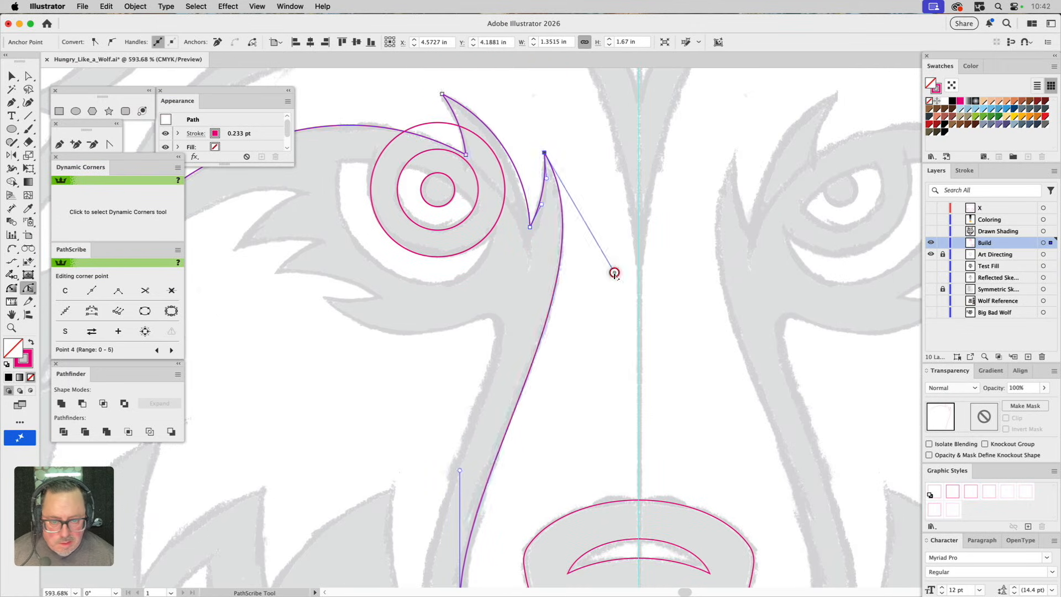
Step: Resume the path at its lower end with the Pen tool and curve it around the muzzle's lower corner to a smooth point
left_click_drag(582, 437, 582, 256)
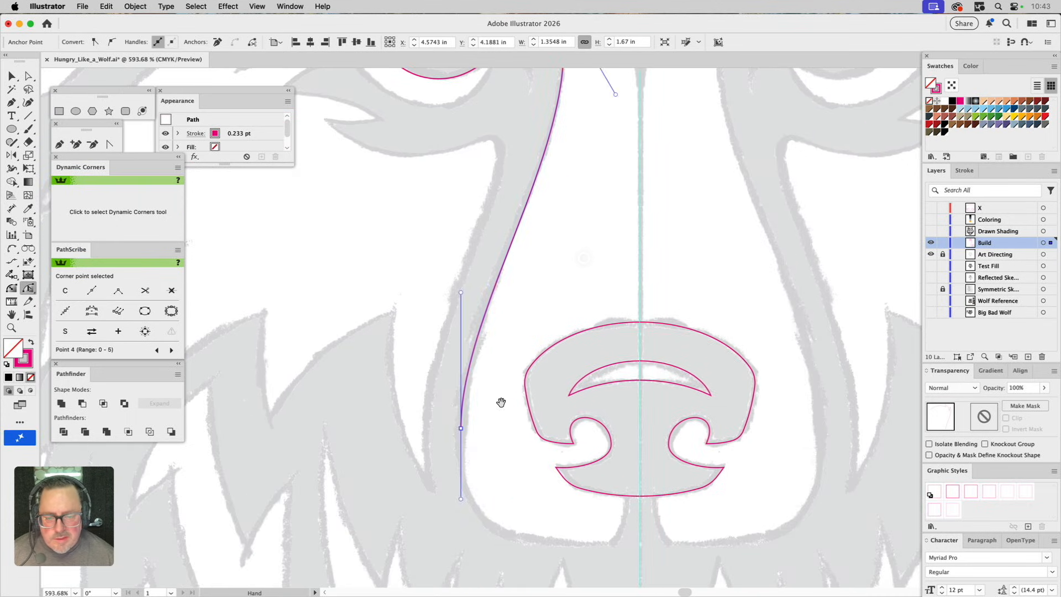
left_click_drag(500, 403, 483, 349)
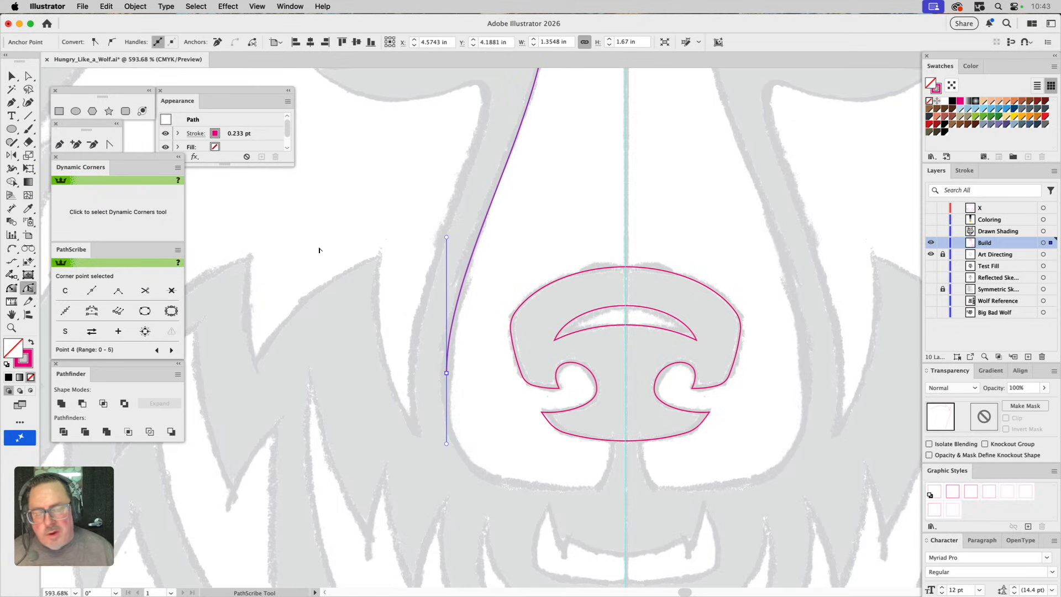
left_click_drag(566, 181, 571, 371)
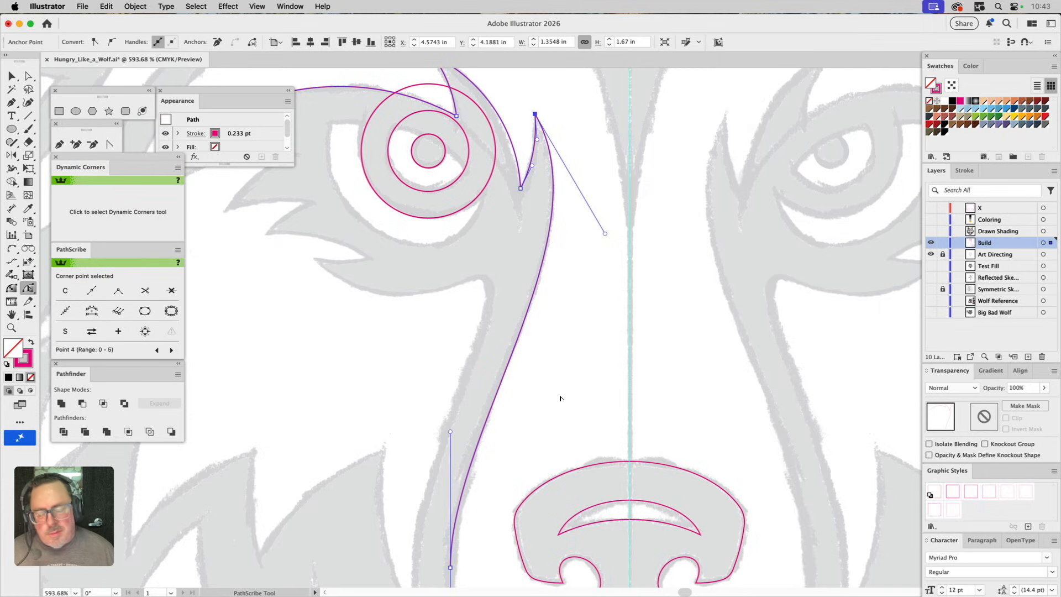
scroll(536, 430, "down", 8)
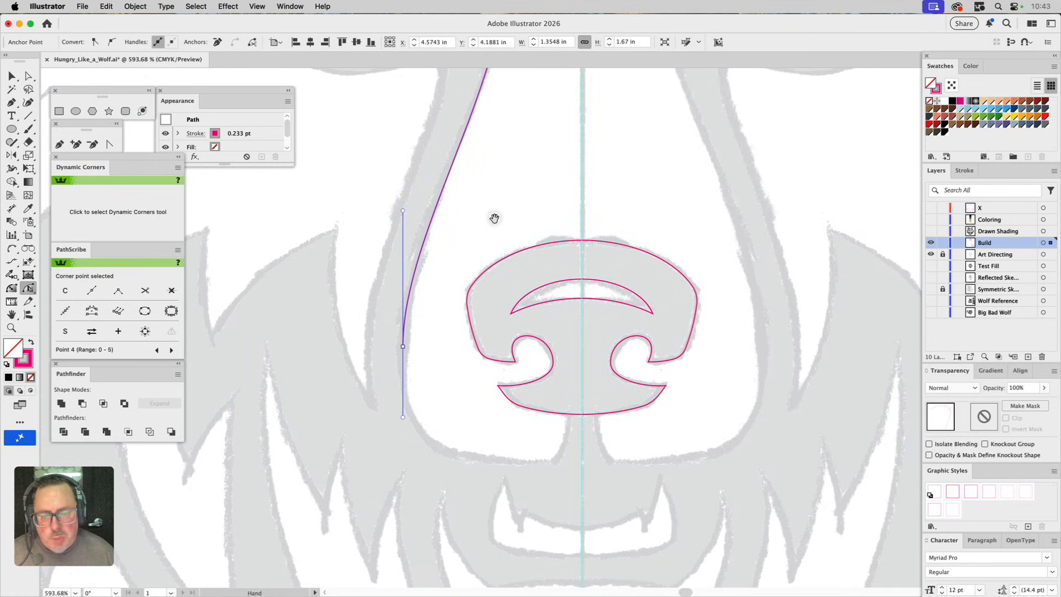
left_click(60, 146)
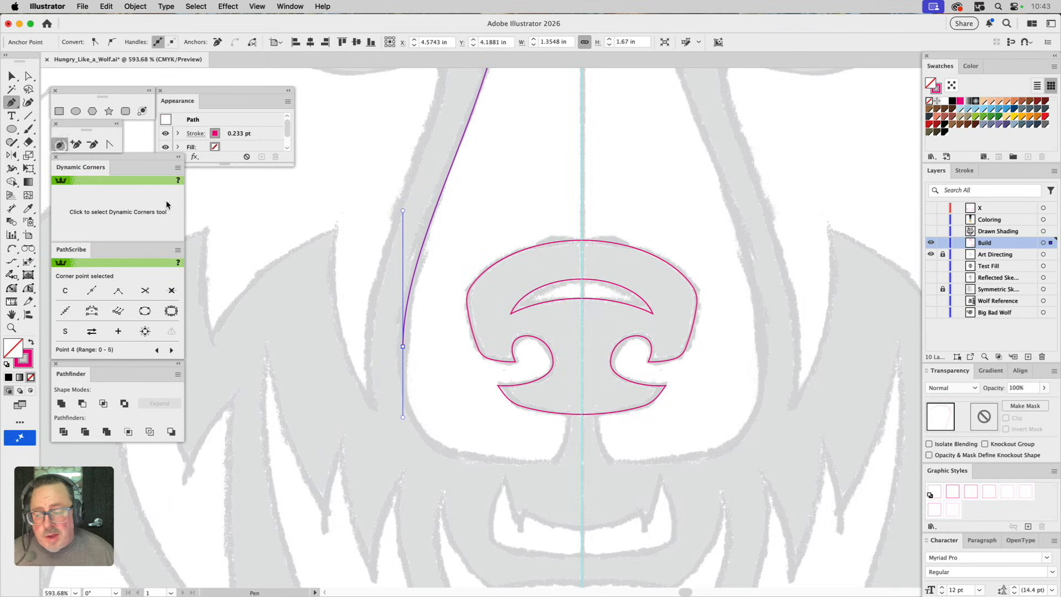
left_click(403, 347)
left_click_drag(403, 347, 406, 382)
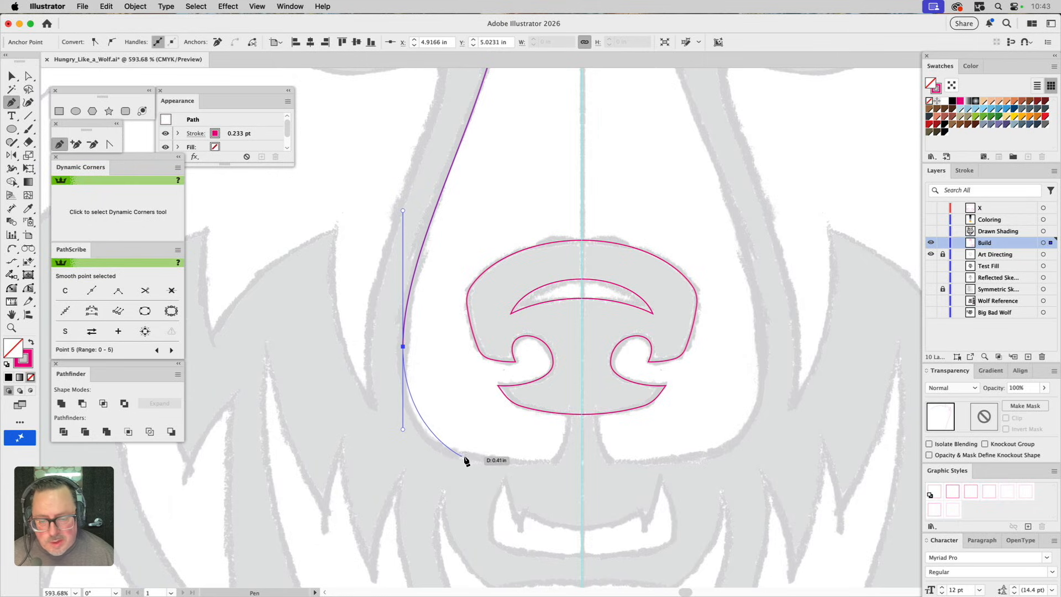
left_click_drag(464, 458, 492, 463)
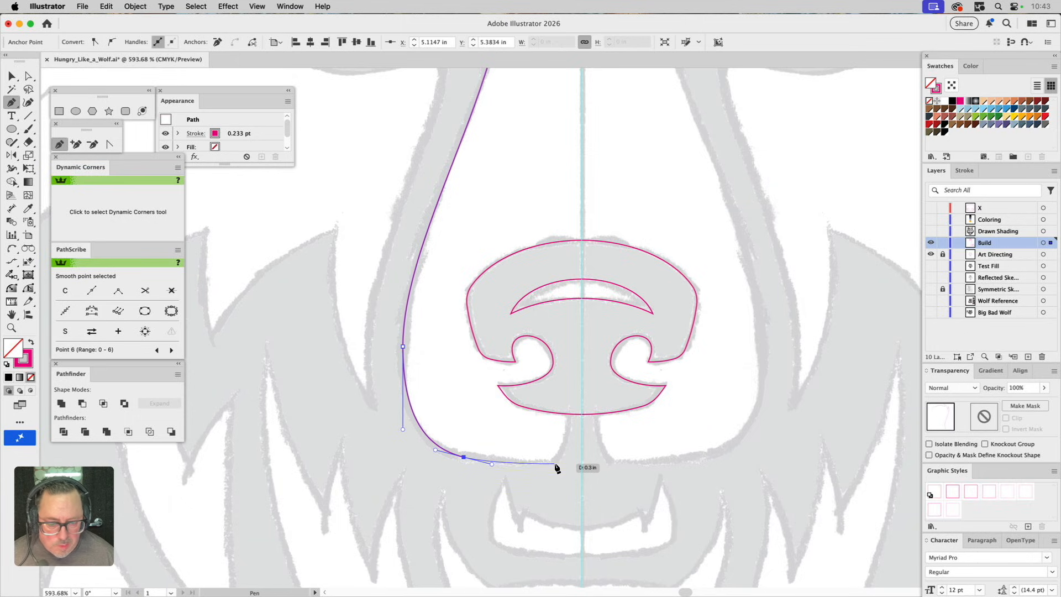
Step: Continue the Pen path along the muzzle's bottom edge, up into the nose, across to the center guide and straight up to between the brows
left_click(555, 463)
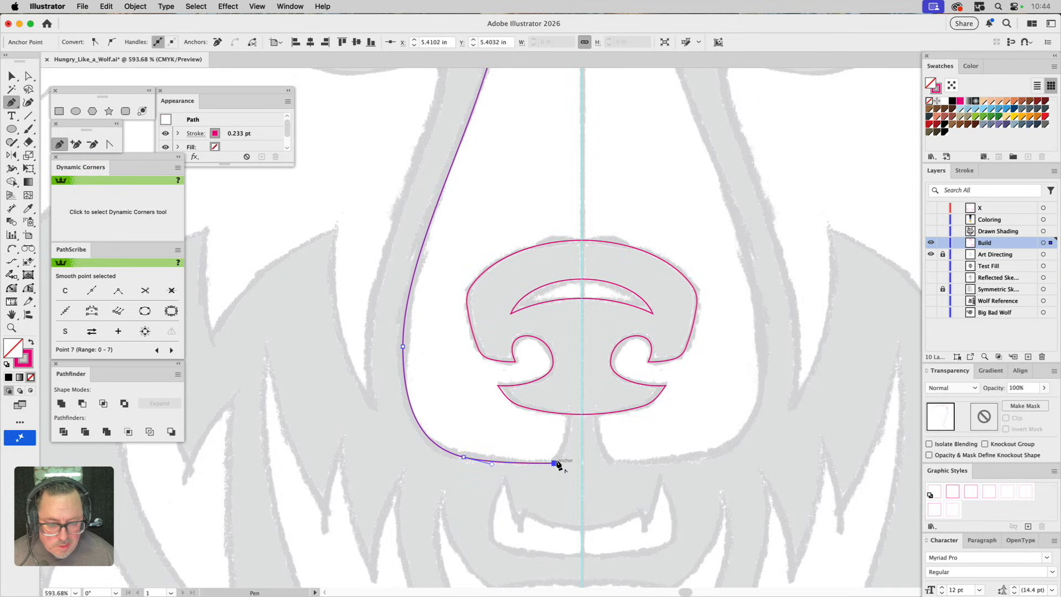
left_click(570, 403)
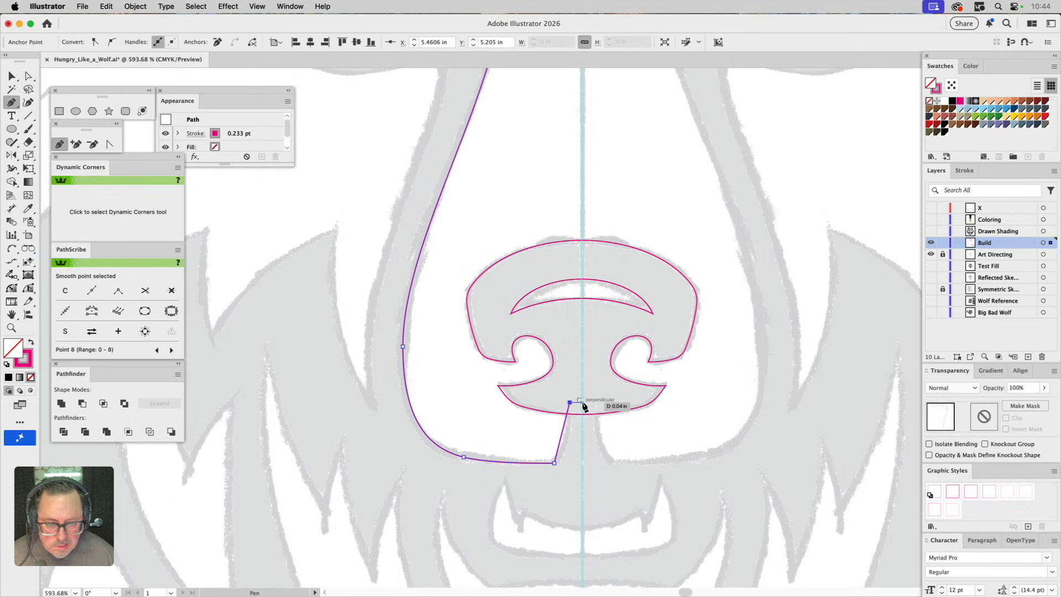
mouse_move(602, 301)
left_mouse_down()
mouse_move(650, 594)
mouse_move(585, 311)
left_mouse_up()
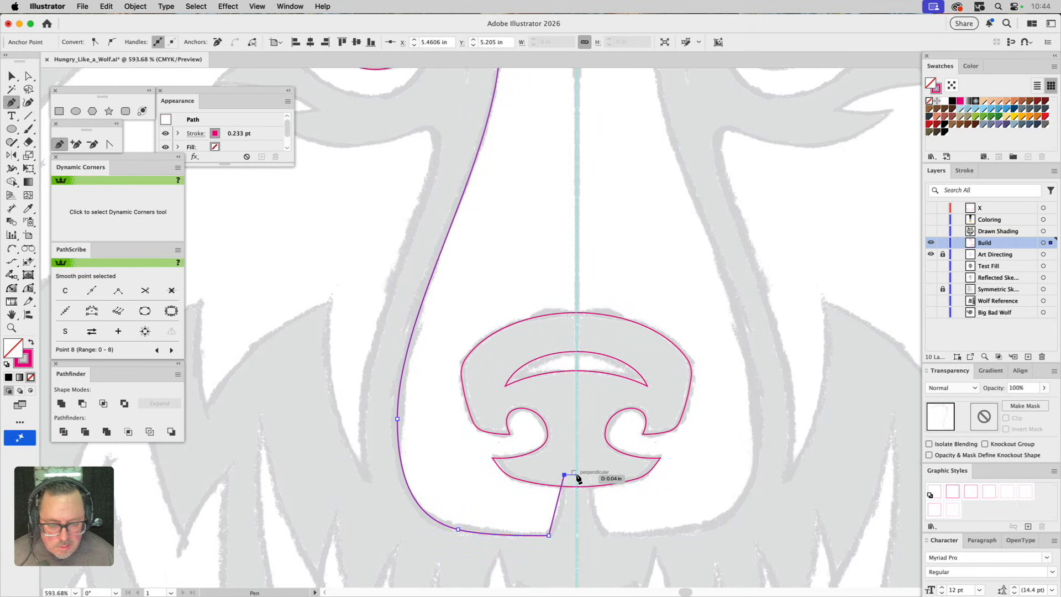
left_click(577, 476)
left_click_drag(602, 233, 609, 538)
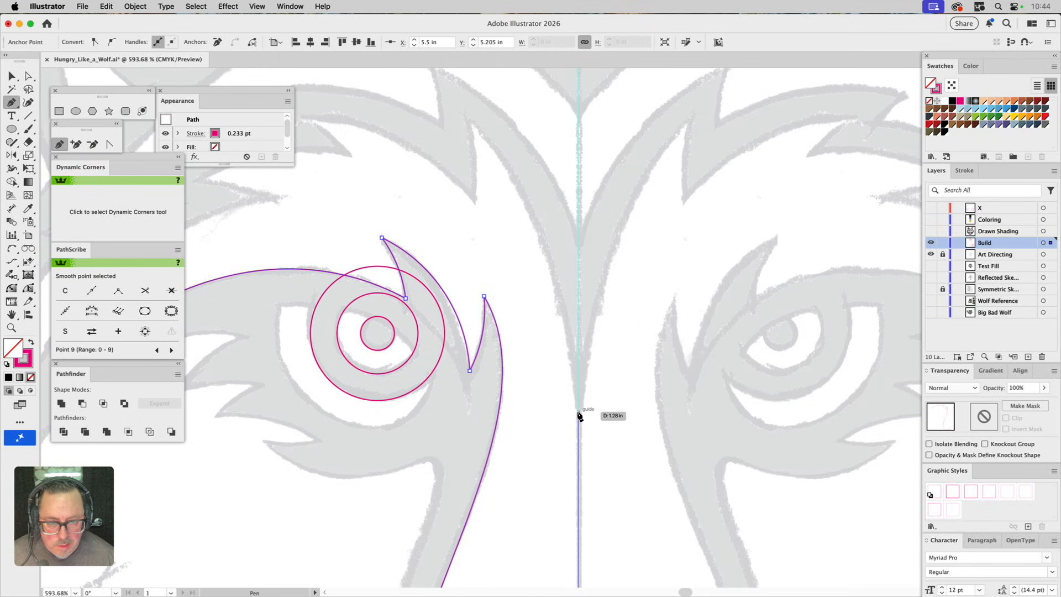
left_click(579, 416)
Step: Try to remove the extra anchor at the muzzle's lower corner with the Delete Anchor Point tool, and undo the removal
scroll(547, 303, "down", 10)
left_click_drag(541, 323, 514, 150)
key("a")
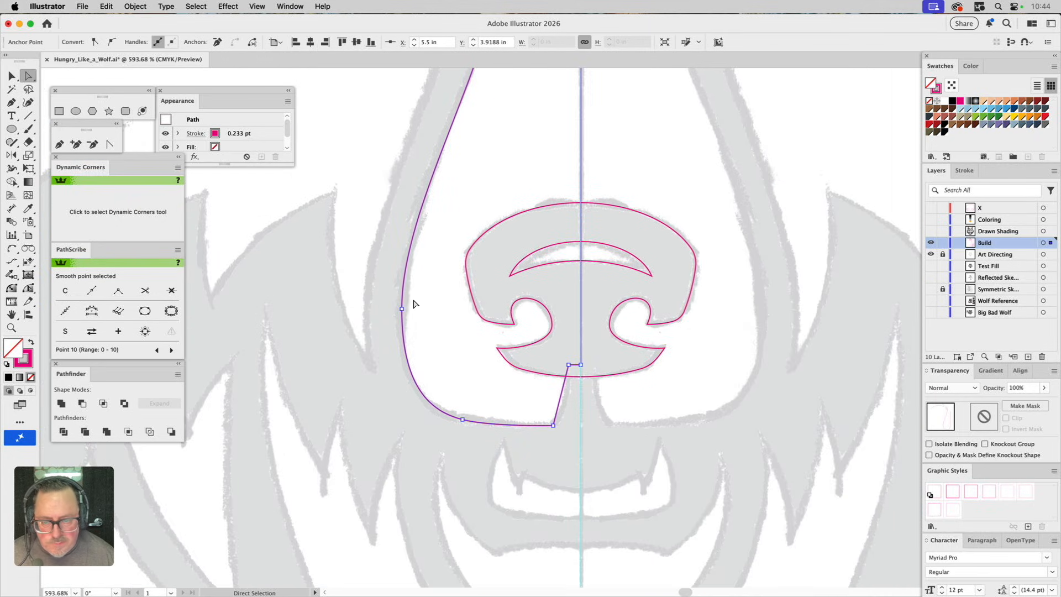
left_click(402, 308)
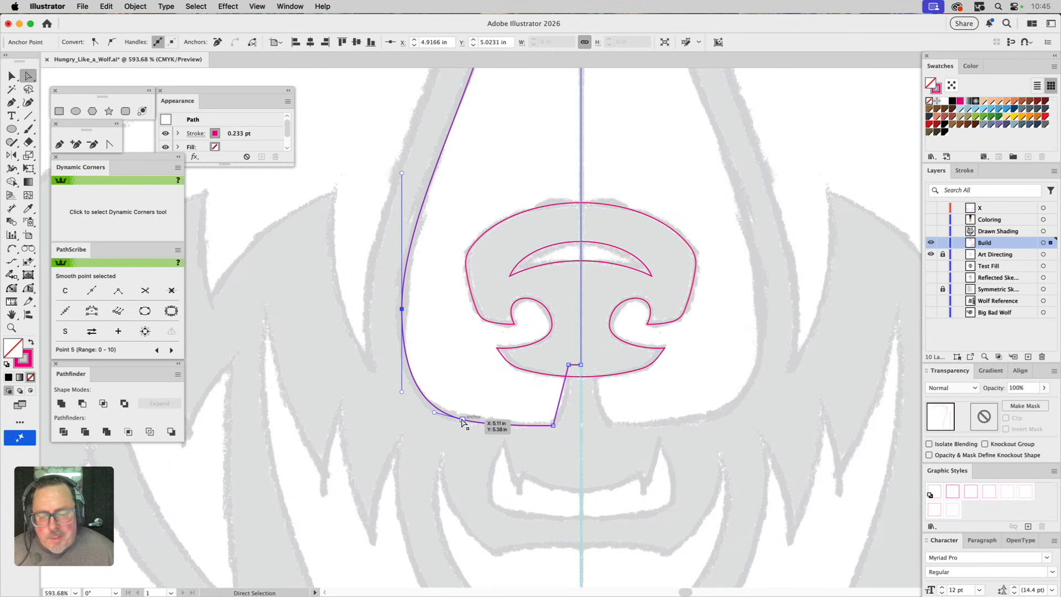
left_click_drag(465, 423, 466, 424)
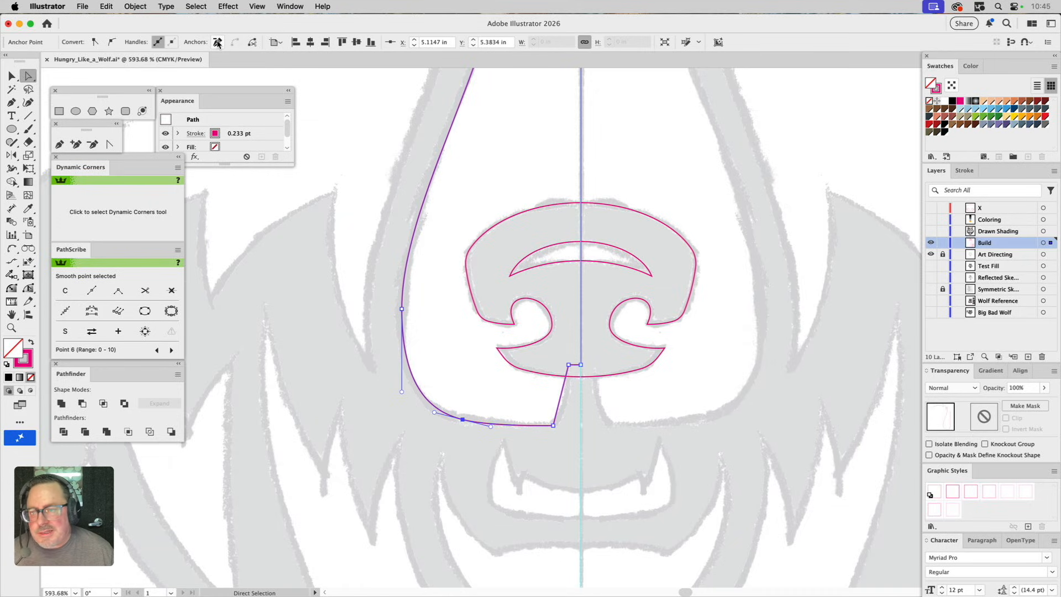
left_click(92, 145)
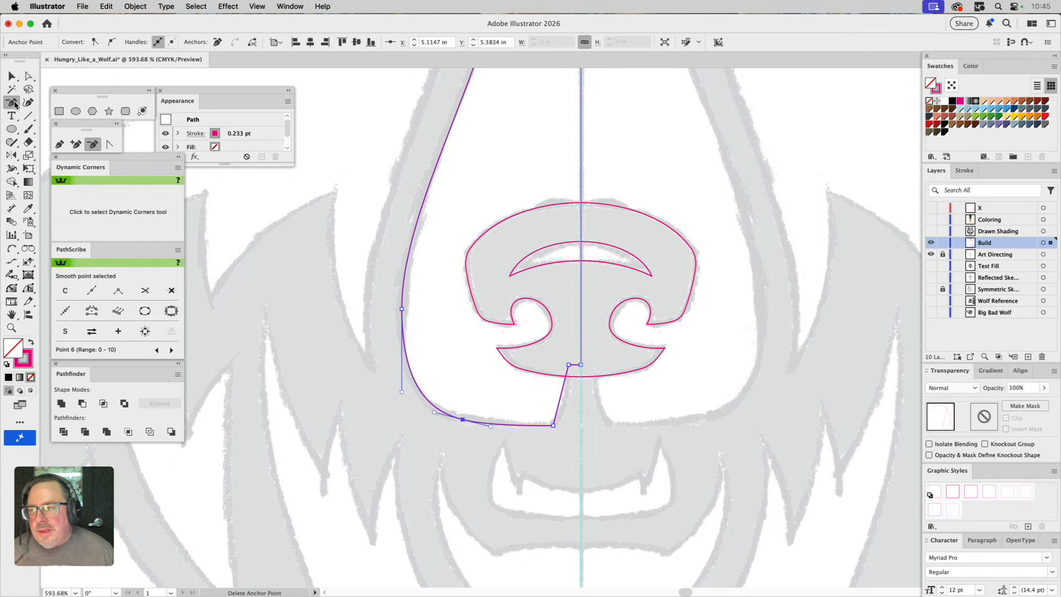
left_click(462, 421)
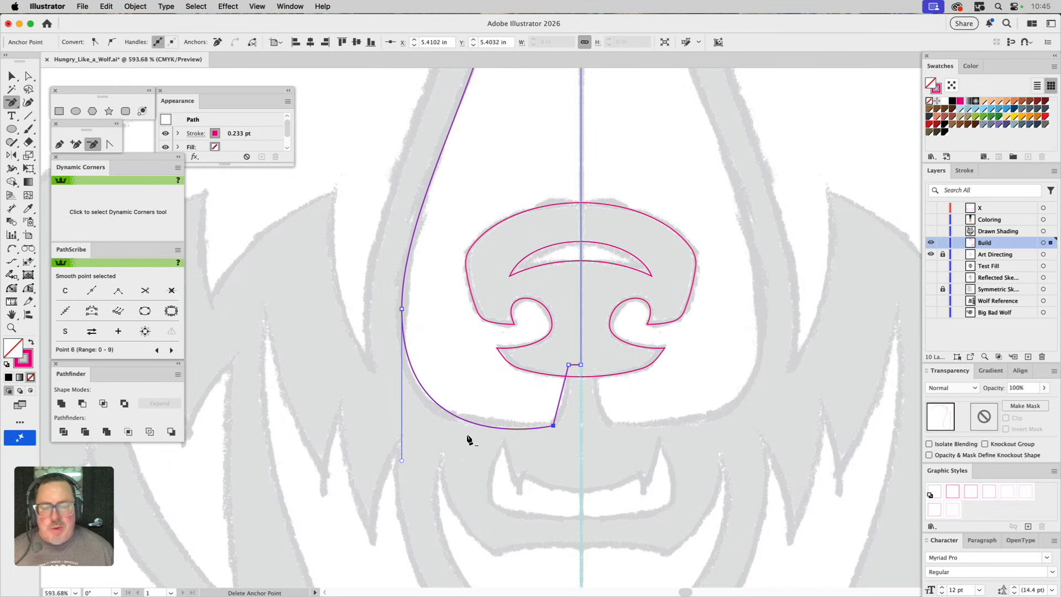
key("a")
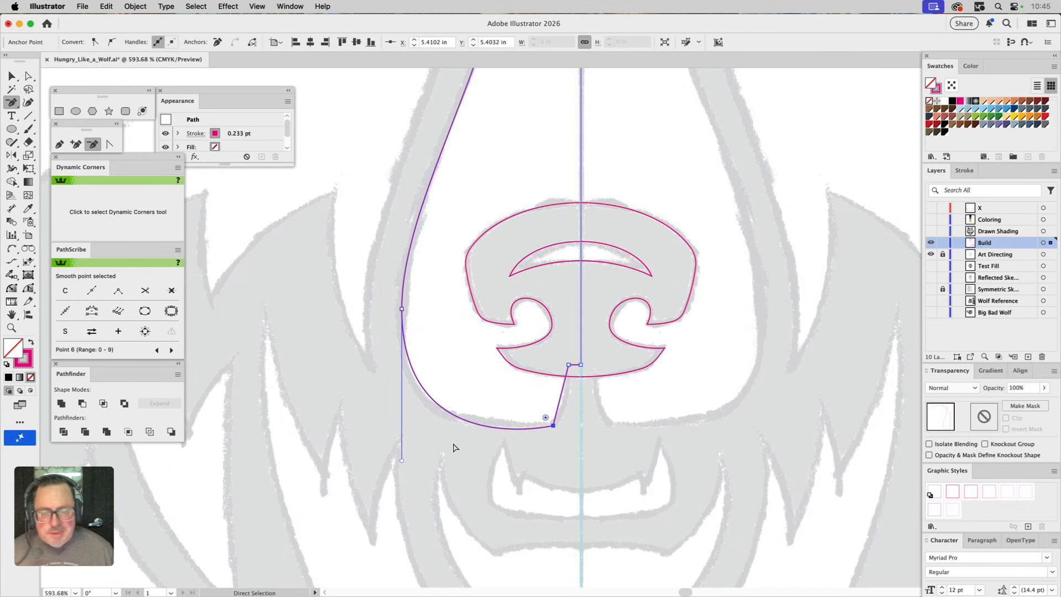
key("super+a")
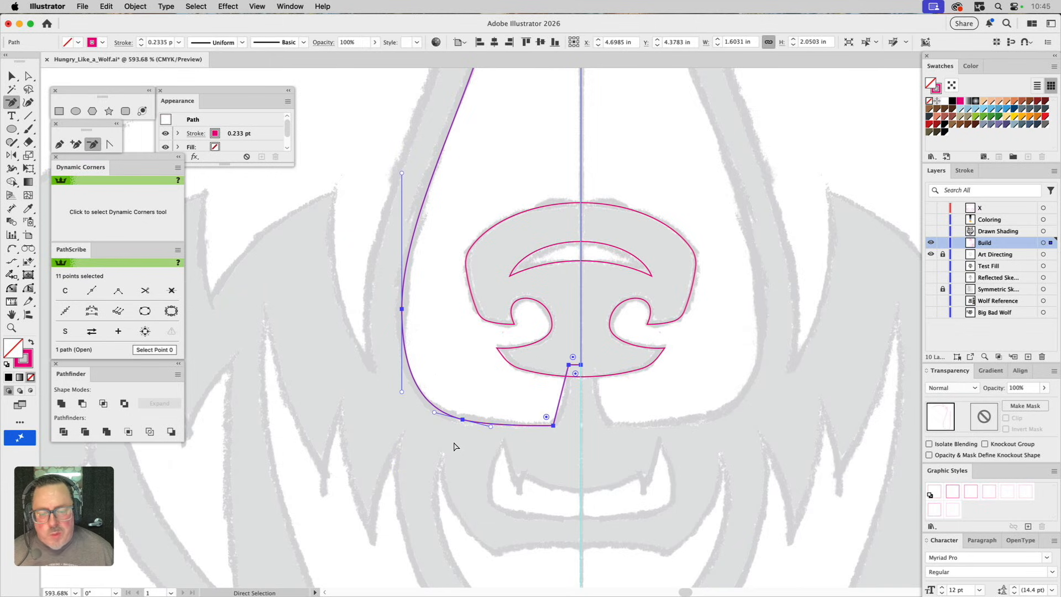
key("a")
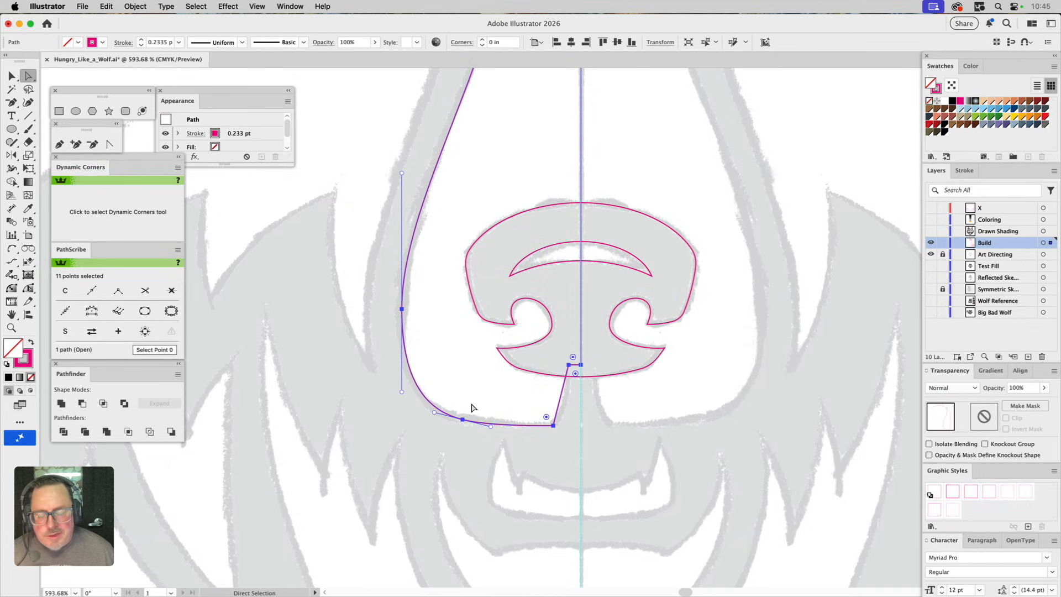
Step: Select the extra anchor at the muzzle's lower corner and remove it with PathScribe's smart point removal
left_click(469, 402)
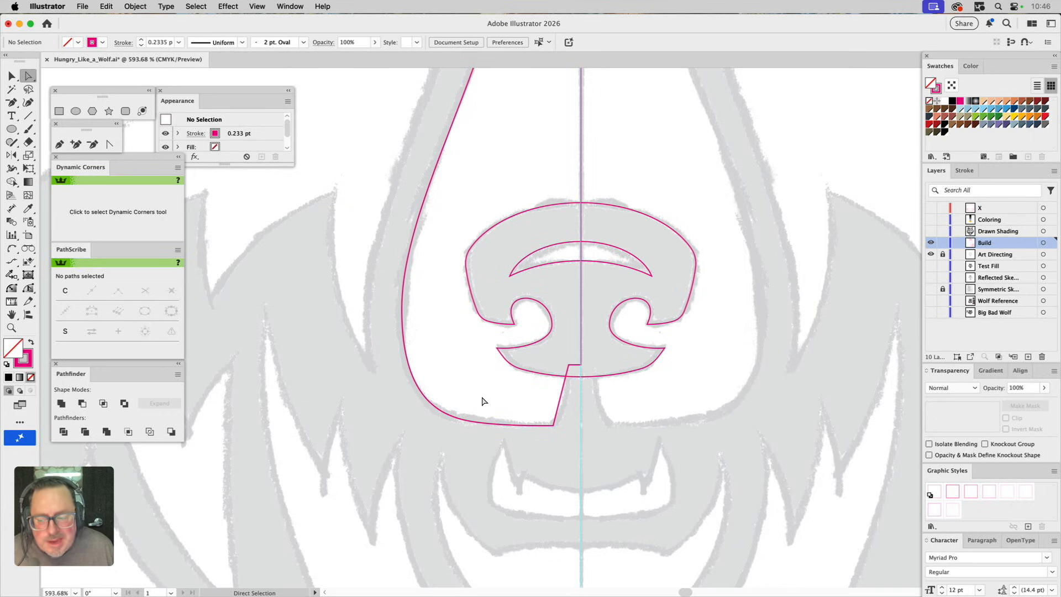
left_click_drag(481, 400, 450, 446)
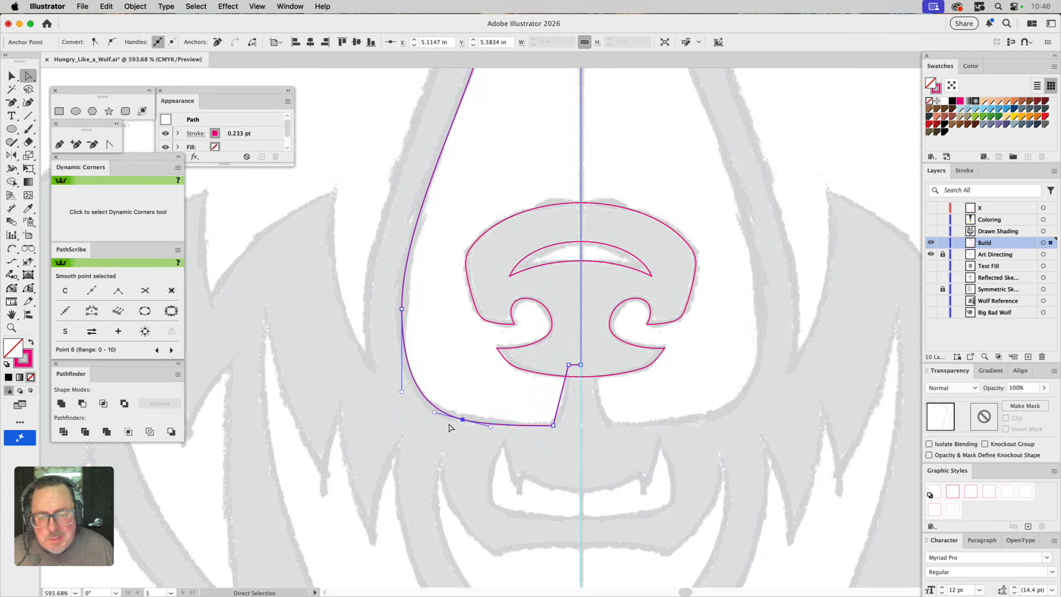
left_click(172, 291)
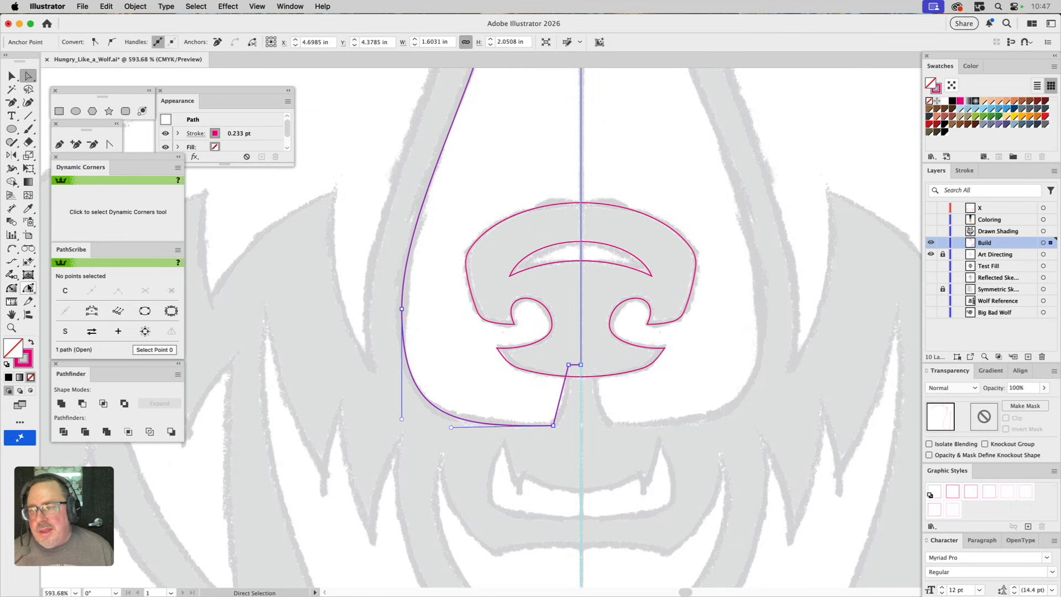
Step: Bend the short segment from the muzzle's bottom corner up into the nose with the PathScribe tool, adjusting its handles to the sketched curve
left_click(29, 289)
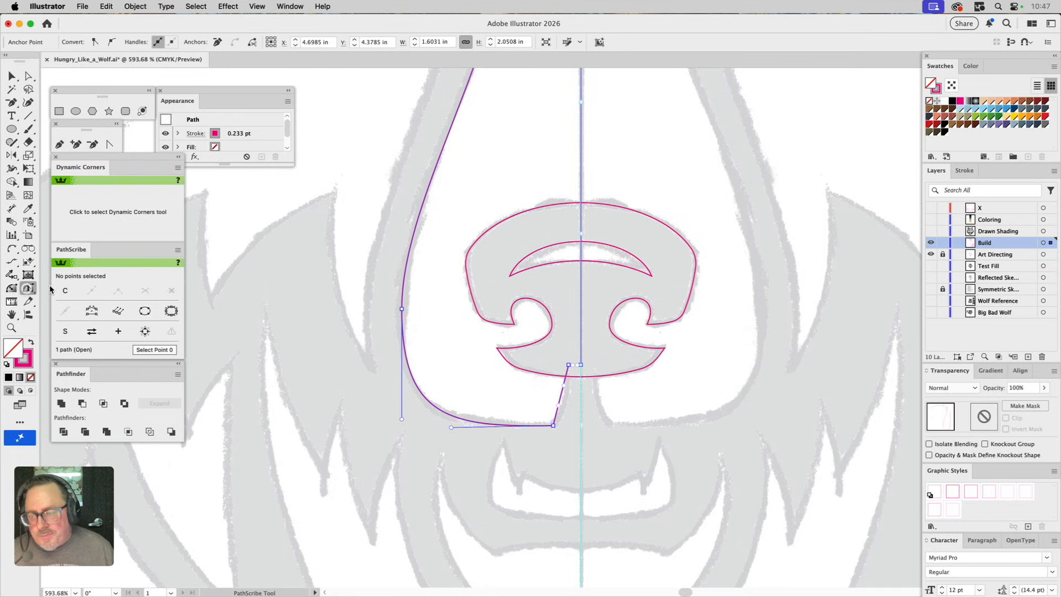
left_click(566, 394)
left_click_drag(565, 394, 566, 394)
left_click(571, 387)
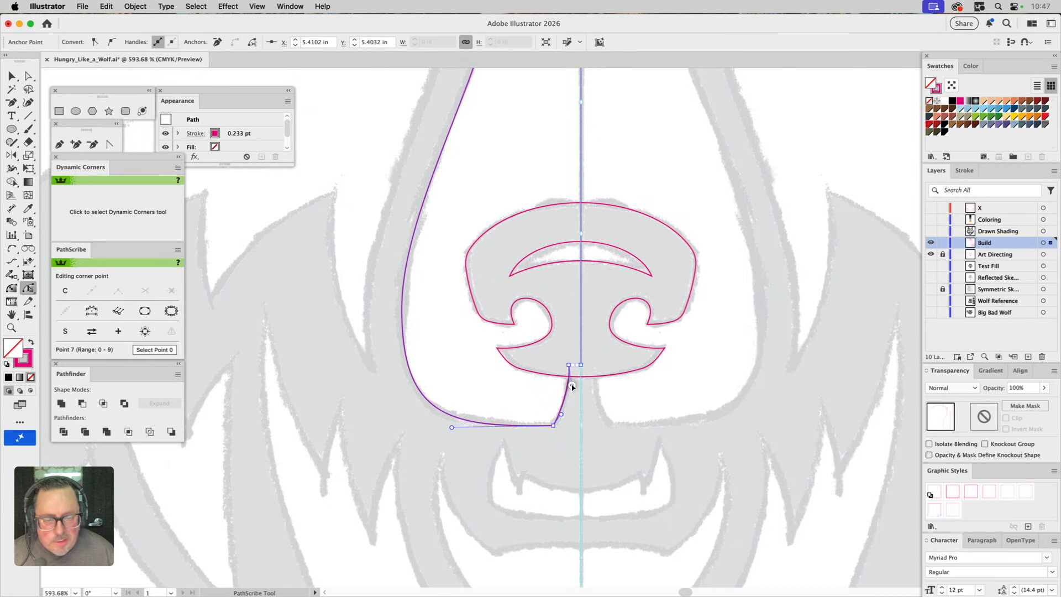
left_click(563, 414)
left_click_drag(564, 413, 565, 413)
left_click(580, 415)
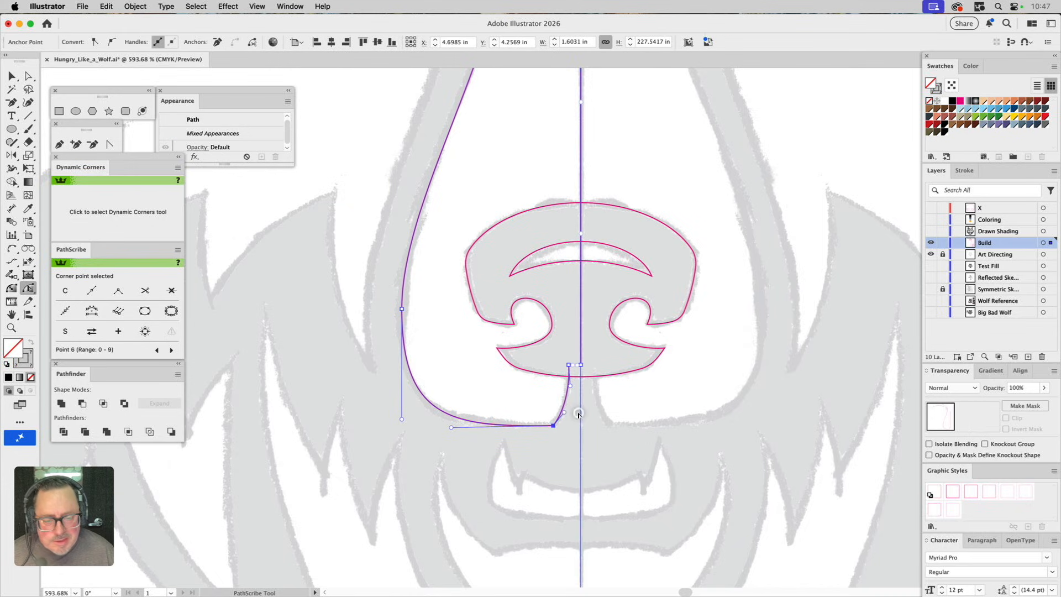
left_click(526, 402)
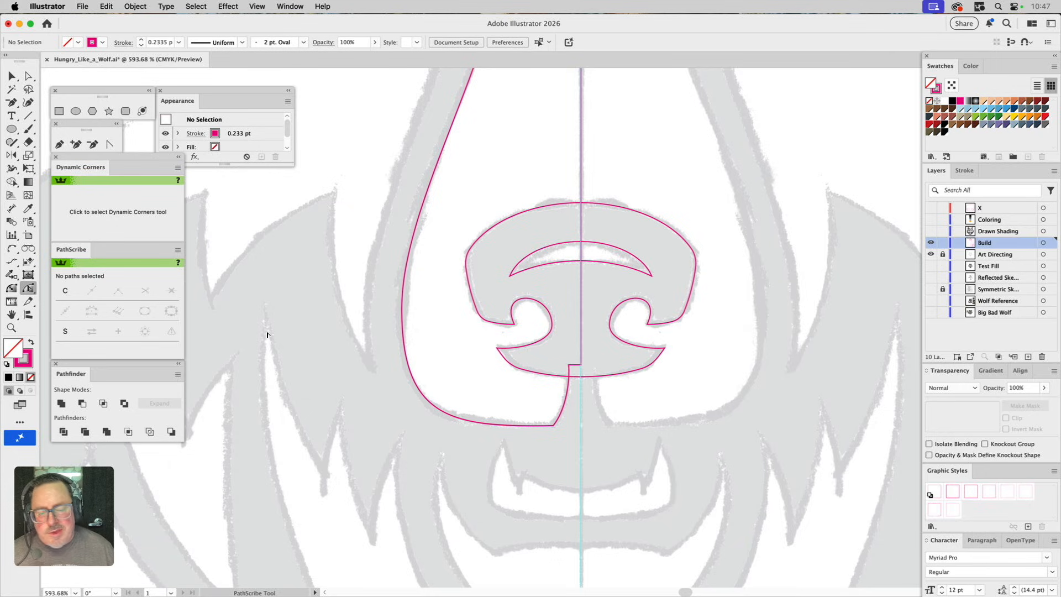
Step: Round the muzzle's bottom corner below the nose to a radius of 0.08 in with the Dynamic Corners tool and deselect the path
key("a")
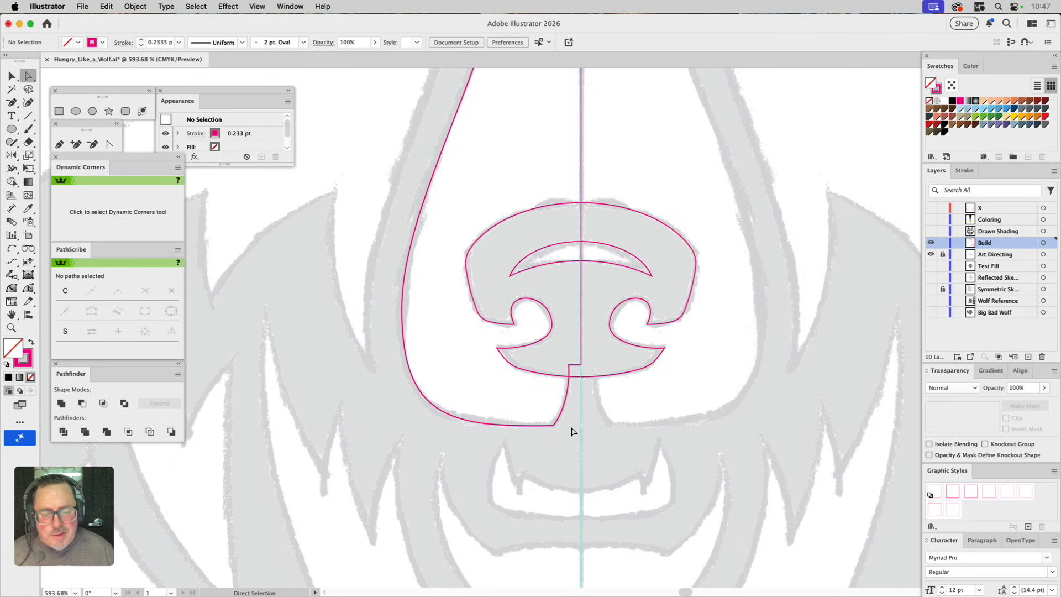
left_click(555, 424)
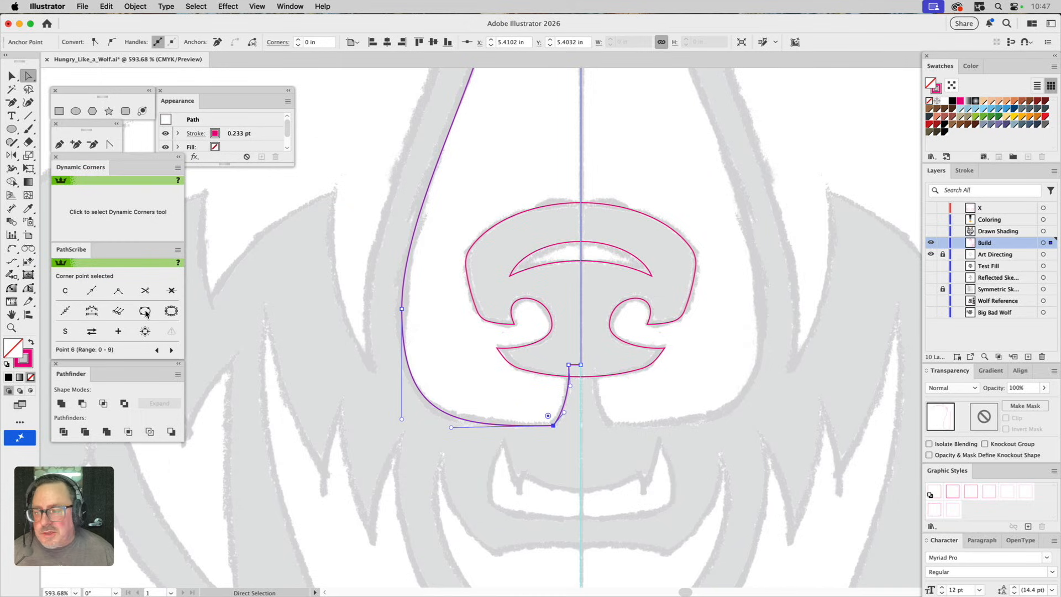
left_click(11, 288)
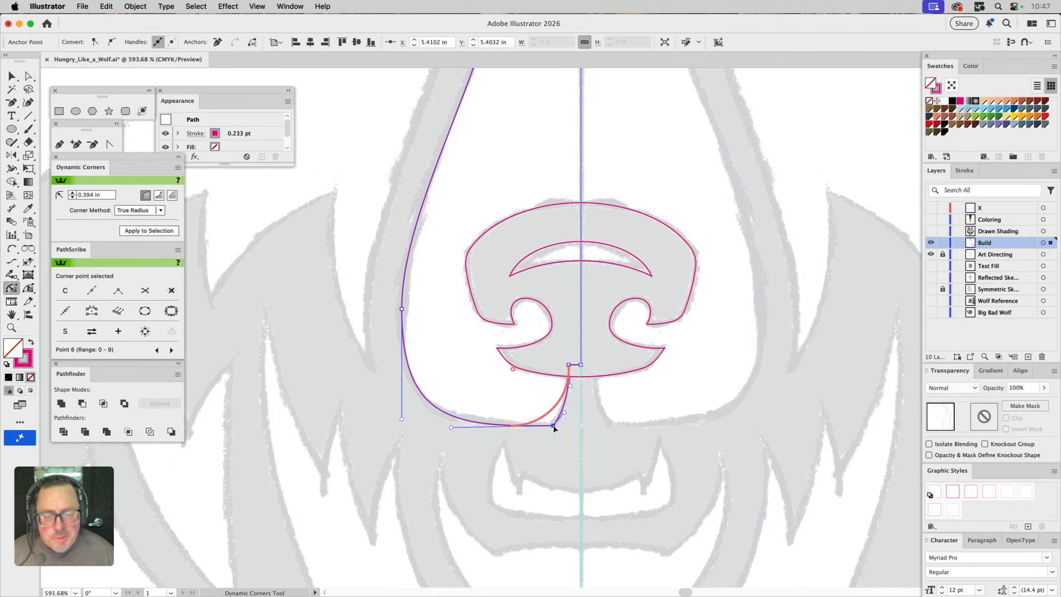
left_click_drag(555, 427, 541, 401)
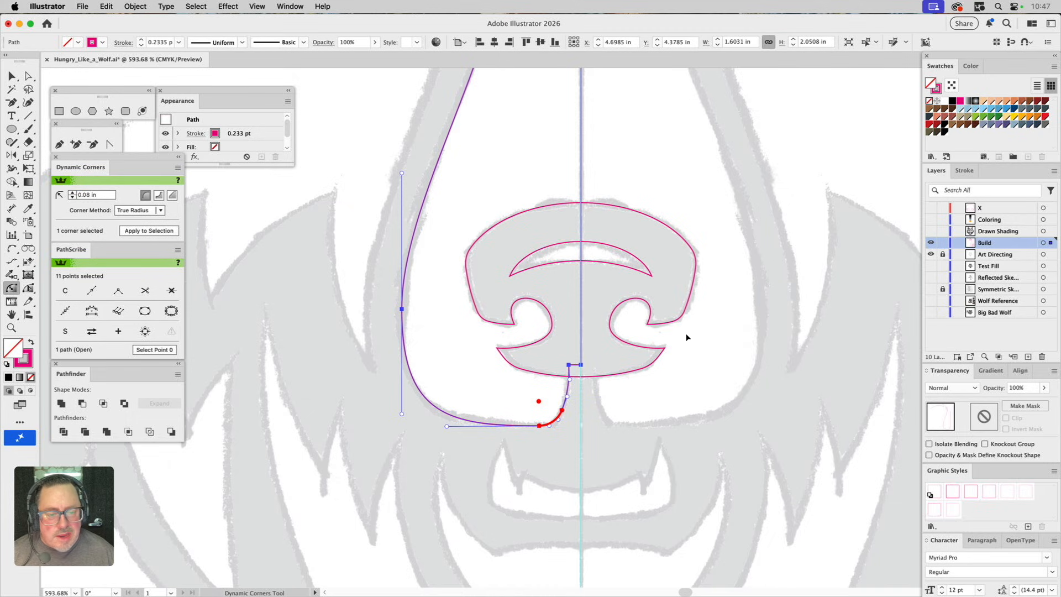
left_click(650, 326)
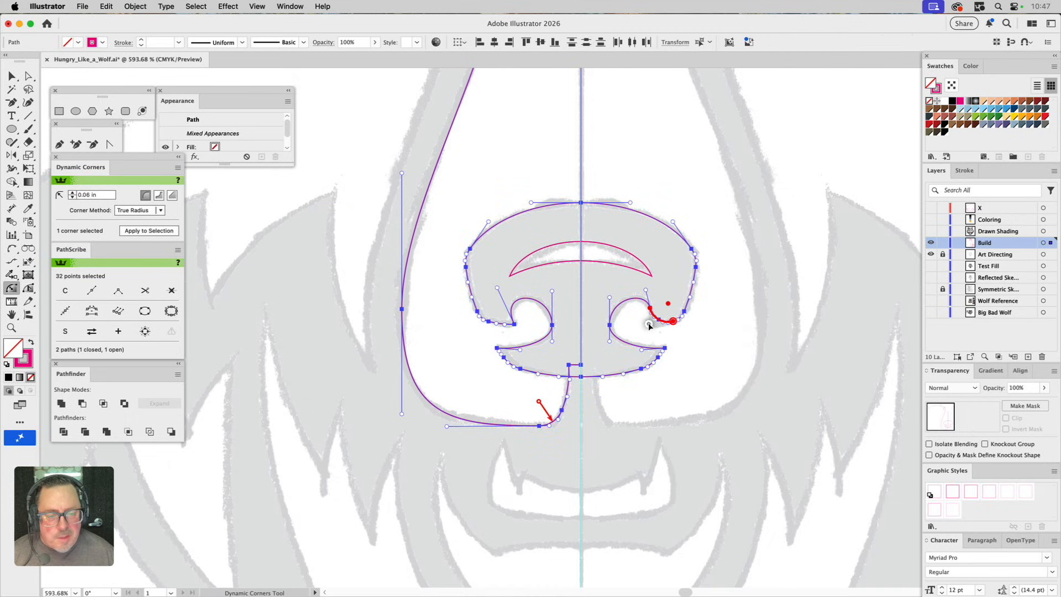
key("super+z")
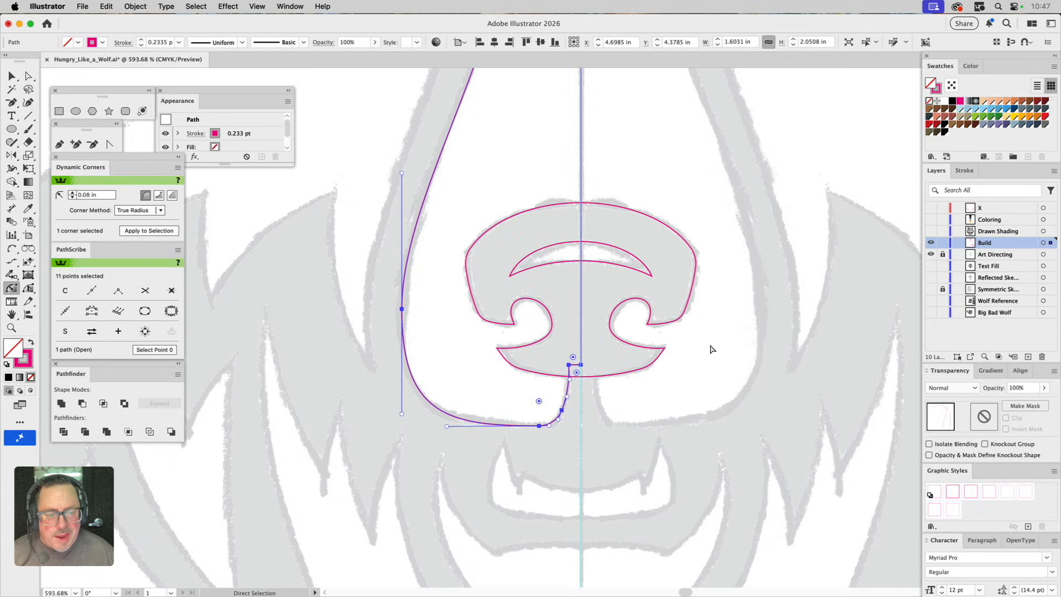
left_click(711, 348, "super")
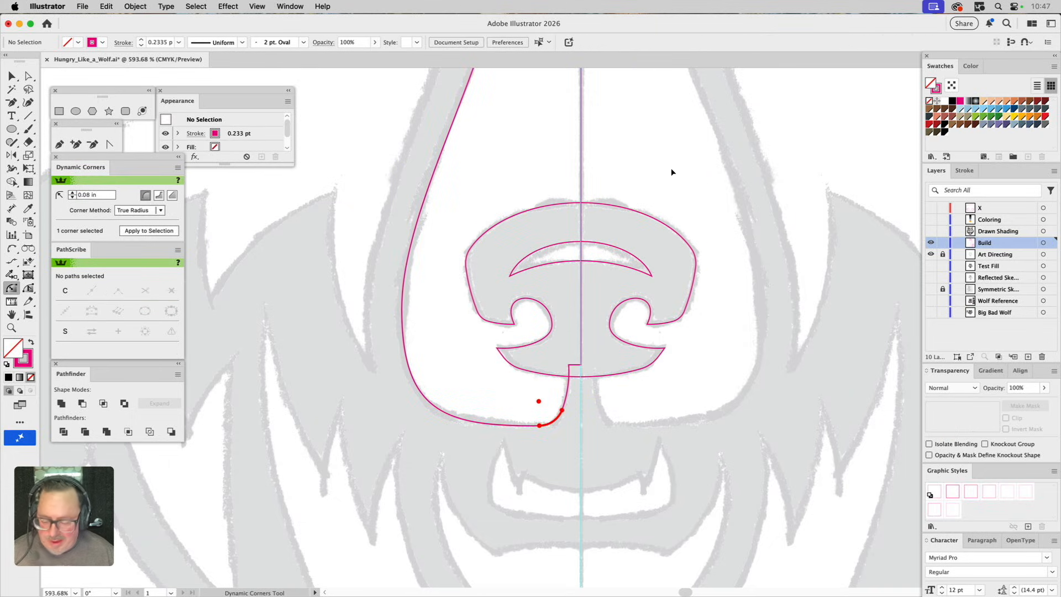
Step: Move the smooth point beside the nose slightly down the muzzle side, shorten its lower handle and lengthen its upper handle
key("v")
key("space")
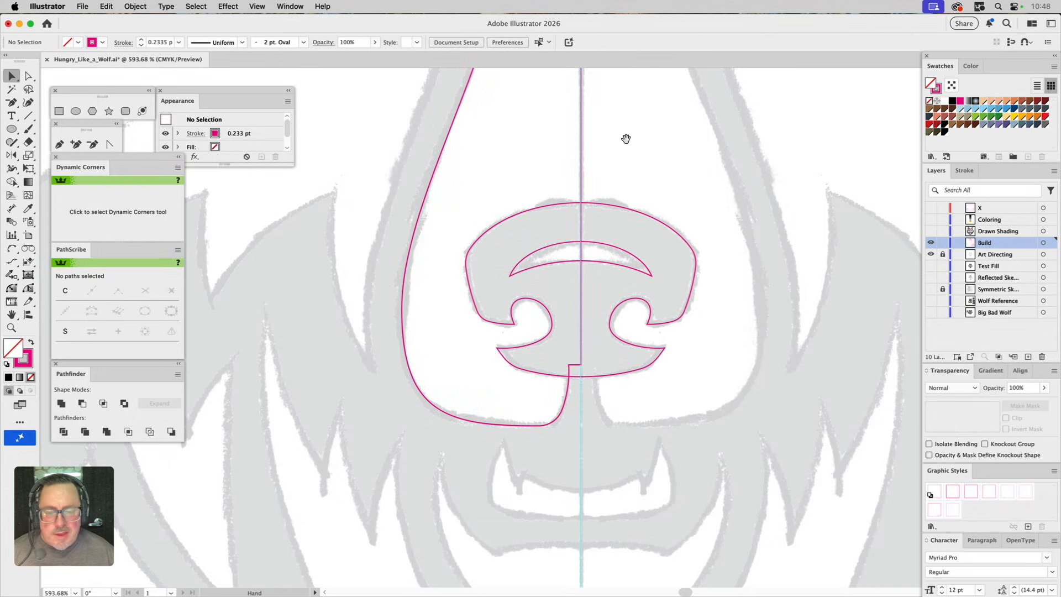
key("a")
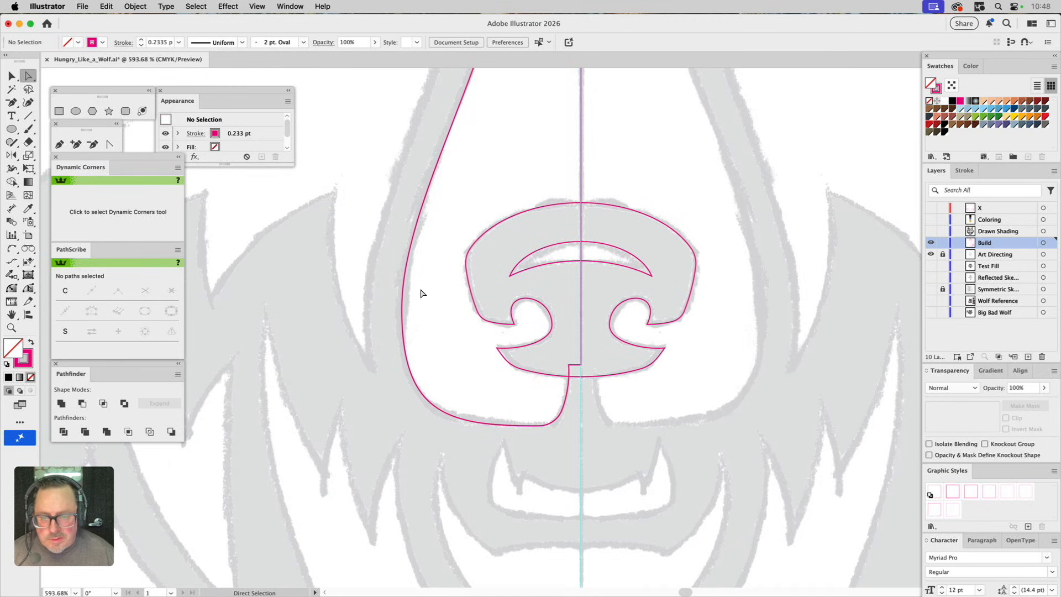
left_click(403, 308)
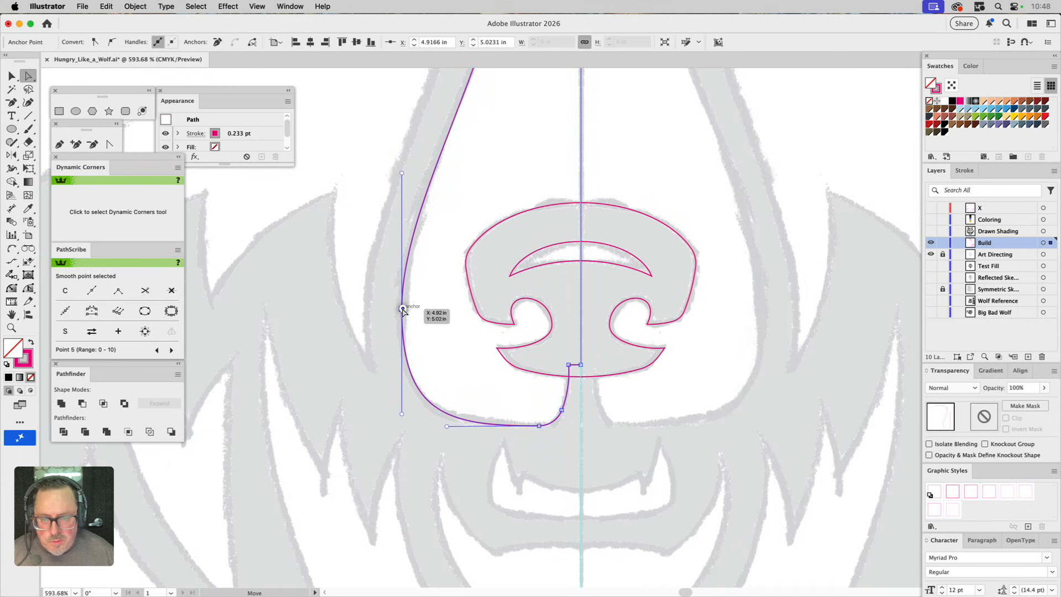
left_click_drag(403, 308, 401, 317)
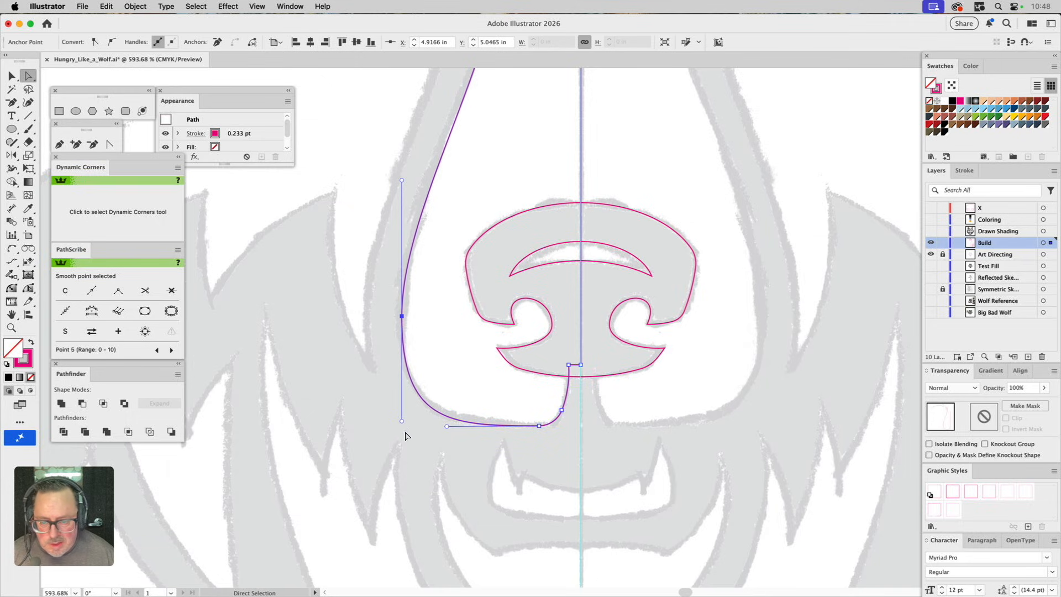
left_click_drag(401, 419, 399, 410)
key("space")
left_click_drag(482, 232, 449, 445)
left_click_drag(372, 384, 374, 374)
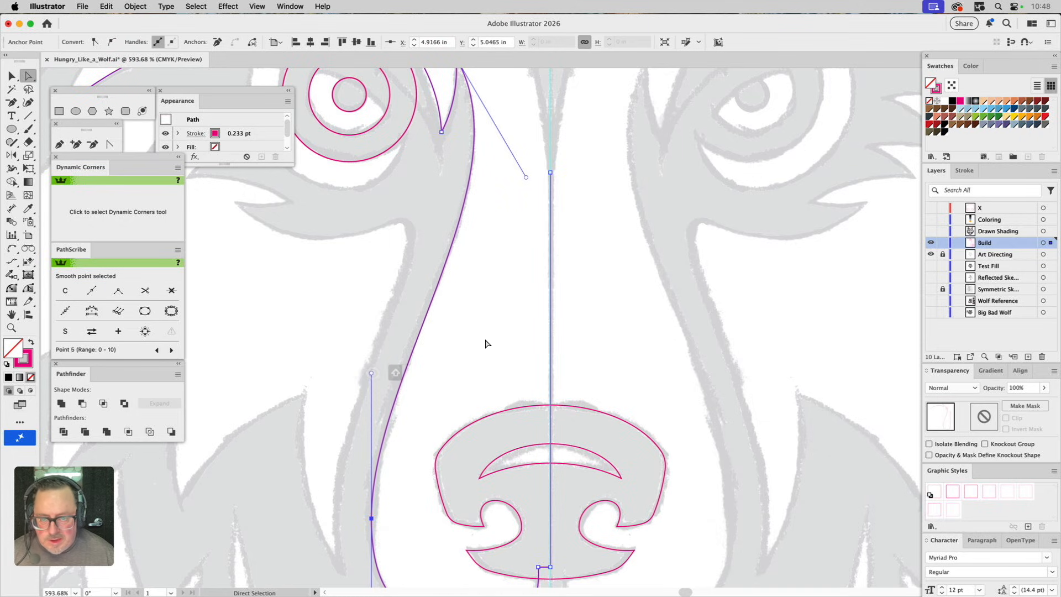
left_click(485, 341)
Step: Draw an arc with the Arc by Points tool from the centerline's upper anchor to the tip of the first forehead fur notch
key("space")
left_click_drag(485, 341, 491, 410)
left_click_drag(534, 331, 547, 476)
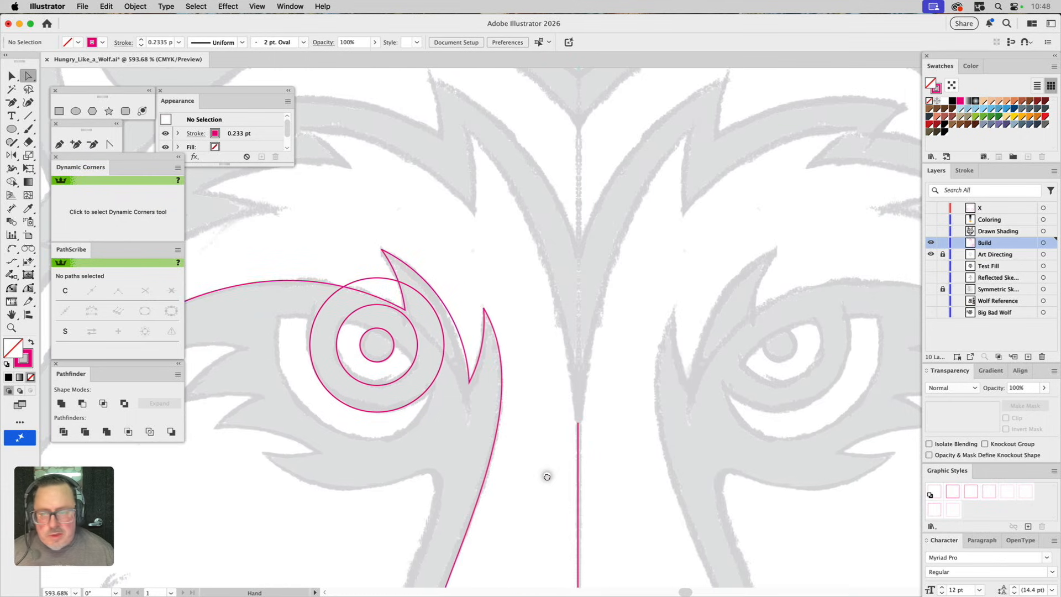
left_click(11, 248)
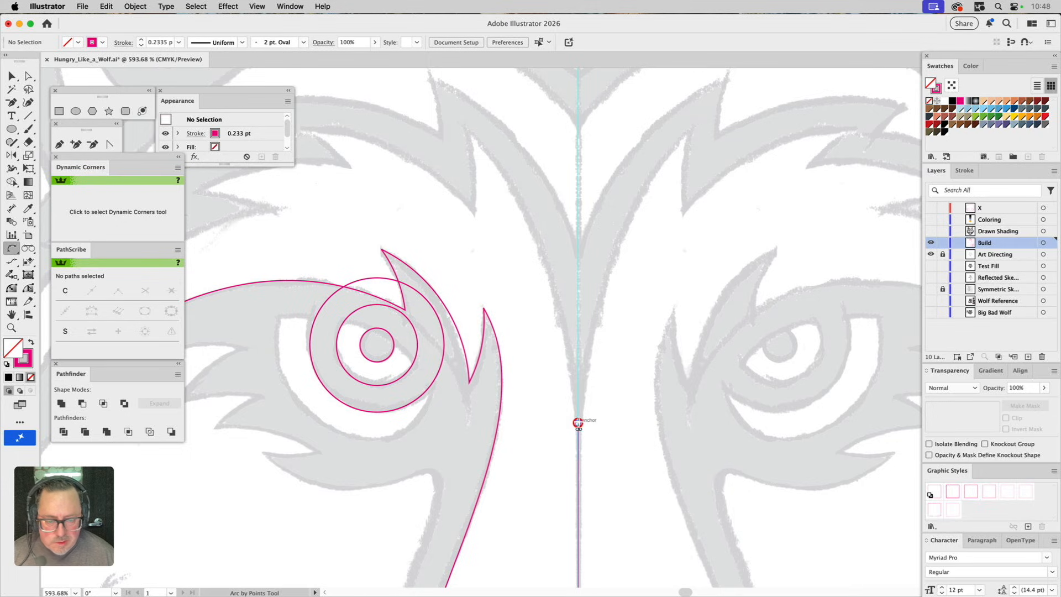
left_click(578, 423)
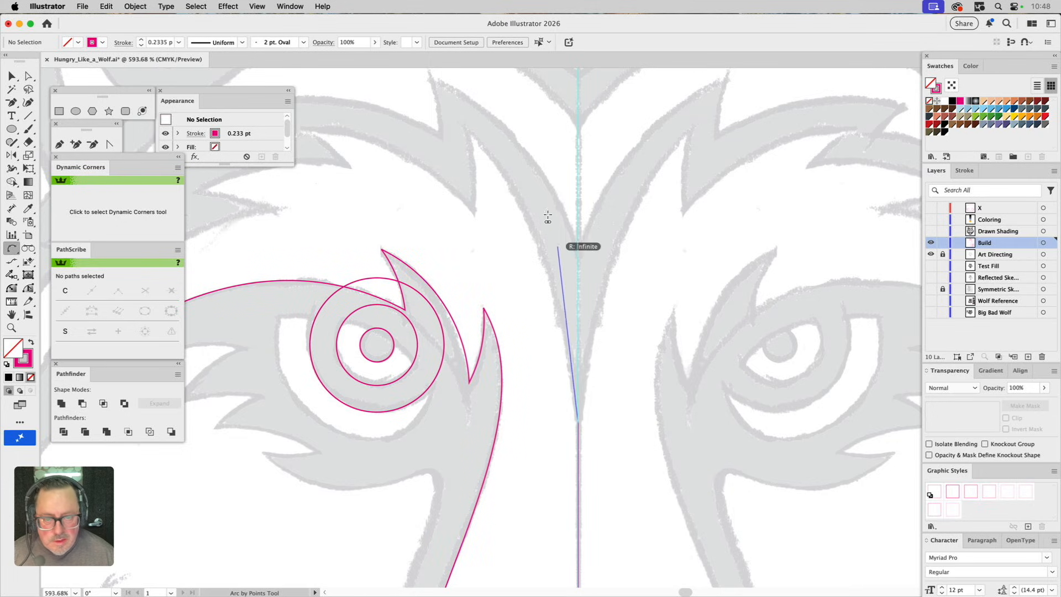
left_click(469, 131)
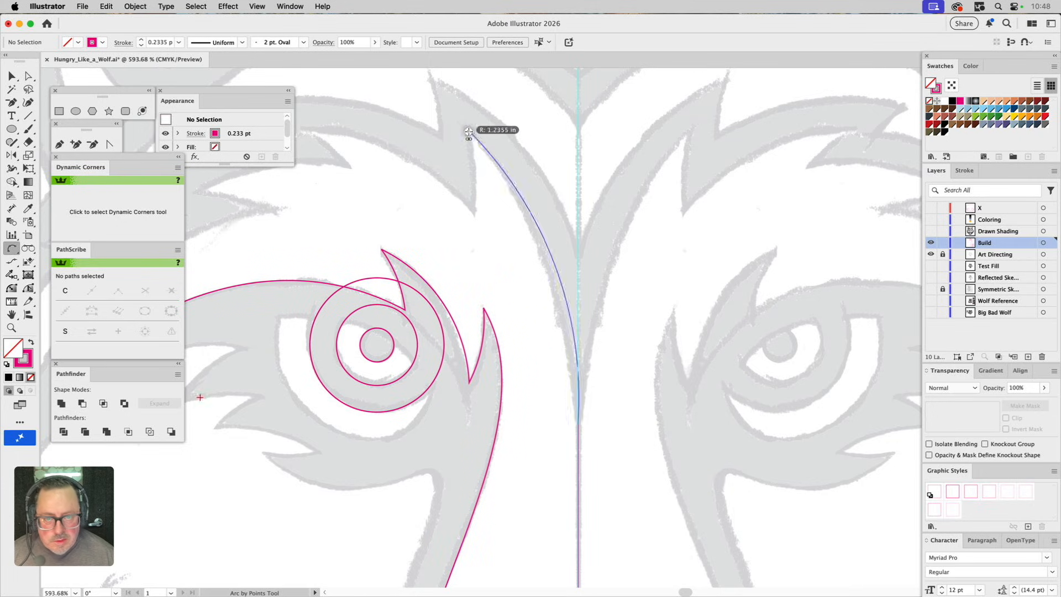
left_click(501, 173)
Step: Align the forehead arc's lower handle vertically with the center guide and shorten its upper handle to match the sketched curve
key("a")
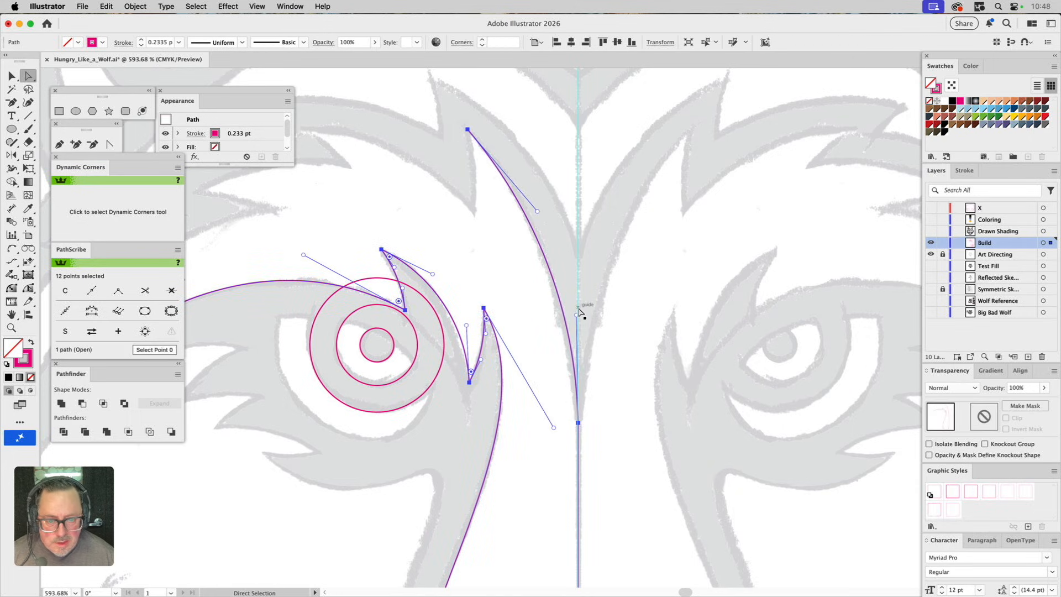
left_click_drag(576, 315, 578, 312)
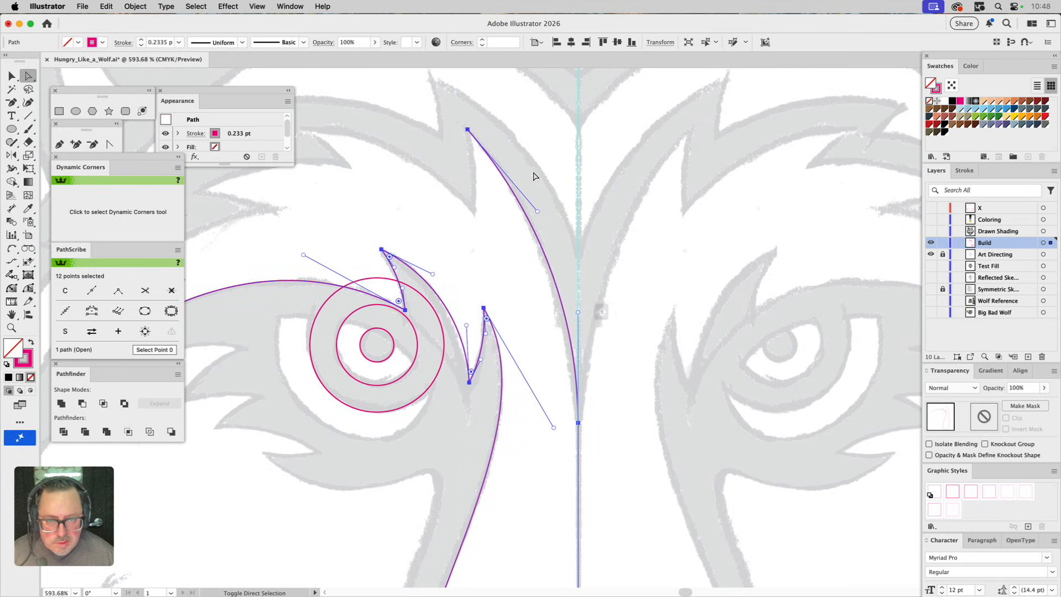
left_click_drag(537, 210, 532, 196)
Step: Continue the brow outline with a short arc down to the first fur point and a longer arc out to the next notch
left_click(11, 248)
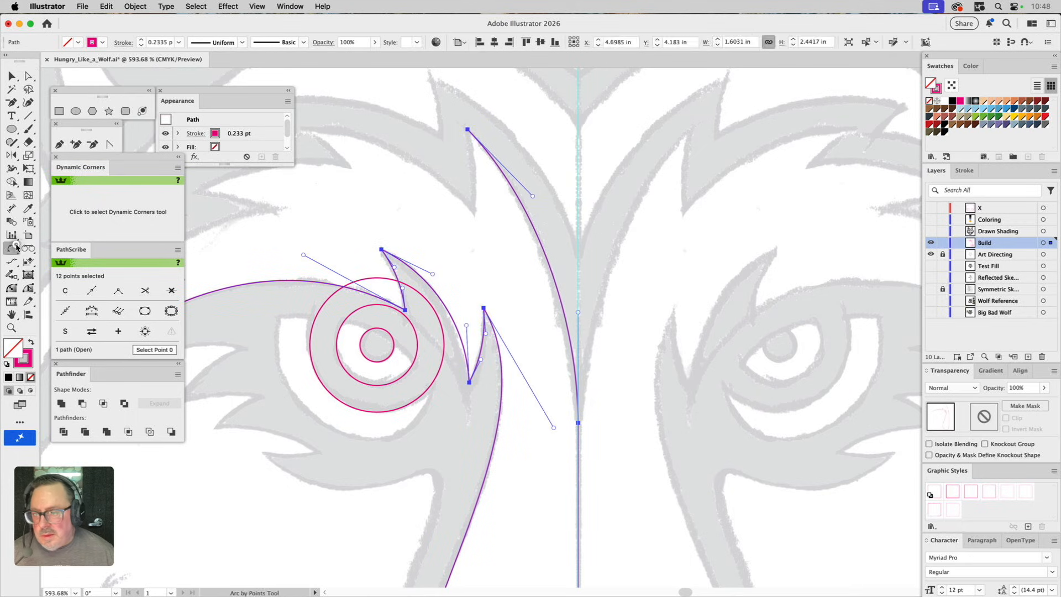
left_click(468, 129)
left_click(475, 217)
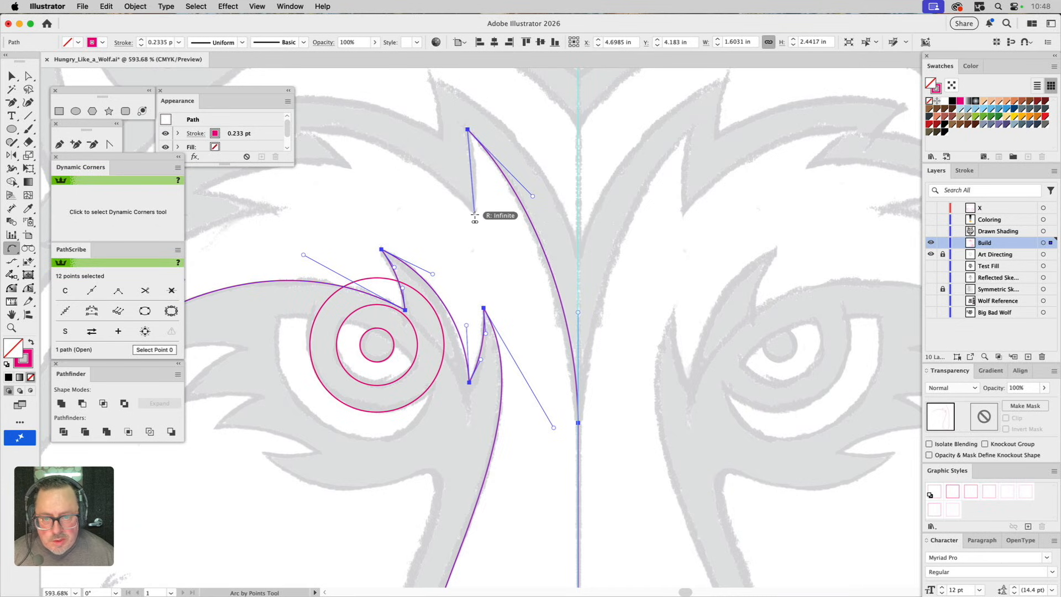
left_click(474, 173)
left_click_drag(478, 180, 595, 313)
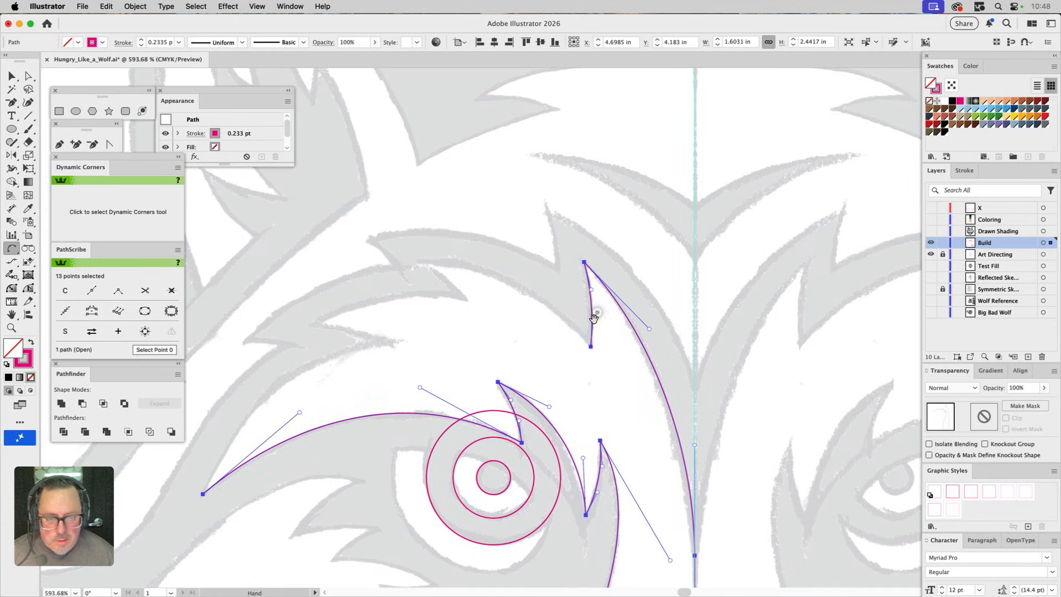
left_click(590, 346)
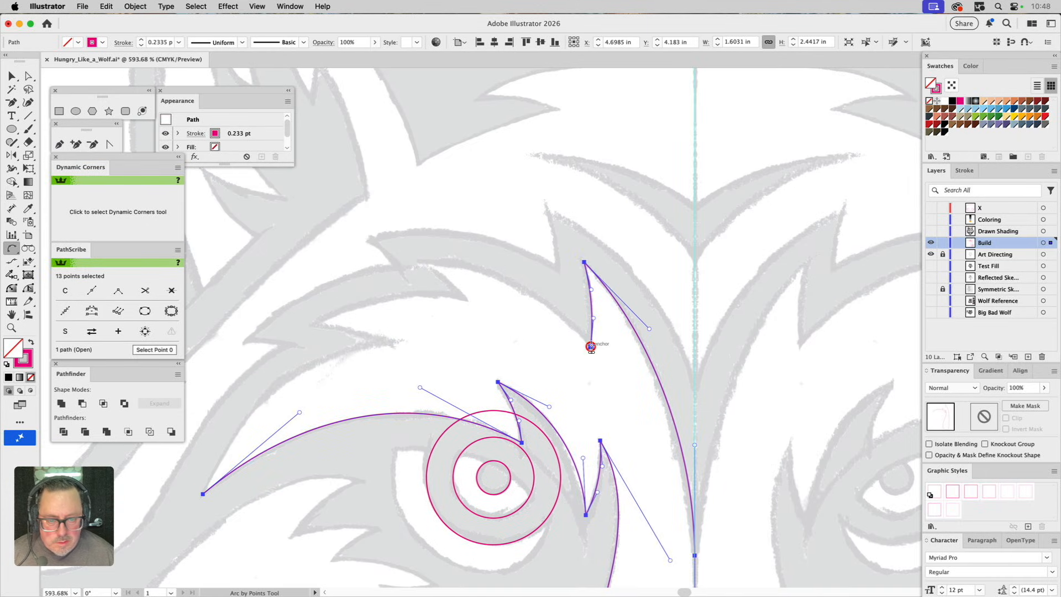
left_click(425, 261)
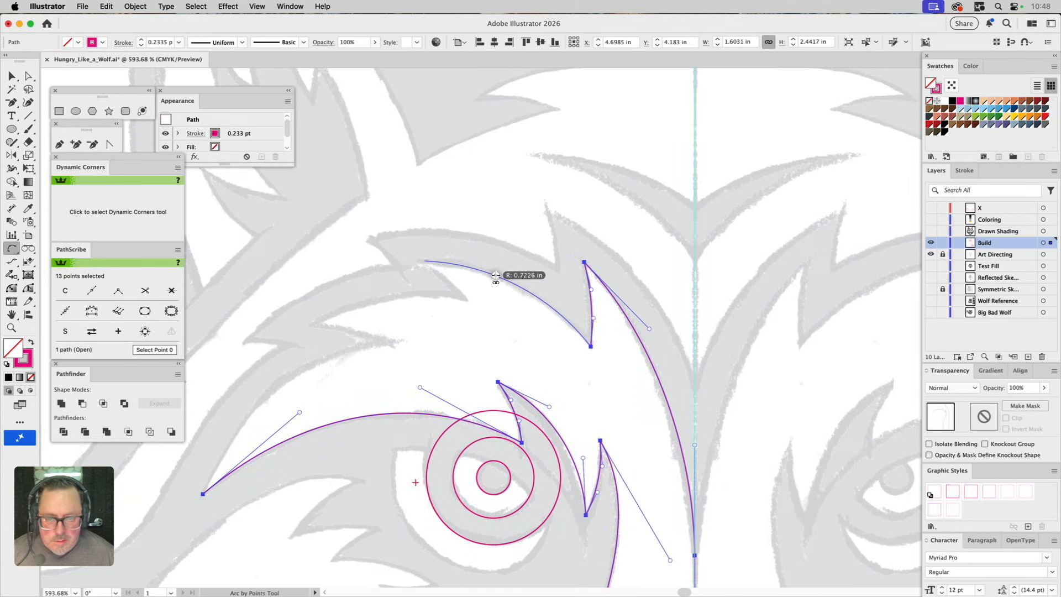
left_click(496, 274)
Step: Add an arc down to the second brow fur point and another outward along the sketch to the following notch
left_click(426, 261)
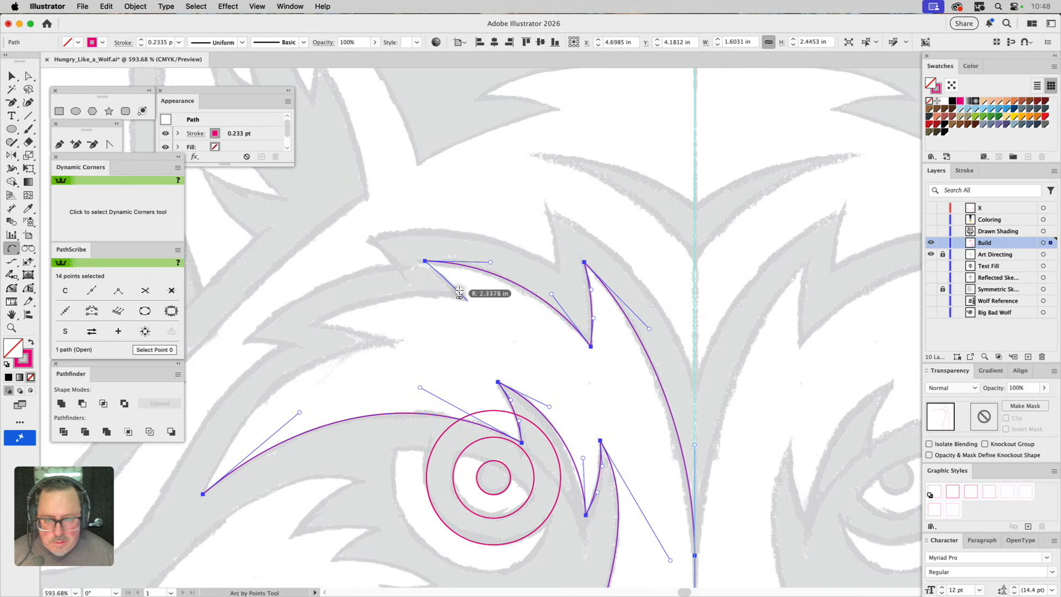
left_click(467, 300)
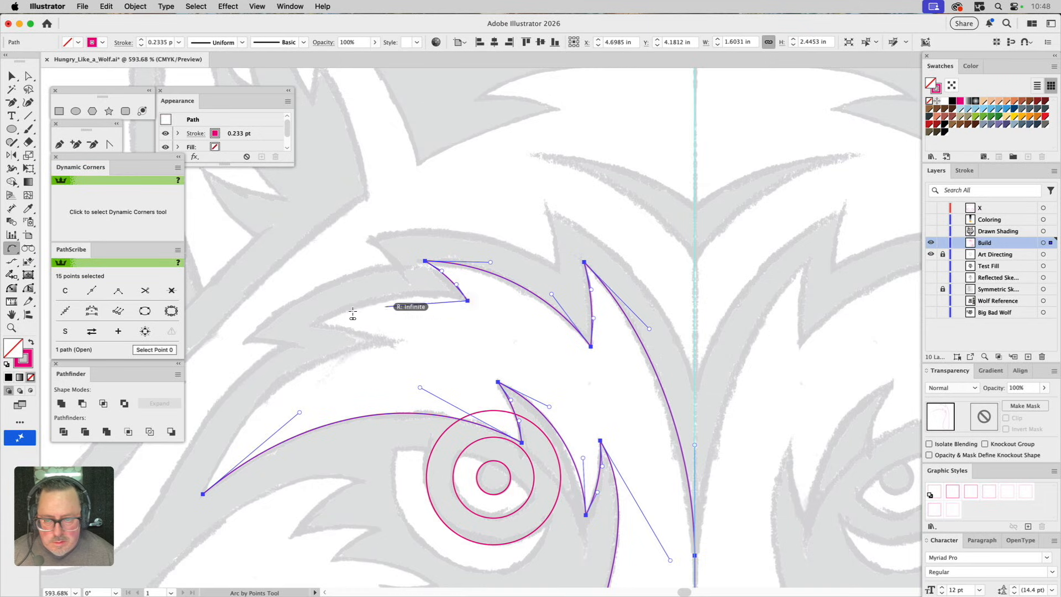
left_click(313, 324)
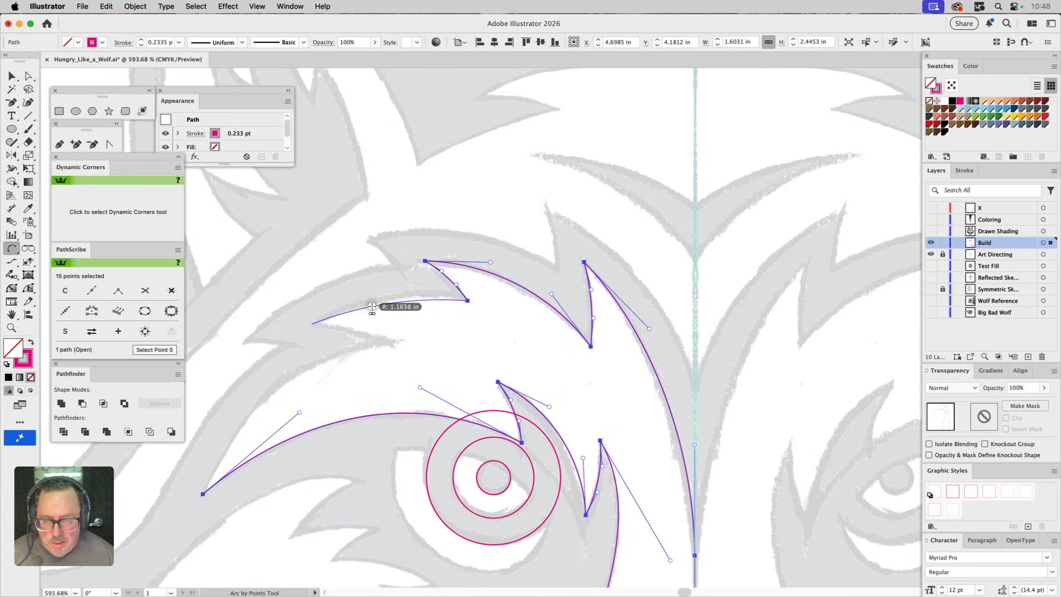
left_click(389, 297)
Step: Draw an arc to the last brow fur point, close the outline with an arc to the brow's outer corner, and deselect it
left_click_drag(420, 315, 522, 251)
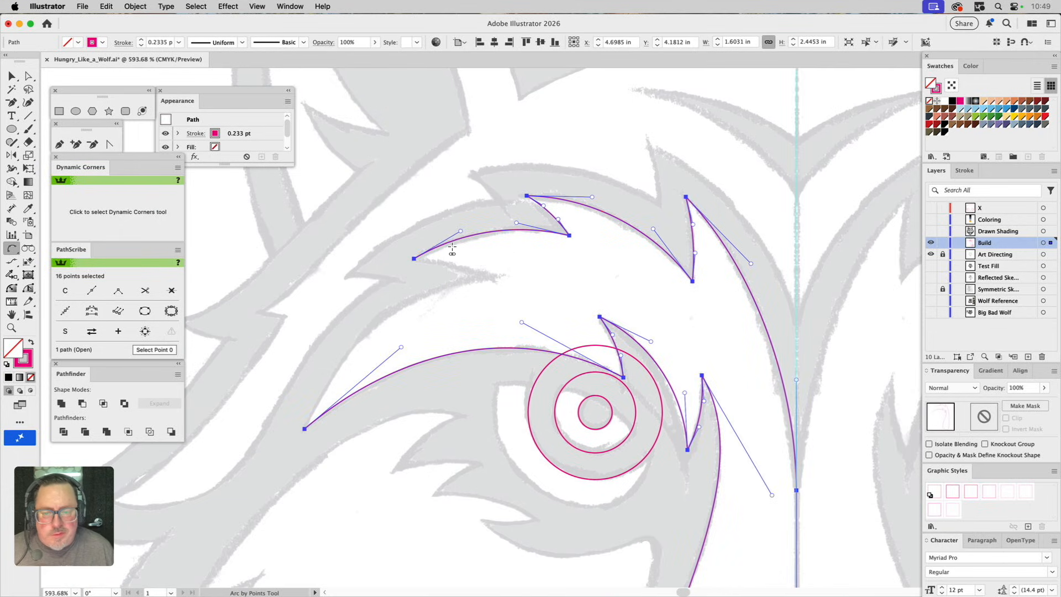
left_click(414, 258)
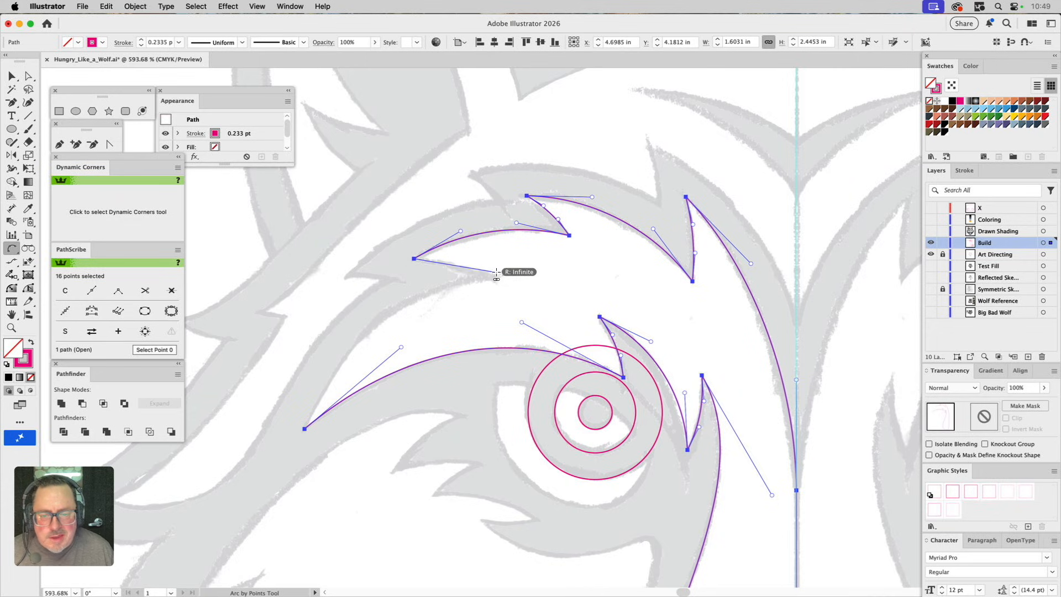
left_click(504, 277)
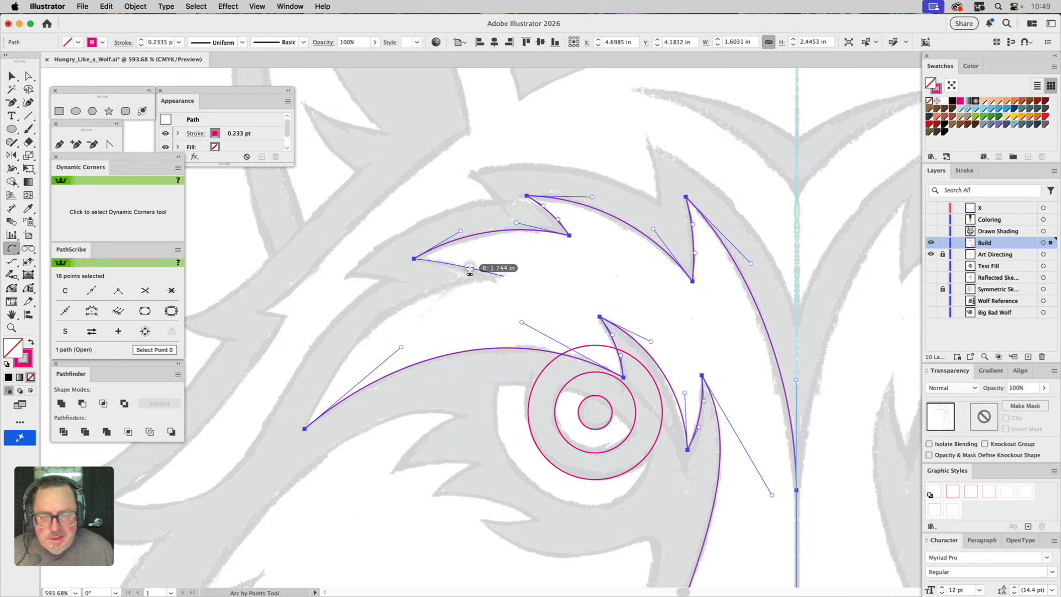
left_click(469, 266)
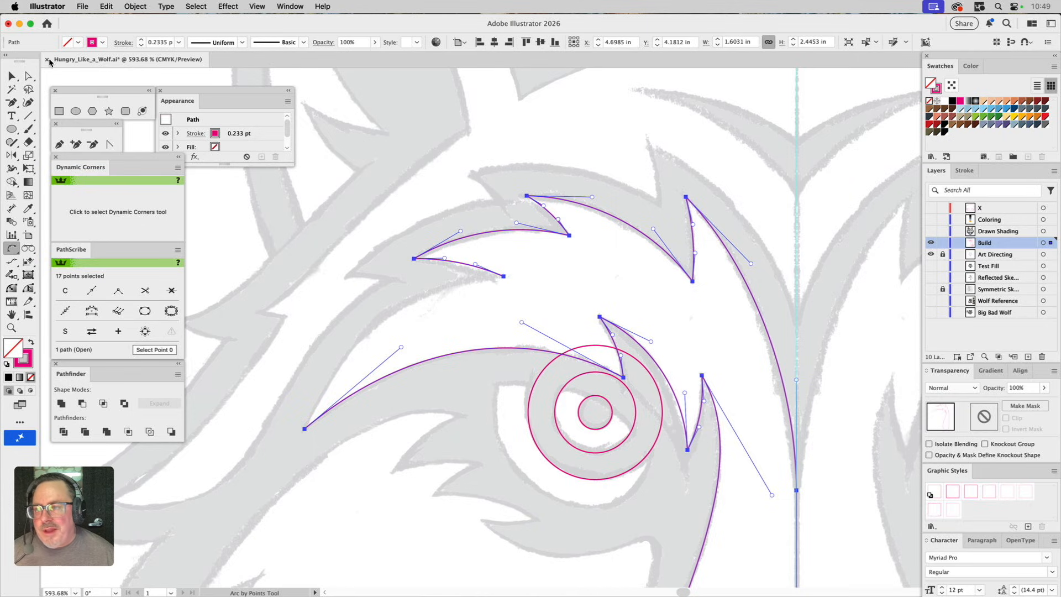
left_click(502, 276)
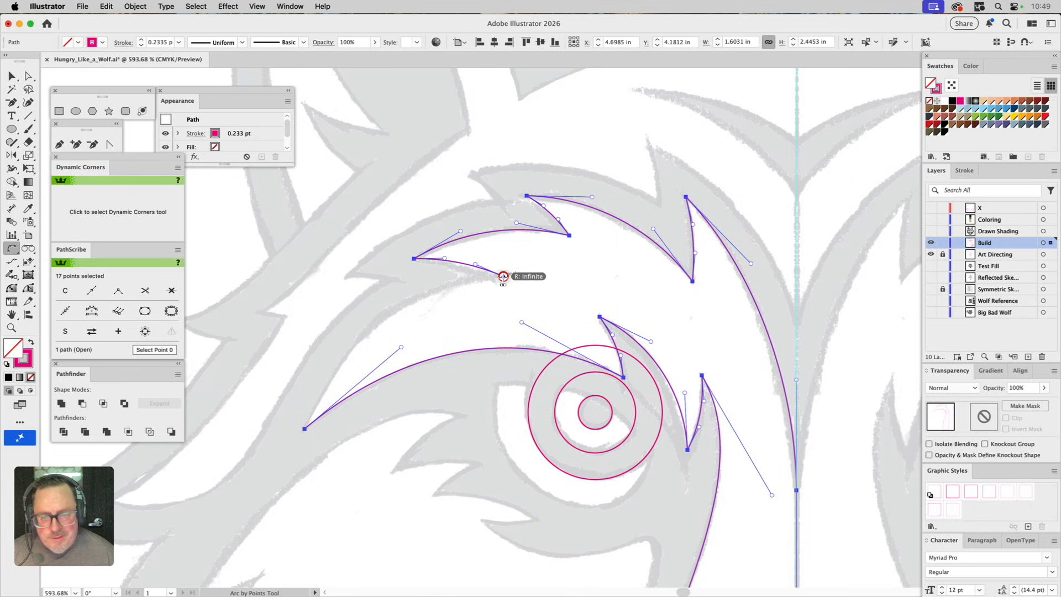
left_click(305, 427)
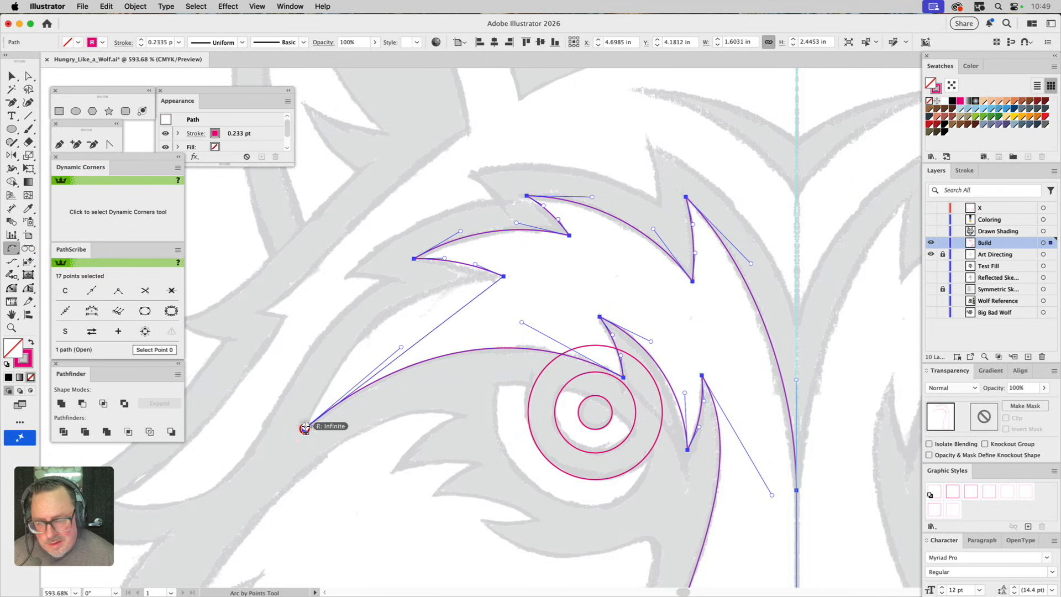
left_click(390, 316)
key("super")
left_click(533, 292, "super")
Step: Try an Offset Path of 0.1389 in with miter joins and a miter limit of 4 on the closed face outline
left_click(11, 327)
left_click(612, 368, "alt")
left_click(609, 366, "alt")
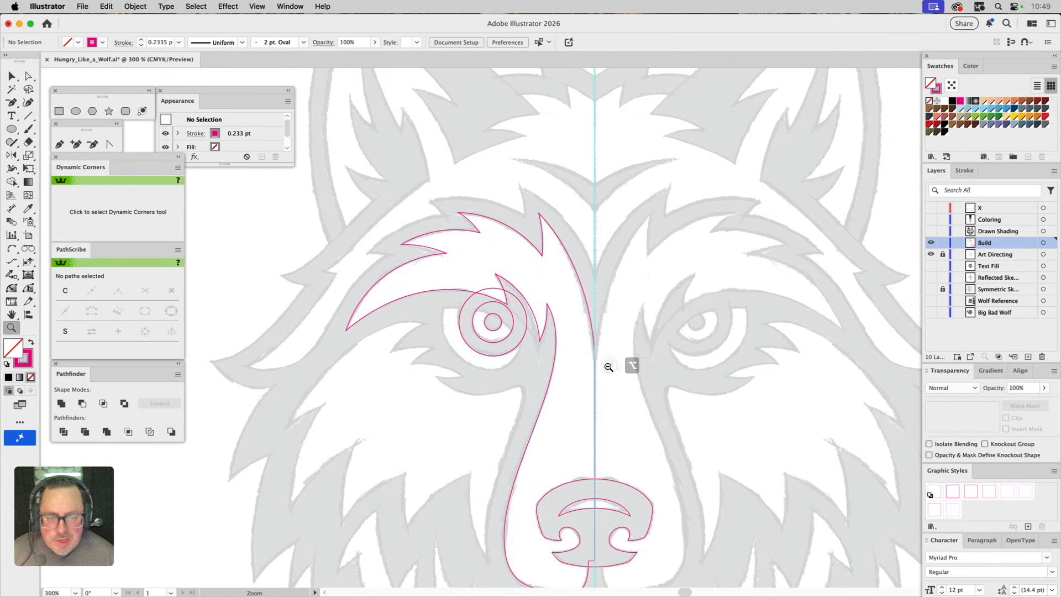
left_click(543, 363, "alt")
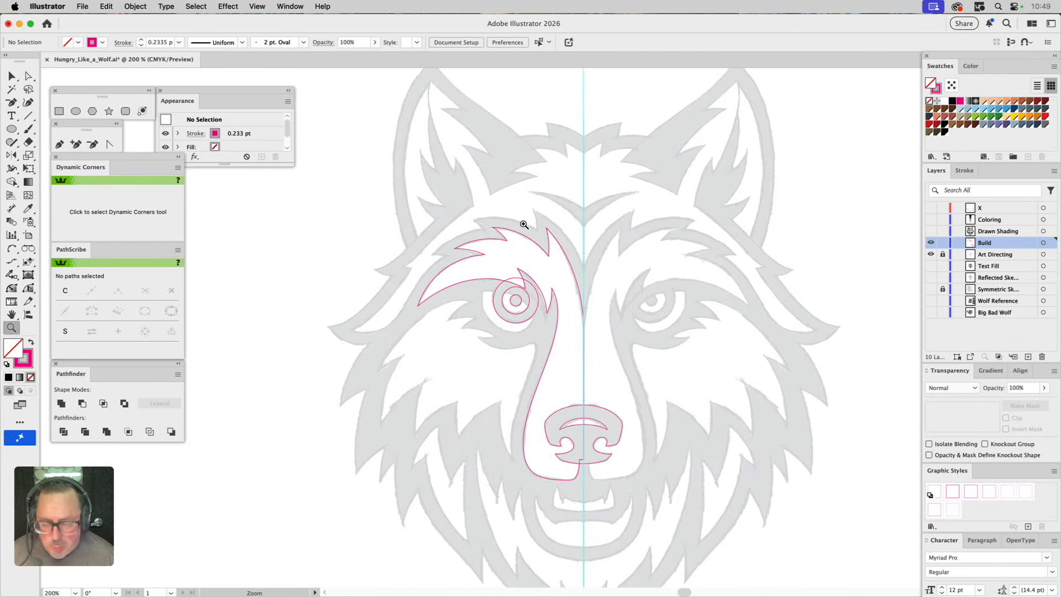
key("v")
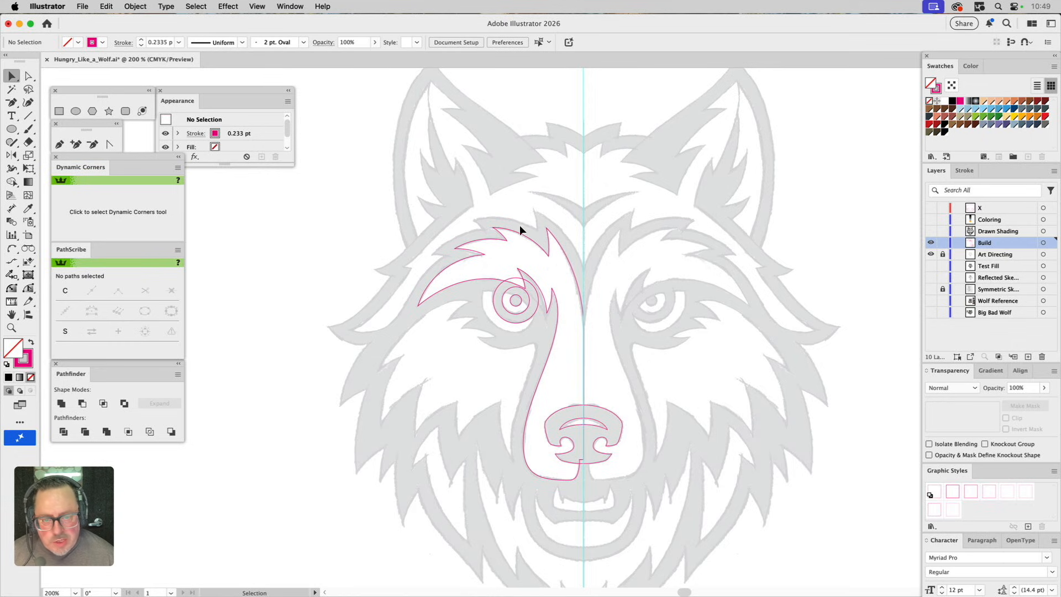
left_click(510, 239)
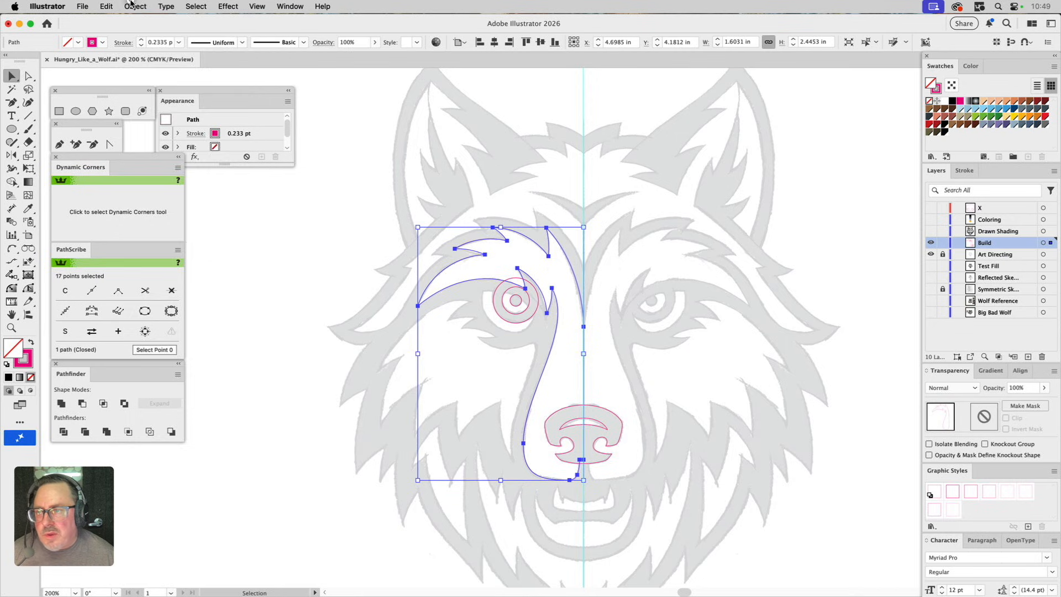
left_click(132, 5)
mouse_move(148, 363)
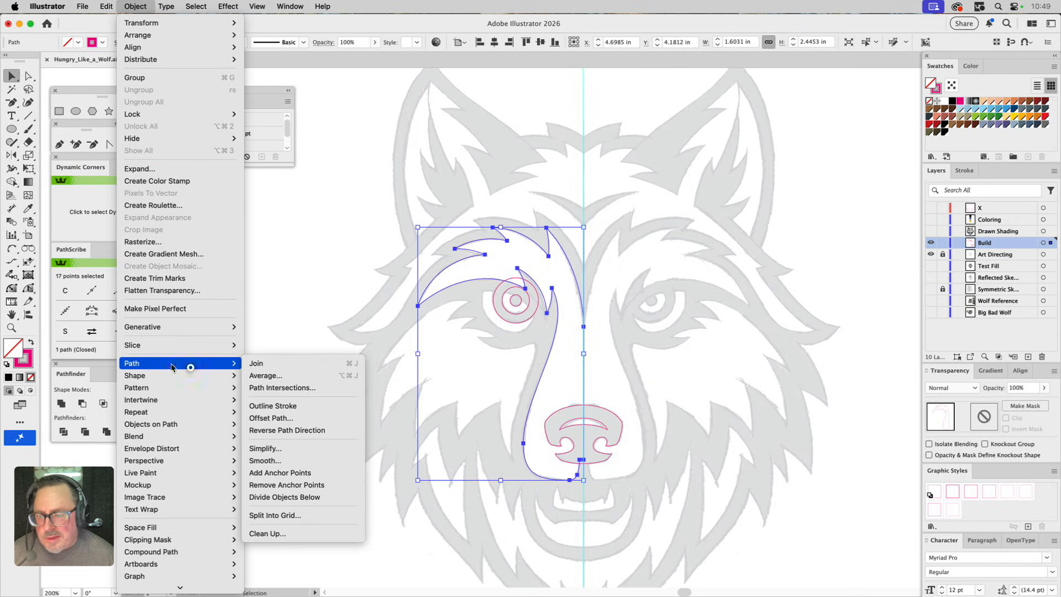
left_click(284, 421)
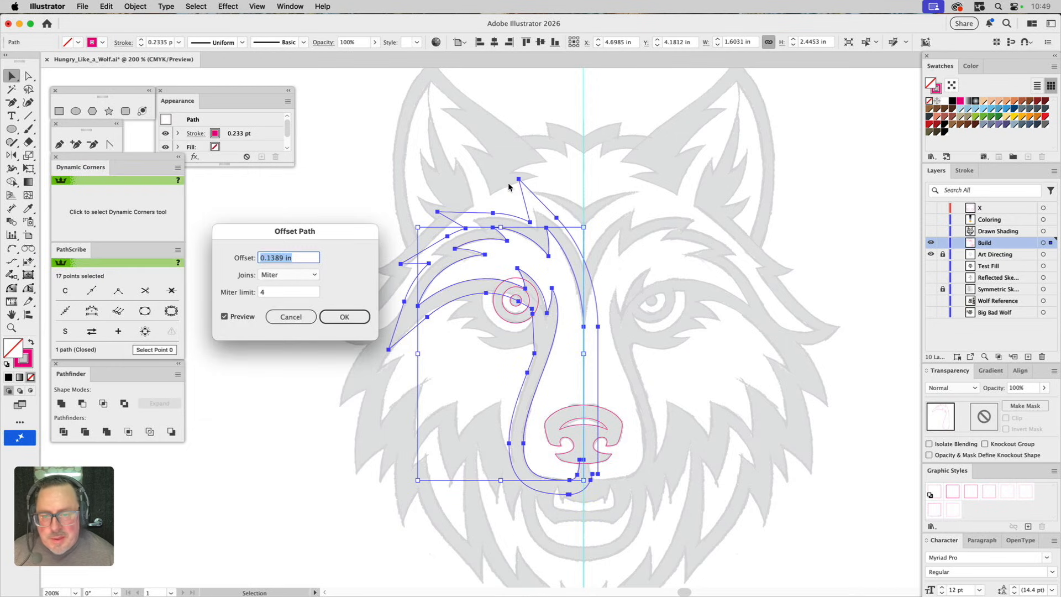
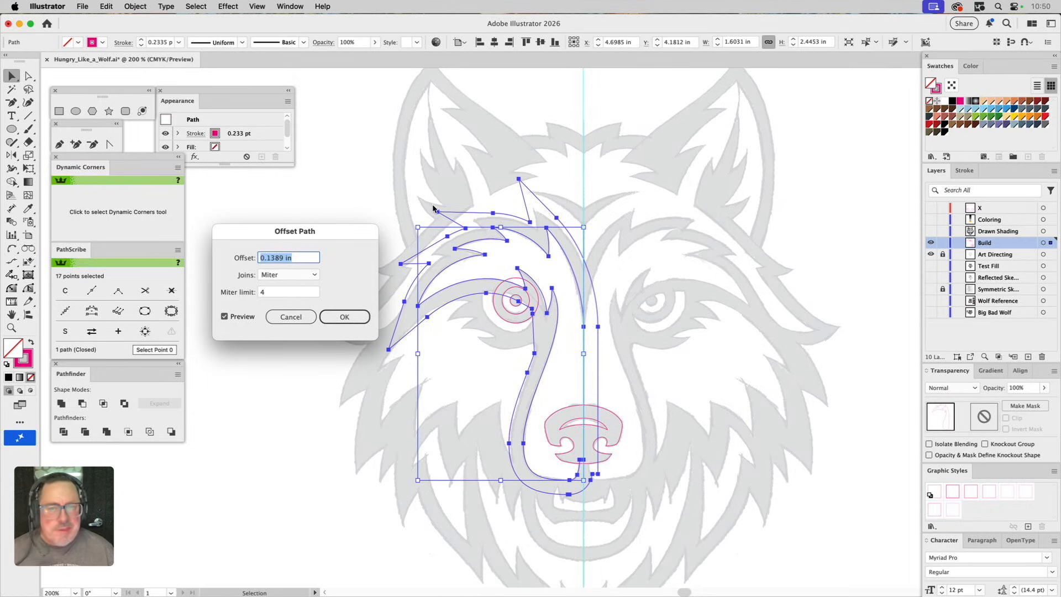
left_click(292, 317)
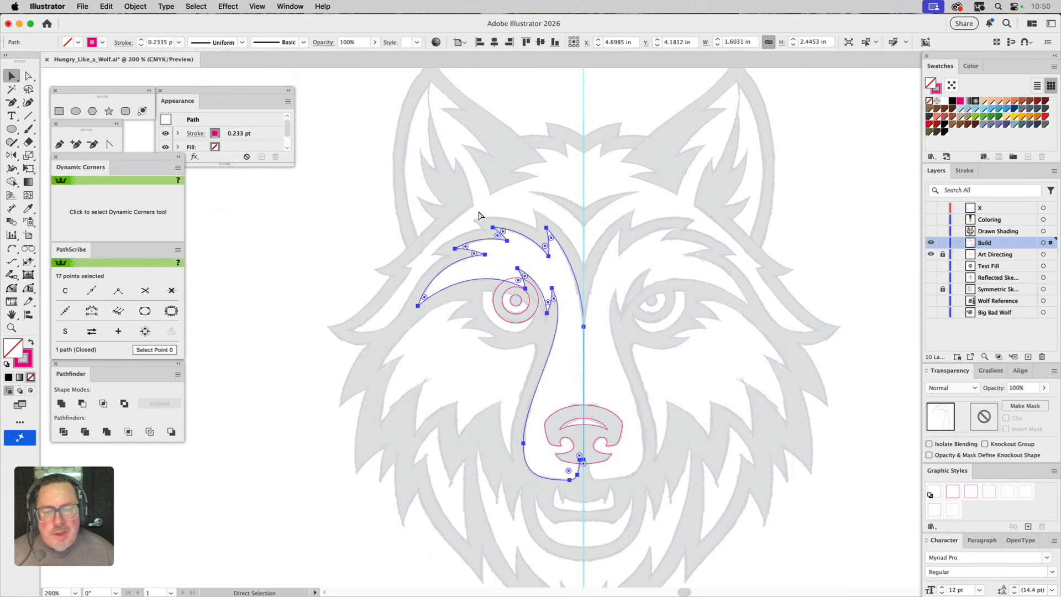
left_click(526, 223, "super")
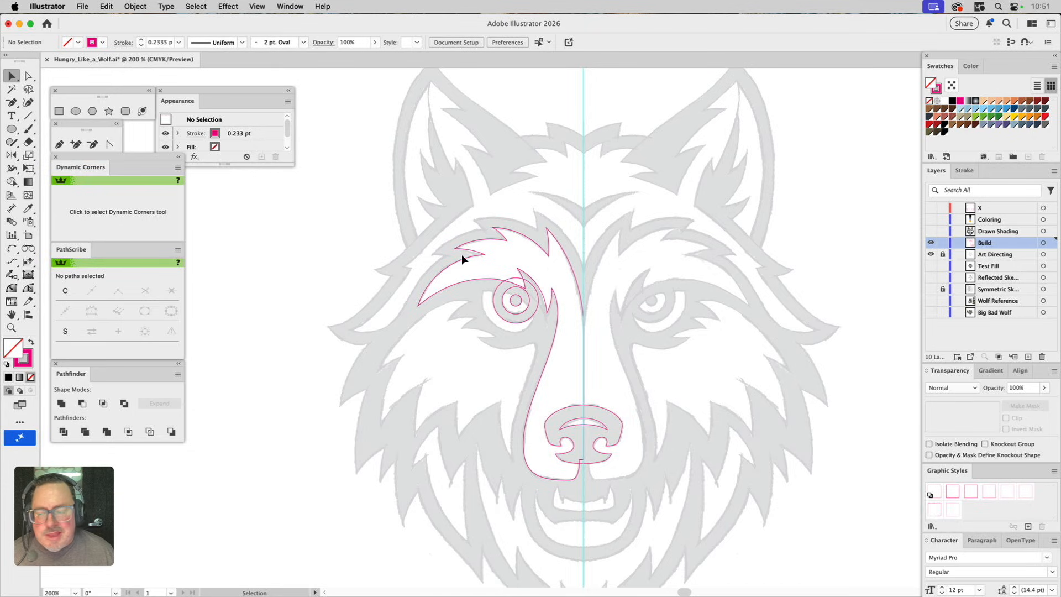
Step: Make an enlarged concentric copy of the outer eye circle, 0.647 in across, reaching the sketched outer edge of the eye
left_click(11, 328)
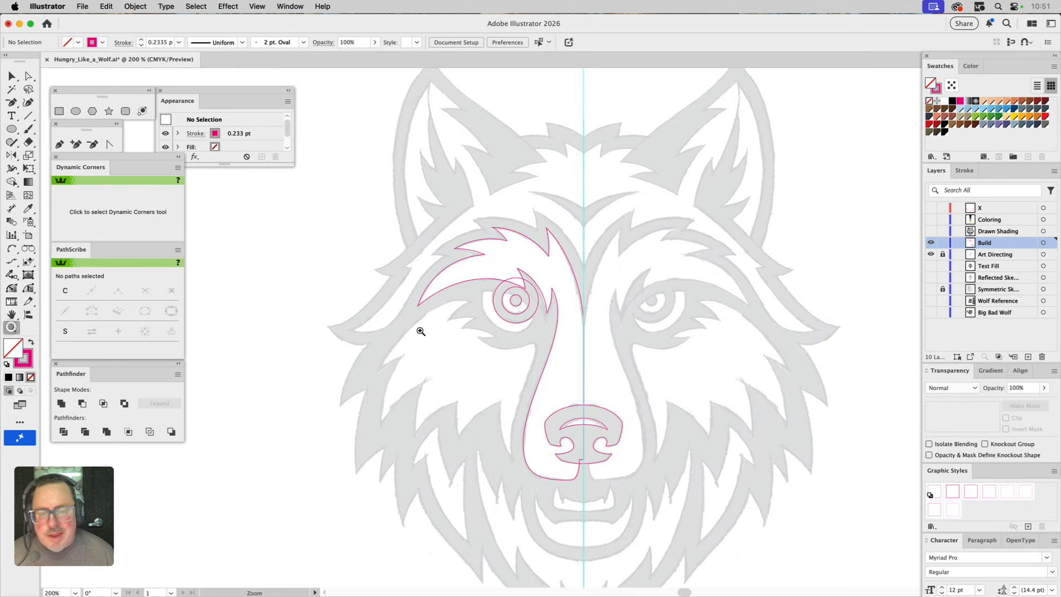
left_click_drag(440, 249, 609, 379)
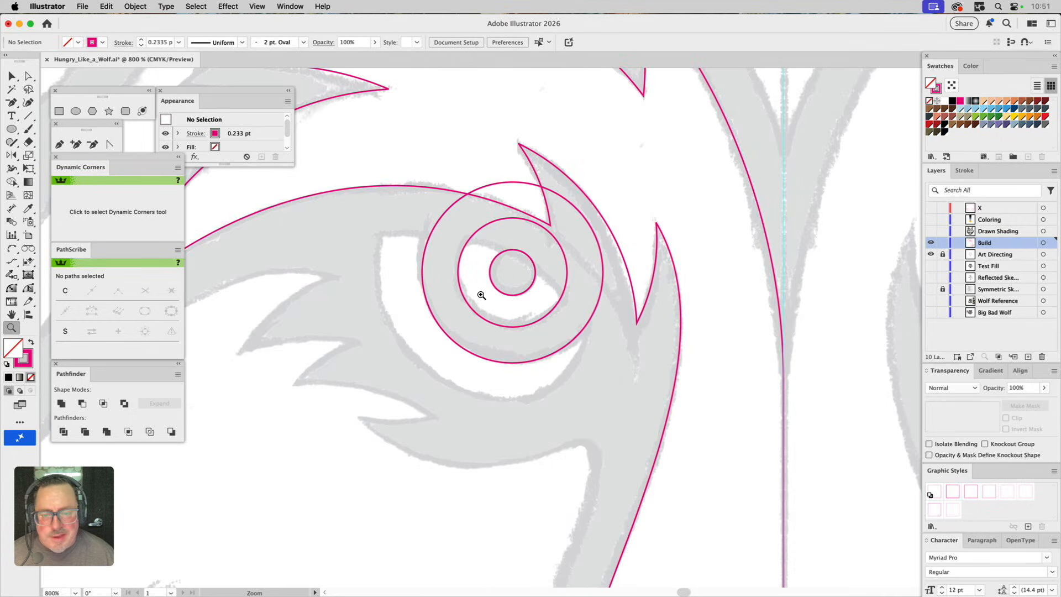
key("v")
left_click_drag(439, 262, 386, 287)
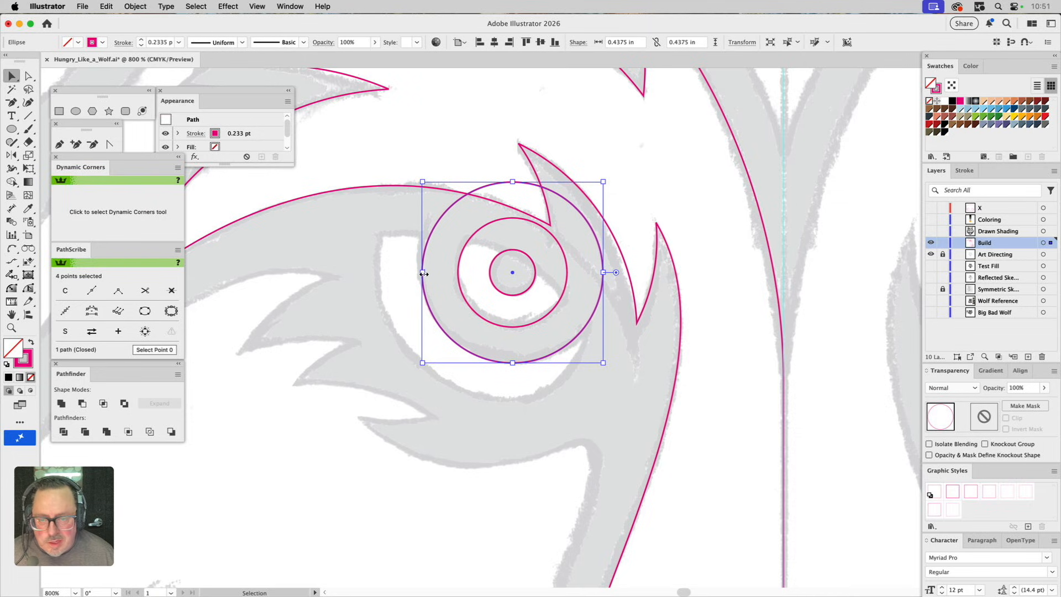
left_click_drag(423, 273, 380, 265)
key("i")
left_click(471, 238)
Step: Move the largest eye circle's nose-side anchor to the sketched inner eye corner and tilt its handles along the lower lid
key("a")
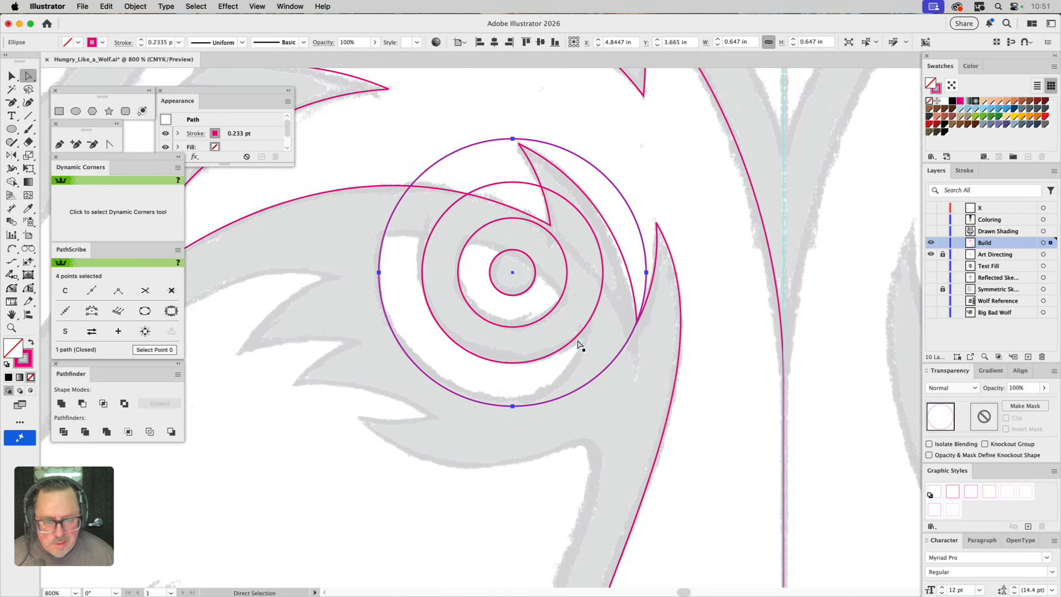
left_click(647, 273)
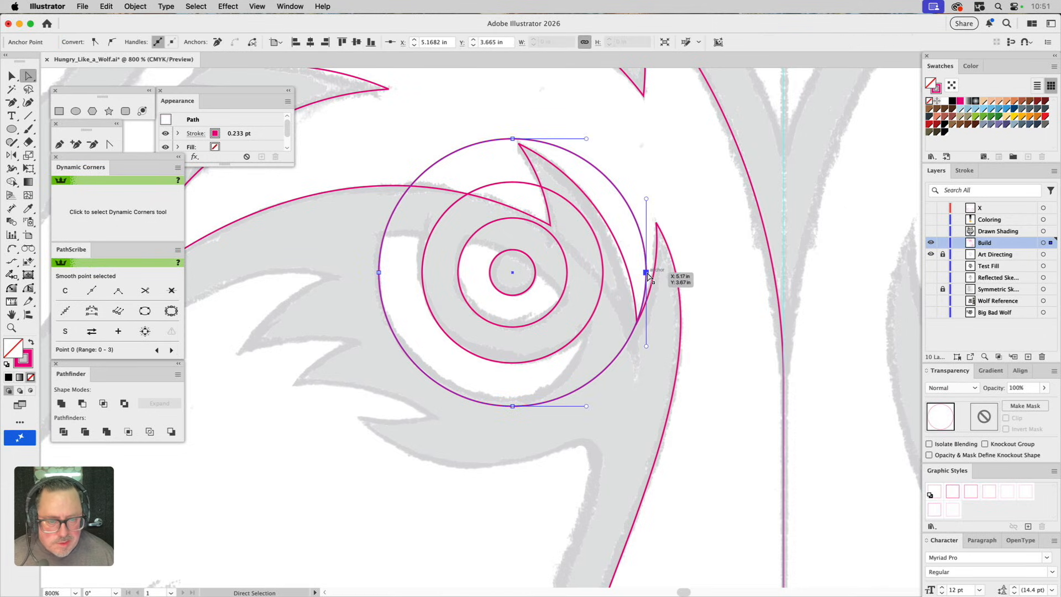
left_click_drag(647, 273, 586, 320)
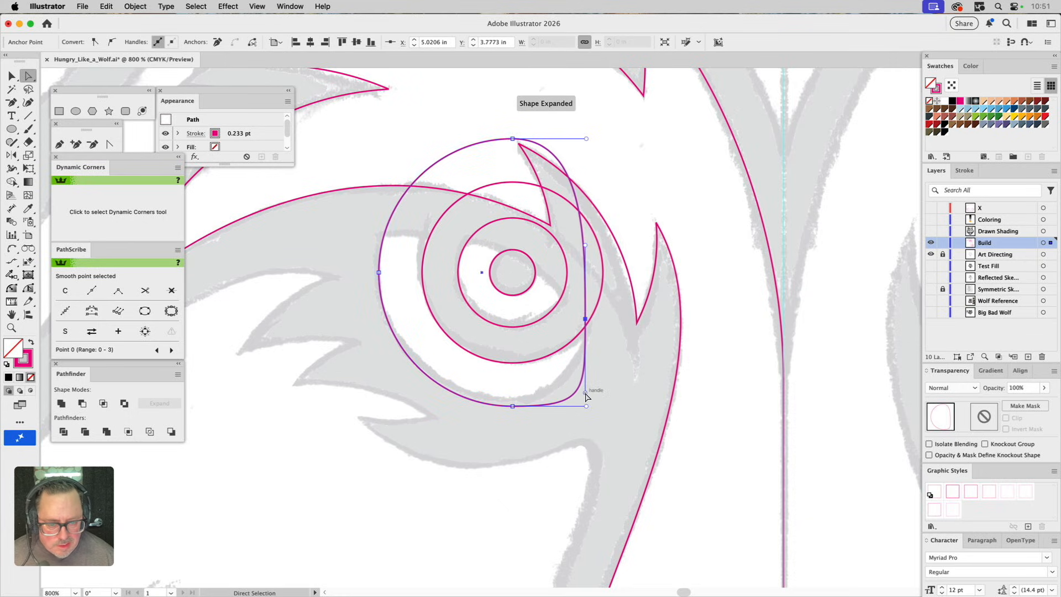
left_click_drag(586, 392, 593, 341)
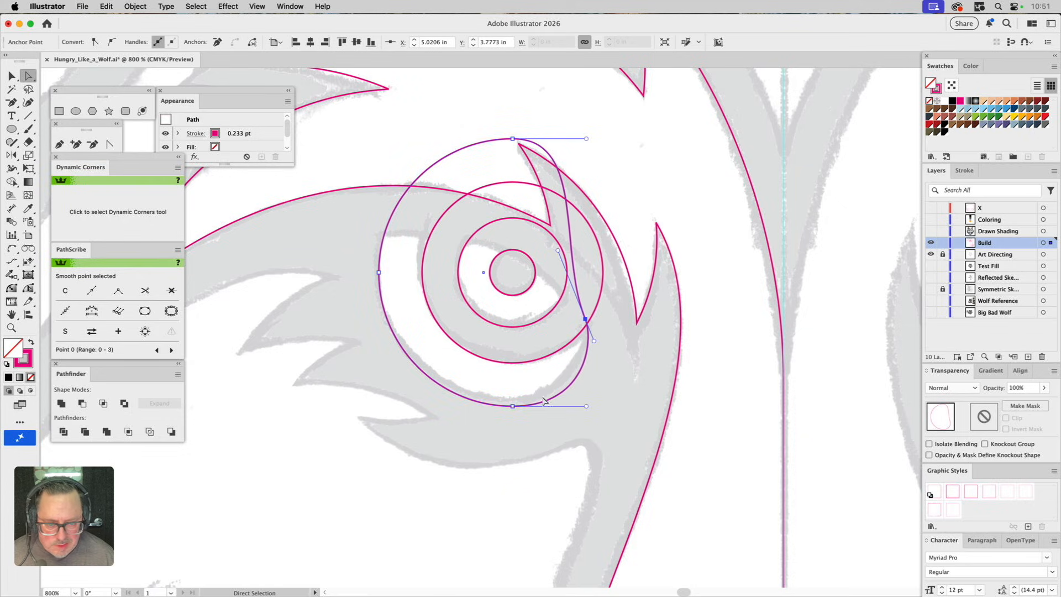
Step: Shorten the lower anchor's nose-side handle, raise that anchor onto the sketched lower lid, and adjust the inner-corner anchor to match
left_click(514, 406)
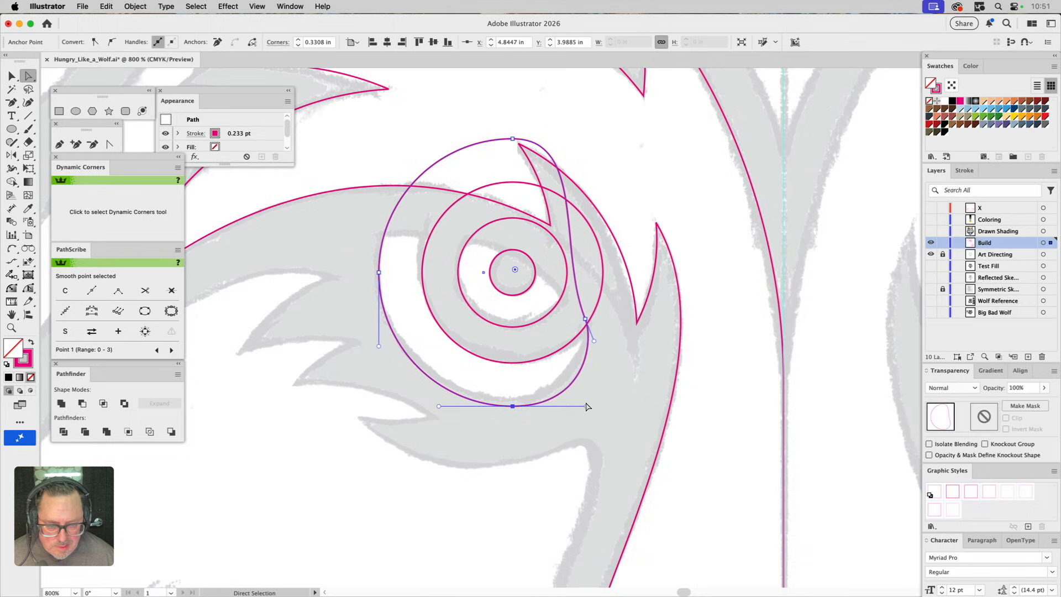
left_click_drag(586, 407, 569, 406)
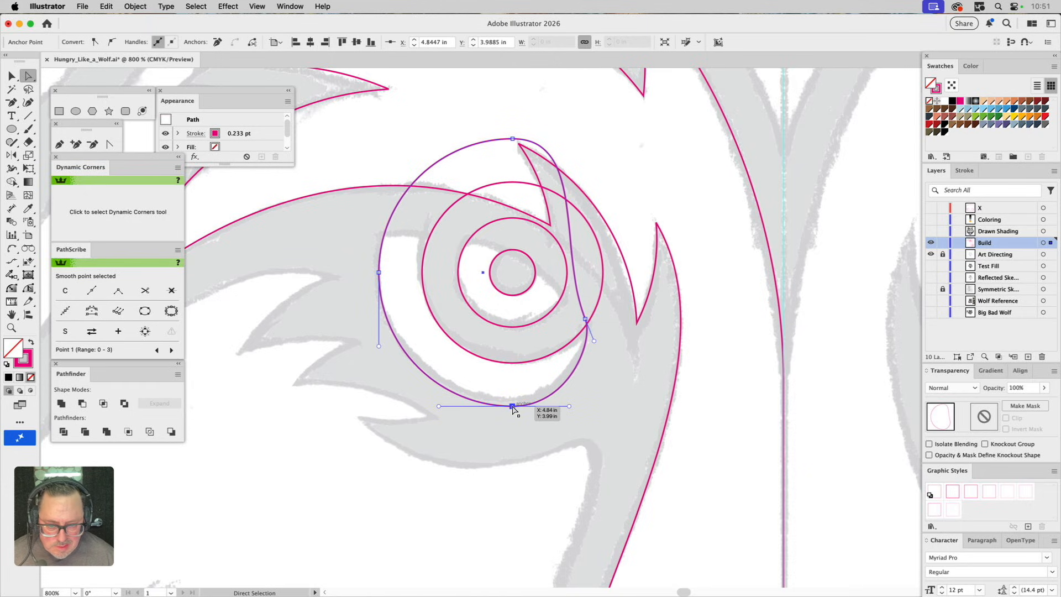
left_click_drag(513, 407, 509, 400)
left_click_drag(508, 400, 508, 402)
left_click_drag(585, 318, 596, 345)
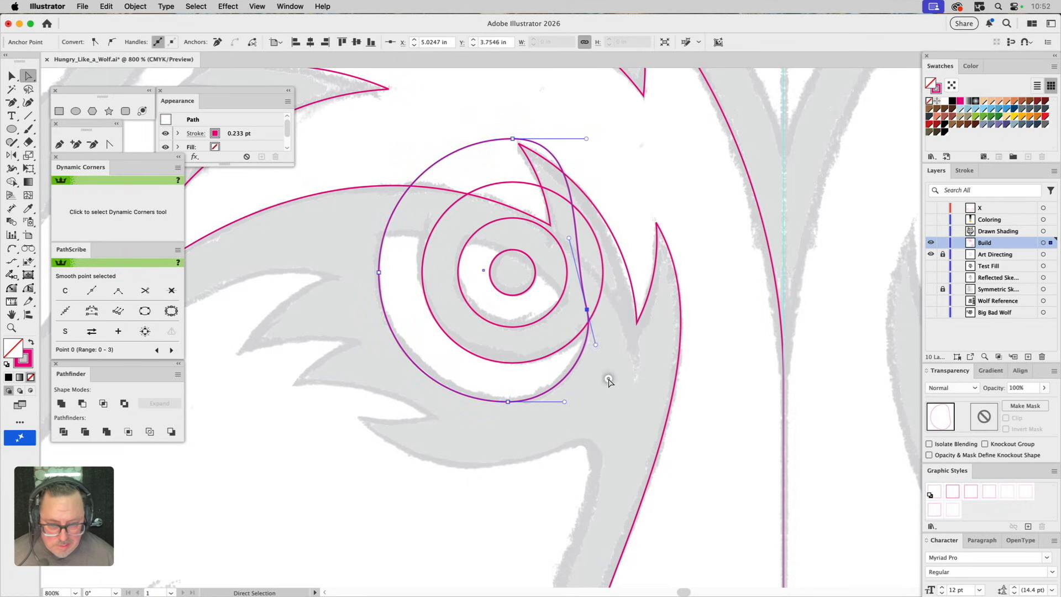
left_click(609, 380)
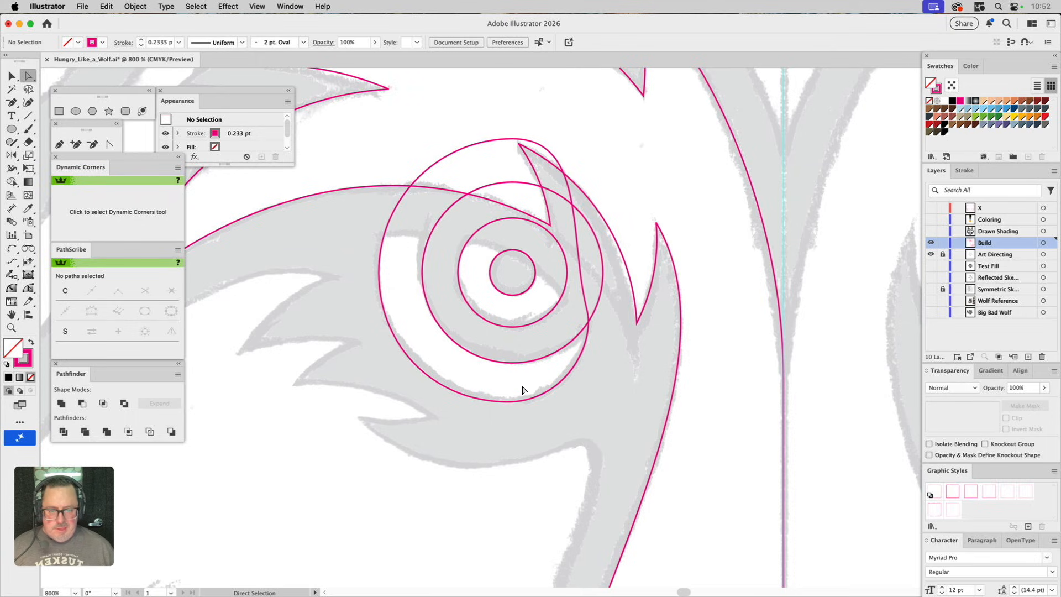
Step: Refine the outer and lower handles of the eye outline and raise its inner-corner anchor for a smoother fit to the sketch
left_click(508, 402)
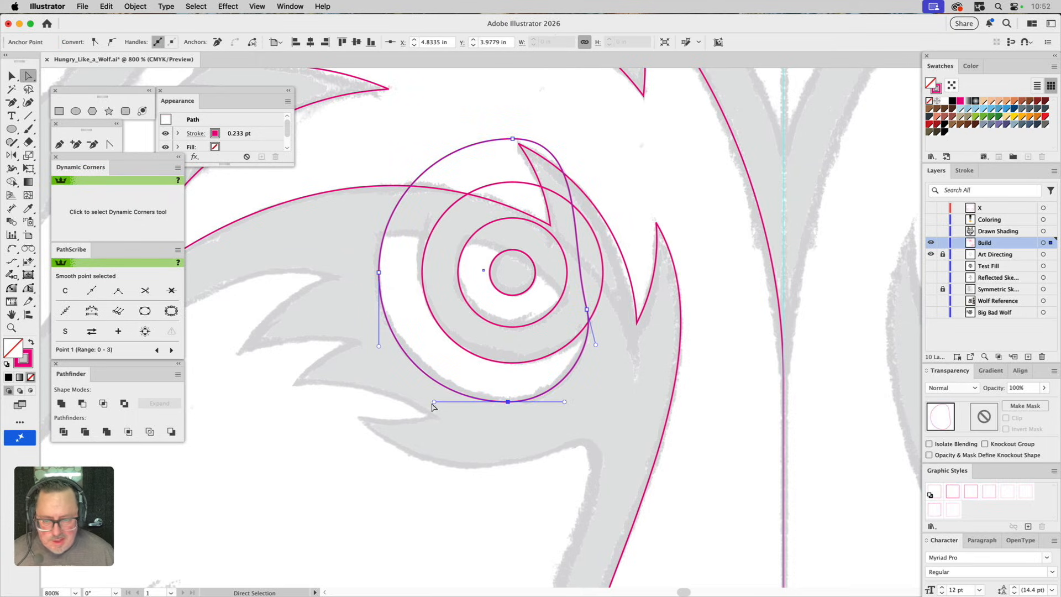
mouse_move(434, 403)
left_mouse_down()
mouse_move(462, 402)
mouse_move(439, 402)
left_mouse_up()
left_click_drag(378, 347, 378, 350)
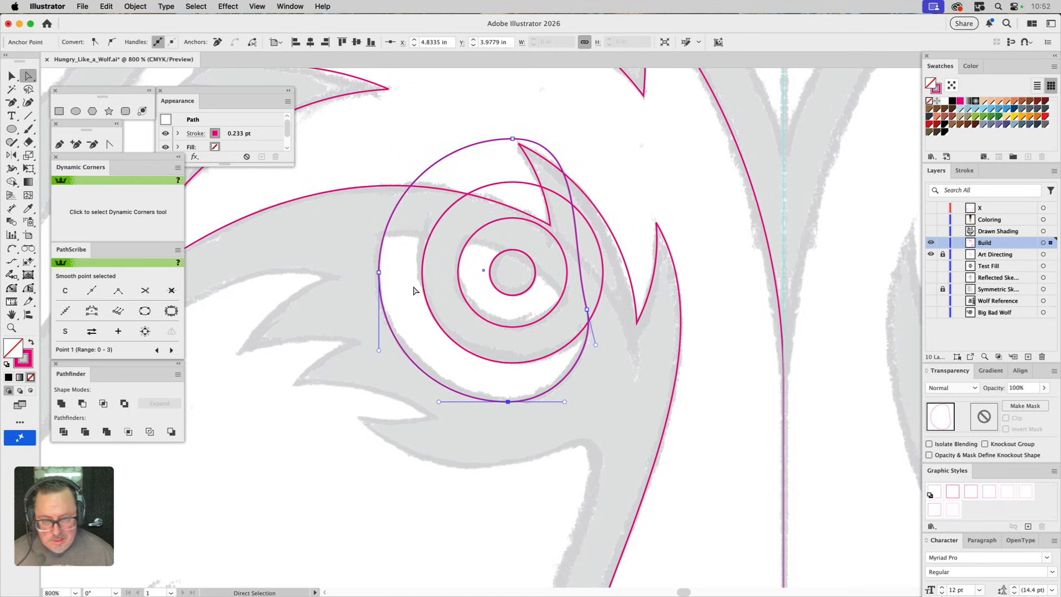
left_click(416, 291)
left_click_drag(525, 382, 488, 410)
left_click_drag(589, 312, 588, 297)
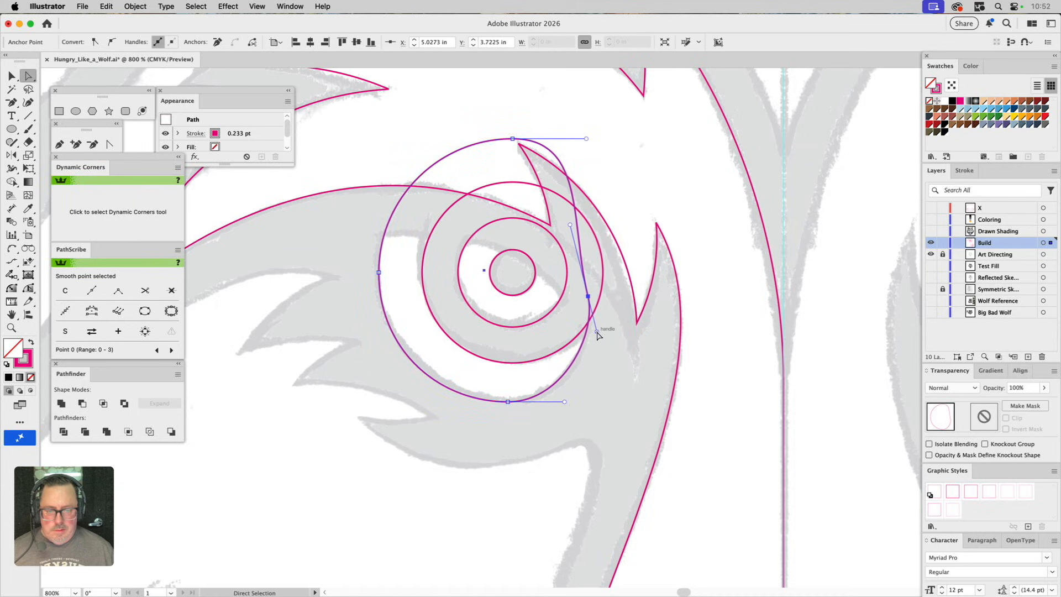
left_click_drag(598, 337, 602, 347)
left_click(602, 387)
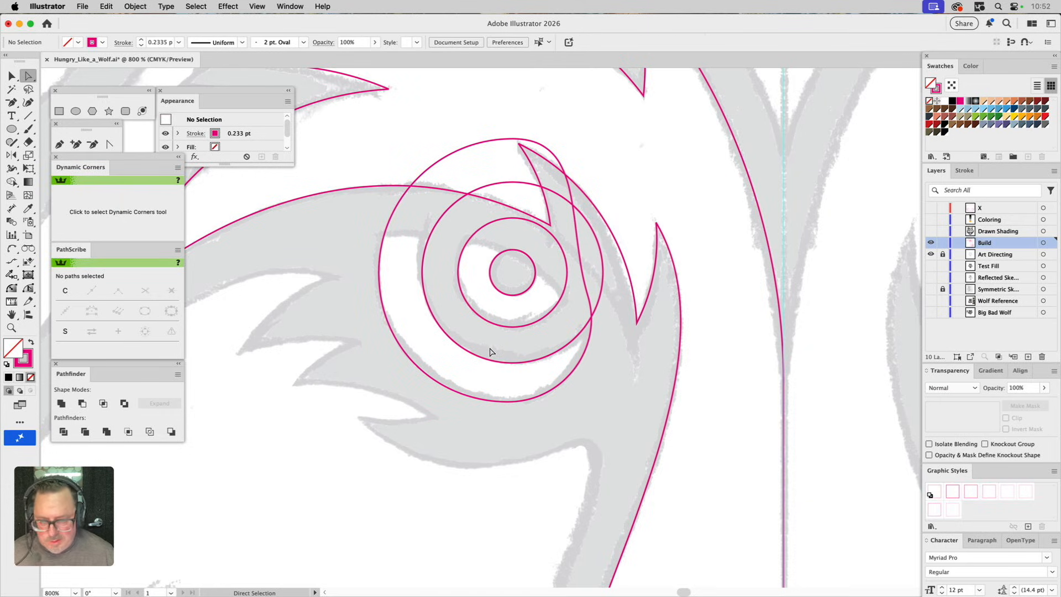
Step: Subtract the 0.4375 in circle from the reshaped outer eye outline with Minus Front to form a crescent
key("v")
left_click(482, 363)
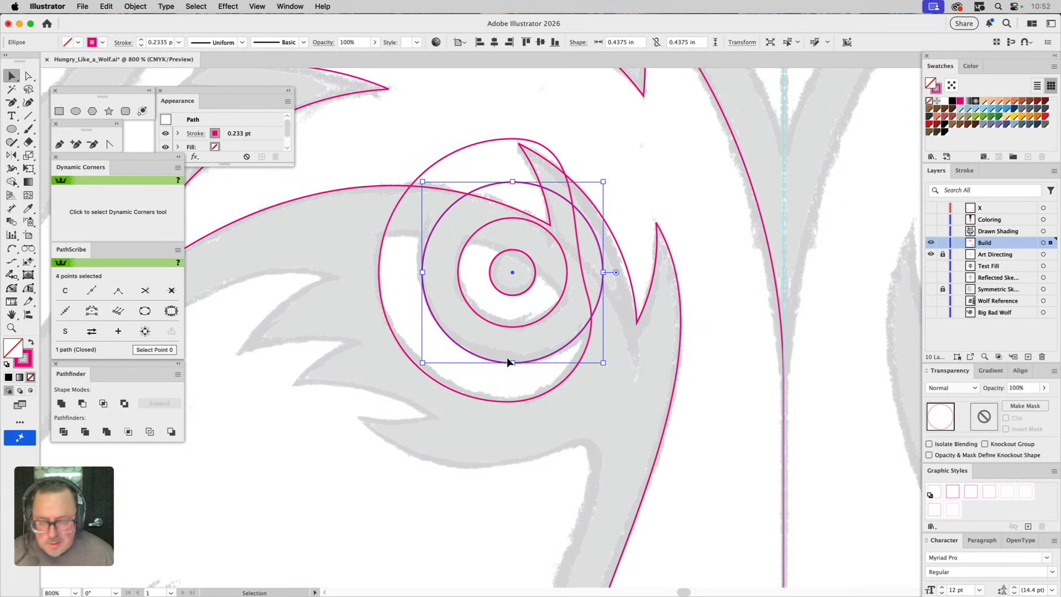
left_click(539, 390, "shift")
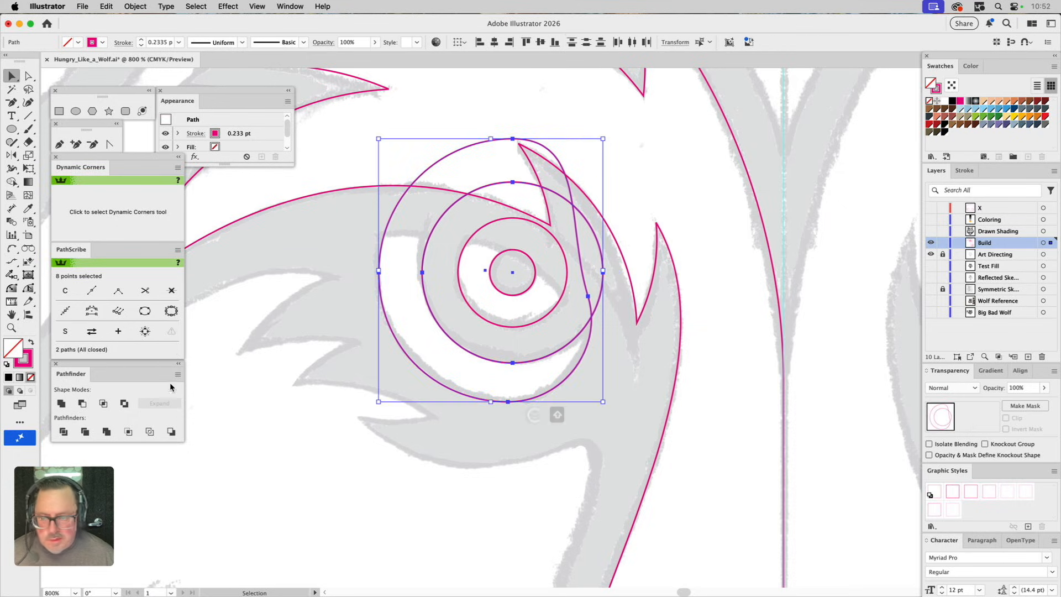
left_click(83, 404)
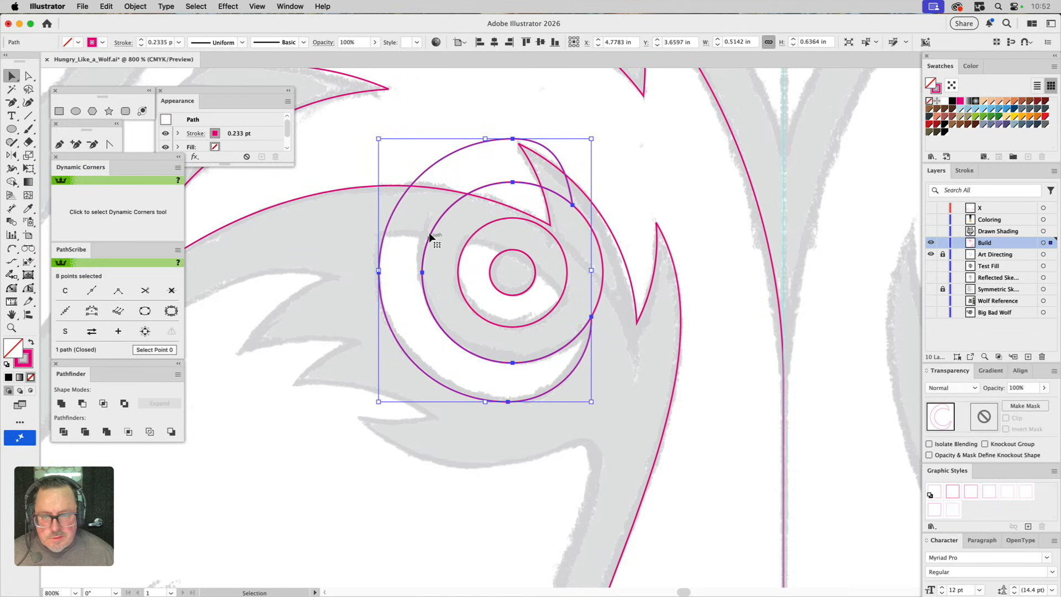
Step: Trim the crescent's upper part with Minus Front, using a rectangle about 0.65 by 0.25 in drawn over it
left_click(59, 112)
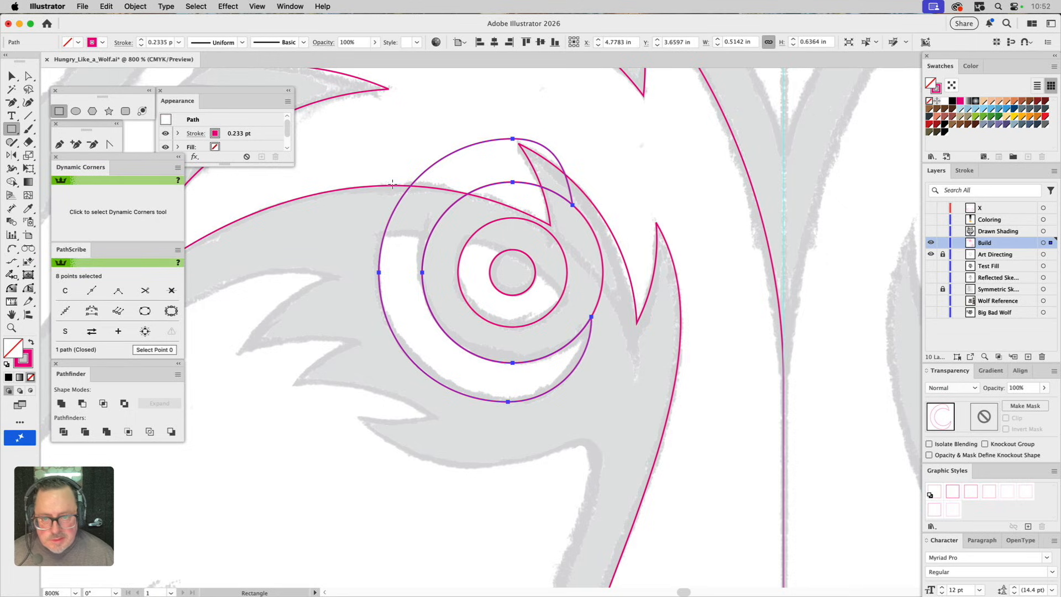
left_click_drag(360, 114, 629, 215)
key("v")
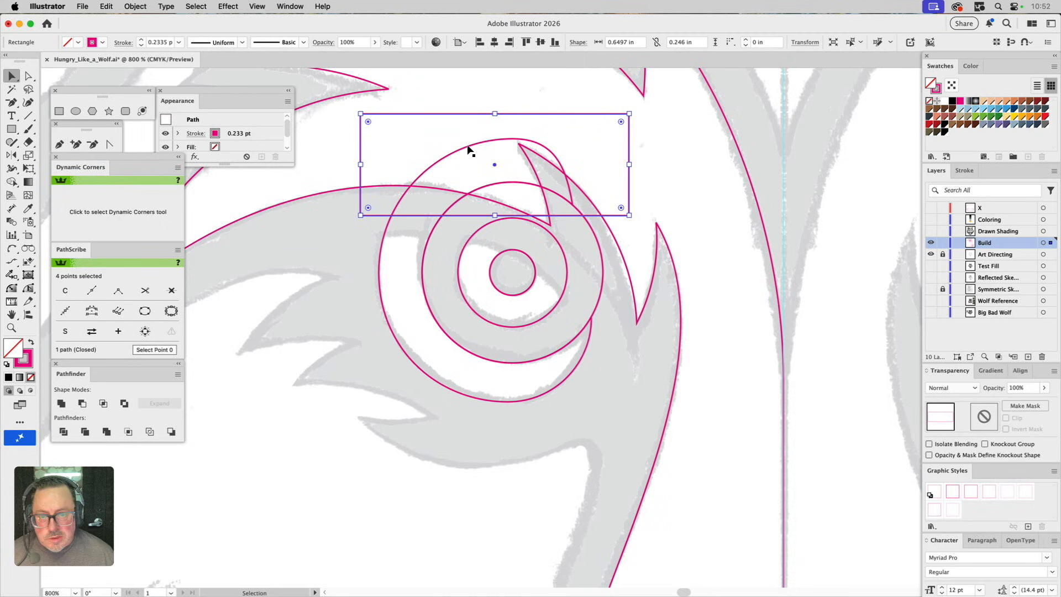
left_click(467, 149, "shift")
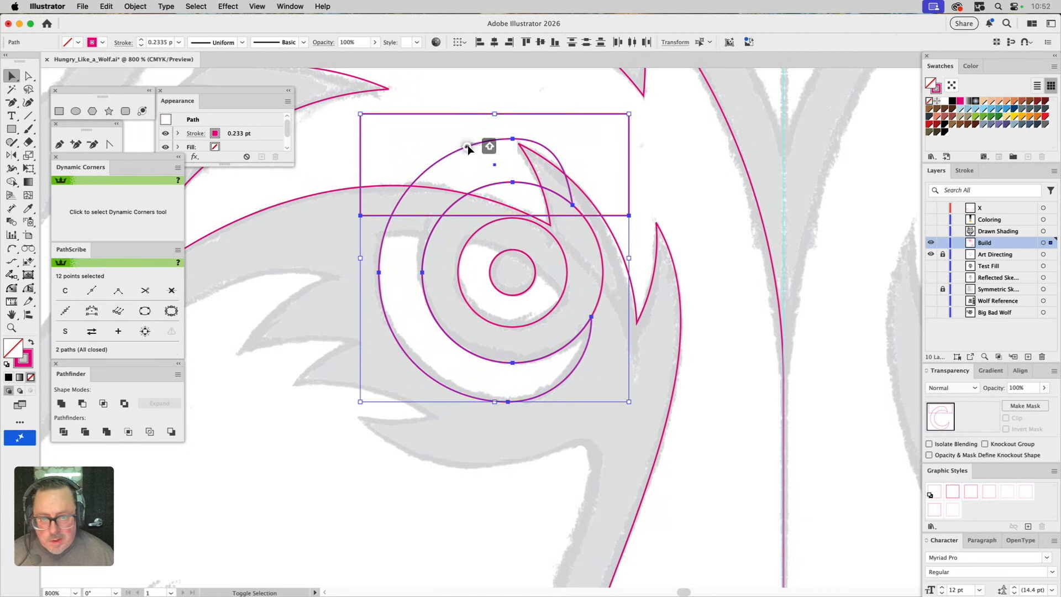
left_click(82, 402)
left_click(239, 313)
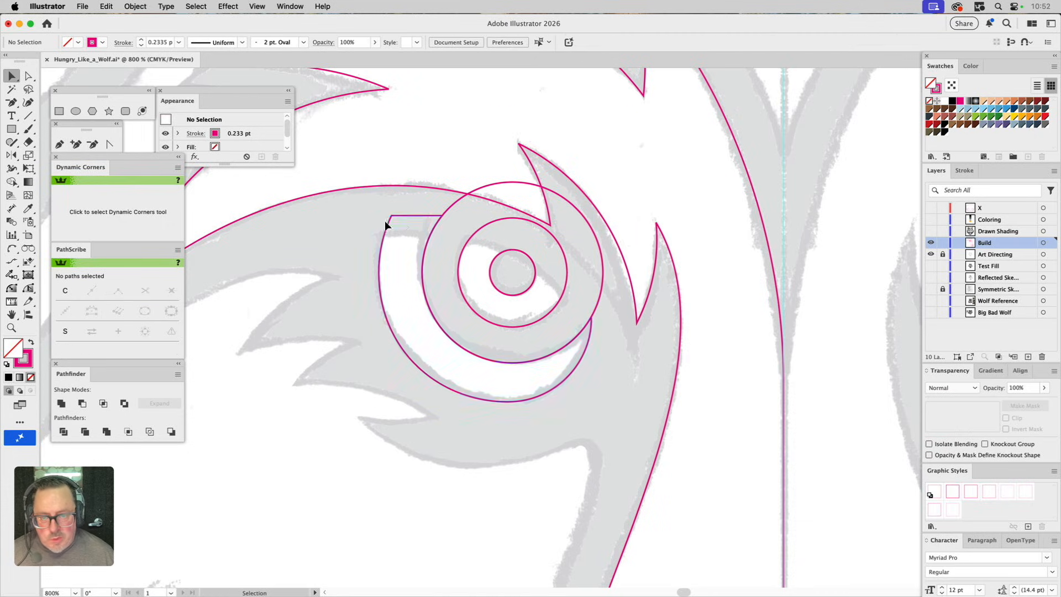
Step: Draw a straight three-point pen path from the ear's inner base up to its tip and down to its outer base
key("space")
left_click_drag(341, 275, 536, 266)
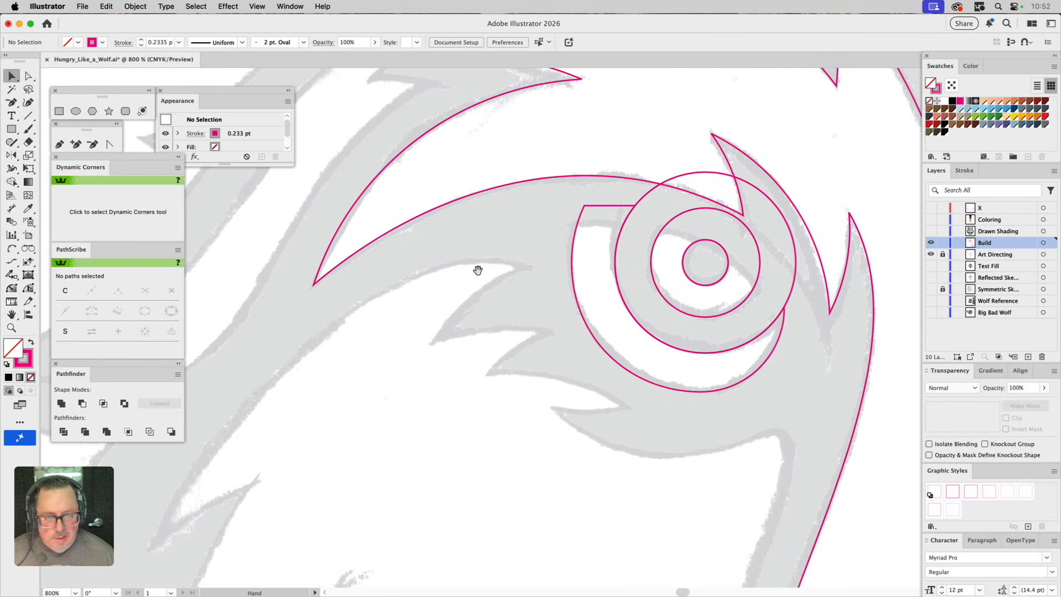
mouse_move(477, 233)
left_mouse_down()
mouse_move(495, 287)
mouse_move(374, 442)
left_mouse_up()
mouse_move(606, 270)
left_mouse_down()
mouse_move(474, 355)
mouse_move(437, 416)
left_mouse_up()
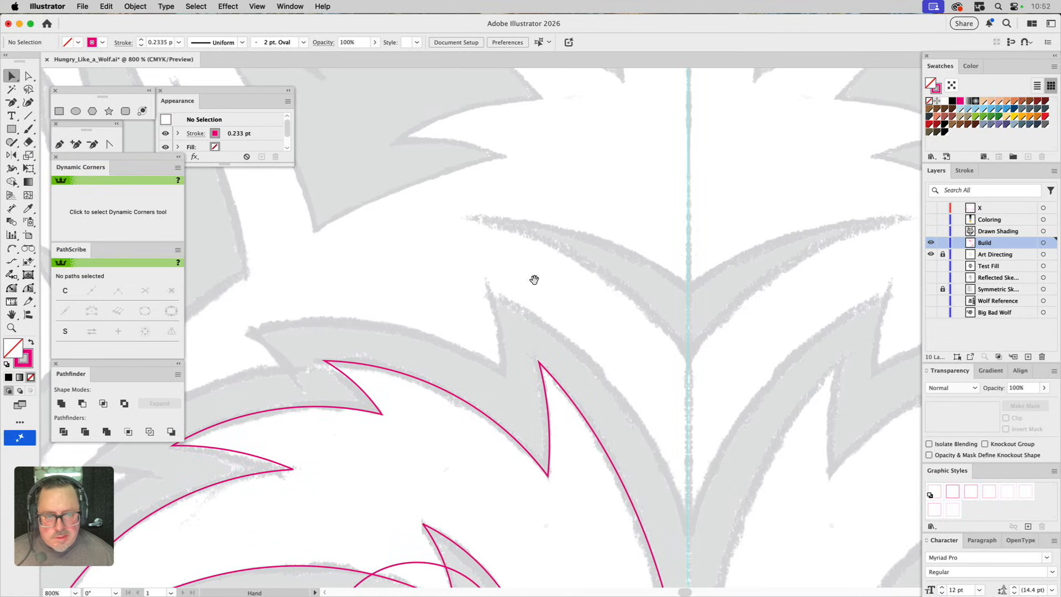
left_click(14, 329)
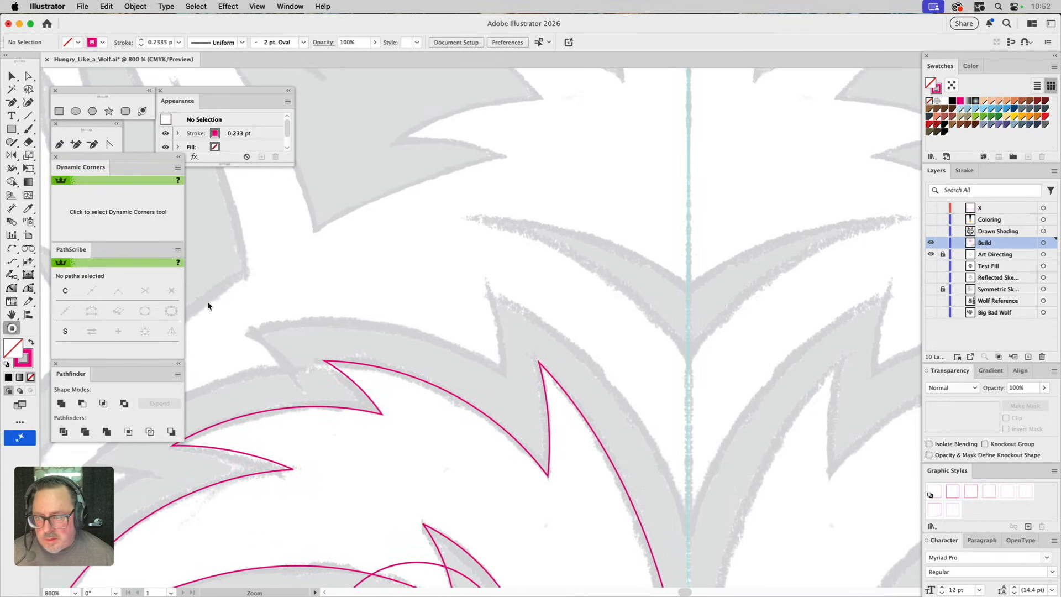
left_click(411, 224, "alt")
left_click(423, 226, "alt")
left_click_drag(574, 367, 545, 315)
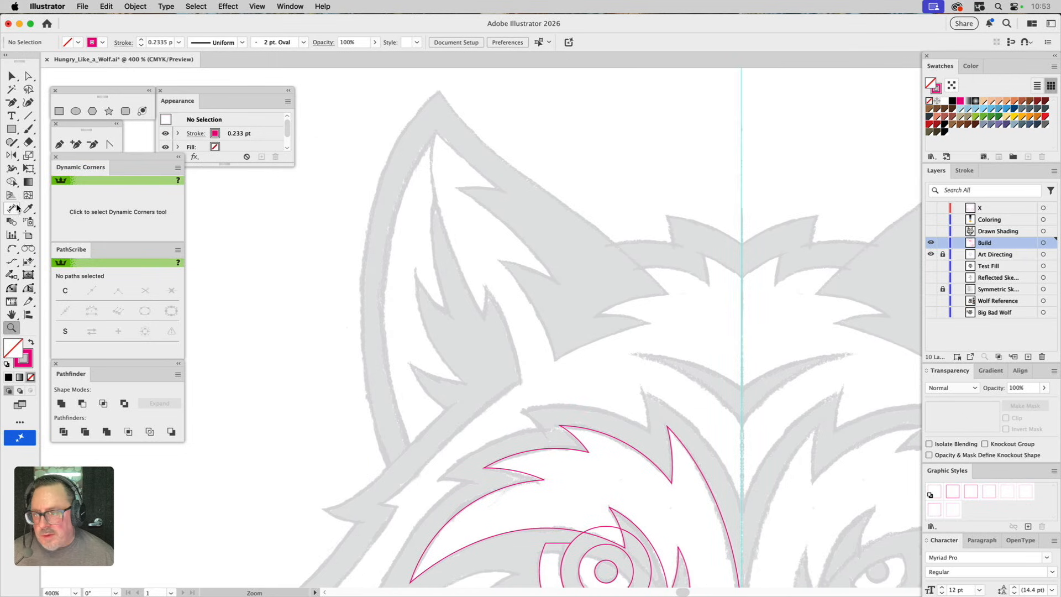
left_click_drag(598, 480, 554, 278)
left_click_drag(522, 170, 493, 393)
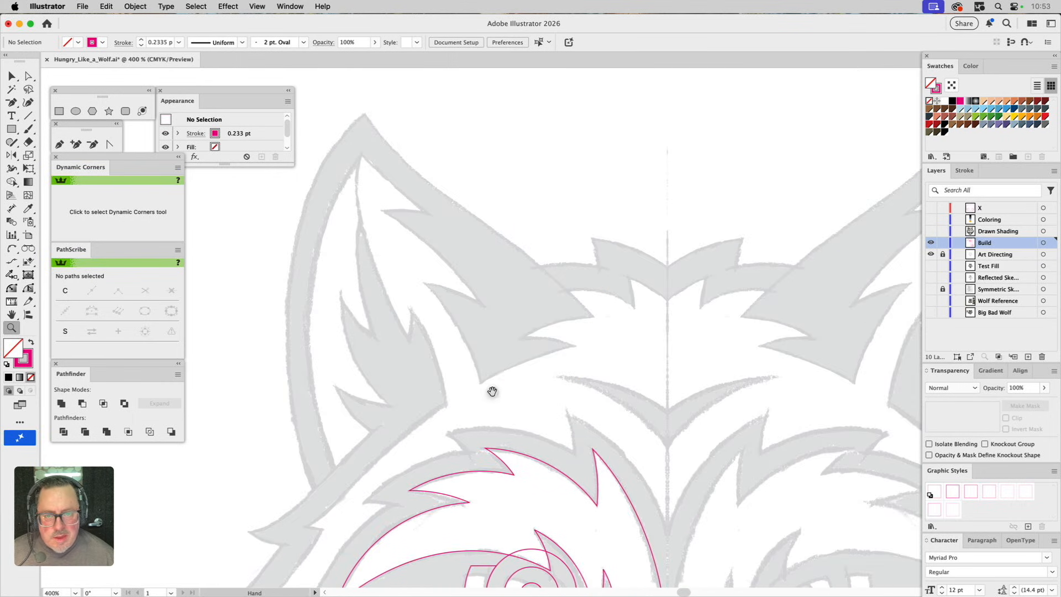
left_click_drag(436, 274, 476, 277)
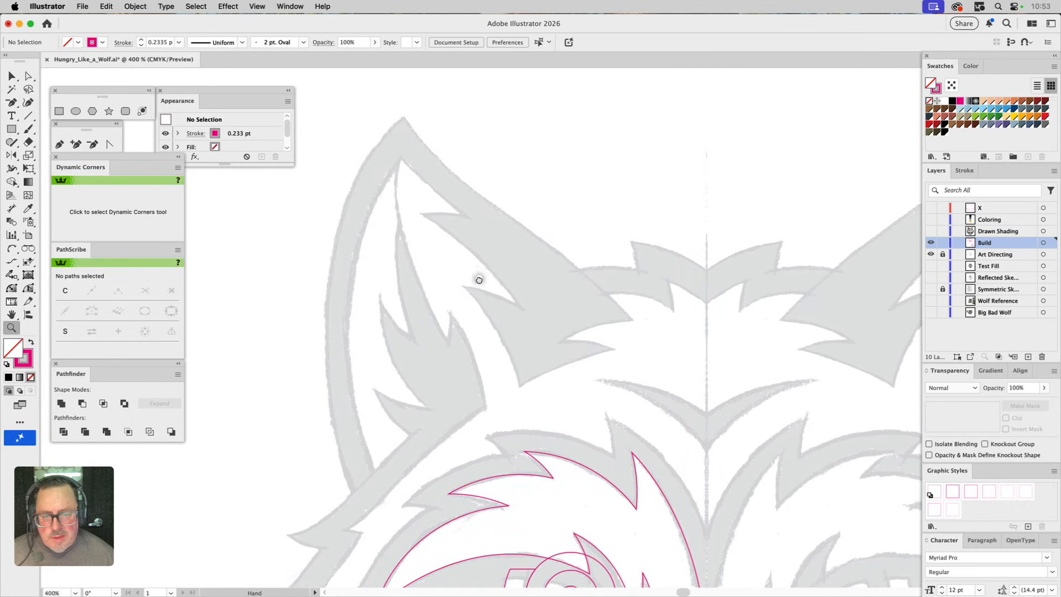
left_click(60, 143)
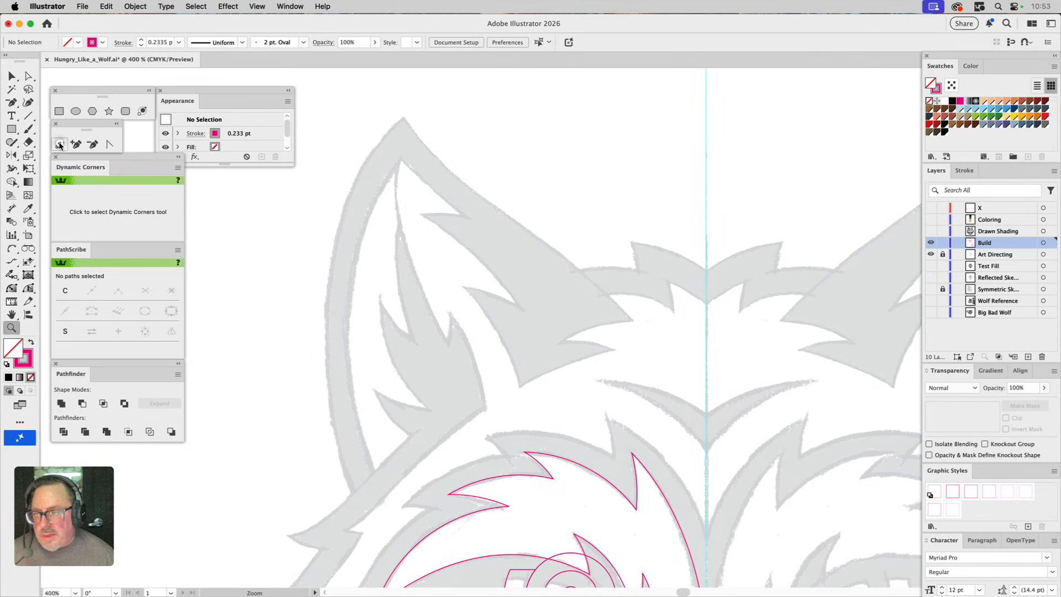
left_click(633, 321)
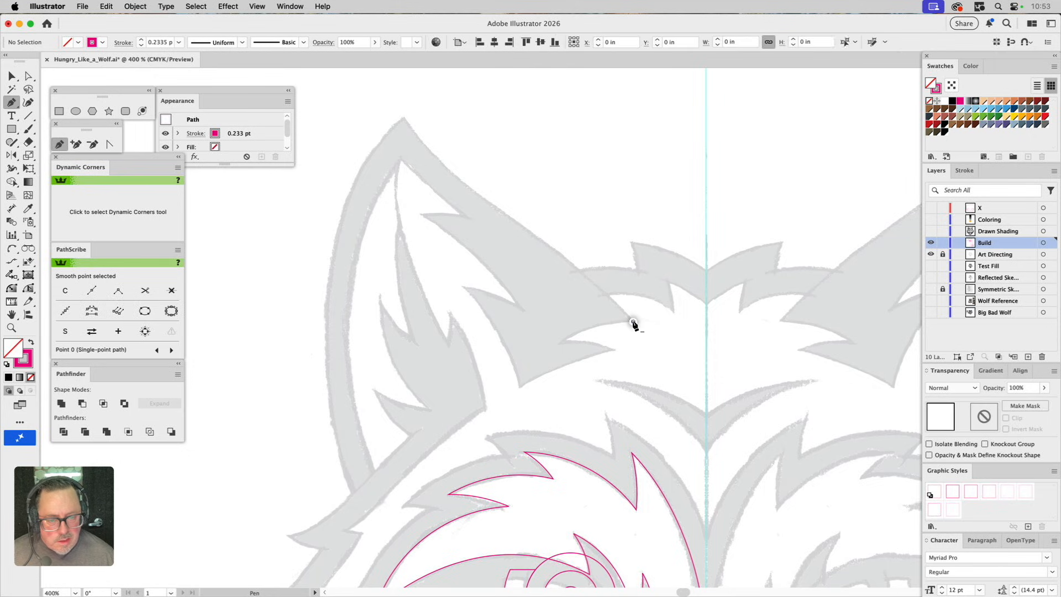
left_click(404, 117)
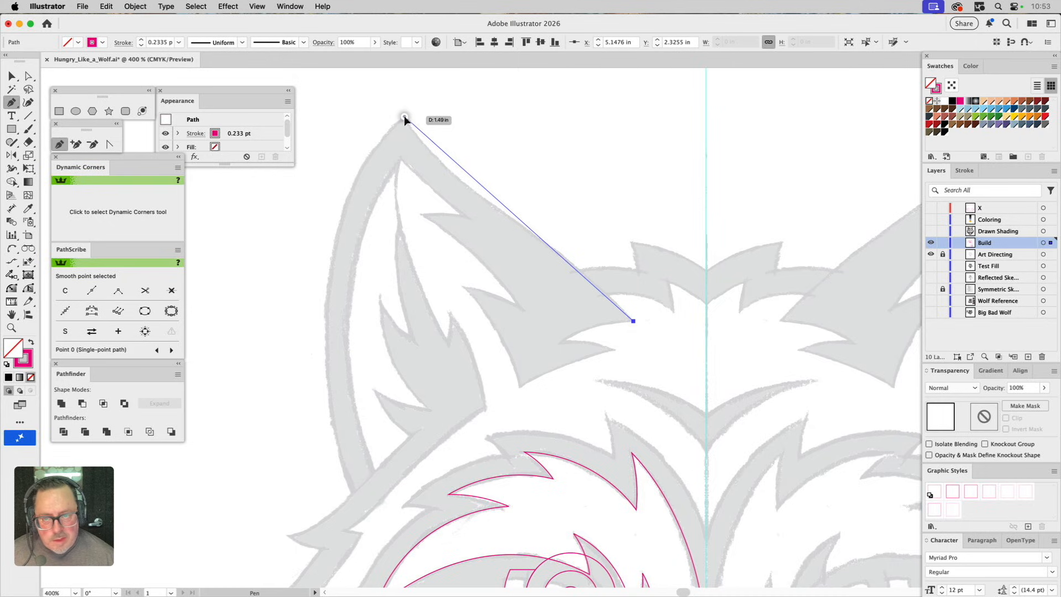
left_click(357, 504)
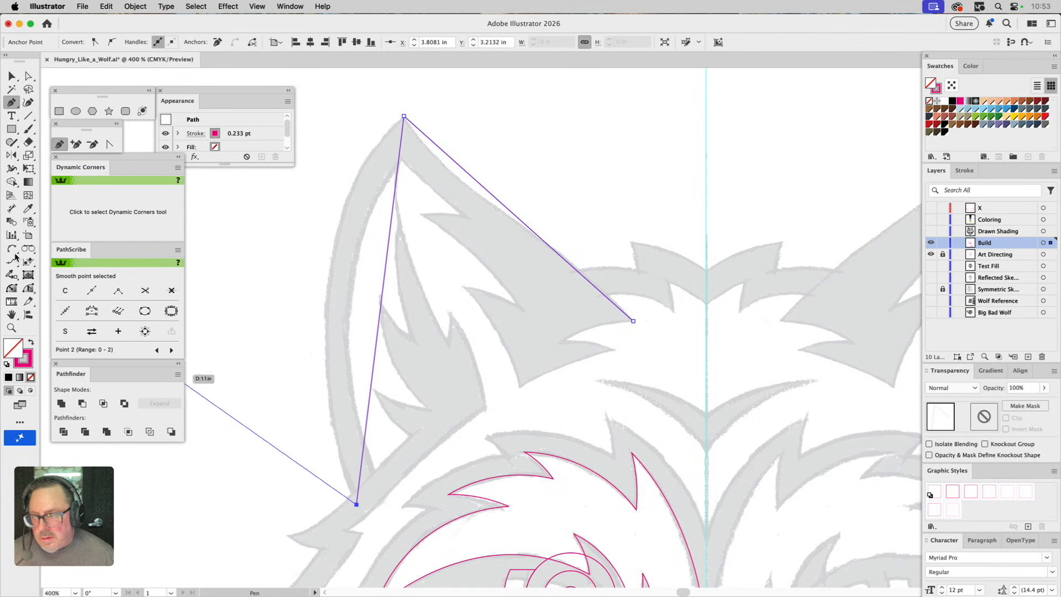
Step: Bend the ear's outer segment outward with the PathScribe tool and adjust both handles to follow the sketched edge
left_click(13, 289)
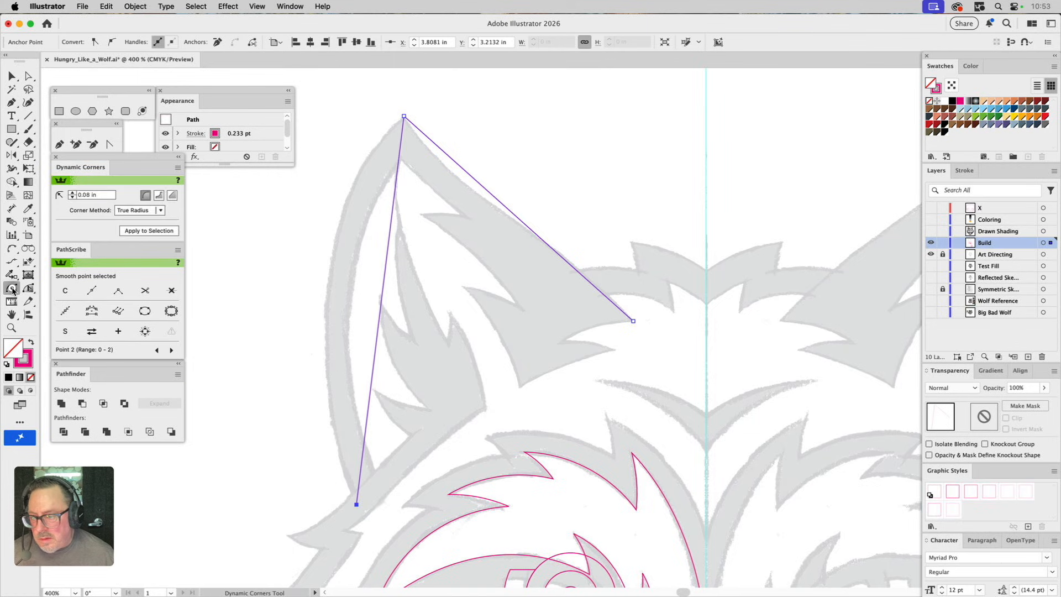
left_click(26, 288)
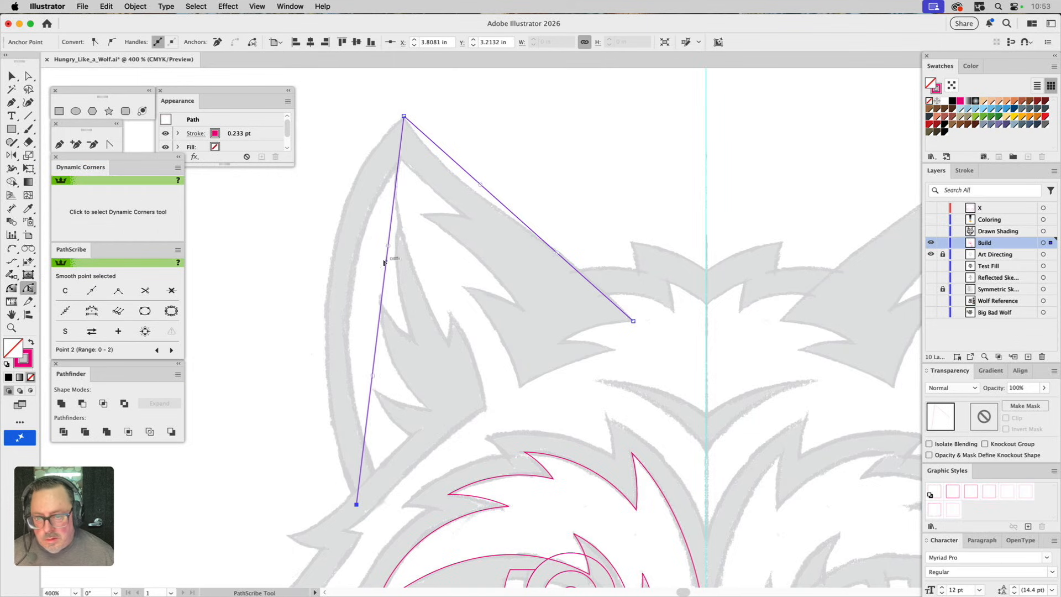
left_click_drag(388, 262, 331, 259)
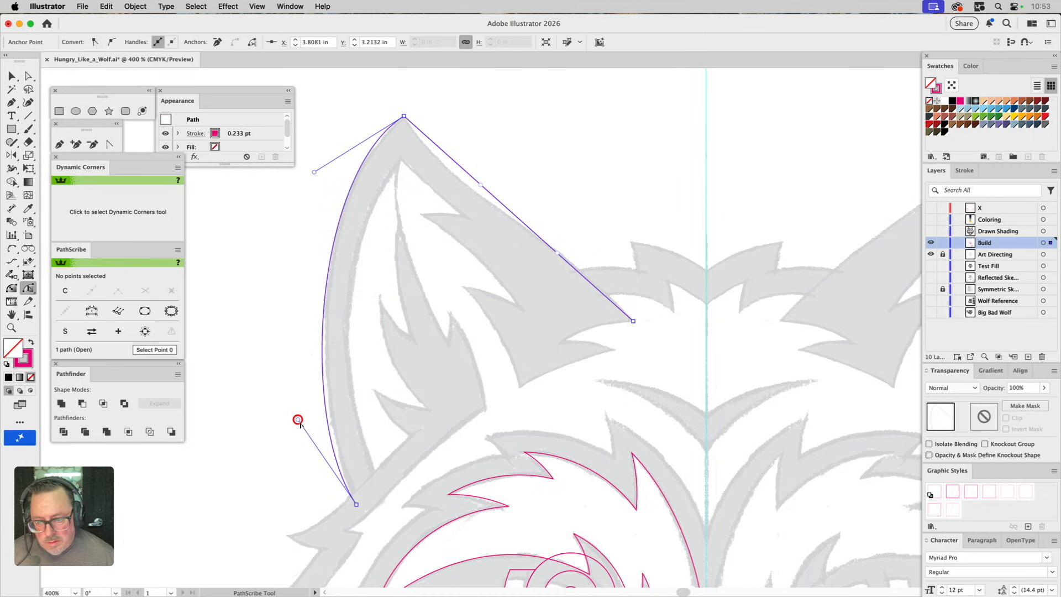
left_click_drag(299, 420, 304, 396)
left_click_drag(315, 173, 309, 203)
left_click_drag(304, 395, 300, 380)
Step: Shape the ear's inner segment into a gentle S-curve along the sketch by repositioning its two handles
left_click_drag(480, 186, 435, 181)
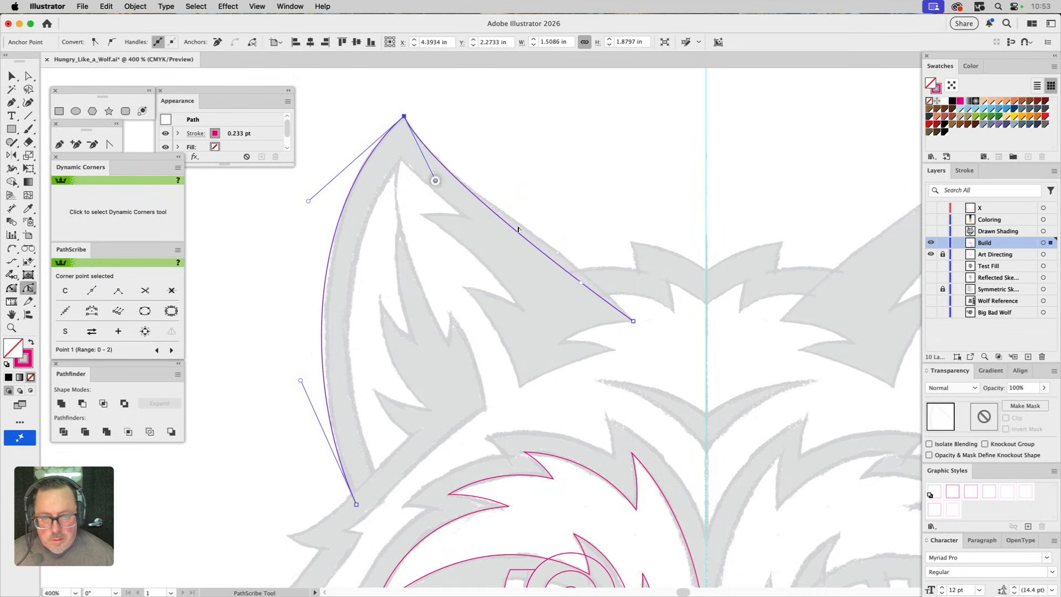
left_click_drag(583, 286, 572, 246)
left_click_drag(436, 181, 439, 186)
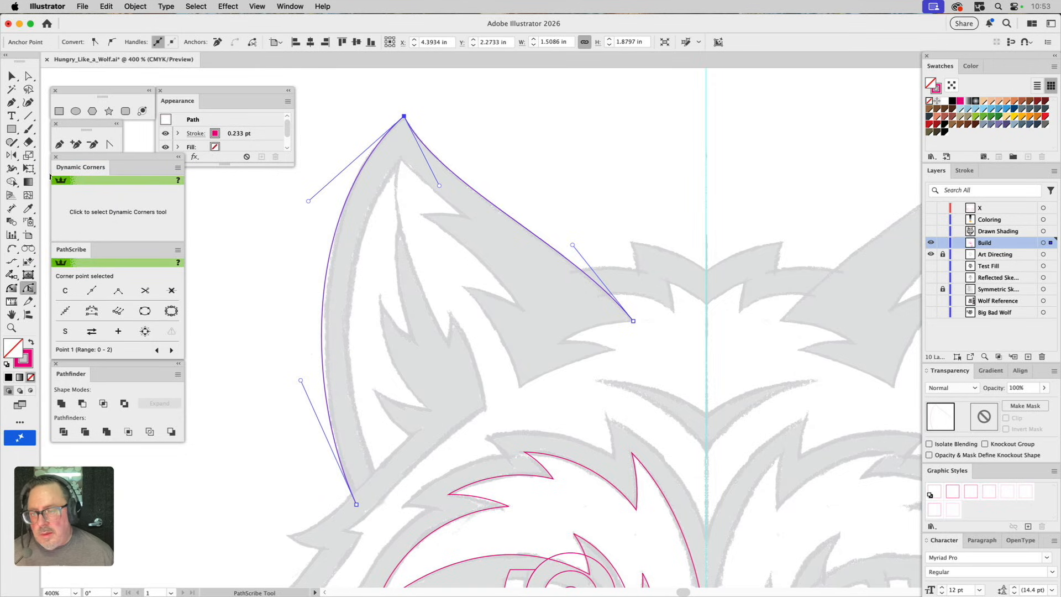
left_click_drag(420, 436, 431, 306)
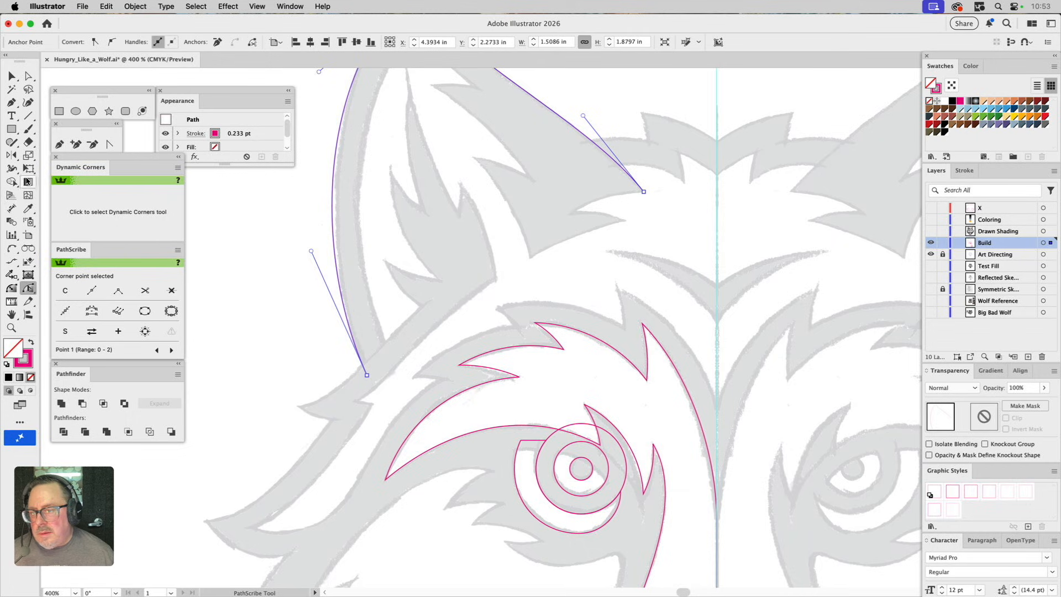
Step: Draw a separate straight three-point pen path from the ear band's inner base up to the inner tip and down to the first fur notch
left_click(59, 143)
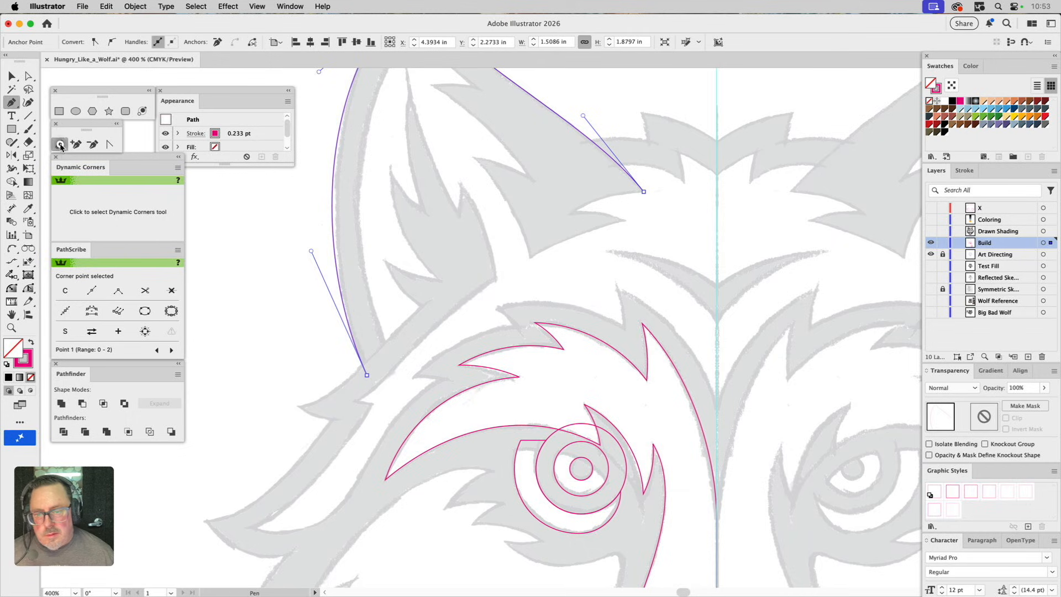
left_click(390, 335, "super")
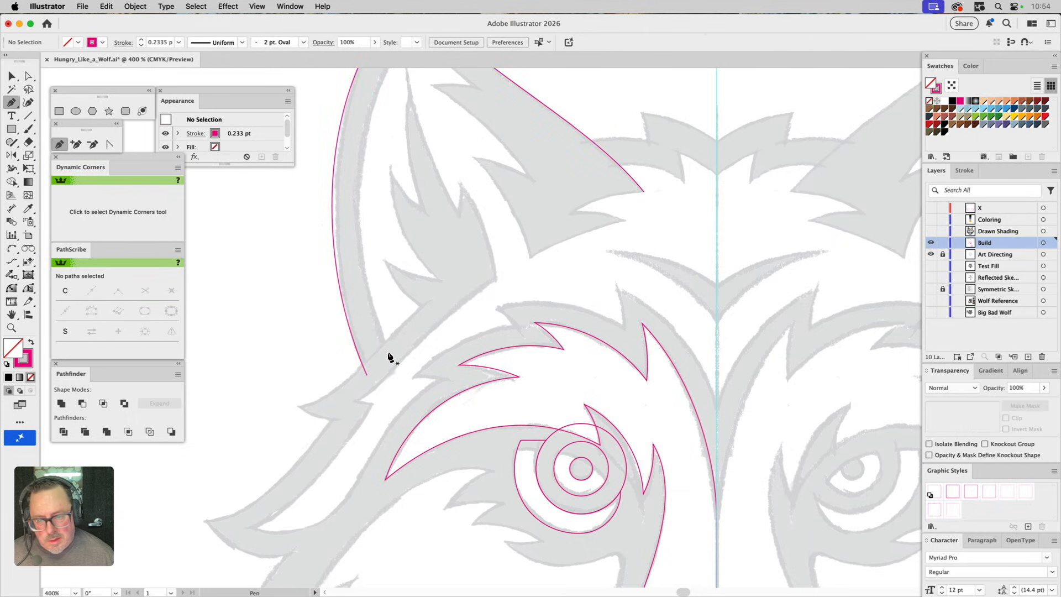
left_click(387, 354)
left_click_drag(393, 241, 414, 372)
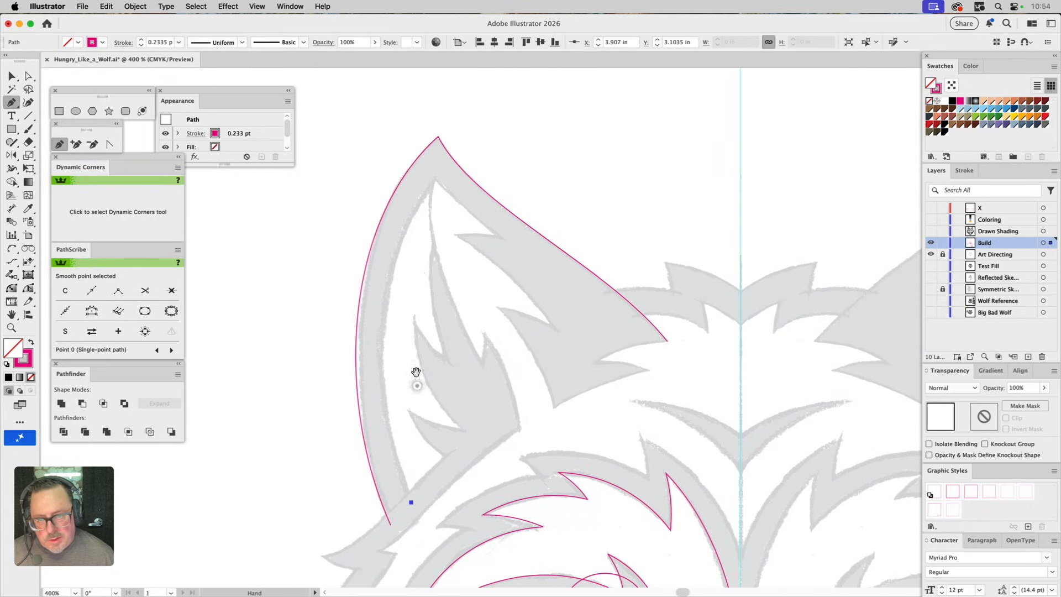
left_click(434, 179)
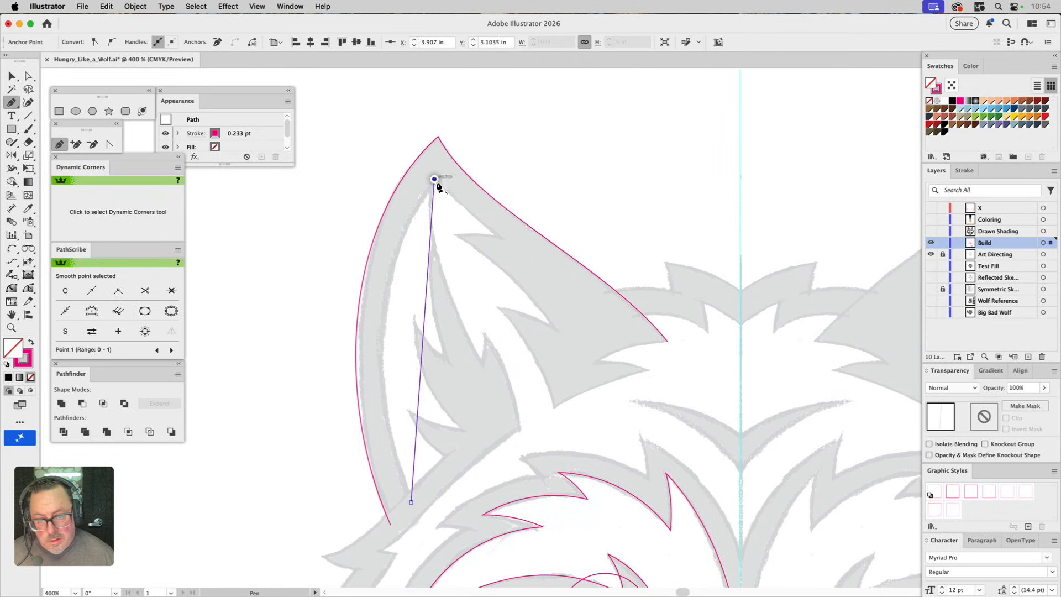
left_click(499, 237)
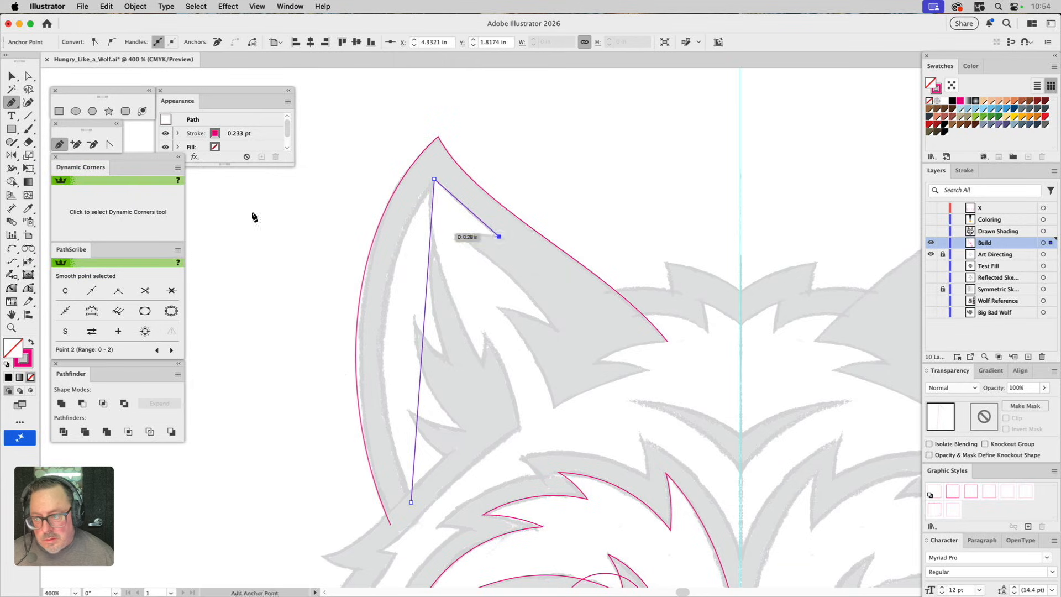
Step: Continue the inner ear path with Arc by Points, tracing the uppermost fur spike back to its point and down to the second notch
left_click(11, 249)
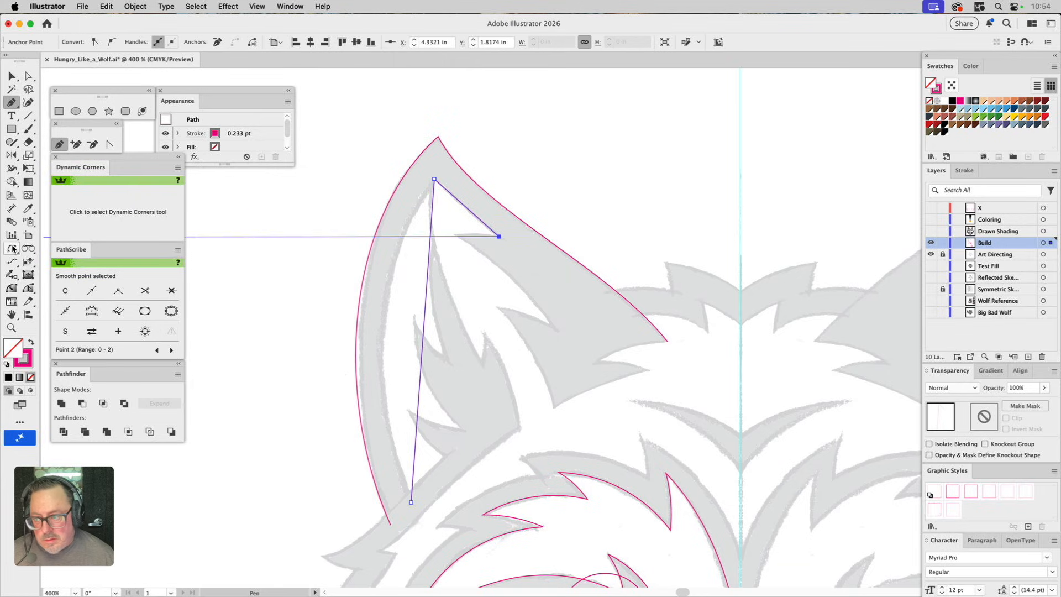
left_click(499, 237)
left_click(456, 234)
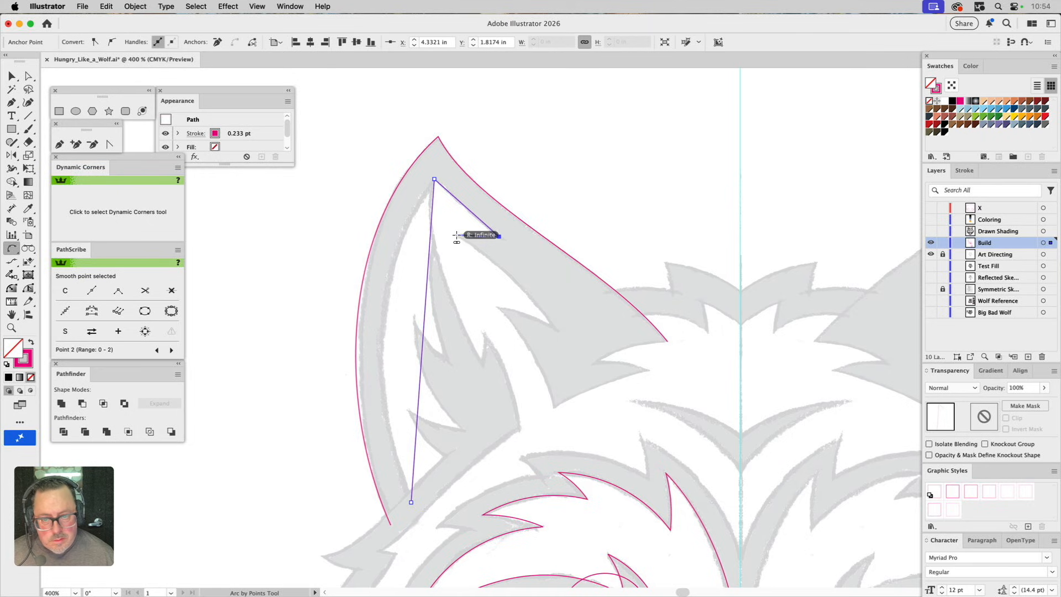
left_click(478, 235)
left_click(456, 235)
left_click(556, 330)
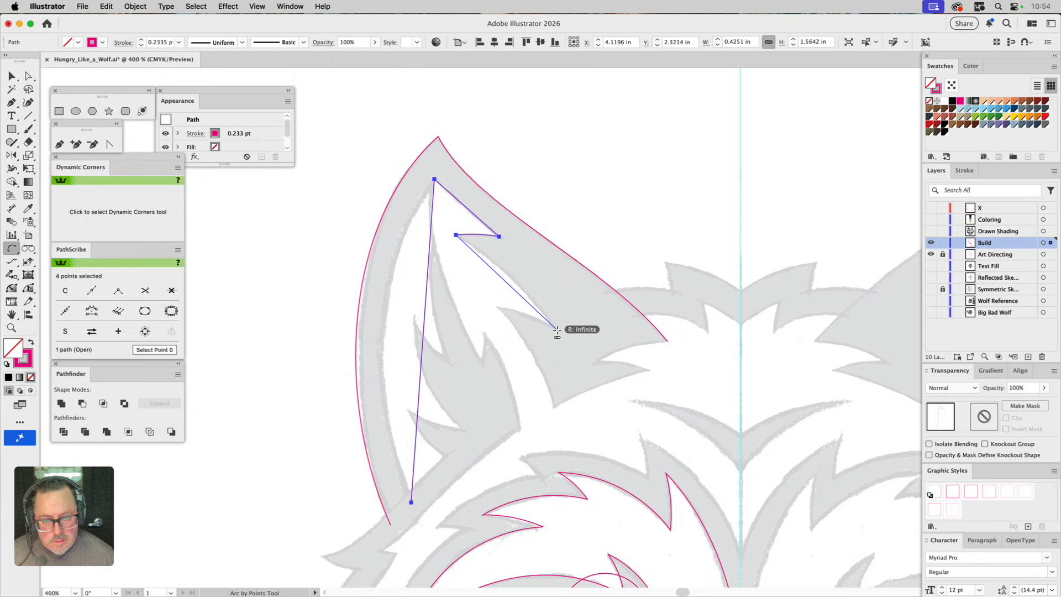
left_click(514, 281)
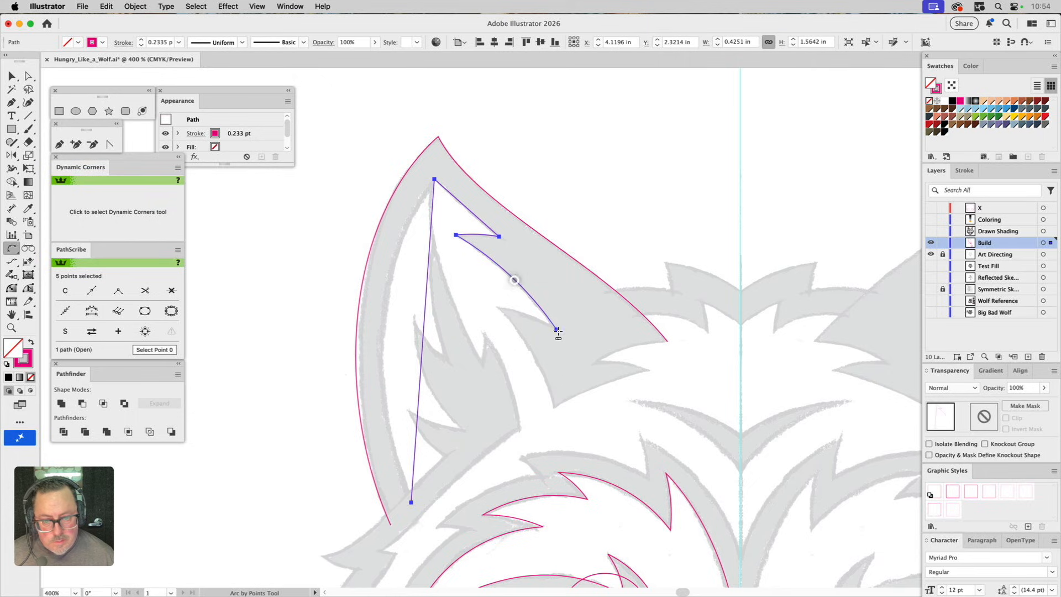
Step: Add two arcs tracing the second fur spike, from the notch to its point and down to the ear fur's lowest corner
left_click(556, 330)
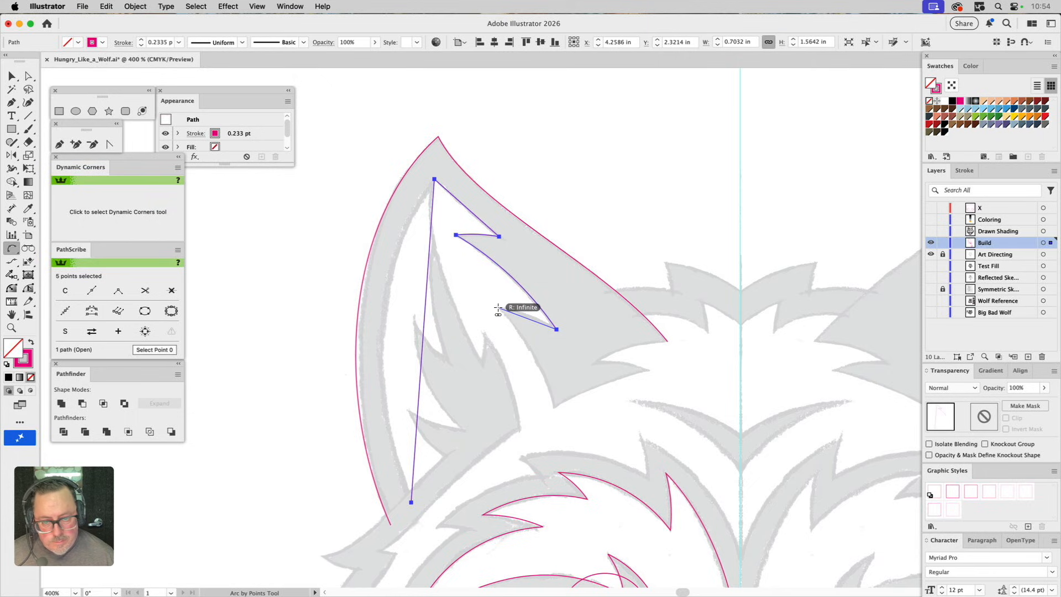
left_click(497, 307)
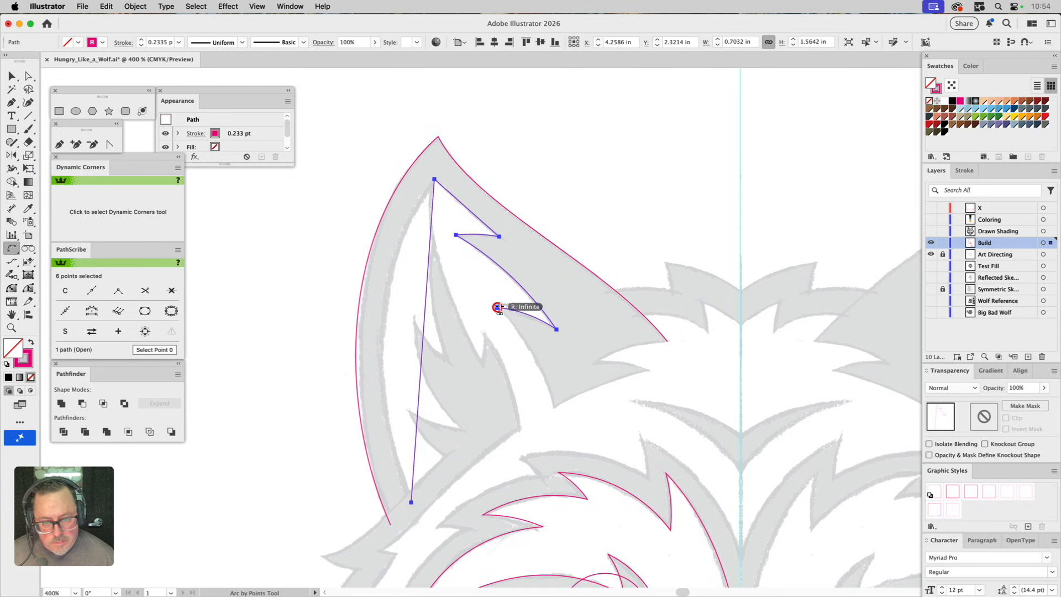
left_click(556, 409)
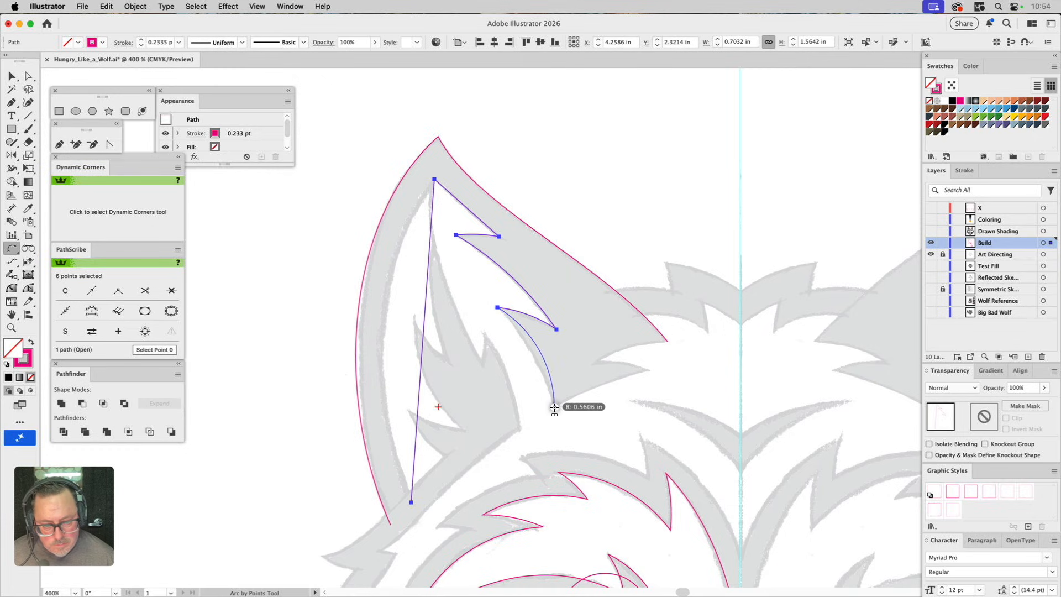
left_click(538, 363)
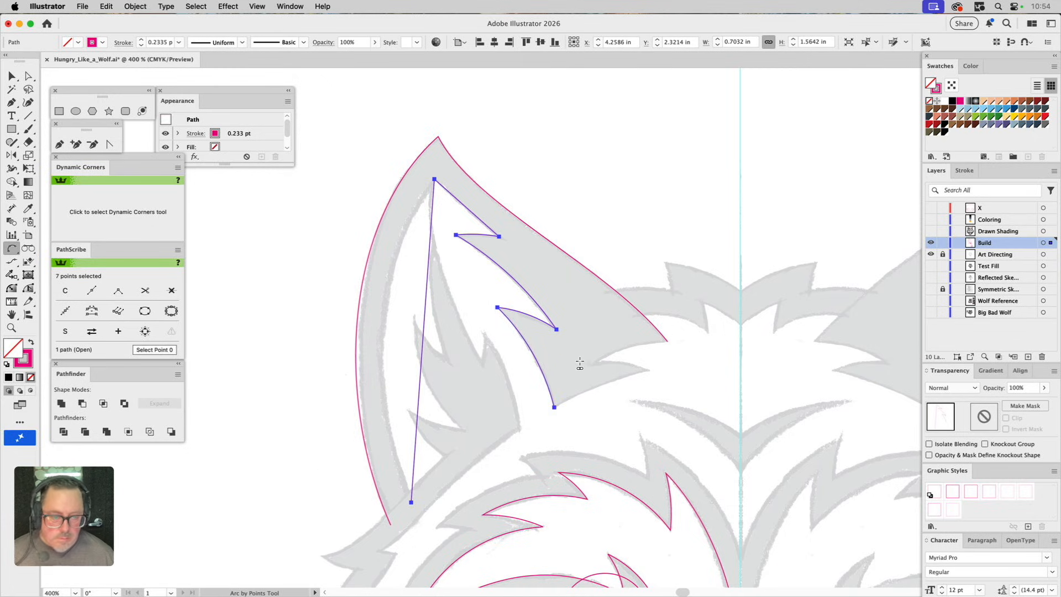
Step: Trace the lower fur spike and notch with arcs, and join the inner path to the outer ear outline's inner-base endpoint
left_click(554, 406)
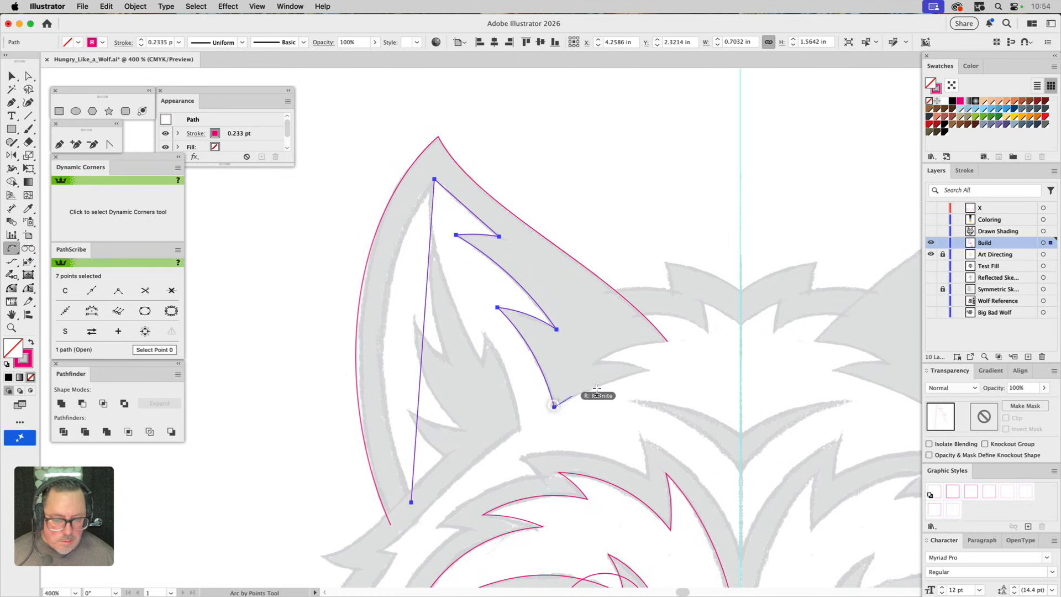
left_click(649, 371)
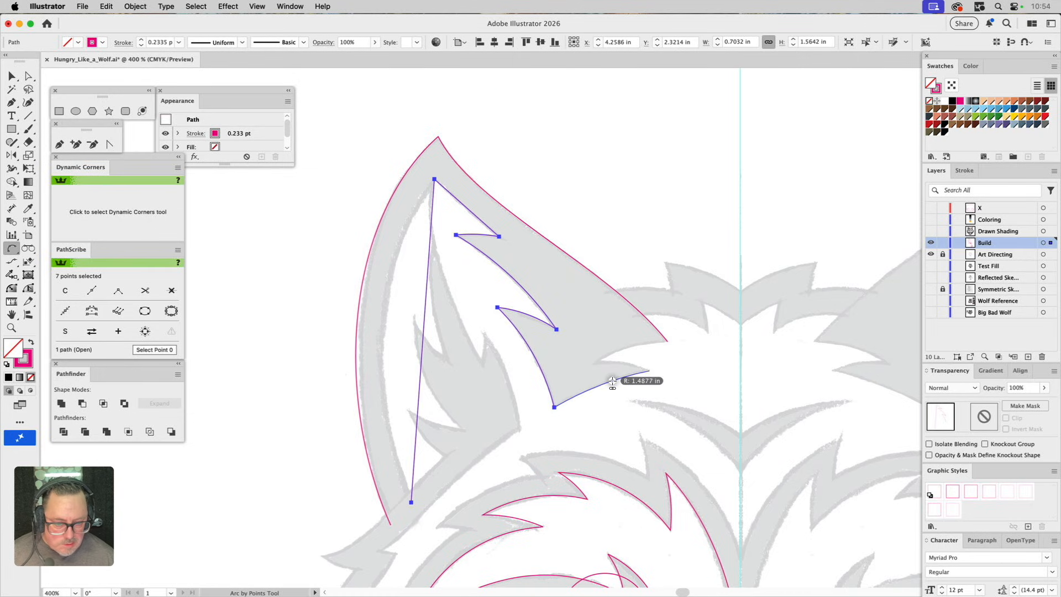
left_click(617, 380)
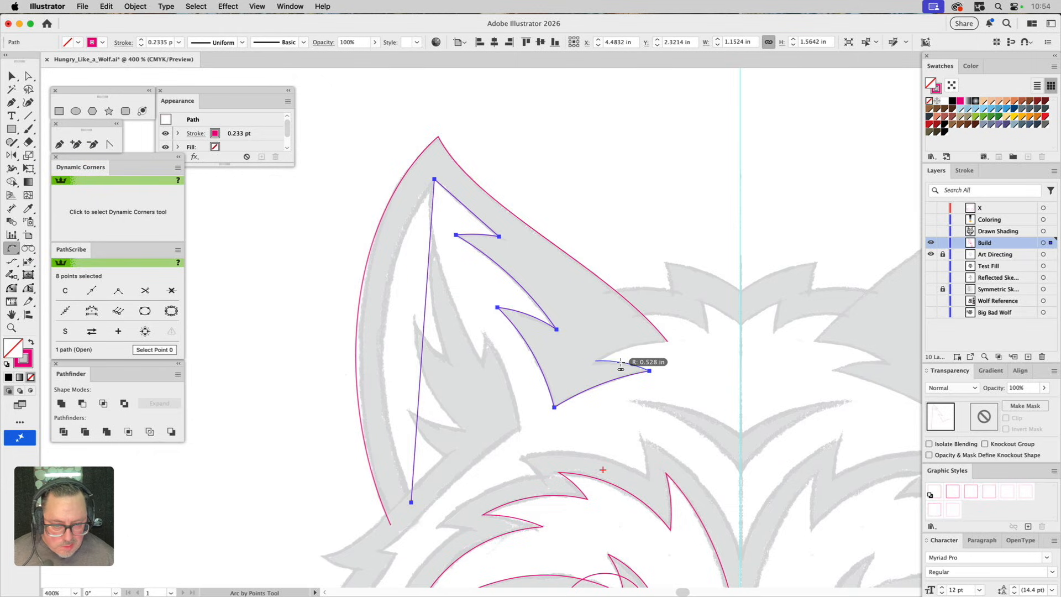
left_click(594, 361)
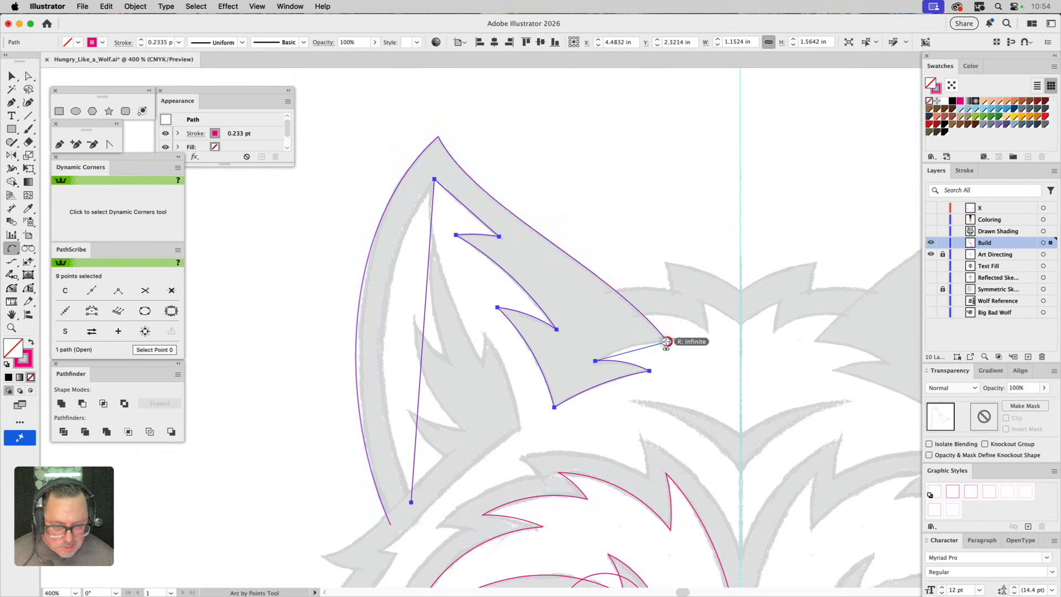
left_click(637, 344)
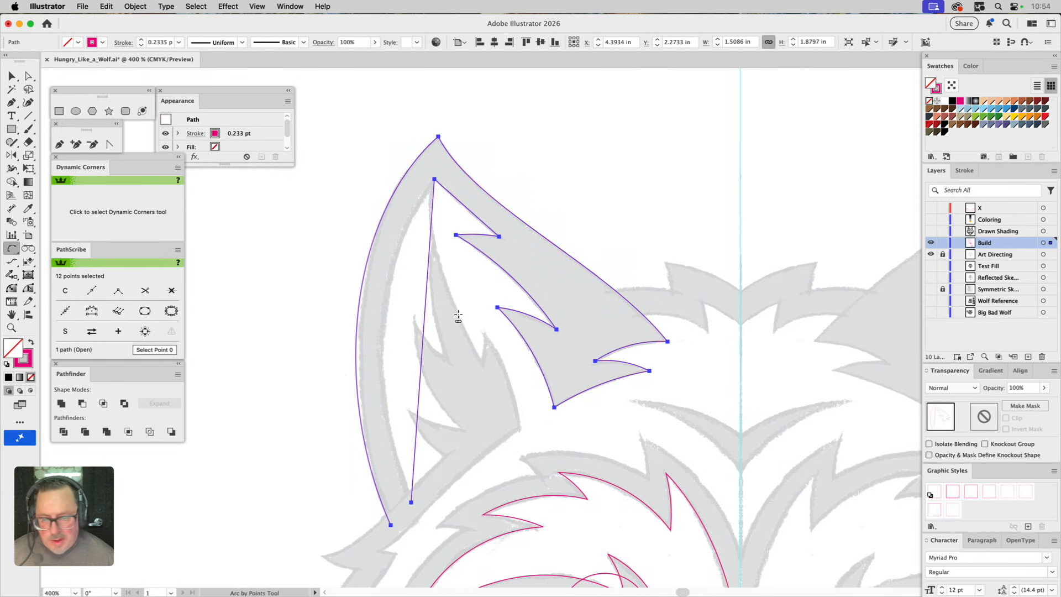
Step: Bend the straight inner segment outward along the sketched ear band and lengthen its lower handle to follow the edge
key("a")
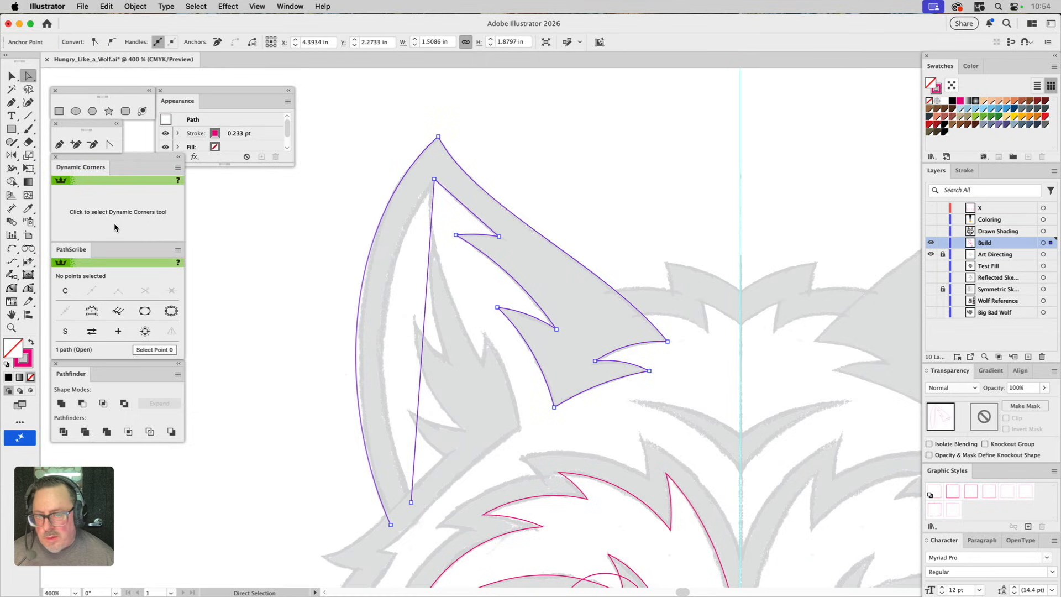
left_click(110, 143)
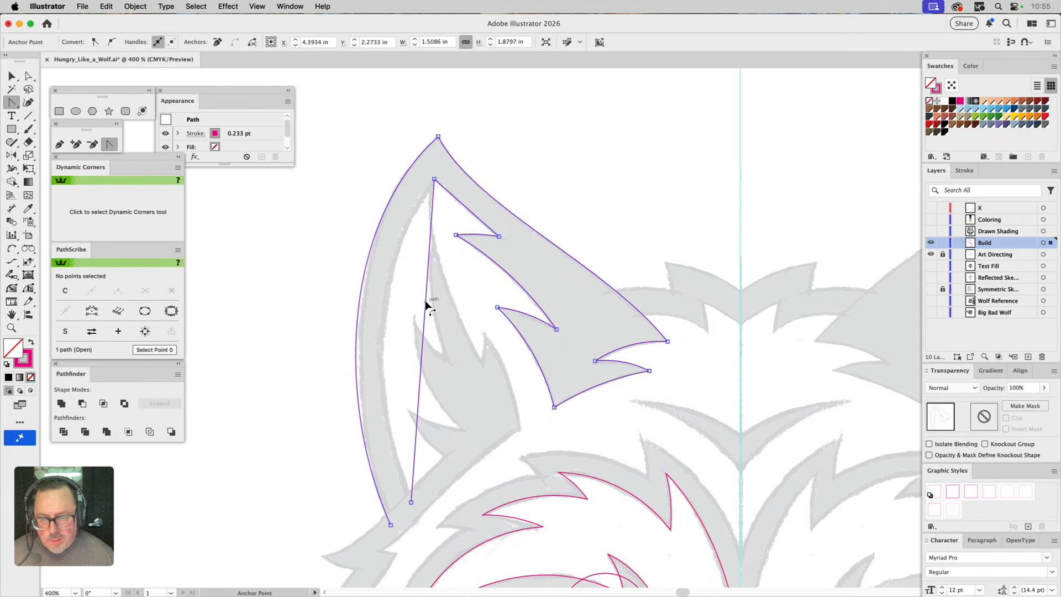
left_click_drag(426, 300, 390, 295)
left_click(390, 296, "super")
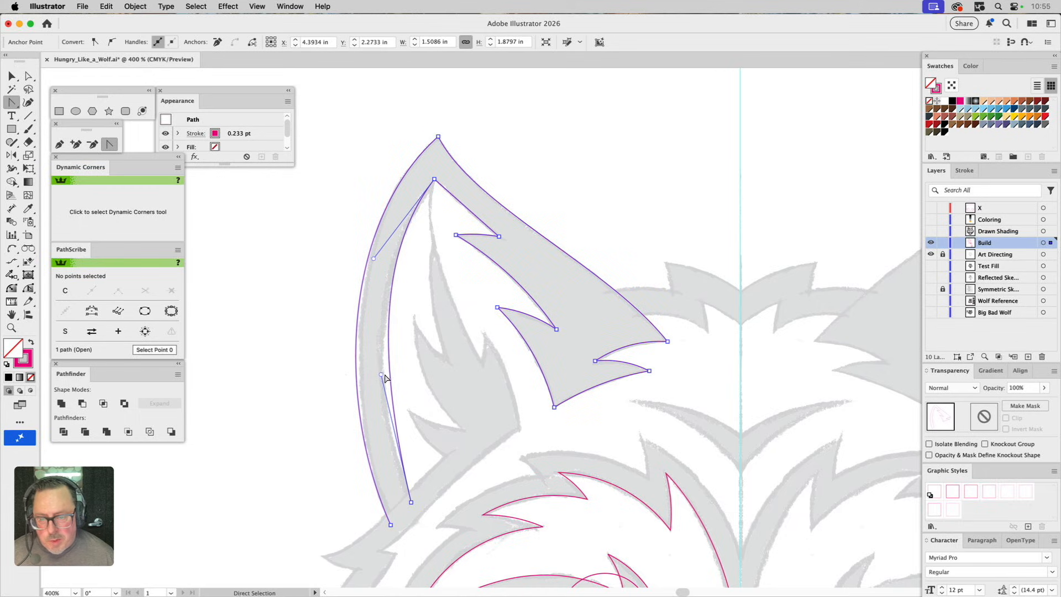
mouse_move(381, 375)
left_mouse_down()
mouse_move(379, 405)
mouse_move(370, 393)
left_mouse_up()
Step: Close the ear outline with a straight pen segment across the band's base and deselect it
left_click_drag(478, 375, 483, 241)
left_click(59, 144)
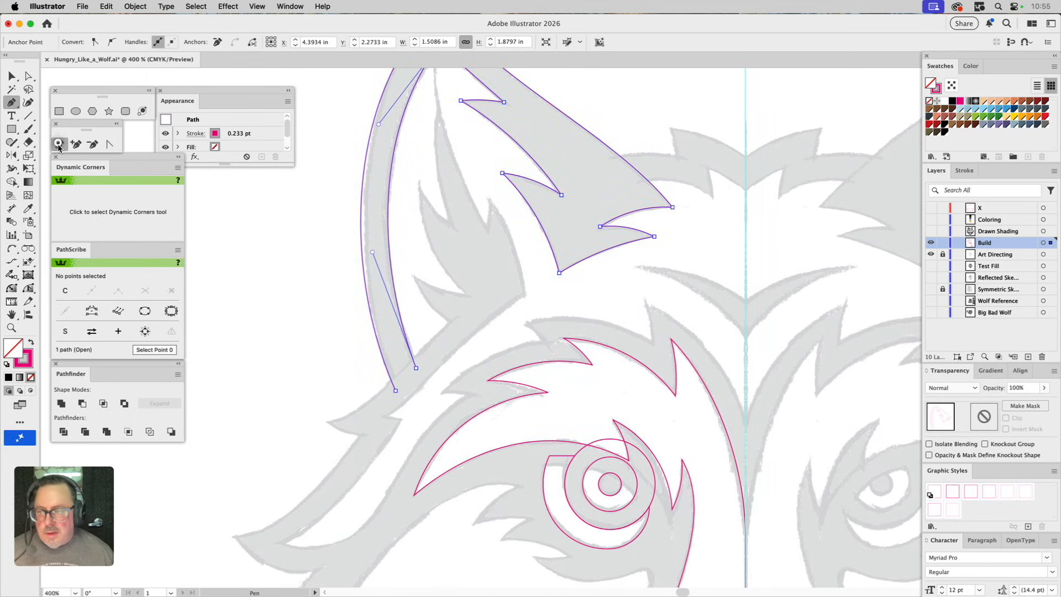
left_click(416, 369)
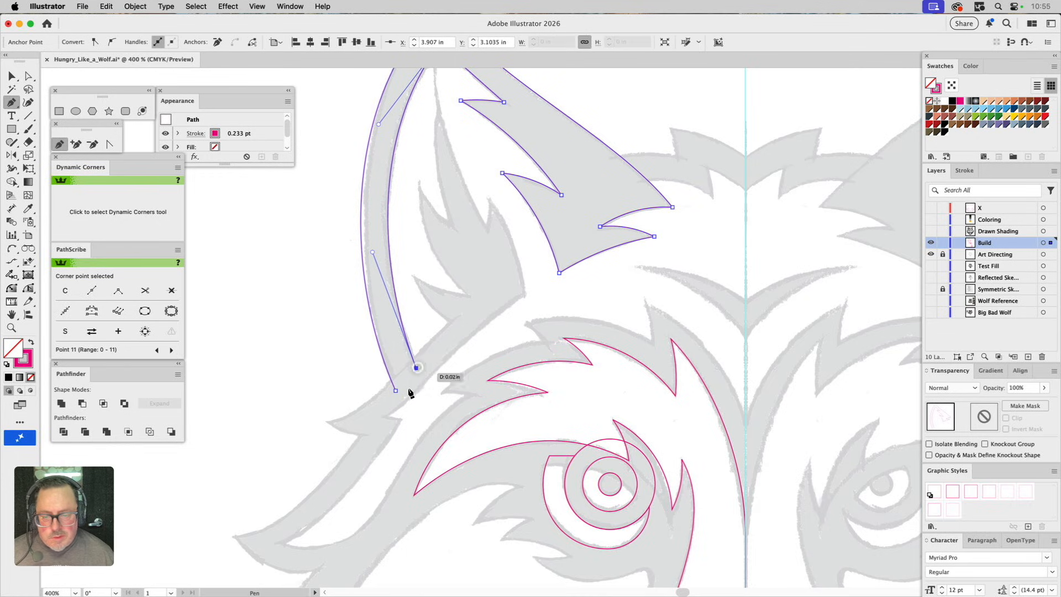
left_click(396, 391)
left_click(508, 329, "super")
scroll(492, 299, "up", 4)
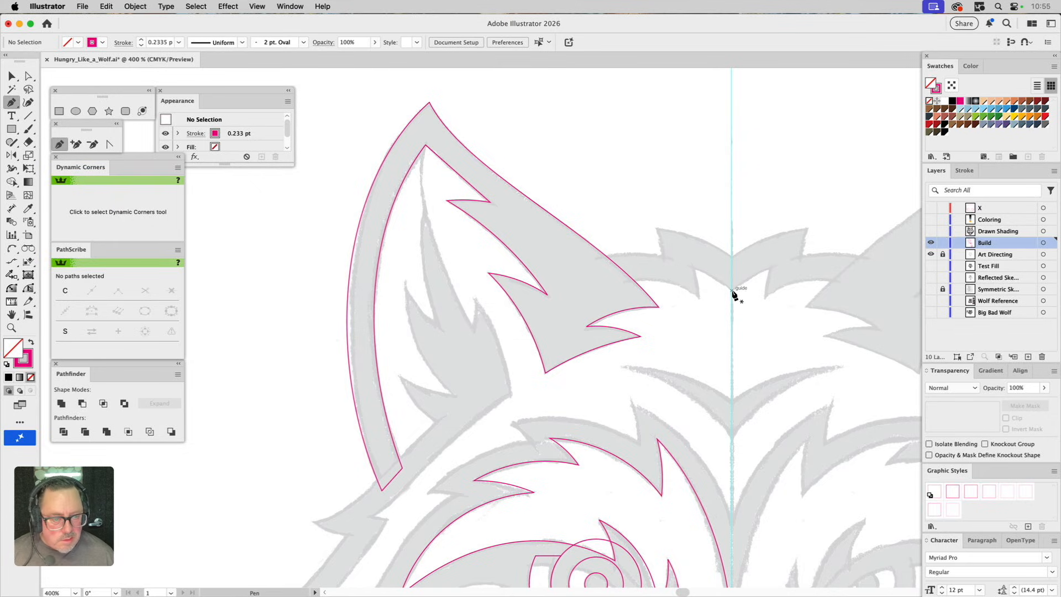
Step: Draw three connected arcs about 0.49 in wide along the forehead fur's lower edge, from the centre guide to the ear's edge
left_click(11, 249)
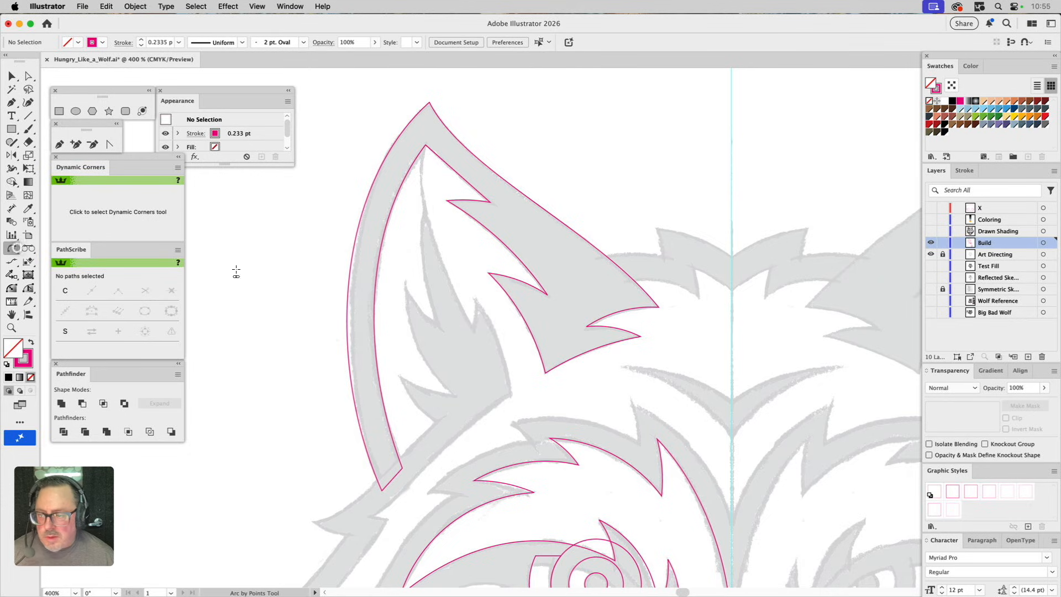
left_click(733, 289)
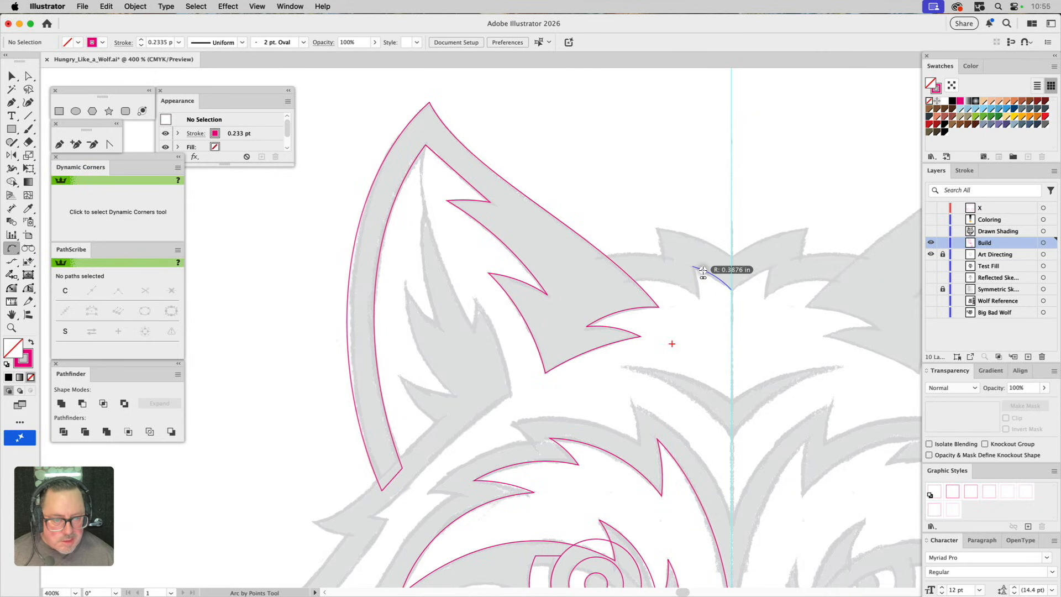
left_click(700, 268)
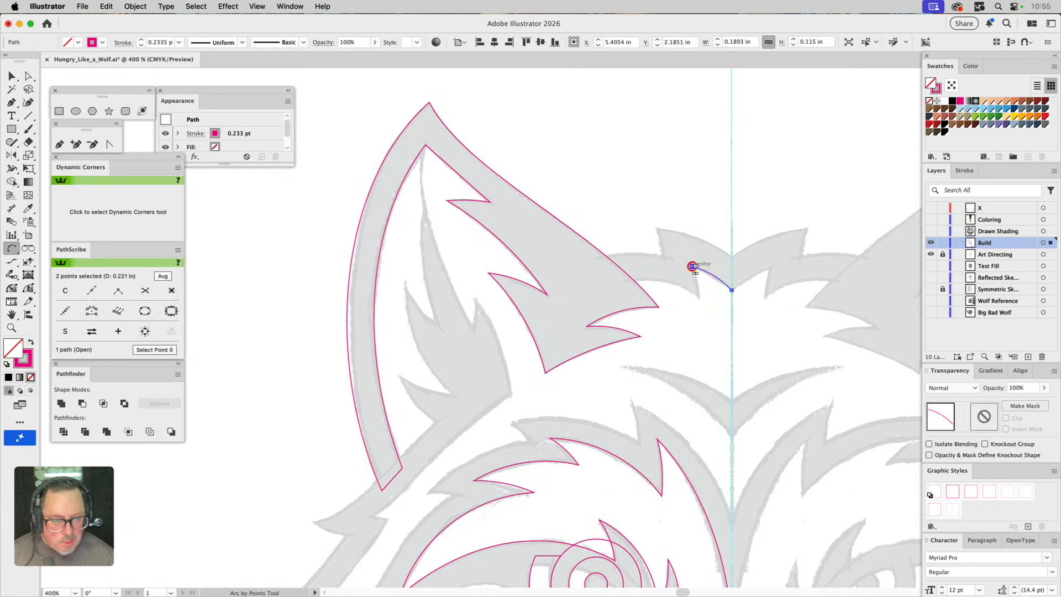
left_click(698, 296)
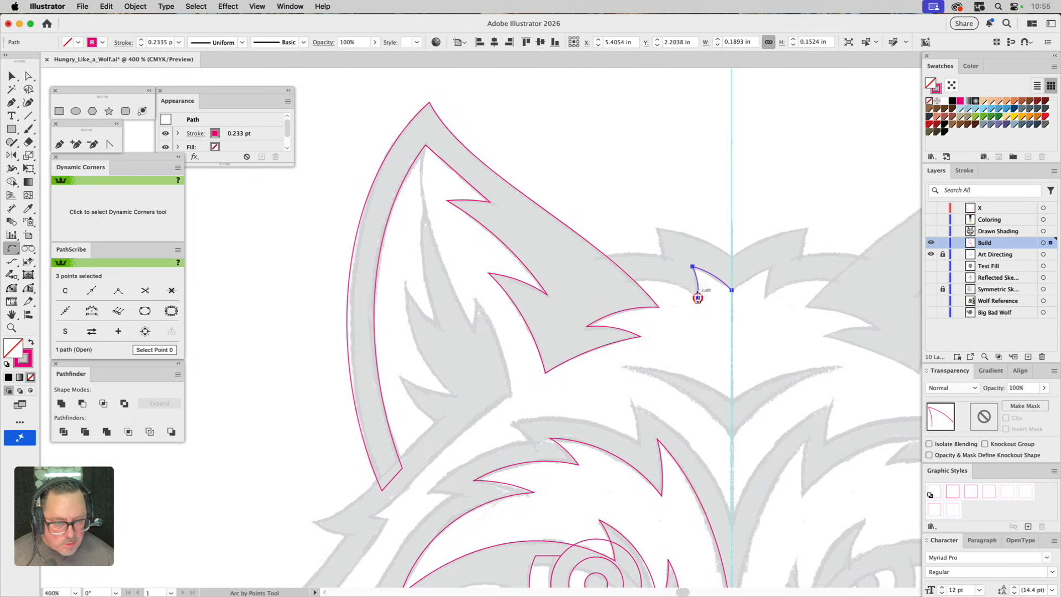
left_click(662, 281)
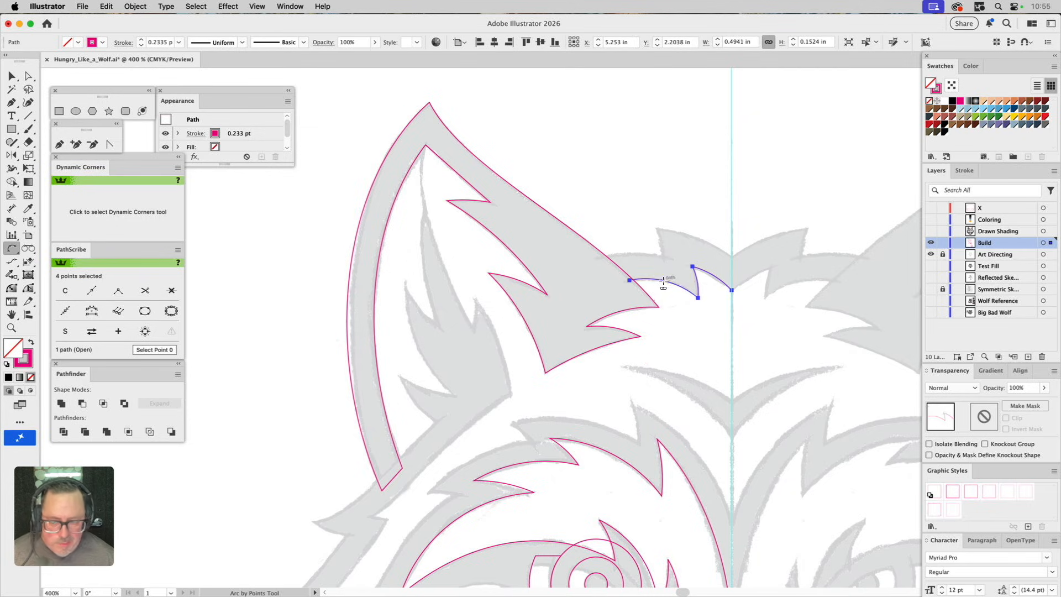
Step: Extend the forehead path with an arc to the ear's inner tip, and pull its lower handle inward so the segment runs within the ear
left_click_drag(631, 292, 655, 252)
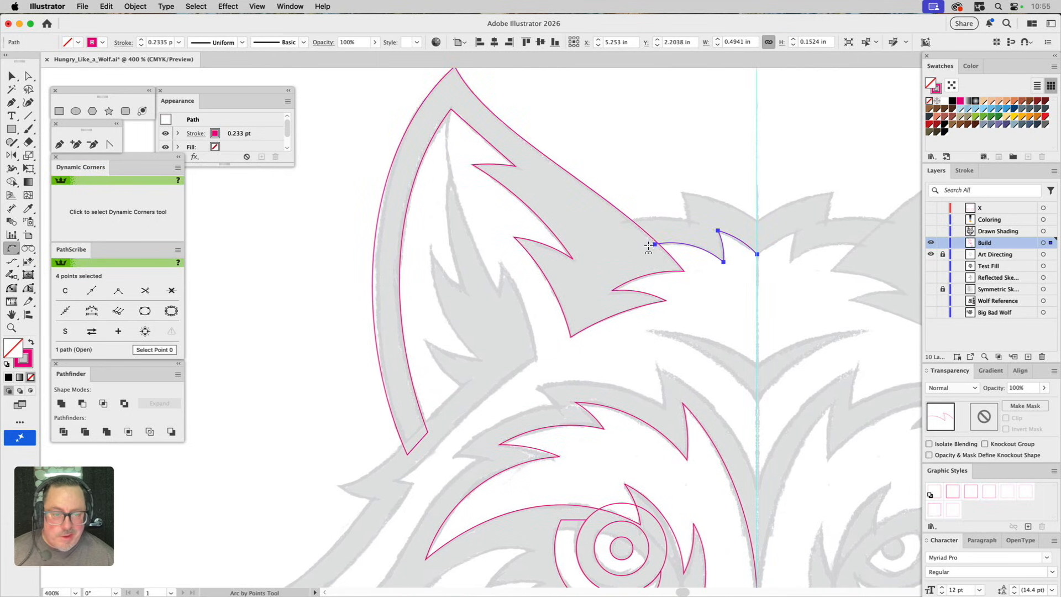
left_click(654, 244)
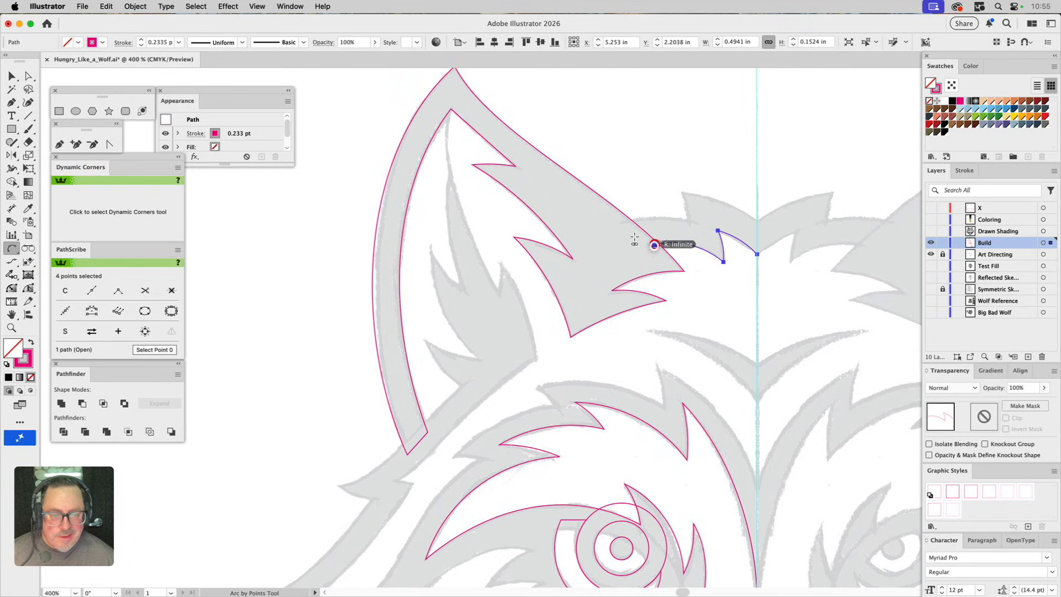
left_click(452, 109)
left_click(469, 115)
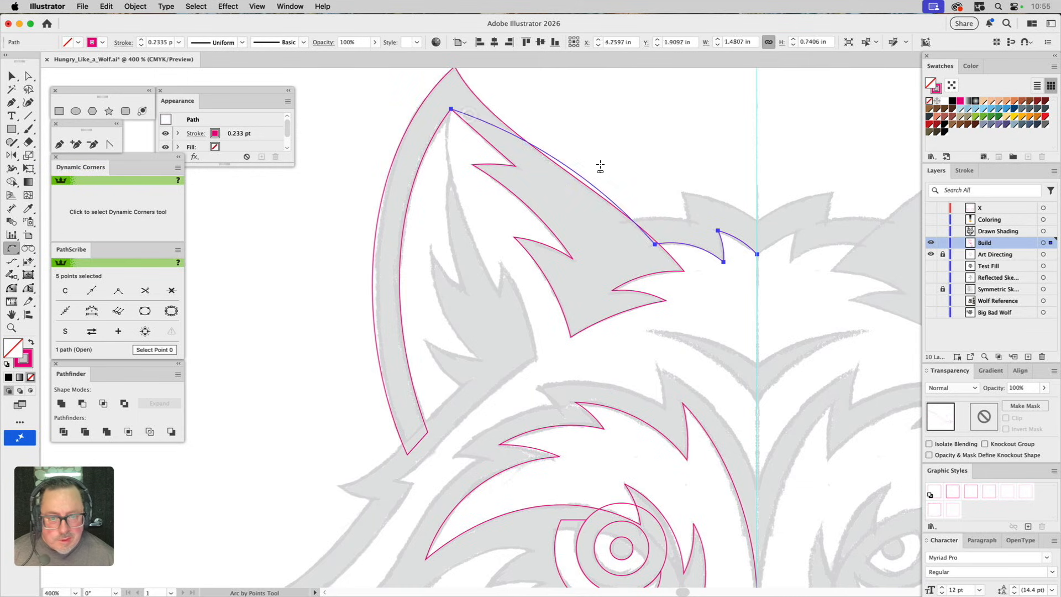
key("a")
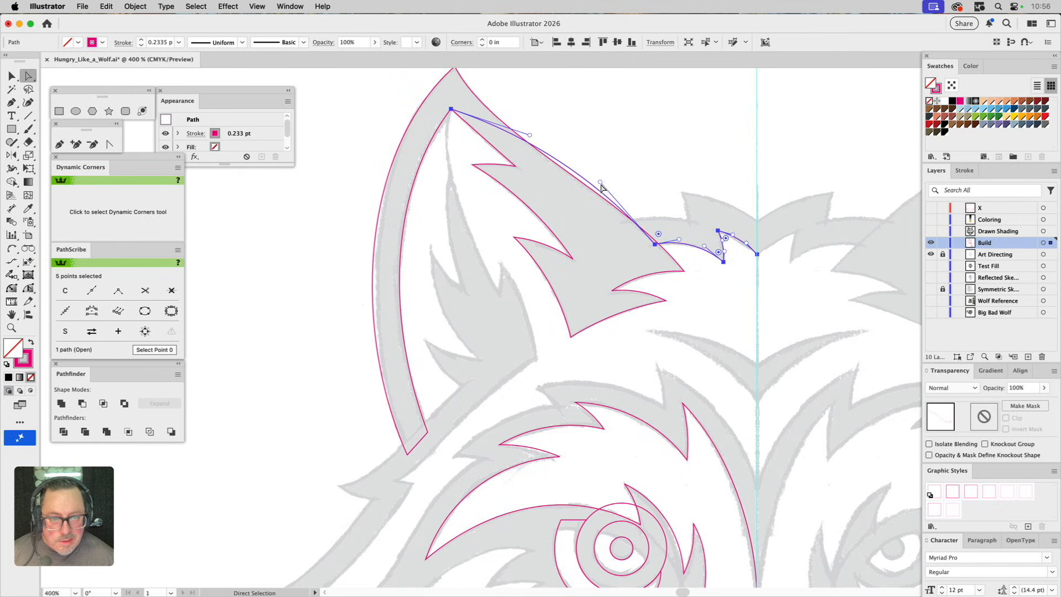
left_click_drag(599, 186, 562, 204)
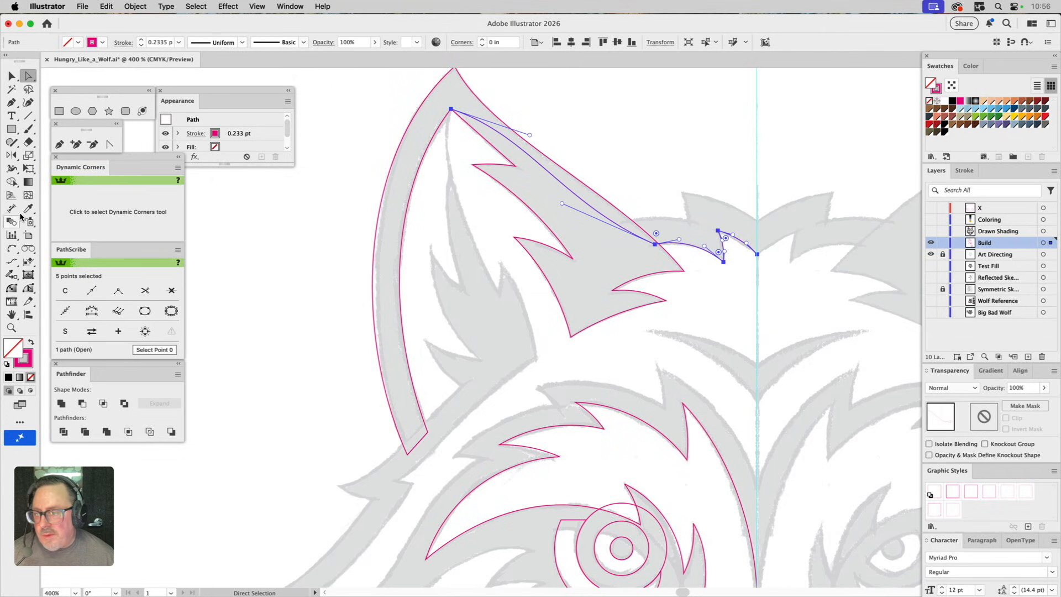
left_click(11, 248)
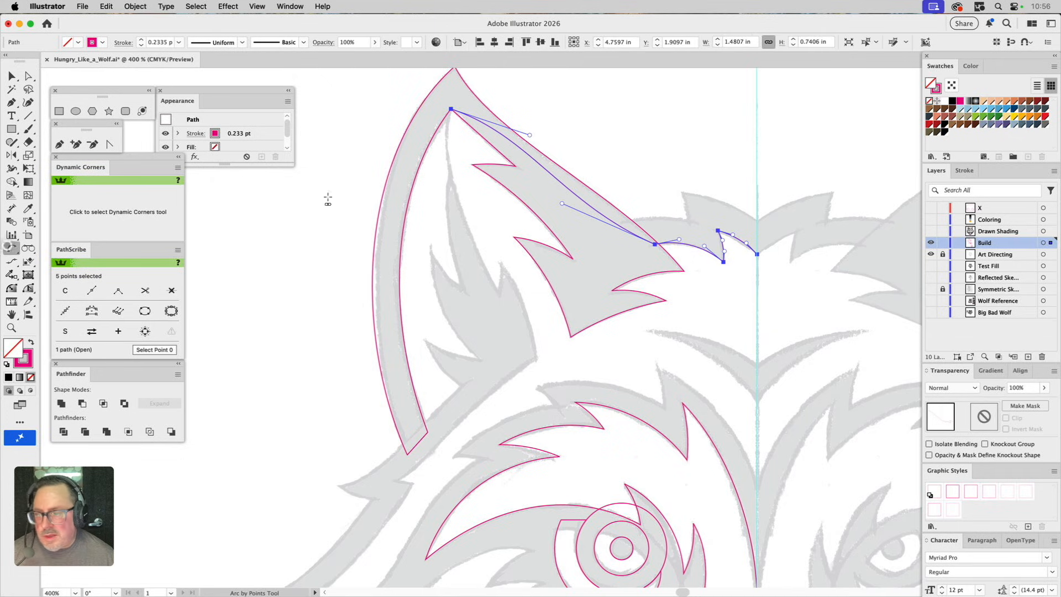
Step: Extend the path down the inner ear with a 1.36 in radius arc, a short arc up to the fur tip, and a 1.09 in radius arc to the ear's base
left_click(451, 108)
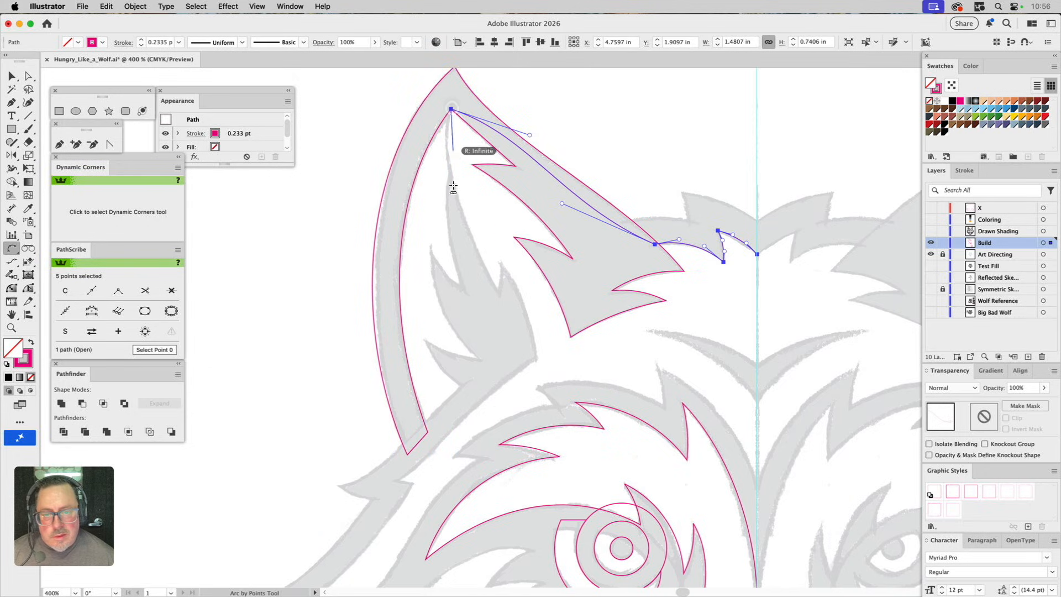
left_click(499, 294)
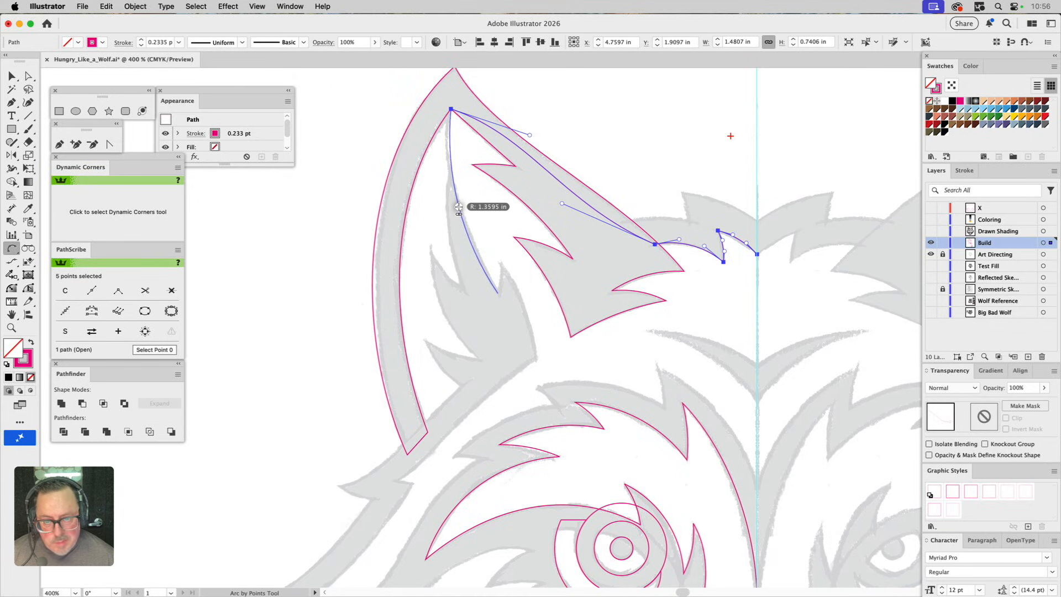
left_click(459, 207)
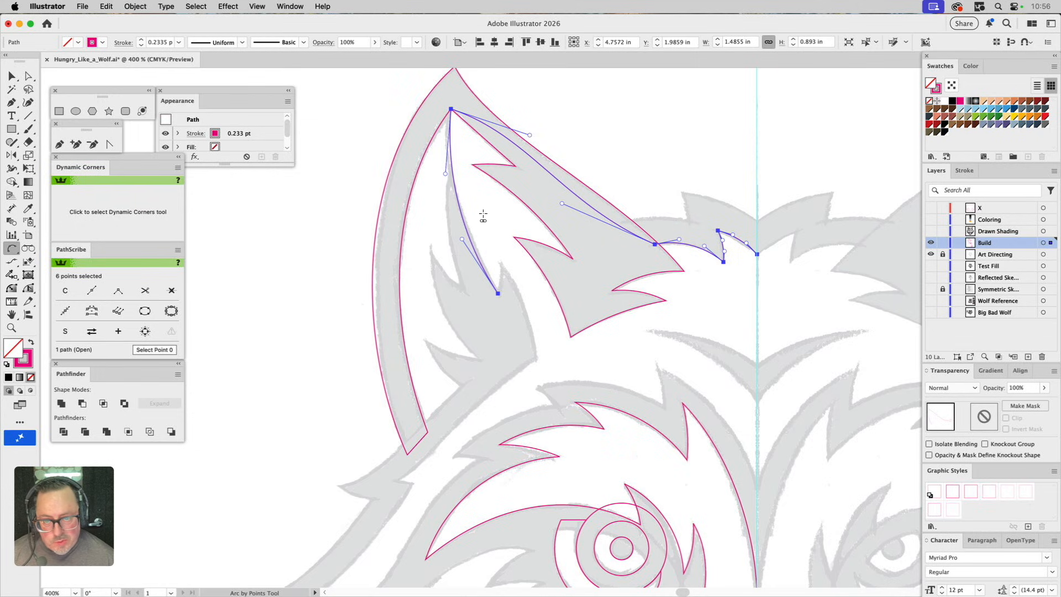
left_click(501, 259)
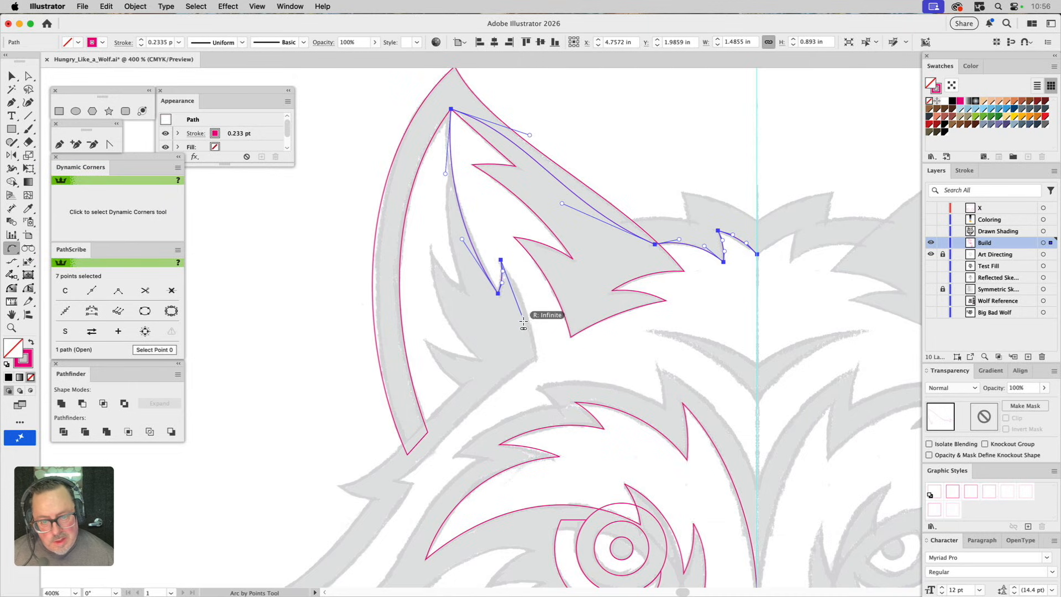
left_click(536, 360)
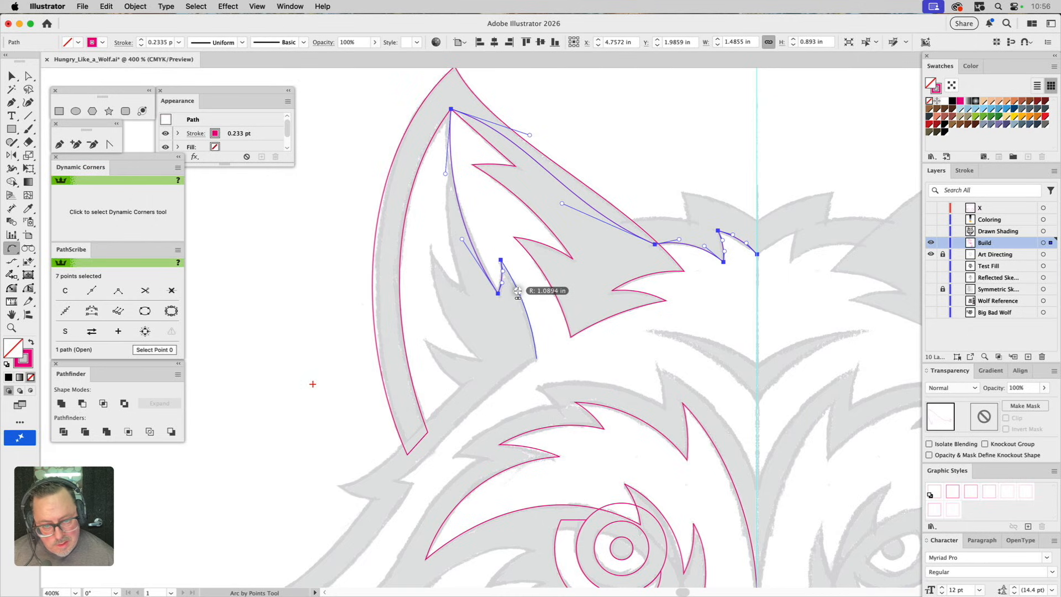
left_click(518, 291)
Step: Add an arc from the ear's base corner to the first cheek fur notch and adjust both its handles into a gentle S-curve along the sketch
left_click_drag(552, 325, 573, 210)
left_click(549, 238)
left_click(407, 361)
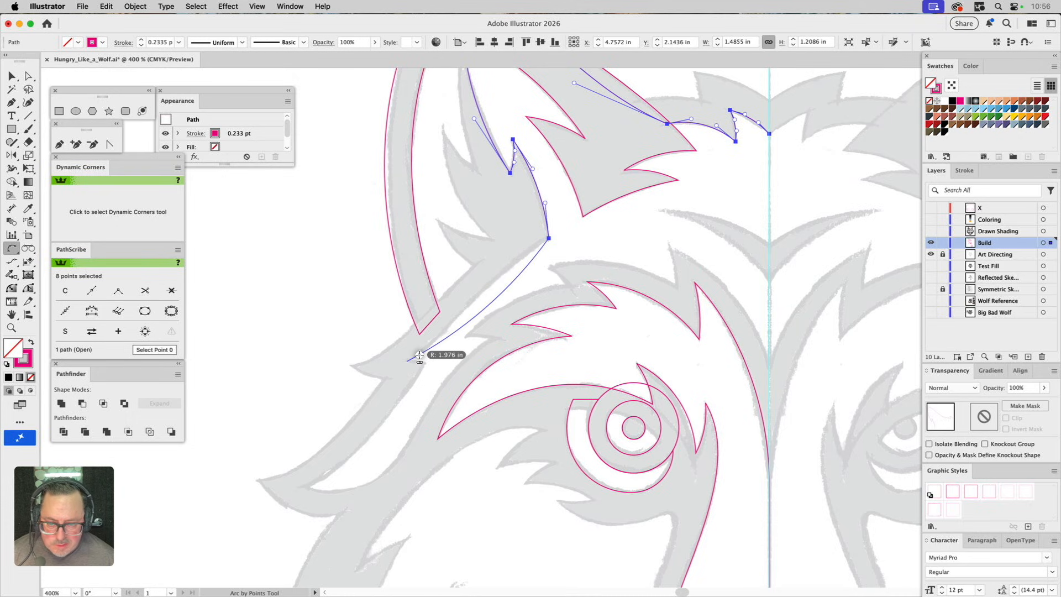
left_click(419, 333)
key("a")
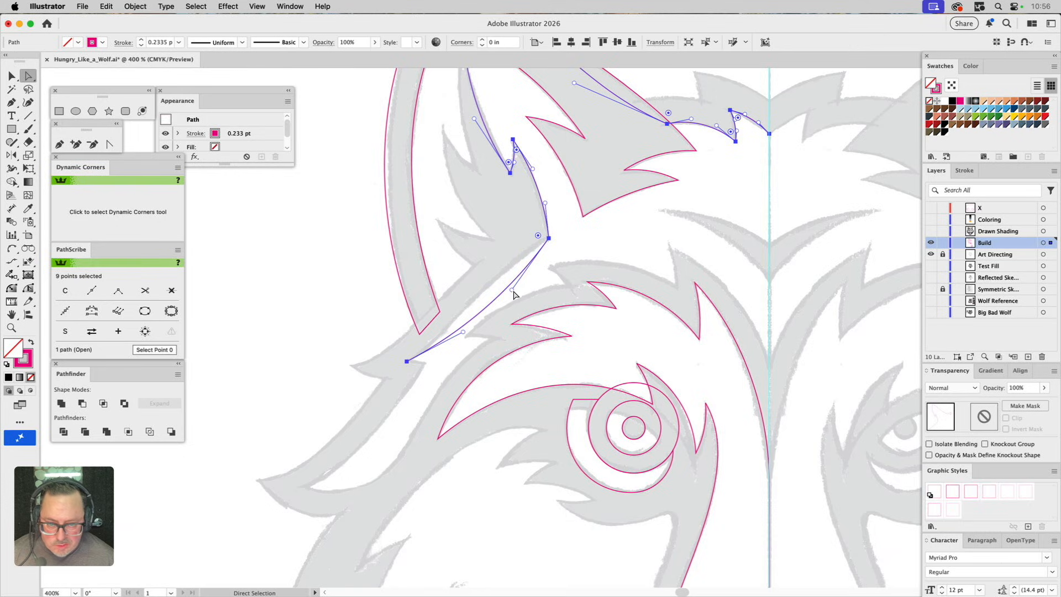
left_click_drag(512, 289, 473, 287)
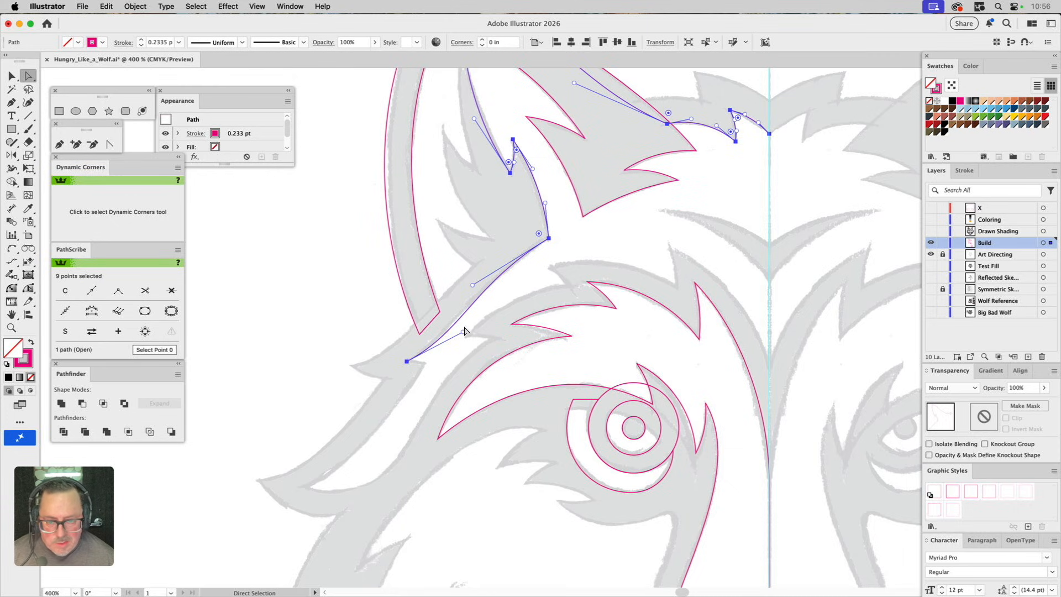
left_click_drag(464, 332, 456, 332)
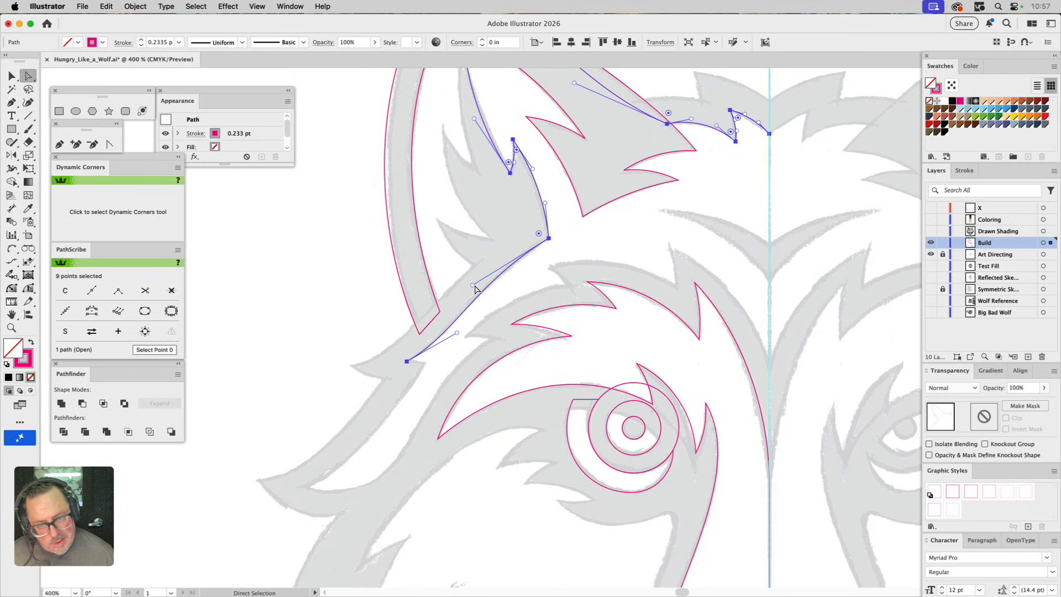
left_click_drag(473, 287, 468, 292)
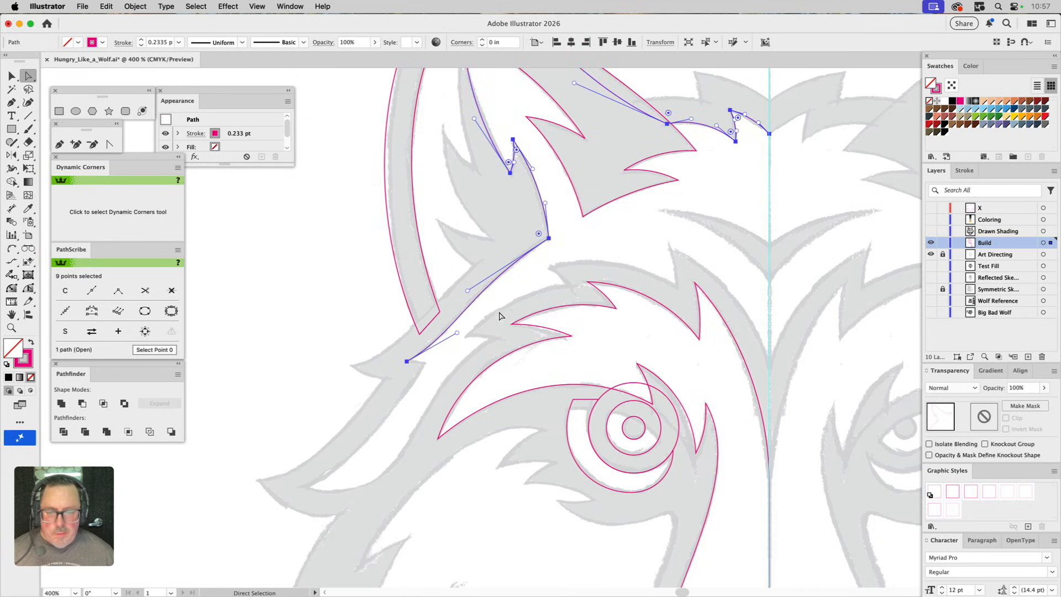
Step: Add a short arc across the cheek fur notch and a long arc down the cheek tuft's inner edge, and deselect the path
left_click_drag(476, 360, 551, 219)
left_click(12, 249)
left_click(482, 219)
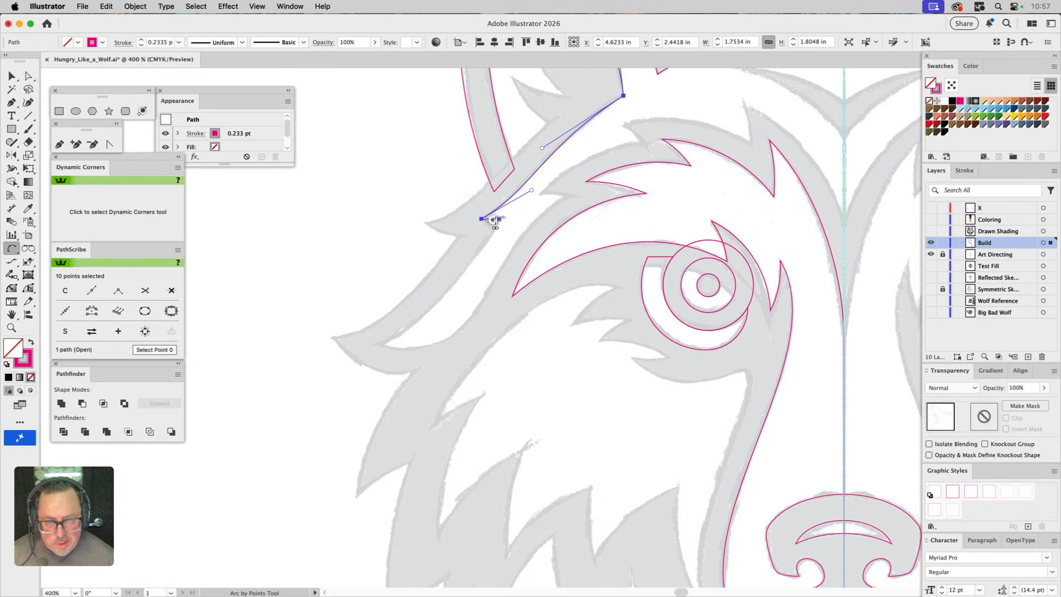
left_click(500, 220)
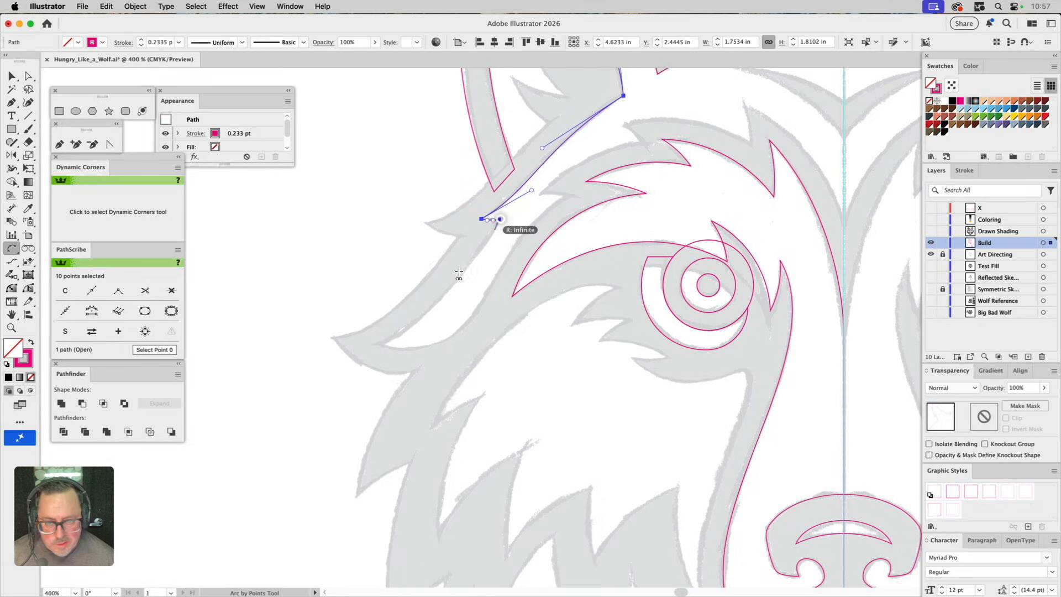
left_click(381, 346)
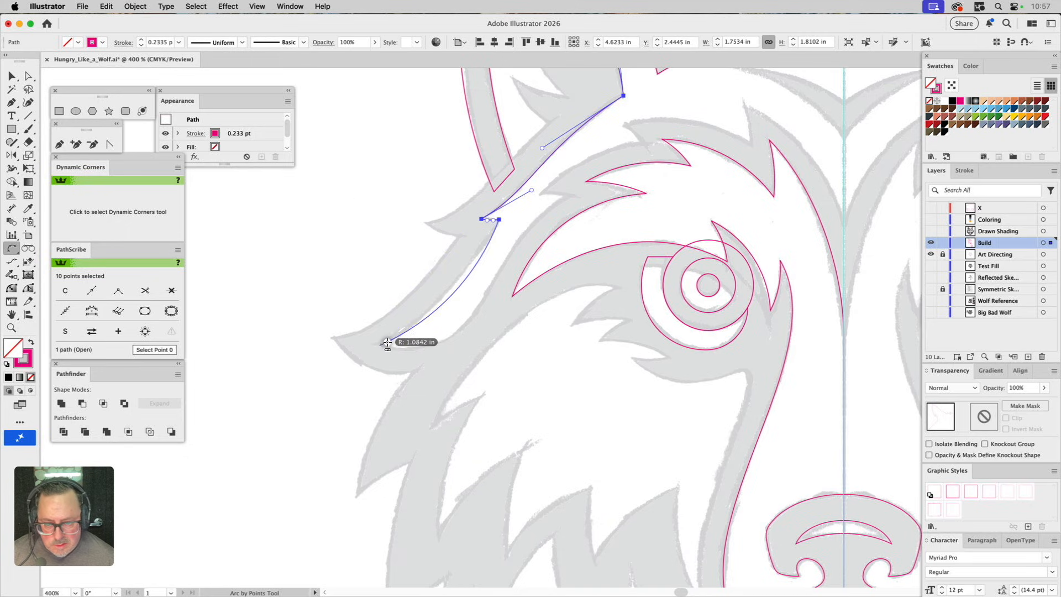
left_click(495, 269, "super")
Step: Continue the path from the cheek tuft's lower end with smooth Pen tool curves up to the first brow fur notch, ending in a corner without an outgoing handle
left_click_drag(554, 231, 433, 265)
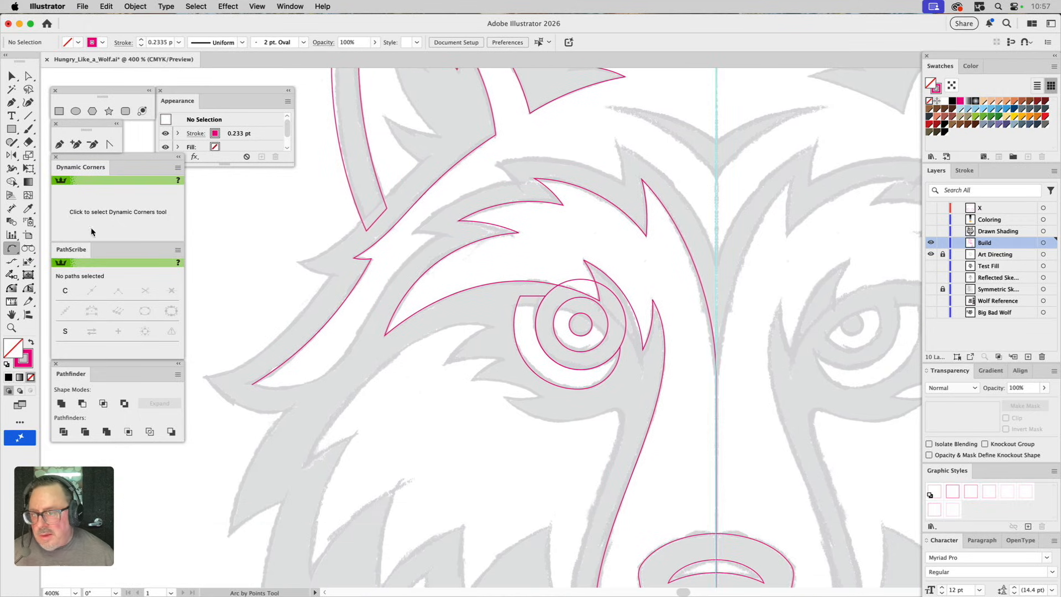
left_click(60, 145)
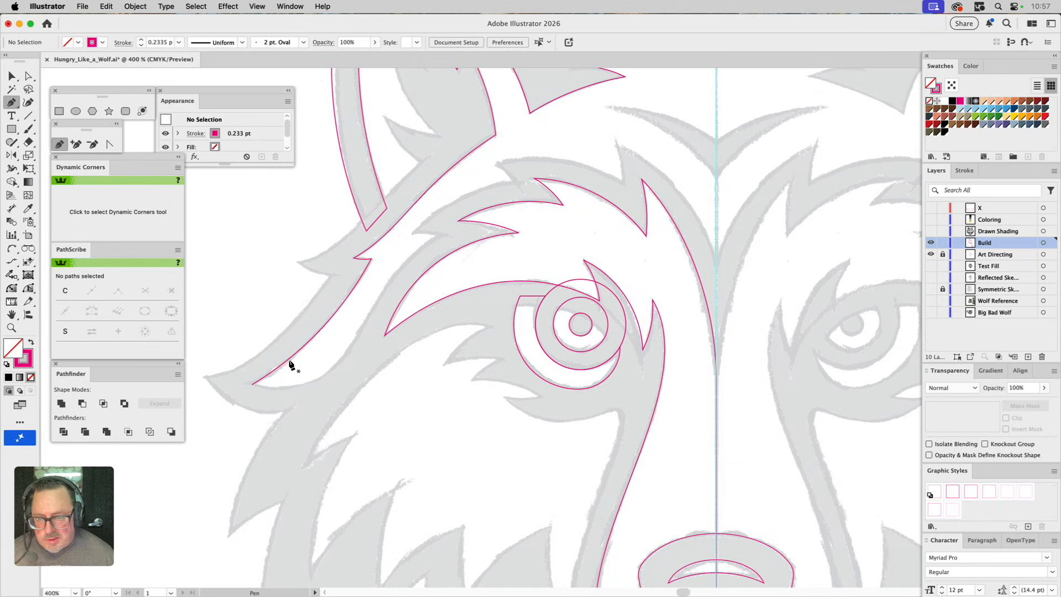
key("Escape")
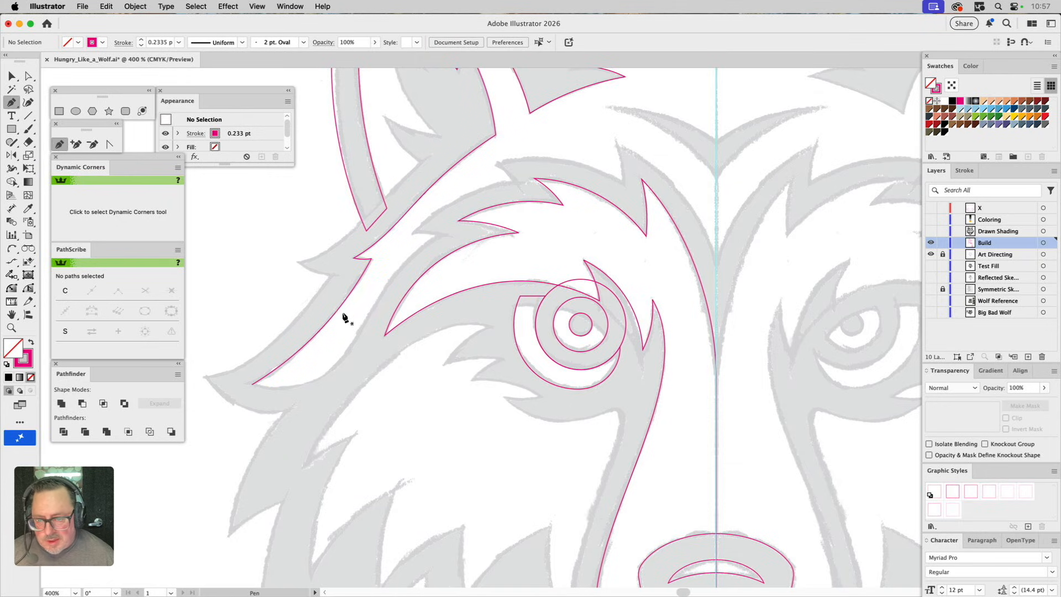
left_click(253, 384)
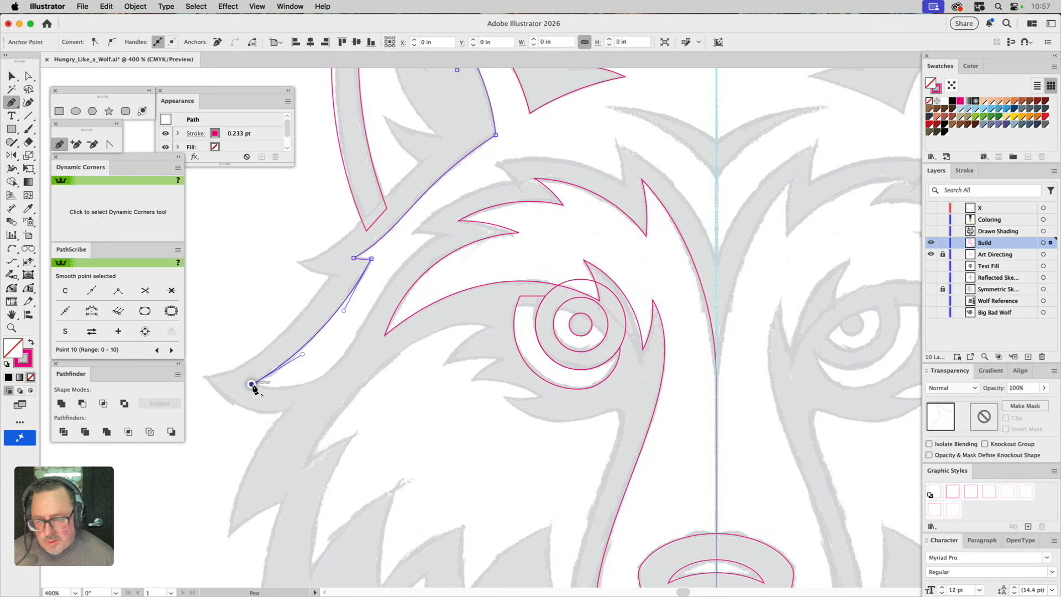
left_click(356, 339)
left_click_drag(363, 331, 376, 299)
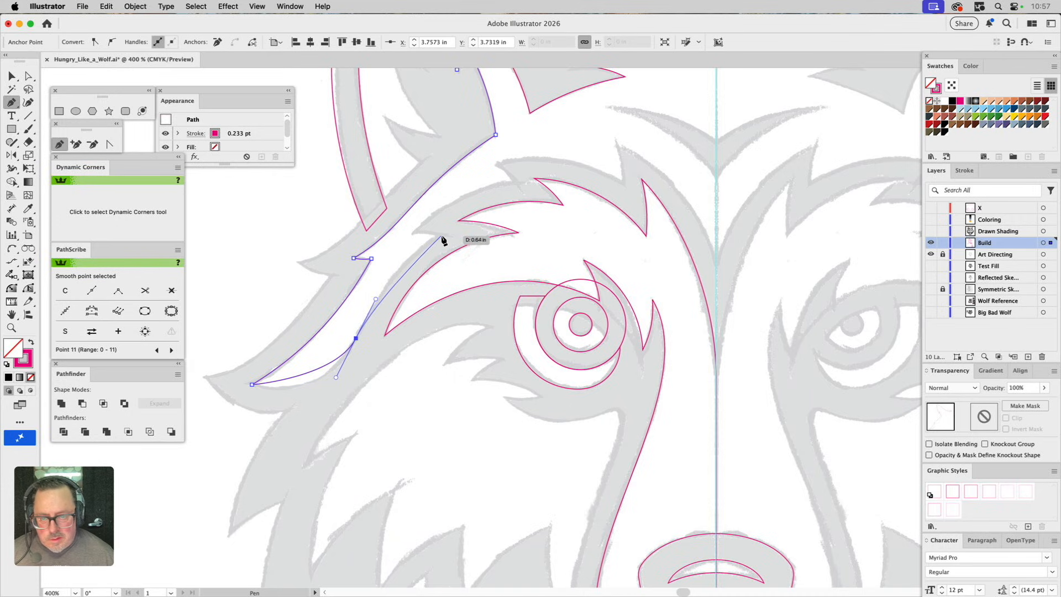
left_click(442, 236)
left_click_drag(443, 239, 448, 247)
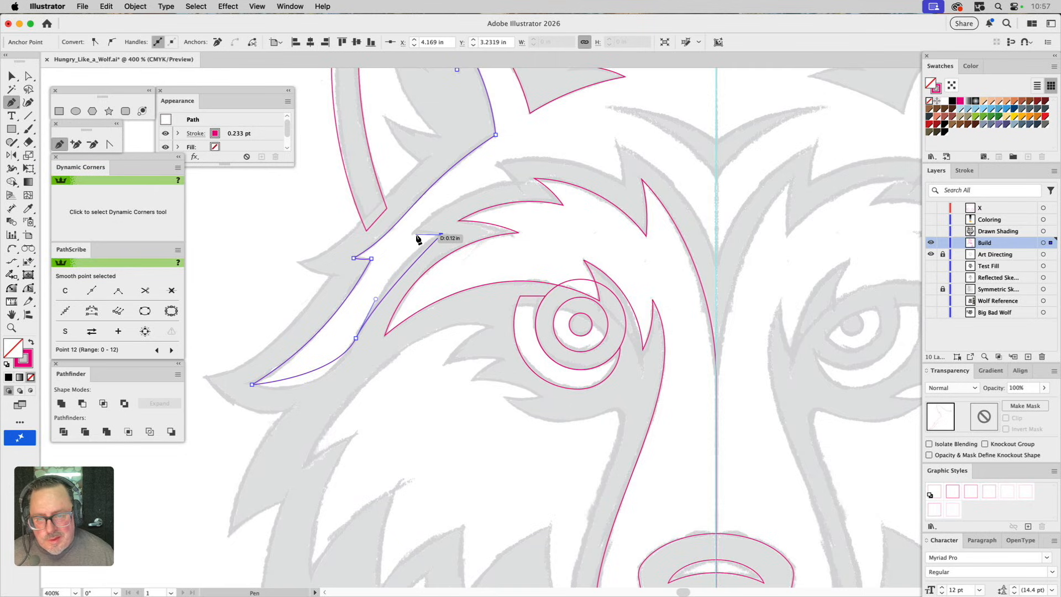
Step: Extend the path with four connected arcs along the brow fur's outer edge, alternating between fur tips and notches up to the notch nearest the forehead centre
left_click(12, 249)
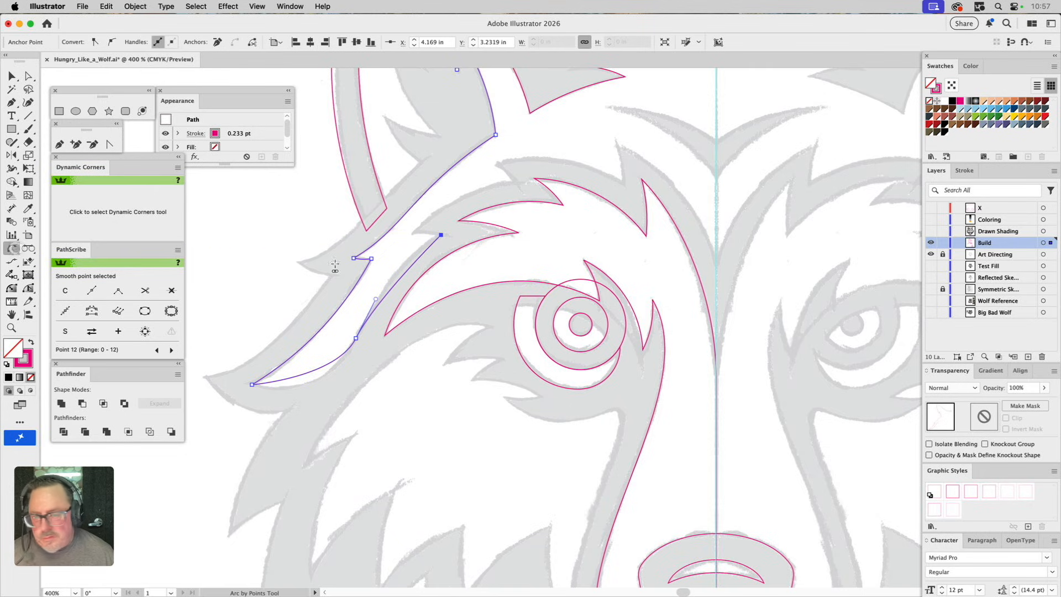
left_click(442, 236)
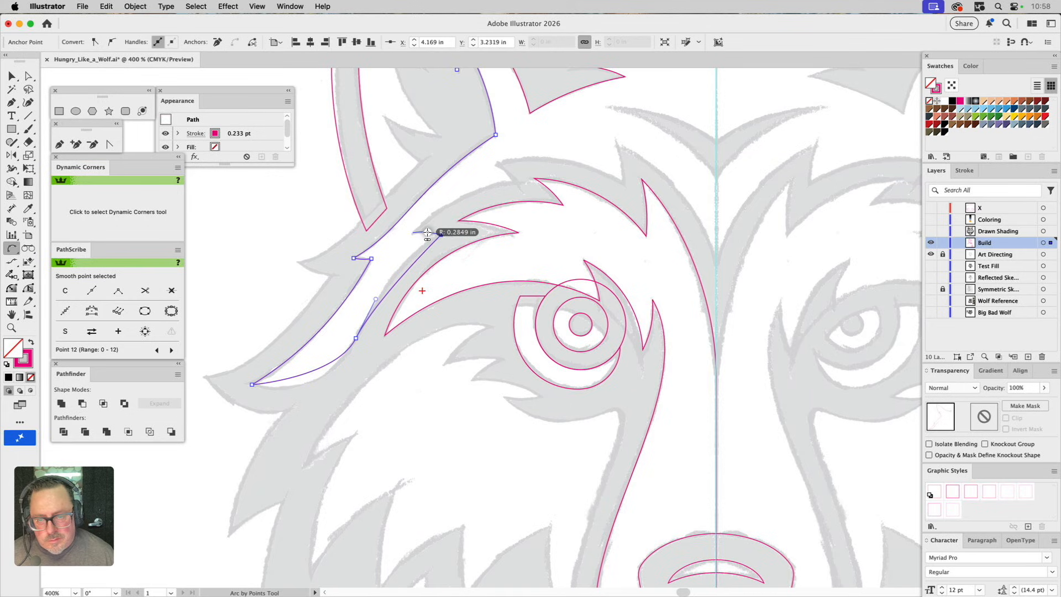
left_click(413, 232)
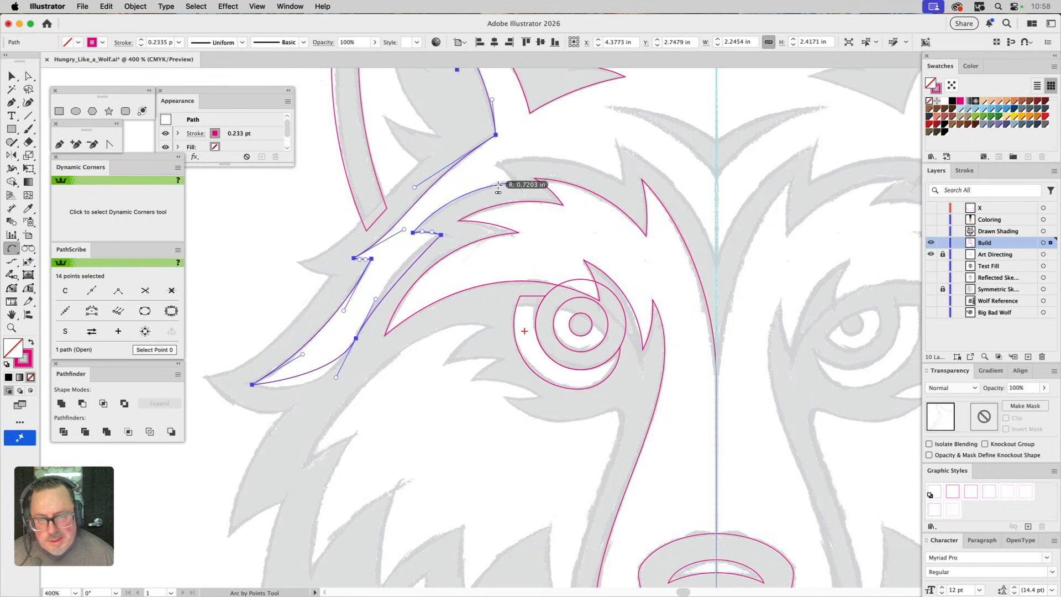
left_click(498, 186)
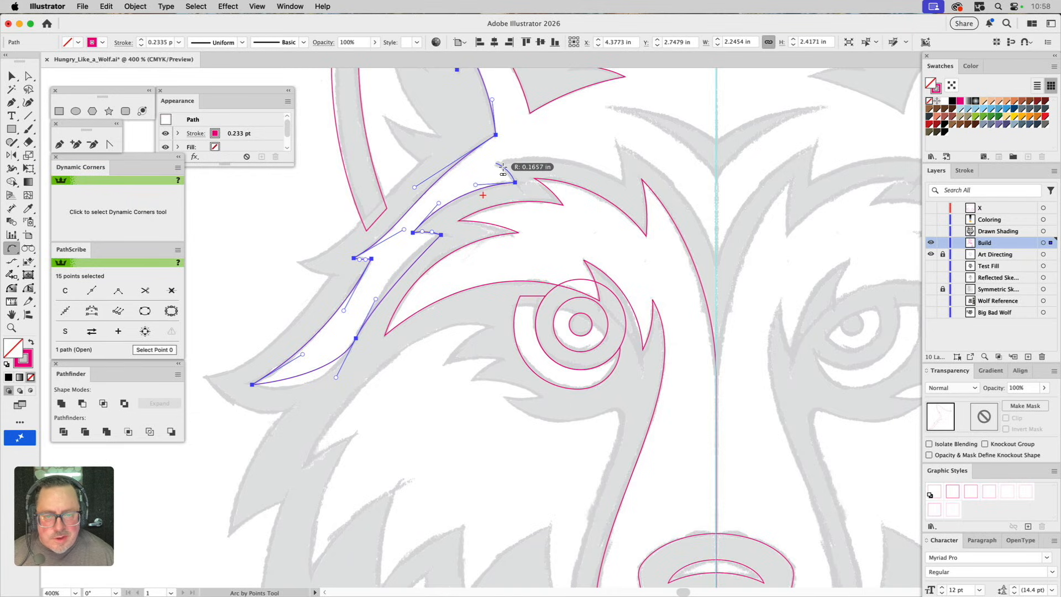
left_click(504, 167)
left_click(496, 163)
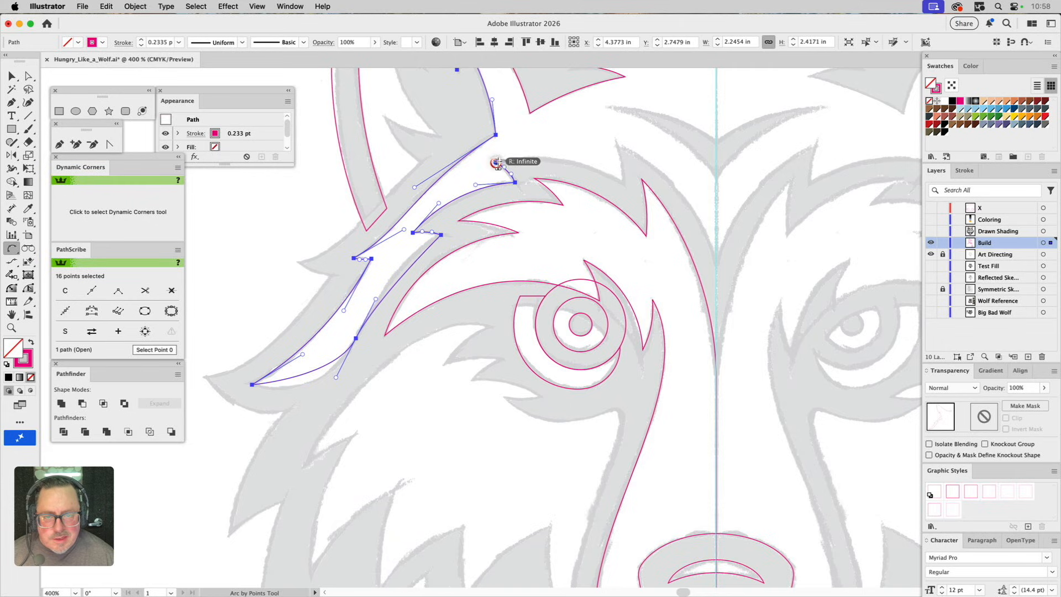
left_click(623, 183)
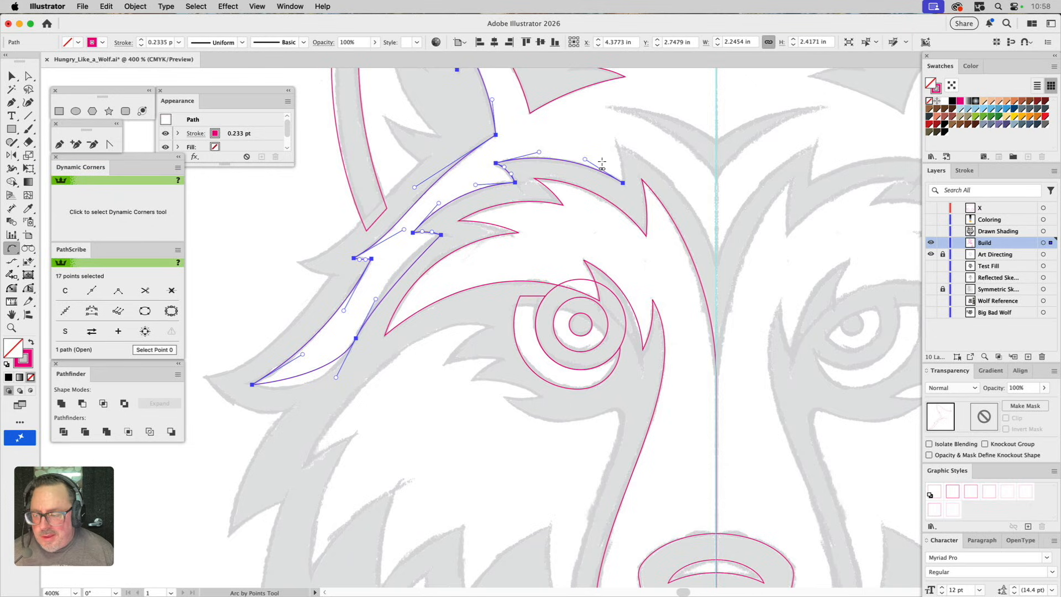
left_click(622, 183)
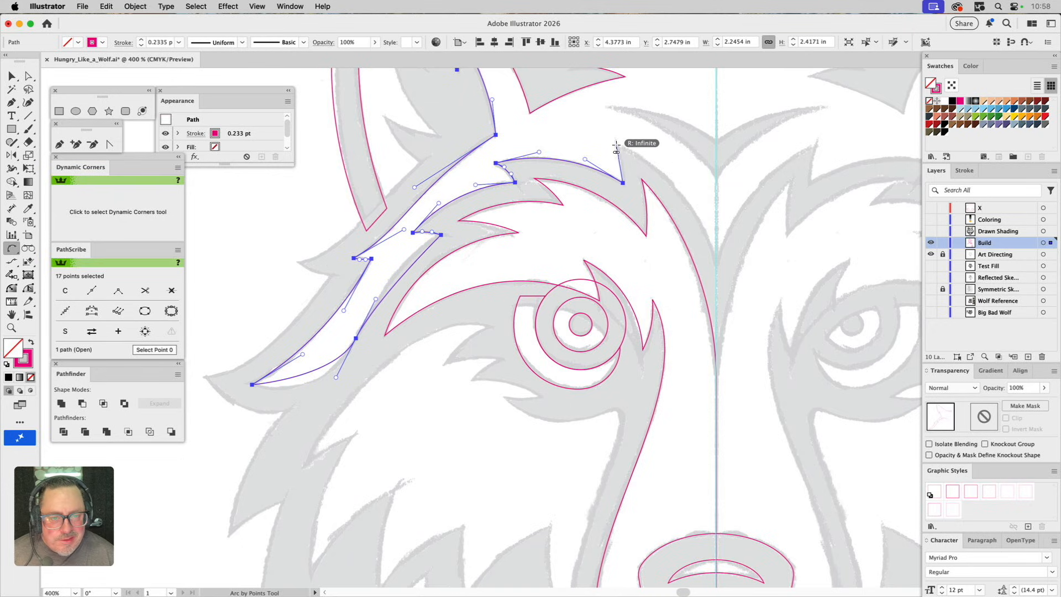
Step: Extend the wolf's face outline with two arcs, up to the brow tuft's tip and down its outer edge to the centre line
left_click(616, 140)
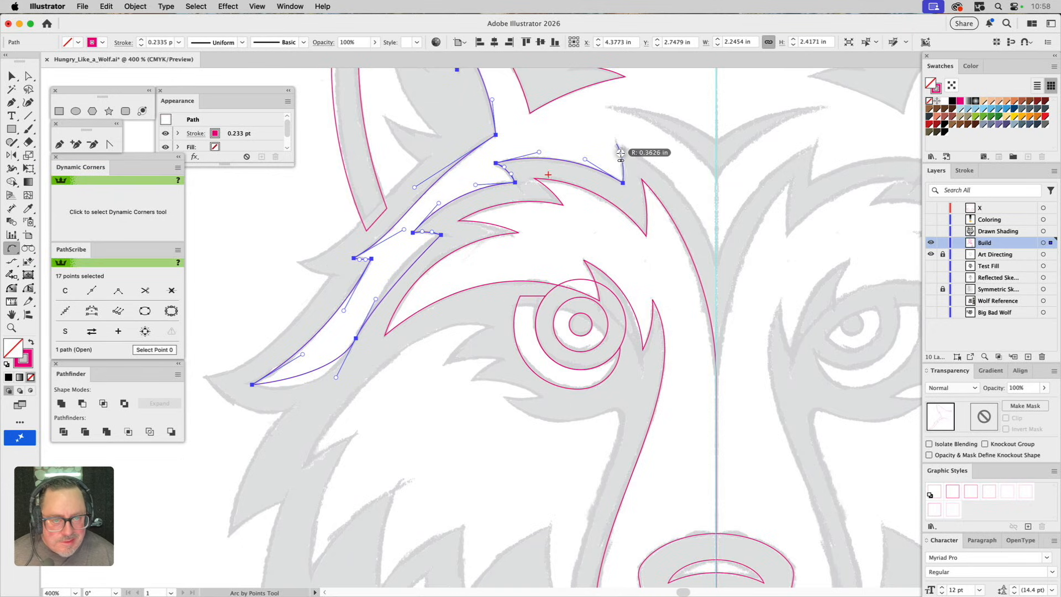
left_click(620, 154)
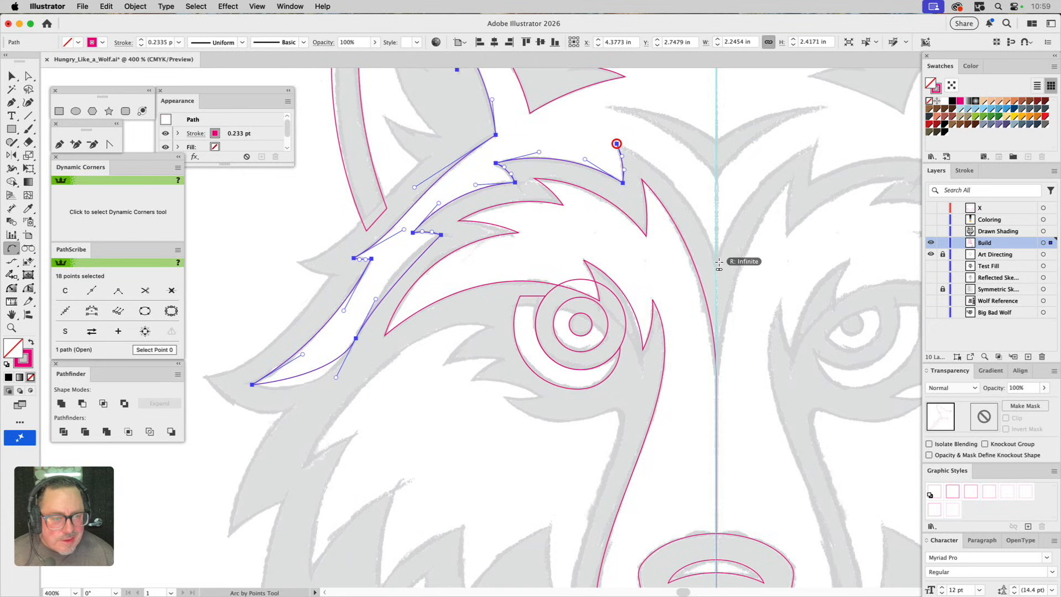
left_click(617, 144)
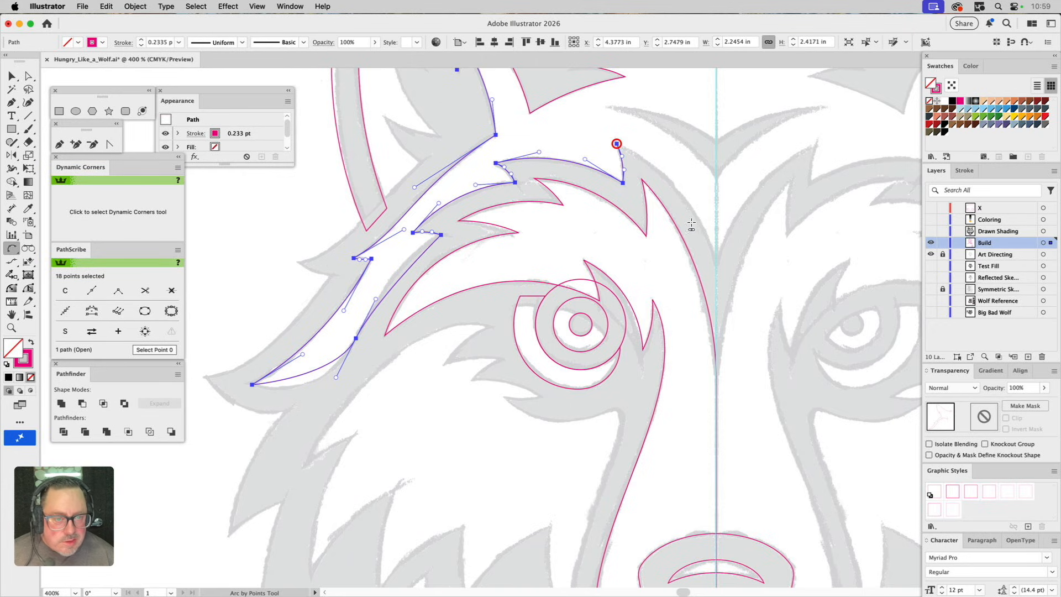
left_click(716, 265)
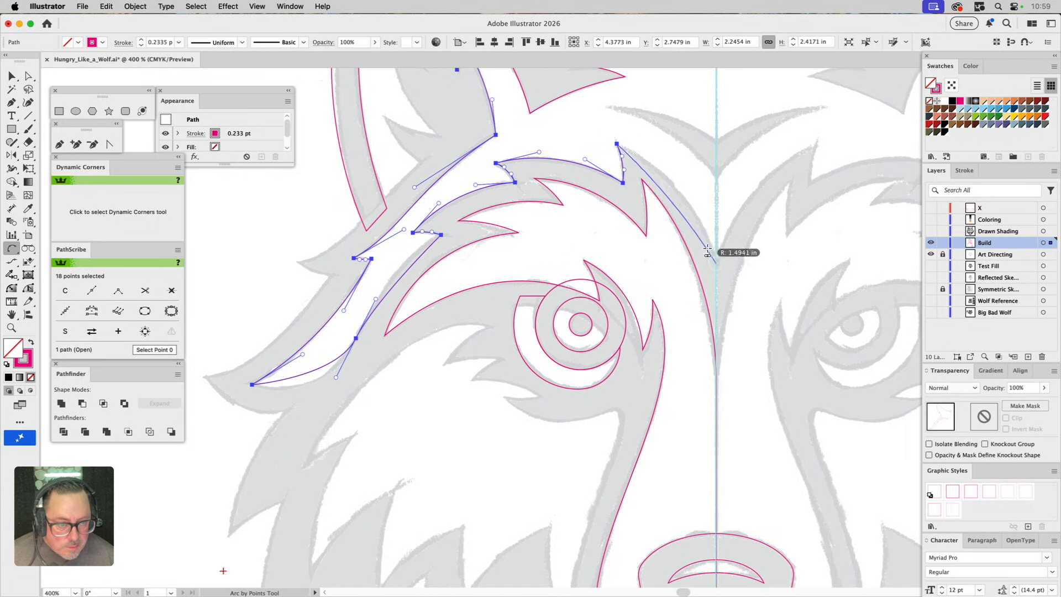
left_click(687, 201)
Step: Close the face outline with a straight segment along the centre line between the forehead end point and the brow end point, and deselect it
left_click(699, 179, "super")
left_click_drag(683, 140, 627, 291)
key("a")
left_click(653, 182)
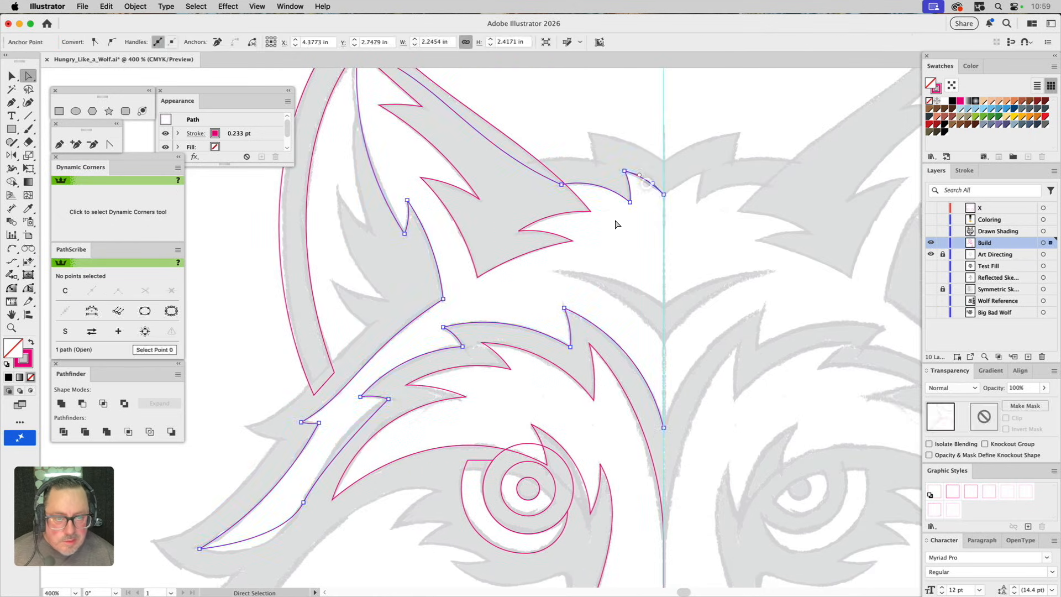
key("p")
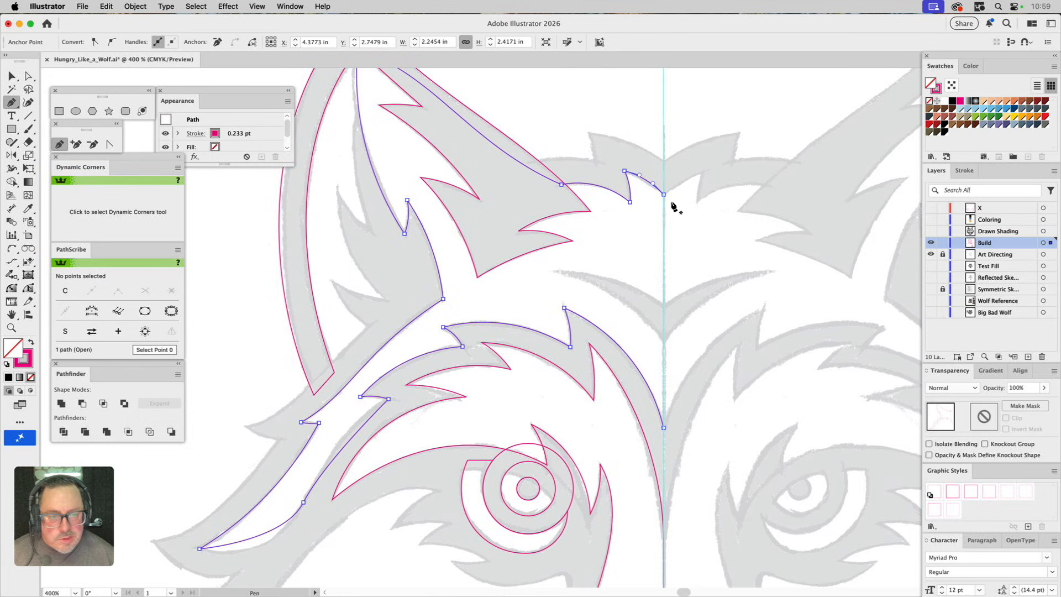
left_click(664, 195)
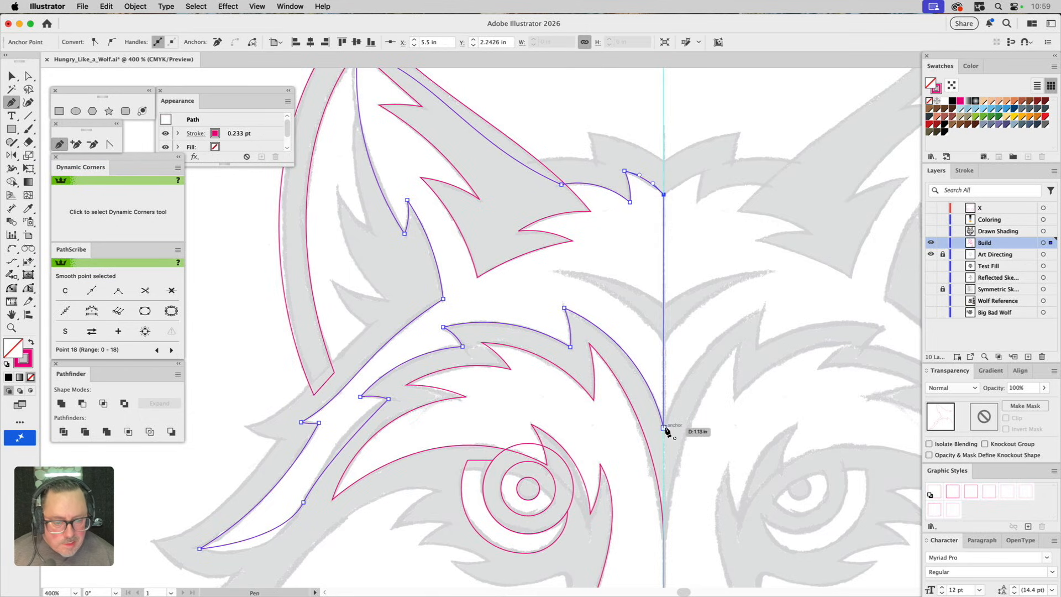
left_click(664, 428)
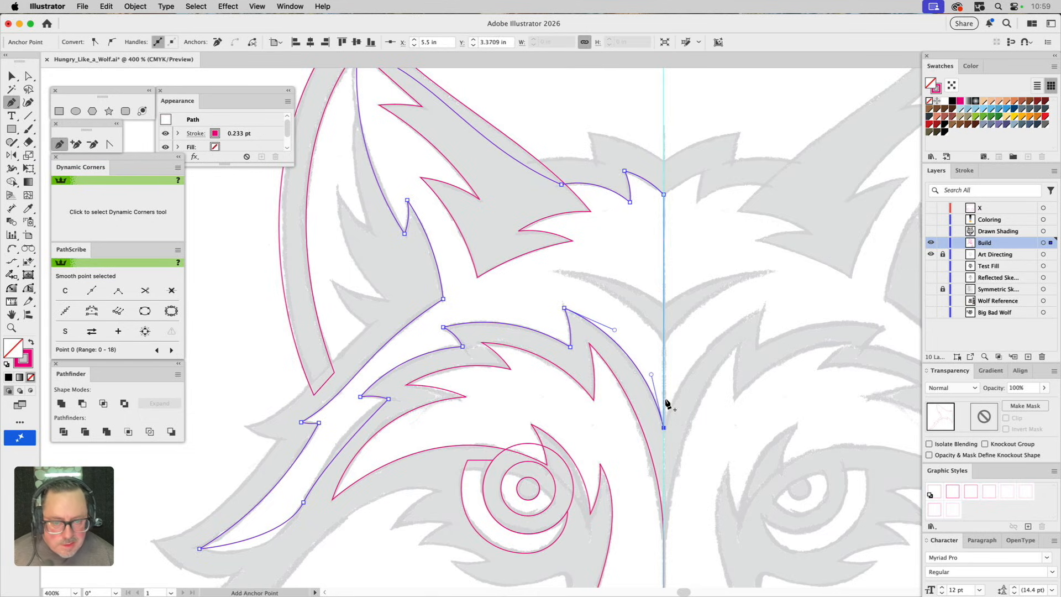
left_click(626, 255, "super")
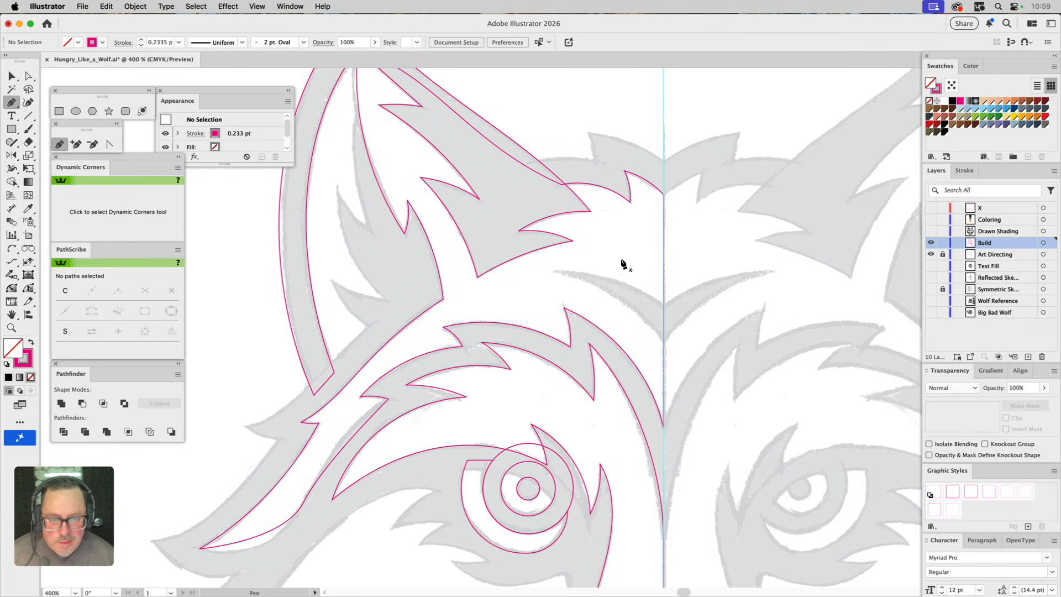
Step: Trace the pointed forehead marking as a closed shape with two arcs from its tip and a straight segment just past the centre line
left_click(11, 248)
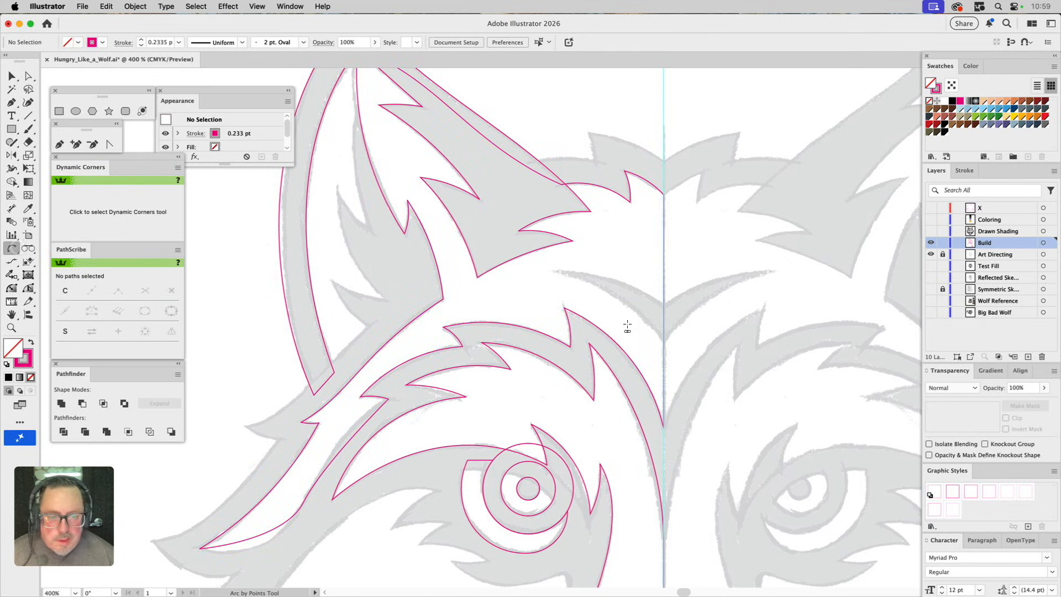
left_click(554, 270)
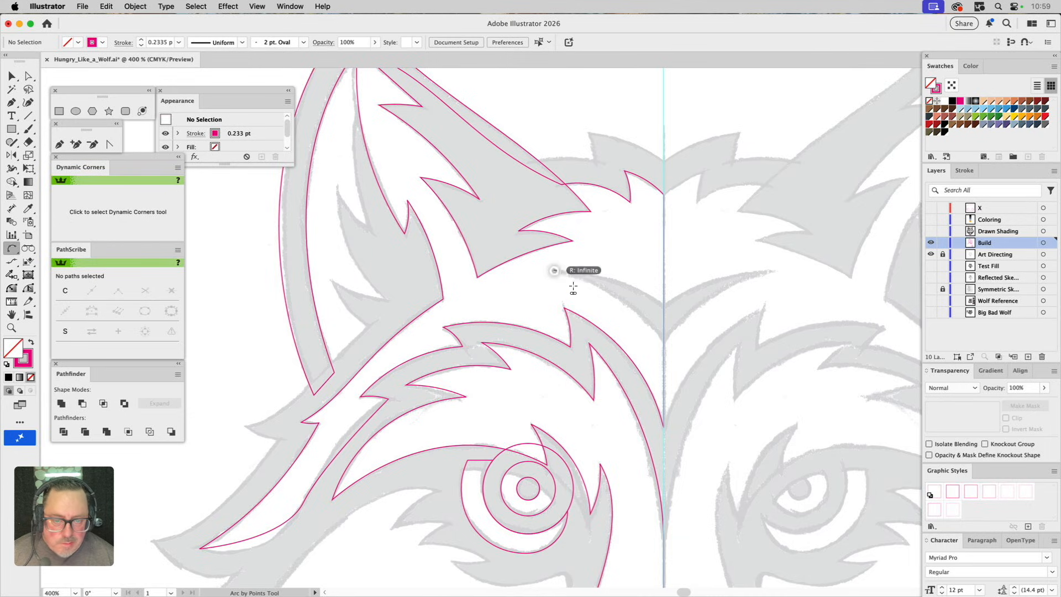
left_click(667, 349)
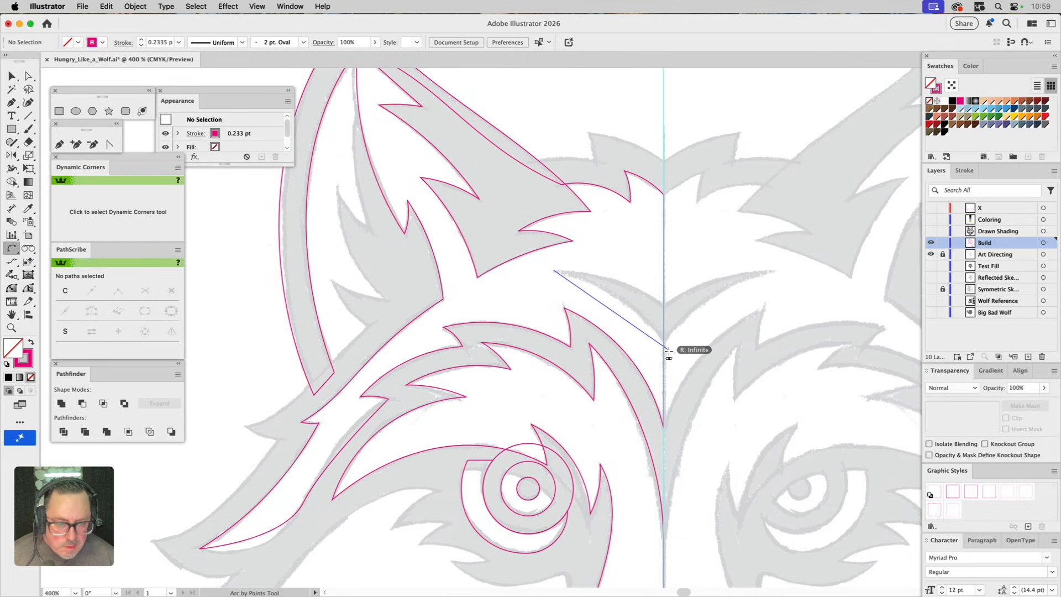
left_click(647, 327)
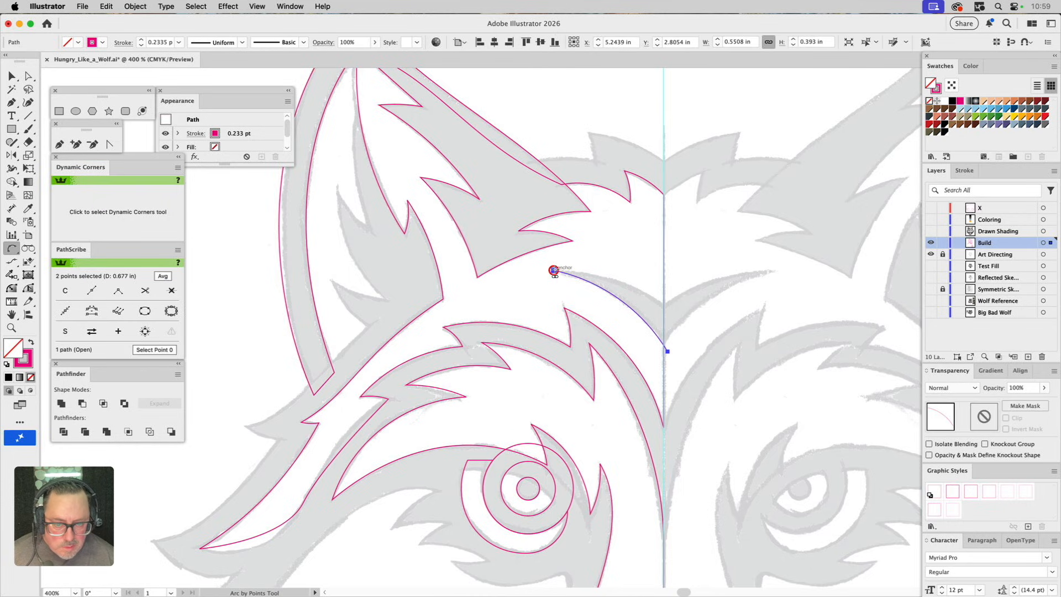
left_click(675, 314)
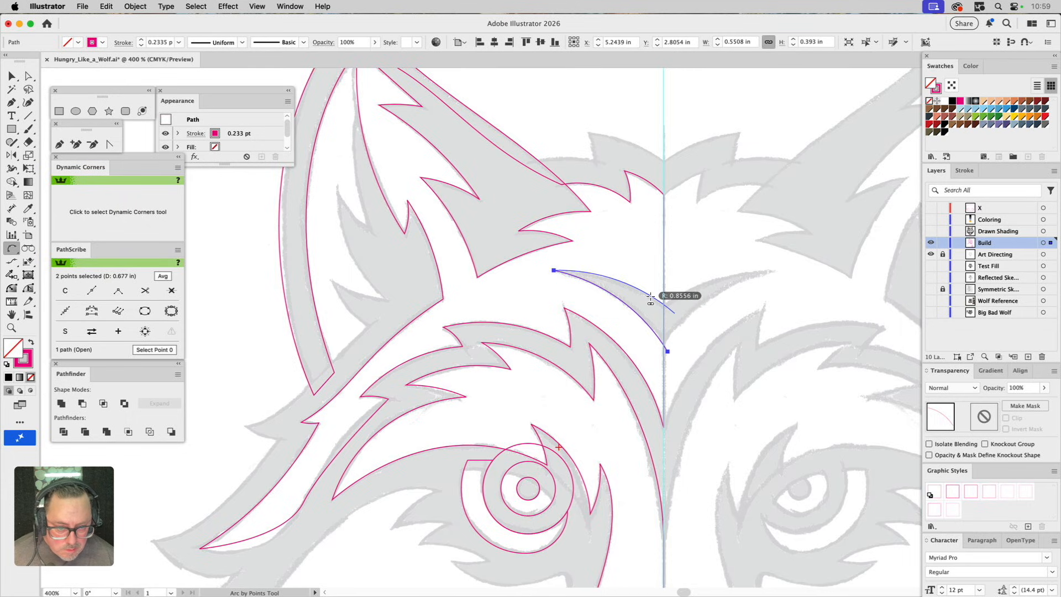
left_click(653, 300)
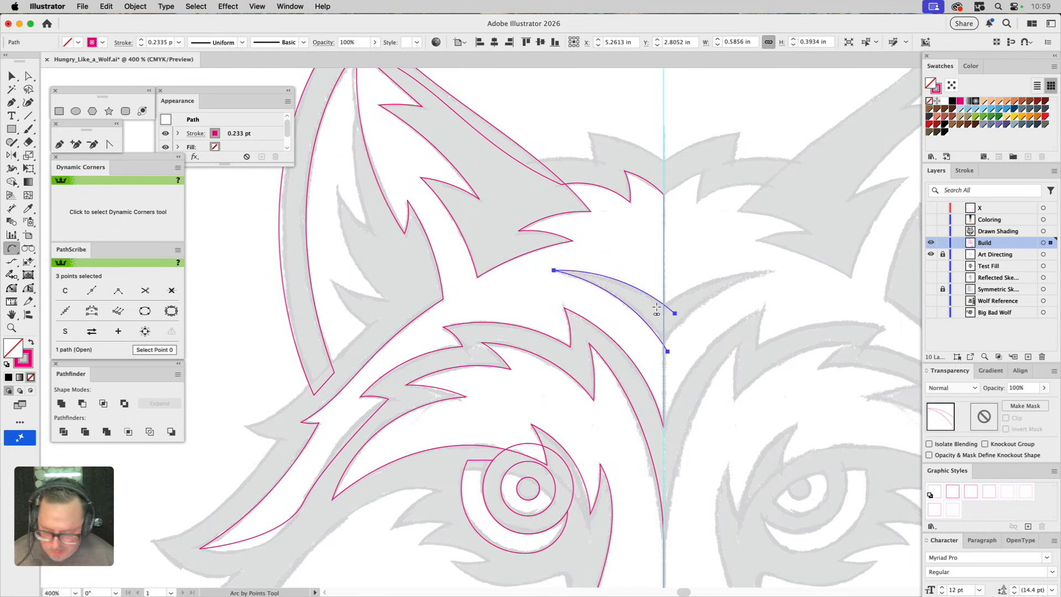
left_click(59, 144)
left_click(675, 313)
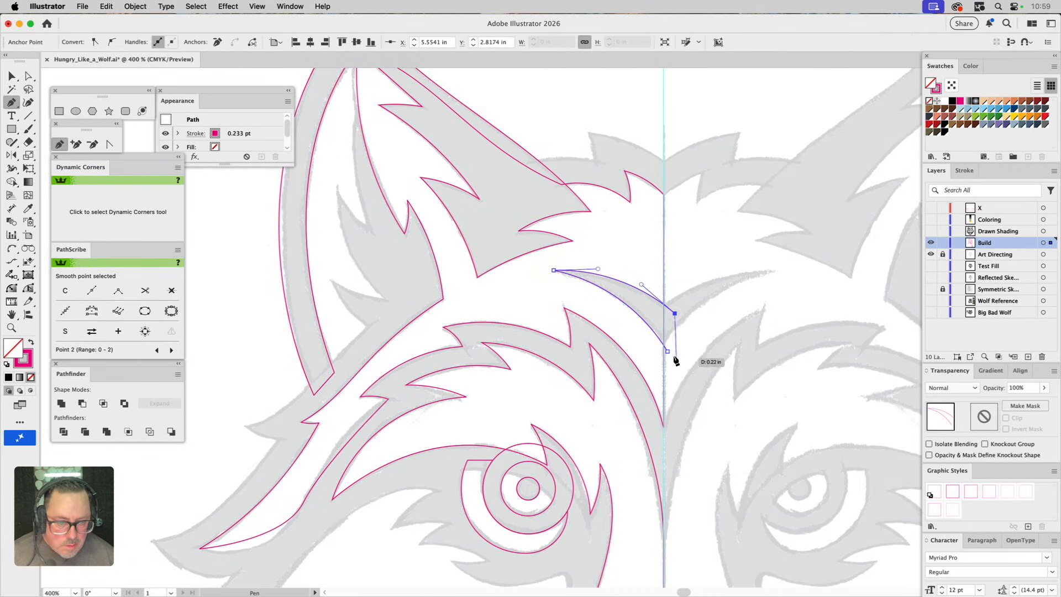
left_click(668, 350)
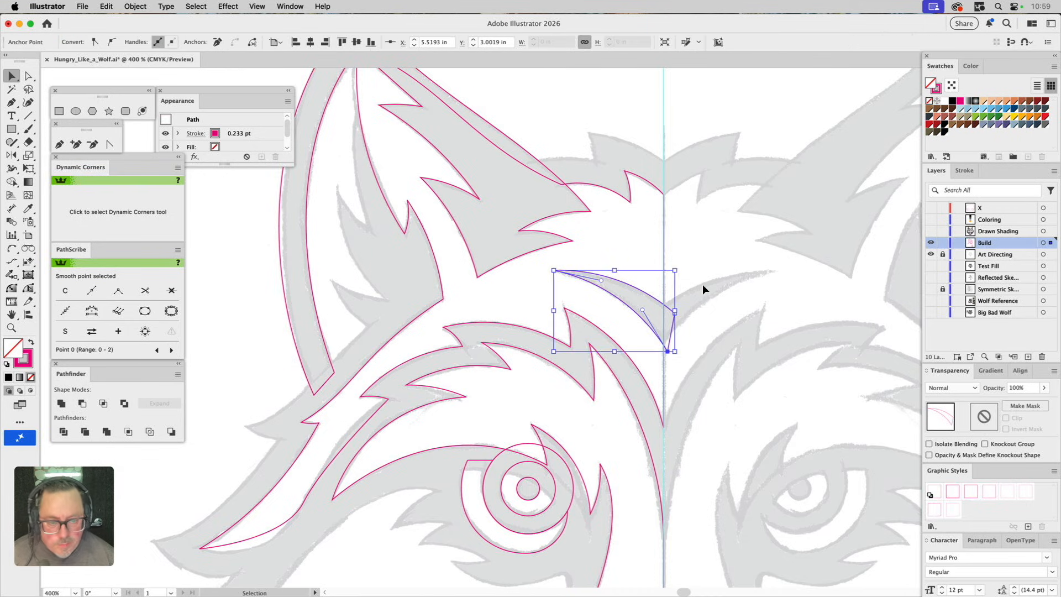
Step: Subtract the forehead marking from the closed face outline with Minus Front
key("v")
left_click(630, 296)
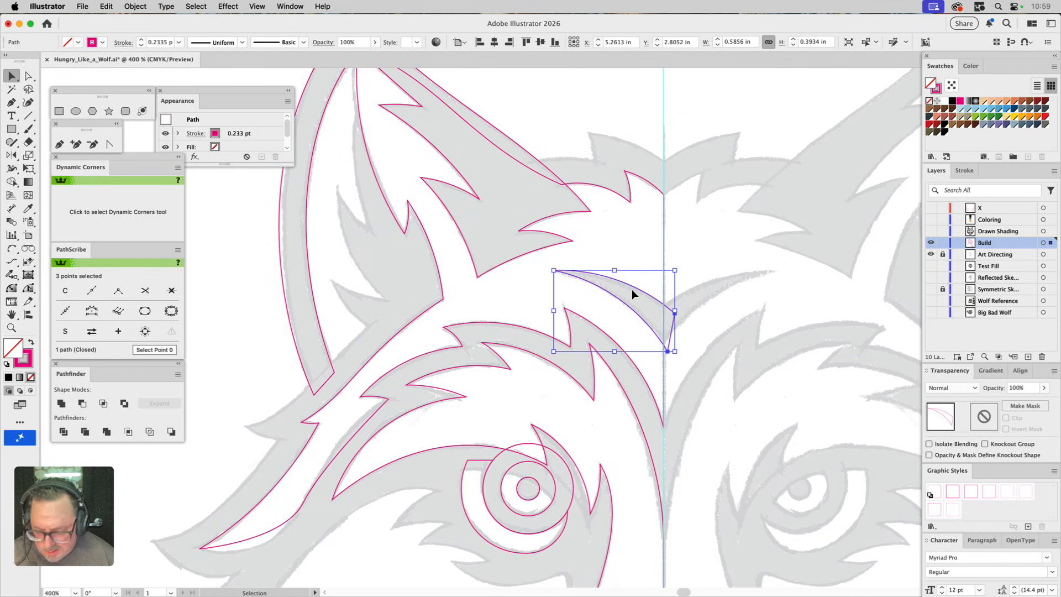
left_click(636, 187, "shift")
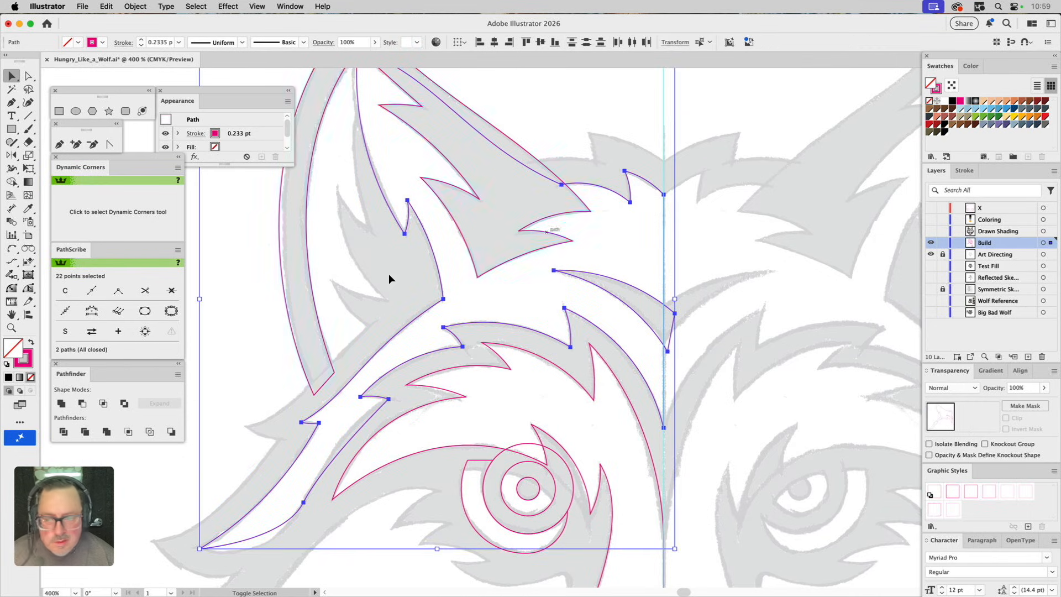
left_click(83, 404)
Step: Fill the ear shape light blue and subtract it from the face outline with Minus Front
left_click_drag(604, 222, 654, 309)
left_click(607, 321)
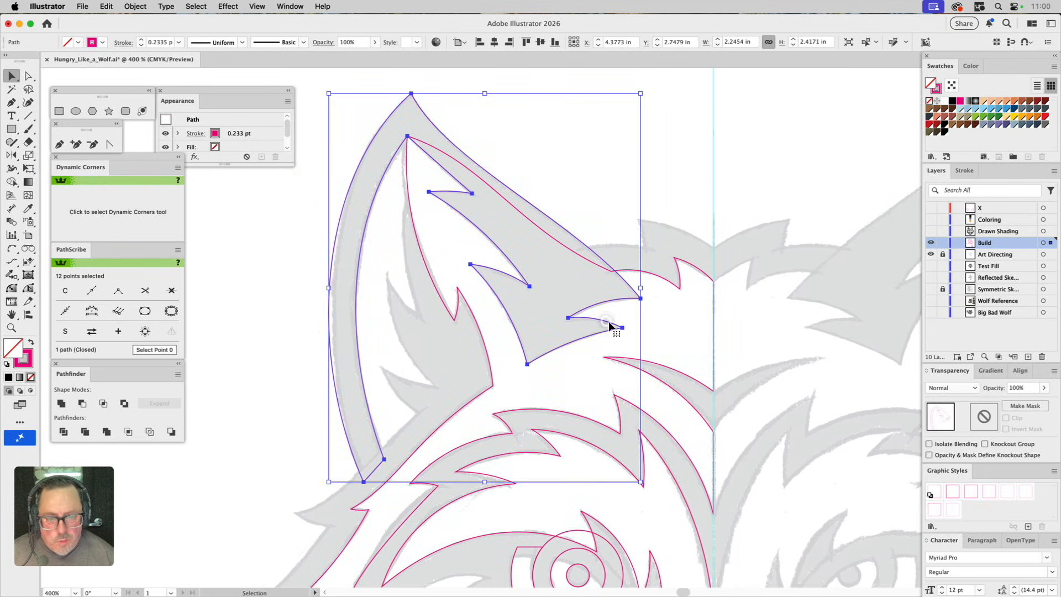
left_click(967, 110)
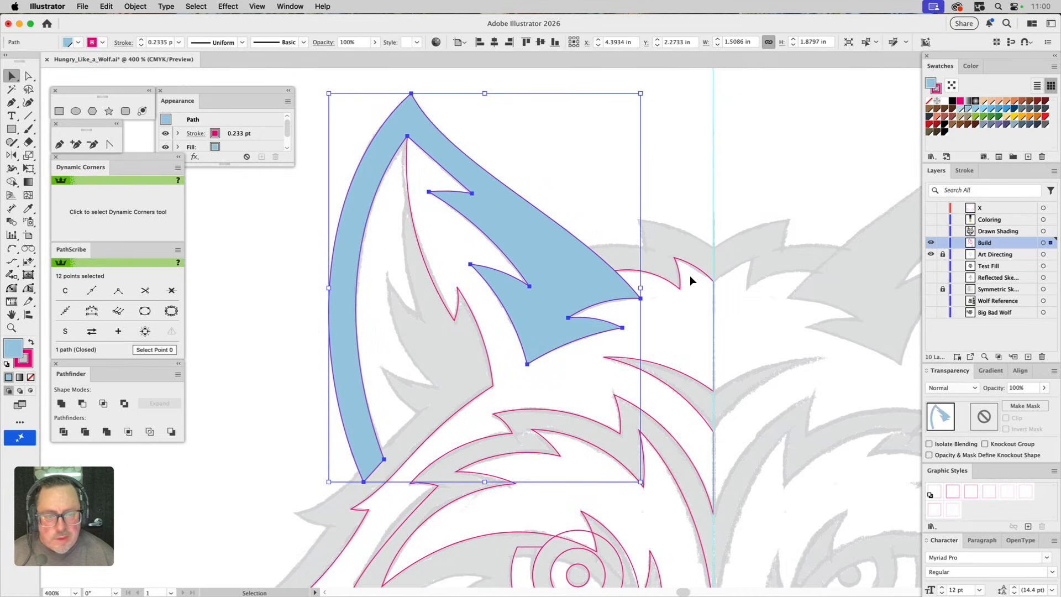
left_click(658, 275, "shift")
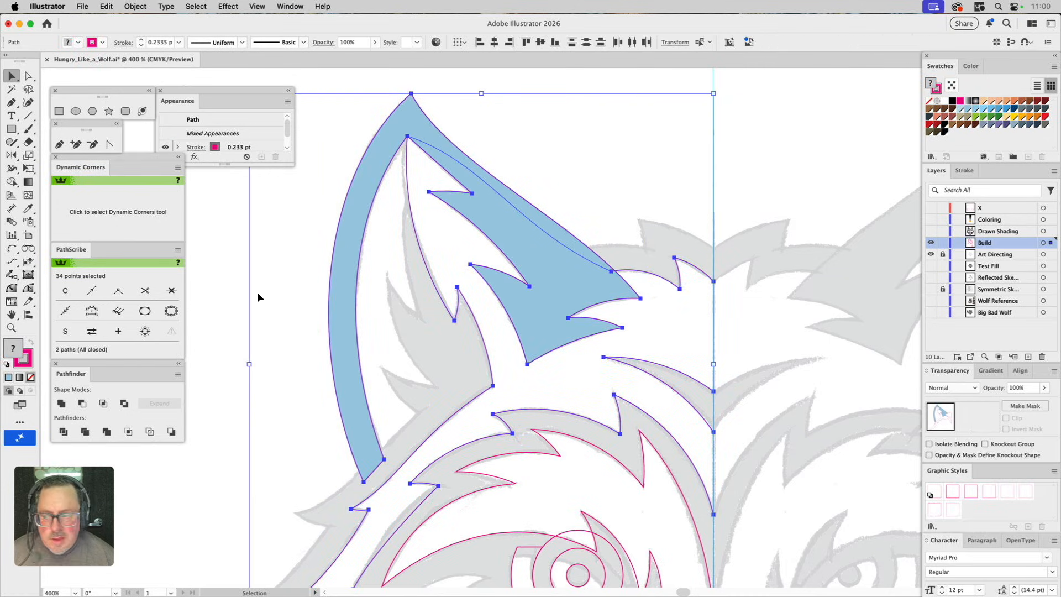
left_click(82, 403)
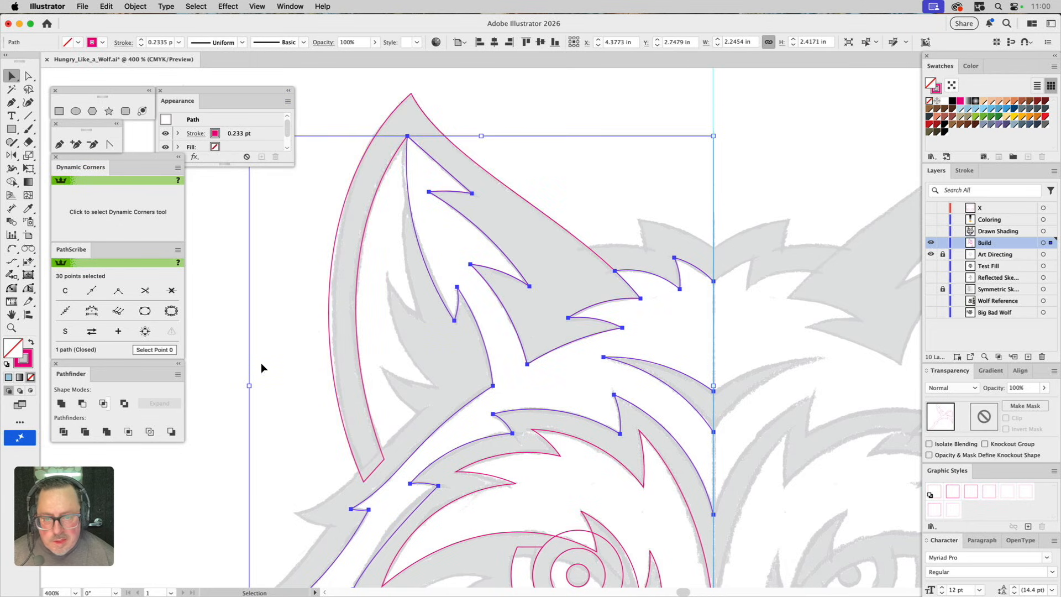
Step: Move the cut face shape aside to inspect it, undo the move and deselect it
left_click_drag(408, 188, 588, 126)
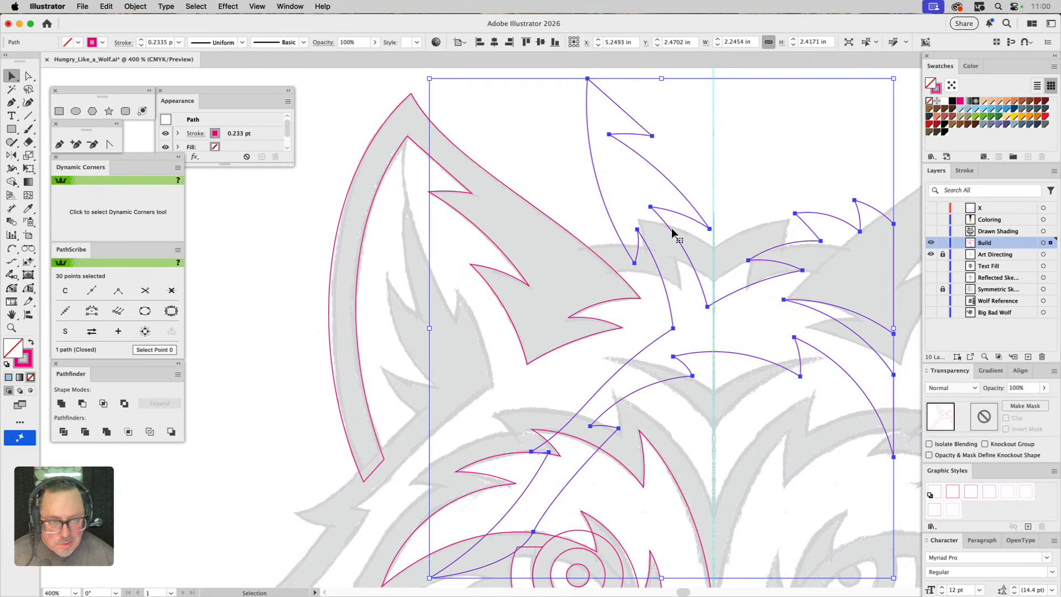
key("super+z")
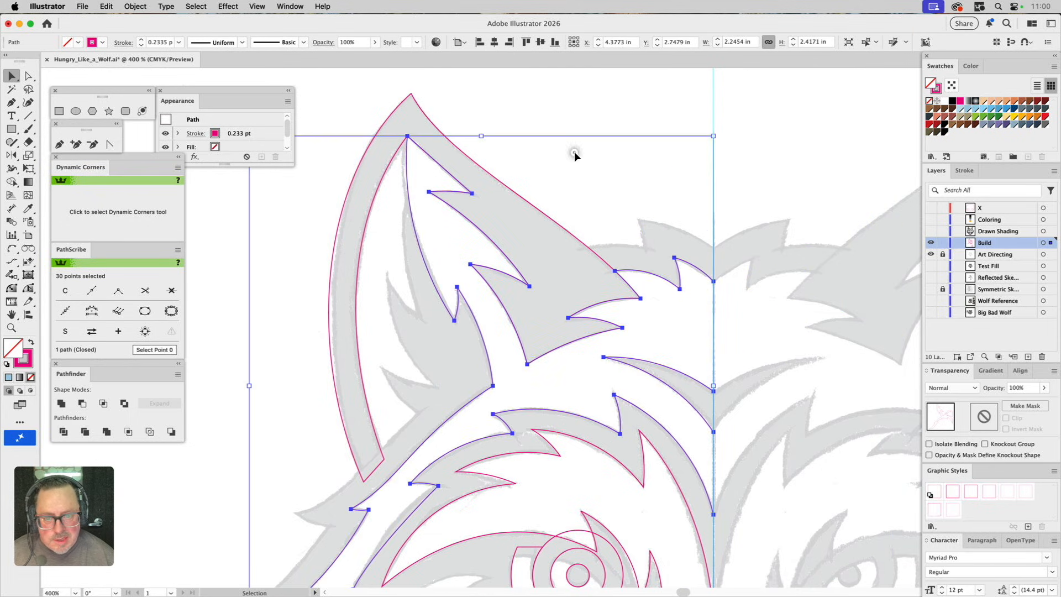
left_click(575, 151)
Step: Draw an arc along the upper cheek from beside the eye to the first fur notch, and adjust its upper handle to follow the sketch
left_click_drag(631, 361, 591, 284)
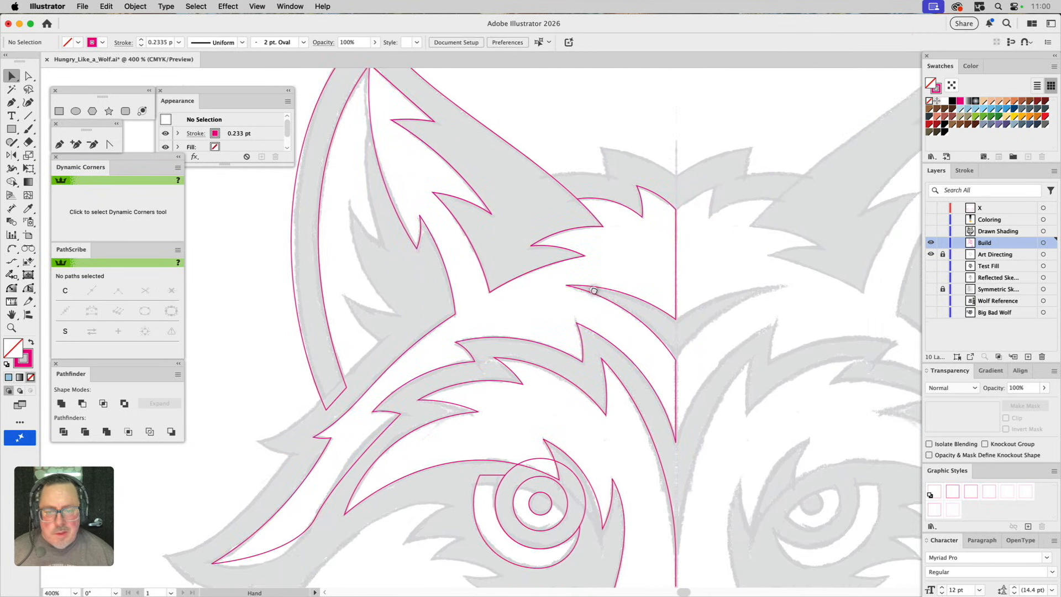
left_click_drag(590, 353, 577, 157)
left_click_drag(572, 367, 610, 209)
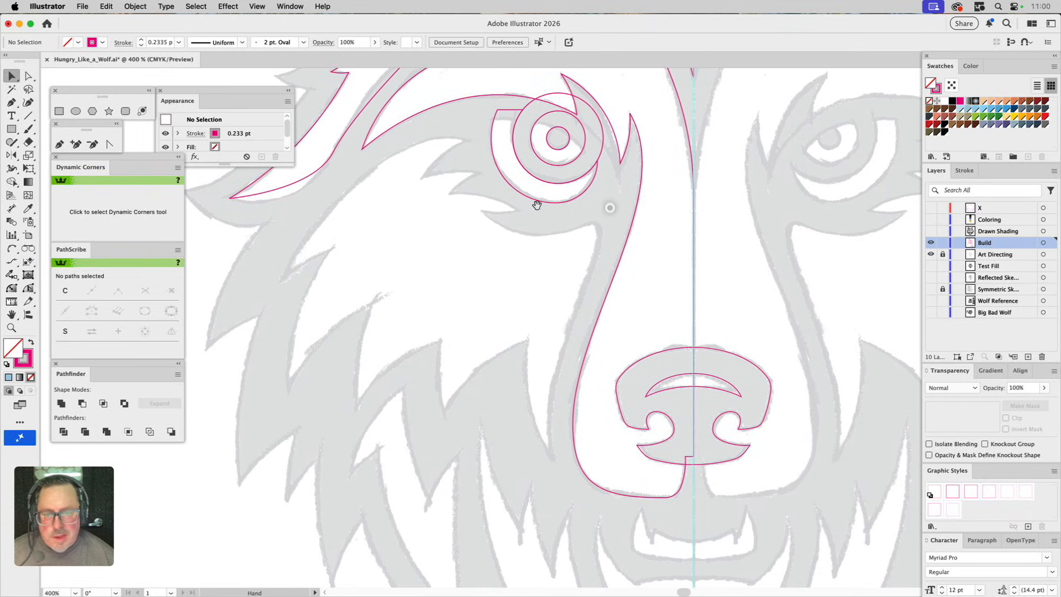
left_click(11, 248)
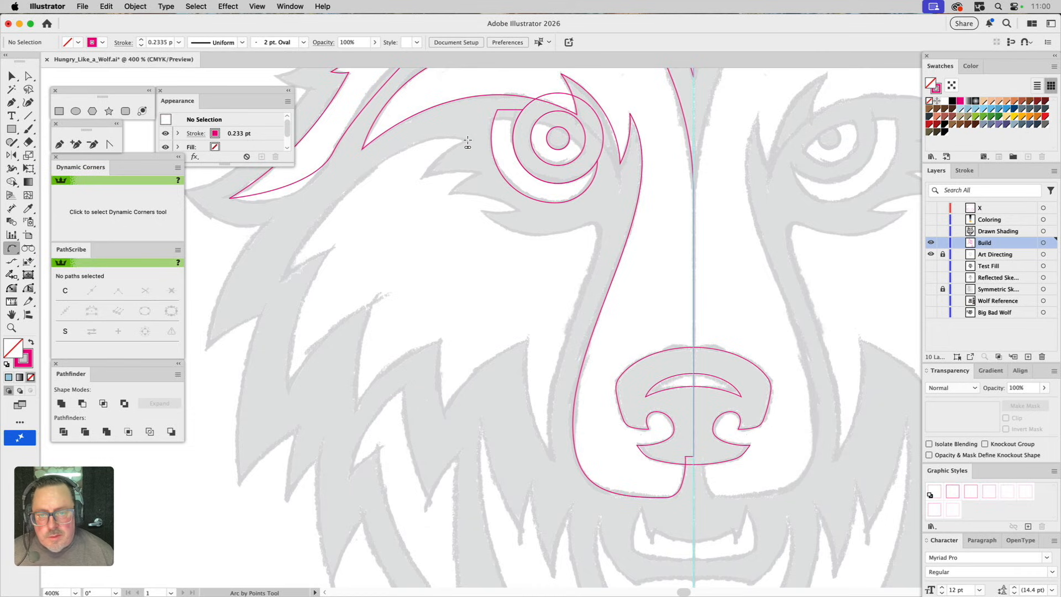
left_click(467, 141)
left_click(286, 276)
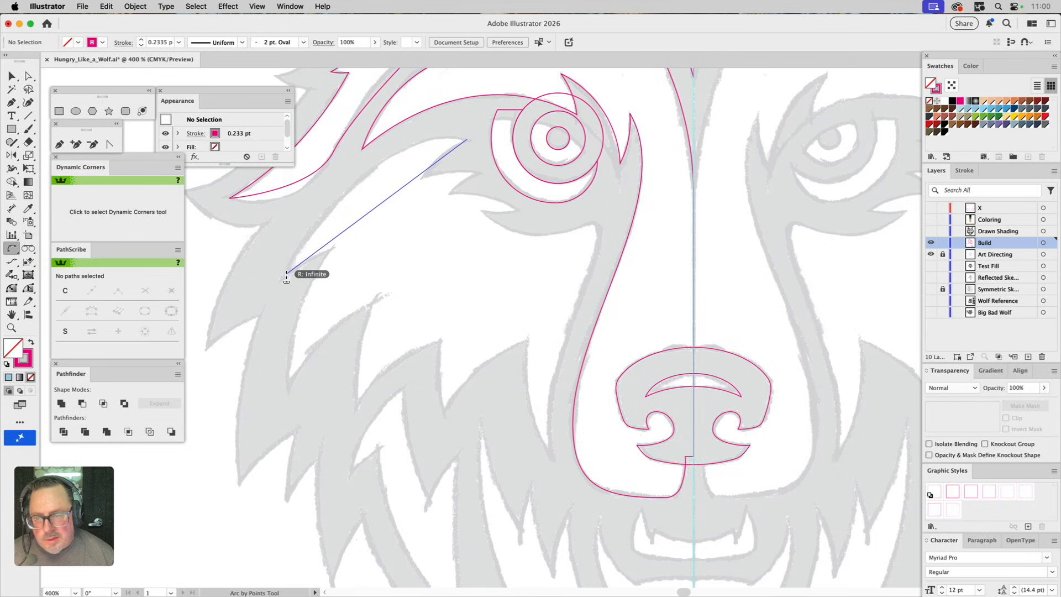
left_click(300, 250)
key("a")
mouse_move(405, 144)
left_mouse_down()
mouse_move(419, 172)
mouse_move(393, 143)
mouse_move(405, 127)
left_mouse_up()
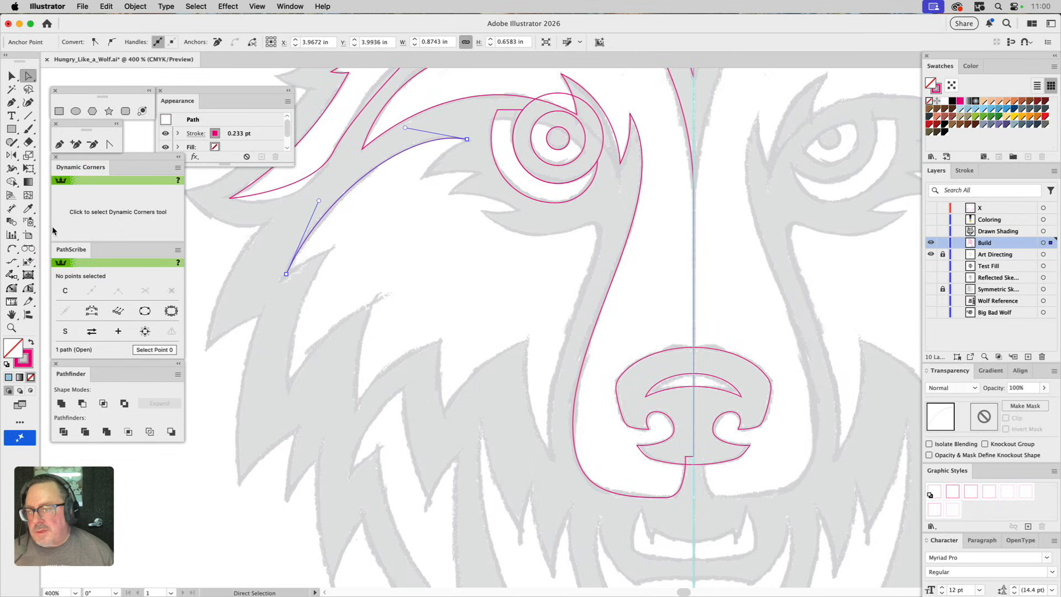
Step: Extend the upper cheek path with Arc by Points from the first fur notch to its inner point, and down to the second notch
left_click(11, 248)
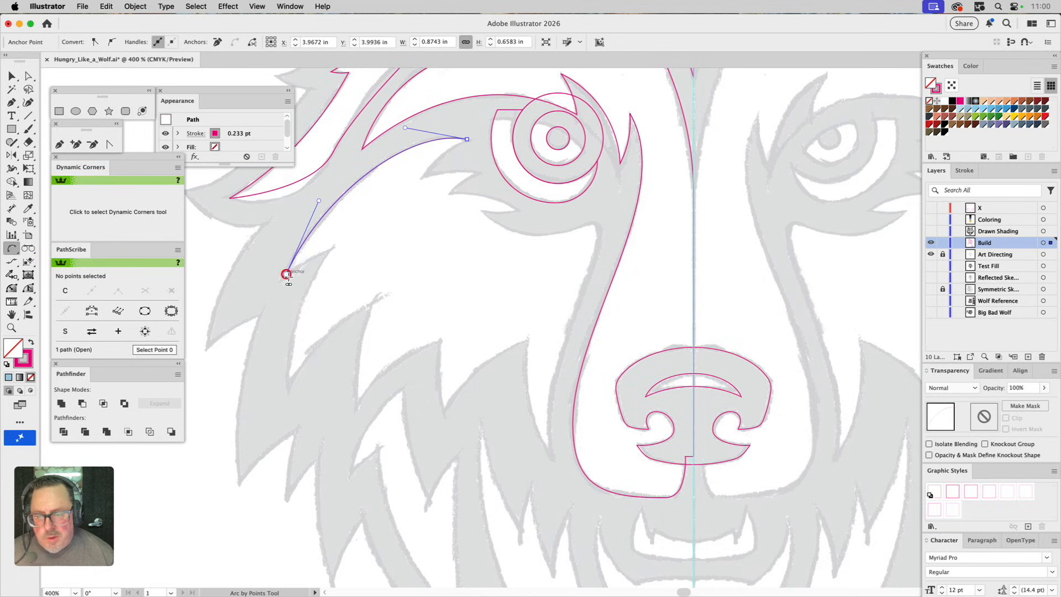
left_click(286, 274)
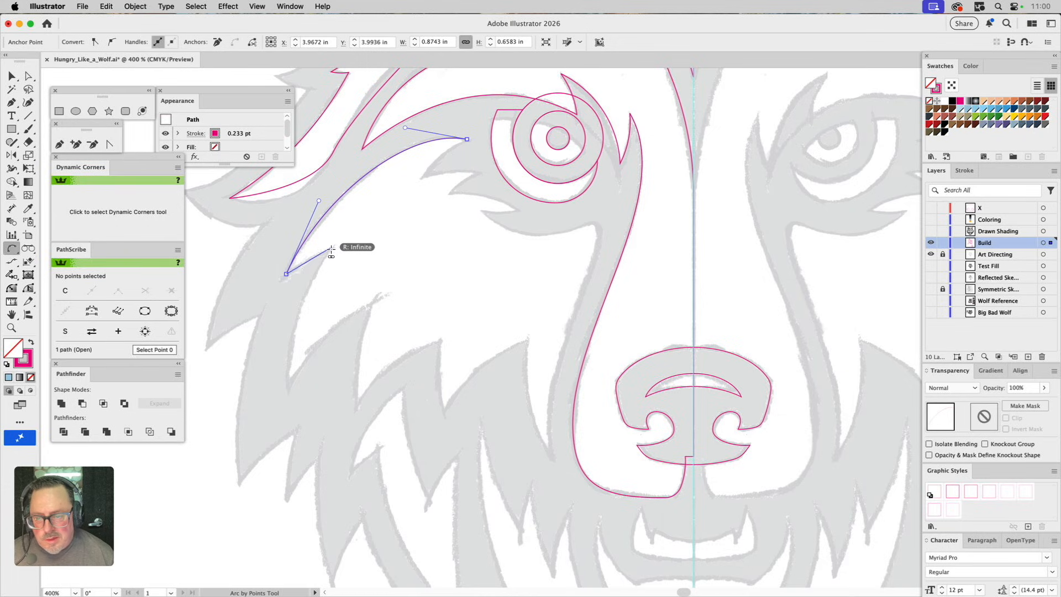
left_click(331, 249)
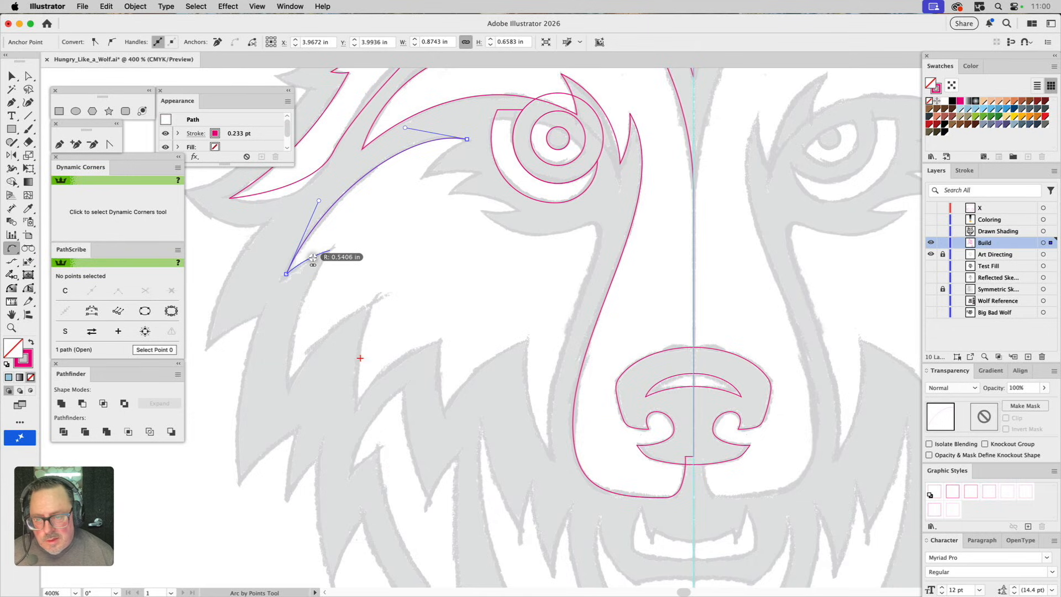
left_click(327, 255)
left_click(330, 251)
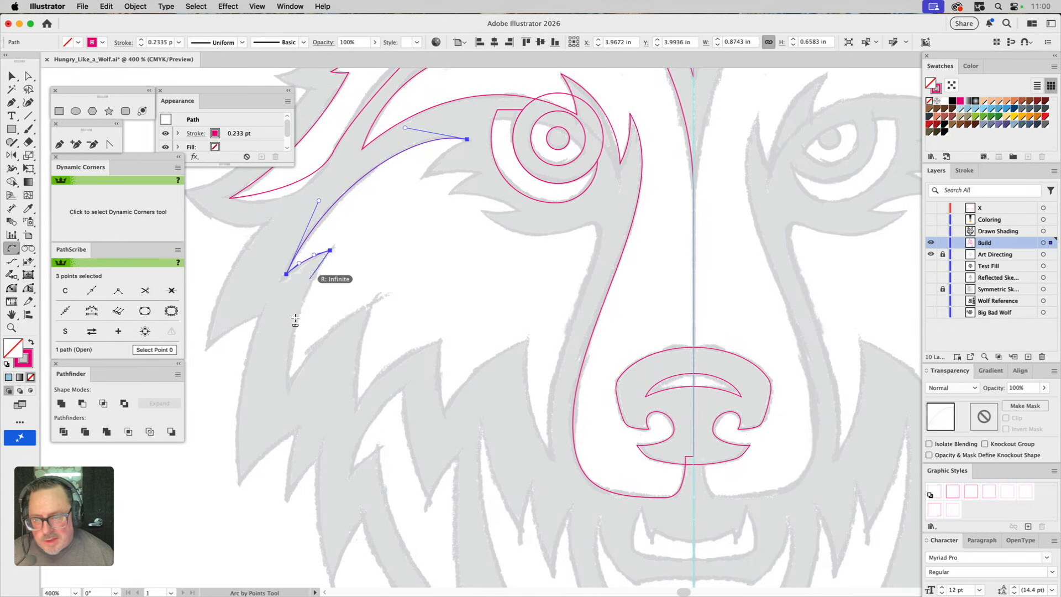
left_click(288, 385)
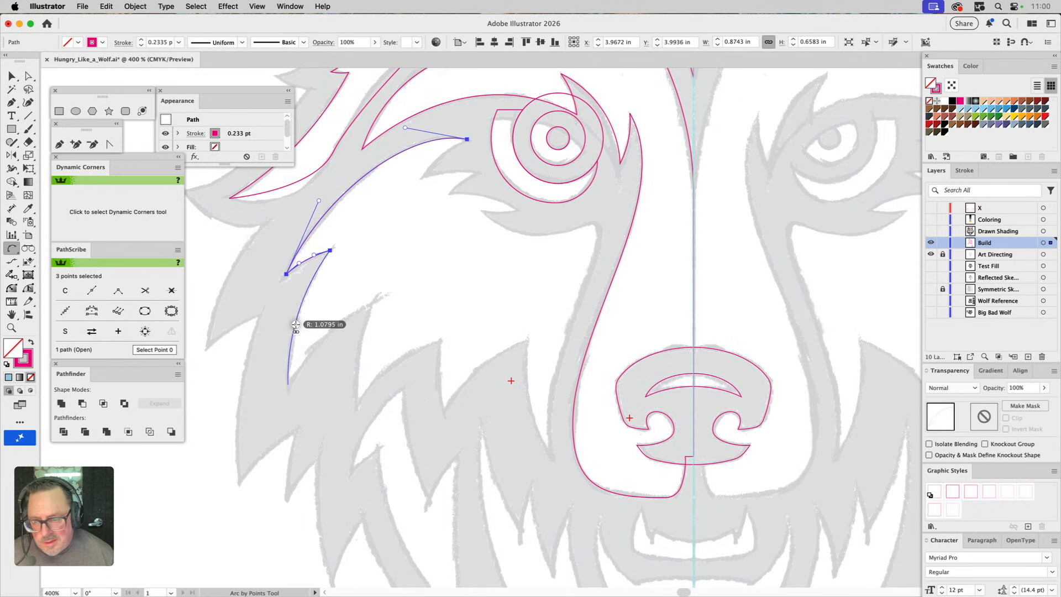
left_click(295, 326)
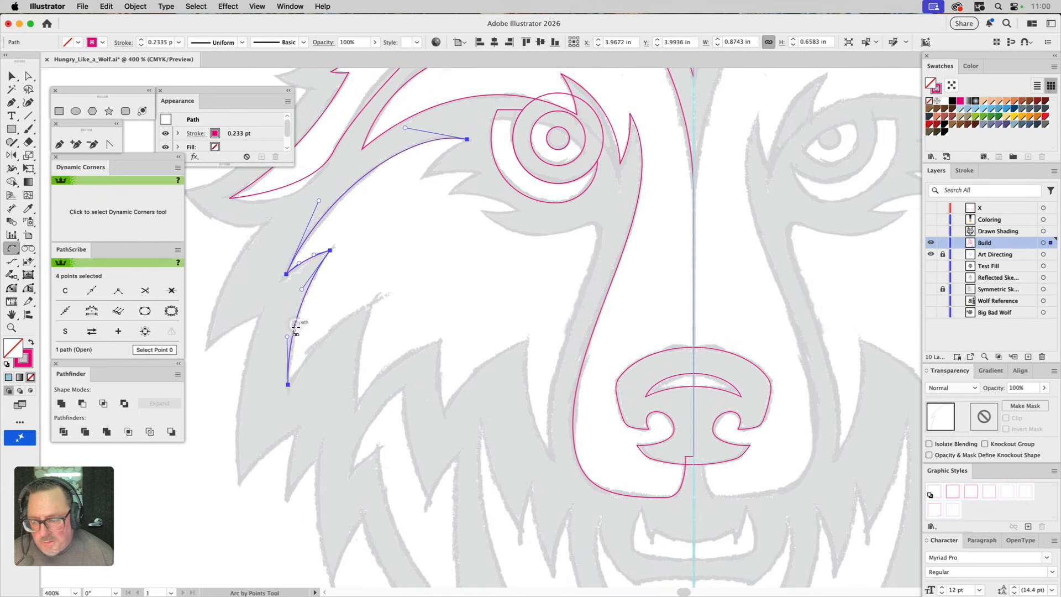
Step: Trace the second cheek fur point with two arcs, rising from the second notch and dropping to the third notch
left_click(287, 384)
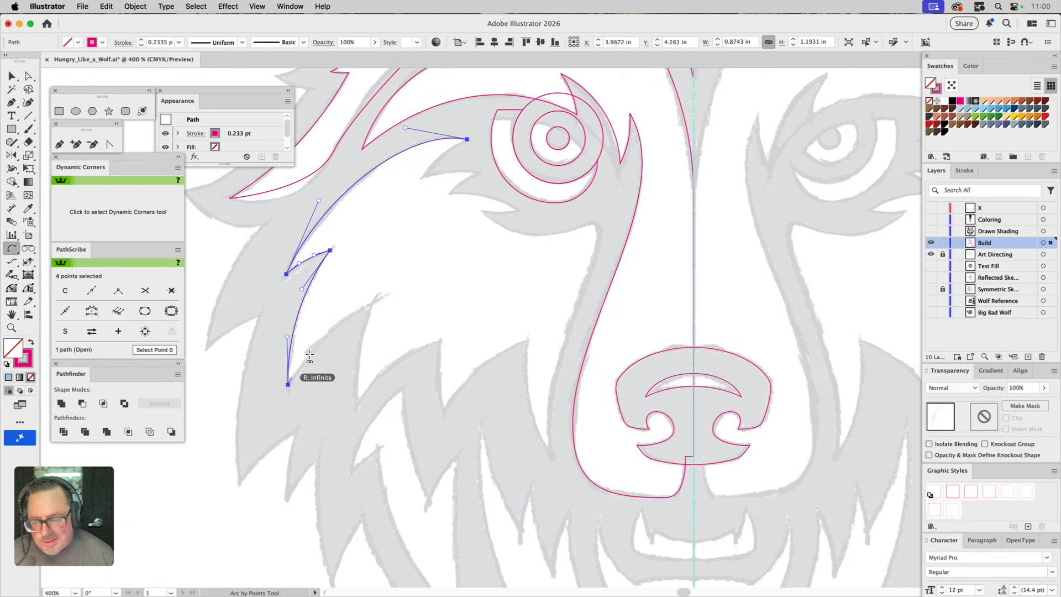
left_click(372, 306)
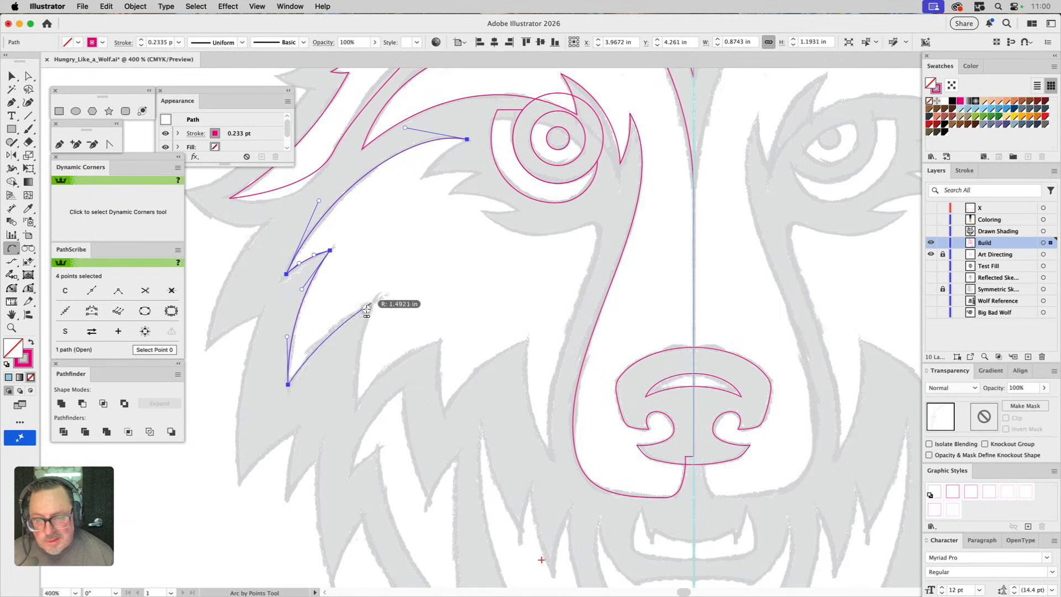
left_click(342, 324)
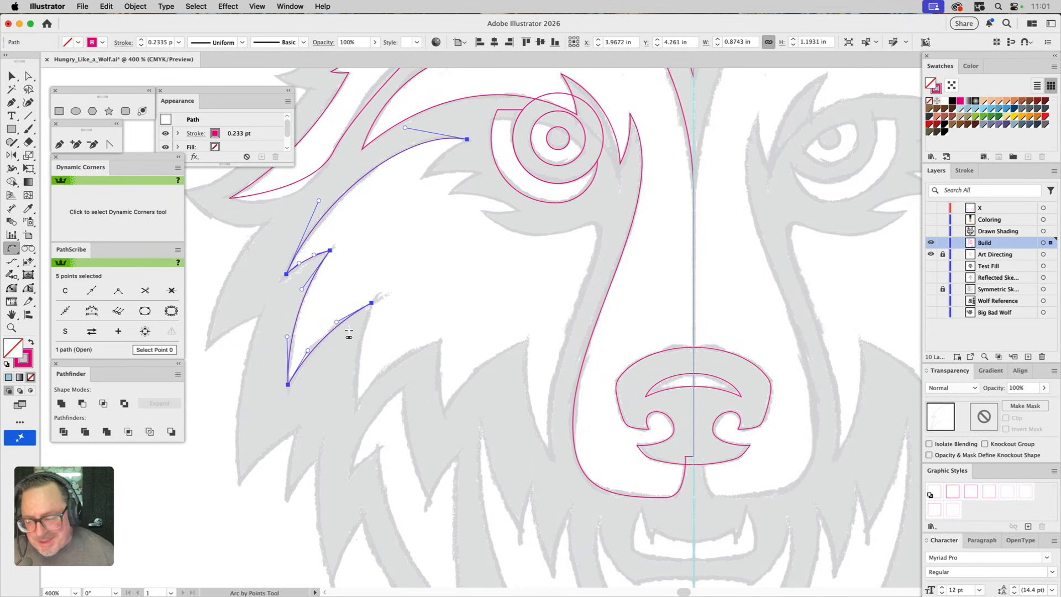
left_click(371, 302)
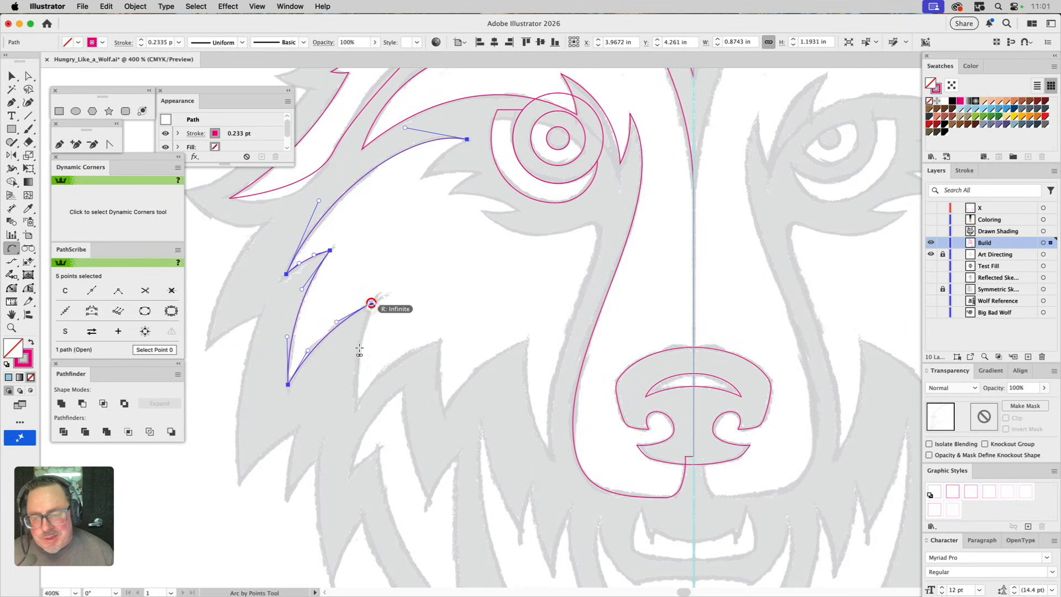
left_click(356, 406)
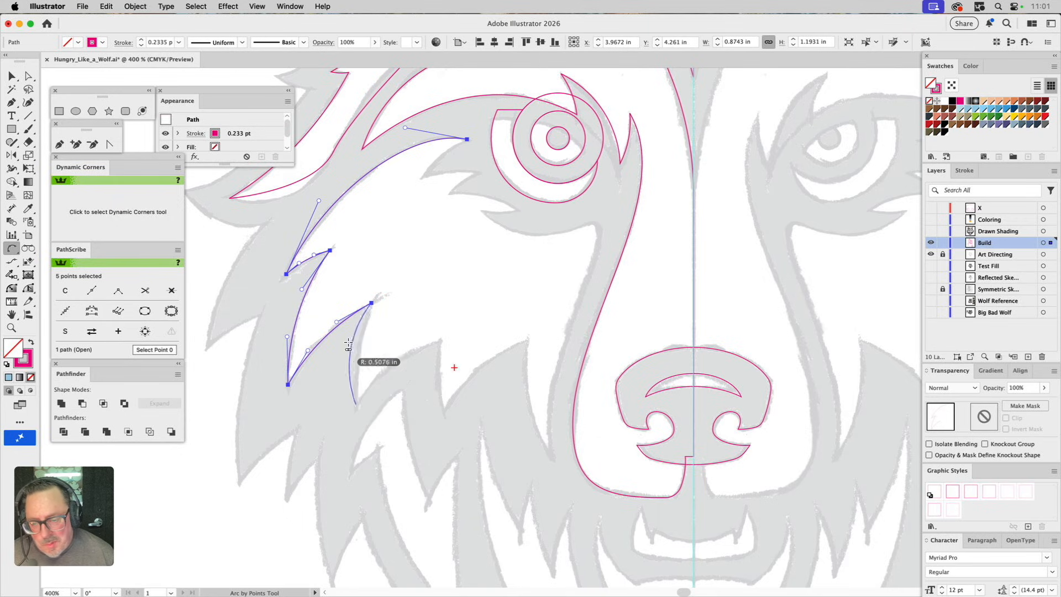
left_click(360, 344)
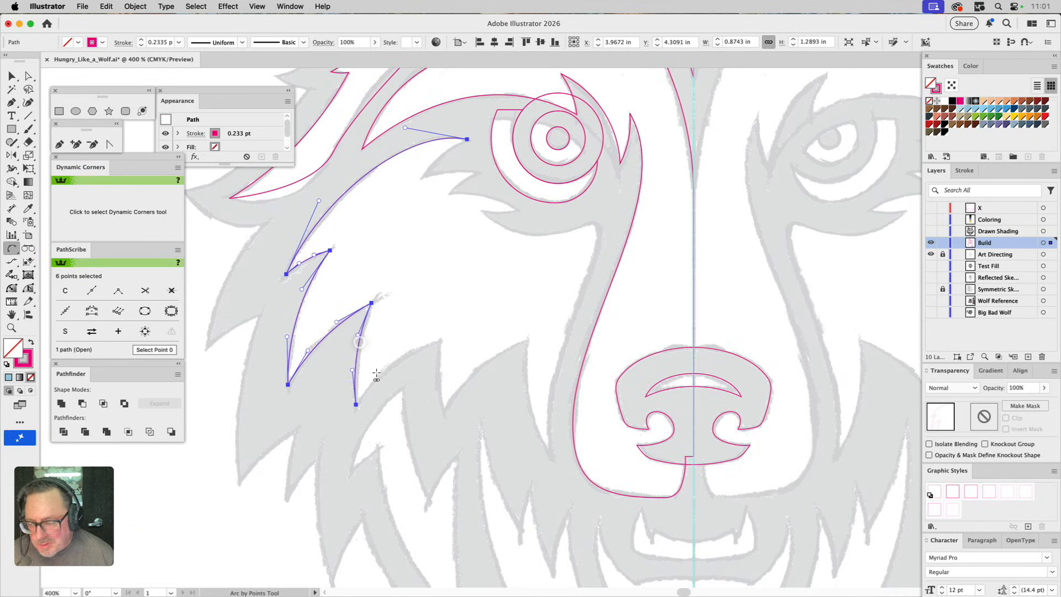
Step: Trace the third cheek fur point with two arcs, from the third notch up to its point and down to the fourth notch
left_click(441, 339)
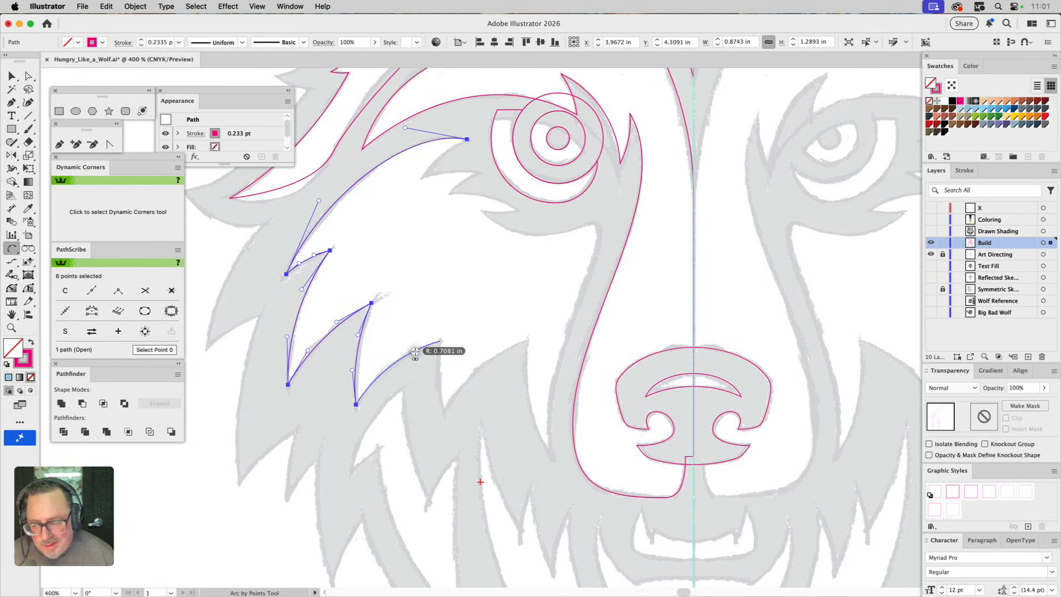
left_click(415, 353)
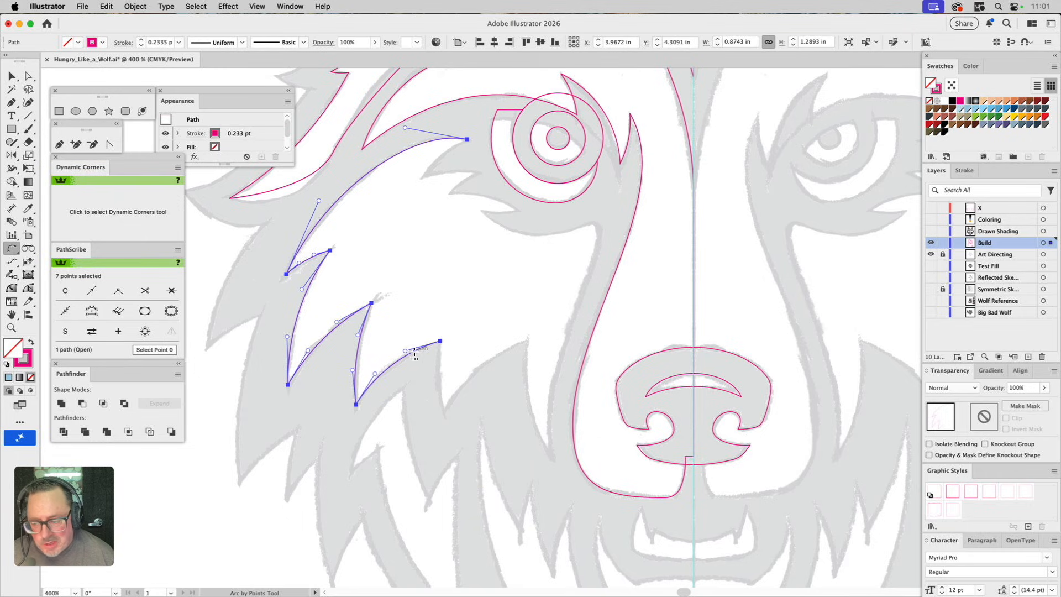
left_click(440, 341)
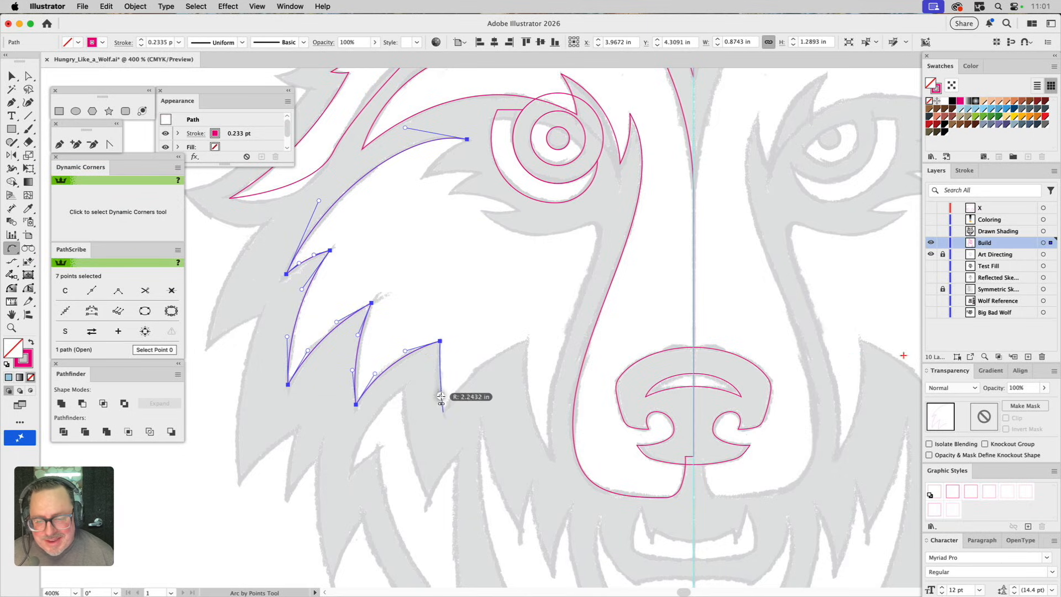
left_click(443, 412)
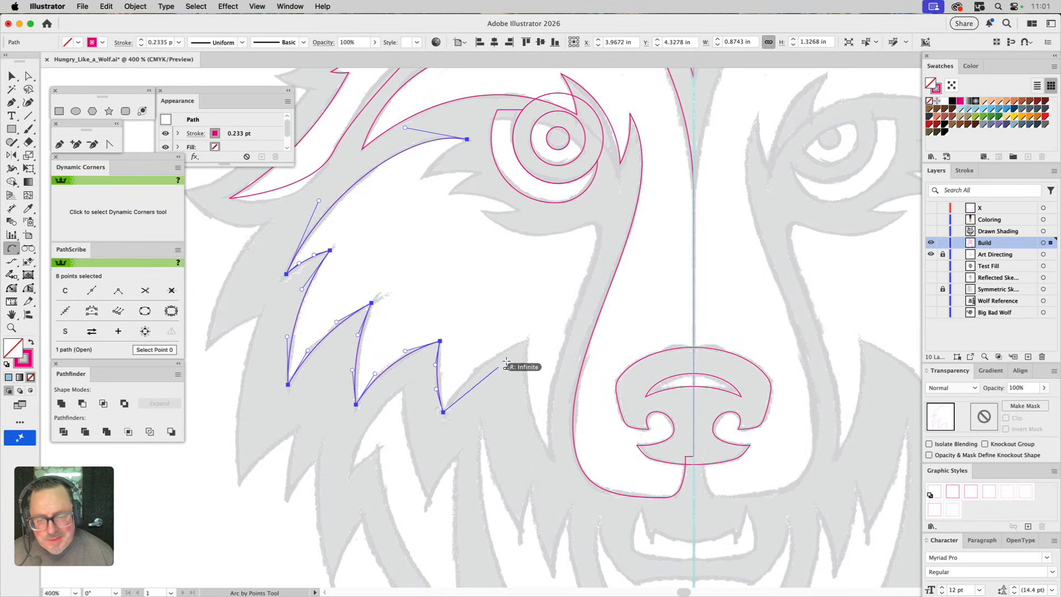
Step: Trace the last cheek fur point with two arcs ending beside the lower muzzle, and deselect the paths
left_click(527, 341)
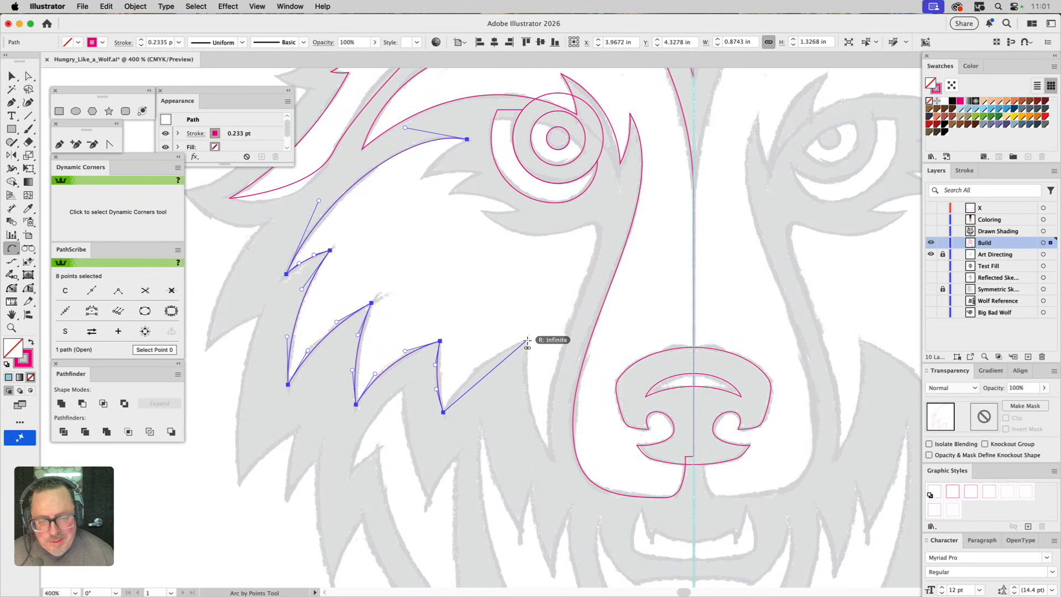
left_click(506, 352)
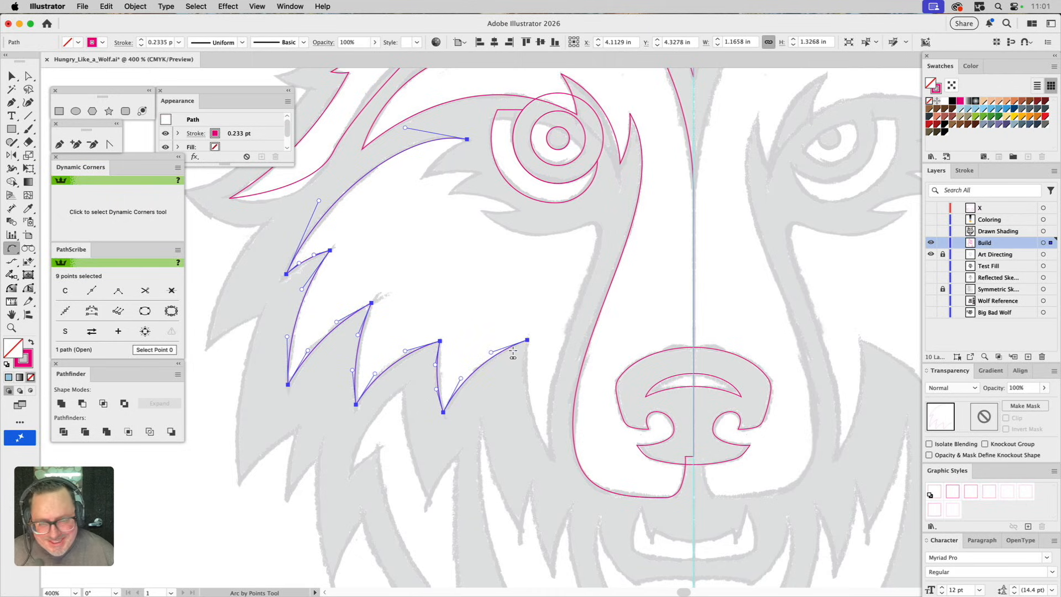
left_click(527, 340)
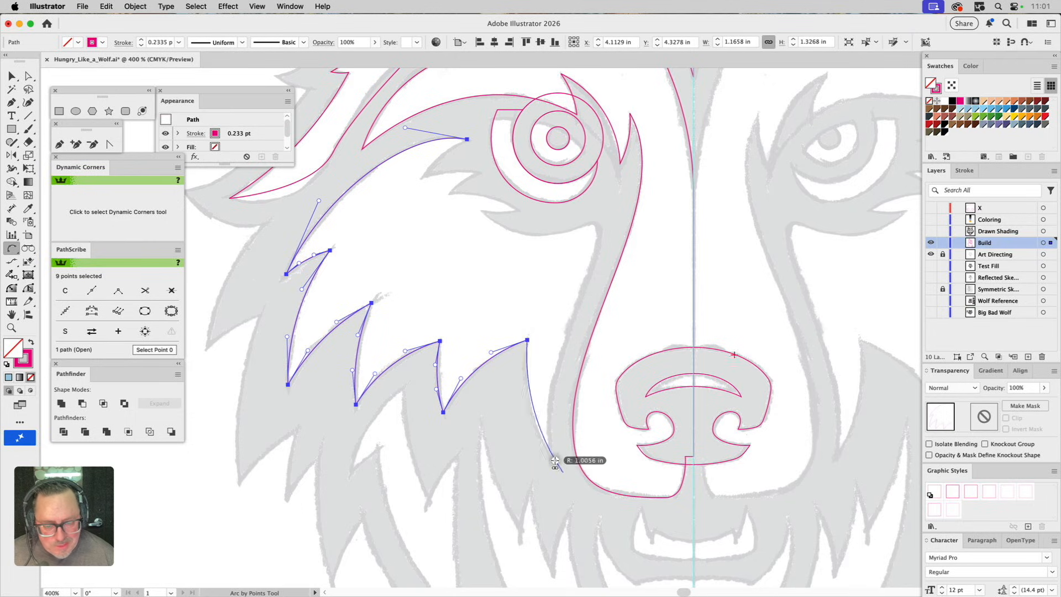
left_click(562, 471)
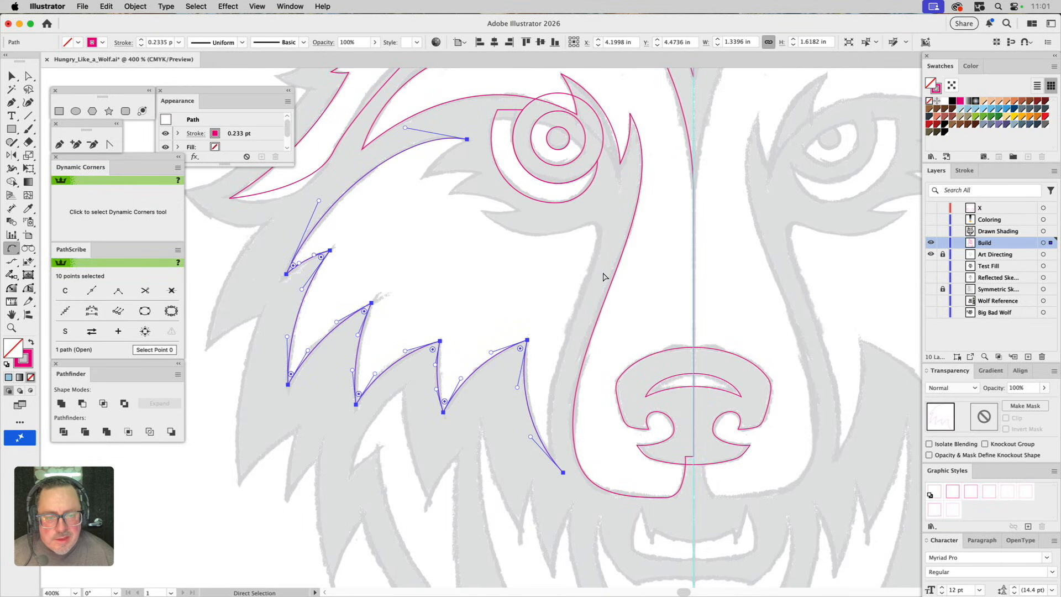
left_click(615, 283, "super")
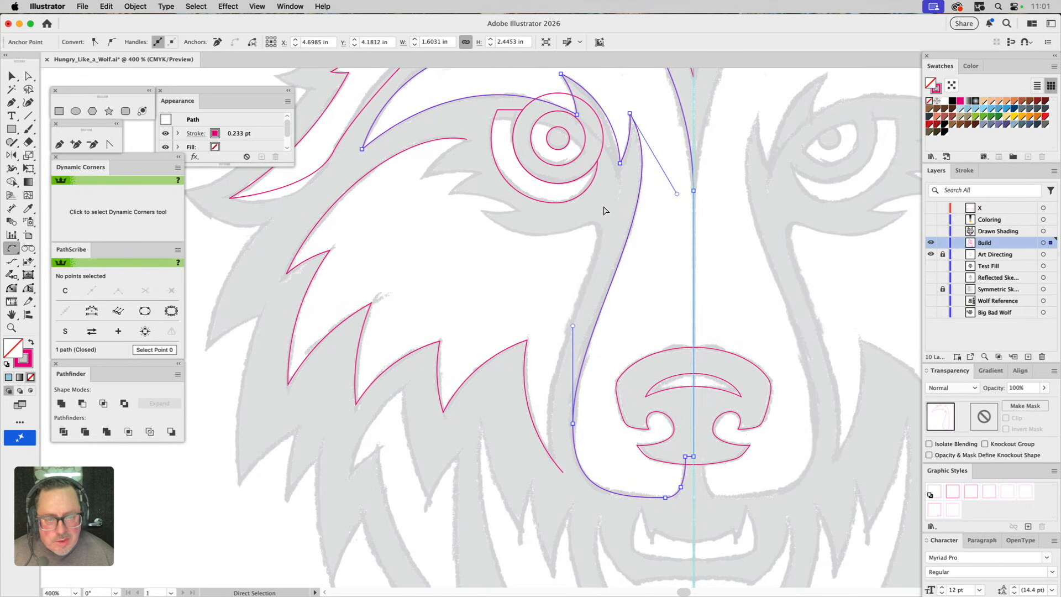
left_click(574, 301, "super")
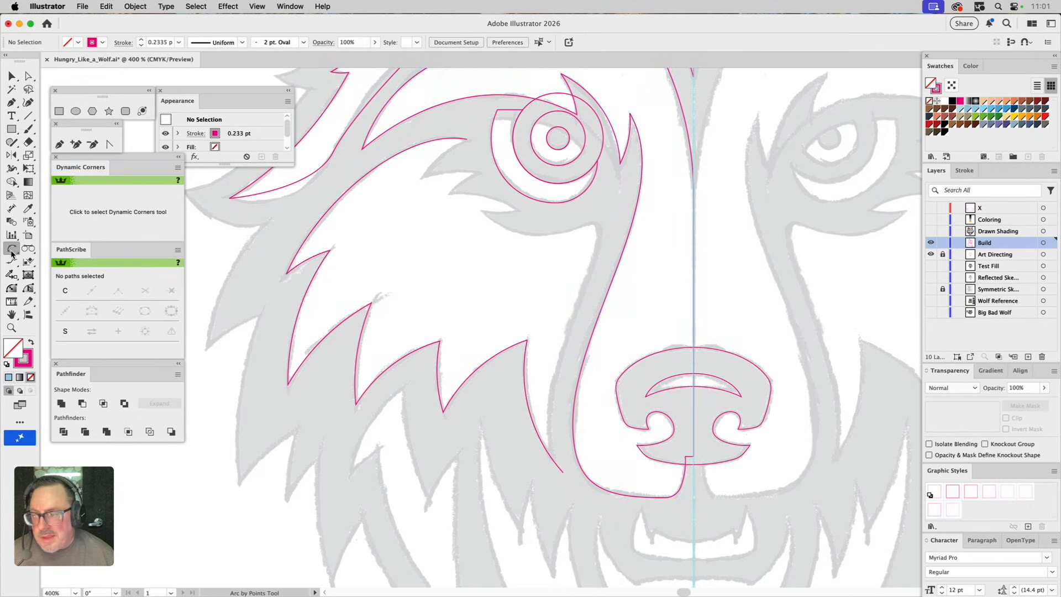
Step: Continue from the cheek path's upper end beside the eye with three arcs tracing the zigzag fur tips at the eye's outer corner
left_click(467, 139)
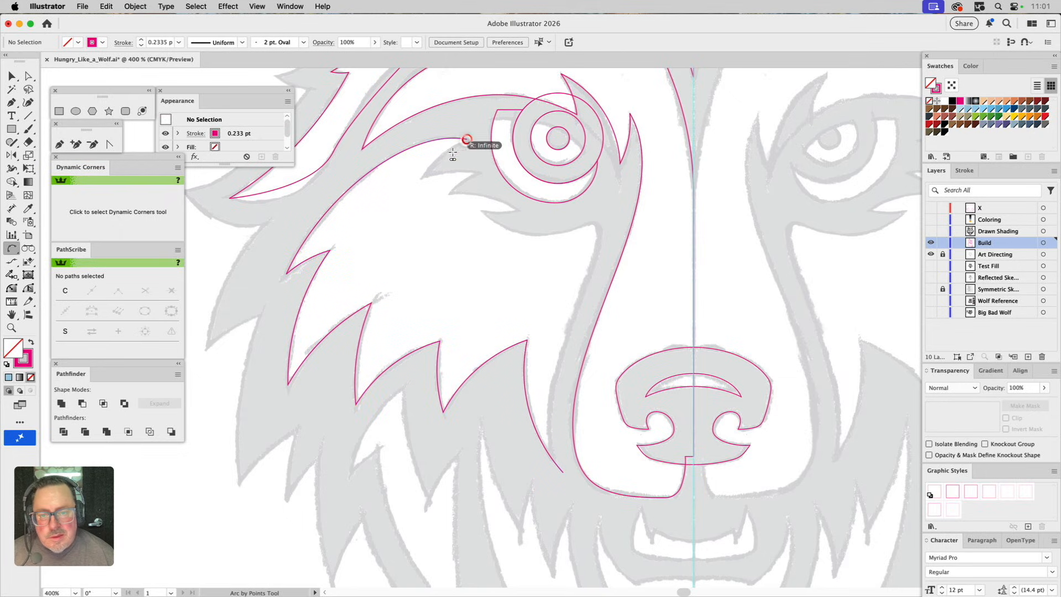
left_click(421, 180)
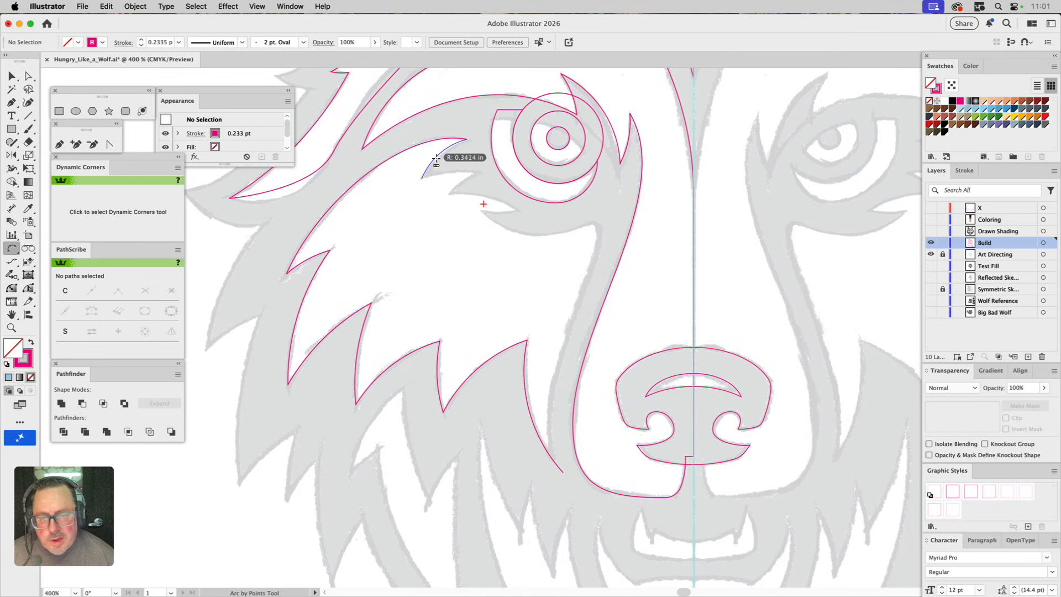
left_click(428, 179)
left_click(421, 177)
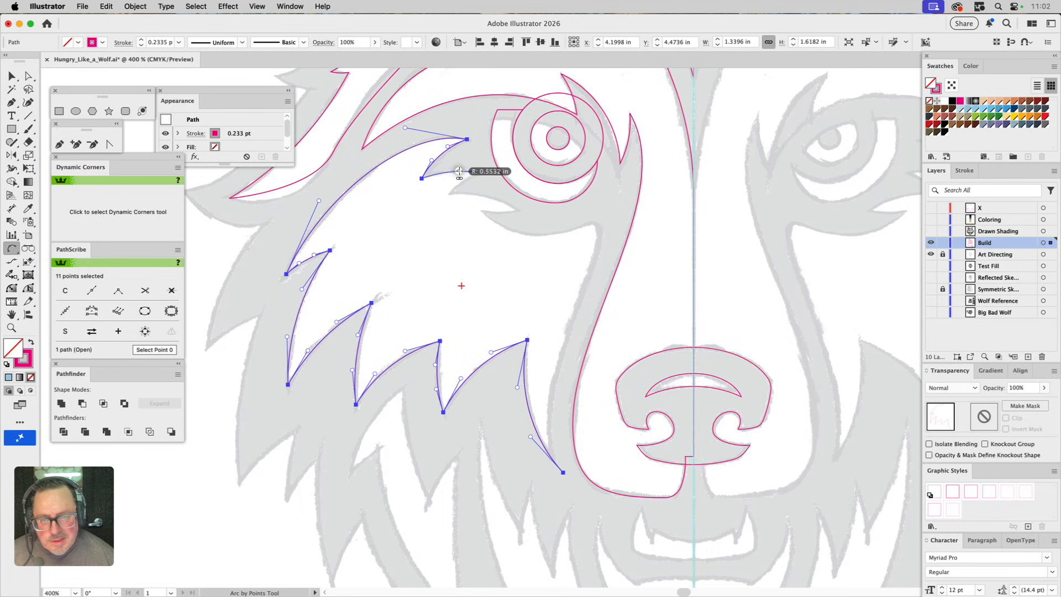
left_click(478, 172)
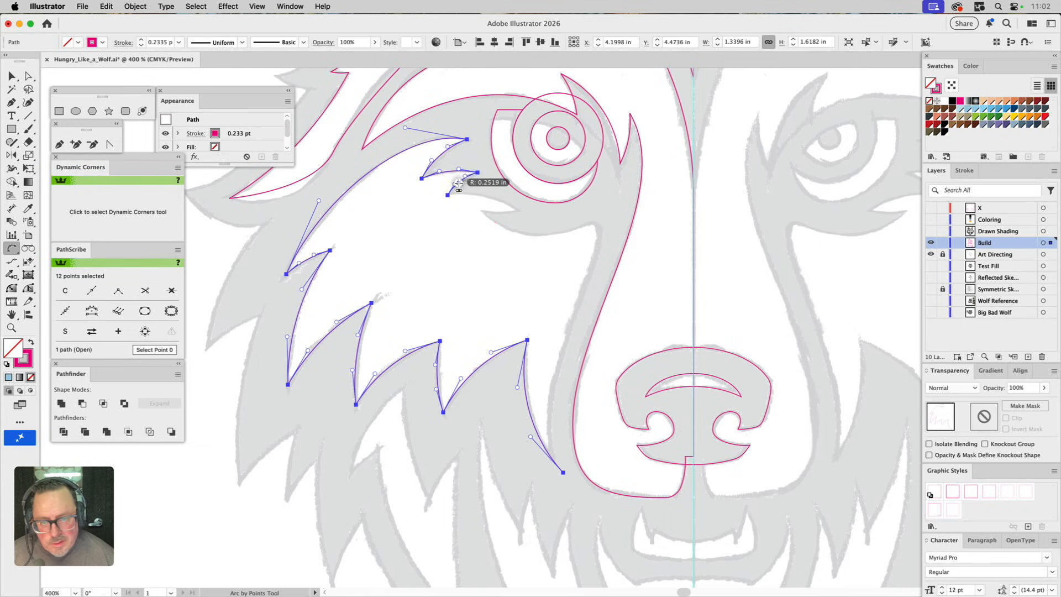
left_click(459, 186)
left_click(448, 194)
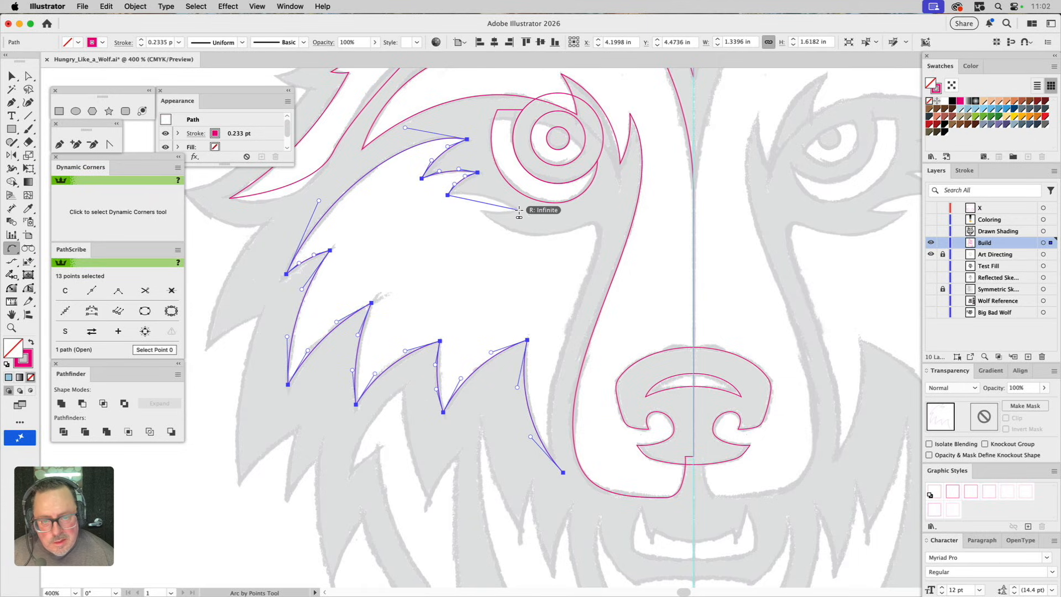
Step: Add arcs tracing the notch below the eye and the long lower edge of the eye marking, ending inside the dark nose-bridge band
left_click(517, 210)
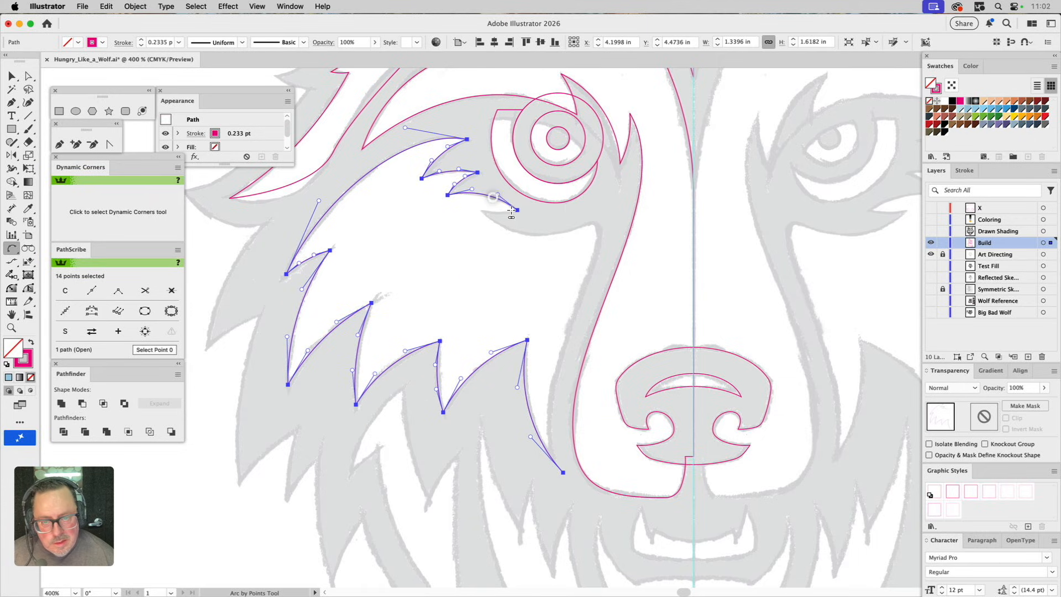
left_click(482, 211)
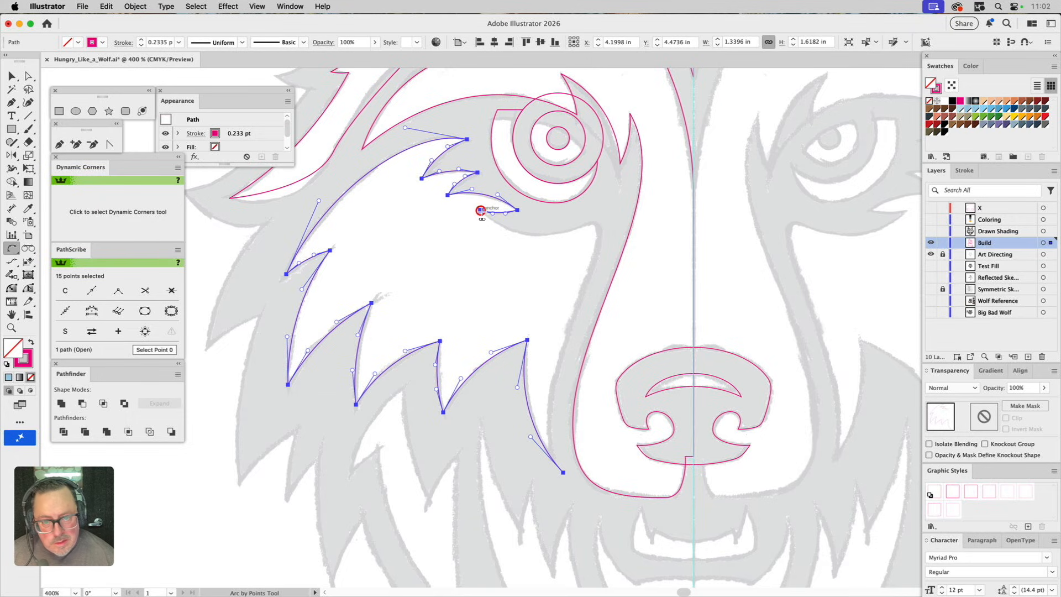
left_click(609, 215)
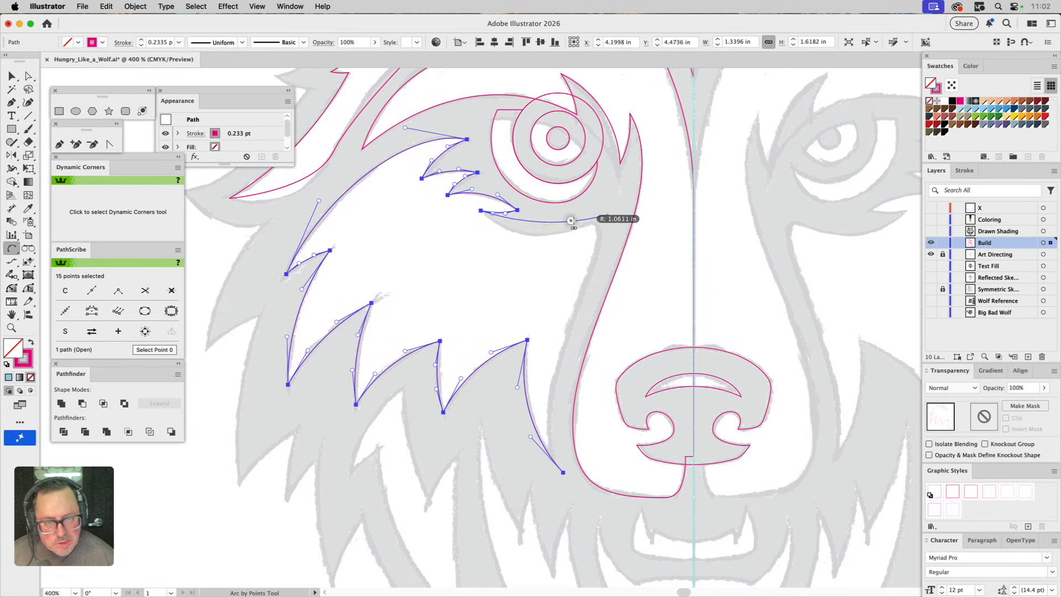
left_click(509, 228)
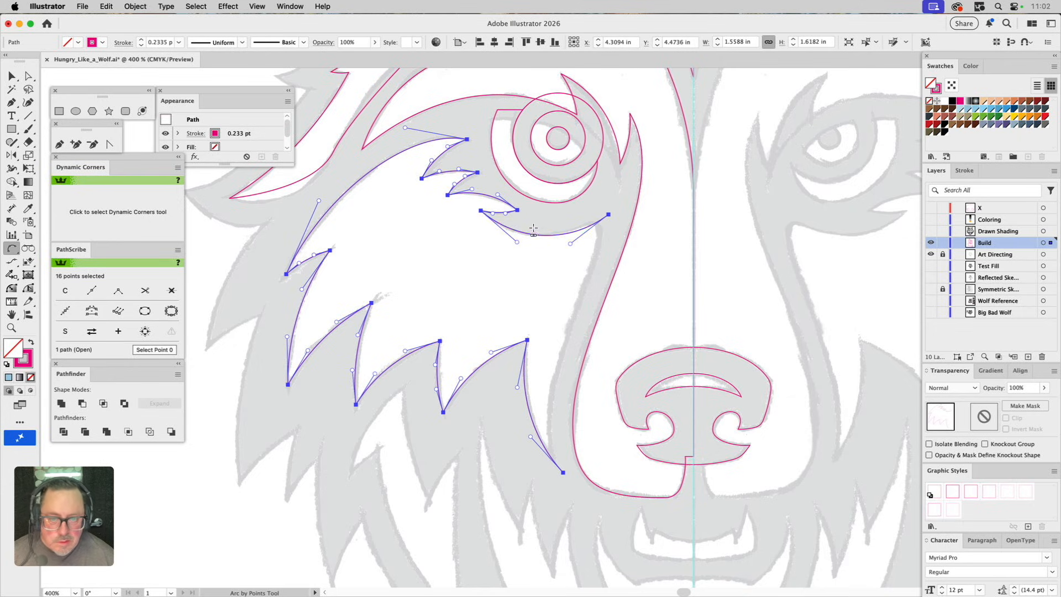
Step: Adjust the outer handle of the long arc under the eye to follow the sketch, and deselect the path
key("a")
left_click(545, 213)
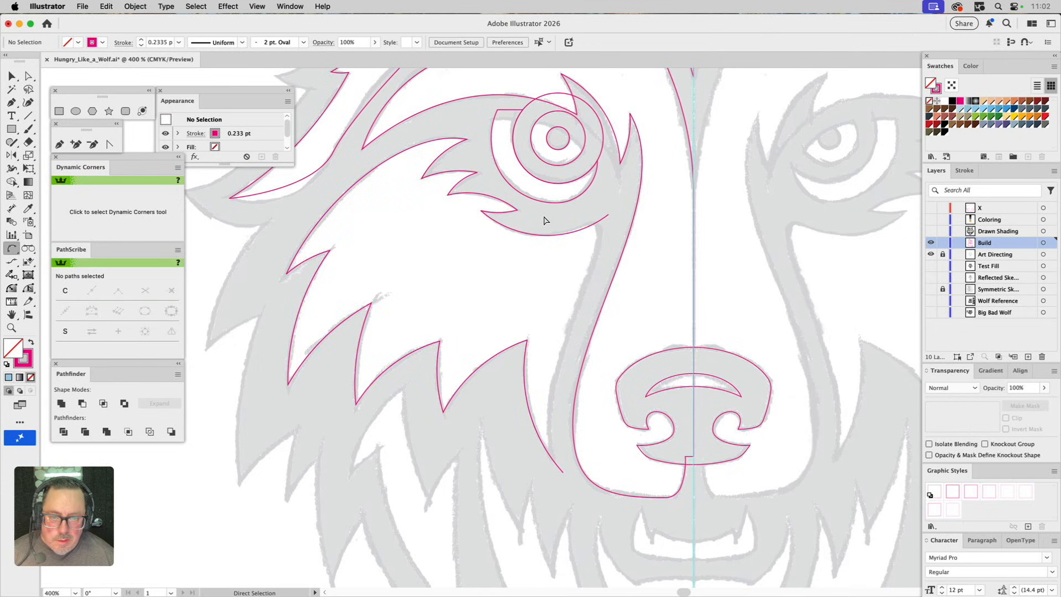
left_click(505, 231)
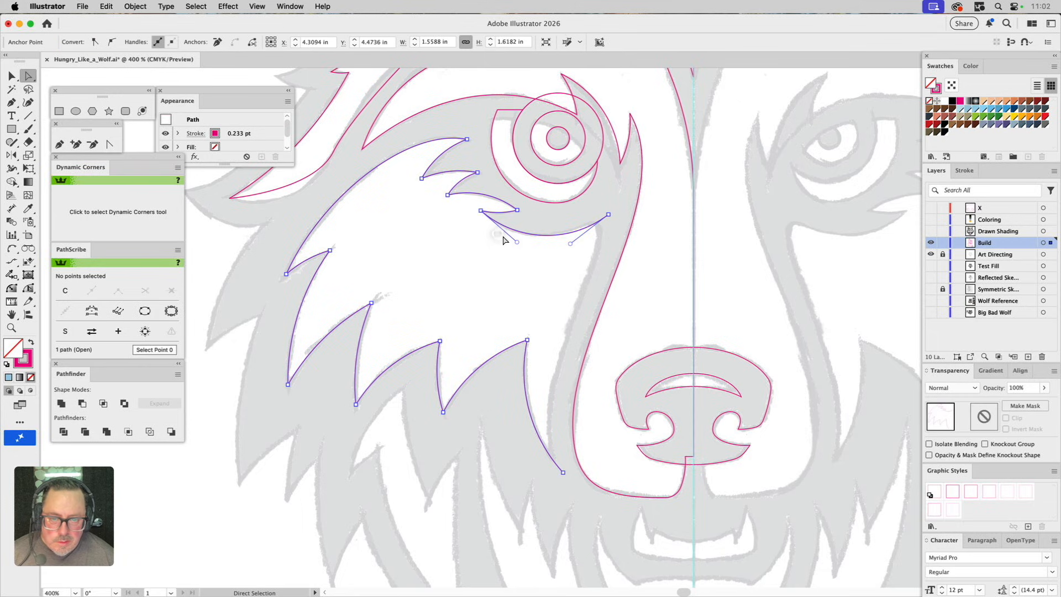
left_click_drag(518, 242, 507, 242)
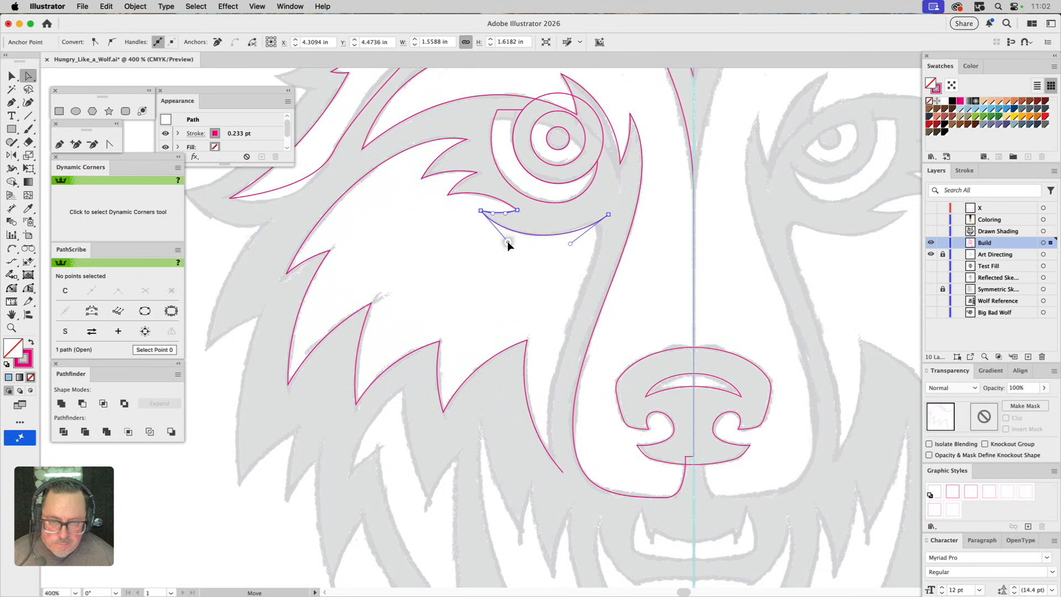
left_click(535, 269)
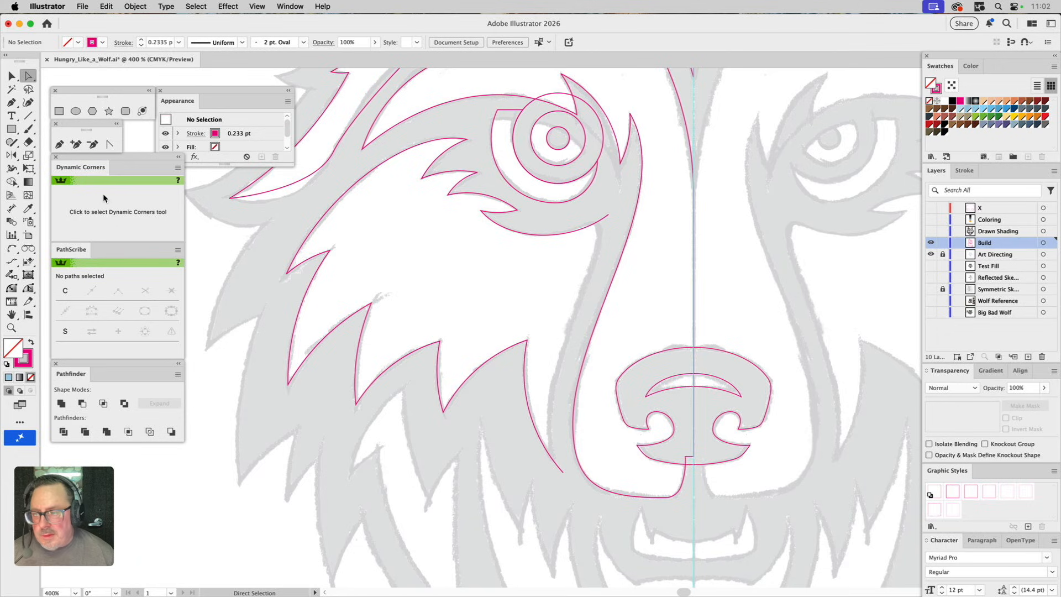
Step: Continue the cheek path from the end of the under-eye arc with straight segments down the nose-bridge band, closing it at the lower cheek fur point
left_click(61, 145)
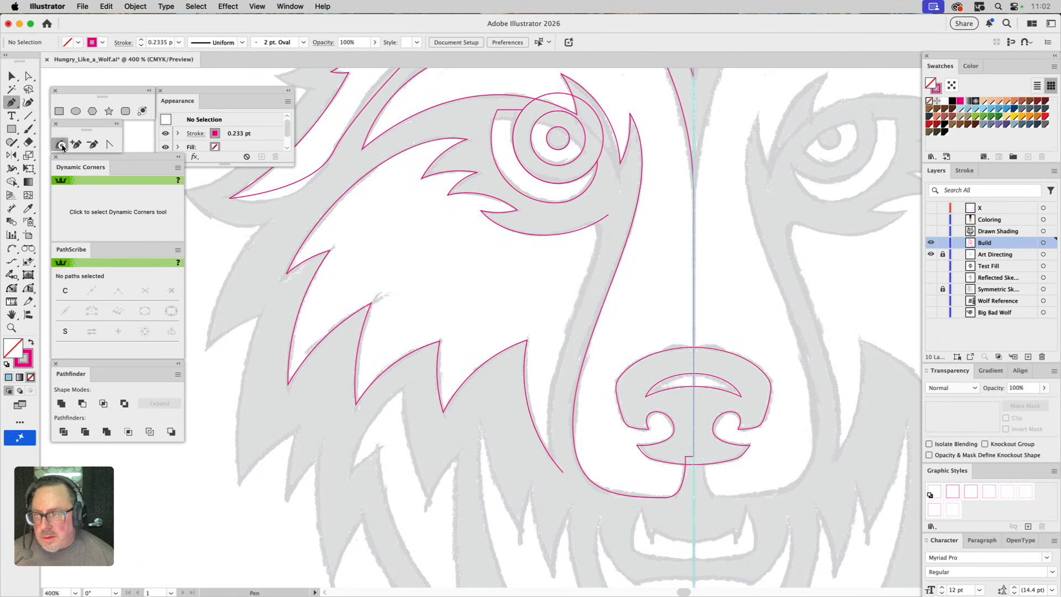
left_click(608, 215)
left_click_drag(620, 222, 583, 376)
left_click(563, 411)
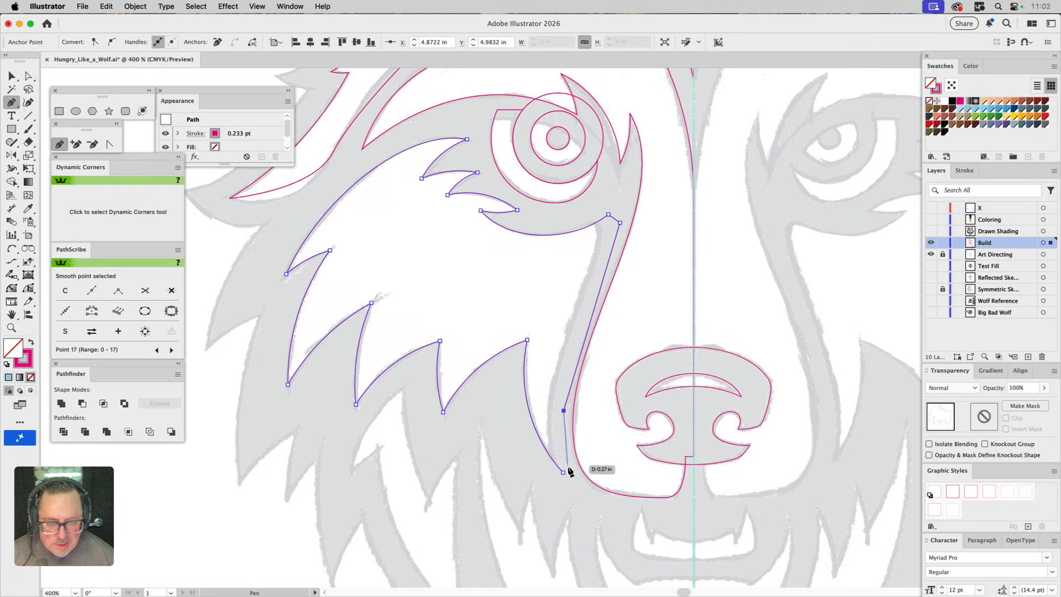
left_click(564, 473)
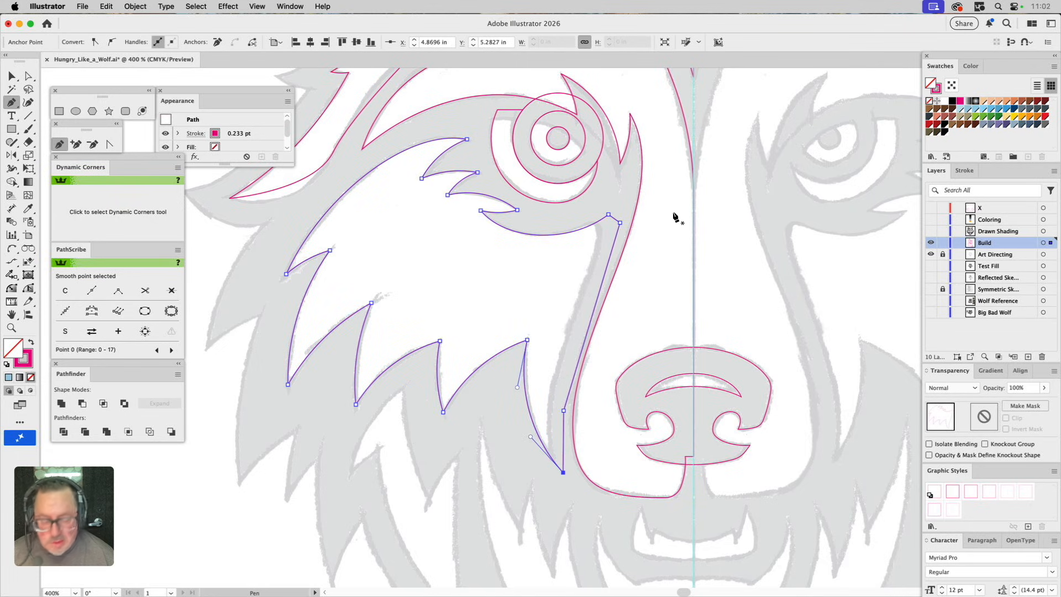
key("v")
left_click(635, 173)
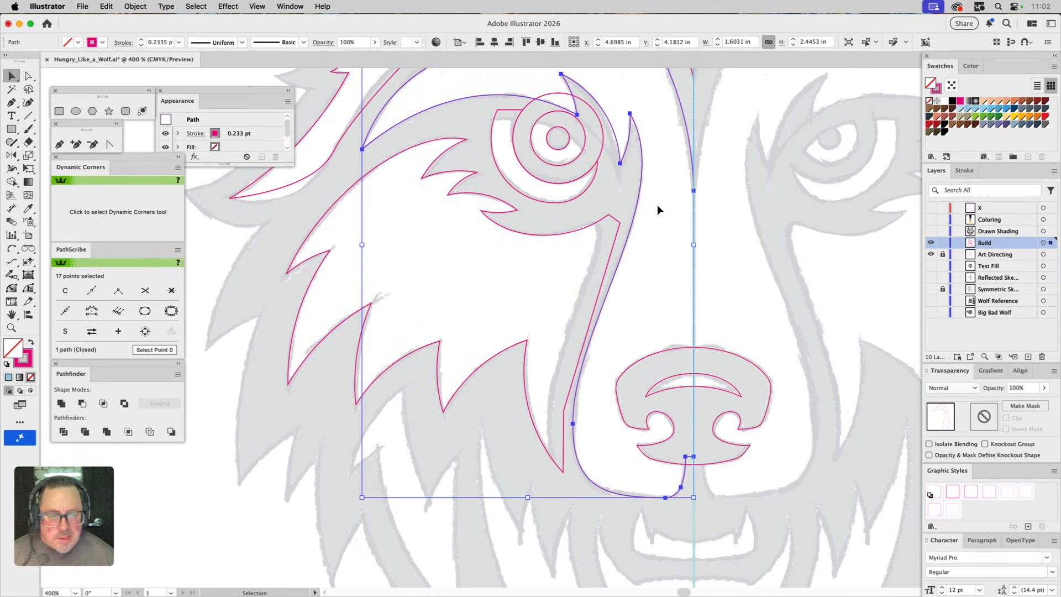
left_click(135, 7)
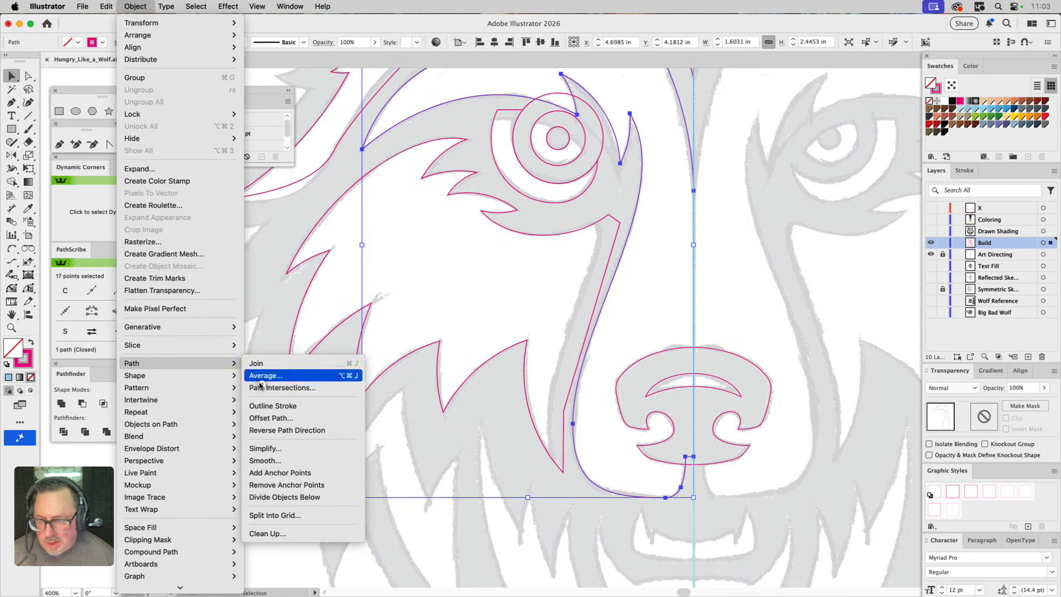
left_click(264, 417)
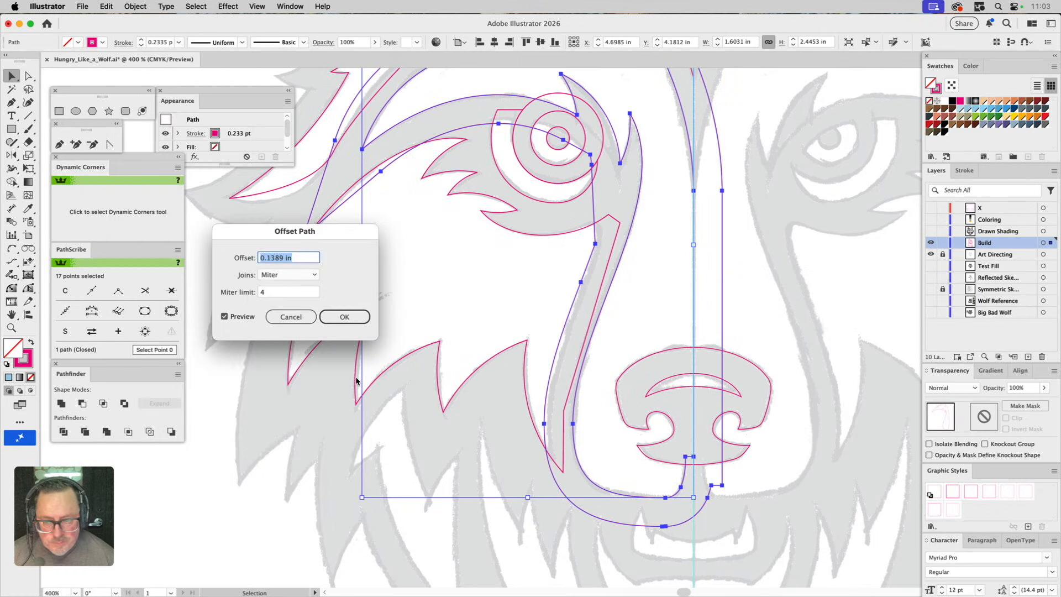
left_click(288, 278)
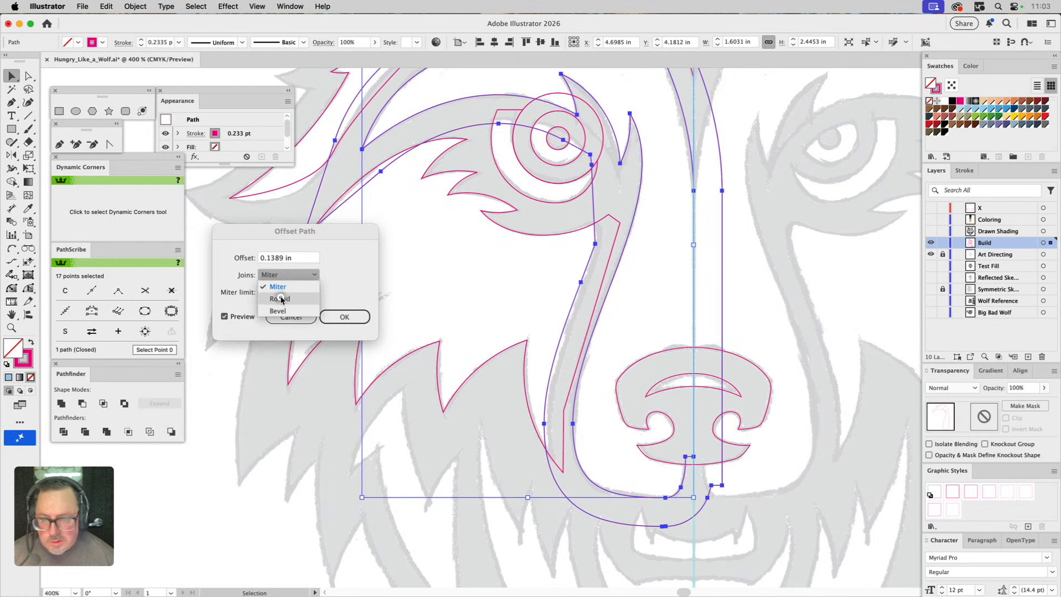
left_click(282, 298)
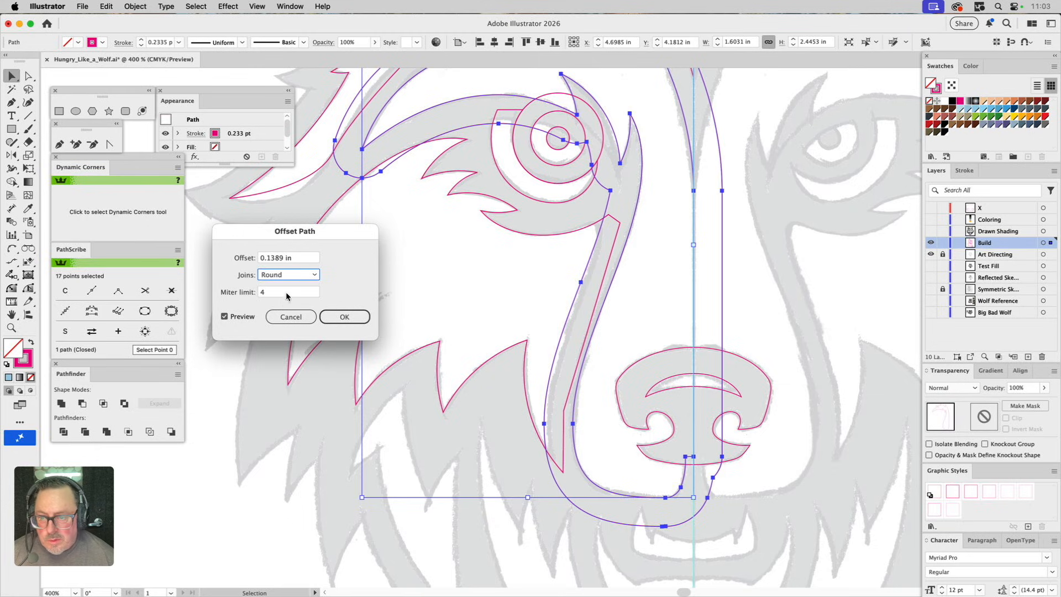
left_click(237, 256)
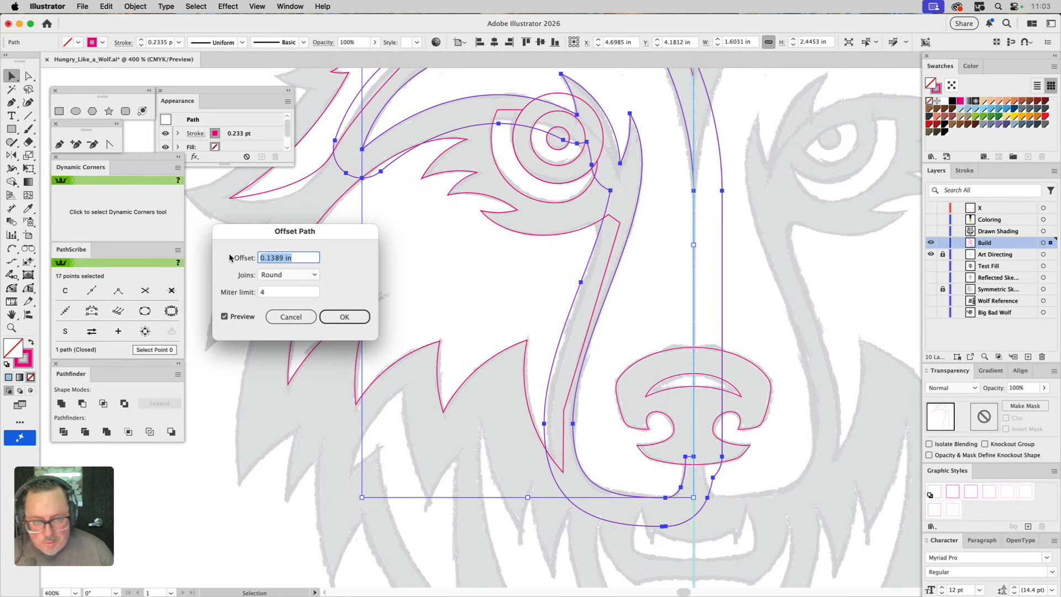
type("8pts")
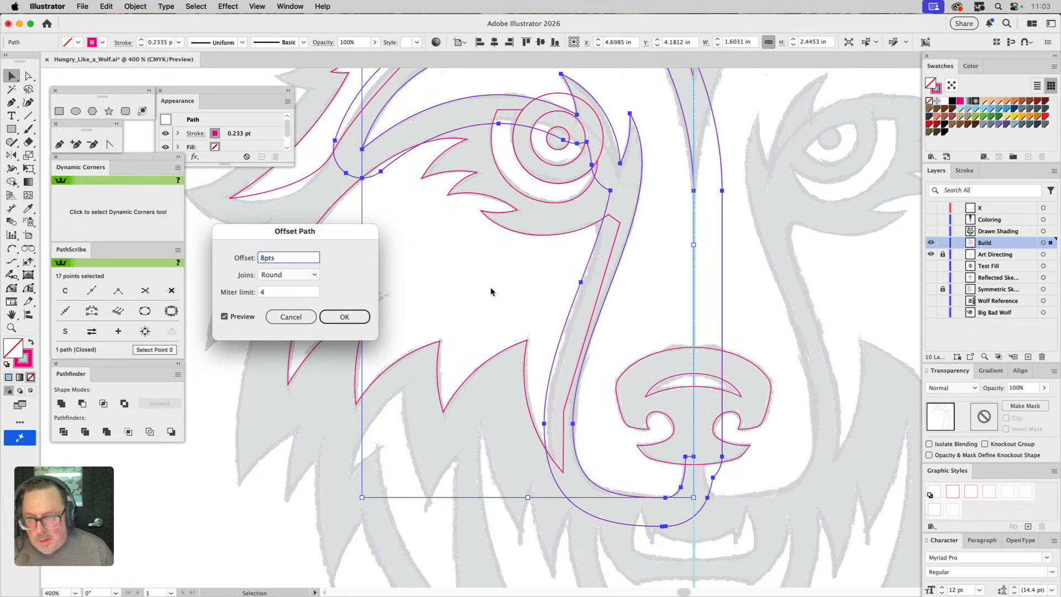
left_click(240, 317)
left_click(225, 316)
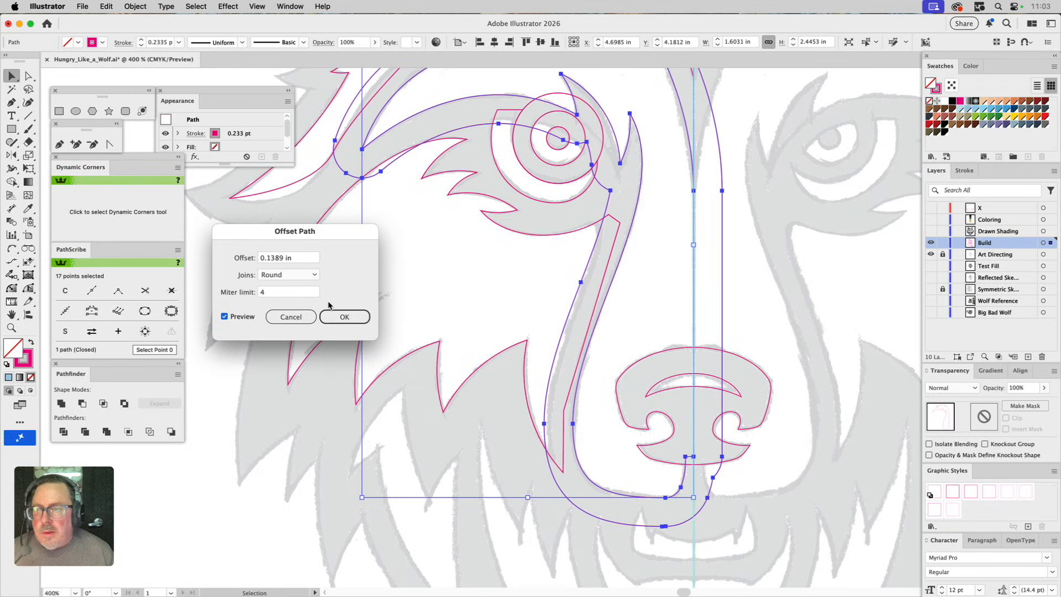
left_click(291, 317)
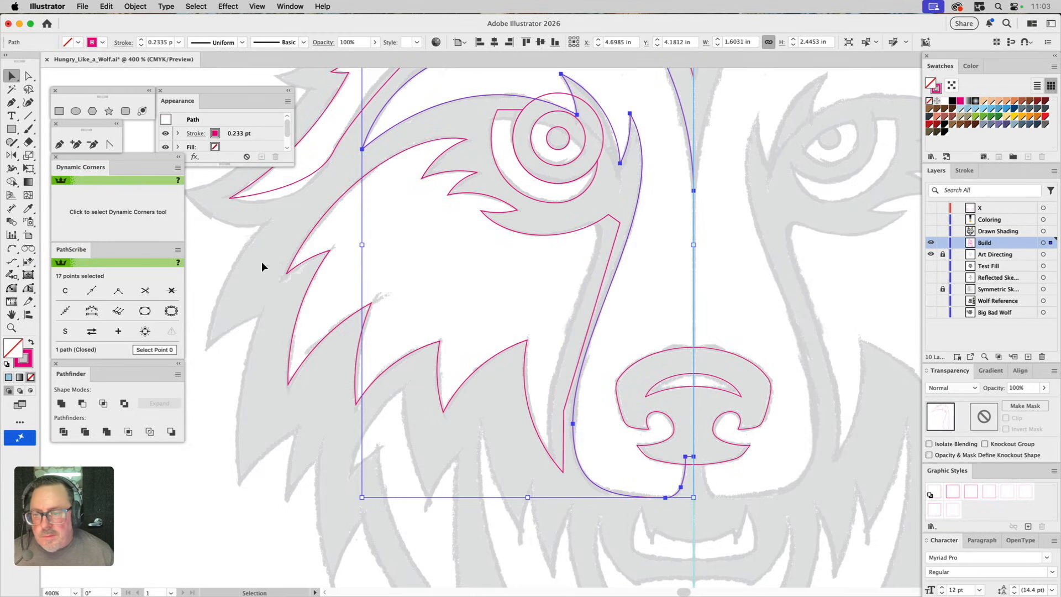
left_click(261, 261)
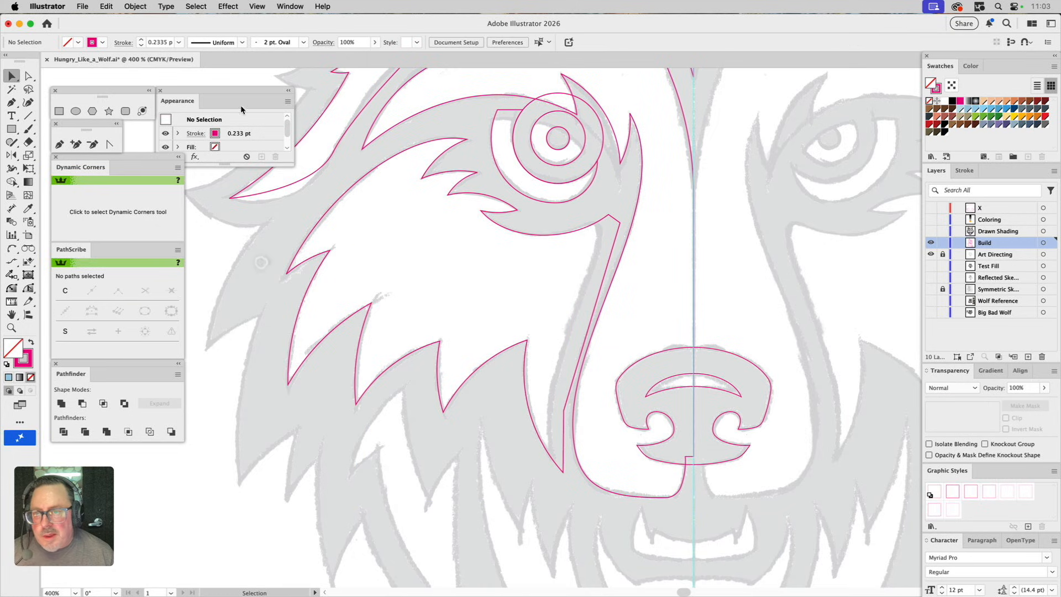
Step: Show the rulers and set the document's ruler units to points
left_click(256, 6)
mouse_move(287, 447)
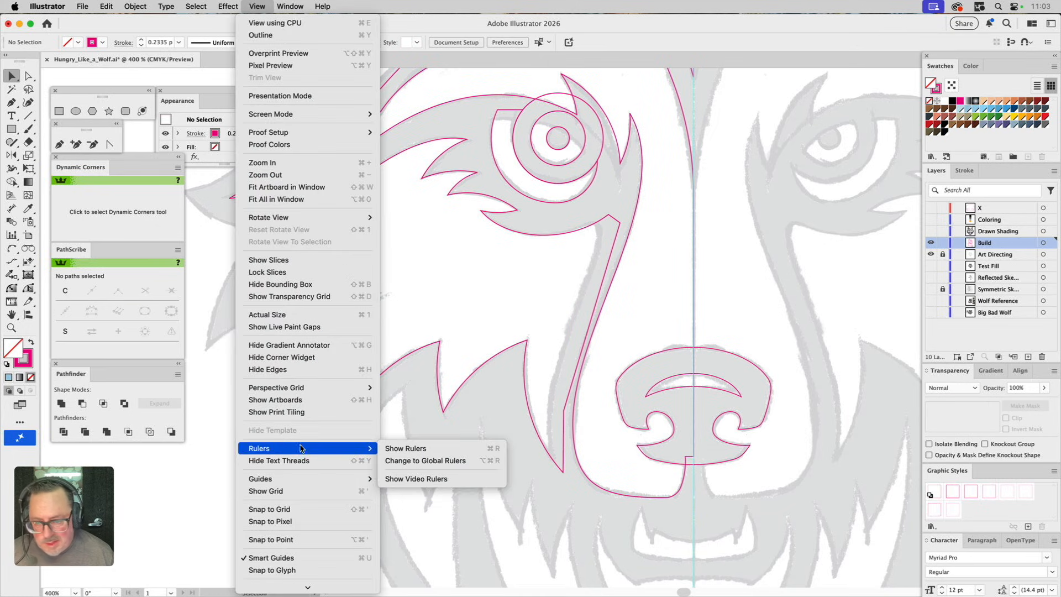
left_click(413, 449)
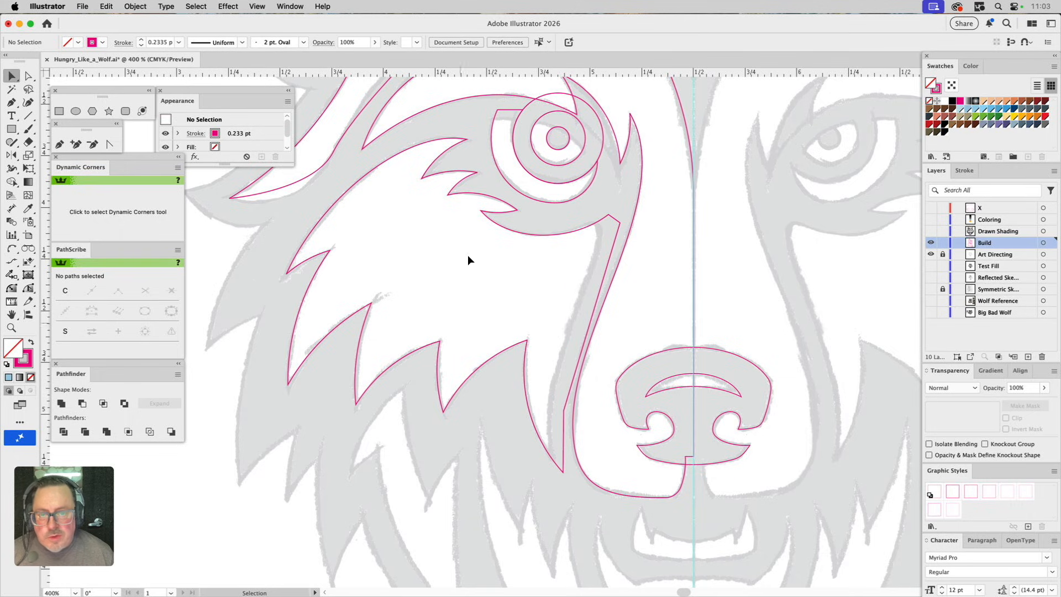
right_click(503, 72)
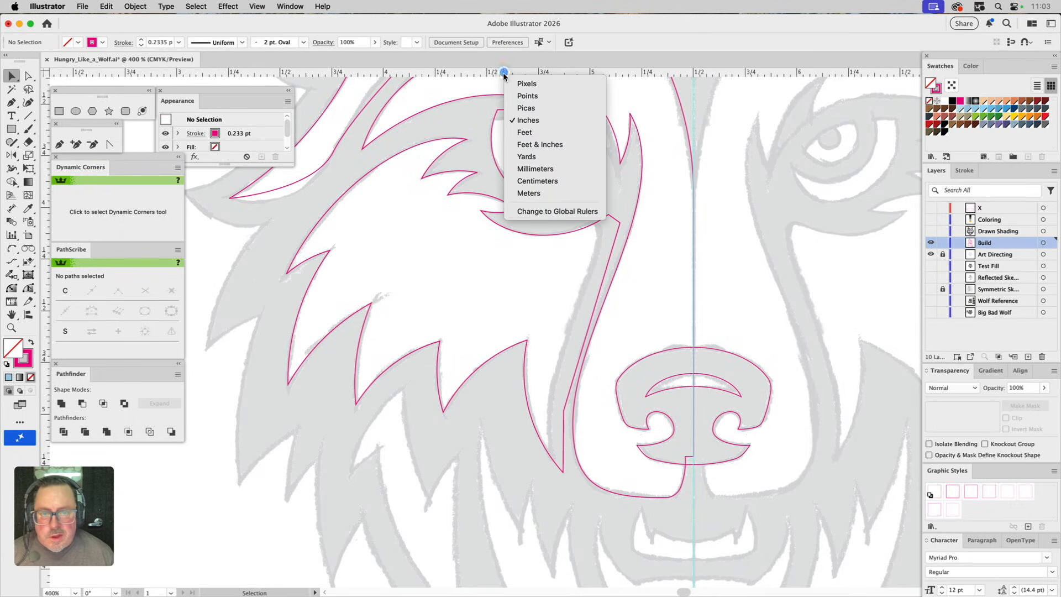
left_click(527, 96)
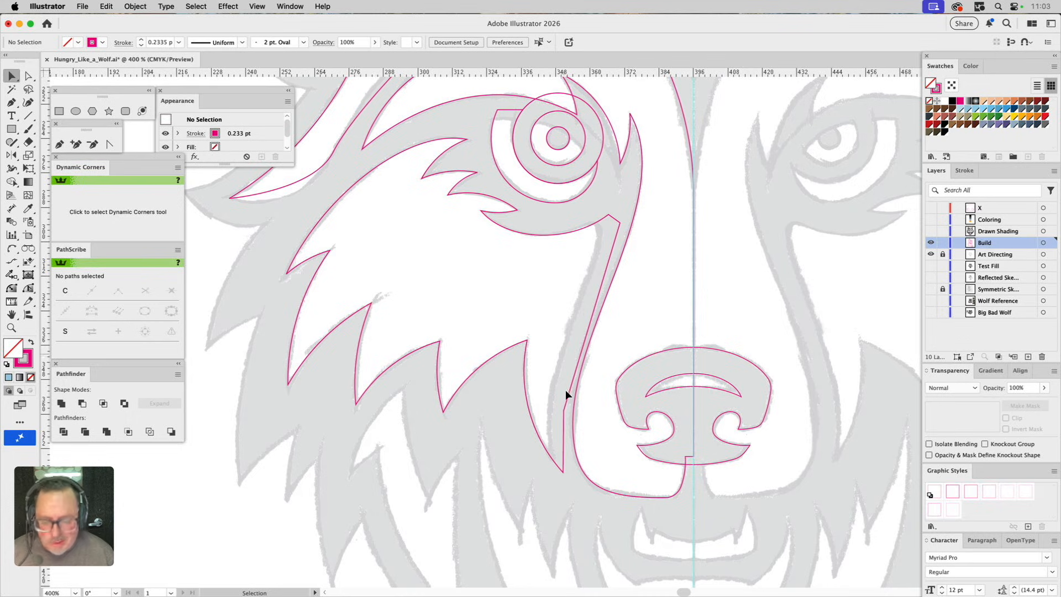
Step: Offset the closed forehead and muzzle path by 8 pt with miter joins, and deselect the result
left_click(579, 462)
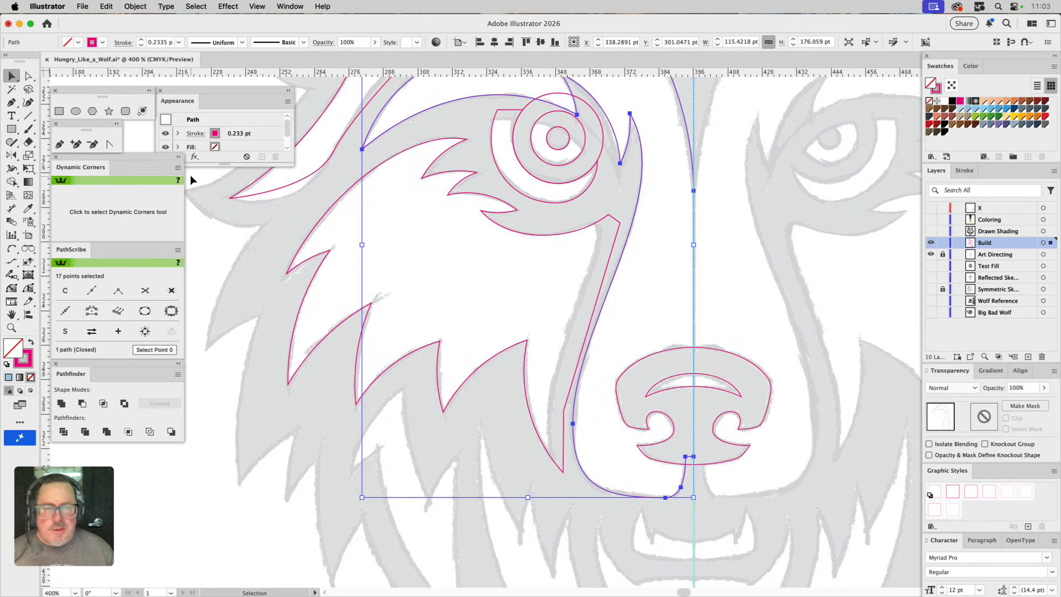
left_click(131, 6)
mouse_move(139, 368)
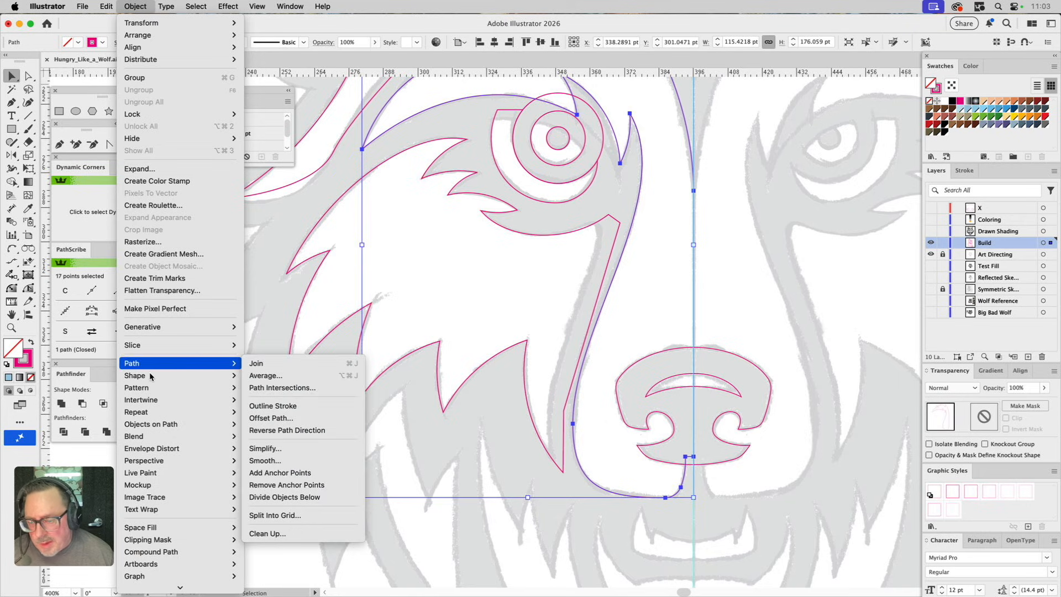
left_click(286, 423)
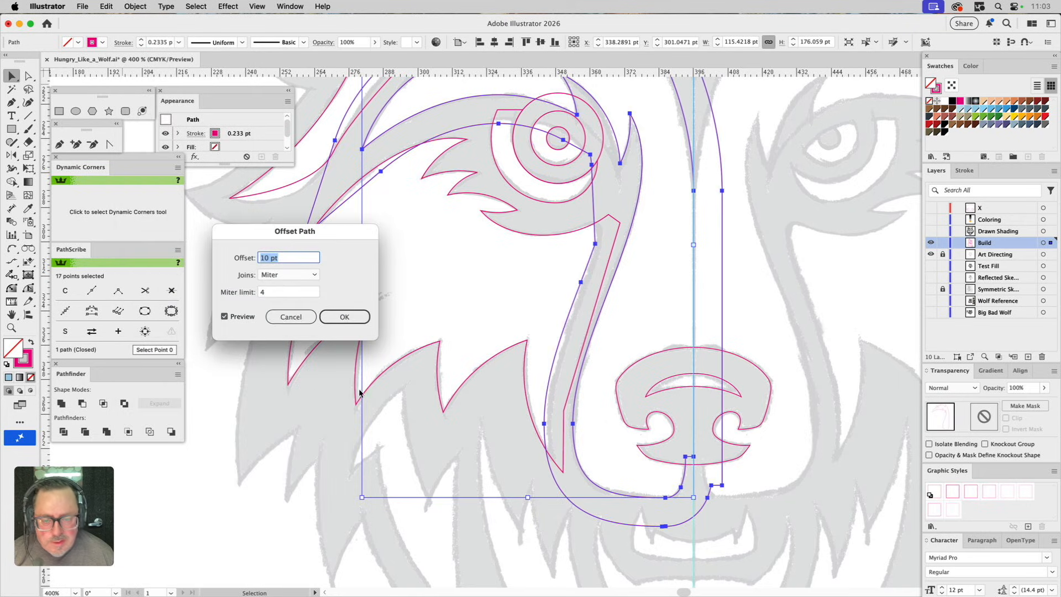
type("8")
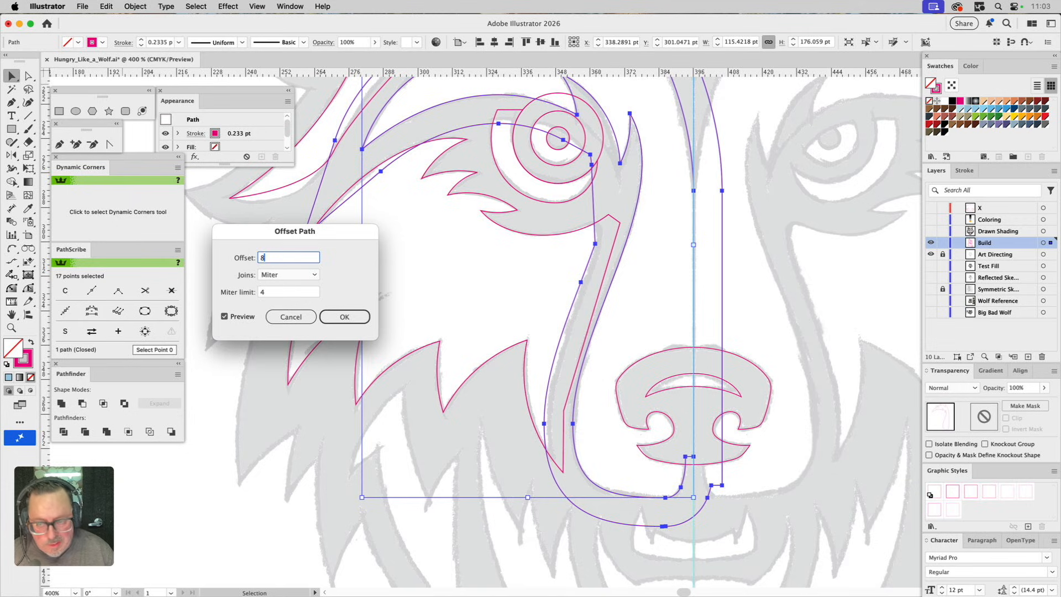
left_click(234, 317)
left_click(234, 318)
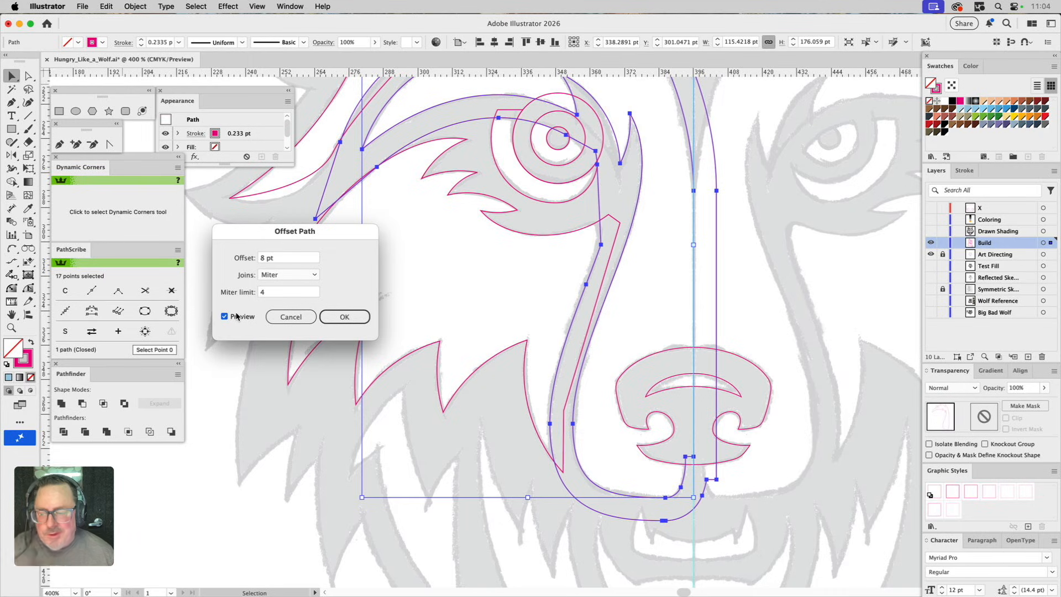
left_click(344, 317)
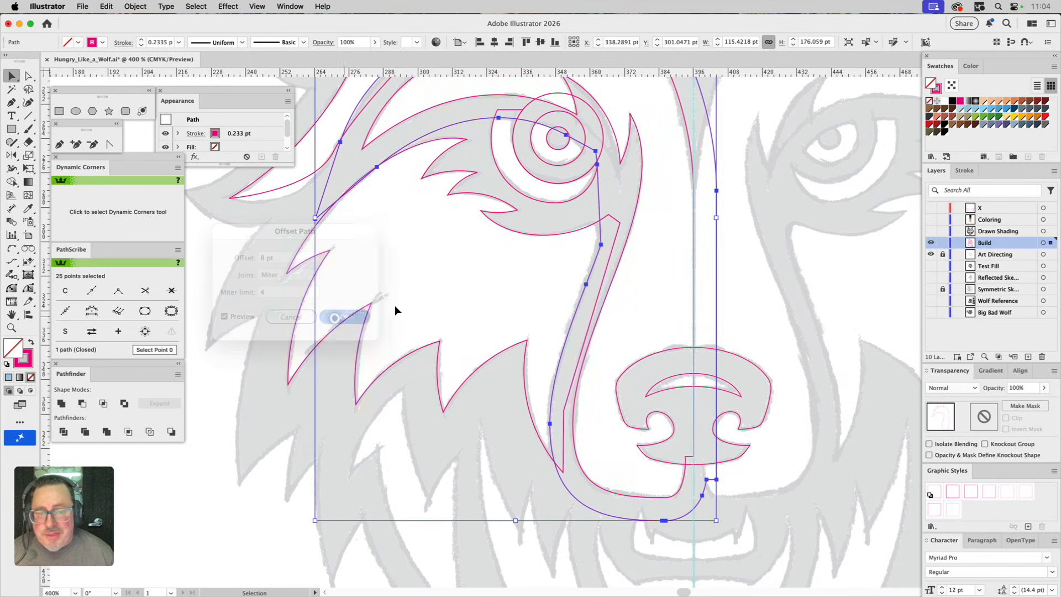
left_click(523, 276)
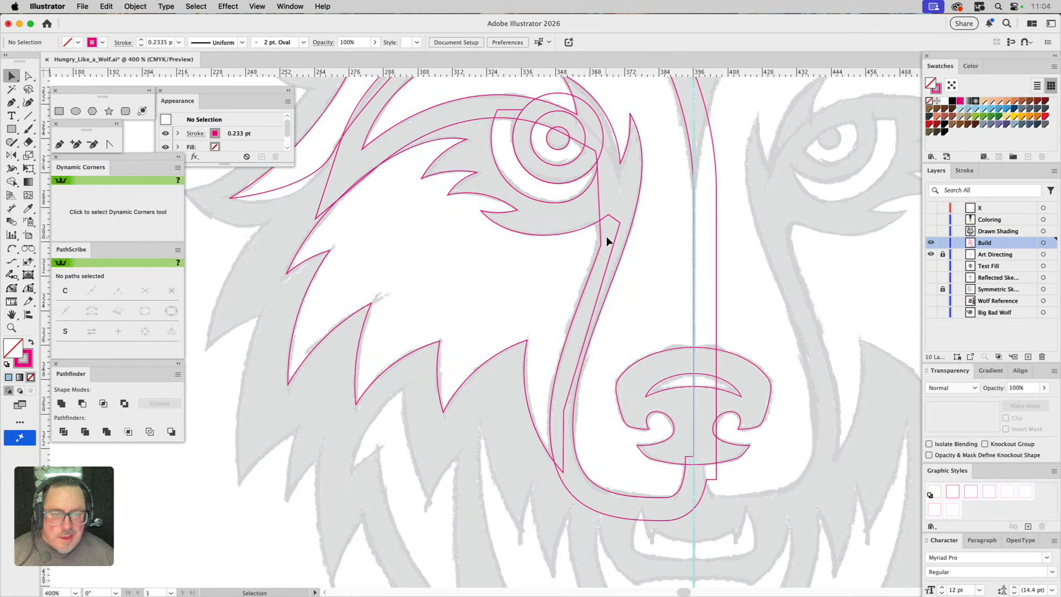
Step: Cut the offset path below the cheek fur point and just under the eye's inner corner, and delete everything except the stretch along the nose bridge
key("a")
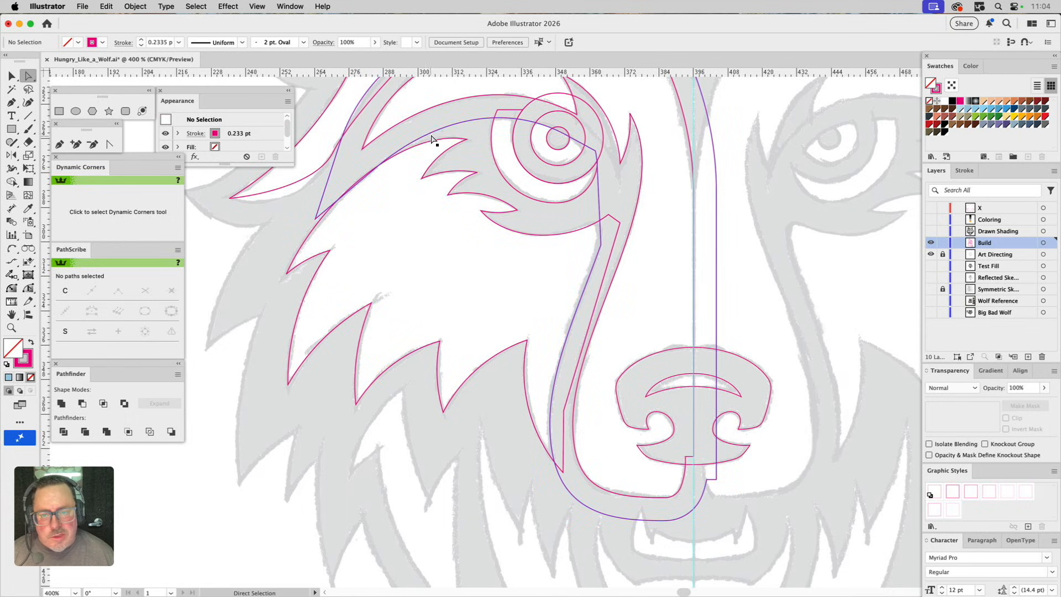
left_click(430, 133)
left_click_drag(377, 167, 365, 163)
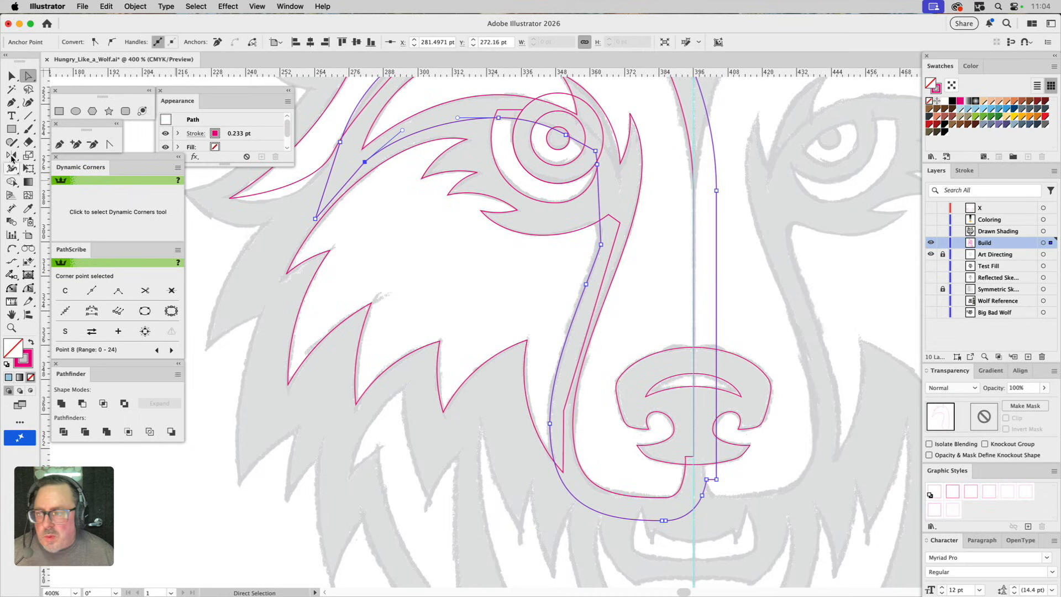
left_click_drag(29, 142, 62, 157)
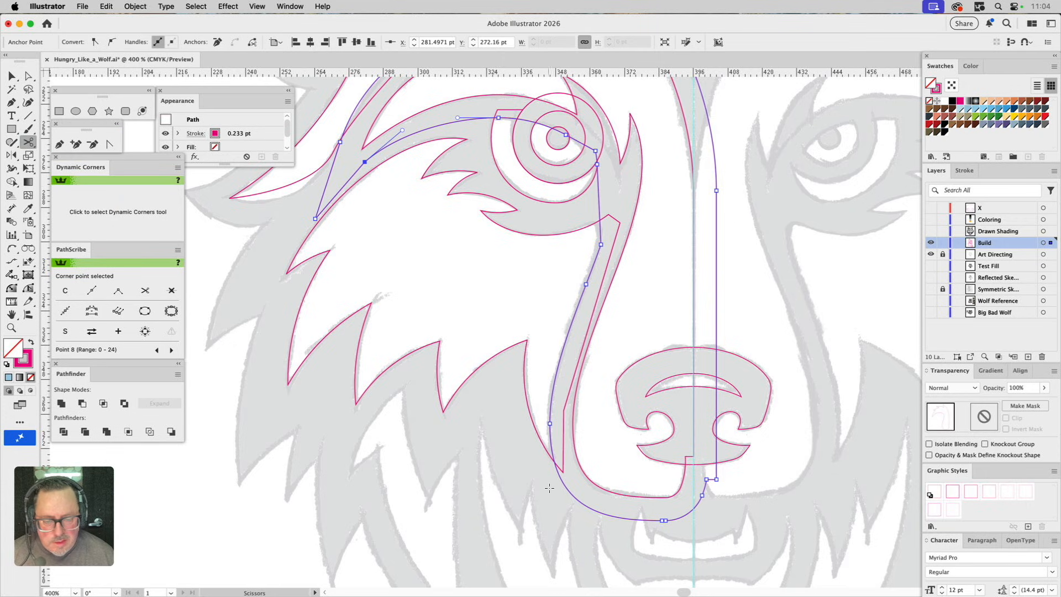
left_click(569, 492)
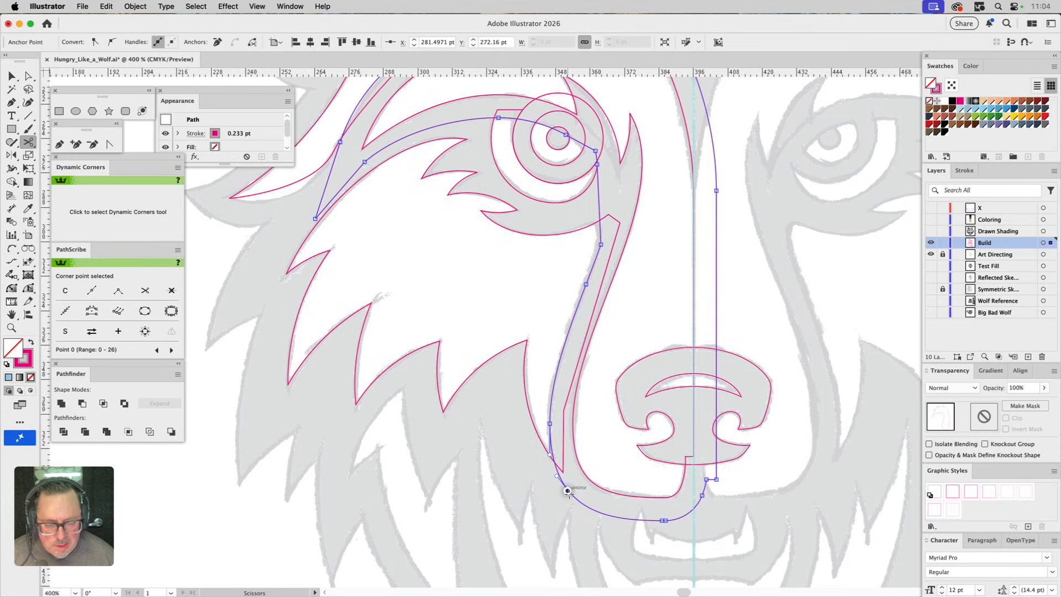
left_click(601, 246)
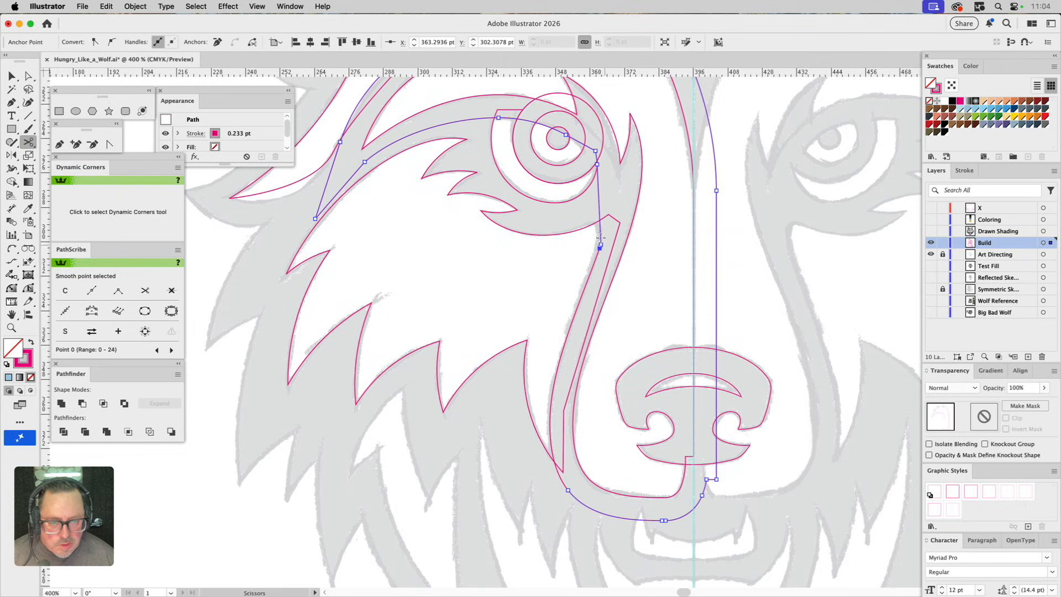
key("a")
left_click(605, 200)
left_click(597, 209)
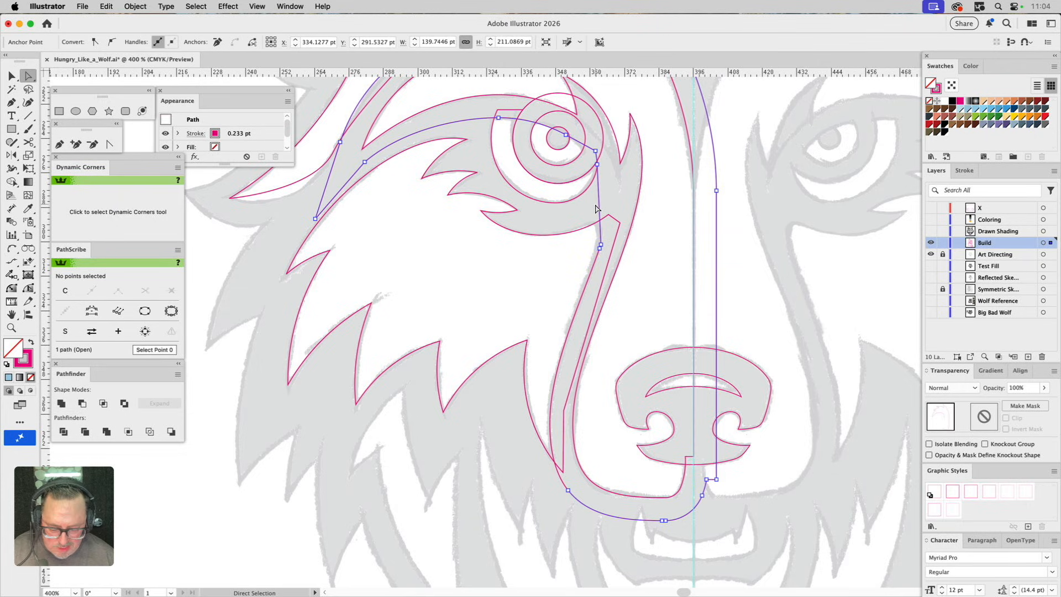
key("Delete")
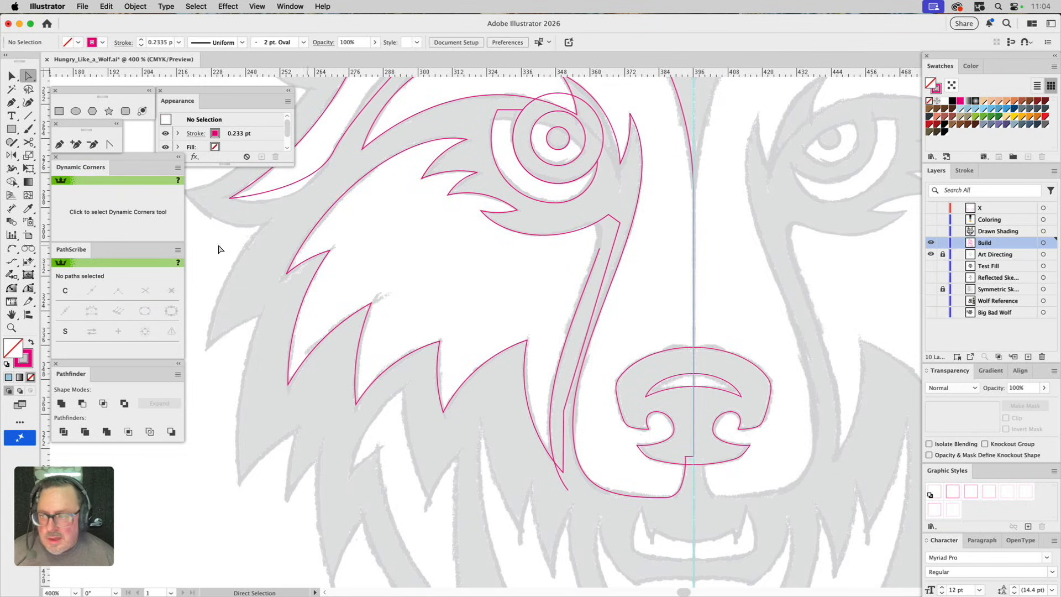
Step: Extend the nose-bridge curve's upper end past the eye marking, and close it into a shape with straight segments through a corner point inside the muzzle
left_click_drag(28, 288, 65, 302)
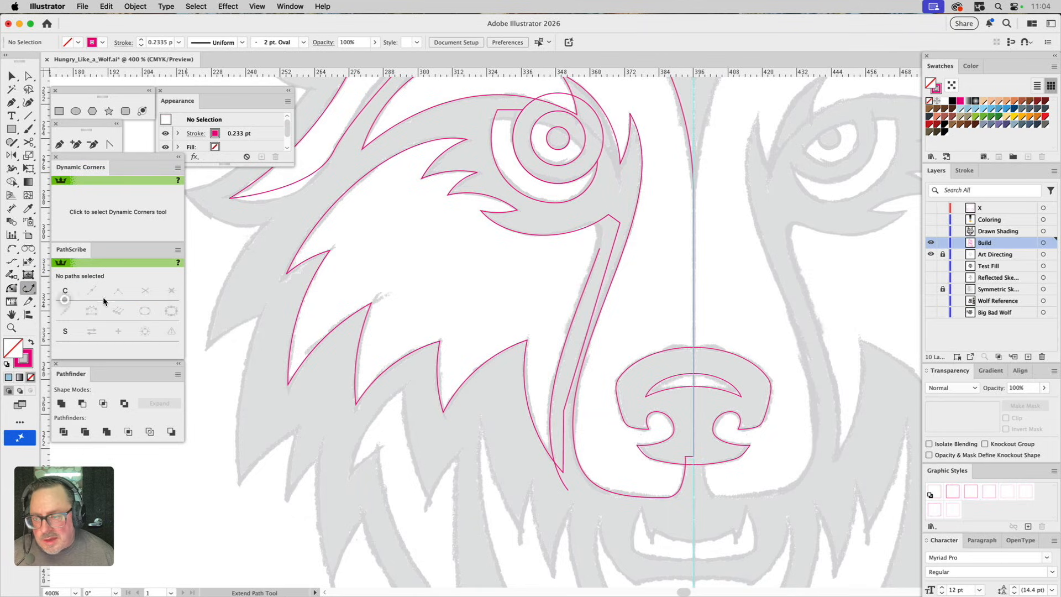
left_click_drag(600, 252, 614, 205)
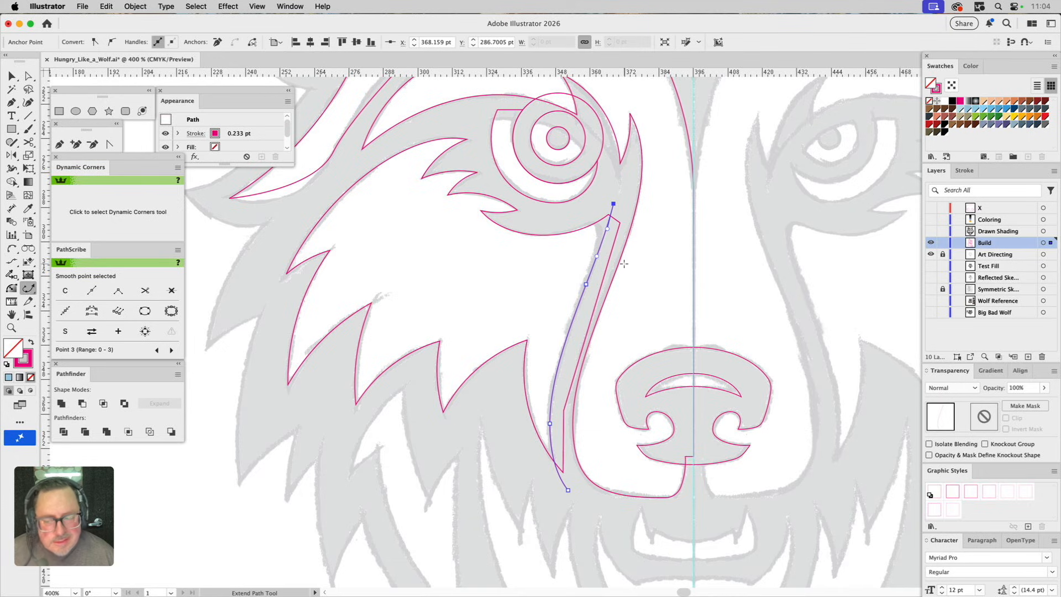
left_click(59, 144)
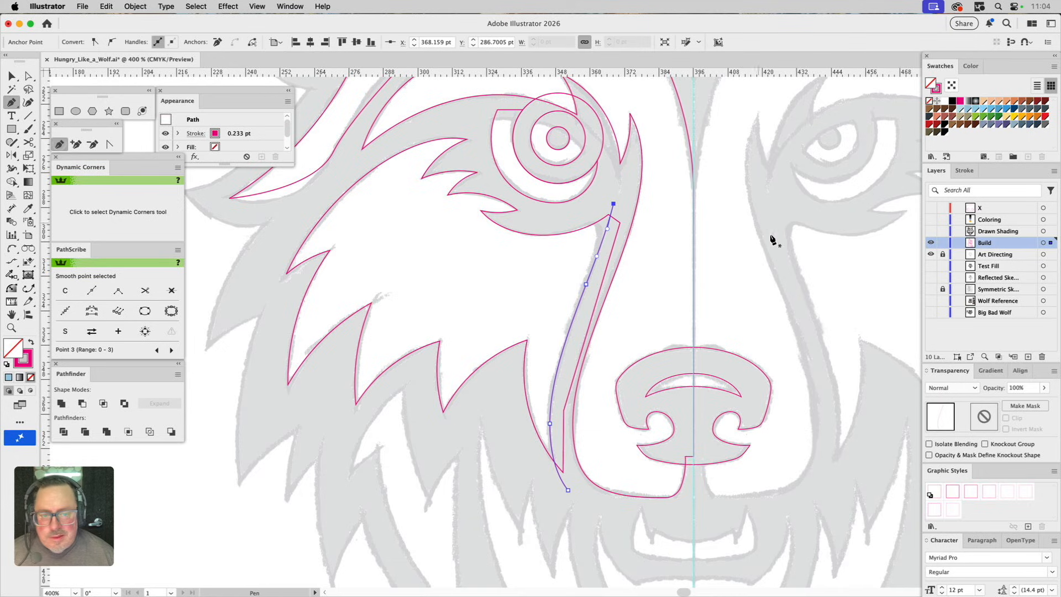
left_click(613, 204)
left_click(657, 215)
left_click(569, 491)
key("v")
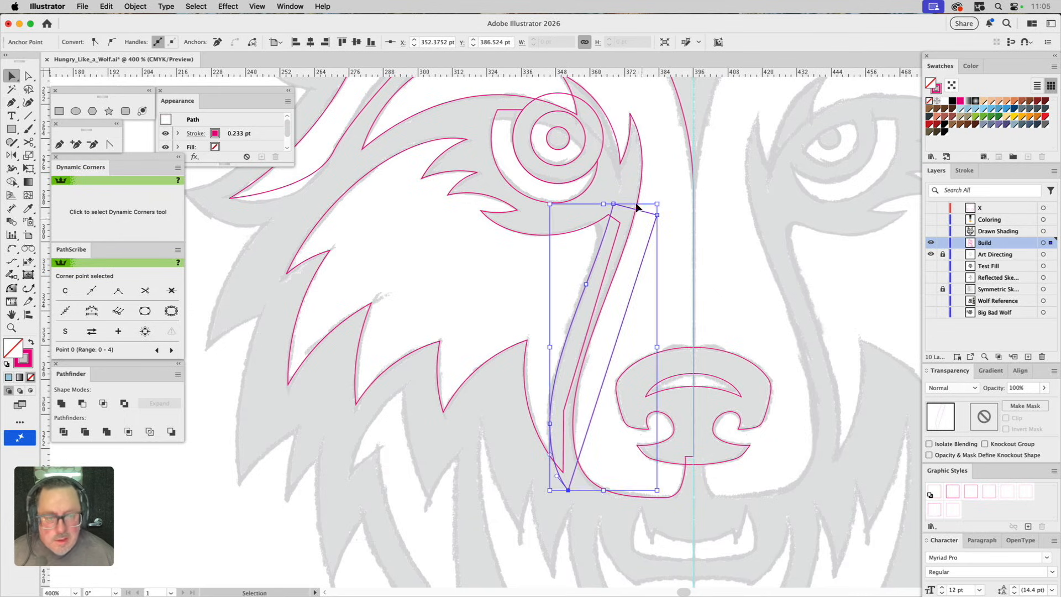
Step: Move the cheek shape's inner-eye corner point slightly up toward the nose bridge, to about X 368.5 pt, Y 289.4 pt, and deselect
left_click(670, 184)
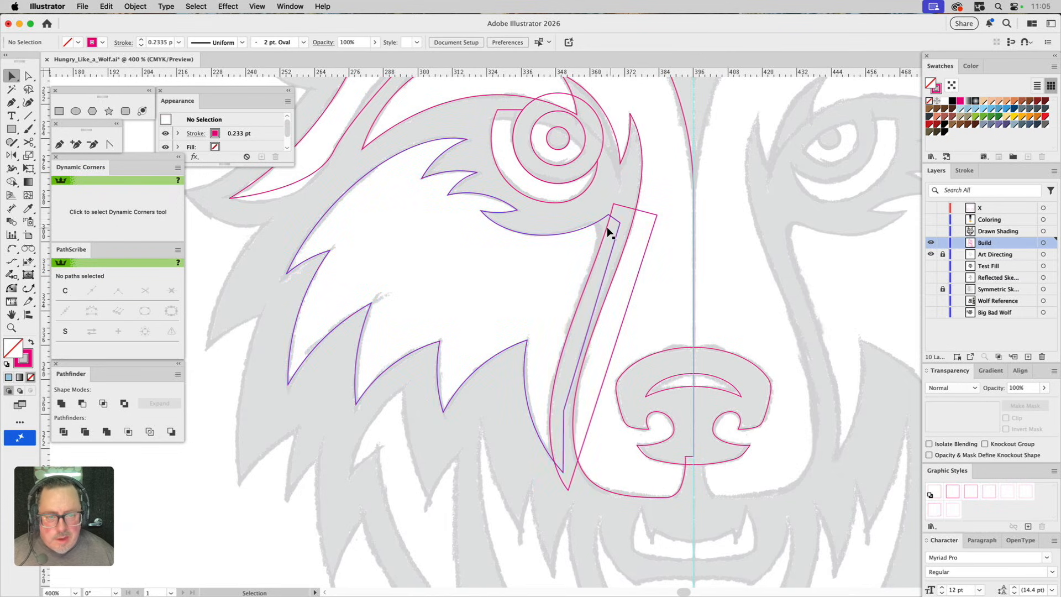
key("a")
left_click(608, 218)
left_click_drag(608, 216, 615, 212)
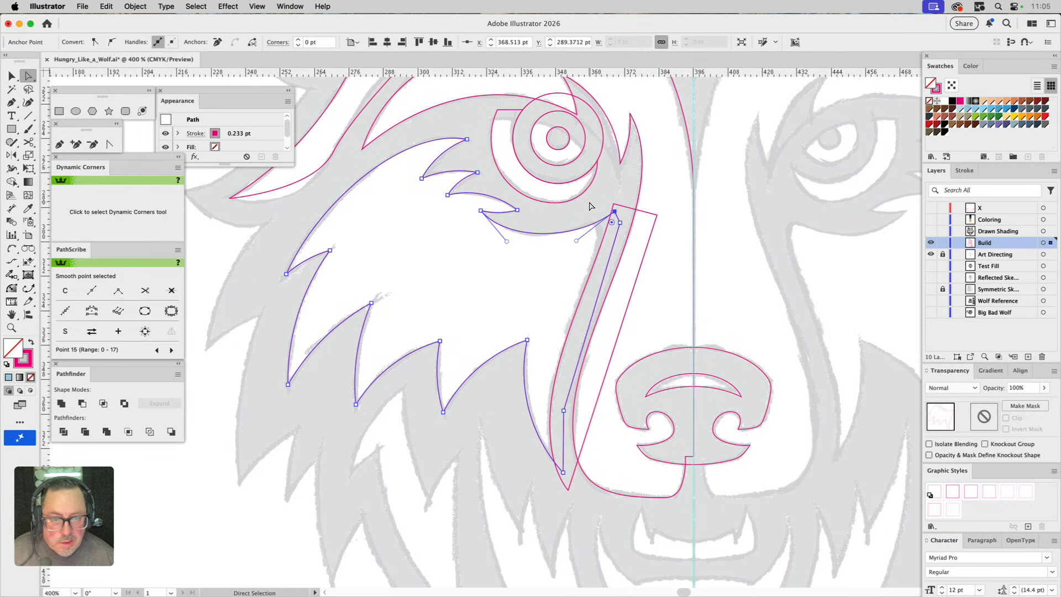
left_click(592, 208)
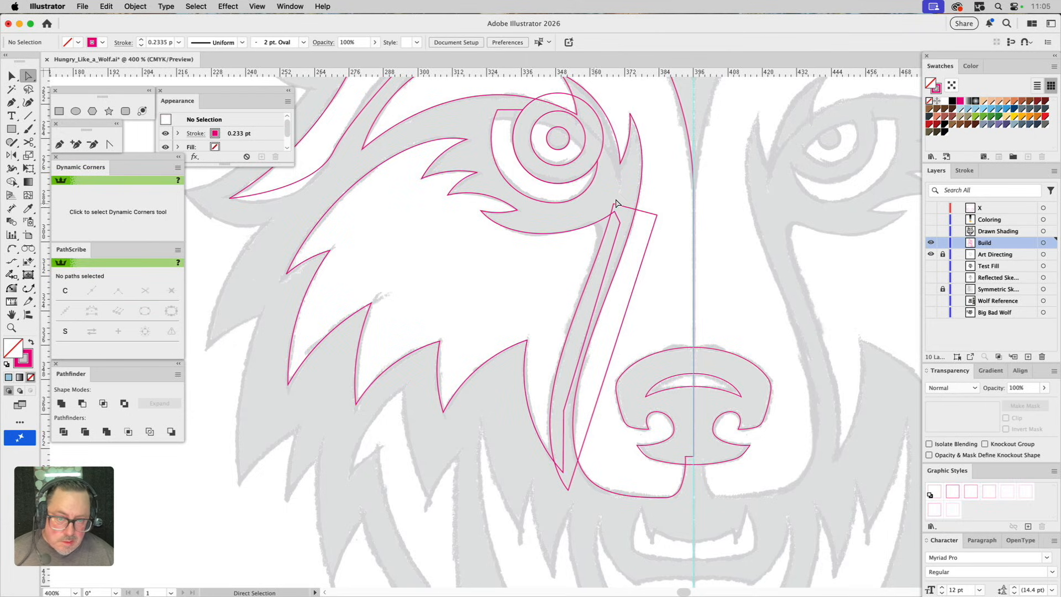
Step: Try to rotate the closed nose-bridge shape's two upper curve points about the lower of them
left_click(614, 205)
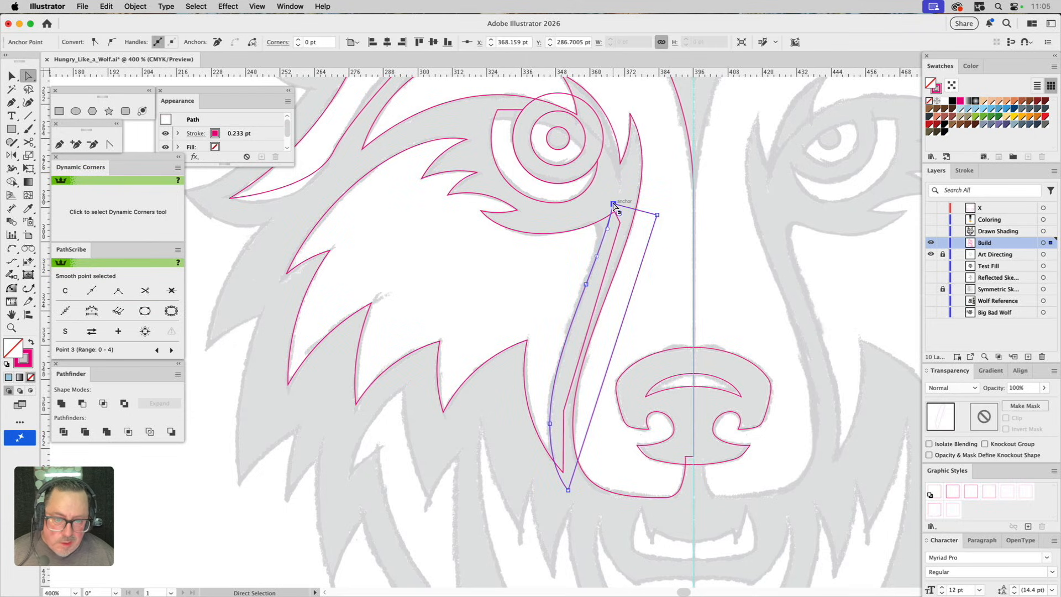
left_click(587, 285, "shift")
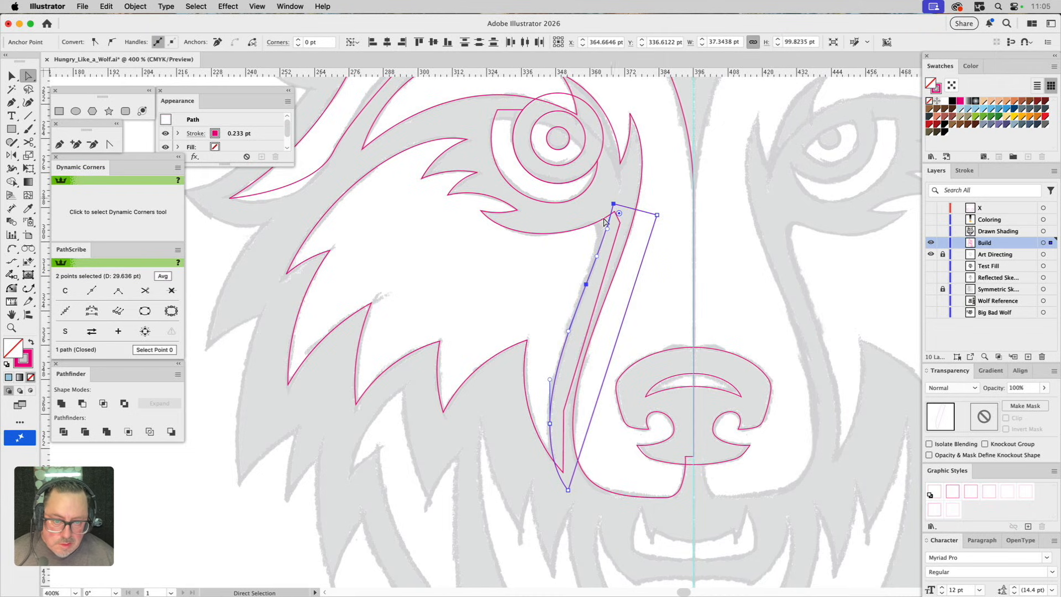
left_click_drag(15, 158, 37, 161)
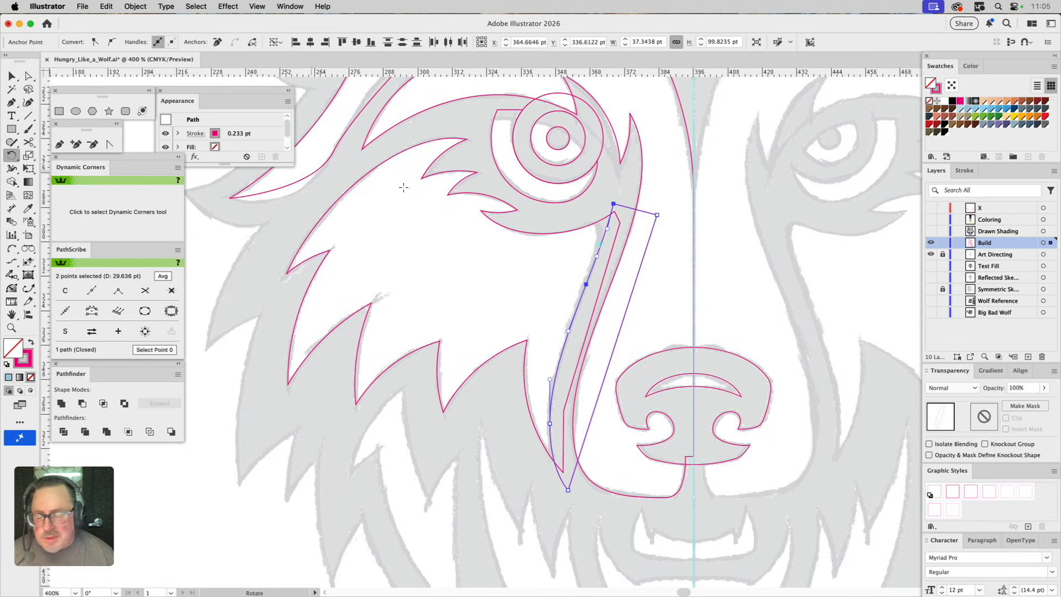
left_click(585, 284)
mouse_move(731, 304)
left_mouse_down()
mouse_move(688, 249)
mouse_move(724, 294)
left_mouse_up()
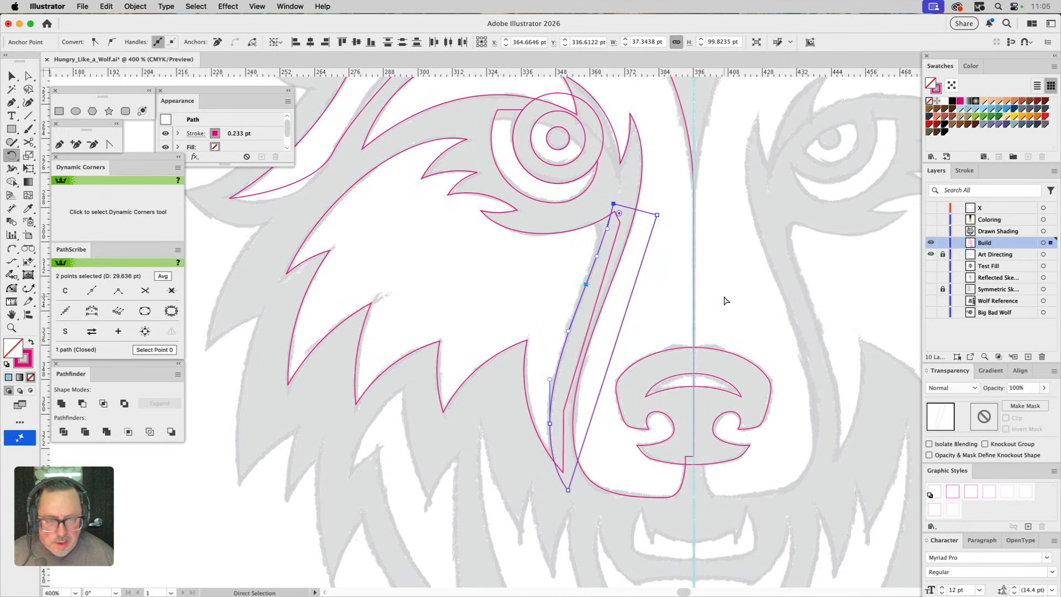
Step: Rotate only the nose-bridge shape's top curve point outward around the next anchor below, to about X 364.9 pt, Y 285.8 pt, and deselect
left_click(615, 197, "super")
left_click(614, 205, "super")
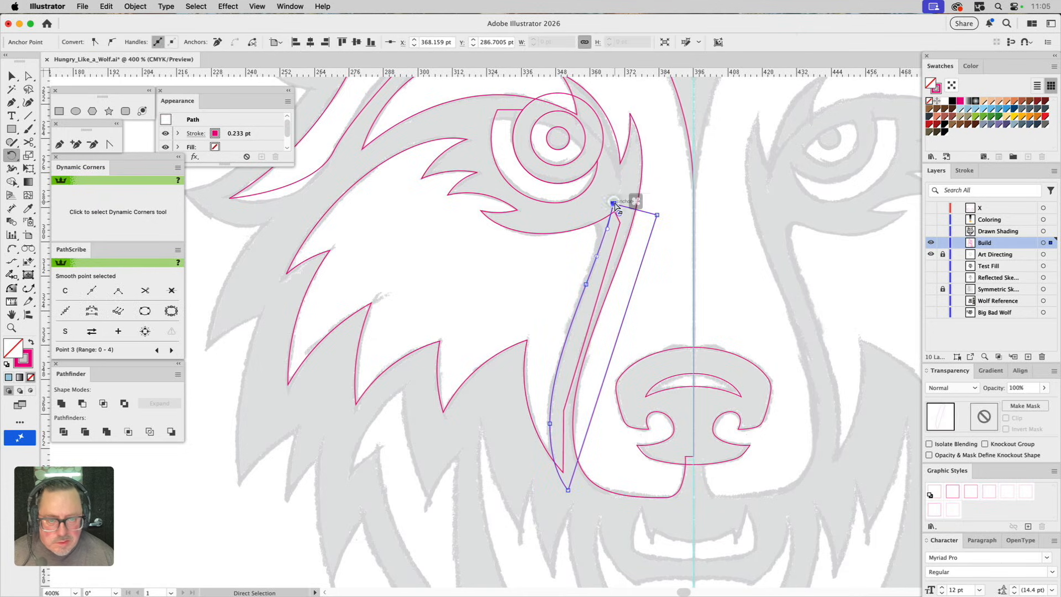
left_click(12, 158)
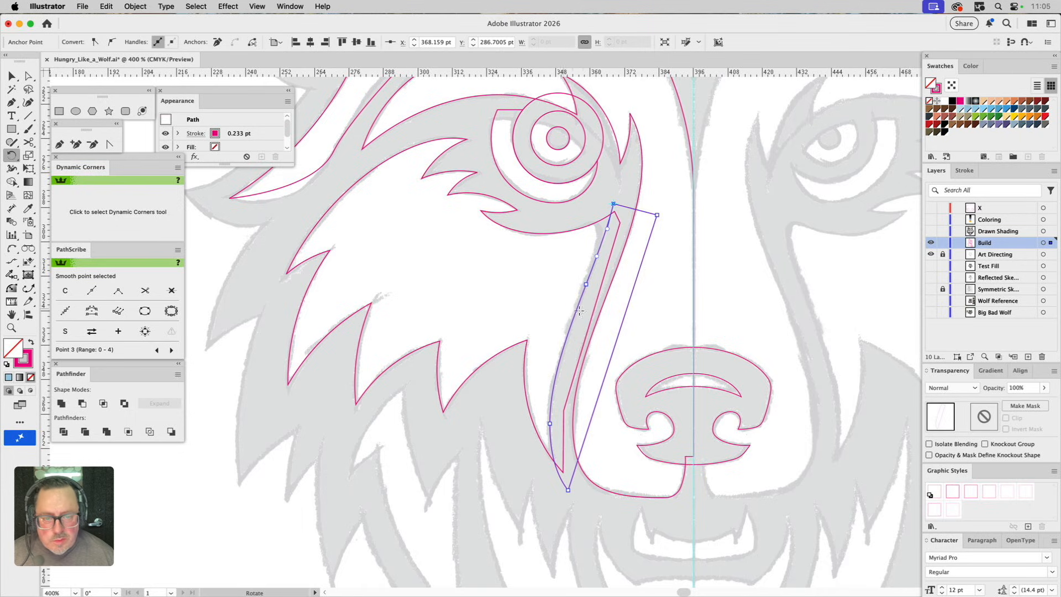
left_click(586, 285)
left_click_drag(669, 300, 666, 291)
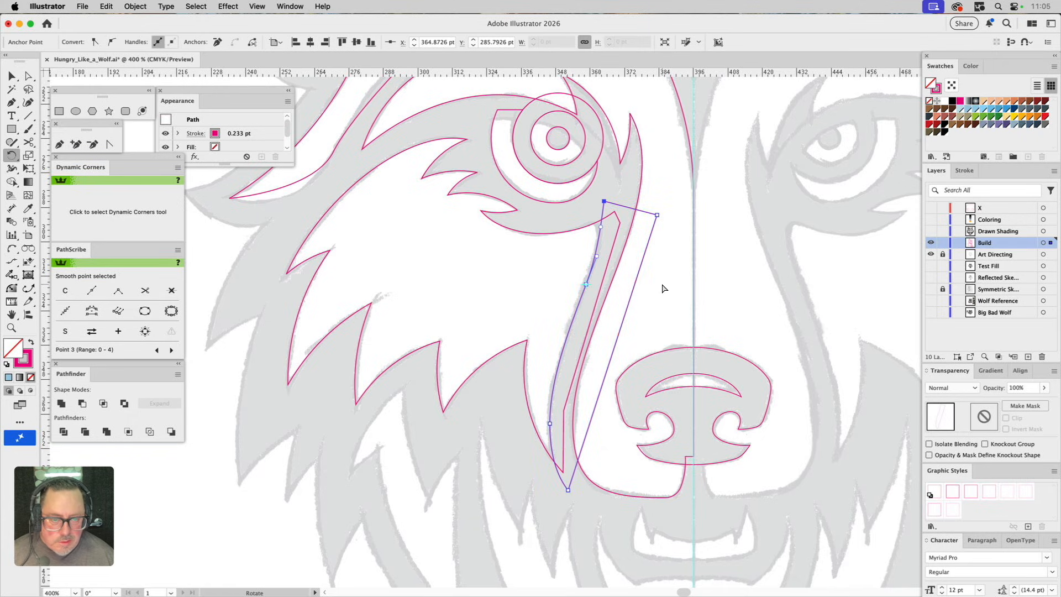
key("a")
left_click(664, 289)
left_click(599, 243)
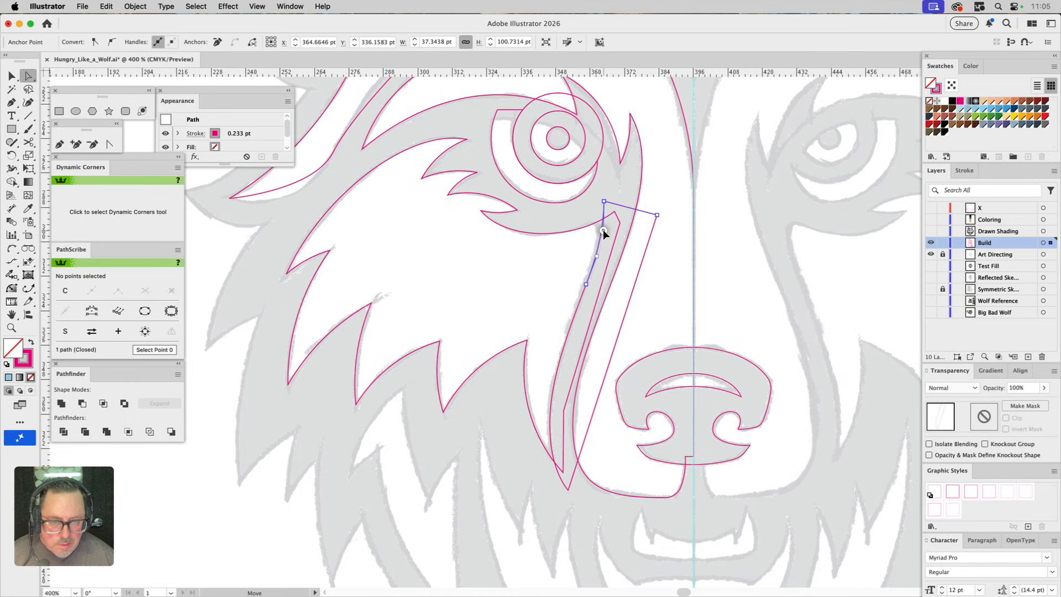
left_click(656, 275)
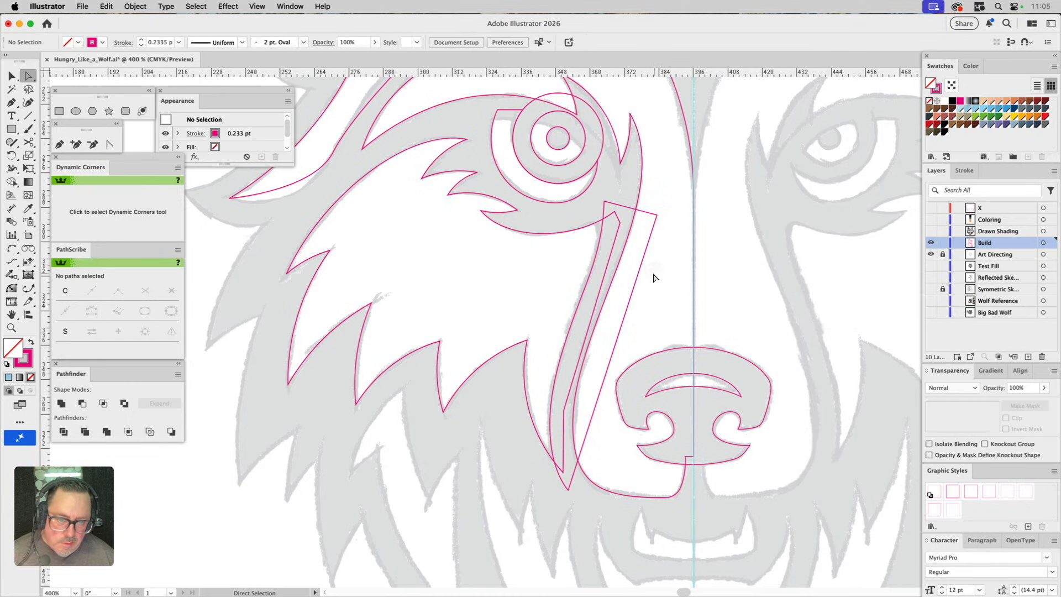
Step: Fill the closed nose-bridge shape with light blue and bring it to the front
key("v")
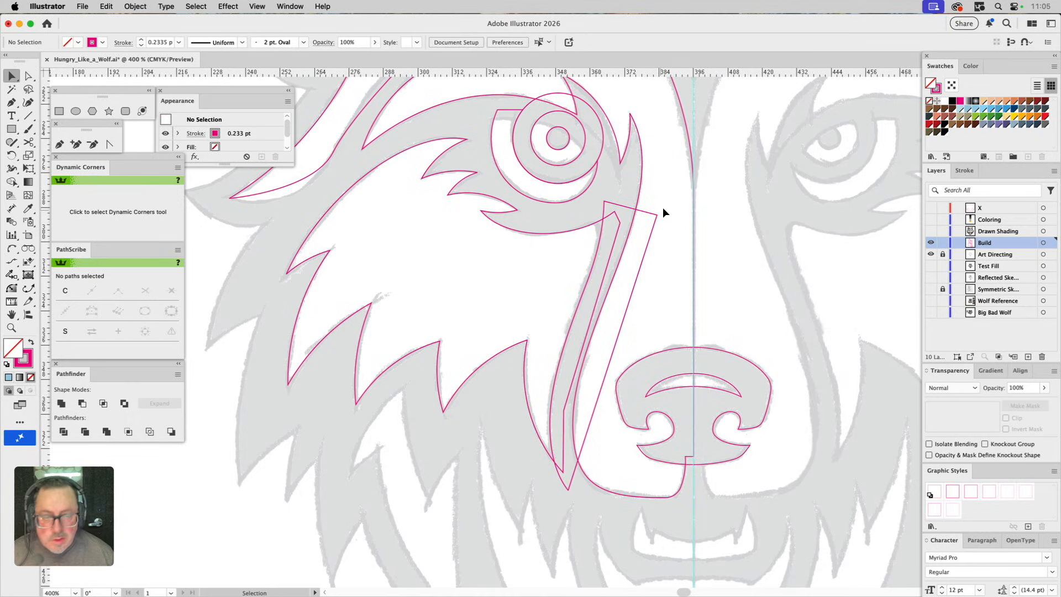
left_click(648, 226)
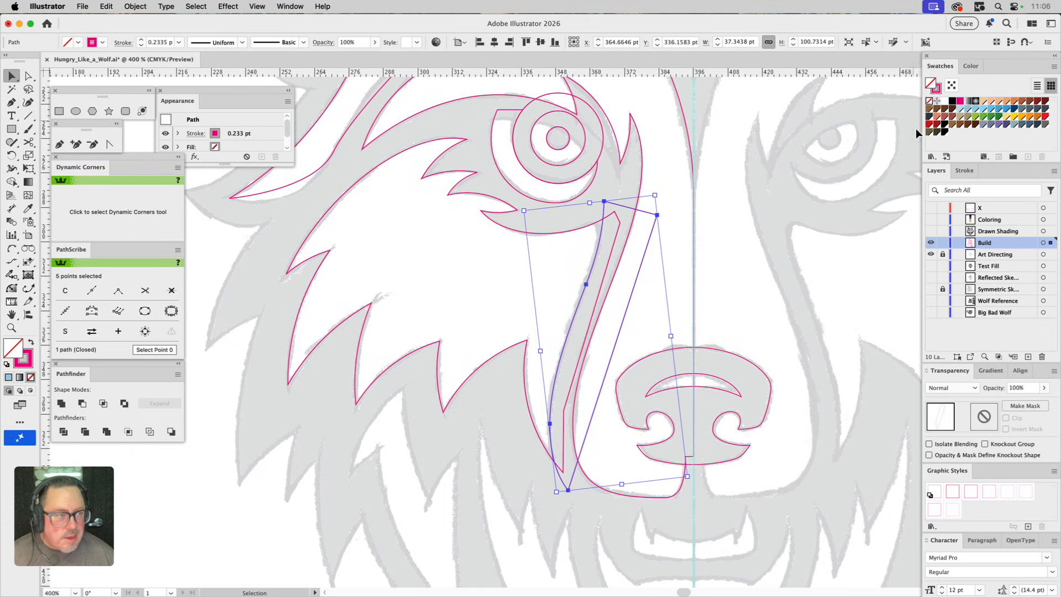
left_click(969, 111)
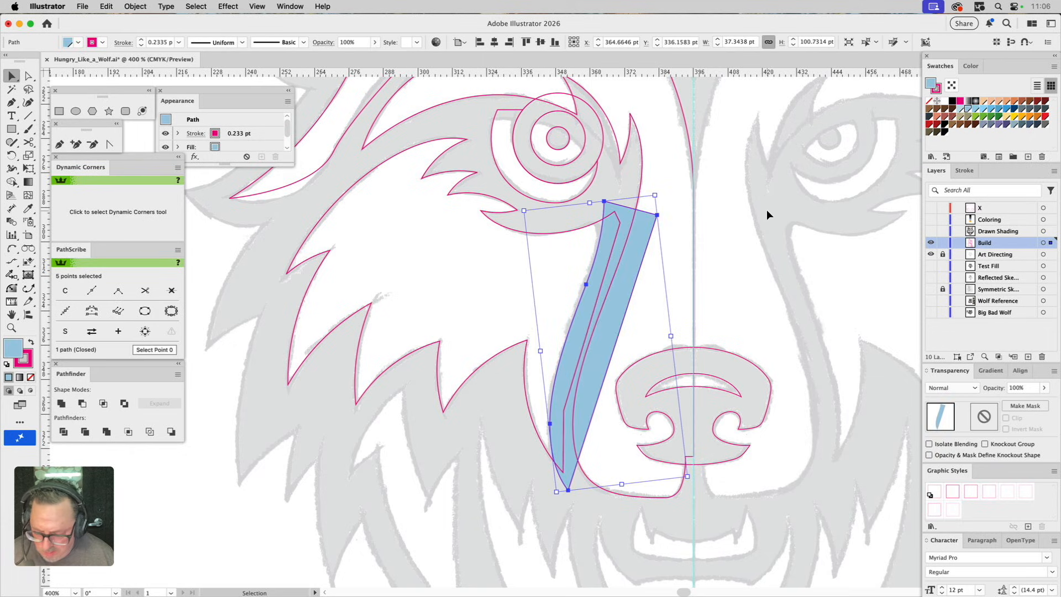
key("shift+super+]")
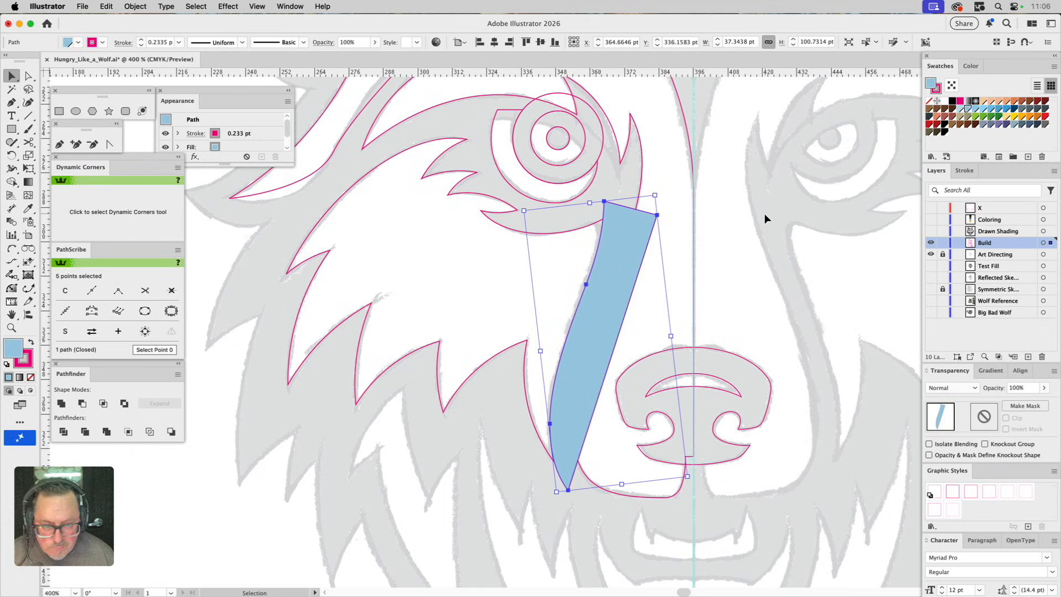
Step: Subtract the blue nose-bridge shape from the cheek fur shape with Minus Front, and deselect the result
left_click(574, 223, "shift")
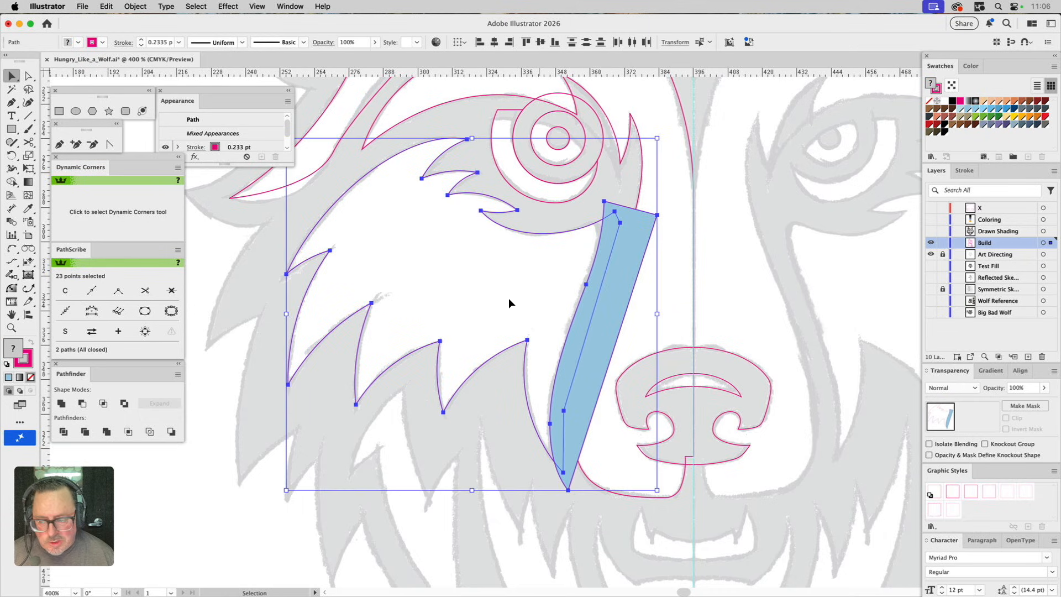
left_click(83, 404)
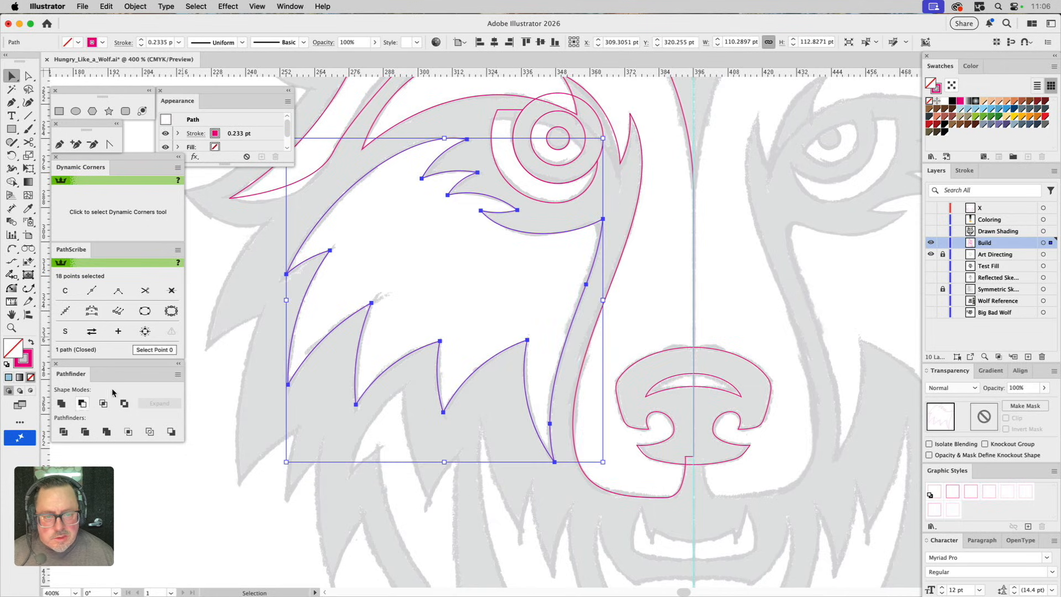
left_click(632, 294)
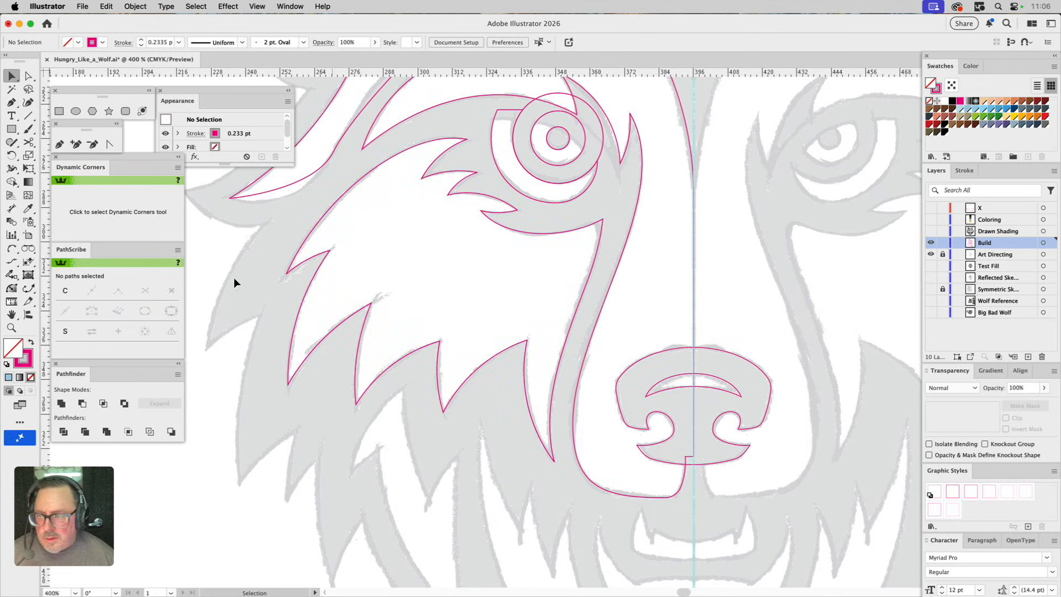
Step: Try rounding the cheek shape's inner-eye corner to a radius of about 2.35 pt, and undo the rounding
key("a")
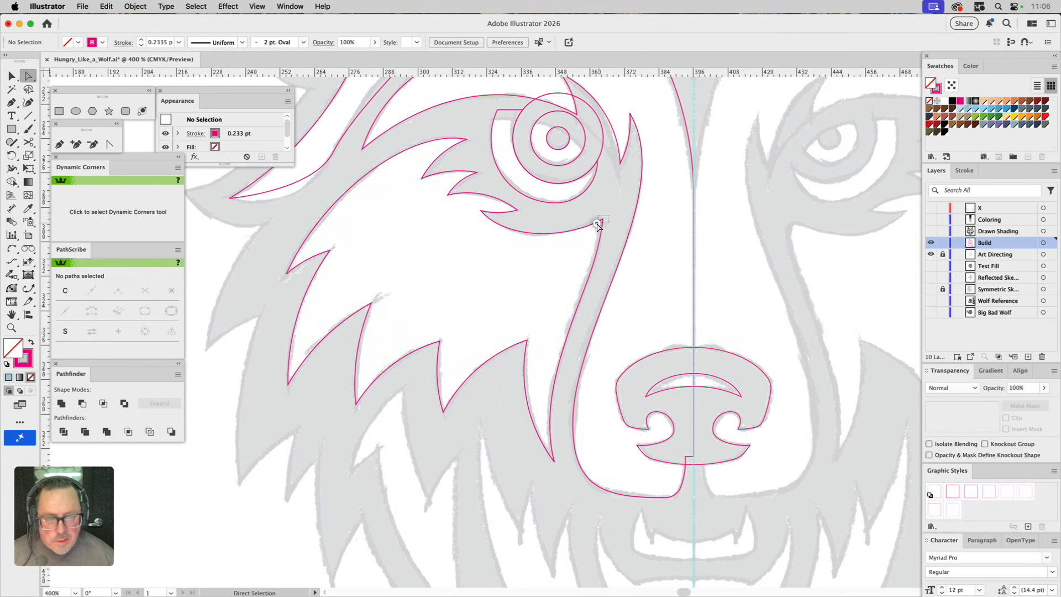
left_click(598, 226)
left_click_drag(598, 228, 594, 231)
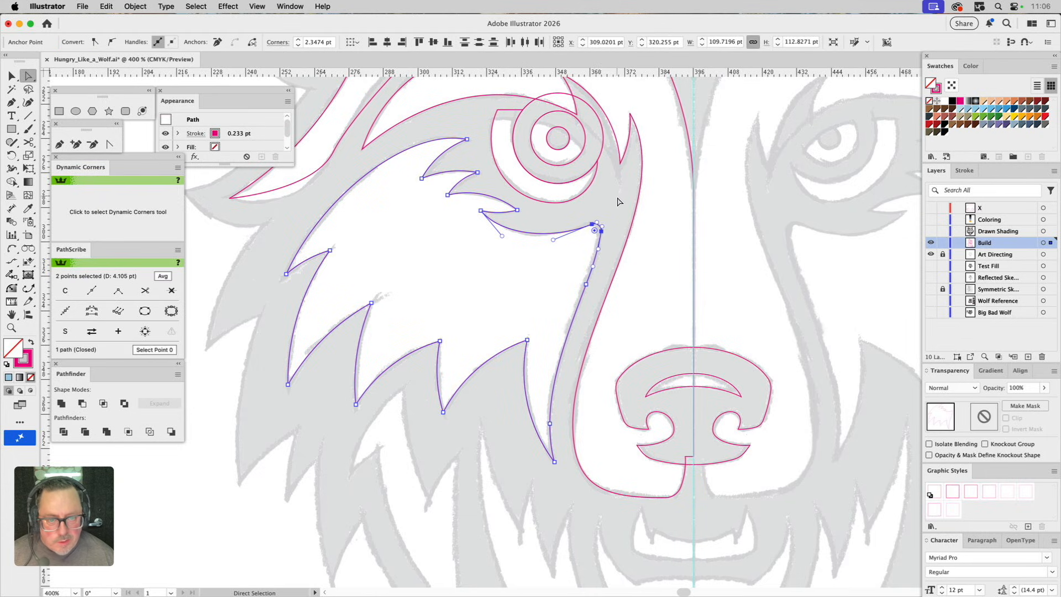
left_click(618, 202)
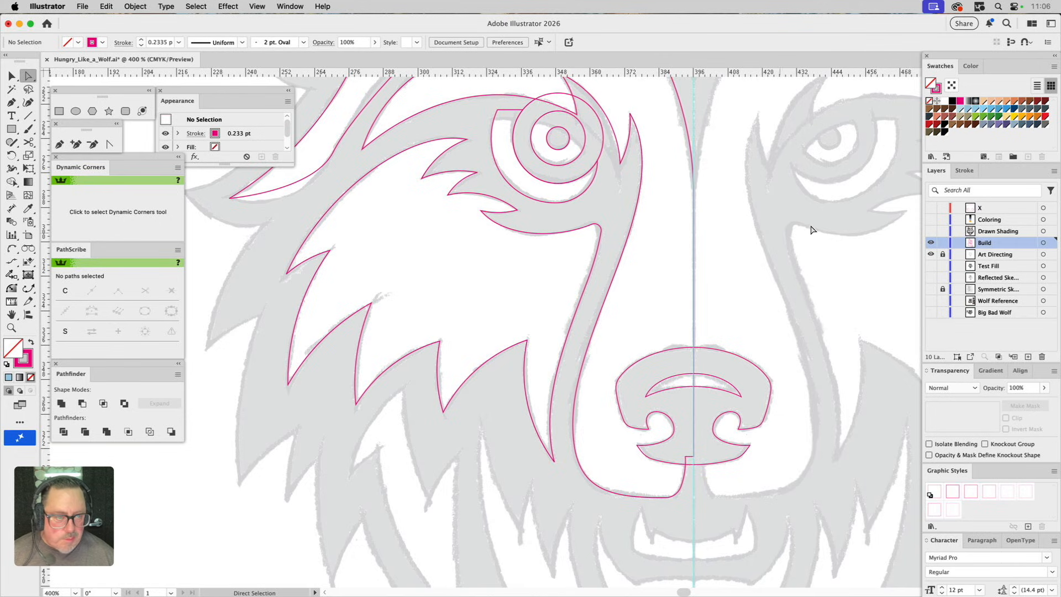
left_click(608, 221)
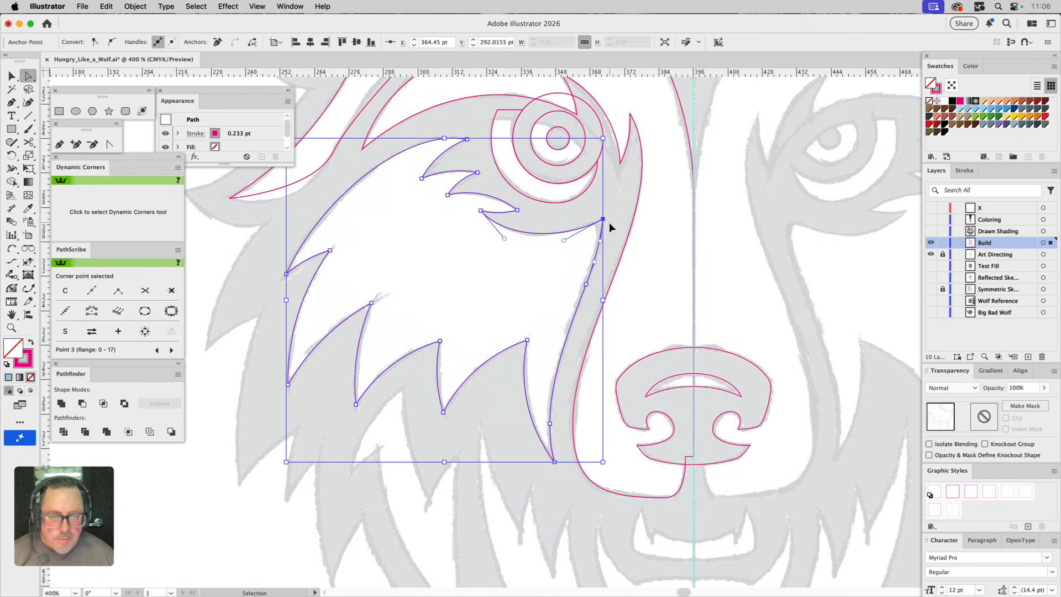
Step: Try rounding the cheek shape's inner-eye corner more strongly, to a radius of about 3.57 pt, and undo the rounding
left_click_drag(599, 226, 590, 238)
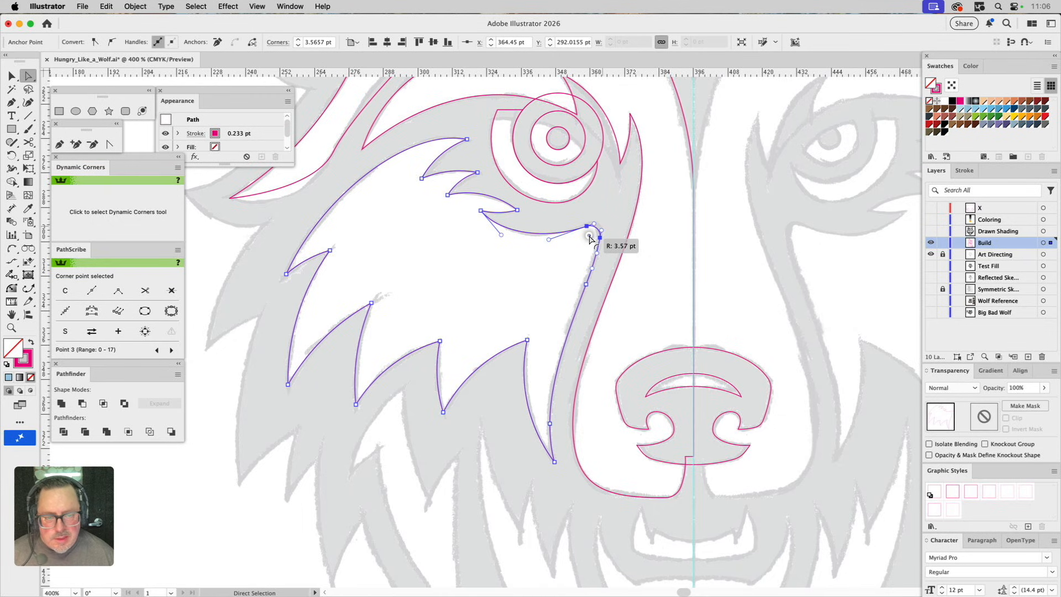
left_click_drag(590, 238, 590, 238)
left_click(612, 207)
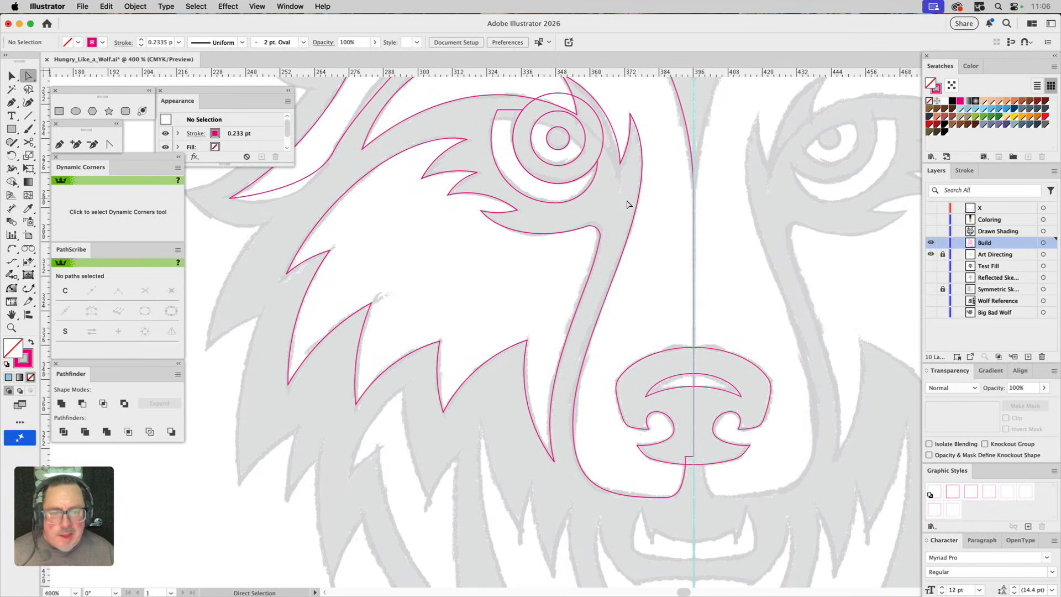
key("super")
left_click(608, 219, "super")
Step: Round the cheek shape's inner-eye corner to about 3.57 pt with Dynamic Corners, using the Standard corner method, and deselect
left_click(603, 220)
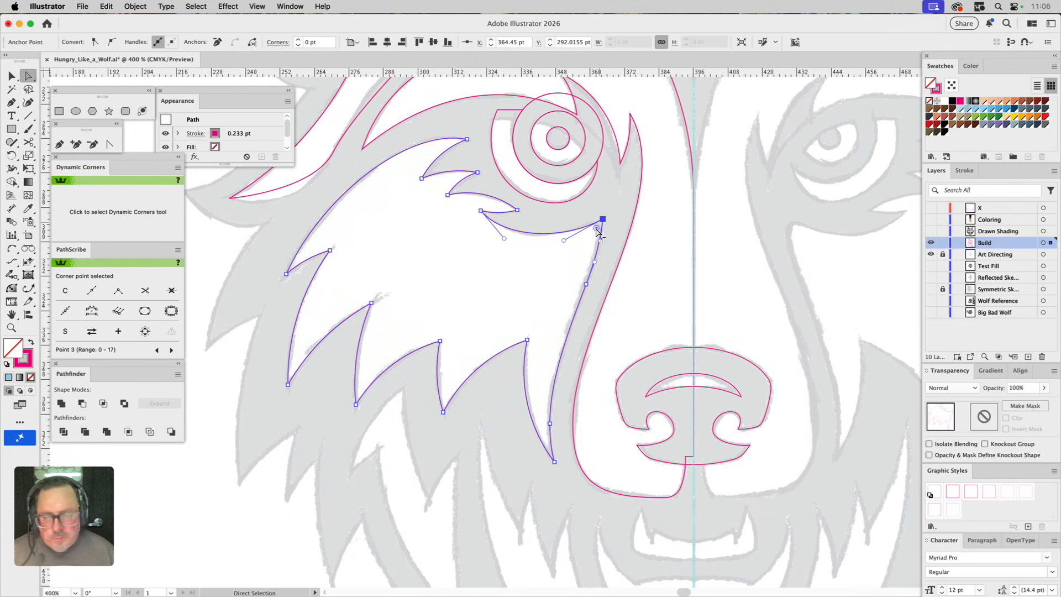
left_click(12, 289)
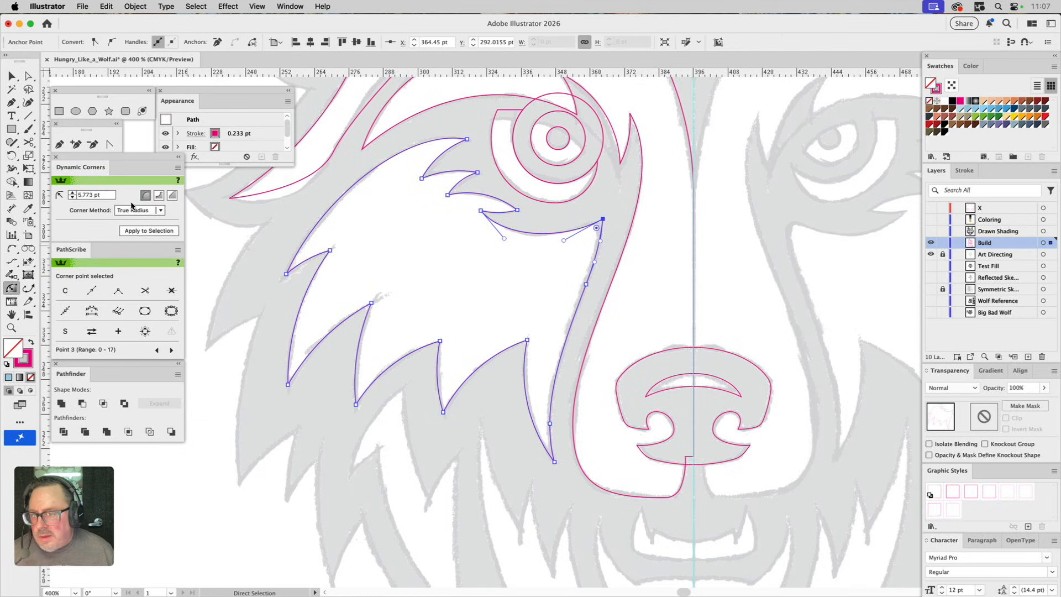
left_click(161, 212)
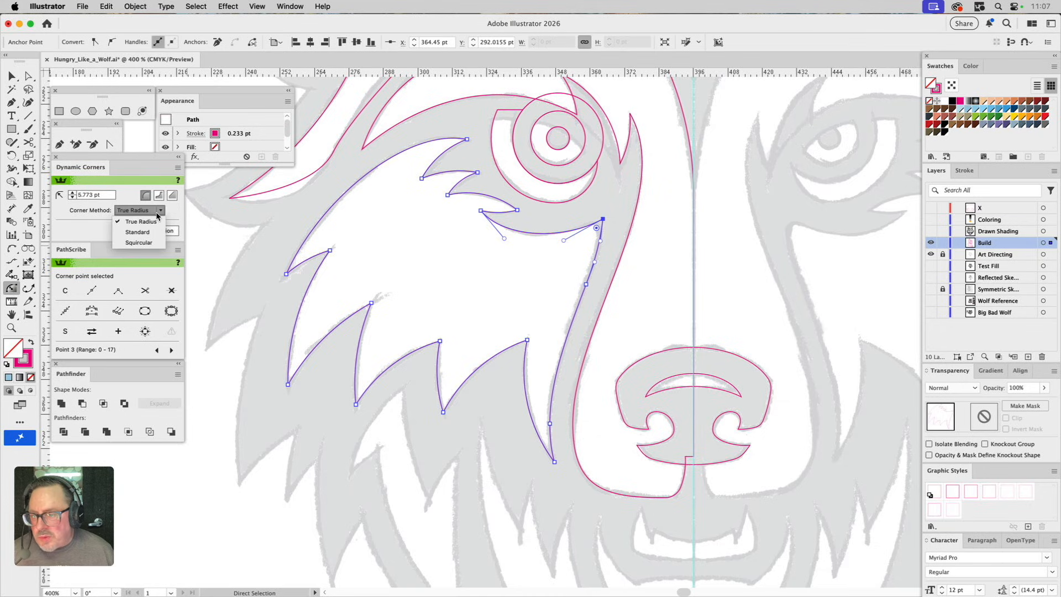
left_click(145, 233)
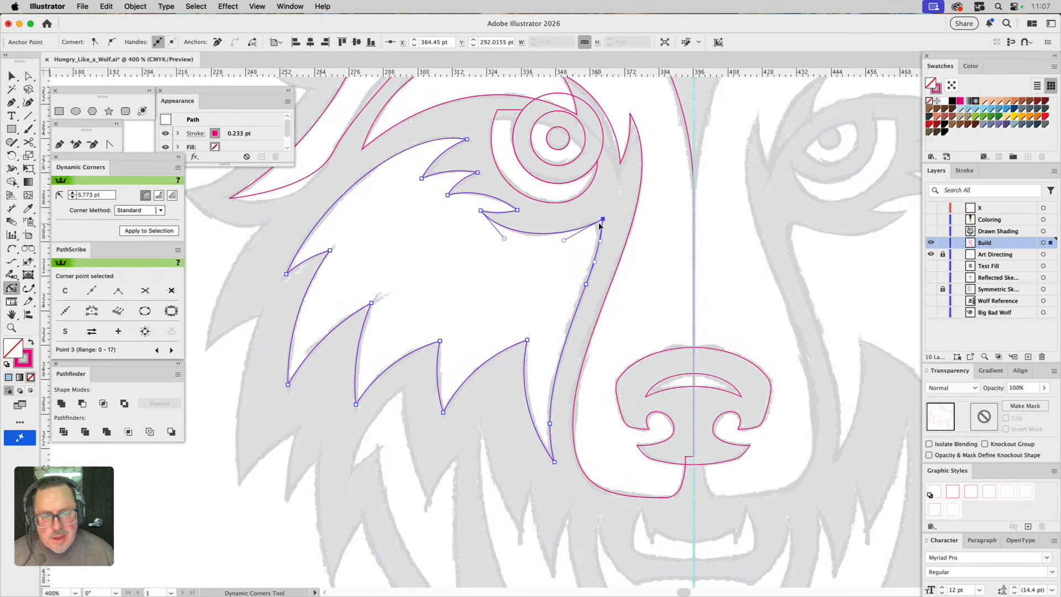
left_click_drag(601, 221, 590, 238)
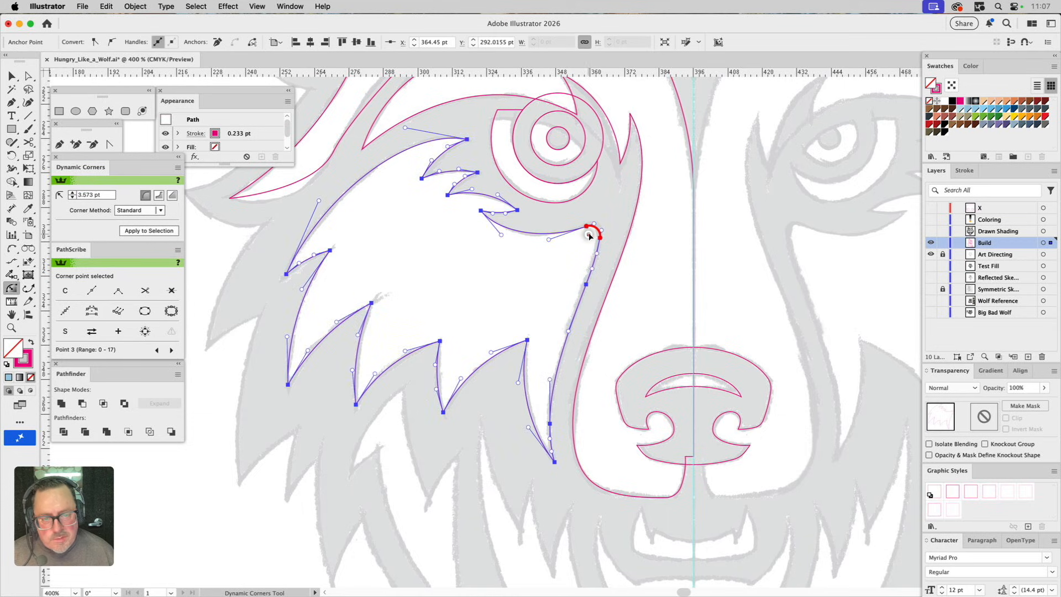
key("v")
left_click(664, 224)
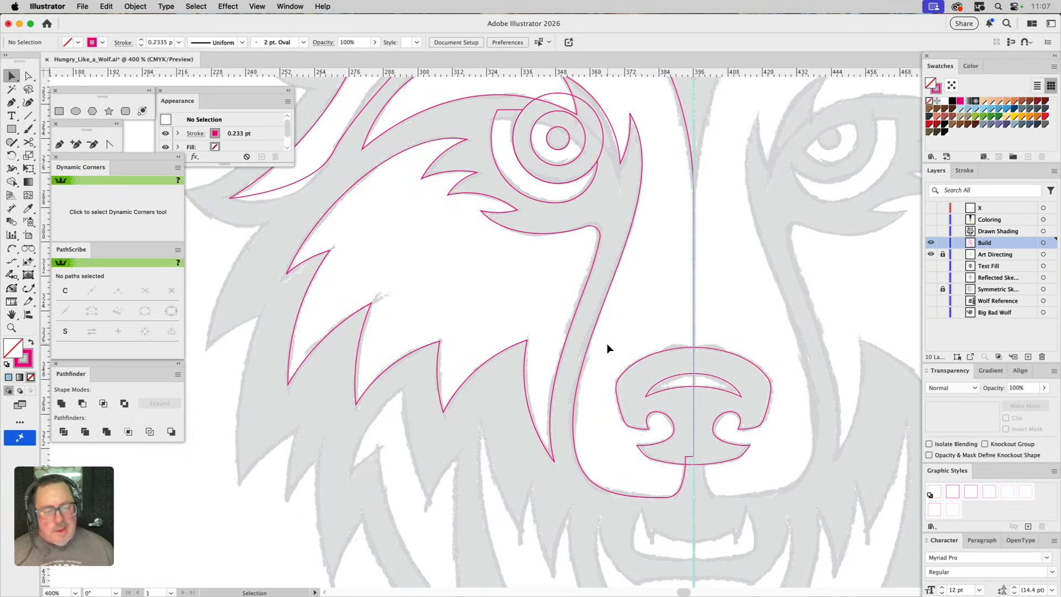
Step: Bow the lower edge of the outer brow fur shape outward near its cheek tip with PathScribe to follow the sketch
left_click_drag(283, 237, 377, 449)
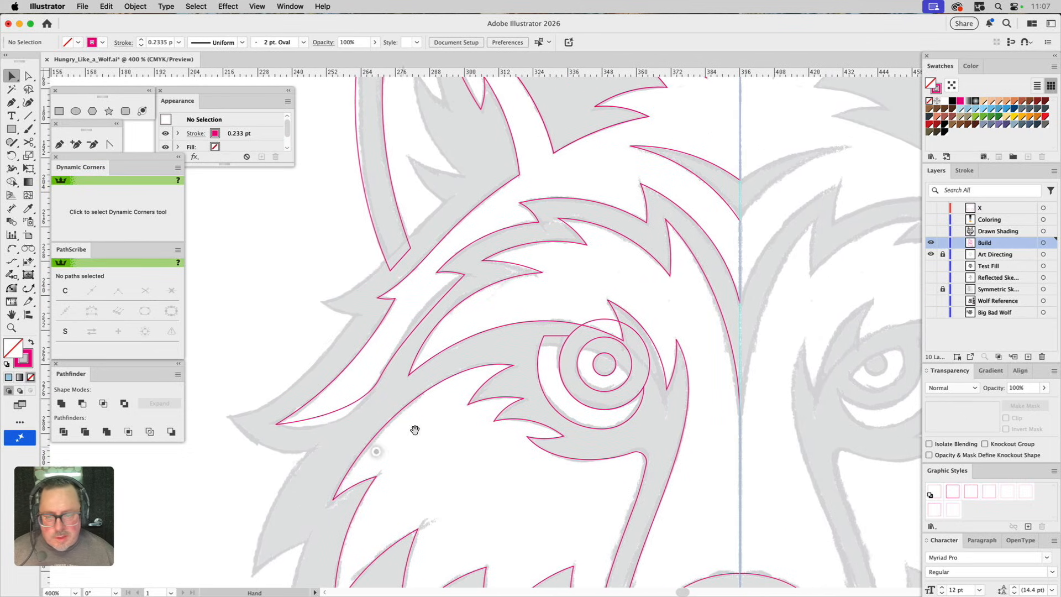
left_click(341, 413)
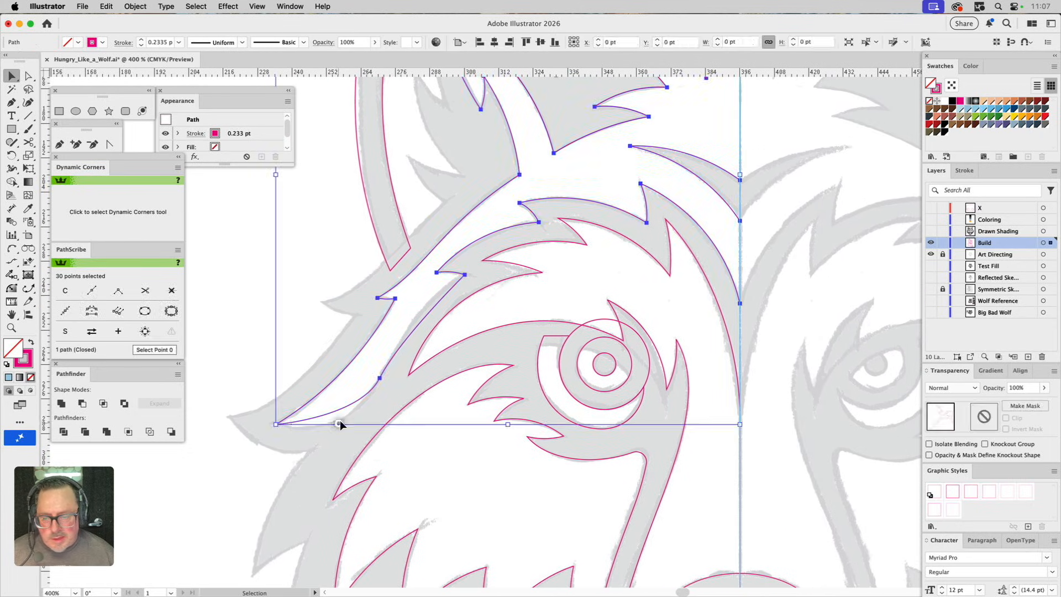
left_click(12, 289)
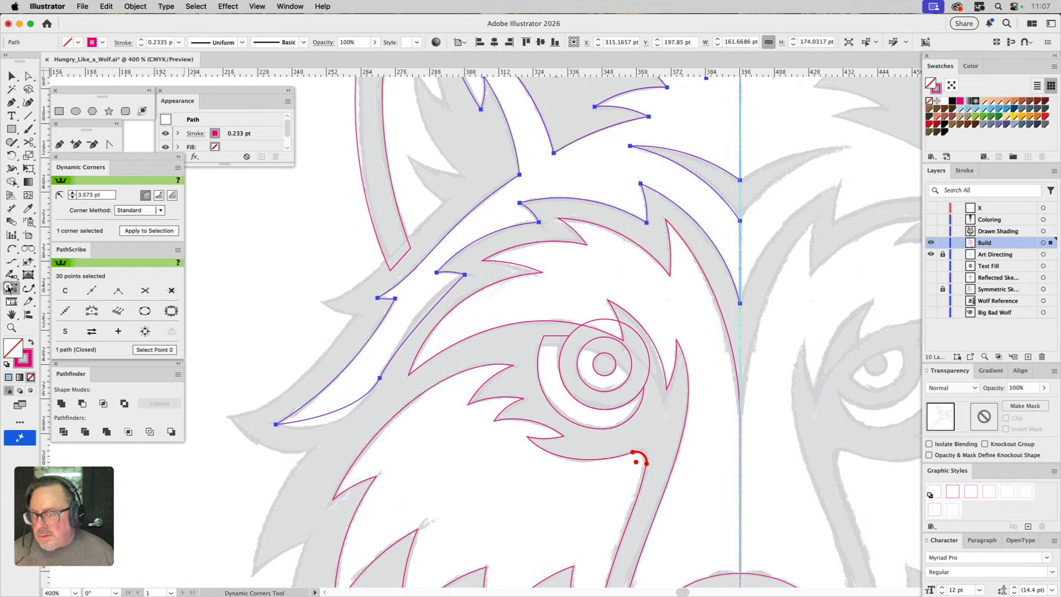
left_click_drag(27, 288, 77, 299)
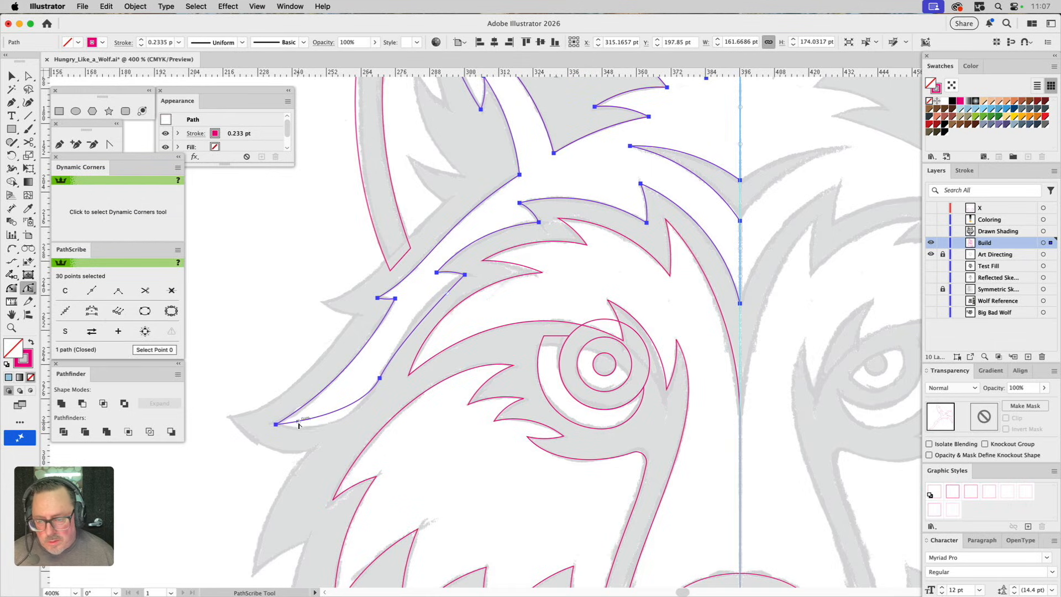
left_click_drag(299, 422, 300, 425)
left_click(278, 426)
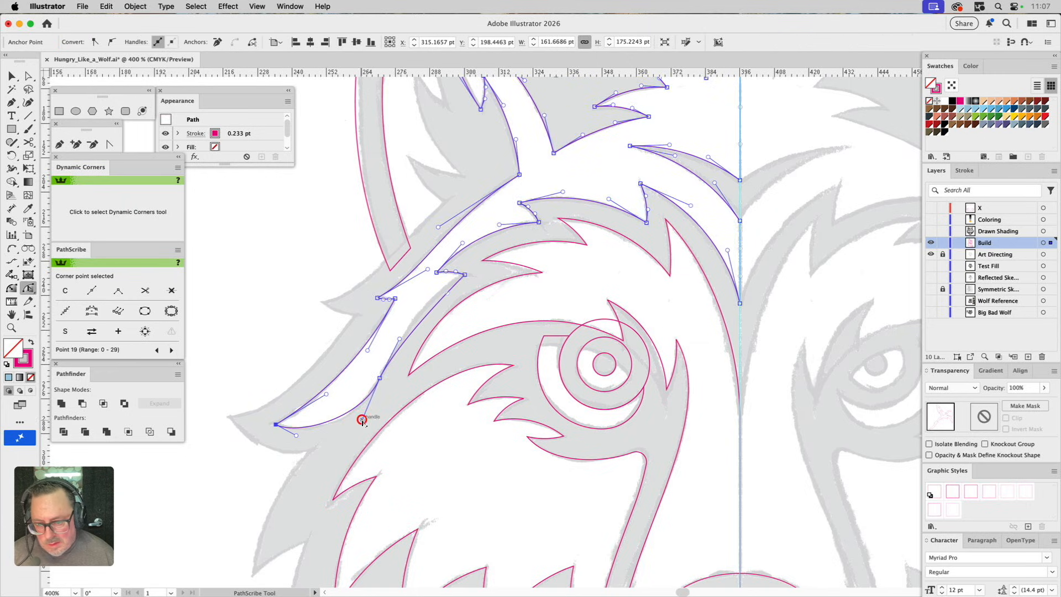
Step: Adjust the lower handle of the anchor just inside the cheek tip to form a smooth curve along the fur's lower edge
key("a")
left_click(380, 378)
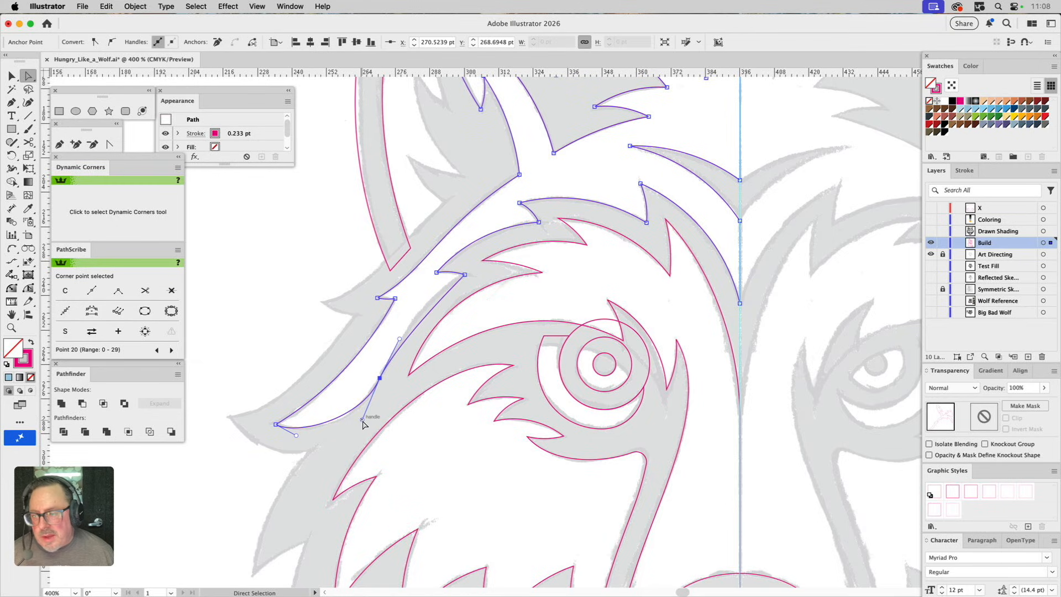
left_click(28, 289)
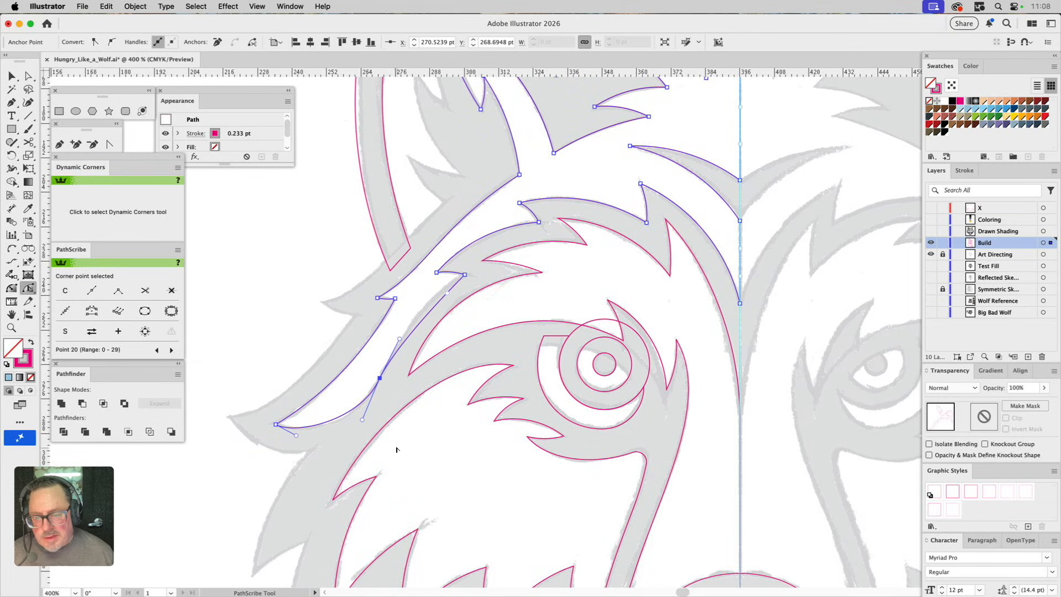
left_click(363, 421)
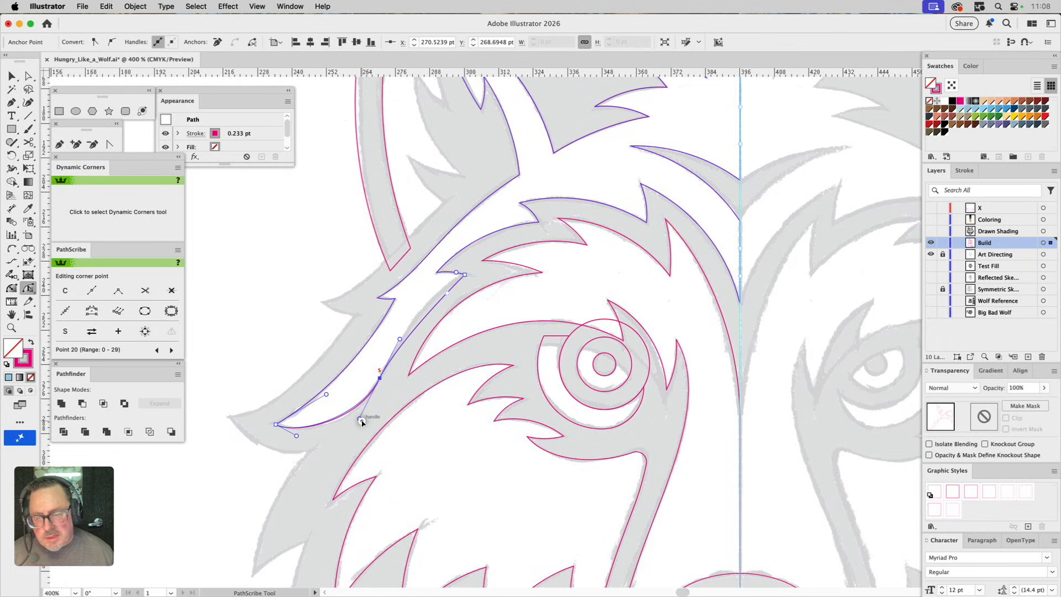
left_click_drag(362, 421, 354, 425)
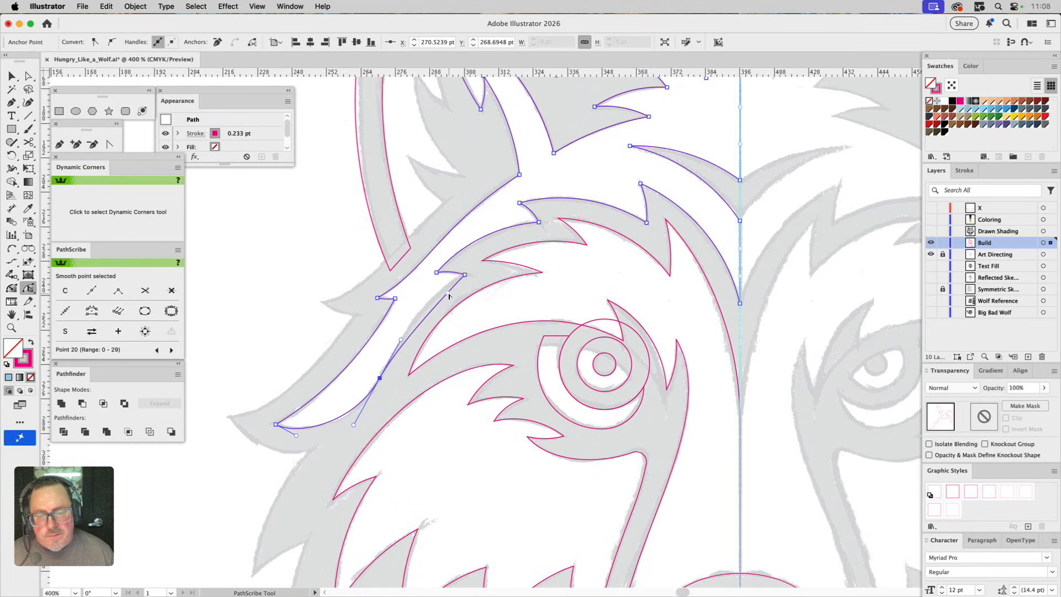
Step: Reshape the fur shape's inner edge between the smooth anchor and the notch above by adjusting both facing handles, and deselect
left_click_drag(449, 297, 431, 293)
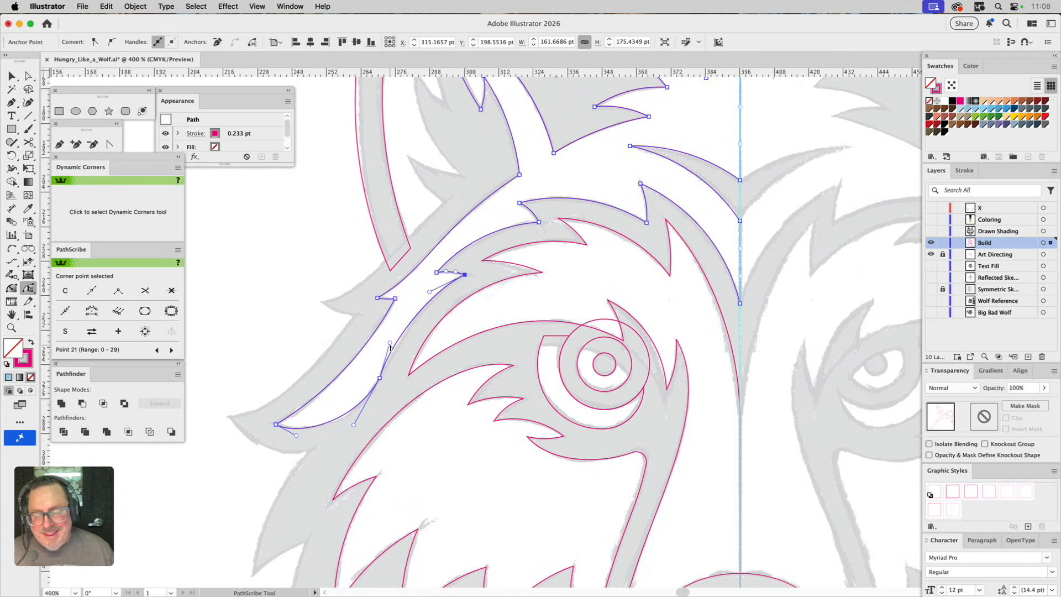
left_click(390, 343)
left_click_drag(391, 344, 397, 345)
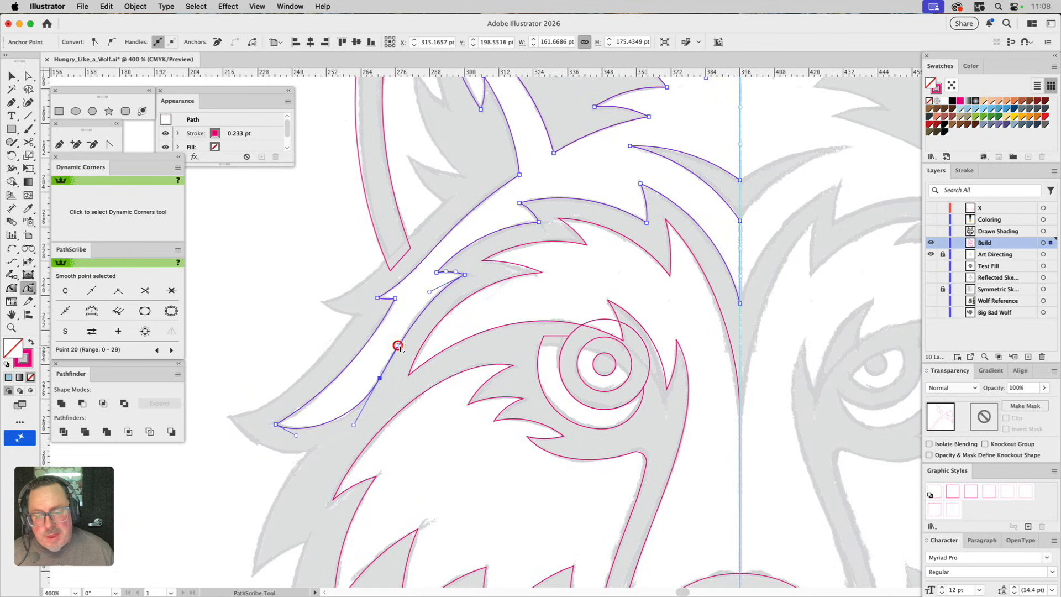
left_click_drag(430, 293, 420, 299)
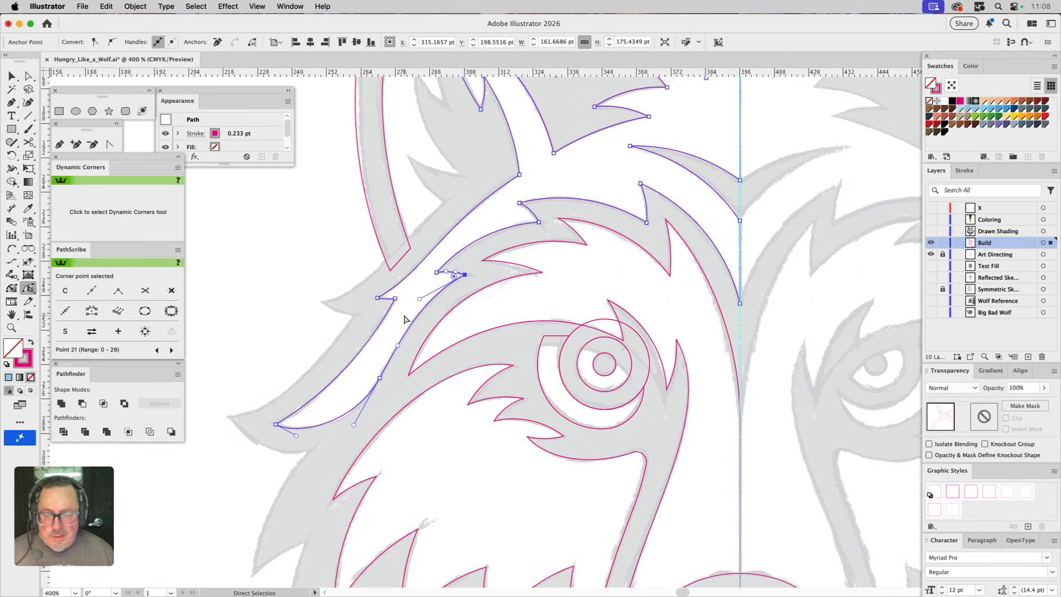
left_click(426, 313)
key("a")
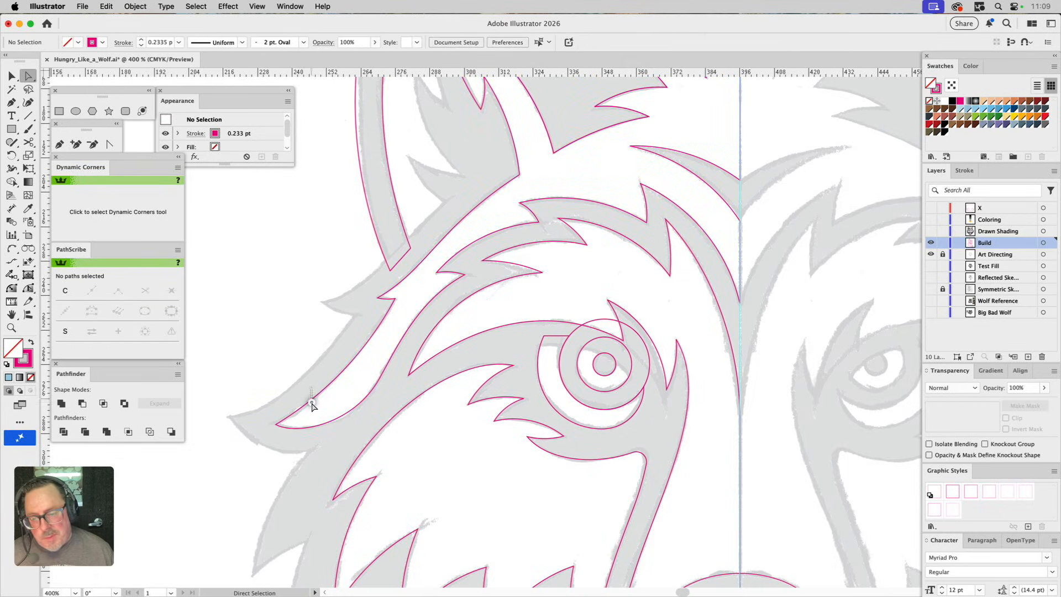
Step: Refine the fur shape's outer edge at the cheek tip by shortening the tip anchor's upper handle, and deselect
left_click(310, 401)
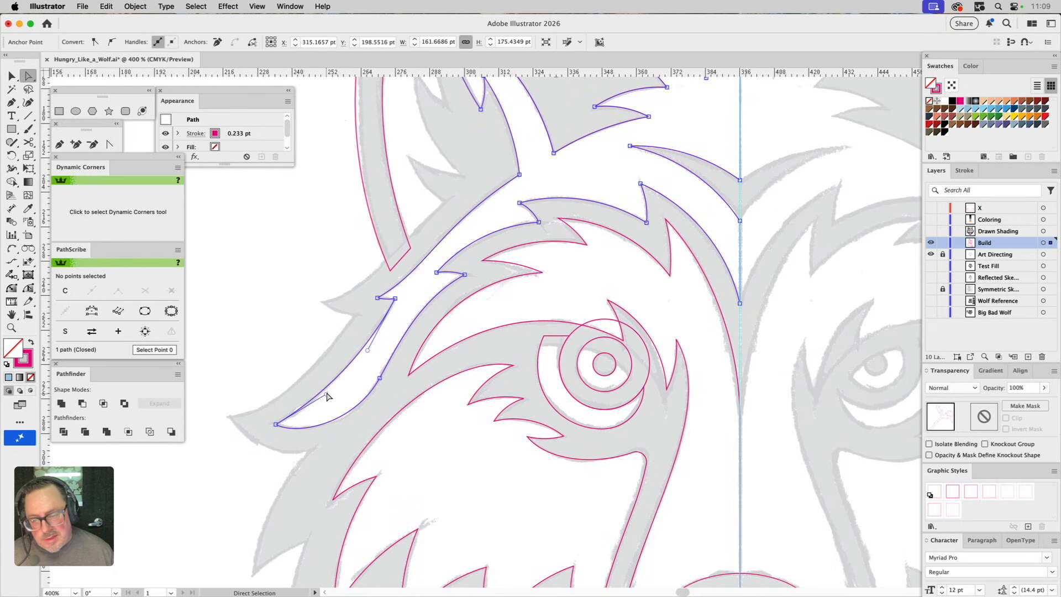
left_click_drag(326, 395, 319, 404)
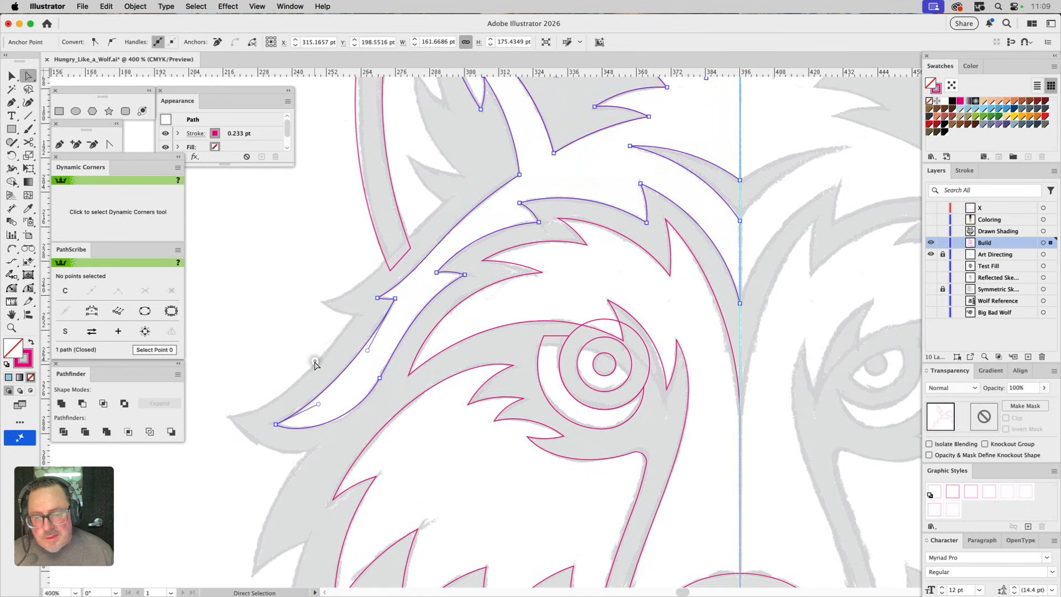
left_click(315, 365)
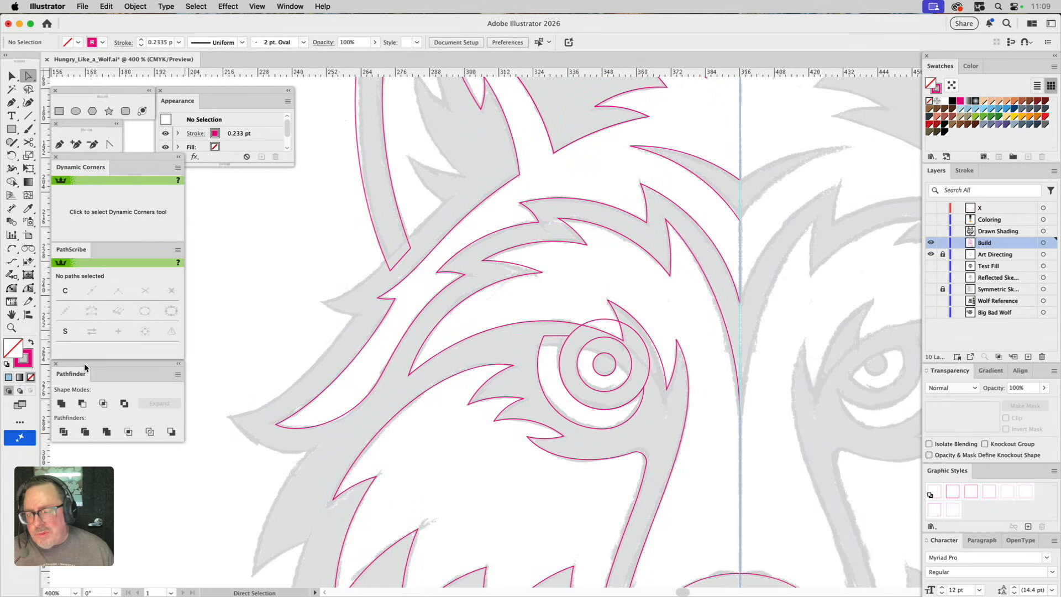
left_click(11, 327)
left_click(520, 297, "alt")
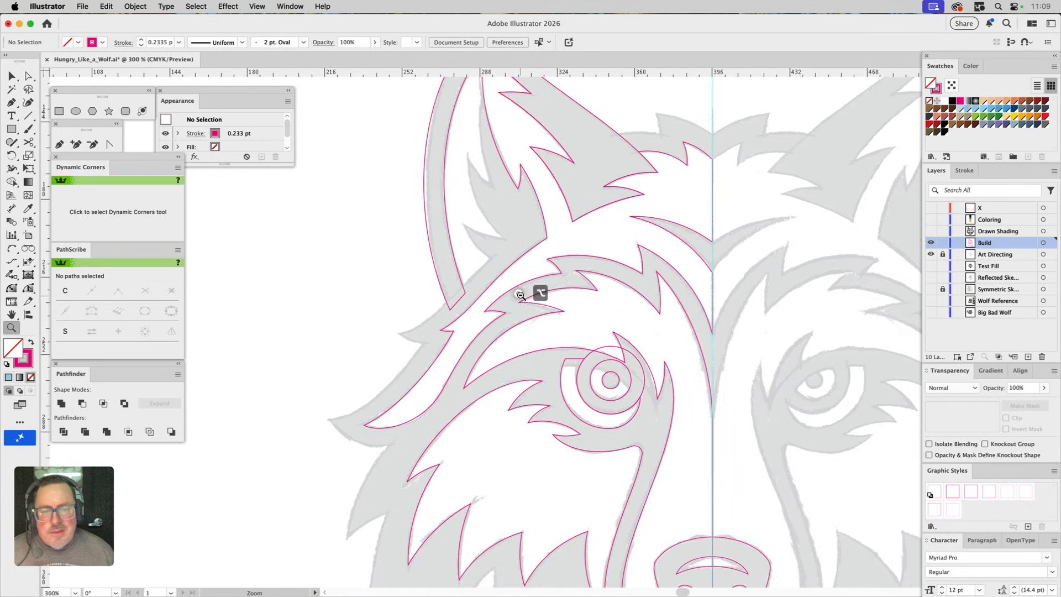
left_click(533, 301, "alt")
left_click_drag(564, 313, 439, 269)
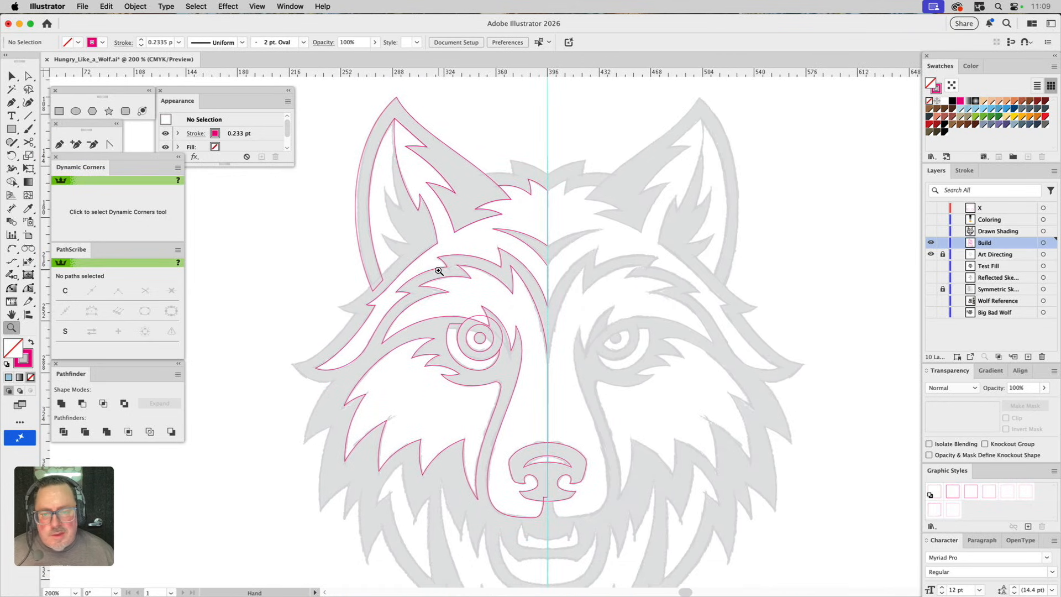
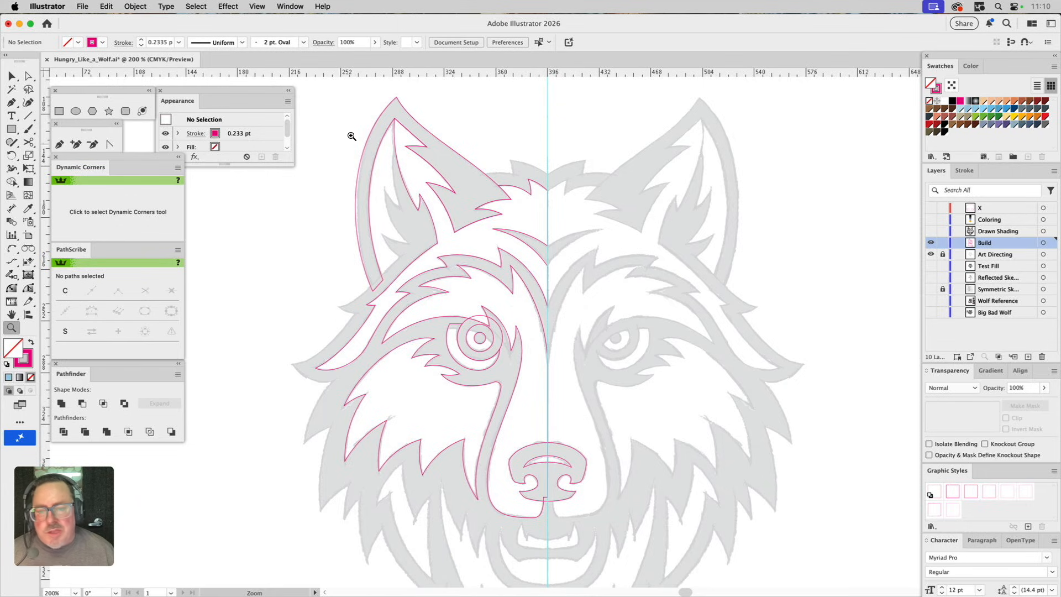
Step: Trace the head-top fur tuft from the center guide into the ear with connected Arc by Points curves, about 50 pt wide overall, and deselect
left_click_drag(298, 87, 585, 380)
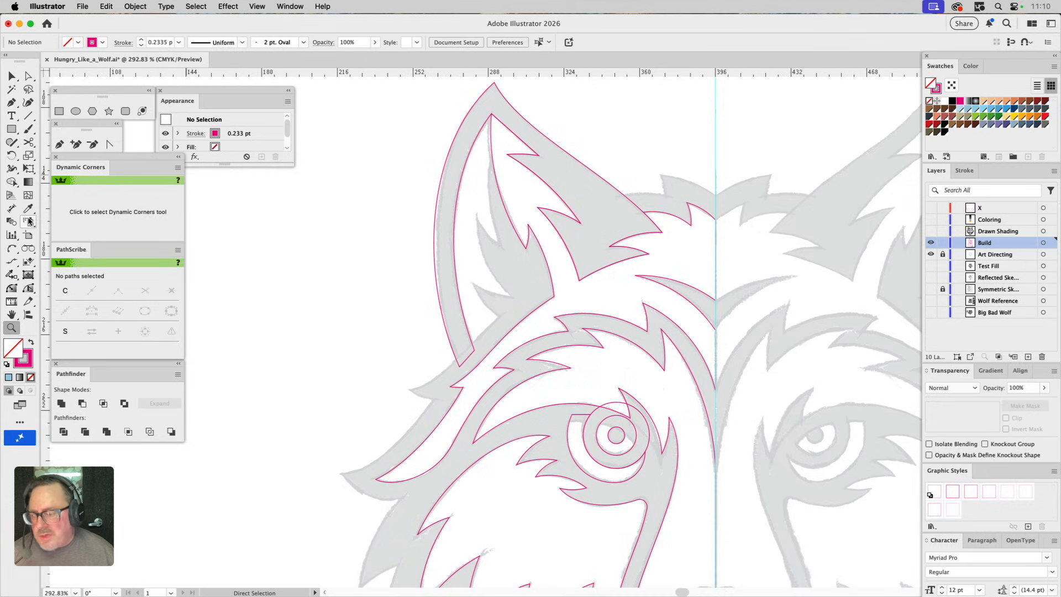
left_click(60, 145)
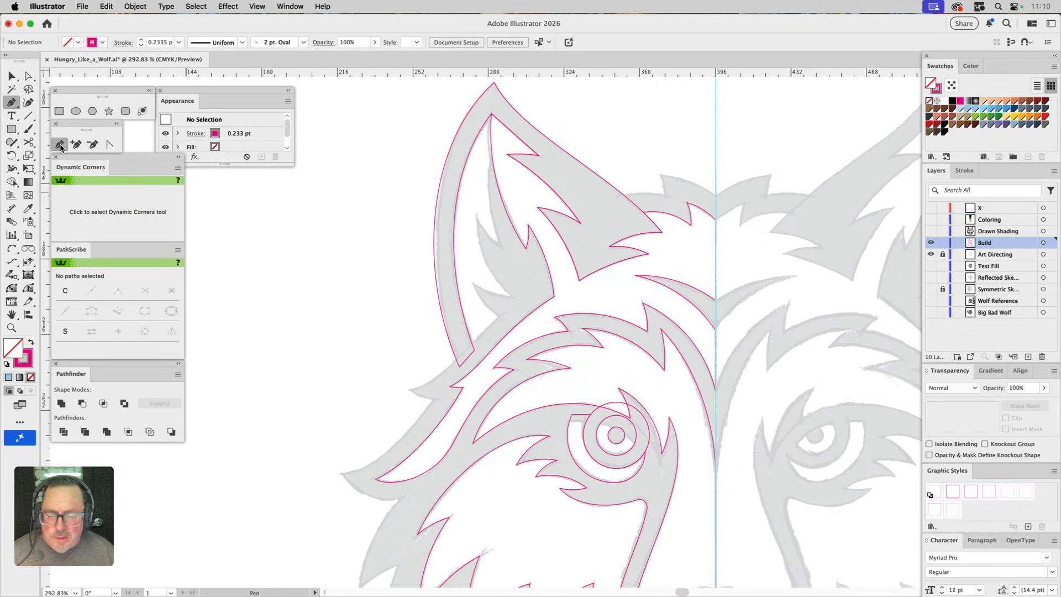
left_click(12, 250)
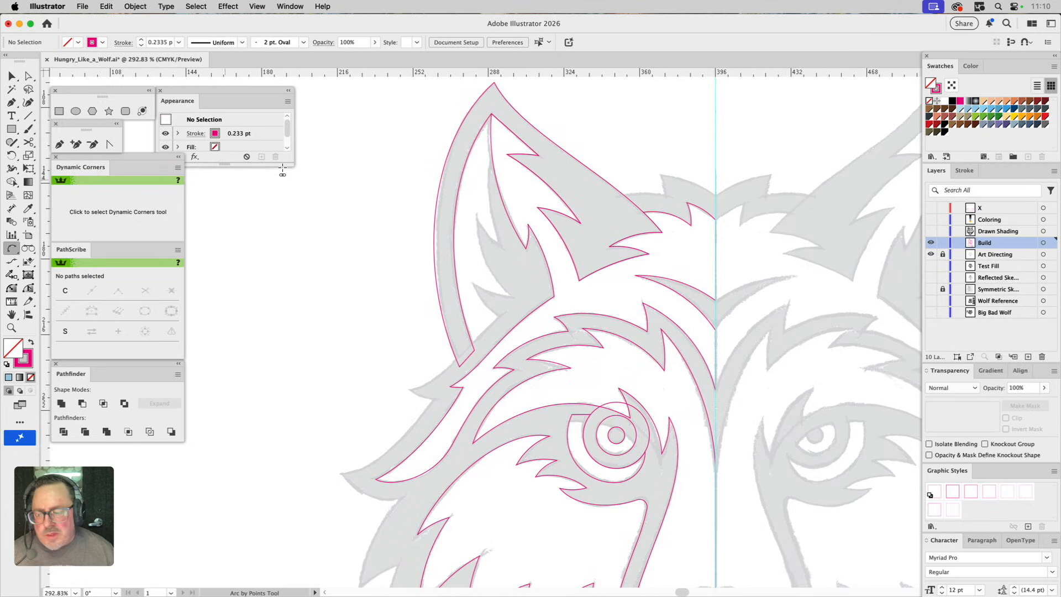
left_click(715, 199)
left_click(676, 181)
key("super+z")
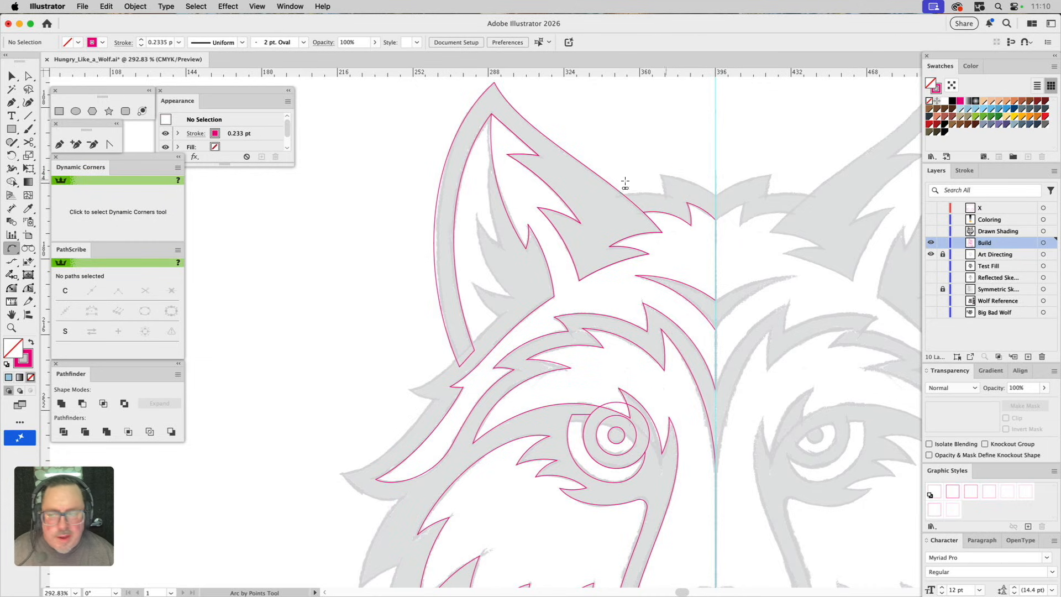
left_click(716, 199)
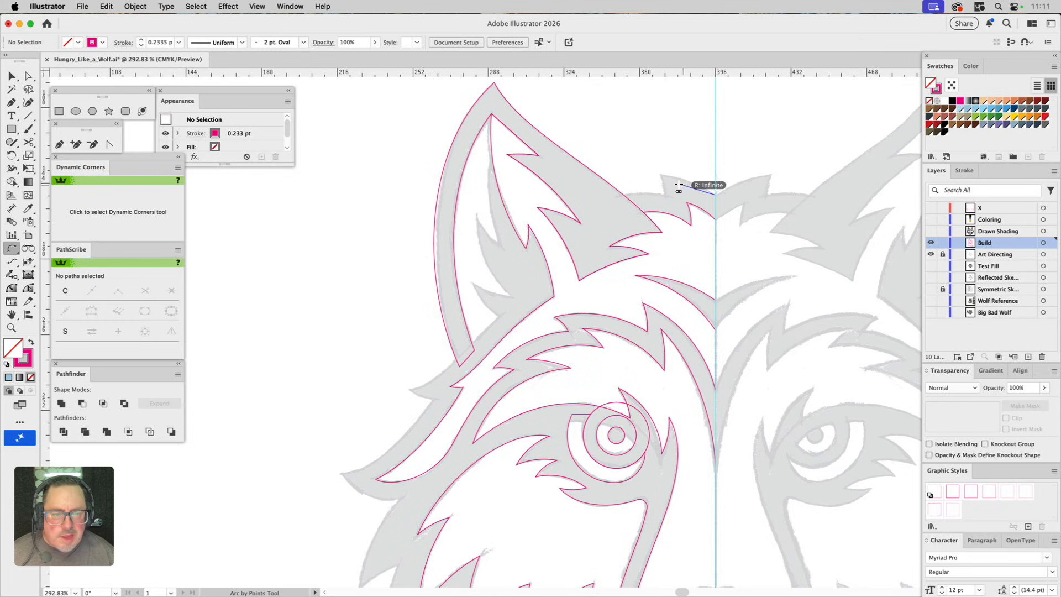
left_click(661, 176)
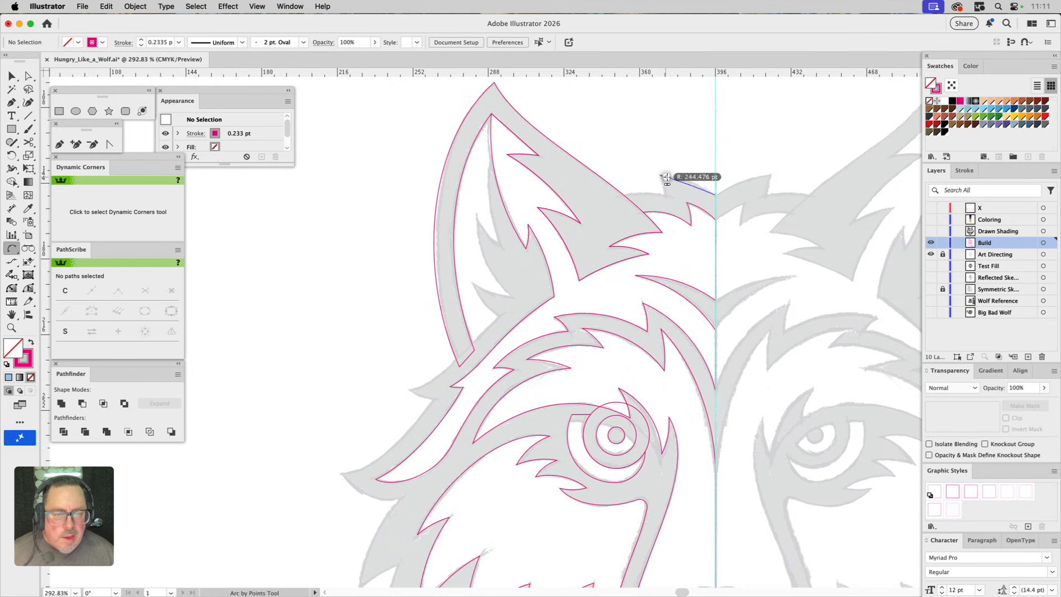
left_click(673, 174)
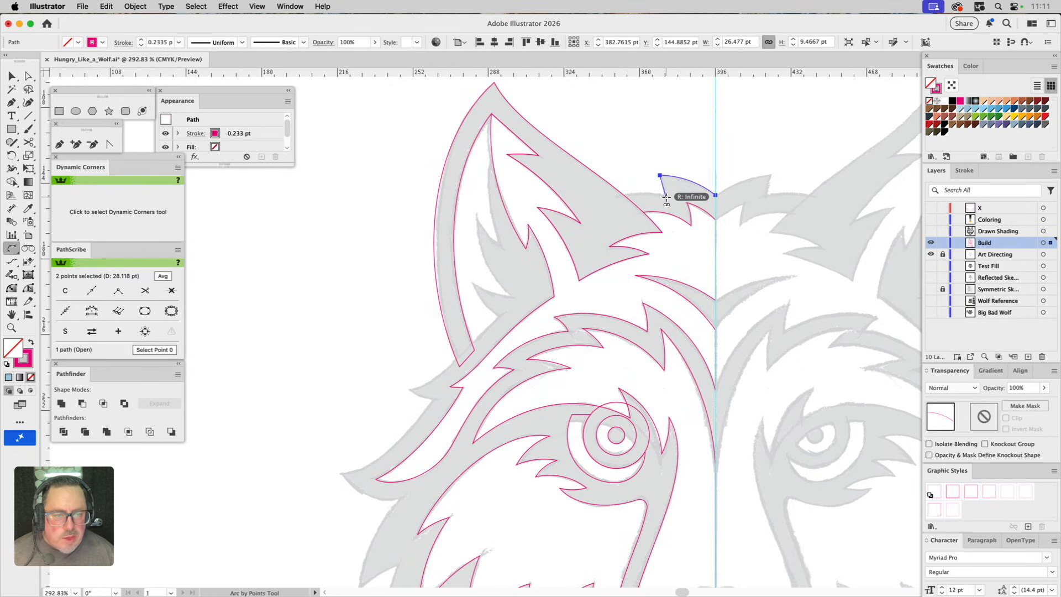
left_click(667, 193)
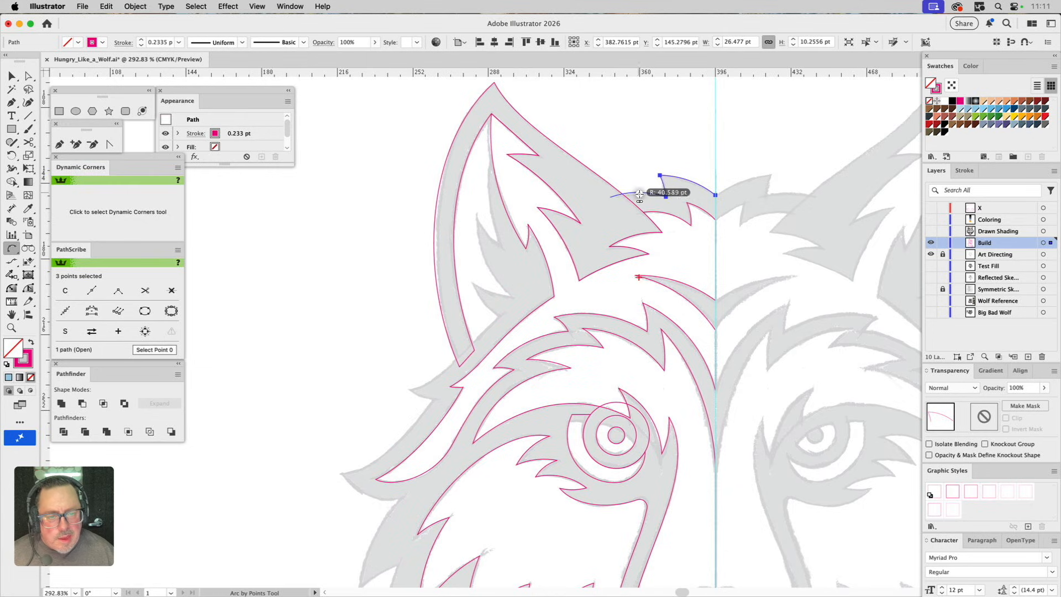
left_click(640, 193)
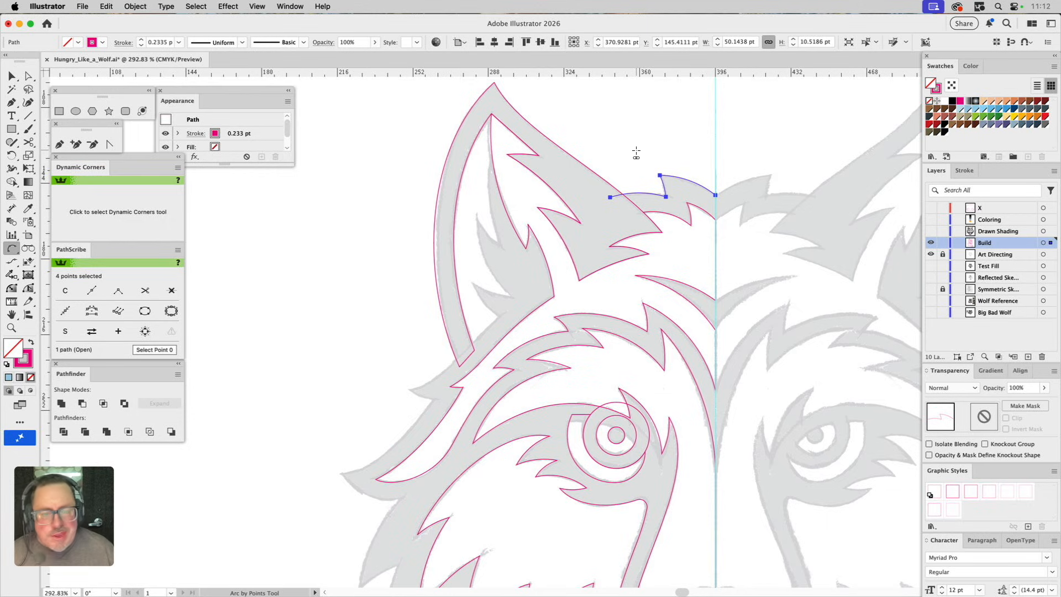
left_click(649, 121)
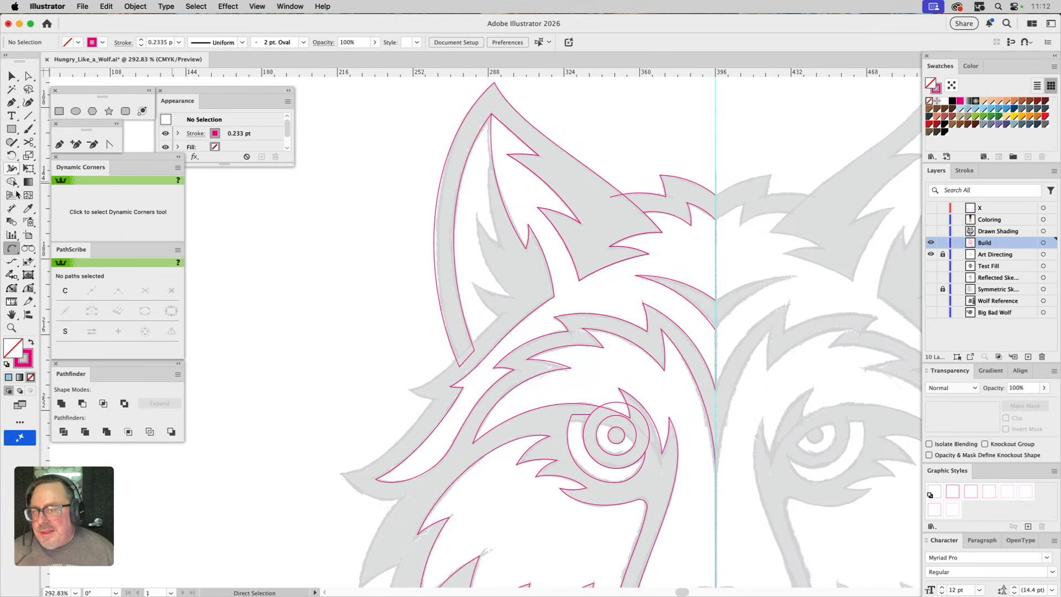
Step: Trace the upper inner-ear fur tuft with three connected Arc by Points curves, about 15.5 pt wide and 69 pt tall overall
left_click(13, 249)
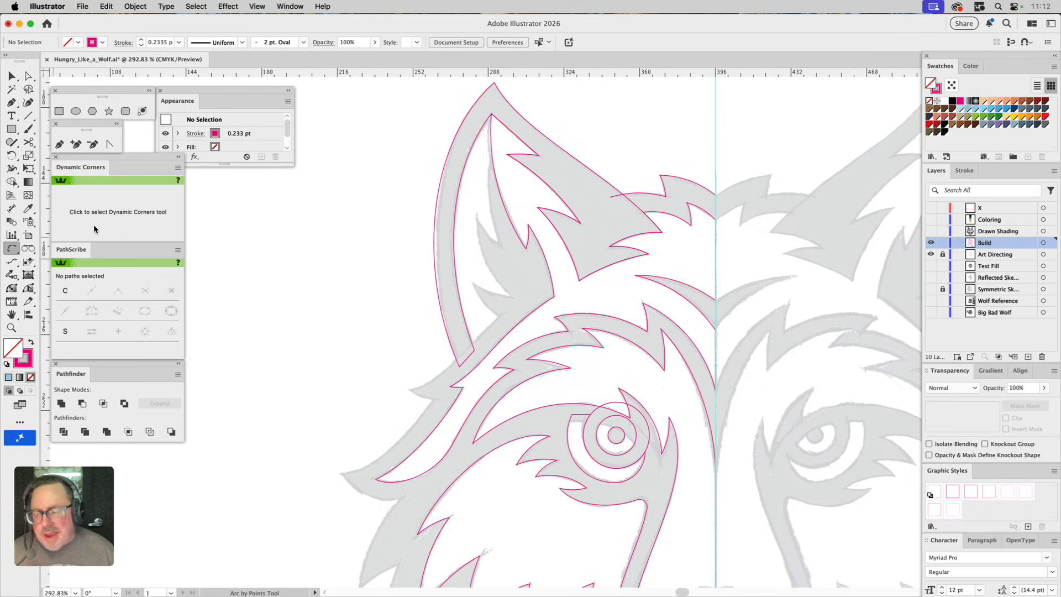
left_click(494, 153)
left_click(498, 245)
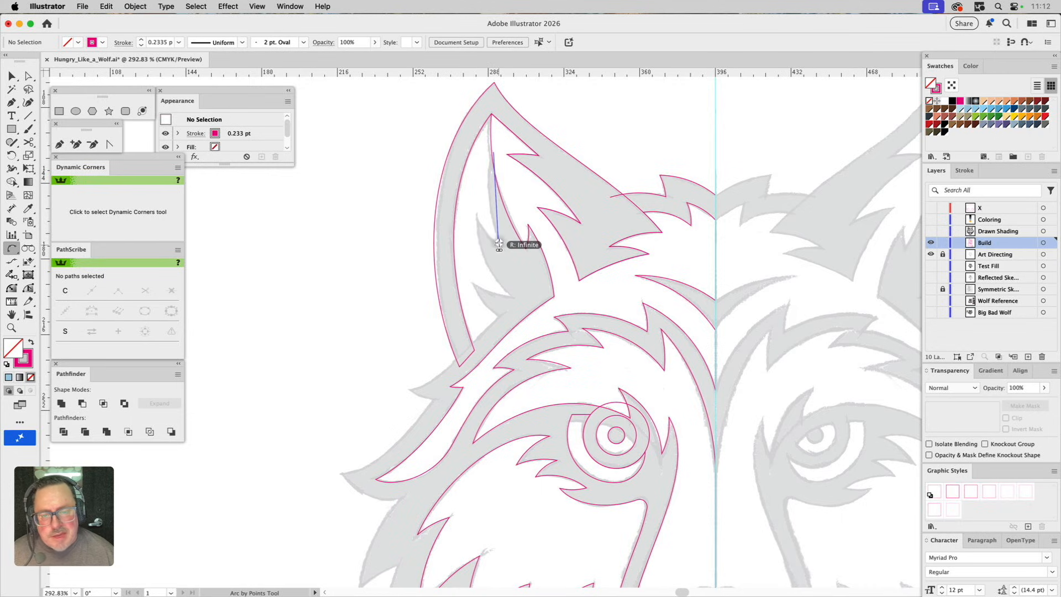
left_click(489, 206)
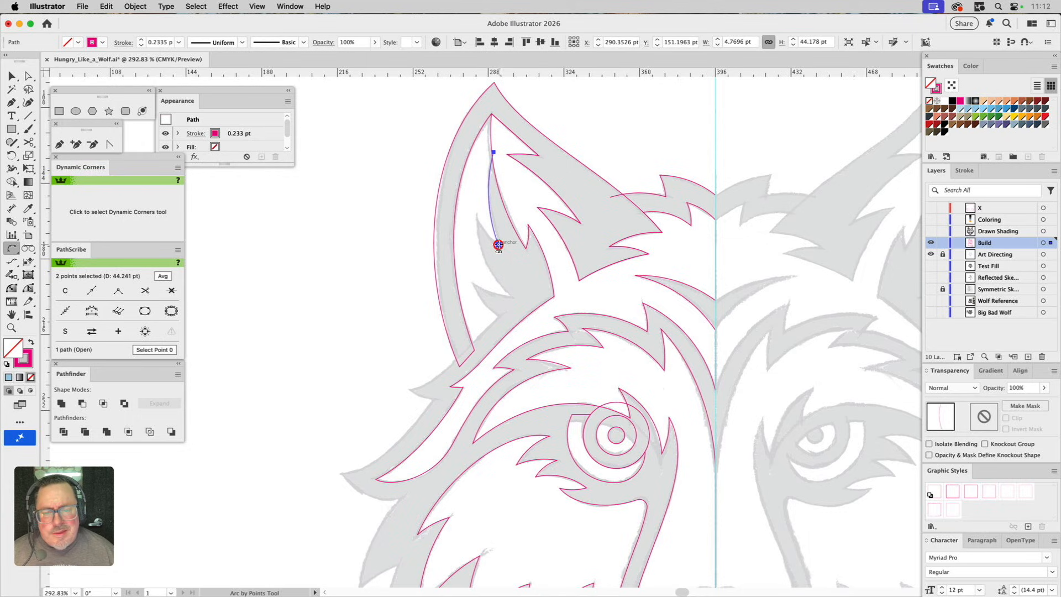
left_click(489, 230)
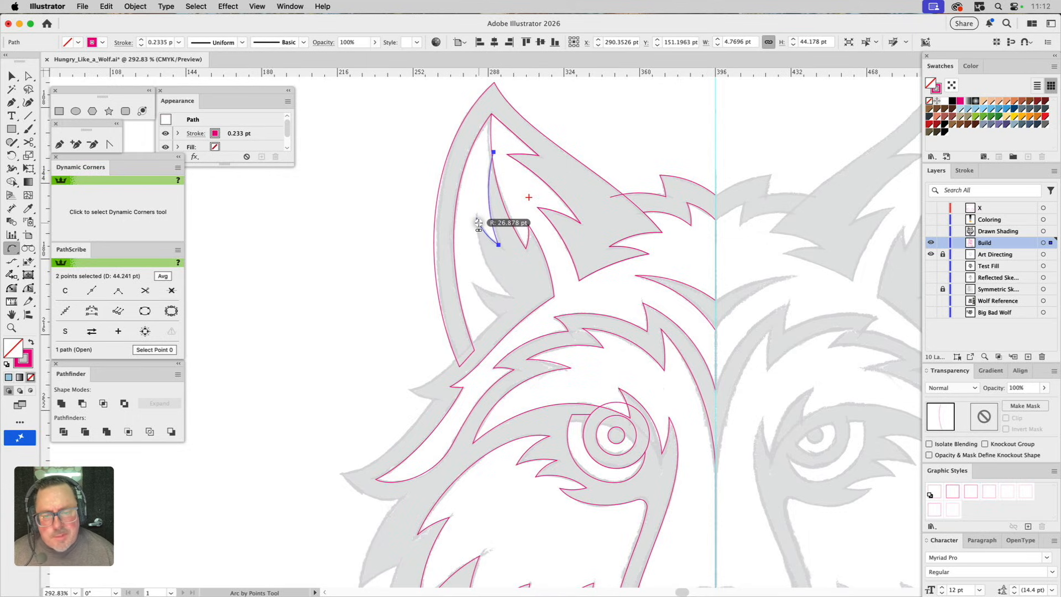
left_click(476, 218)
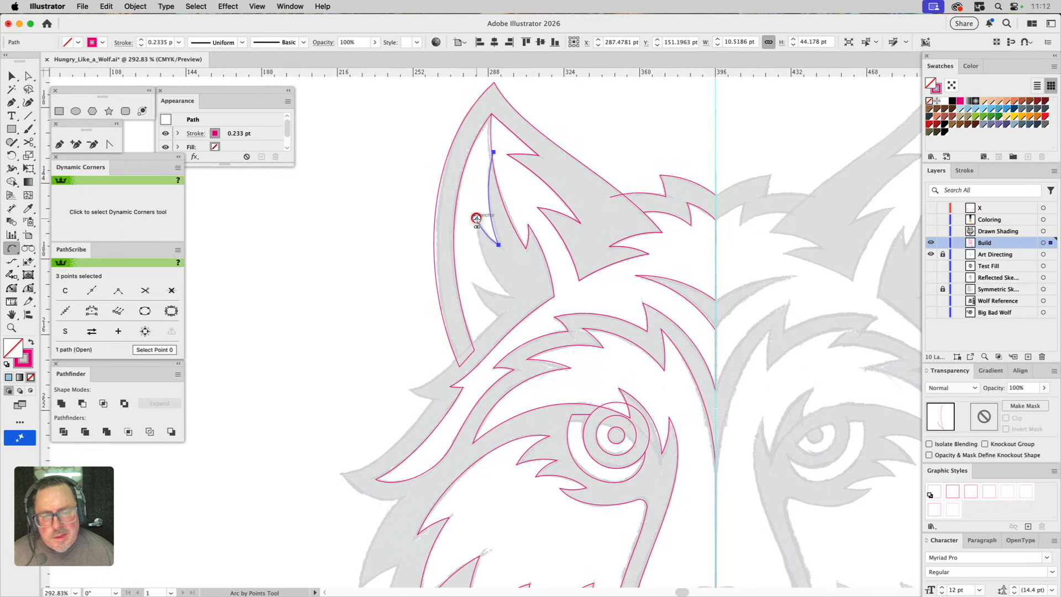
left_click(510, 297)
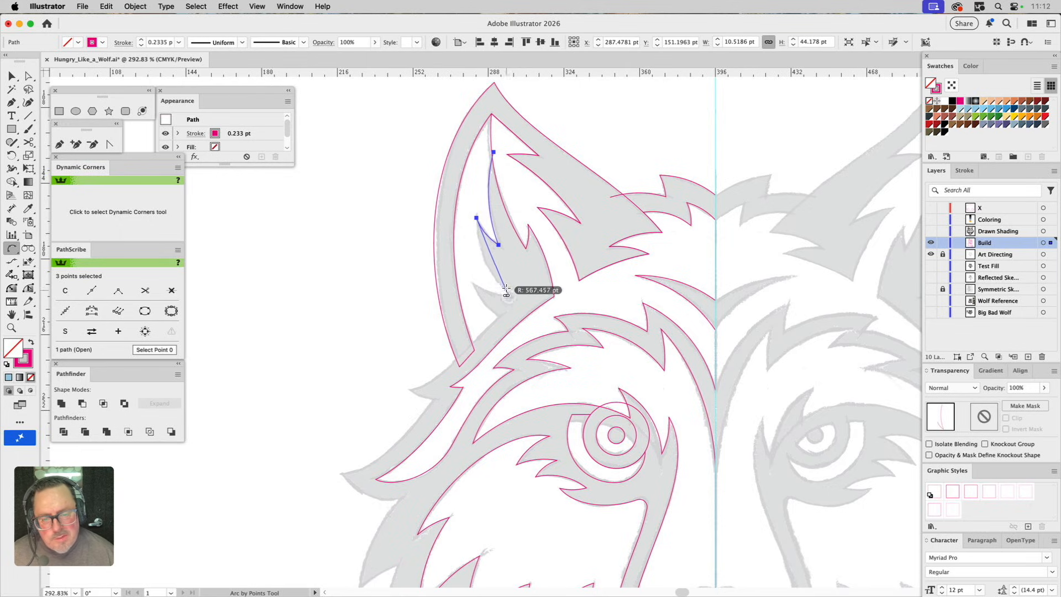
left_click(485, 265)
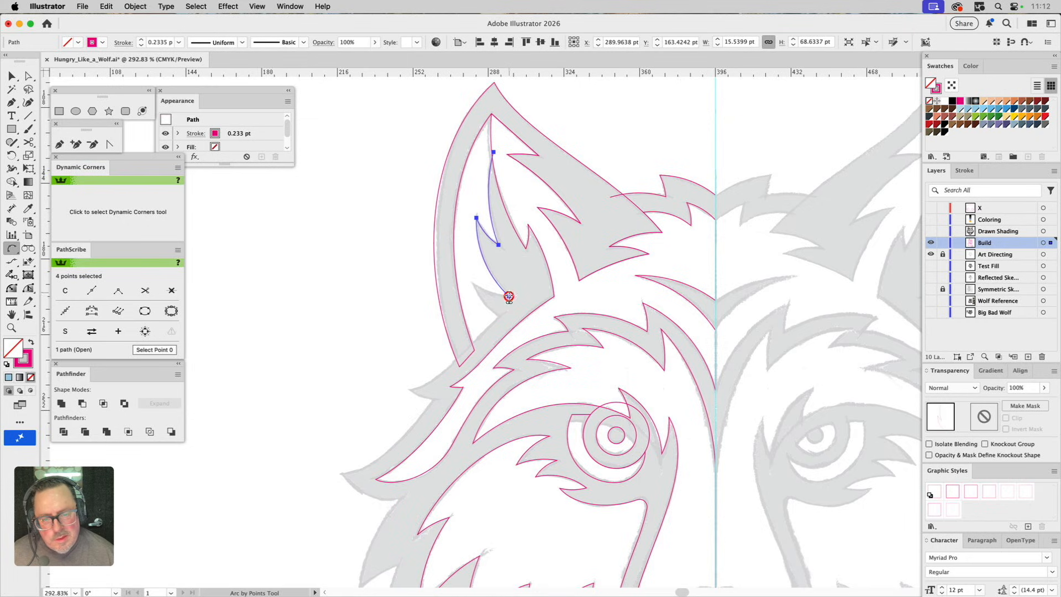
Step: Extend the inner-ear fur path with two more arcs around the lower tuft, making it about 18 pt wide and 79 pt tall
left_click(509, 296)
left_click(473, 284)
left_click(474, 285)
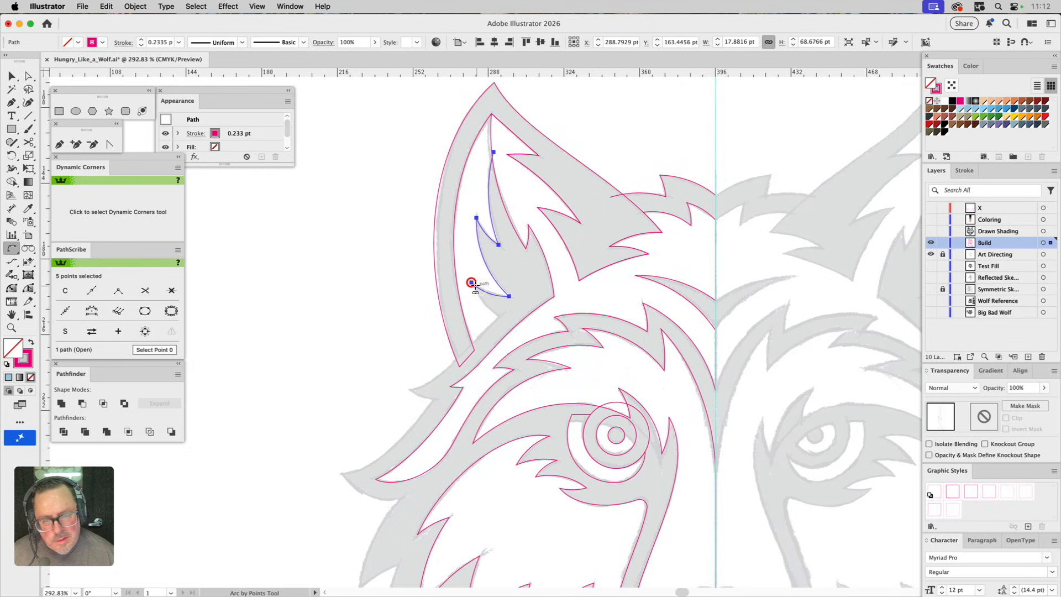
left_click(473, 284)
left_click(498, 316)
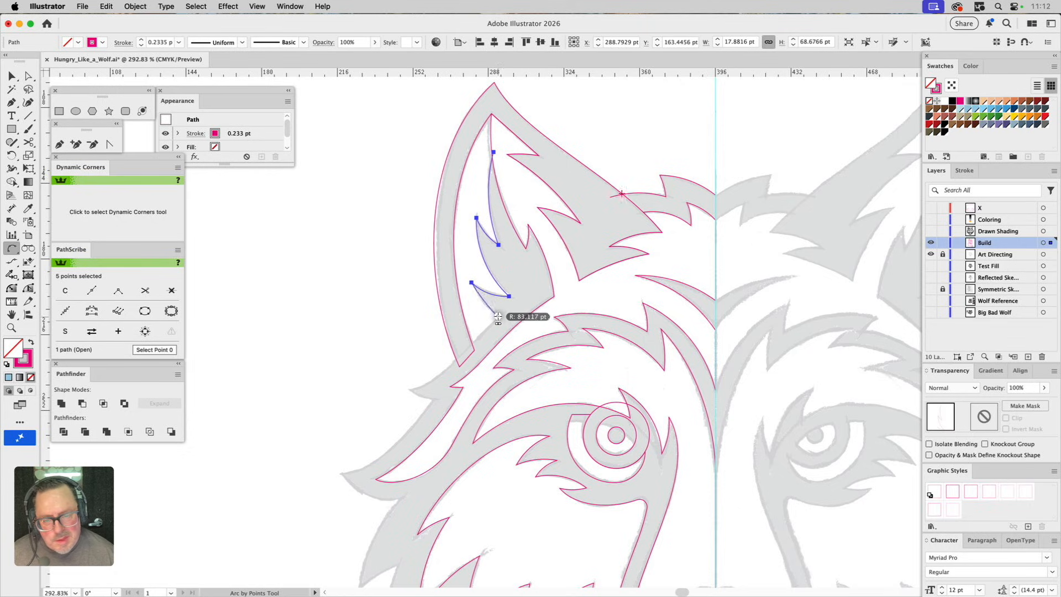
left_click(486, 311)
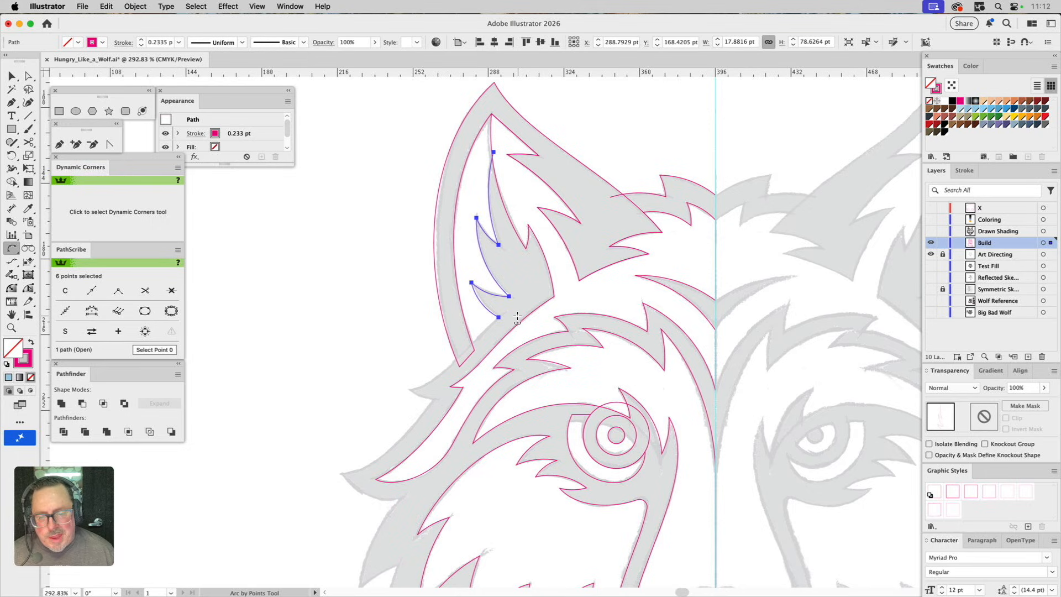
Step: Draw straight Pen segments from the inner-ear fur's lower end to the upper cheek-fur tip, and from the notch below it to the outer cheek tip
left_click(60, 147)
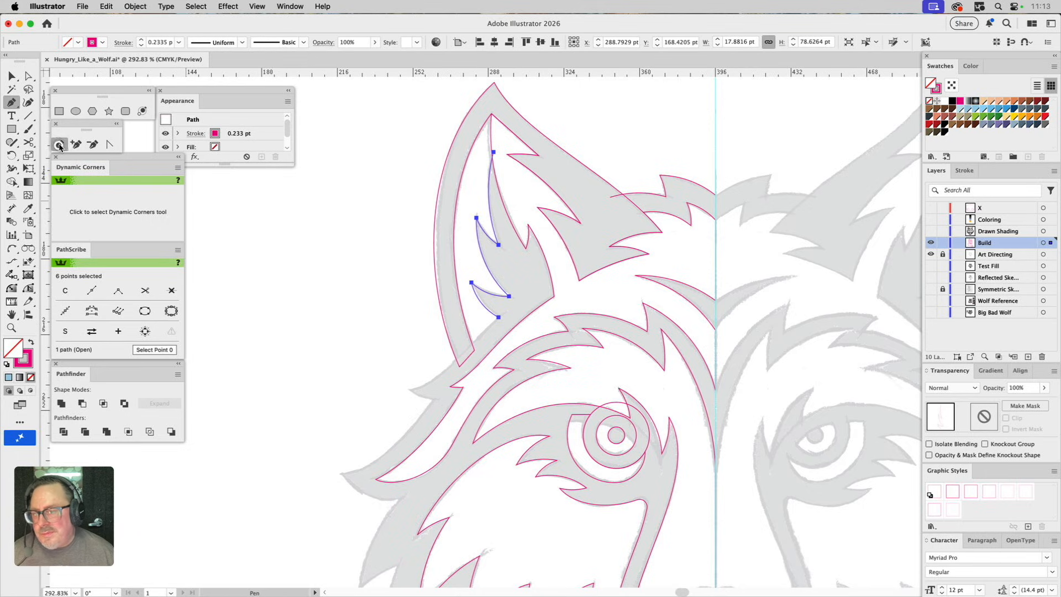
left_click(498, 318)
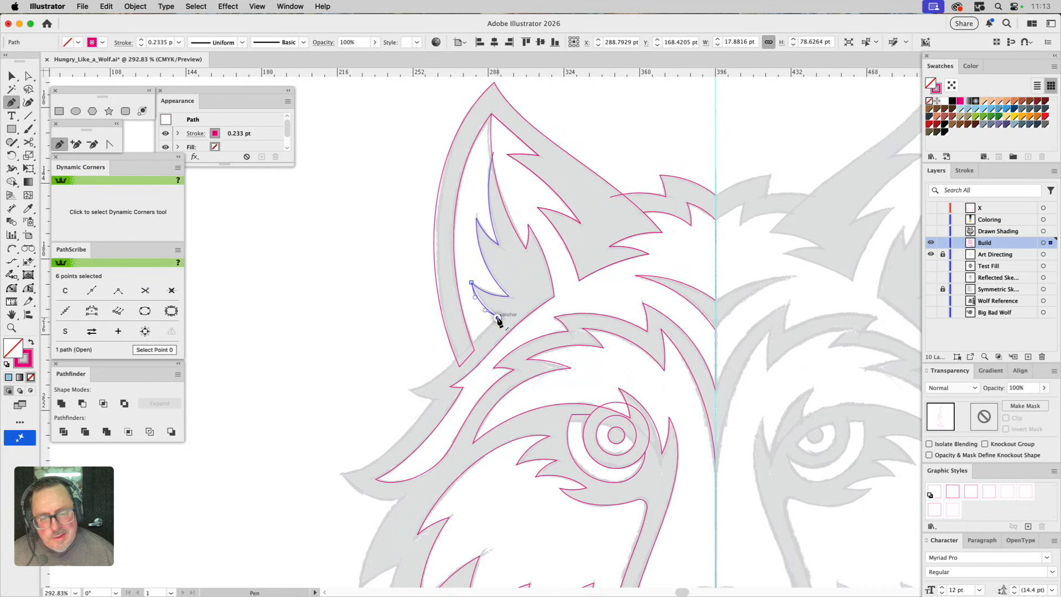
left_click(410, 391)
left_click(445, 397, "super")
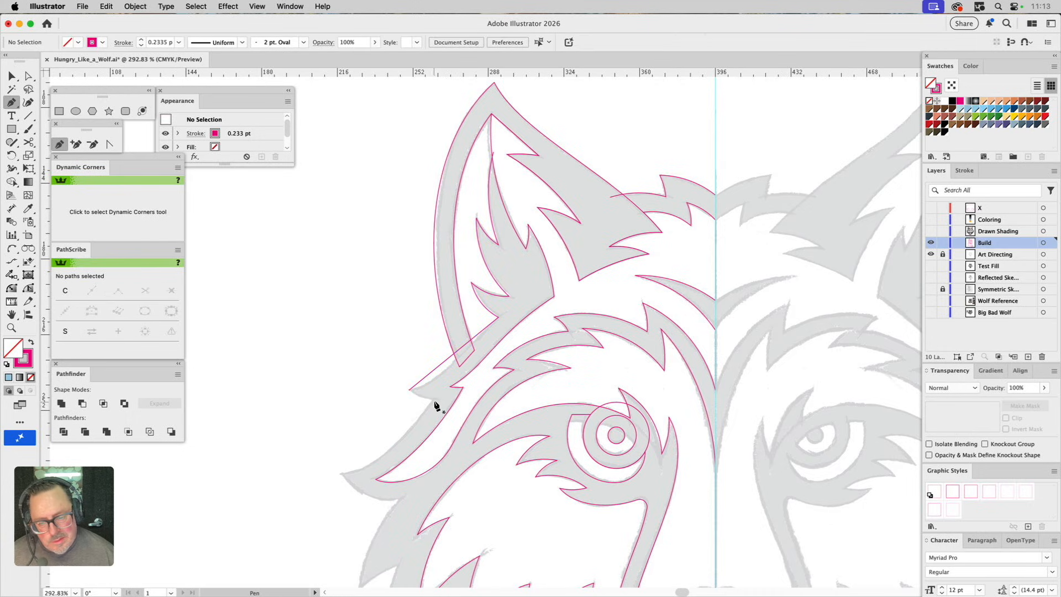
left_click(432, 399)
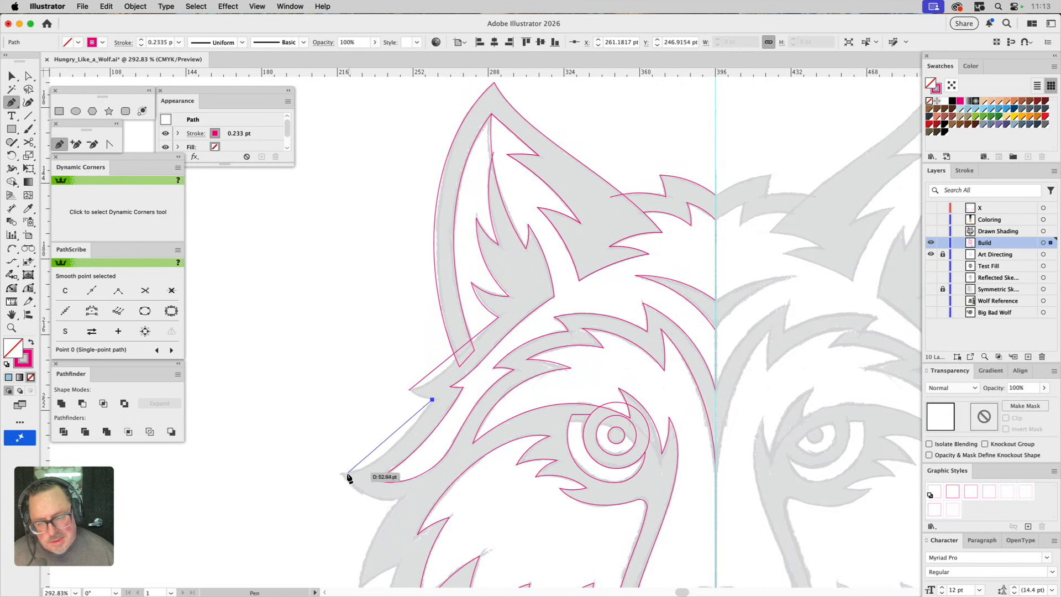
left_click(342, 474)
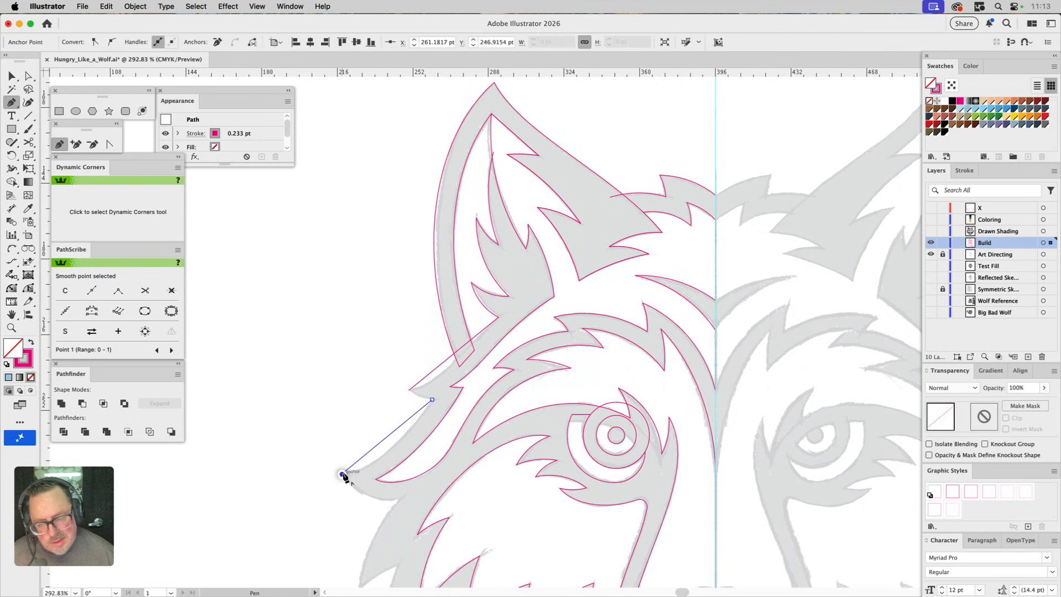
left_click(369, 436, "super")
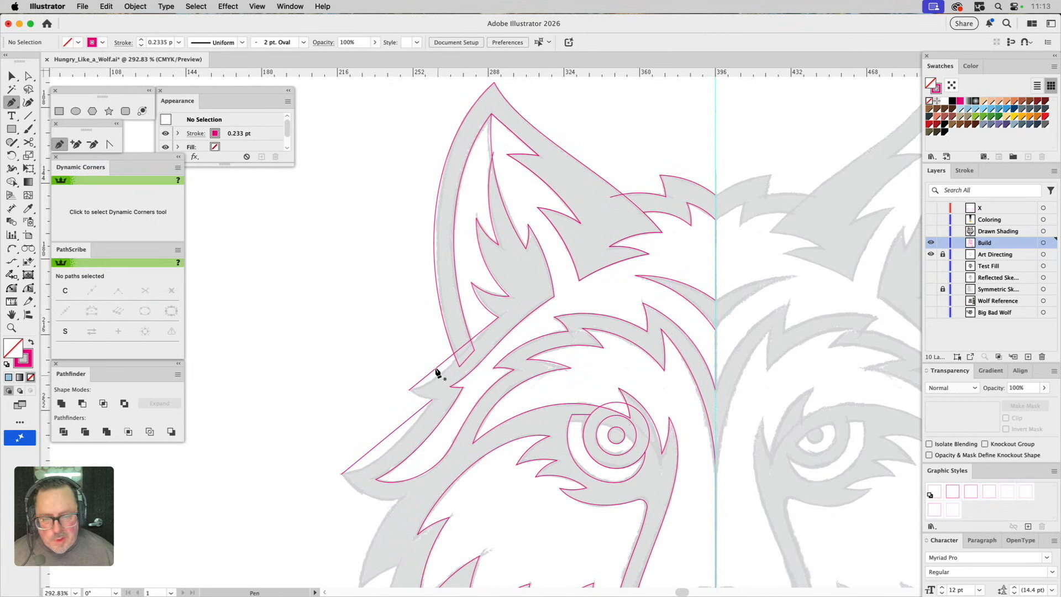
Step: Bend the straight segment between the inner ear and the upper cheek-fur tip with PathScribe, and refine both handles to follow the sketch edge
left_click(12, 327)
left_click_drag(264, 314, 608, 520)
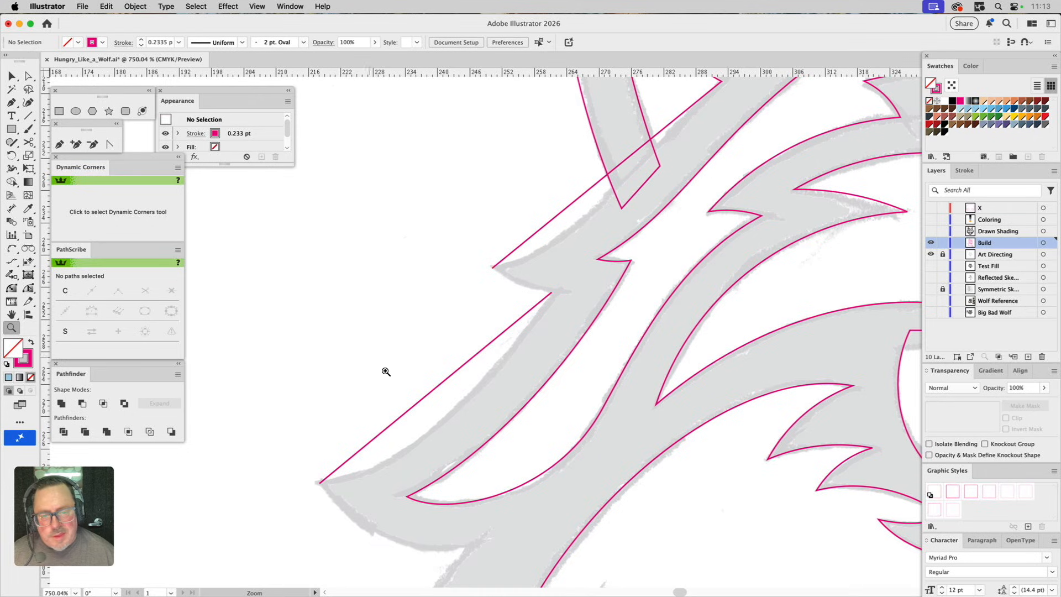
left_click(11, 288)
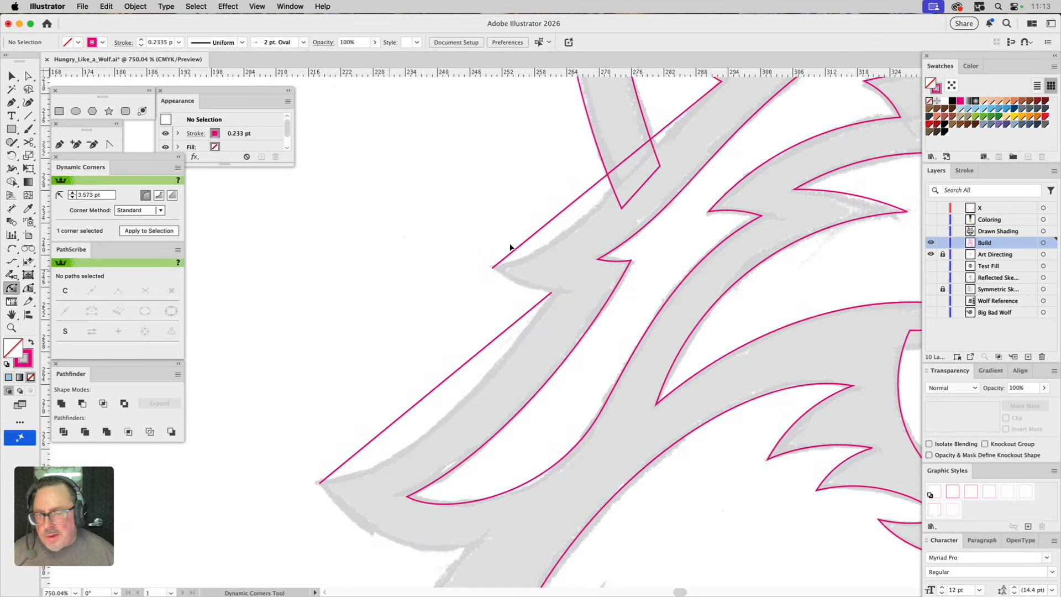
left_click(551, 222)
left_click(29, 289)
left_click(28, 290)
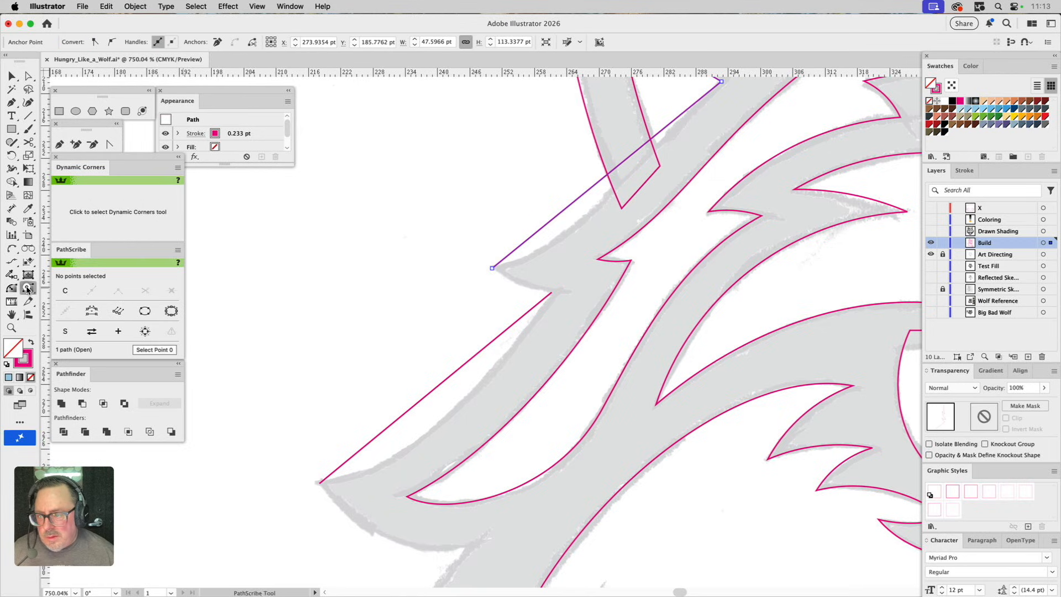
left_click_drag(571, 208, 592, 249)
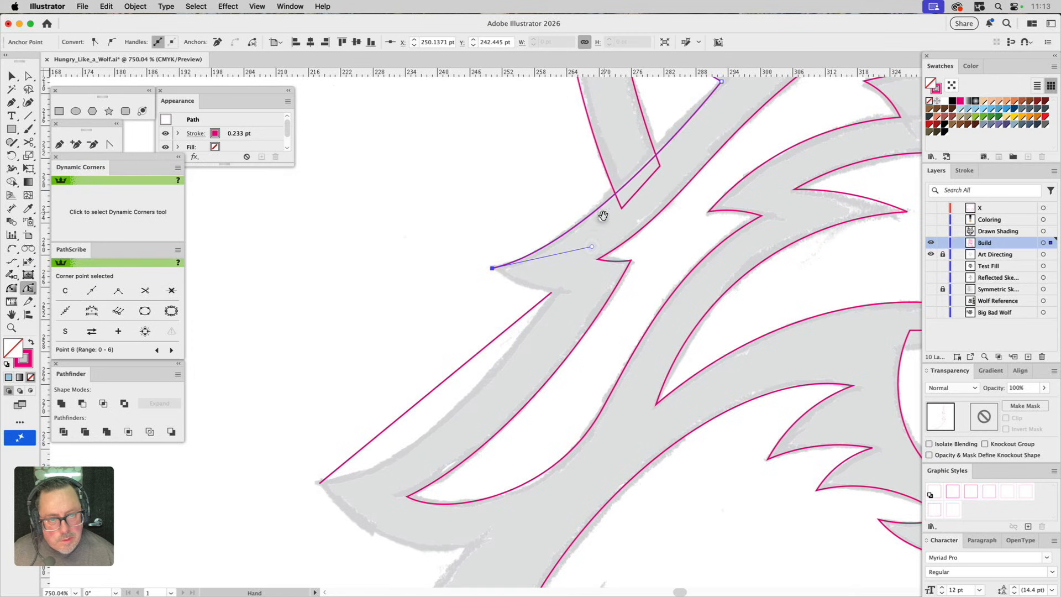
scroll(597, 213, "up", 3)
scroll(597, 213, "right", 3)
left_click_drag(590, 207, 566, 213)
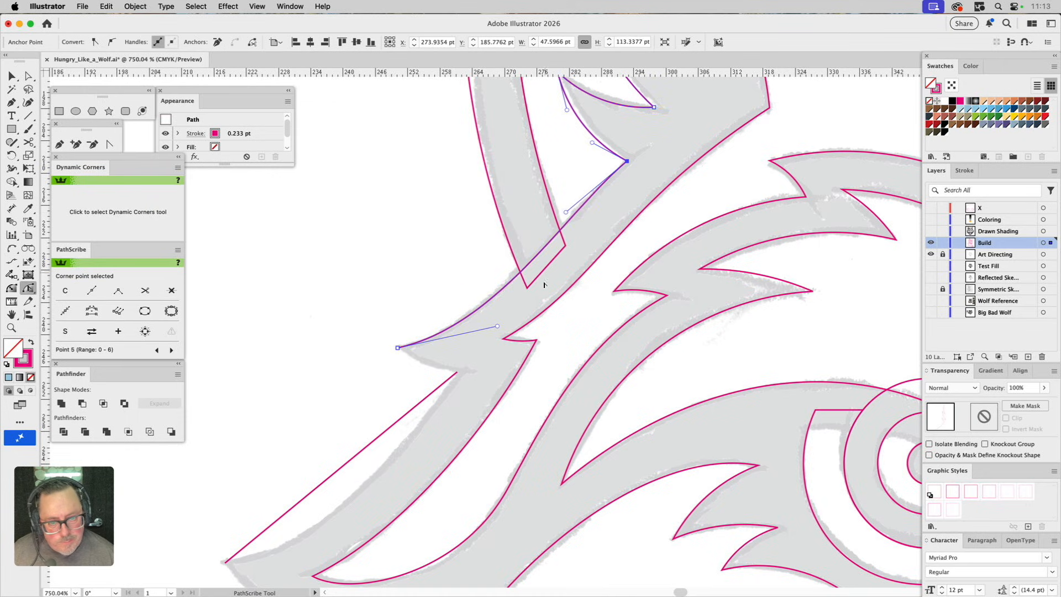
left_click_drag(497, 327, 515, 313)
Step: Curve the straight segment above the outer cheek tip along the sketch edge, adjusting its handles and nudging its upper anchor at the notch
scroll(537, 323, "down", 5)
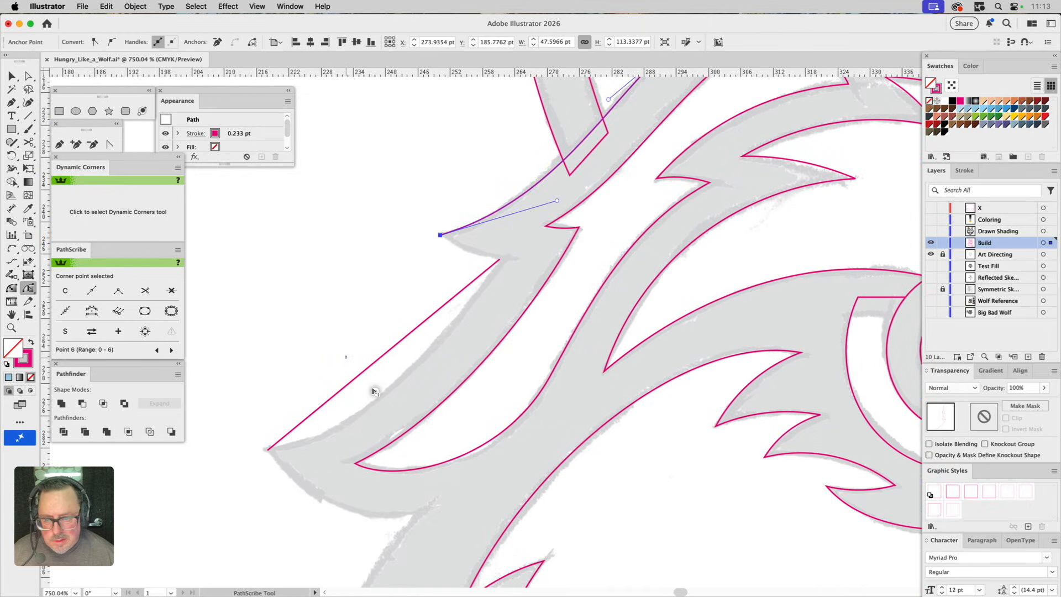
left_click(375, 394)
left_click_drag(348, 391, 387, 441)
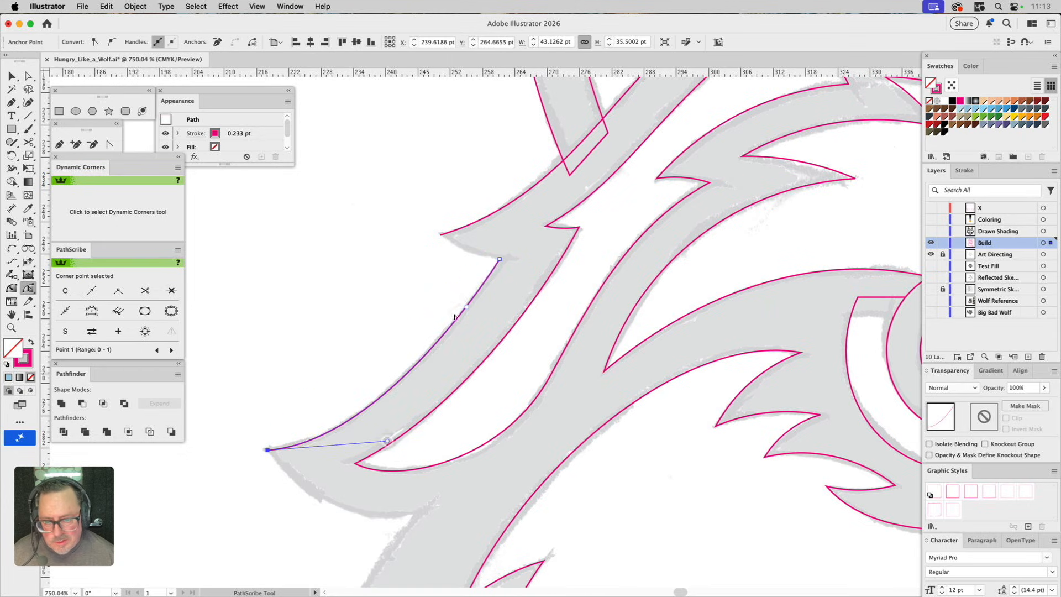
left_click_drag(467, 310, 454, 330)
left_click_drag(388, 442, 373, 434)
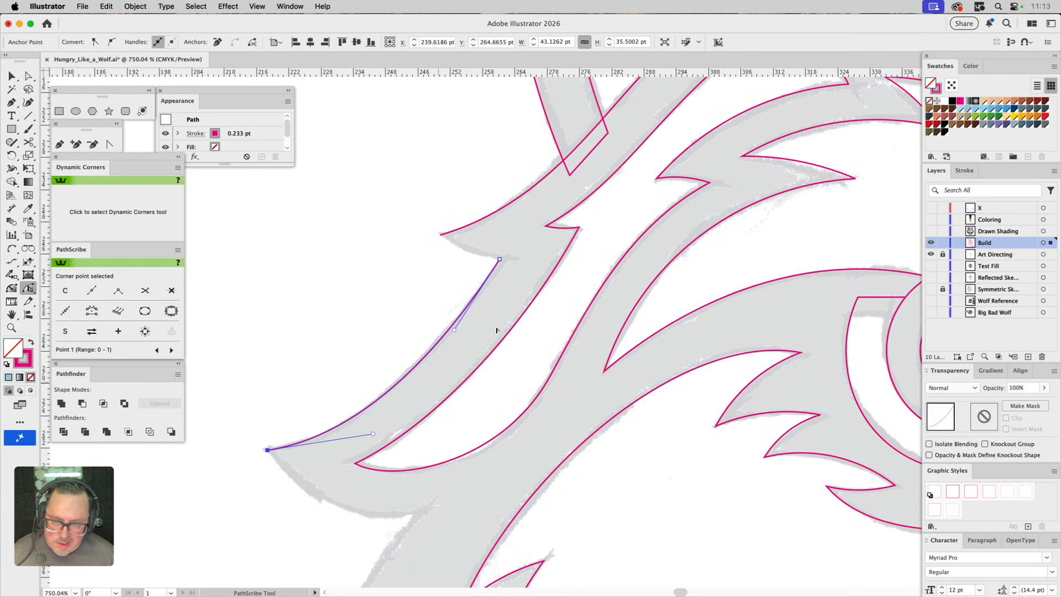
left_click_drag(504, 262, 503, 260)
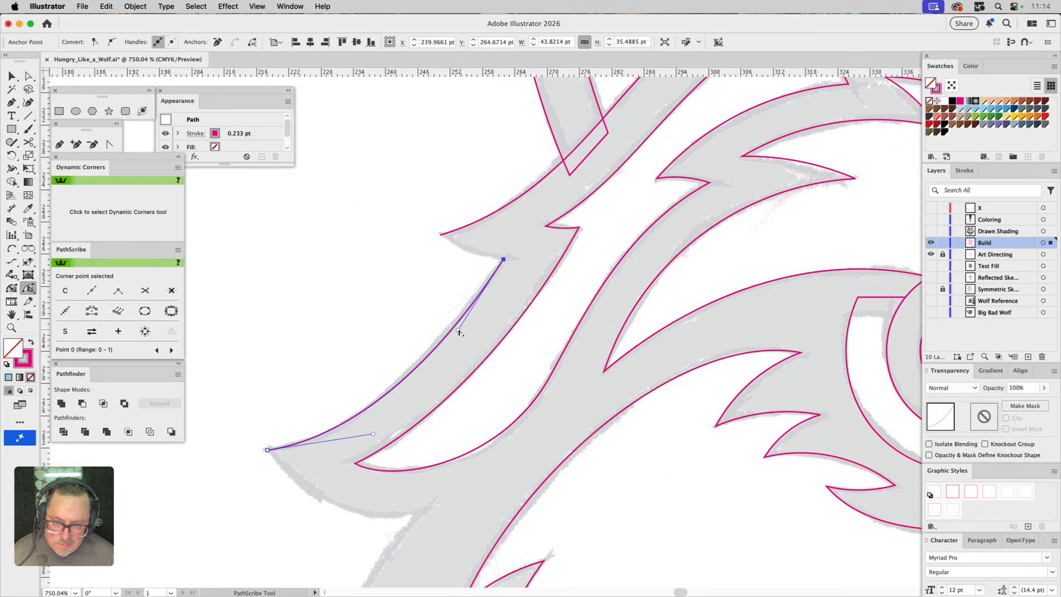
left_click_drag(459, 331, 467, 323)
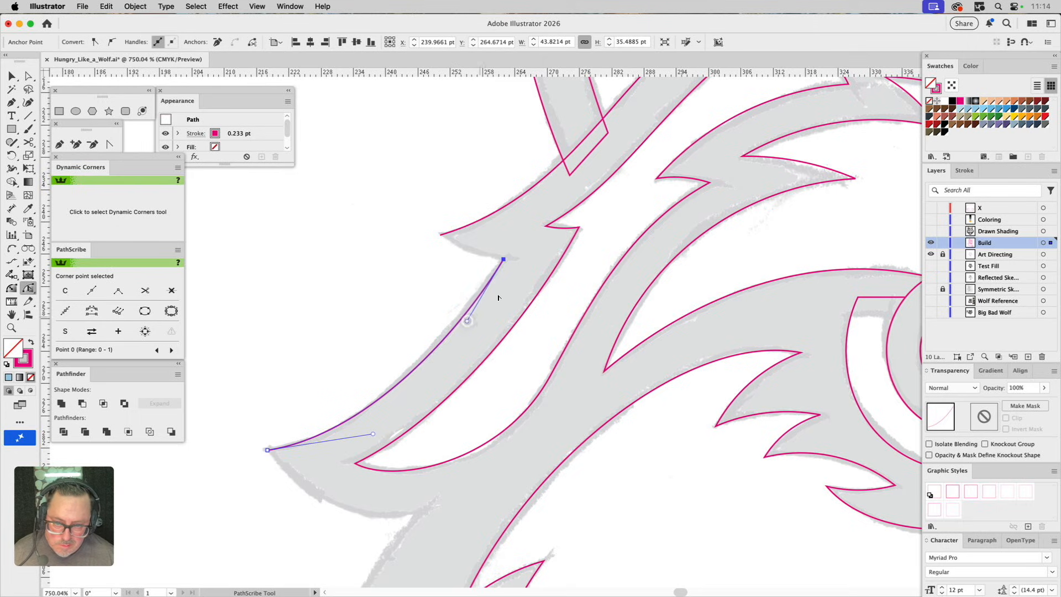
Step: Connect the upper cheek-fur tip to the notch with an Arc by Points curve, add another arc beneath the outer cheek tip, and deselect
left_click(11, 248)
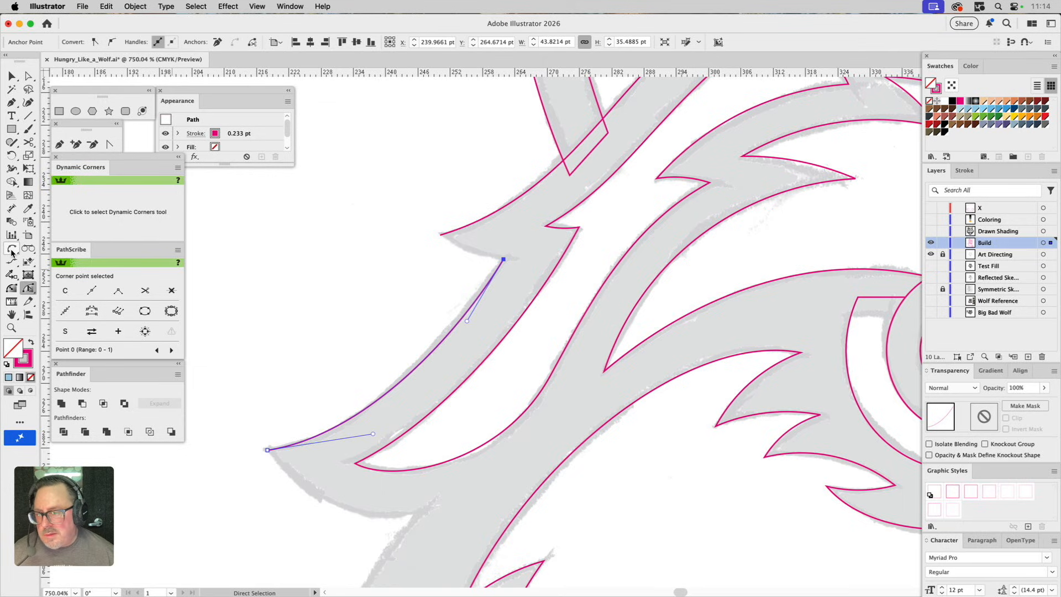
left_click(440, 235)
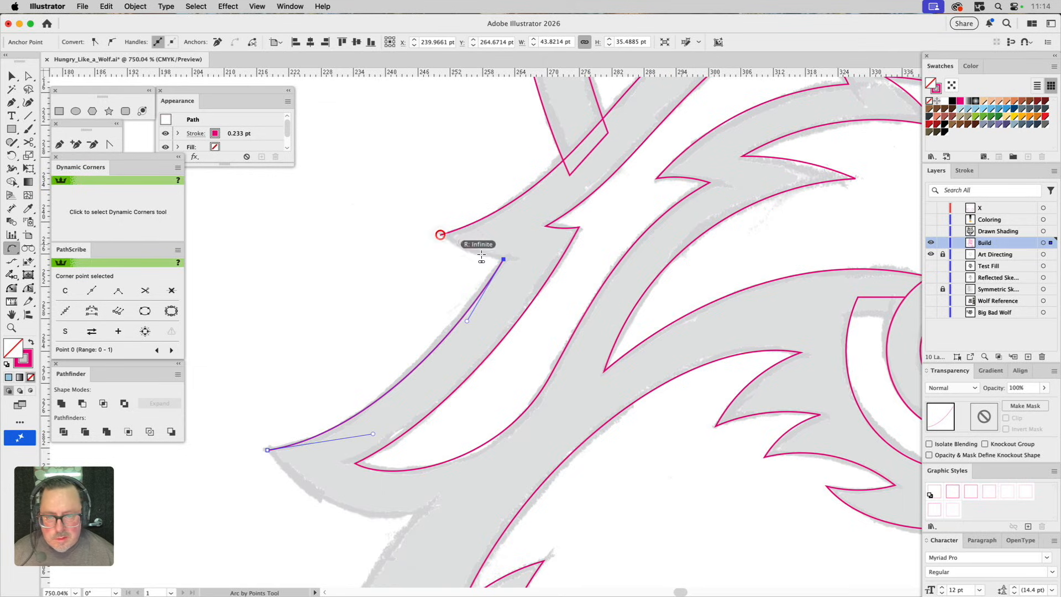
left_click(502, 259)
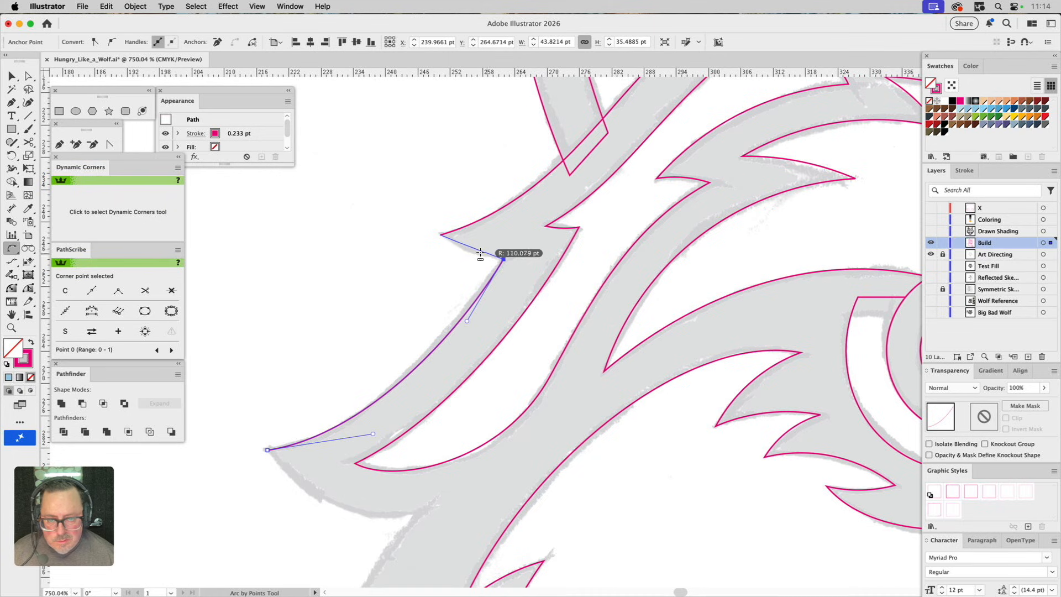
left_click(468, 254)
left_click_drag(556, 243, 573, 90)
left_click(283, 303)
left_click(435, 369)
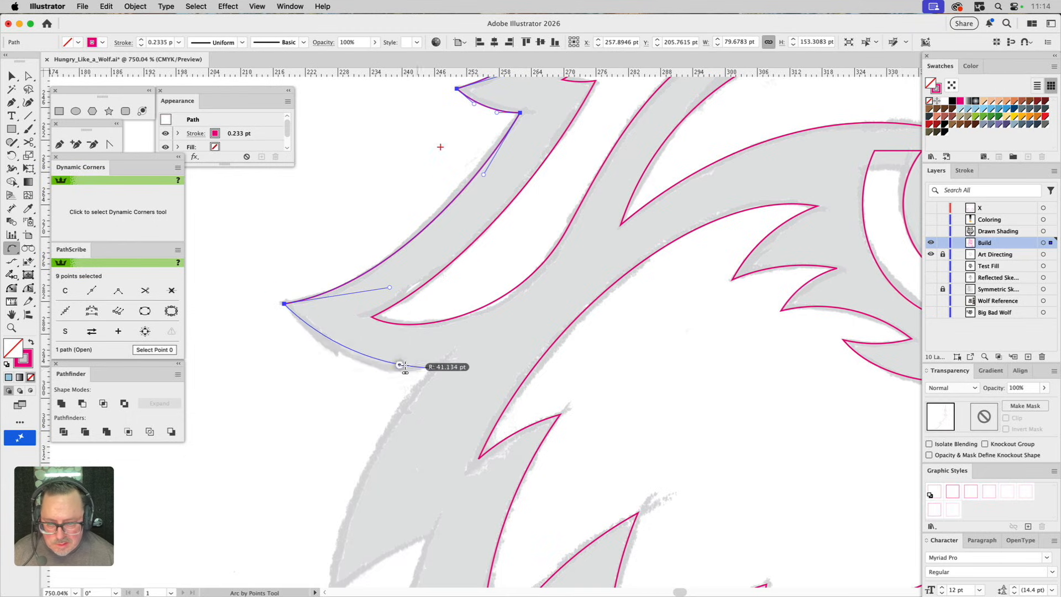
left_click(372, 364)
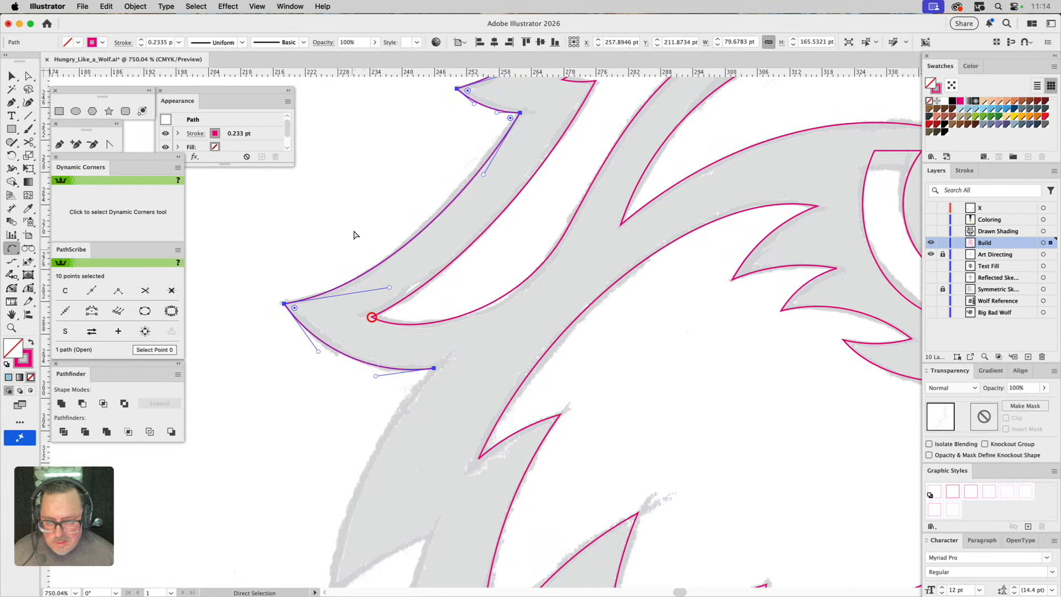
key("super+shift+a")
Step: Cut the continuous outline with Scissors at the anchor where the inner-ear fur's lower end meets the cheek-fur edge
key("super+0")
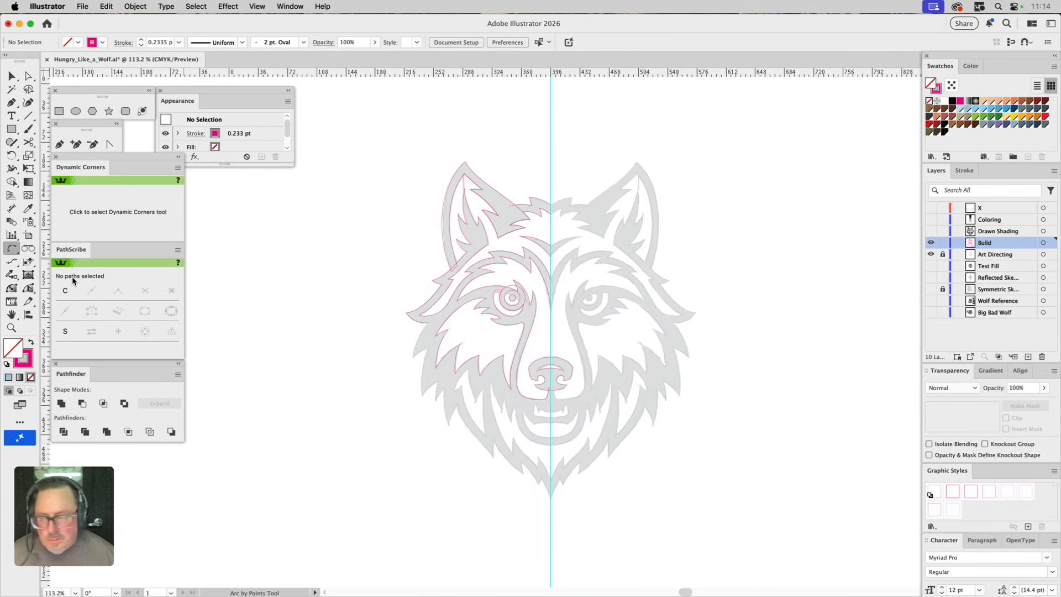
left_click(11, 327)
left_click_drag(408, 166, 554, 295)
key("a")
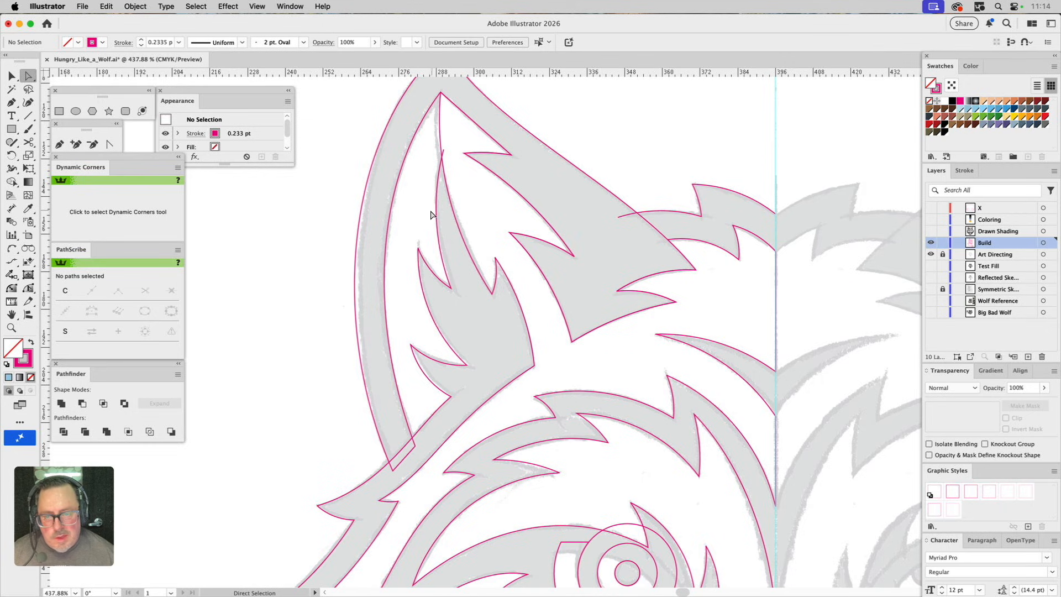
left_click(438, 219)
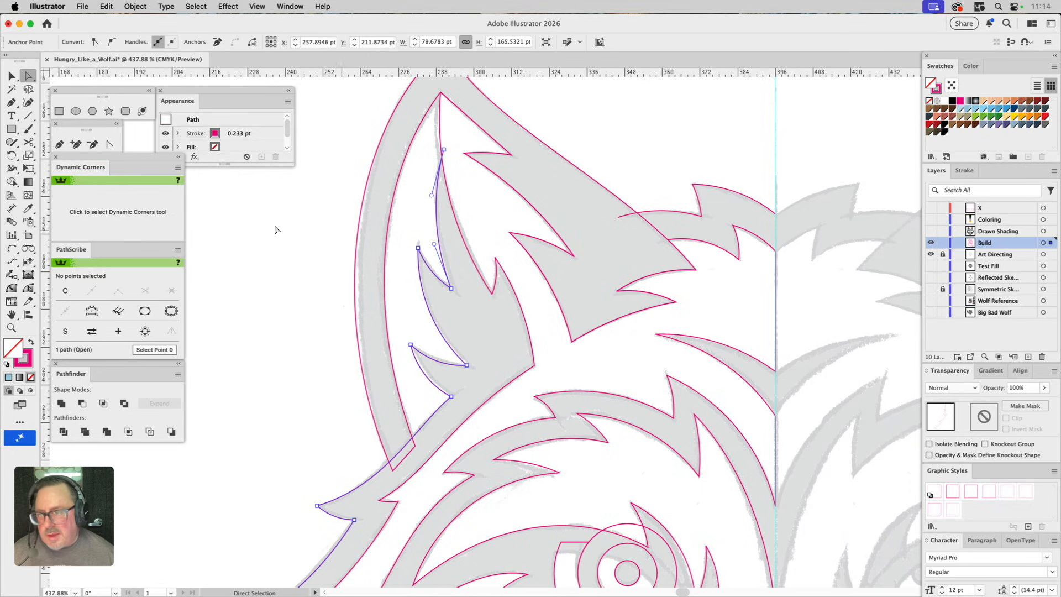
left_click(28, 142)
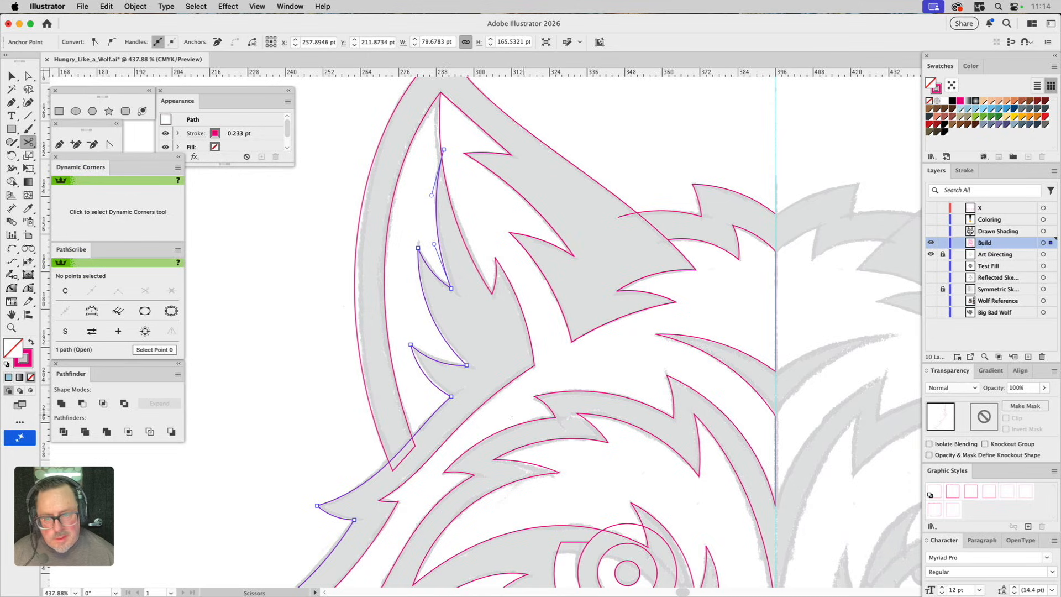
left_click(452, 397)
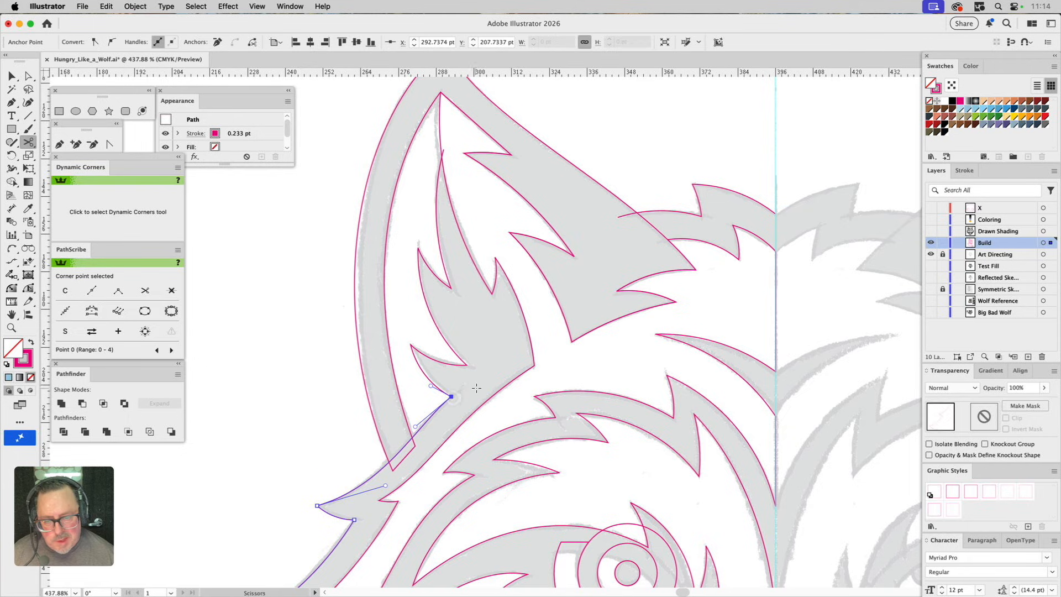
Step: Isolate the inner-ear fur path, remove the leftover handle at its lower end, and extend that end slightly into the fur with Extend Path
key("a")
left_click(434, 386)
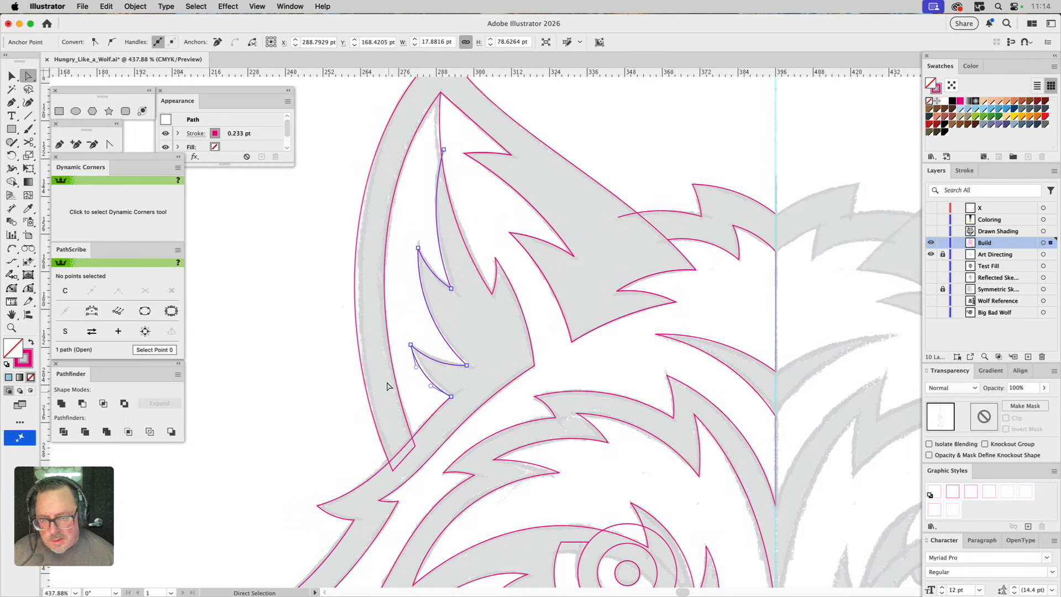
double_click(426, 376)
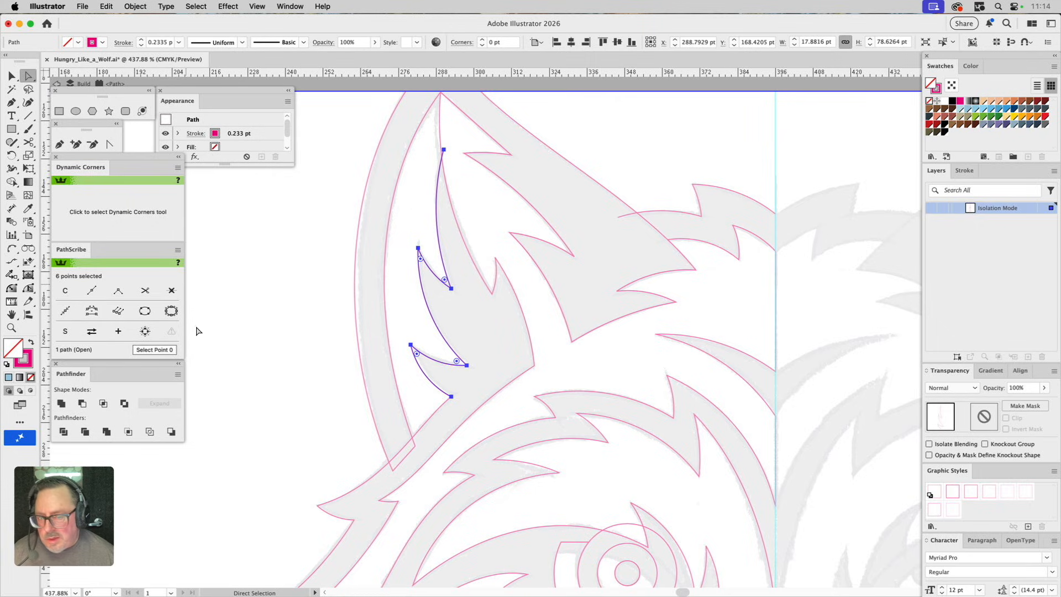
left_click(458, 389)
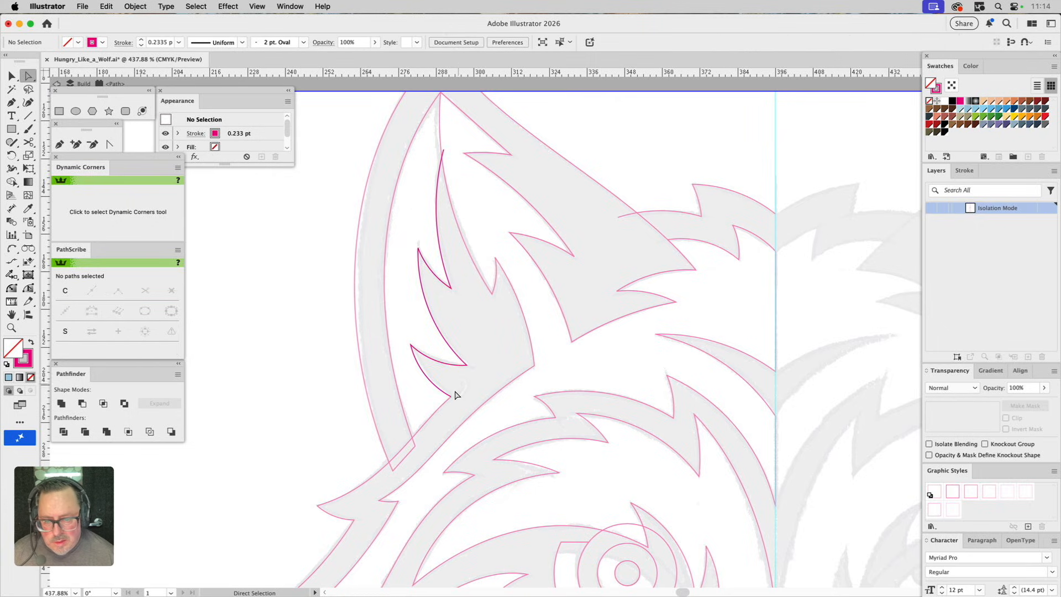
left_click(451, 397)
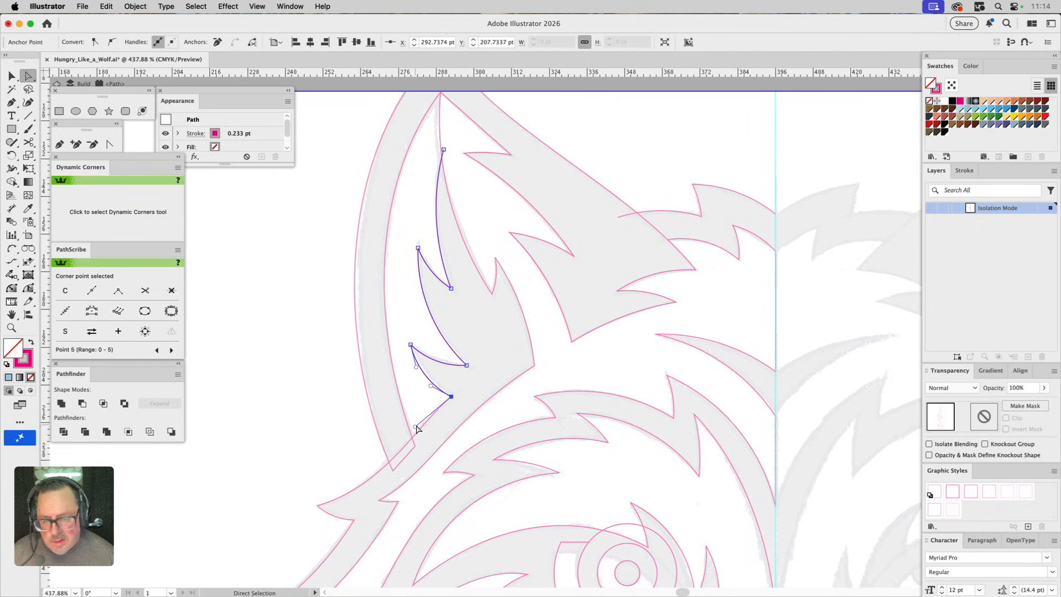
left_click(110, 144)
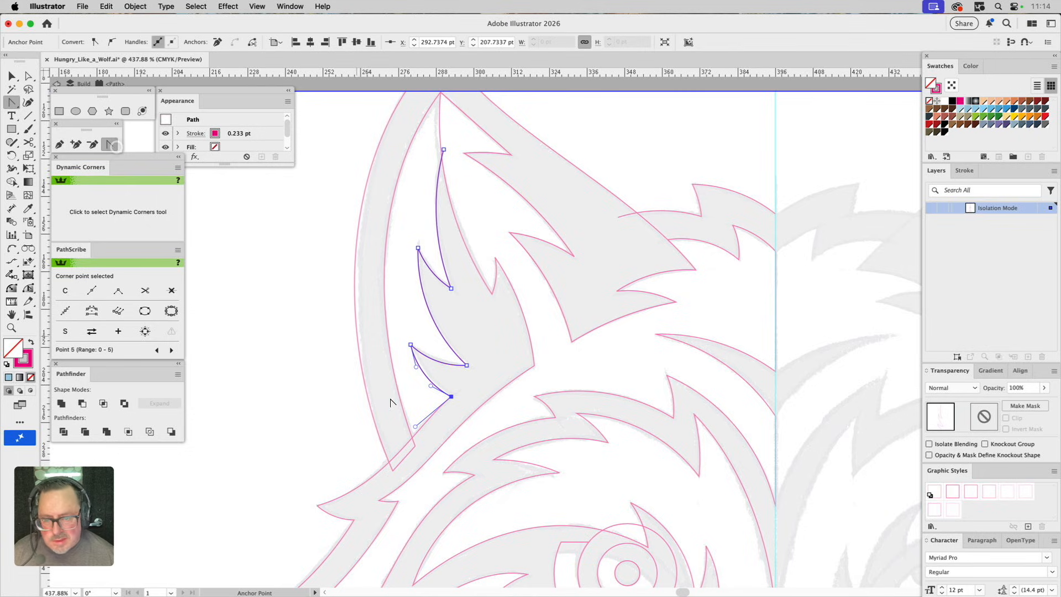
left_click(416, 427)
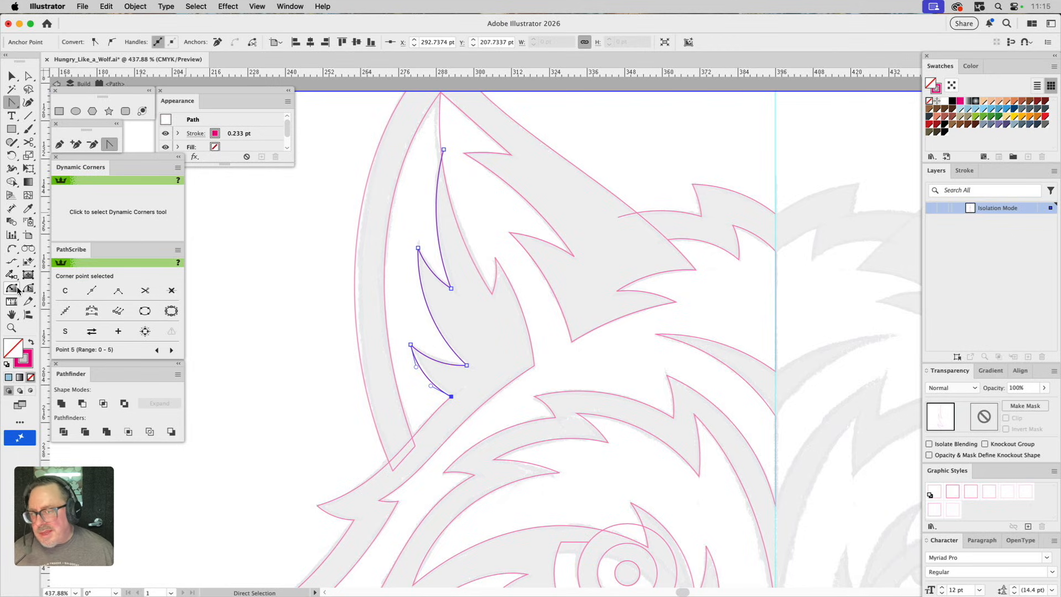
left_click_drag(28, 288, 62, 302)
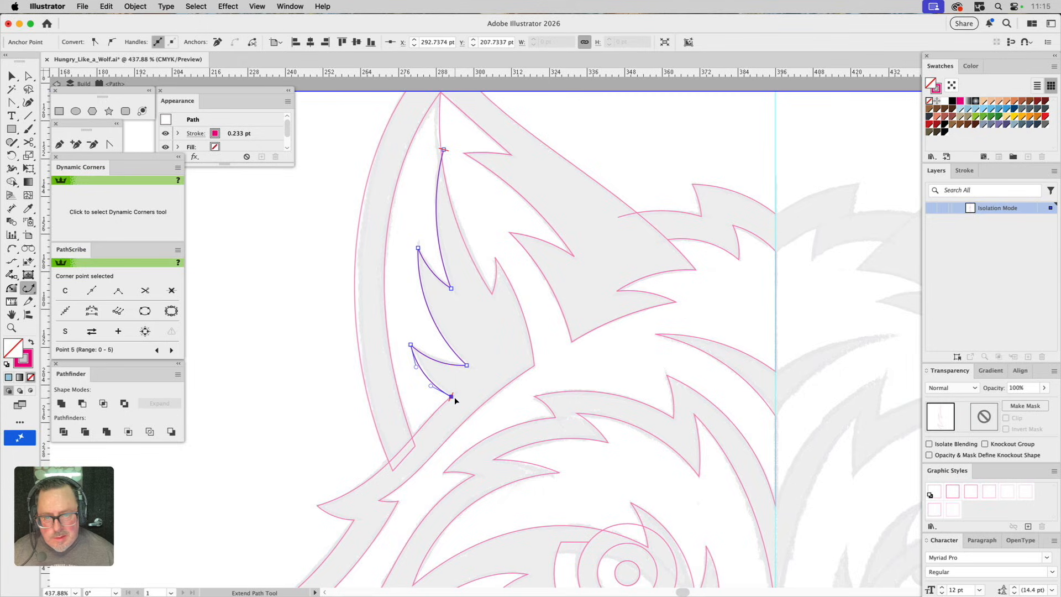
left_click_drag(455, 397, 467, 402)
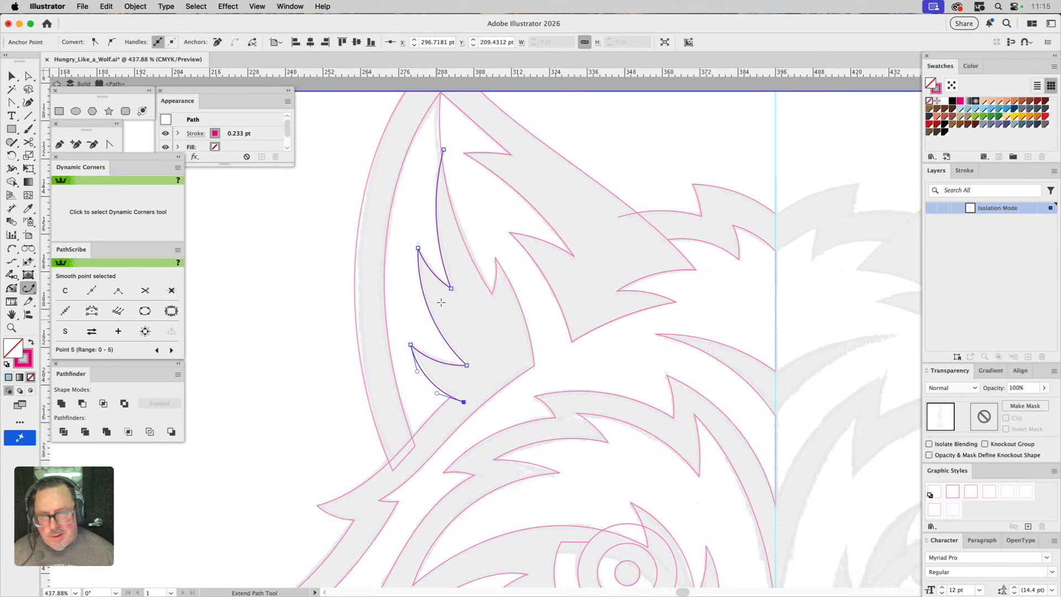
Step: Close the inner-ear fur path with straight Pen segments through the ear tip and down inside the ear's outer band, and exit isolation
scroll(454, 287, "up", 3)
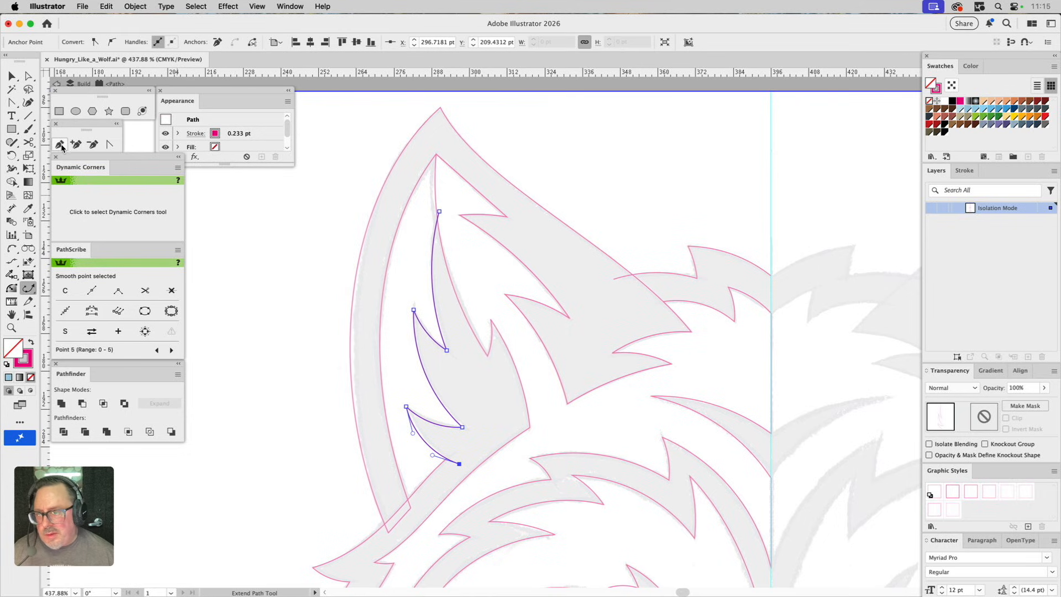
left_click(61, 144)
left_click(439, 213)
left_click(453, 187)
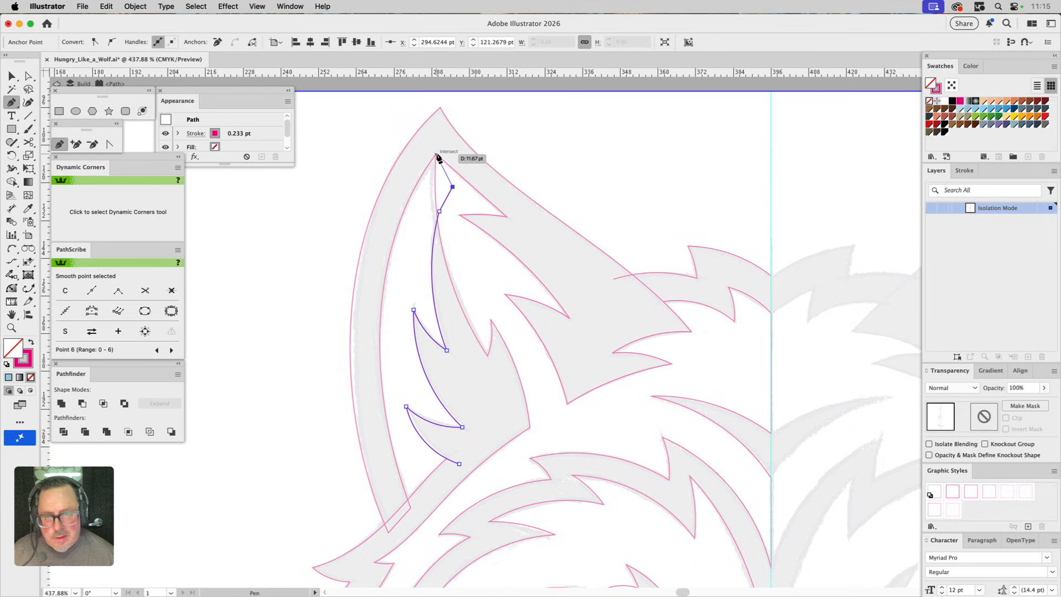
left_click(436, 155)
left_click(411, 163)
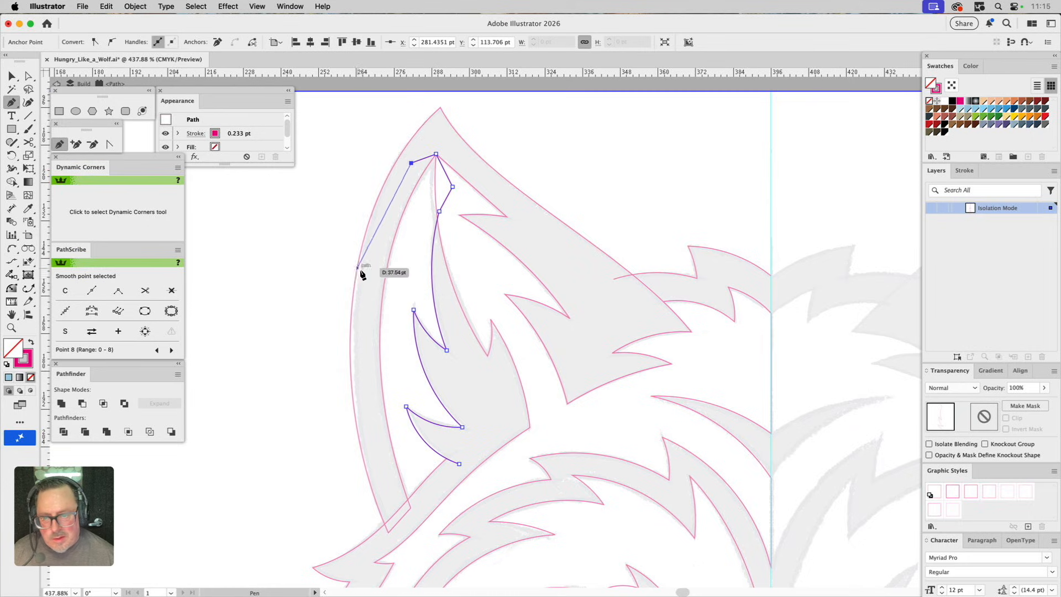
left_click(366, 272)
left_click(365, 409)
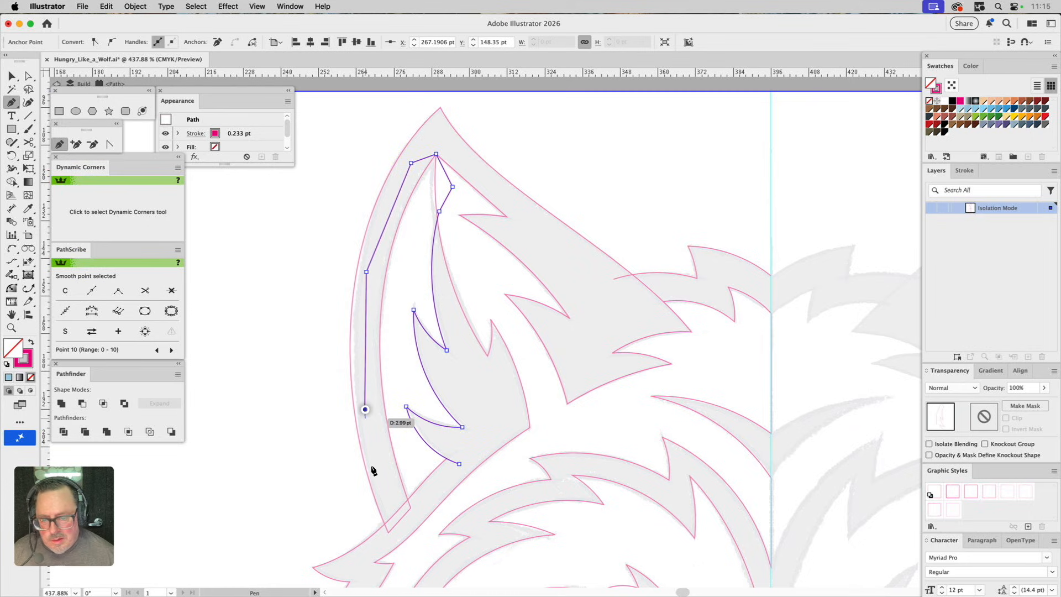
left_click(403, 523)
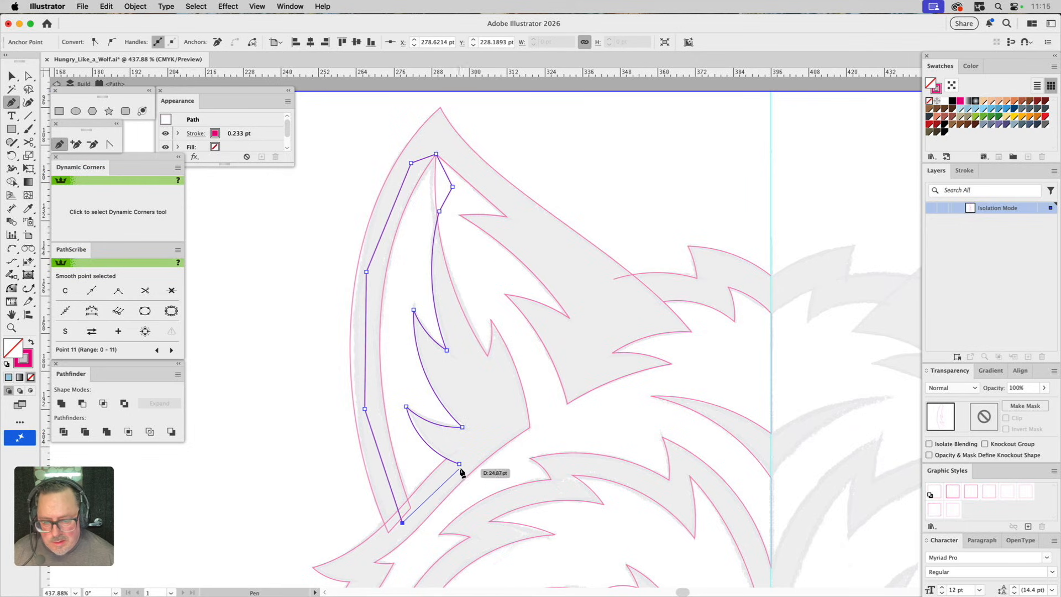
left_click(459, 465)
key("v")
double_click(502, 394)
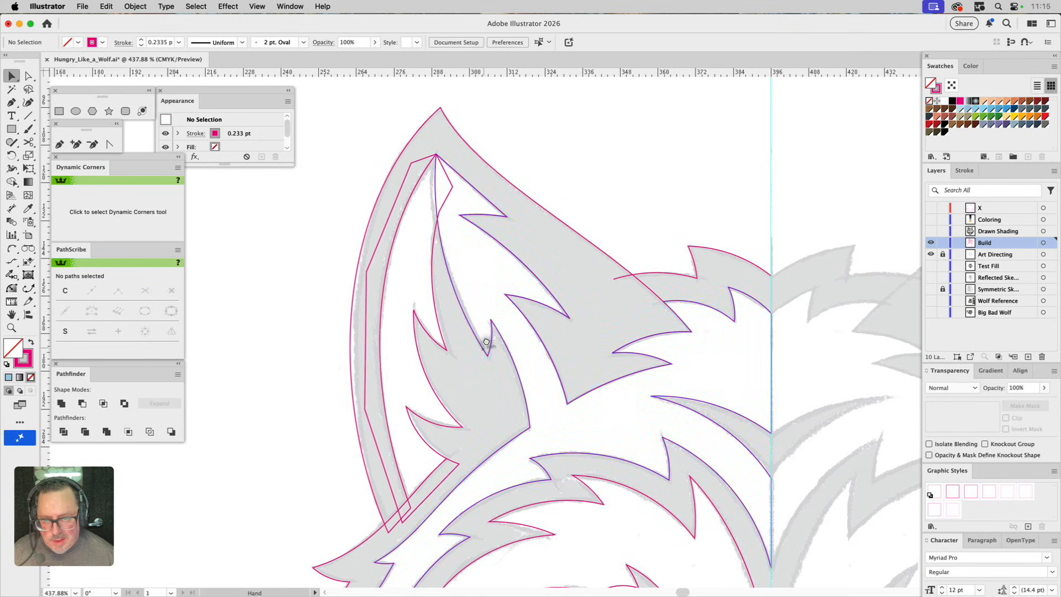
Step: Isolate the cheek-fur path, remove the leftover handle at its upper end, and extend that end slightly beyond the cut with Extend Path
scroll(476, 332, "down", 5)
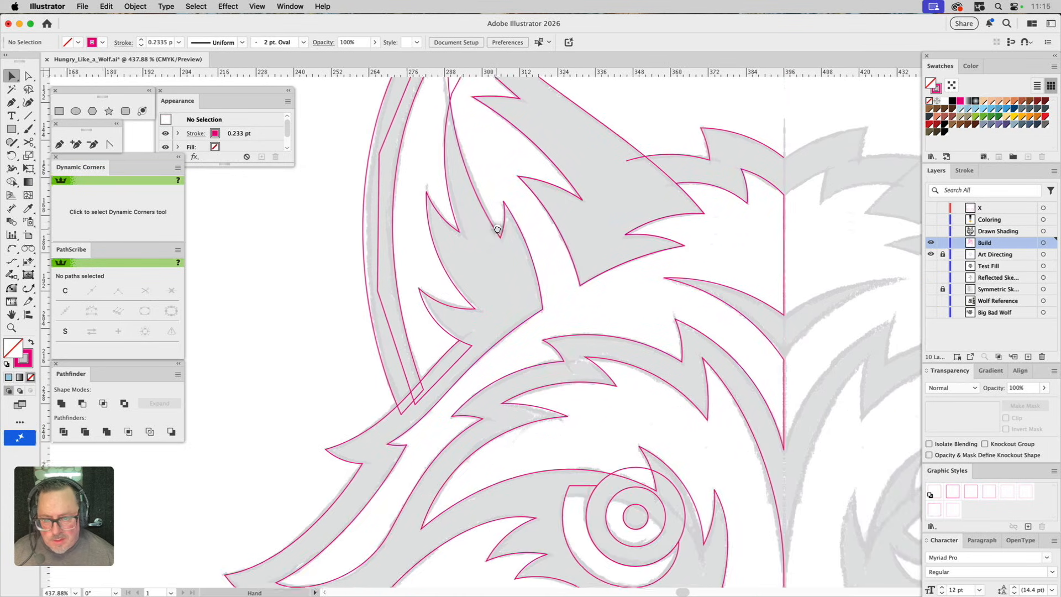
left_click(385, 419)
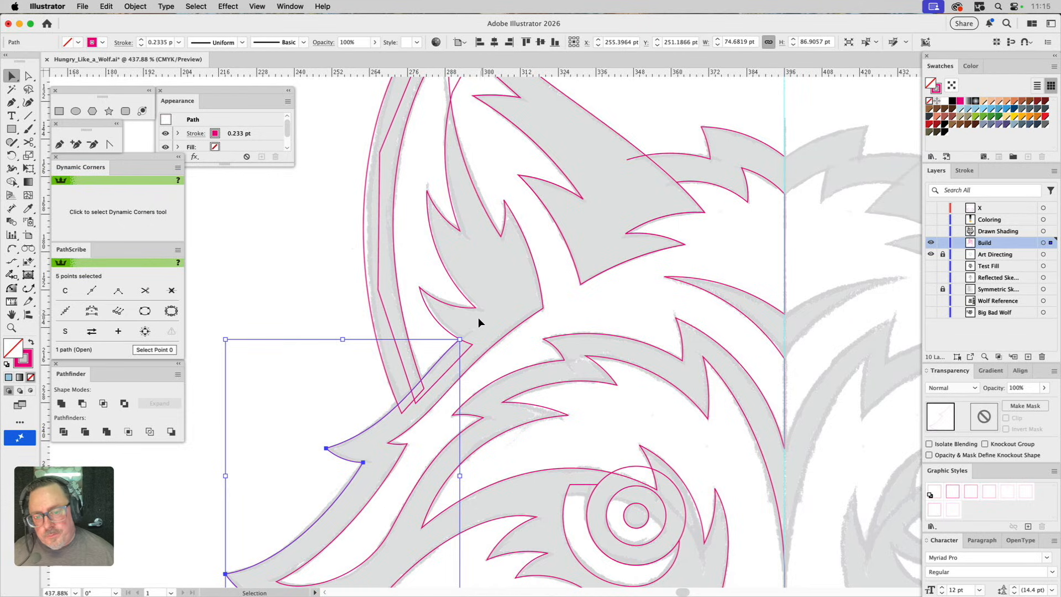
double_click(450, 346)
key("a")
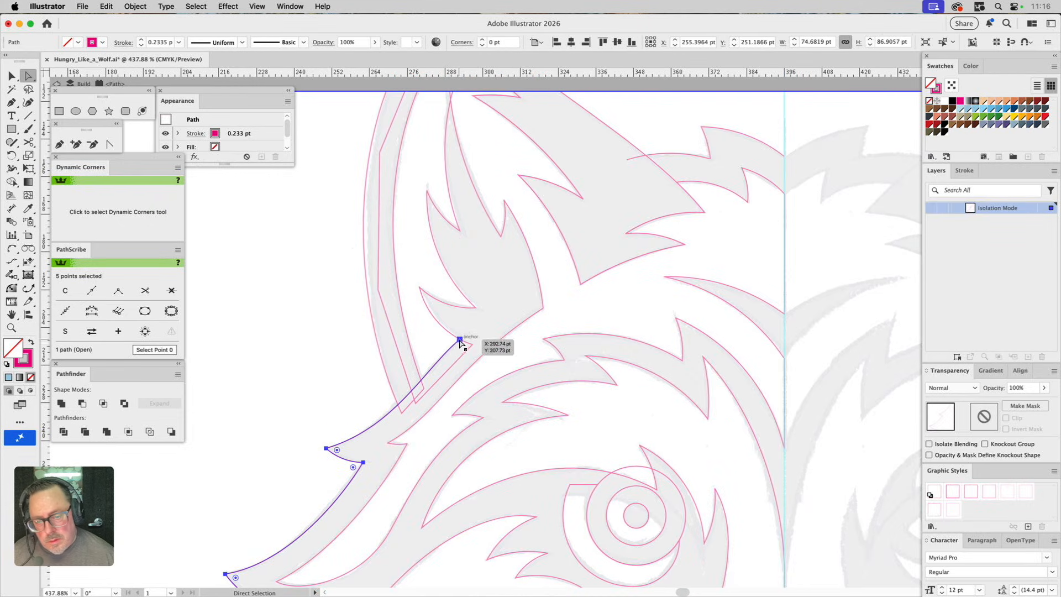
left_click(461, 339)
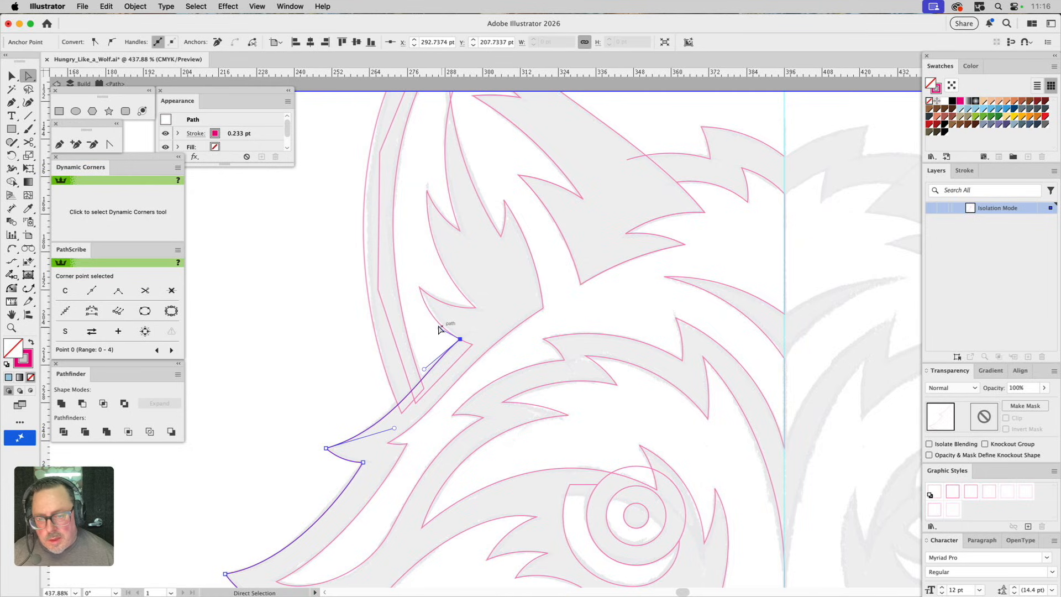
left_click(111, 145)
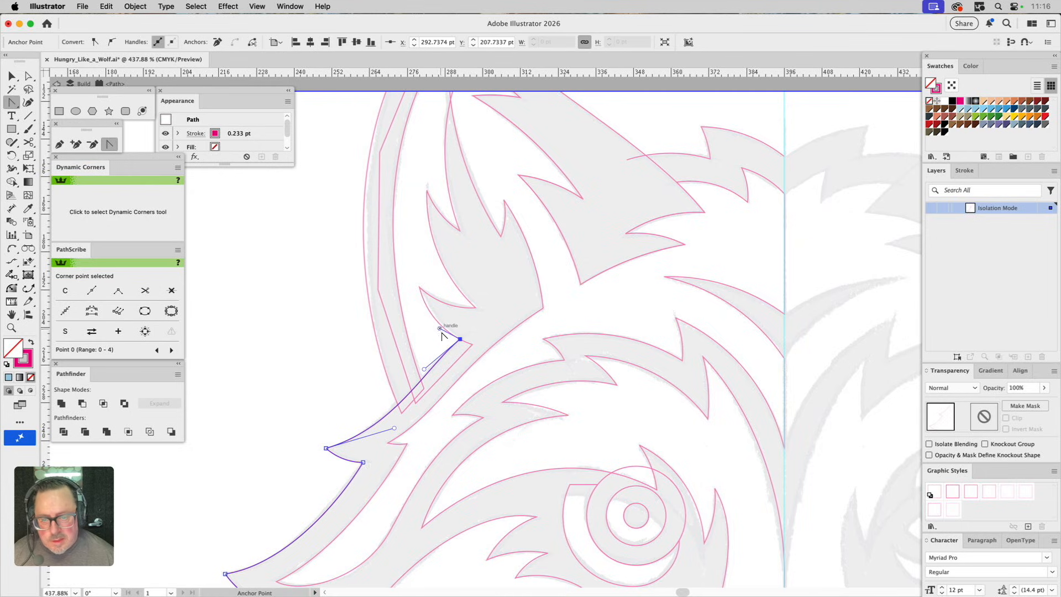
left_click_drag(441, 329, 460, 339)
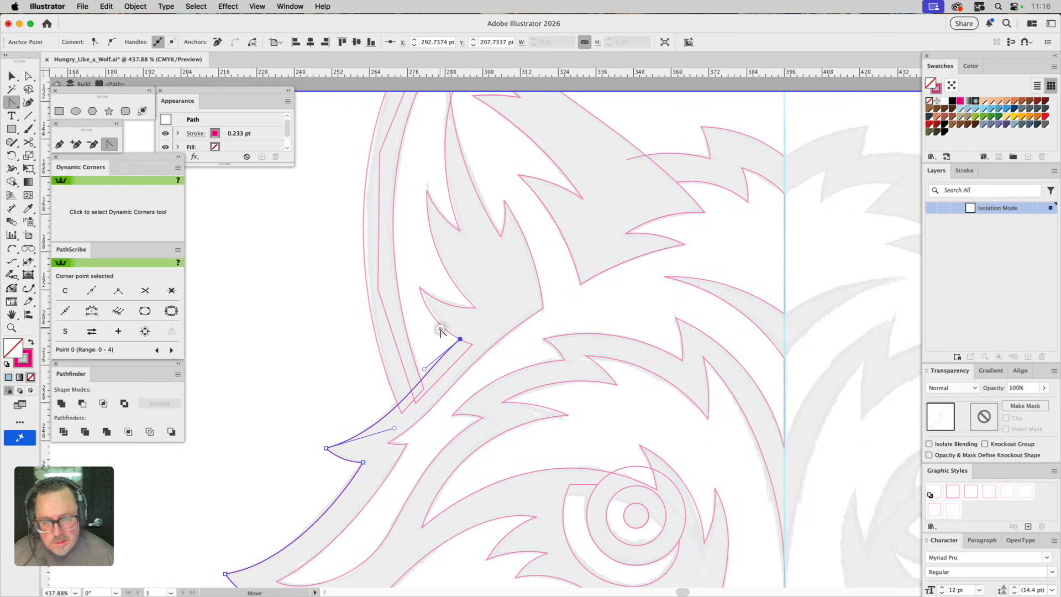
left_click(29, 289)
left_click_drag(460, 340, 468, 334)
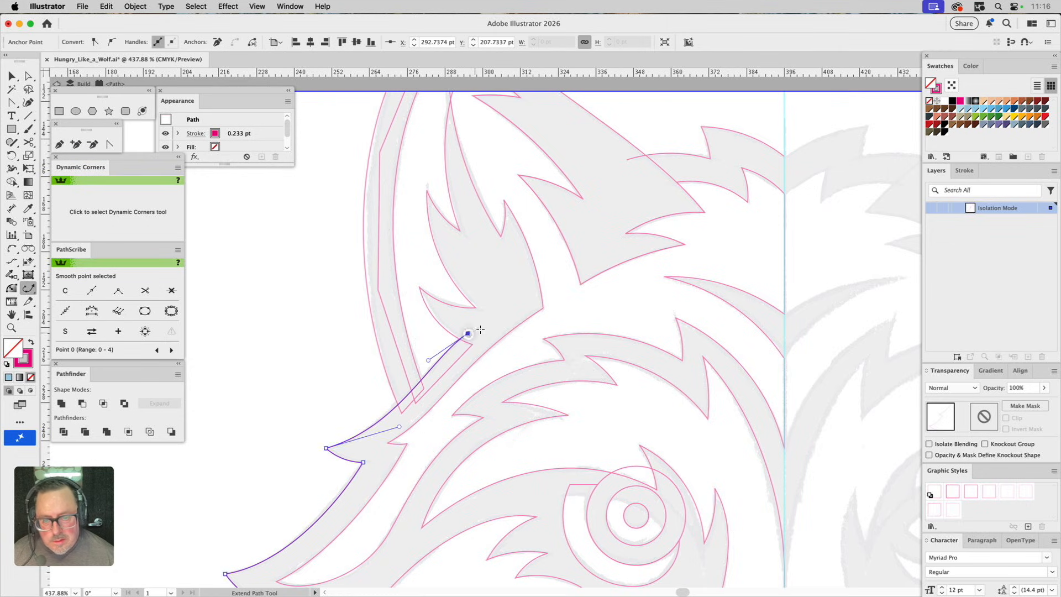
Step: Exit isolation and join the cheek-fur path's upper end to the head-top fur path with straight Pen segments crossing the ear base
left_click(60, 144)
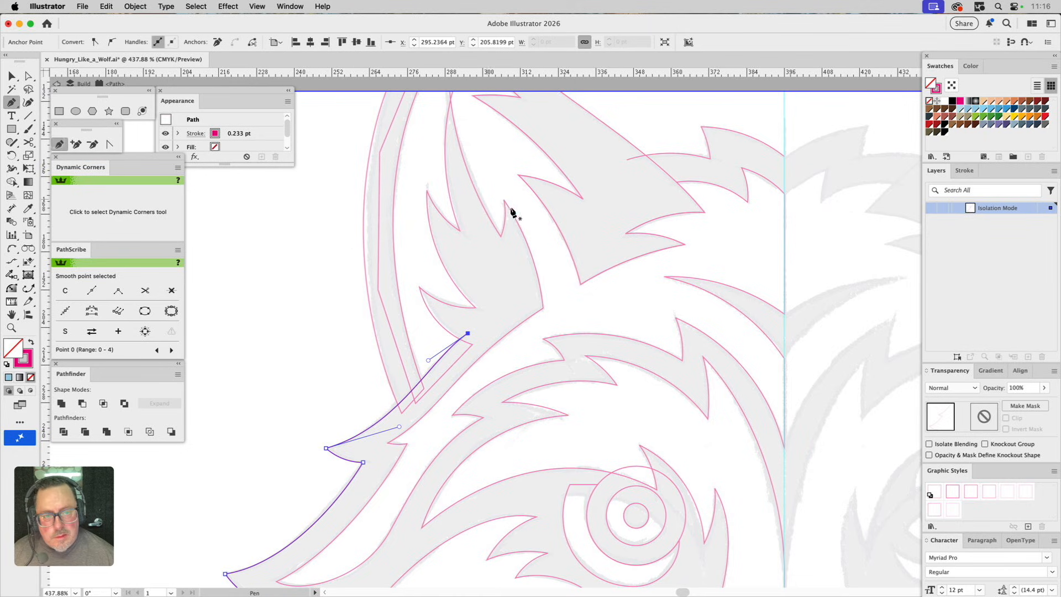
left_click(509, 295, "super")
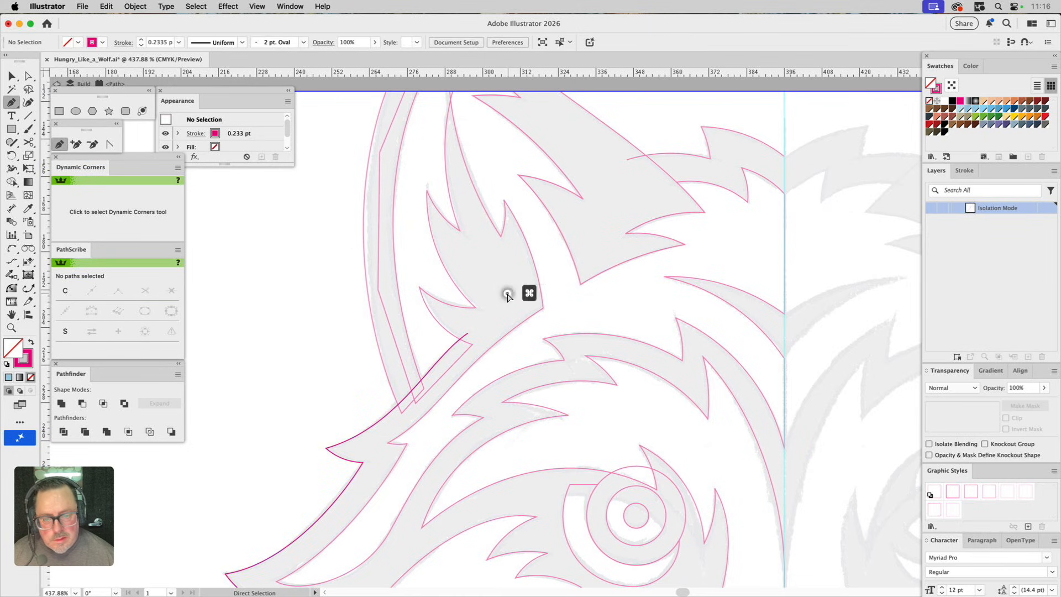
double_click(487, 331, "super")
left_click_drag(468, 335, 627, 165)
left_click_drag(599, 214, 629, 166)
left_click(627, 161)
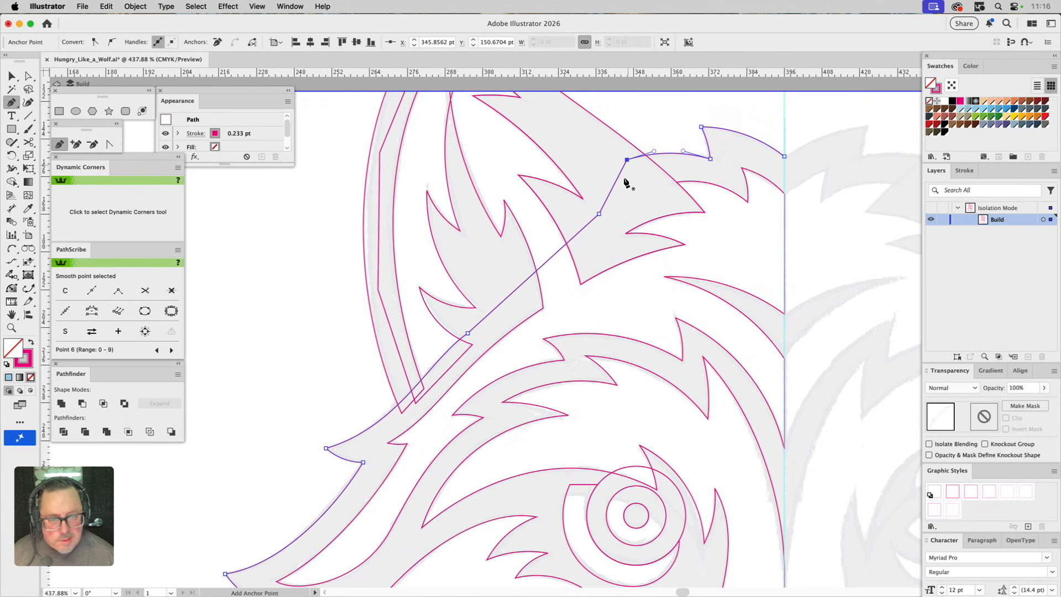
Step: Recolour the stroke of the closed inner-ear fur shape to blue and deselect it
key("space")
left_click_drag(491, 481, 475, 539)
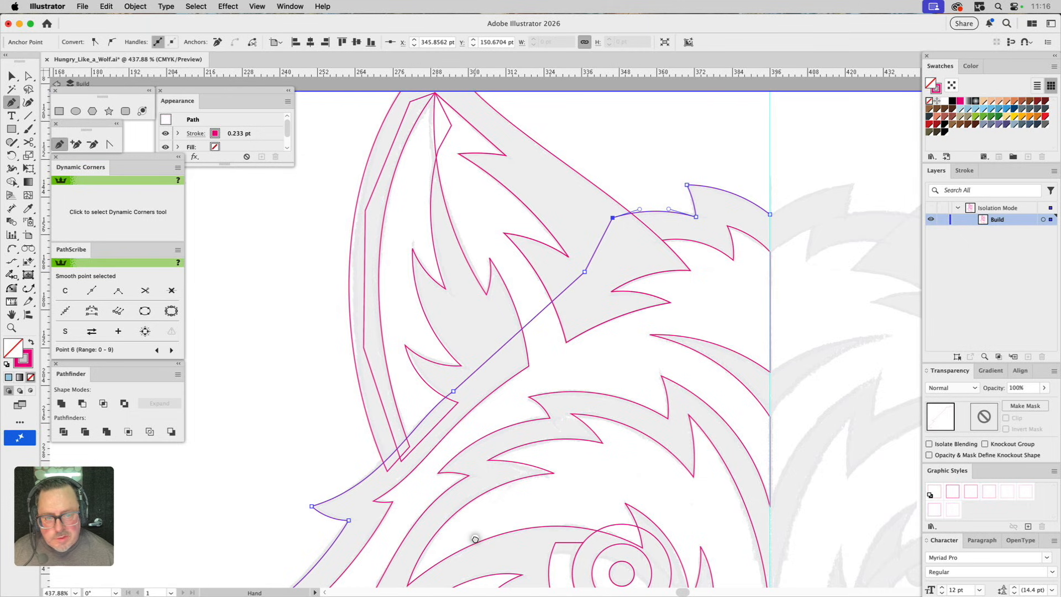
left_click_drag(475, 539, 515, 299)
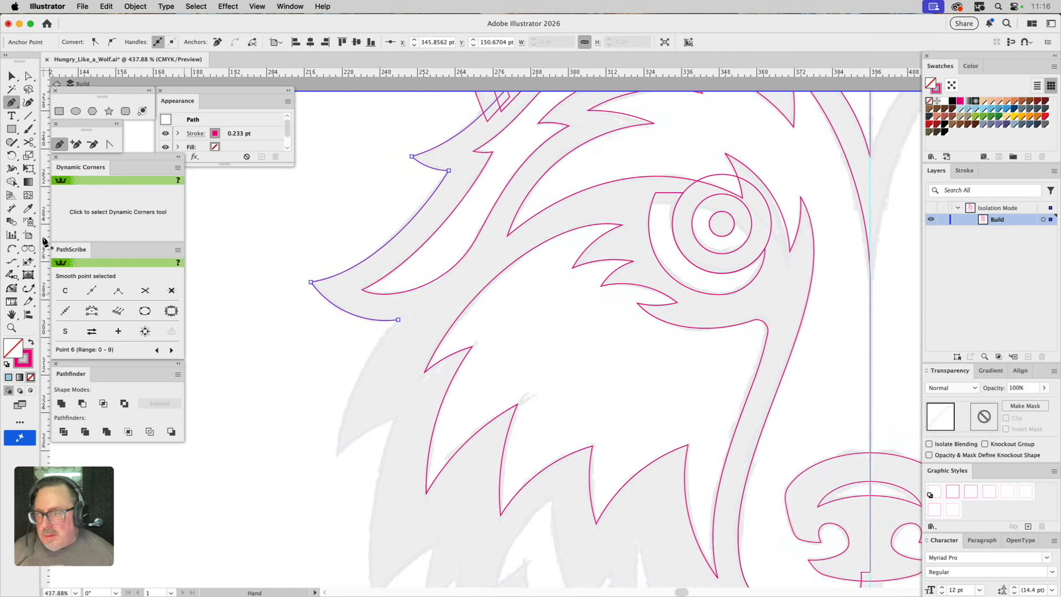
left_click(11, 248)
left_click_drag(590, 250, 547, 571)
key("v")
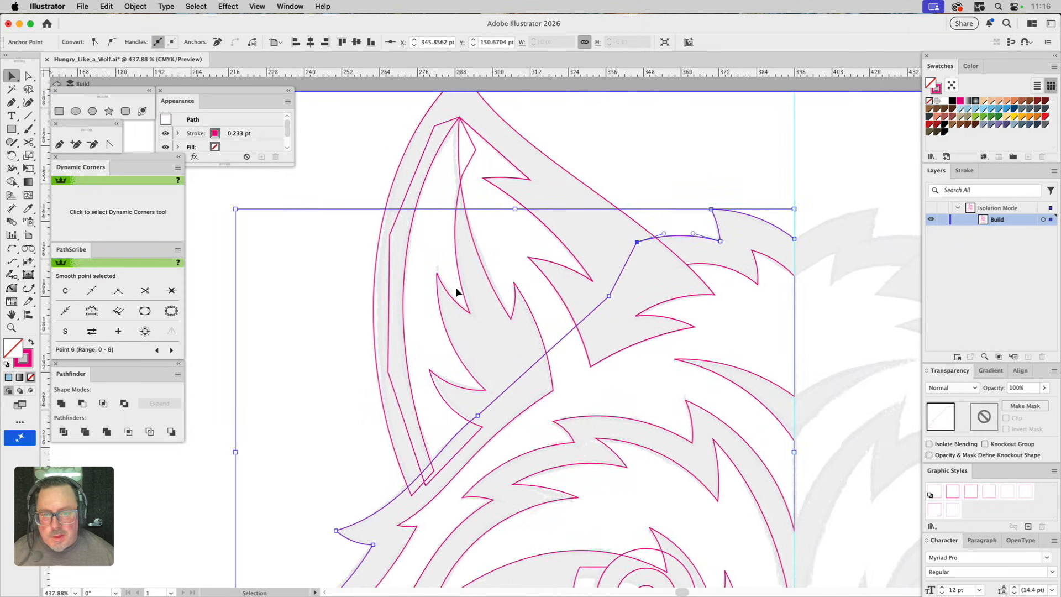
left_click(446, 283)
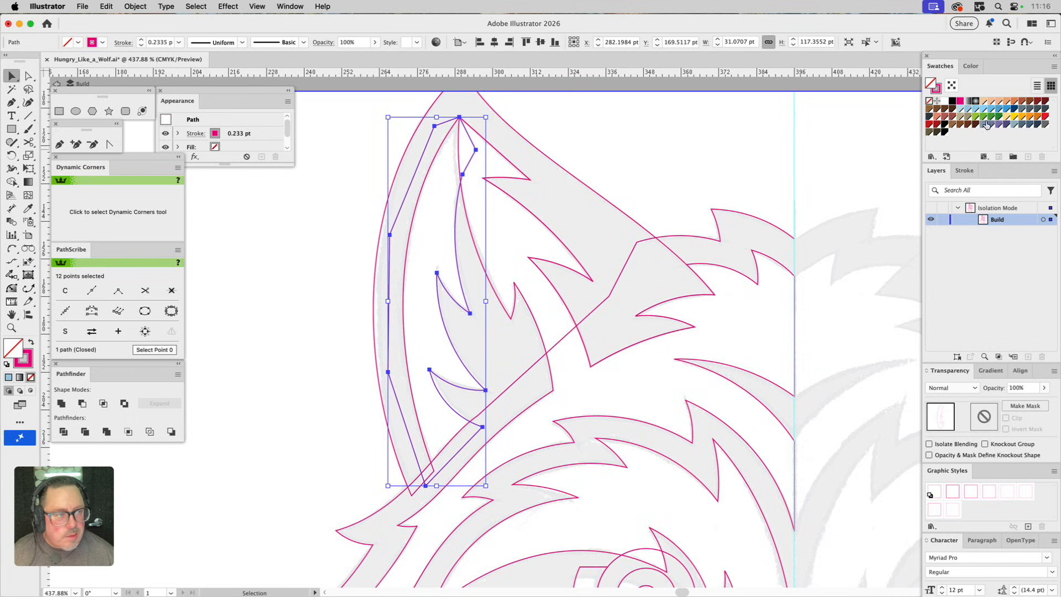
left_click_drag(1007, 114, 942, 95)
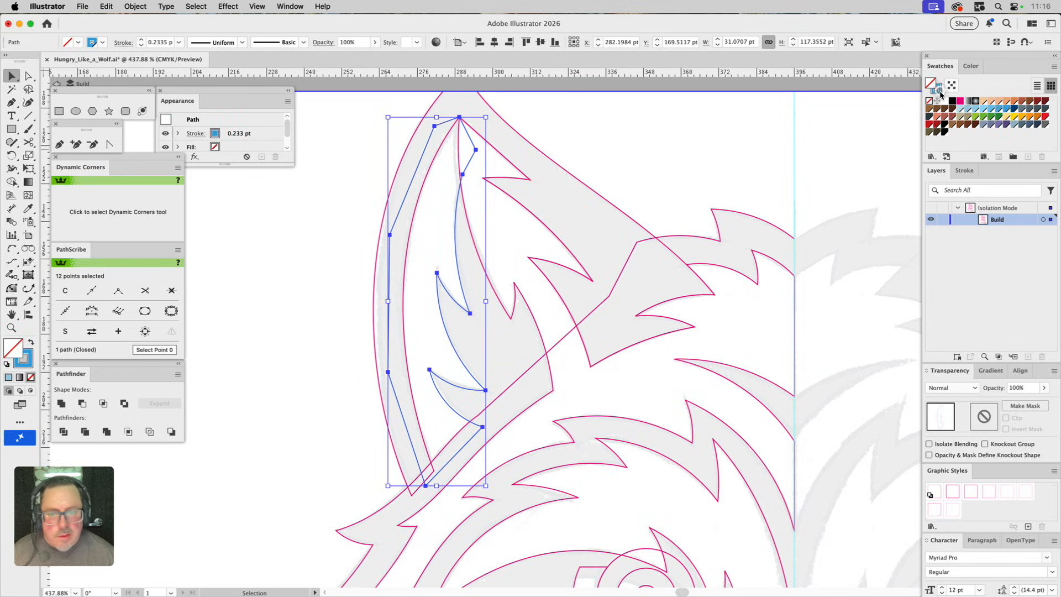
left_click(535, 242)
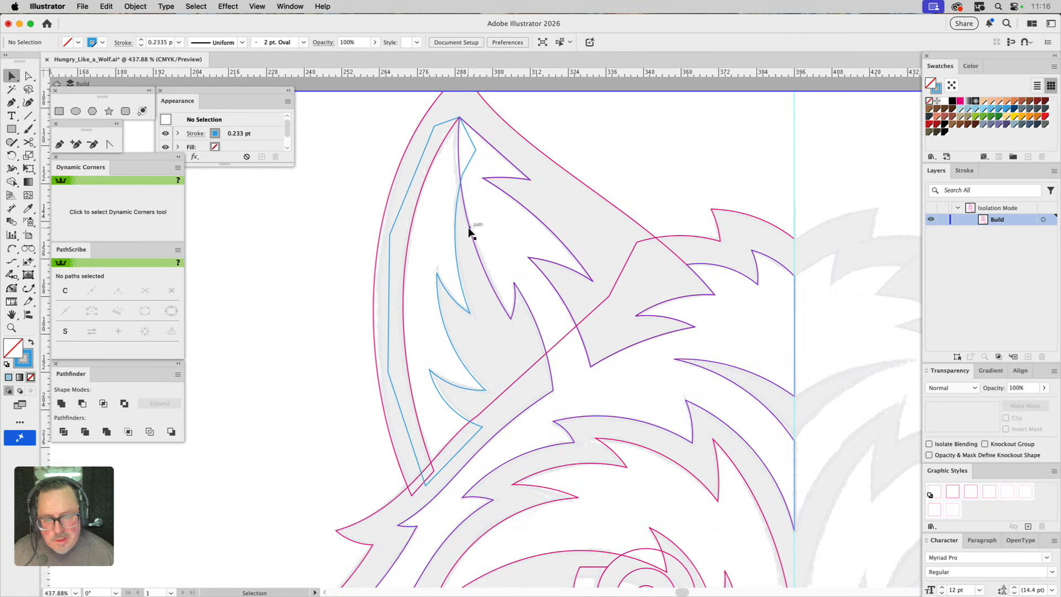
Step: Trim the blue inner-ear shape against a temporary orange-filled copy of the cheek-and-head outline using Minus Front
left_click(491, 402)
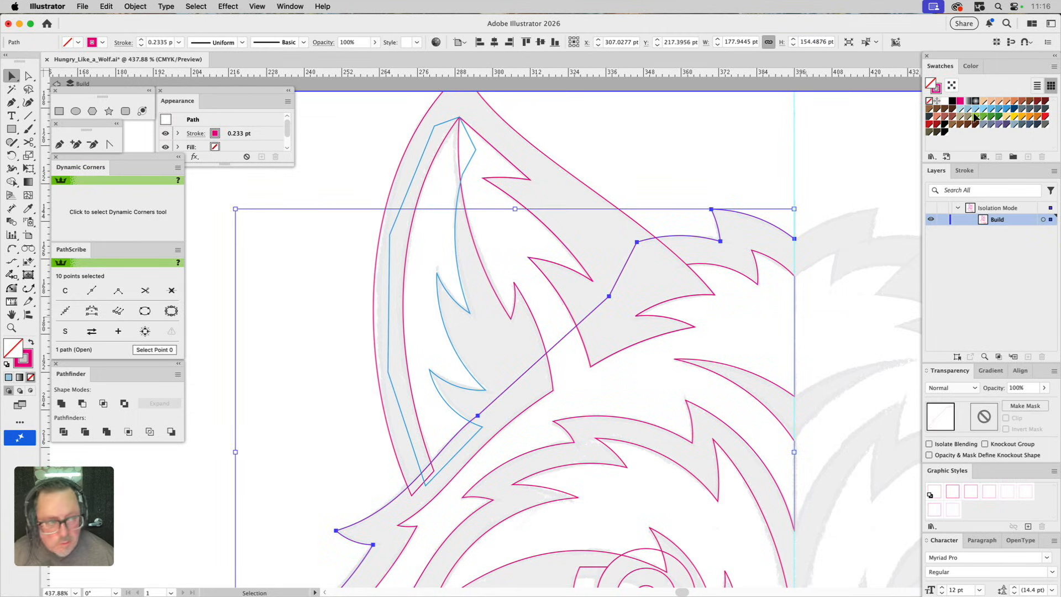
left_click(1022, 118)
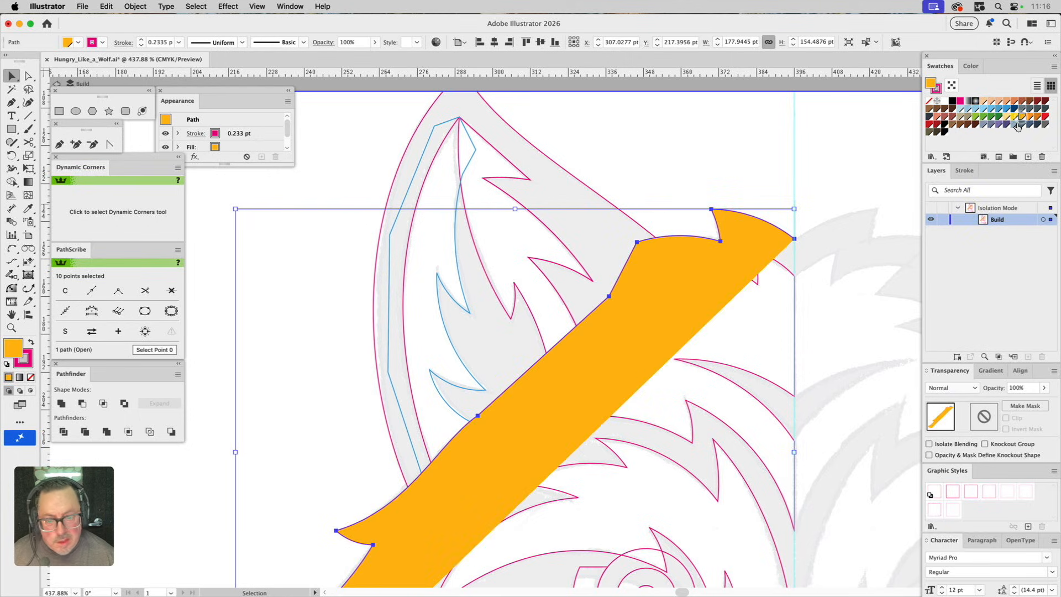
left_click(449, 406, "shift")
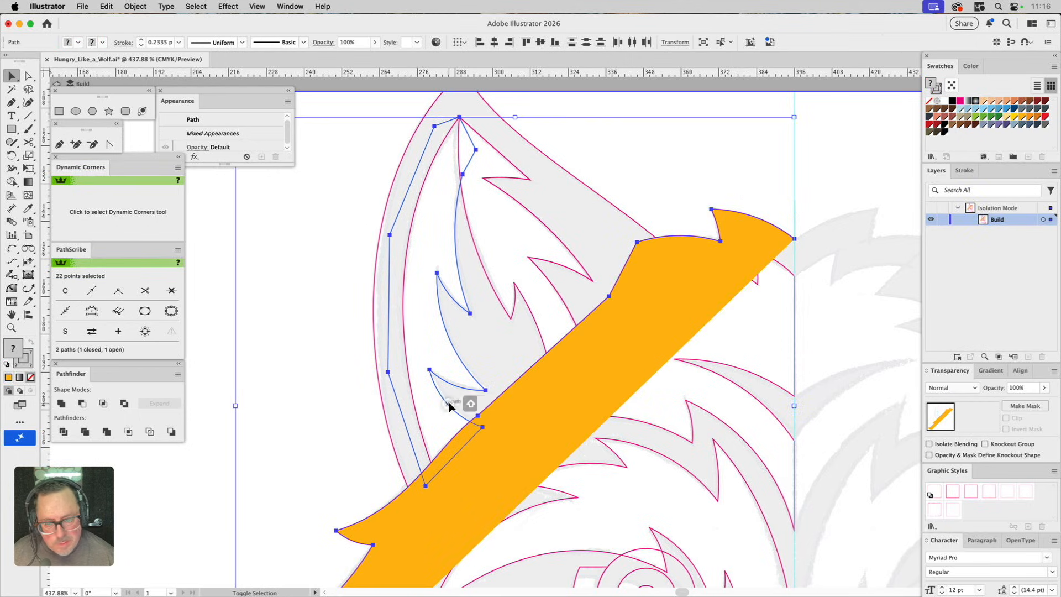
left_click(81, 404)
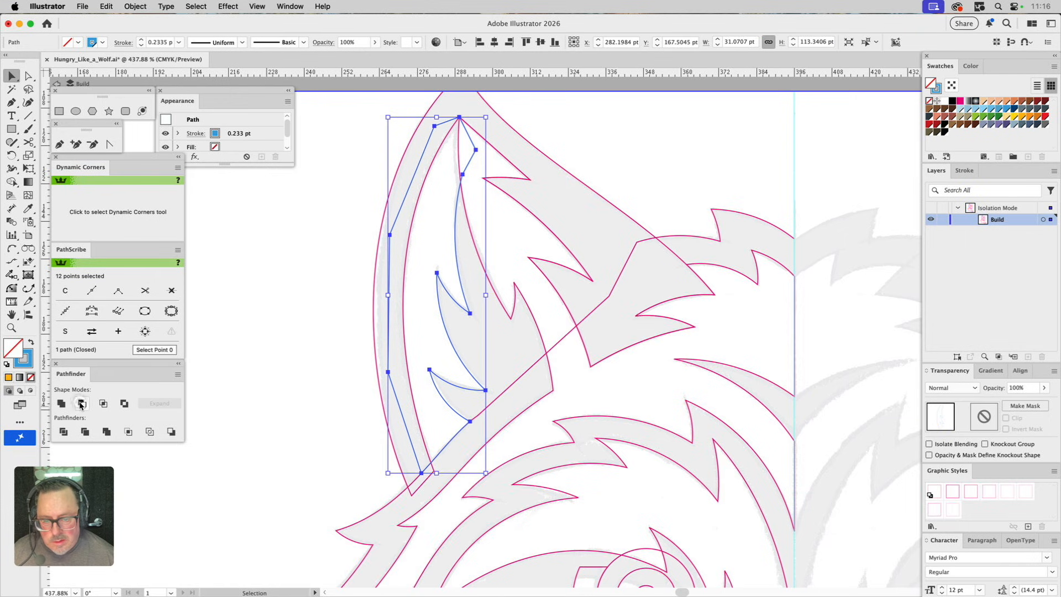
Step: Subtract a temporary green-filled copy of the outer ear band from the blue inner-ear shape using Minus Front
left_click(413, 222)
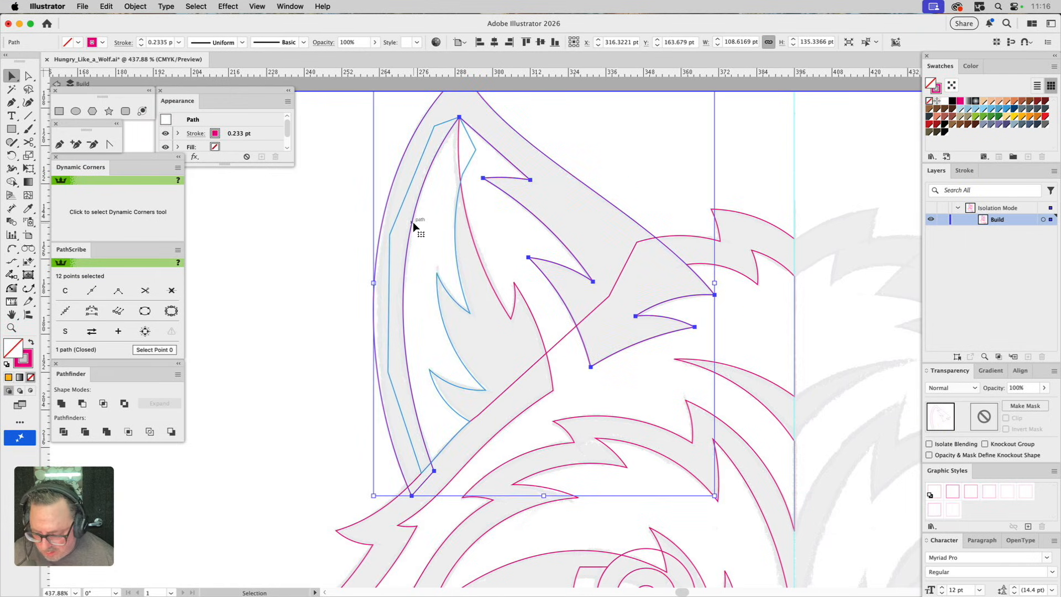
left_click(984, 117)
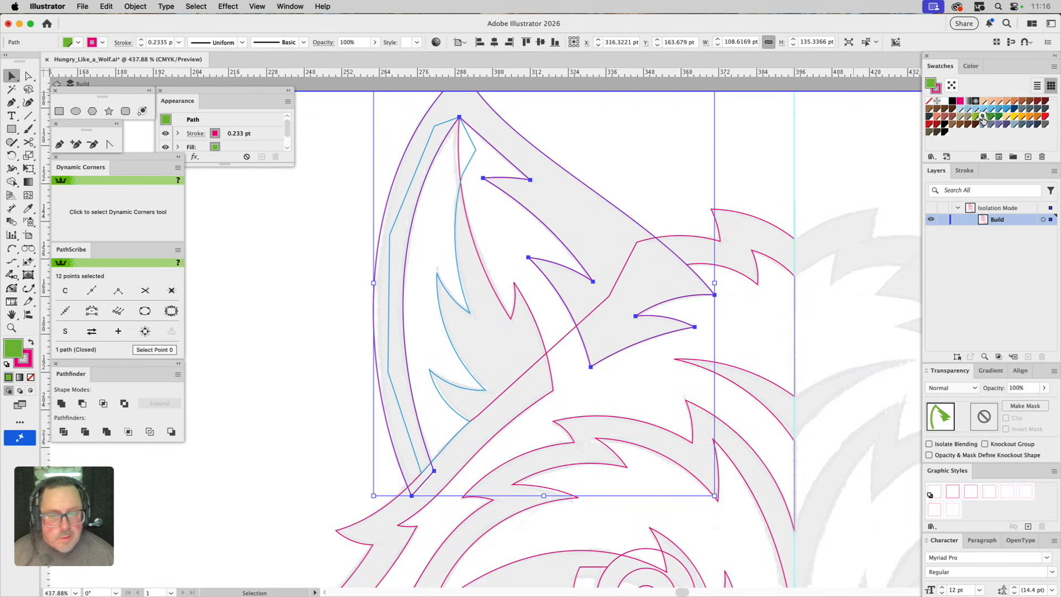
left_click(456, 256, "shift")
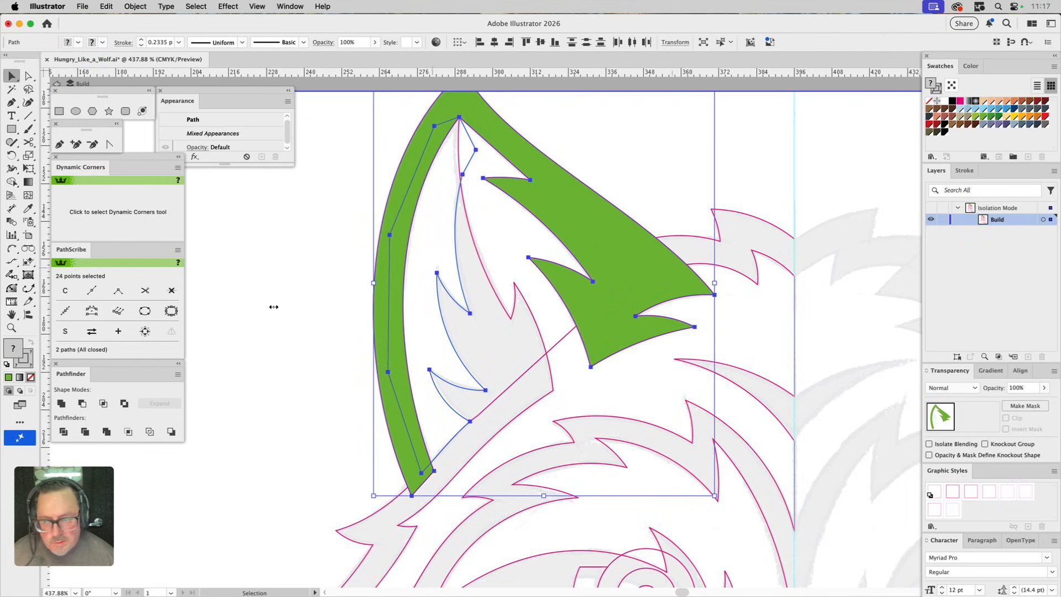
left_click(81, 404)
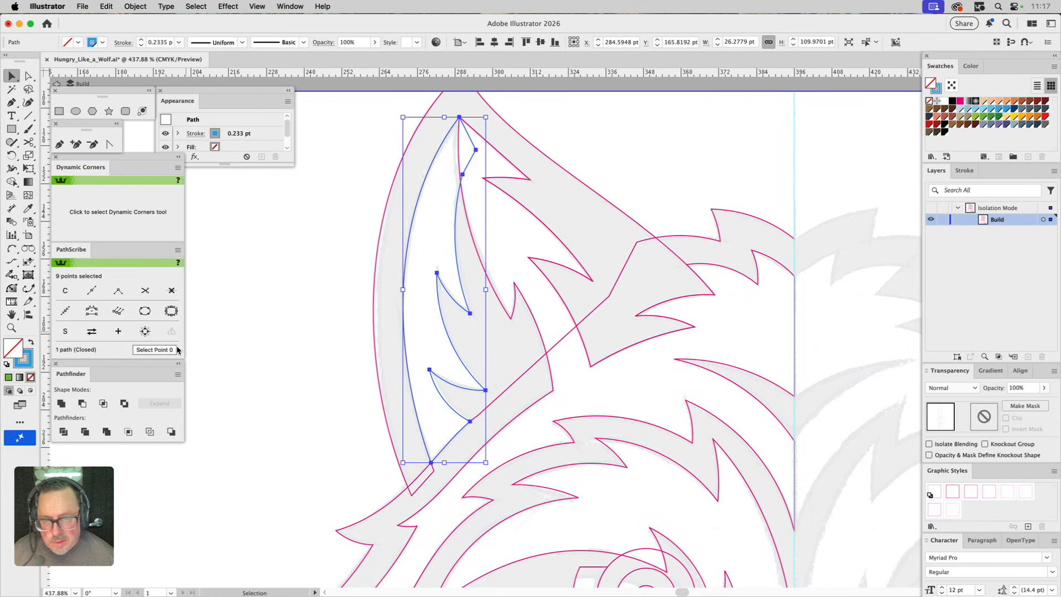
Step: Trim the blue shape's ear-tip overlap with a temporary tan-filled copy of the inner head-fur shape using Minus Front, and deselect
left_click(460, 149)
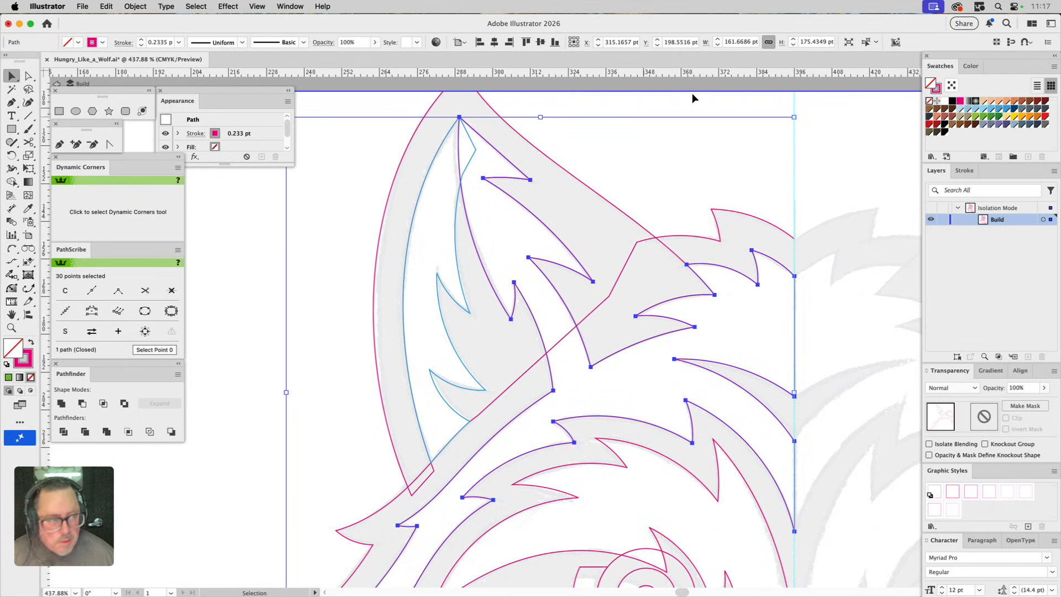
left_click(962, 117)
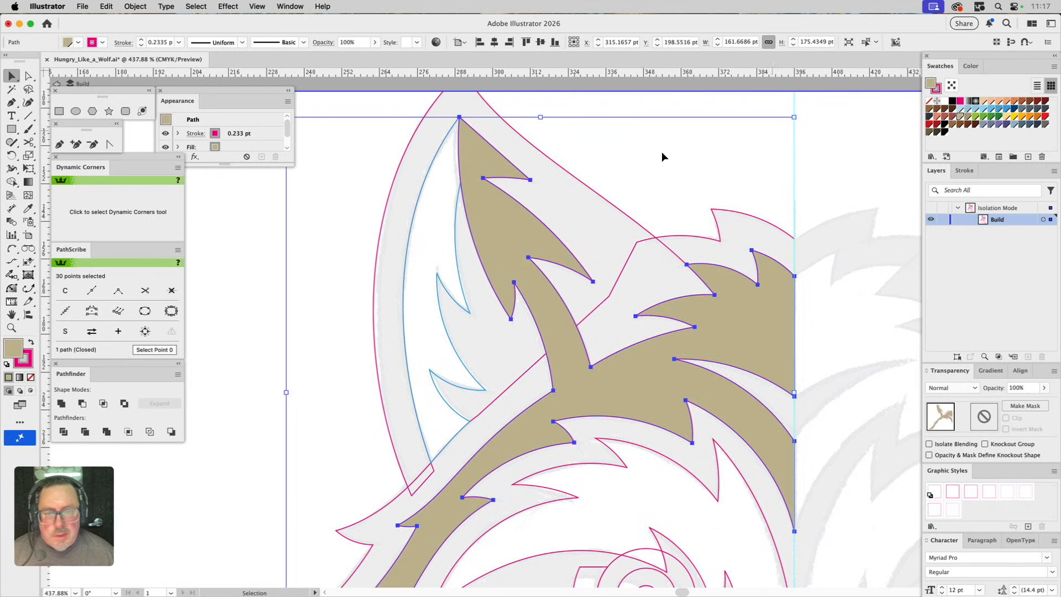
left_click(457, 209, "shift")
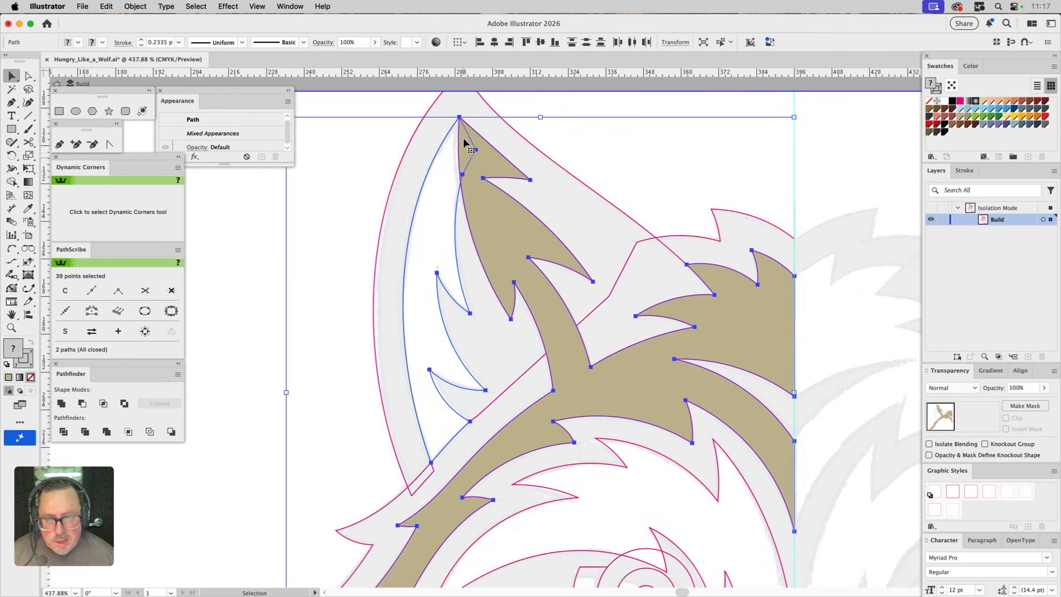
left_click(82, 403)
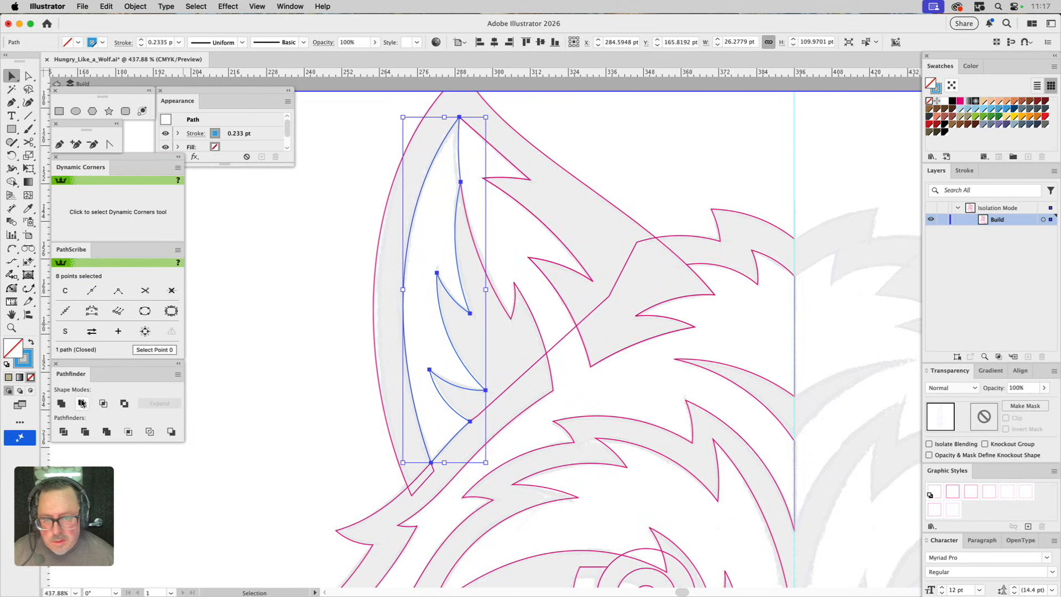
left_click(641, 169)
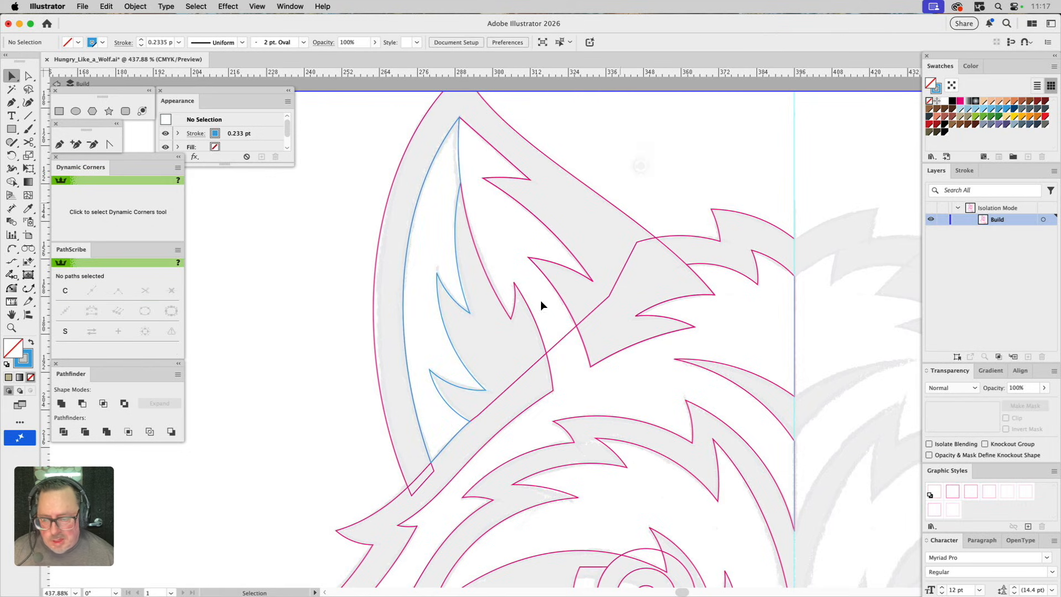
Step: Extend the outer cheek path's open lower end around the next fur tuft with two Arc by Points segments
left_click_drag(467, 504, 497, 296)
left_click_drag(494, 358, 543, 182)
left_click_drag(516, 312, 506, 217)
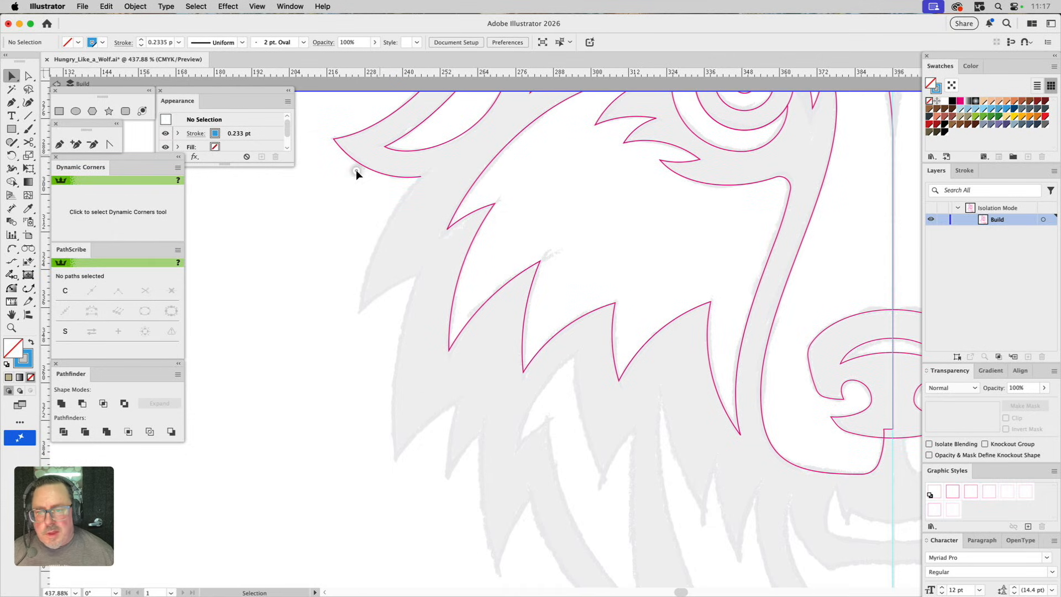
left_click_drag(356, 171, 370, 162)
left_click(11, 248)
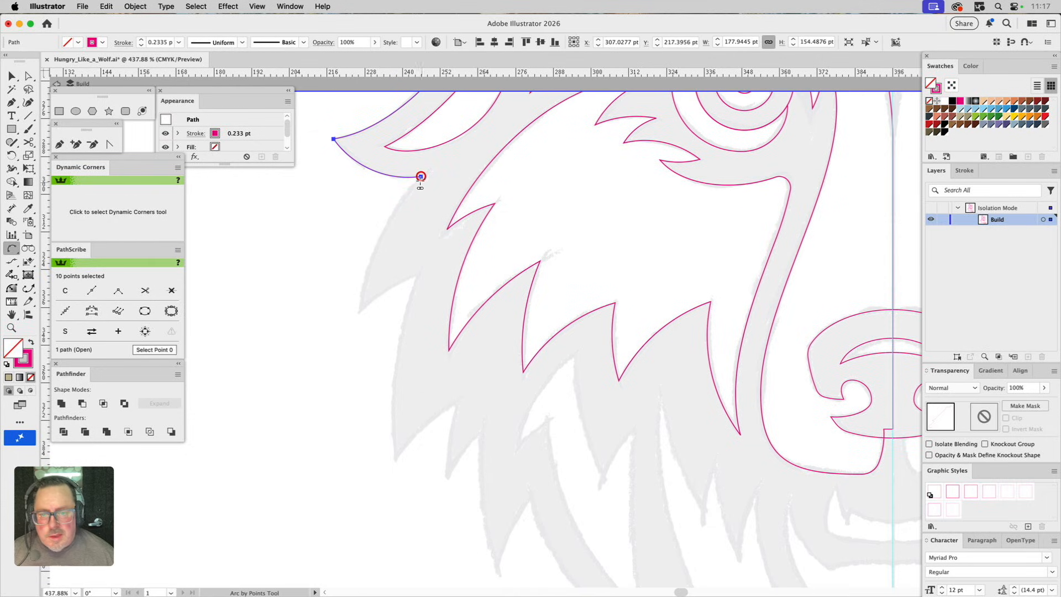
left_click(361, 311)
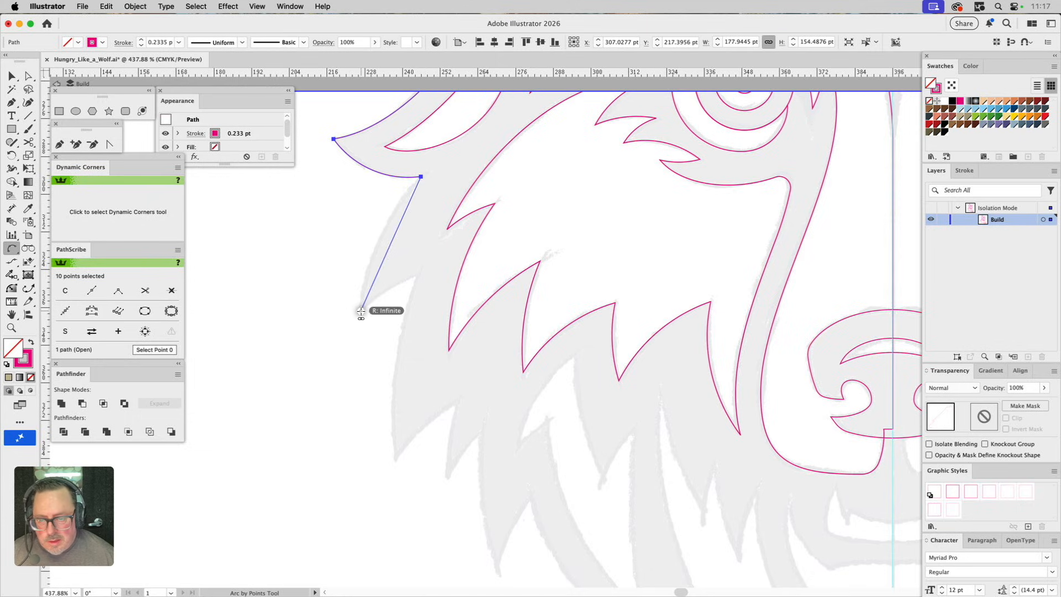
left_click(369, 260)
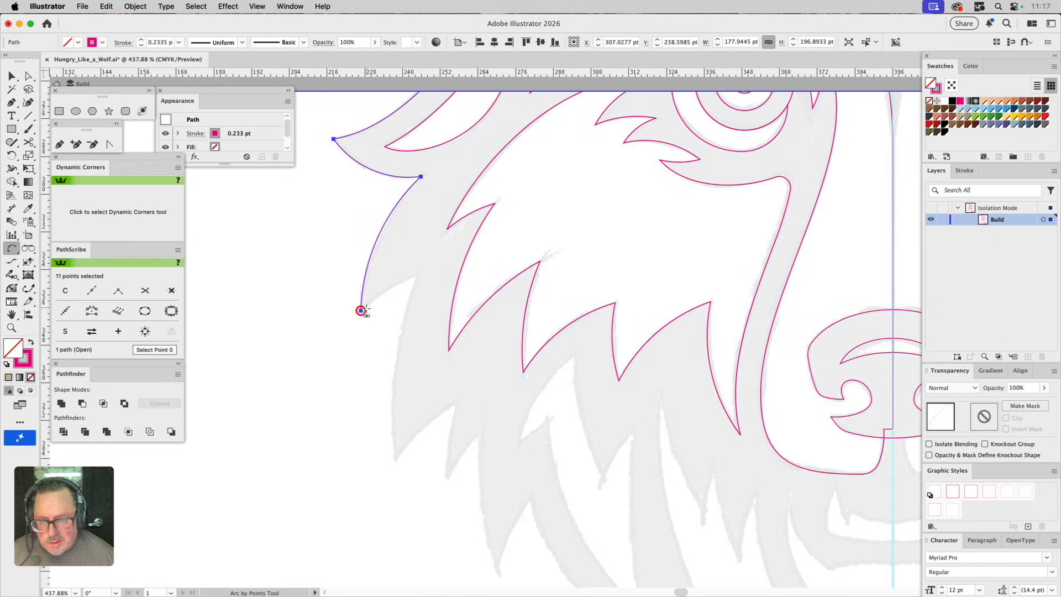
left_click(415, 276)
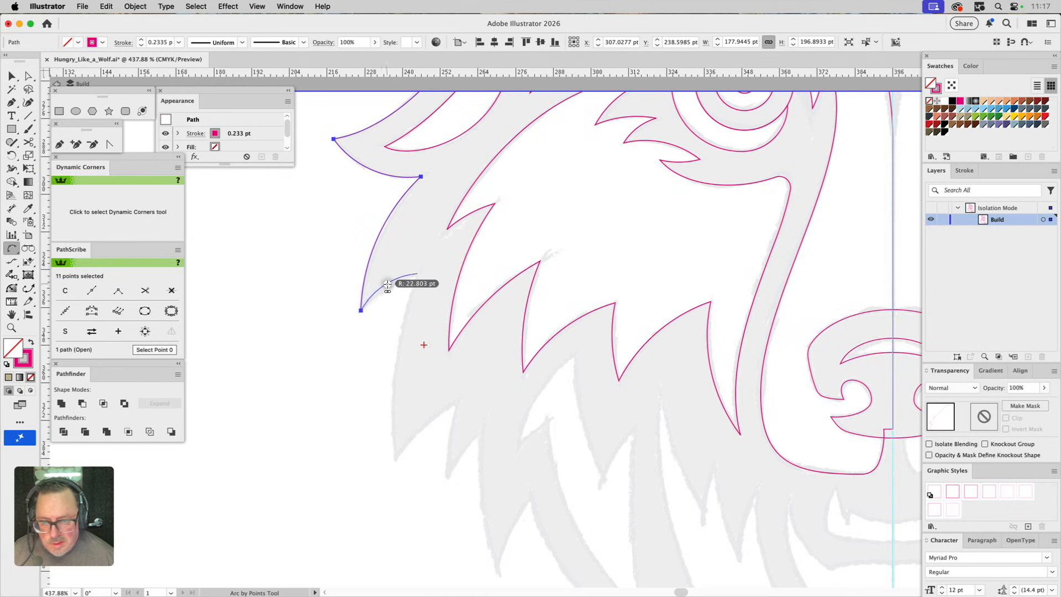
left_click(390, 289)
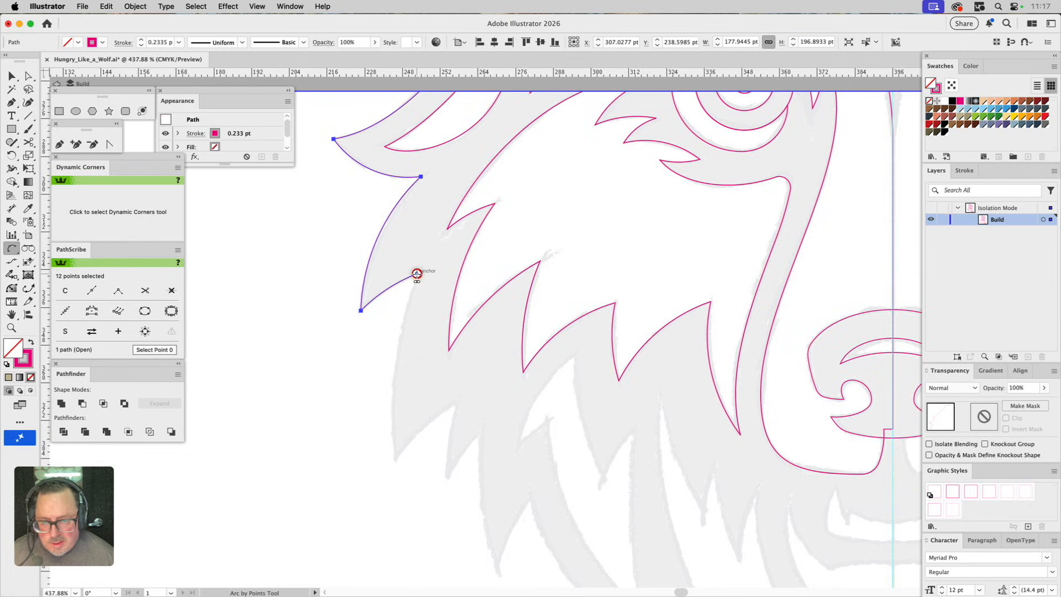
Step: Continue the cheek path with two arcs down to the following tuft's tip and back up to its inner notch
left_click(396, 461)
left_click(400, 411)
left_click(457, 402)
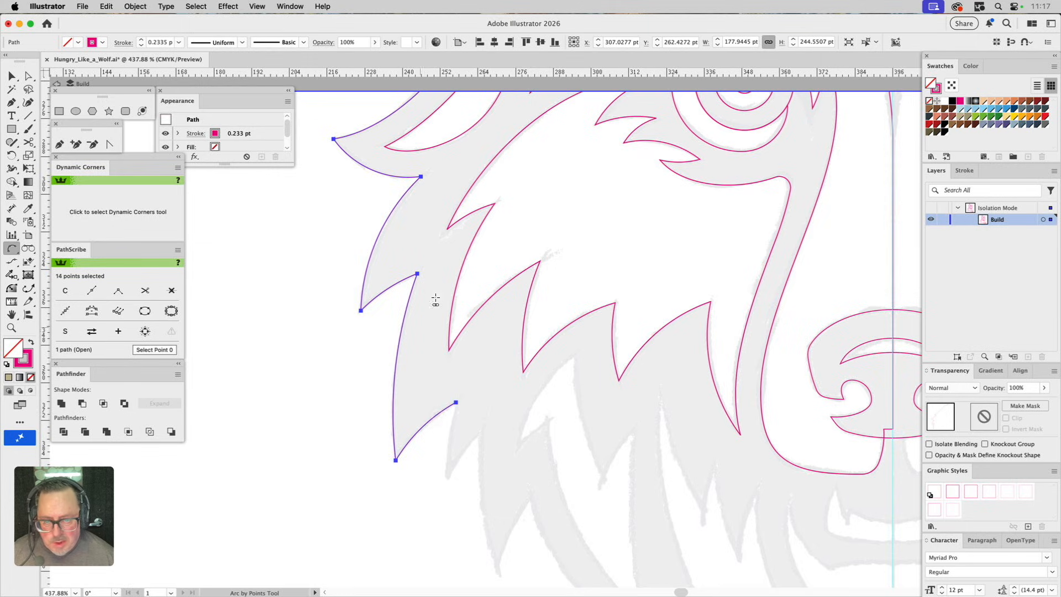
Step: Trace the small tuft below with two arcs and add a longer arc down to the tip of the lowest cheek tuft
left_click_drag(477, 140, 436, 274)
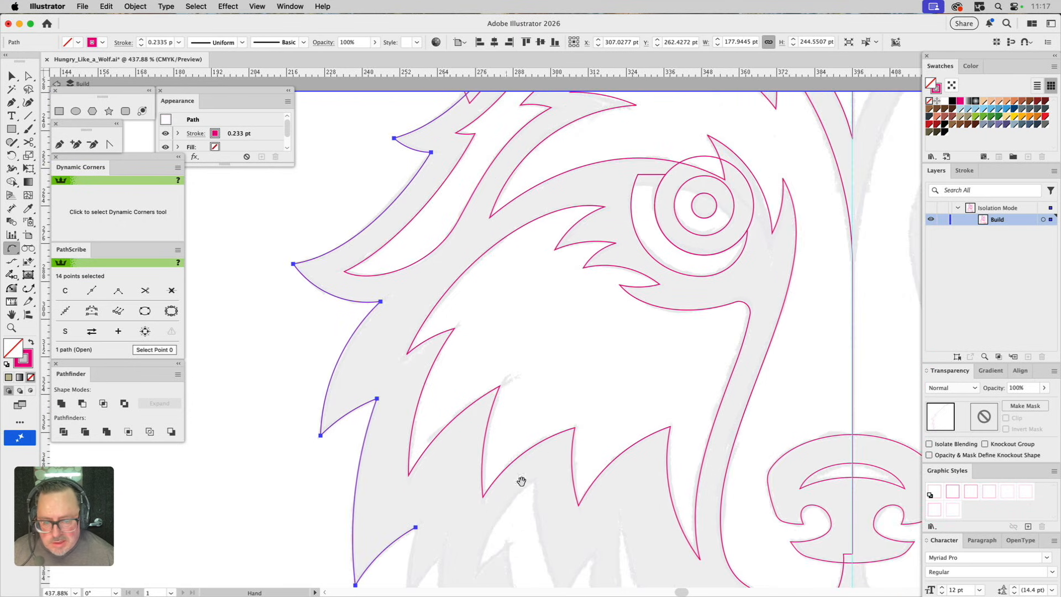
left_click_drag(490, 452, 418, 216)
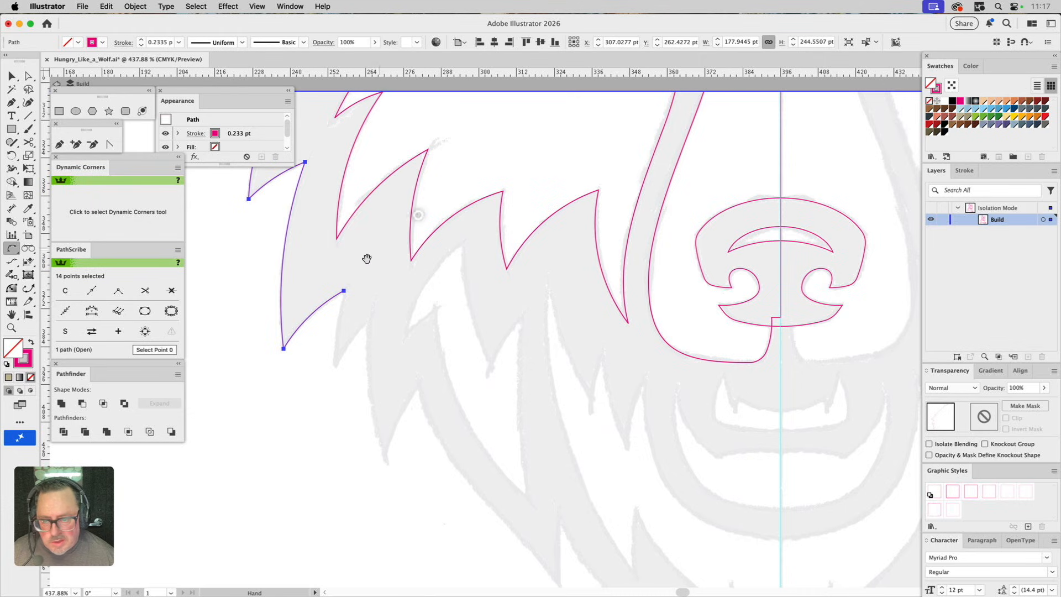
left_click(336, 369)
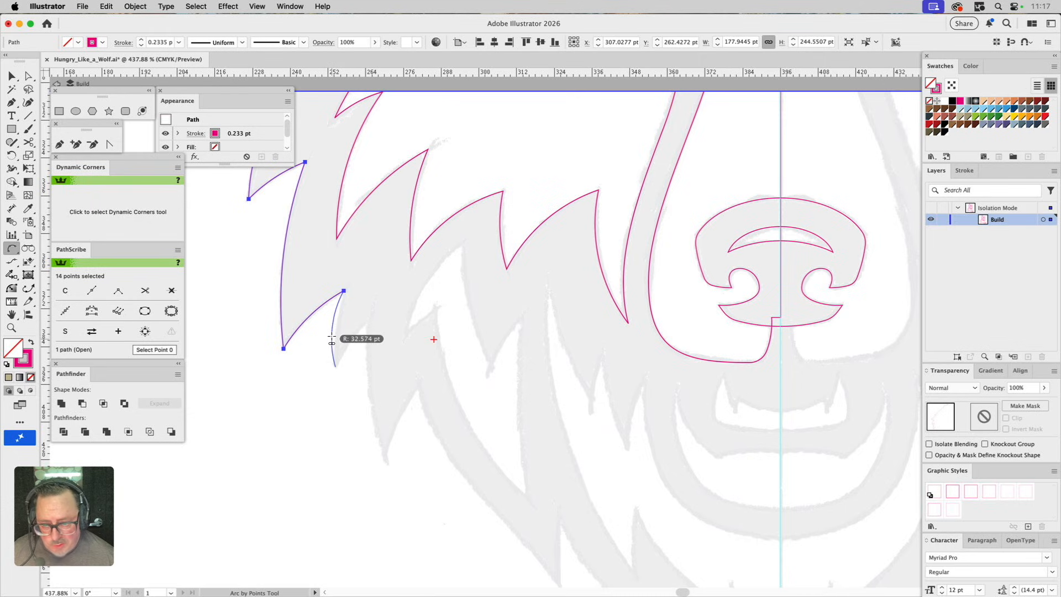
left_click(335, 338)
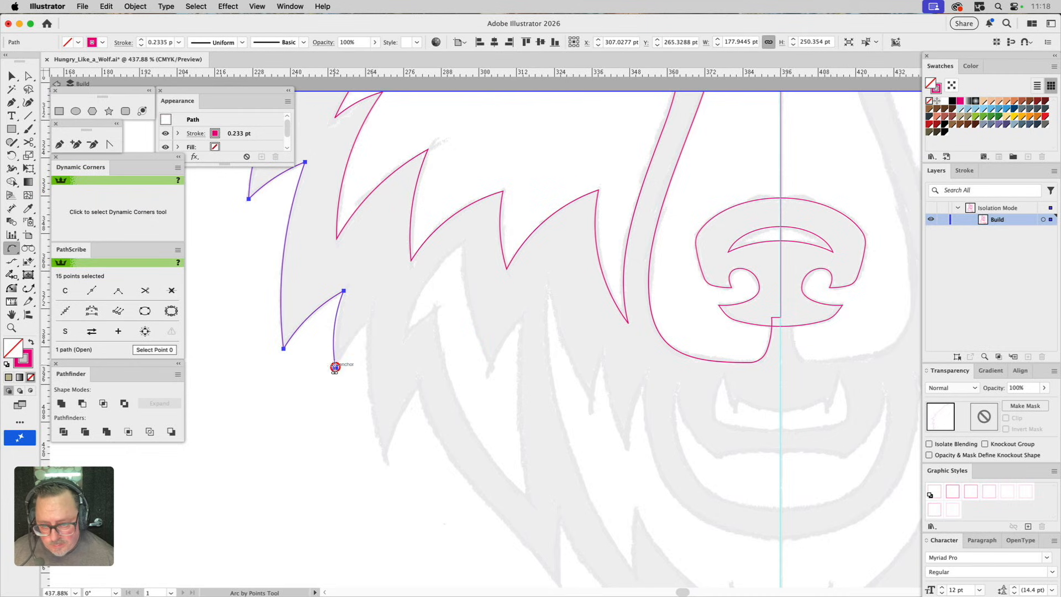
left_click(367, 326)
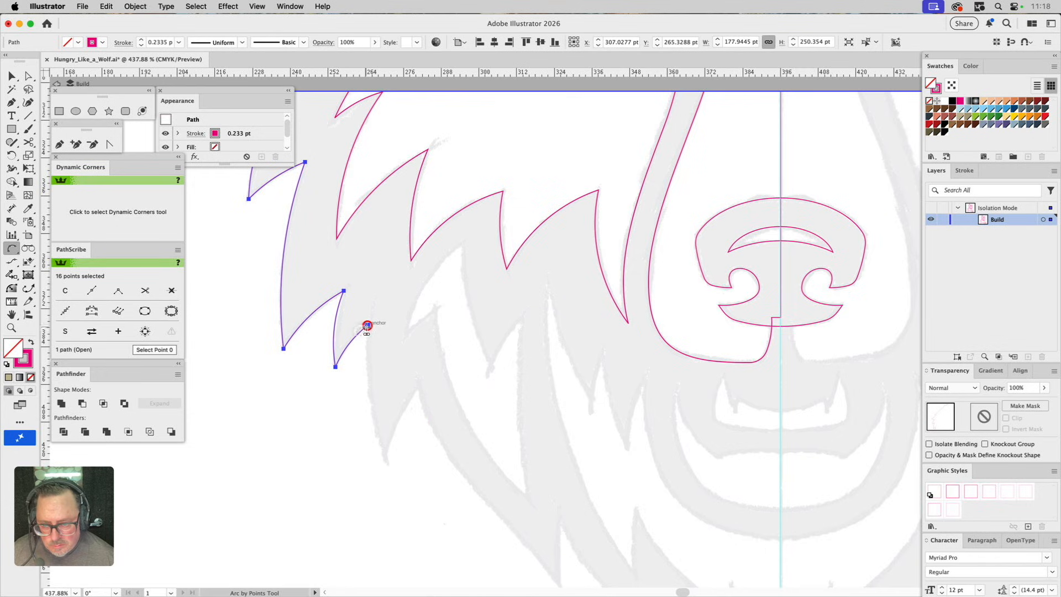
left_click(384, 461)
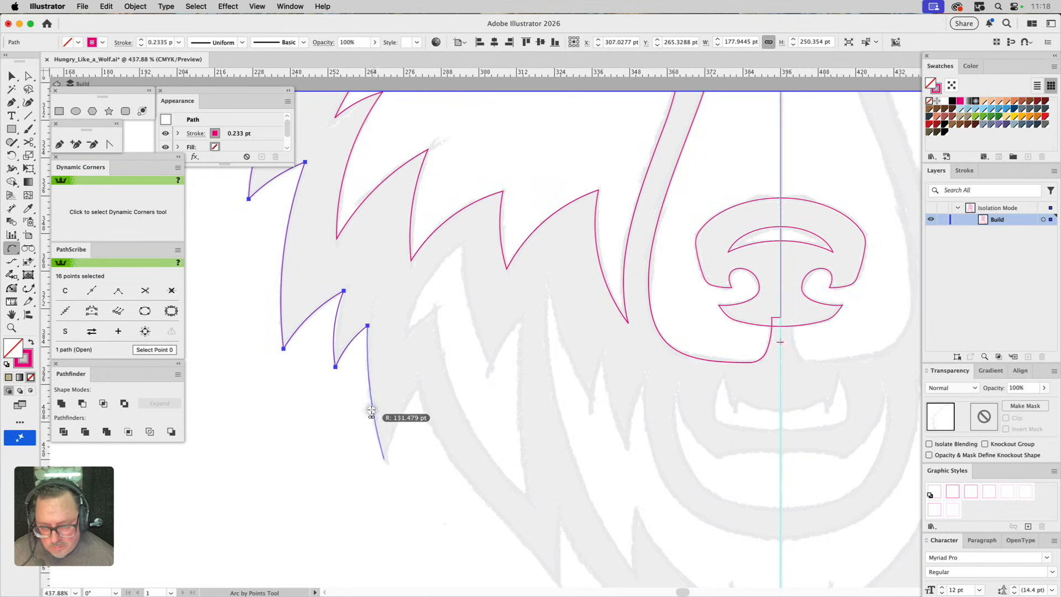
left_click(369, 407)
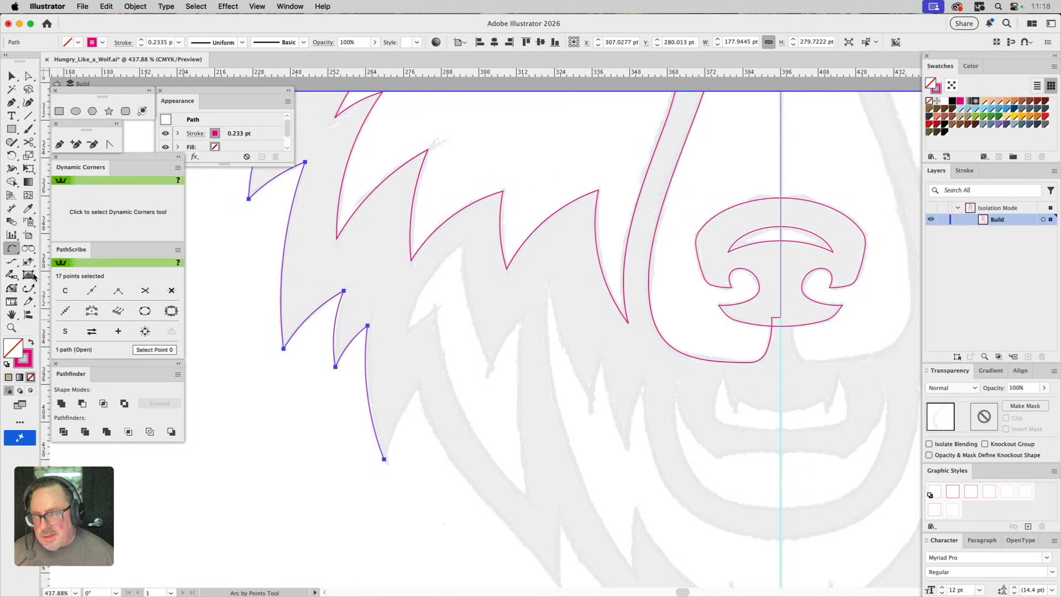
Step: Try tracing the lowest tuft's inner edge with a straight Pen segment bent to the sketch using the Anchor Point tool
left_click(60, 144)
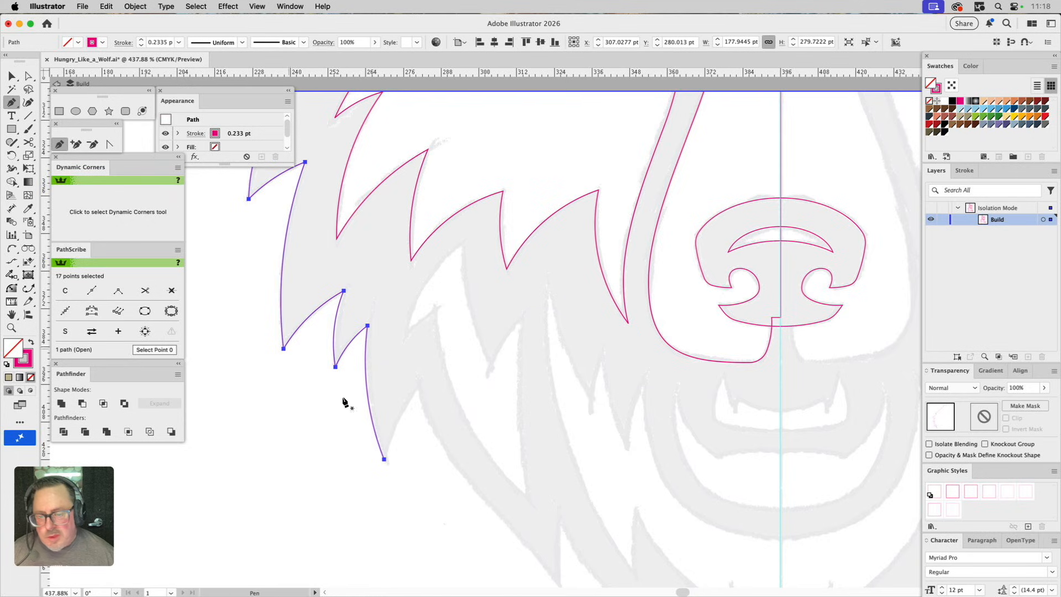
left_click(385, 459)
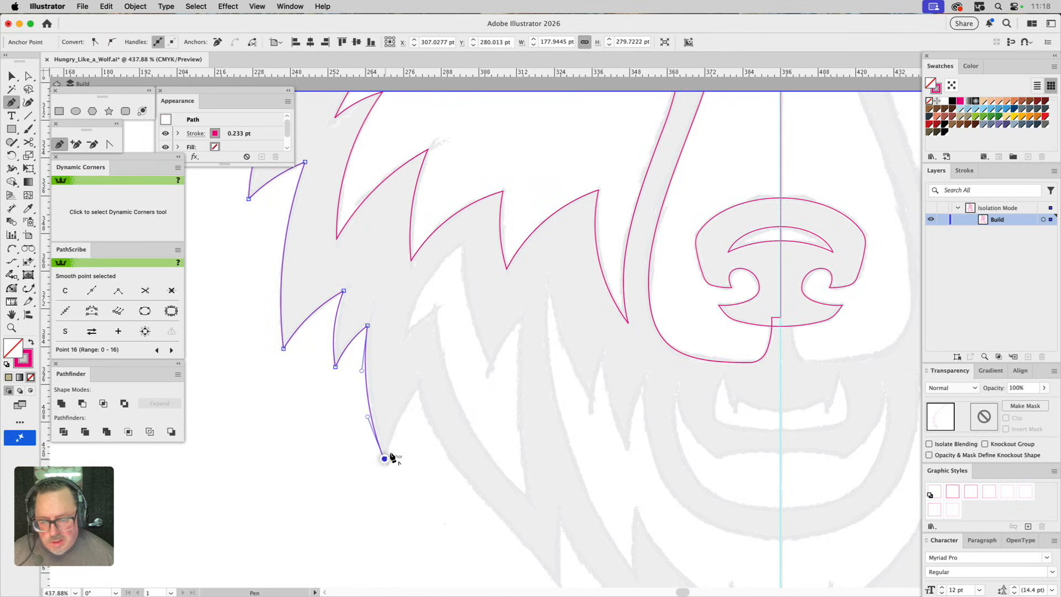
left_click(416, 382)
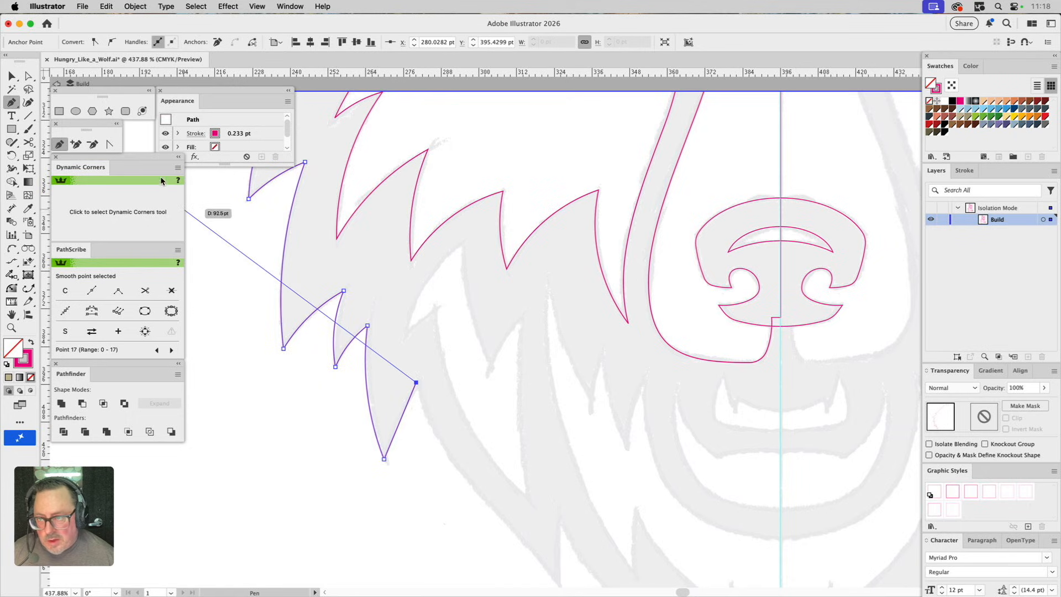
left_click(109, 144)
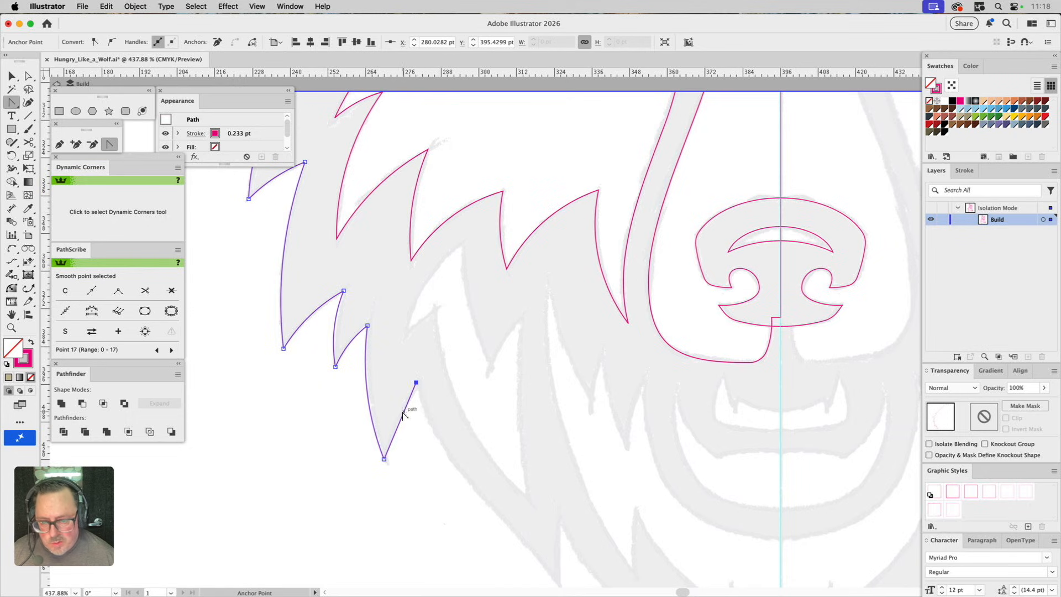
left_click_drag(403, 413, 400, 414)
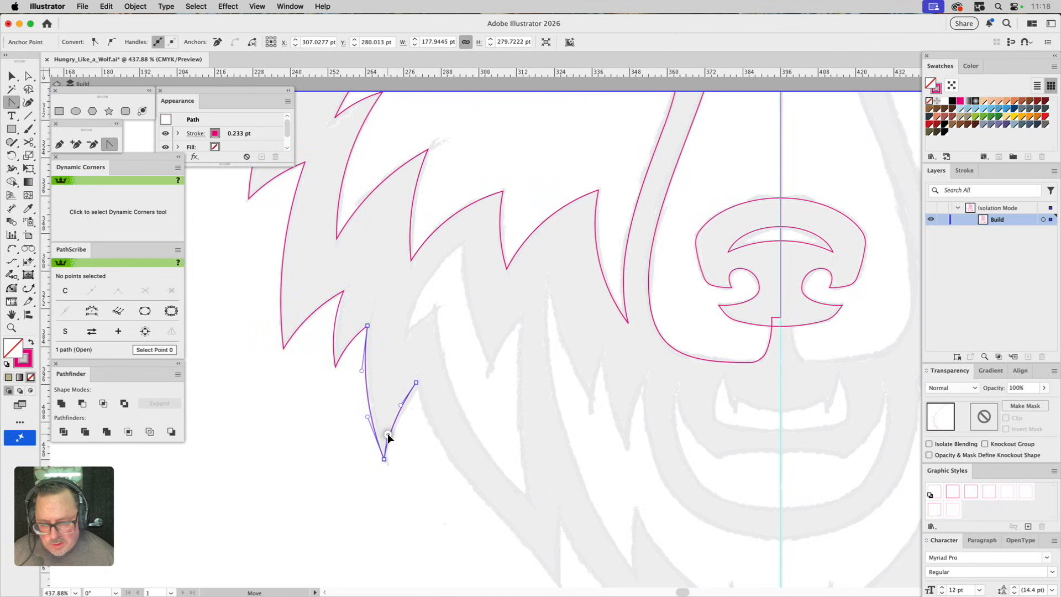
left_click(424, 423)
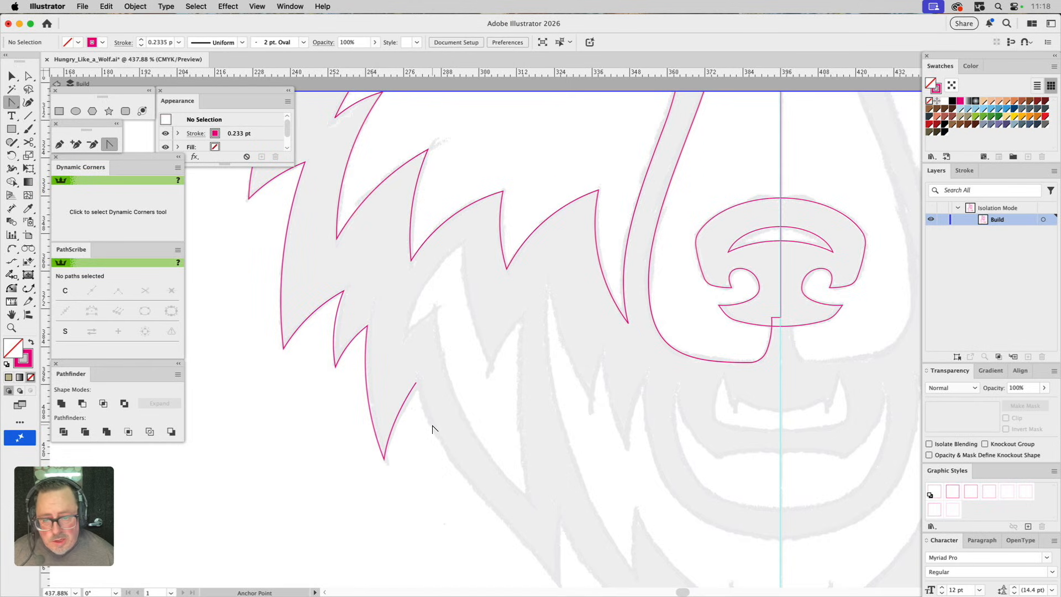
Step: Undo the curve adjustment and the Pen segment at the lowest cheek tuft
key("super+z")
key("super+z")
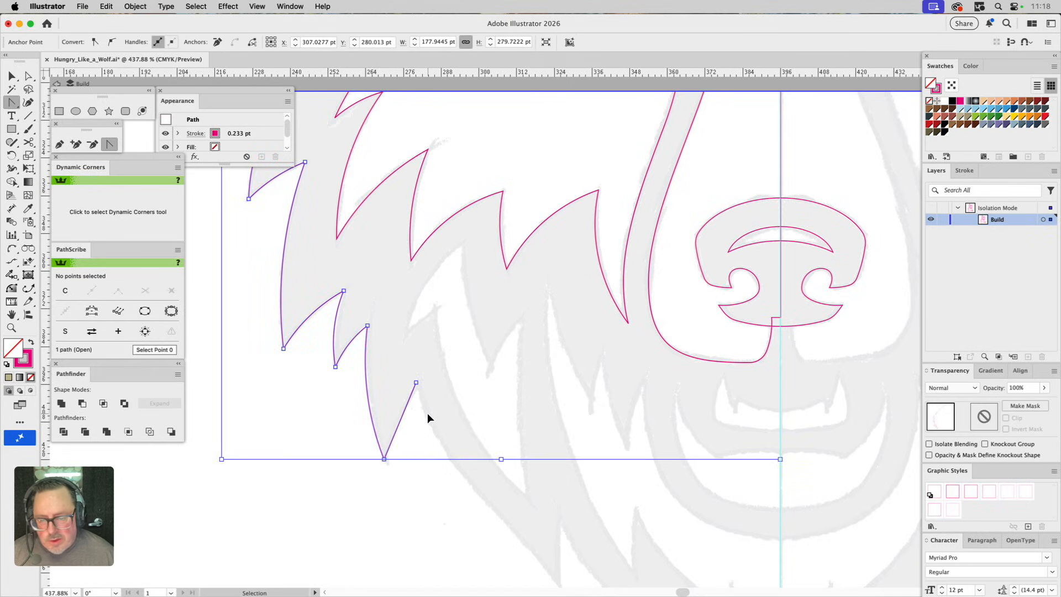
key("super+z")
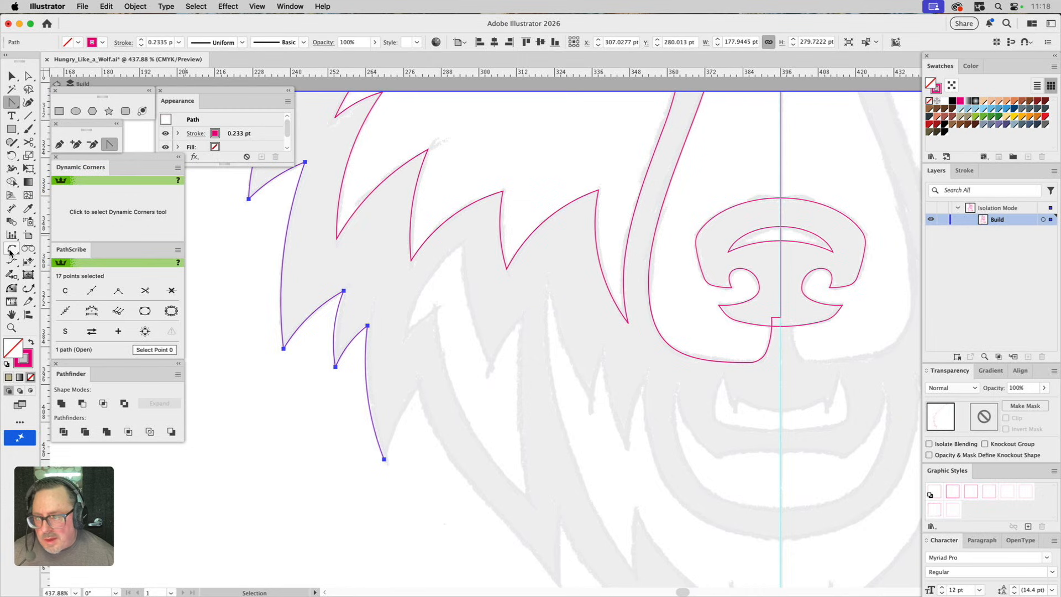
Step: Trace the lowest tuft's inner edge with an arc of about 55 pt radius, then add a long arc down the jaw to the next tuft's tip
left_click(11, 251)
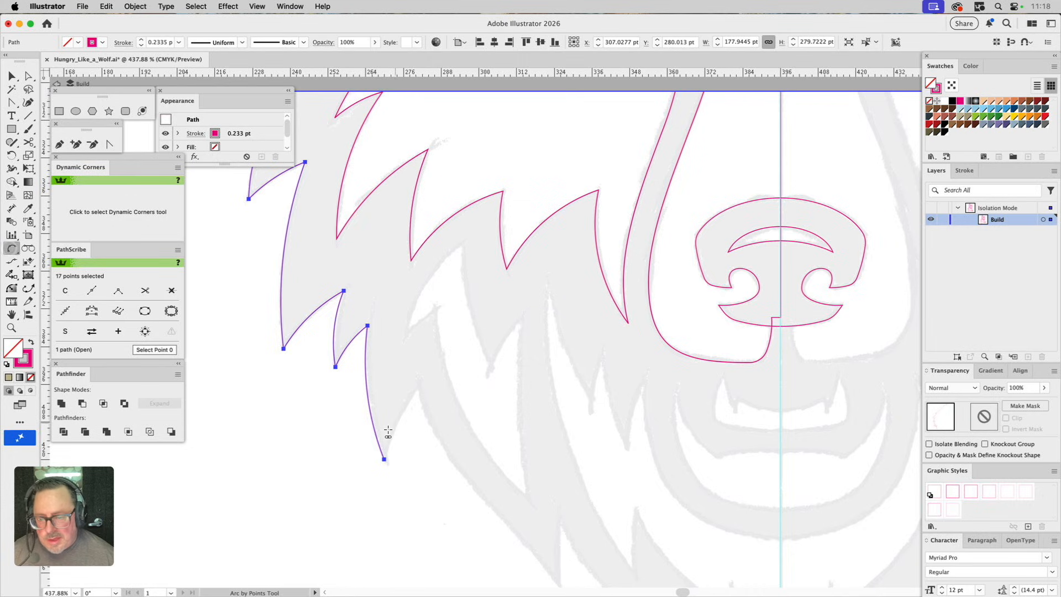
left_click(384, 460)
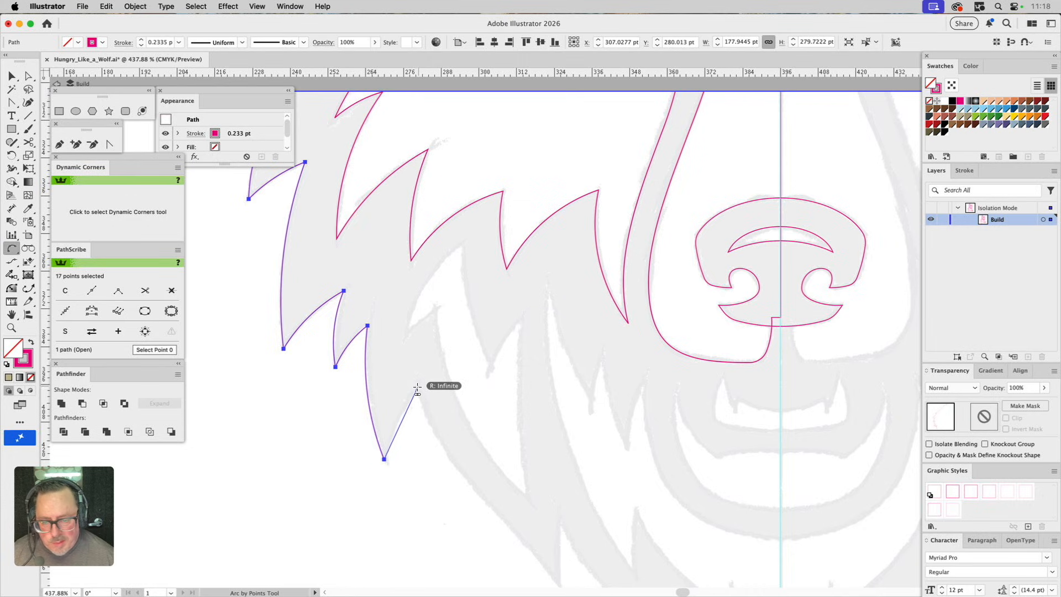
left_click(416, 387)
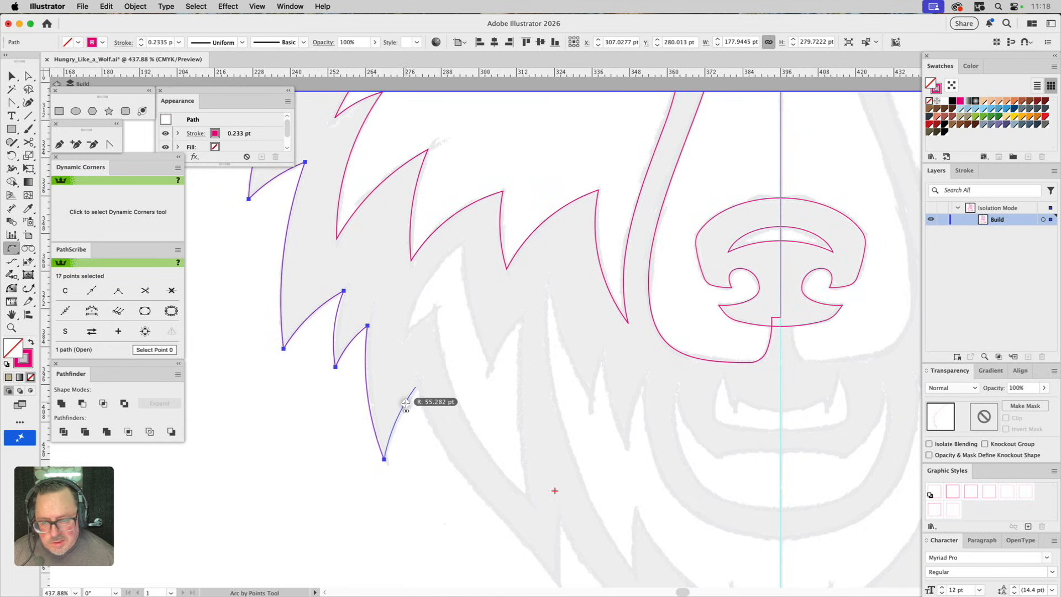
left_click_drag(473, 449, 438, 289)
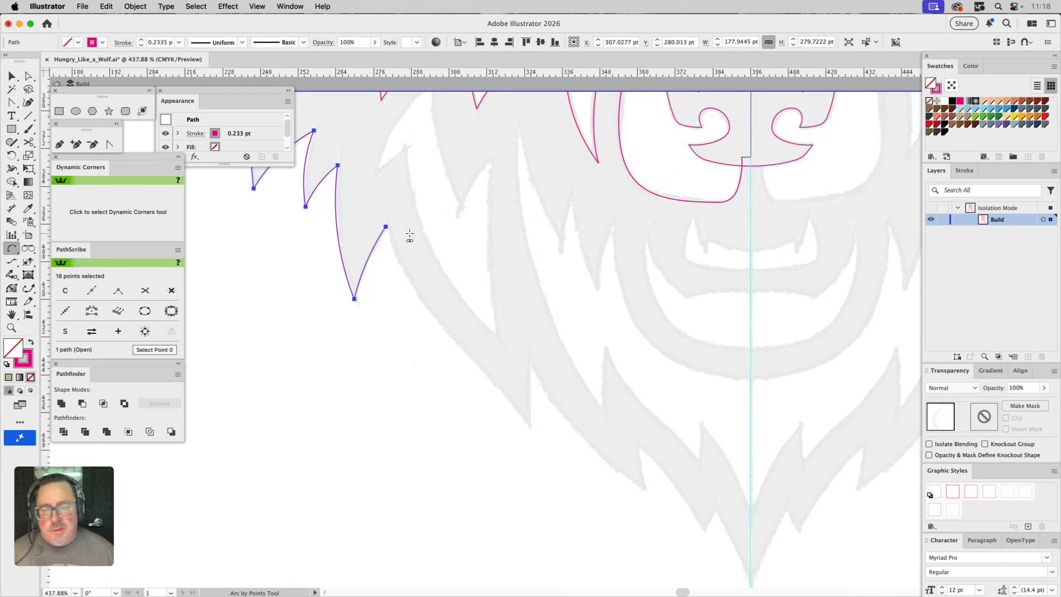
left_click(386, 227)
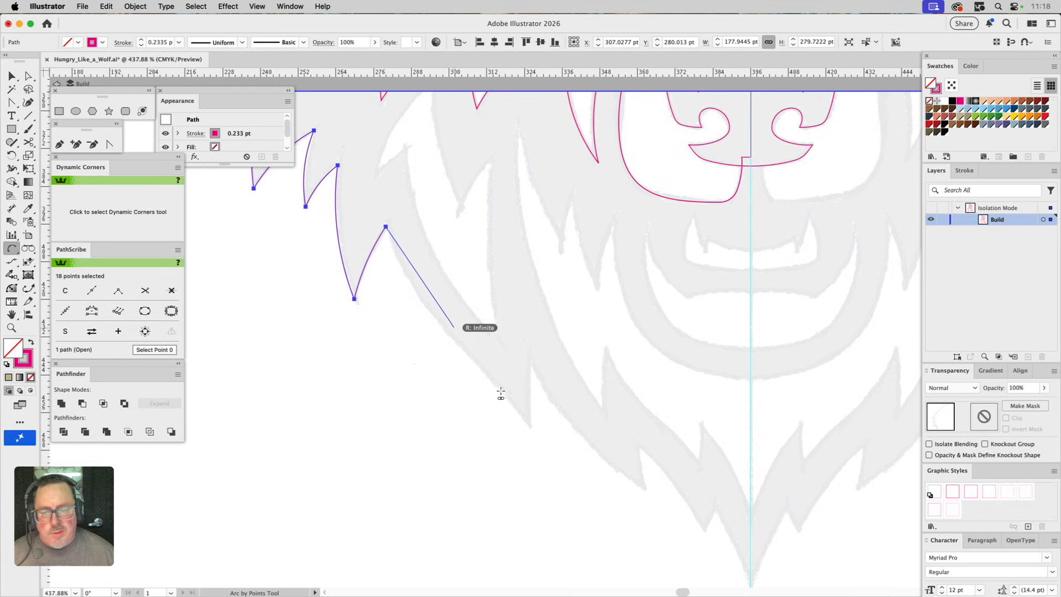
left_click(528, 424)
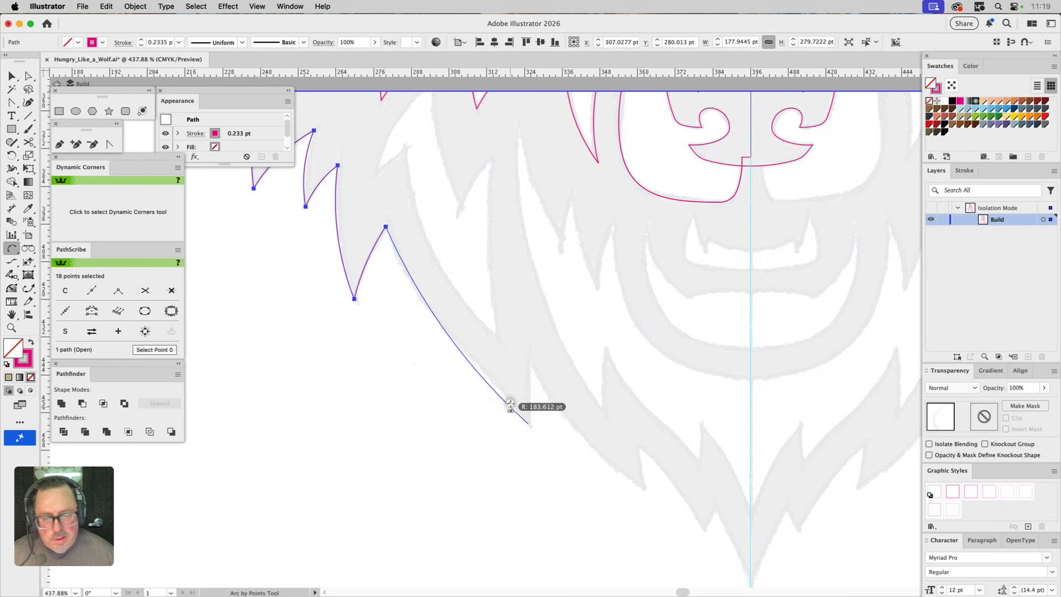
left_click(452, 351)
Step: Reshape the long jaw arc to follow the sketch by adjusting the handles at both its ends with the PathScribe tool
key("v")
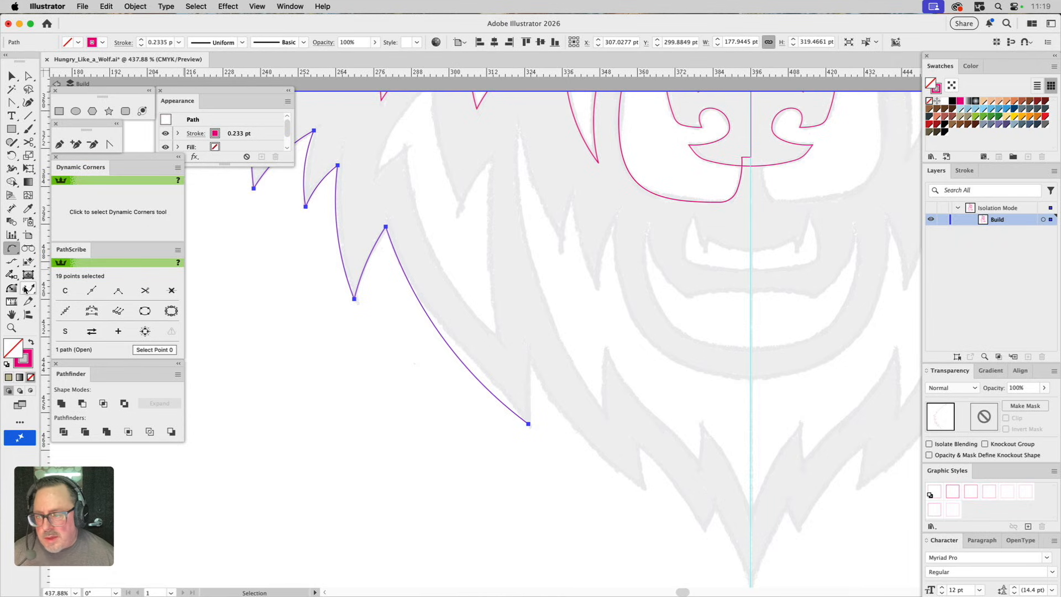
left_click_drag(25, 290, 83, 282)
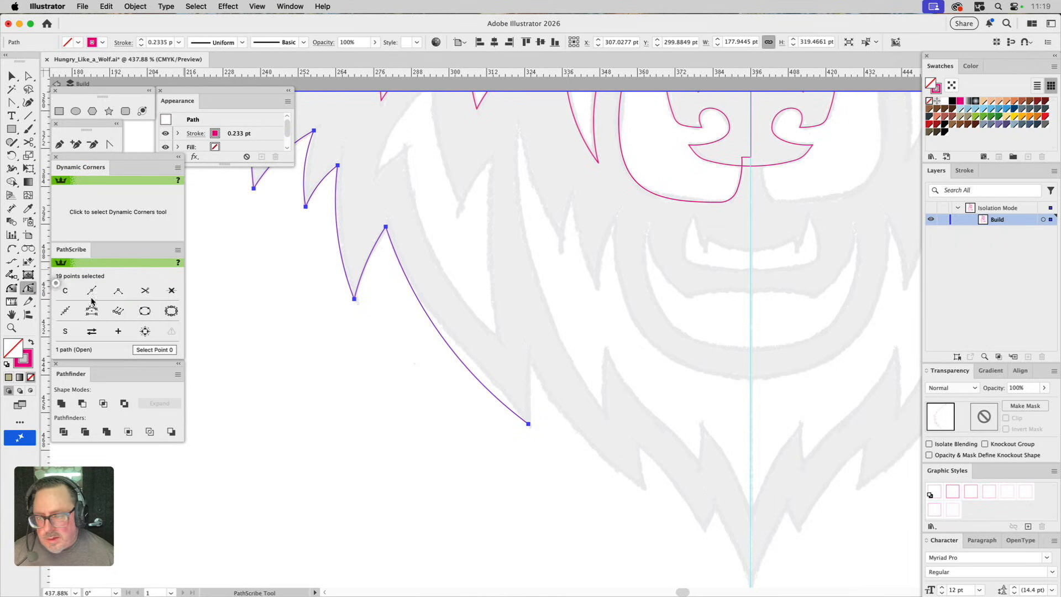
left_click(496, 398)
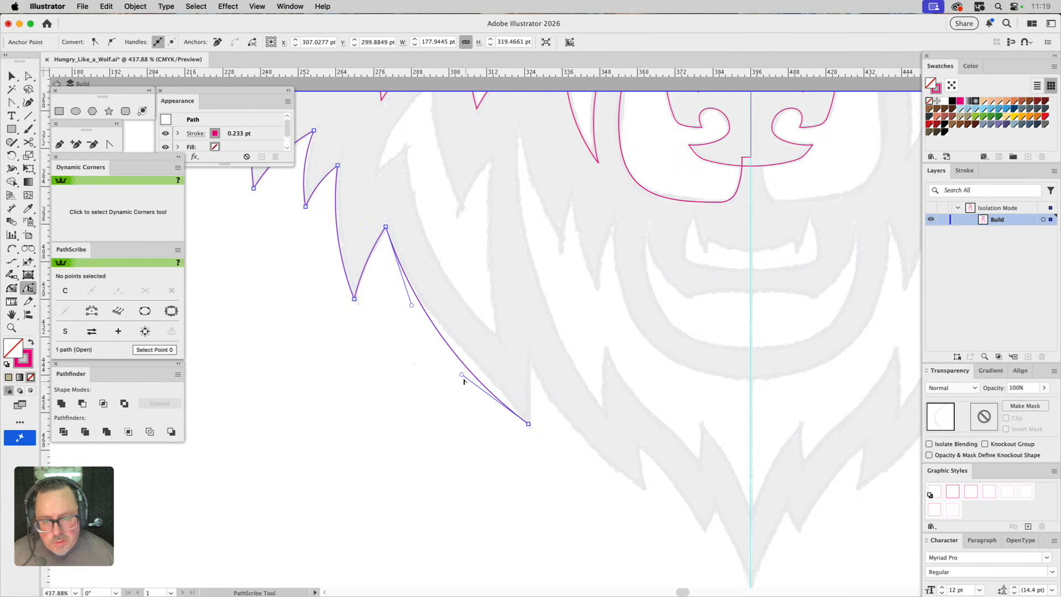
left_click_drag(461, 375, 481, 362)
left_click_drag(412, 306, 415, 319)
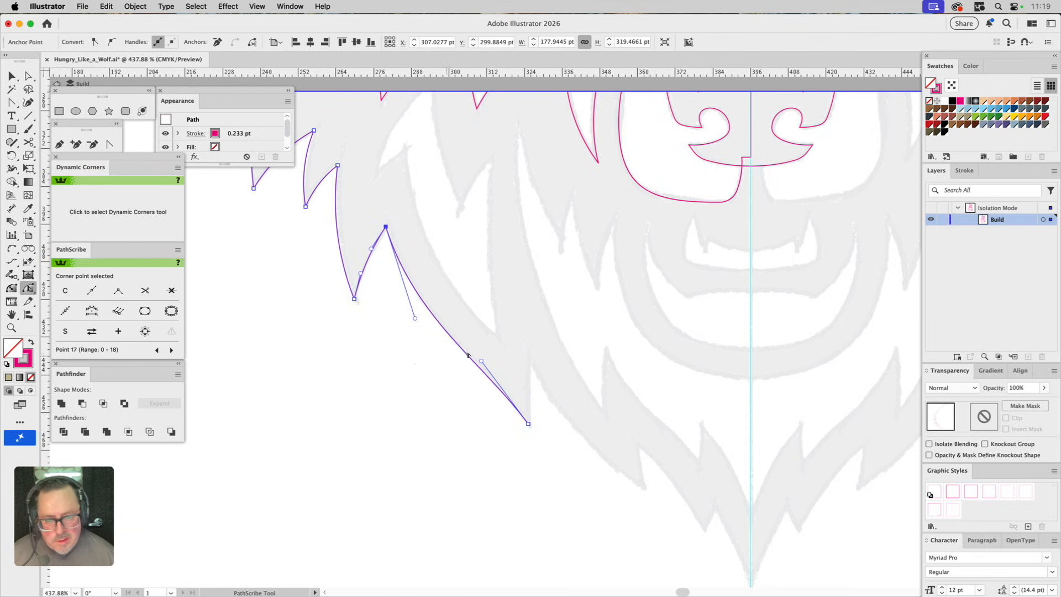
Step: Continue from the jaw tuft's tip with an arc of about 86 pt radius up to its notch and a long arc to the following tip
left_click(12, 248)
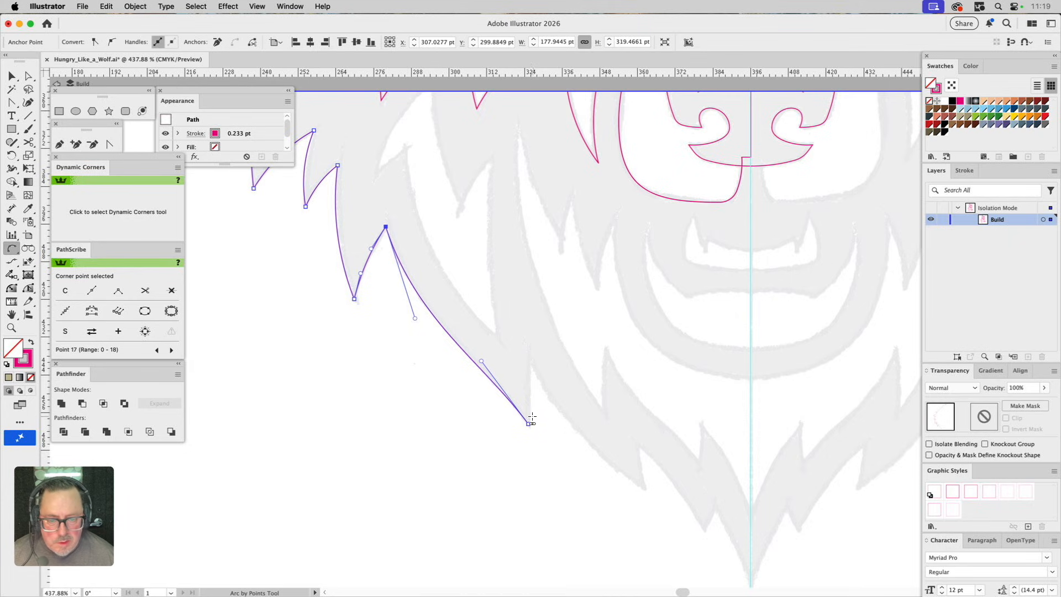
left_click(529, 421)
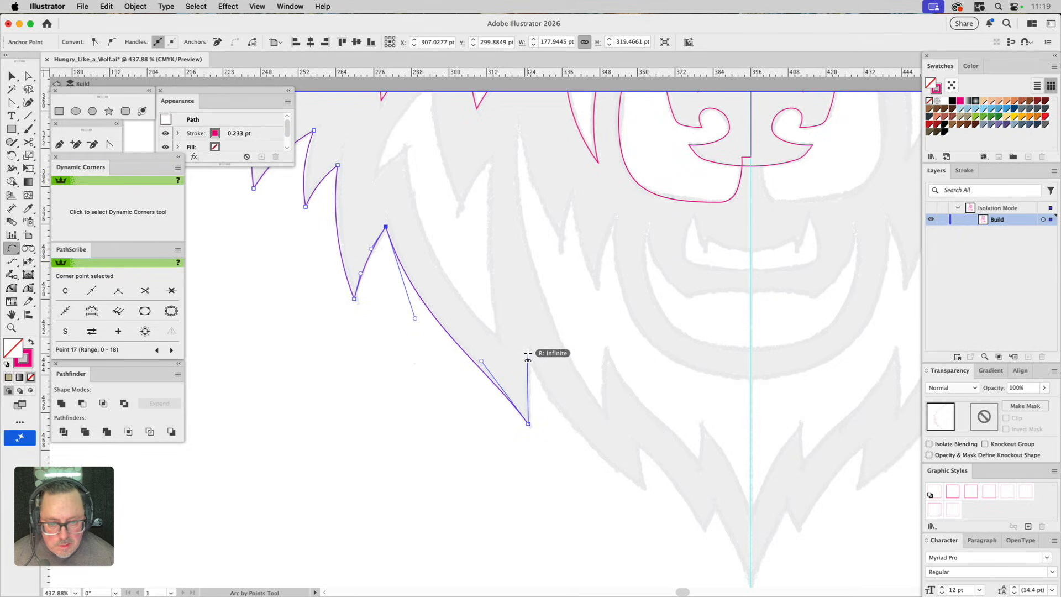
left_click(527, 354)
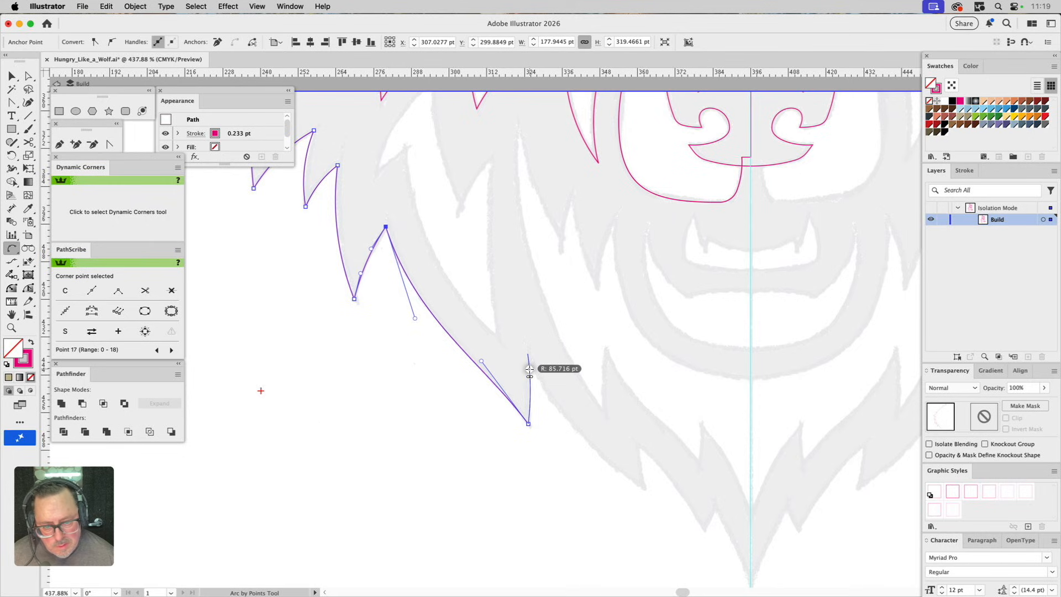
left_click(529, 369)
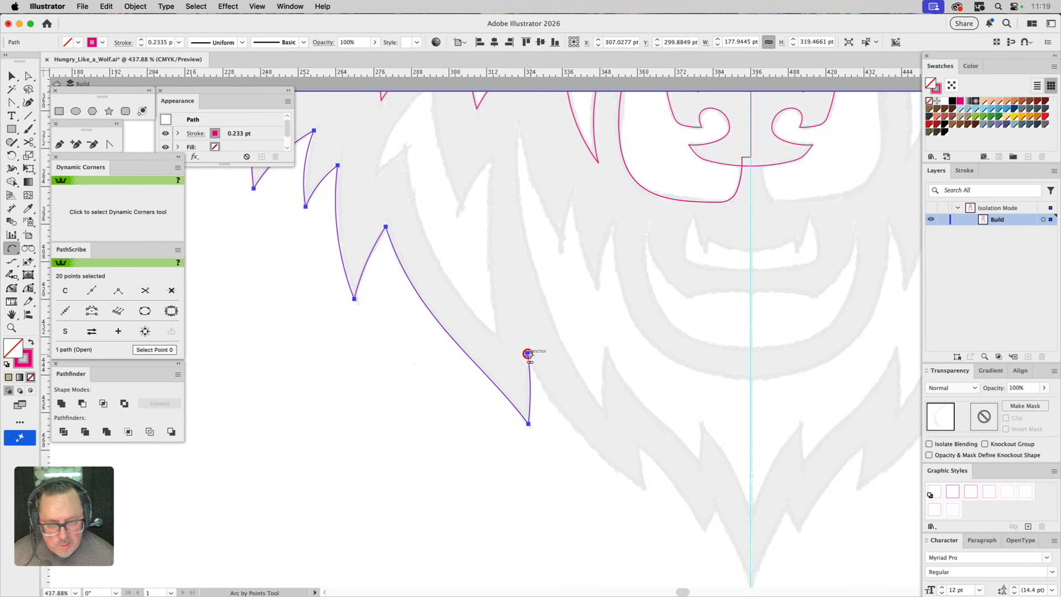
left_click(644, 489)
left_click(580, 423)
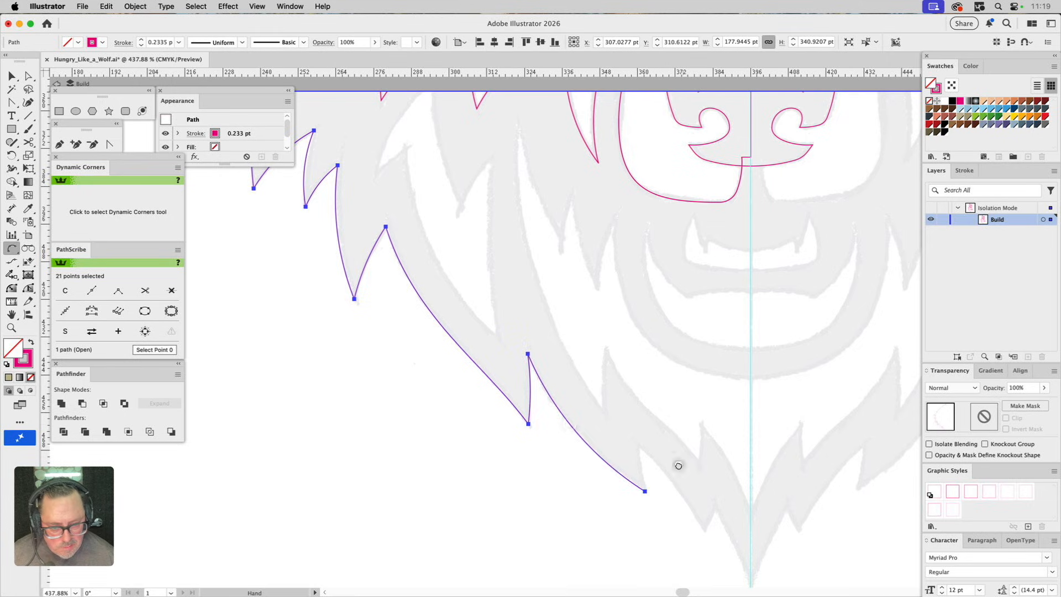
Step: Trace the next jaw tuft with a short arc of about 64 pt radius up to its notch and an arc down to the small chin tuft's tip
left_click_drag(679, 466, 549, 299)
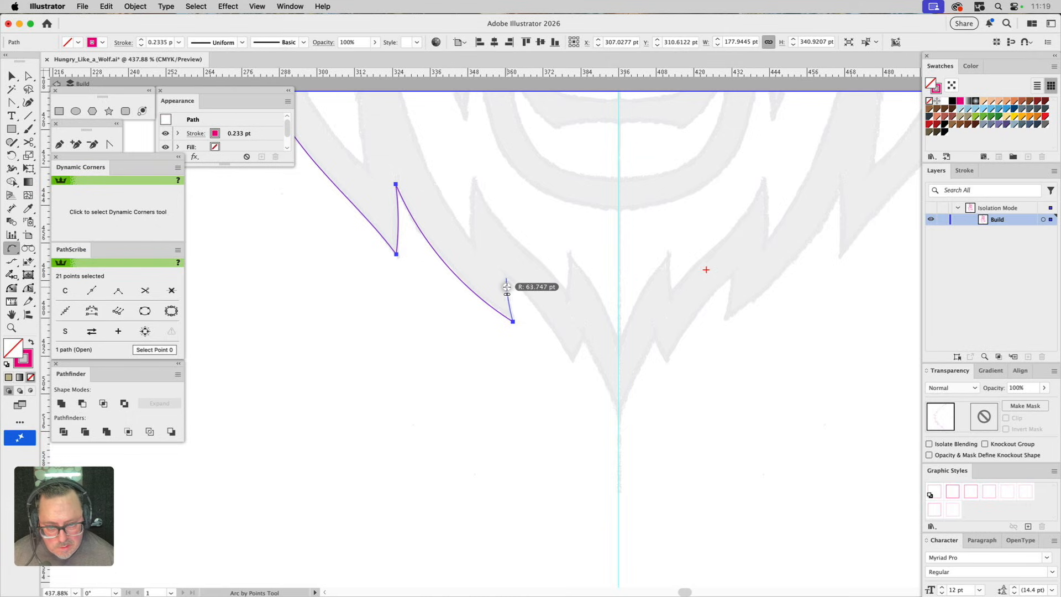
left_click(506, 278)
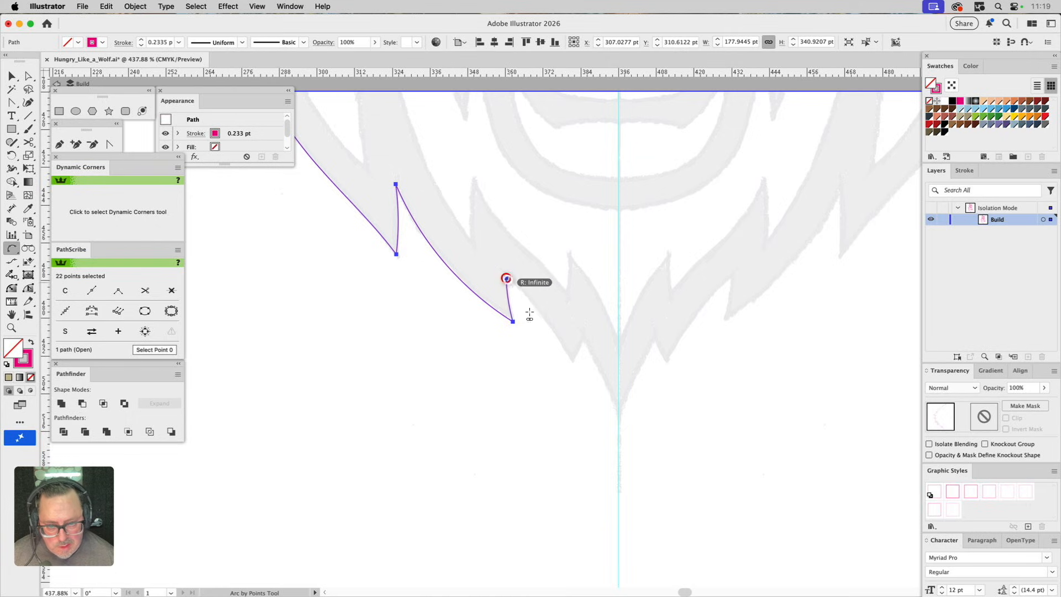
left_click(572, 362)
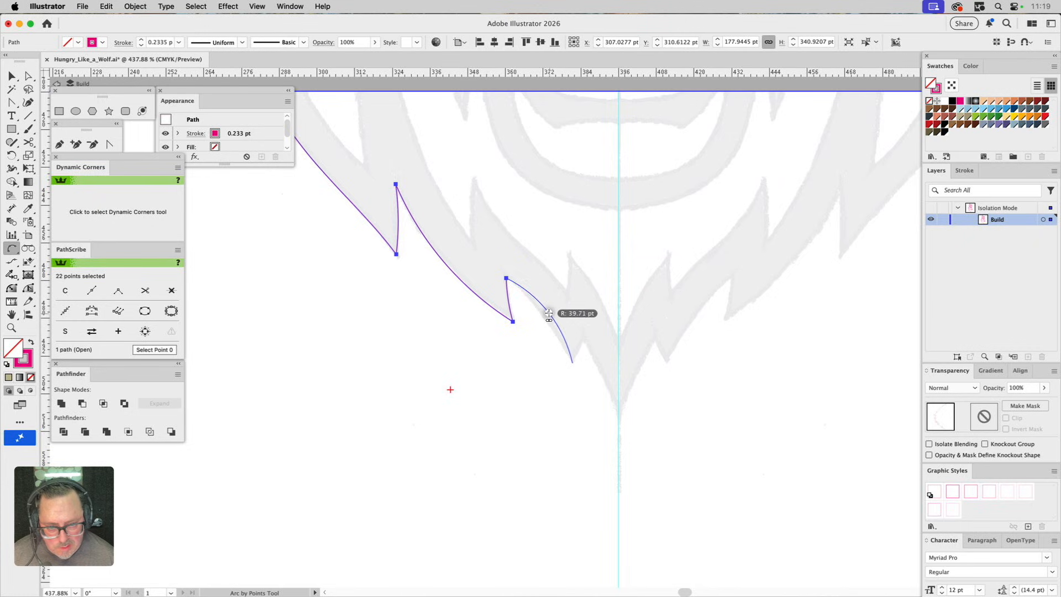
left_click(564, 338)
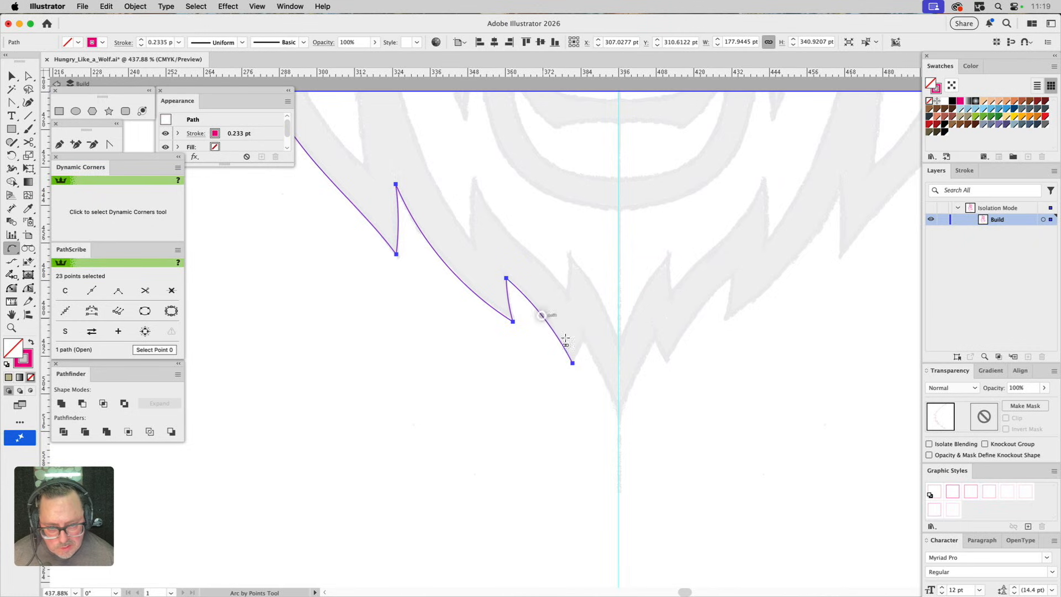
Step: Add a short arc up to the chin tuft's notch and an arc of about 78 pt radius to the chin point on the centre guide
left_click(573, 363)
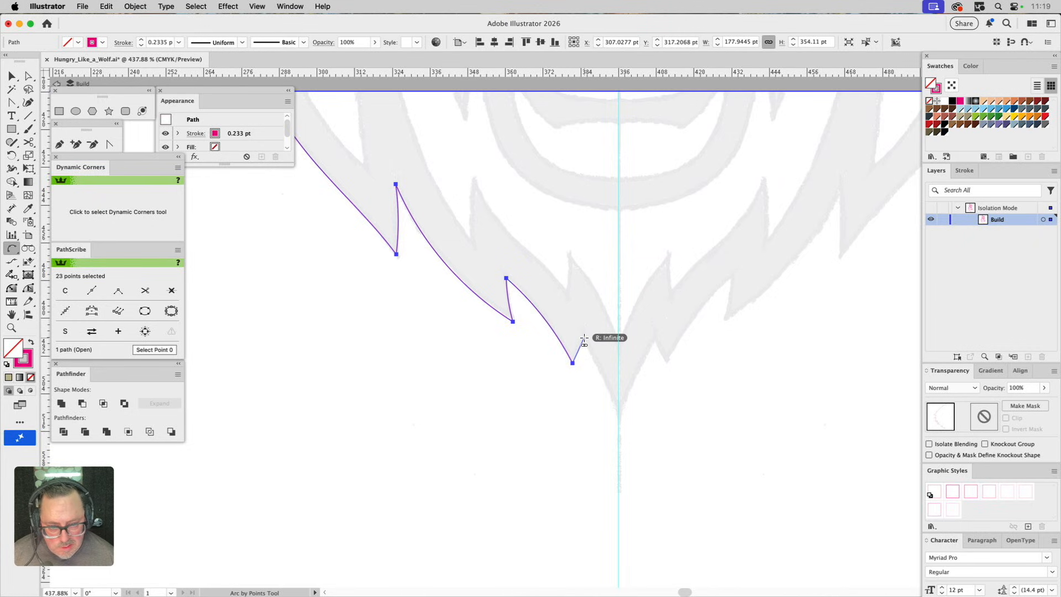
left_click(584, 338)
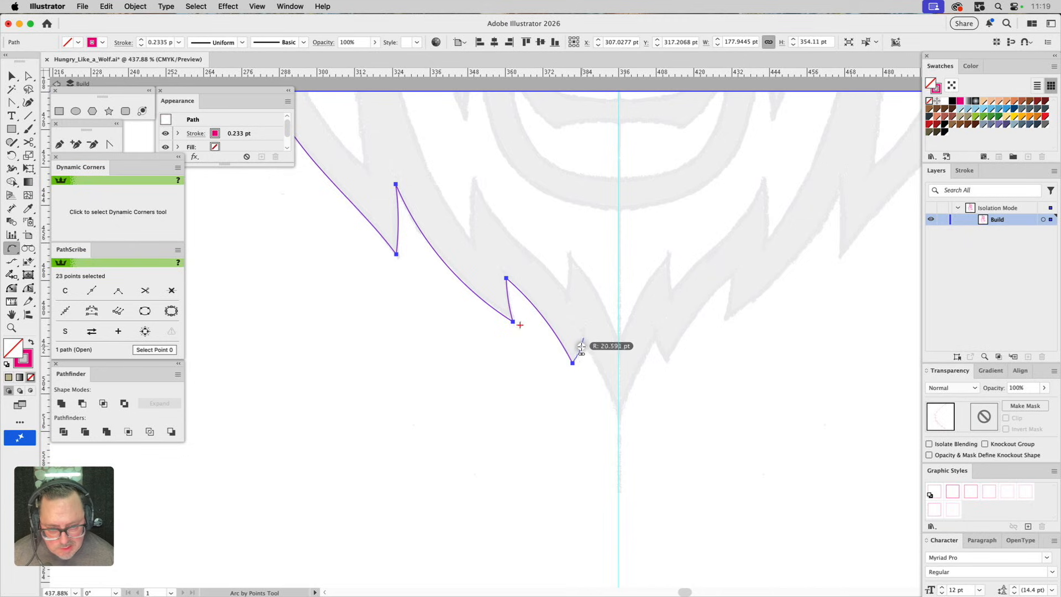
left_click(583, 338)
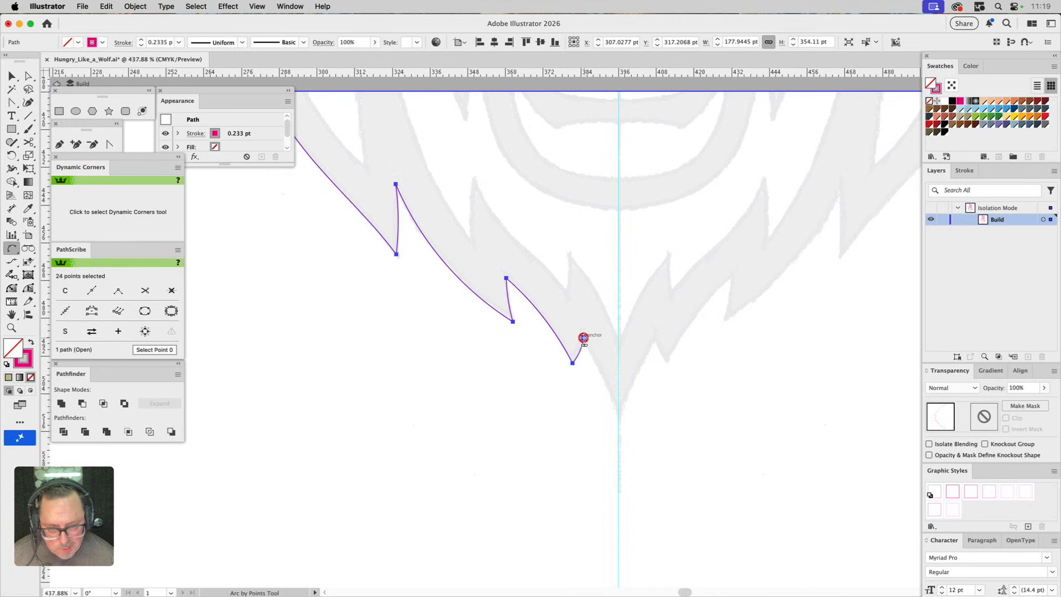
left_click(617, 409)
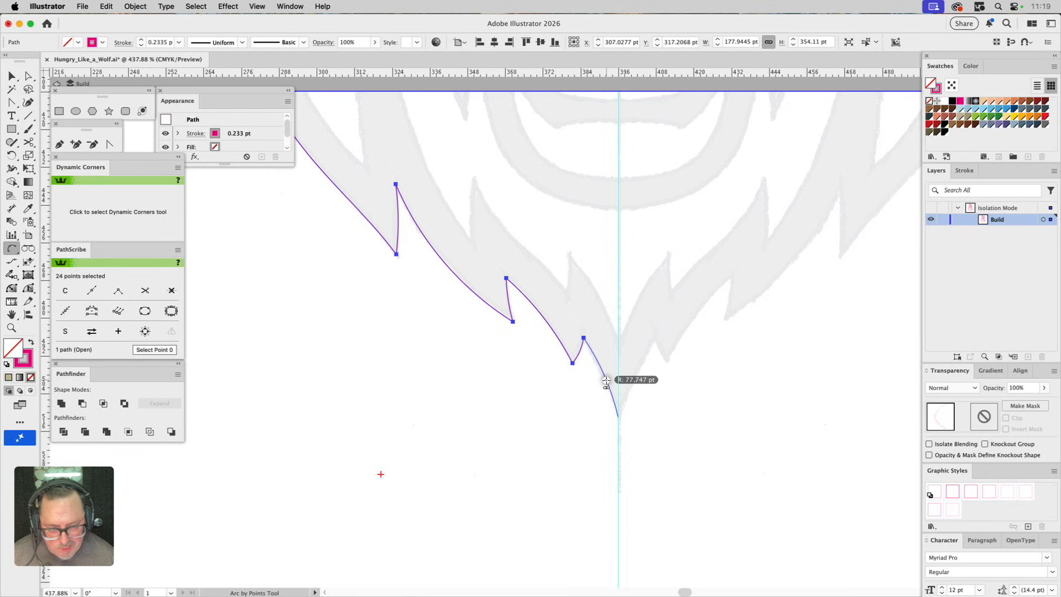
left_click(606, 381)
Step: Close the outer head outline with a straight Pen segment along the centre guide from the chin point to the forehead's start anchor, then deselect it
left_click_drag(572, 246, 568, 382)
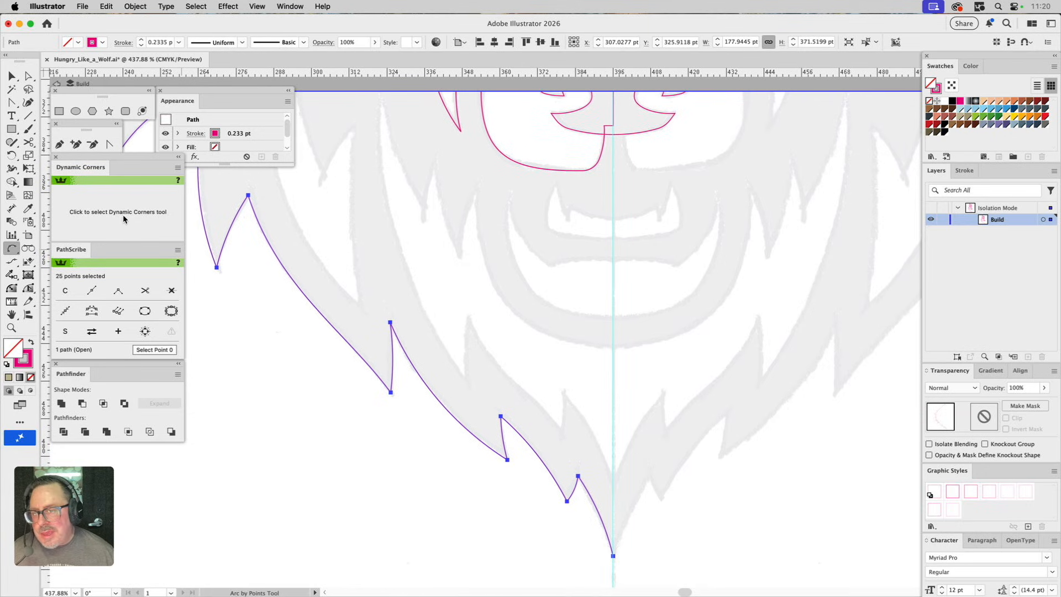
left_click(60, 145)
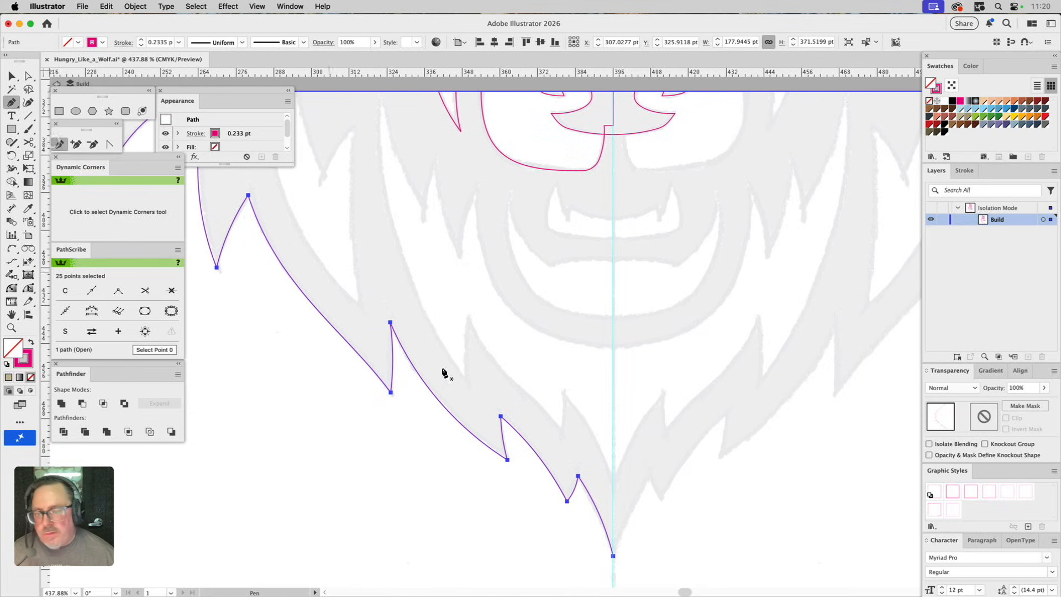
left_click(613, 555)
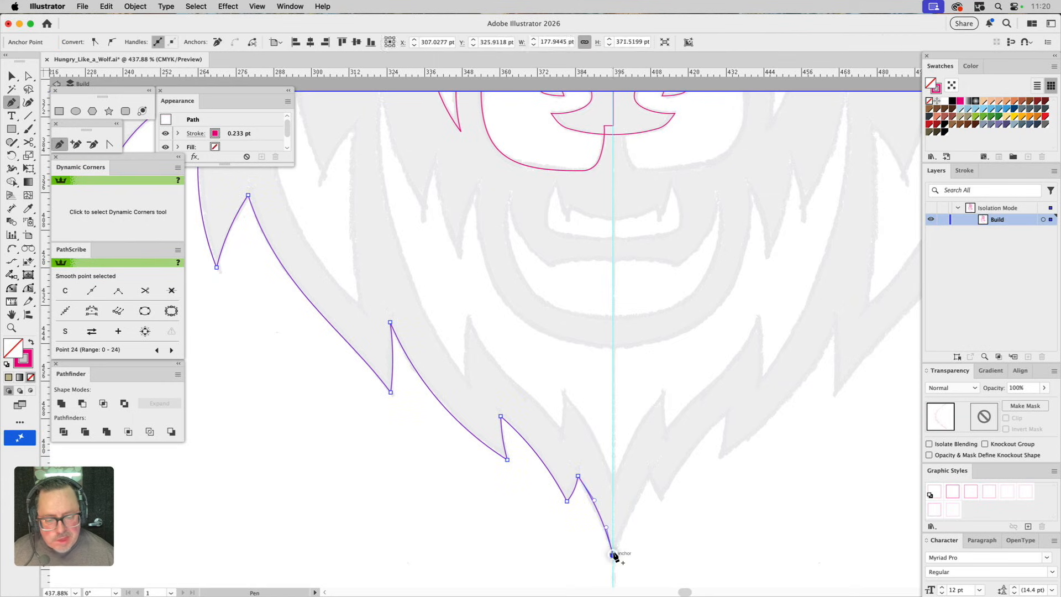
left_click_drag(646, 275, 666, 483)
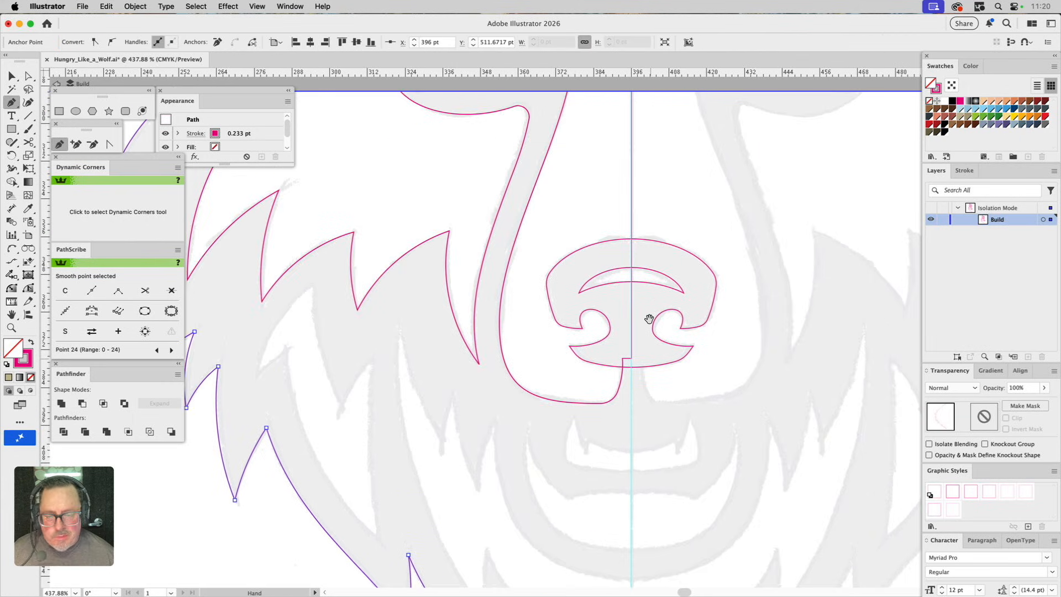
left_click_drag(654, 211, 615, 504)
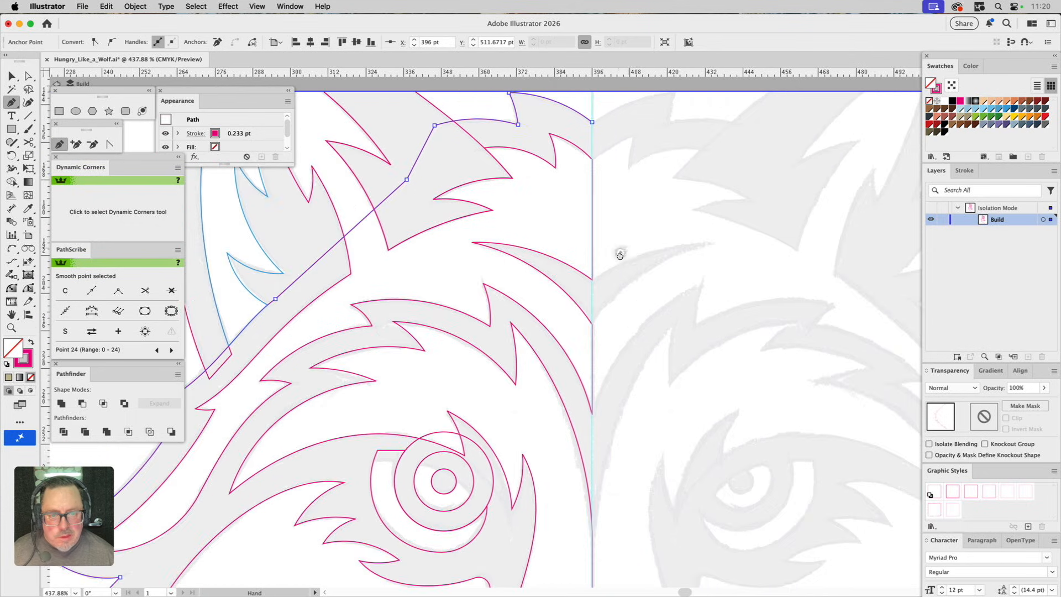
left_click_drag(621, 253, 606, 352)
left_click(576, 221)
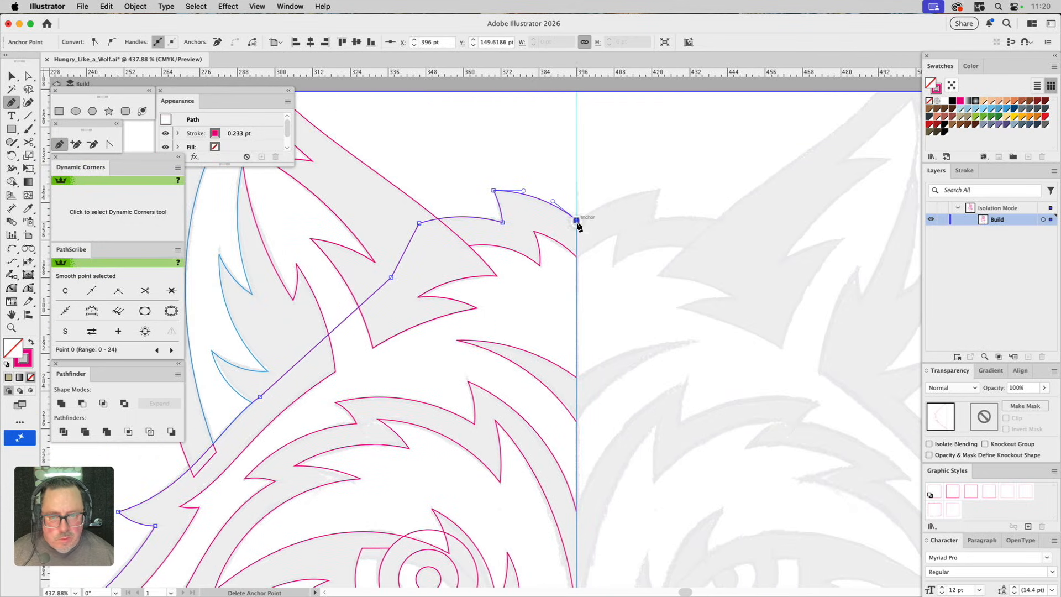
left_click(442, 162, "super")
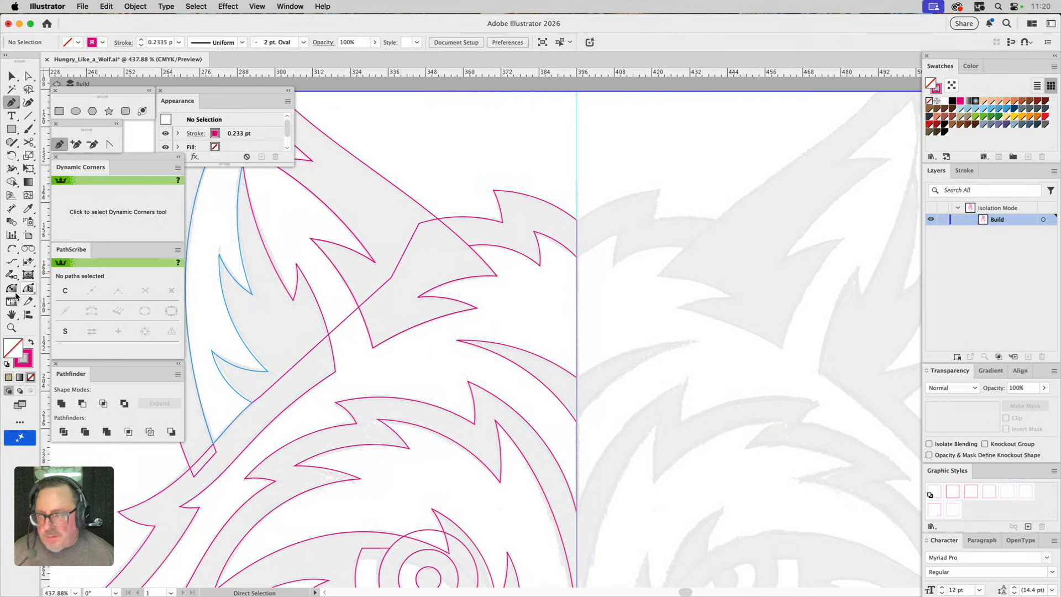
Step: Exit isolation mode and select all the traced paths of the wolf's half head
left_click(11, 315)
left_click(12, 328)
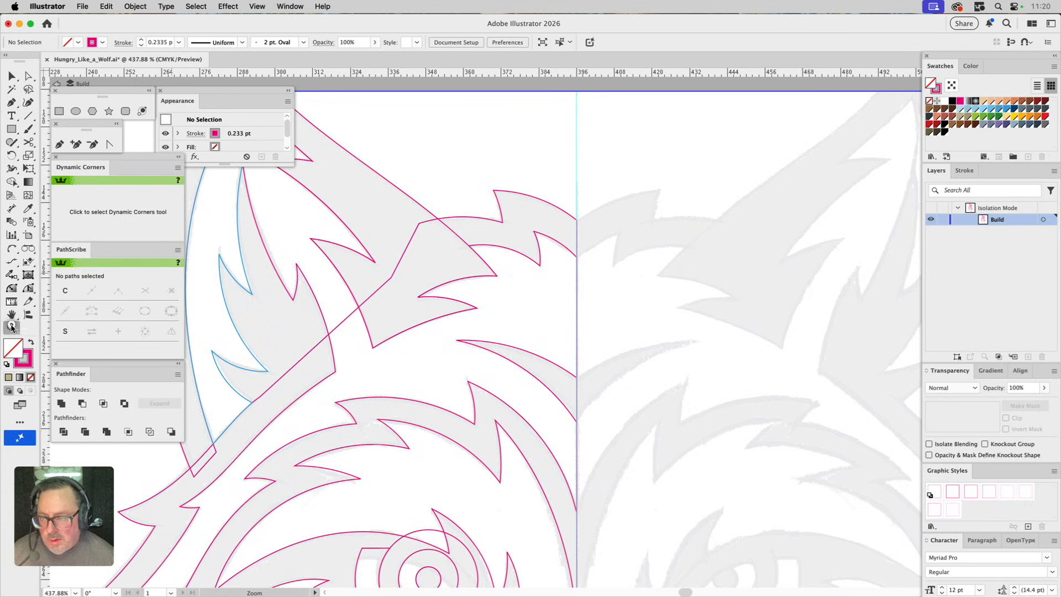
left_click(398, 352, "alt")
left_click(473, 374, "alt")
left_click(482, 385, "alt")
left_click(482, 386, "alt")
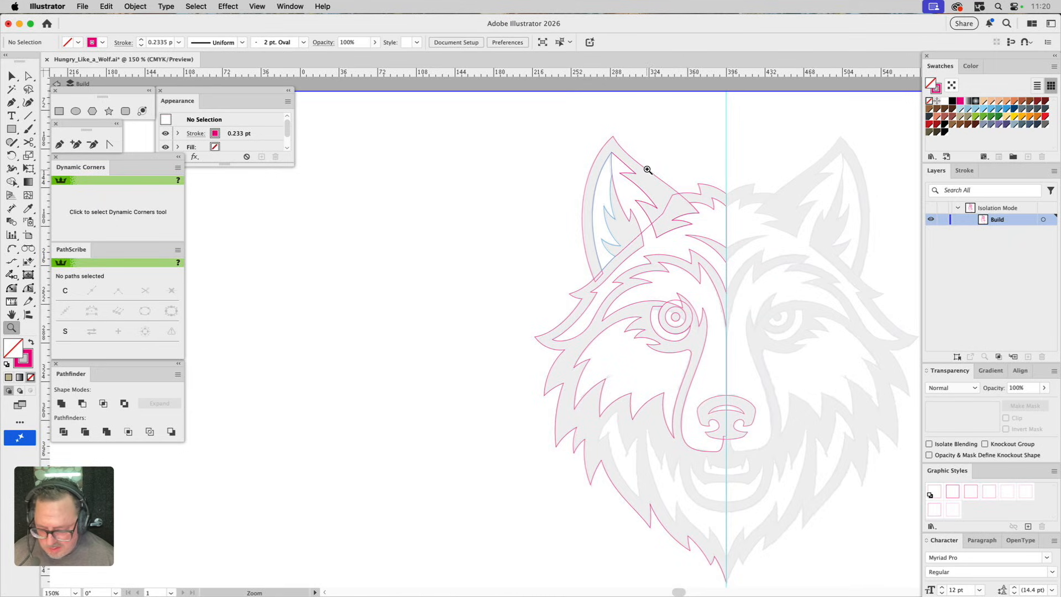
key("v")
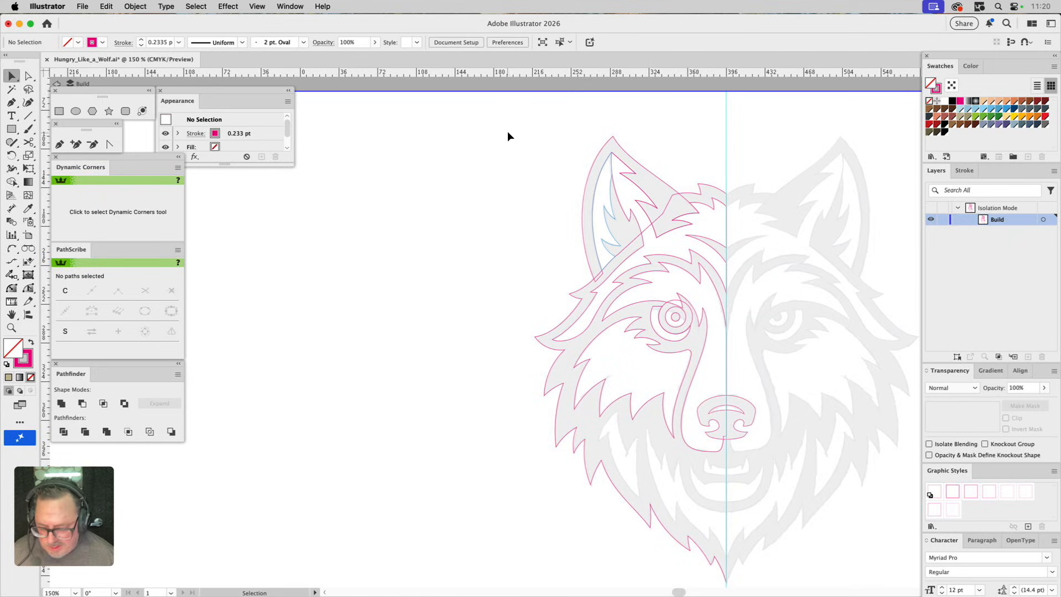
left_click_drag(508, 131, 801, 555)
double_click(443, 287)
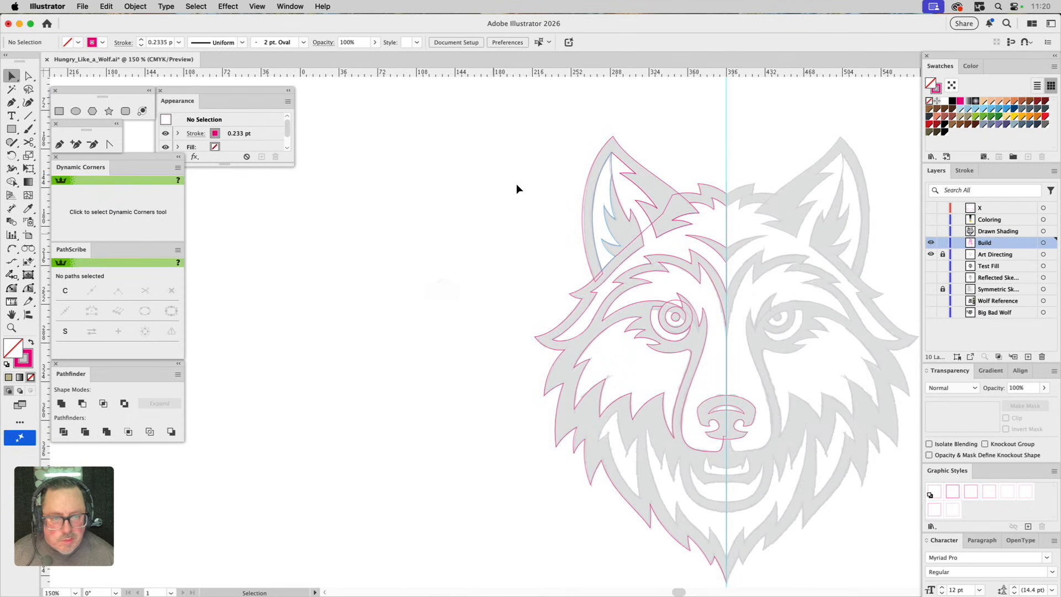
left_click_drag(520, 135, 831, 551)
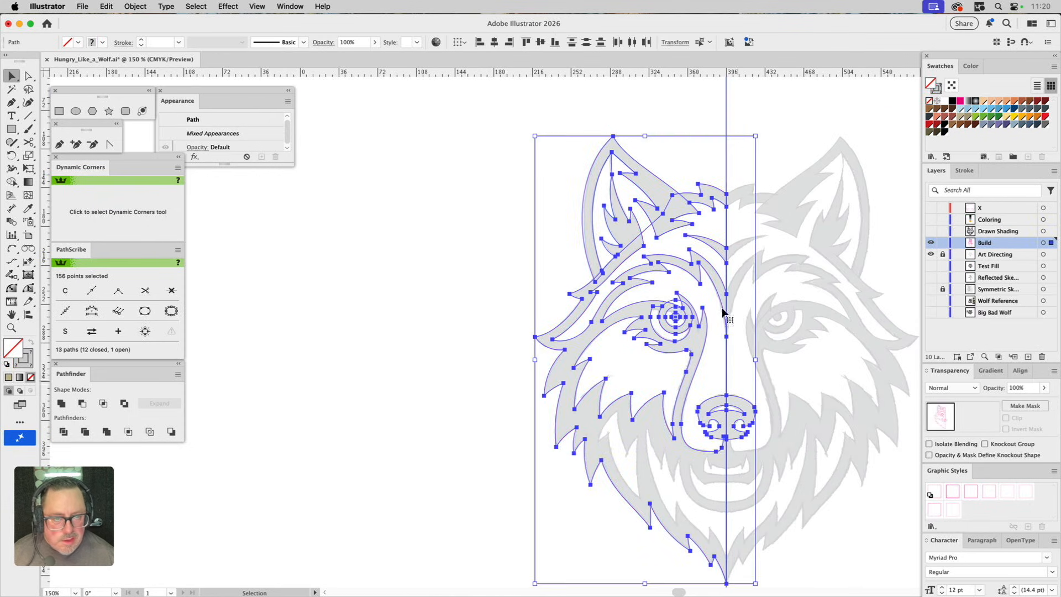
Step: Exclude the centre guide from the selection, group the remaining traced paths and place a copy of them on the X layer
left_click(727, 121, "shift")
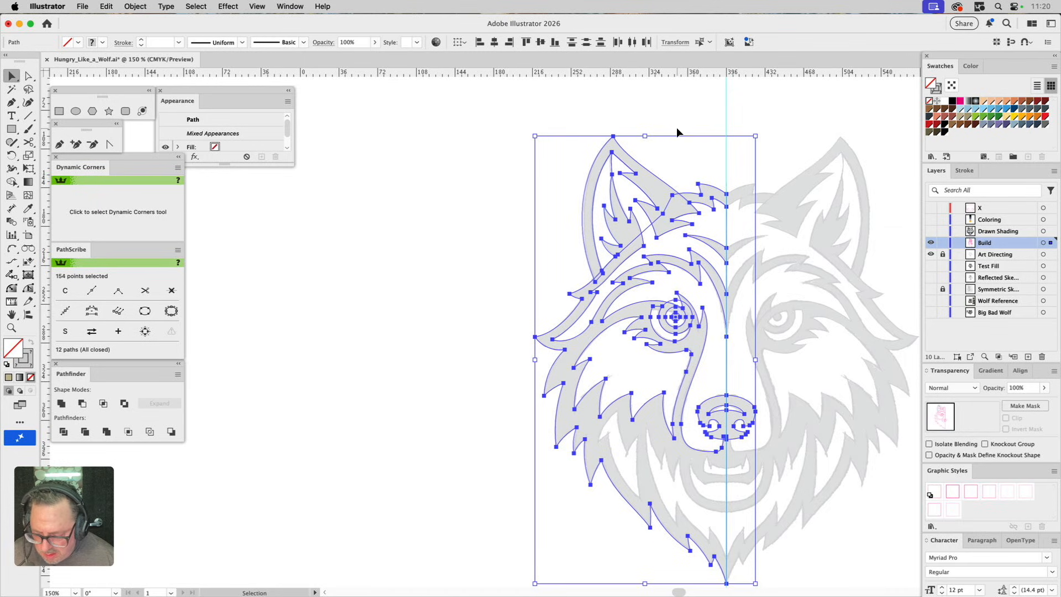
key("a")
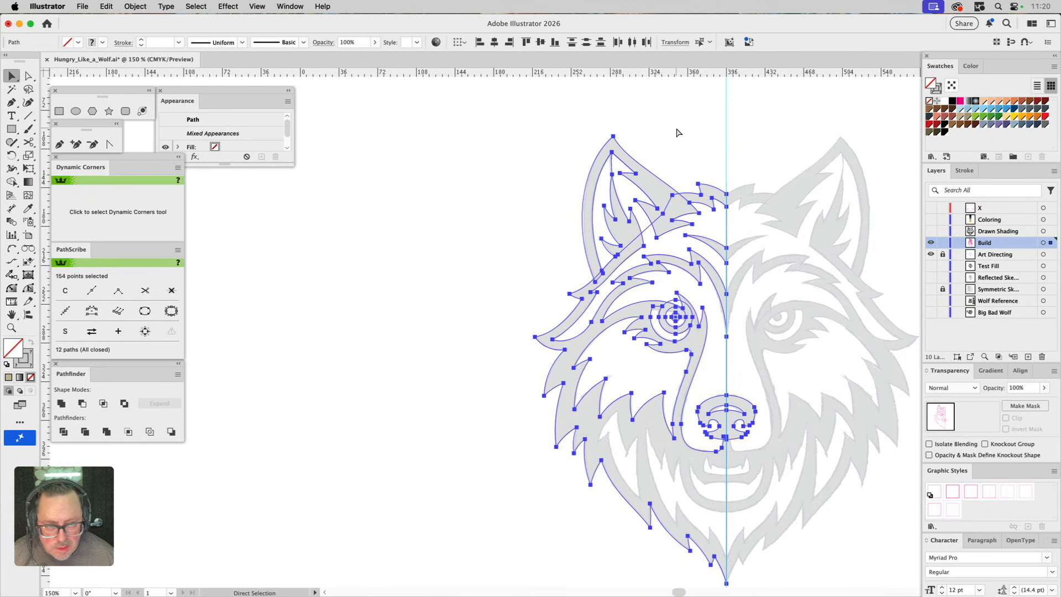
key("v")
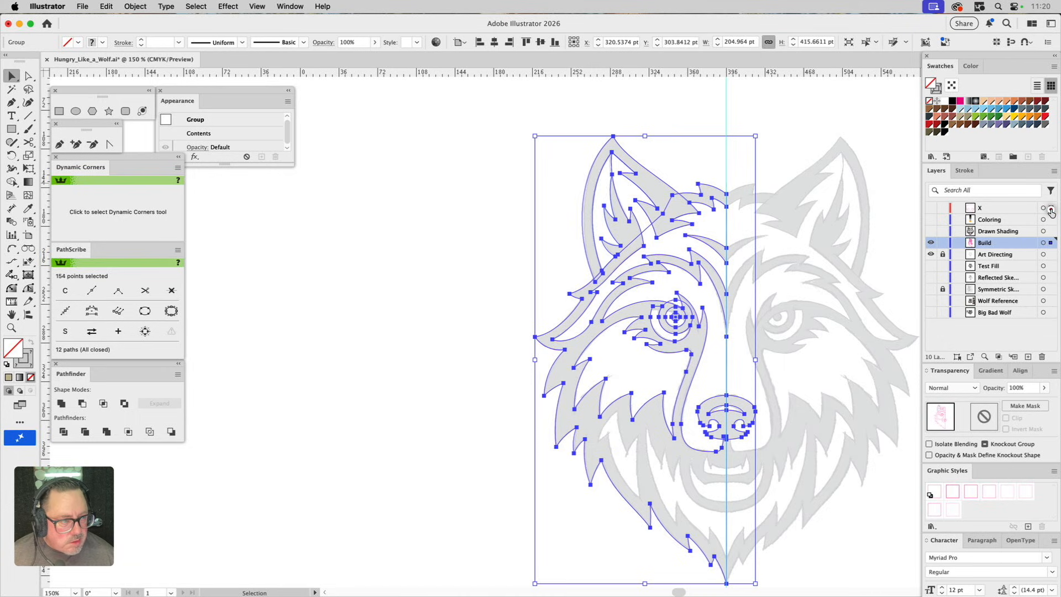
key("super+shift+a")
Step: Try moving the ear path out beside the head, and undo the move
left_click_drag(671, 379, 543, 329)
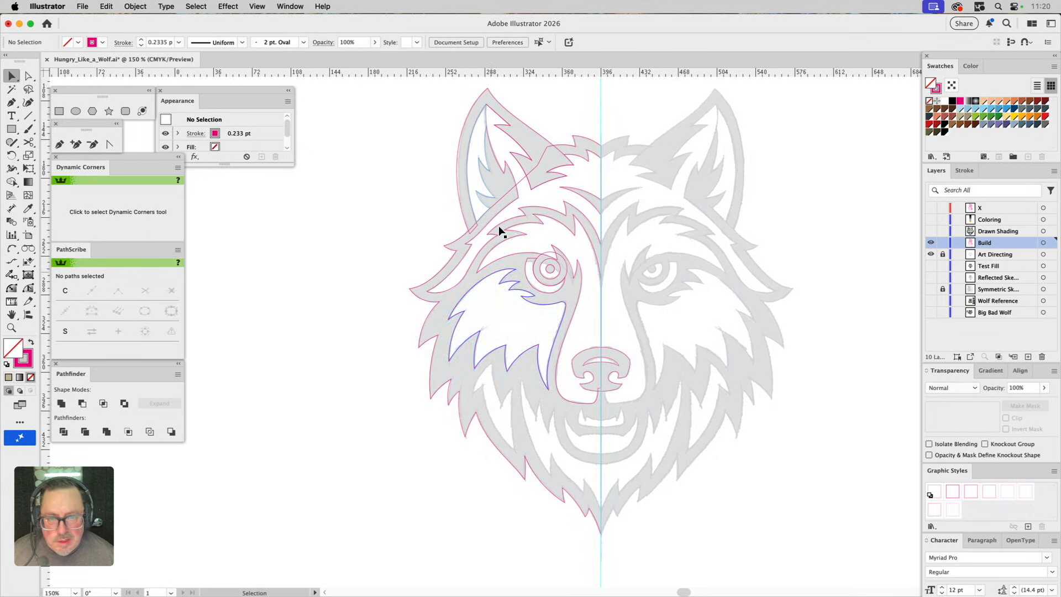
left_click(529, 130)
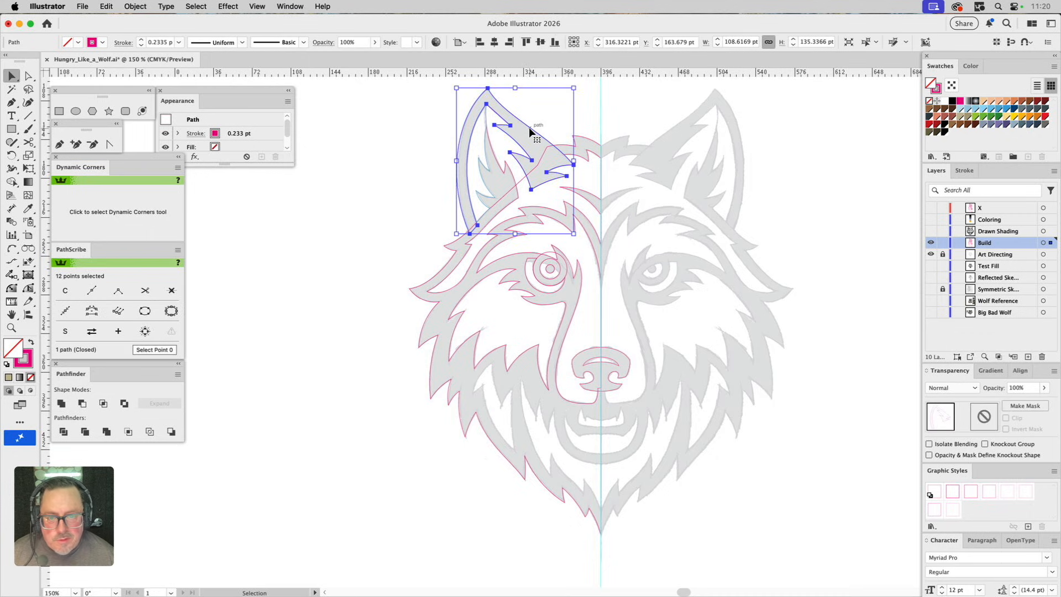
left_click_drag(530, 128, 359, 152)
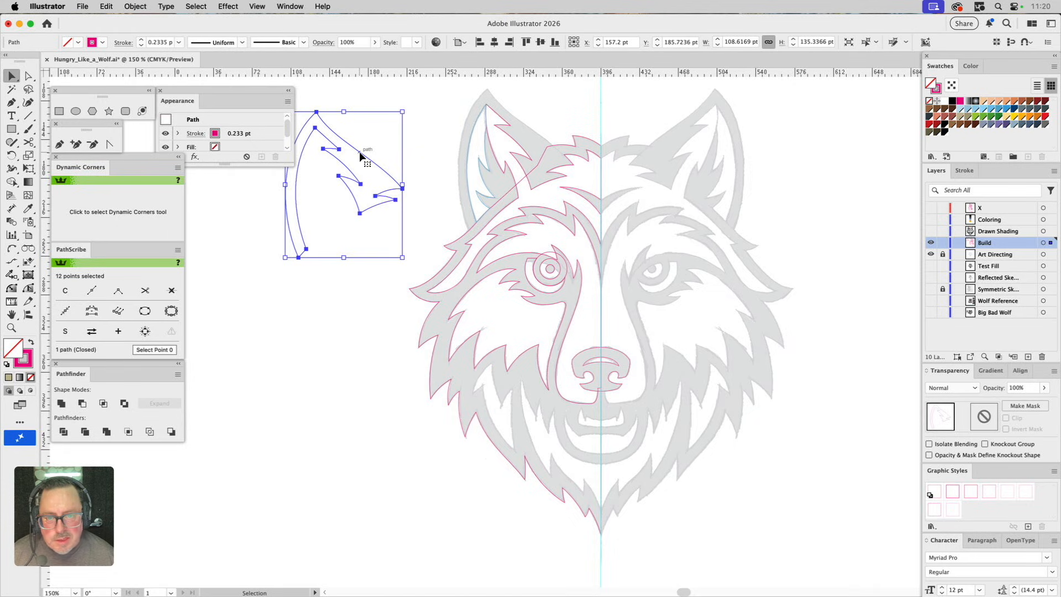
key("cmd+z")
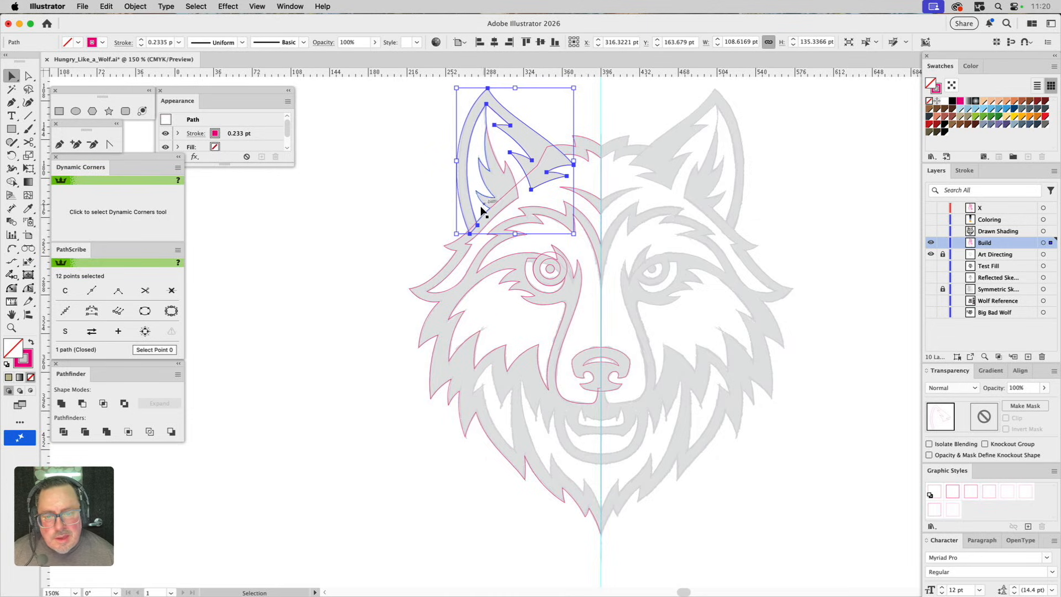
Step: Draw a closed straight-sided Pen shape within the ear's outer band, from near the tip around both sides, covering the ear's interior and base
left_click(59, 144)
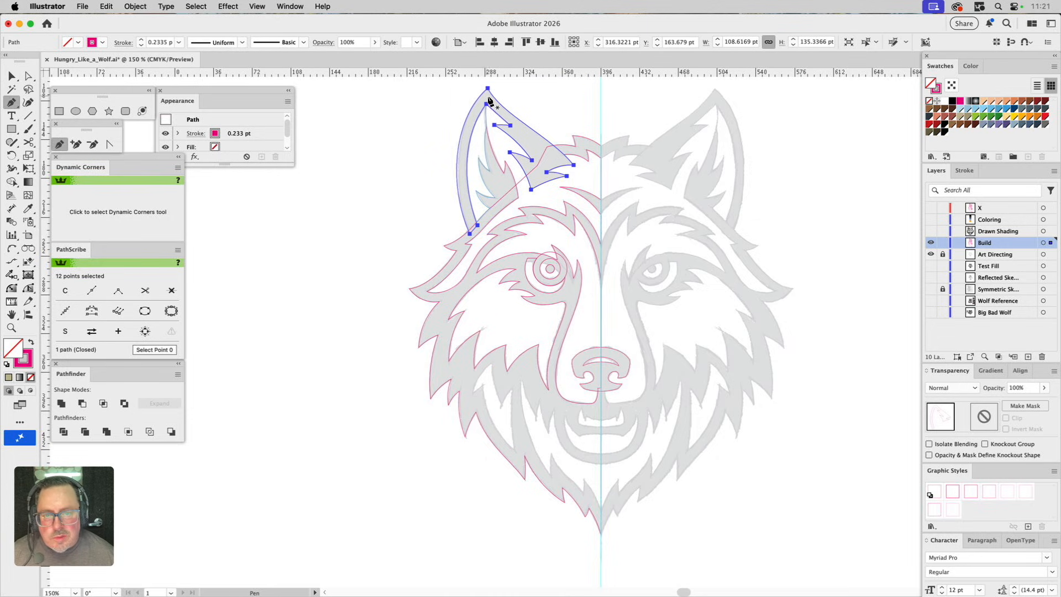
left_click(472, 114)
key("super+z")
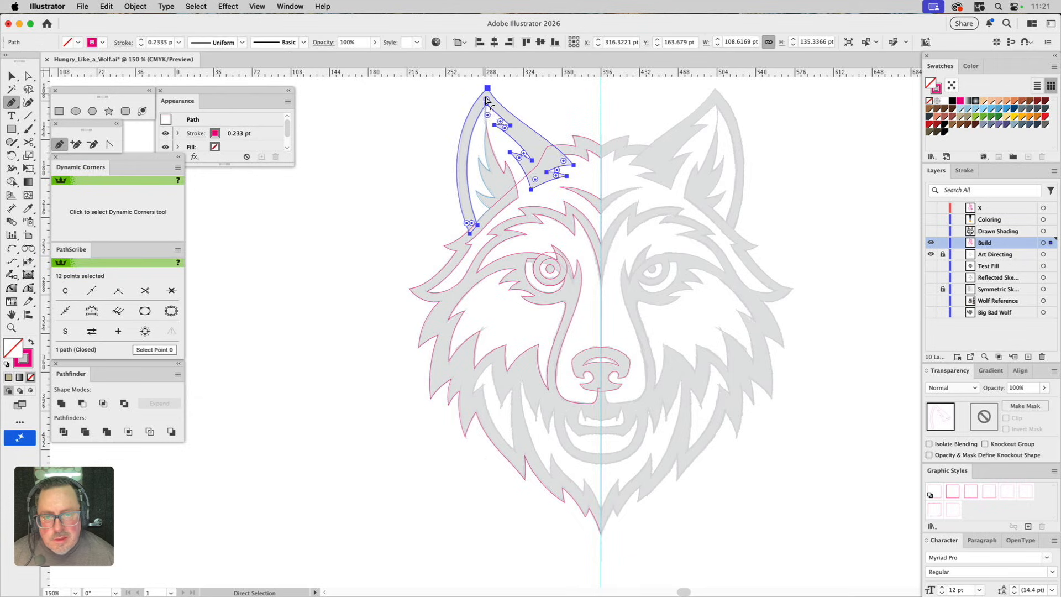
left_click(511, 95, "super")
left_click(484, 97)
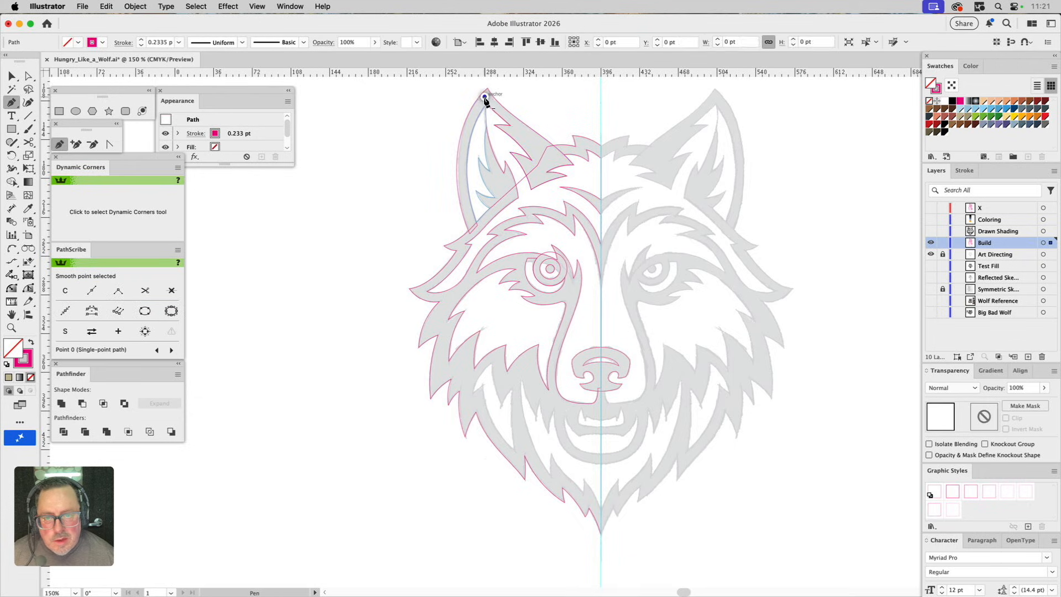
left_click(467, 123)
left_click(462, 180)
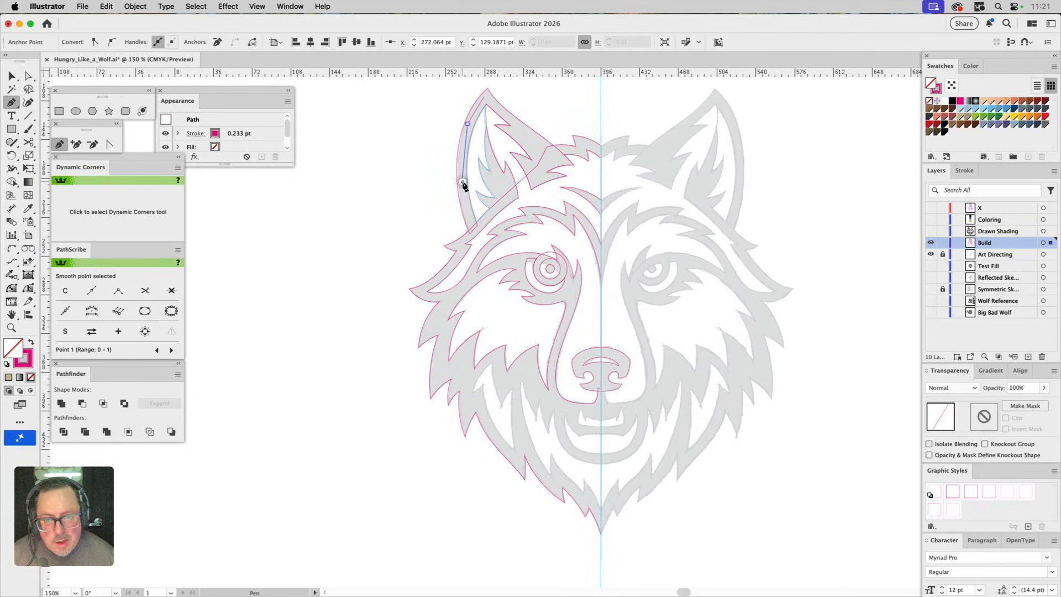
left_click(474, 237)
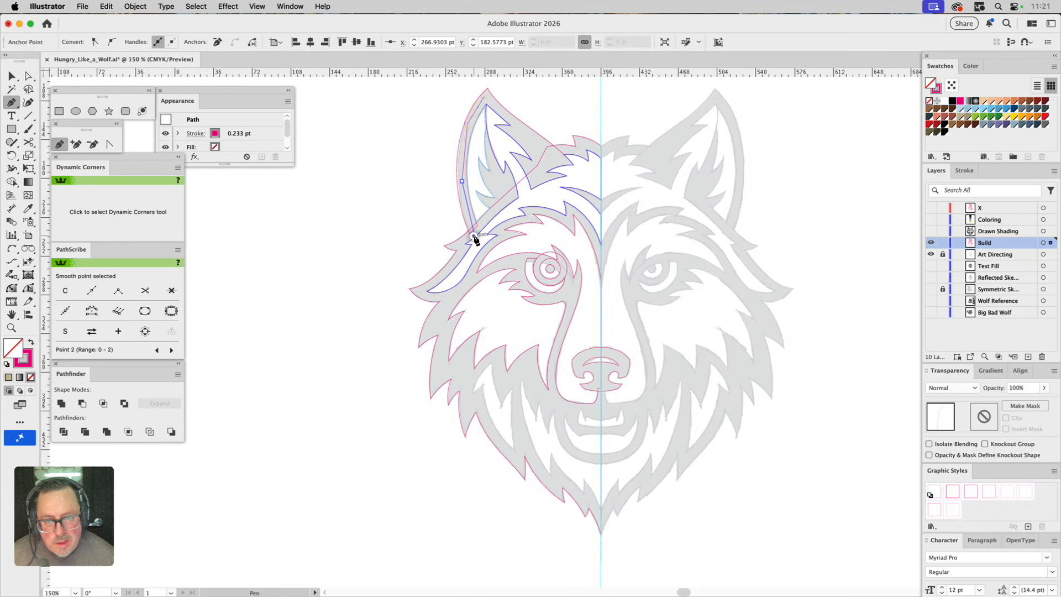
left_click(577, 178)
left_click(529, 134)
left_click(484, 97)
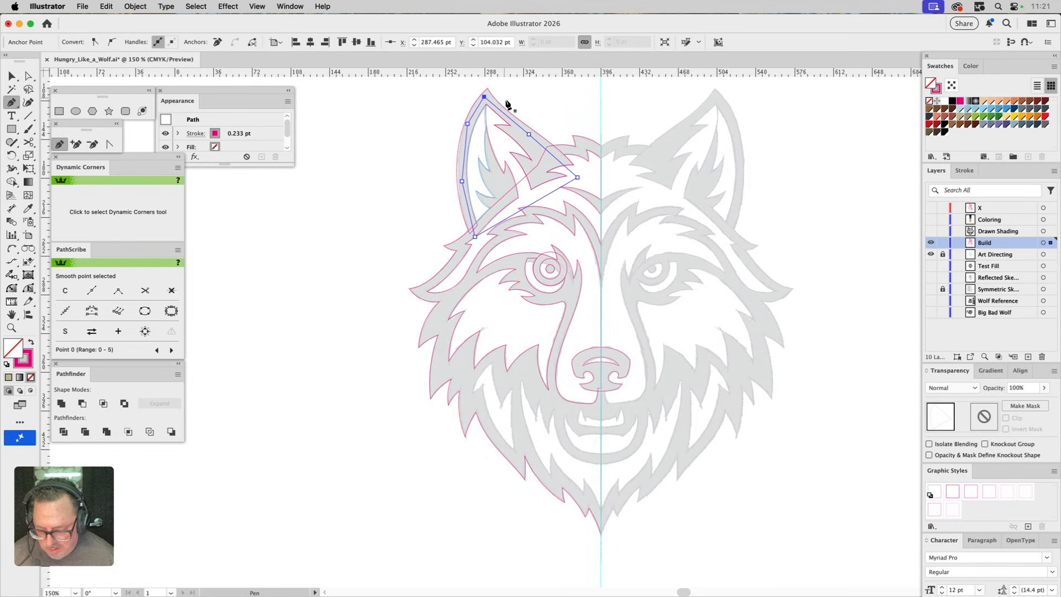
Step: Unite the new filler shape with the ear path, and unite the result with the outer head outline
key("v")
left_click(513, 114, "shift")
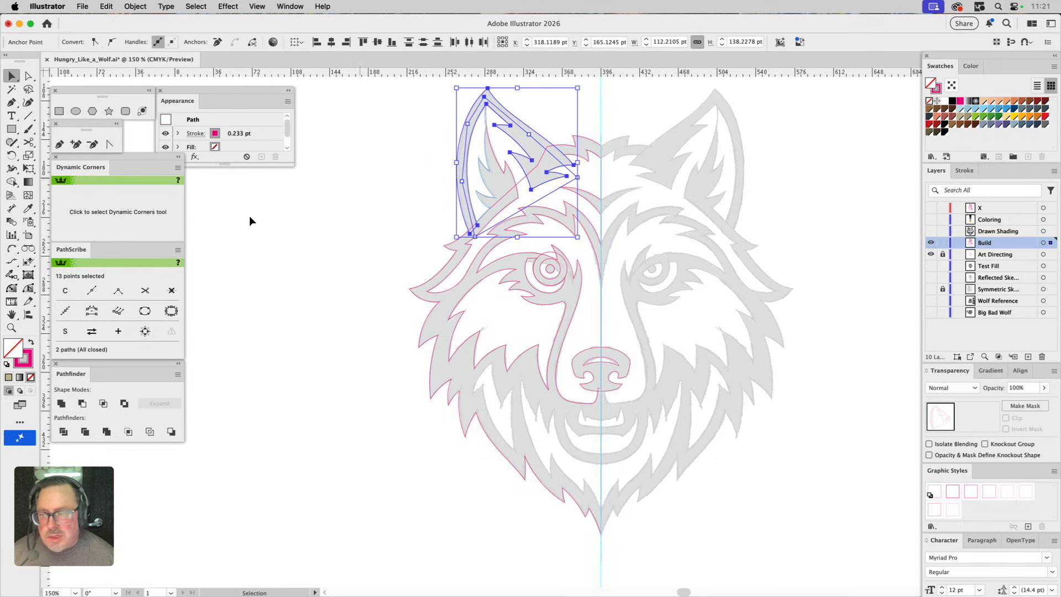
left_click(60, 404)
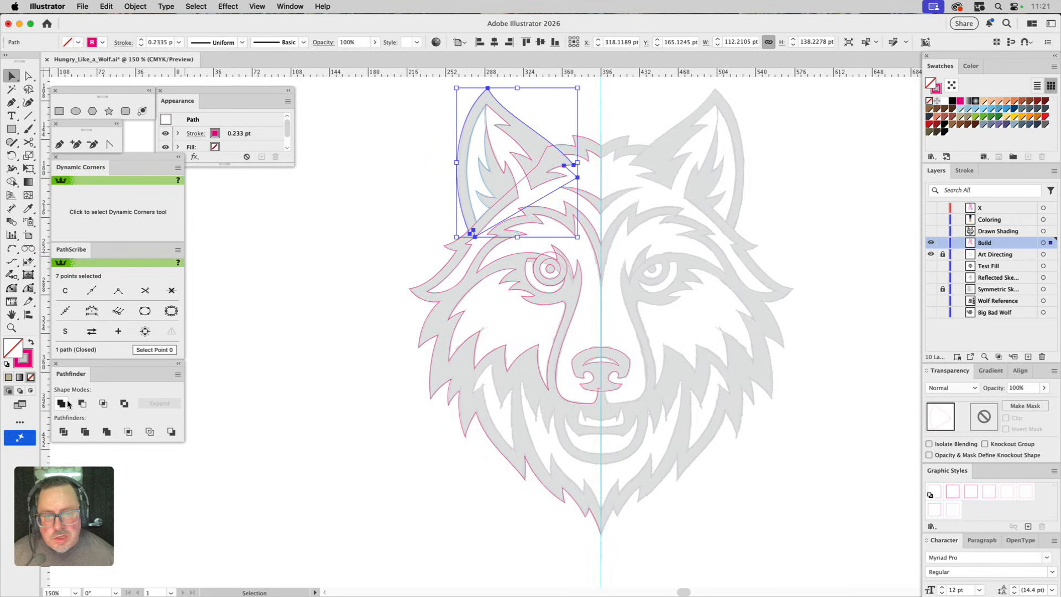
left_click(571, 148, "shift")
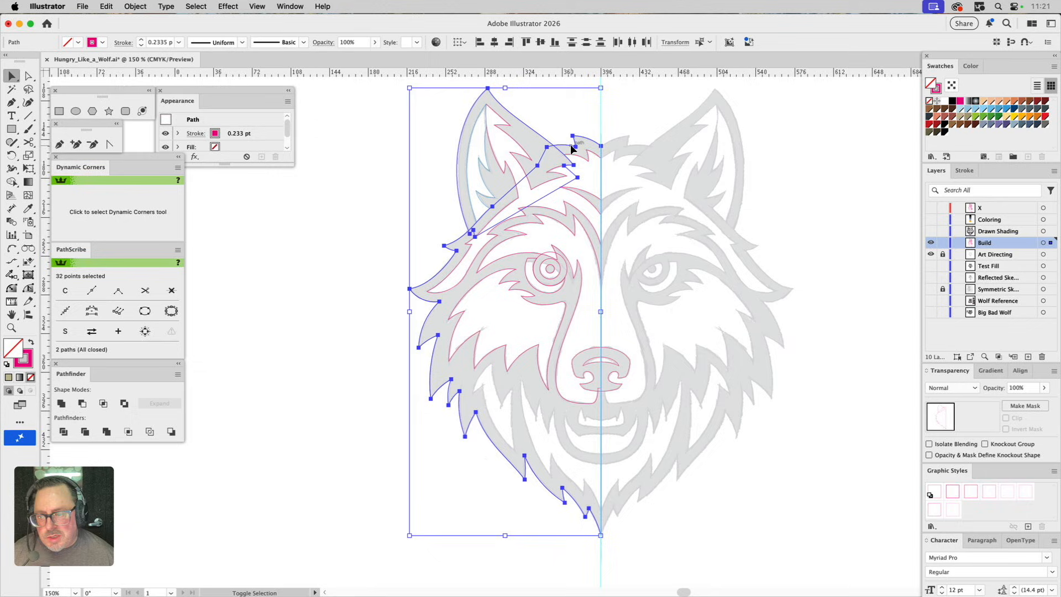
left_click(62, 404)
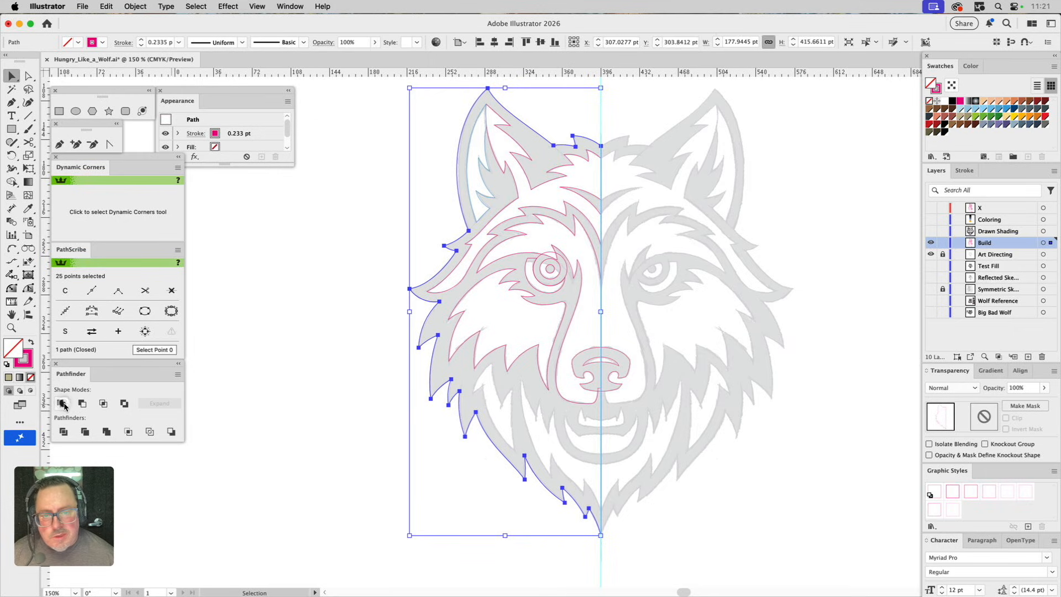
left_click(316, 211)
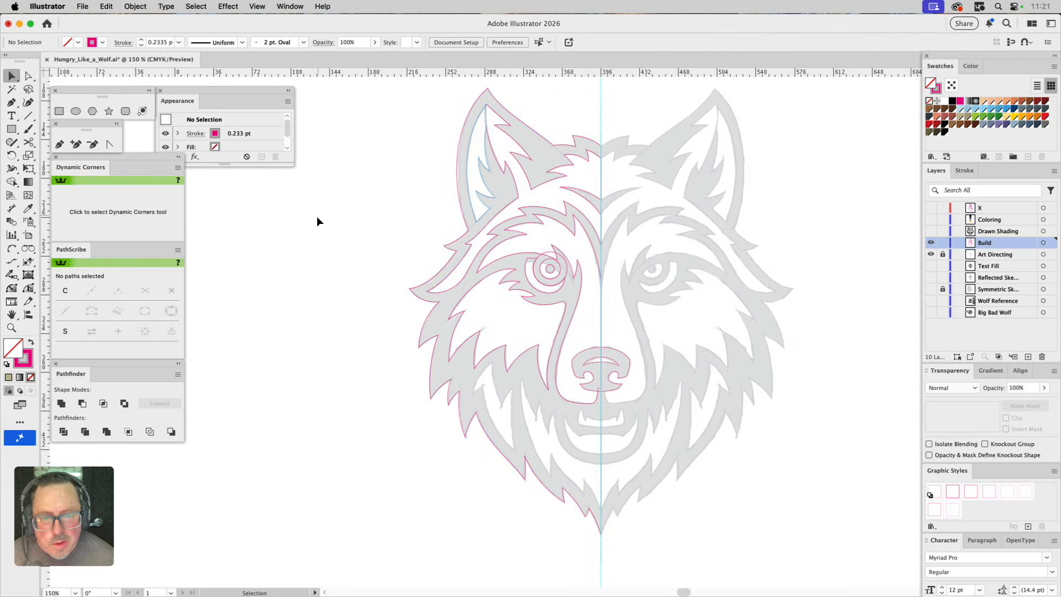
Step: Match the blue inner-ear path's stroke to a magenta traced path with the Eyedropper, and deselect it
left_click(486, 167)
key("i")
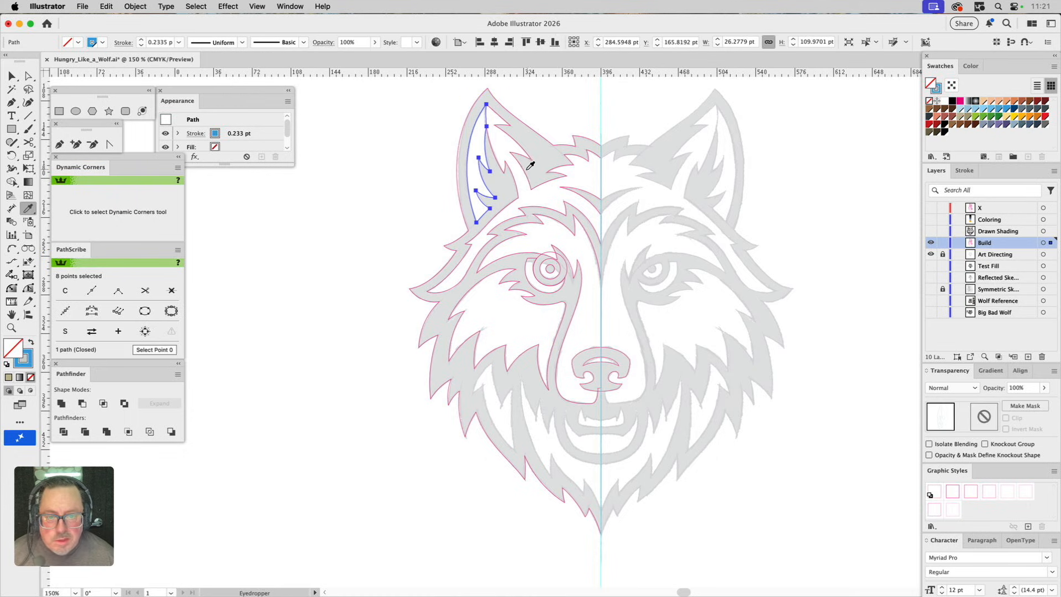
left_click(525, 168)
left_click(565, 121, "super")
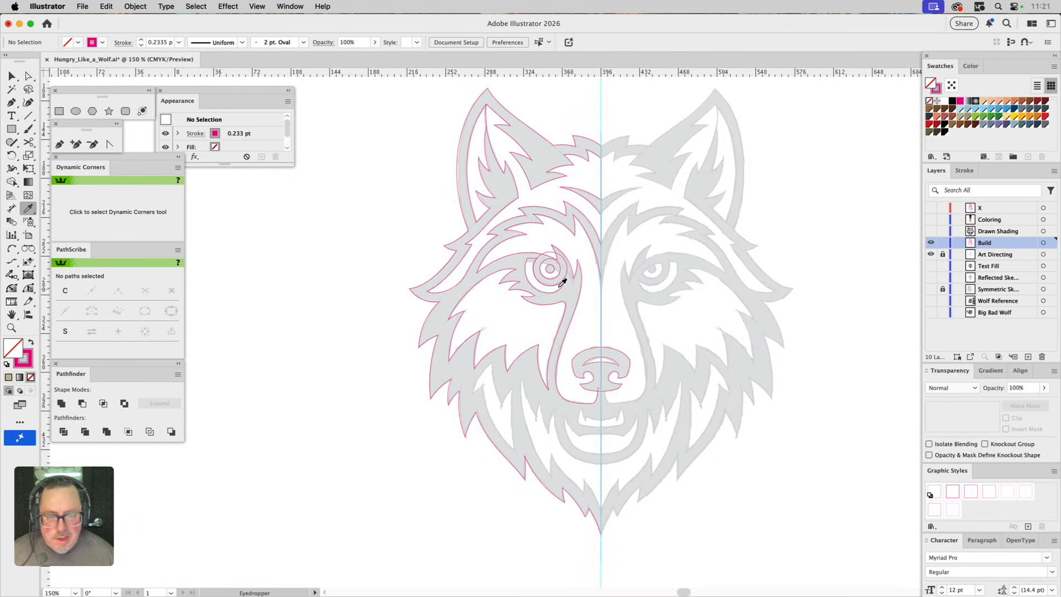
Step: Draw an upper eyelid arc of about 35 pt radius from the eye's outer corner across the pupil to the iris's inner edge
left_click(19, 328)
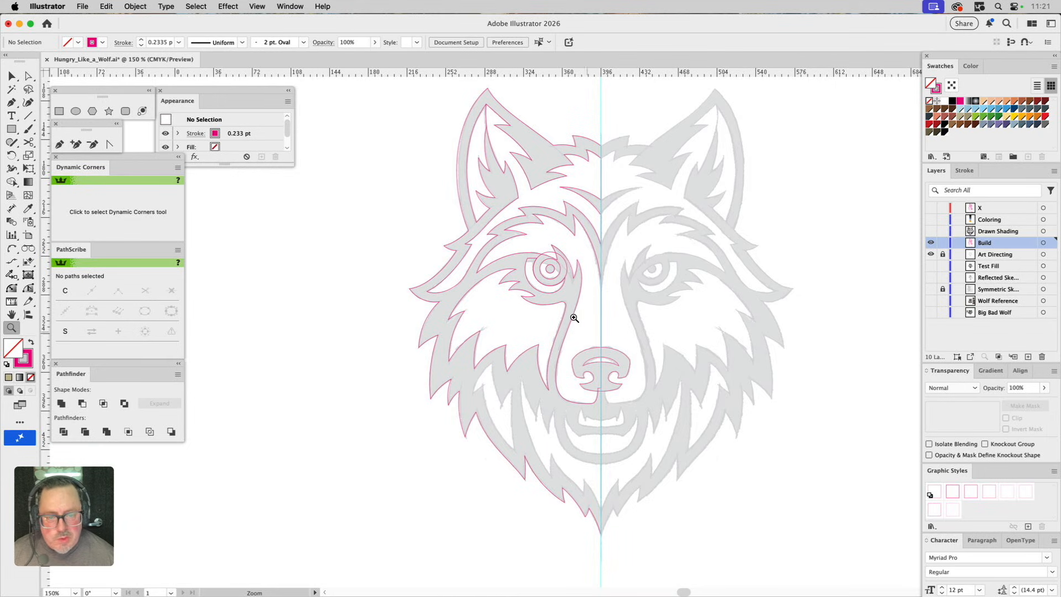
left_click_drag(499, 236, 597, 319)
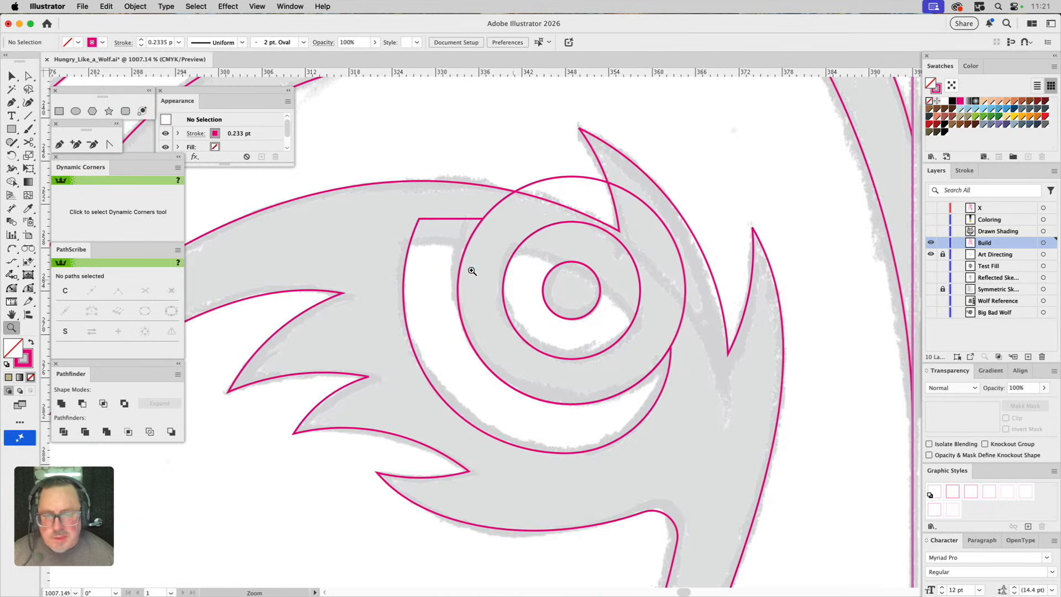
left_click(12, 251)
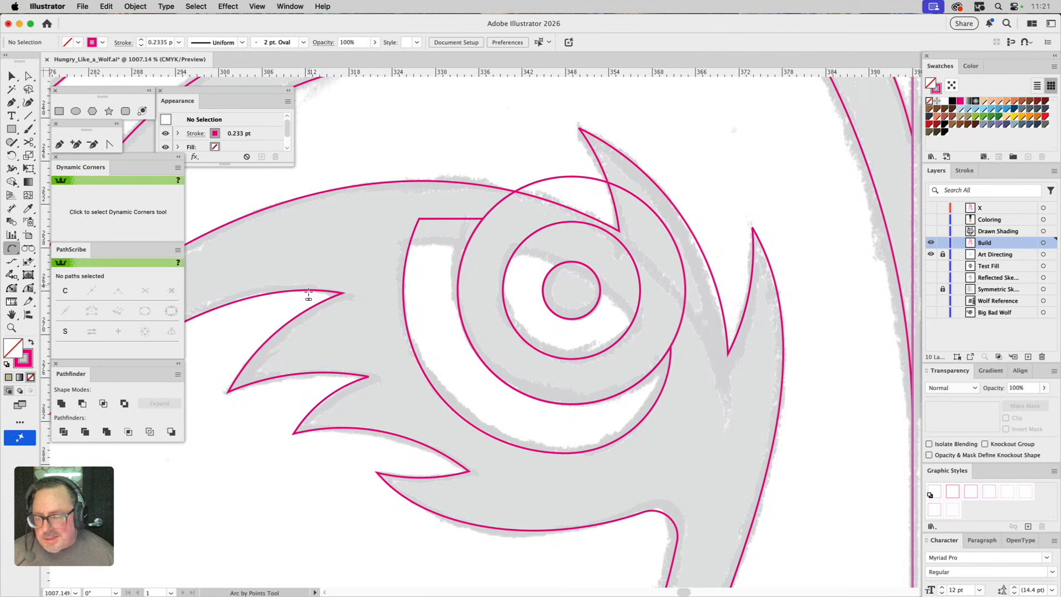
left_click(402, 243)
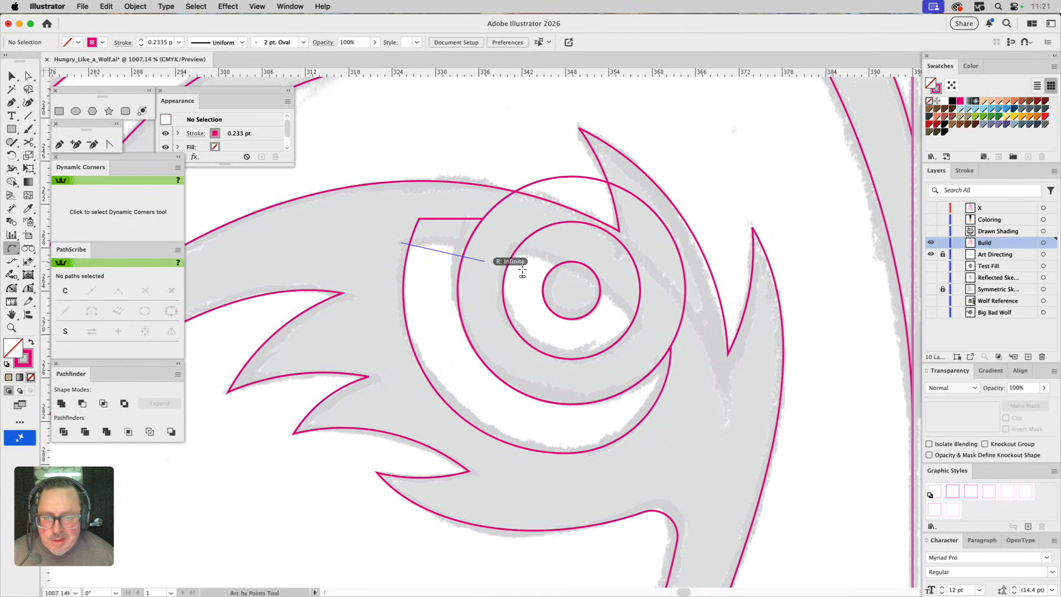
left_click(638, 321)
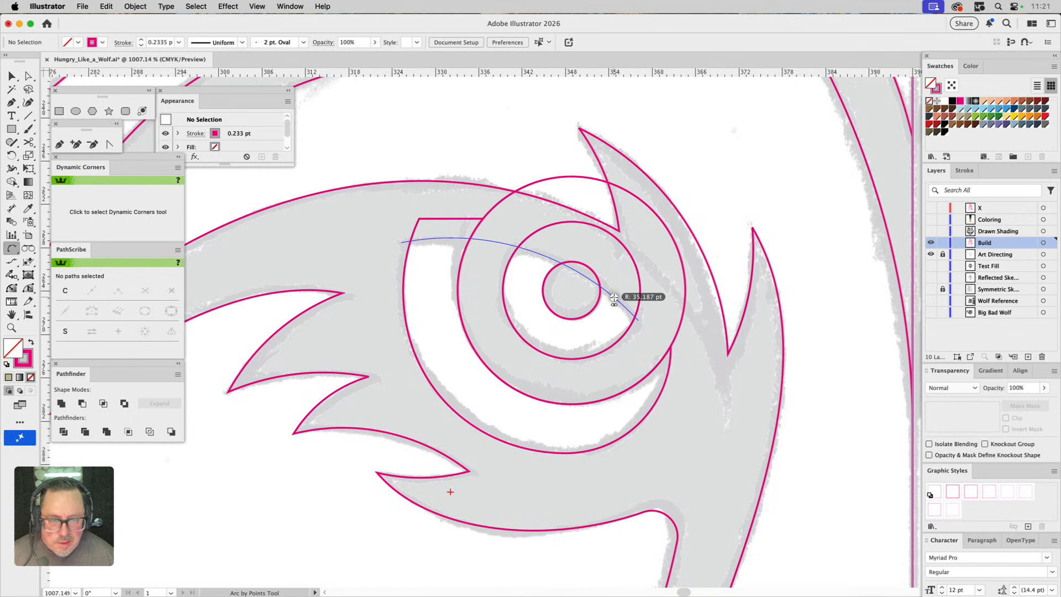
left_click(614, 299)
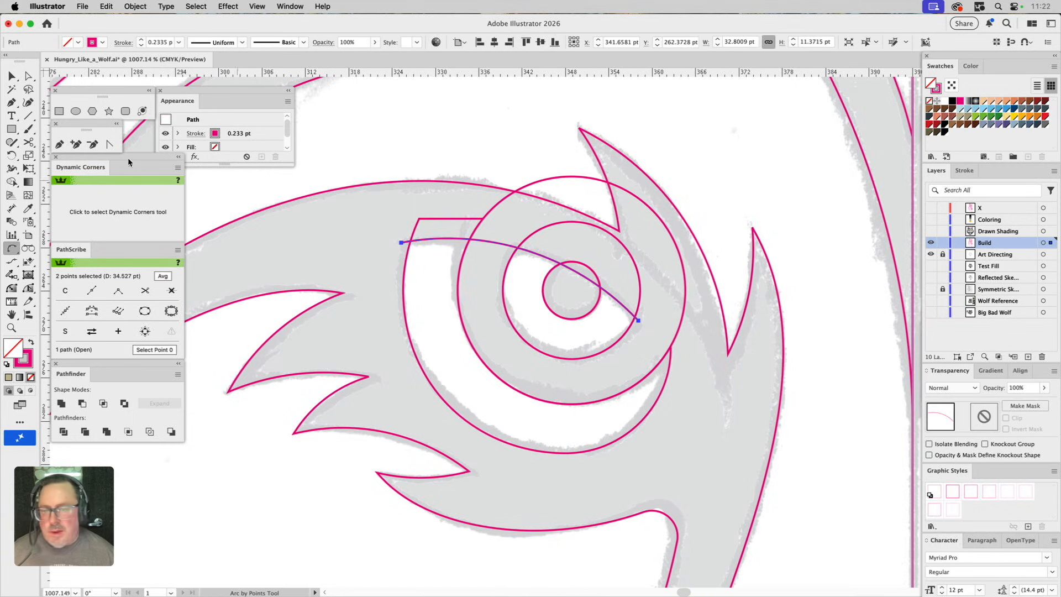
Step: Close the eyelid arc with straight Pen segments into a shape enclosing the area above the eye, and deselect it
left_click(59, 144)
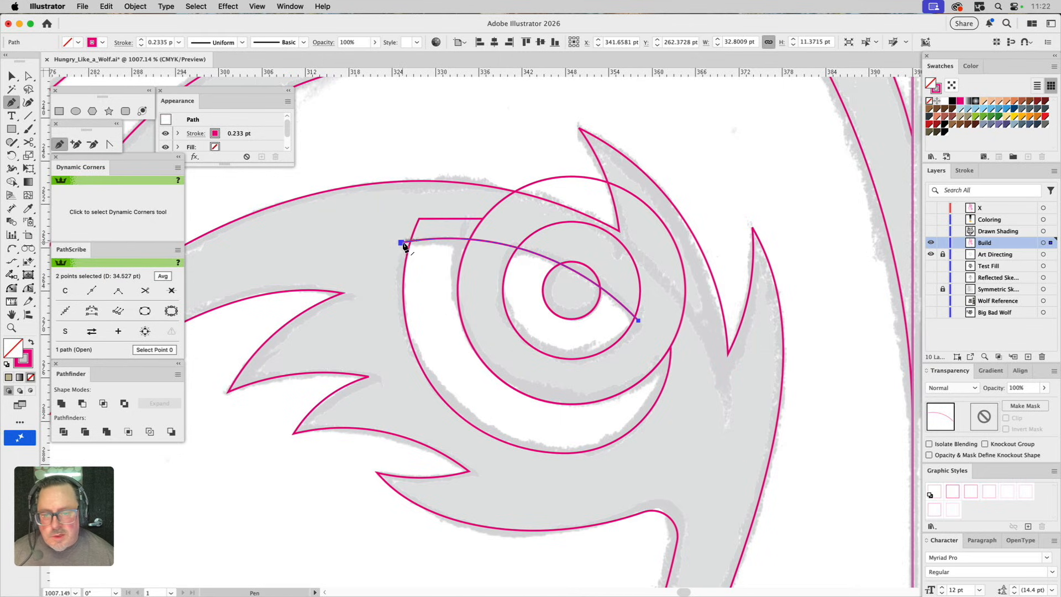
left_click(401, 243)
left_click(433, 103)
left_click(701, 124)
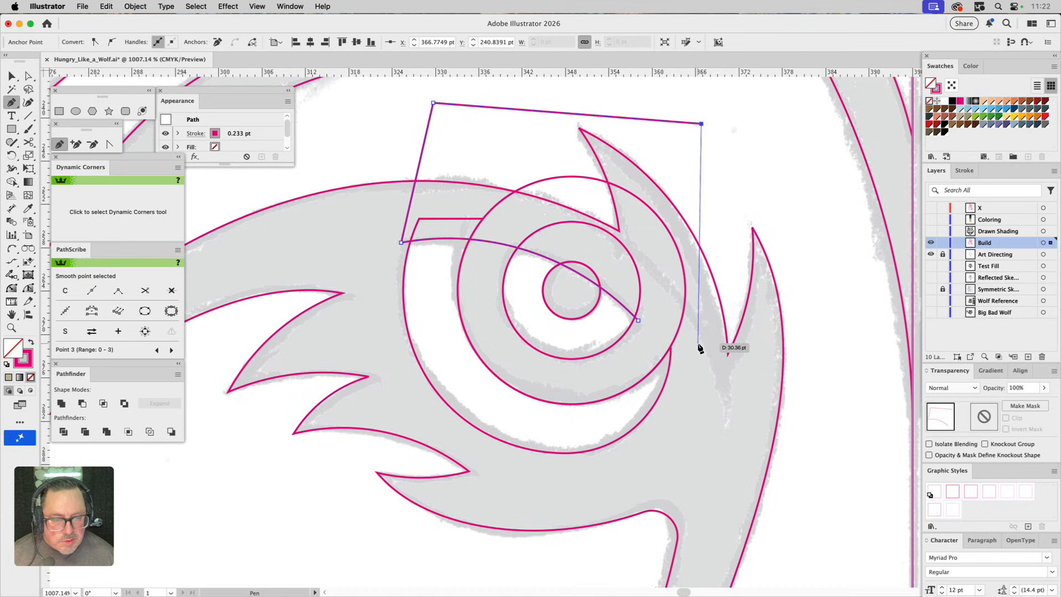
left_click(698, 343)
left_click(640, 320)
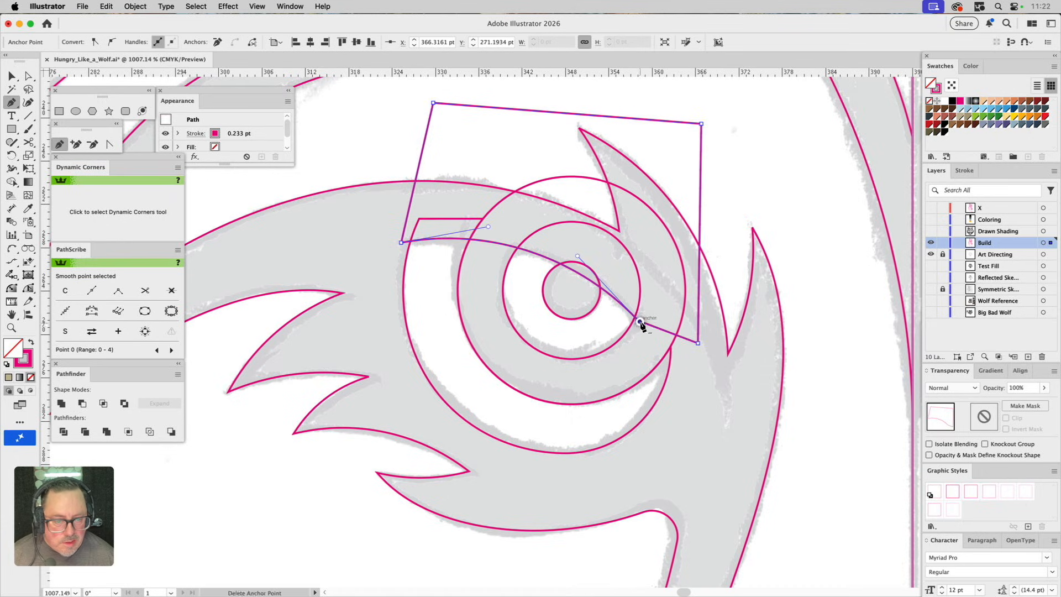
key("v")
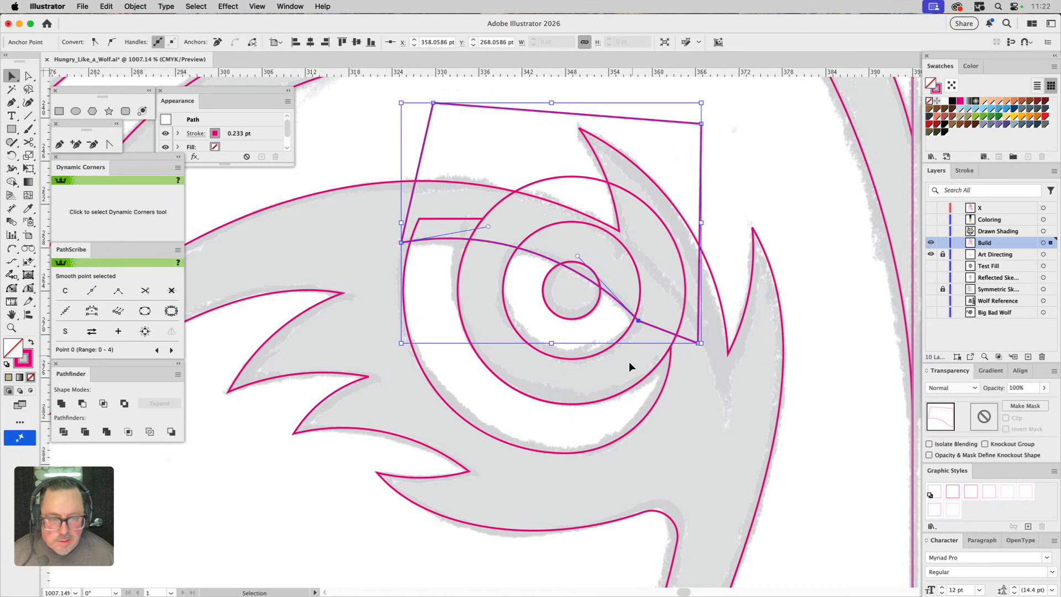
left_click(626, 369)
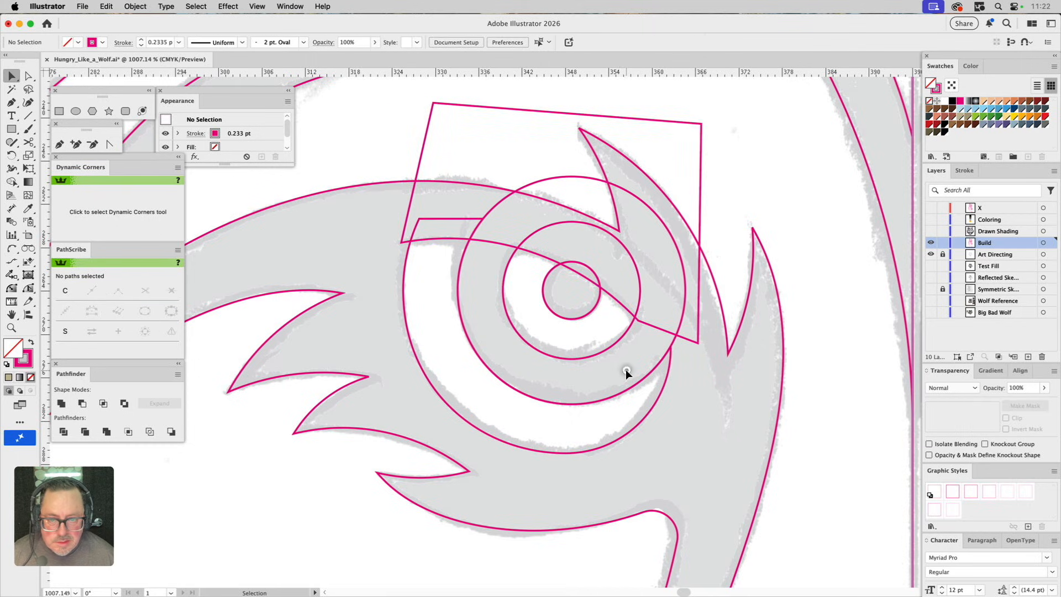
Step: Delete the large construction circle that overlaps the inner curve of the crescent around the eye
left_click(459, 218)
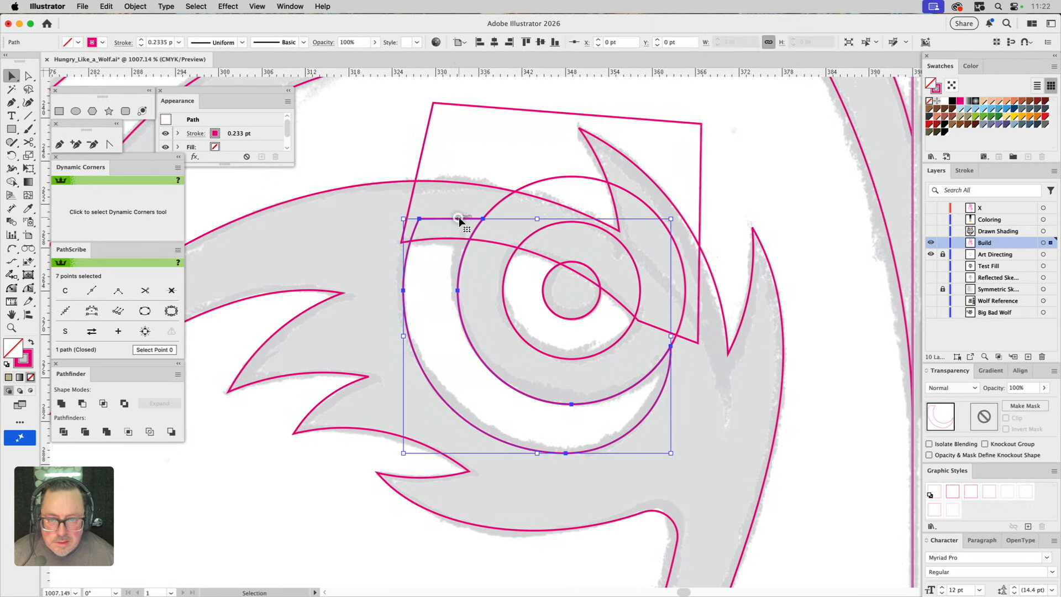
left_click(500, 208)
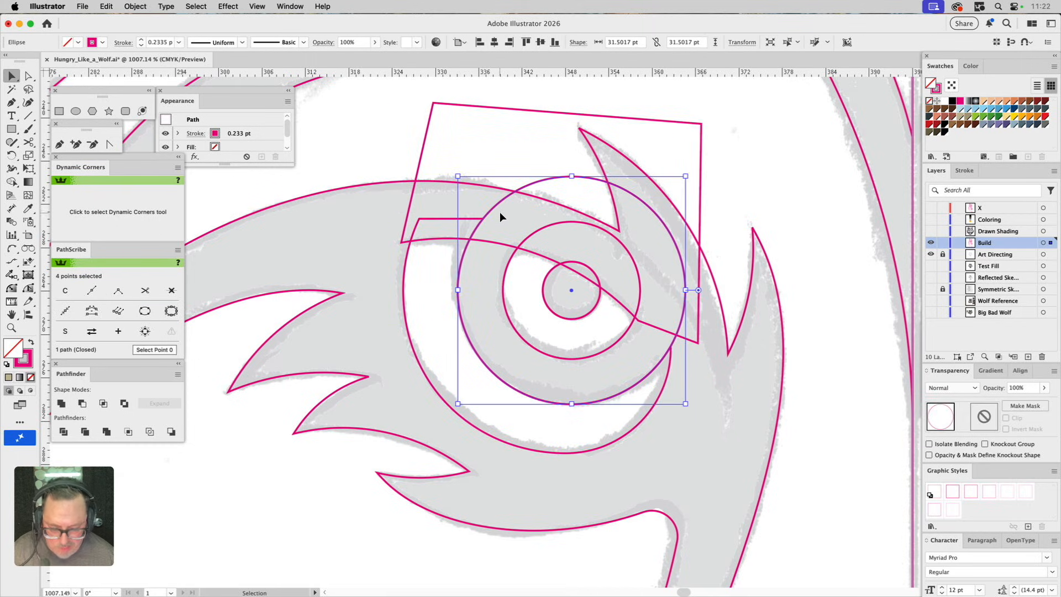
key("Delete")
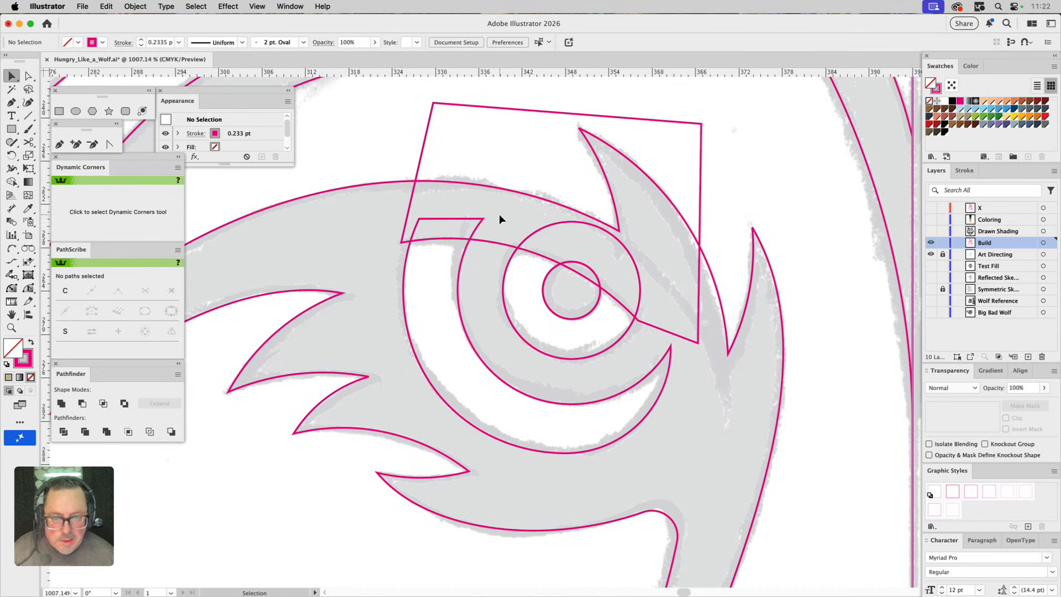
Step: Trim the eye circle along the brow curve by subtracting the angular brow shape with Minus Front, keeping a copy of the brow shape
left_click(531, 253)
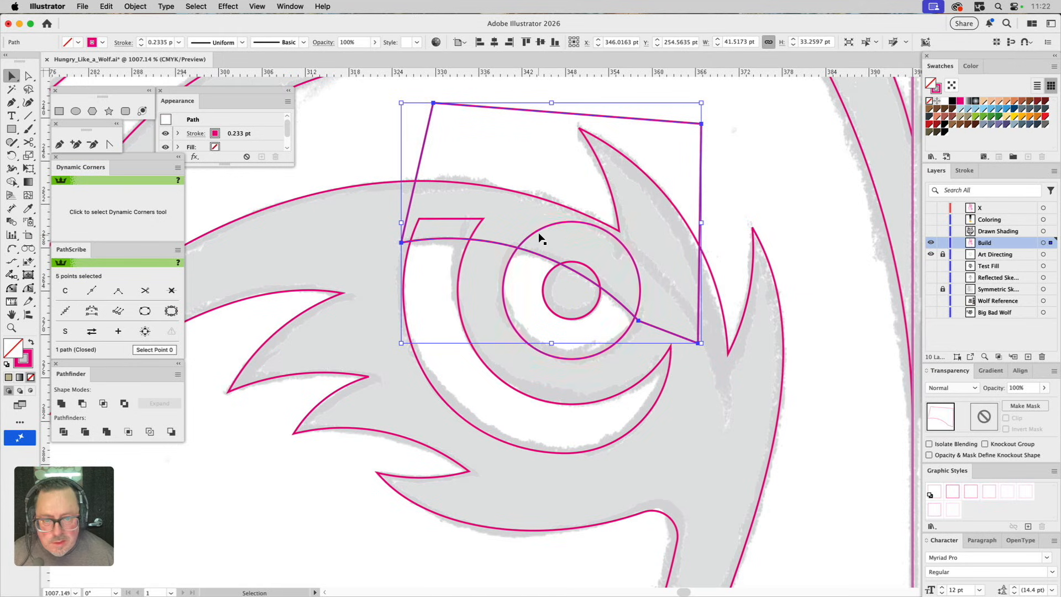
left_click(540, 233, "shift")
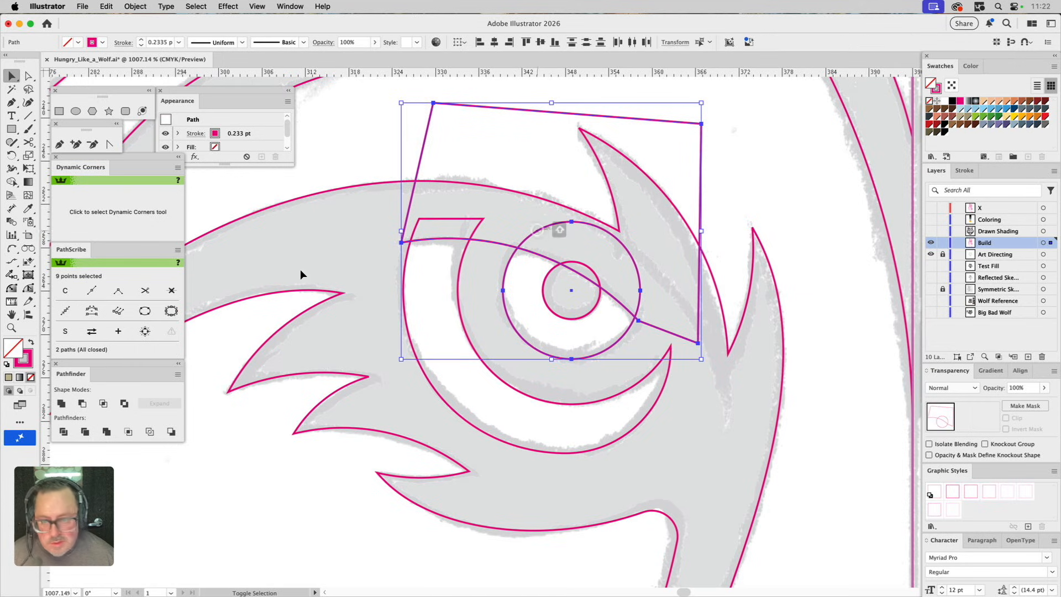
left_click(81, 403)
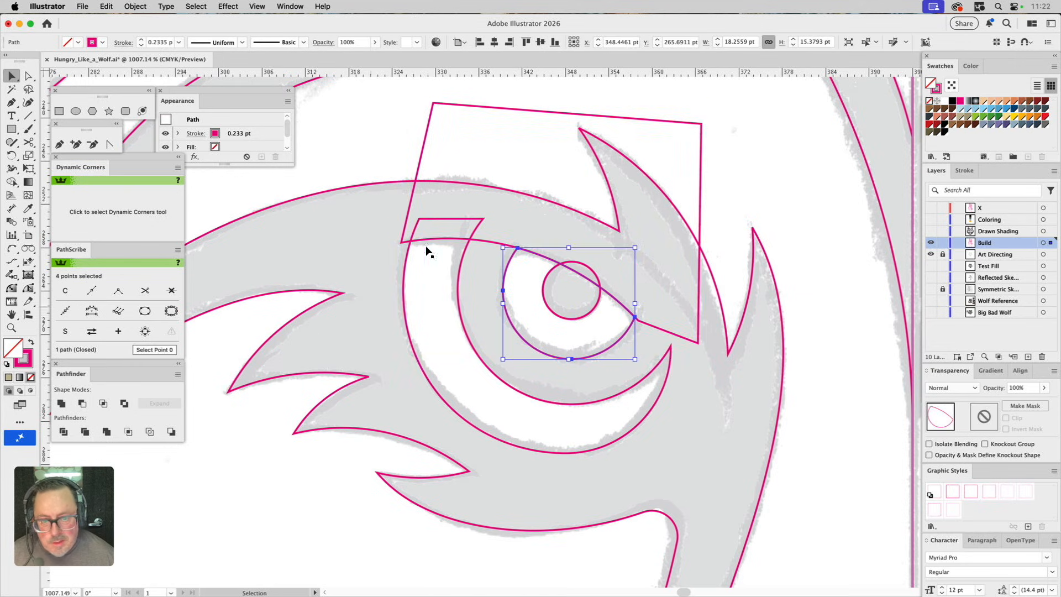
Step: Subtract the angular brow shape from the crescent around the eye with Minus Front and deselect
left_click(480, 244)
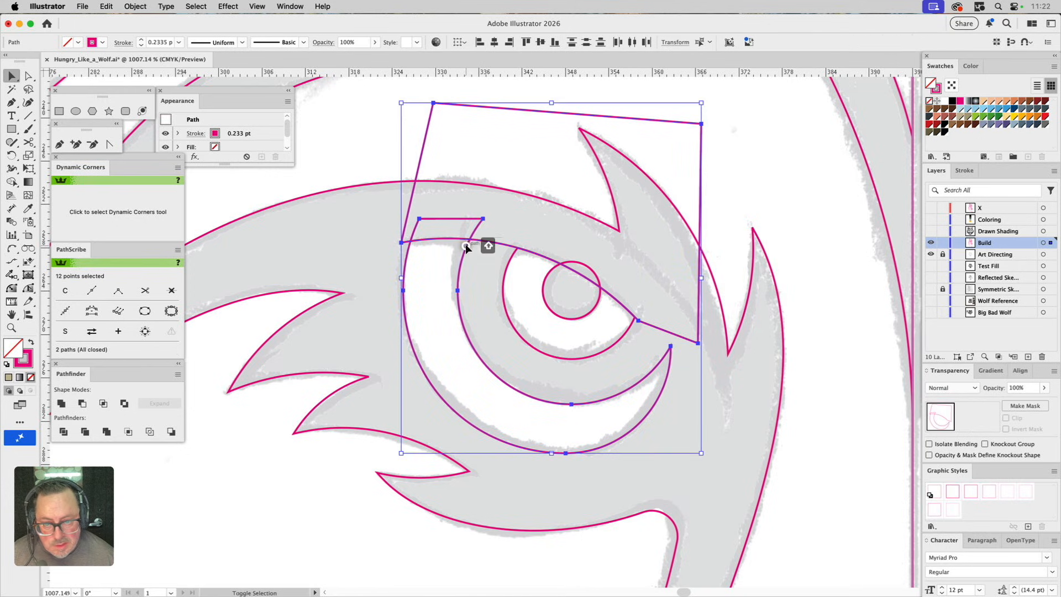
left_click(471, 245, "shift")
left_click(82, 403)
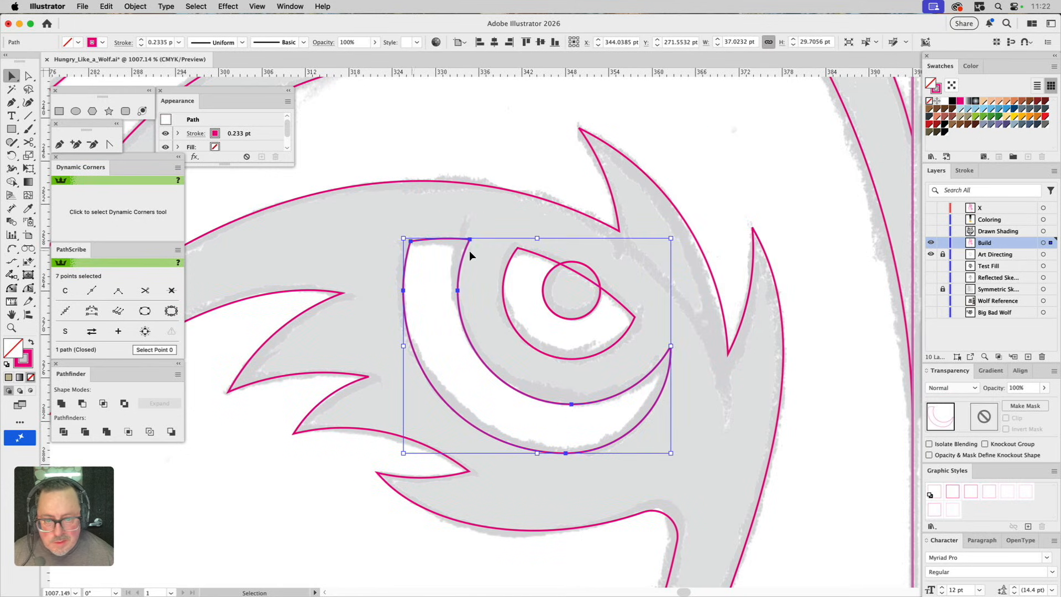
left_click(500, 204)
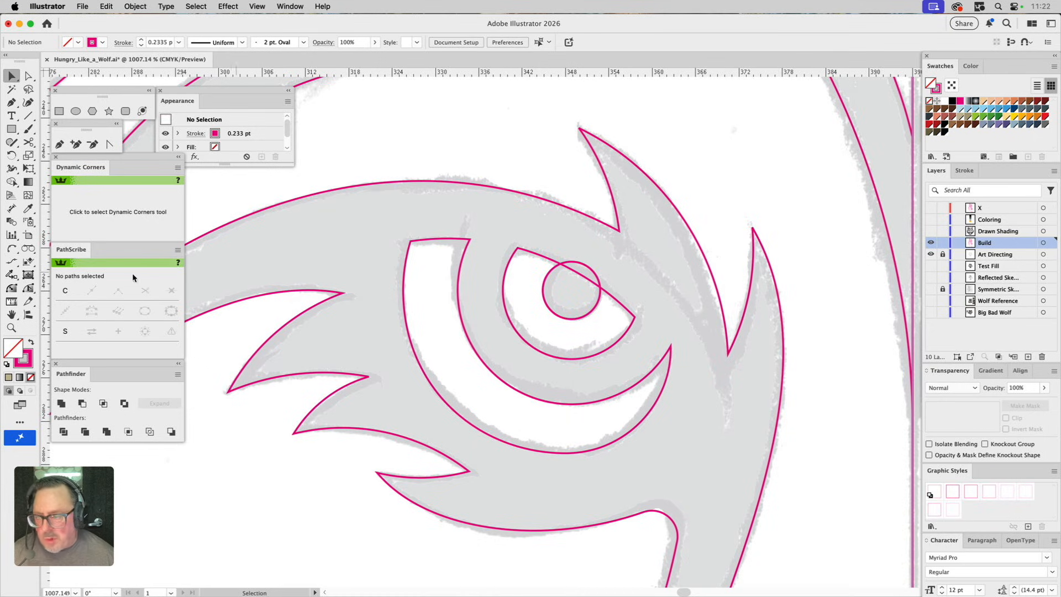
Step: Round the upper outer corners of the eye shape and the crescent, giving the crescent corner a radius of about 2.86 pt
left_click(28, 288)
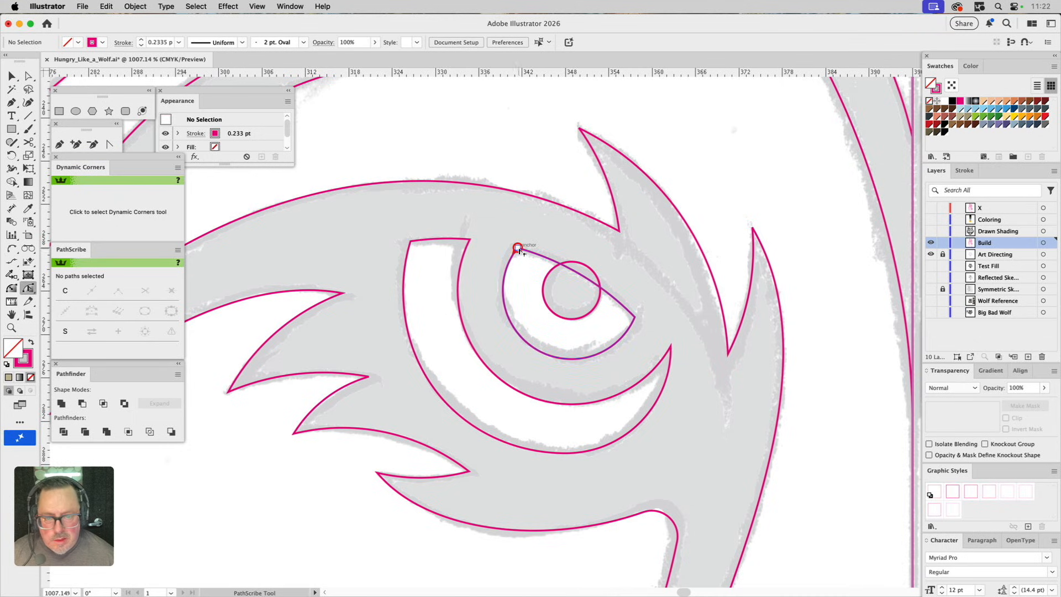
key("a")
left_click(518, 248)
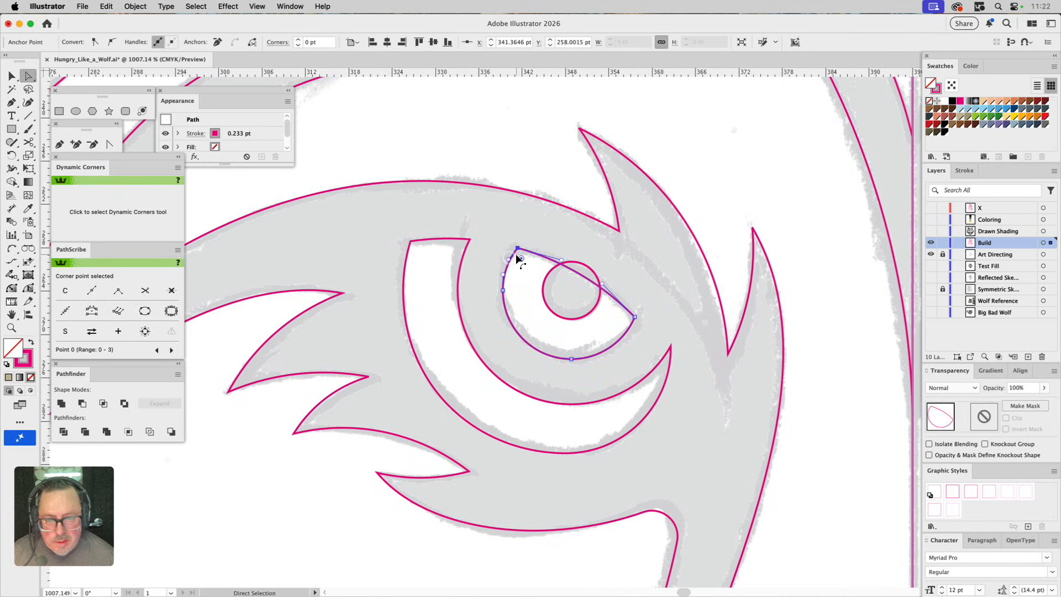
left_click_drag(523, 269, 523, 273)
left_click_drag(402, 229, 422, 265)
key("super+z")
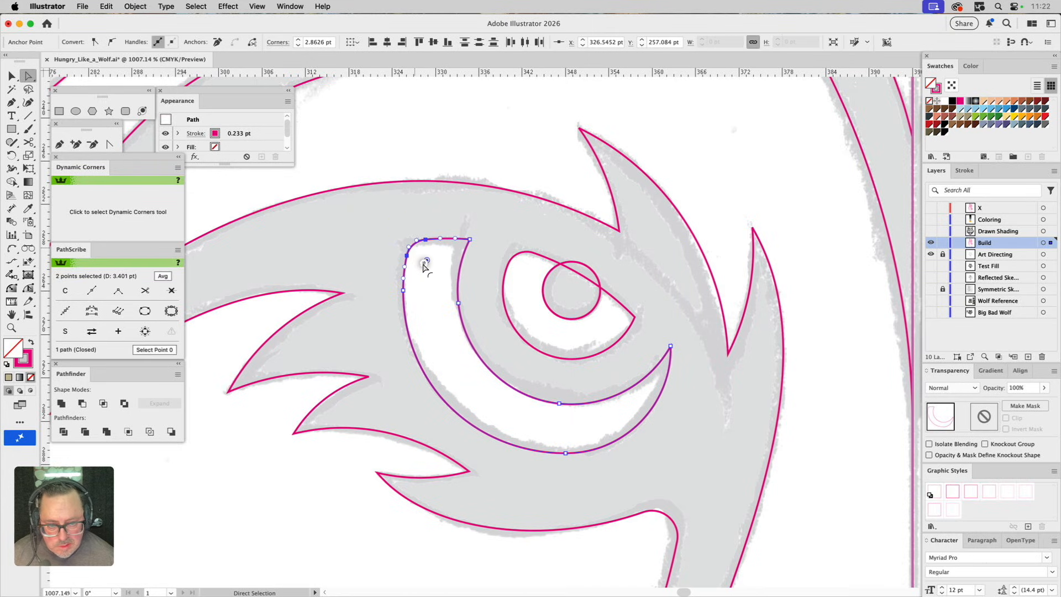
left_click(499, 208, "super")
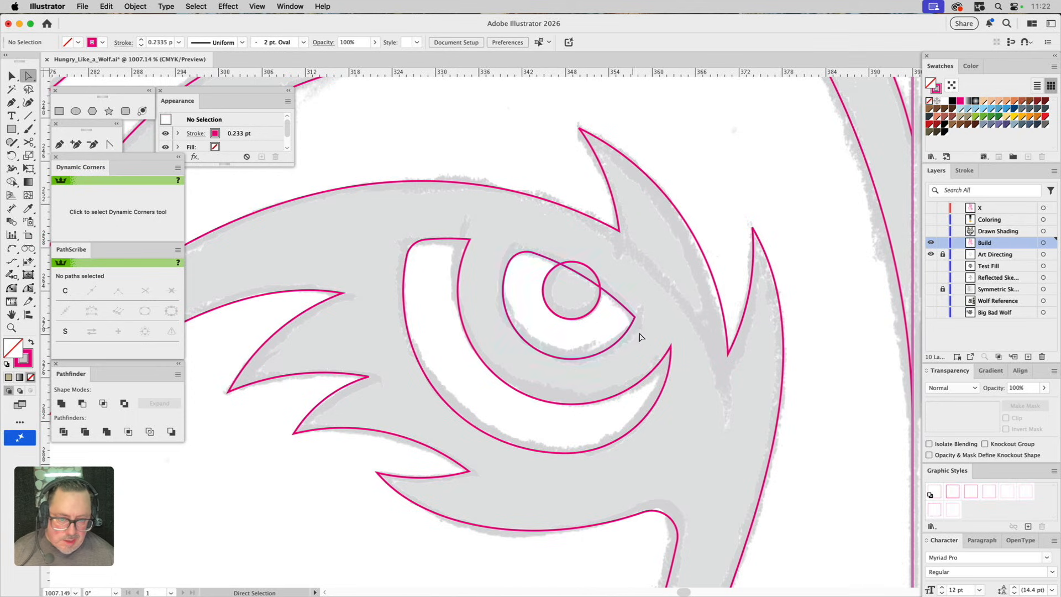
left_click(636, 316)
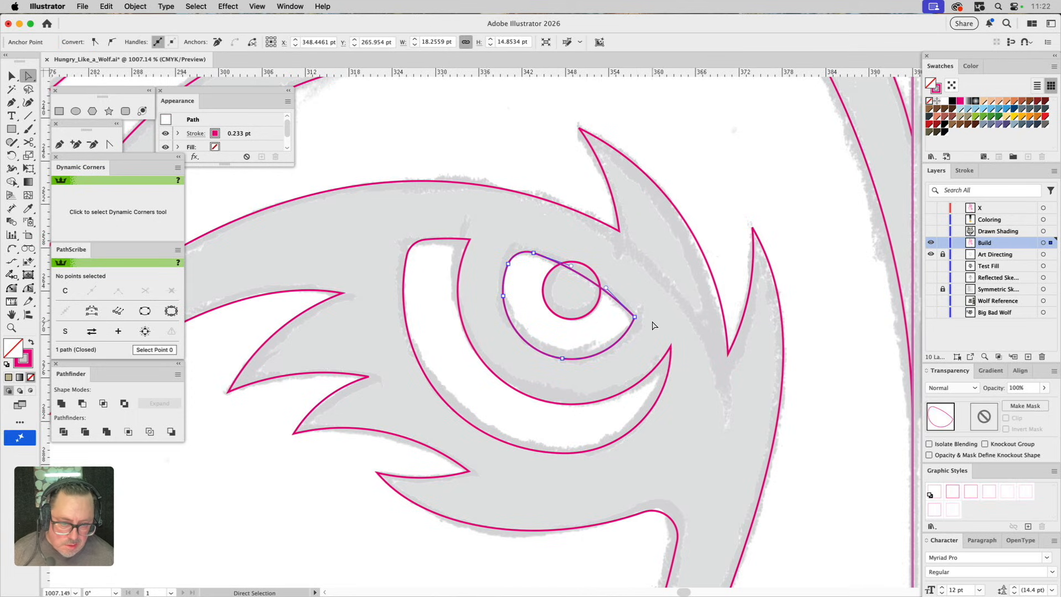
left_click(649, 294)
left_click_drag(636, 318, 643, 314)
key("super+z")
left_click_drag(666, 342, 684, 357)
left_click(675, 303)
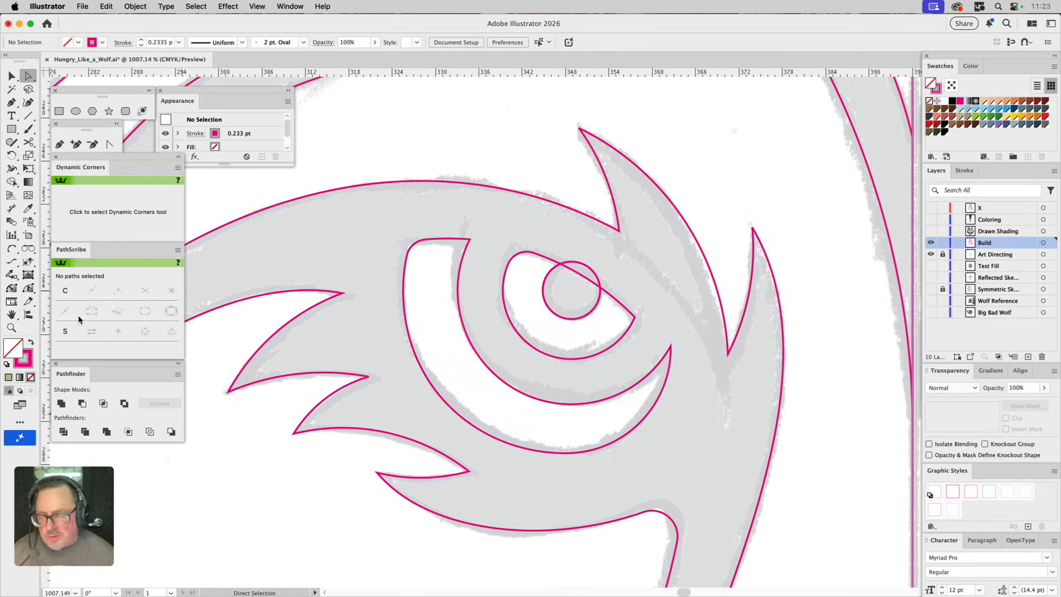
Step: Draw an ellipse about 94 × 79 pt centred on the vertical guide, with its lower edge on the inner curve of the chin
left_click(11, 327)
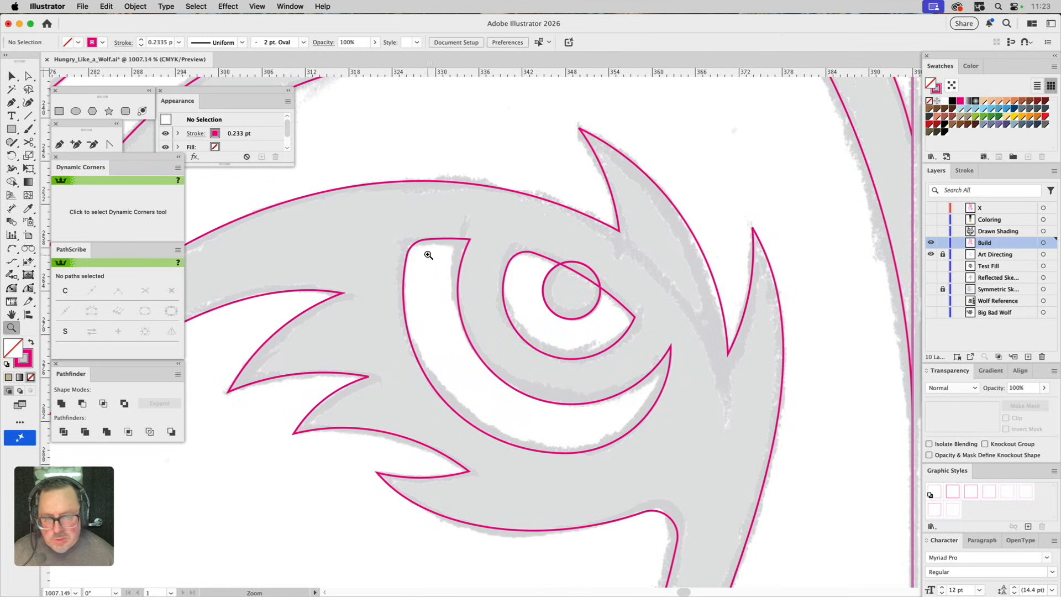
left_click(516, 308, "alt")
left_click(575, 355, "alt")
left_click(575, 355, "alt")
left_click(565, 355, "alt")
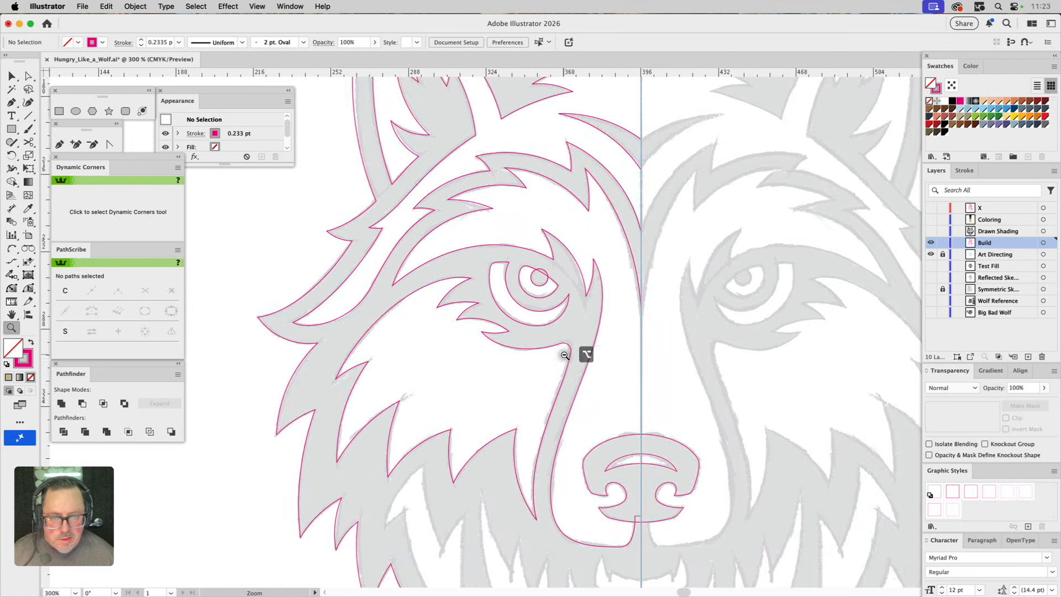
left_click(565, 356, "alt")
left_click_drag(556, 412, 511, 306)
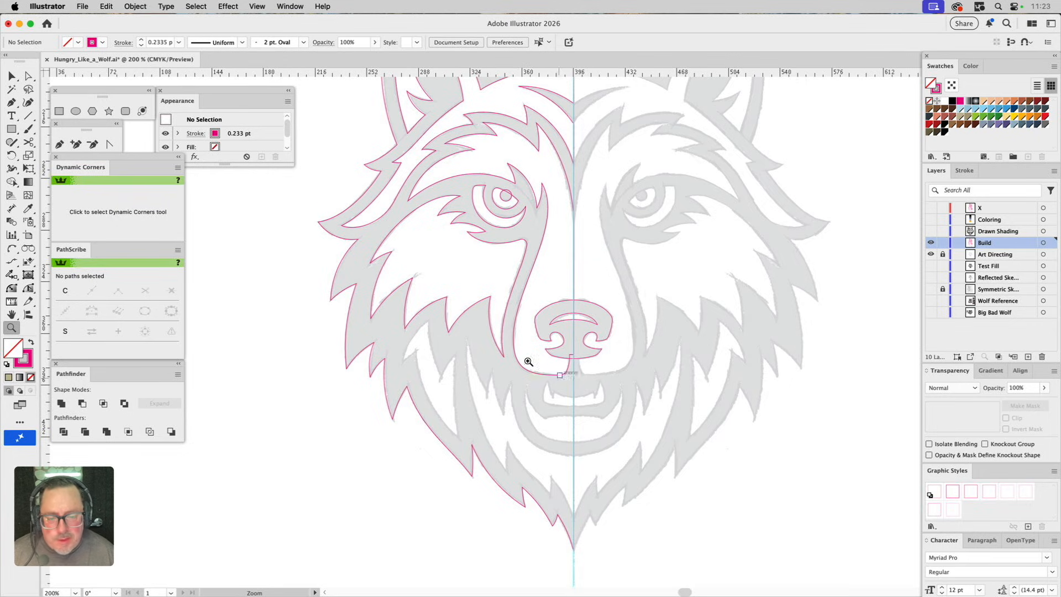
left_click_drag(391, 298, 706, 544)
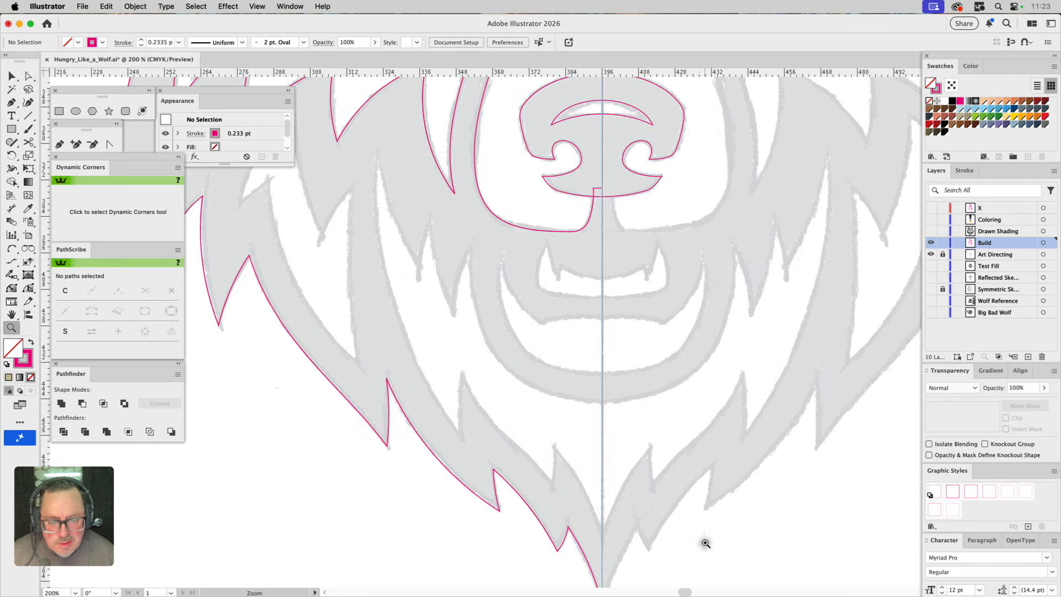
left_click(60, 144)
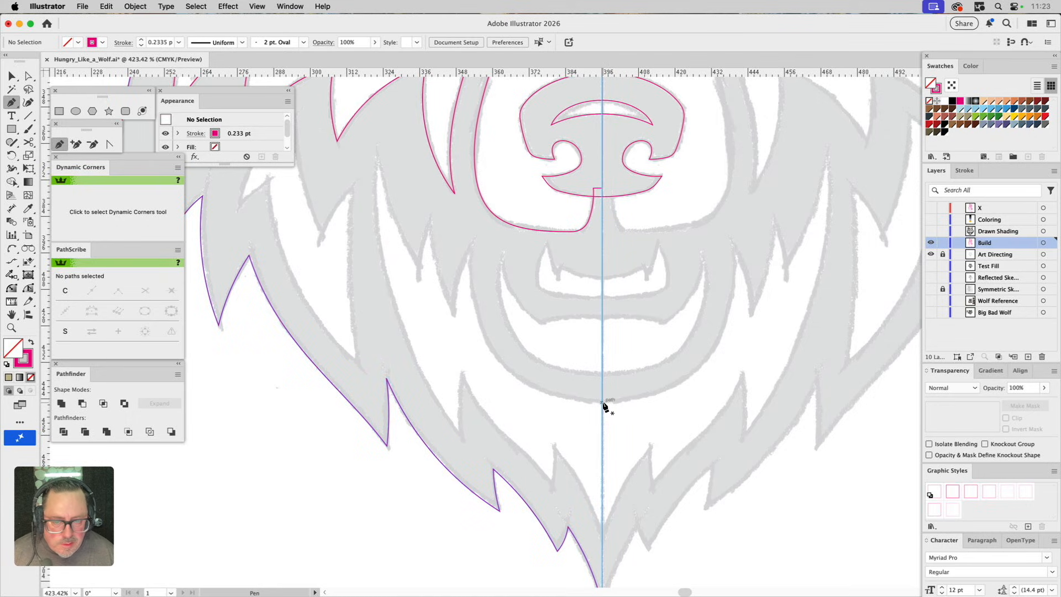
left_click(77, 111)
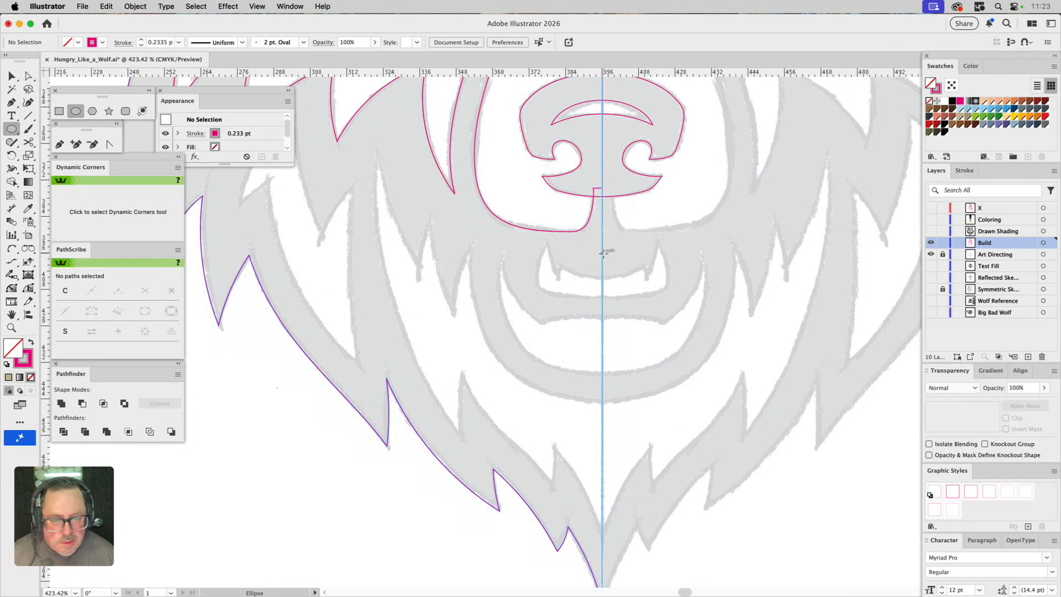
left_click_drag(602, 253, 745, 374)
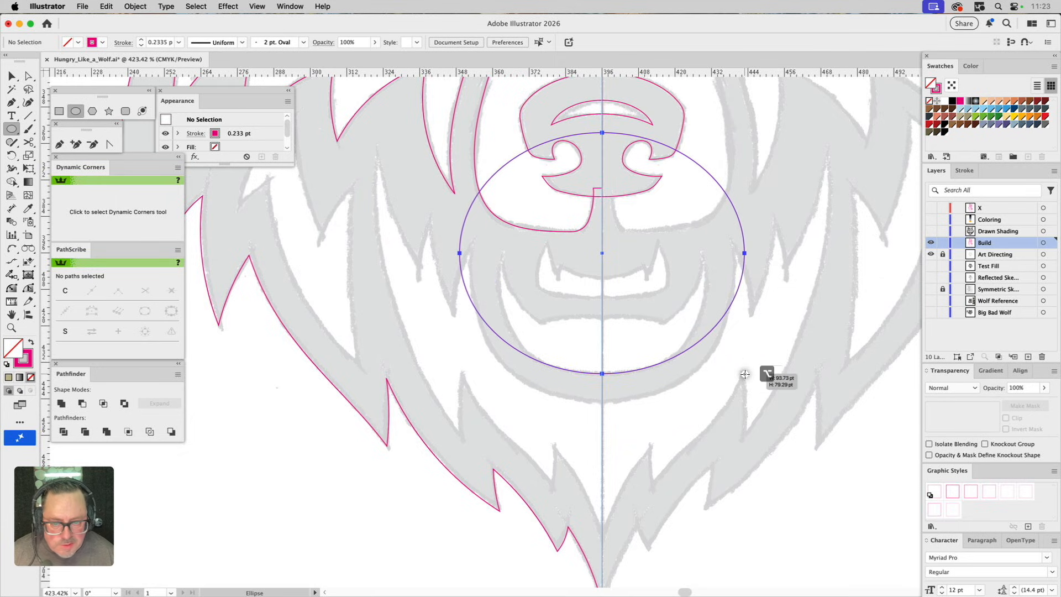
left_click_drag(745, 375, 745, 374)
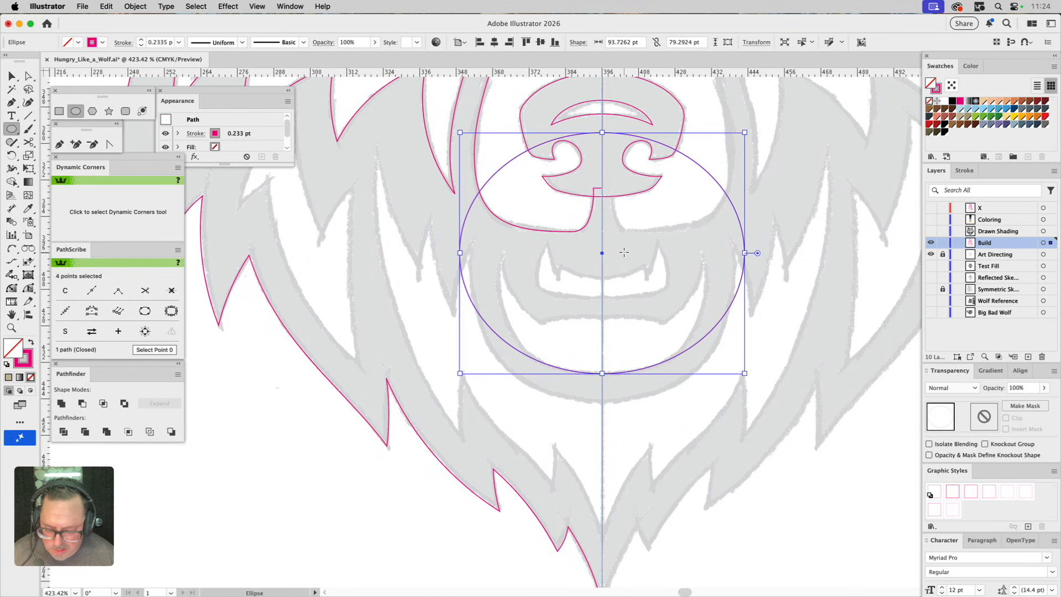
Step: Duplicate the ellipse and resize the copy to about 68 × 74 pt so its sides follow the inner edge of the lower jaw
key("v")
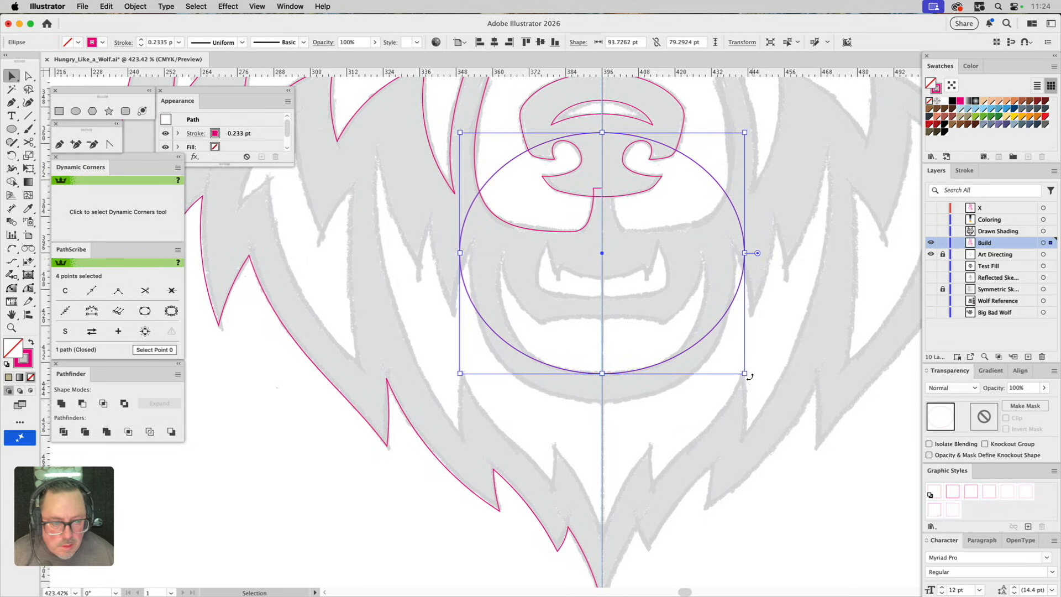
left_click_drag(745, 374, 713, 392)
left_click_drag(603, 115, 619, 166)
left_click_drag(498, 277, 499, 279)
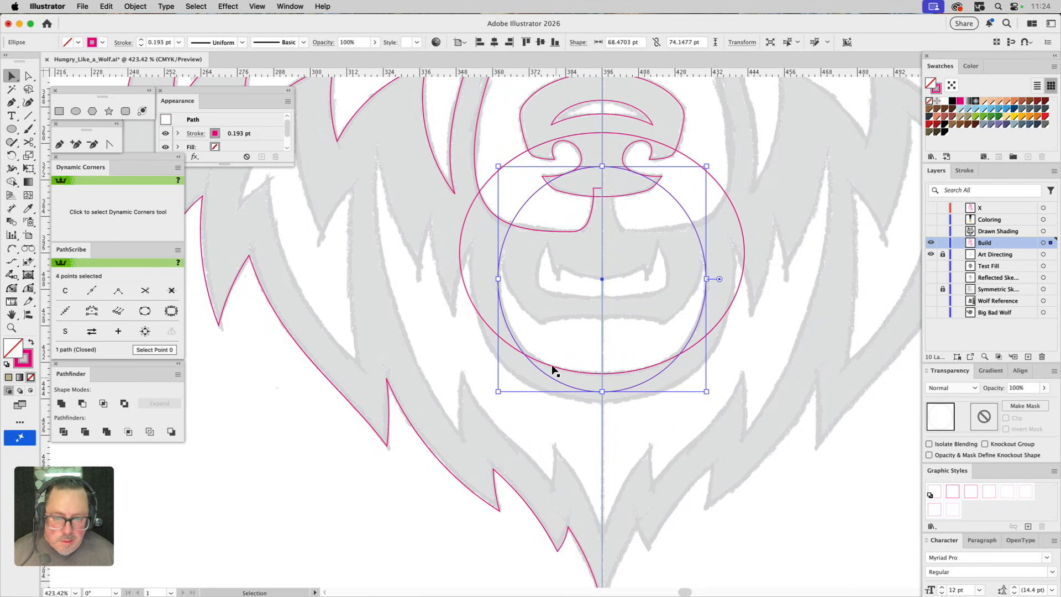
Step: Combine the two jaw ellipses into one shape with the Intersect Pathfinder mode
left_click(536, 372)
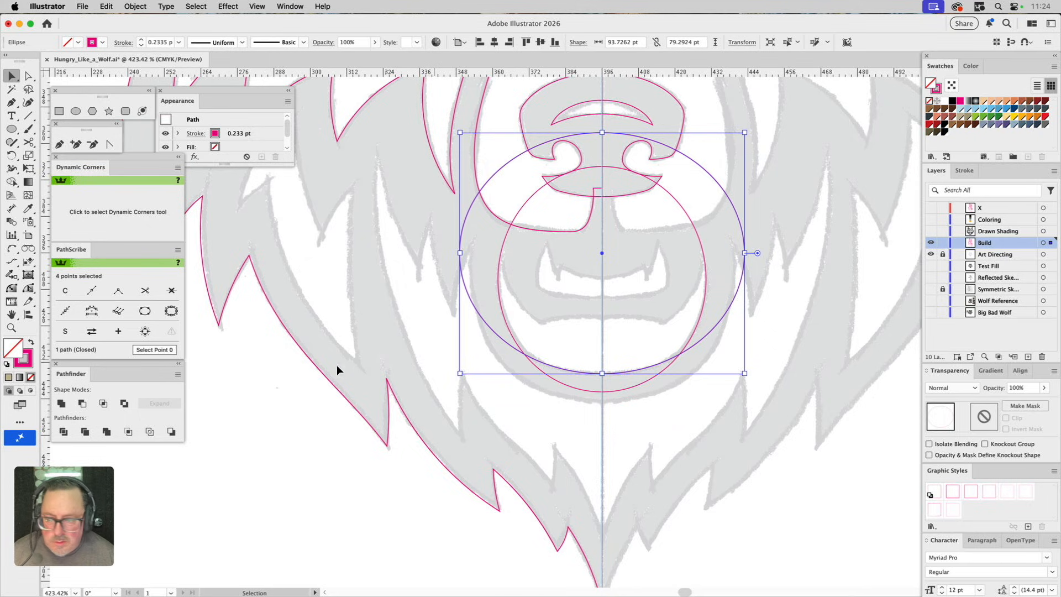
left_click_drag(506, 373, 508, 370)
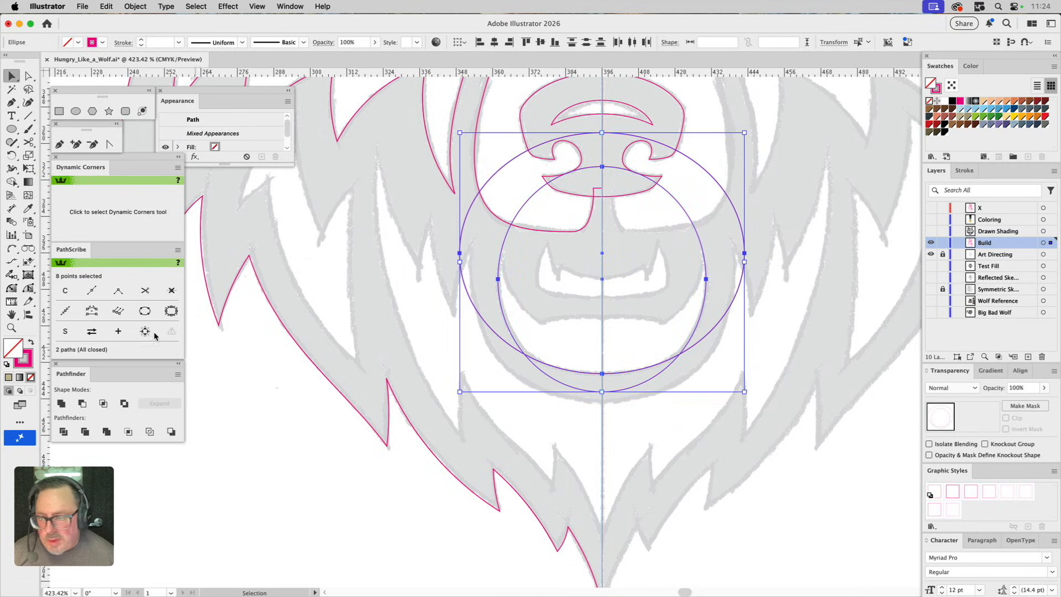
left_click(104, 404)
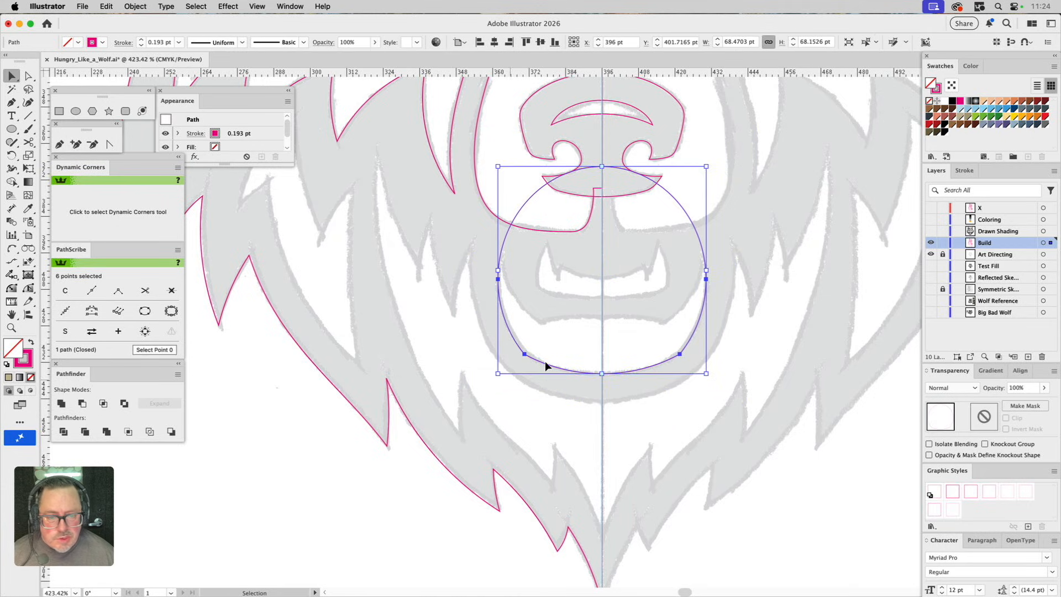
Step: Round the two lower corners of the intersected jaw shape together so its sides flow smoothly into the chin curve
key("a")
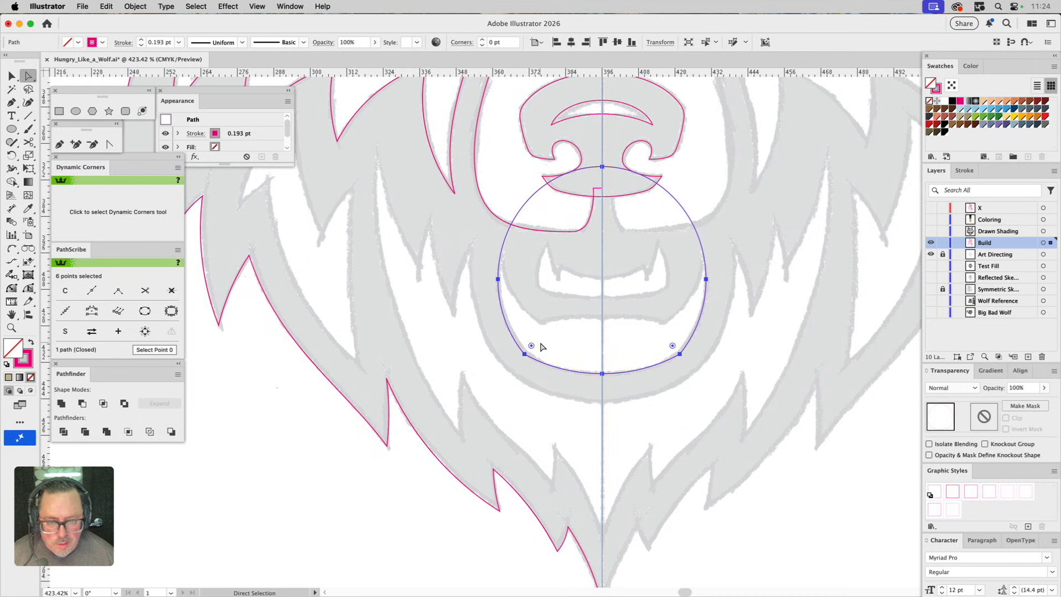
left_click(524, 354)
left_click(680, 354, "shift")
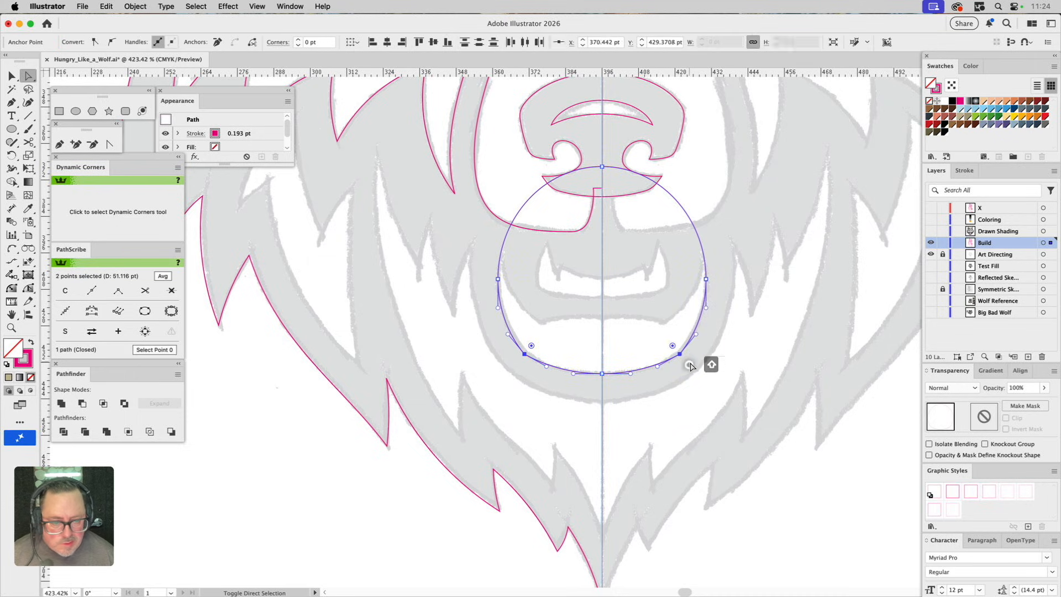
left_click_drag(531, 346, 571, 299)
left_click(544, 333)
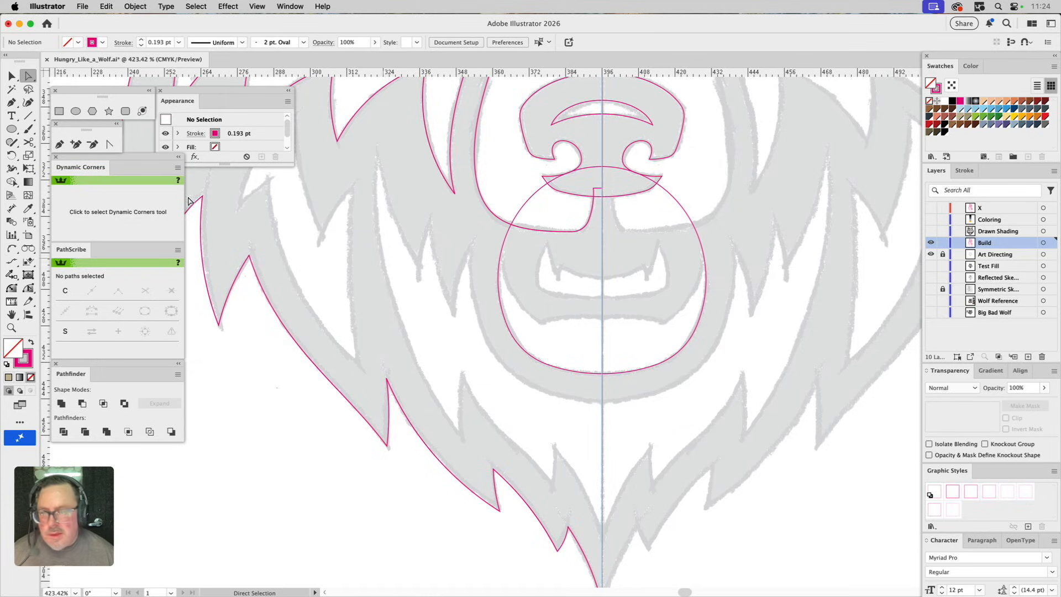
Step: Draw two ellipses centred on the guide: a flat one about 81 × 28 pt at the chin and one about 69 × 78 pt over the mouth
left_click(76, 111)
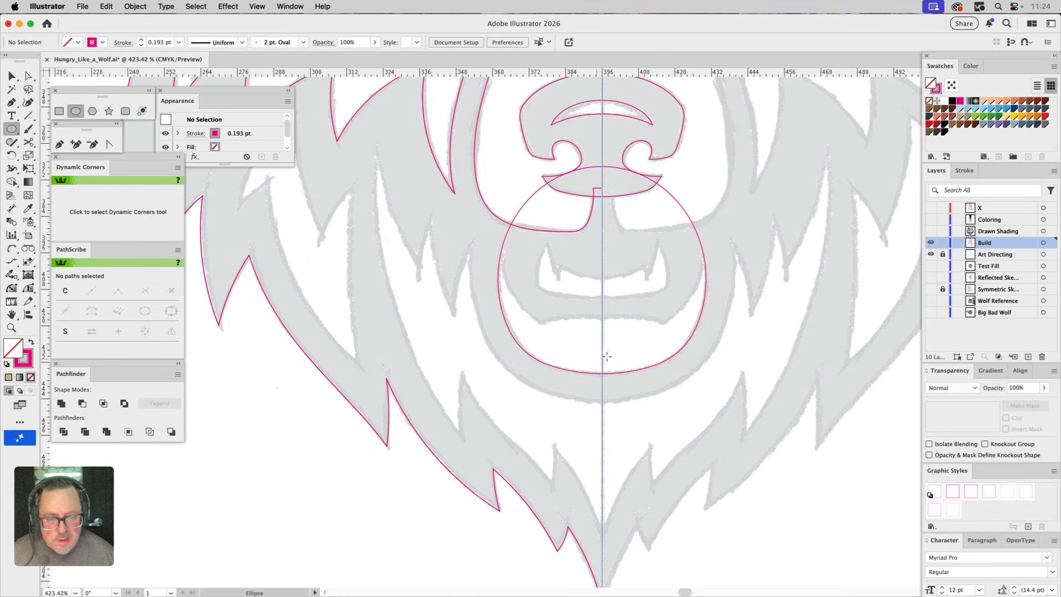
left_click_drag(602, 358, 725, 317)
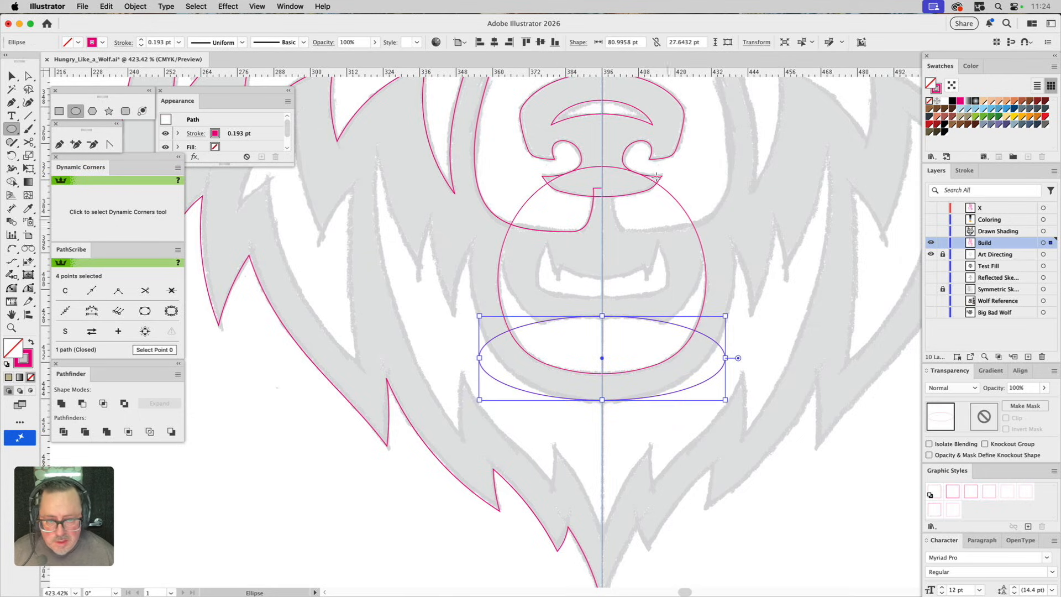
left_click_drag(601, 188, 718, 346)
scroll(672, 237, "up", 2)
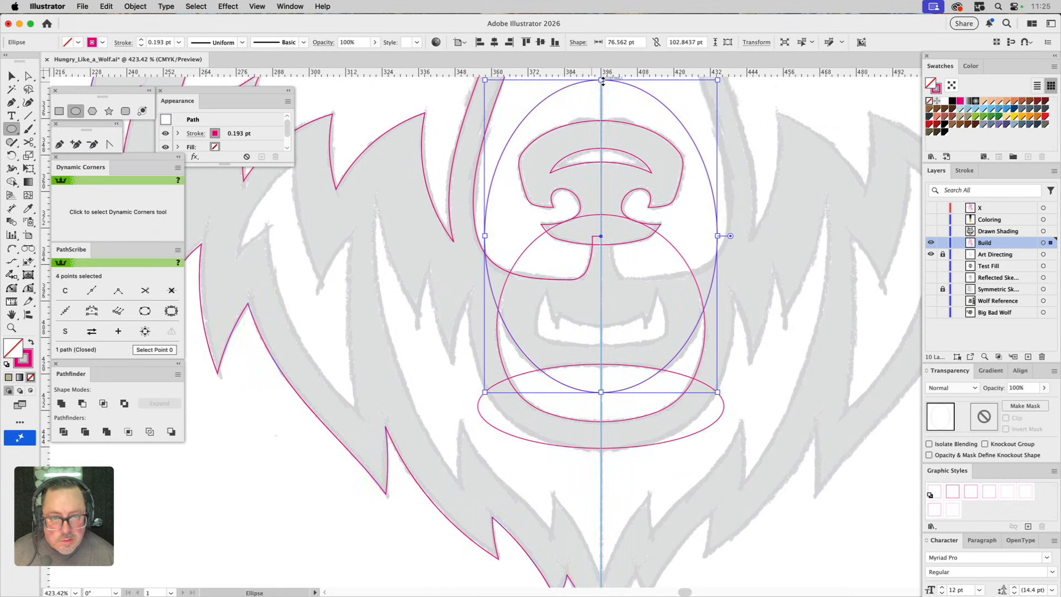
left_click_drag(603, 80, 602, 155)
mouse_move(718, 275)
left_mouse_down()
mouse_move(727, 276)
mouse_move(705, 280)
left_mouse_up()
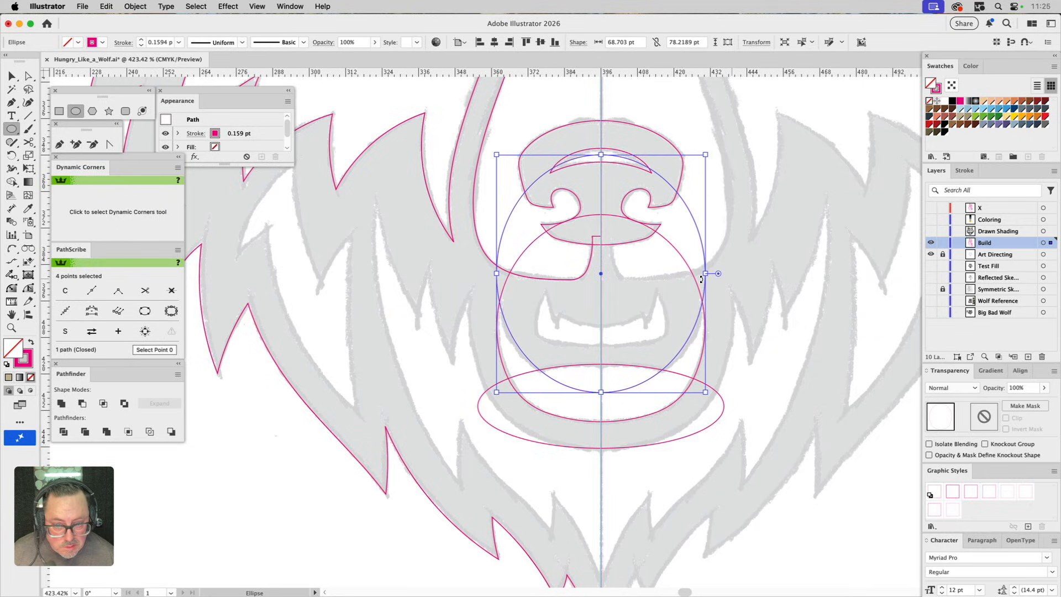
Step: Move the mouth ellipse's upper and two side anchors down about 3 pt, and narrow the shape to about 67 × 75 pt around the guide
key("a")
left_click(601, 156)
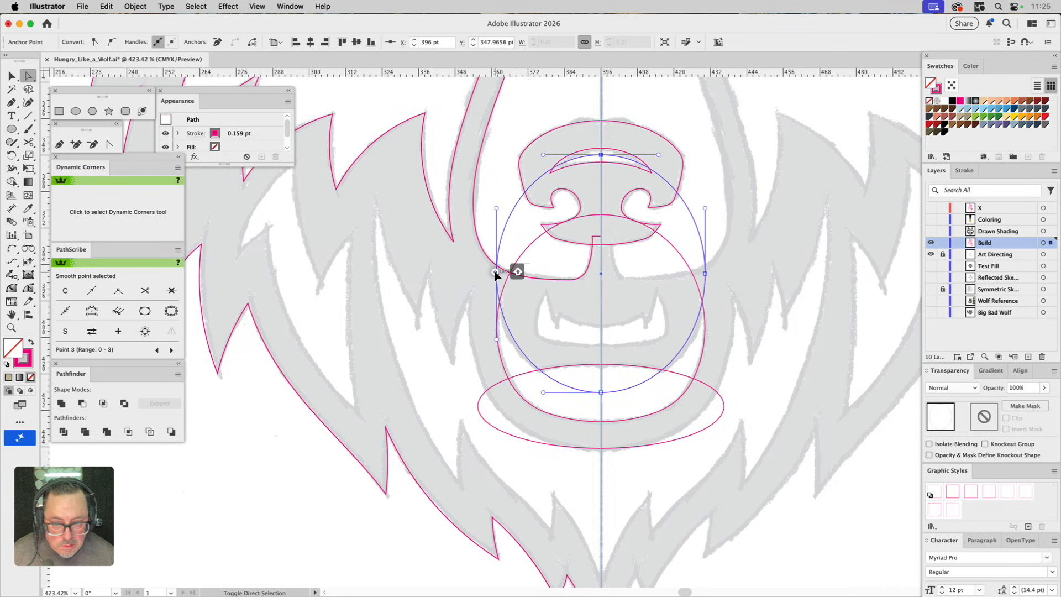
left_click(496, 273, "shift")
left_click(706, 274, "shift")
left_click_drag(705, 274, 705, 283)
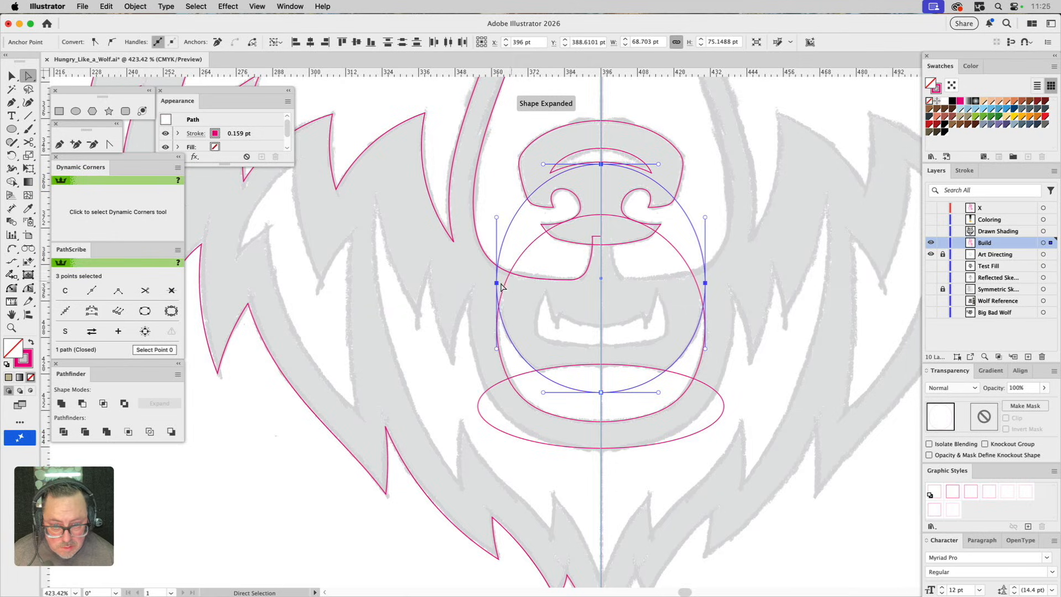
key("v")
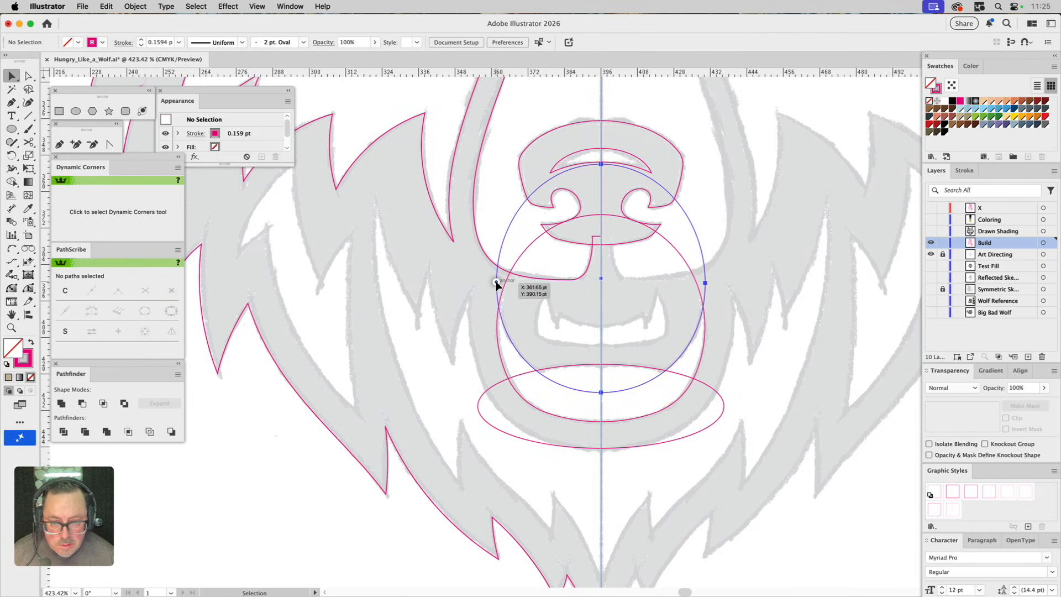
left_click_drag(496, 280, 498, 281)
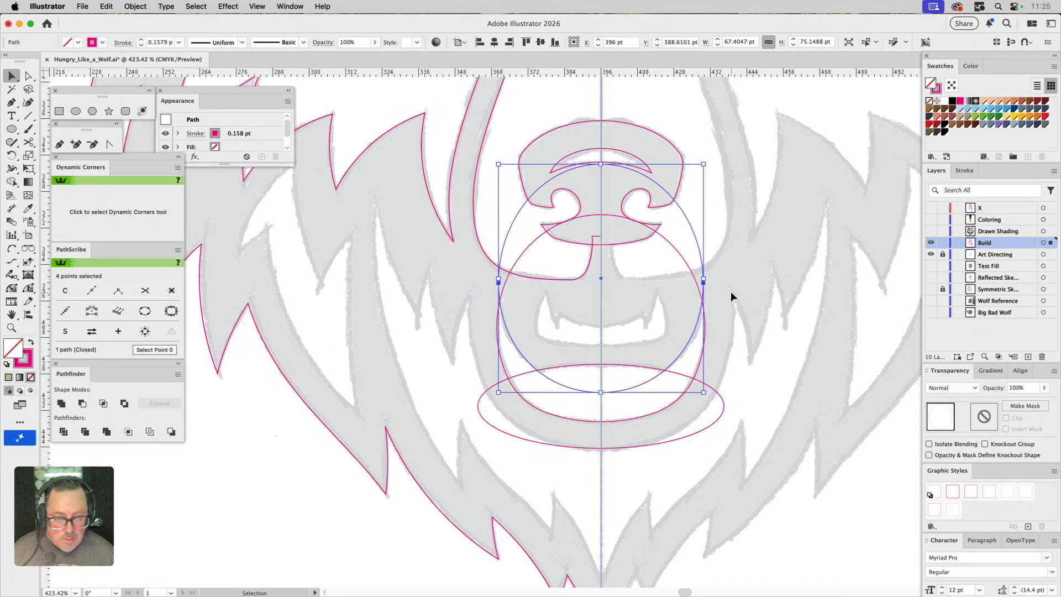
Step: Subtract the flat chin ellipse from the mouth ellipse with the Minus Front Pathfinder mode, and fill the result light blue
left_click(577, 363)
left_click(578, 364)
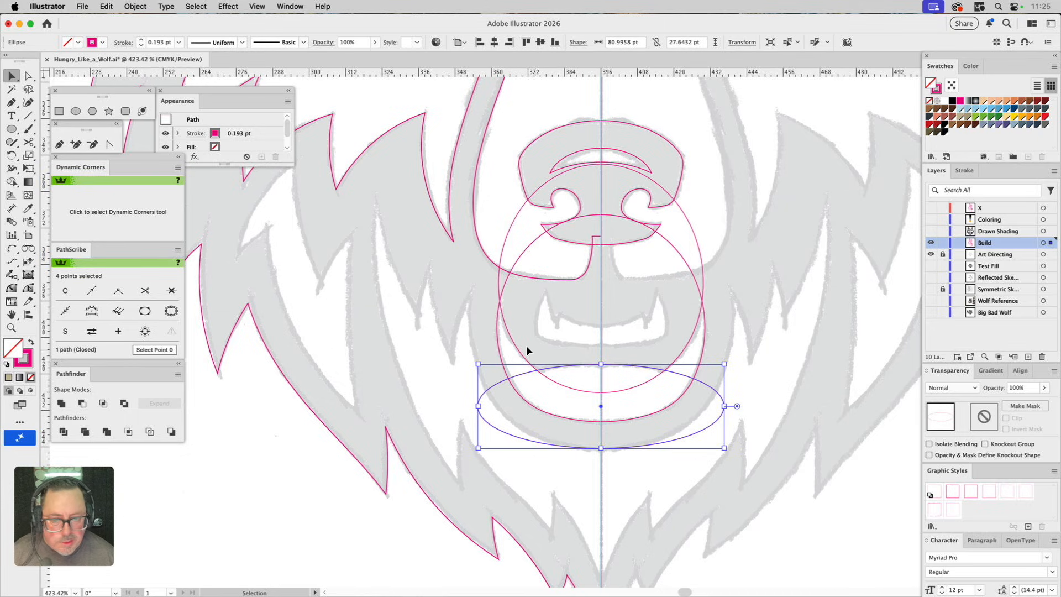
left_click(512, 348, "shift")
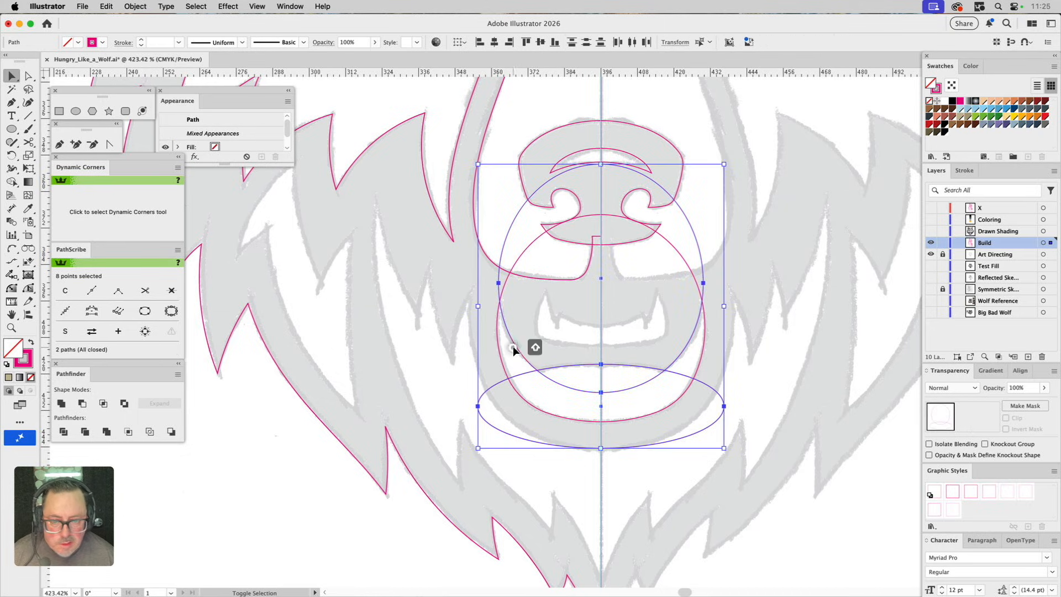
left_click(87, 405)
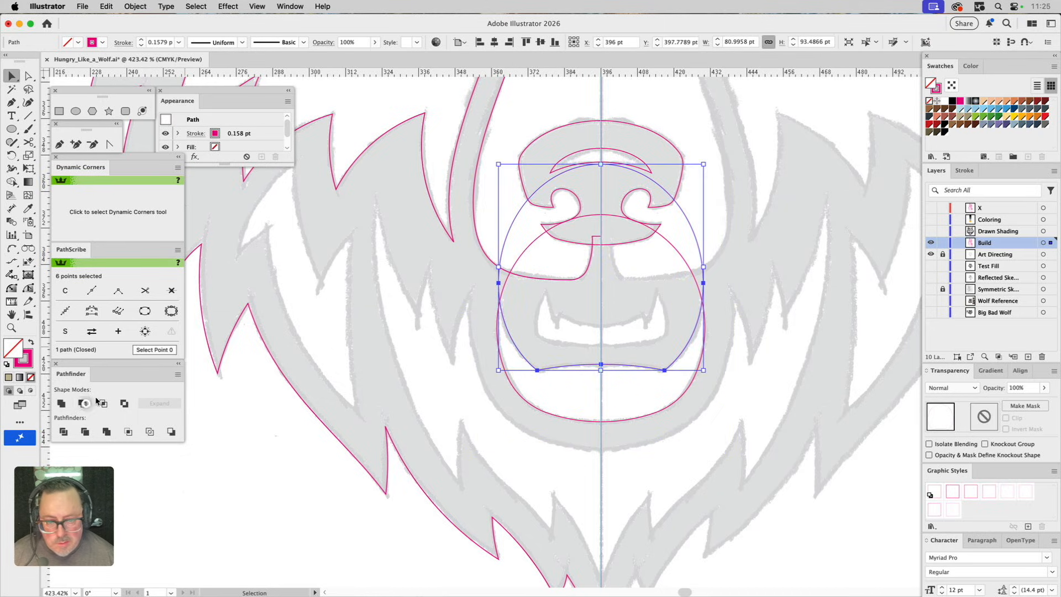
left_click(962, 110)
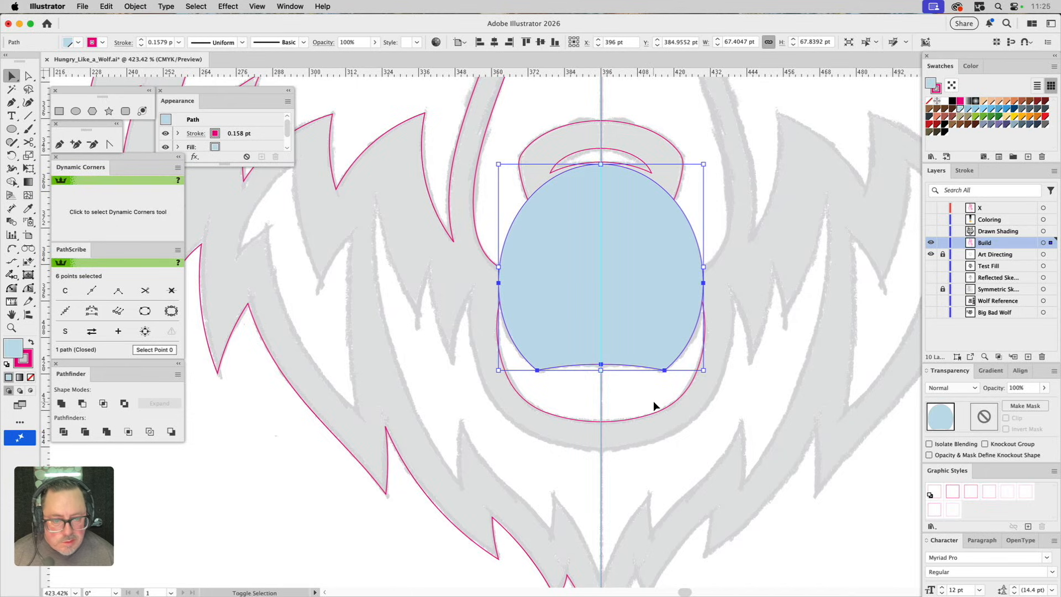
left_click(669, 424, "shift")
left_click(717, 393)
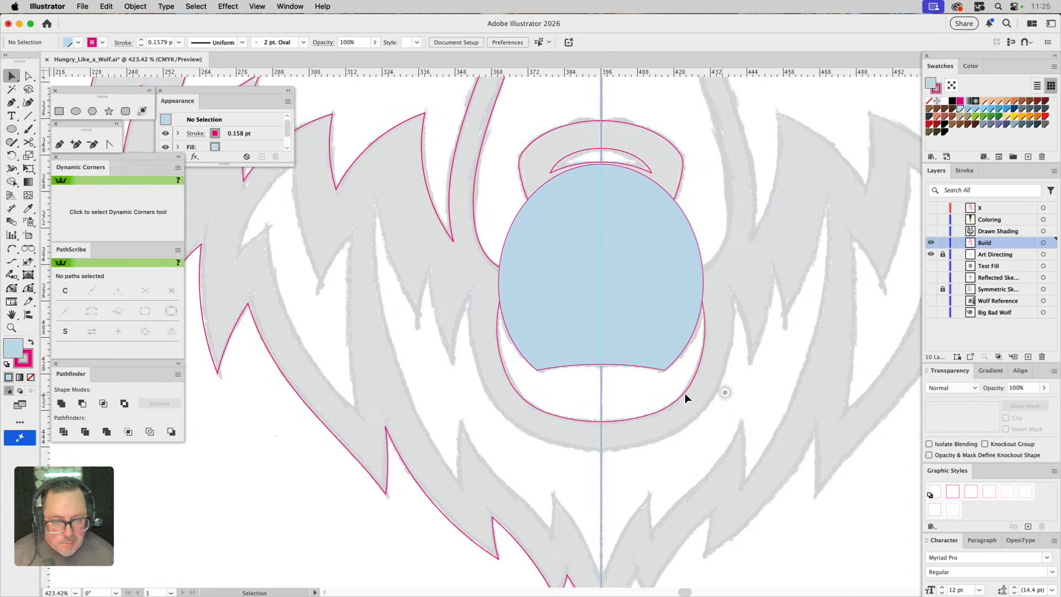
Step: Offset the rounded inner jaw path outward by 8 pt with Miter joins and a miter limit of 4
left_click(657, 411)
left_click(136, 6)
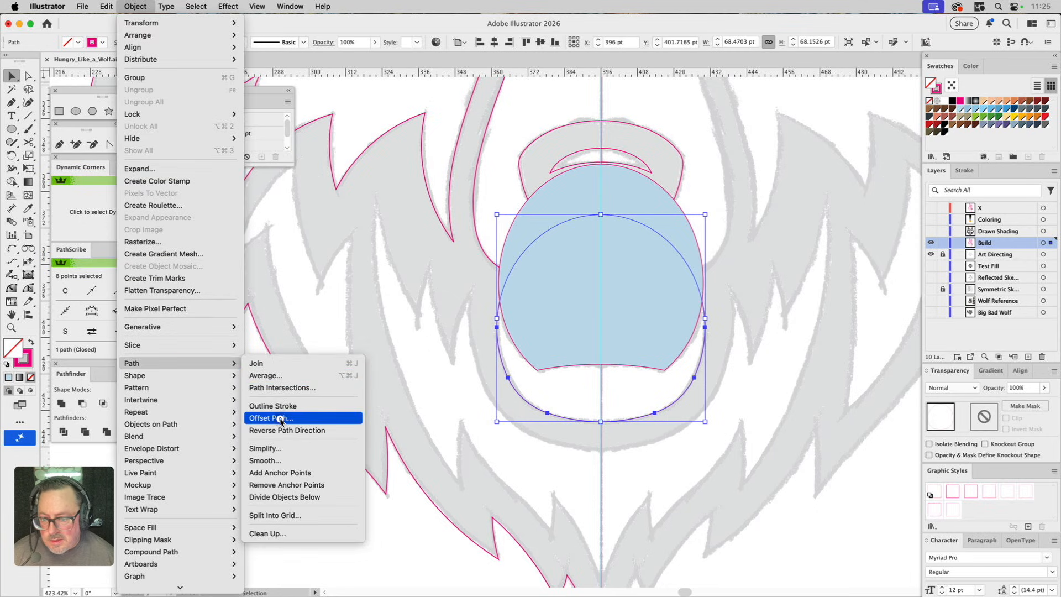
left_click(318, 421)
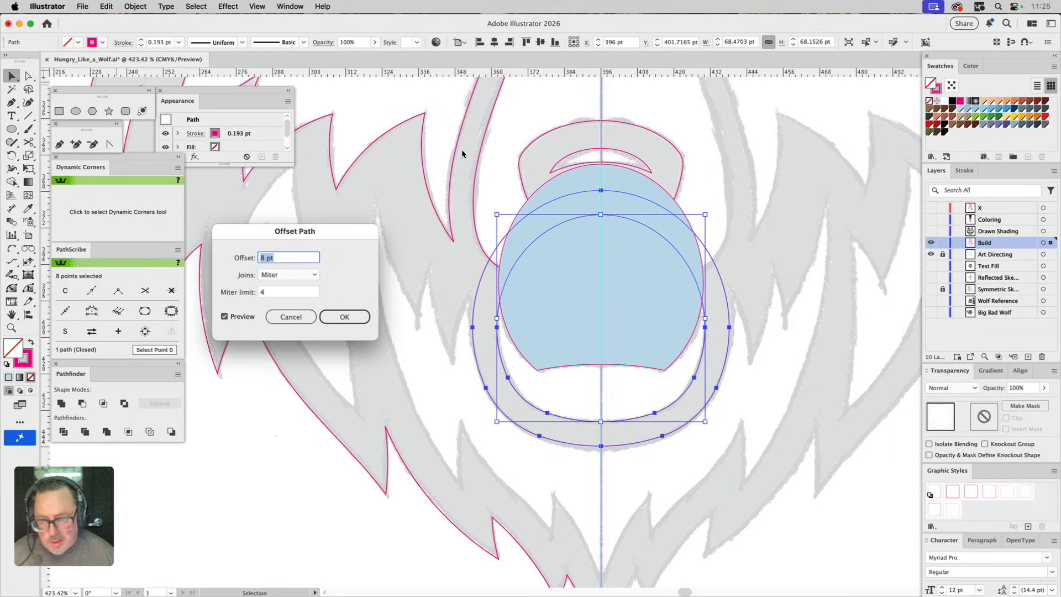
left_click(351, 317)
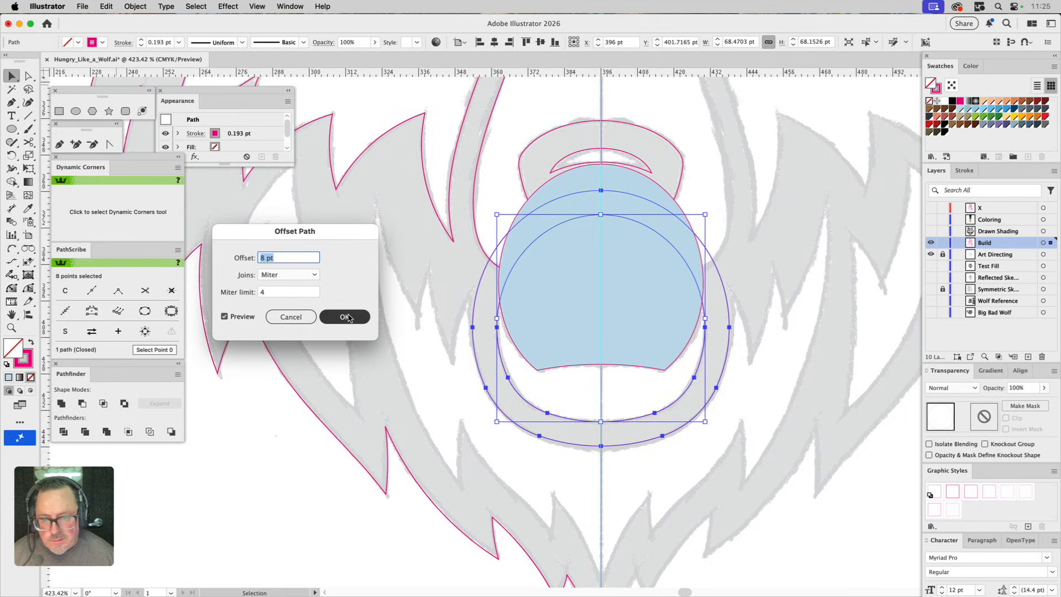
Step: Subtract the light blue mouth shape from the inner jaw shape with Minus Front, leaving a crescent along the lower jaw
left_click(536, 380)
left_click(534, 319)
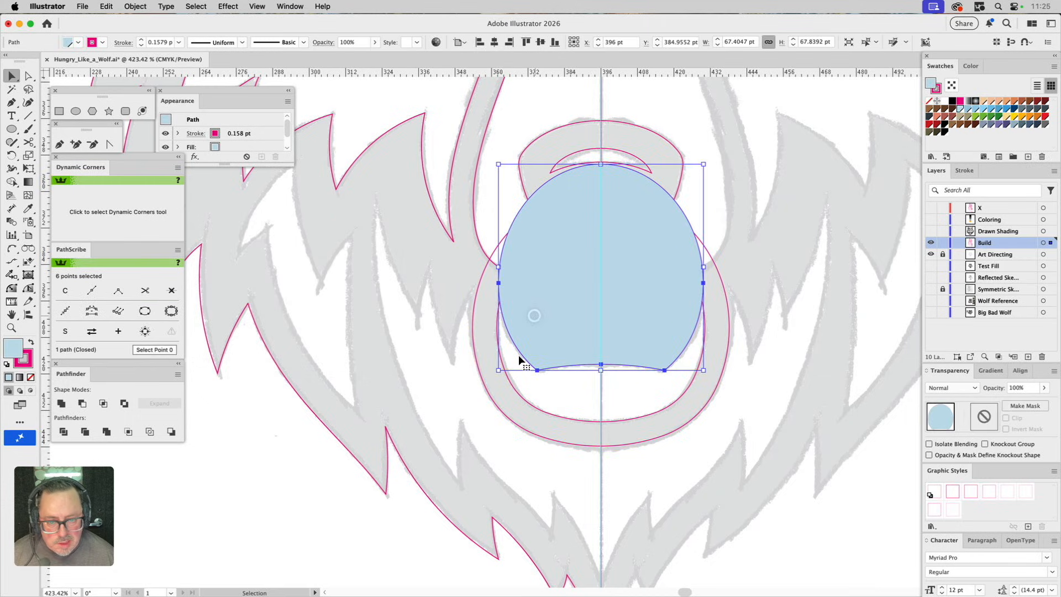
left_click(520, 402, "shift")
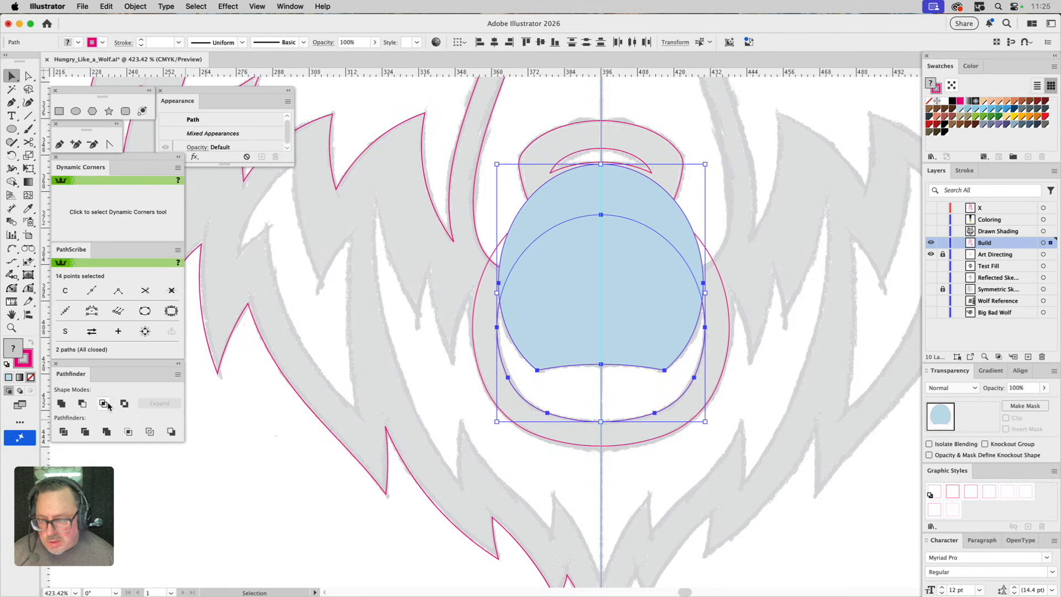
left_click(82, 404)
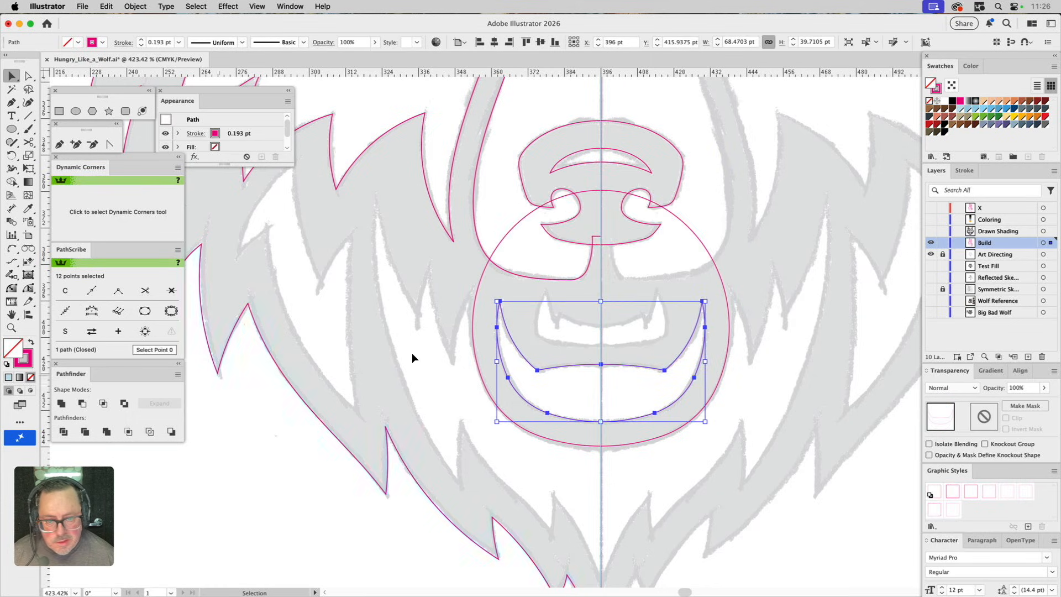
left_click(529, 323)
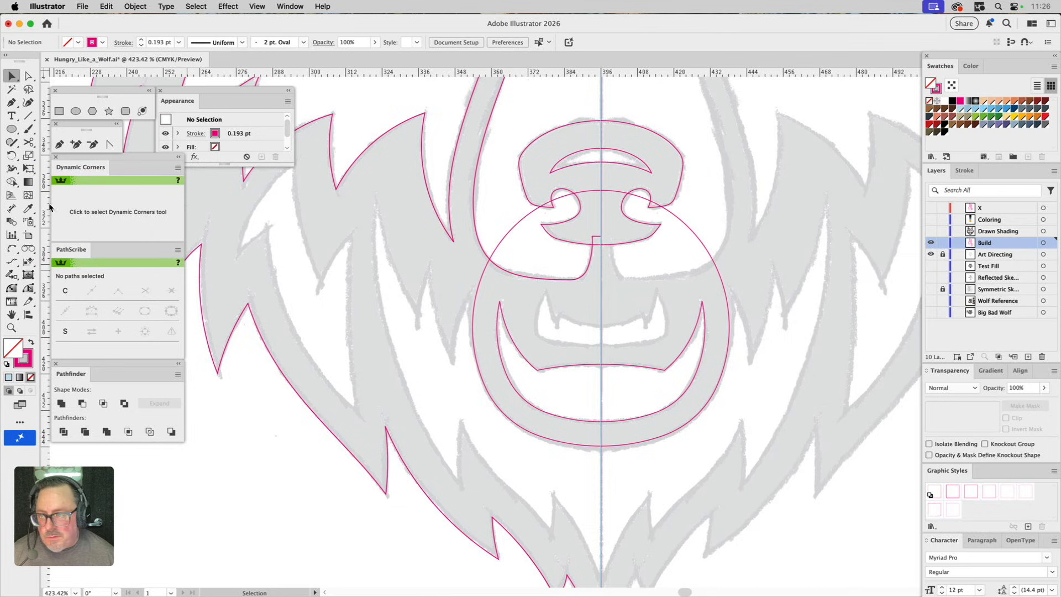
Step: Trace the cheek tuft beside the jaw with Arc by Points: an arc of about 34 pt radius down to its tip and one of about 51 pt back up
left_click(12, 249)
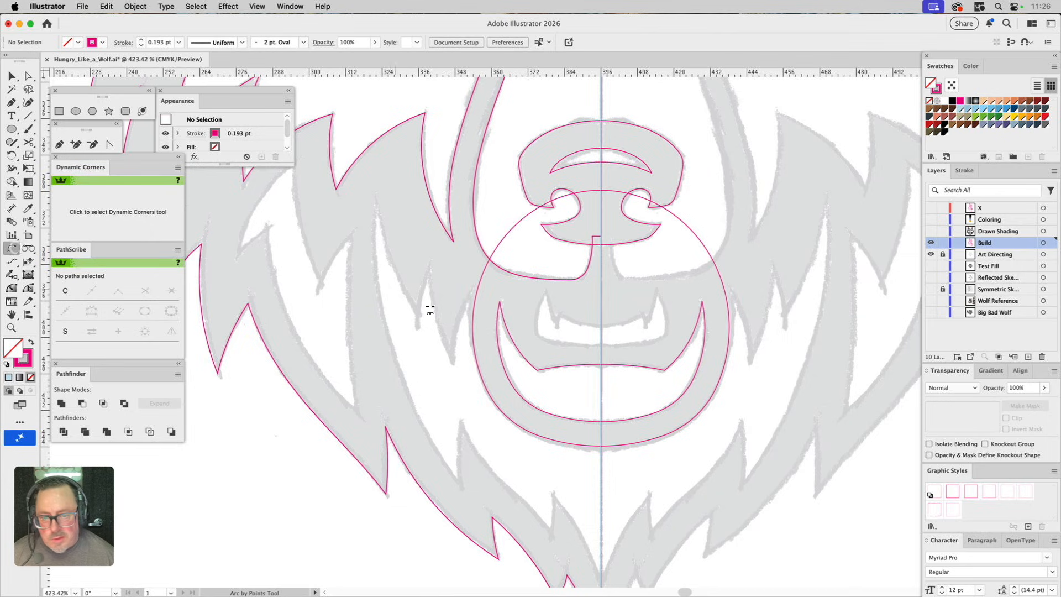
left_click(482, 284)
left_click(453, 361)
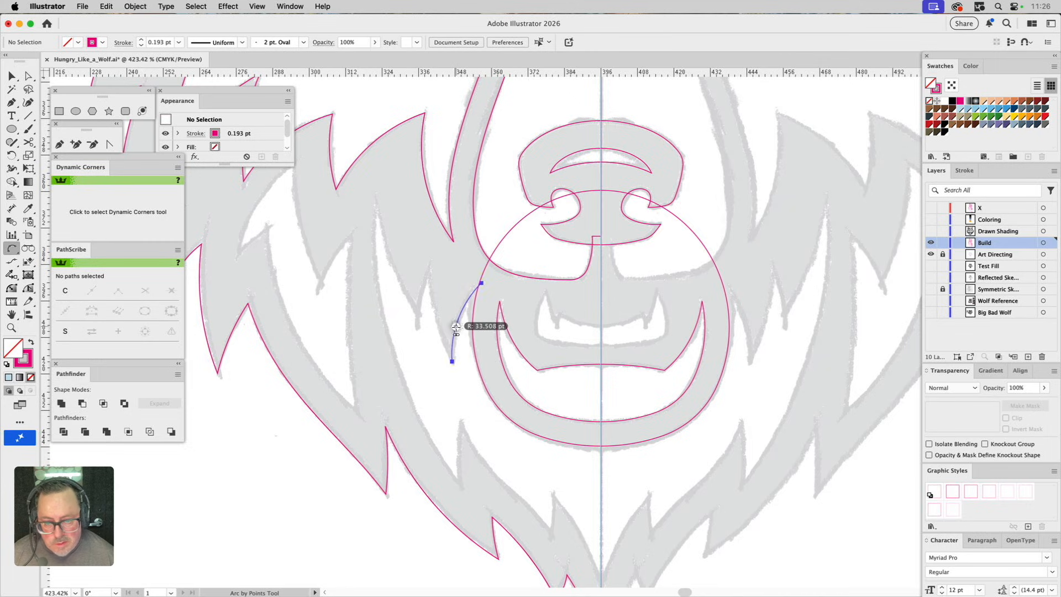
left_click(456, 328)
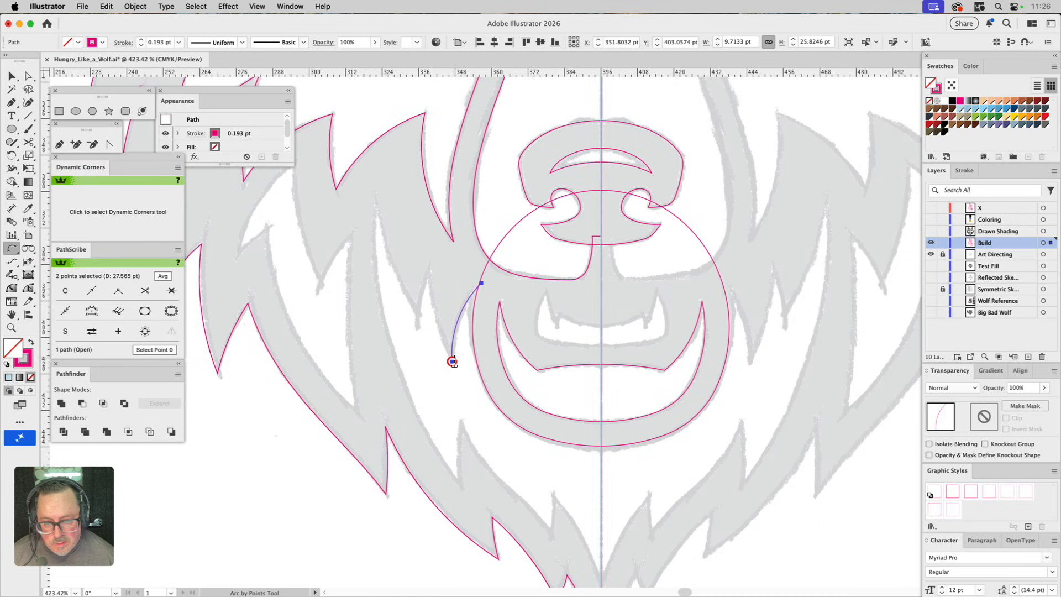
left_click(429, 264)
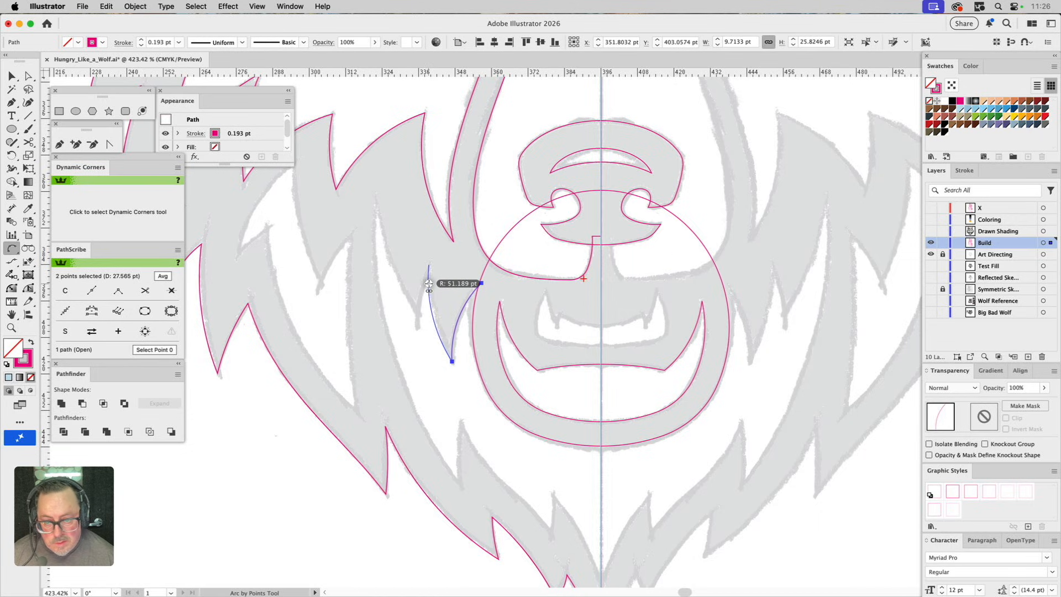
left_click(429, 282)
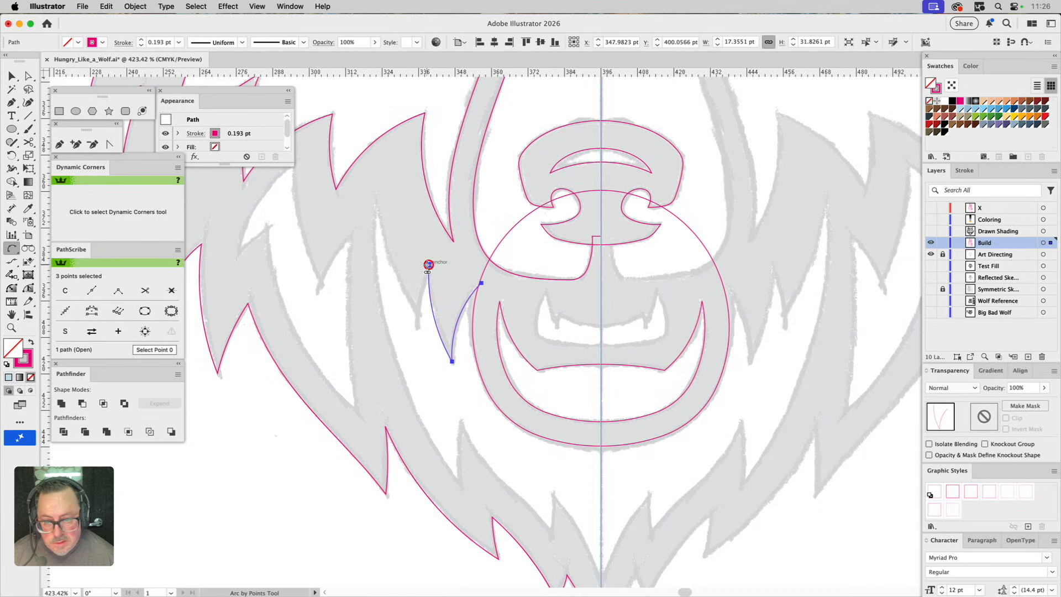
Step: Continue the fur path around the next smaller tuft with arcs of about 25 pt and 78 pt radius, ending at the high inner notch
left_click(415, 309)
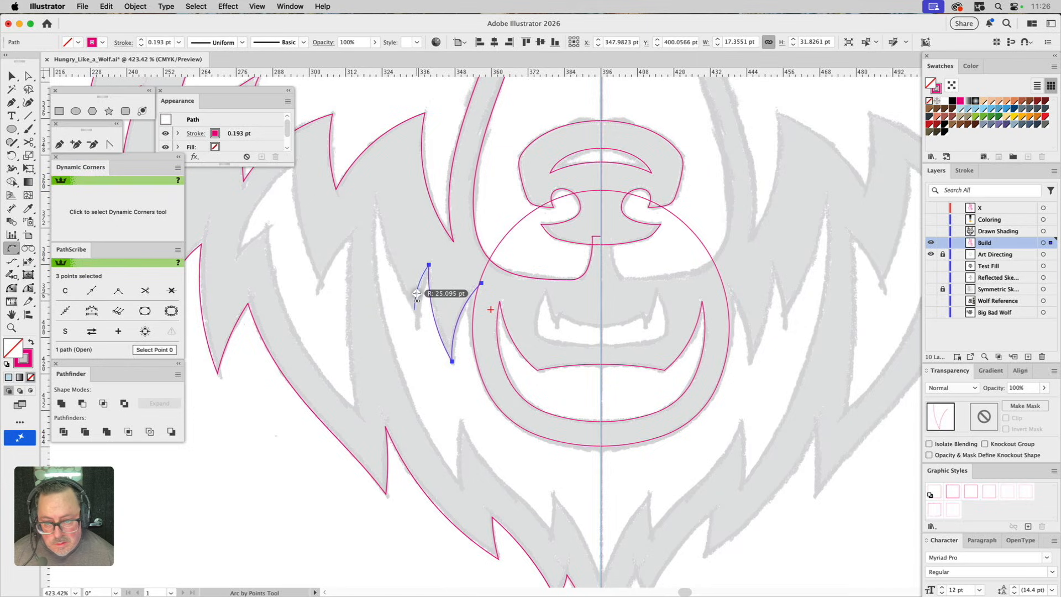
left_click(416, 296)
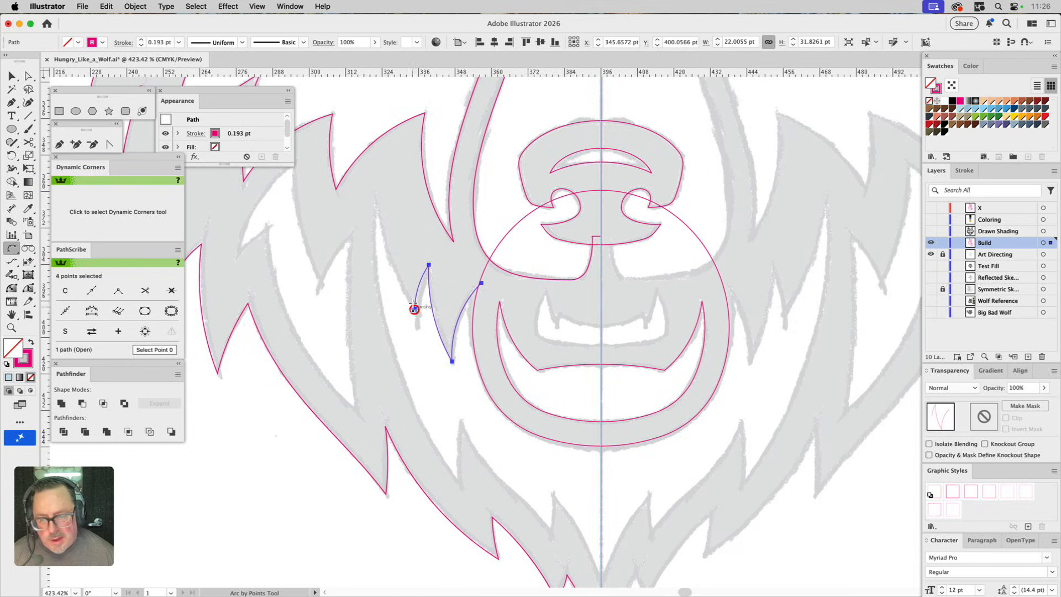
left_click(414, 309)
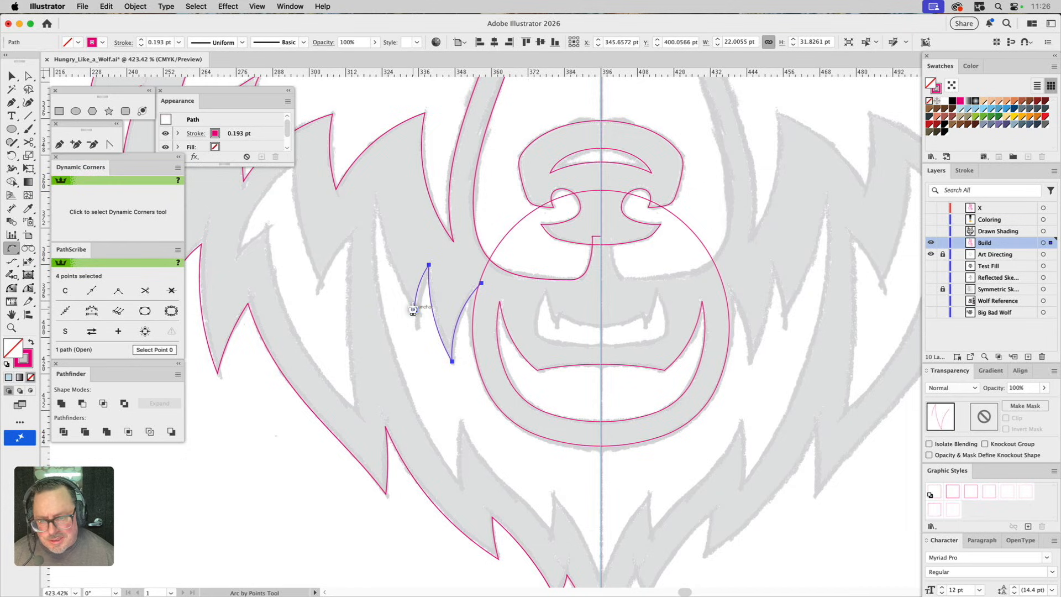
left_click(376, 200)
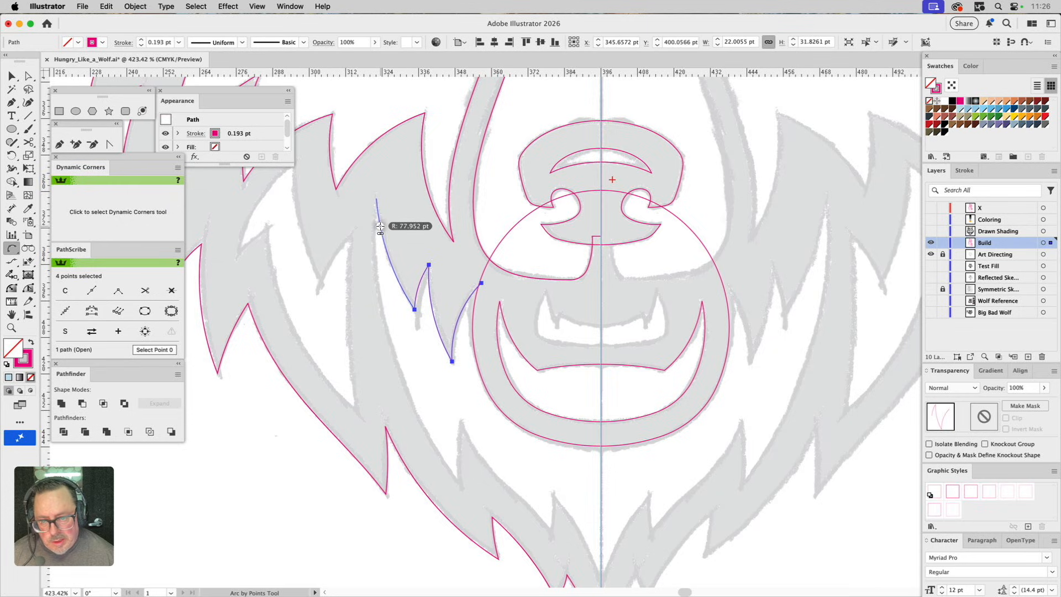
left_click(380, 227)
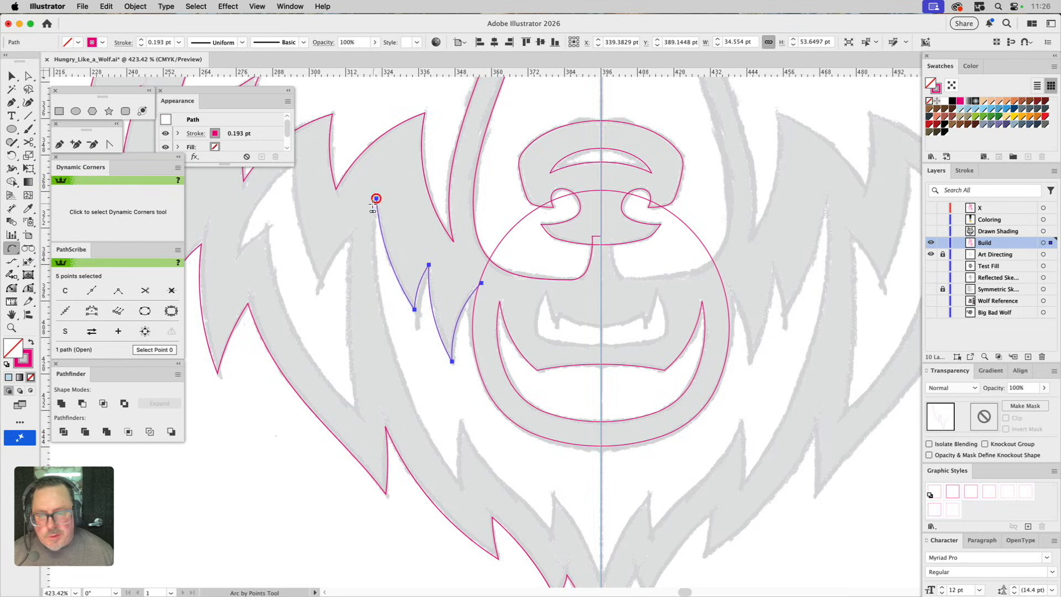
Step: Extend the fur path with a long arc of about 132 pt radius to the lower notch, up to the next fur peak and down toward the chin
left_click(376, 199)
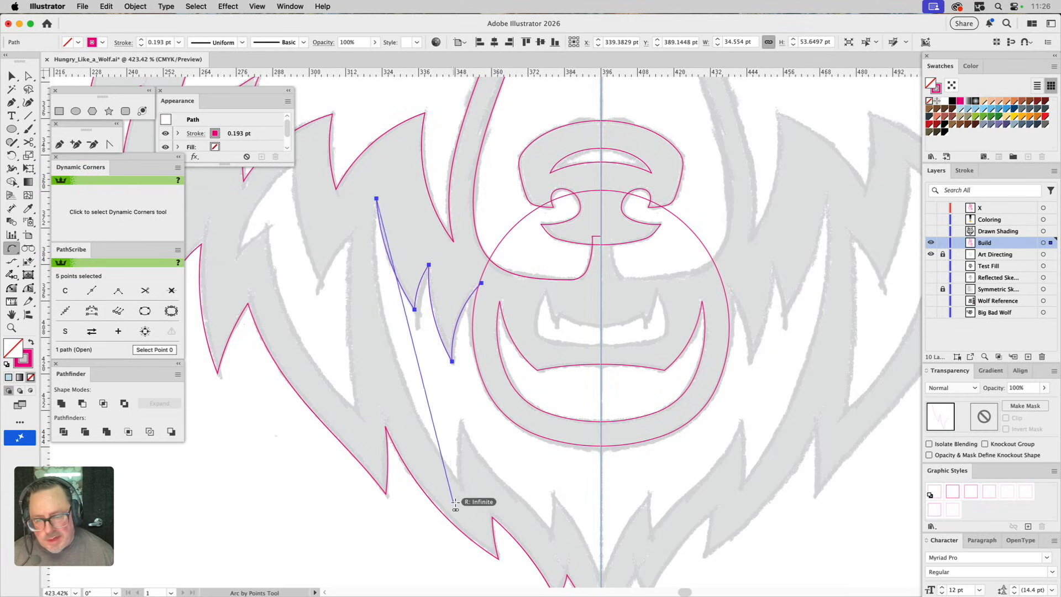
left_click(458, 483)
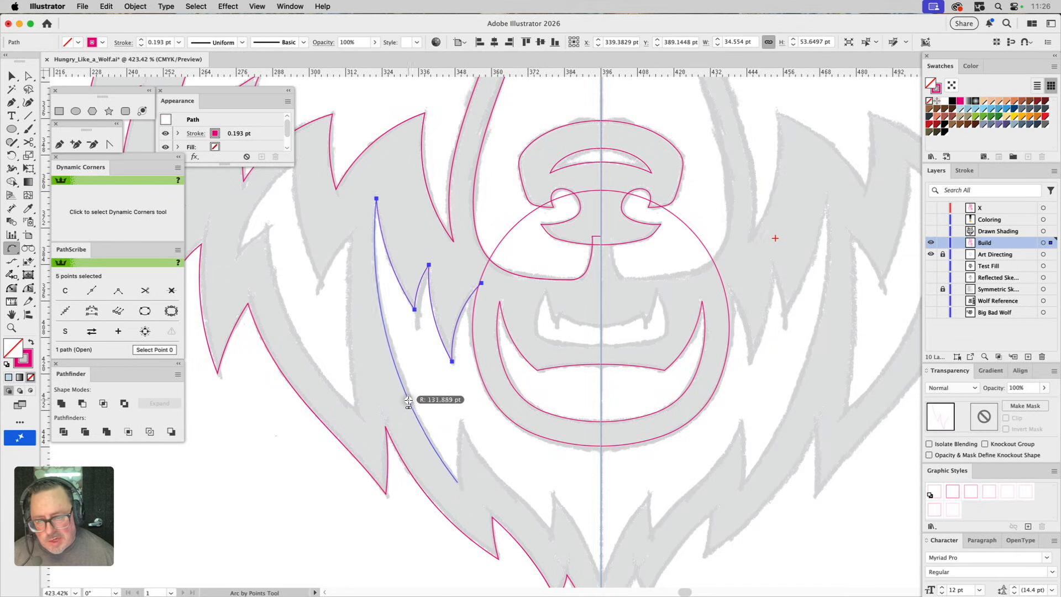
left_click(409, 401)
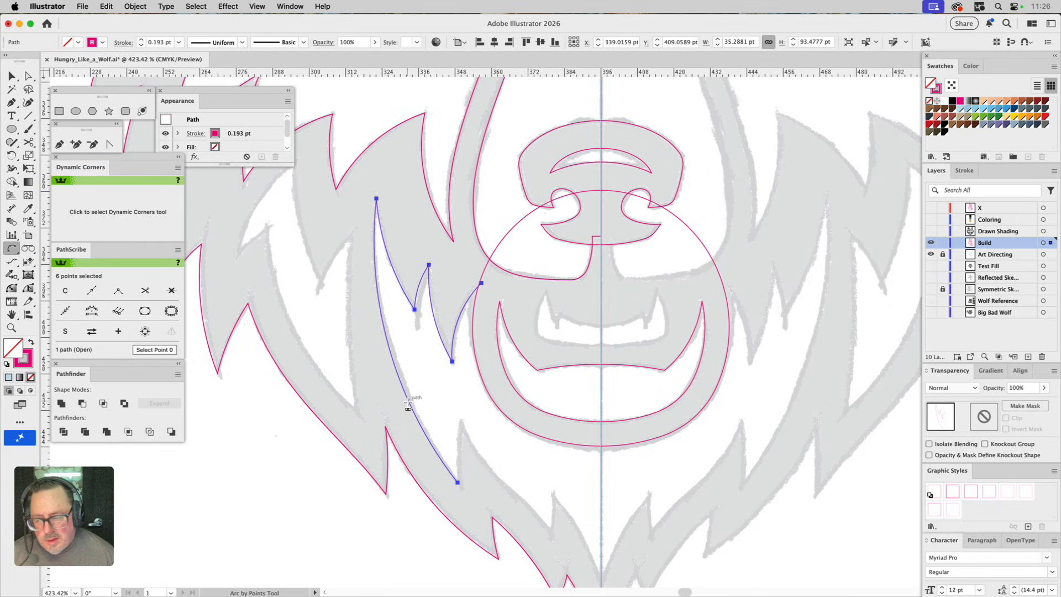
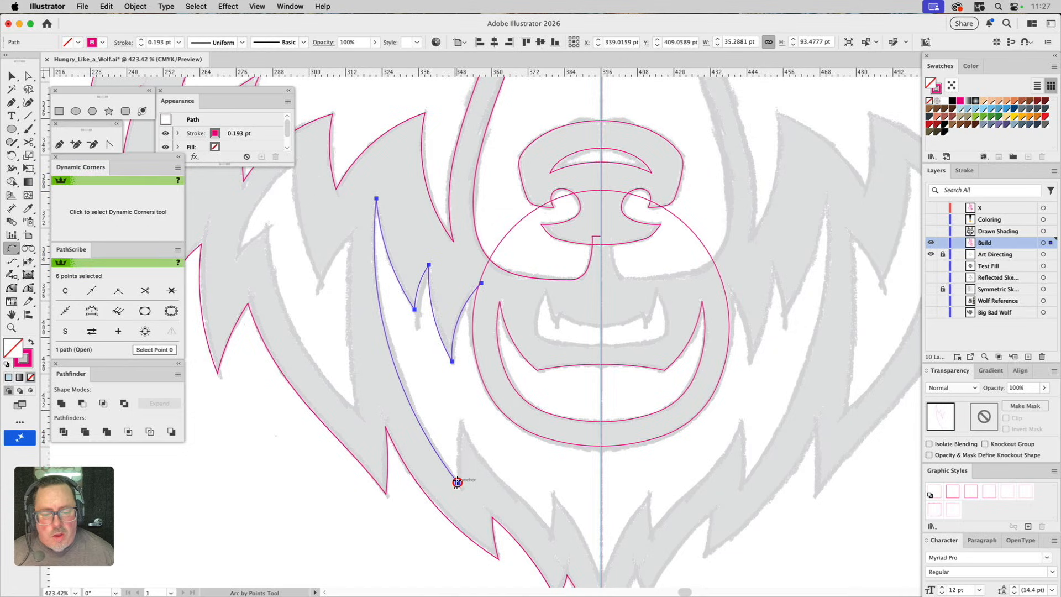
left_click(457, 482)
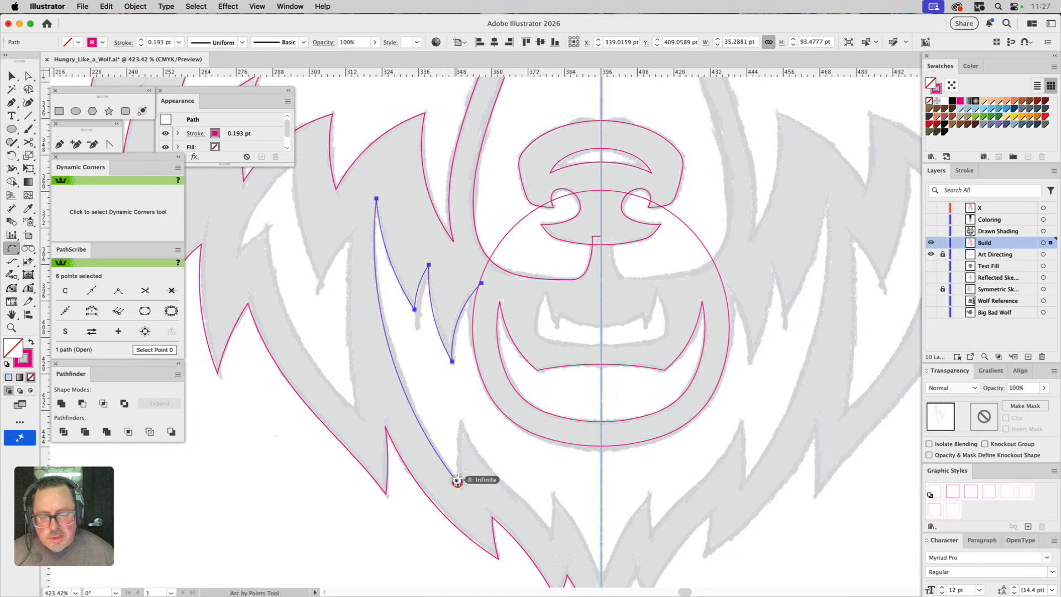
left_click(461, 421)
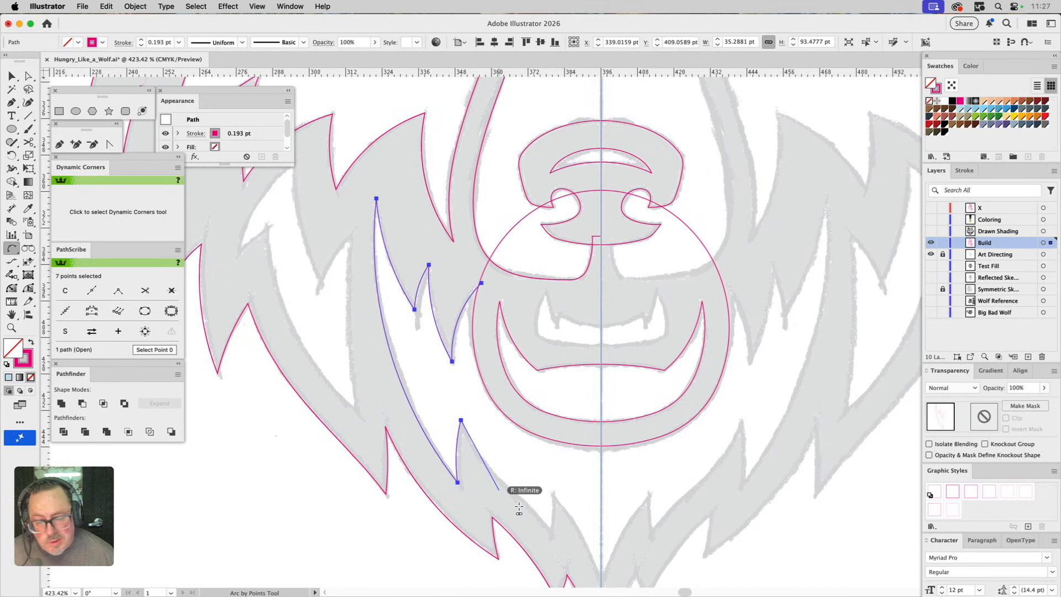
left_click(549, 532)
Step: Bend the last fur segment with Direct Selection to follow the sketch's inner edge, and switch back to the Arc by Points tool
key("z")
key("a")
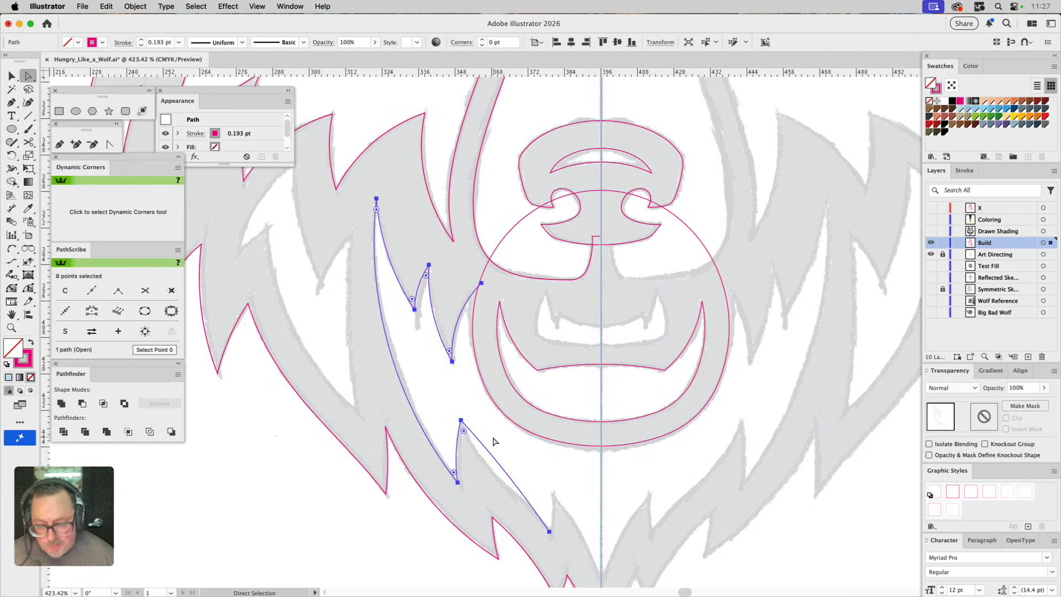
left_click(493, 455)
left_click_drag(492, 456, 478, 357)
key("space")
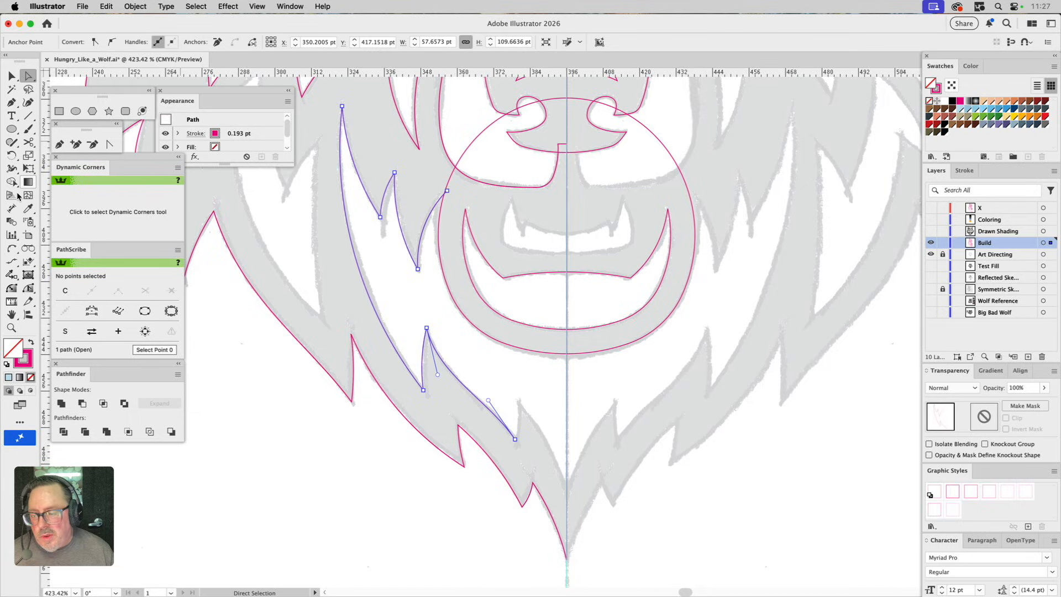
left_click(12, 250)
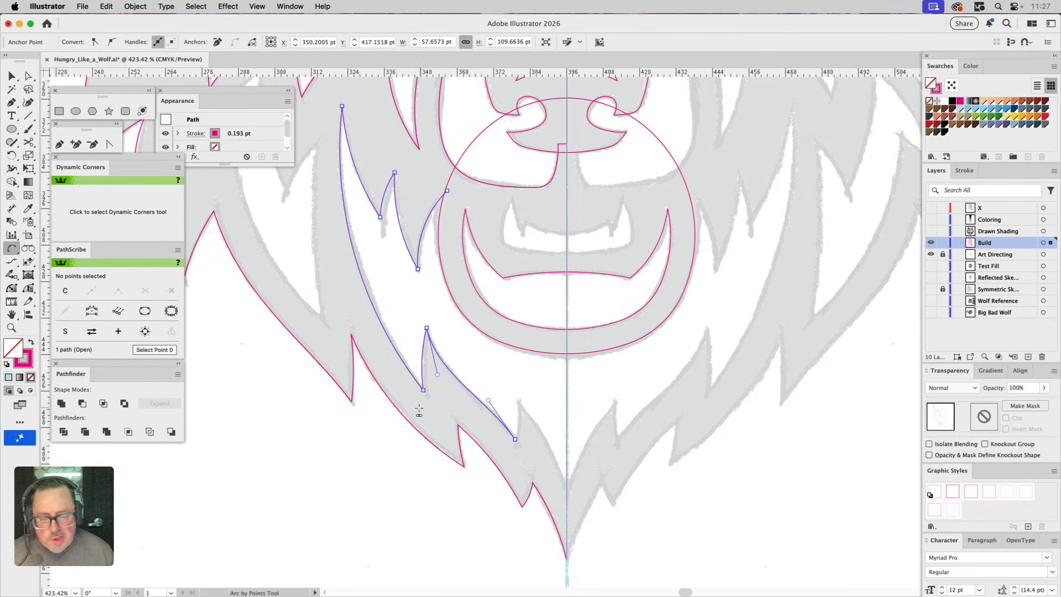
Step: Continue the fur path with an arc of about 25 pt radius up the small peak and another down to the centre guide at the chin
left_click(516, 439)
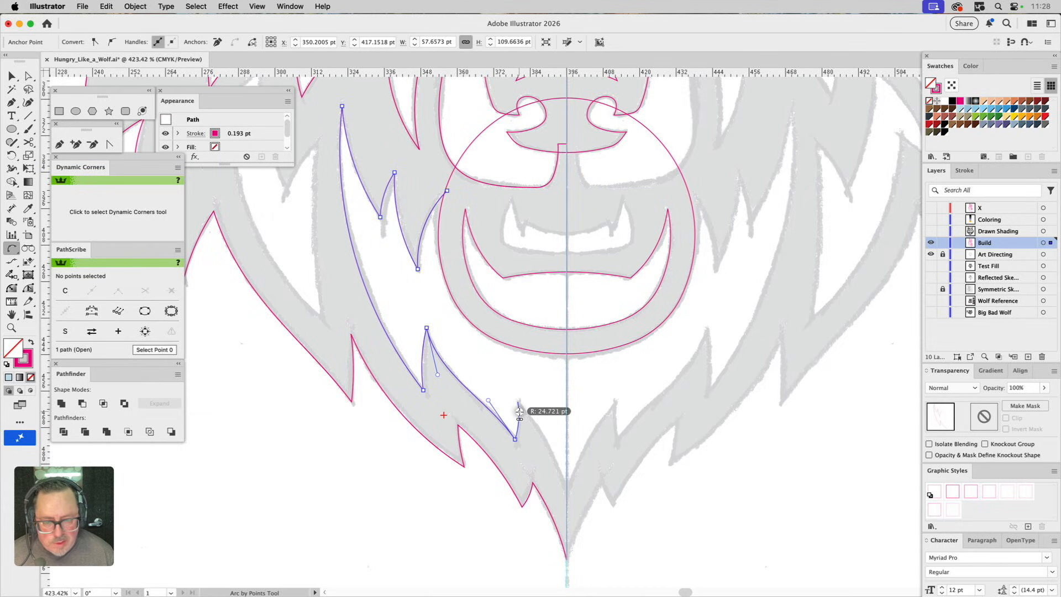
left_click(517, 403)
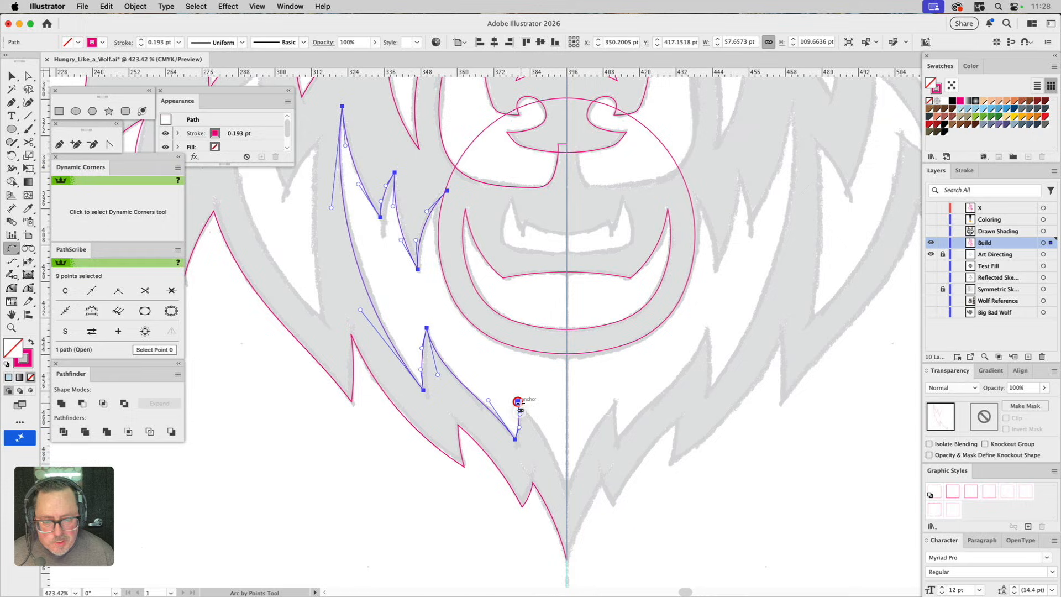
left_click(567, 485)
left_click(553, 451)
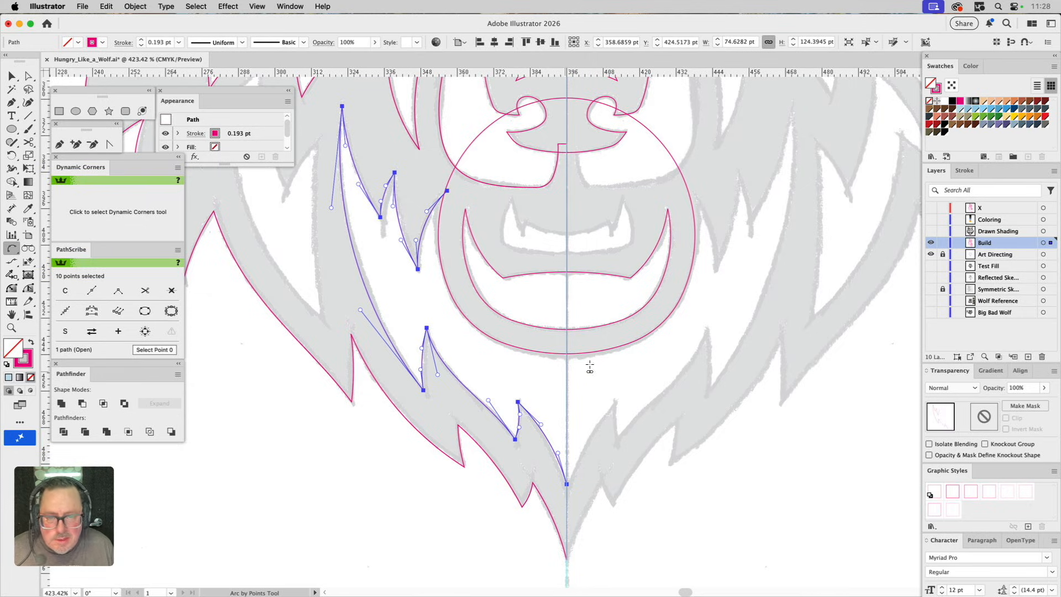
Step: Close the fur path with the Pen tool, running straight from the inner tuft's end to the centre guide and down to the chin point
left_click(59, 144)
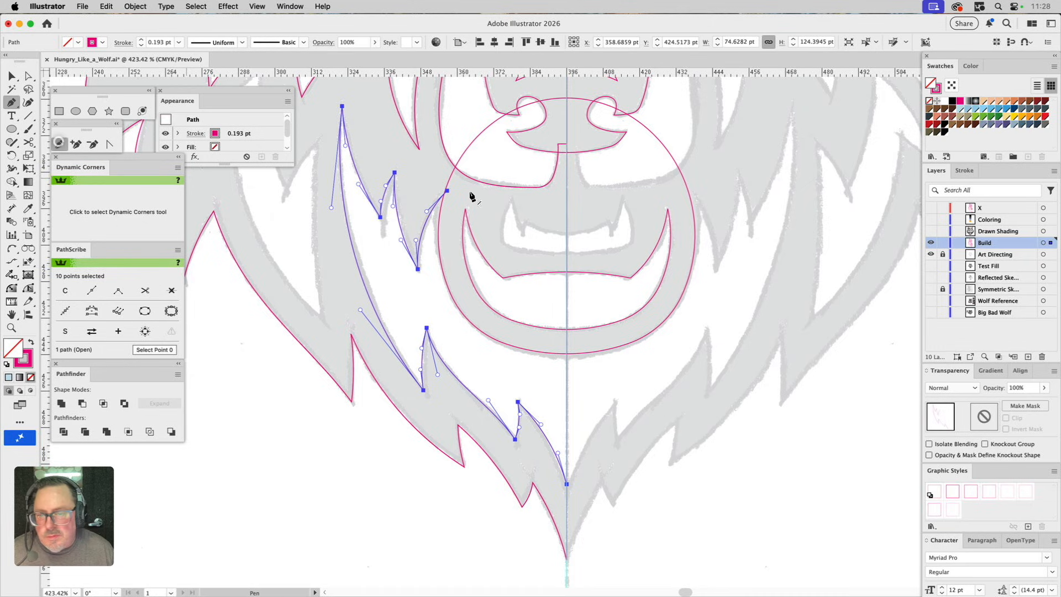
left_click(448, 191)
left_click(449, 191)
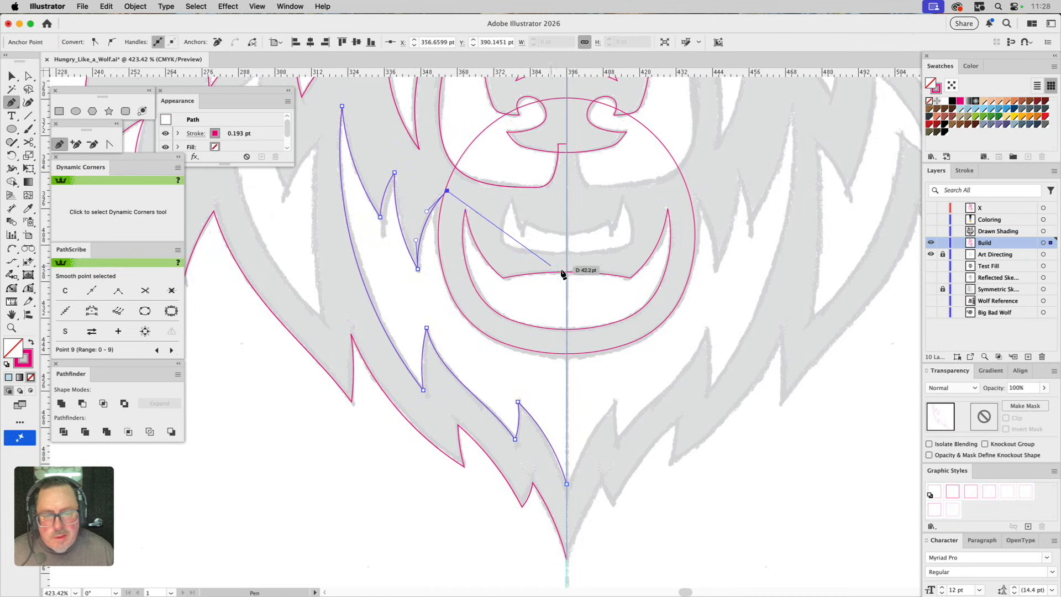
left_click(567, 285)
left_click(567, 485)
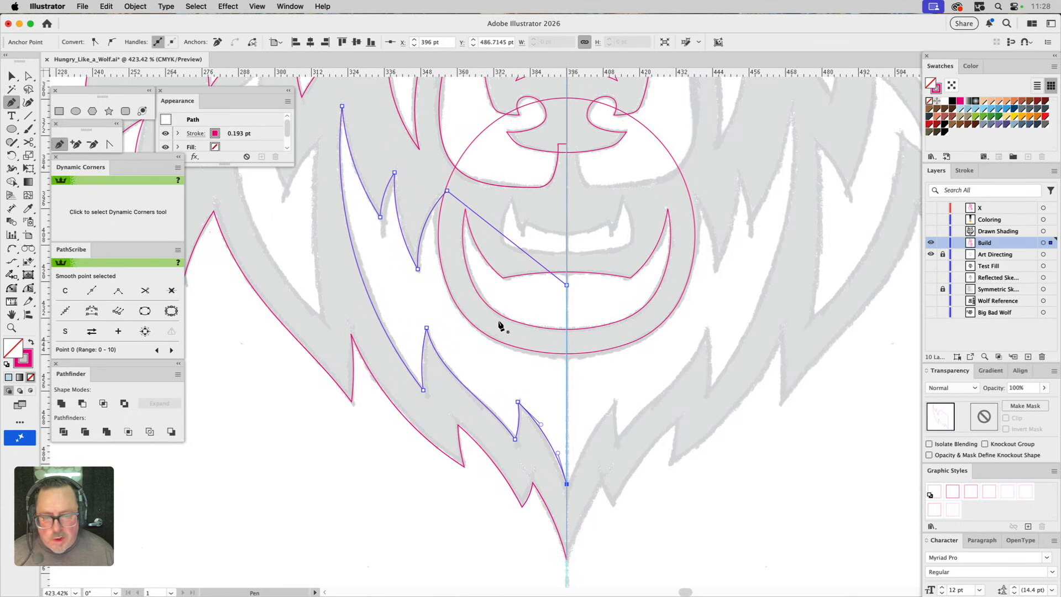
Step: Select the large jaw circle and the closed fur shape, and subtract the circle from the fur shape with Pathfinder
key("v")
left_click(474, 312)
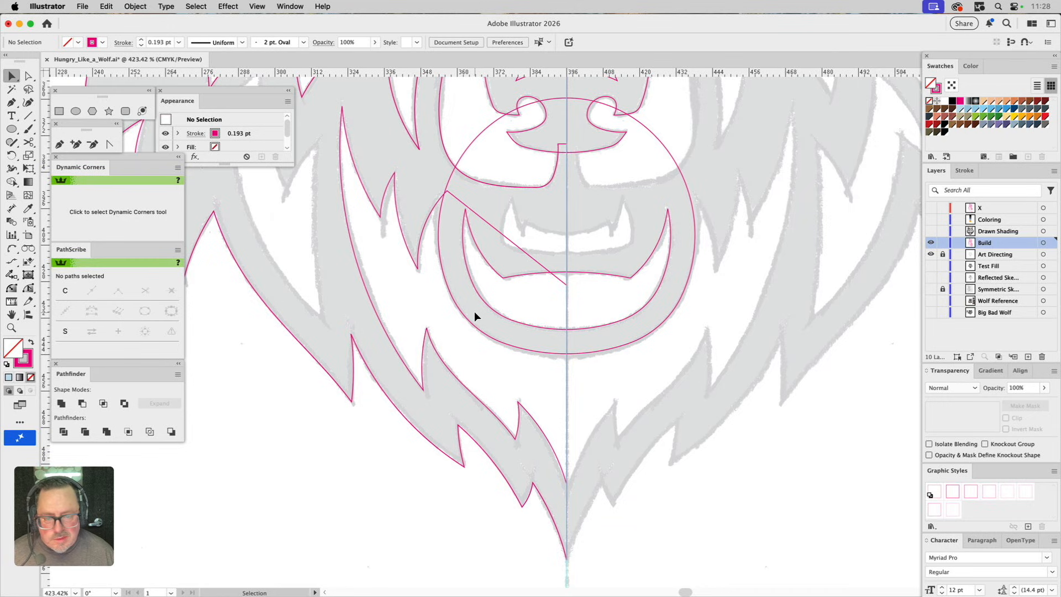
left_click(470, 338)
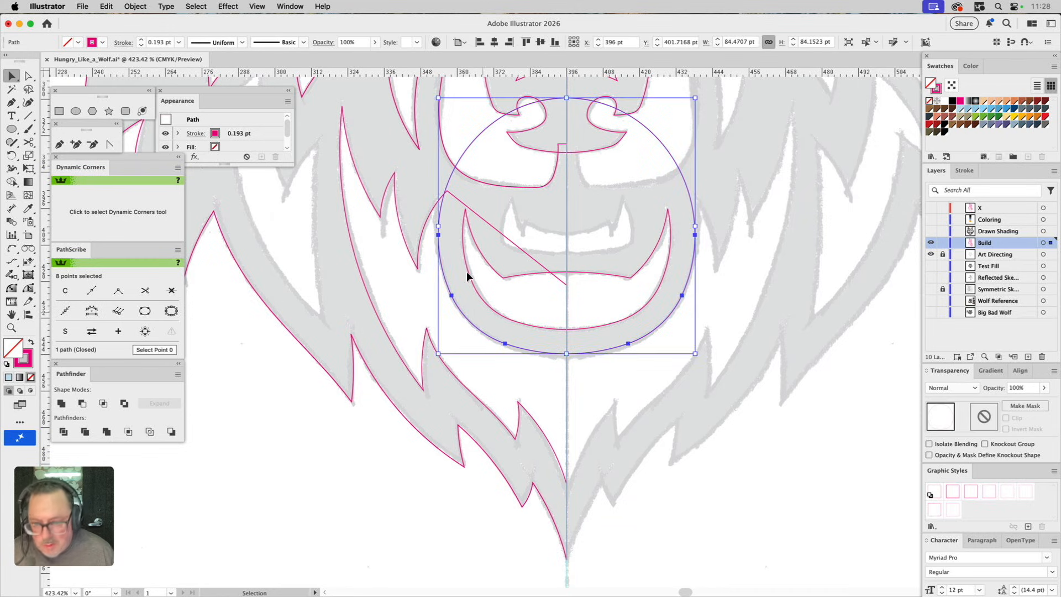
left_click(491, 241, "shift")
left_click(81, 403)
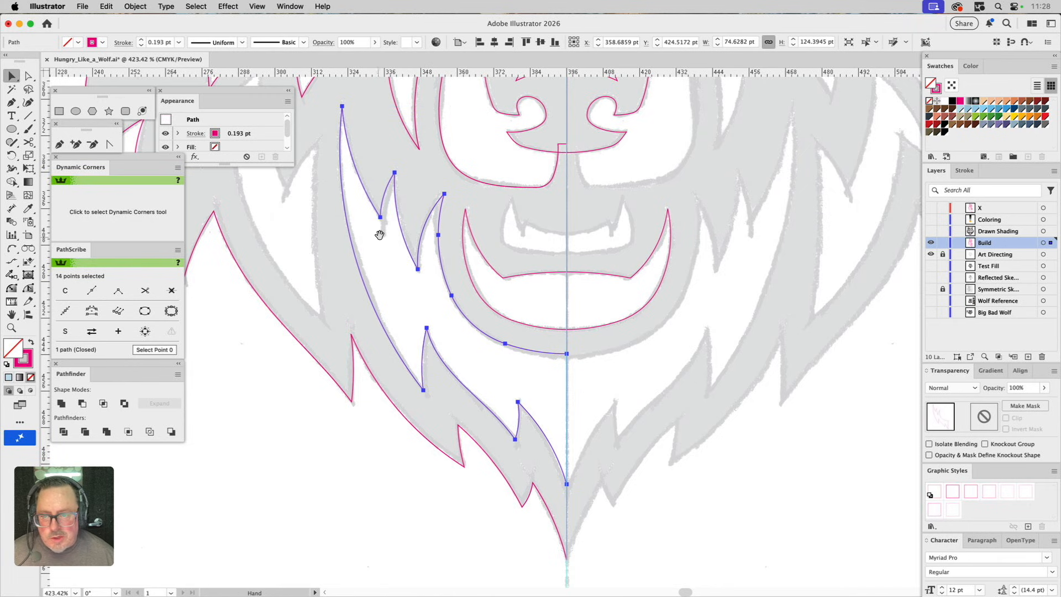
scroll(379, 230, "up", 5)
scroll(379, 230, "left", 4)
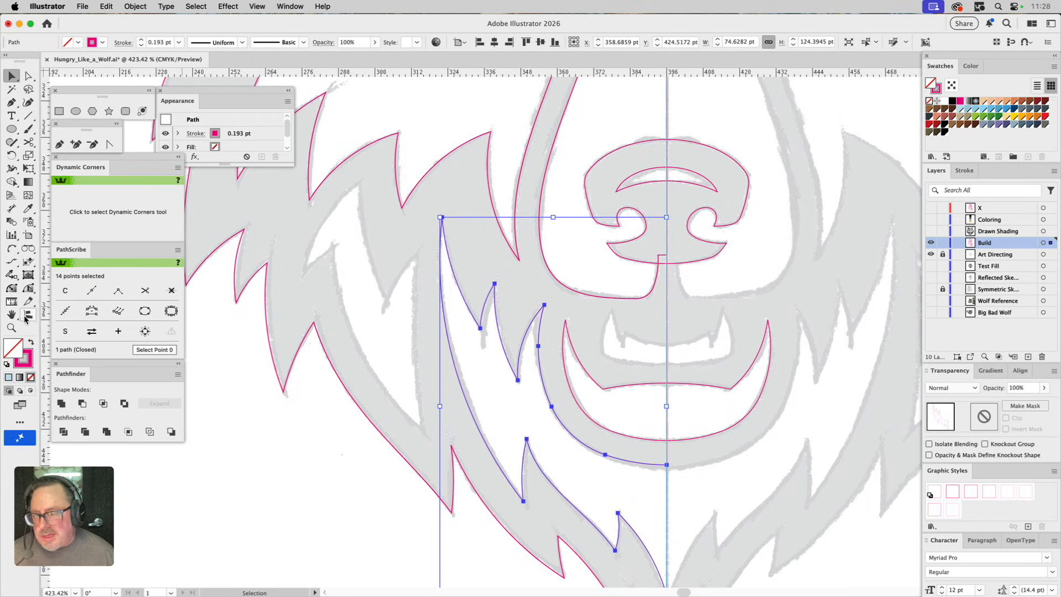
left_click(12, 327)
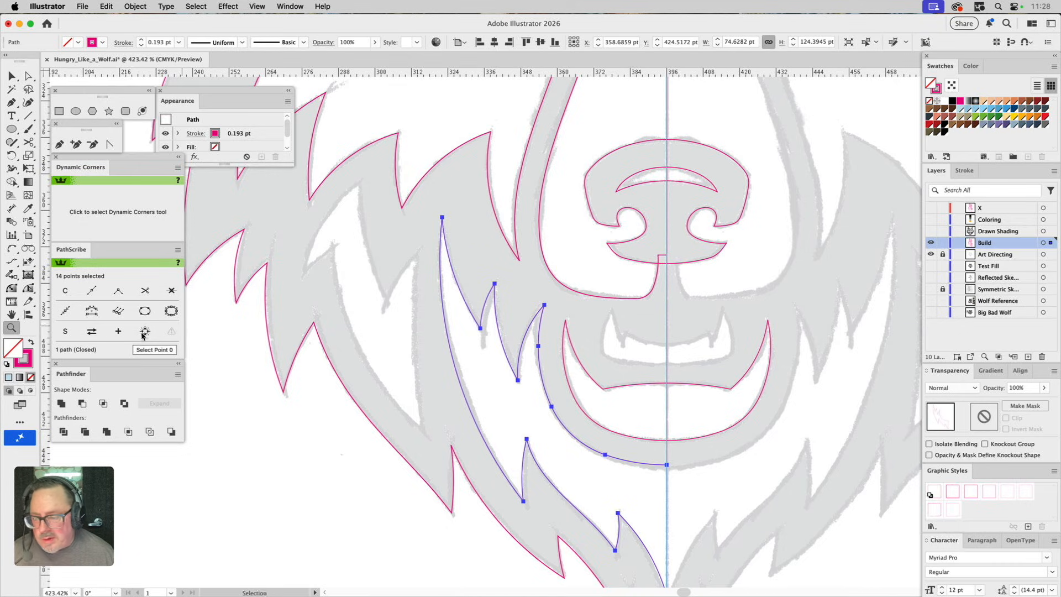
left_click_drag(302, 163, 509, 483)
key("space")
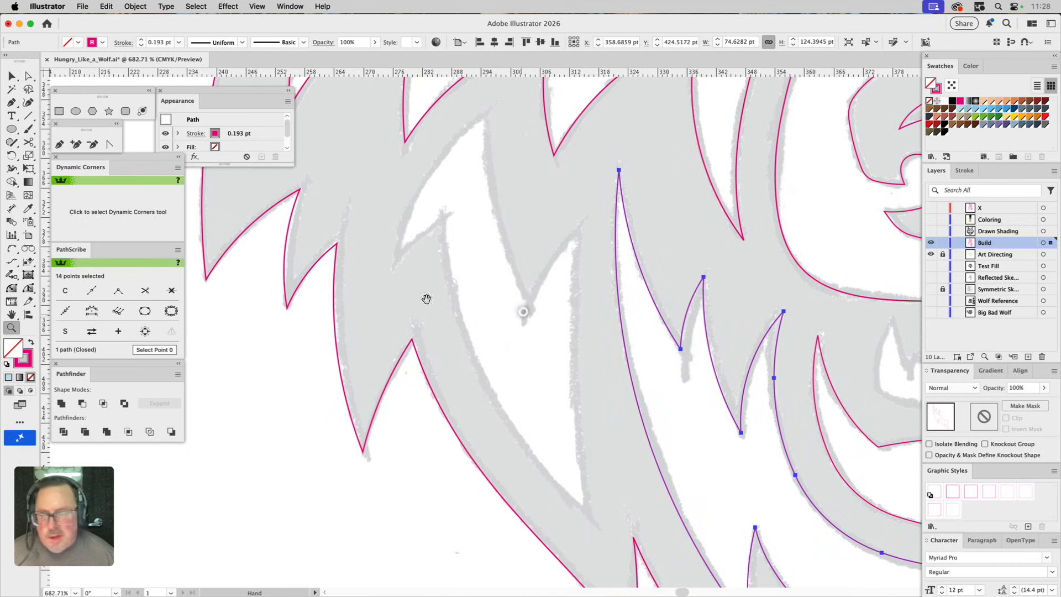
left_click(11, 248)
left_click_drag(327, 286, 332, 288)
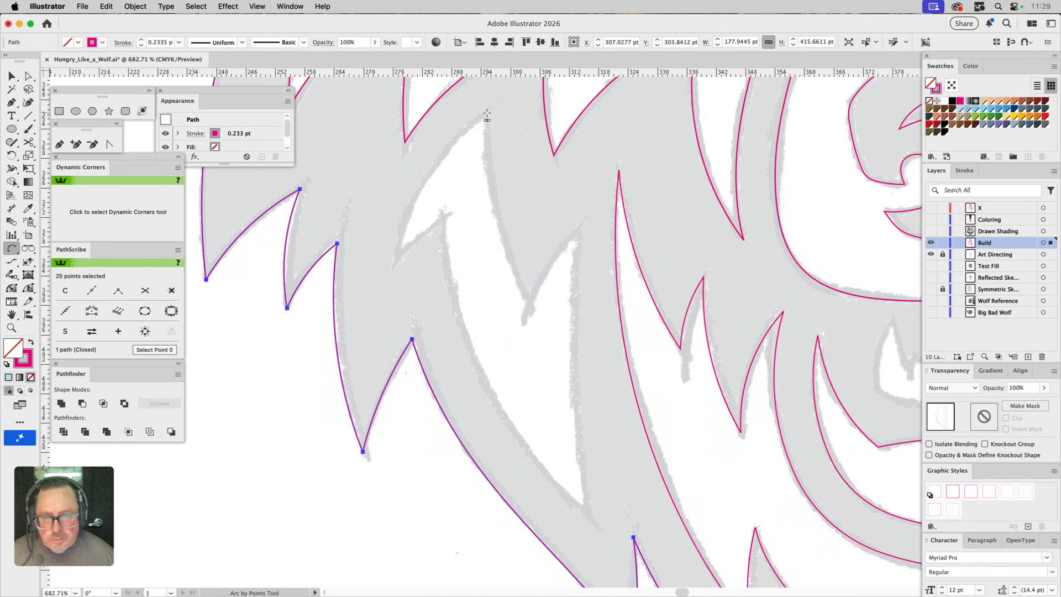
left_click(487, 112)
left_click(415, 249)
key("Delete")
left_click(487, 113)
left_click(430, 258)
key("Delete")
left_click(28, 248)
left_click(12, 249)
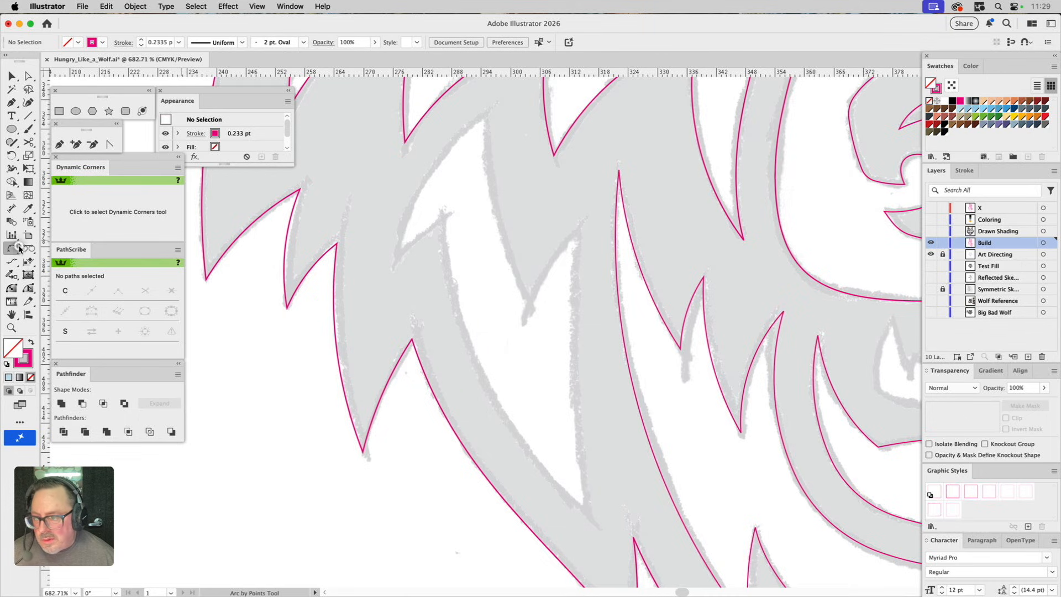
Step: Start the outer cheek's white fur shape with Arc by Points: an arc of about 44 pt radius to its peak and one of about 93 pt to the notch
left_click(399, 256)
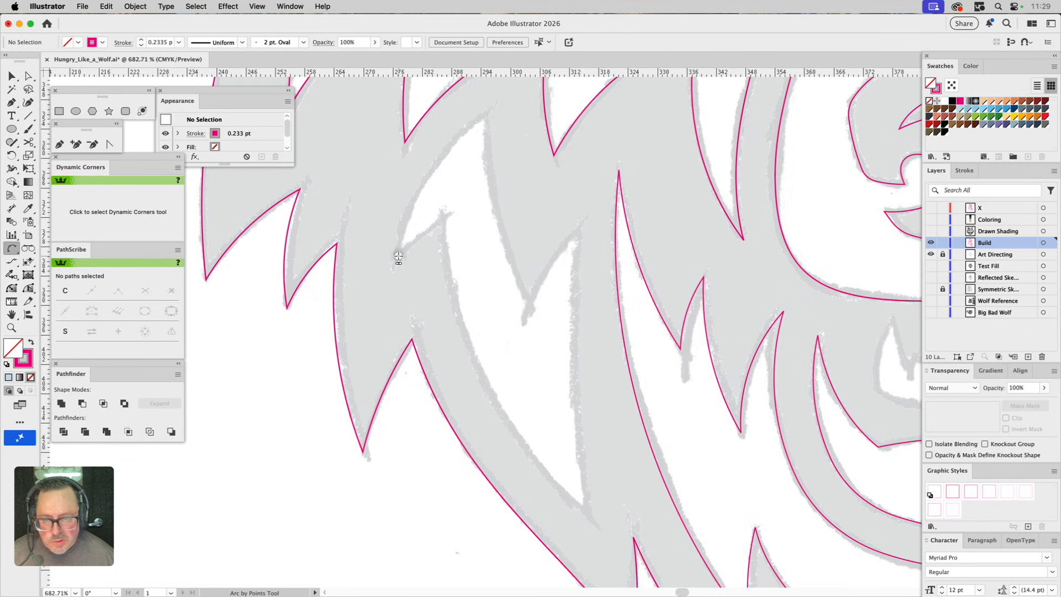
left_click(487, 113)
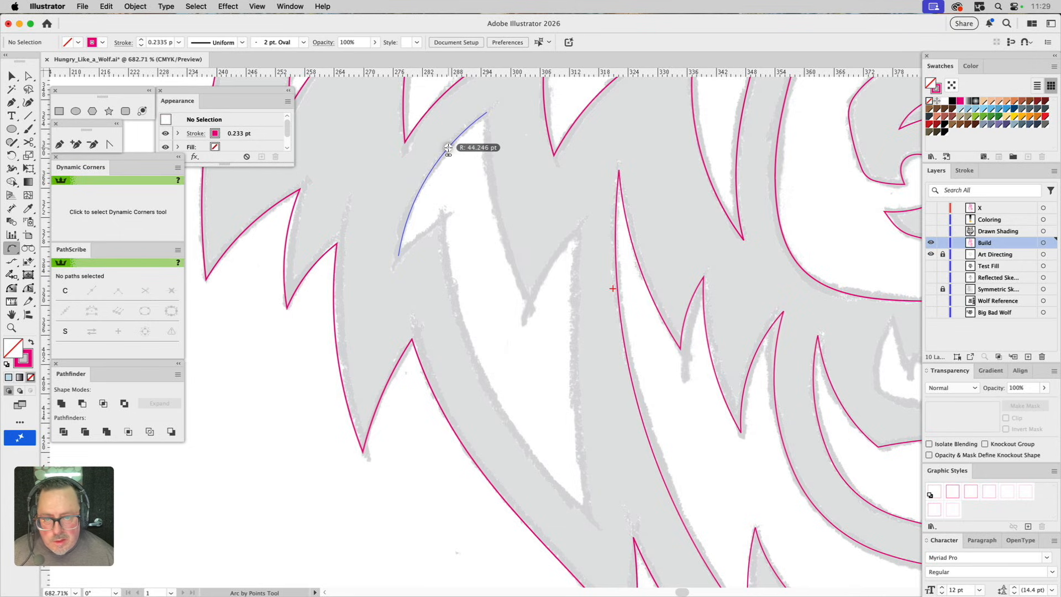
left_click(448, 148)
left_click(486, 112)
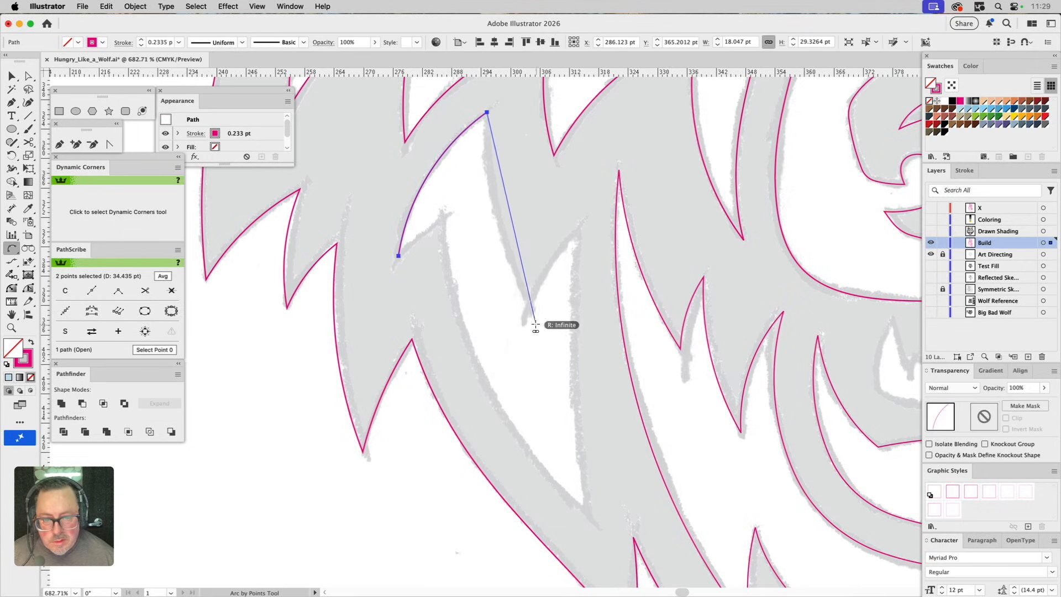
left_click(528, 306)
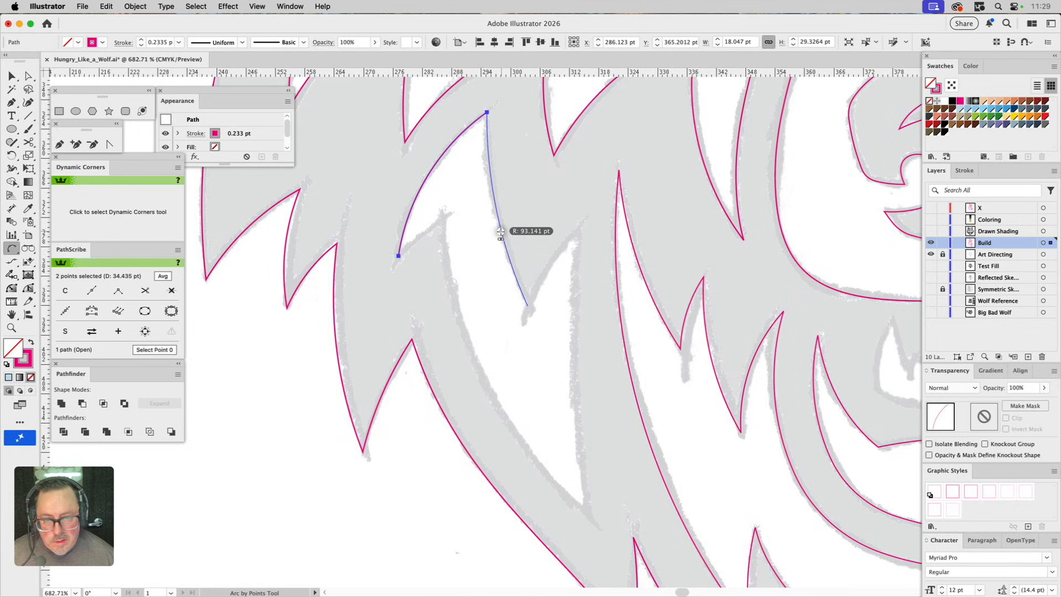
left_click(499, 233)
left_click(528, 306)
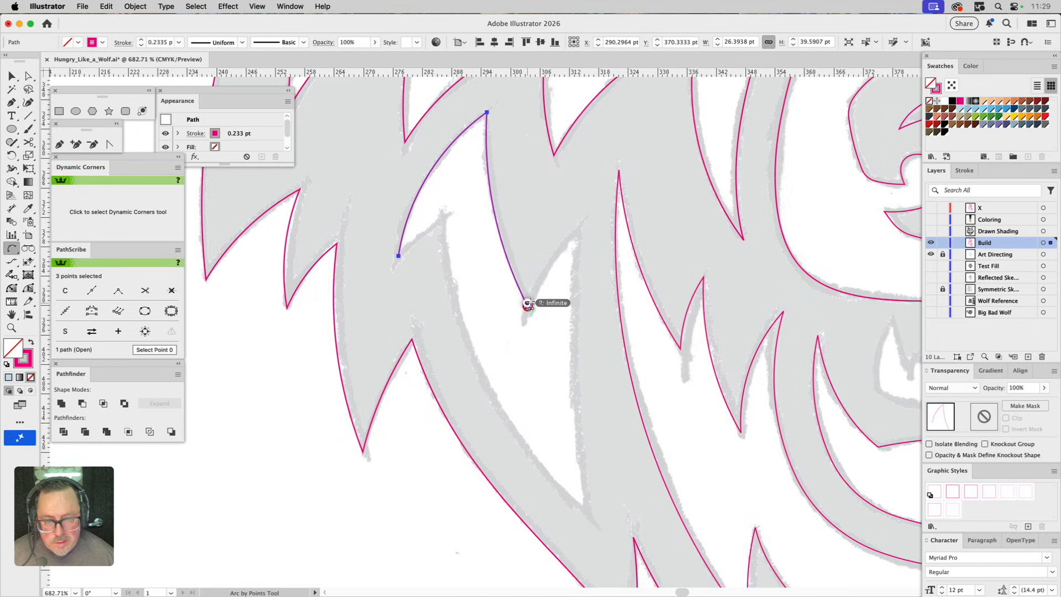
Step: Extend the cheek fur path with a short arc up to the next peak and a long arc down to the shape's bottom tip
left_click(577, 230)
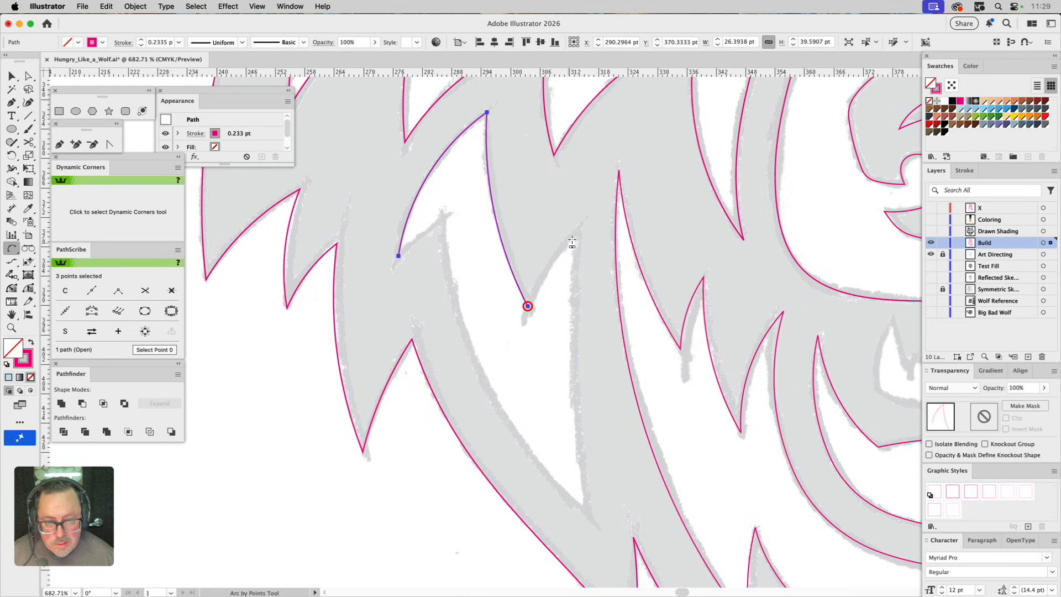
left_click(577, 231)
left_click(571, 239)
left_click(577, 230)
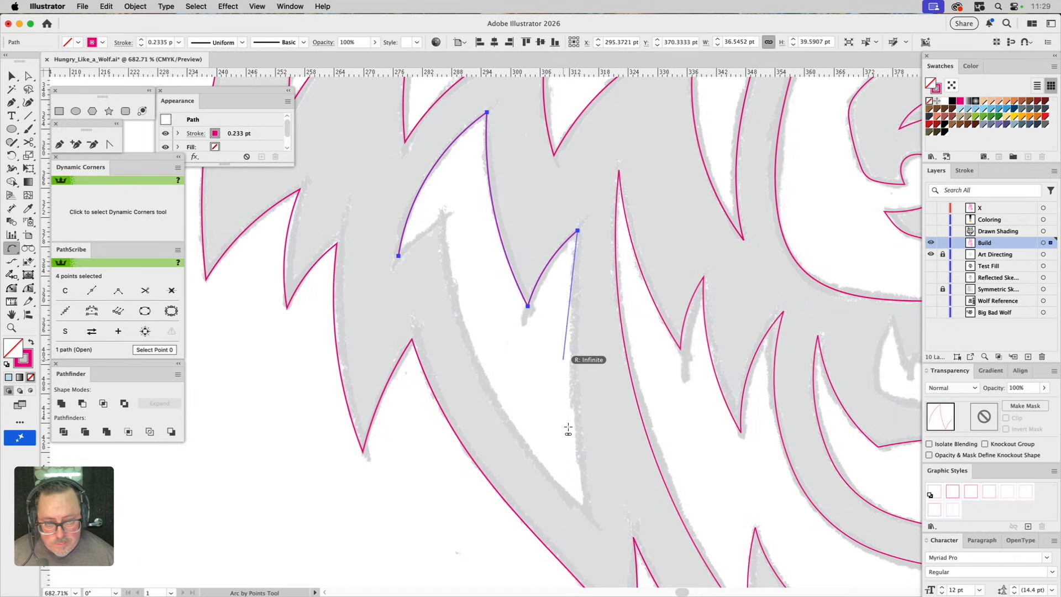
left_click(587, 512)
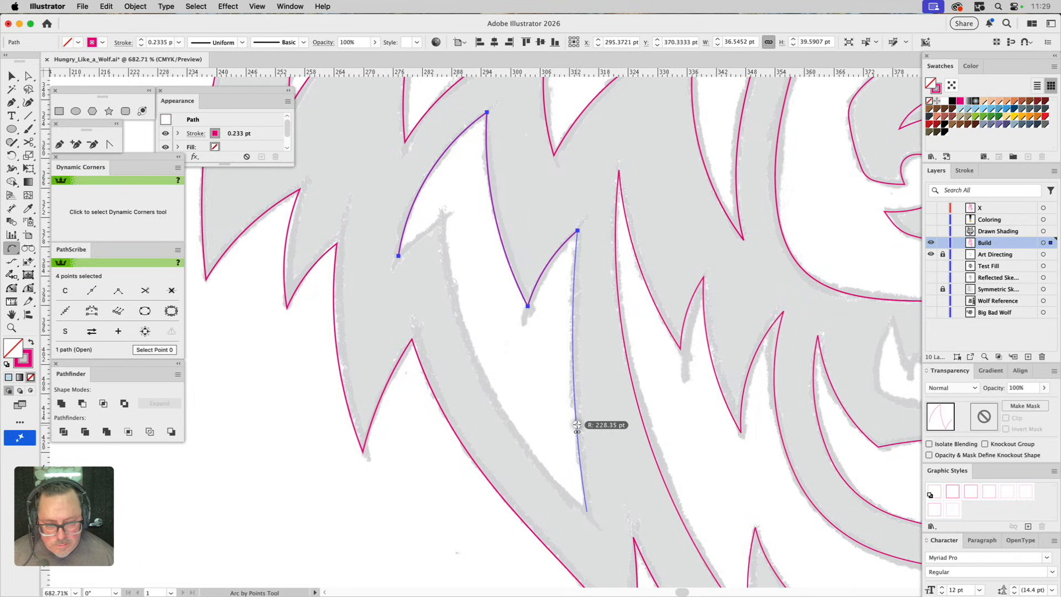
left_click(589, 507)
left_click(587, 512)
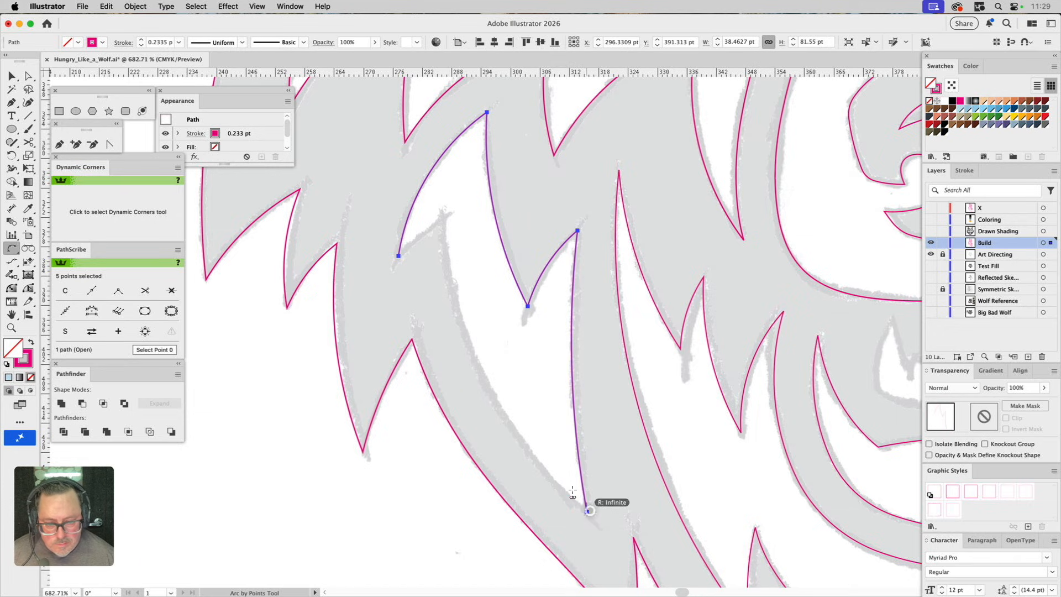
Step: Trace an arc of about 95 pt radius back up to the remaining peak, close the shape with a short arc to its start, and deselect it
left_click(444, 221)
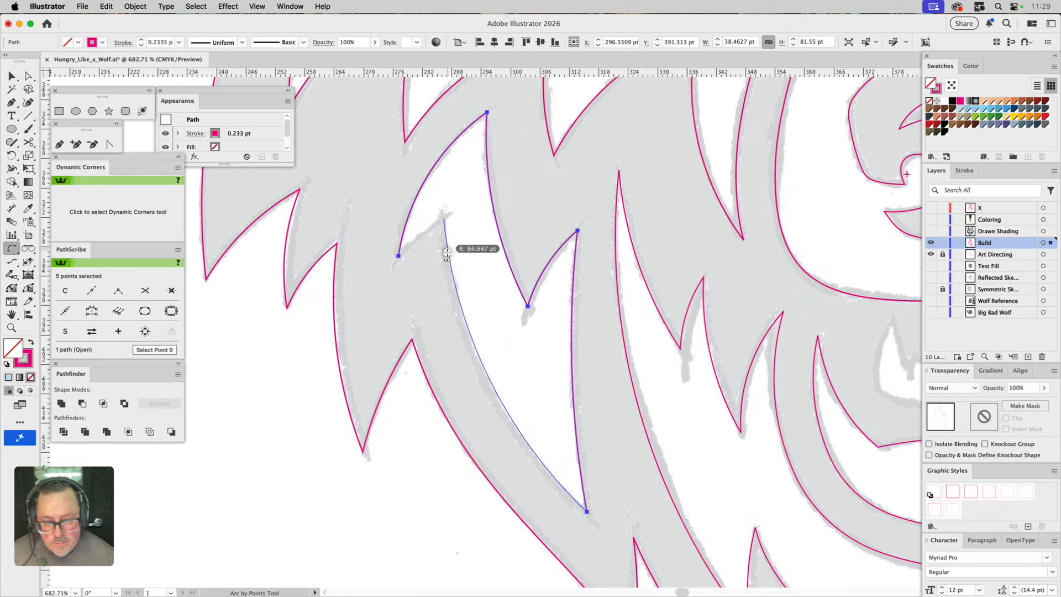
left_click(447, 257)
left_click(443, 219)
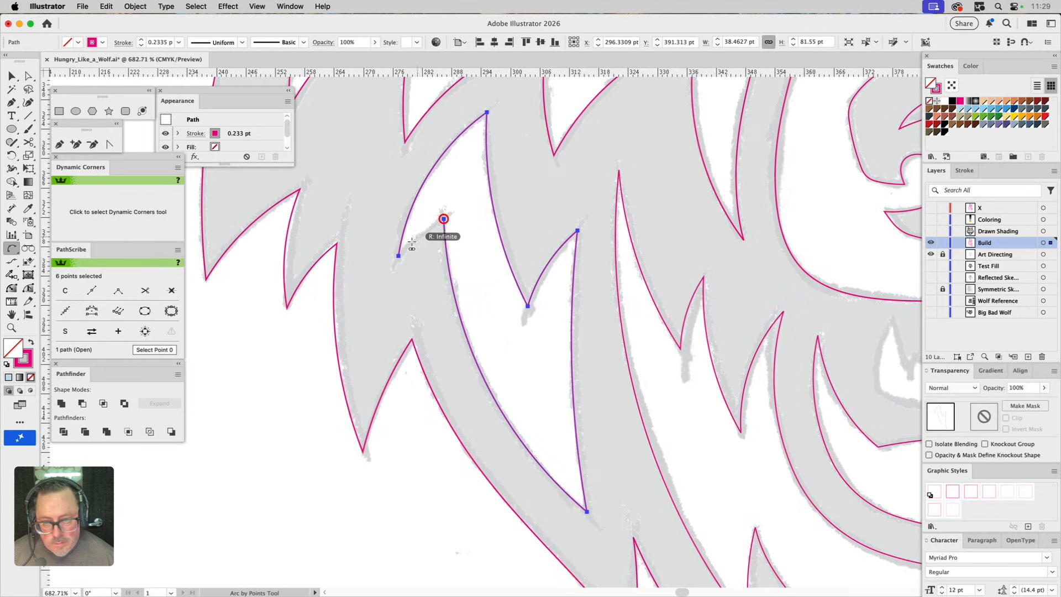
left_click(398, 256)
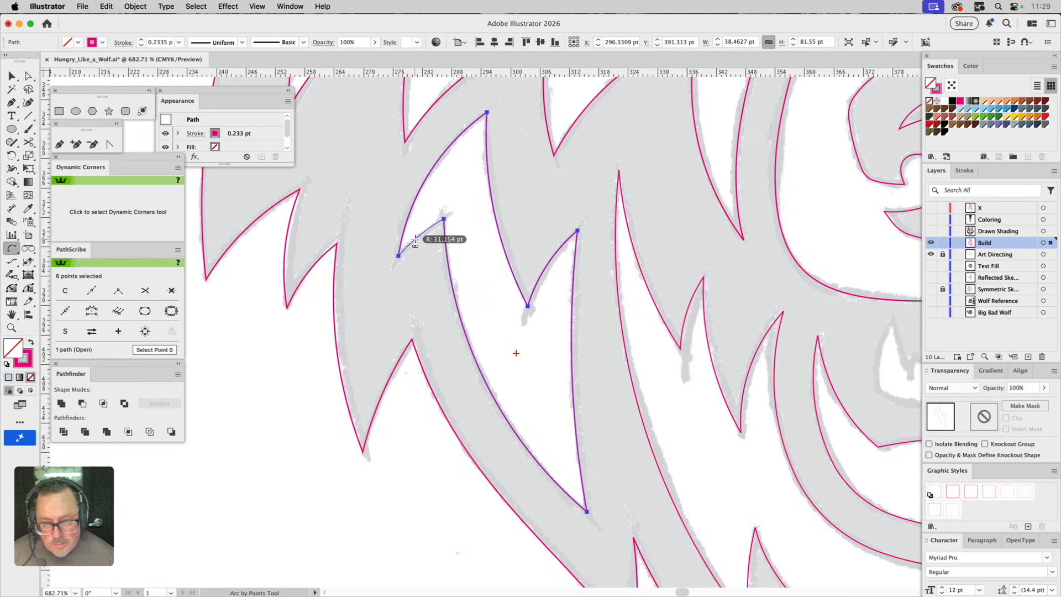
left_click(416, 234)
left_click(426, 269)
Step: Draw an ellipse of about 83 × 52 pt centred on the symmetry guide, with its lower edge along the base of the teeth
left_click_drag(651, 365, 565, 449)
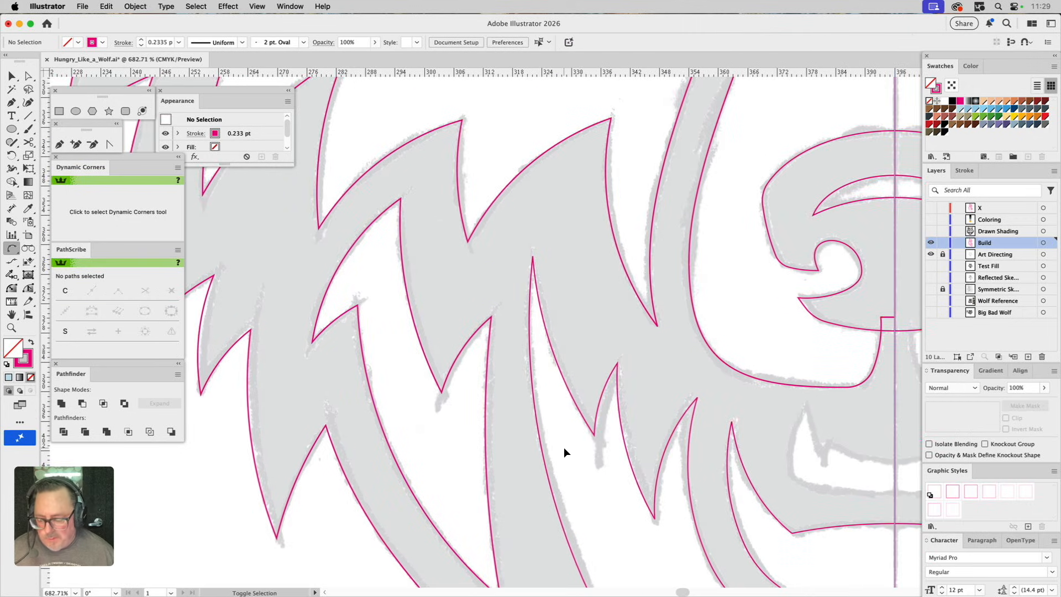
key("super+0")
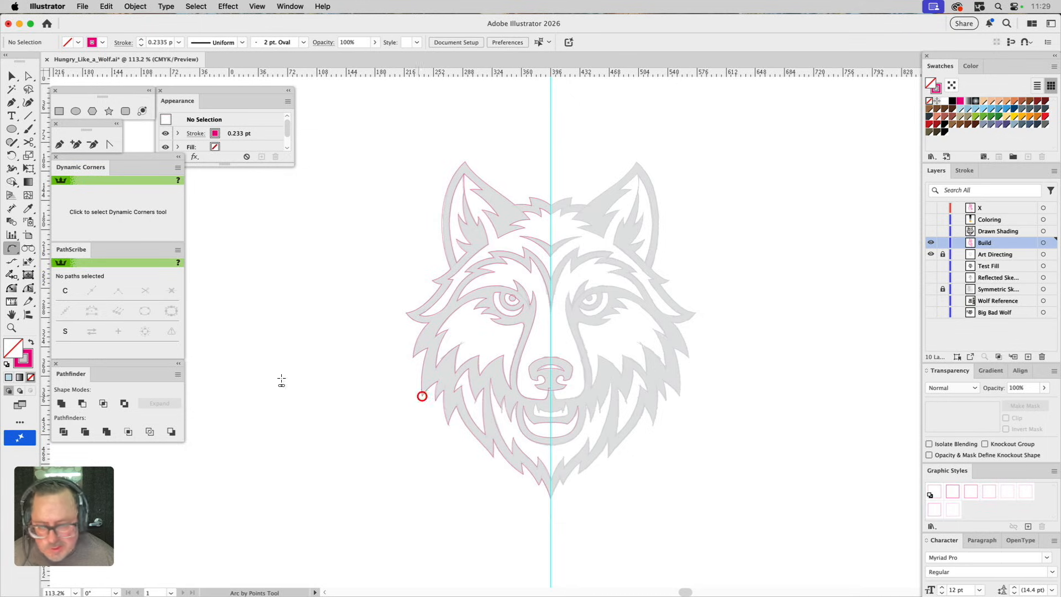
left_click(13, 329)
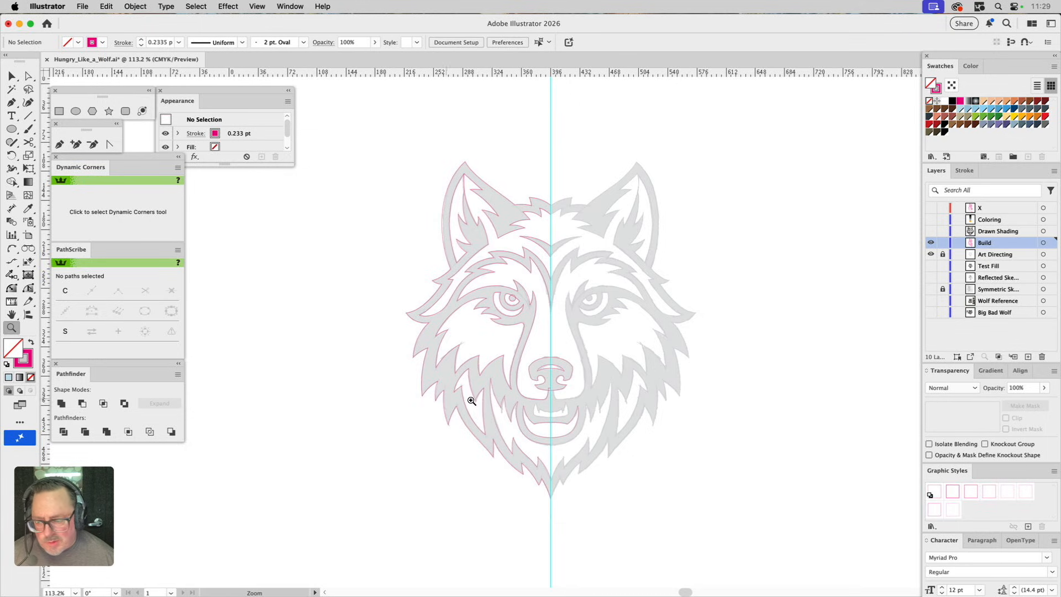
left_click_drag(517, 373, 611, 454)
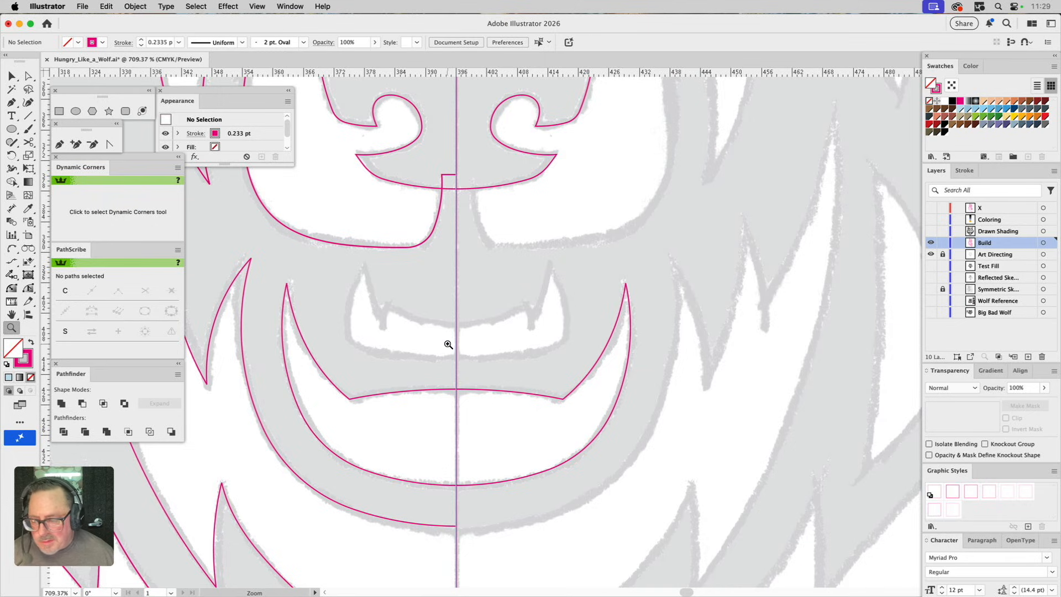
left_click(82, 112)
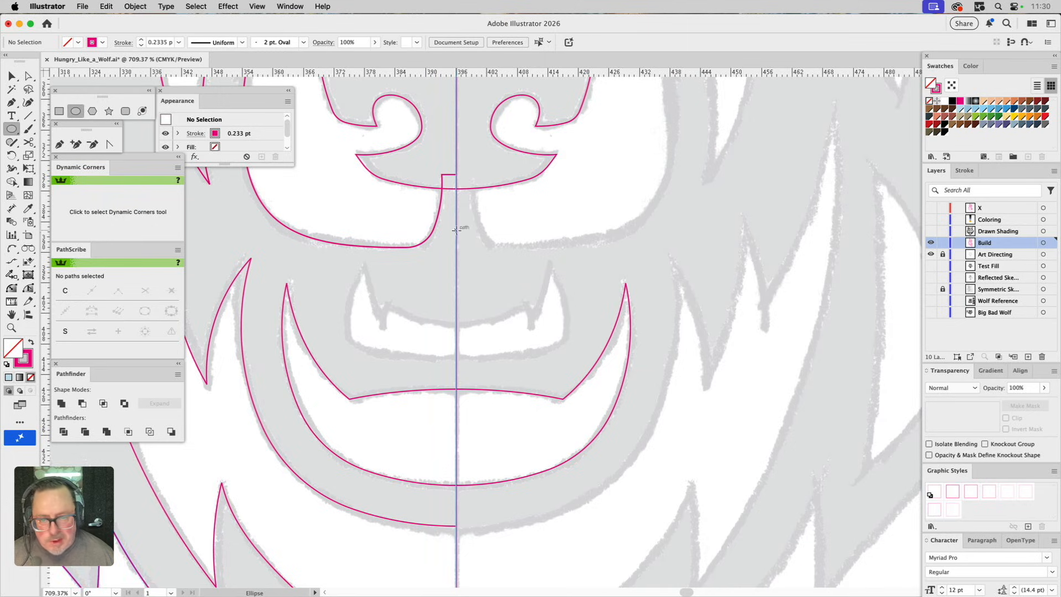
mouse_move(456, 229)
left_mouse_down()
mouse_move(570, 325)
mouse_move(633, 360)
mouse_move(669, 364)
left_mouse_up()
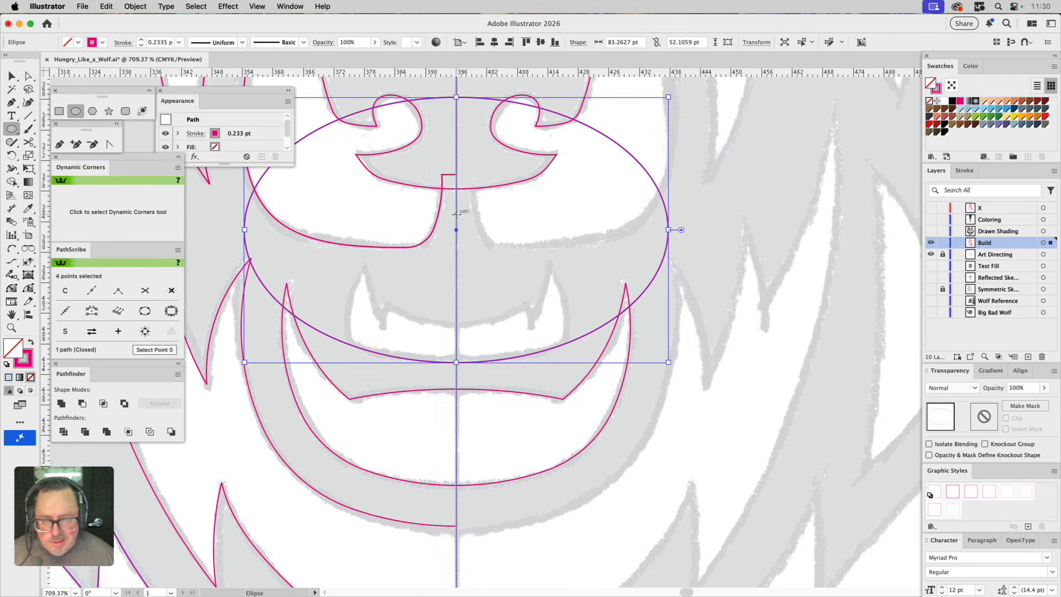
Step: Draw two smaller ellipses of about 43 × 43 pt and 43 × 40 pt around the teeth, centred on the guide, and switch to Arc by Points
mouse_move(456, 215)
left_mouse_down()
mouse_move(544, 310)
mouse_move(574, 323)
mouse_move(566, 325)
left_mouse_up()
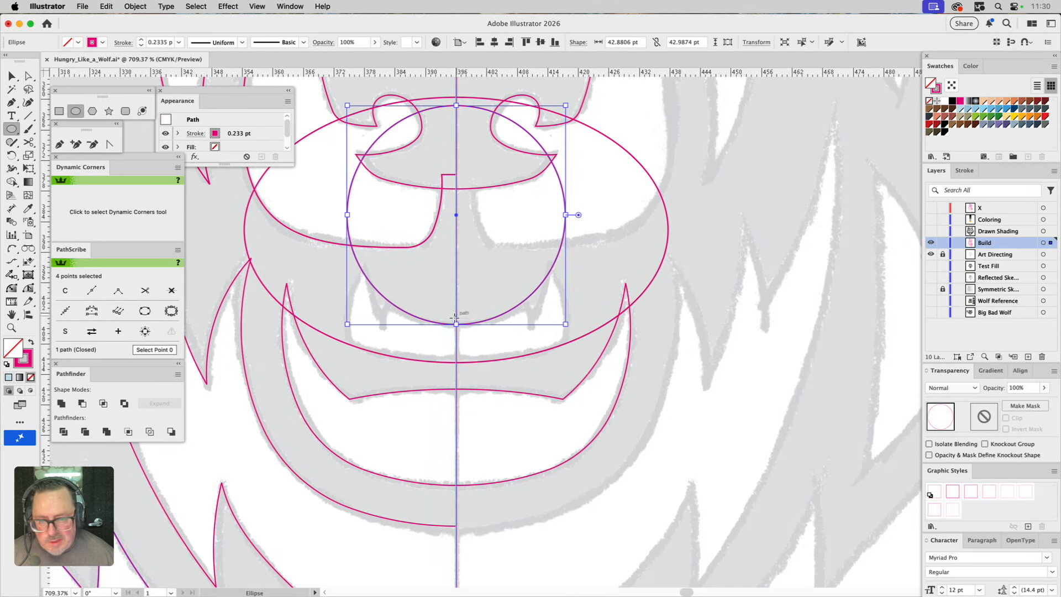
mouse_move(456, 316)
left_mouse_down()
mouse_move(571, 396)
mouse_move(568, 418)
left_mouse_up()
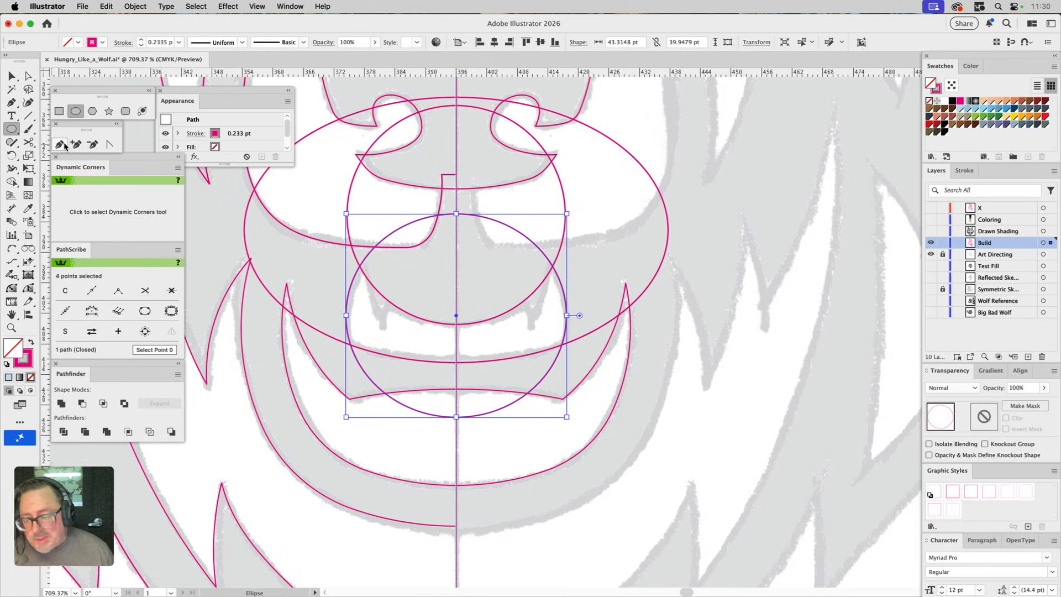
left_click(11, 248)
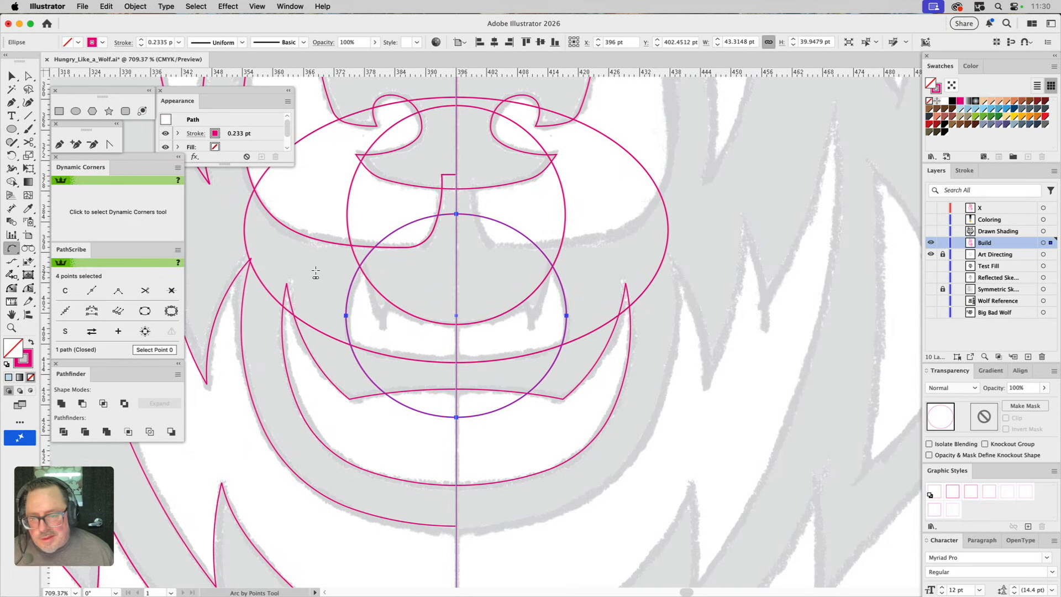
Step: Trace the left fang with two arcs, one about 13.6 pt tall down to its tip and a shorter one back up its inner edge
left_click(364, 257)
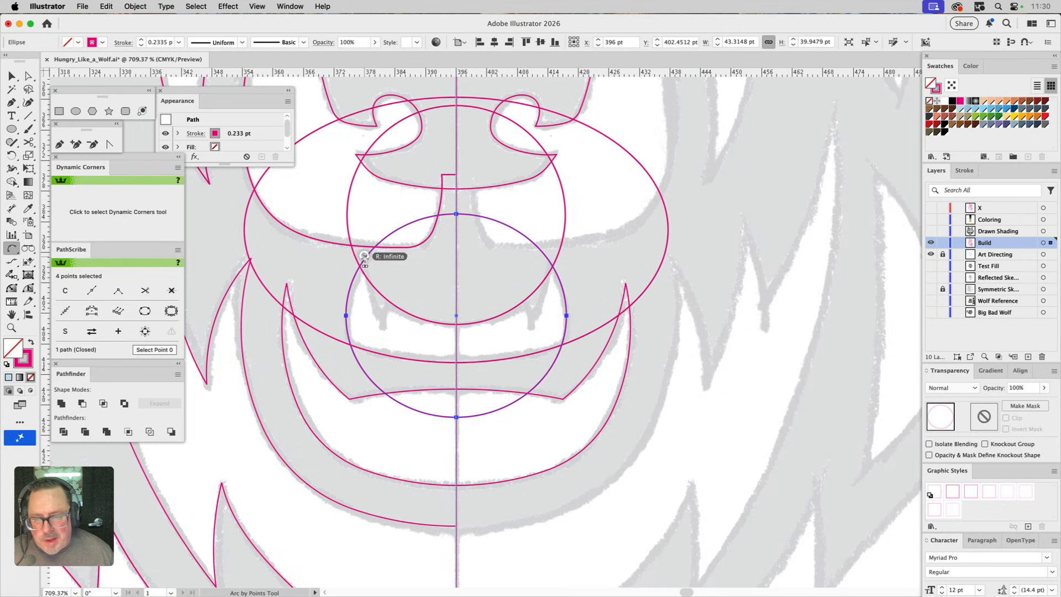
left_click(381, 326)
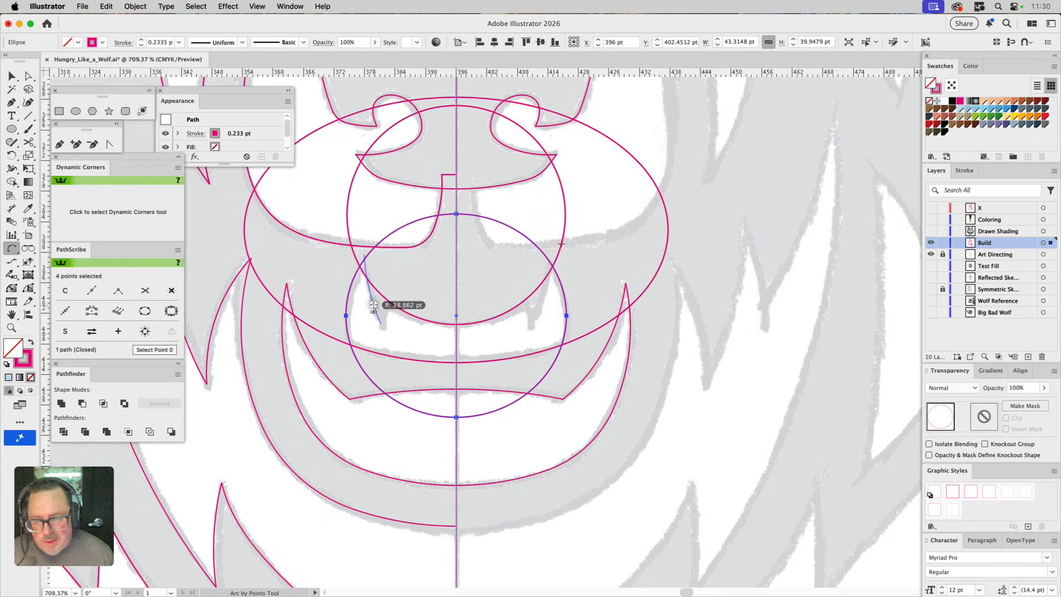
left_click(376, 306)
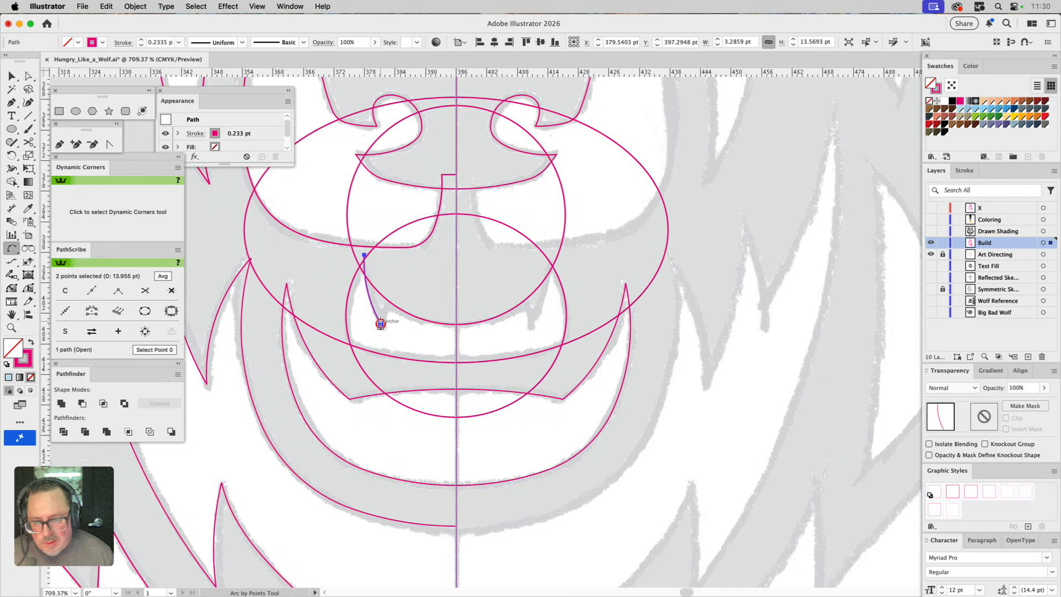
left_click(381, 324)
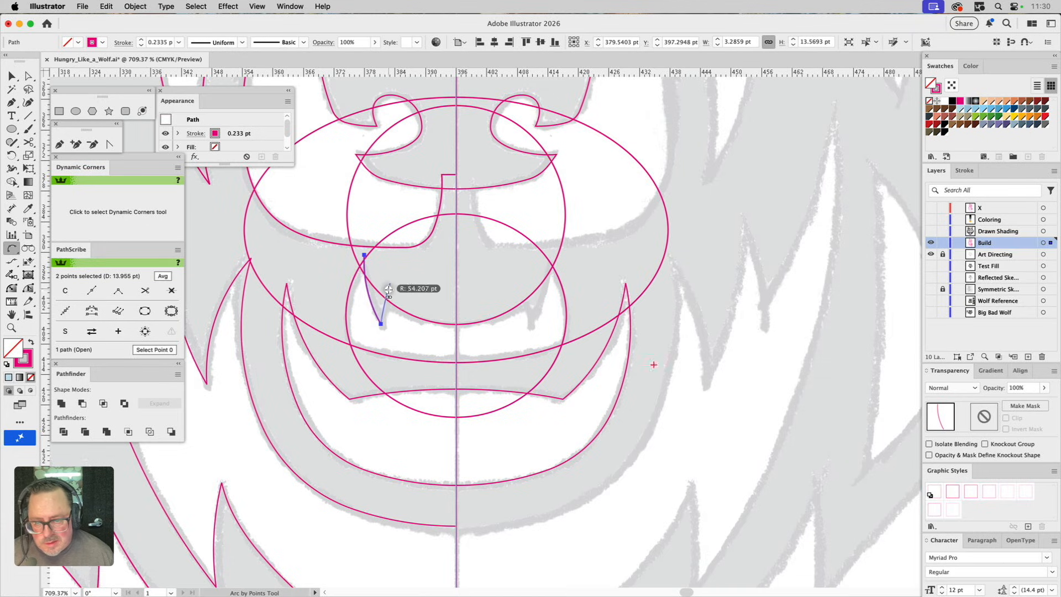
left_click(387, 294)
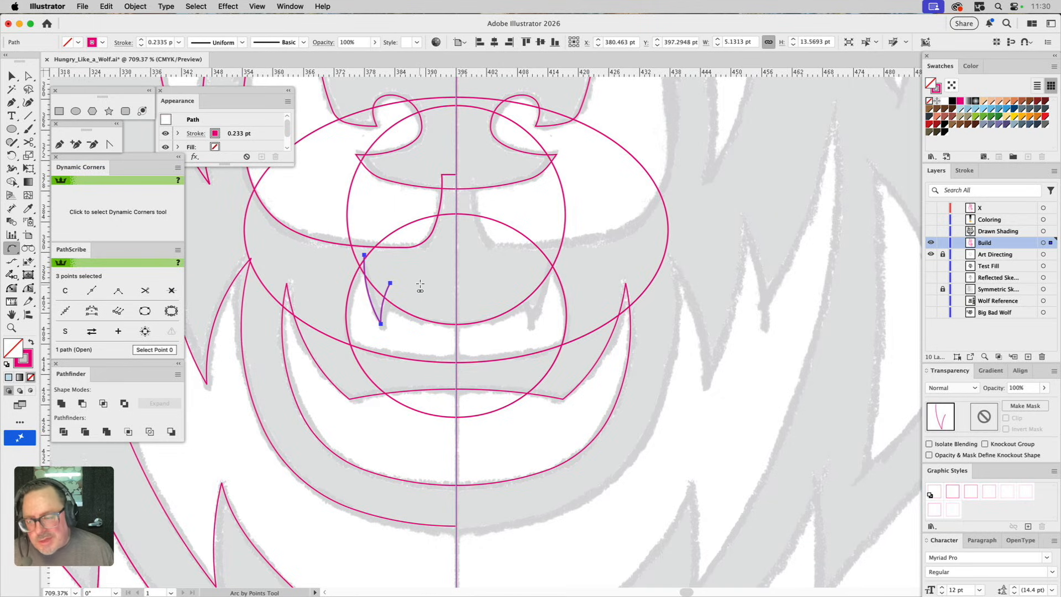
Step: Extend the fang path with straight Pen segments up and across to the symmetry guide, close it at the inner arc's end, and deselect it
left_click(60, 145)
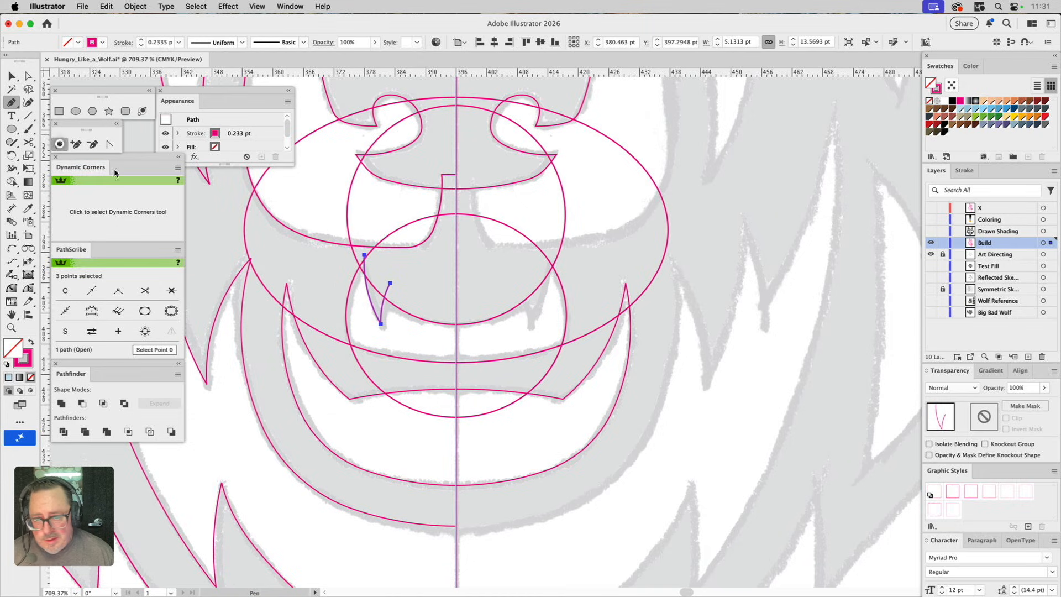
left_click(364, 255)
left_click(387, 196)
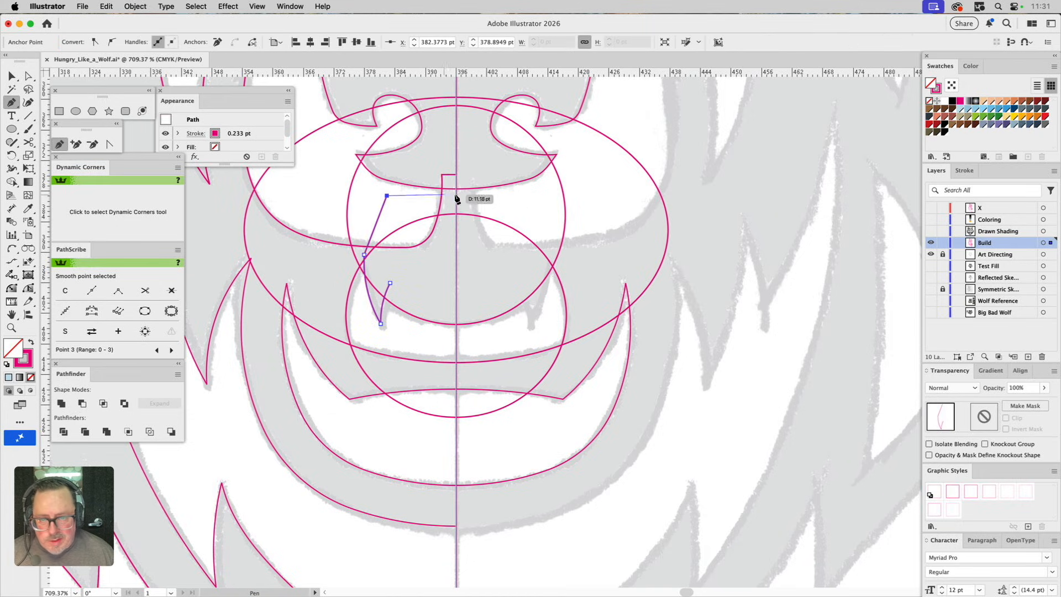
left_click(457, 197)
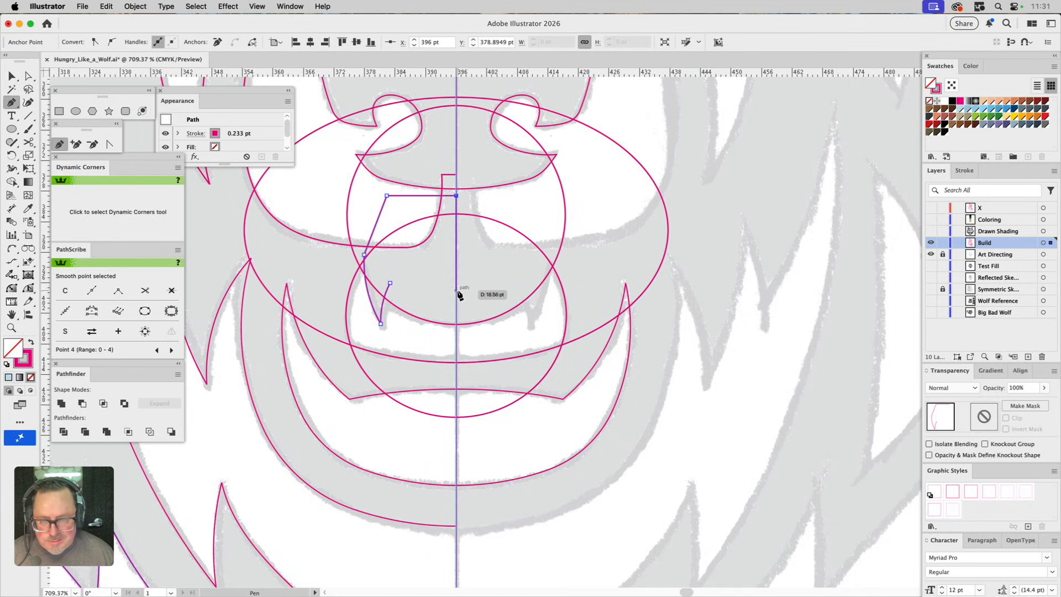
left_click(457, 290)
left_click(391, 283)
key("v")
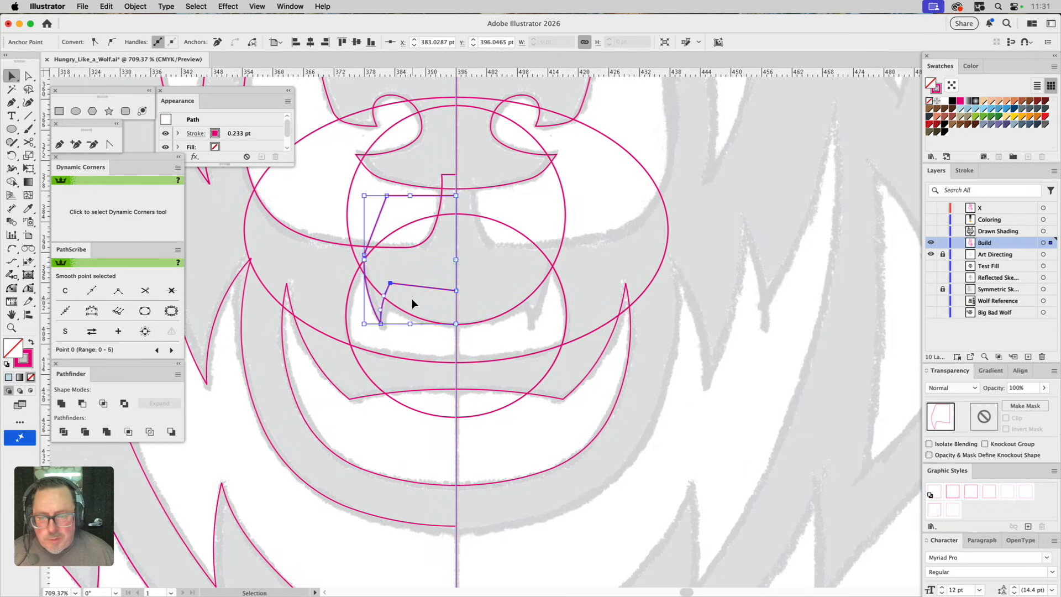
left_click(413, 299)
Step: Draw a closed five-point Pen polygon around the upper circle's lower-left edge, starting beside the fang and extending slightly past the symmetry guide
left_click(62, 144)
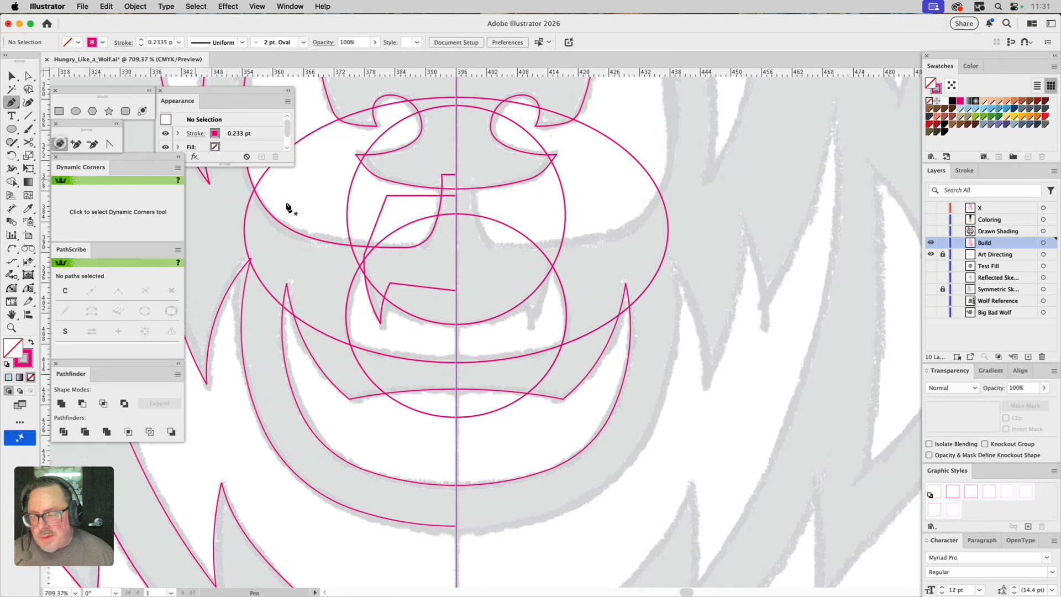
left_click_drag(379, 286, 379, 301)
left_click_drag(423, 332, 471, 336)
left_click(468, 333)
left_click(466, 279)
left_click(382, 271)
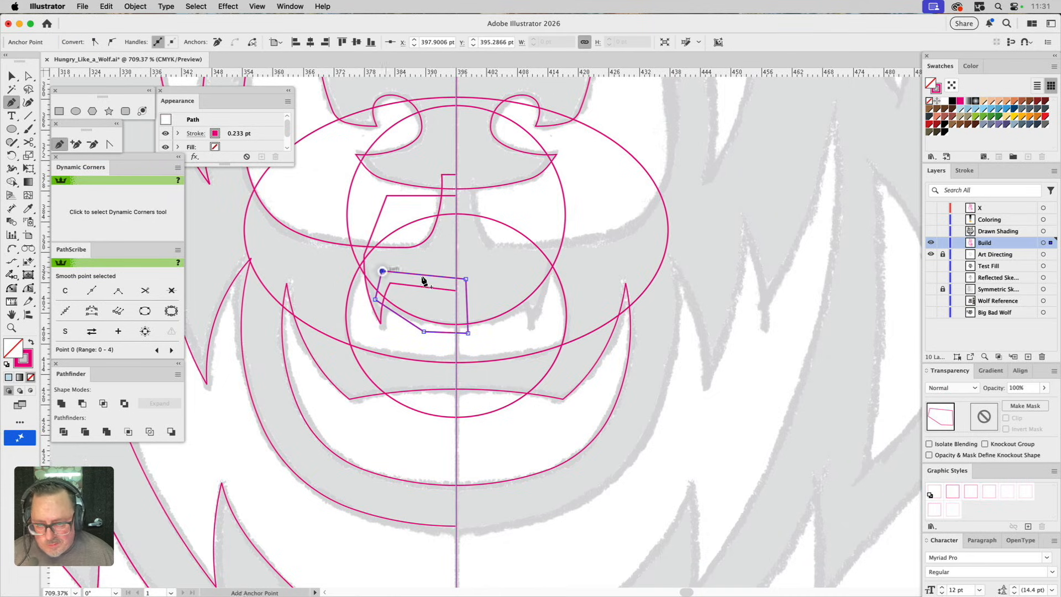
Step: Intersect the polygon with the upper circle using Pathfinder, and clear the selection
key("v")
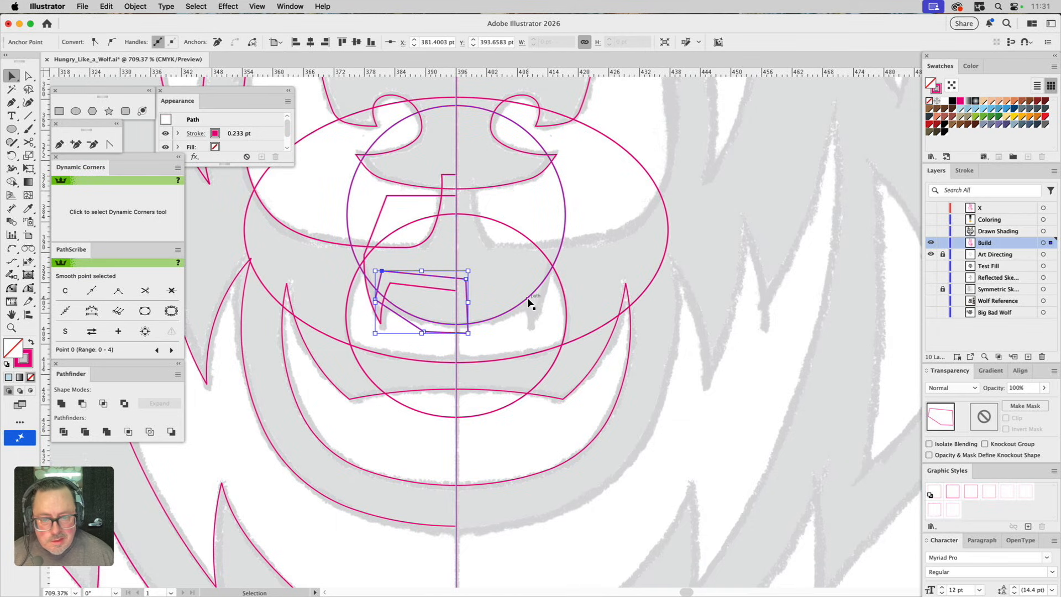
left_click(527, 300, "shift")
left_click(102, 403)
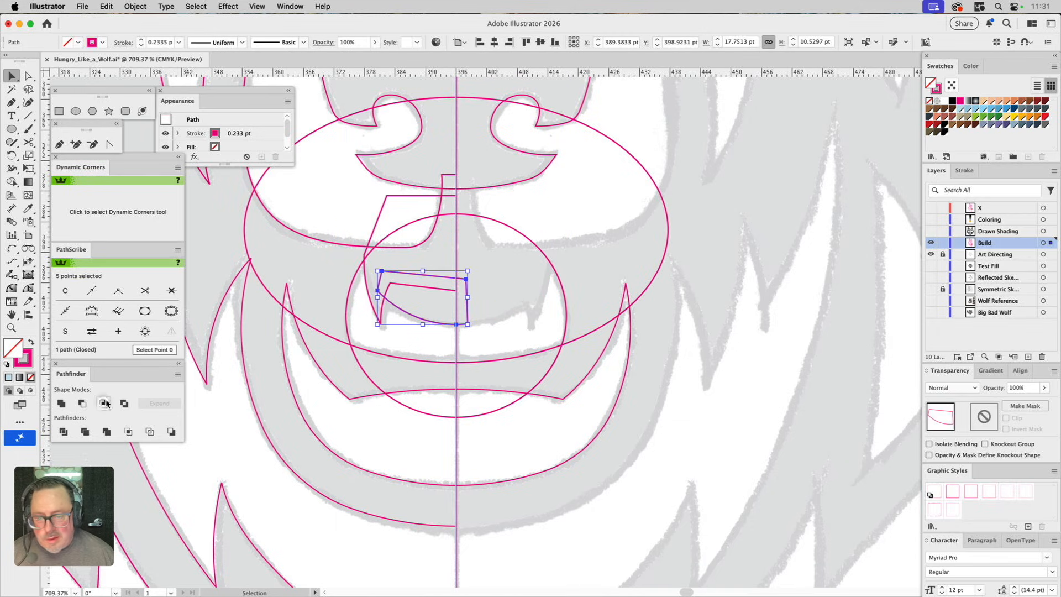
left_click(410, 288, "shift")
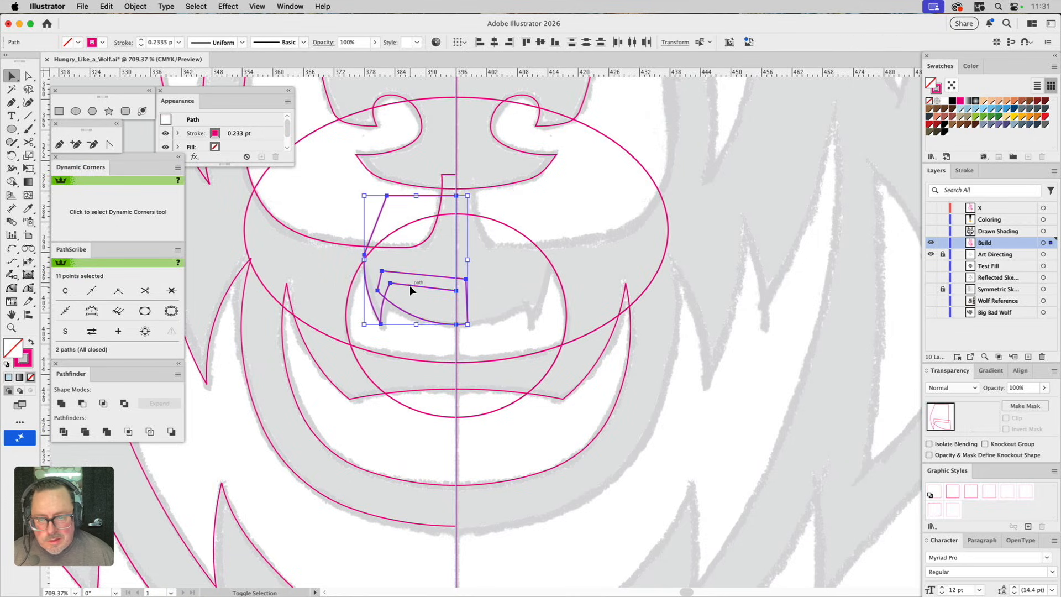
left_click(492, 286)
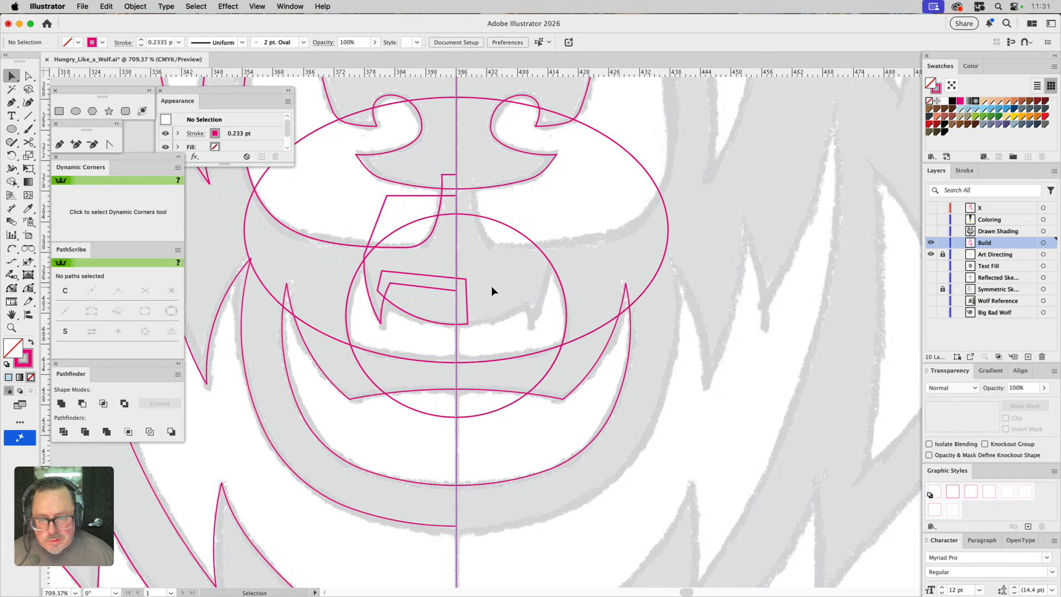
Step: Draw a rectangle of about 18.5 × 41.5 pt starting on the symmetry guide, and subtract it from the intersected gum shape with Minus Front
left_click(60, 110)
left_click_drag(457, 174, 551, 386)
key("v")
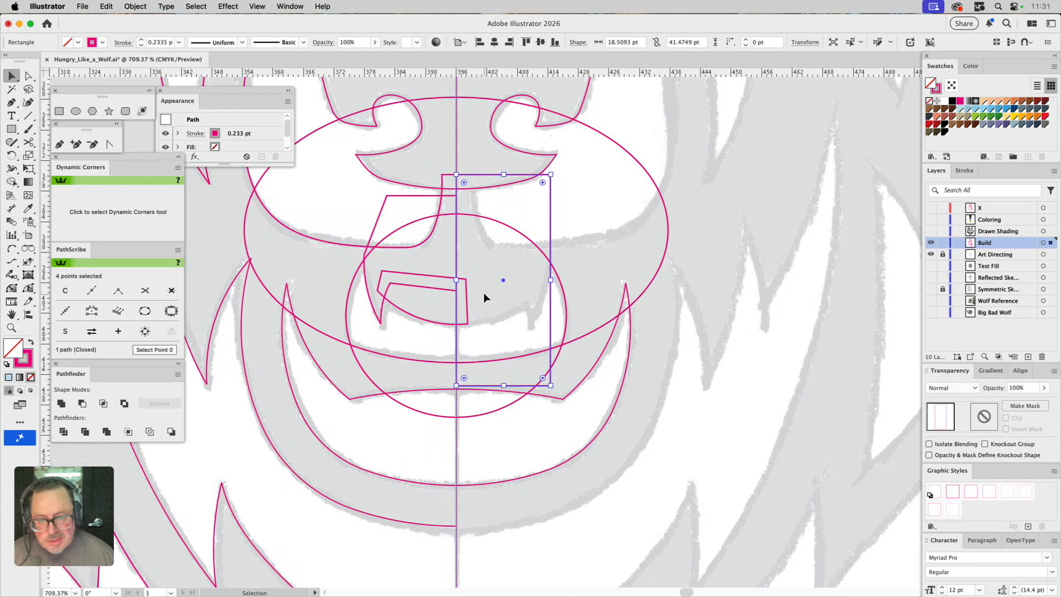
left_click(464, 282, "shift")
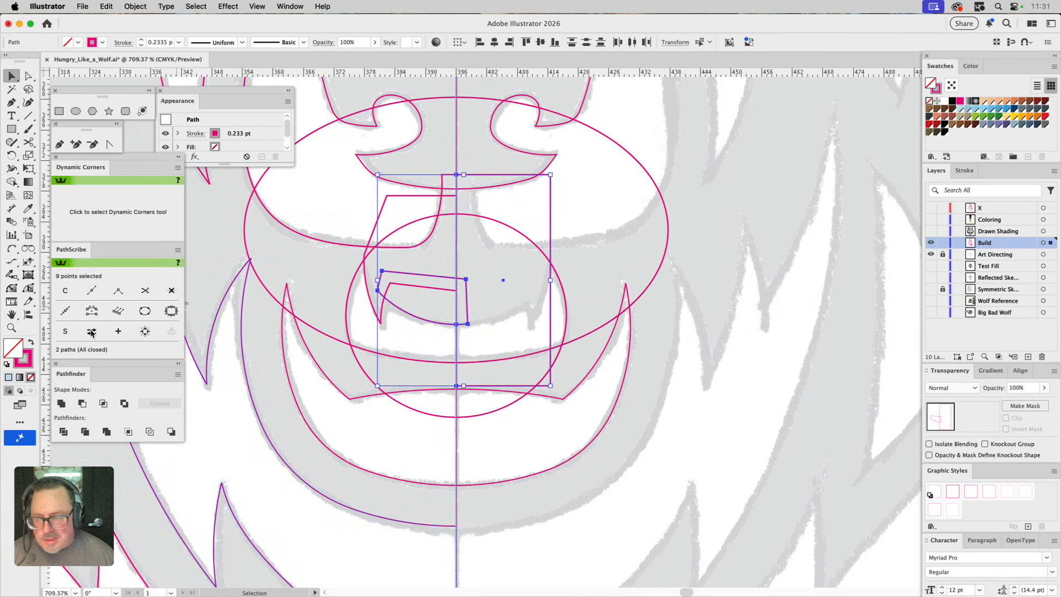
left_click(82, 403)
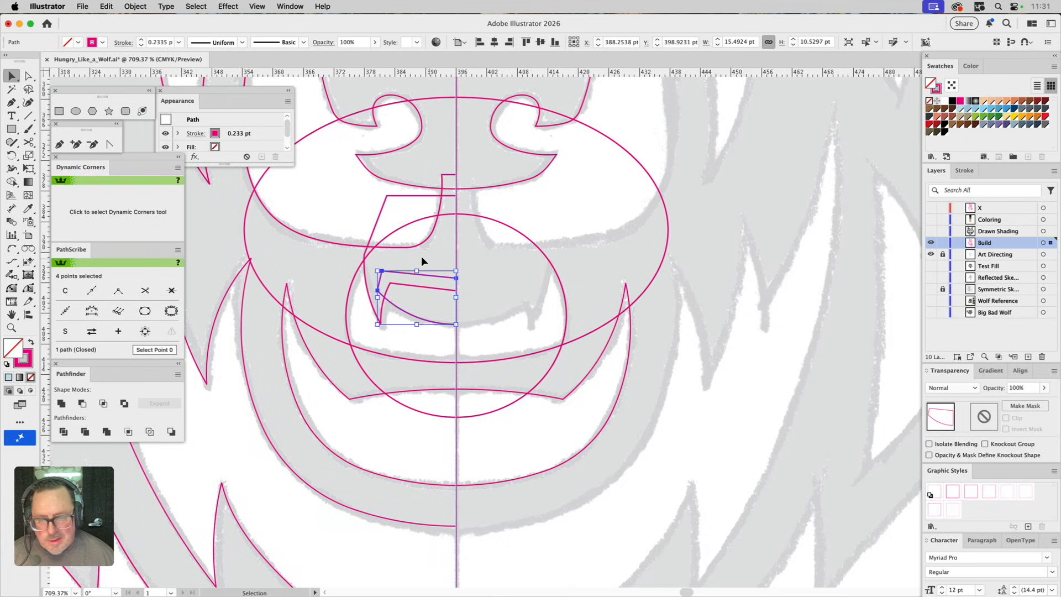
Step: Unite the trimmed gum shape with the fang shape, and leave only the combined half selected
left_click(423, 287, "shift")
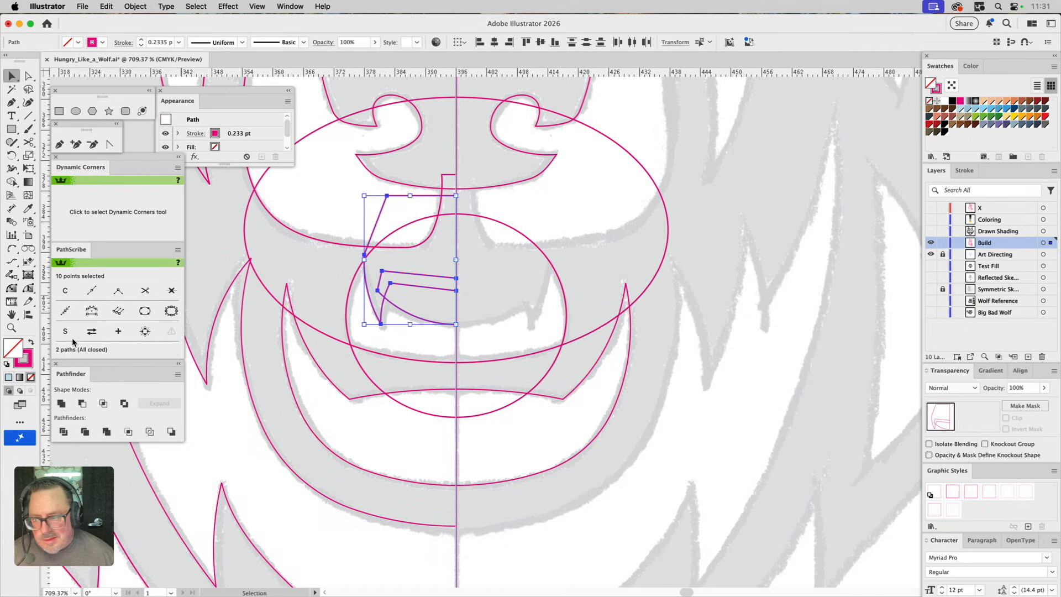
left_click(61, 403)
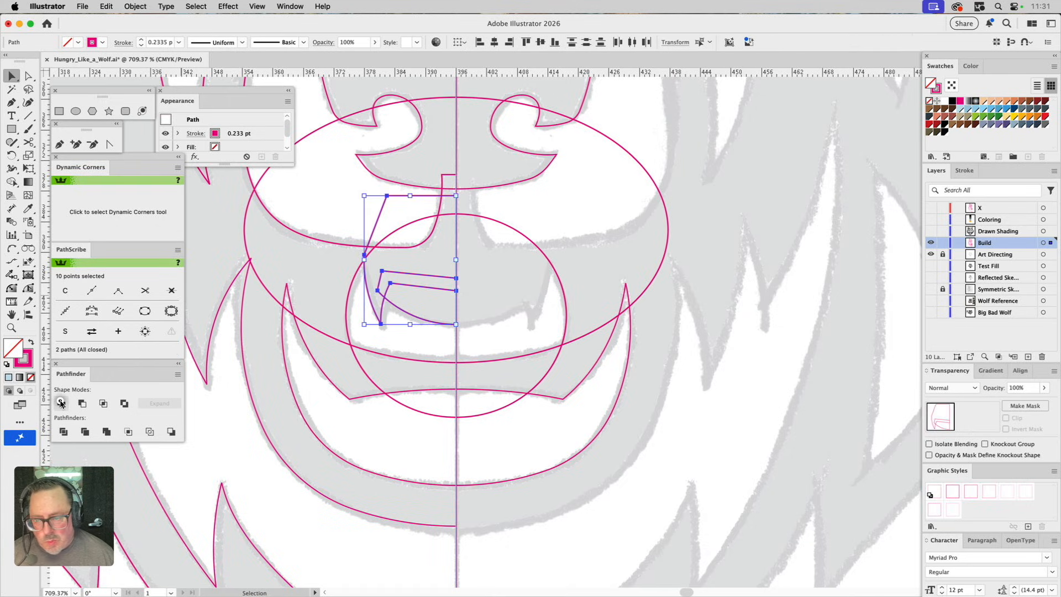
left_click(415, 223, "shift")
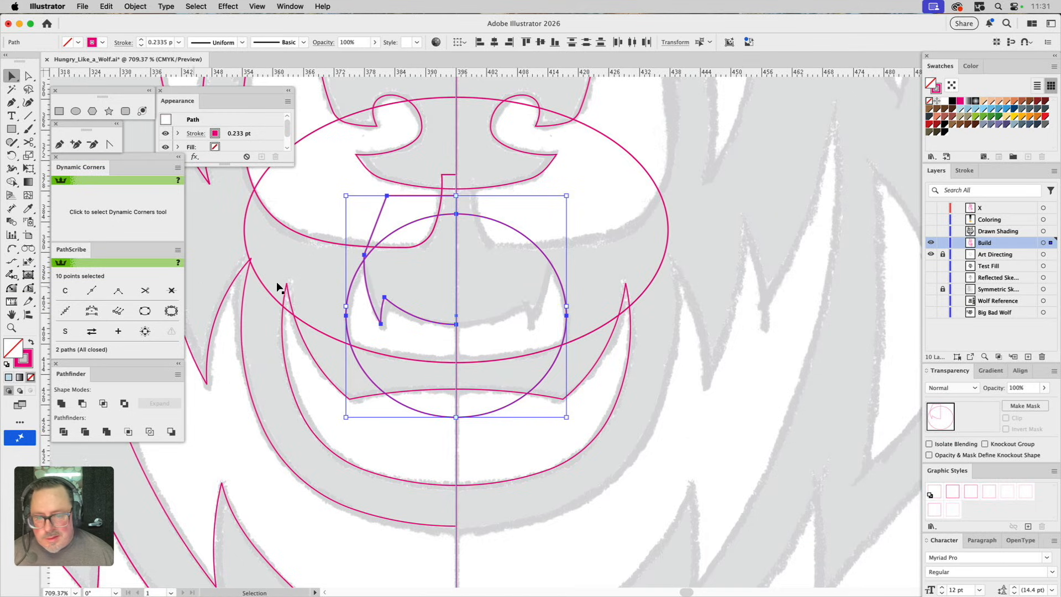
left_click(416, 277)
left_click_drag(410, 301, 398, 316)
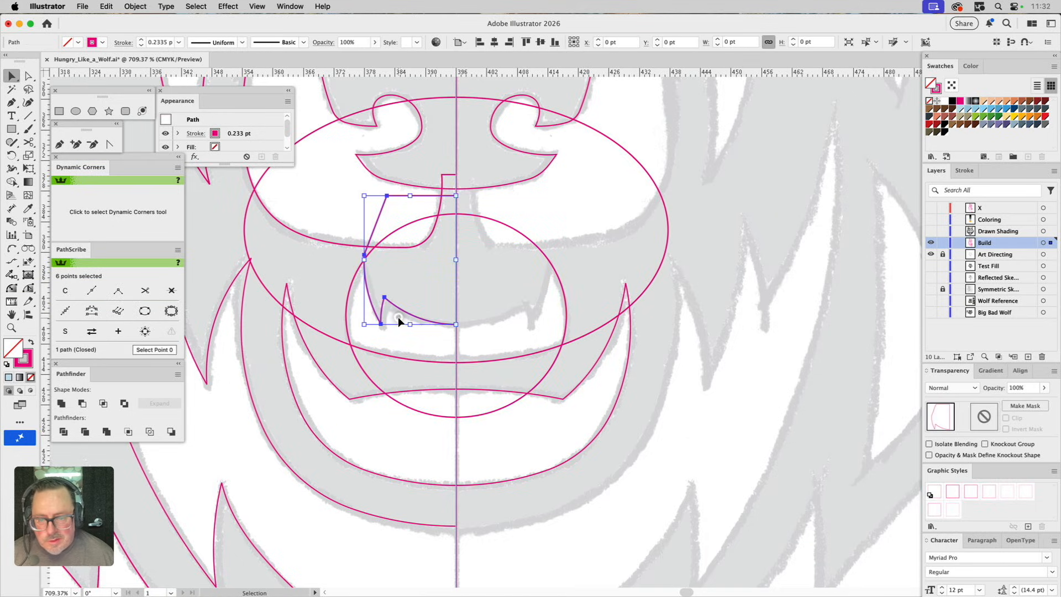
Step: Try to reflect a copy of the combined fang half across the symmetry guide from its lower centre anchor, and undo it
left_click_drag(9, 158, 39, 170)
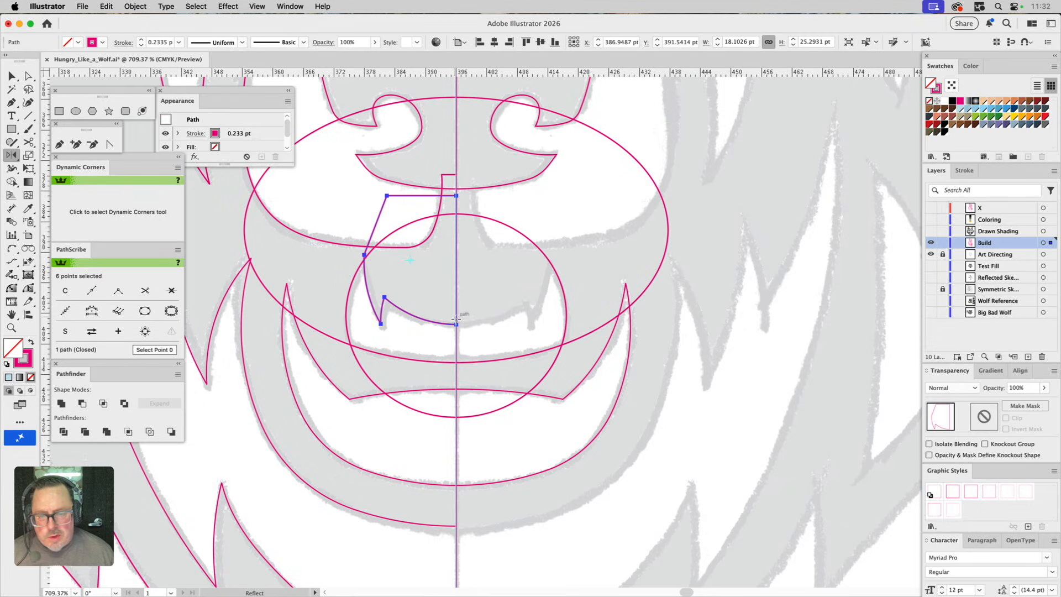
left_click(456, 324)
left_click_drag(455, 348, 456, 363)
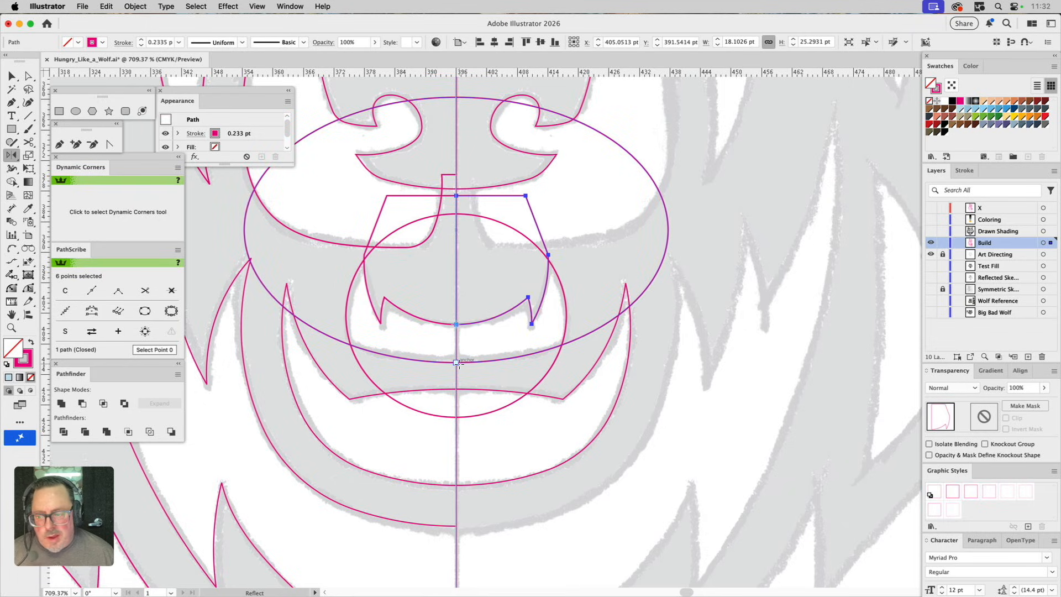
key("super+z")
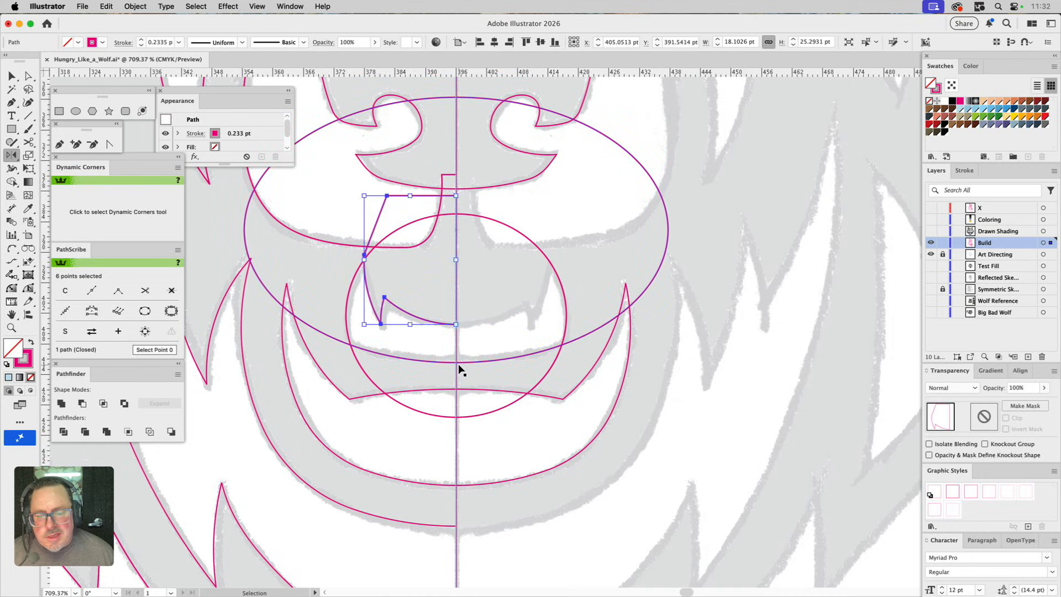
Step: Reselect the fang half, try to move it across the symmetry guide, and undo the move
key("super")
left_click(485, 277, "super")
left_click(387, 299, "super")
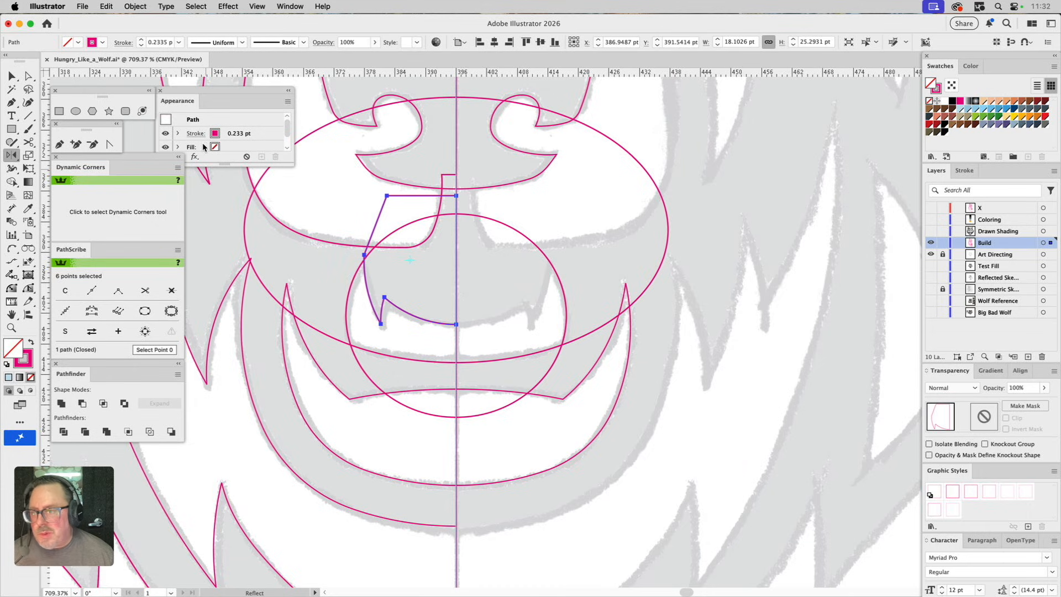
left_click(10, 159)
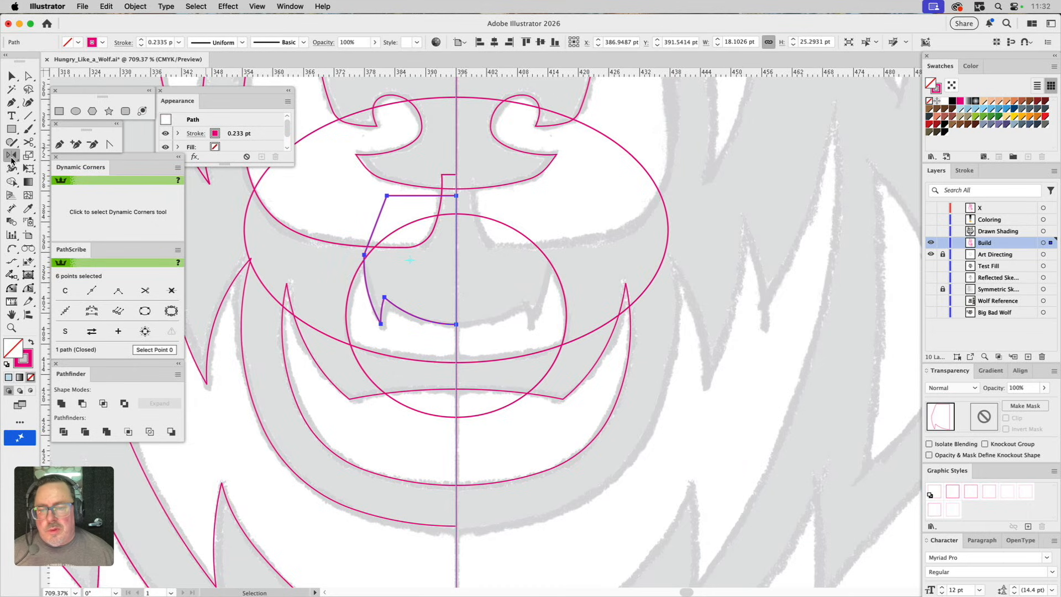
left_click_drag(423, 304, 449, 293)
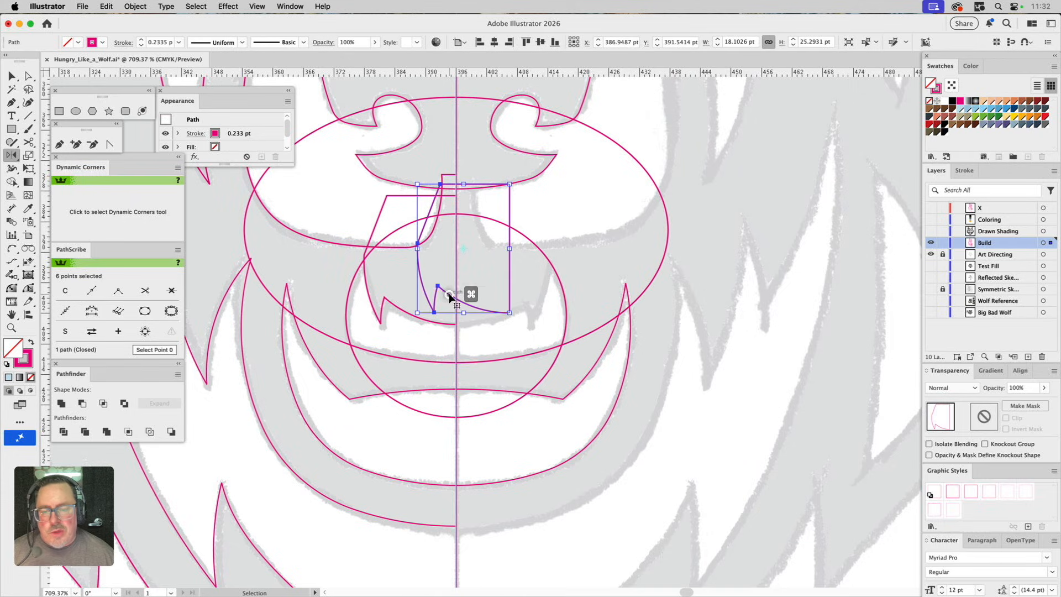
key("super+z")
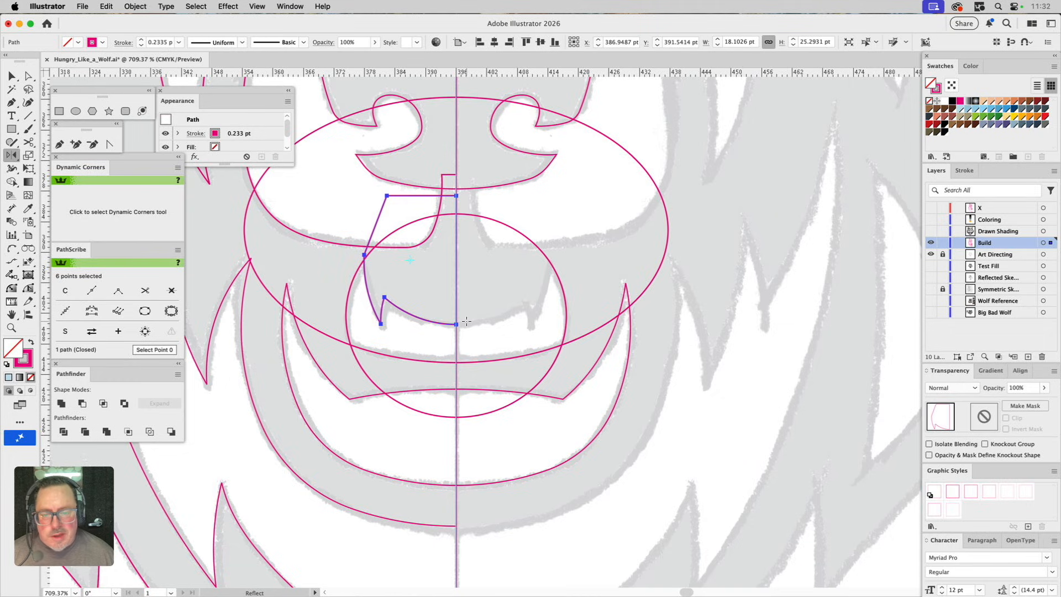
Step: Reflect a copy of the fang half across the symmetry guide about its lower centre anchor, and deselect it
left_click(14, 155)
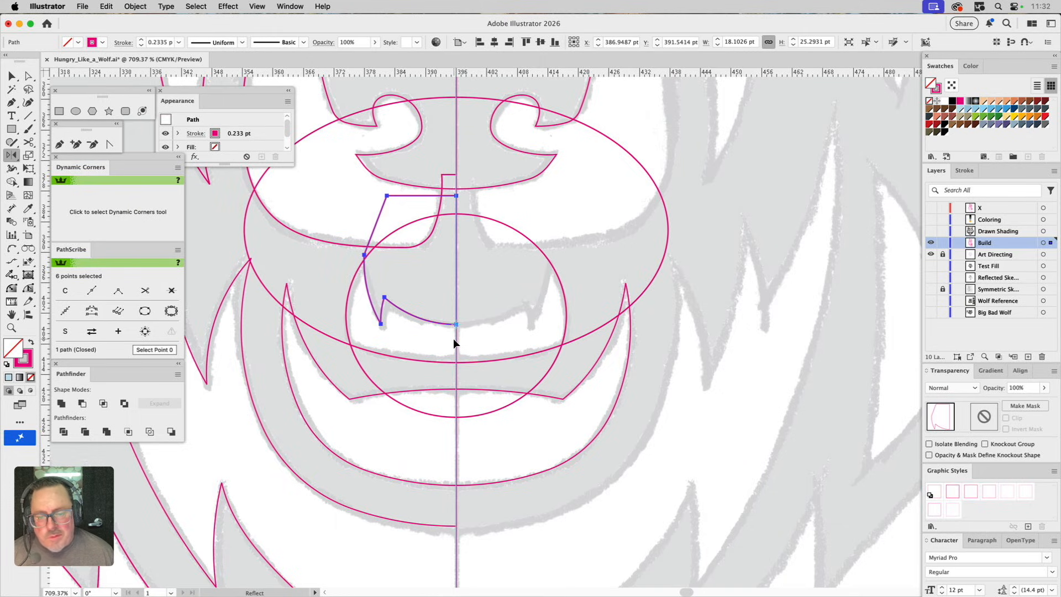
left_click_drag(453, 338, 448, 357)
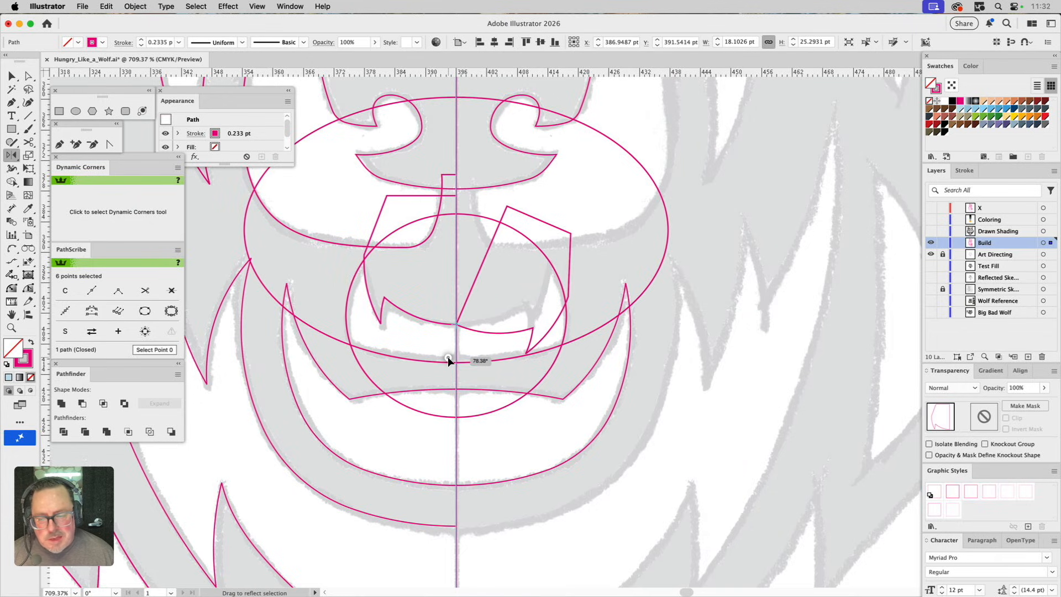
left_click_drag(447, 358, 447, 358)
key("super+z")
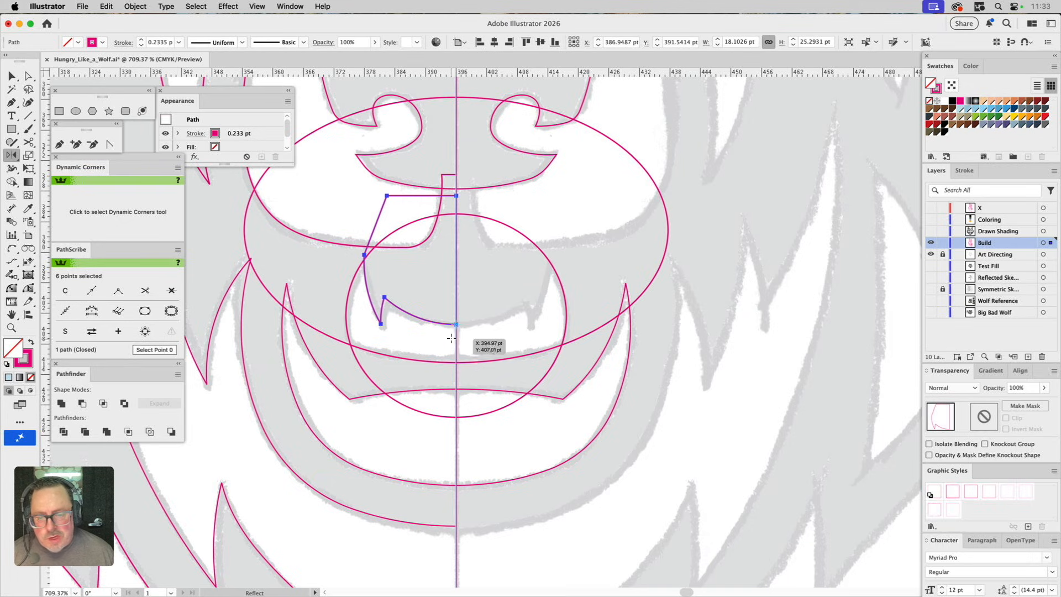
left_click_drag(451, 339, 449, 351)
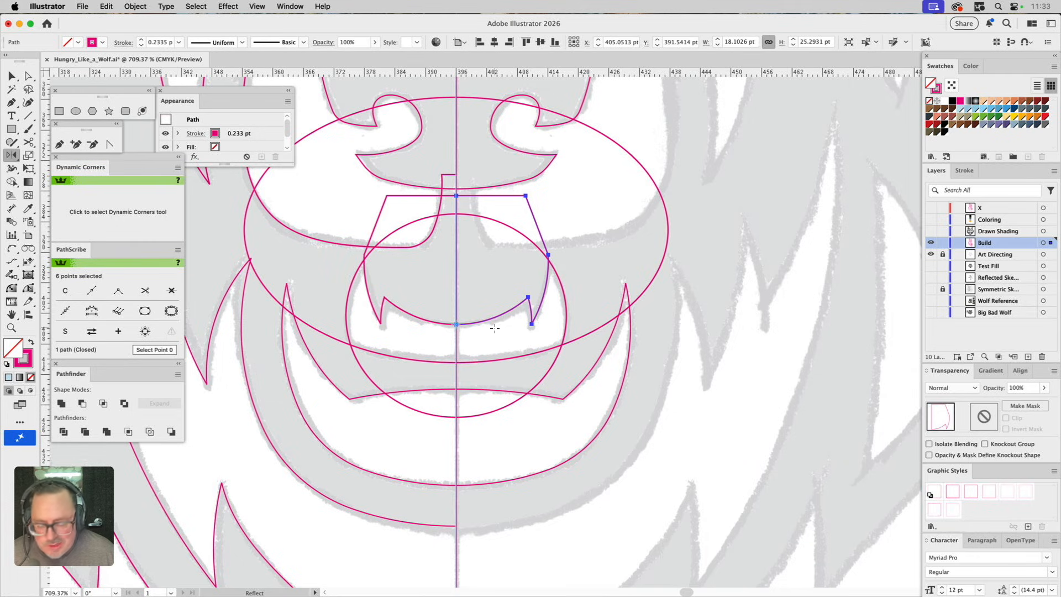
key("v")
left_click(499, 295)
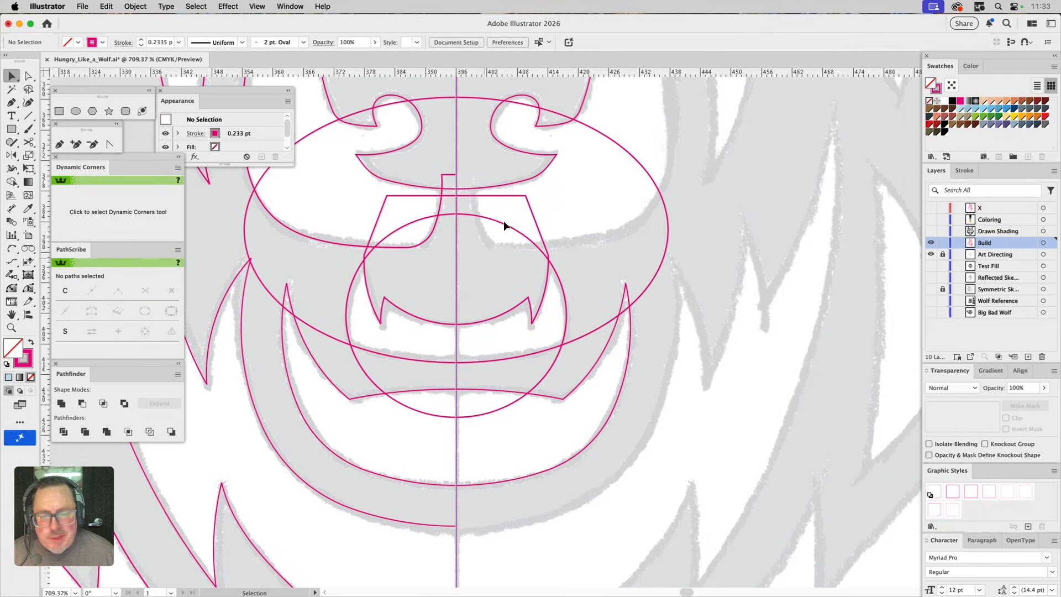
Step: Move the mirrored half's upper centre anchor about 2 pt past the symmetry guide to overlap the original half
key("a")
left_click(469, 196)
left_click_drag(454, 197, 446, 196)
key("v")
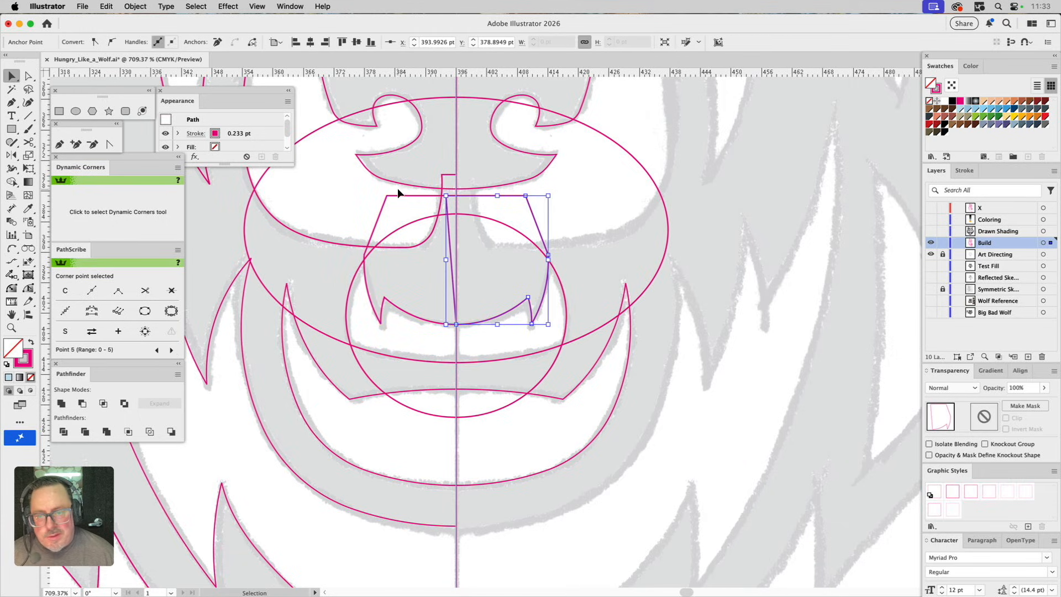
Step: Unite the two fang halves into one shape, and intersect the large muzzle ellipse with the smaller mouth ellipse
left_click(382, 209, "shift")
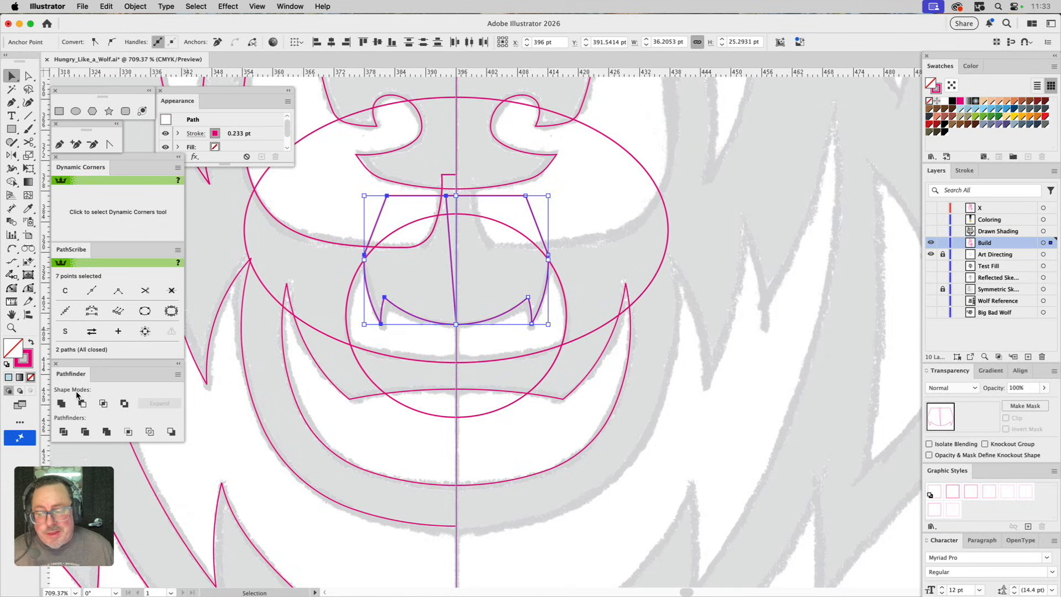
left_click(62, 404)
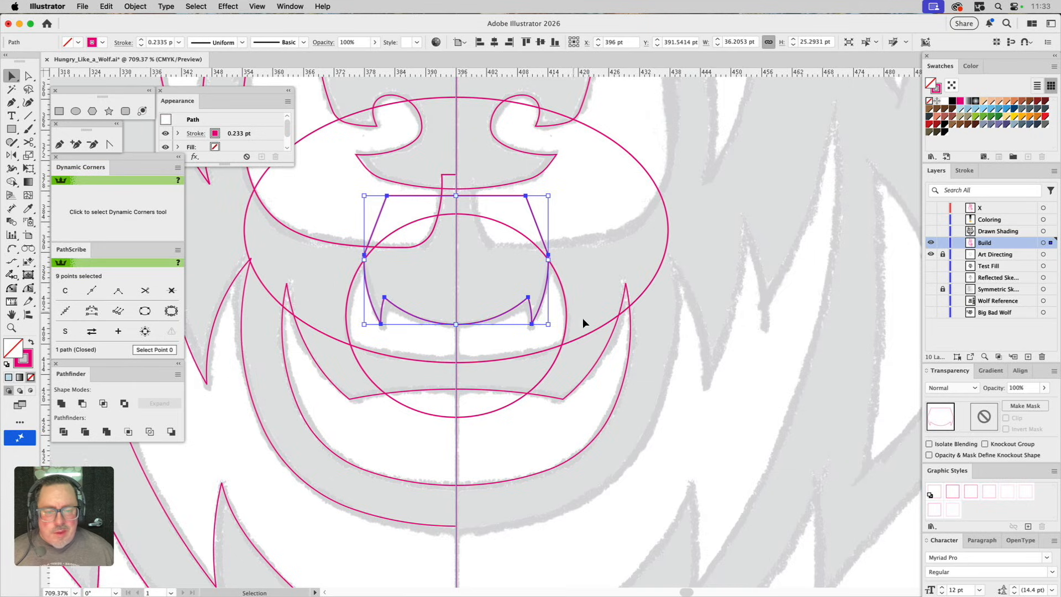
left_click_drag(563, 347, 560, 350)
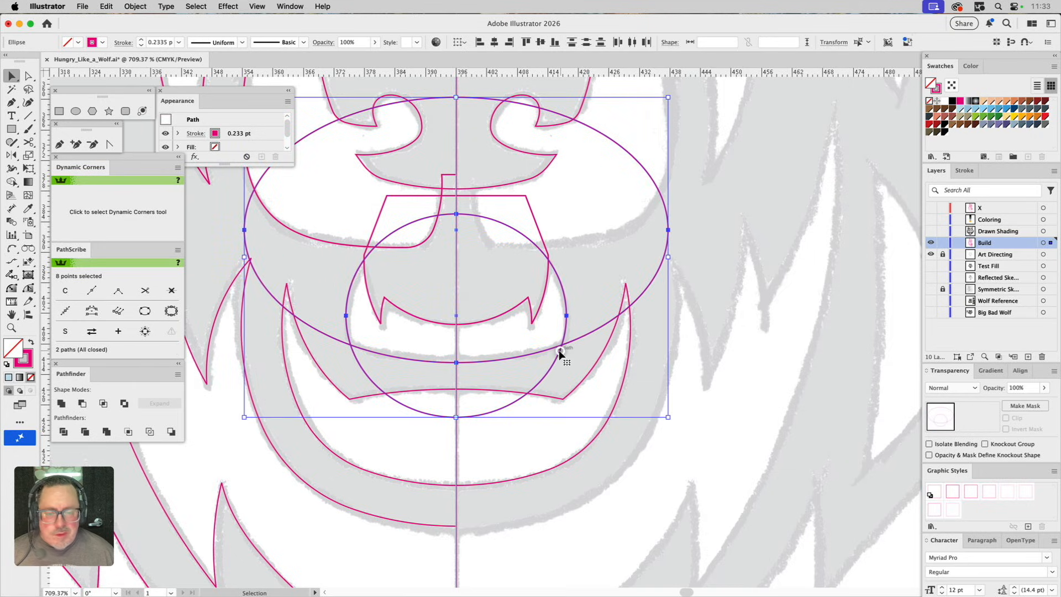
left_click(105, 403)
Step: Subtract the united fang shape from the intersected mouth shape, and deselect the result
left_click_drag(388, 331, 390, 334)
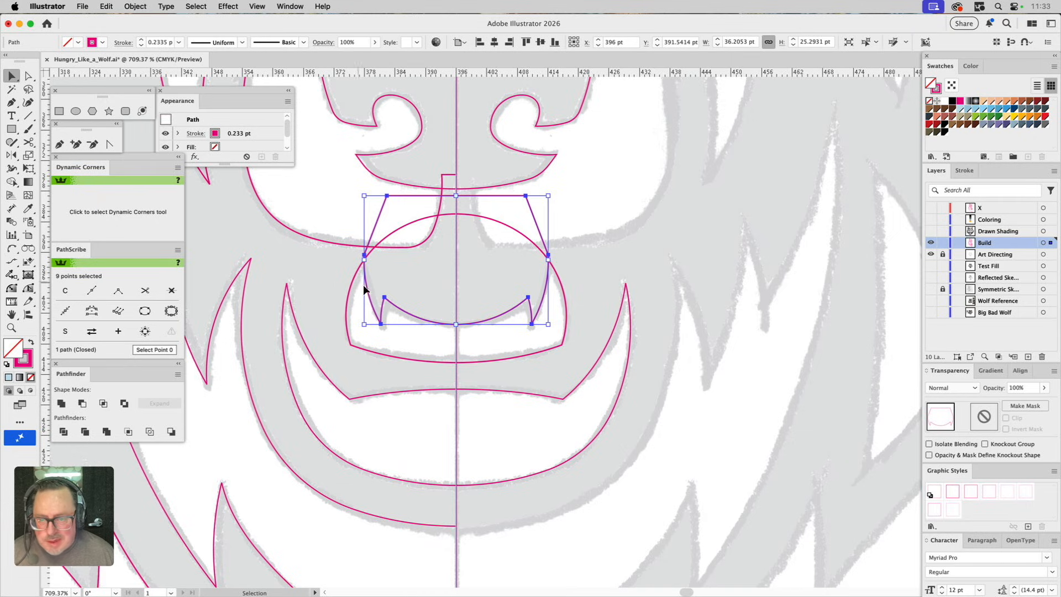
left_click(350, 301, "shift")
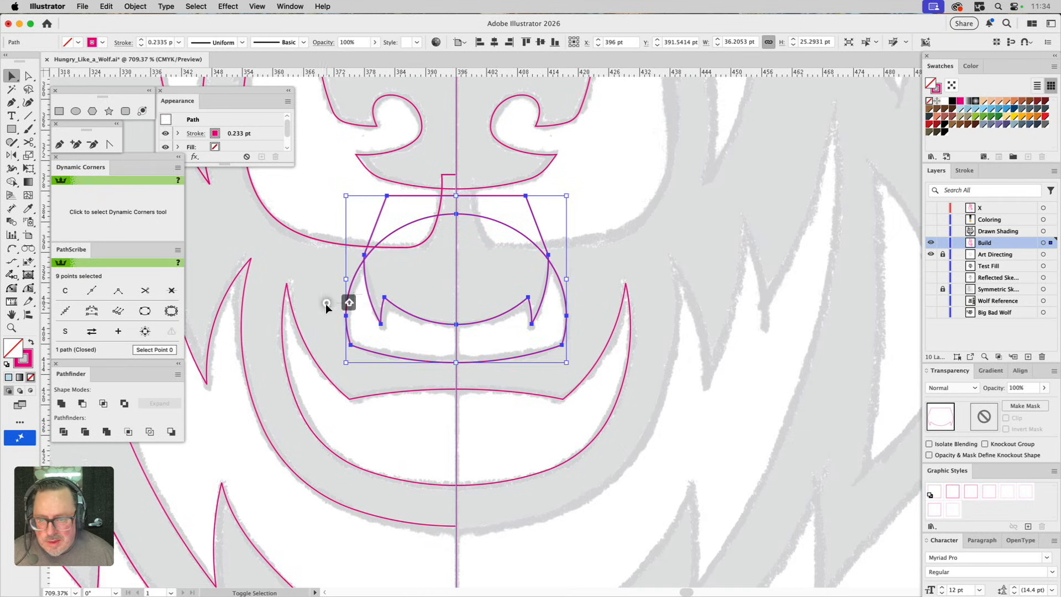
left_click(83, 404)
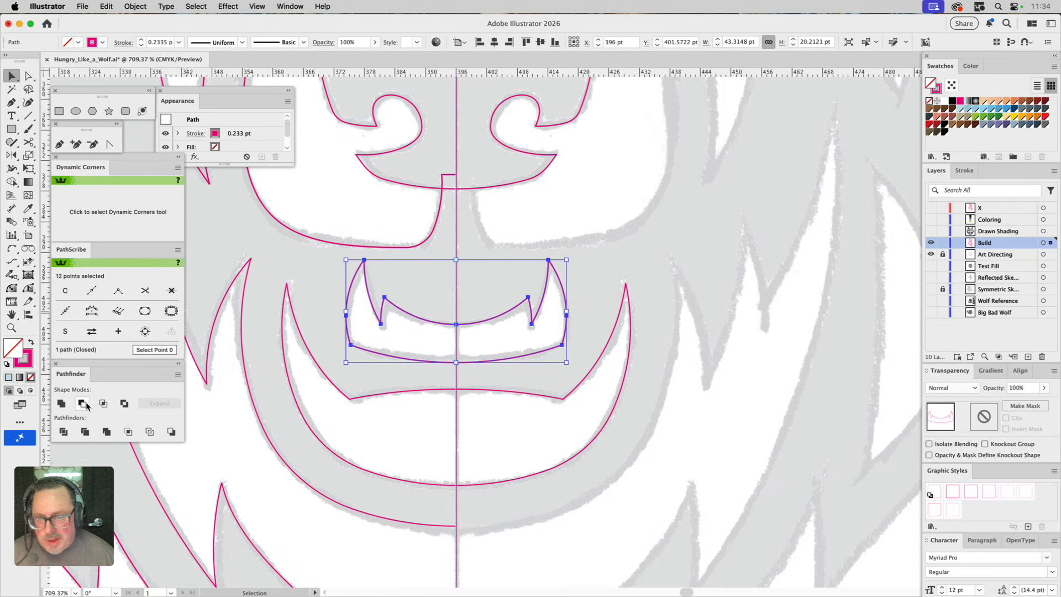
left_click(597, 261)
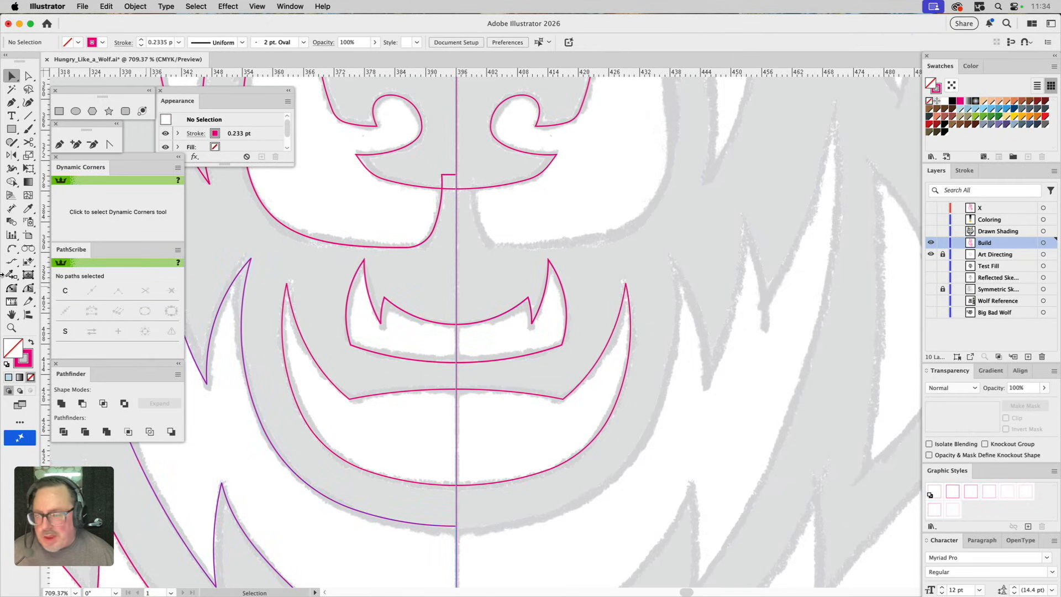
Step: Try to group all the drawn wolf paths, leaving out the symmetry guide
left_click(431, 273, "alt")
left_click(434, 274, "alt")
left_click(438, 276, "alt")
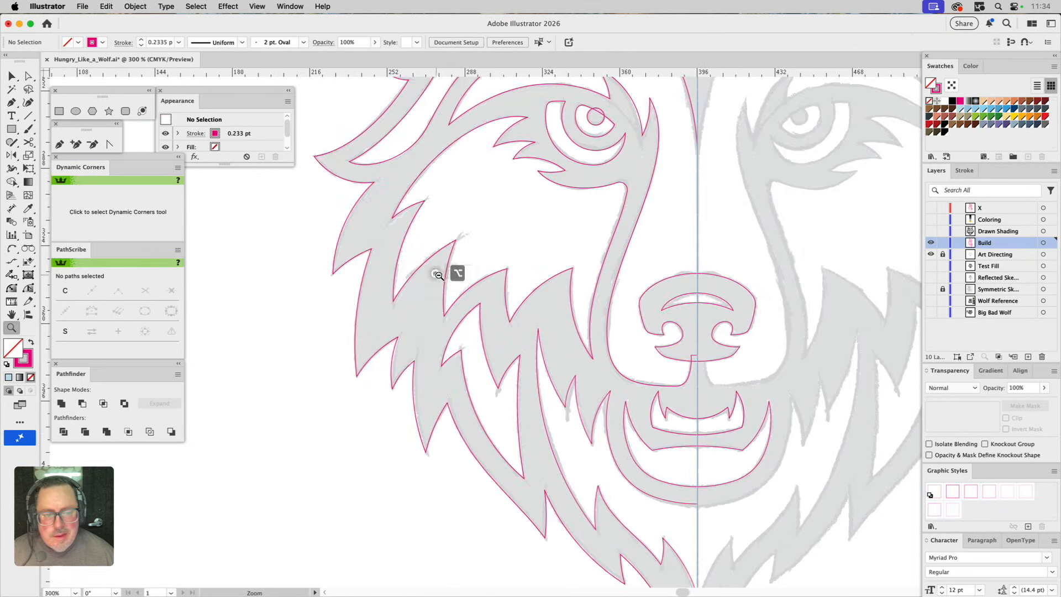
left_click(442, 276, "alt")
left_click(444, 277, "alt")
scroll(499, 267, "right", 5)
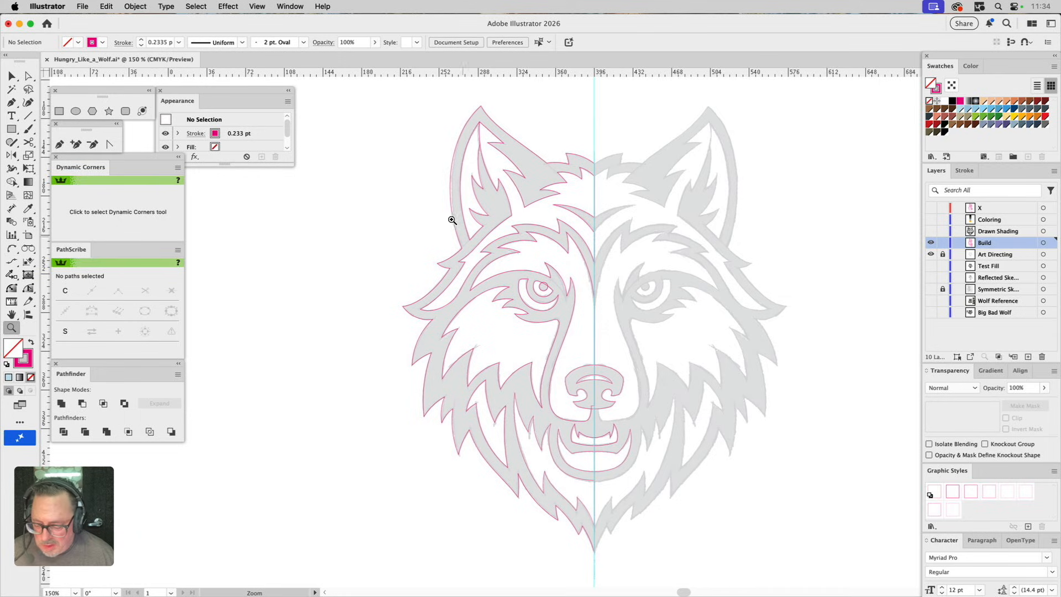
key("v")
left_click_drag(390, 106, 688, 555)
left_click(594, 572, "shift")
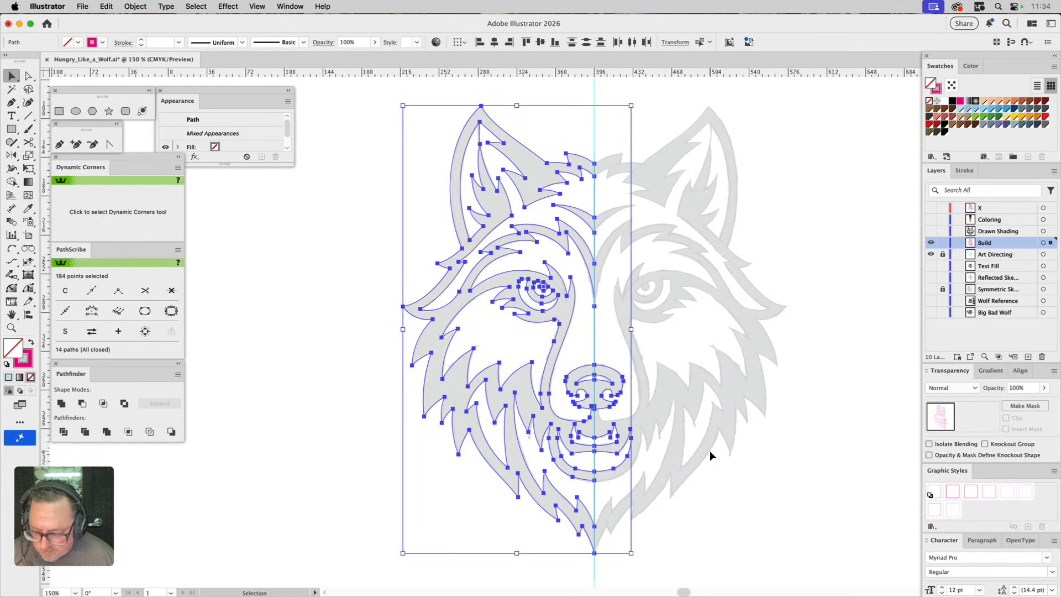
key("super+g")
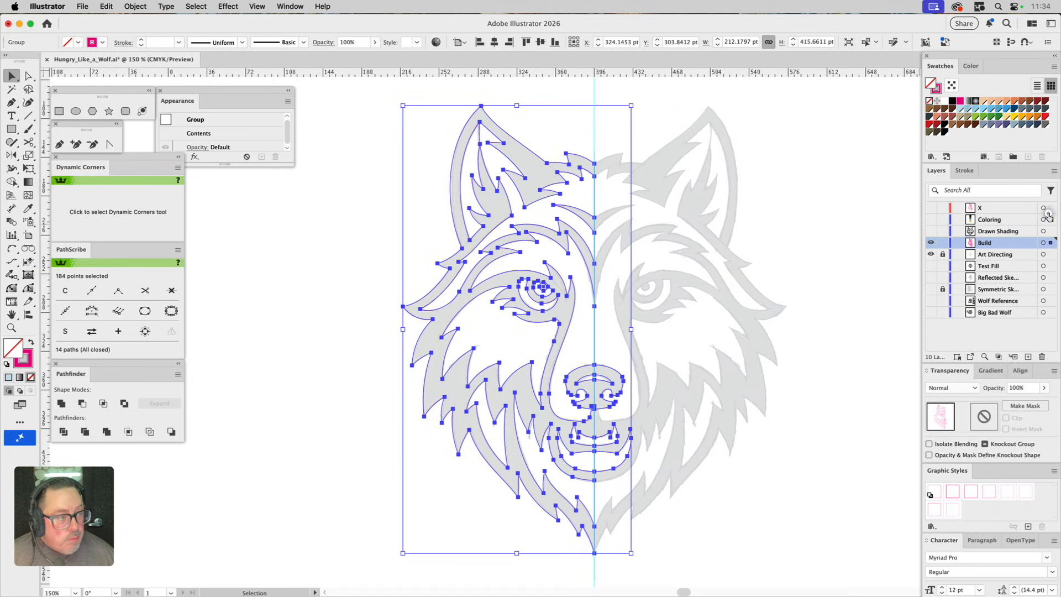
left_click(884, 218)
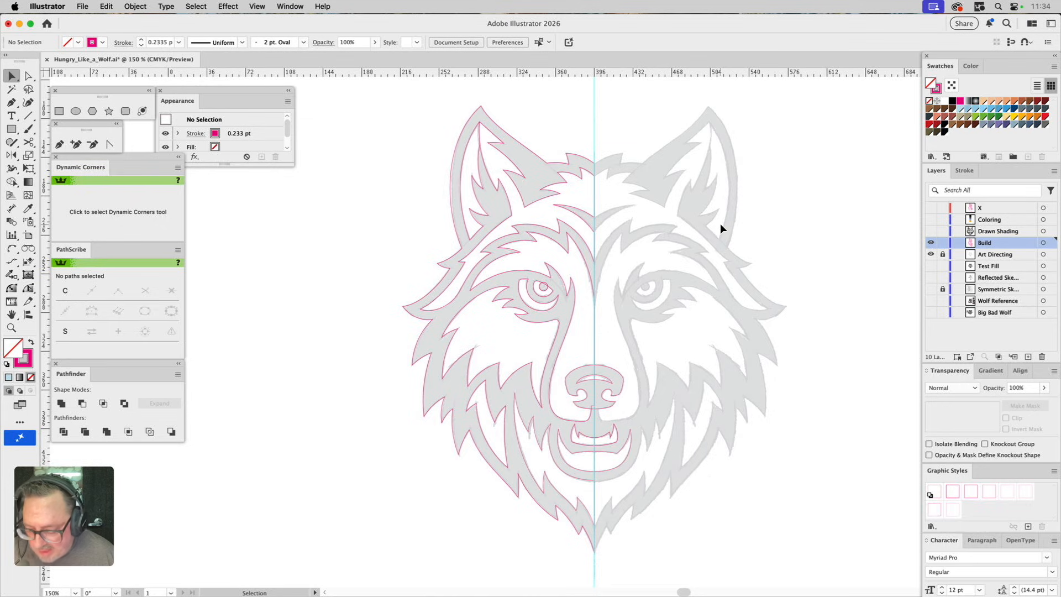
Step: Save the document
key("a")
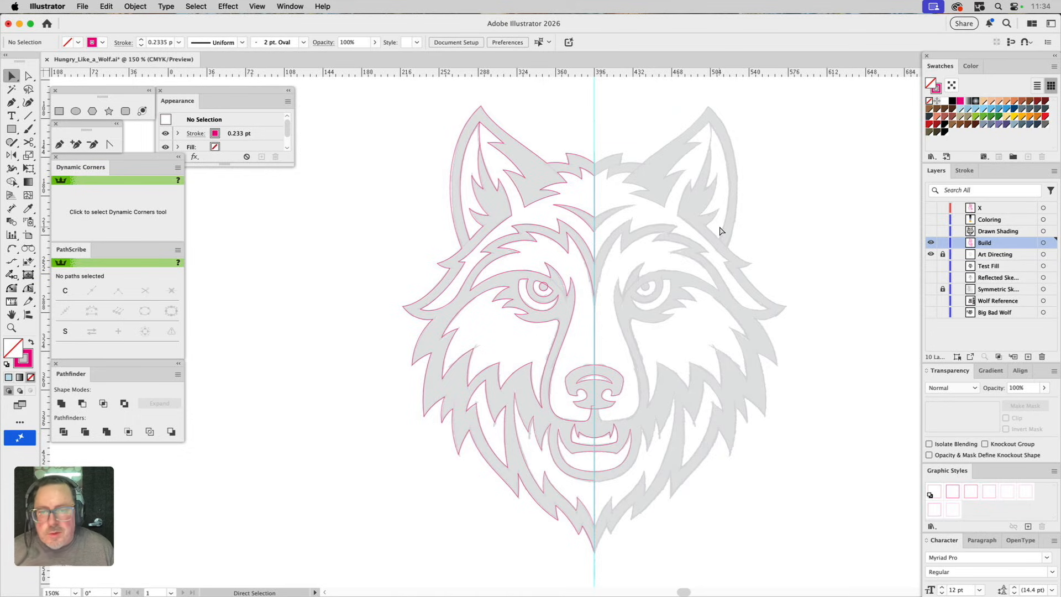
key("super+s")
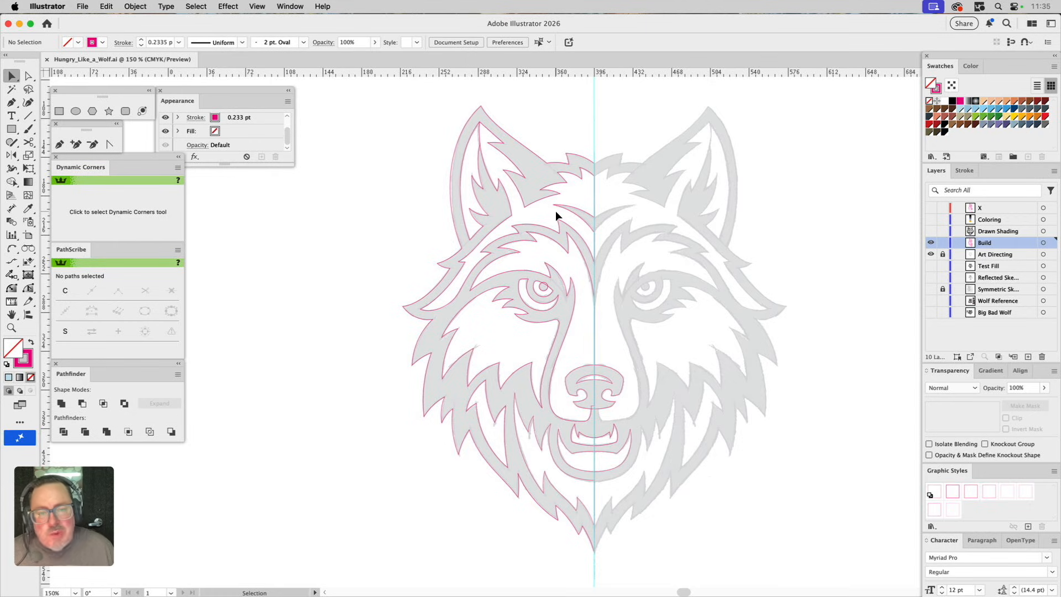
left_click(538, 160)
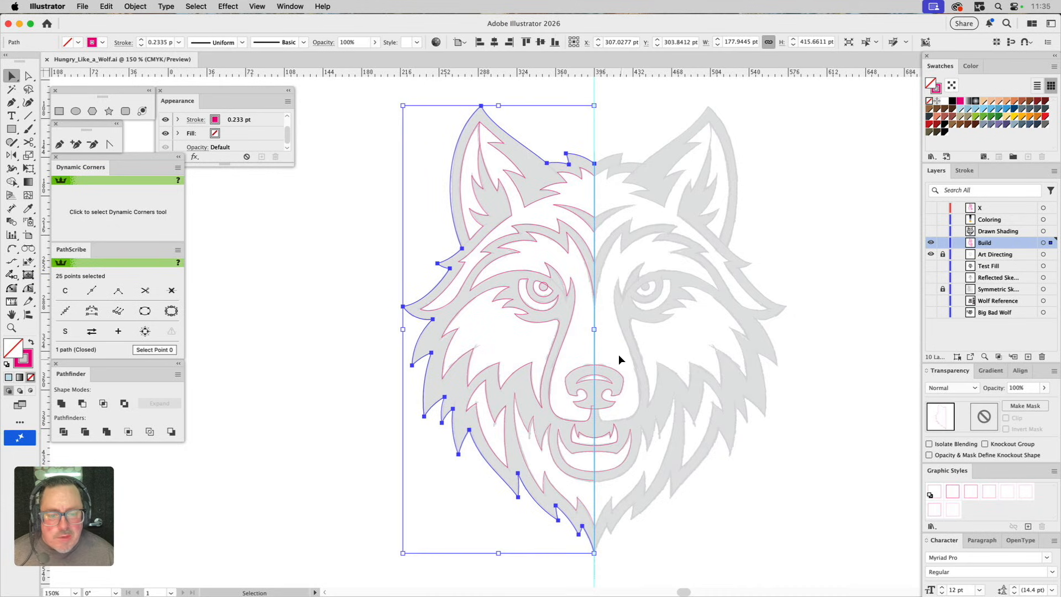
left_click(592, 385, "shift")
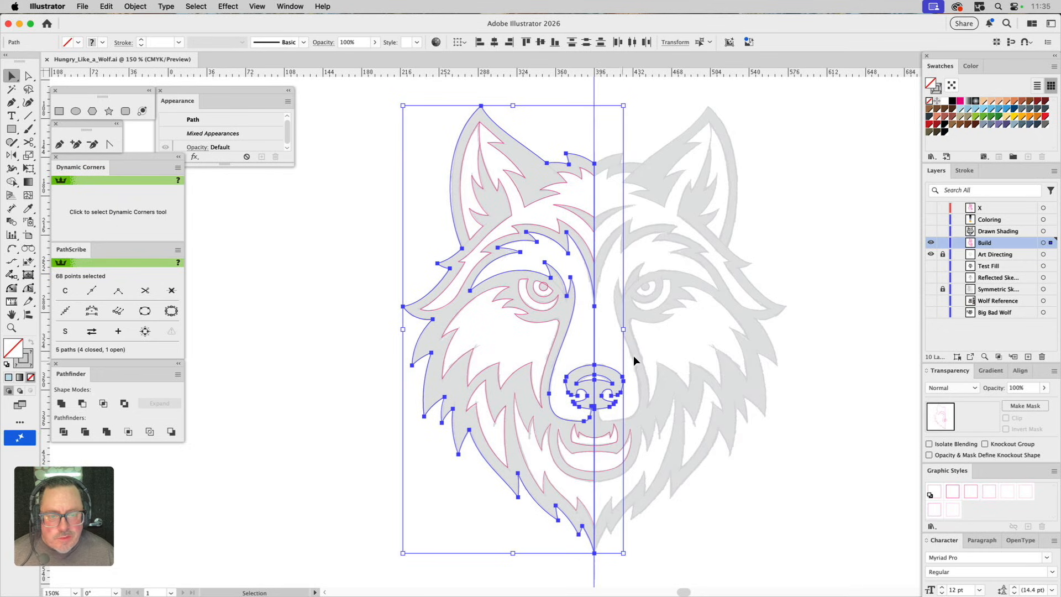
left_click(652, 357)
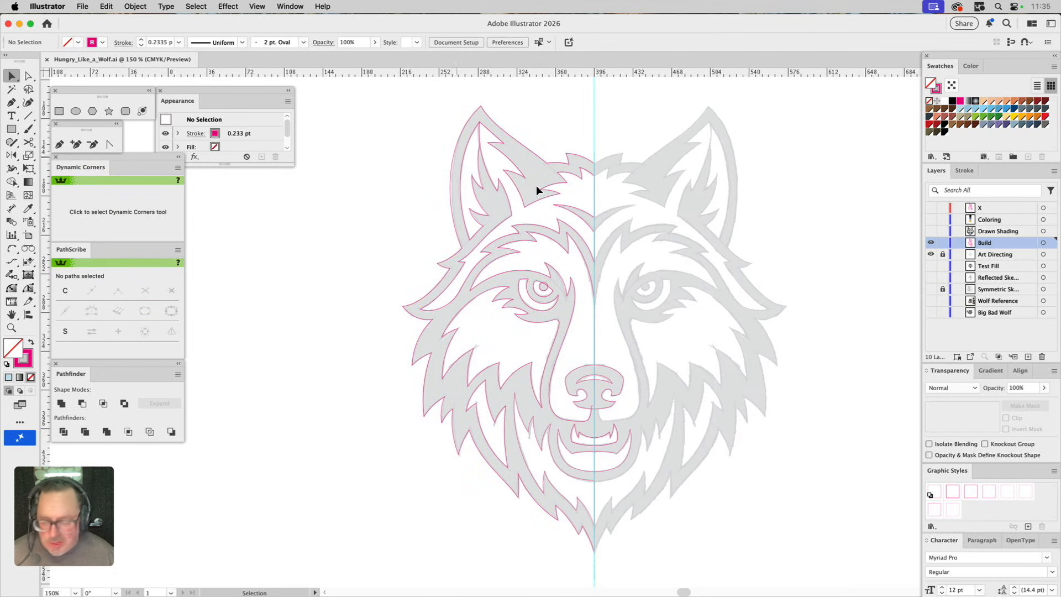
Step: Reflect a copy of all half-head paths across the symmetry guide, excluding the guide, nose and mouth shapes, and deselect it
key("super+a")
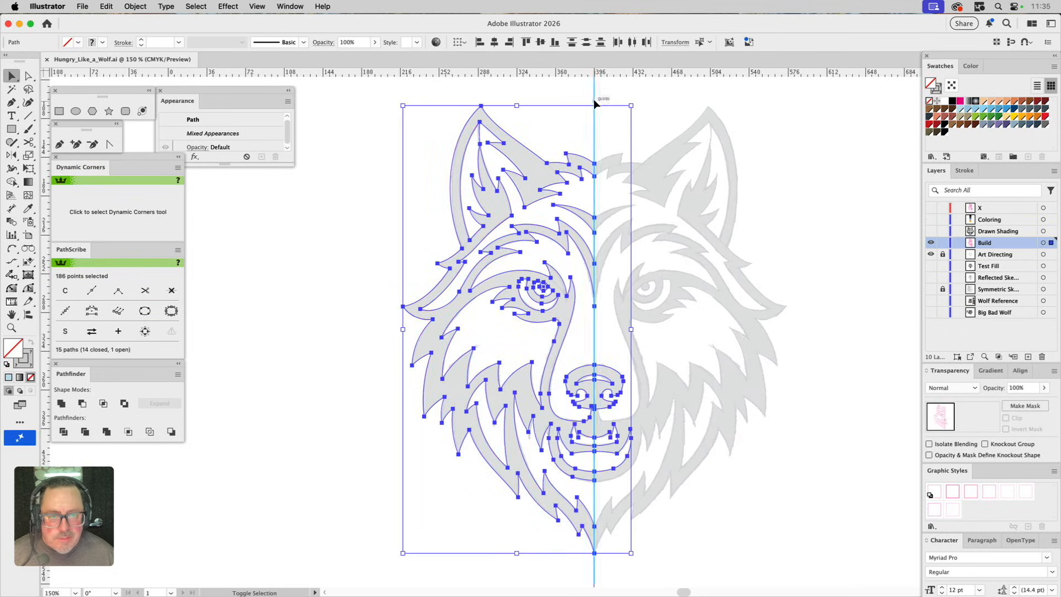
left_click(595, 124, "shift")
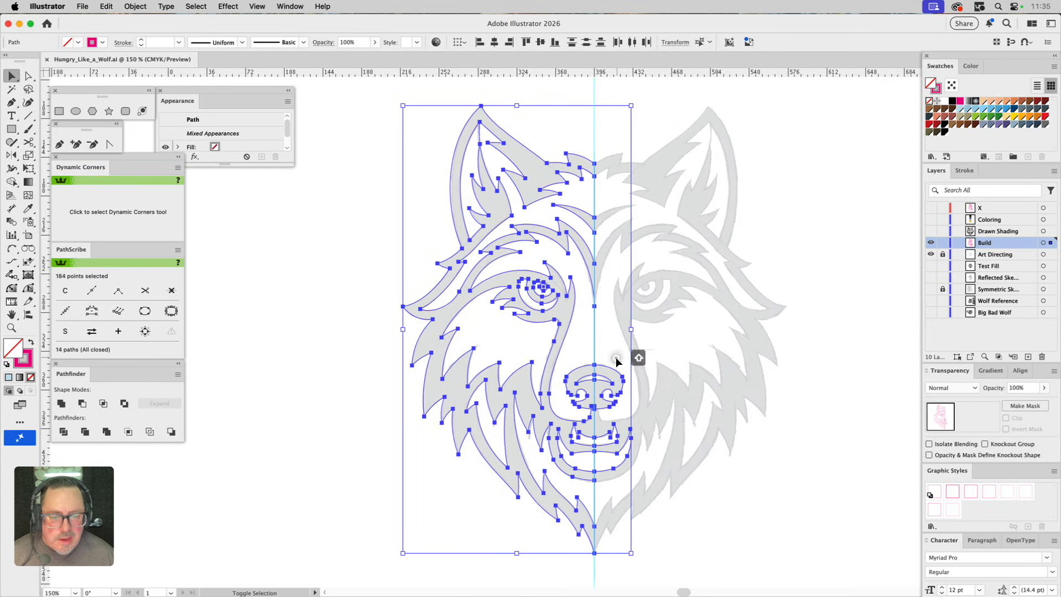
left_click(620, 387, "shift")
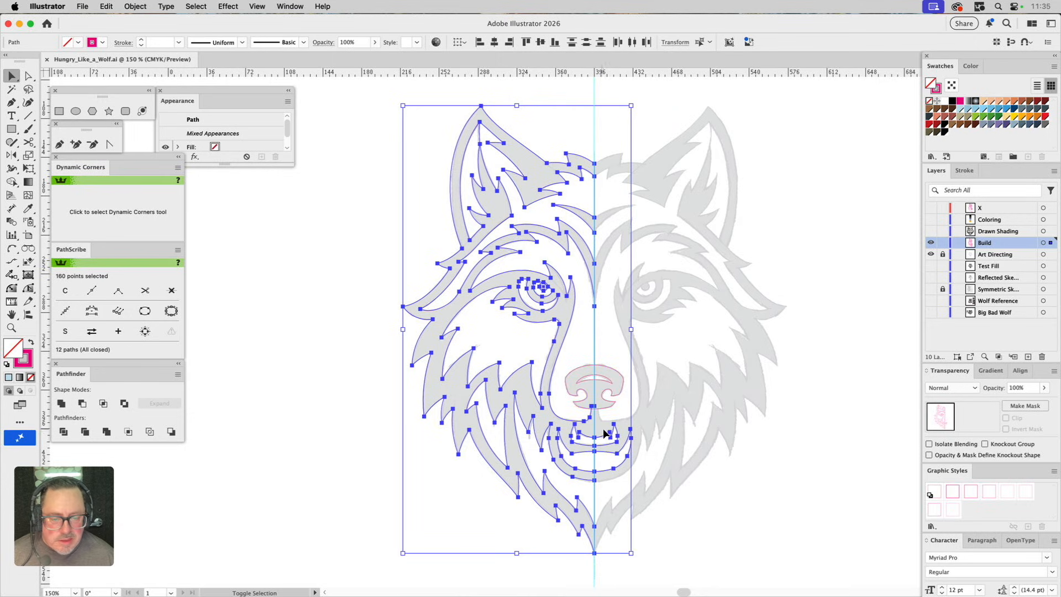
left_click(611, 466, "shift")
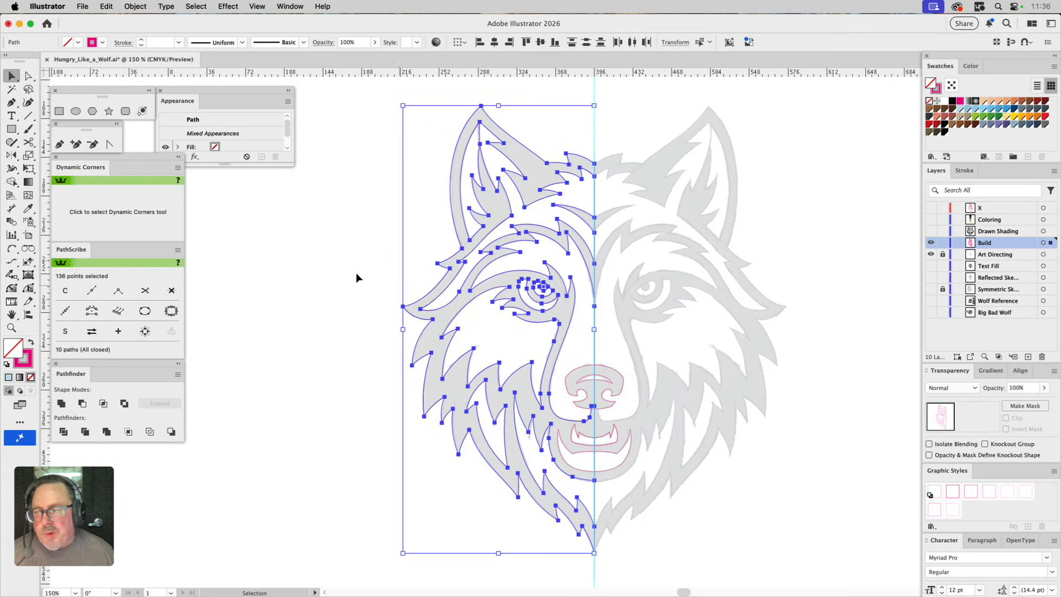
left_click(10, 155)
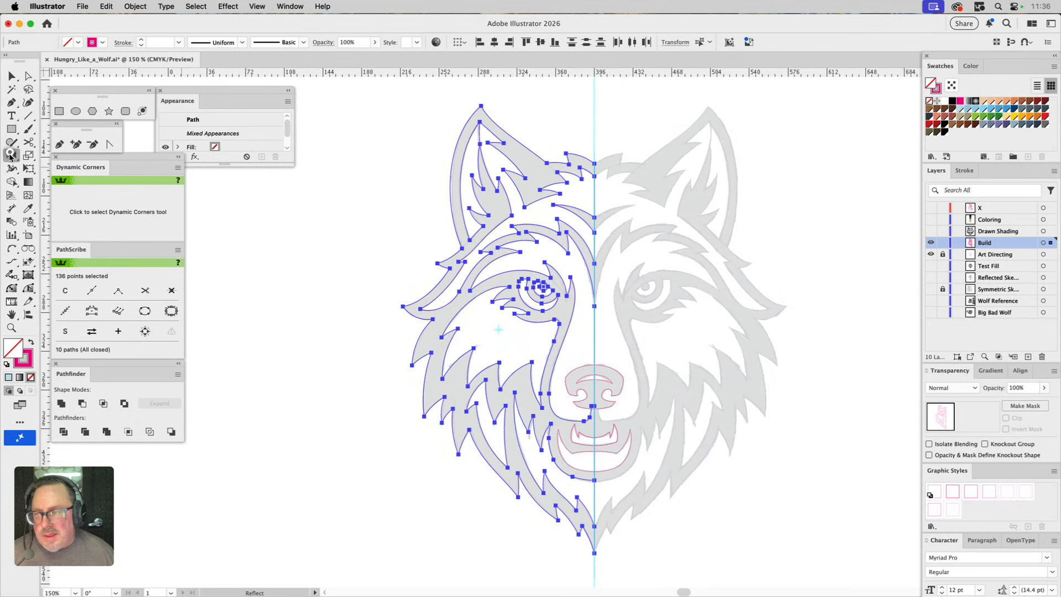
left_click(594, 164)
left_click_drag(597, 208, 601, 240)
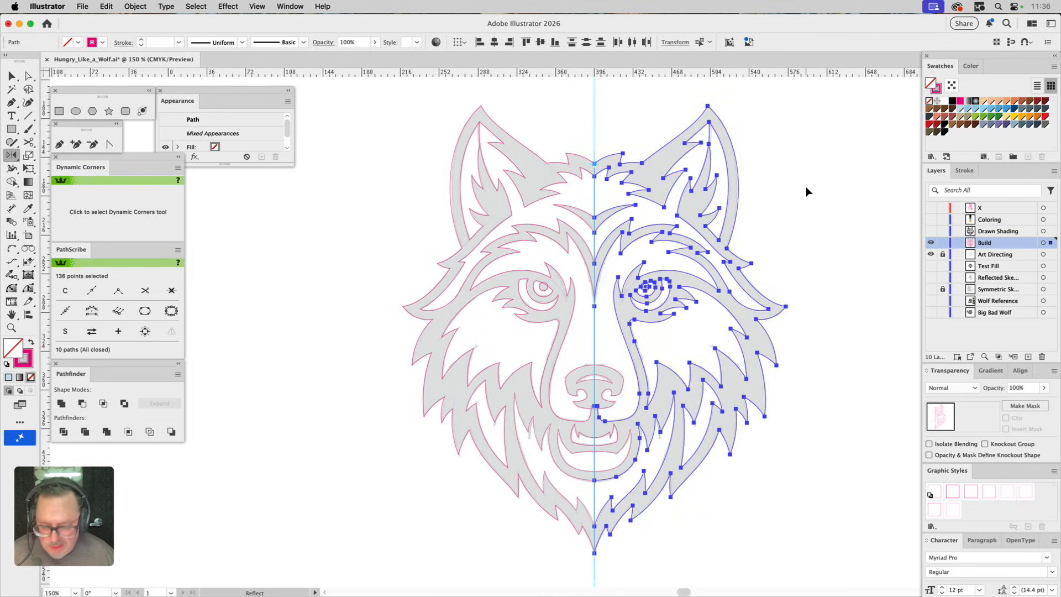
key("v")
left_click(821, 199)
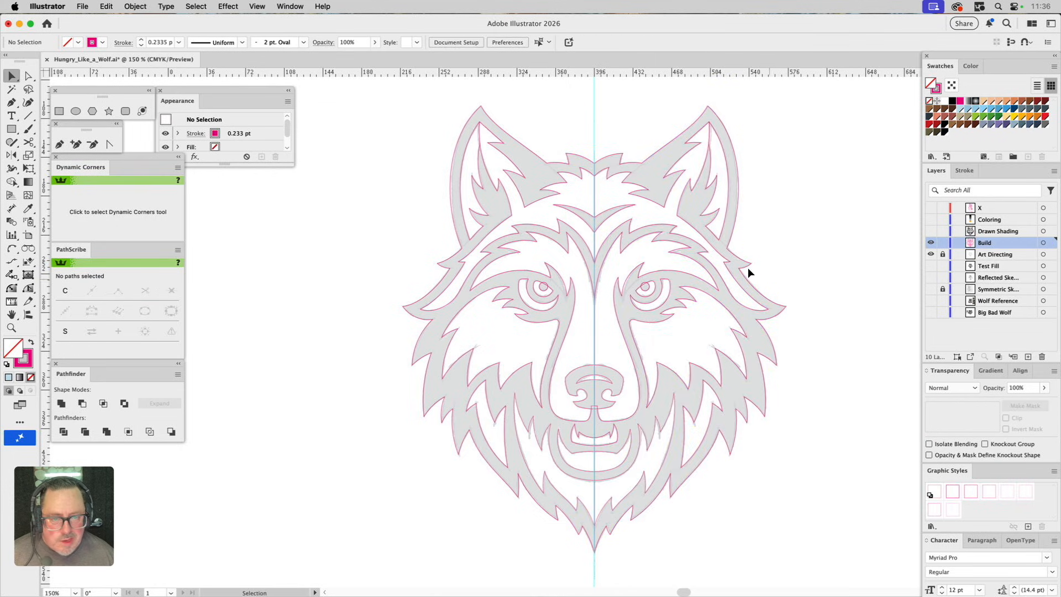
Step: Remove the vertical symmetry guide running through the centre of the head
left_click_drag(617, 145, 565, 164)
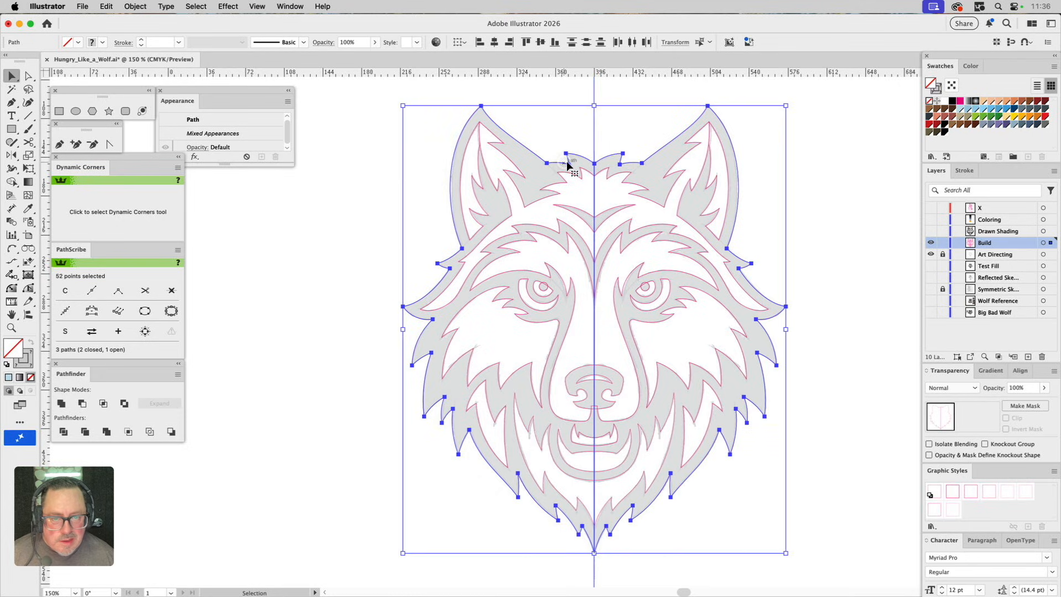
left_click(576, 126)
left_click(595, 124)
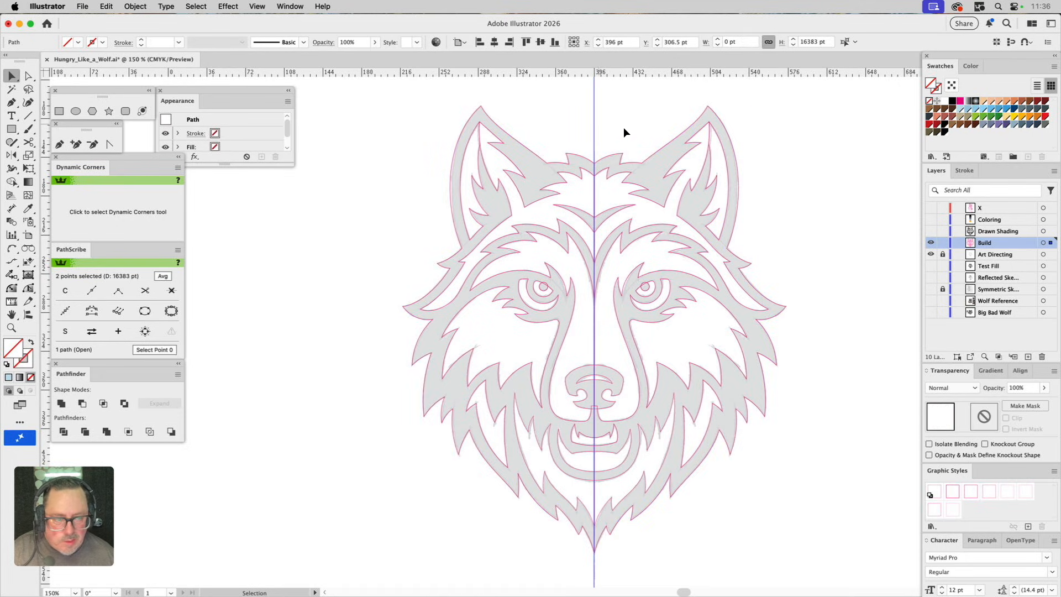
left_click(903, 228)
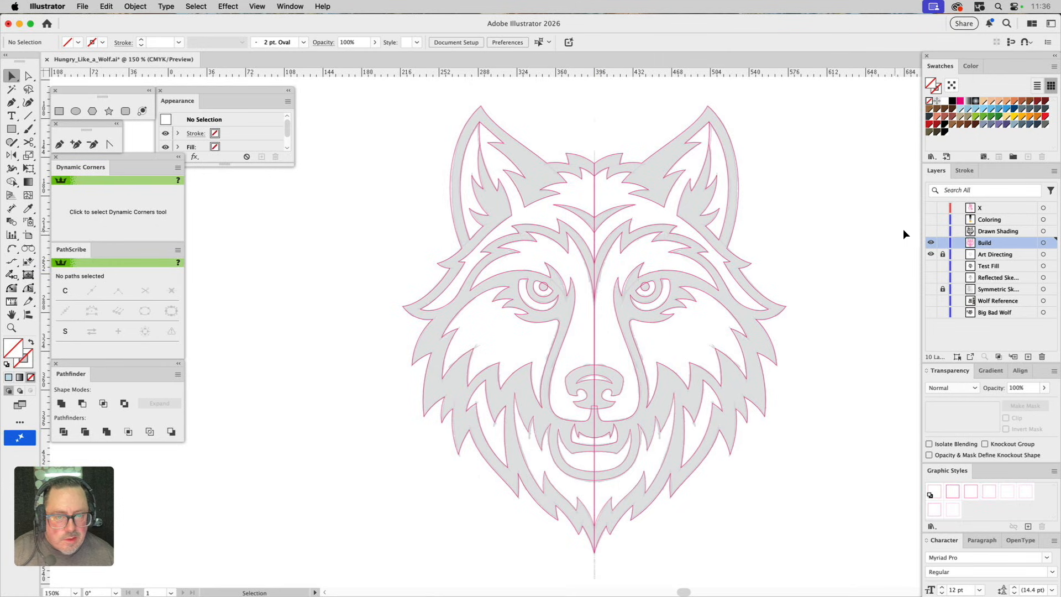
Step: Unite the two halves of the outer head outline, and unite the two halves of the forehead and inner-ear shape
left_click(569, 160)
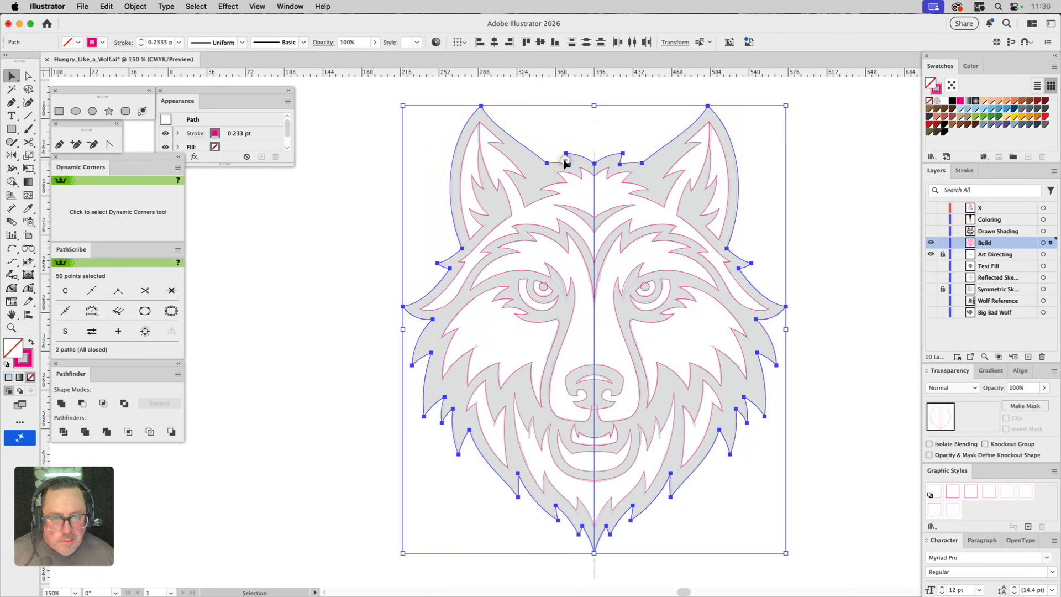
left_click(61, 404)
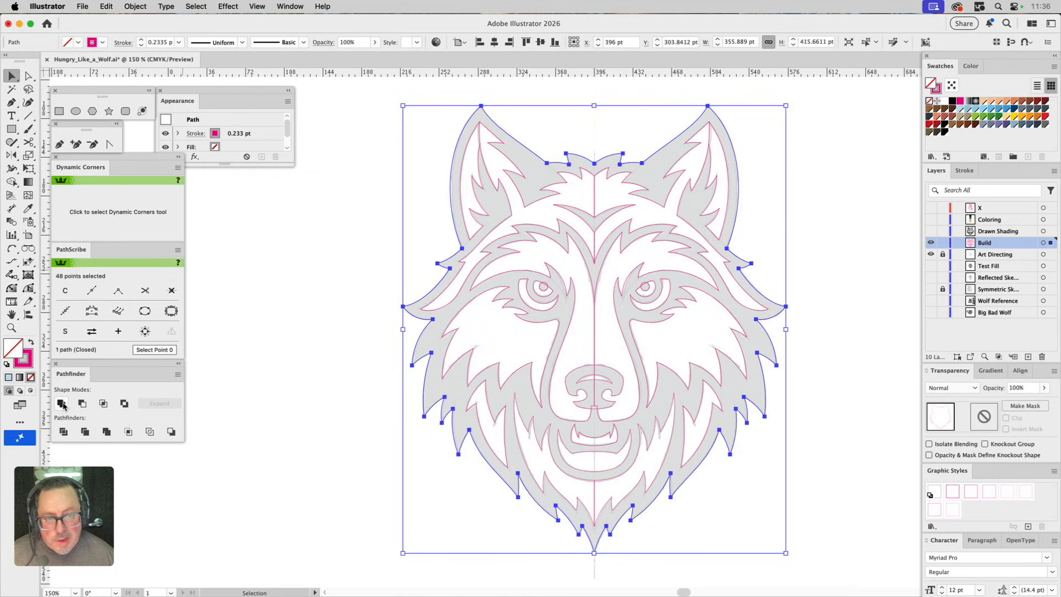
left_click(758, 213)
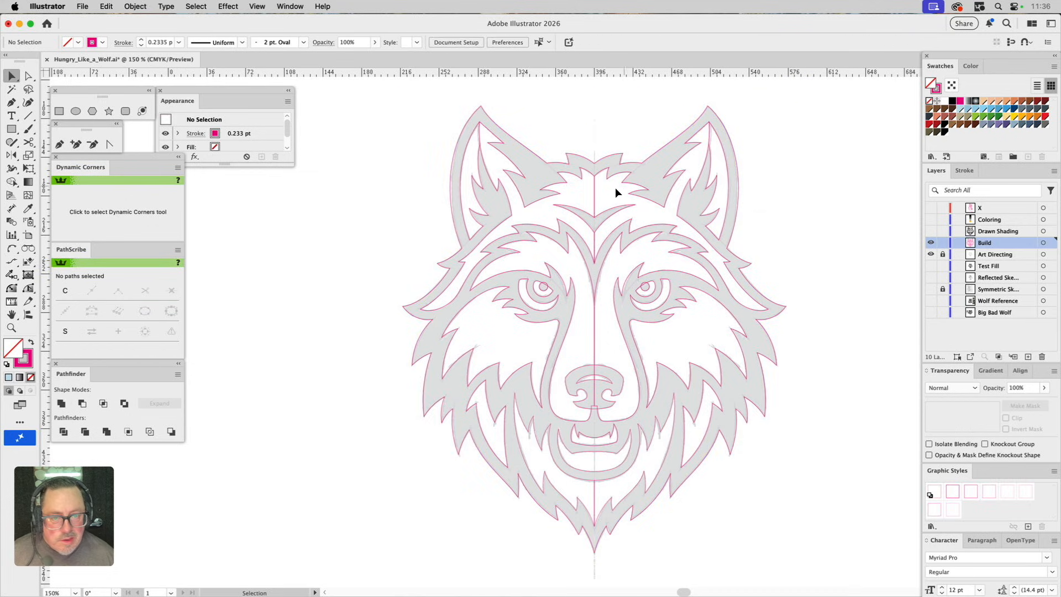
left_click(583, 196)
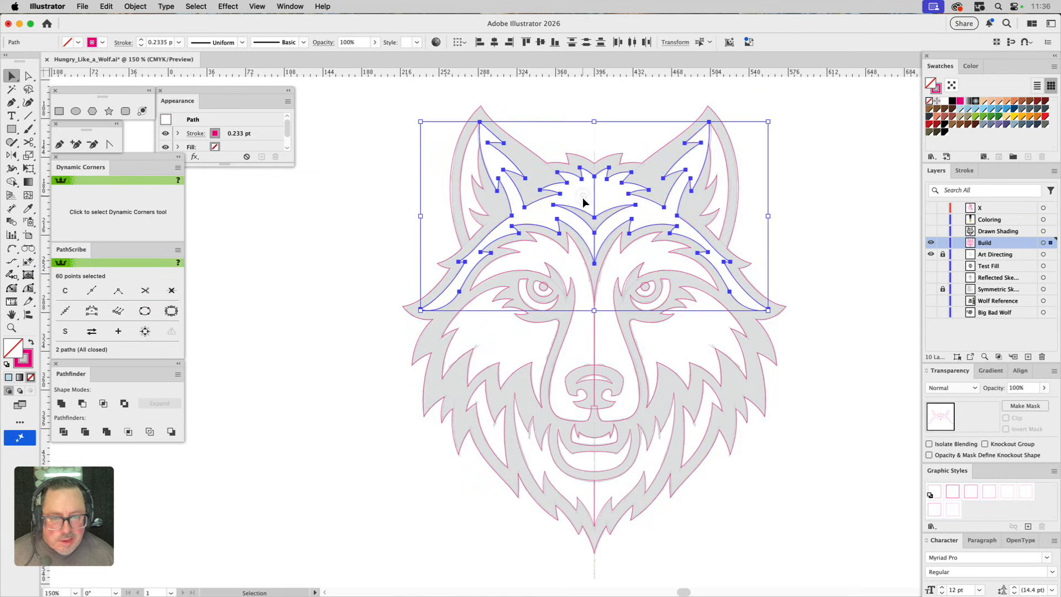
left_click(61, 404)
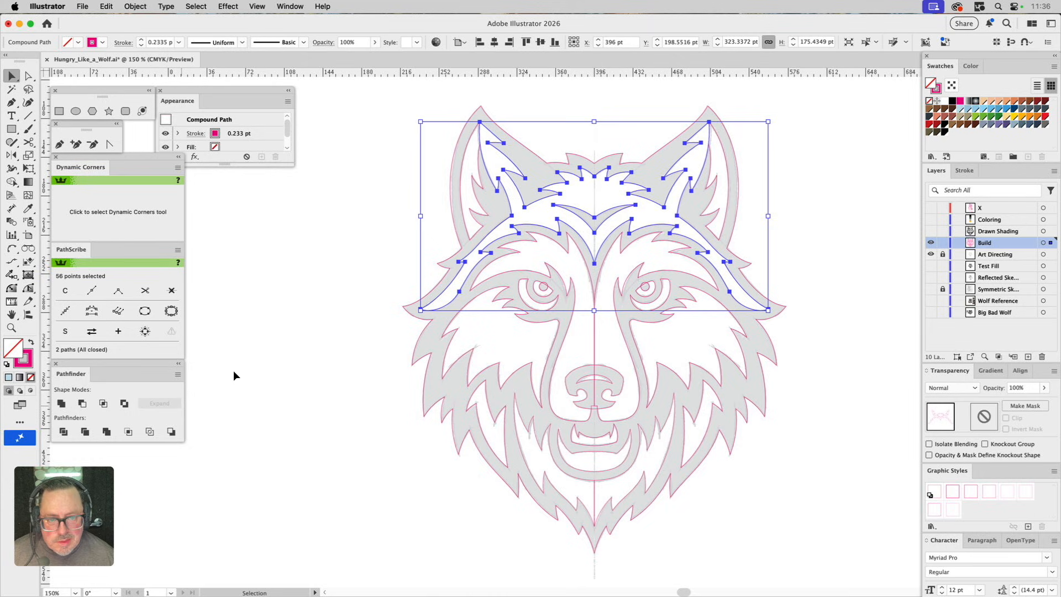
Step: Unite the two halves of the brow and muzzle shape, and unite the two halves of the chin fur shape
left_click(571, 348)
left_click(62, 403)
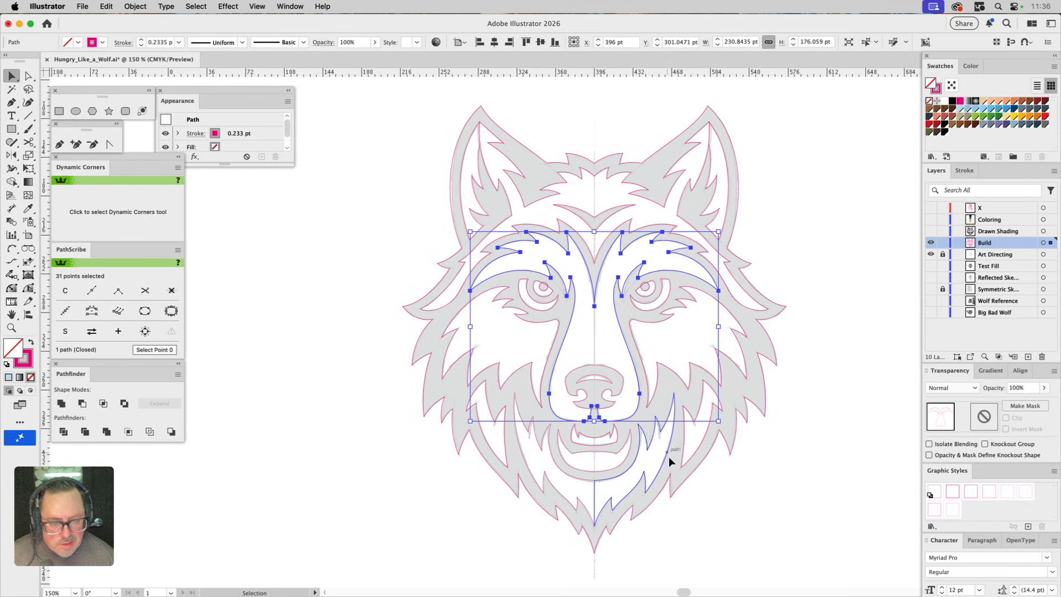
left_click(584, 495)
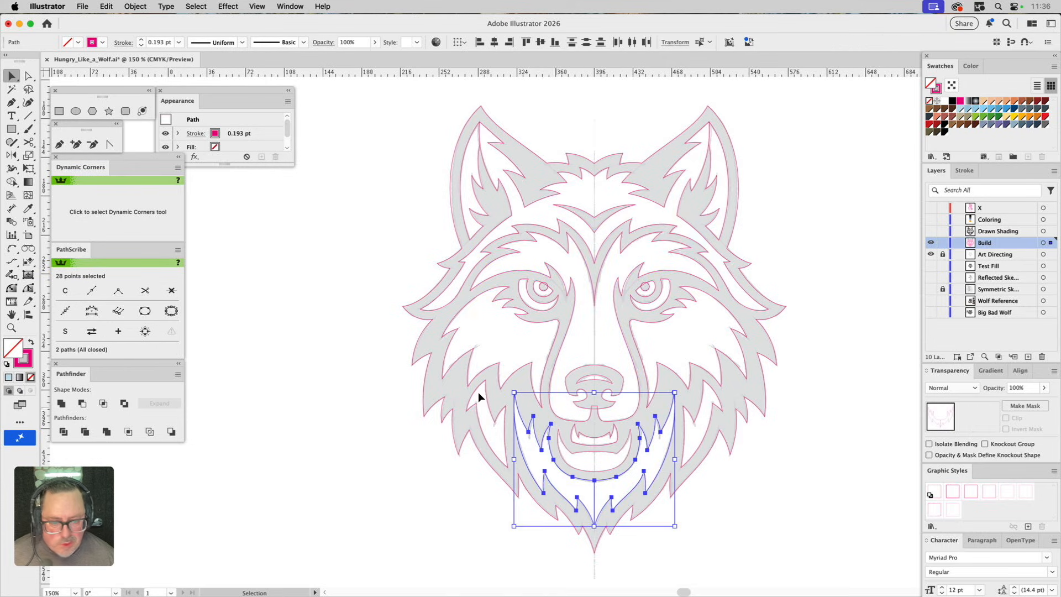
left_click(62, 403)
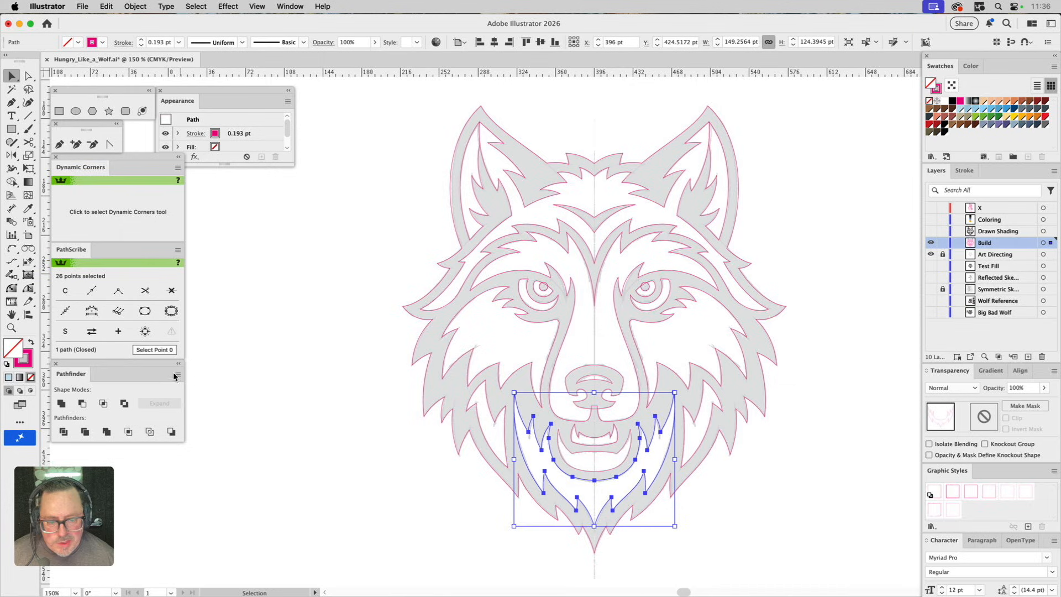
Step: Fill the nose shape light blue and subtract it from the brow and muzzle shape with Minus Front
left_click(359, 288)
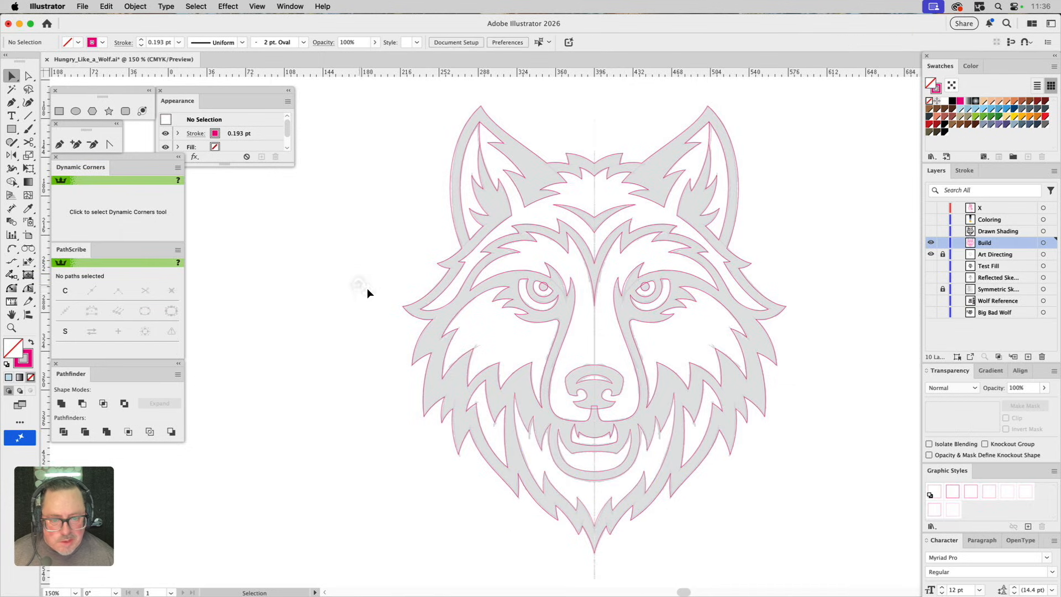
left_click(609, 370)
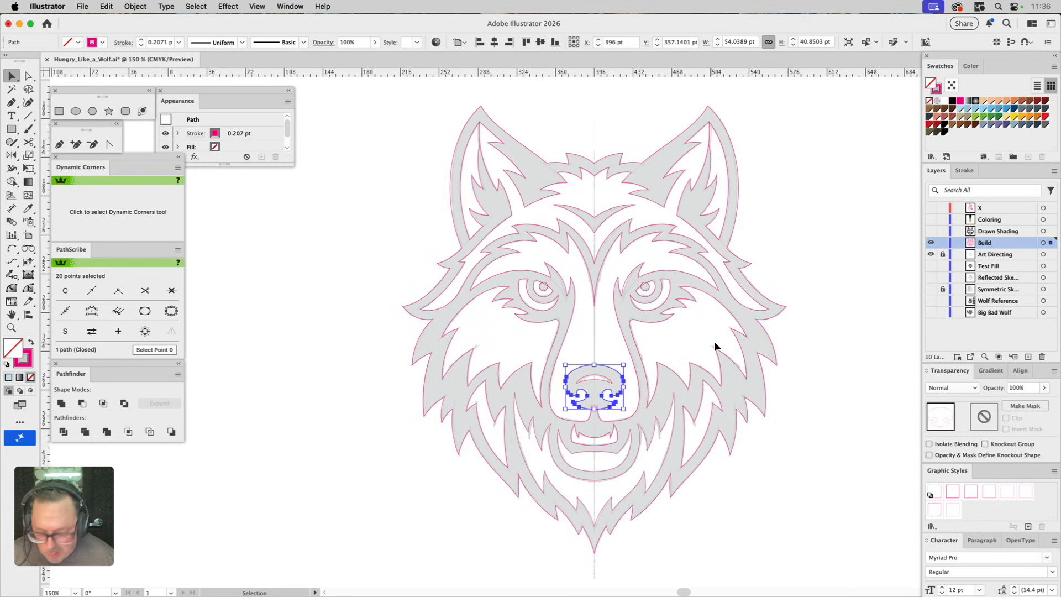
left_click(975, 111)
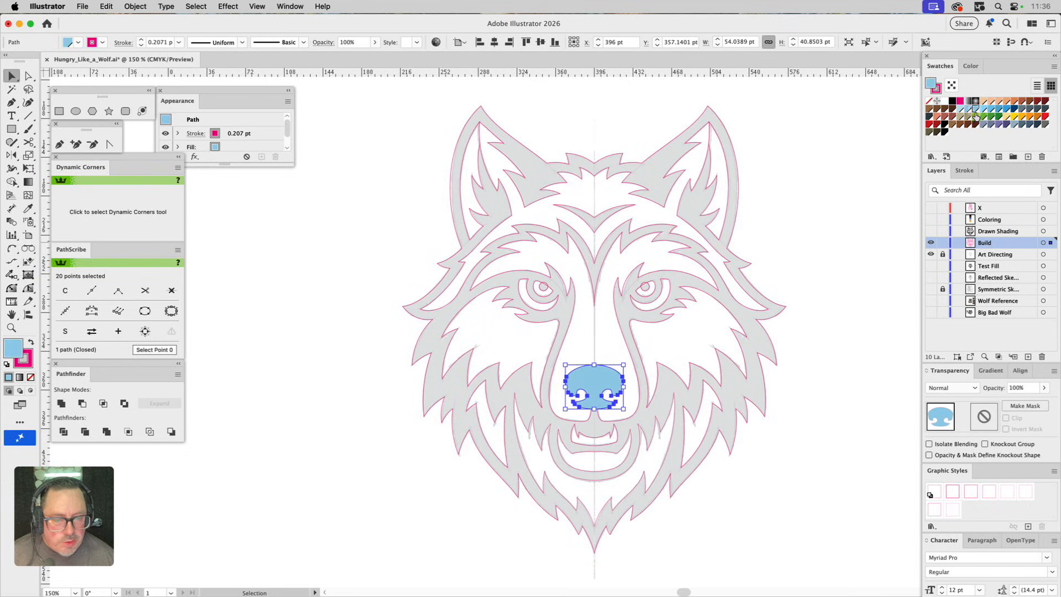
left_click(615, 307, "shift")
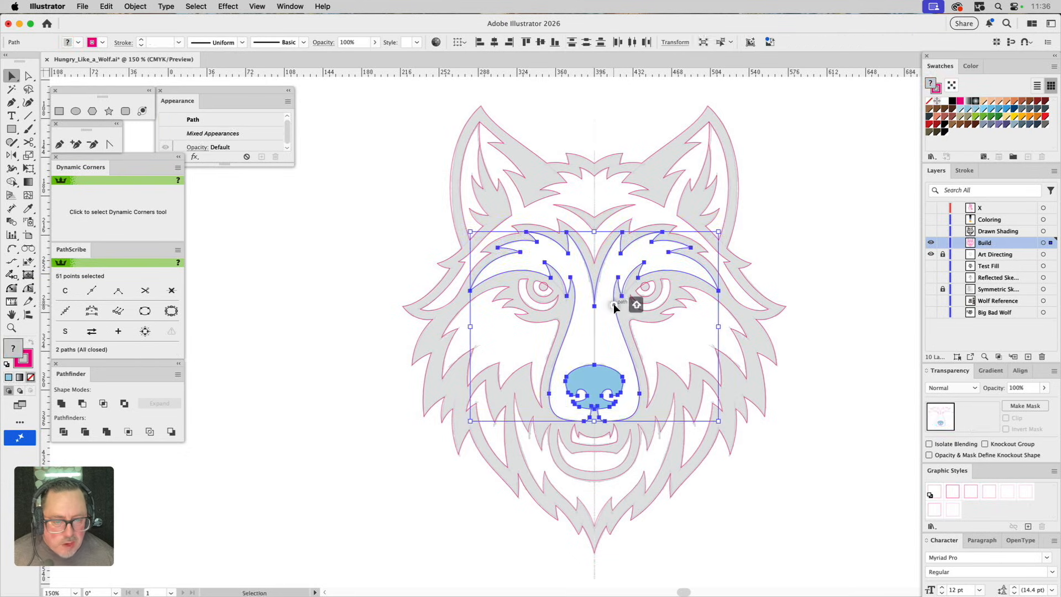
left_click(81, 404)
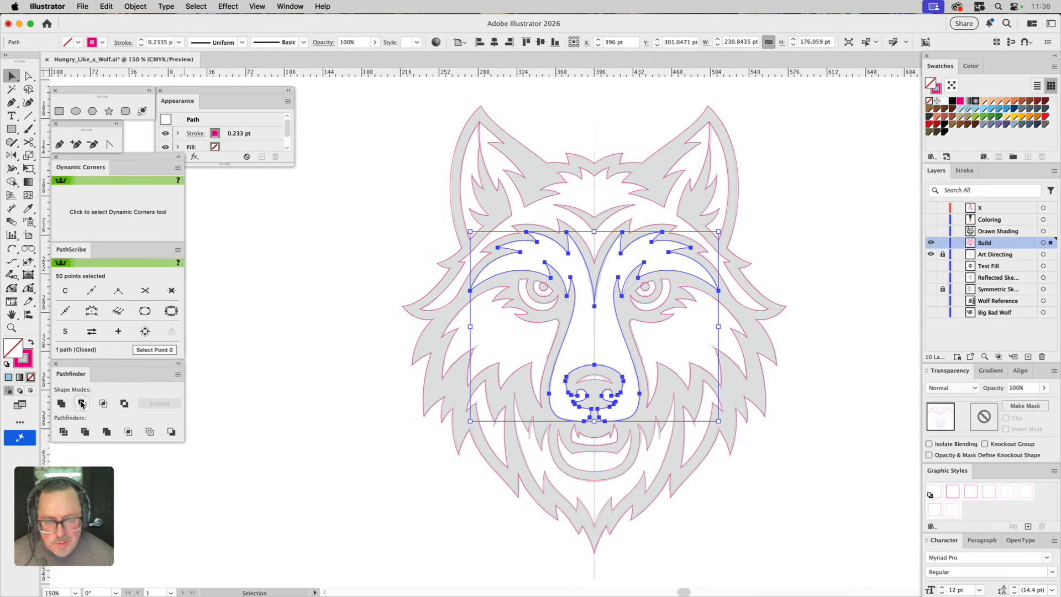
left_click(589, 320)
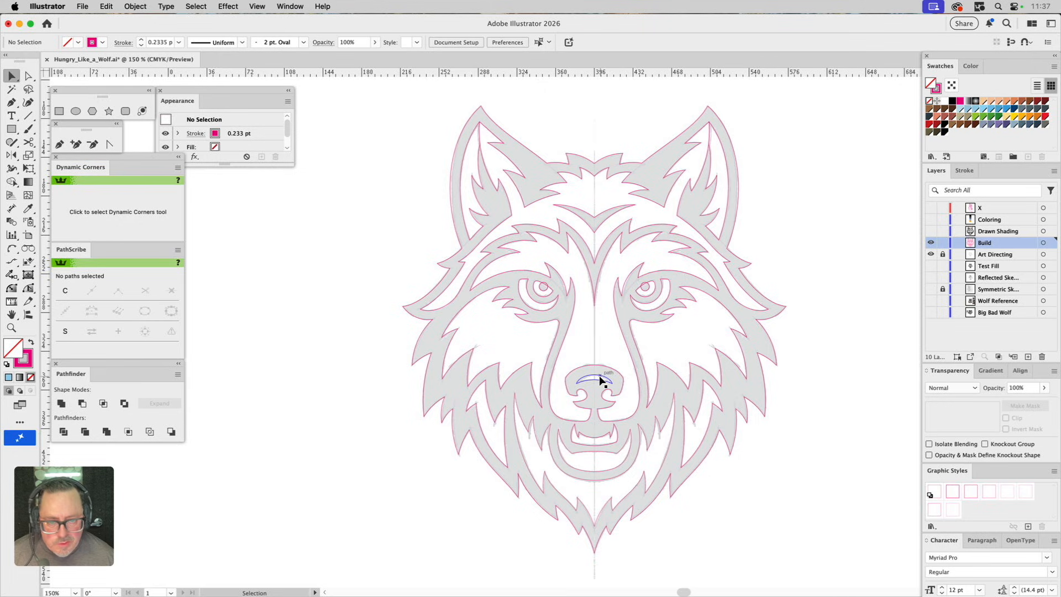
Step: Give all wolf head shapes except the two pupil circles and the outer outline a white fill and no stroke
left_click(471, 145)
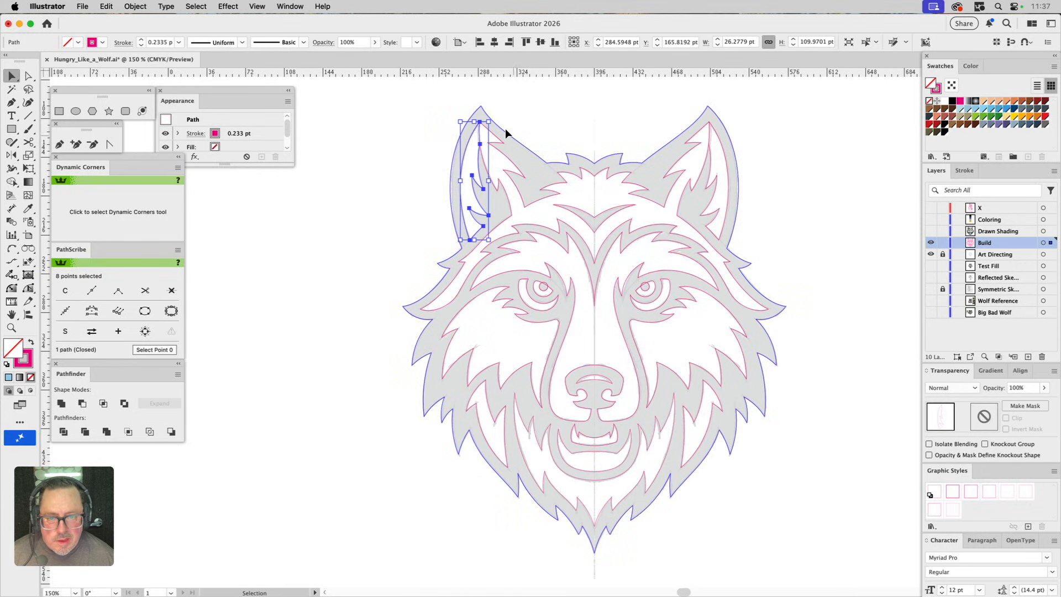
left_click_drag(418, 116, 789, 518)
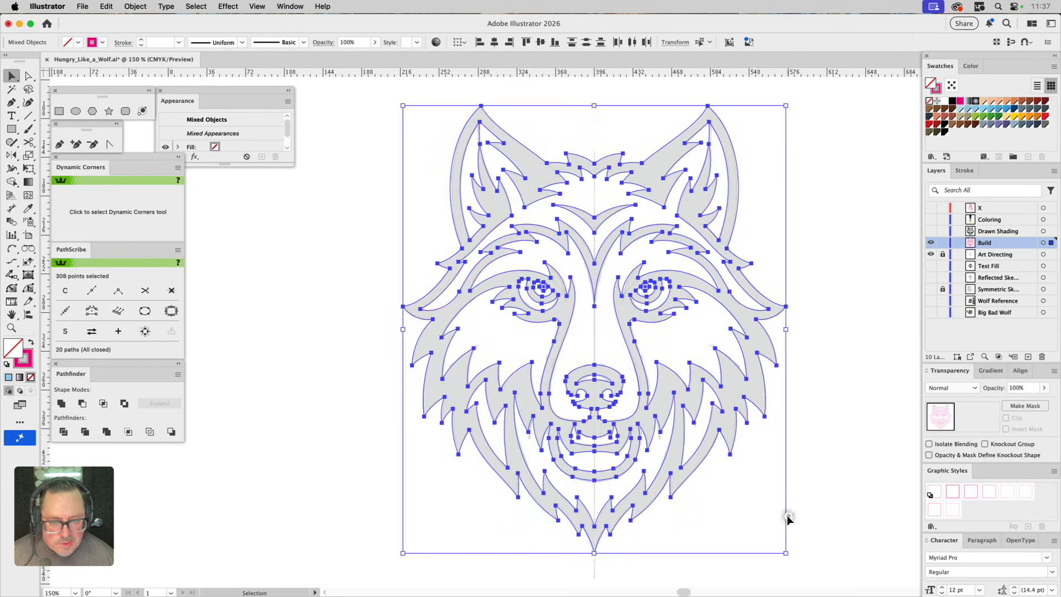
left_click(547, 291, "shift")
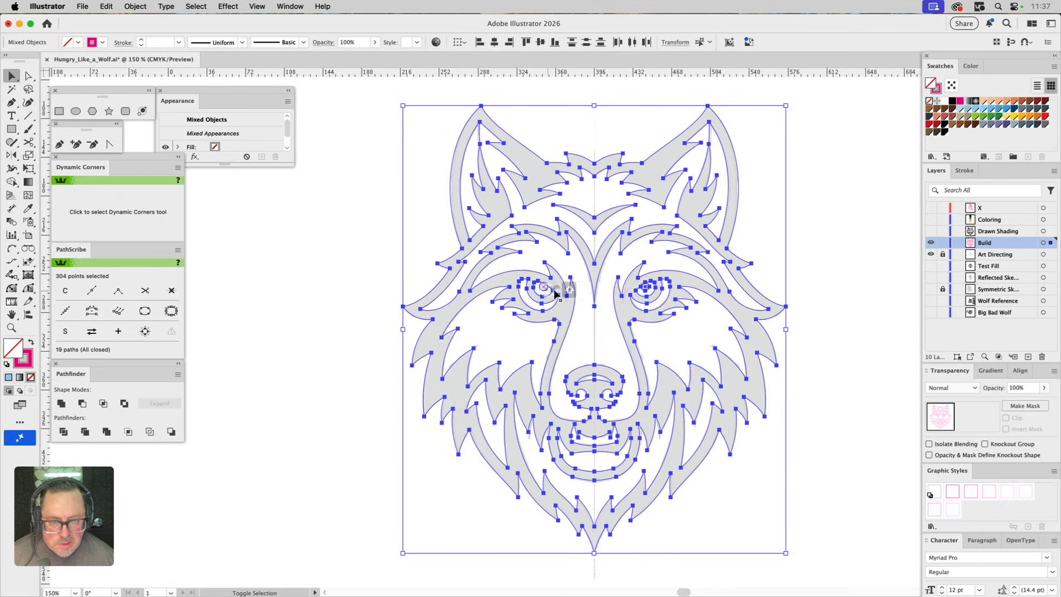
left_click(649, 291, "shift")
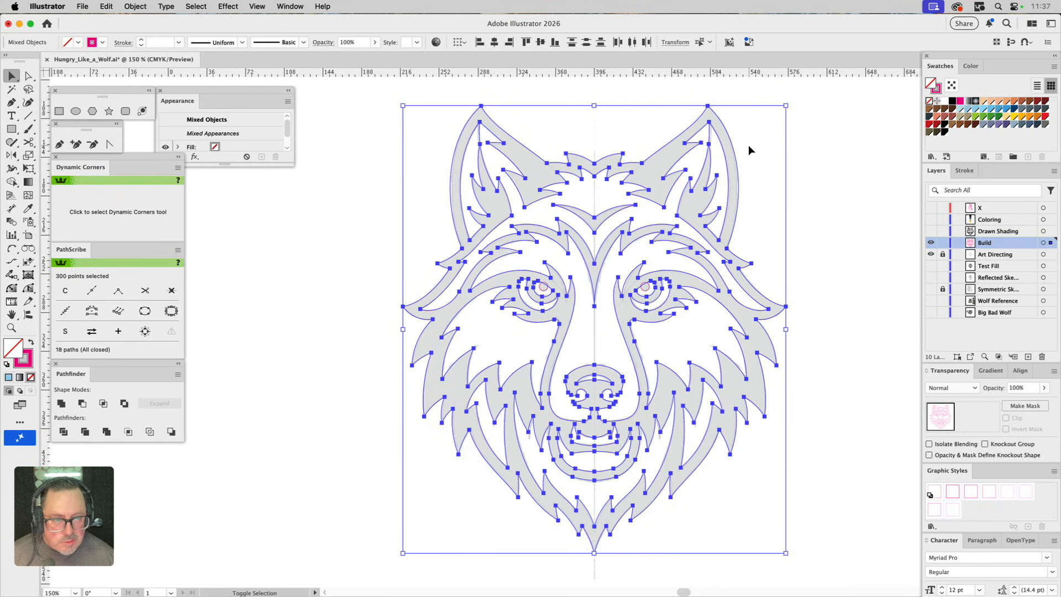
left_click(738, 163, "shift")
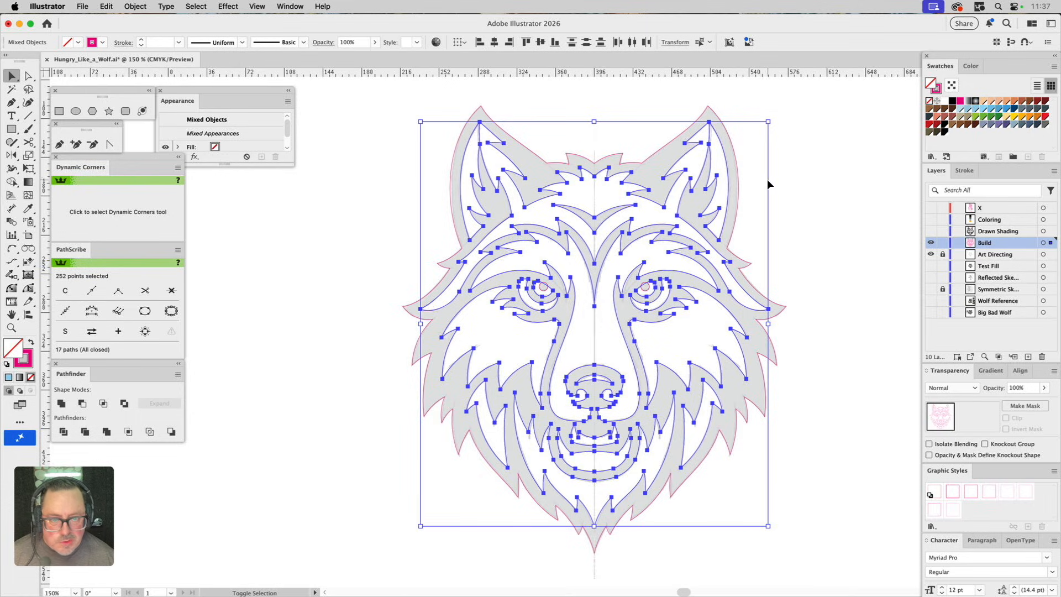
left_click(944, 102)
left_click(937, 88)
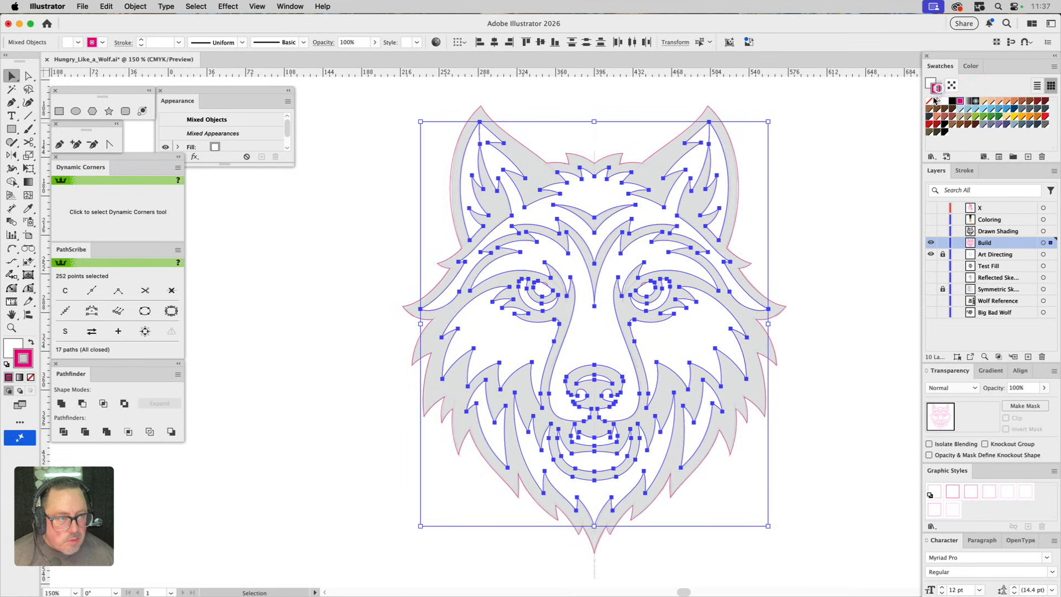
left_click(930, 102)
left_click(859, 225)
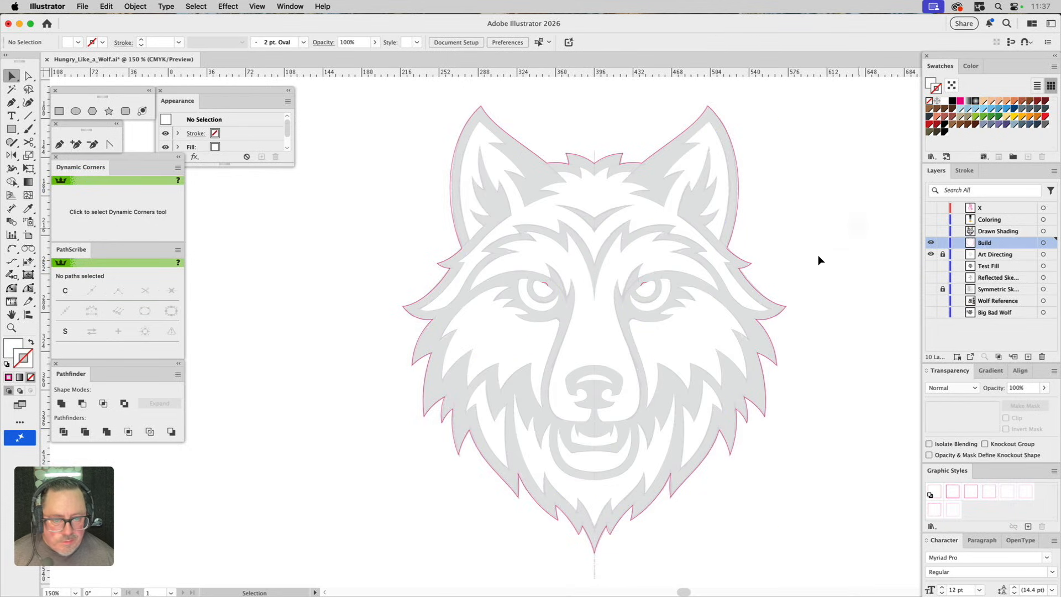
Step: Hide the Art Directing layer, give the outer head outline a black fill and no stroke, and send it to the back
left_click(448, 266)
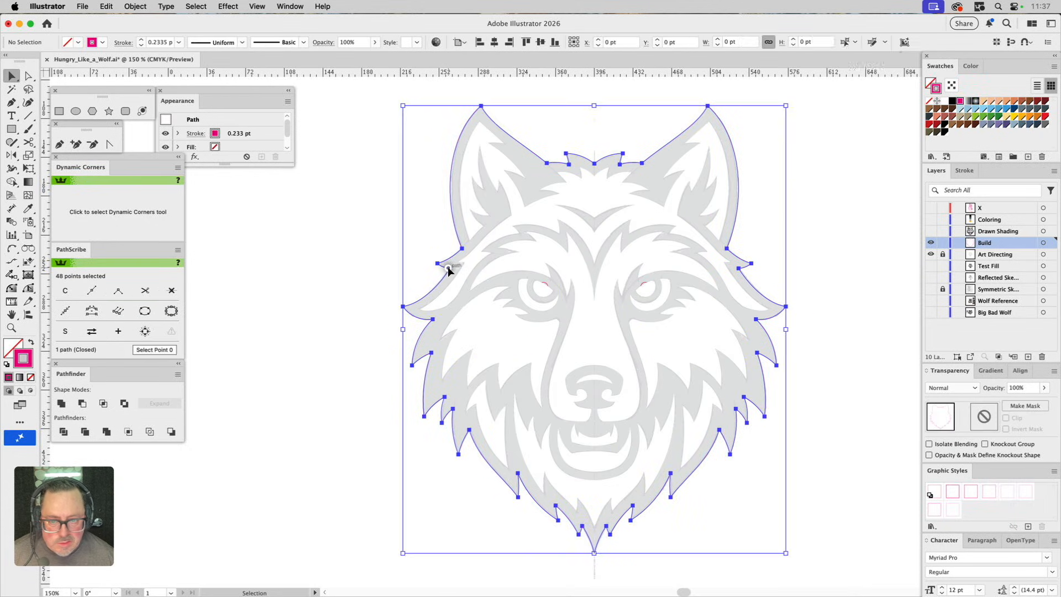
left_click(932, 254)
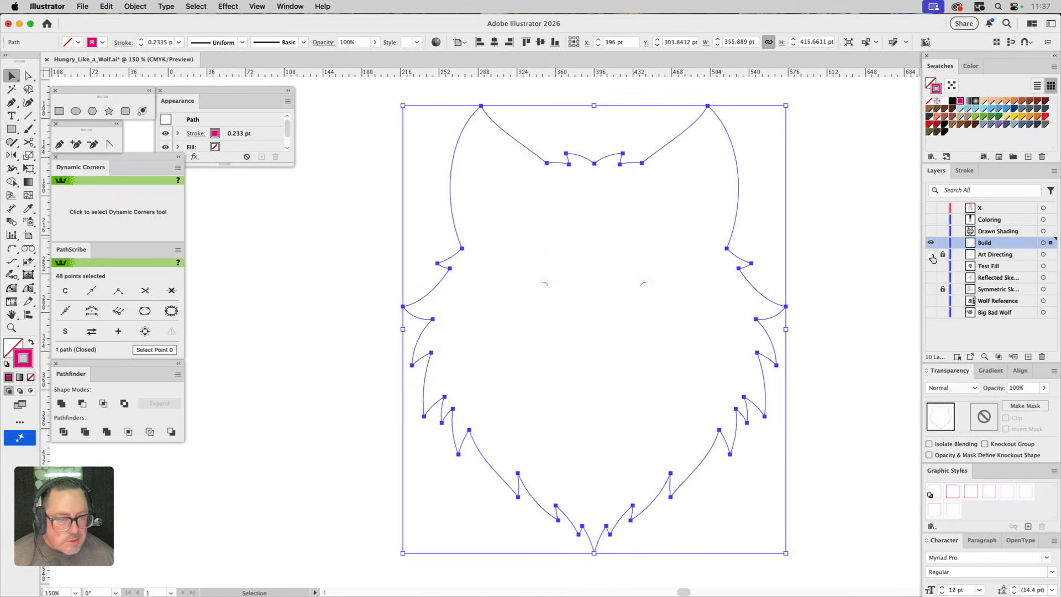
left_click_drag(945, 128, 934, 86)
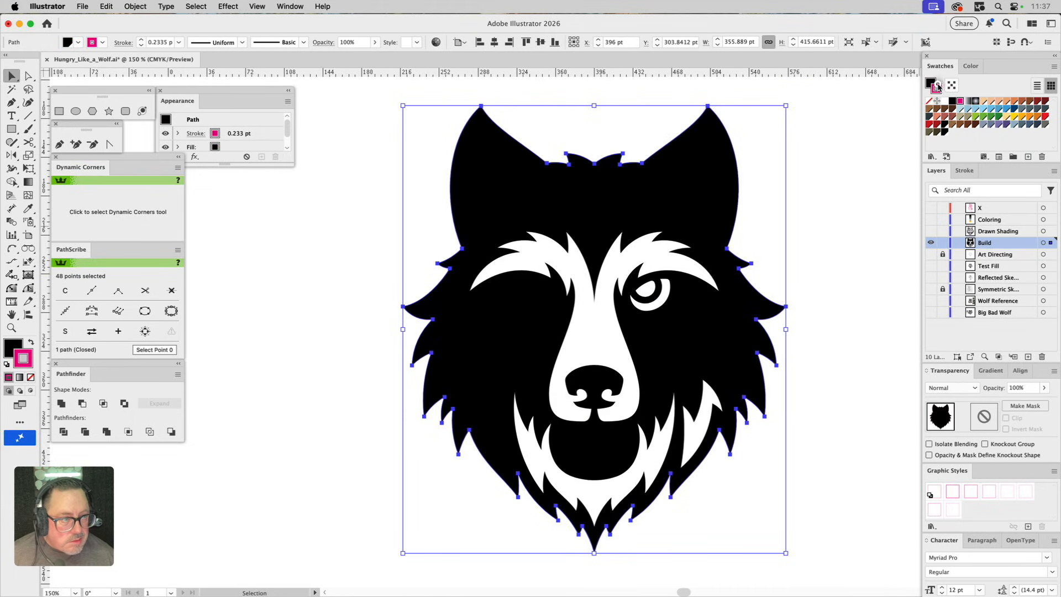
left_click(929, 102)
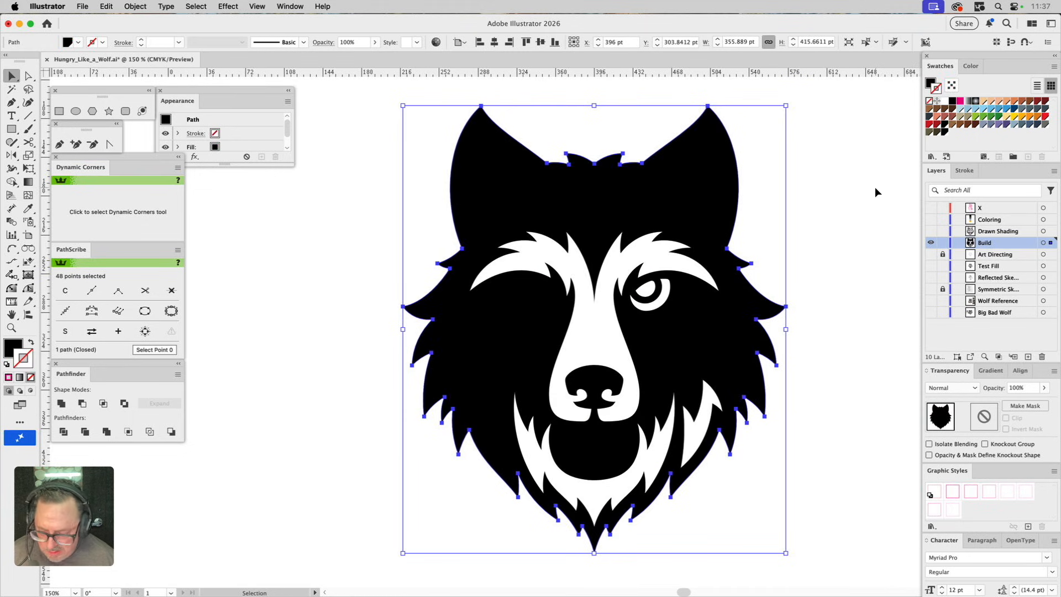
key("shift+super+bracketleft")
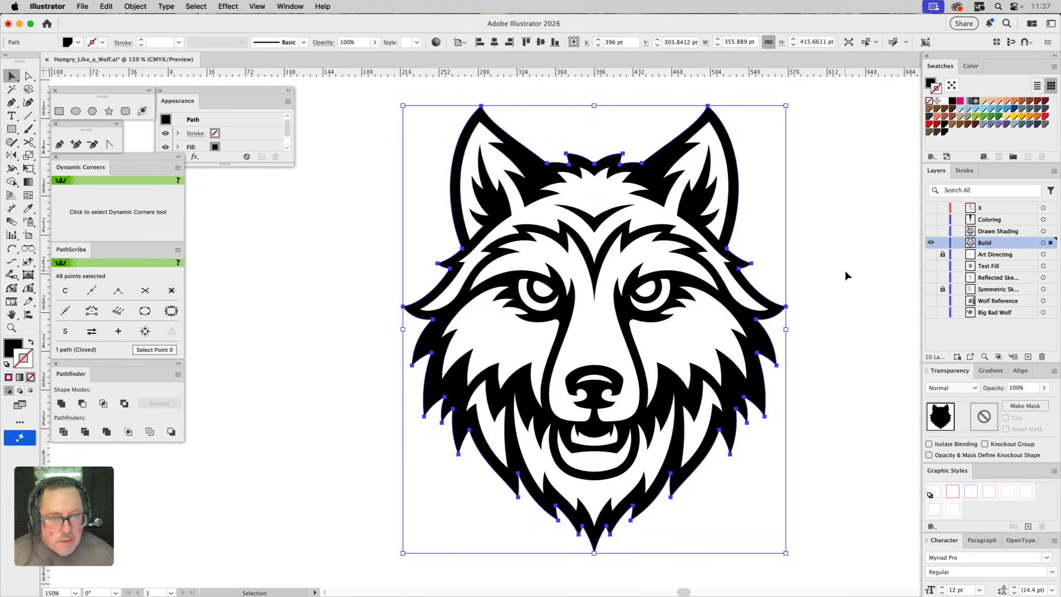
left_click(860, 231)
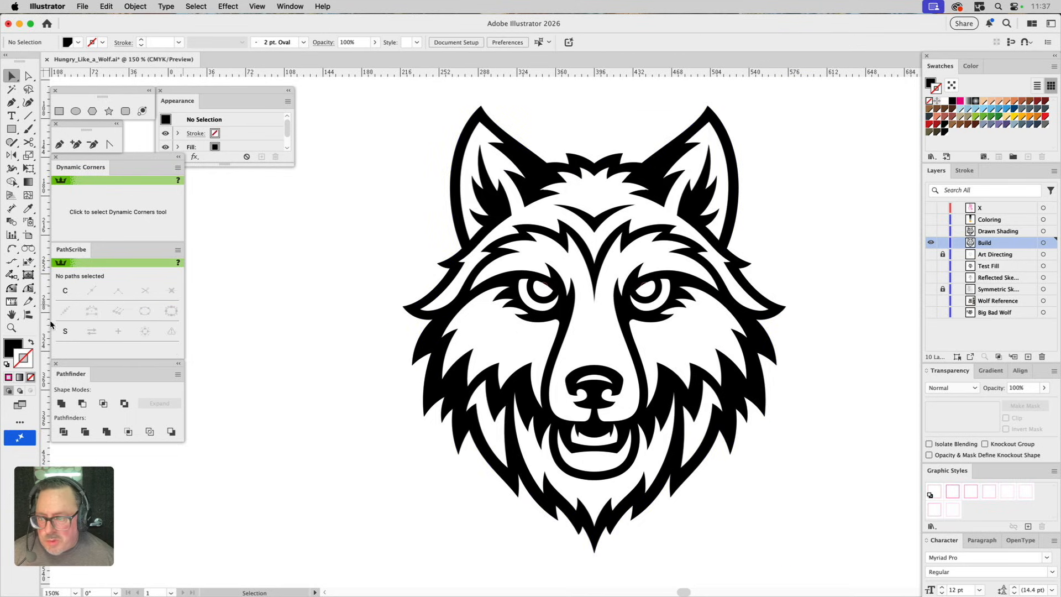
Step: Select both pupil circles and bring them to the front of the eye shapes
left_click(11, 327)
left_click_drag(478, 219, 699, 378)
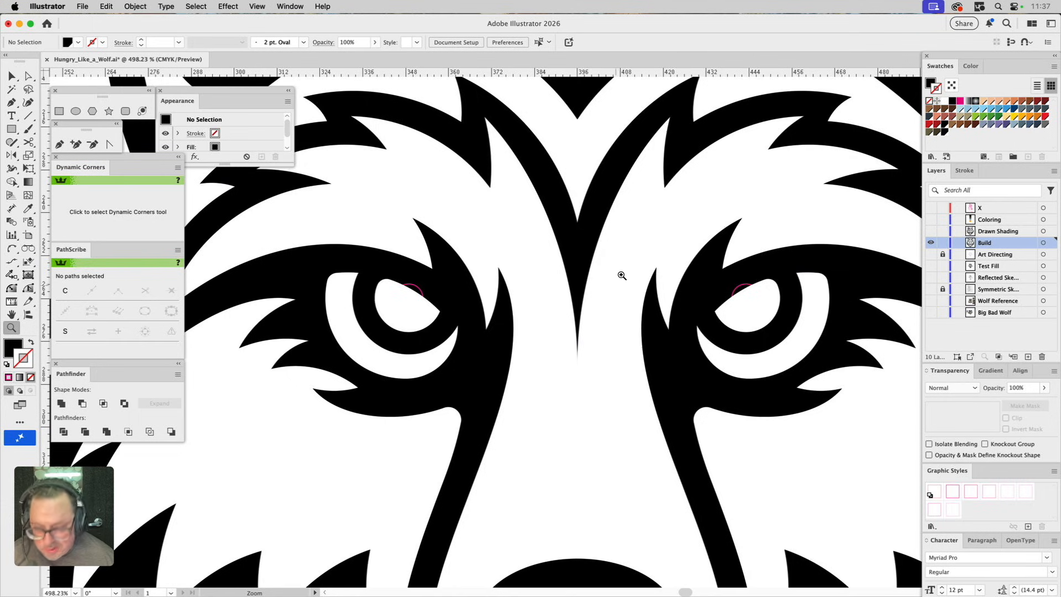
key("v")
left_click(742, 288)
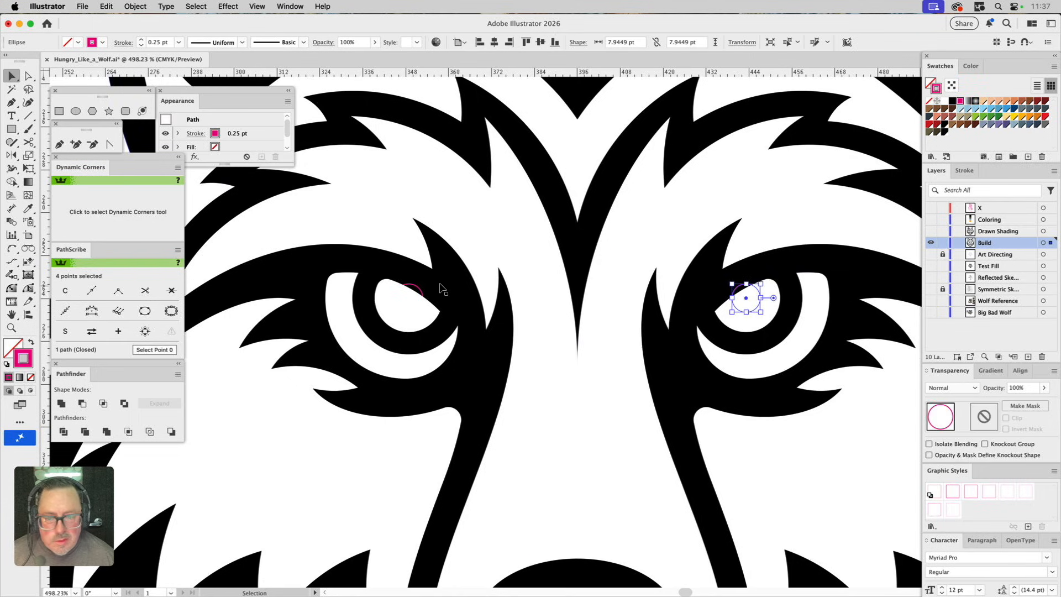
left_click(415, 287, "shift")
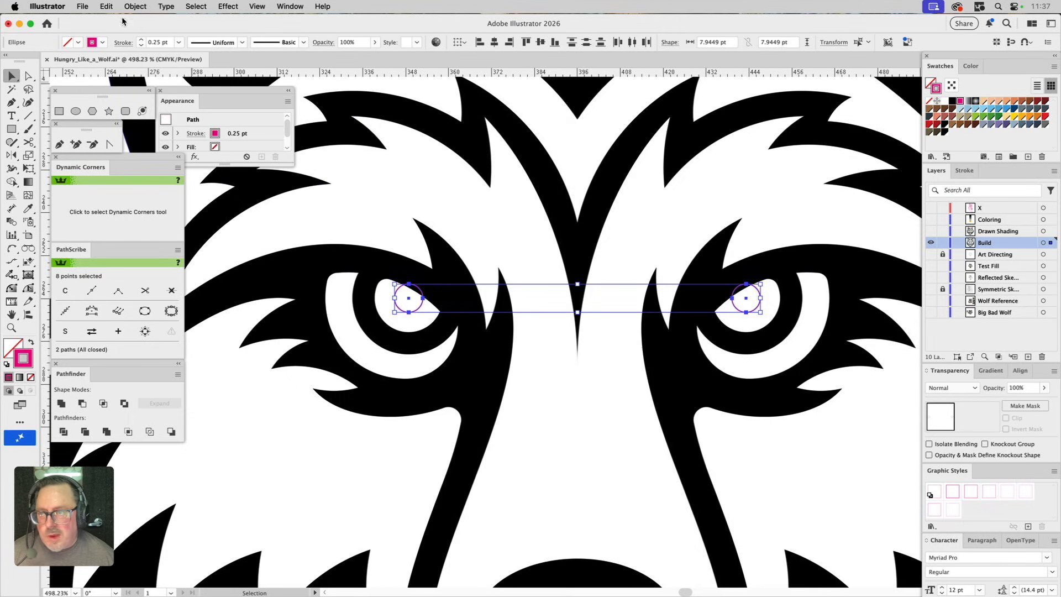
left_click(135, 6)
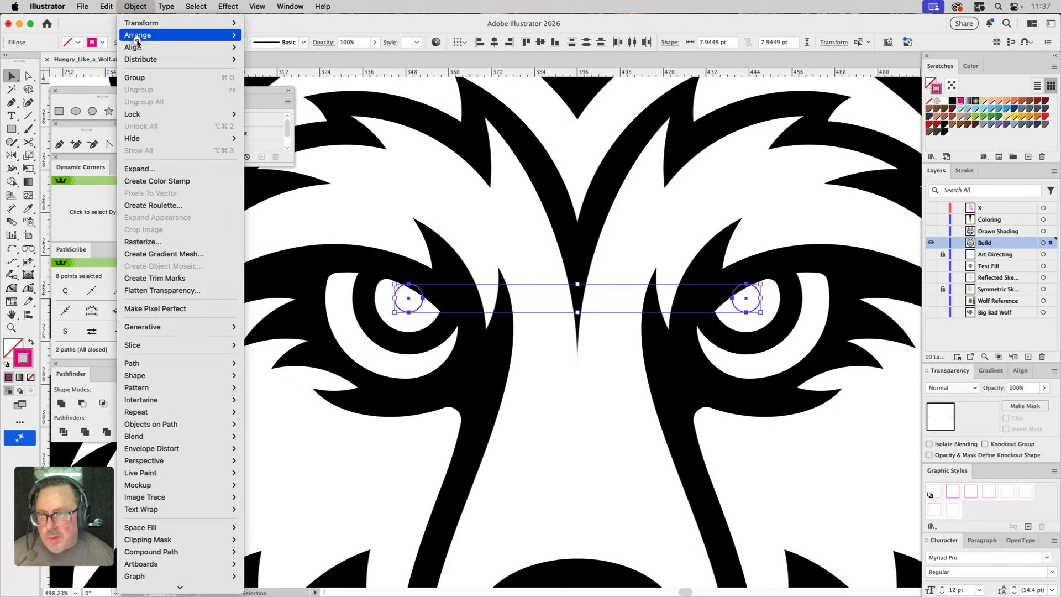
mouse_move(137, 41)
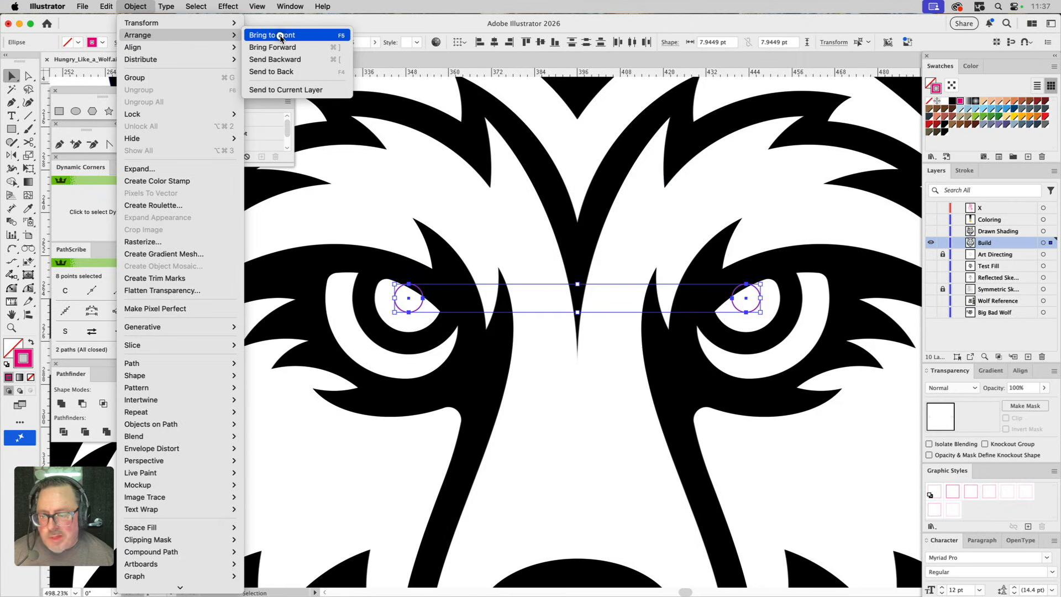
left_click(442, 93)
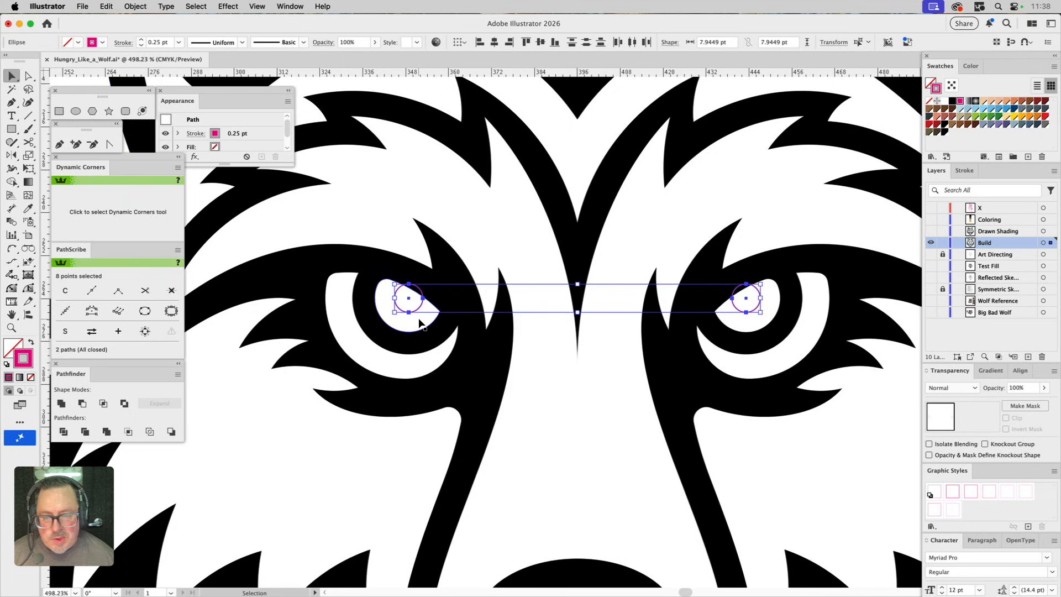
Step: Subtract each pupil circle from the white inner eye shape behind it with Minus Front, then deselect
left_click(420, 309)
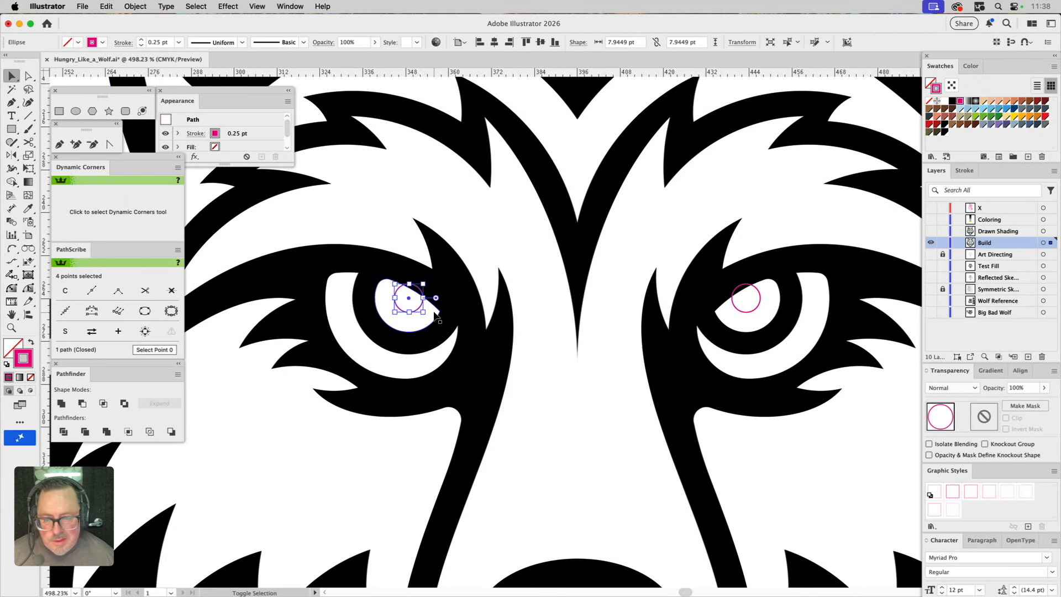
left_click(434, 312, "shift")
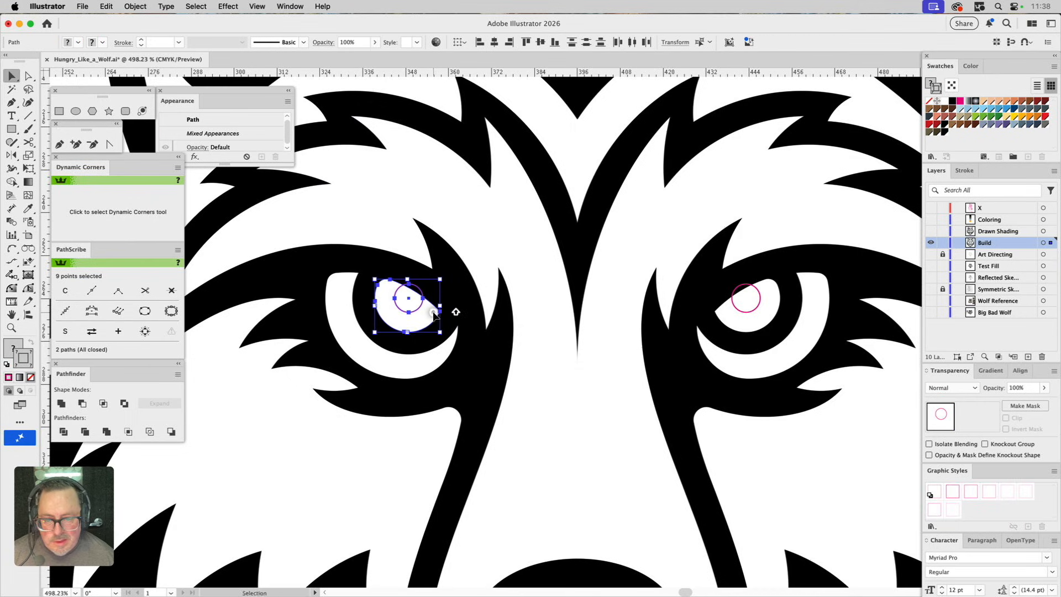
left_click(82, 405)
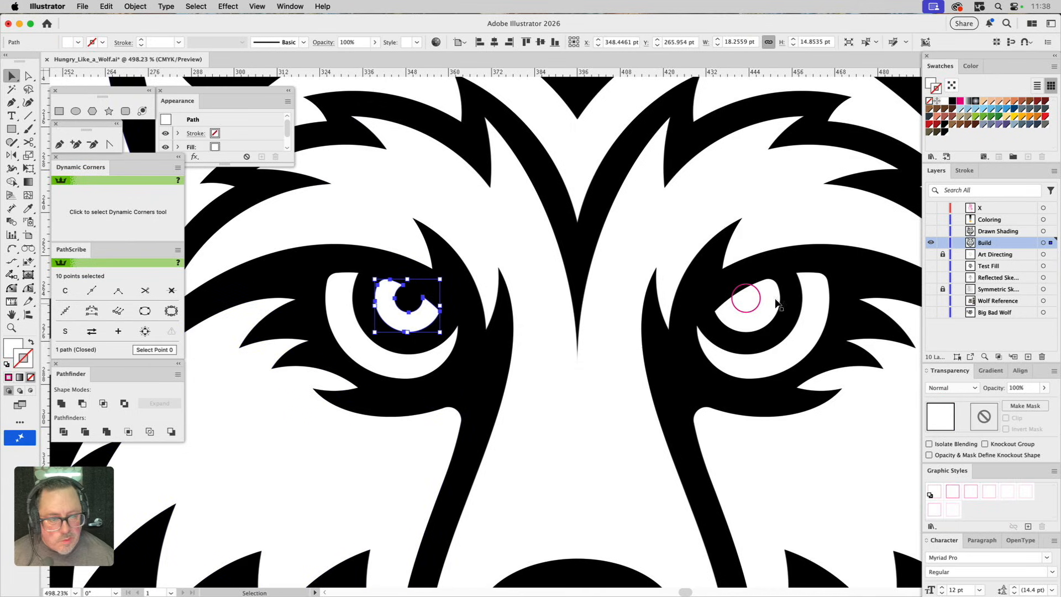
left_click(760, 302)
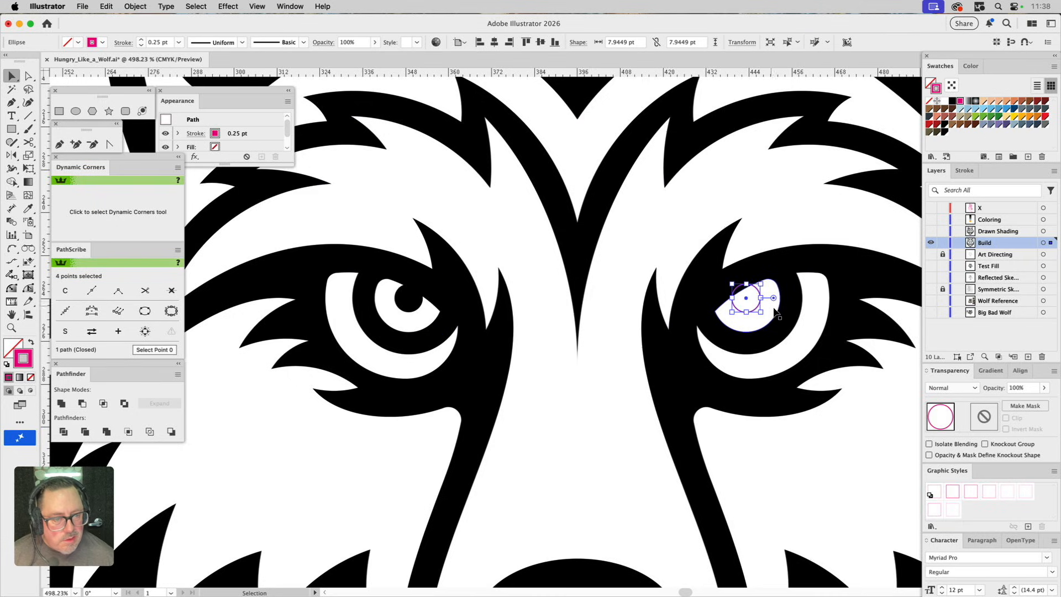
left_click(771, 309, "shift")
left_click(82, 405)
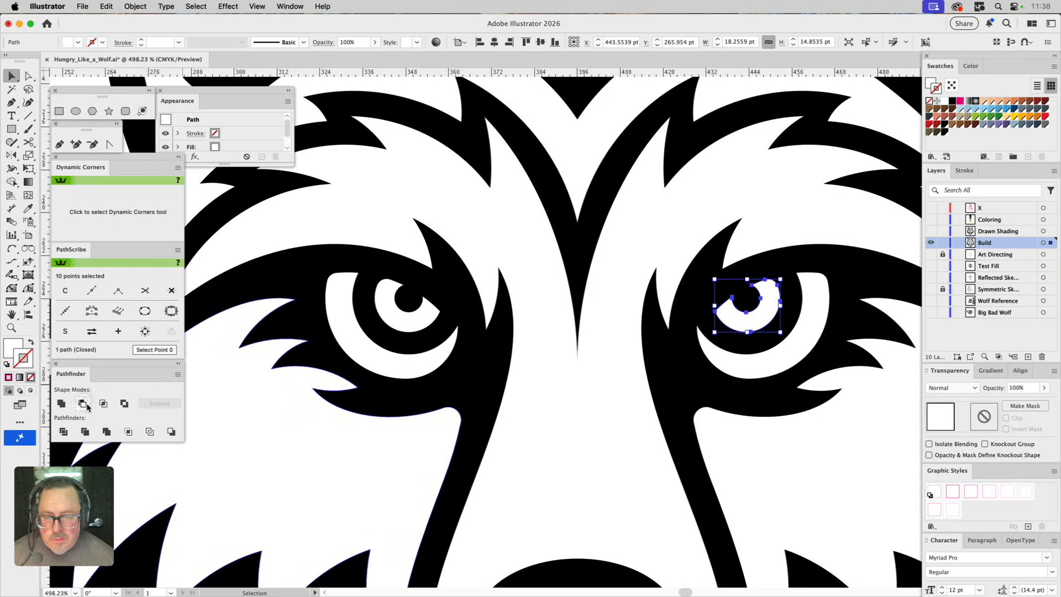
key("super+0")
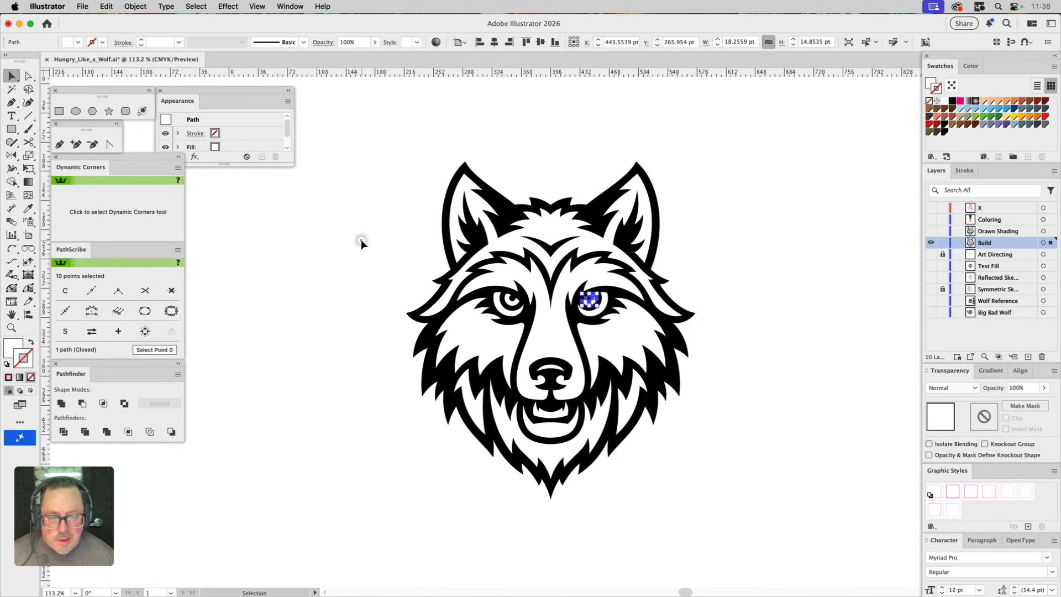
left_click(361, 241)
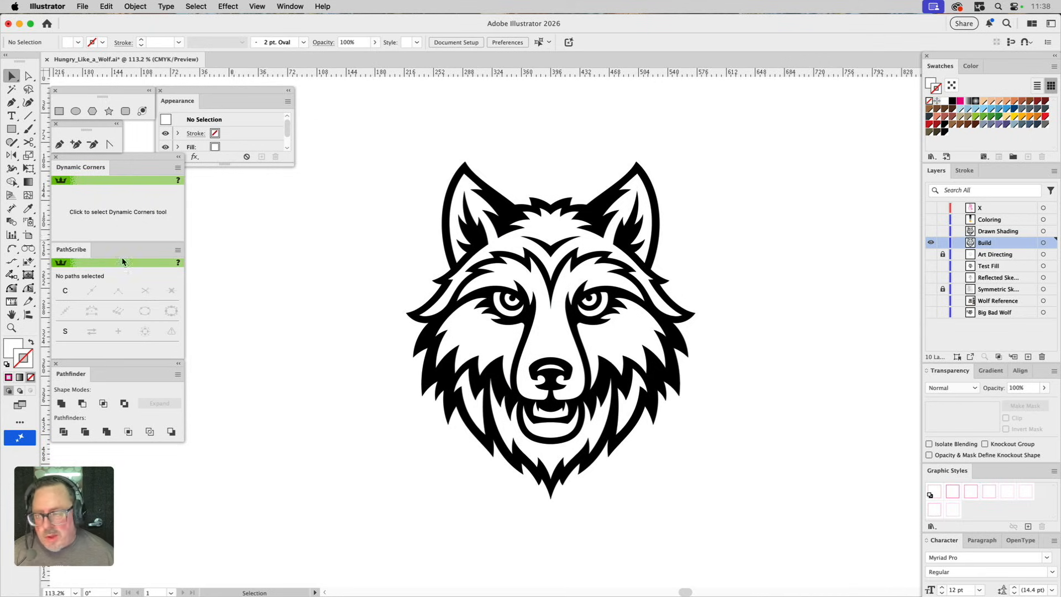
Step: Set the Dynamic Corners tool's corner method to True Radius
left_click(11, 327)
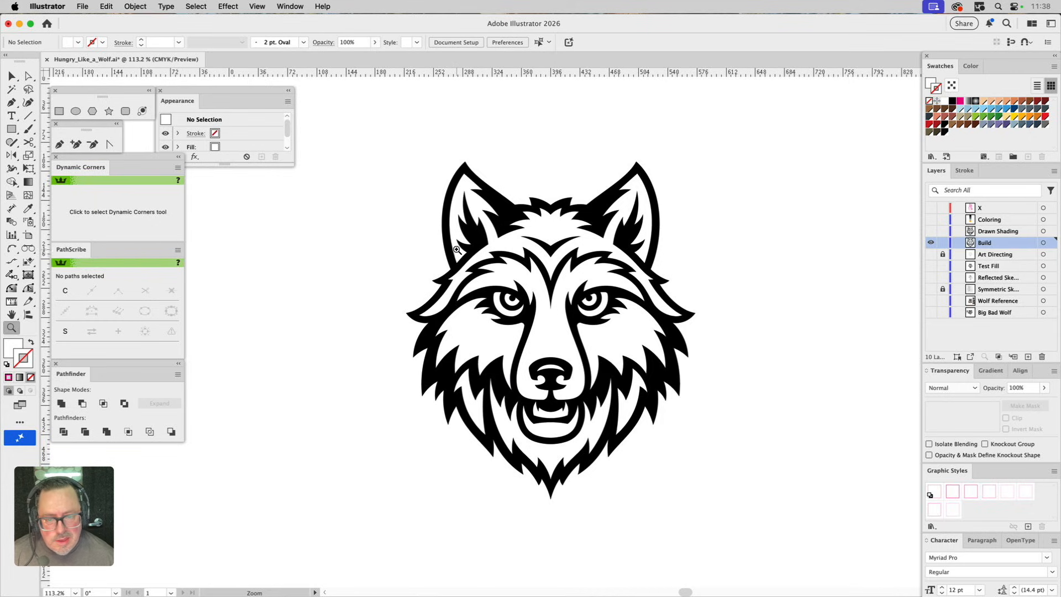
left_click_drag(455, 247, 610, 396)
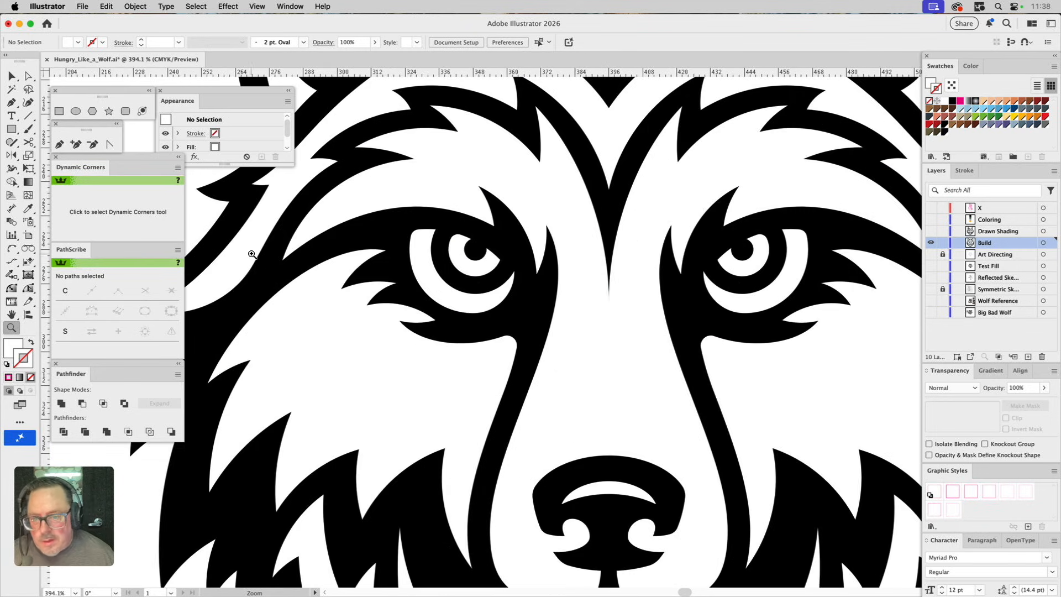
left_click(28, 289)
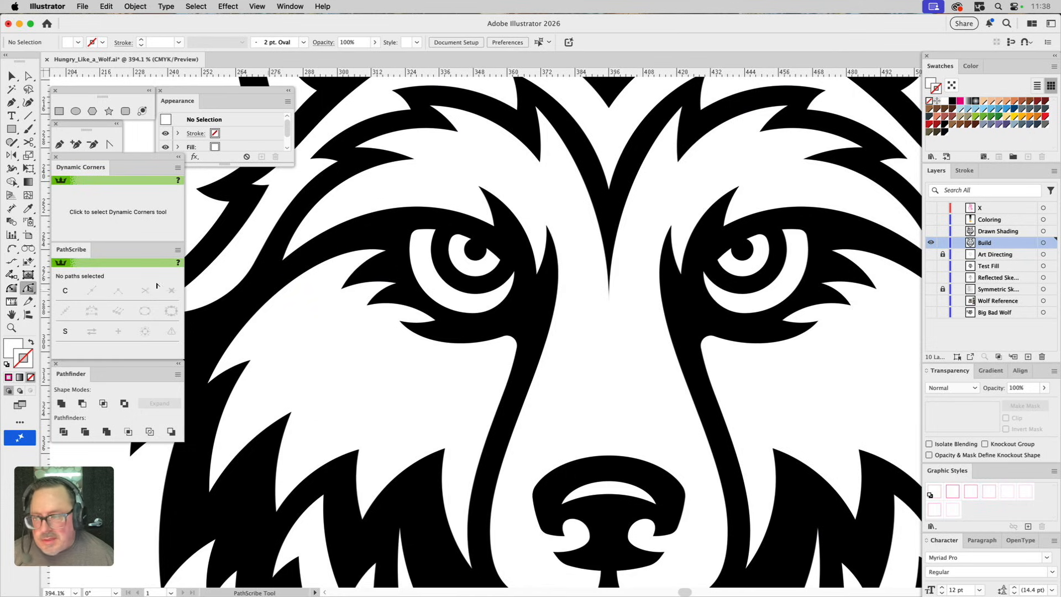
left_click(12, 288)
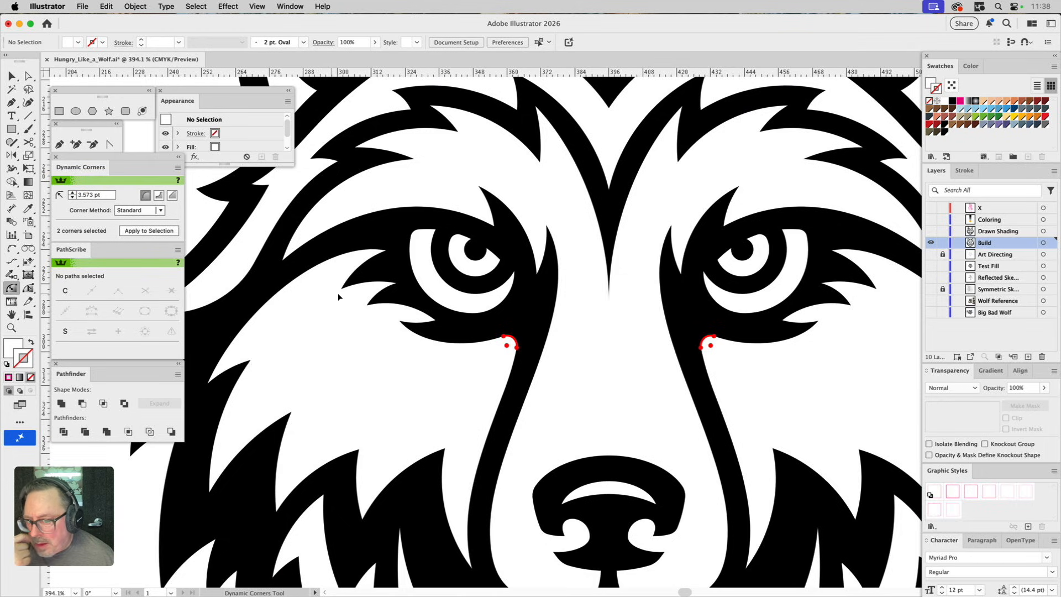
left_click(142, 211)
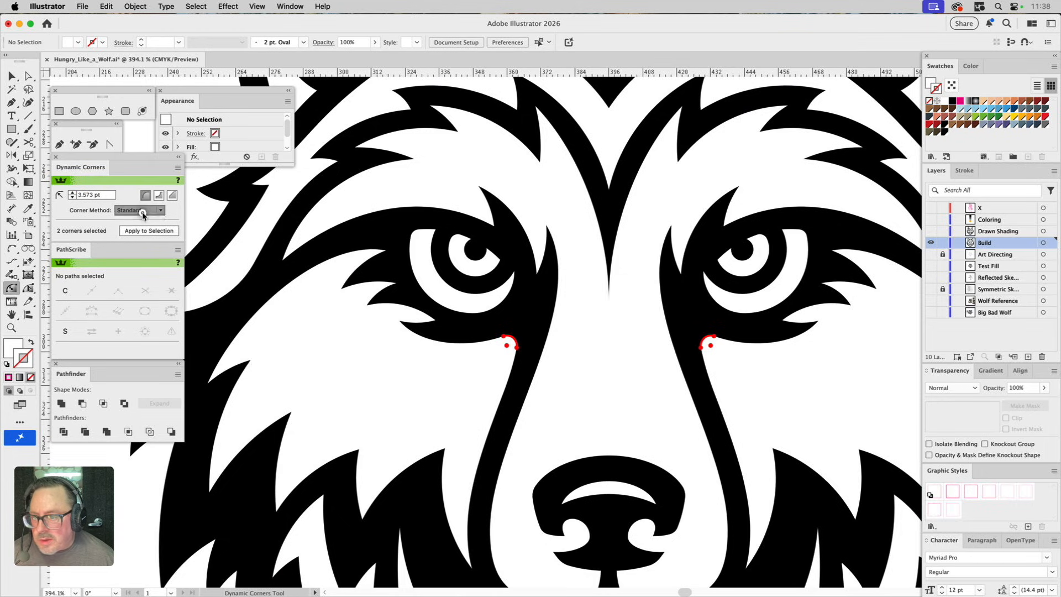
left_click(140, 222)
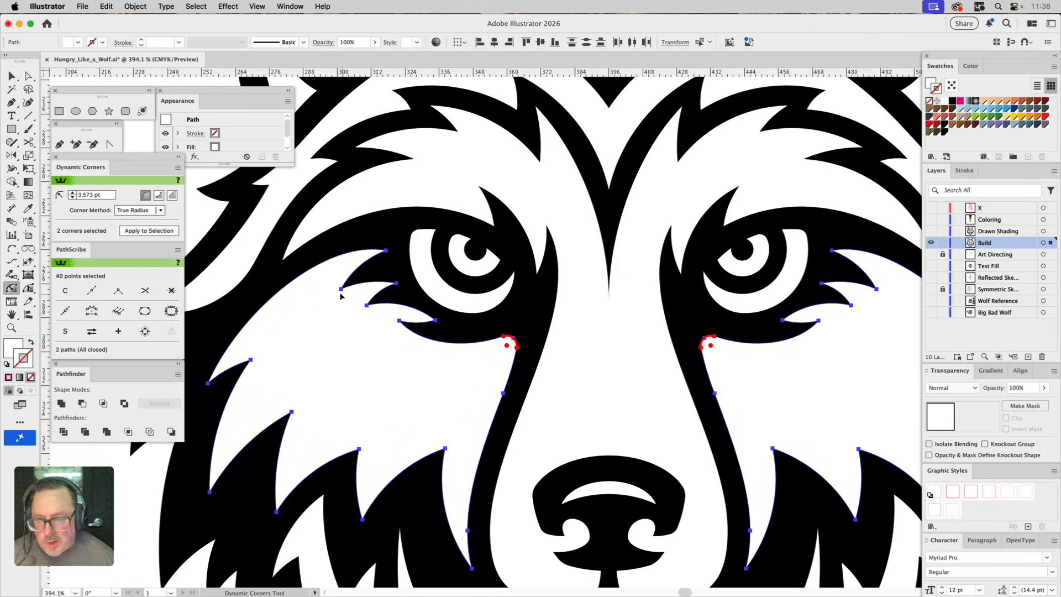
Step: Round the pointed corners of the white left cheek shape beside and below the left eye to a 0.425 pt radius
left_click_drag(341, 289, 347, 294)
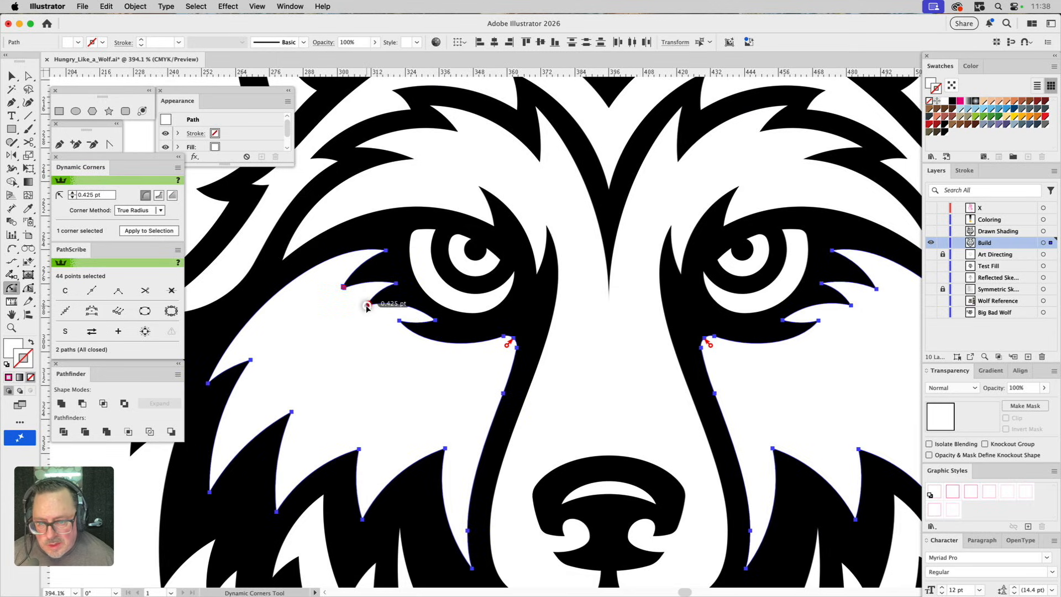
double_click(400, 322)
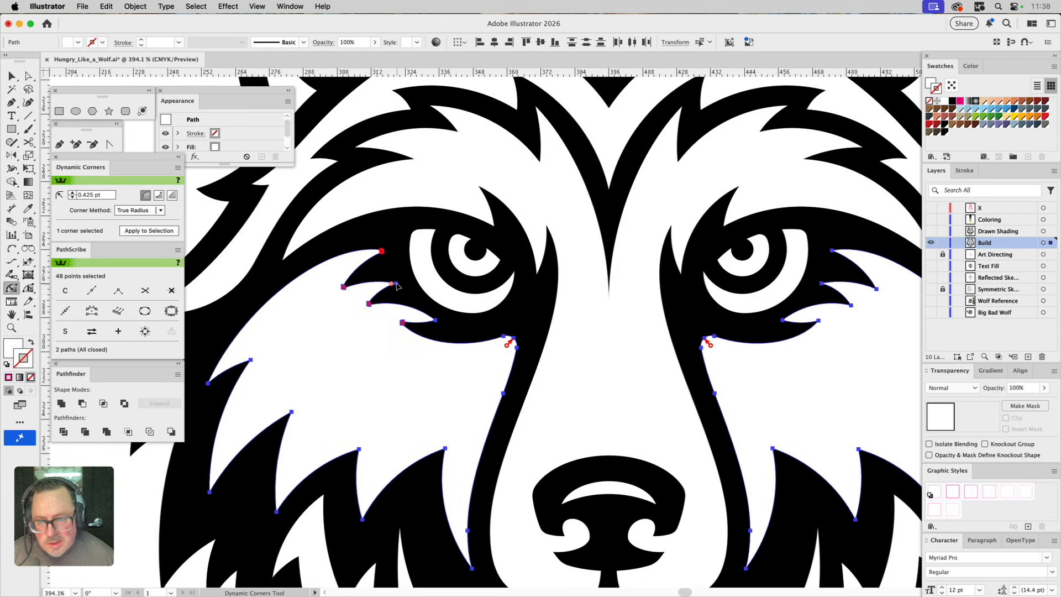
left_click(395, 285)
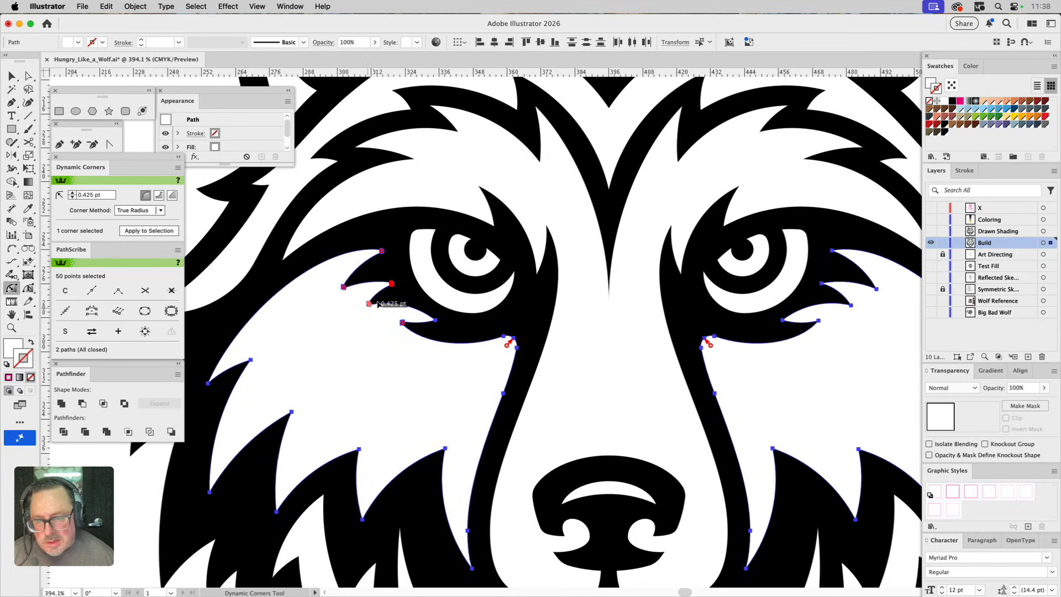
Step: Round the fur tips and notches along the outer and lower edges of the white left cheek shape to 0.425 pt
left_click(249, 361)
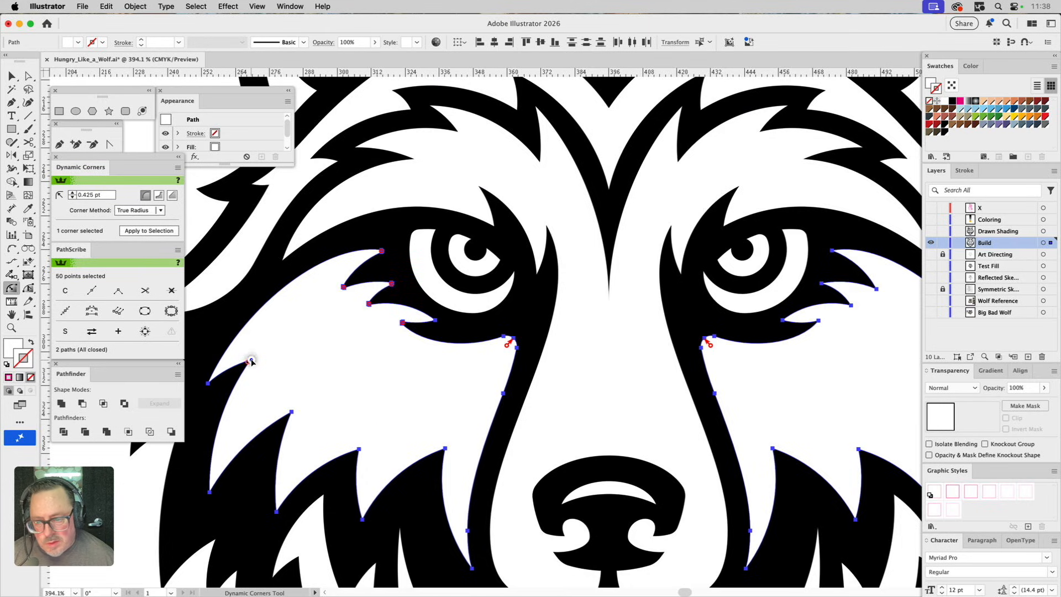
left_click(210, 380)
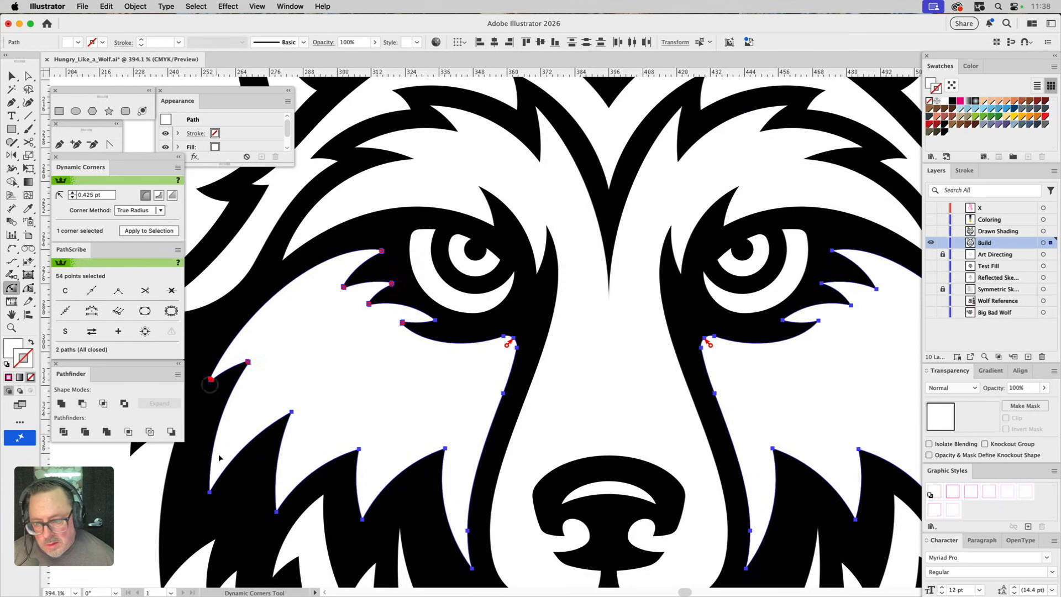
left_click(209, 491)
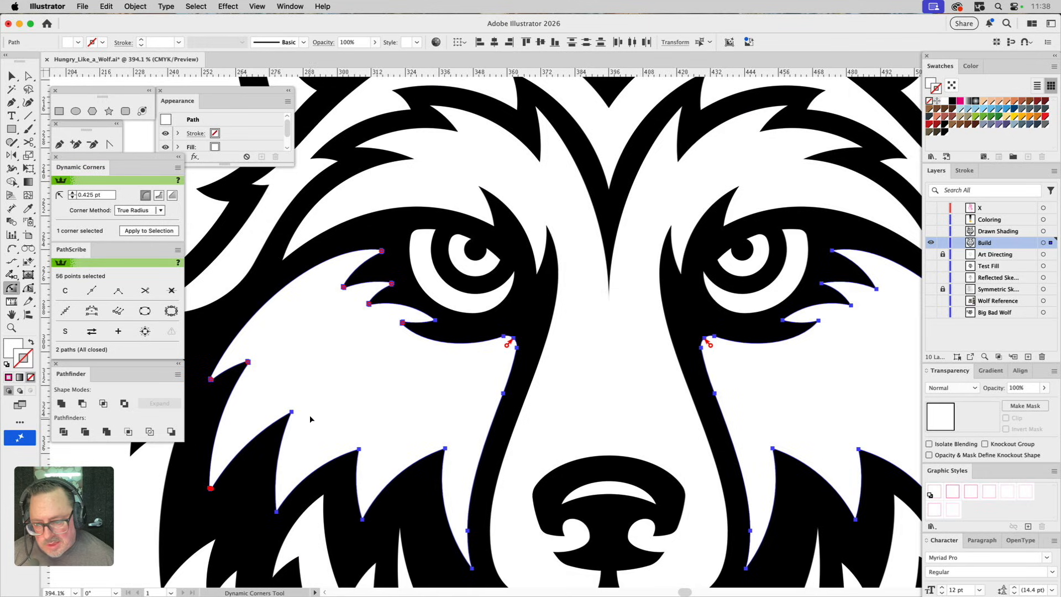
left_click(290, 413)
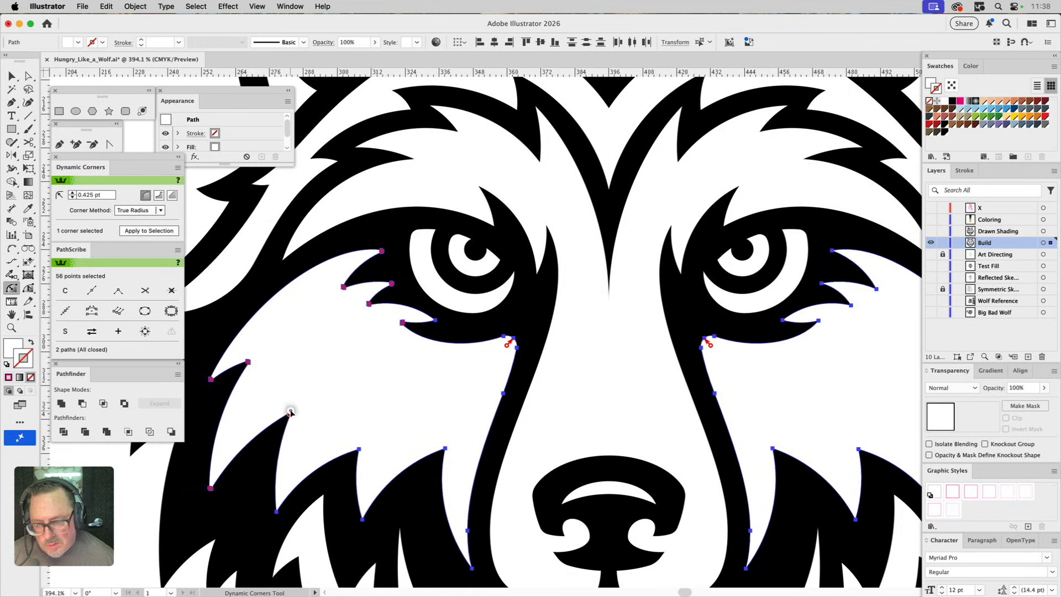
left_click(277, 509)
left_click(358, 450)
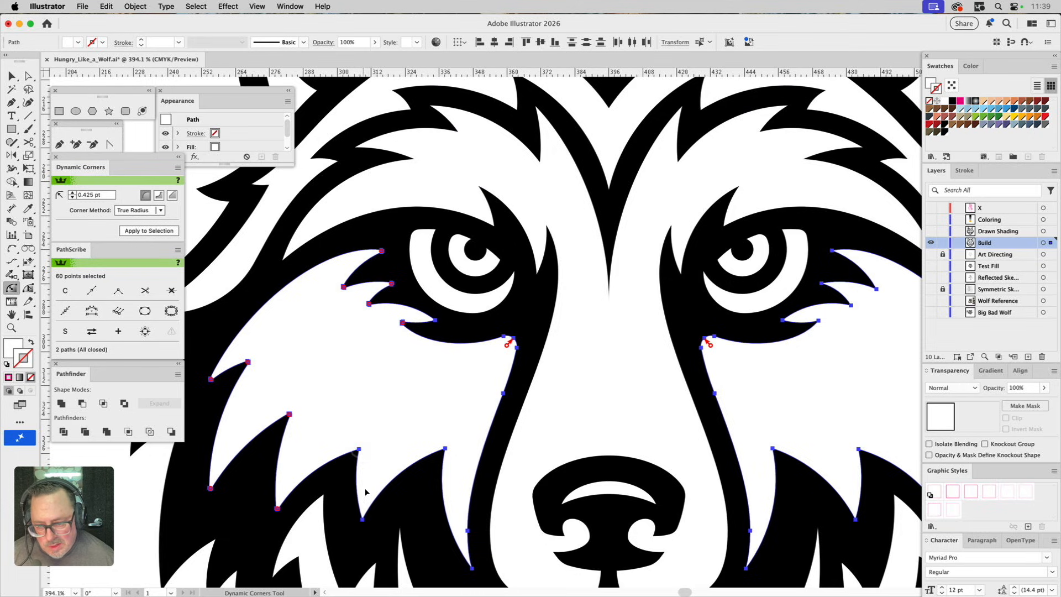
left_click(358, 451)
left_click(363, 518)
left_click(444, 449)
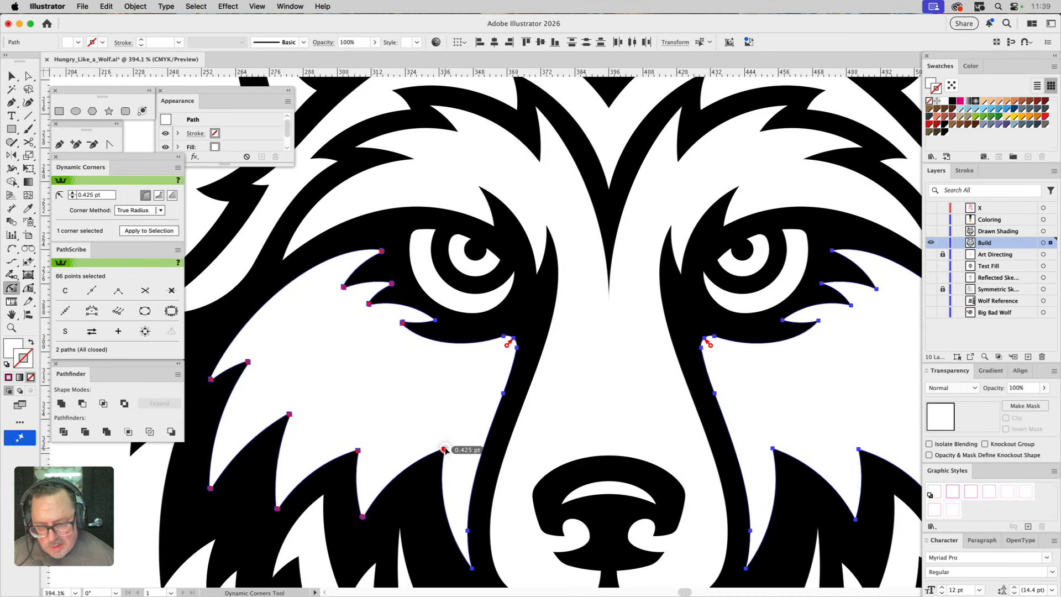
scroll(455, 443, "down", 5)
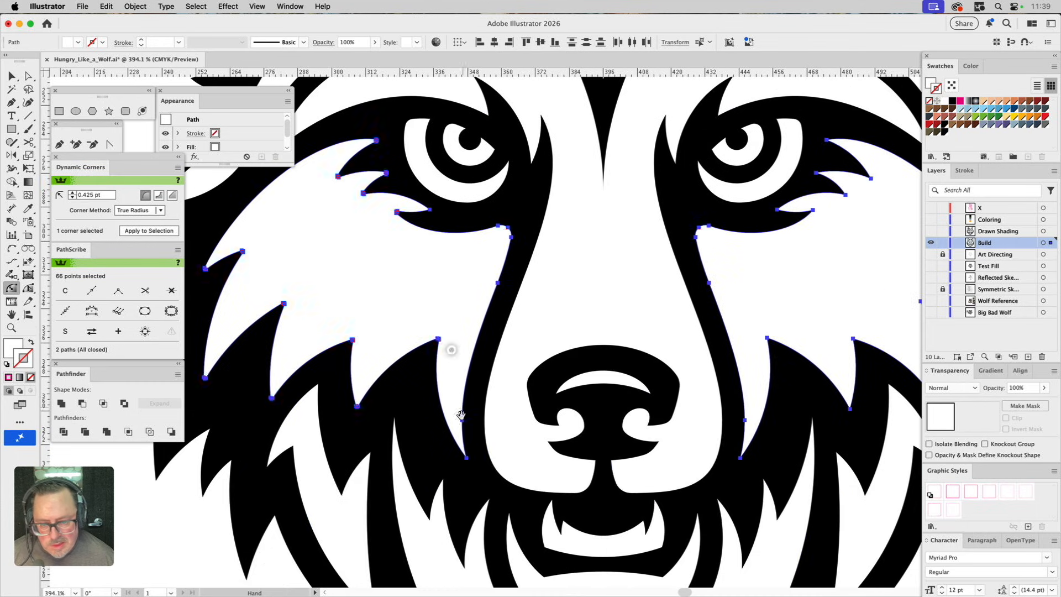
left_click(467, 458)
Step: Round the upper fur points and notches of the white chin shape to the left of the mouth to 0.425 pt
left_click(487, 503)
left_click(444, 481)
left_click(395, 422)
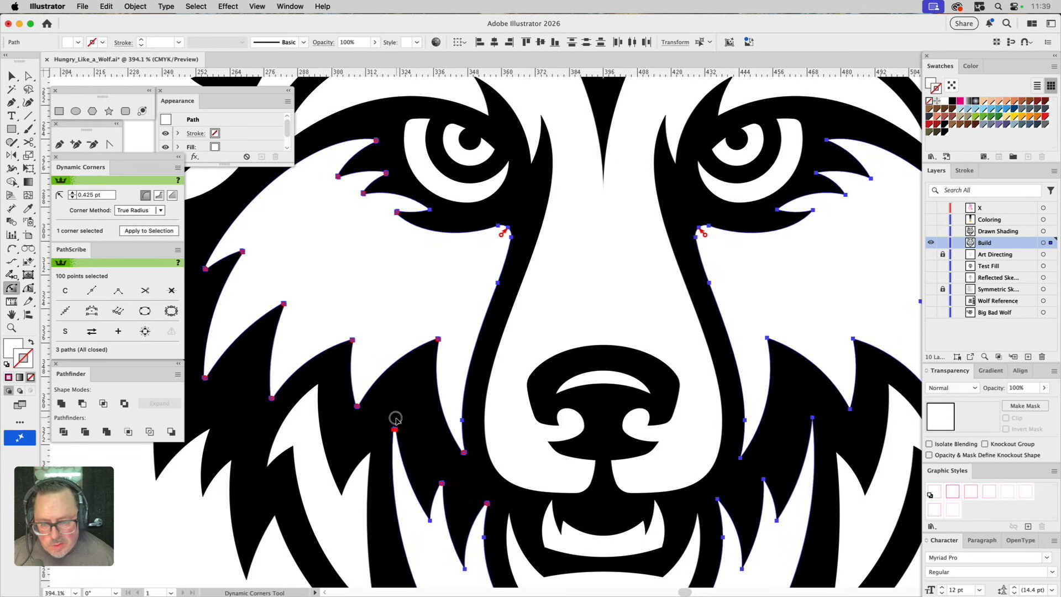
left_click(430, 519)
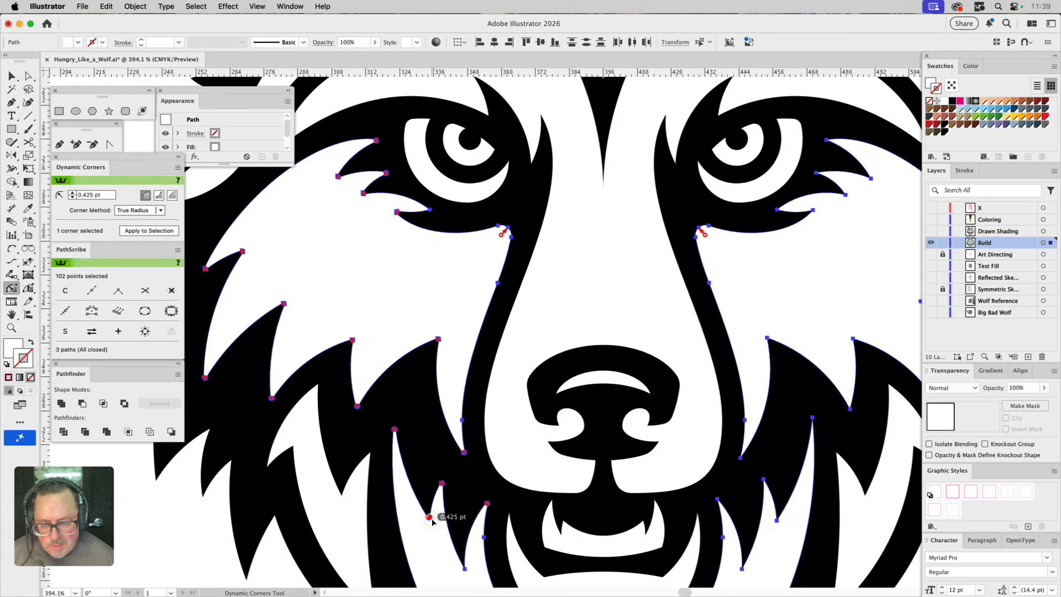
left_click(464, 567)
Step: Round the upper, outer and bottom points of the narrow white fur shape below the left cheek to 0.425 pt
key("space")
left_click_drag(440, 523, 467, 372)
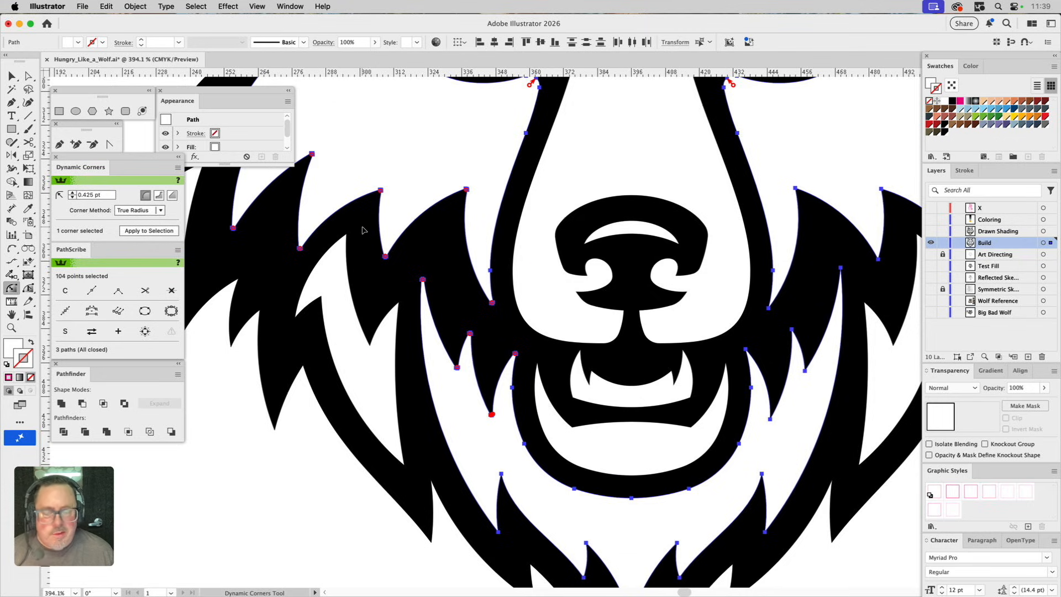
double_click(345, 238)
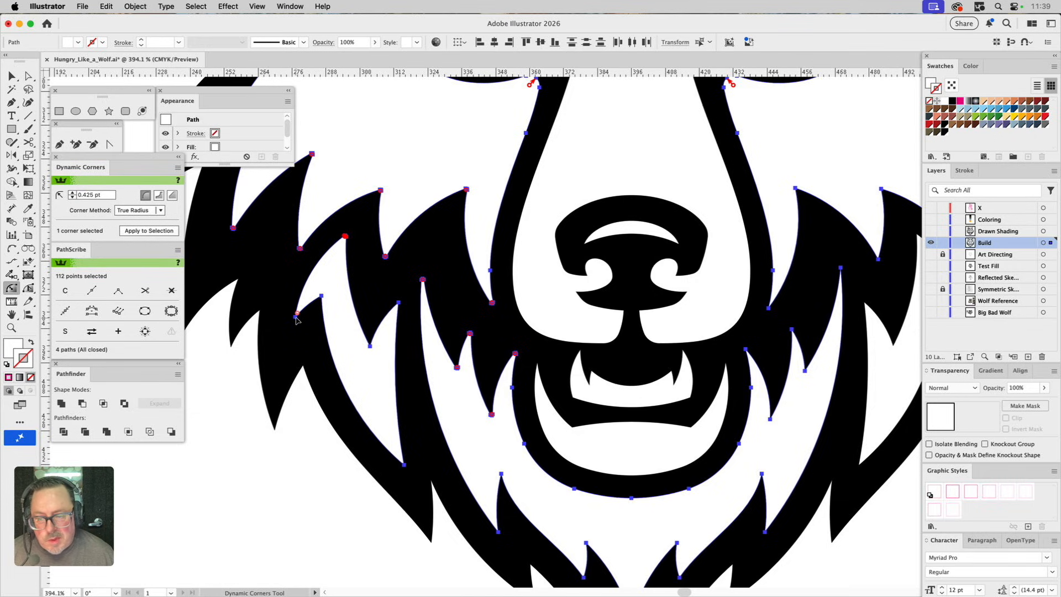
left_click(321, 297)
left_click(404, 463)
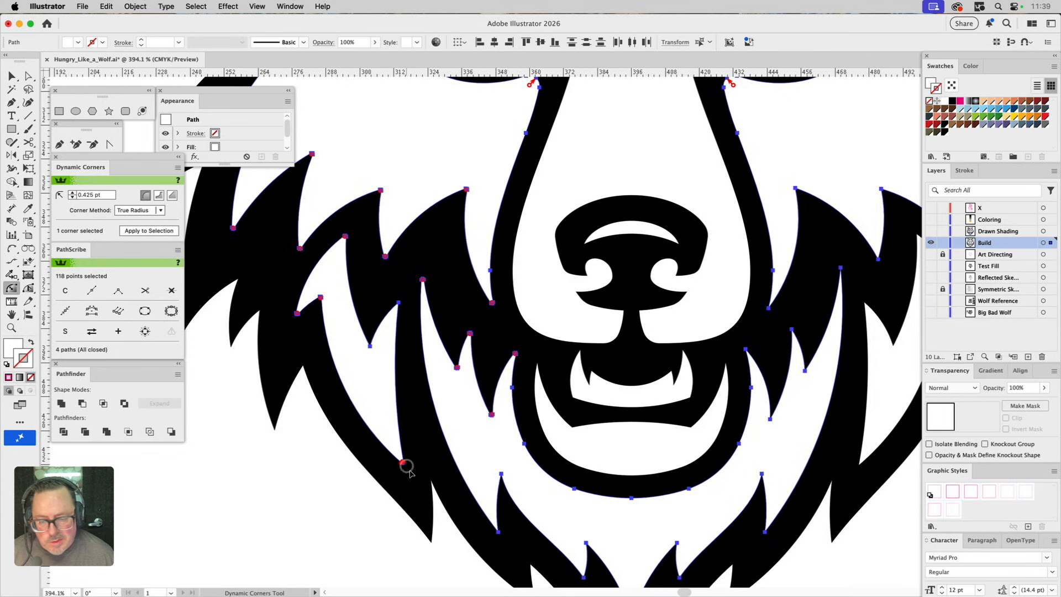
Step: Round the spiky corners along the bottom edge of the white chin shape, including its central point, to 0.425 pt
left_click(497, 530)
left_click(502, 476)
left_click(587, 545)
left_click(584, 576)
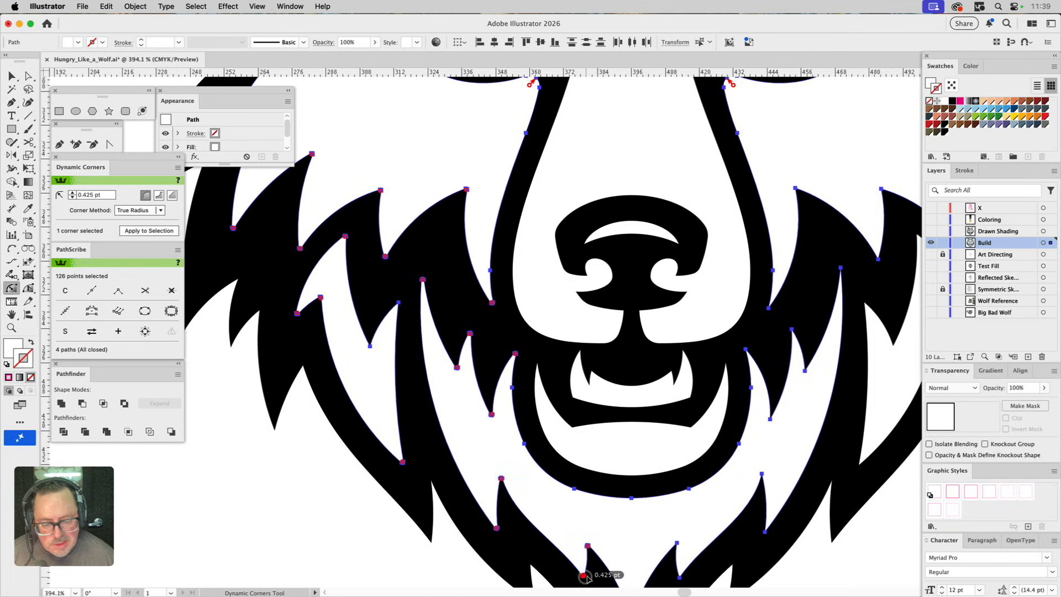
key("space")
left_click_drag(635, 529, 601, 429)
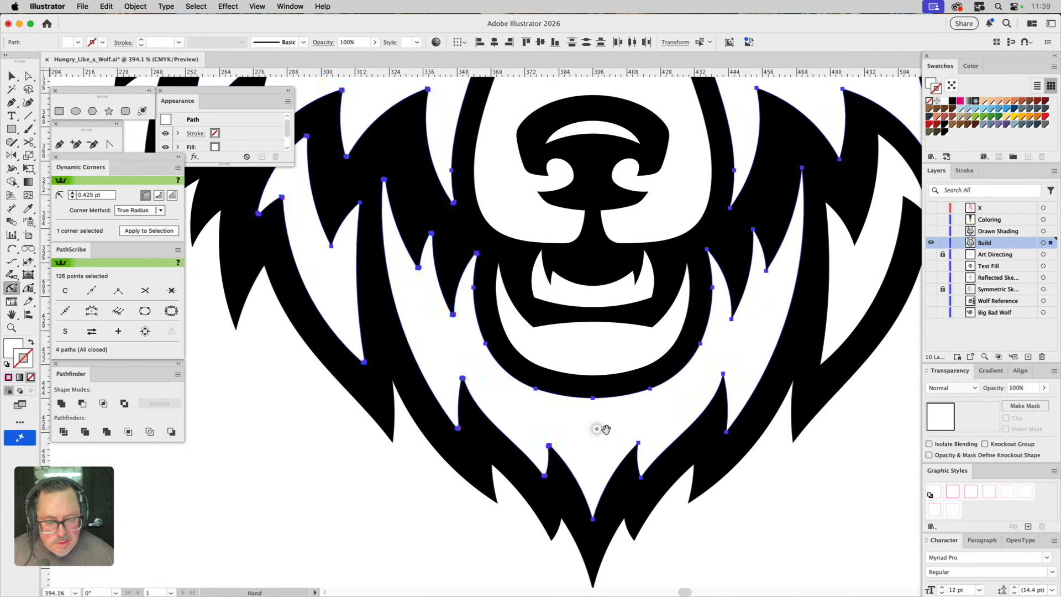
left_click(639, 444)
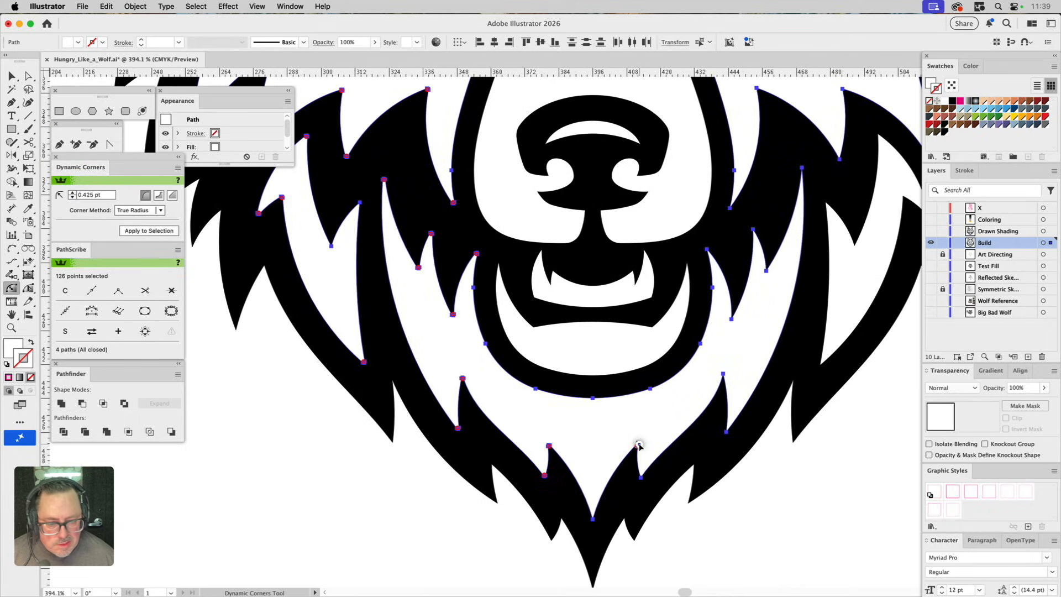
left_click(593, 518)
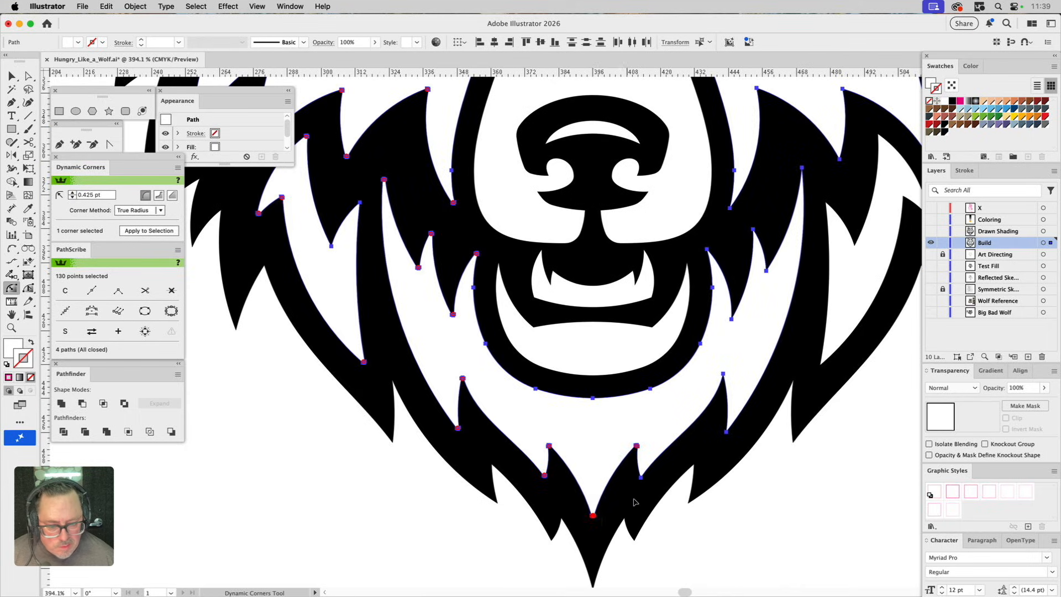
left_click(641, 477)
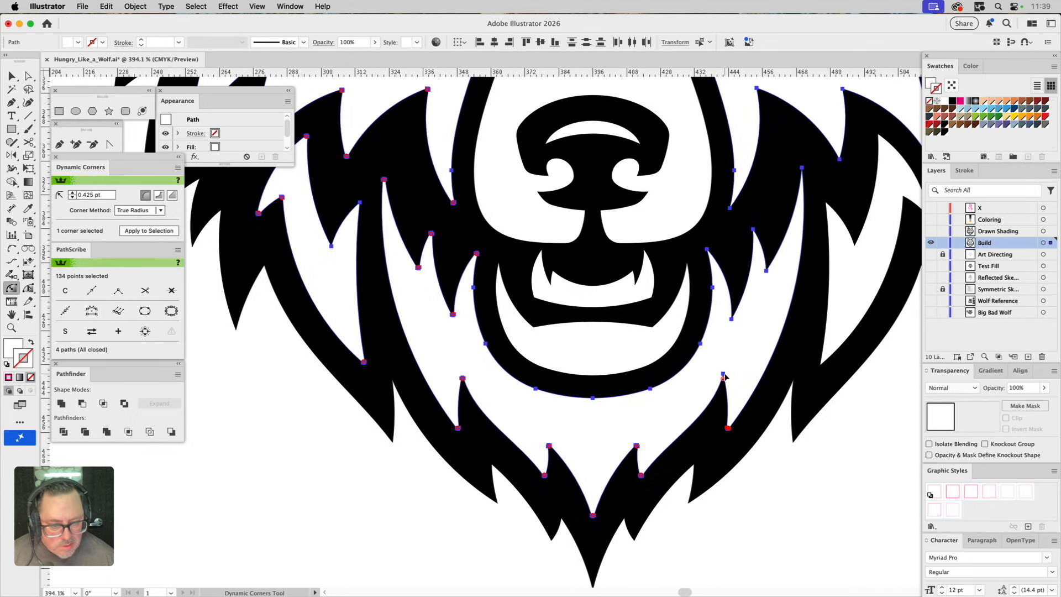
Step: Round the chin fur points just right of the mouth and both upper tips of the white lower-lip shape to 0.425 pt
left_click(732, 316)
left_click(708, 251)
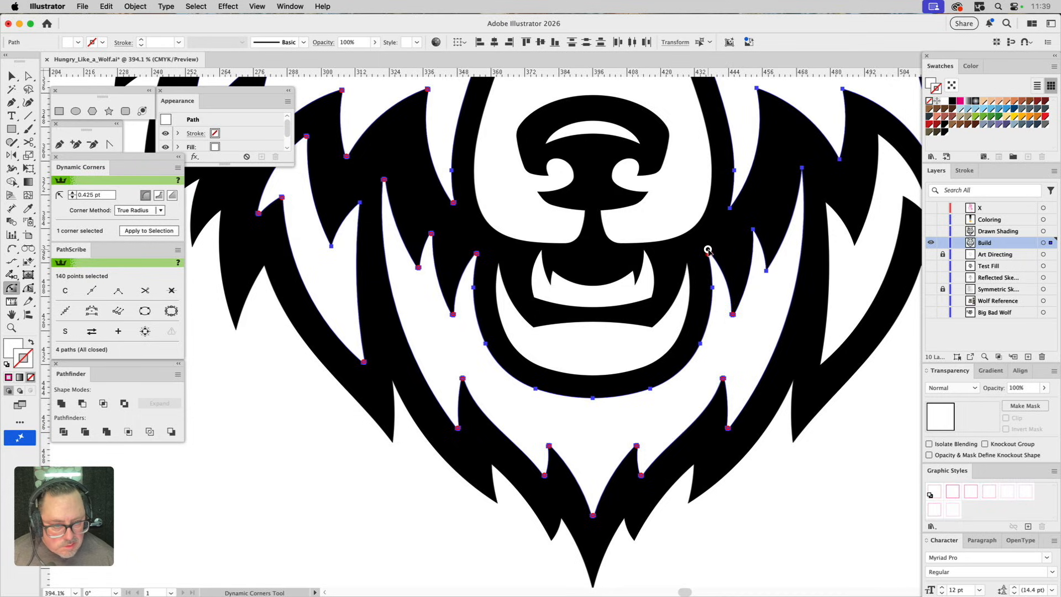
left_click(709, 253)
left_click(687, 270)
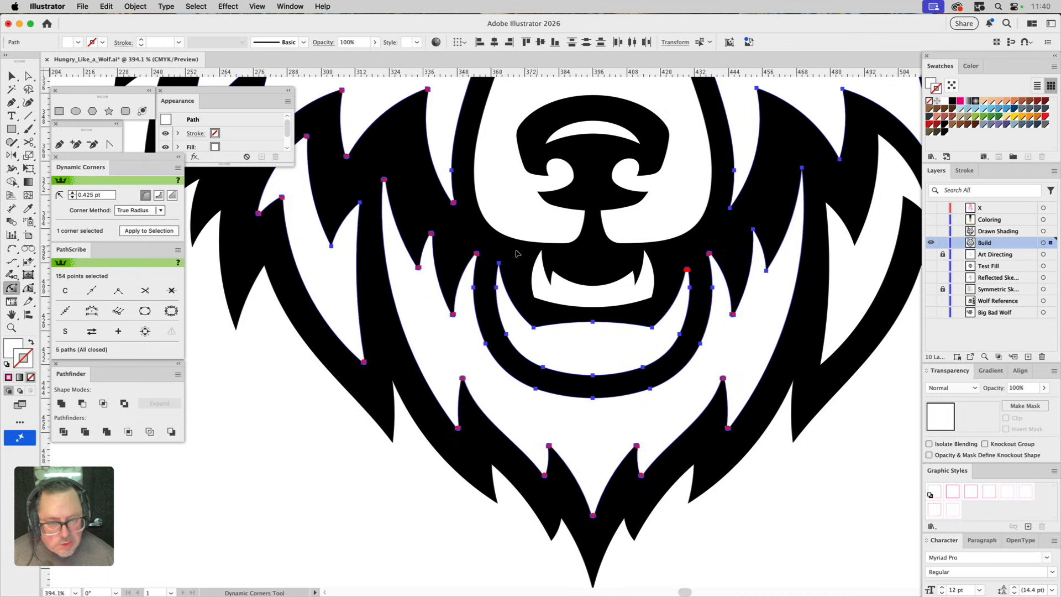
left_click(500, 265)
left_click(499, 266)
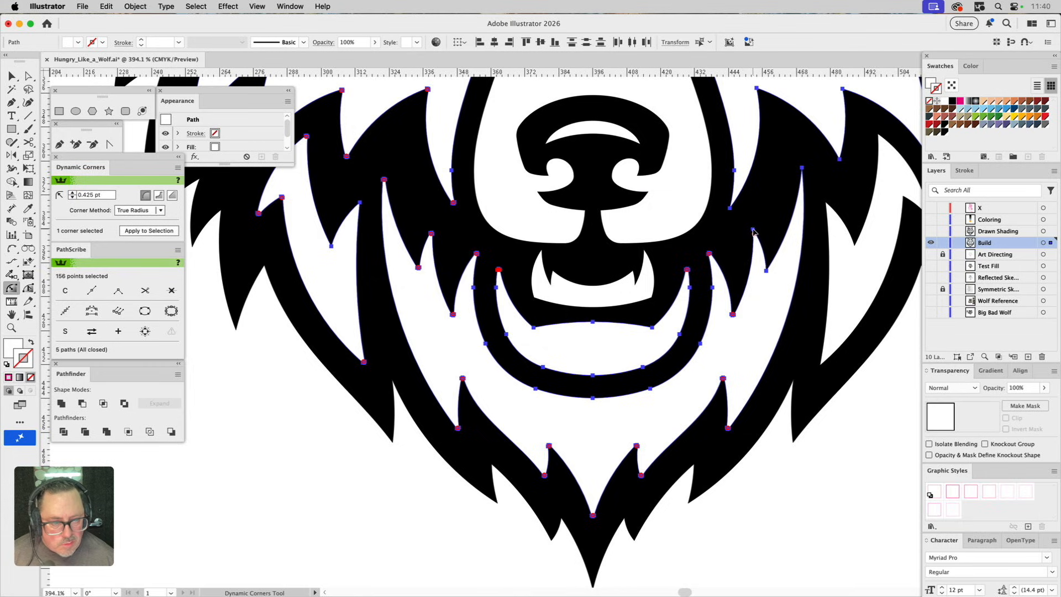
Step: Round the remaining upper-right chin fur points and the adjoining lower points of the right cheek shape to 0.425 pt
left_click(767, 269)
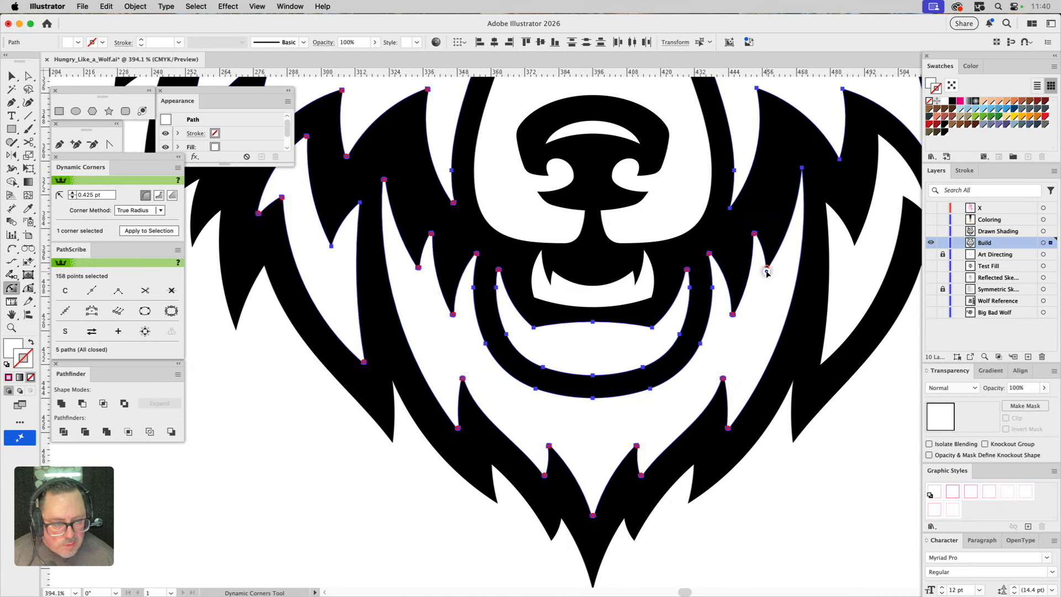
left_click(802, 169)
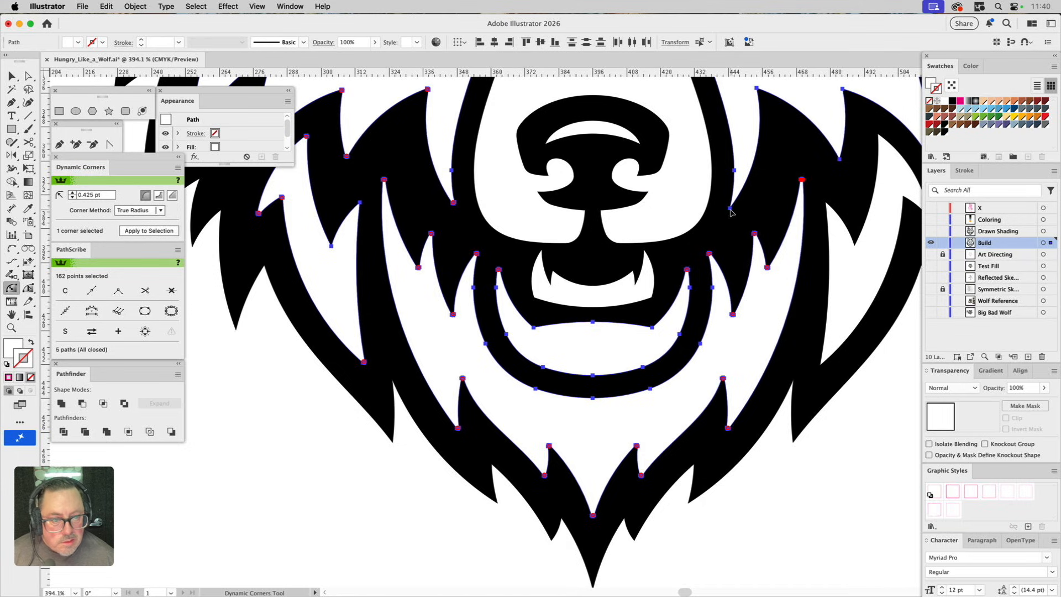
left_click(731, 204)
left_click(839, 157)
Step: Round the pointed corners around both nostrils and the two tips of the crescent nose highlight to 0.425 pt
scroll(608, 277, "up", 5)
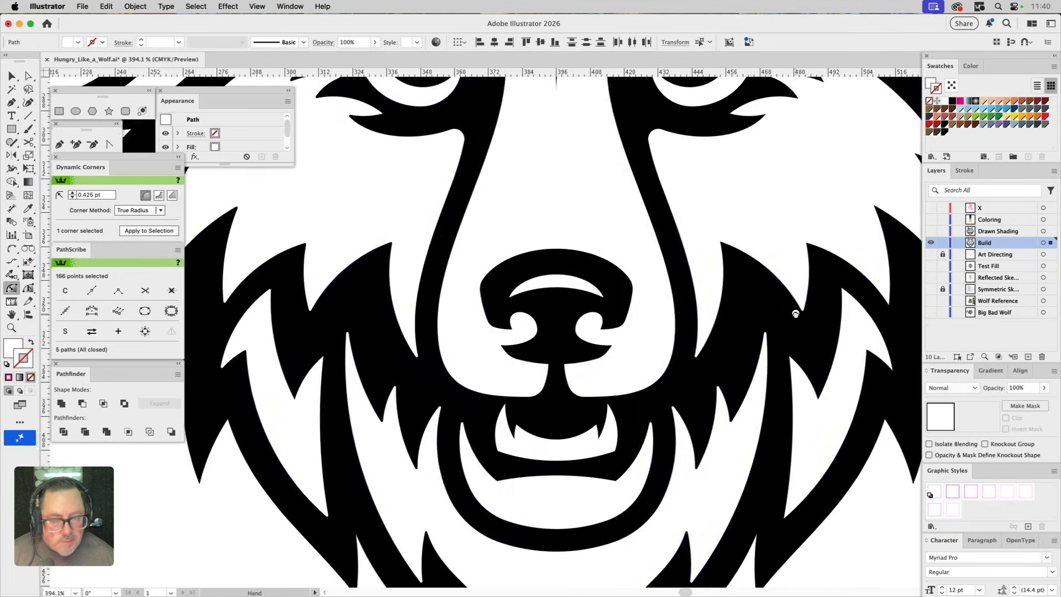
left_click(503, 347, "shift")
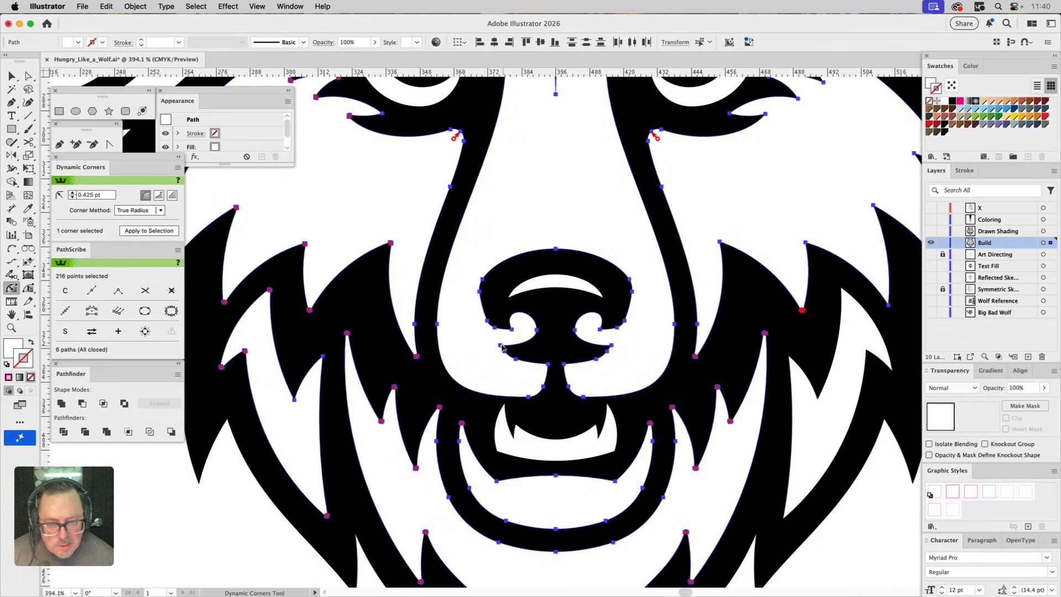
left_click(503, 347)
left_click(611, 347, "shift")
left_click(611, 347, "shift")
left_click(601, 330, "shift")
left_click(511, 330, "shift")
left_click(511, 297, "shift")
left_click(602, 296, "shift")
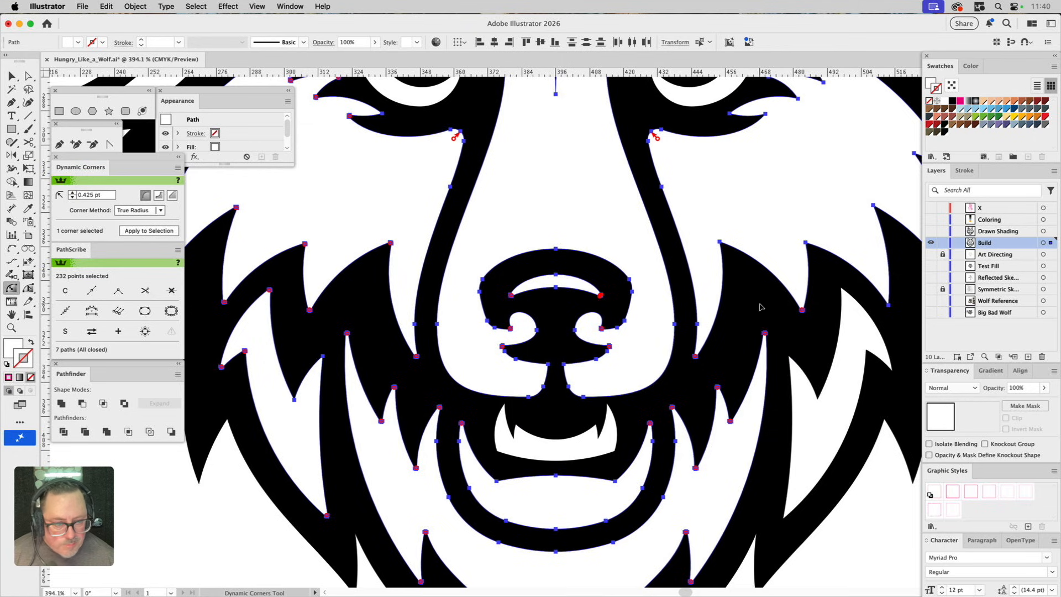
left_click_drag(583, 358, 375, 423)
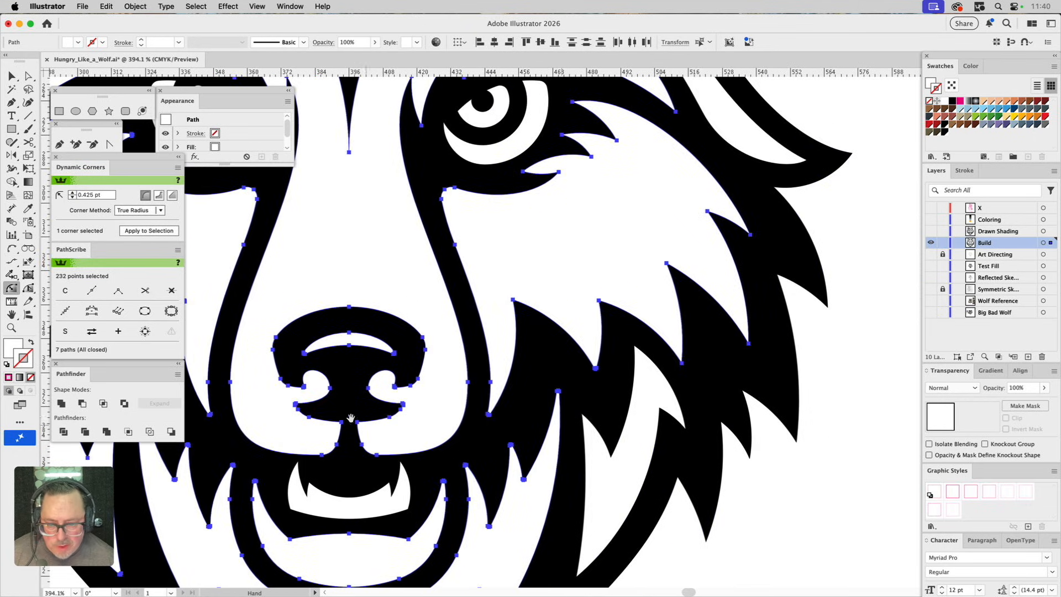
Step: Round the three fur points in the middle of the right cheek shape's lower edge to 0.425 pt
left_click(681, 363)
left_click(514, 301)
left_click(599, 301)
Step: Round the lash-like fur points below and outside the right eye, plus the inner one below the left eye, to 0.425 pt
left_click(559, 173)
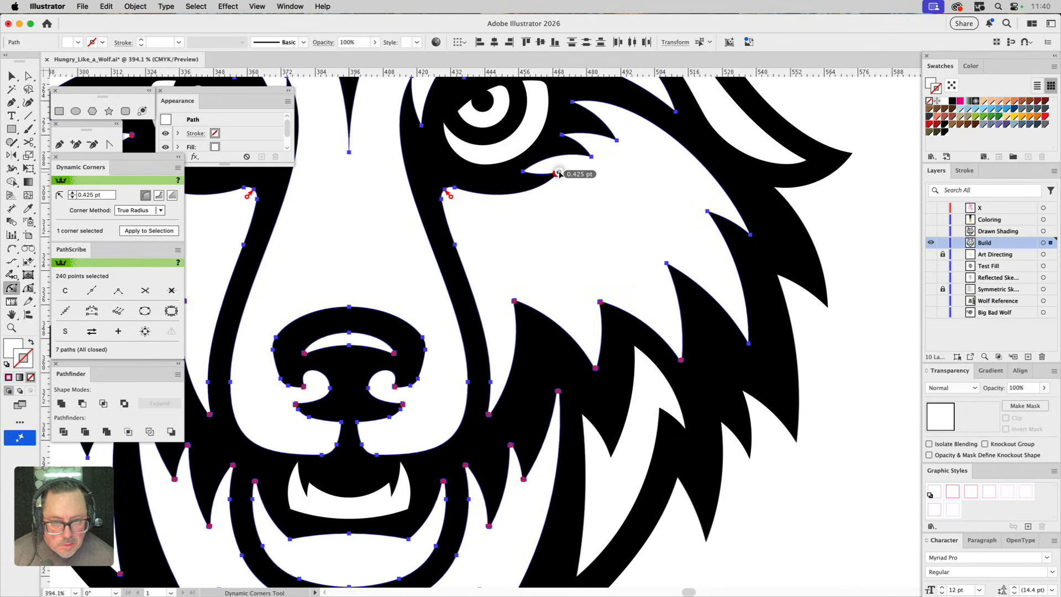
left_click_drag(470, 199, 654, 254)
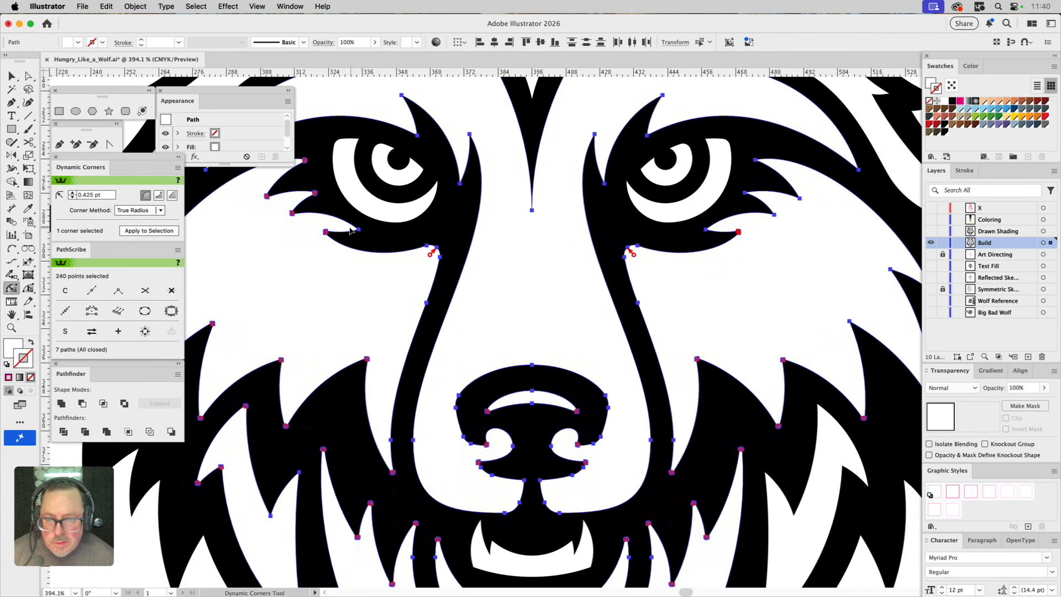
left_click(359, 230)
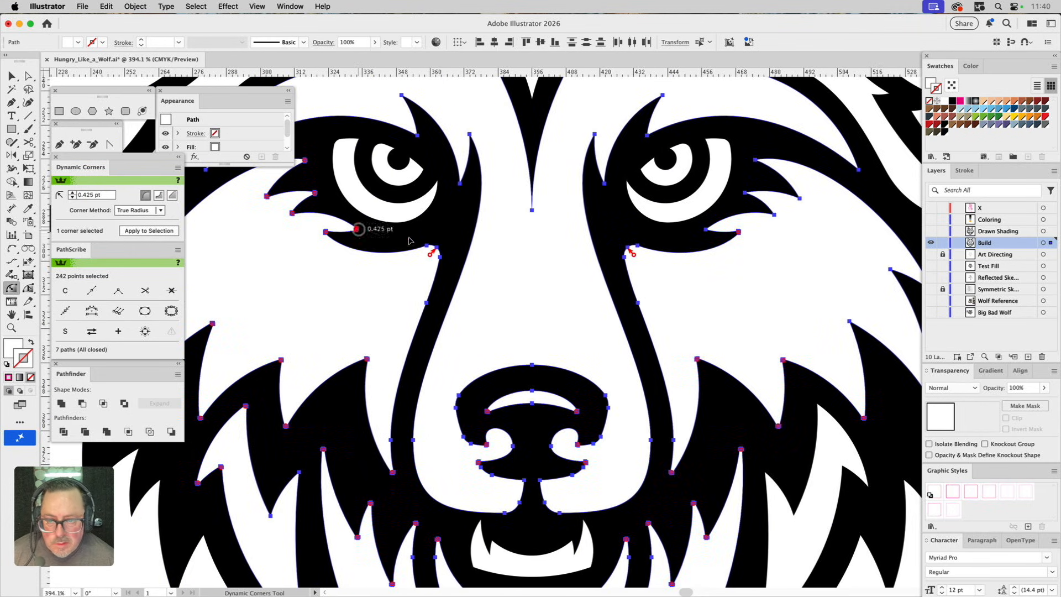
left_click(708, 229)
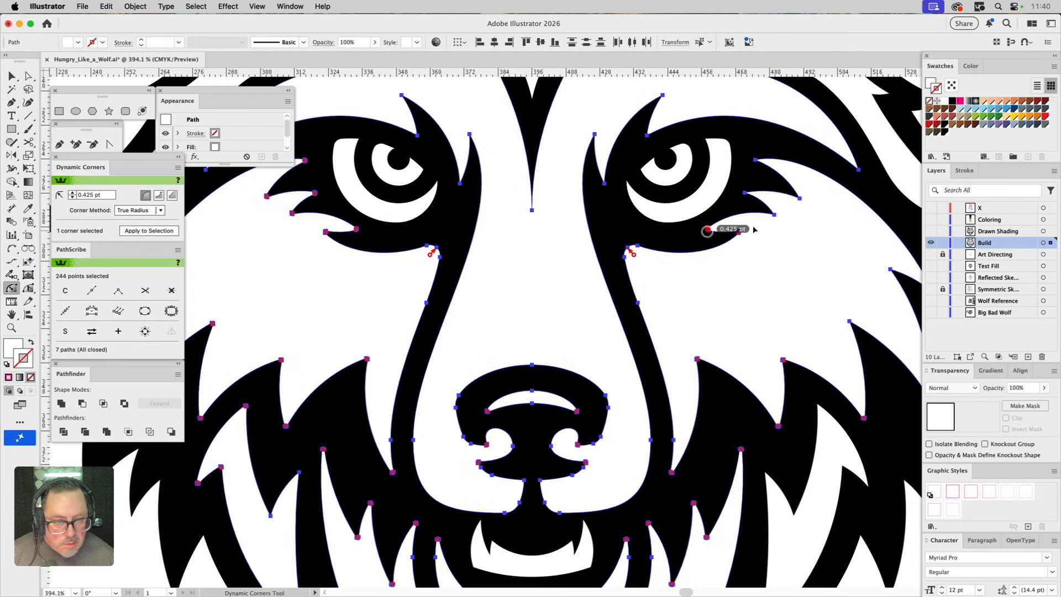
left_click(773, 214)
left_click(746, 193)
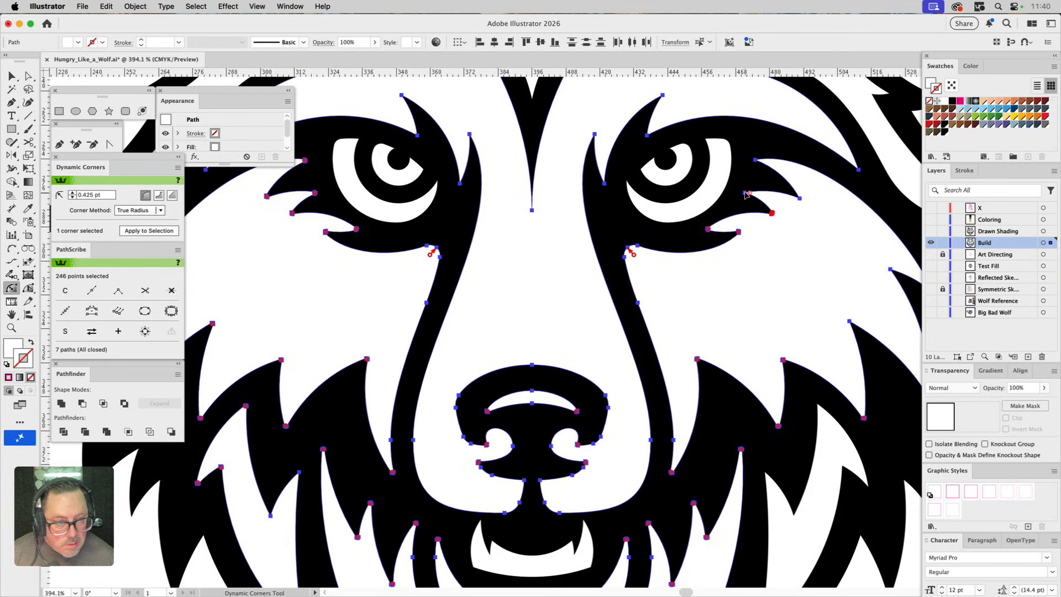
left_click(797, 197)
left_click_drag(800, 199, 498, 197)
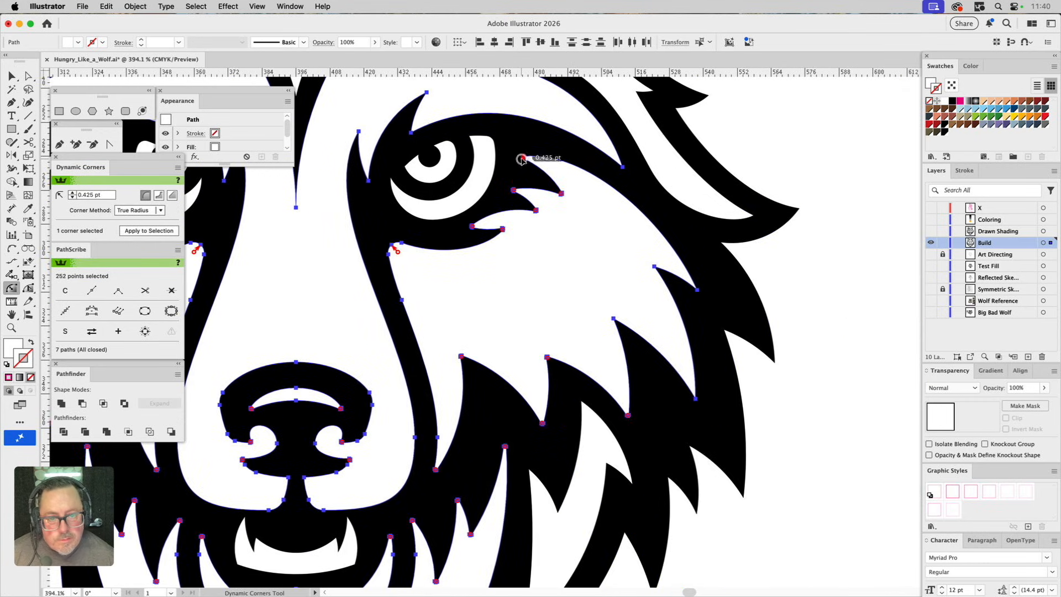
Step: Round the four remaining sharp points along the outer edge of the white right cheek shape to 0.425 pt
left_click(697, 289)
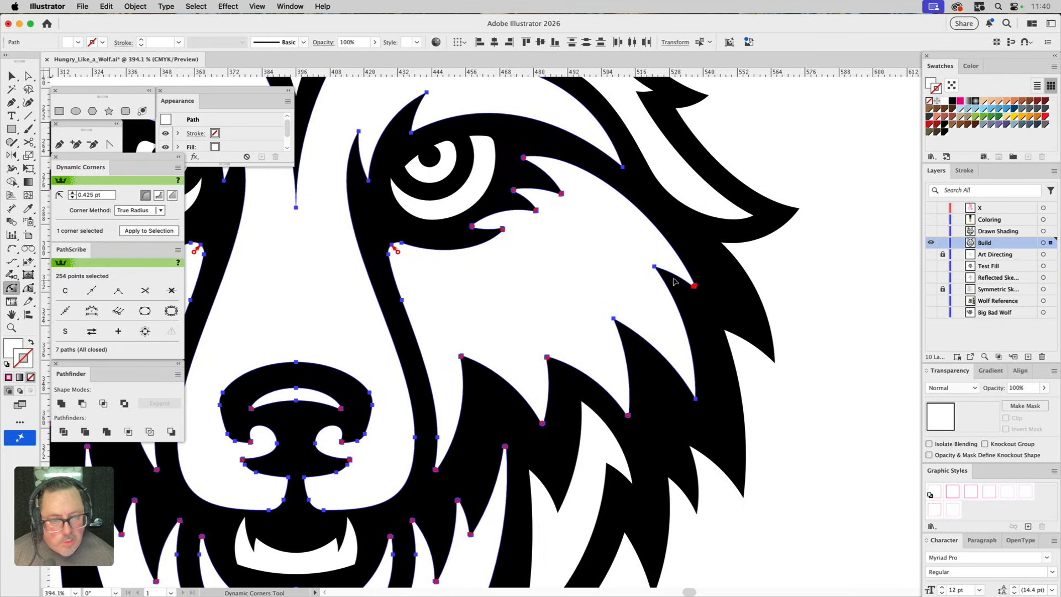
left_click(657, 269)
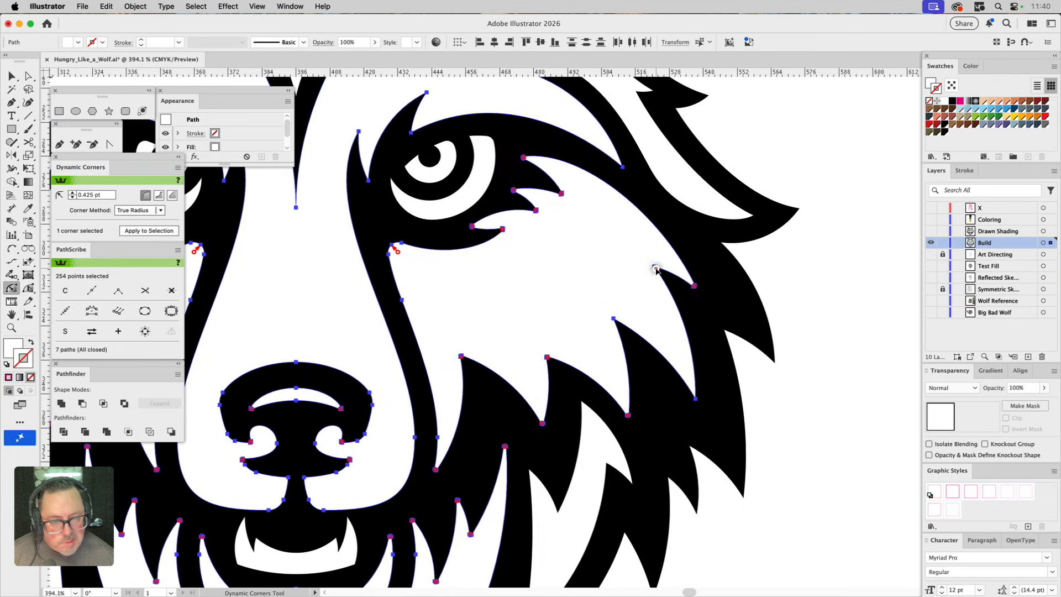
left_click(614, 319)
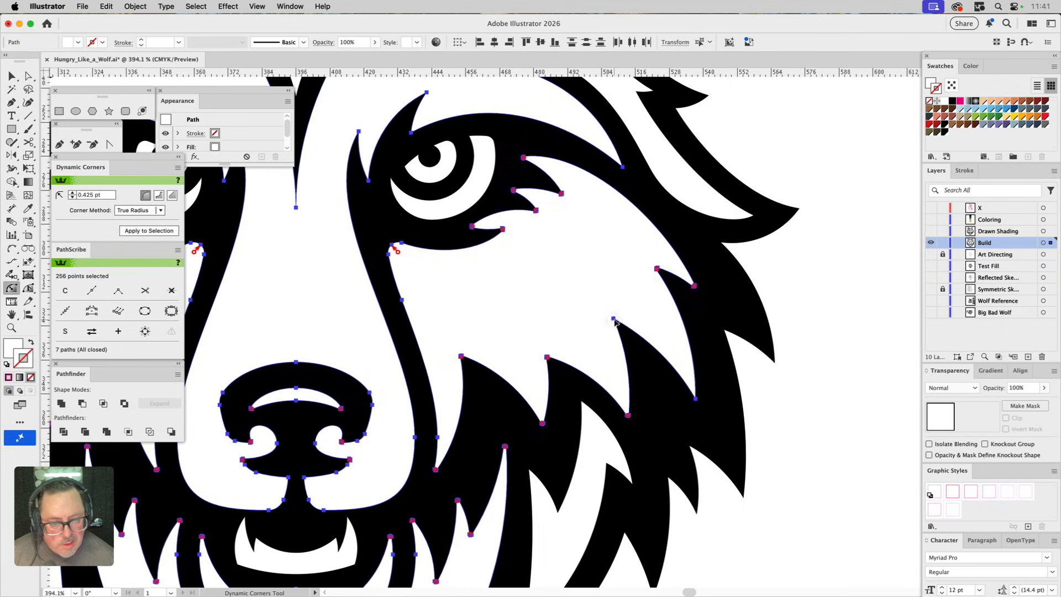
left_click(695, 398)
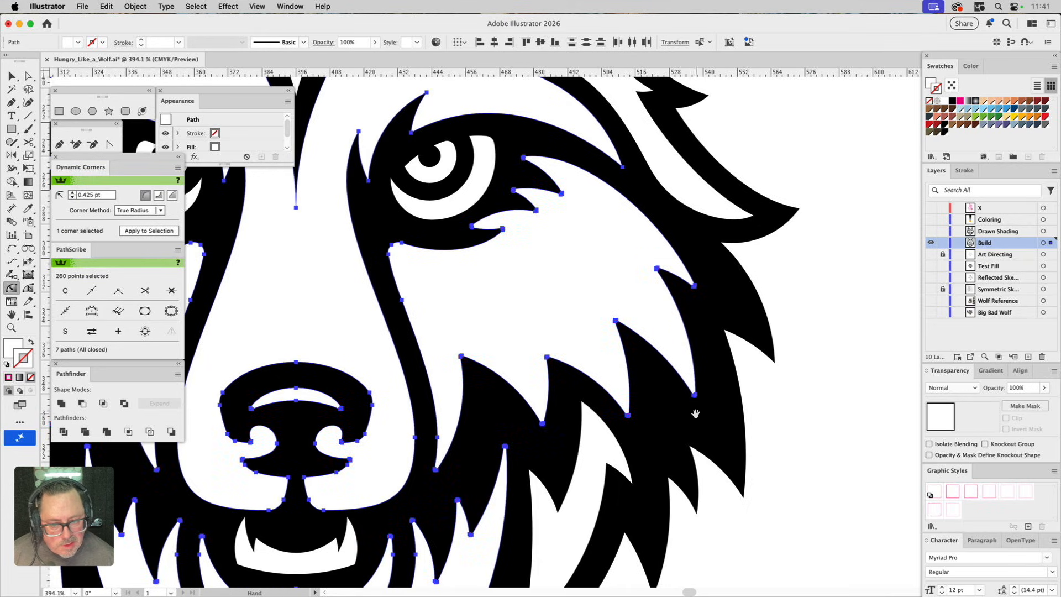
Step: Round the tips and notches of the two lowest right-hand spikes on the black head silhouette to 0.425 pt
left_click_drag(695, 413, 685, 247)
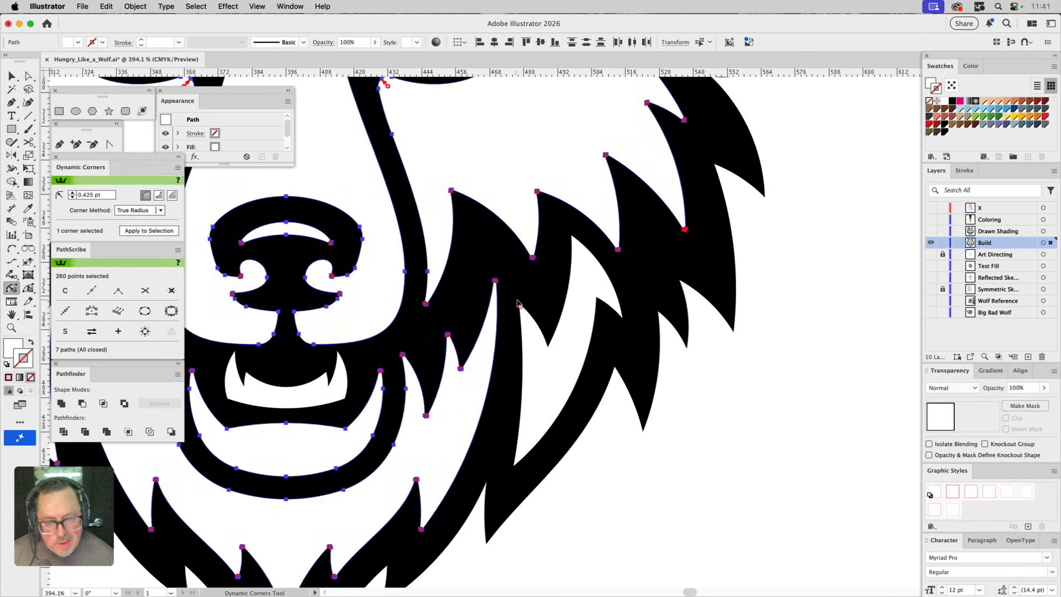
left_click(487, 487)
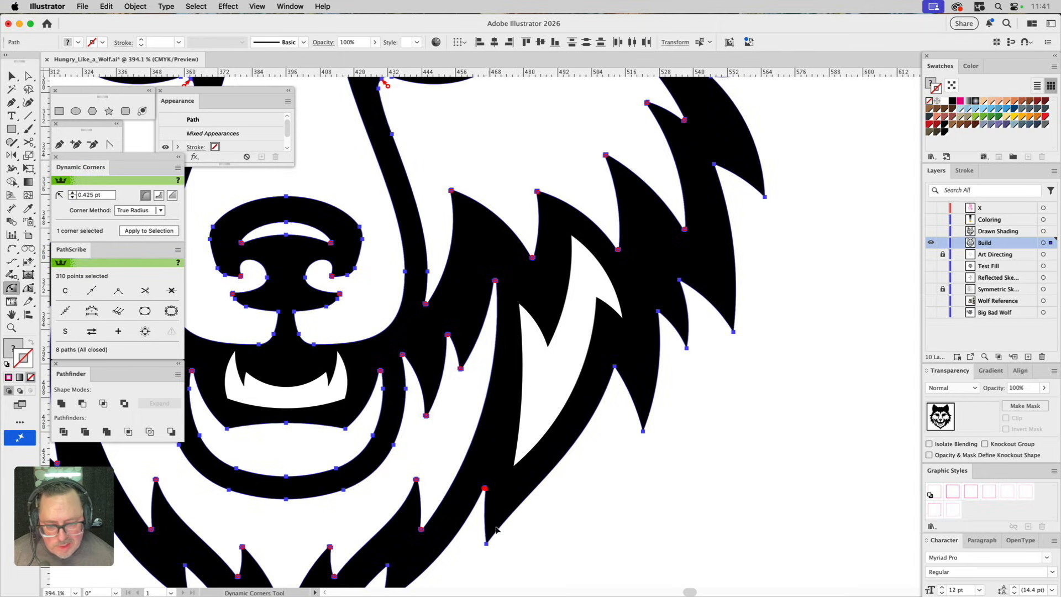
left_click(643, 431)
left_click(644, 429)
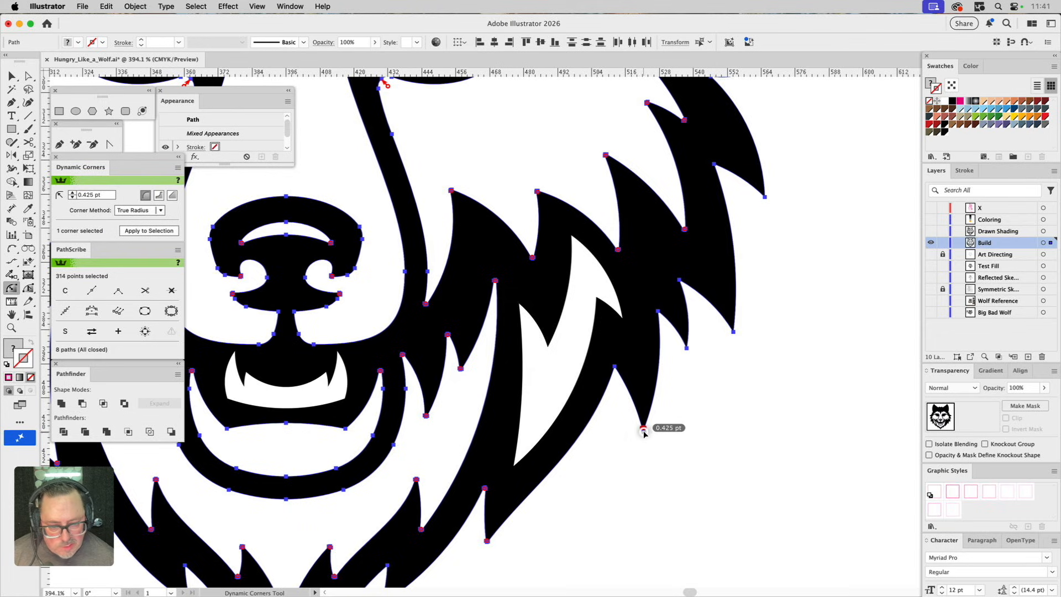
left_click(615, 368)
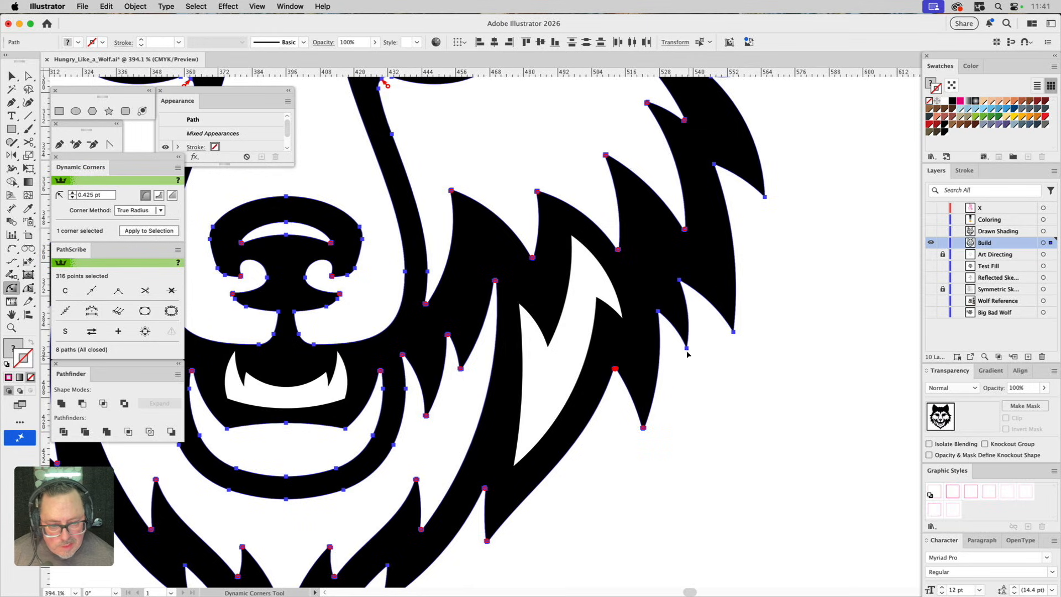
Step: Round the tips and notches of the next two spikes up the black silhouette's right side to 0.425 pt
left_click(687, 347)
left_click(659, 313)
left_click(680, 281)
left_click(732, 332)
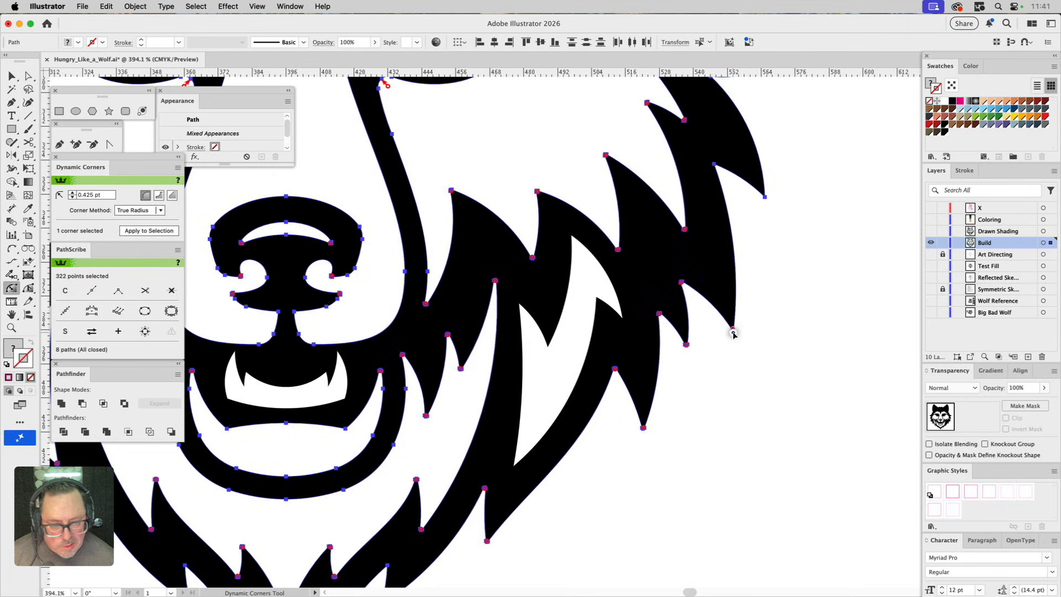
Step: Round the black silhouette's central chin tip and the tips and notches of the small spikes flanking it to 0.425 pt
left_click_drag(633, 416, 723, 234)
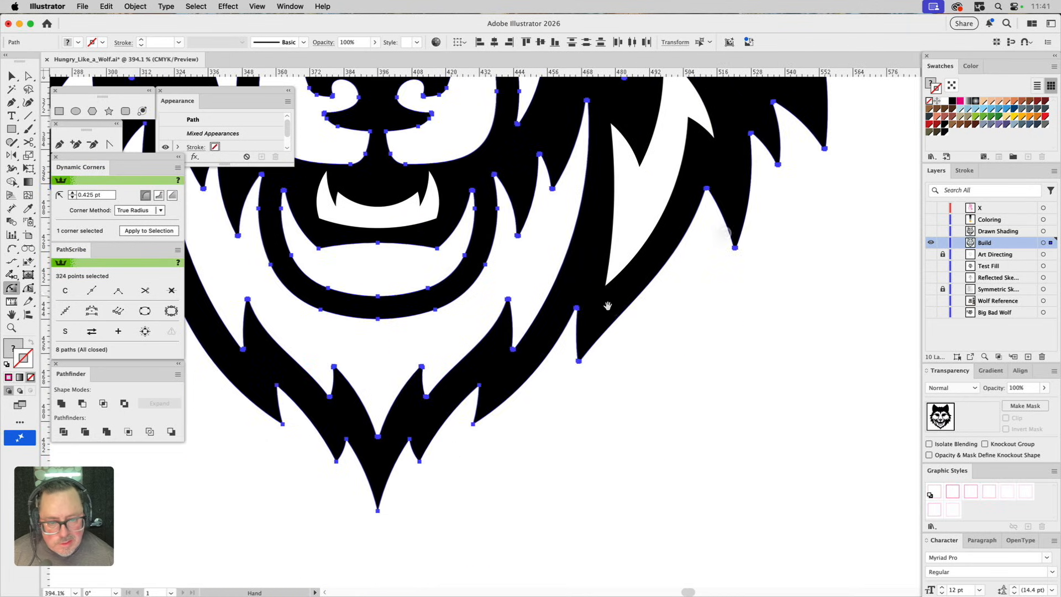
left_click(379, 509)
left_click(379, 507)
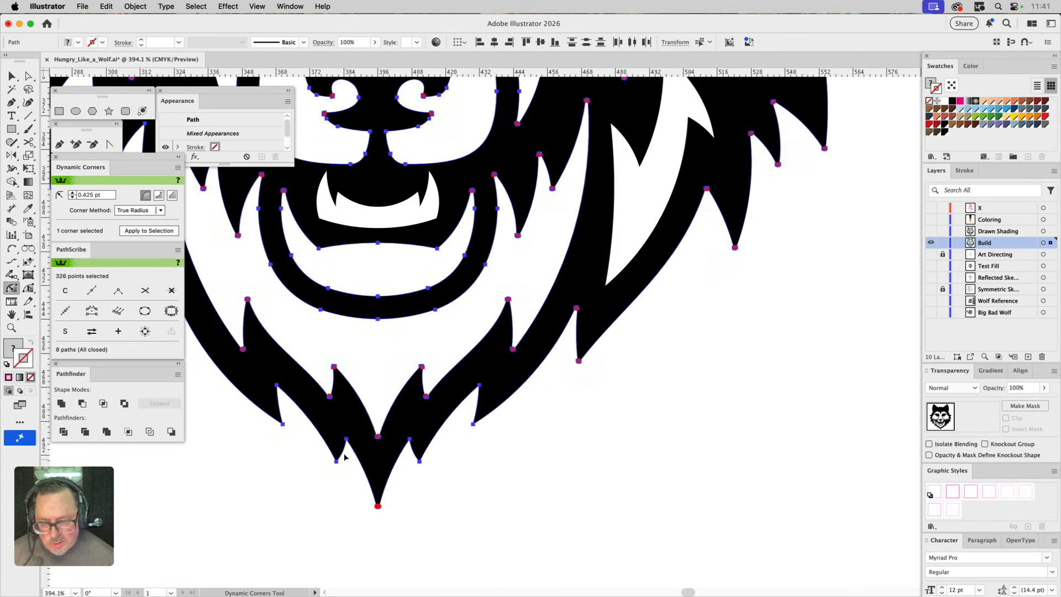
left_click(347, 441)
left_click(337, 460)
left_click(409, 441)
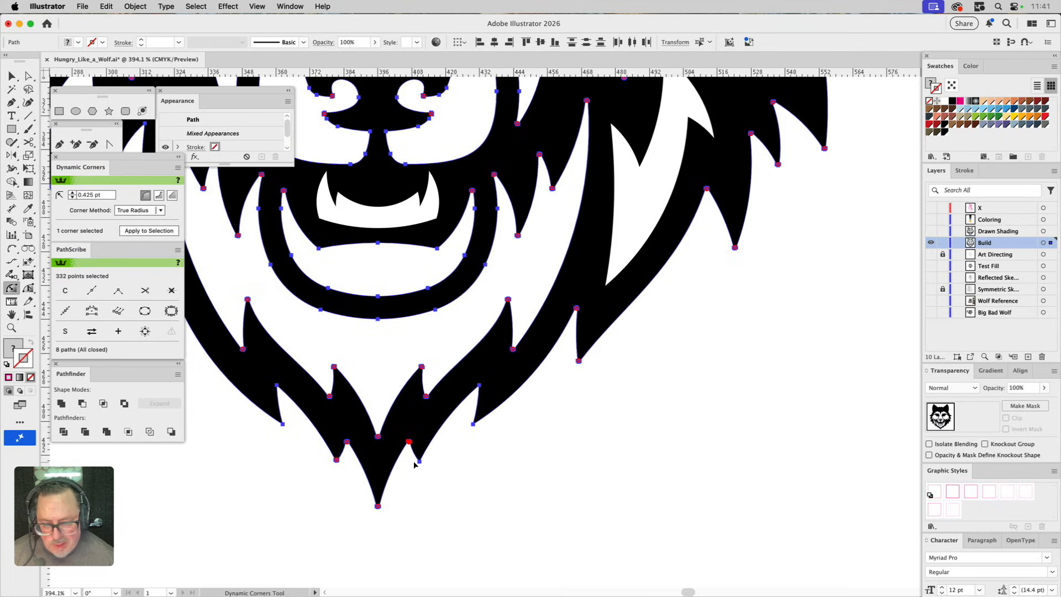
left_click(419, 462)
left_click(420, 461)
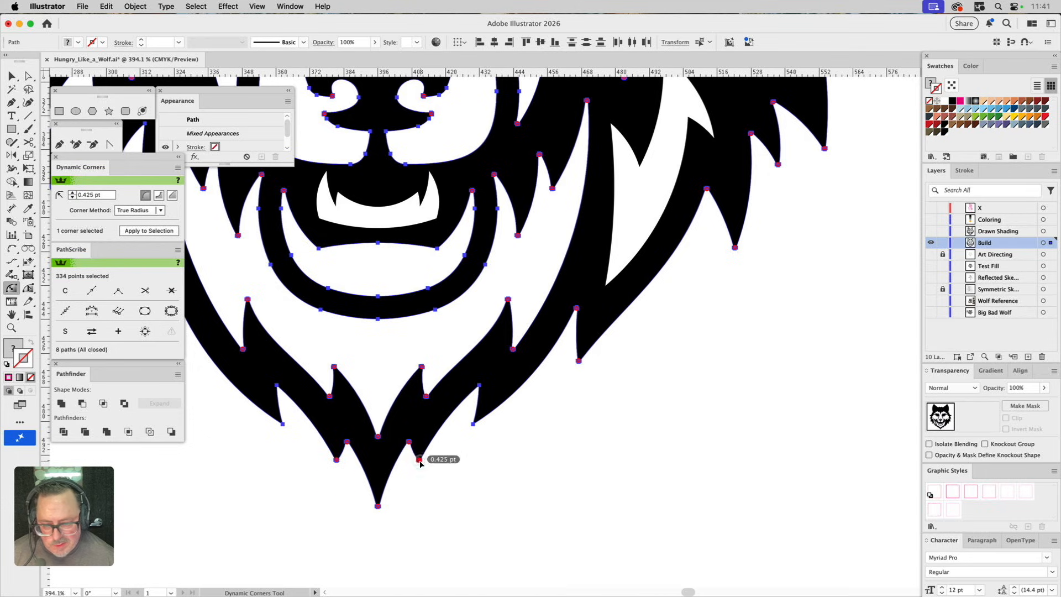
Step: Round the next chin spike on the right and the next two on the left of the black silhouette to 0.425 pt
left_click(475, 423)
left_click(475, 422)
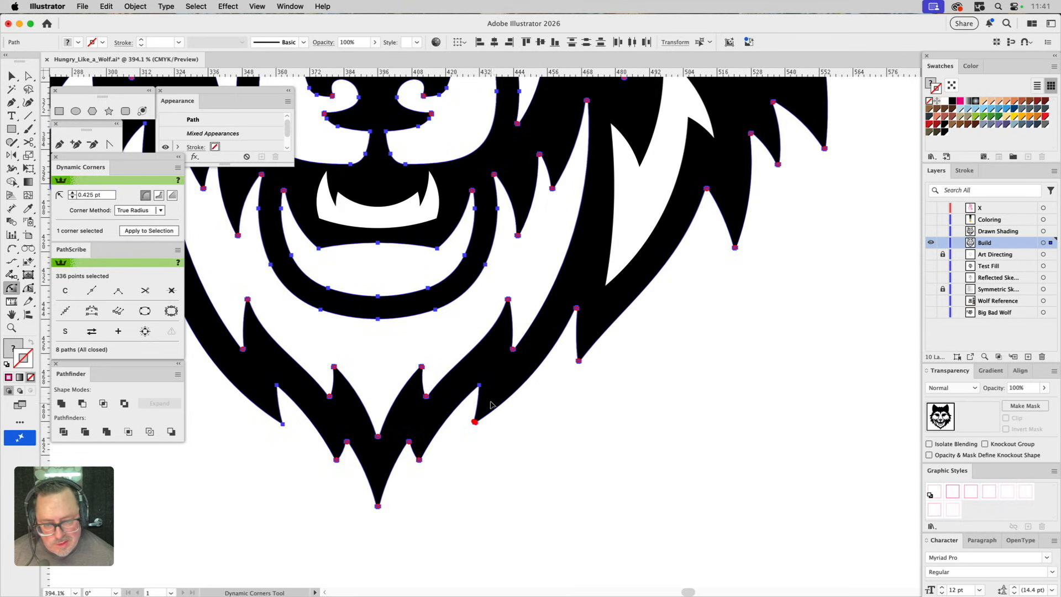
left_click(478, 386)
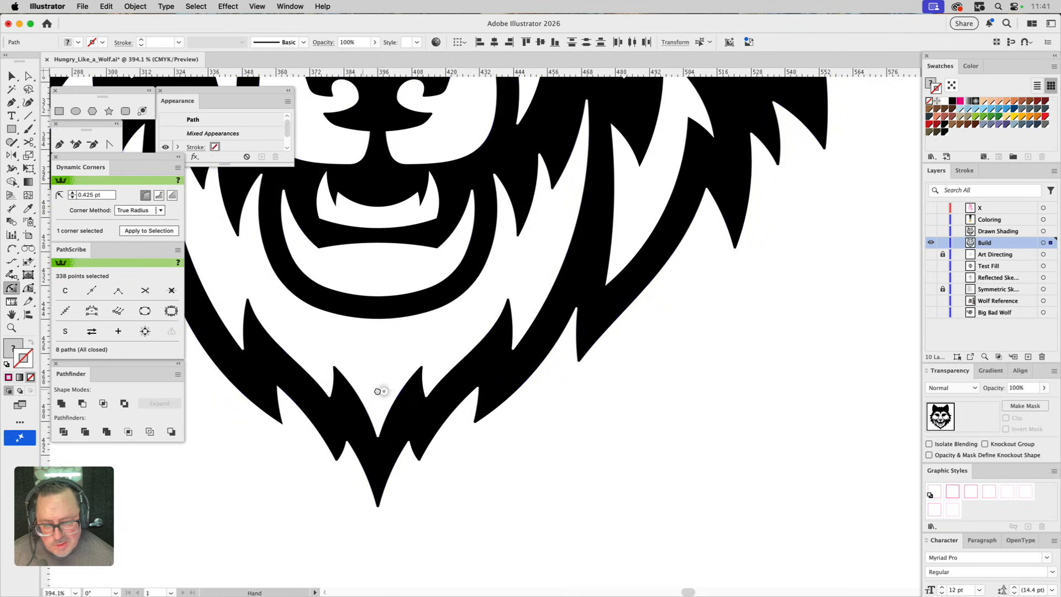
left_click_drag(365, 386, 505, 422)
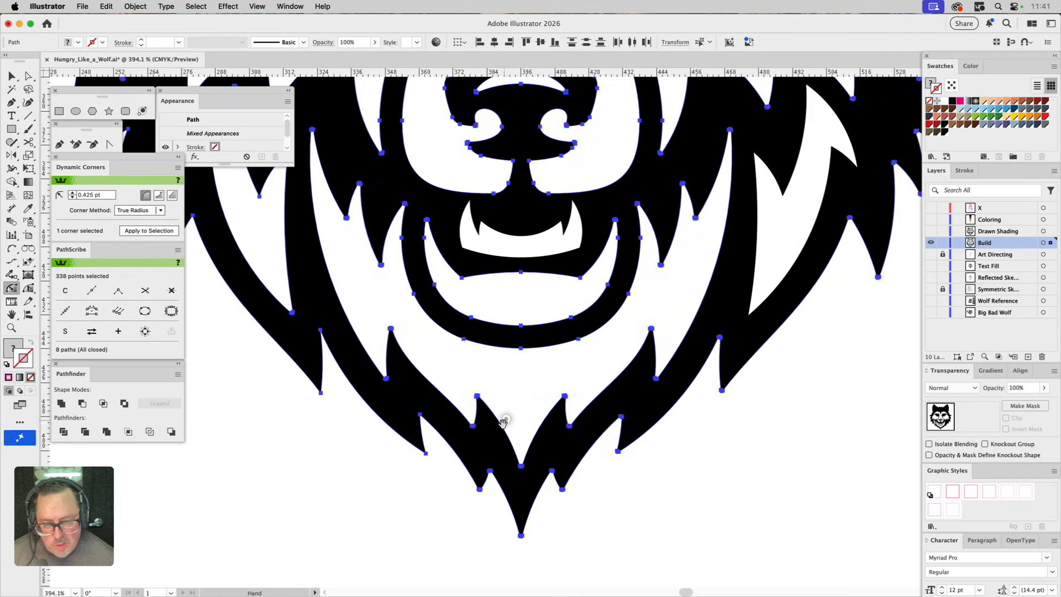
left_click(427, 454)
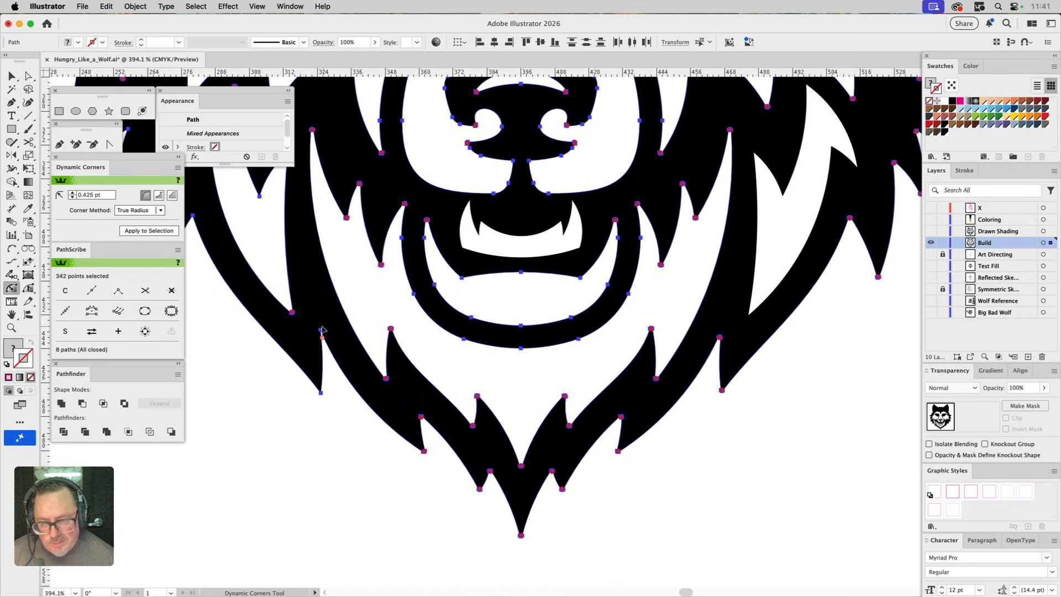
left_click(320, 331)
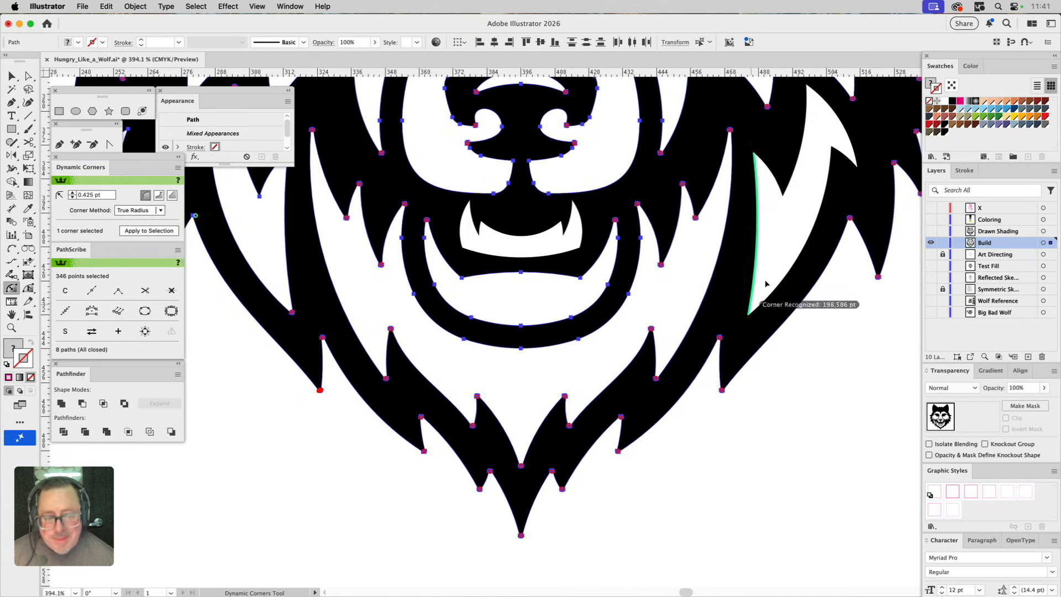
Step: Round the two uppermost right cheek spikes of the black silhouette, tips and notches, to 0.425 pt
key("space")
left_click_drag(748, 340, 619, 434)
left_click_drag(726, 276, 675, 433)
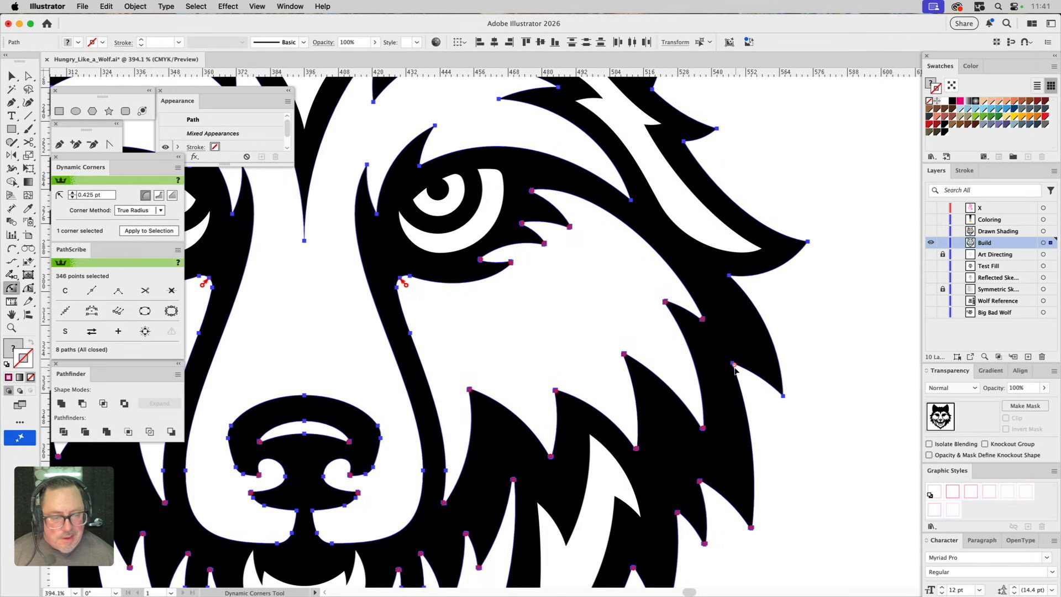
left_click(733, 365, "shift")
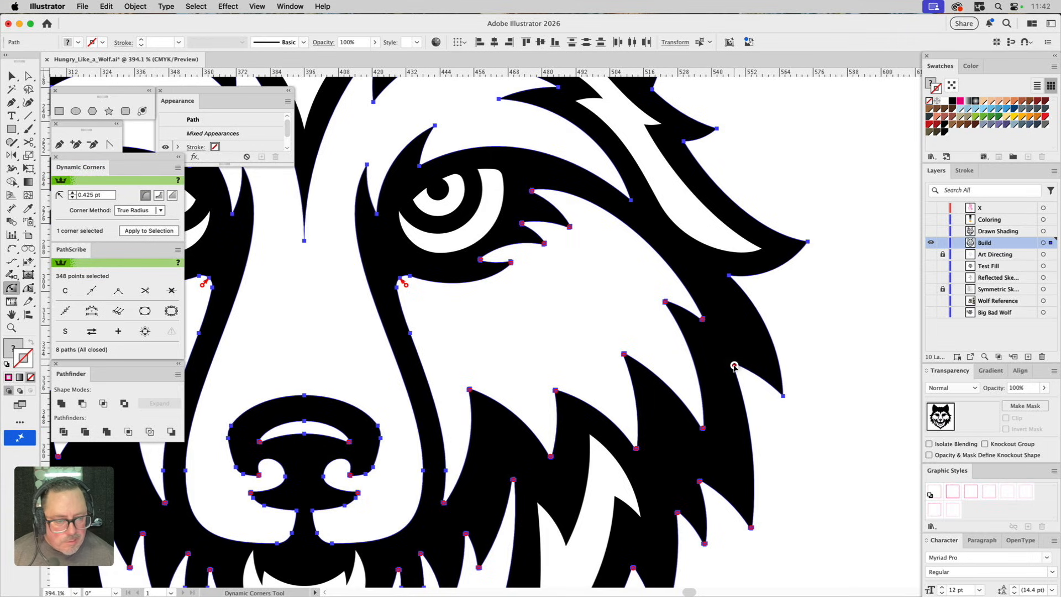
left_click(782, 396, "shift")
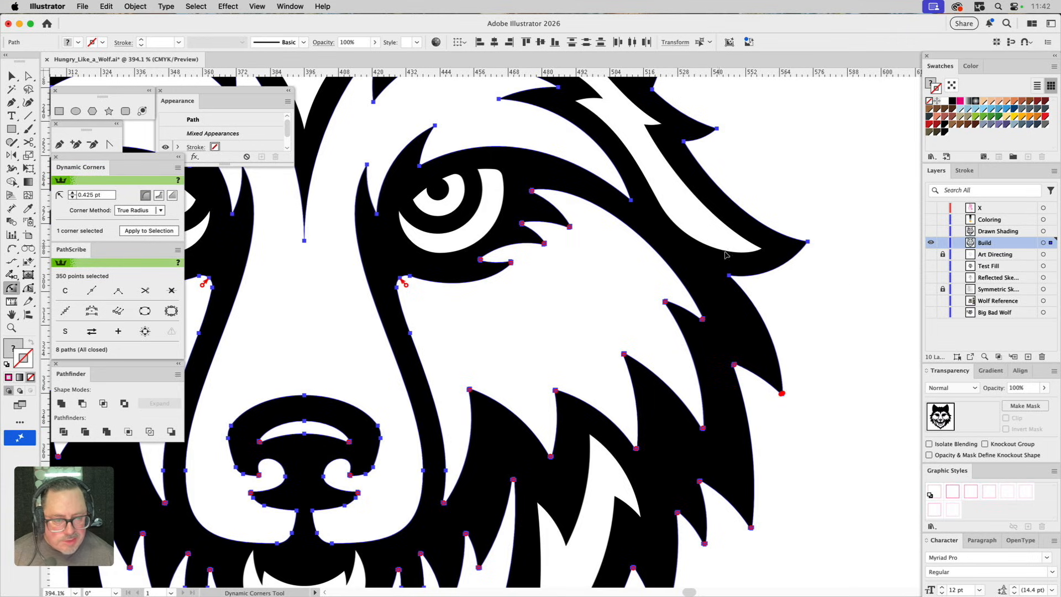
left_click(730, 276, "shift")
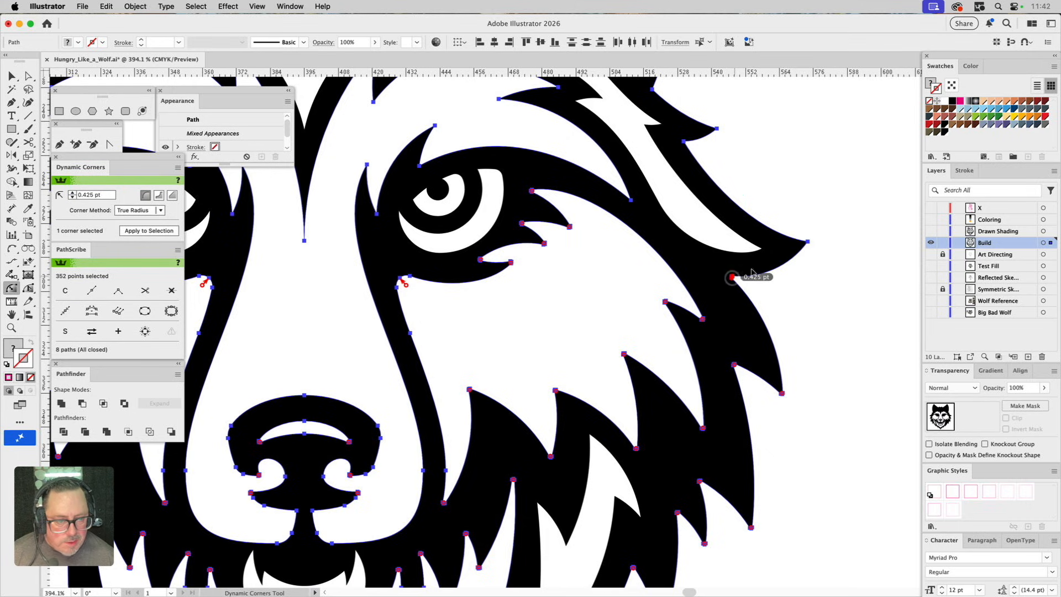
left_click(807, 242, "shift")
Step: Round the inner and upper corners of the right eye's outer white crescent and the fur notch beside the eye to 0.425 pt
scroll(768, 216, "up", 5)
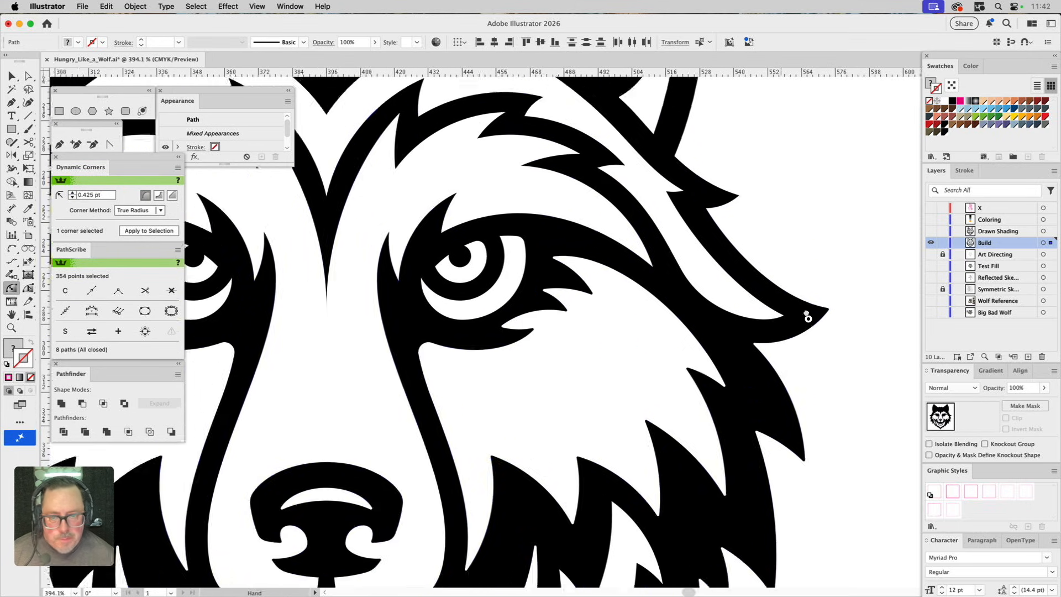
left_click(468, 393, "shift")
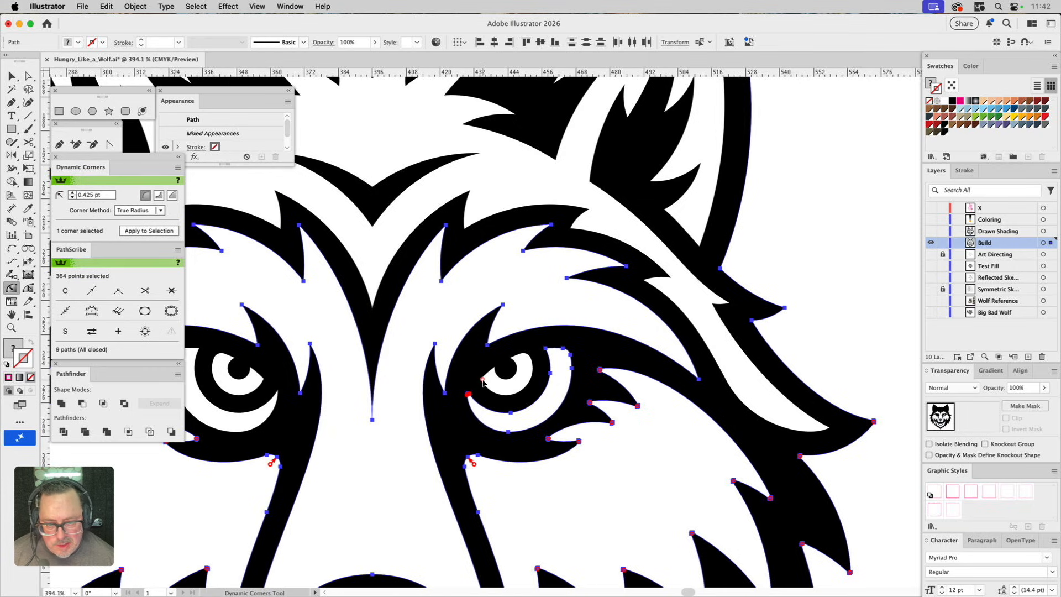
left_click(548, 349, "shift")
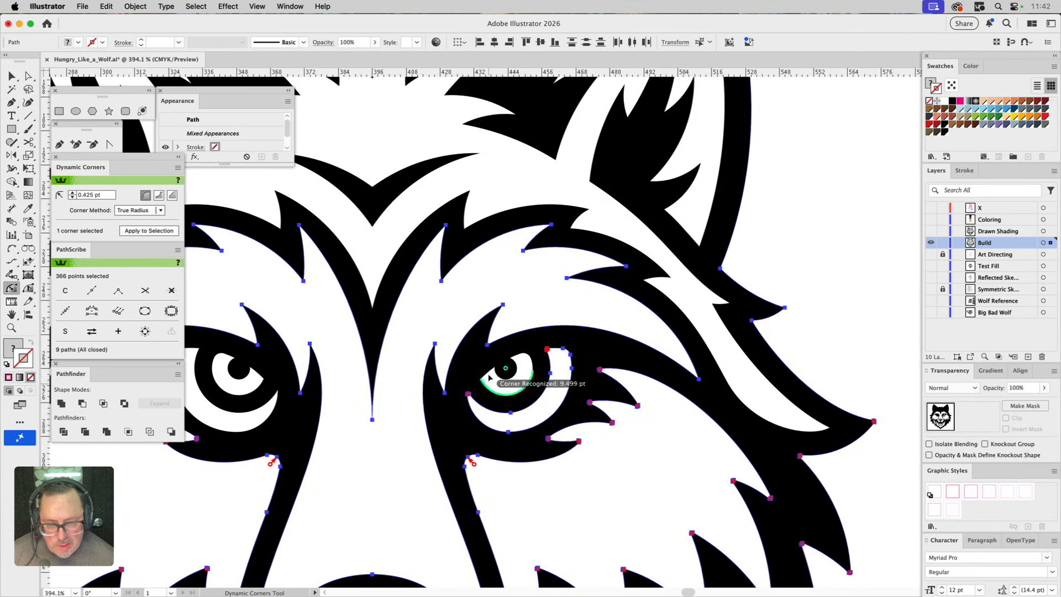
left_click(444, 390, "shift")
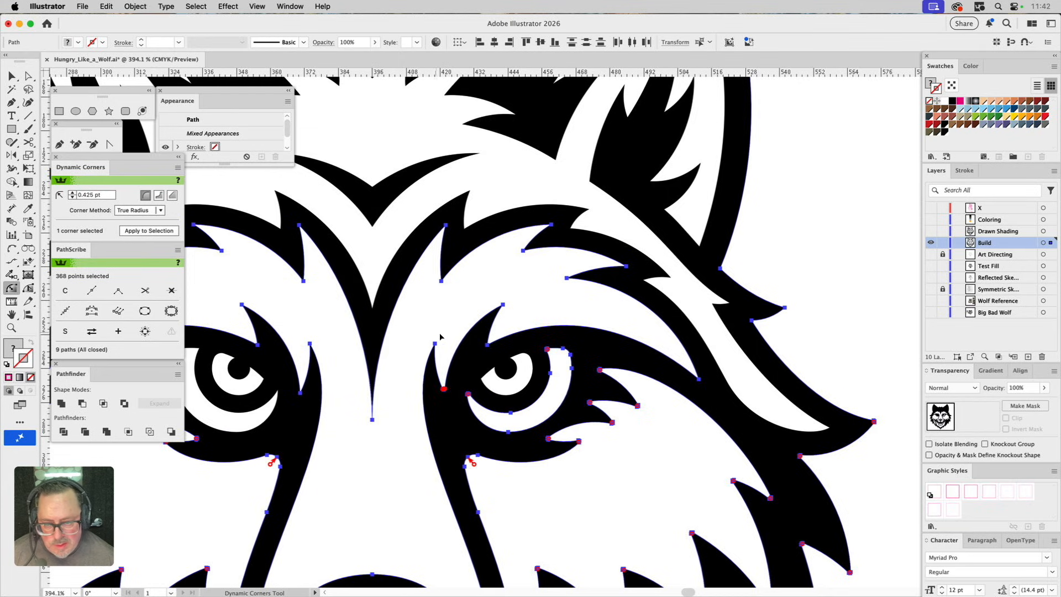
key("a")
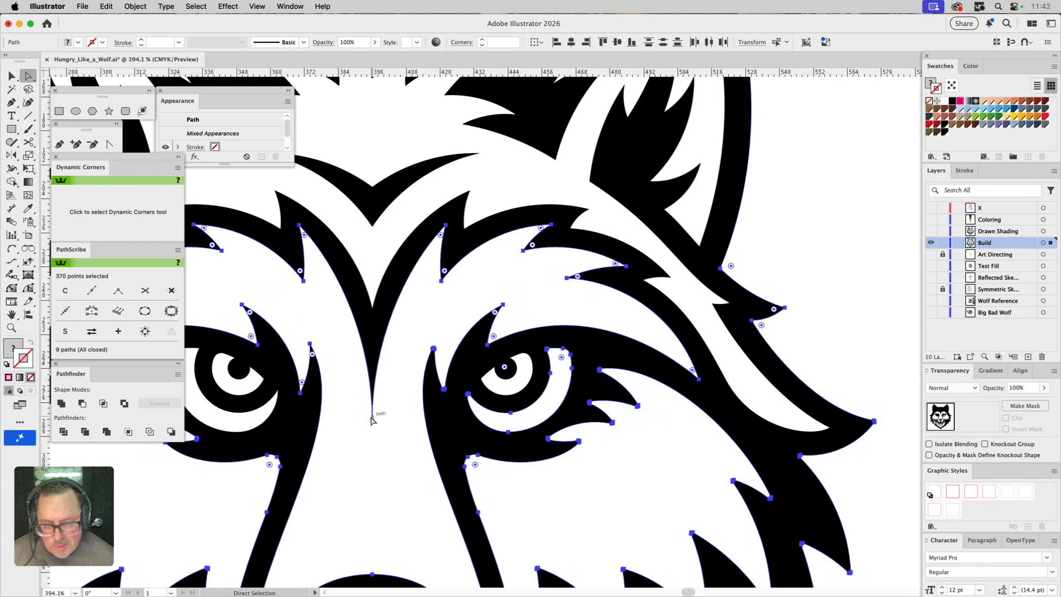
left_click(372, 420)
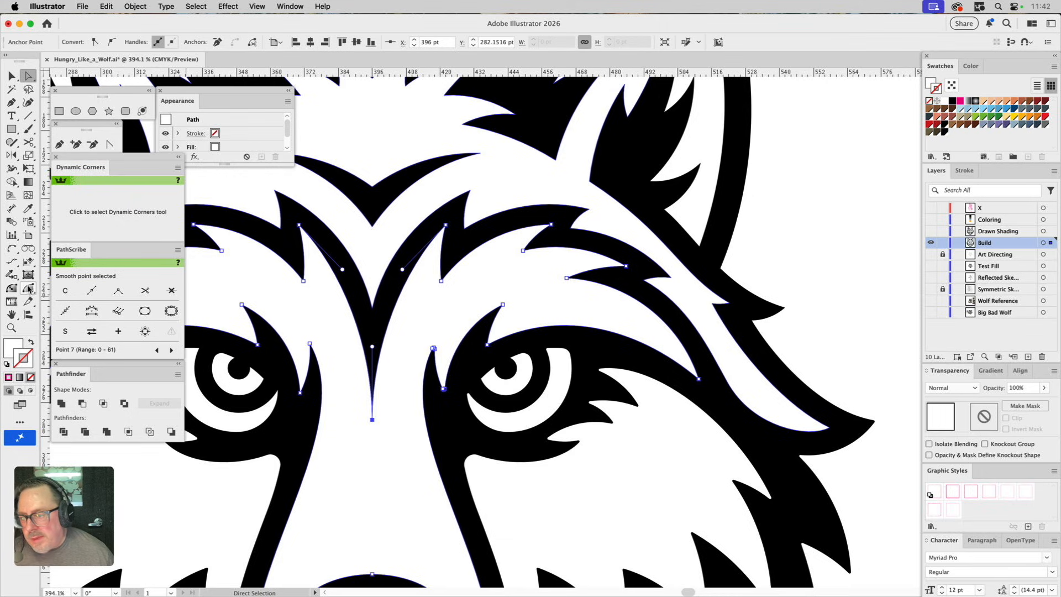
left_click(27, 290)
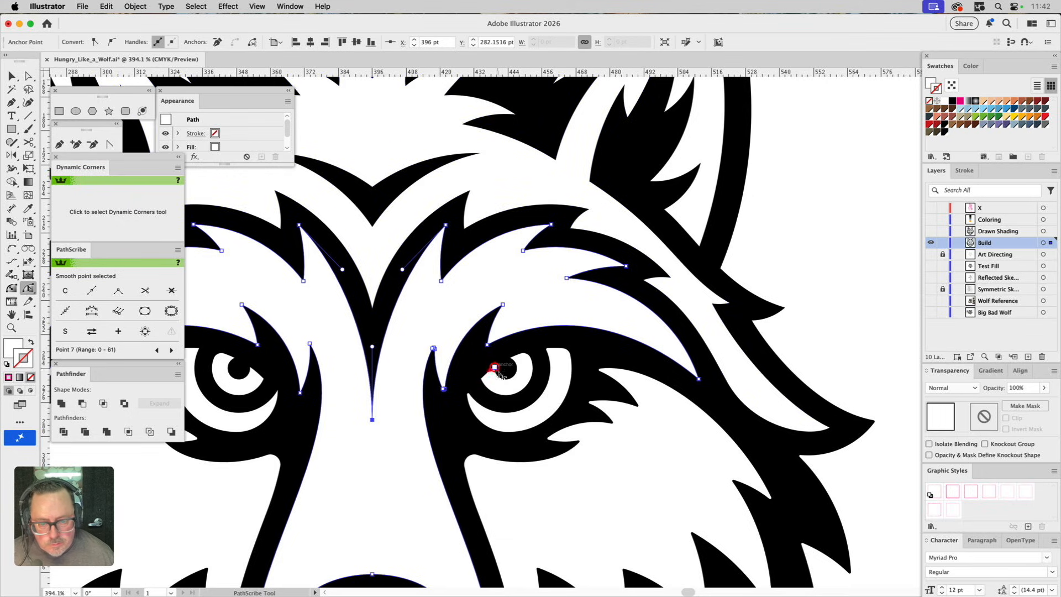
key("a")
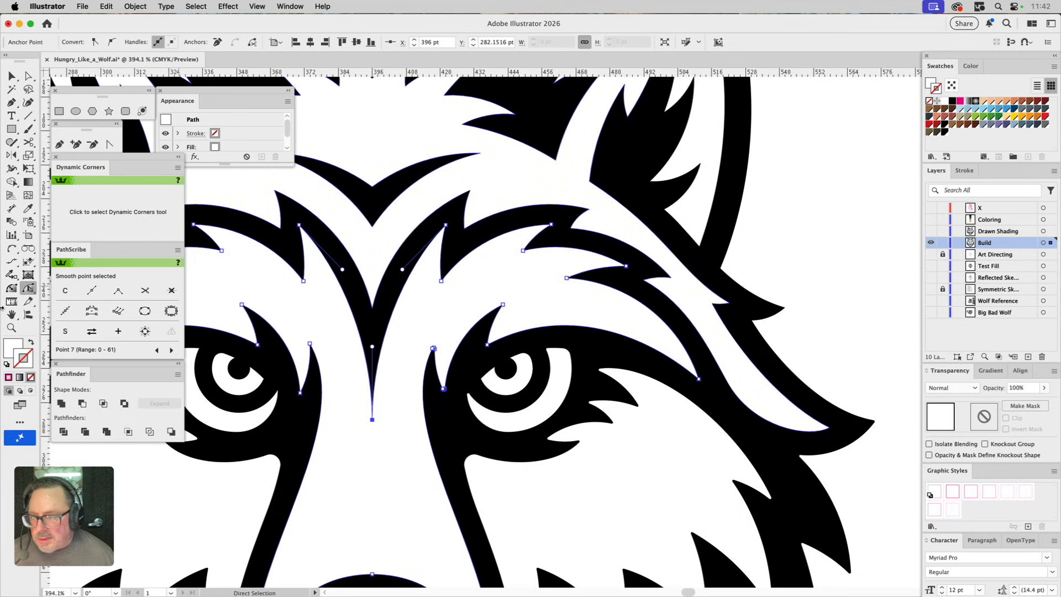
left_click(28, 287)
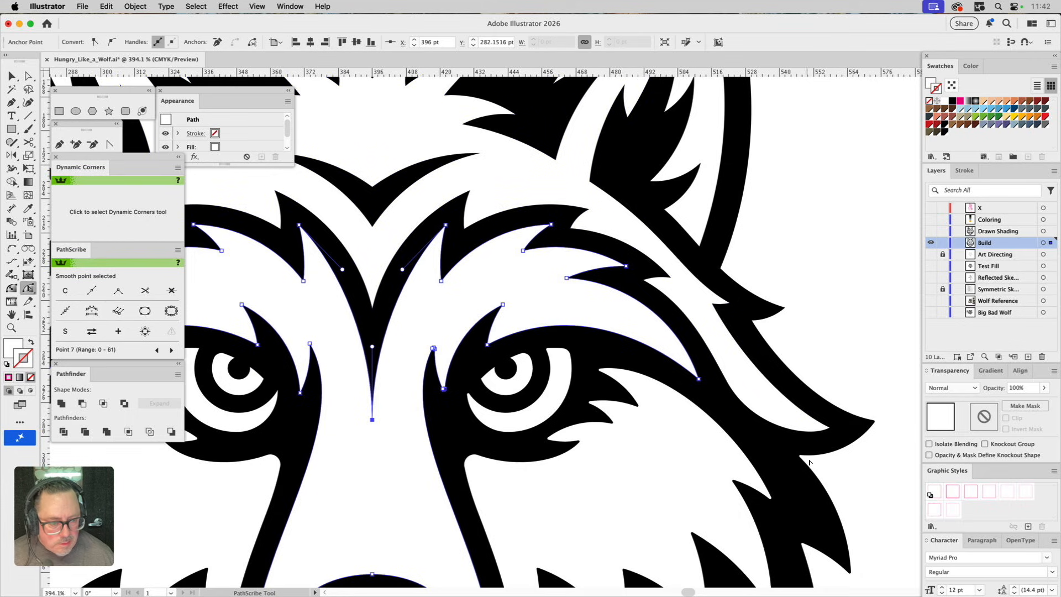
left_click(876, 469)
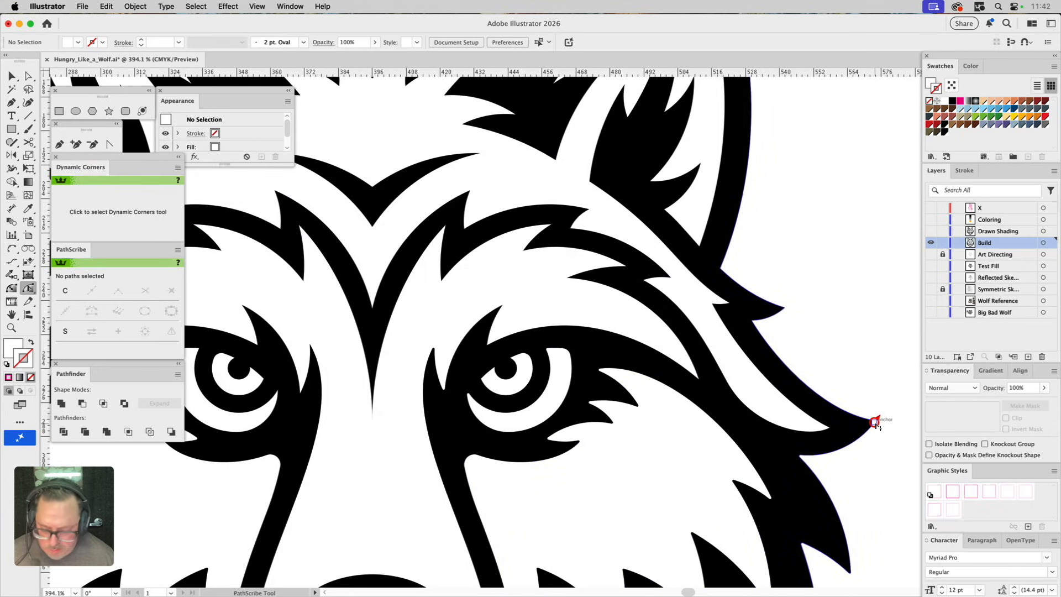
key("v")
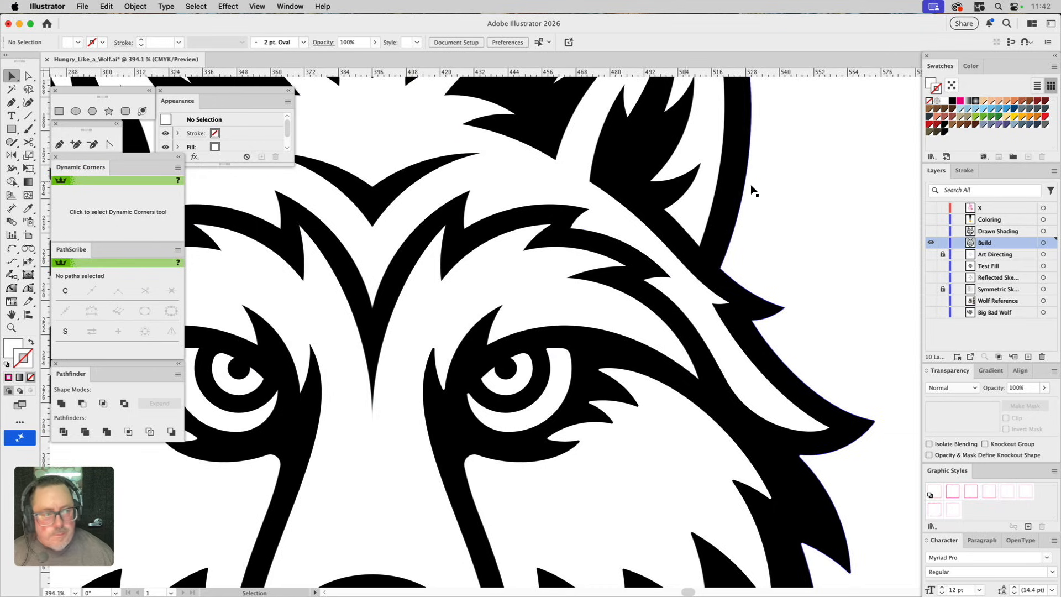
left_click(29, 289)
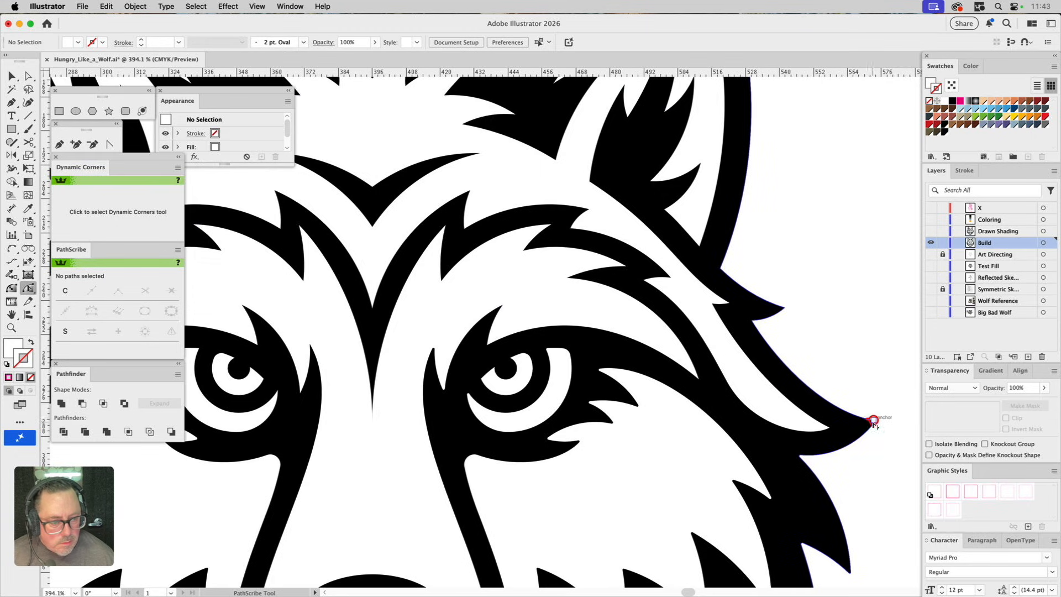
key("a")
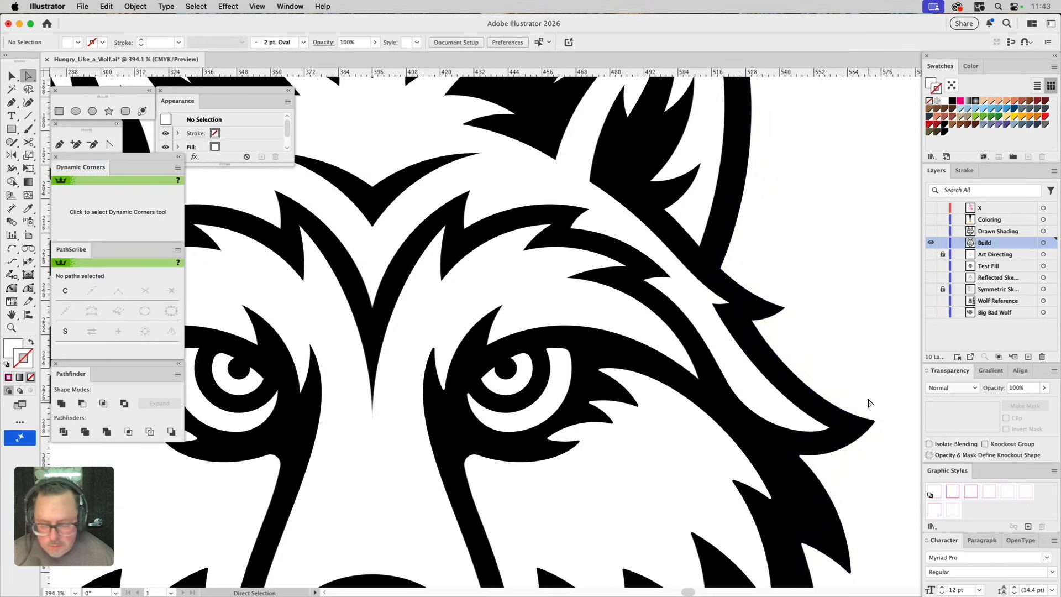
Step: Round the notch and tip of the cheek spike just below the right ear, and the lower tip of the white cheek band, to 0.425 pt
left_click(16, 288)
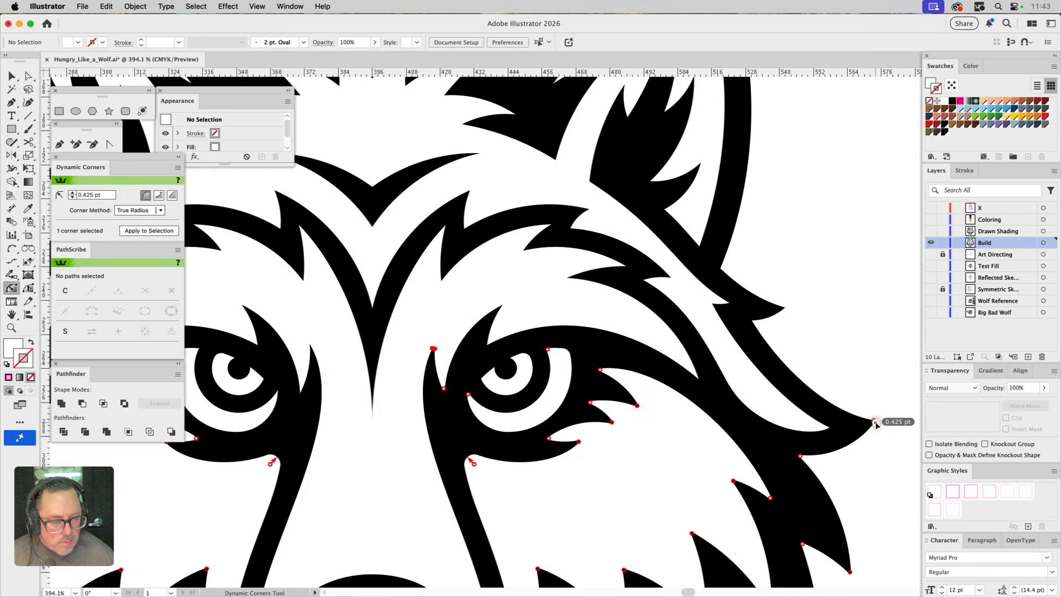
left_click(754, 320)
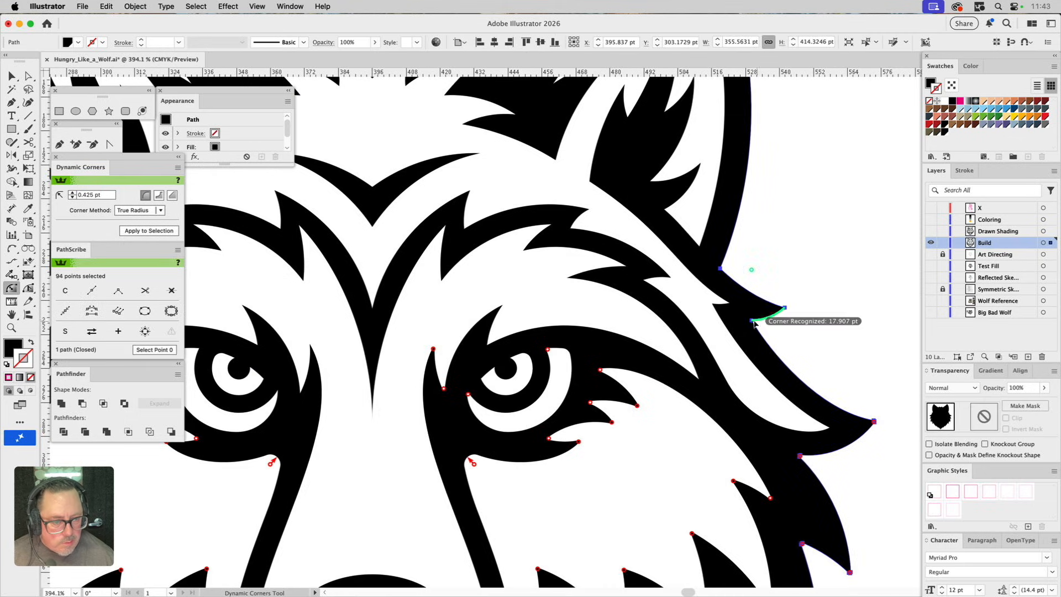
left_click(784, 308)
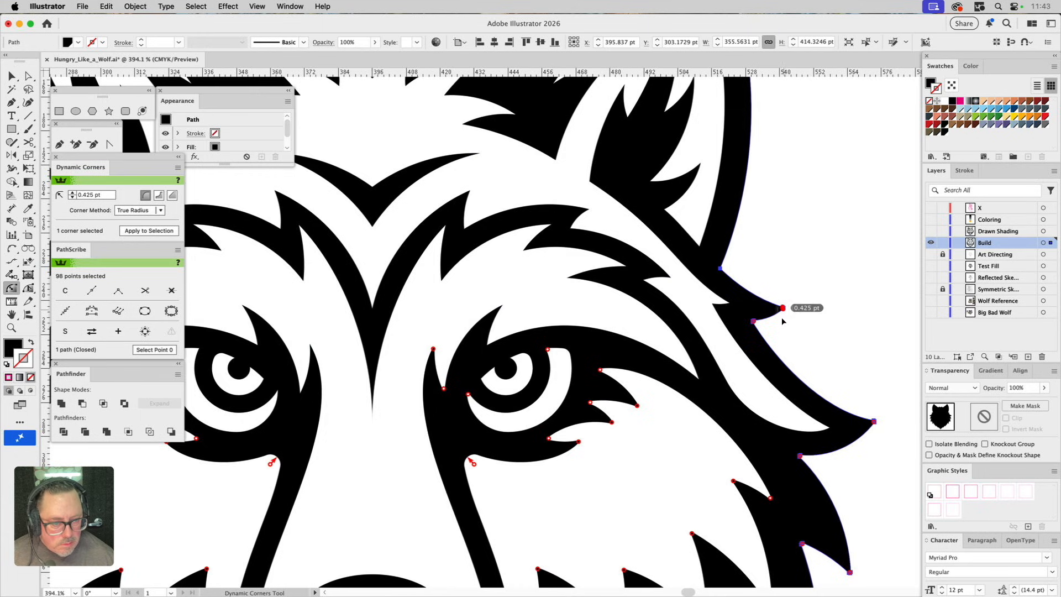
left_click(828, 429)
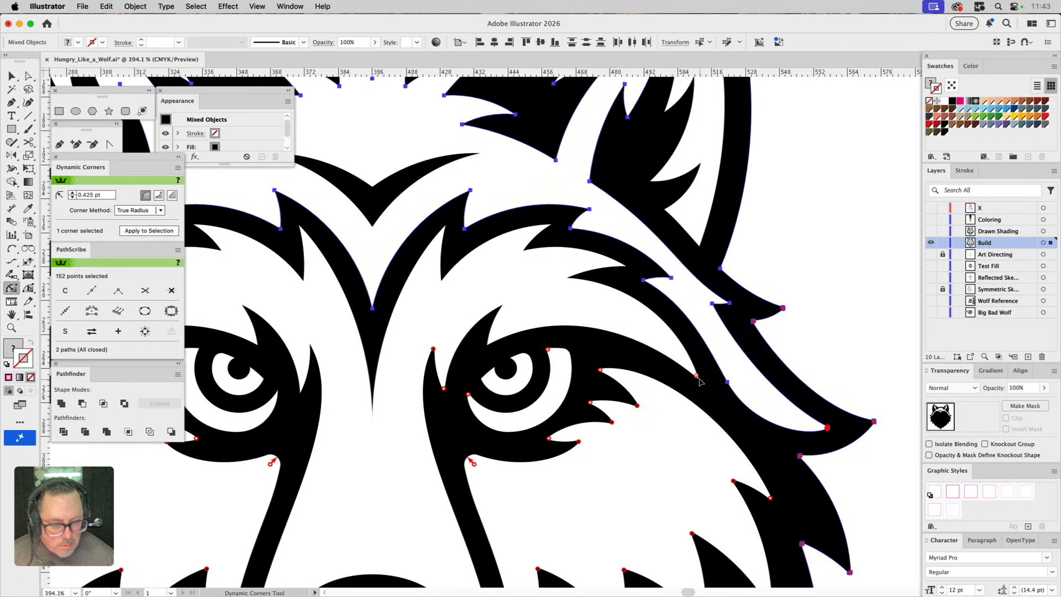
Step: Round the white face shape's outer corner beside the right eye and the notch and tip of the spike above that eye to 0.425 pt
left_click(699, 379)
left_click(488, 343)
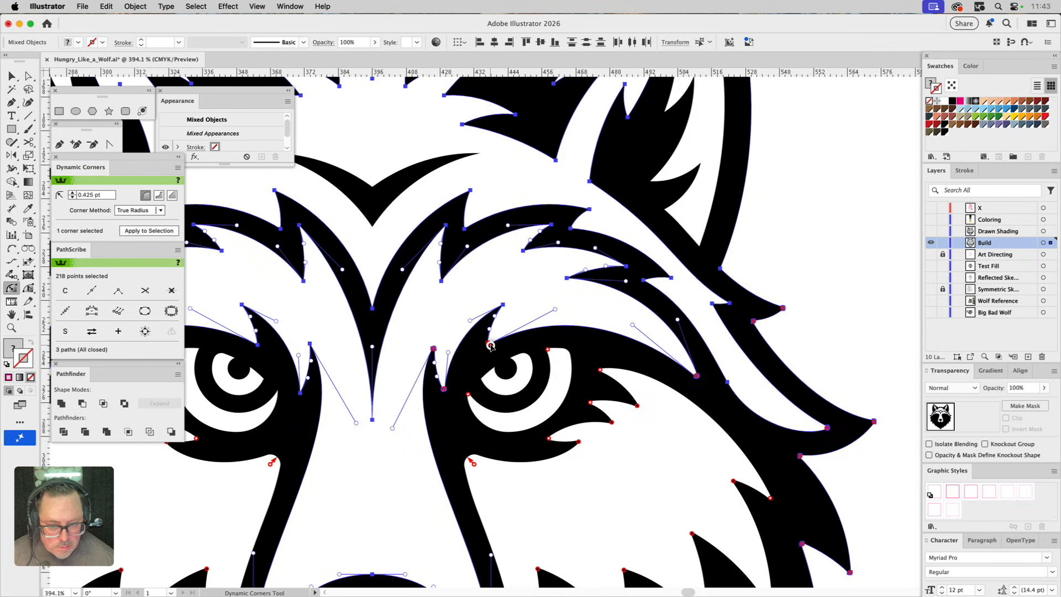
left_click(503, 306)
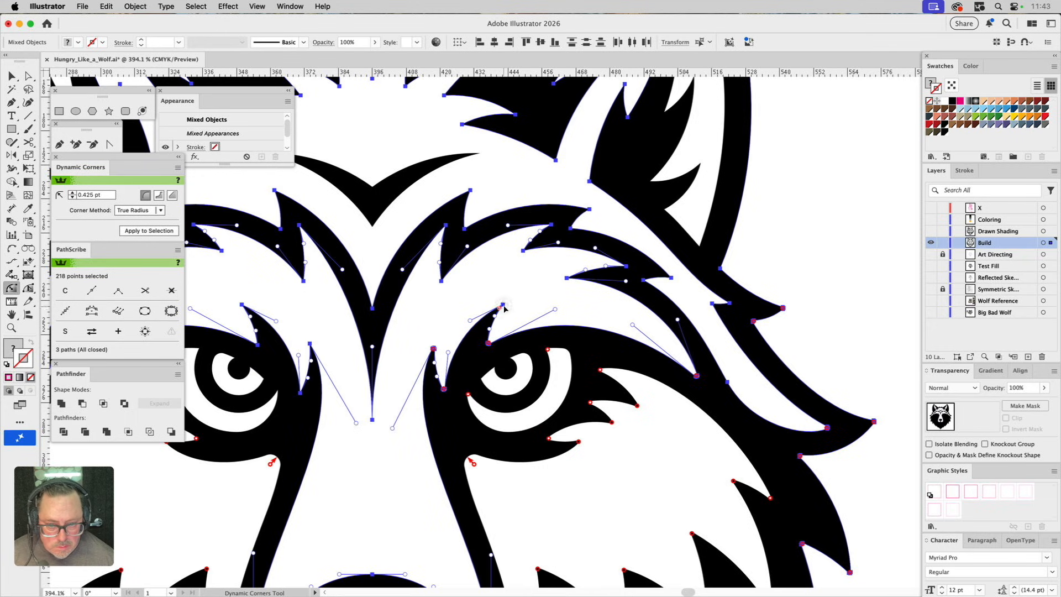
Step: Round the three spikes along the lower edge of the right black brow band, tips and notches, to 0.425 pt
left_click(442, 278)
left_click(445, 227)
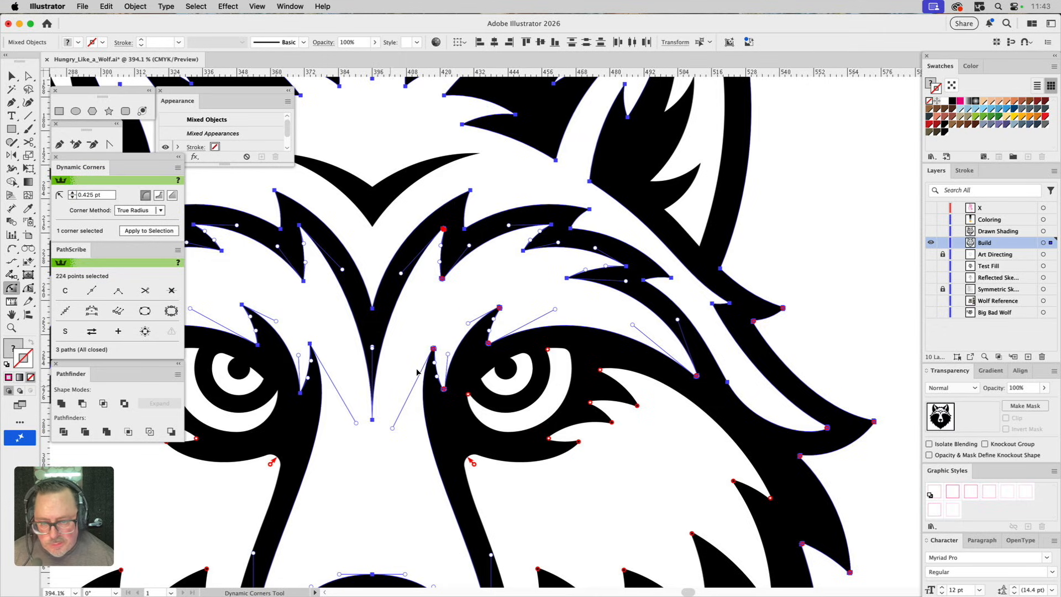
left_click(549, 226)
left_click(526, 250)
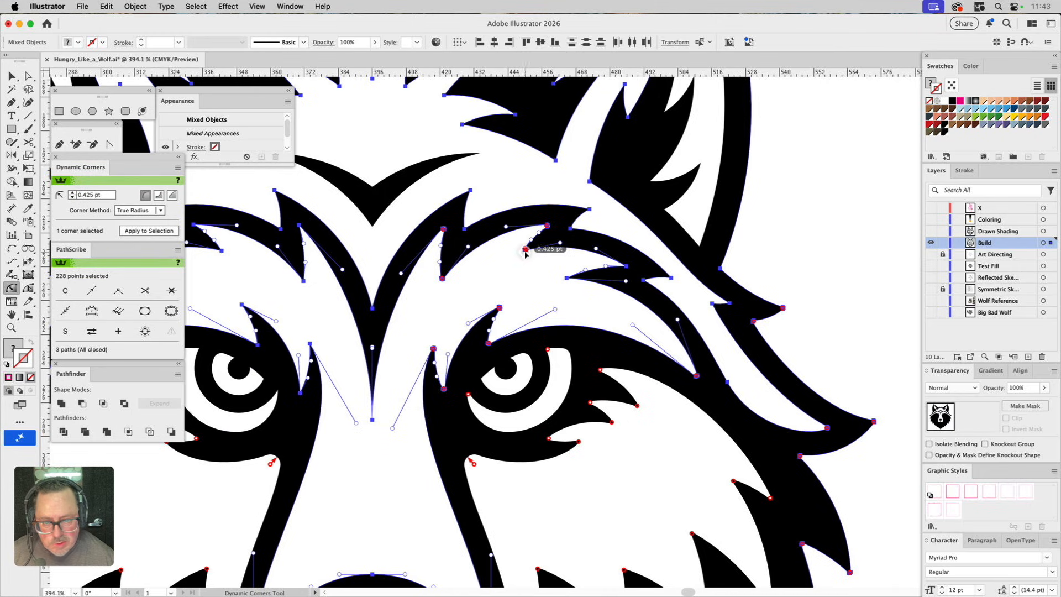
left_click(571, 278)
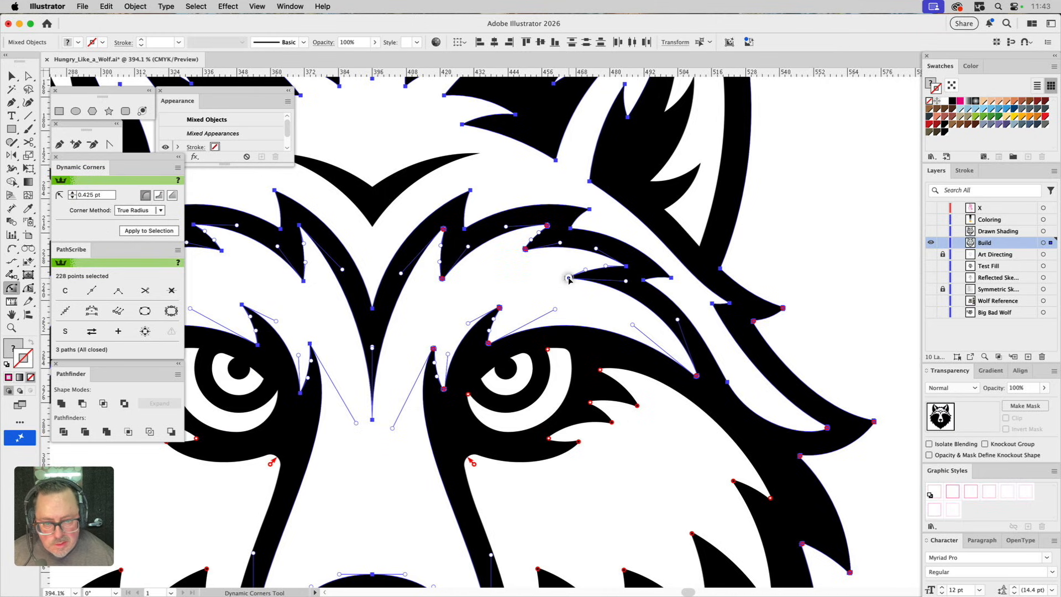
left_click(624, 266)
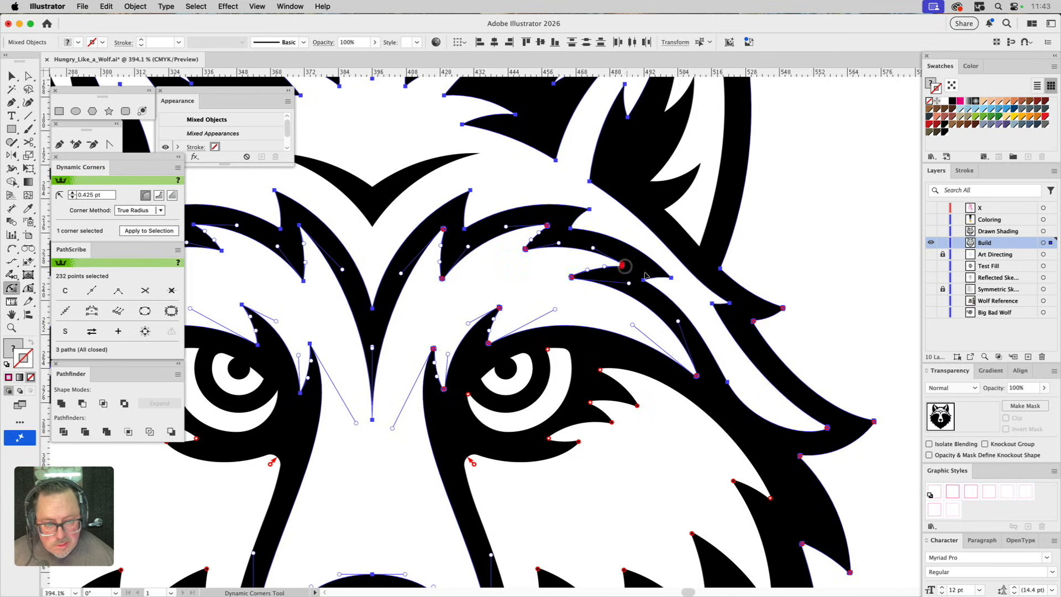
Step: Round the right brow band's upper-edge spike tips, two of their notches and the central V point between the brows to 0.425 pt
left_click(670, 278)
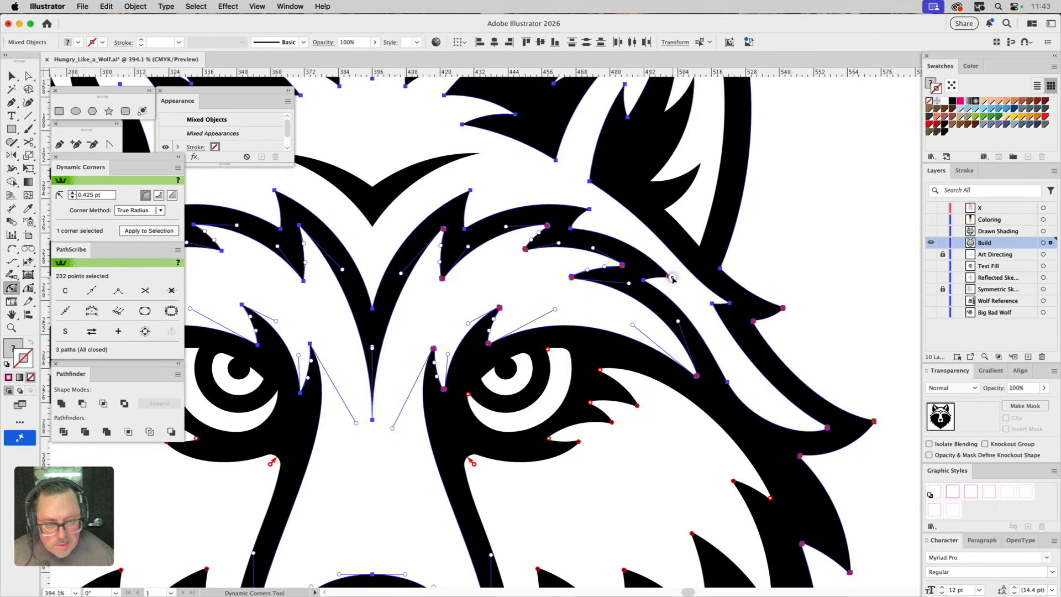
left_click(644, 281)
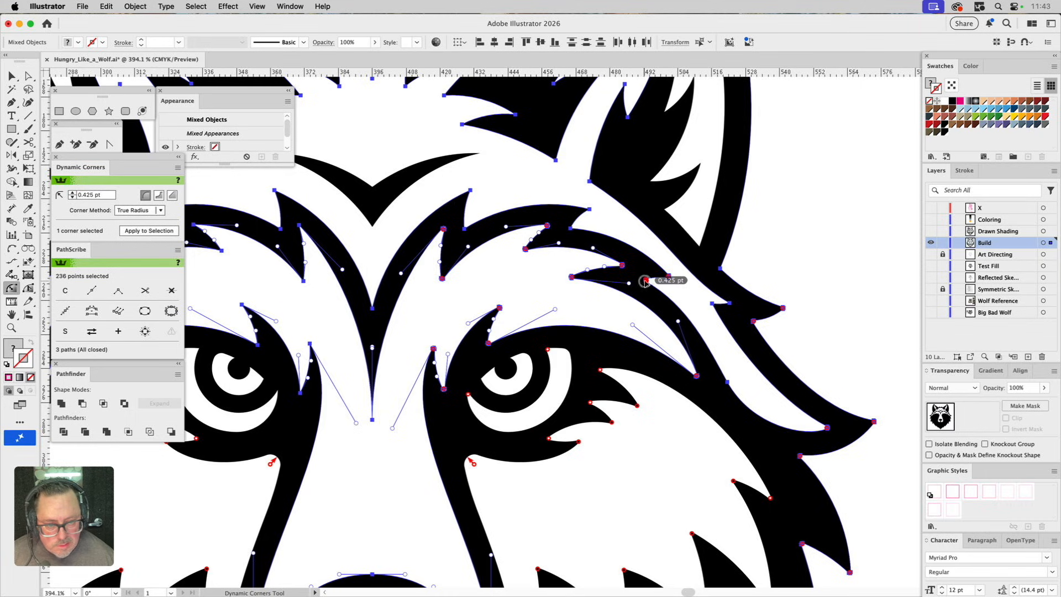
left_click(588, 211)
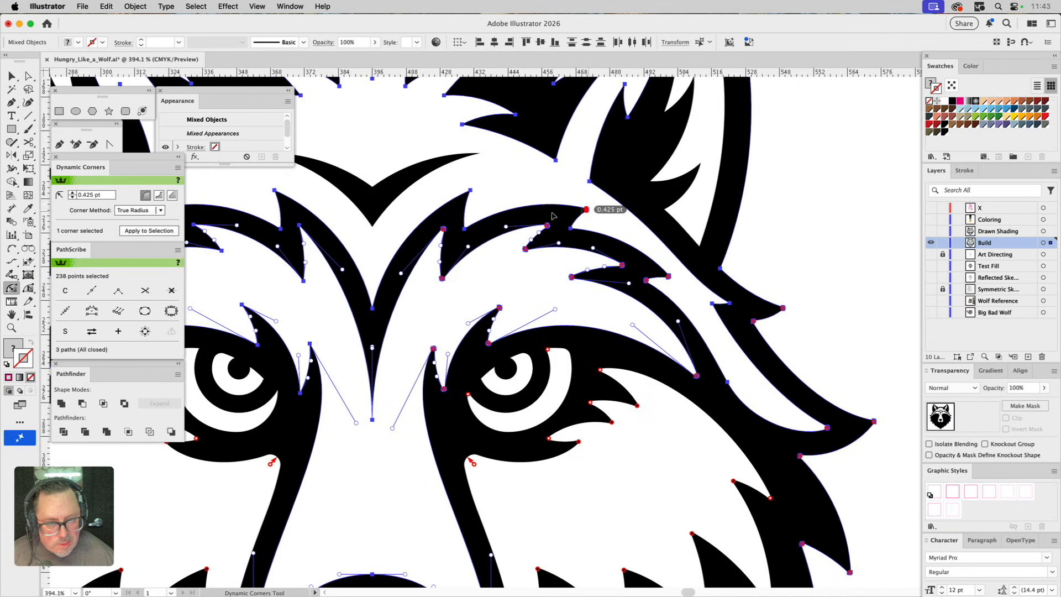
left_click(466, 231)
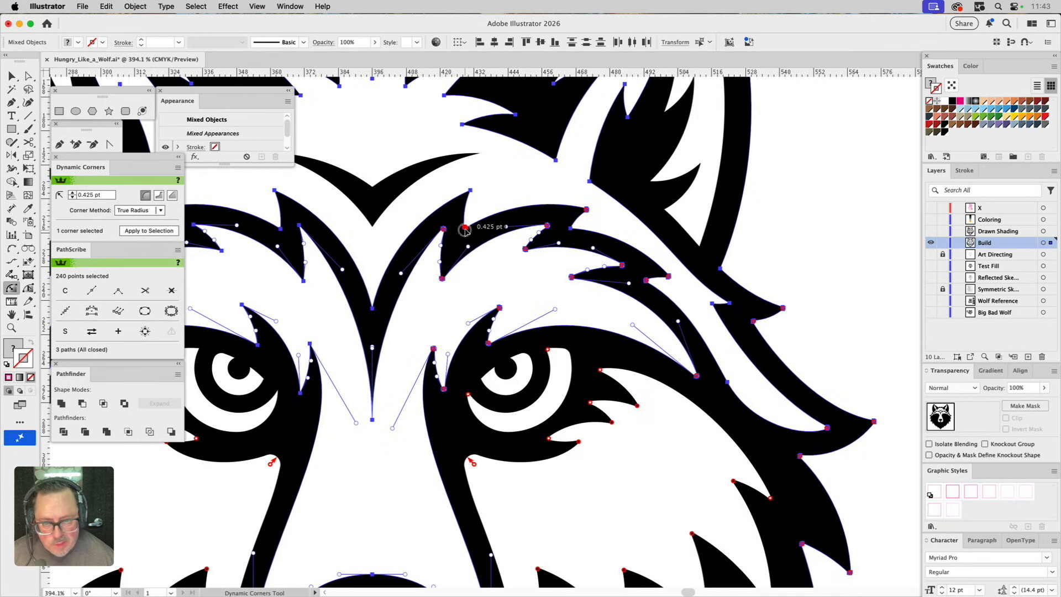
left_click(470, 192)
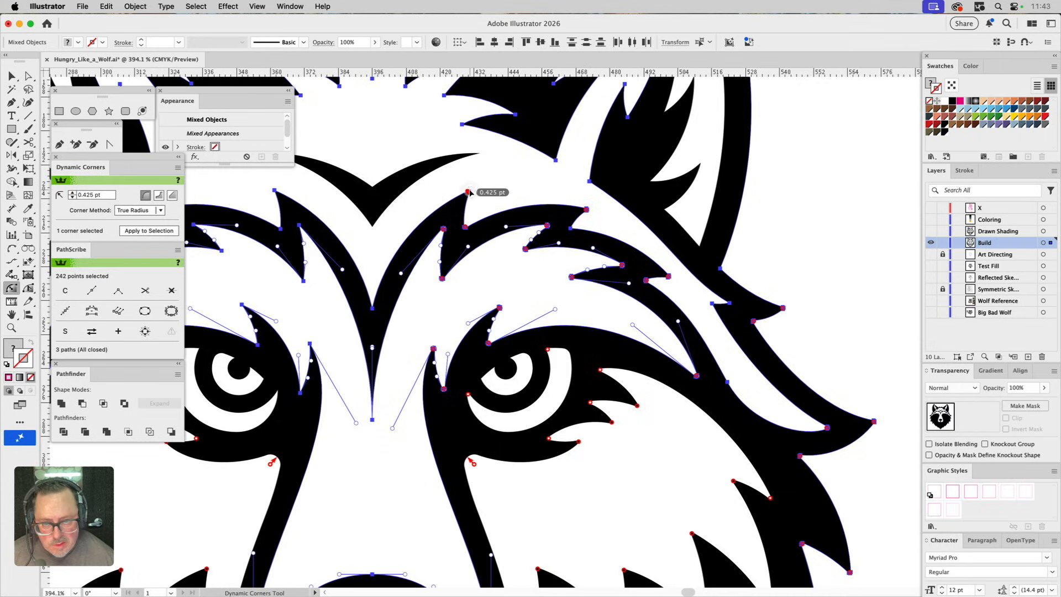
left_click(372, 305)
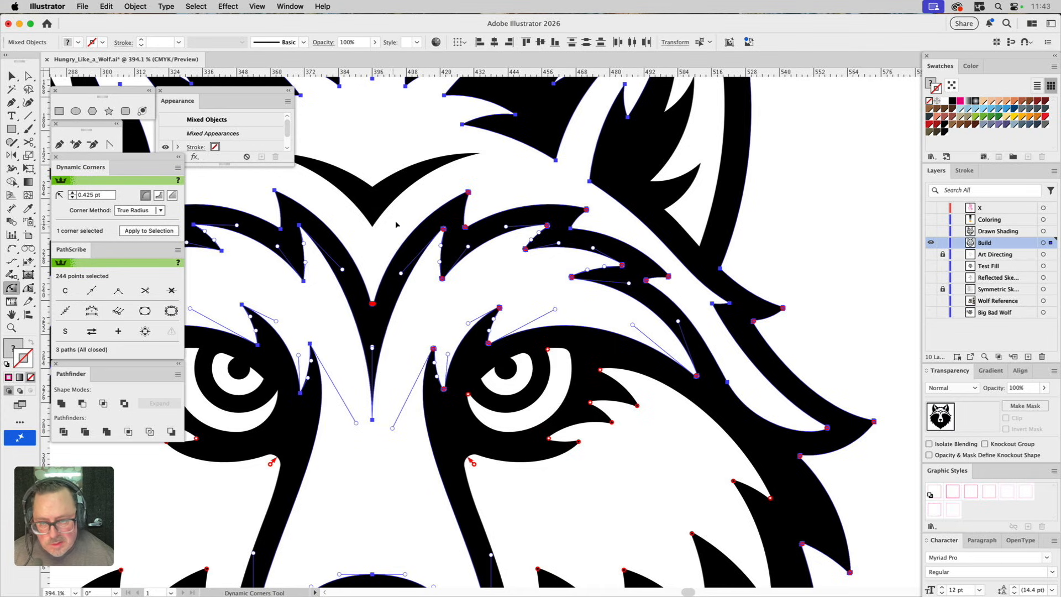
Step: Round the black forehead chevron's right and lower tips, plus both corners of the small fur notch below the right ear, to 0.425 pt
left_click(472, 155)
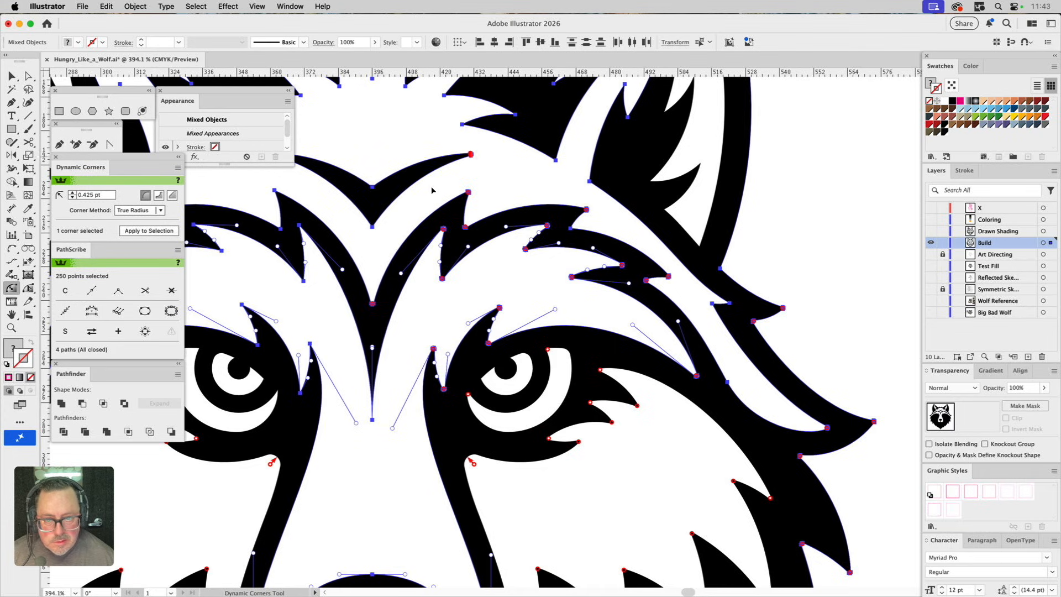
left_click(374, 227)
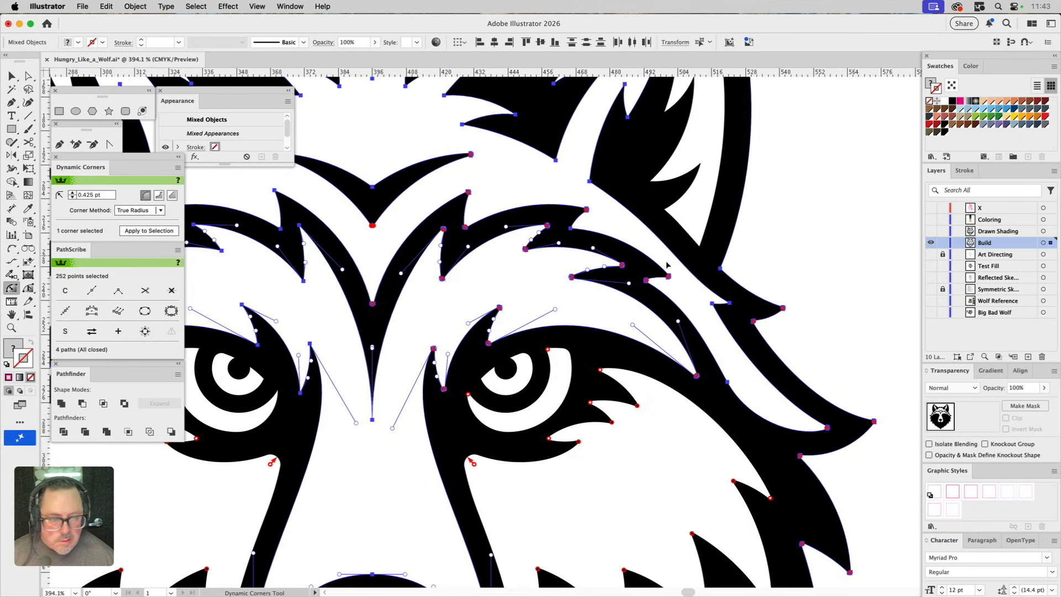
left_click(713, 305)
left_click(727, 303)
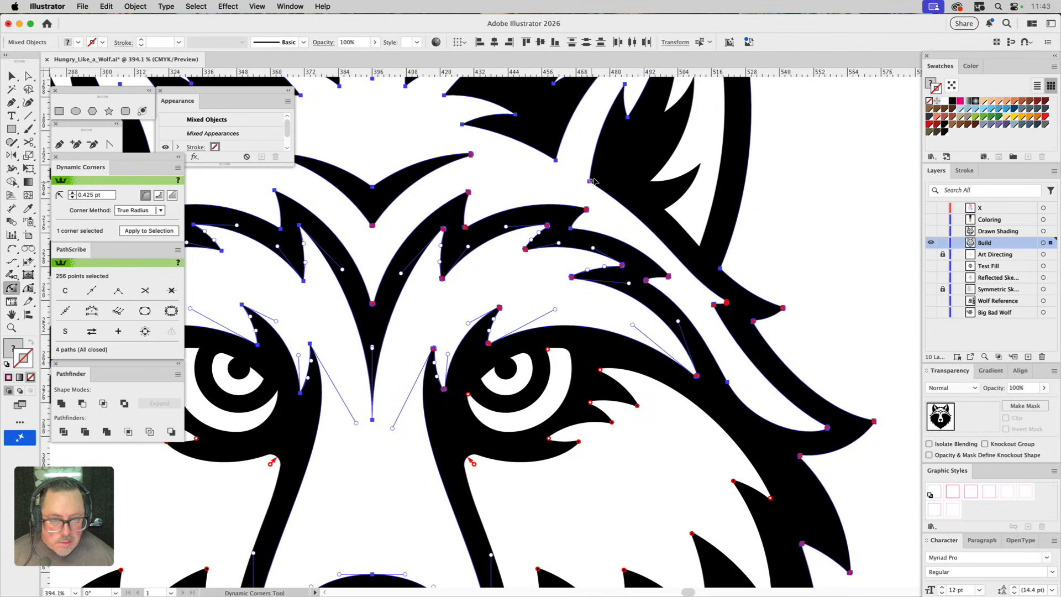
Step: Round the tuft's left spike tip inside the right ear and the tips and notches of the ear's two inner-edge spikes to 0.425 pt
scroll(591, 184, "up", 5)
left_click(571, 267)
left_click(557, 243)
left_click(501, 264)
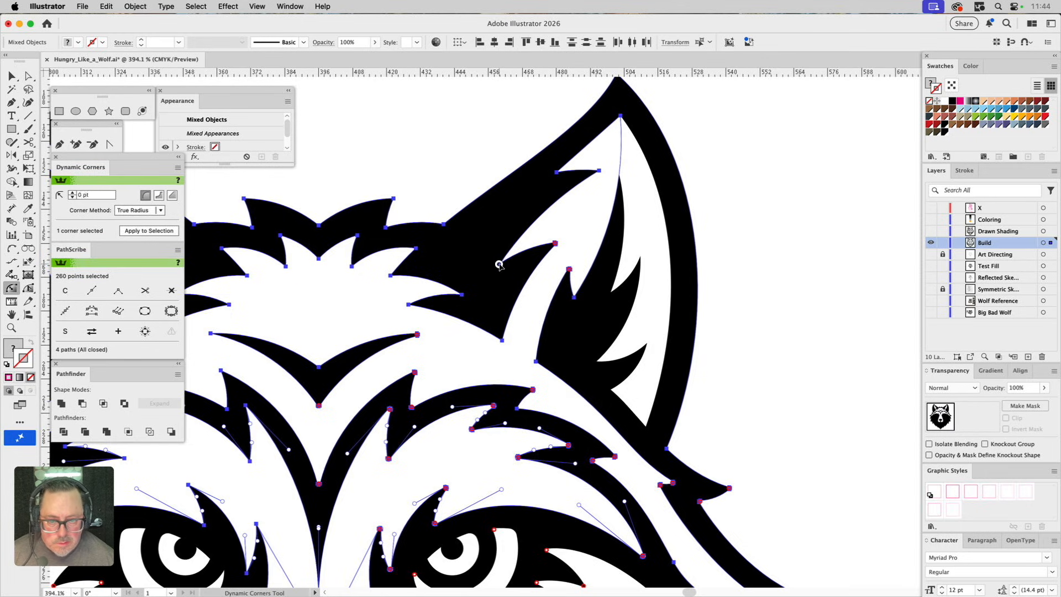
left_click(597, 172)
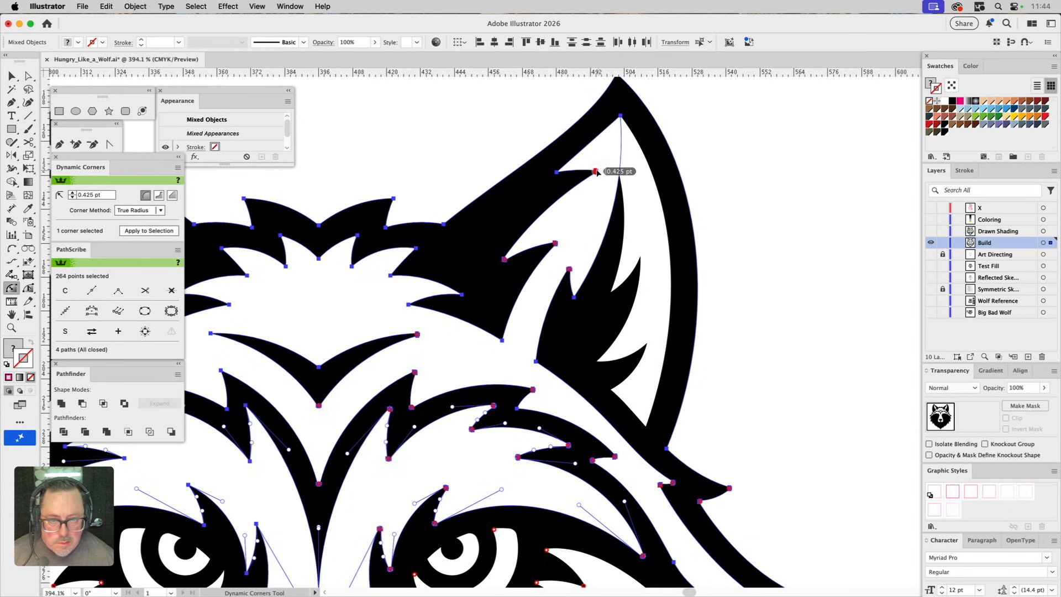
left_click(560, 176)
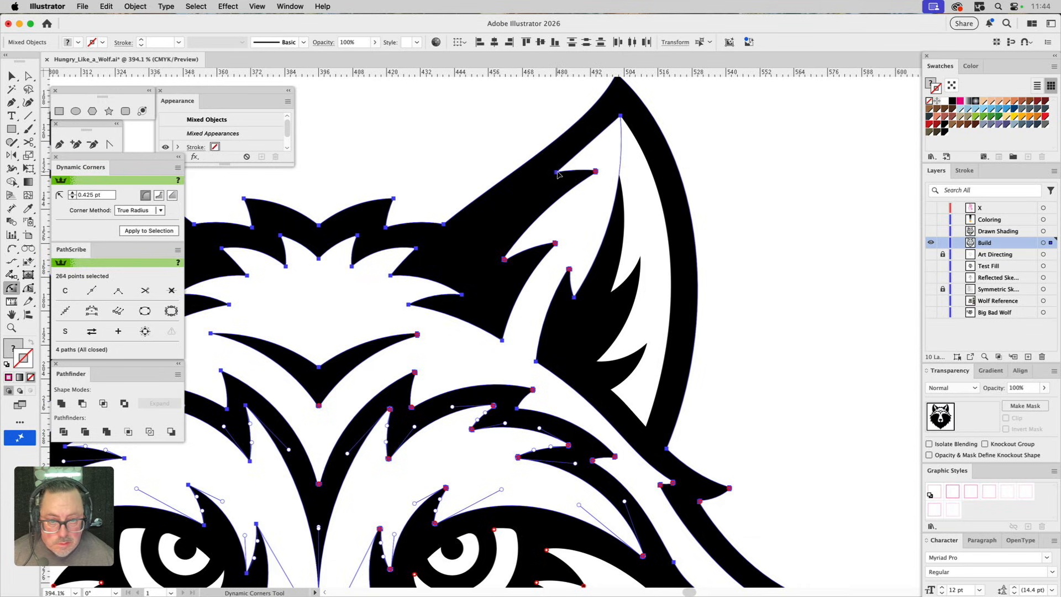
left_click(560, 171)
Step: Round the upper outer spike tip of the right ear's black tuft and the notches on either side of its tall central spike to 0.425 pt
left_click(639, 260)
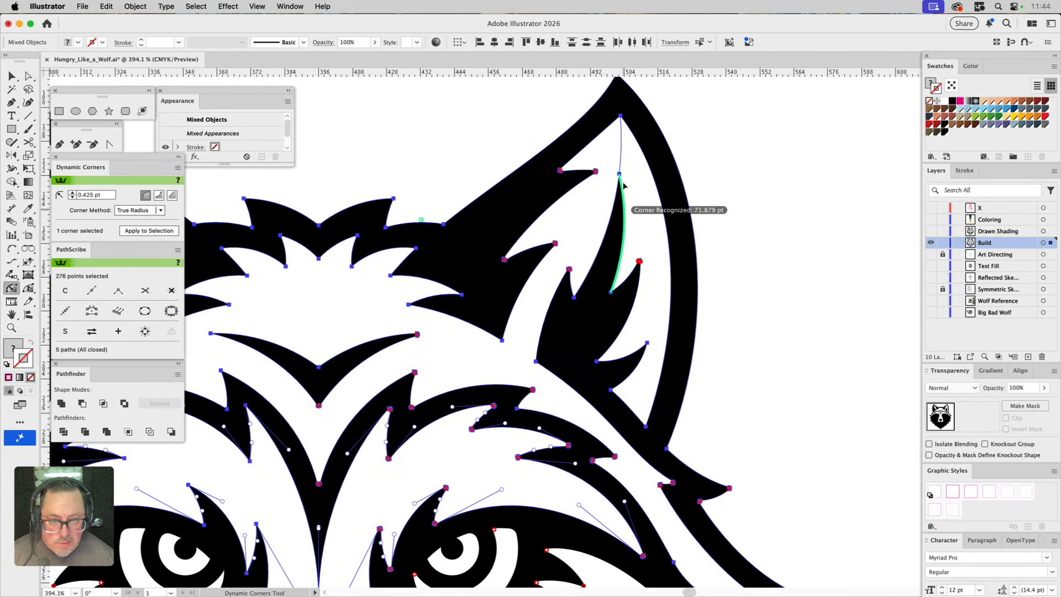
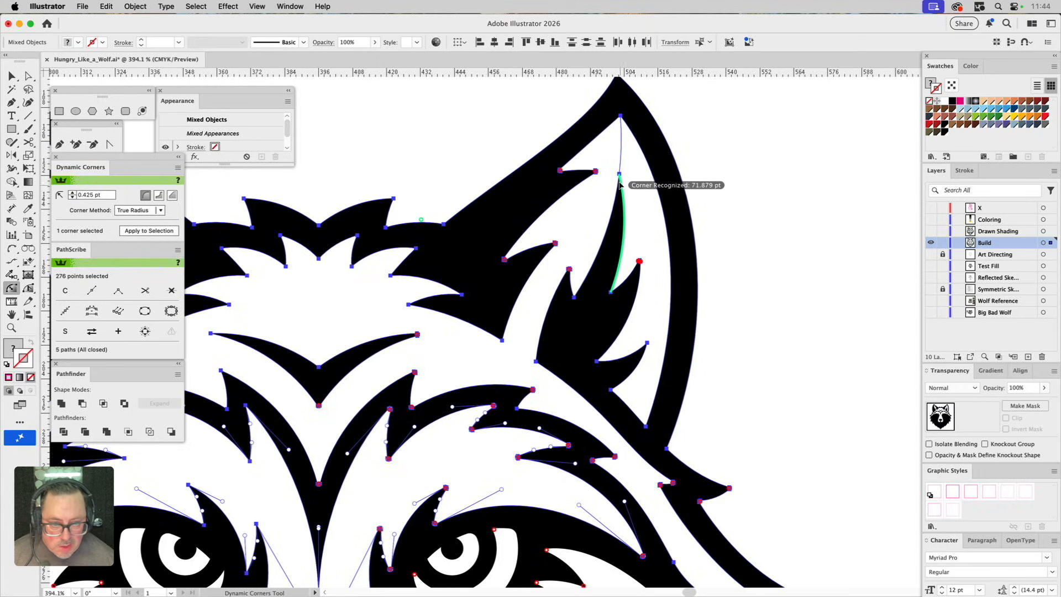
left_click(613, 291)
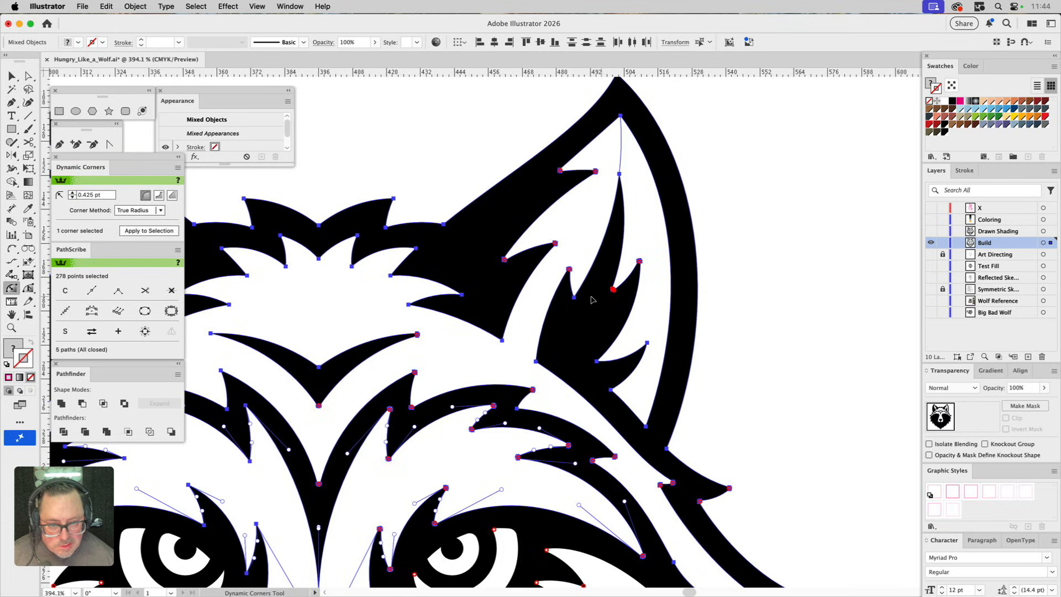
left_click(575, 296)
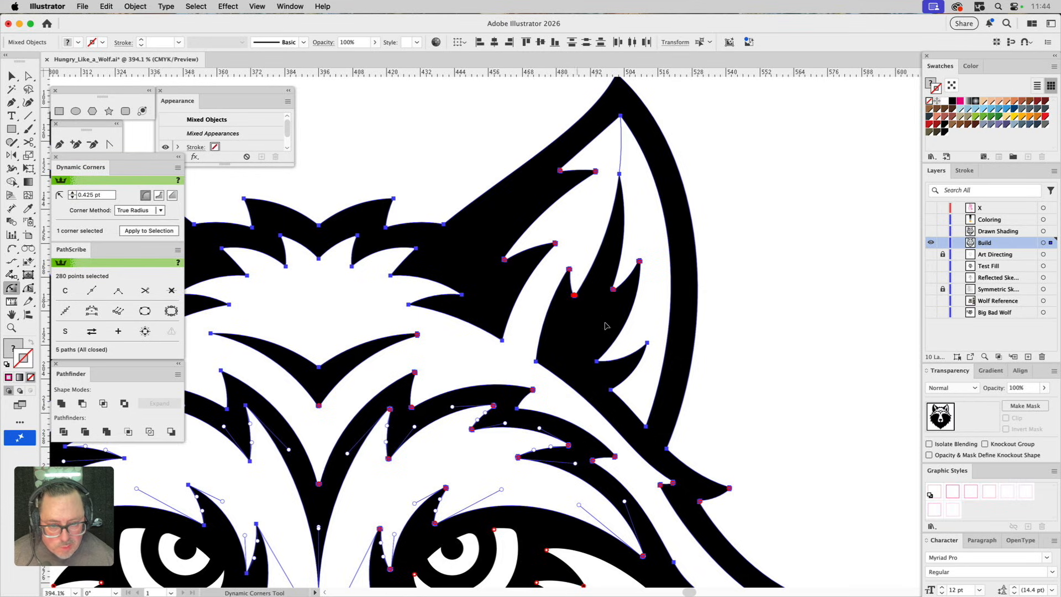
Step: Round the tip and both notches of the lowest spike inside the right ear, plus the white inner ear's bottom corner, to 0.425 pt
left_click(598, 360)
left_click(647, 344)
left_click(613, 391)
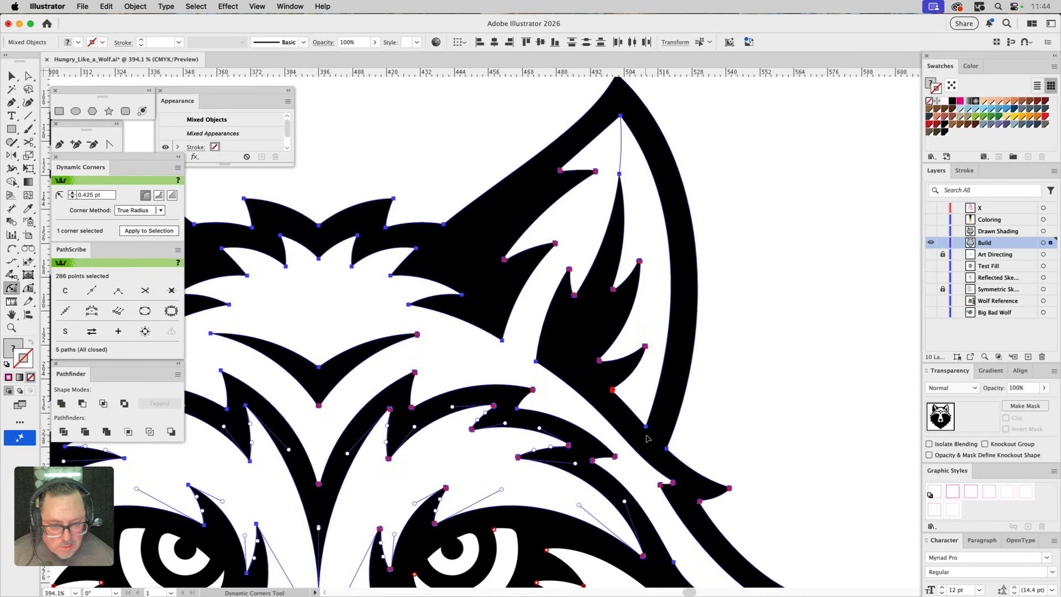
left_click(646, 427)
Step: Round the right ear's outer tip and the two upward spike tips on top of the head to 0.425 pt
scroll(649, 251, "up", 3)
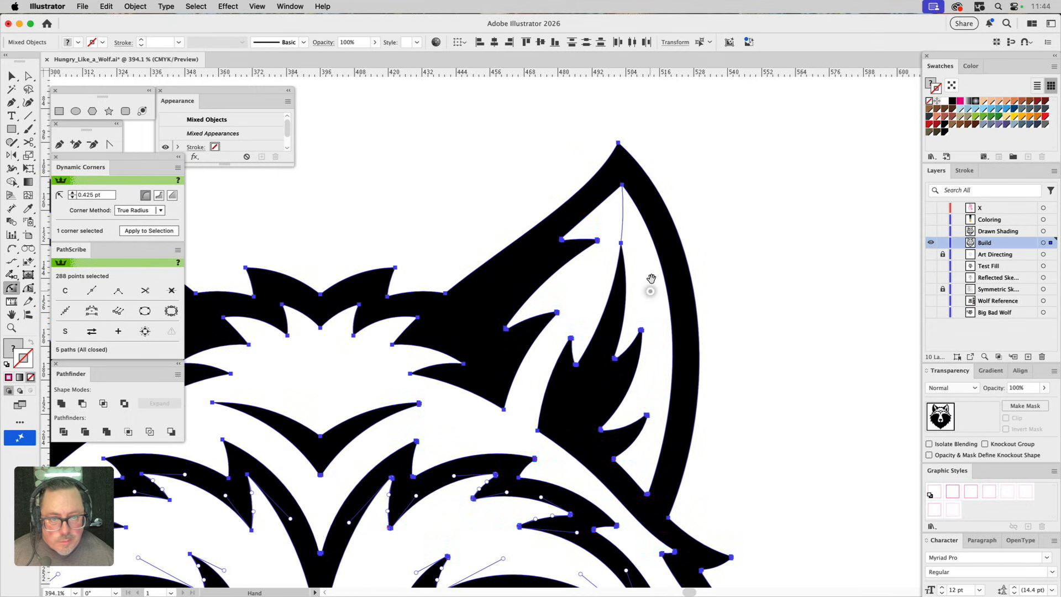
left_click(619, 144)
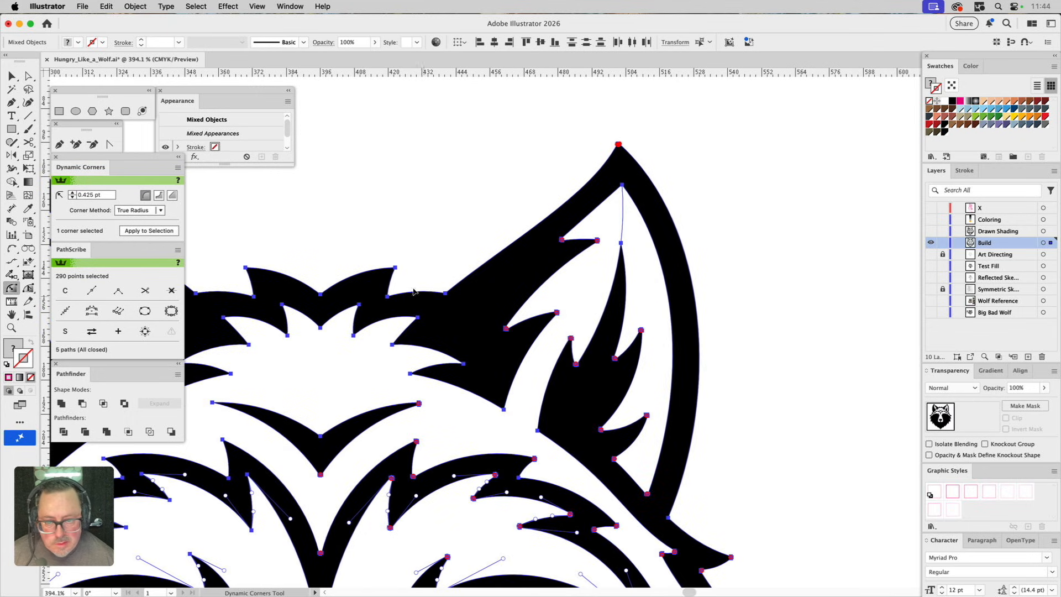
left_click(395, 270)
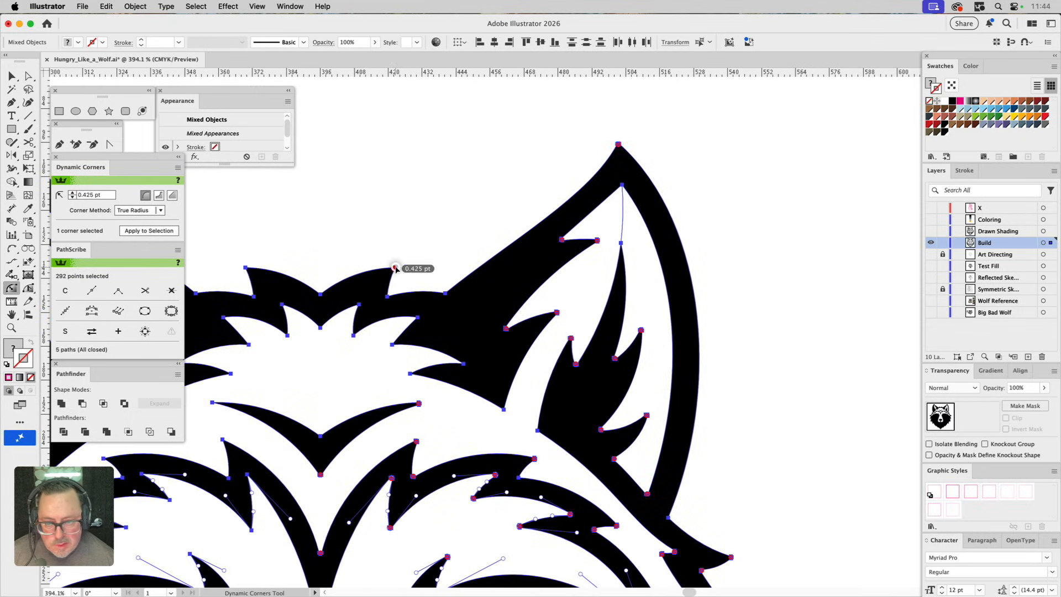
left_click(246, 268)
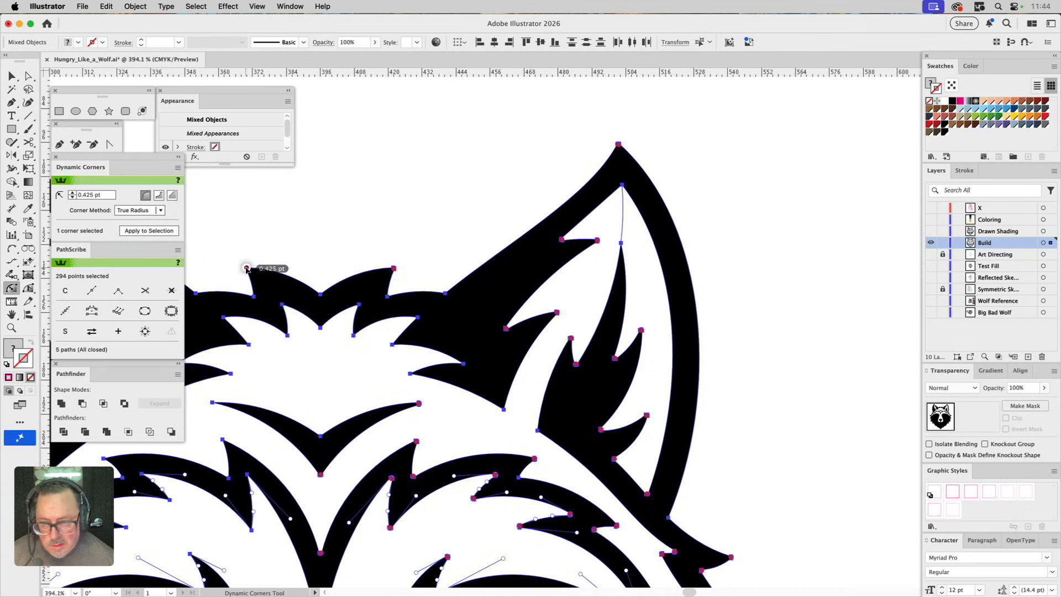
Step: Round the right forehead fur's two inward spike tips, the notch between them and the black area's lowest point to 0.425 pt
scroll(552, 277, "left", 5)
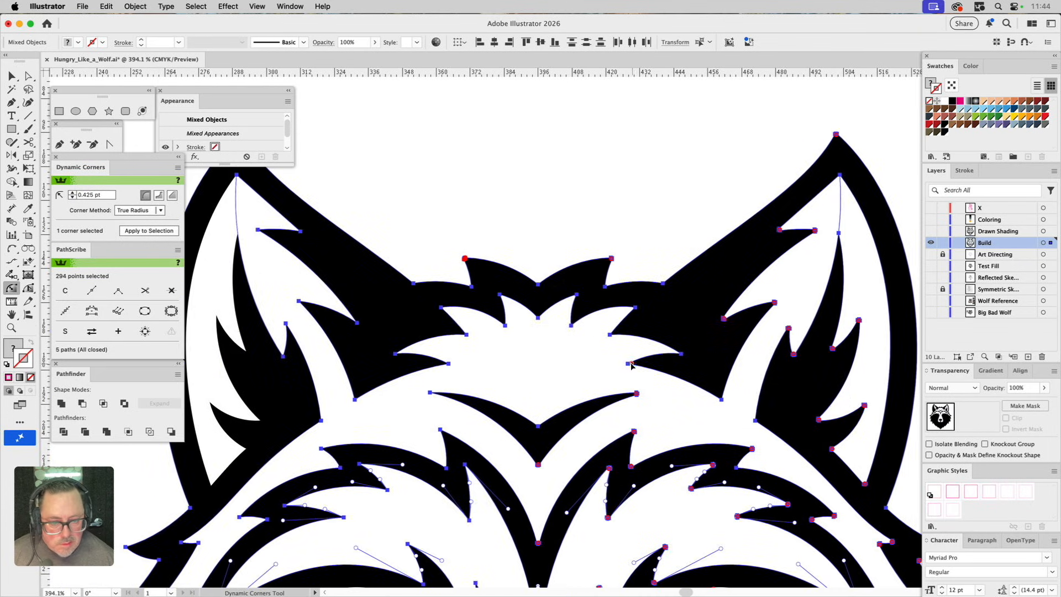
left_click(631, 363)
left_click(721, 399)
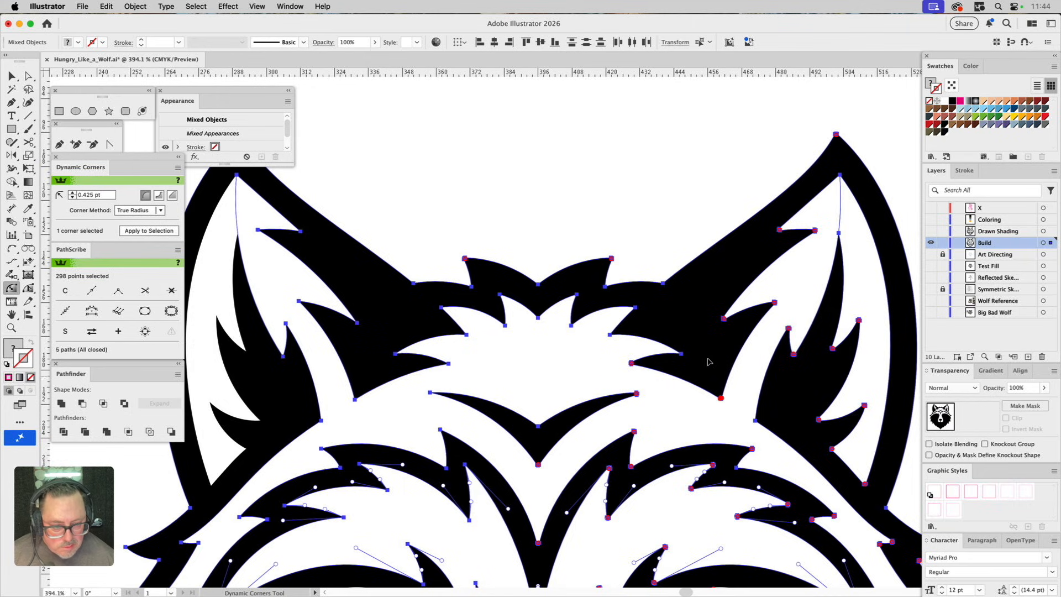
left_click(677, 352)
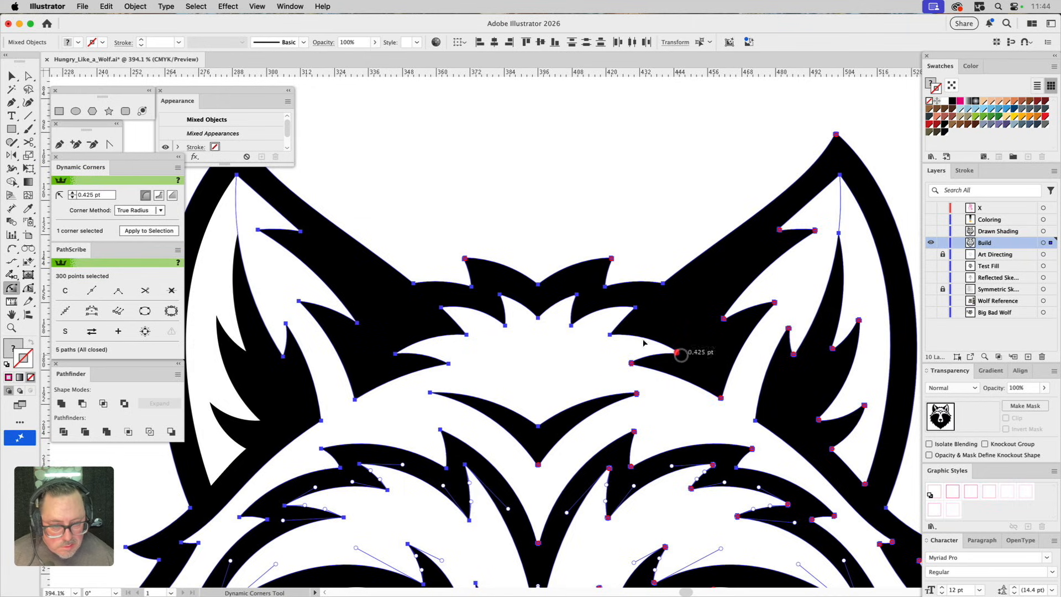
left_click(612, 333)
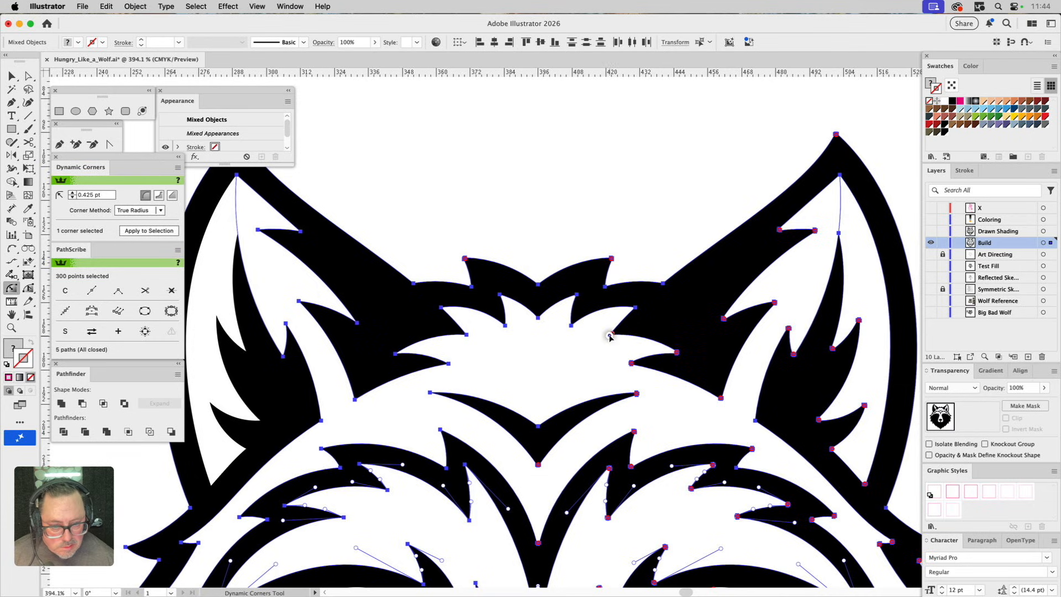
Step: Round the central forehead fringe's two downward tips and adjoining right and upper notches, plus the two crown-outline notches, to 0.425 pt
left_click(634, 308)
left_click(576, 296)
left_click(571, 324)
left_click(500, 297)
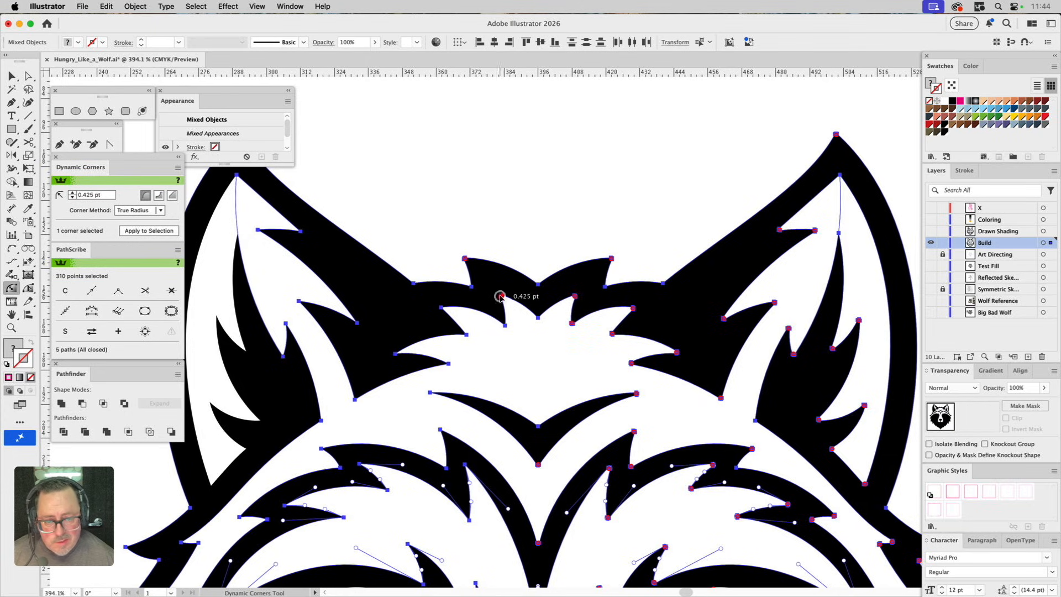
left_click(505, 324)
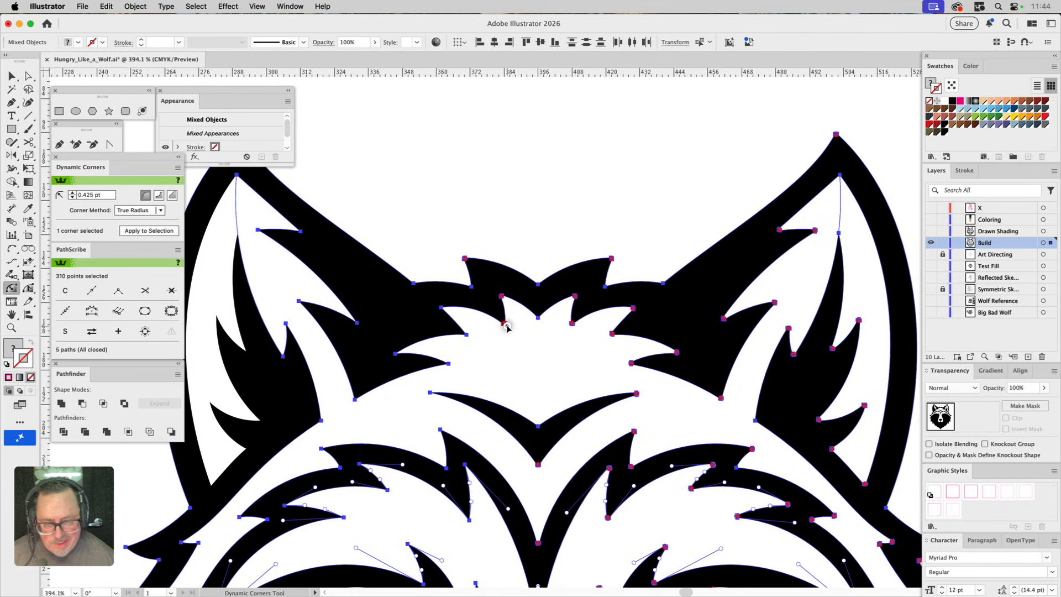
left_click(606, 287)
left_click(470, 286)
Step: Round the left forehead fur's two inward spike tips and the notches above each of them to 0.425 pt
left_click(443, 309)
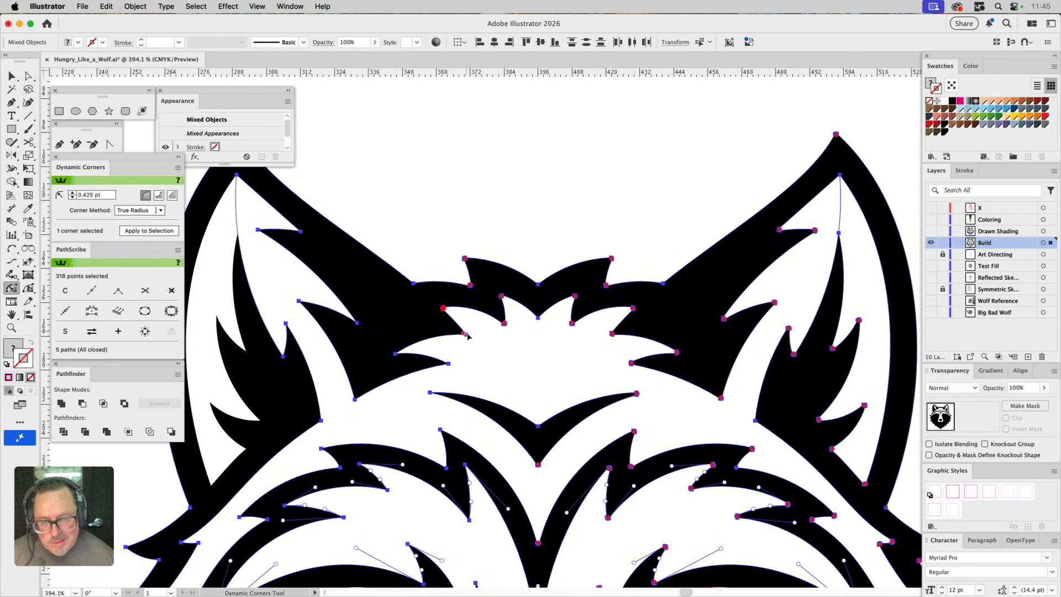
left_click(465, 335)
left_click(465, 335)
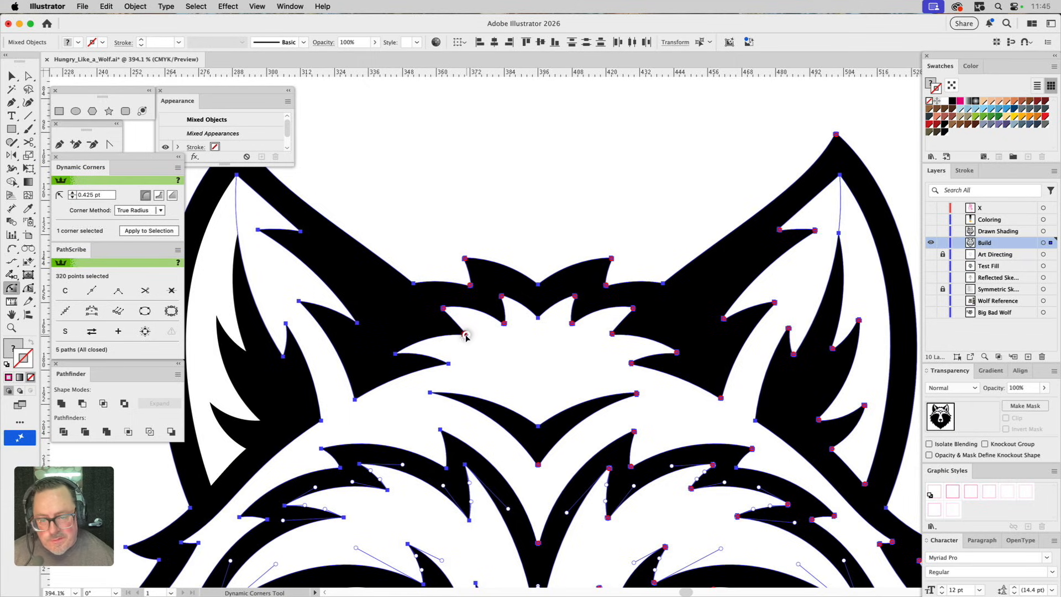
left_click(399, 353)
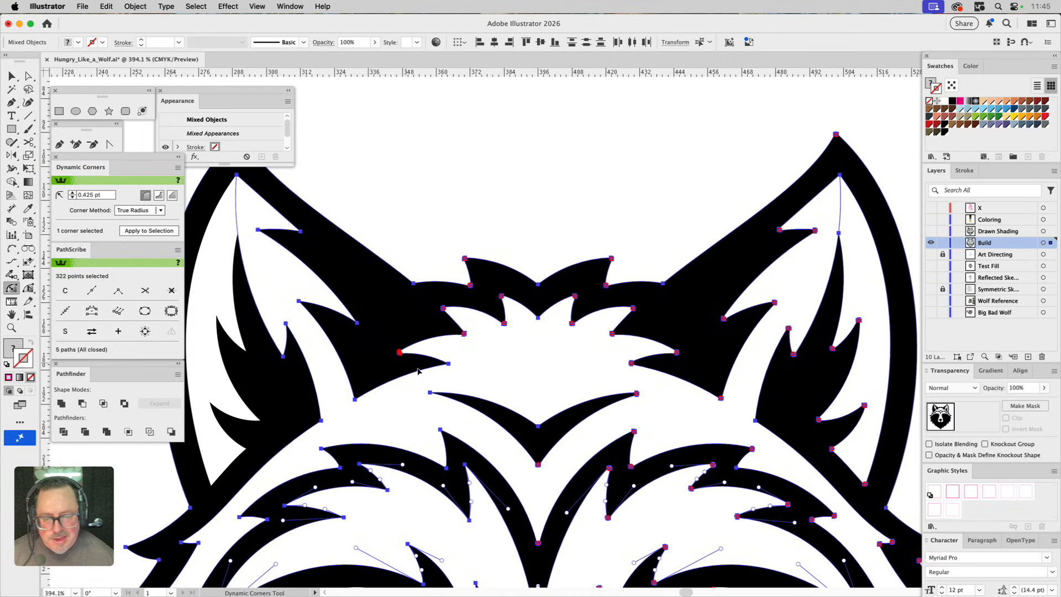
left_click(447, 365)
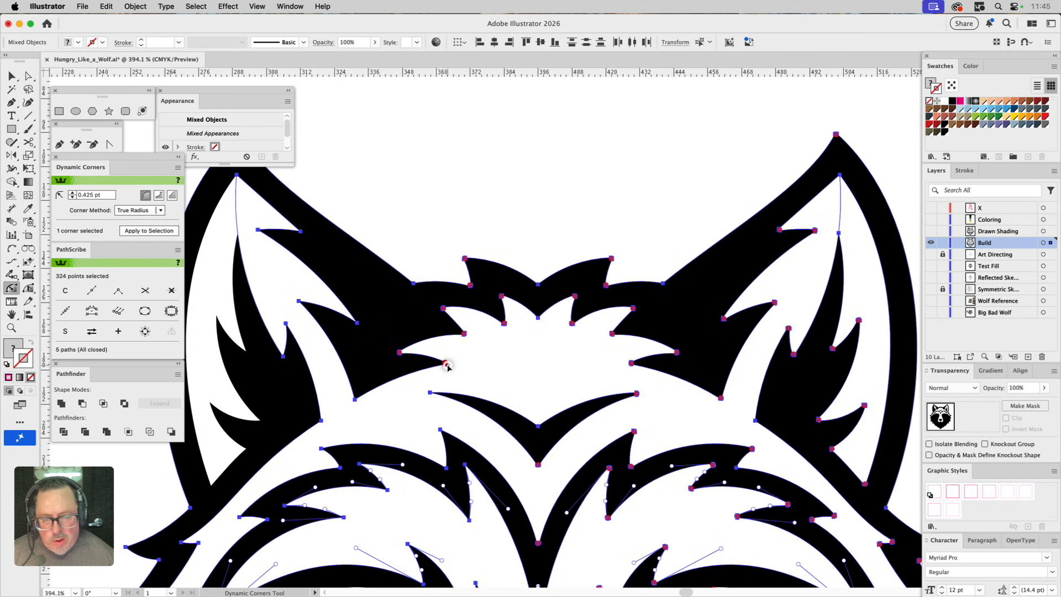
Step: Round the white left inner ear's bottom corner and the outer base corners where both ears meet the head to 0.425 pt
left_click_drag(447, 364, 466, 303)
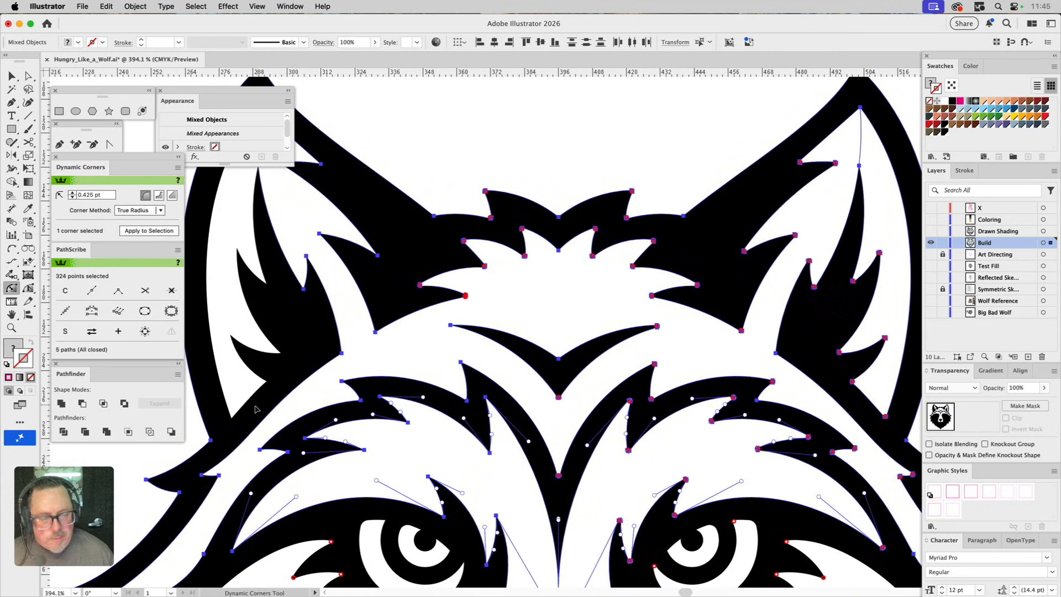
left_click(232, 417)
left_click(210, 441, "shift")
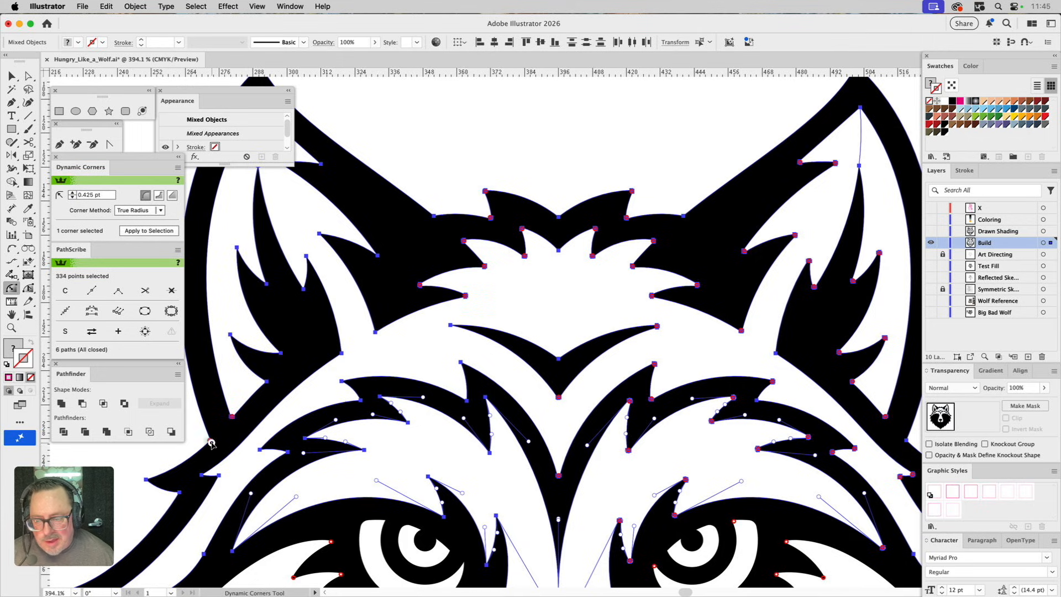
left_click(907, 440, "shift")
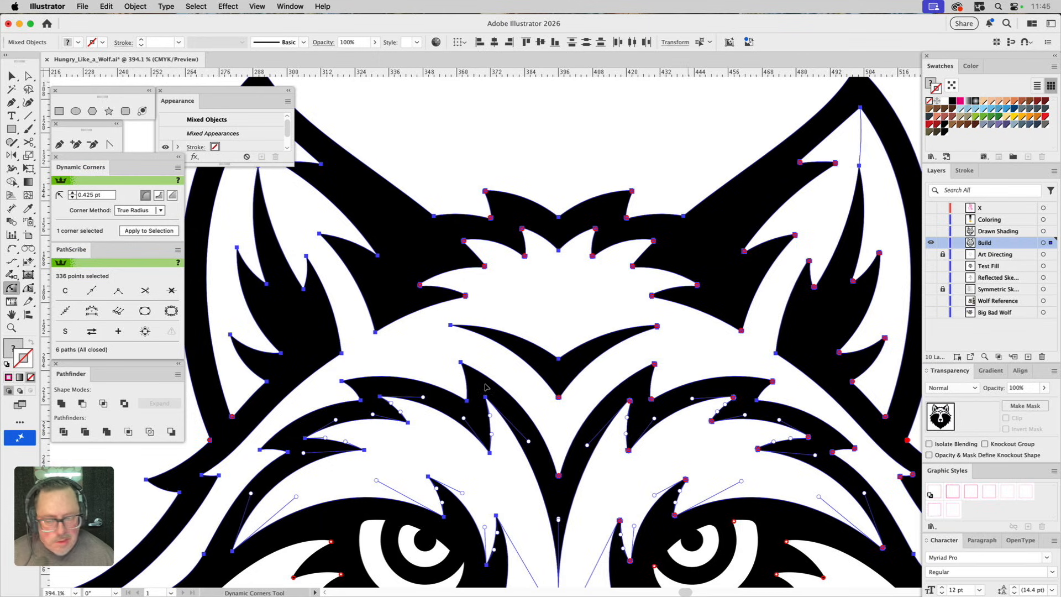
Step: Round the corners of the lowest fur tuft inside the wolf's left ear to 0.425 pt with Dynamic Corners
left_click(266, 382, "shift")
left_click(231, 335, "shift")
left_click_drag(231, 334, 229, 334)
left_click(230, 335)
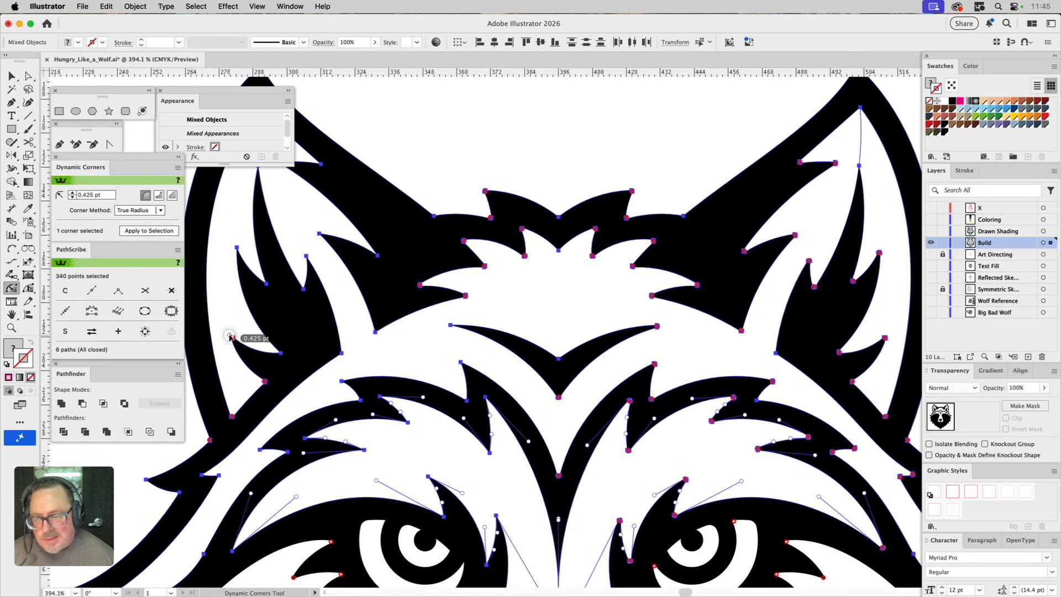
left_click(280, 351)
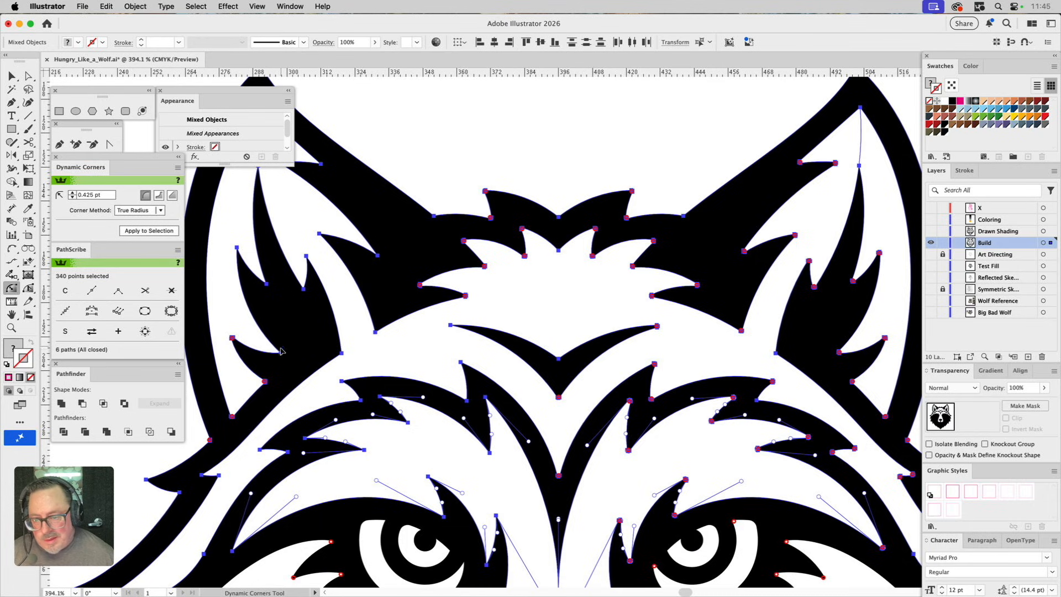
left_click(279, 354)
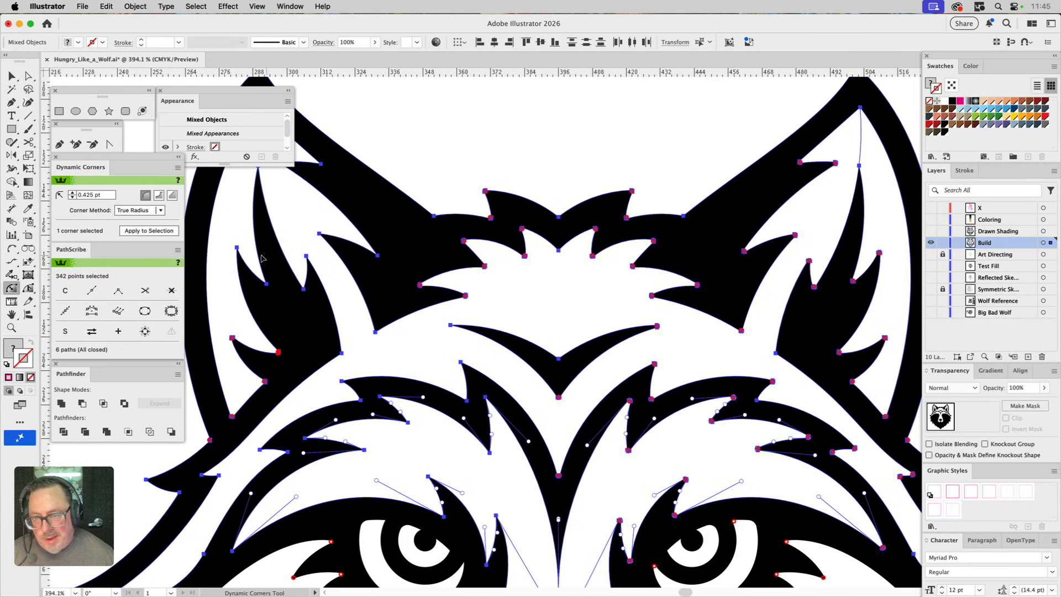
Step: Round the tips and notches of the two upper fur tufts inside the left ear to 0.425 pt
left_click(237, 251)
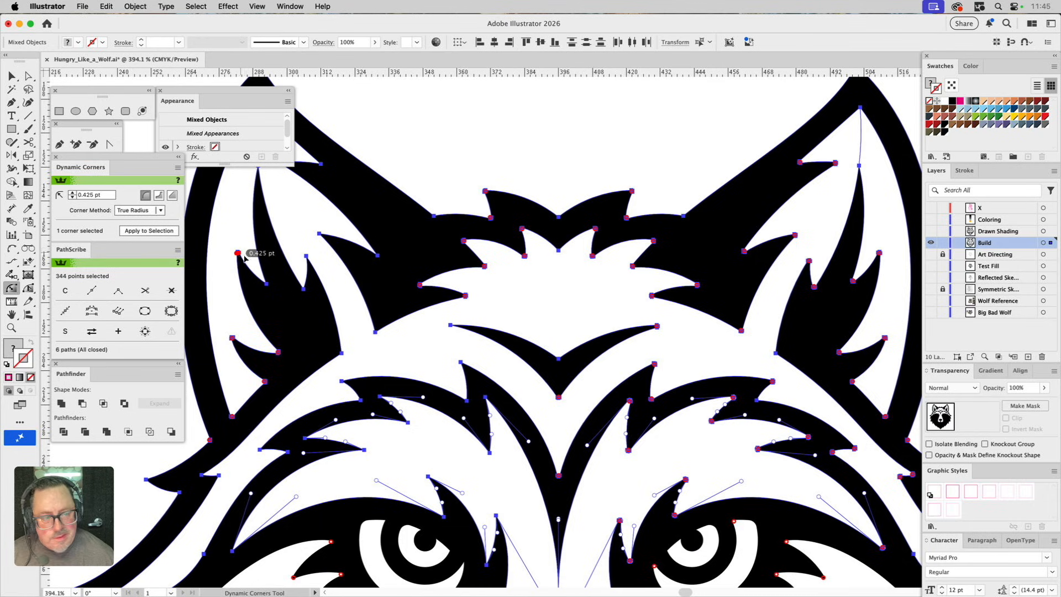
left_click(264, 281)
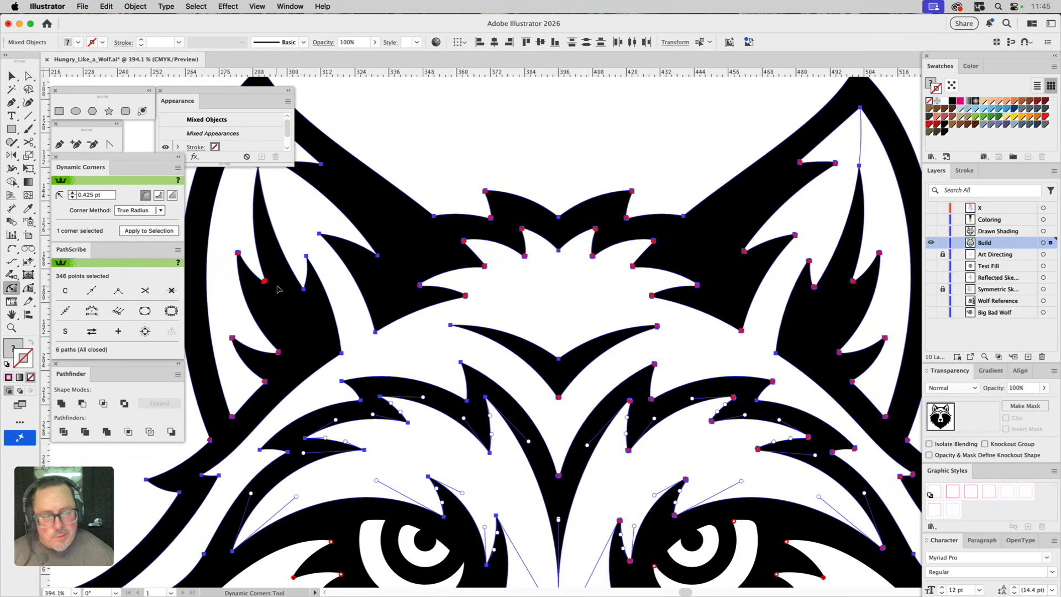
left_click(303, 288)
left_click(307, 258)
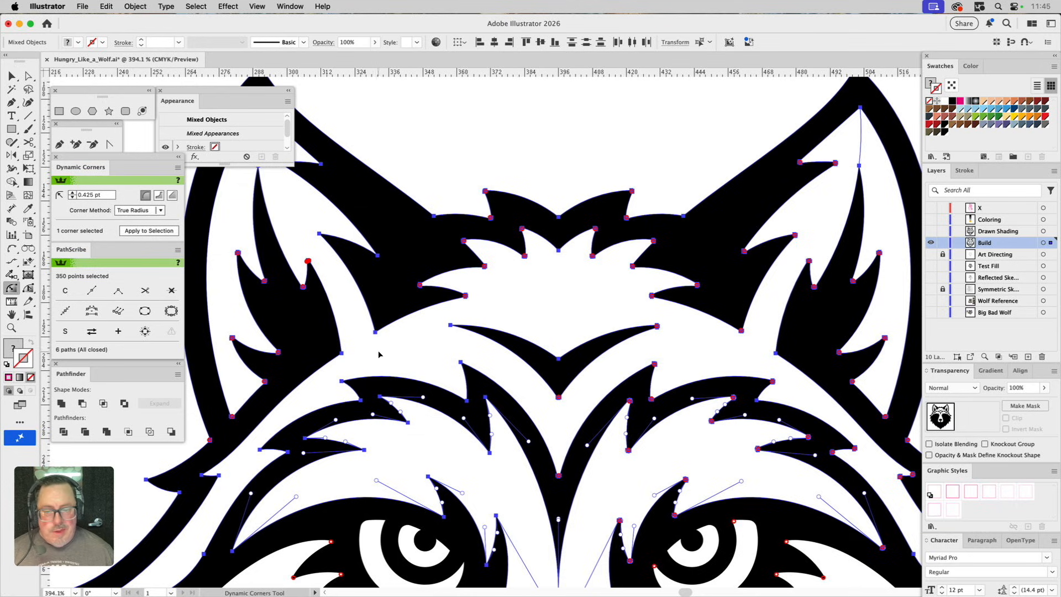
Step: Round the fur corners along the left ear's inner edge and the ear's outer tip to 0.425 pt
left_click(376, 331)
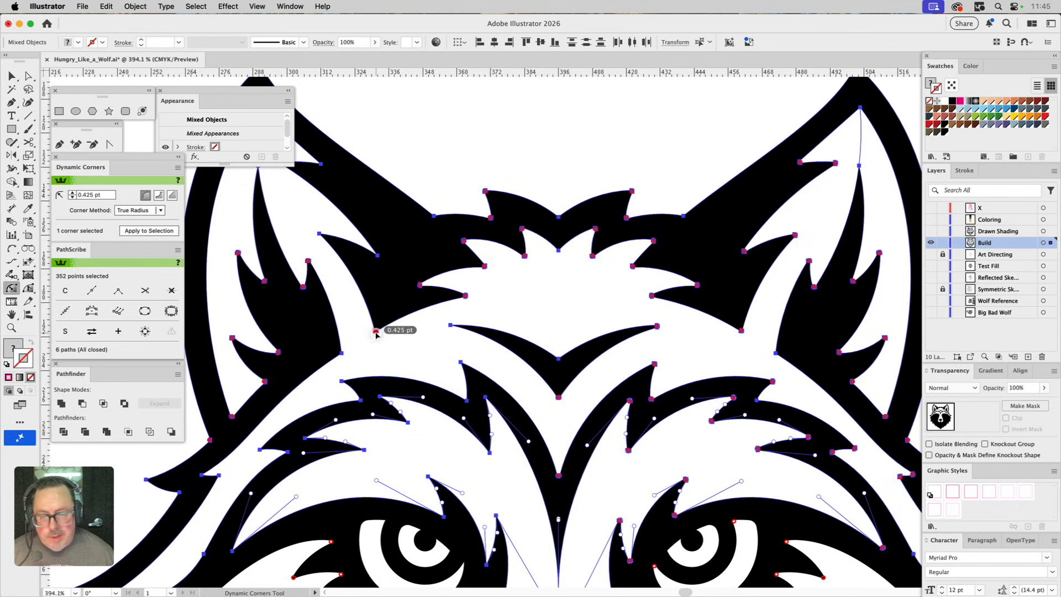
left_click(321, 236)
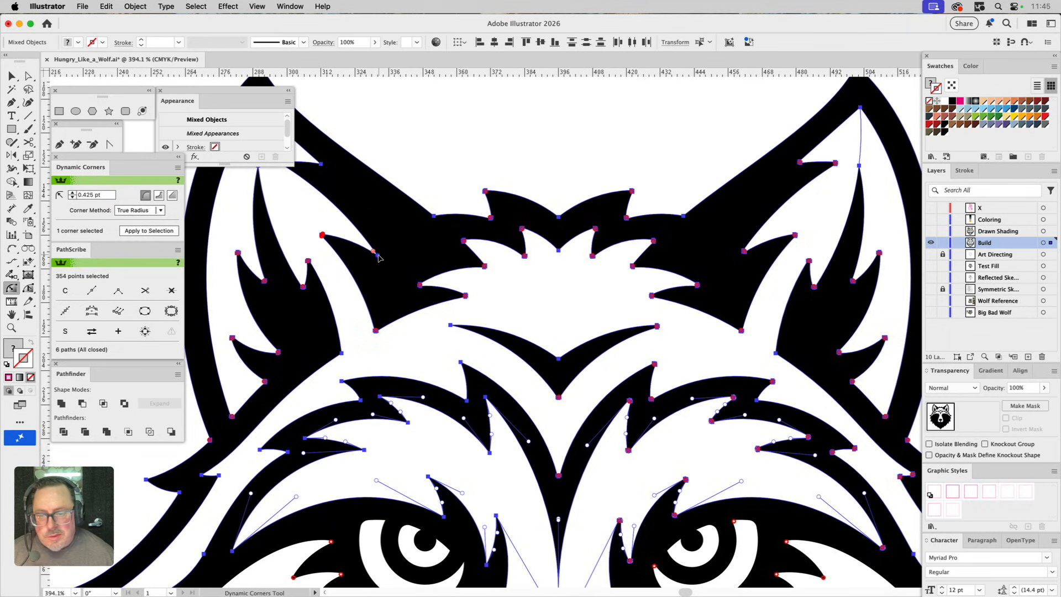
left_click(373, 252)
scroll(387, 249, "up", 3)
scroll(387, 249, "left", 2)
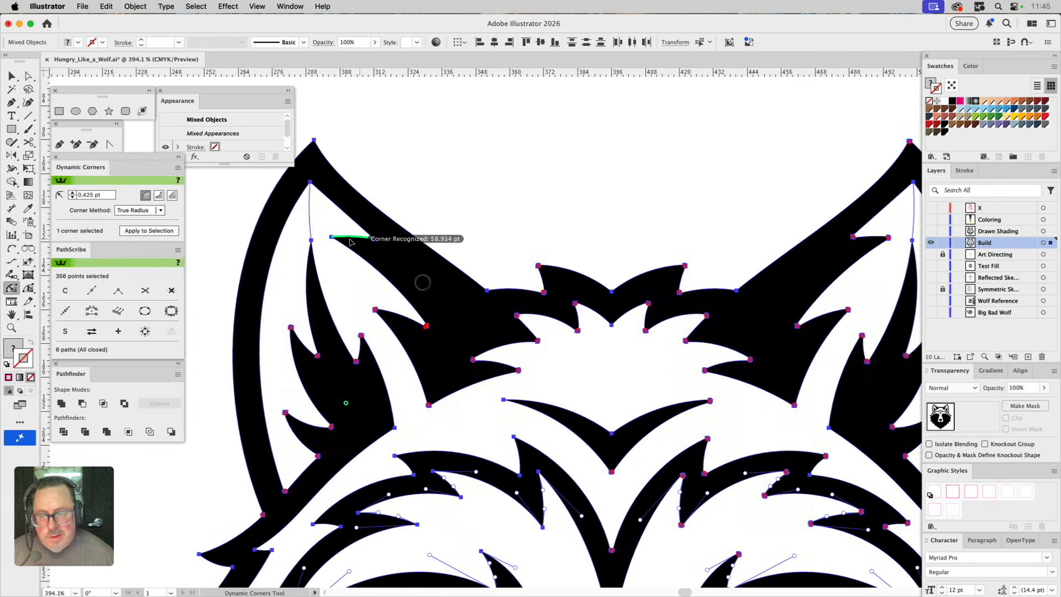
left_click(333, 238)
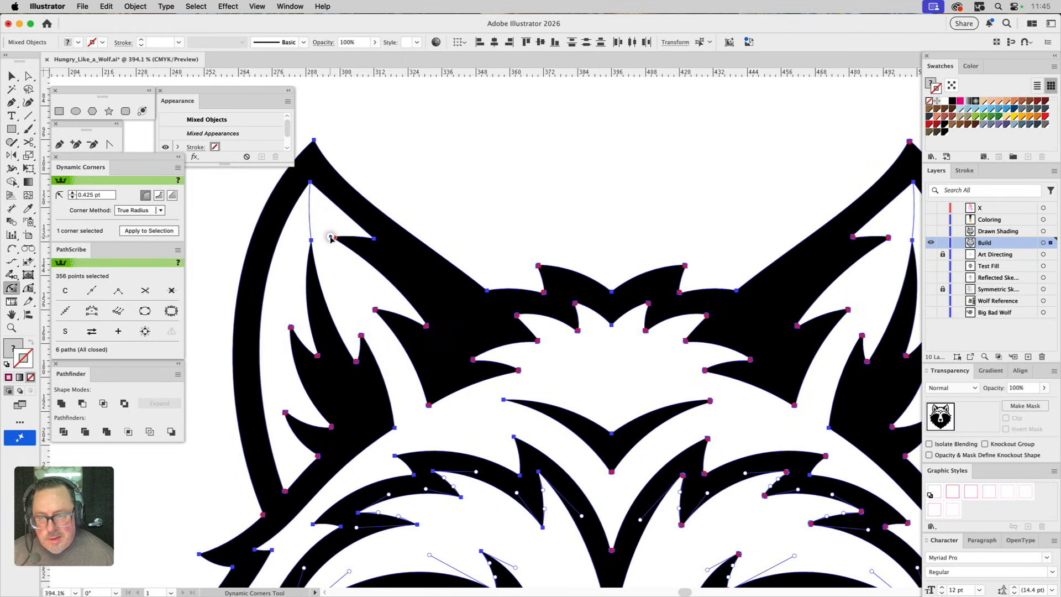
left_click(371, 237)
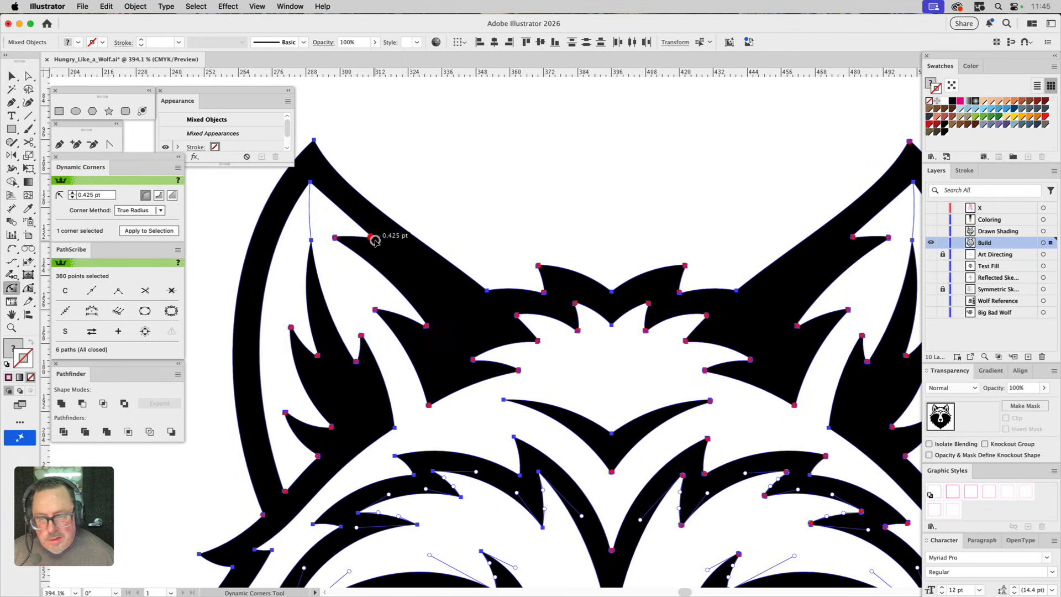
left_click(314, 141)
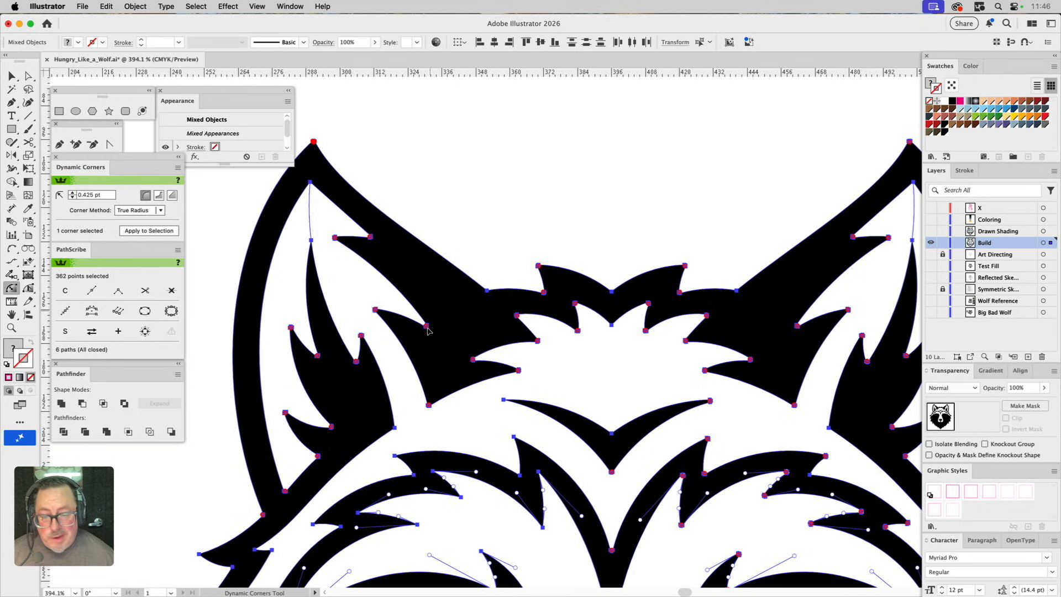
Step: Round the left tip of the forehead V mark and the inner fur corners of the left brow to 0.425 pt
left_click_drag(406, 450, 420, 199)
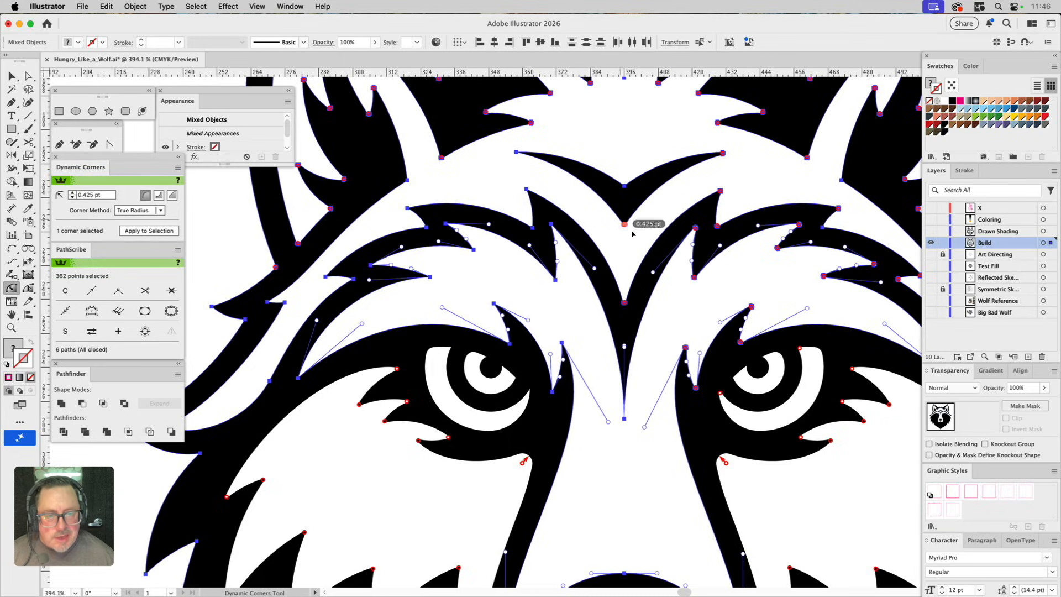
left_click(517, 154)
left_click(528, 191)
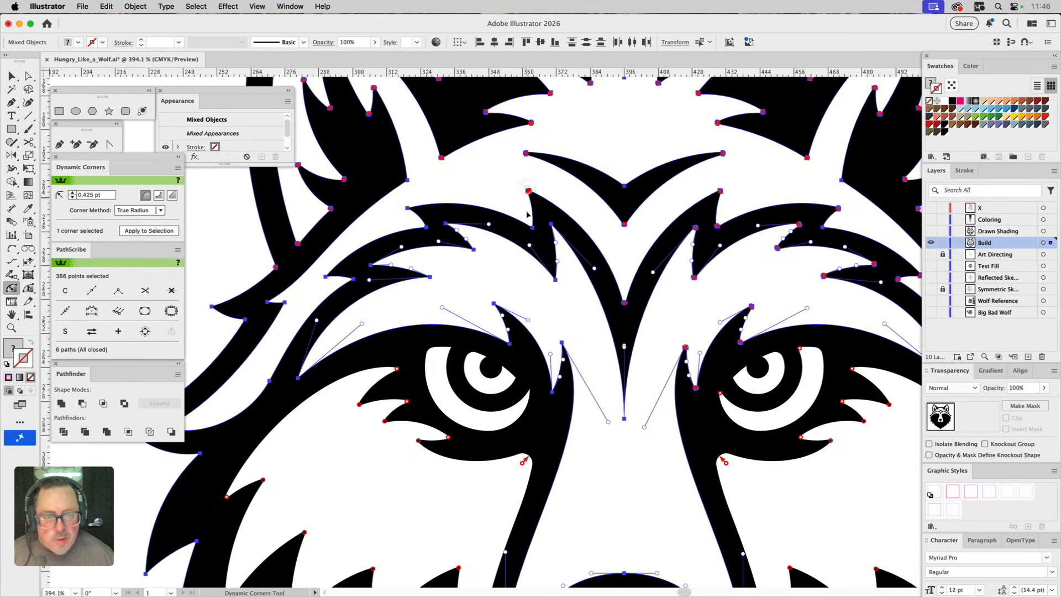
left_click(531, 227)
left_click(555, 279)
Step: Round the middle and outer fur corners of the left brow marking to 0.425 pt
left_click(473, 250)
left_click(448, 225)
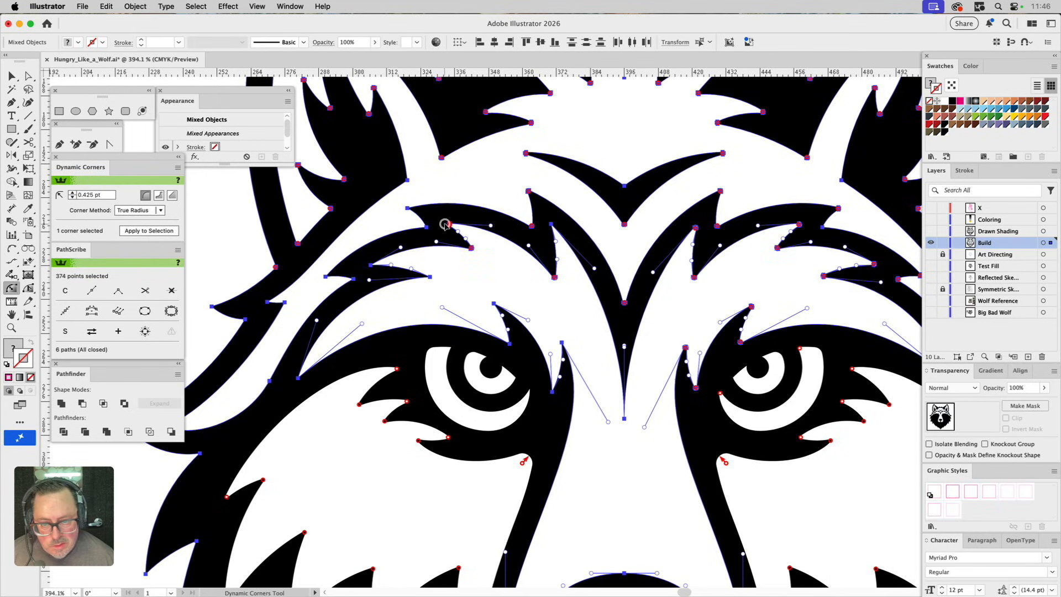
left_click(409, 209)
left_click(426, 228)
left_click(327, 277)
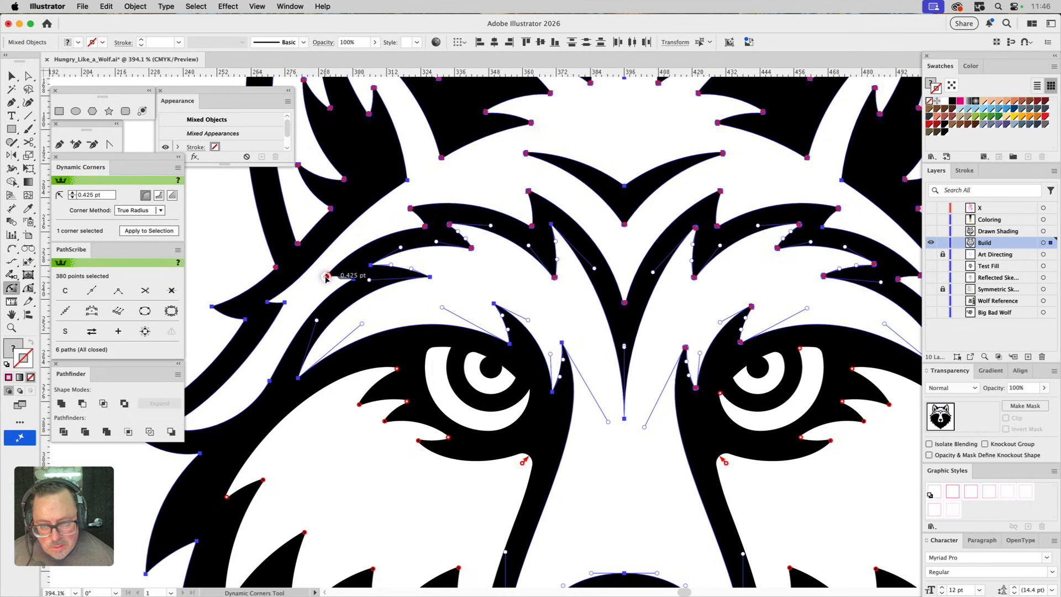
Step: Round the corners of the outer fur tuft below the left ear and the nearby brow notch to 0.425 pt
mouse_move(420, 299)
left_mouse_down()
mouse_move(320, 304)
mouse_move(424, 309)
left_mouse_up()
left_click(274, 309)
left_click(217, 314)
left_click(250, 327)
left_click_drag(429, 328, 403, 325)
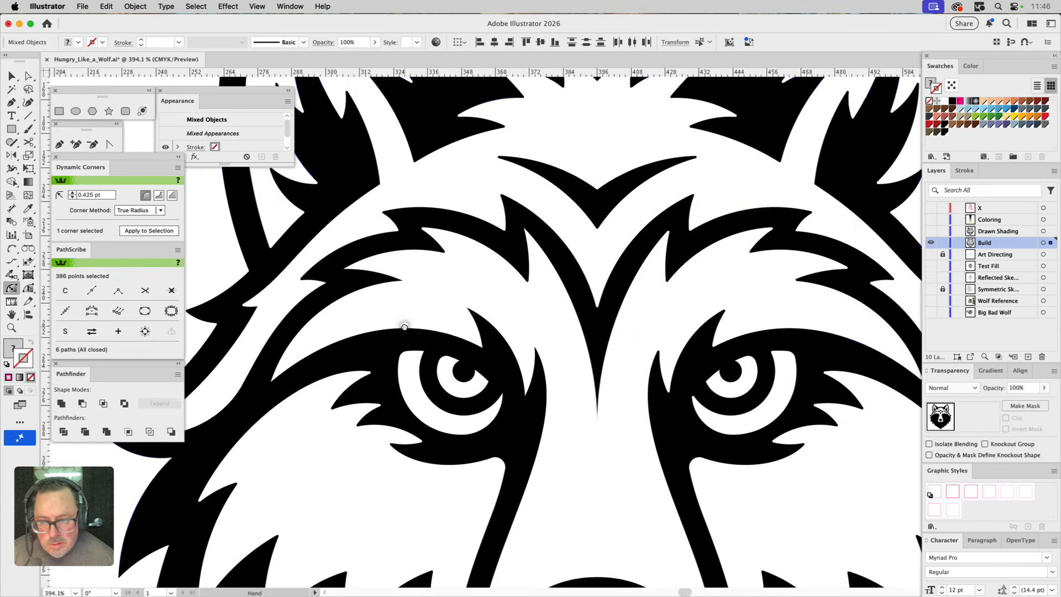
left_click(326, 283)
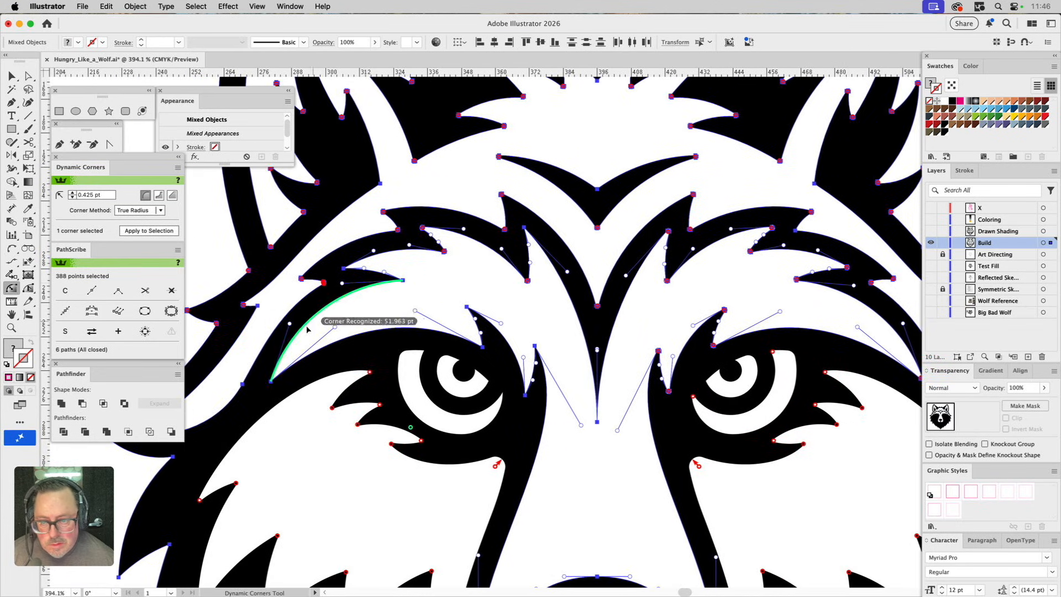
Step: Round the corners of the large outer tuft beside the left eye and the brow's outer point to 0.425 pt
left_click_drag(302, 328, 434, 250)
left_click(272, 354)
left_click(227, 348)
left_click_drag(271, 476, 348, 264)
left_click(362, 270)
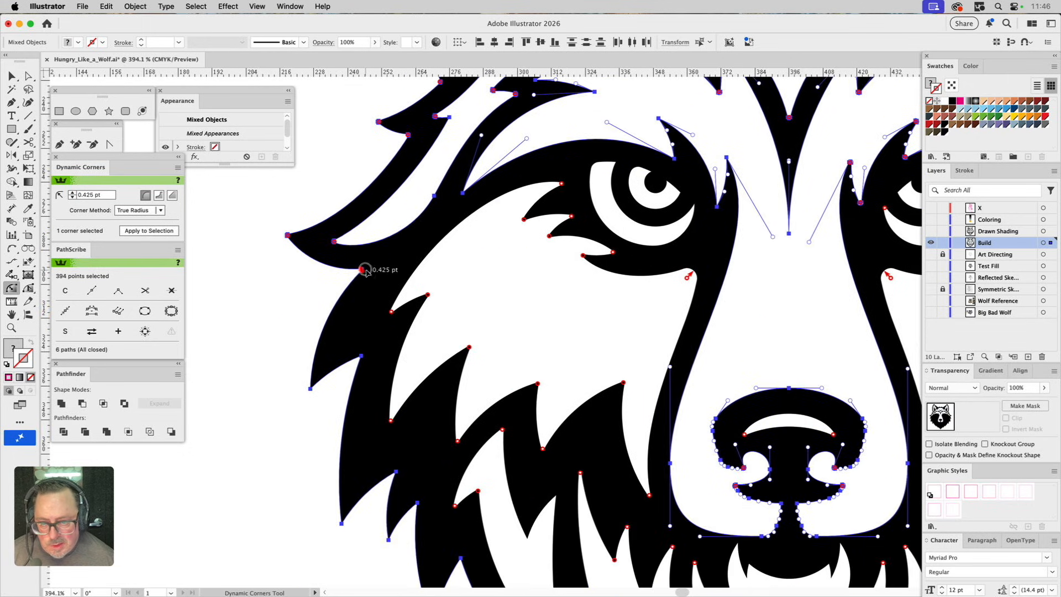
left_click(464, 195)
Step: Round the corners of the spikes between the left brow and nose bridge and two left eye-white corners to 0.425 pt
left_click_drag(464, 194, 382, 263)
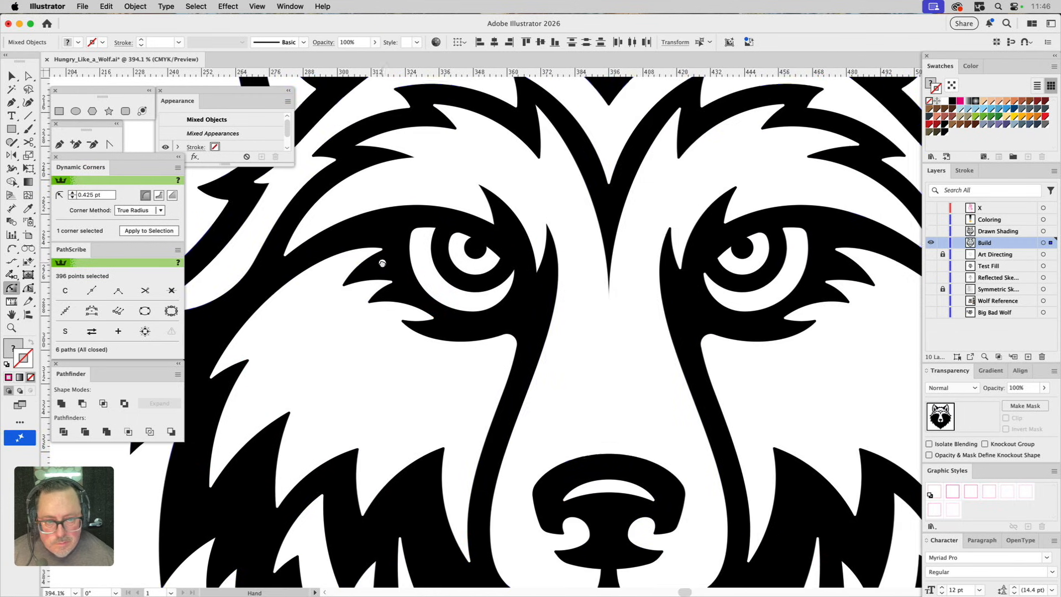
left_click(537, 270)
left_click(548, 225)
left_click(479, 185)
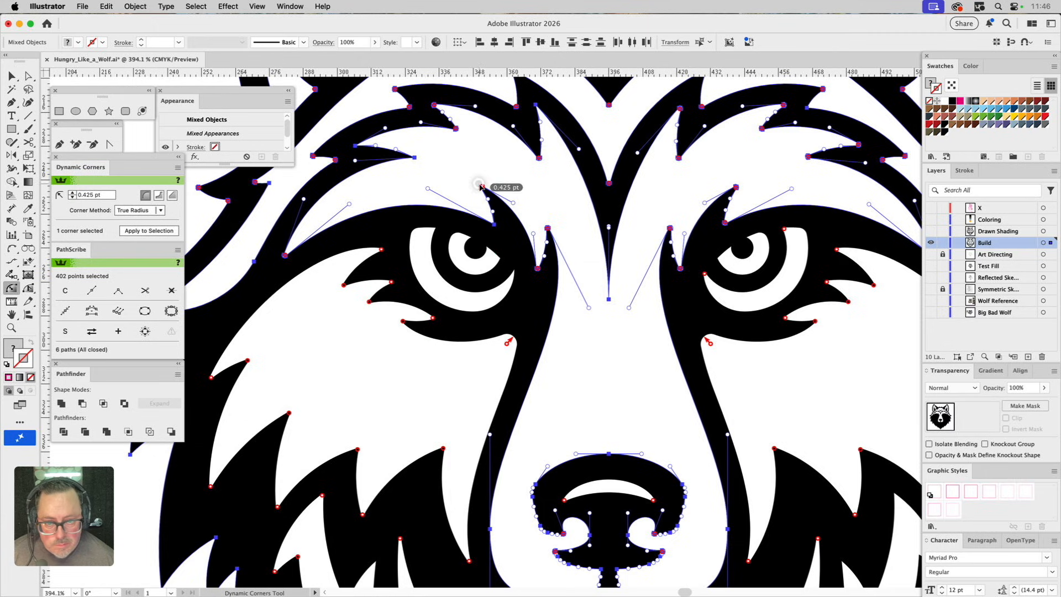
left_click(493, 224)
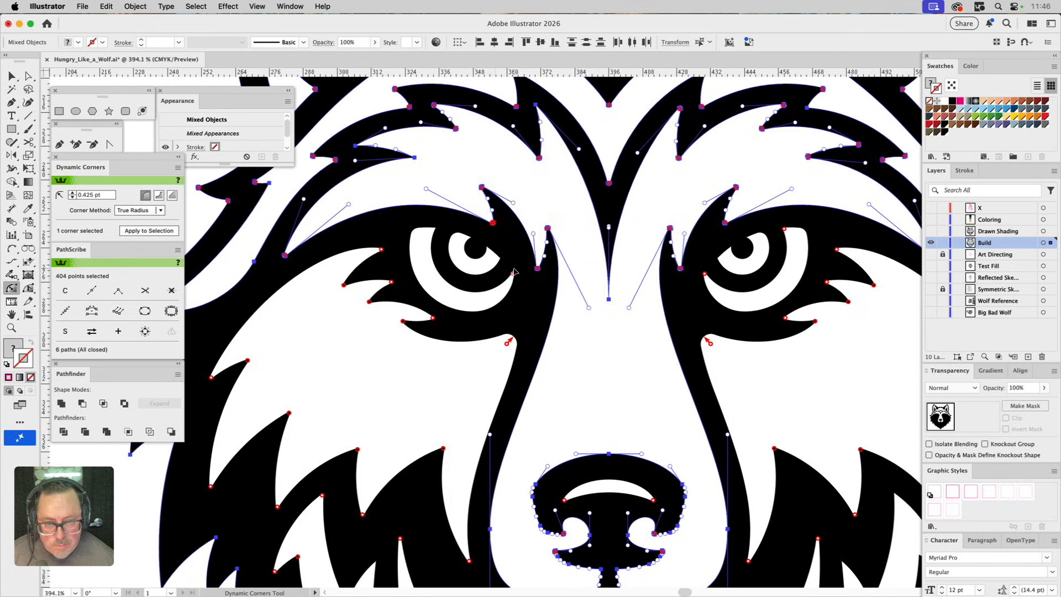
left_click(514, 271)
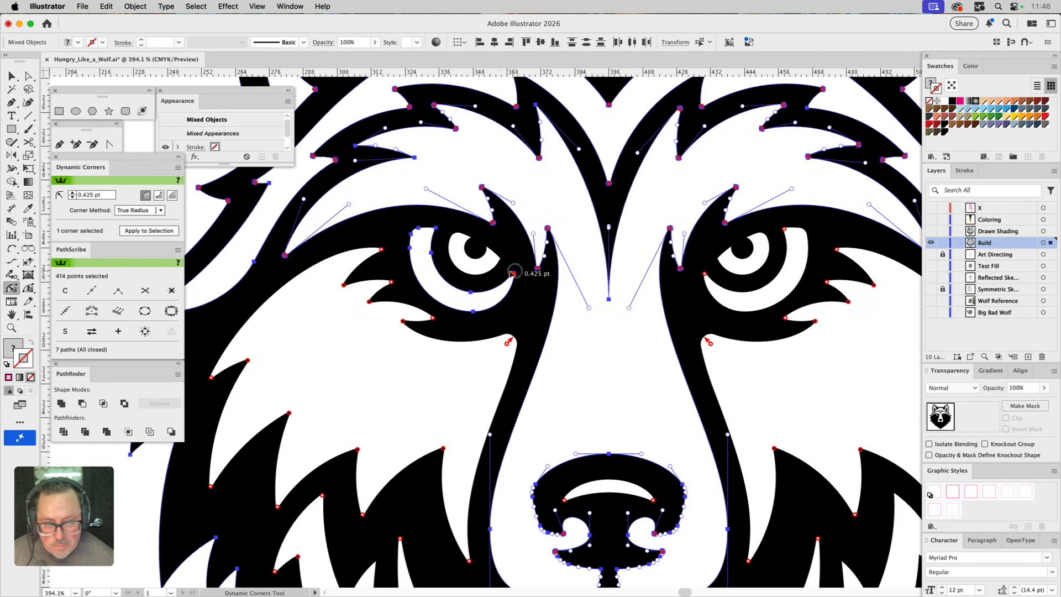
left_click(436, 230)
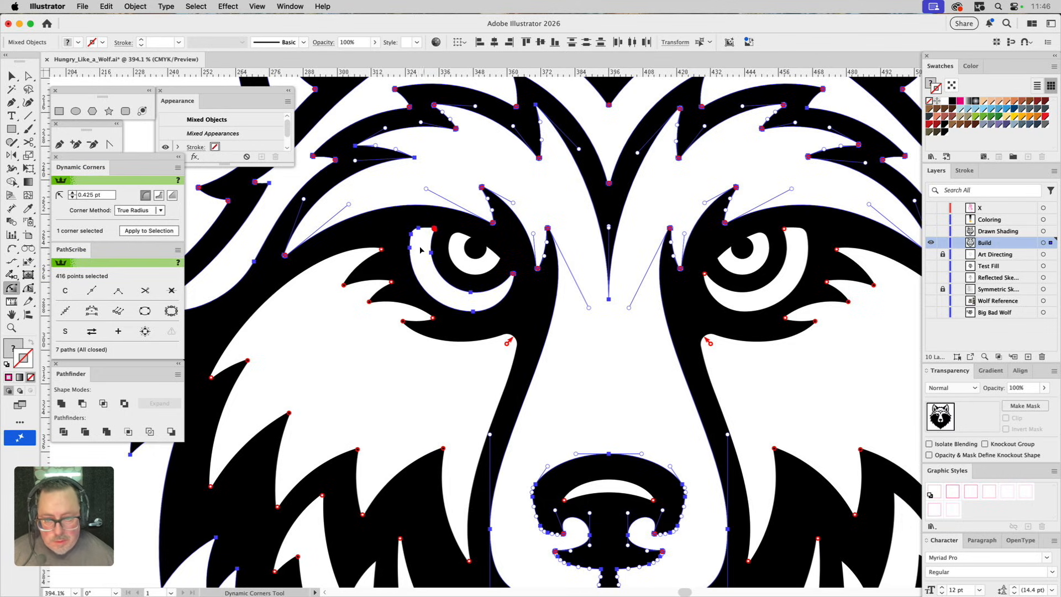
Step: Round the tips and notches of the fur along the outer edge of the left cheek to 0.425 pt
left_click_drag(371, 314, 541, 301)
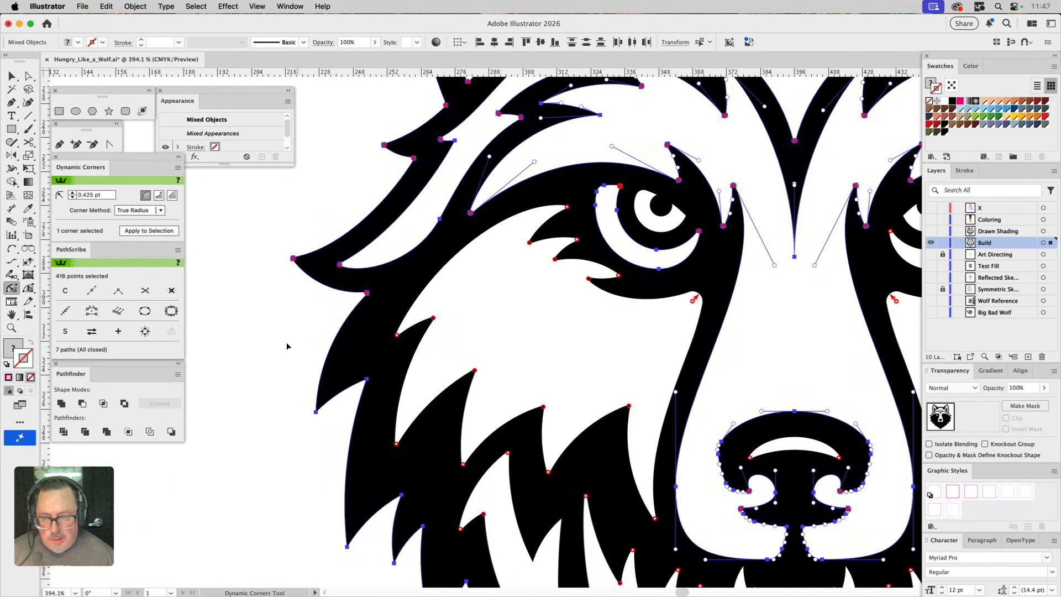
left_click(316, 412)
left_click(367, 382)
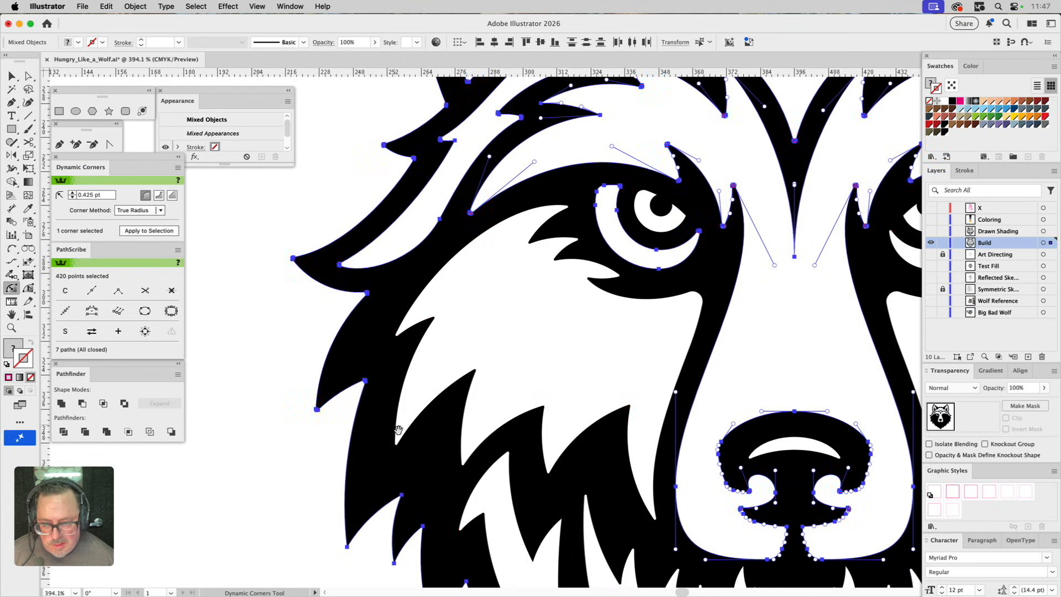
scroll(365, 376, "down", 5)
left_click(349, 311)
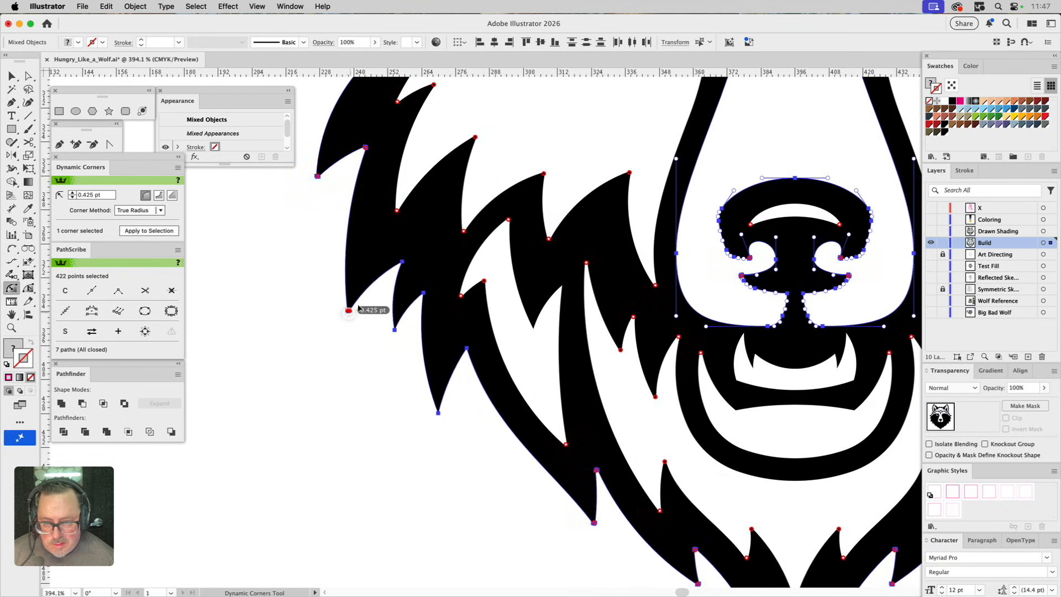
left_click(400, 265)
left_click(394, 327)
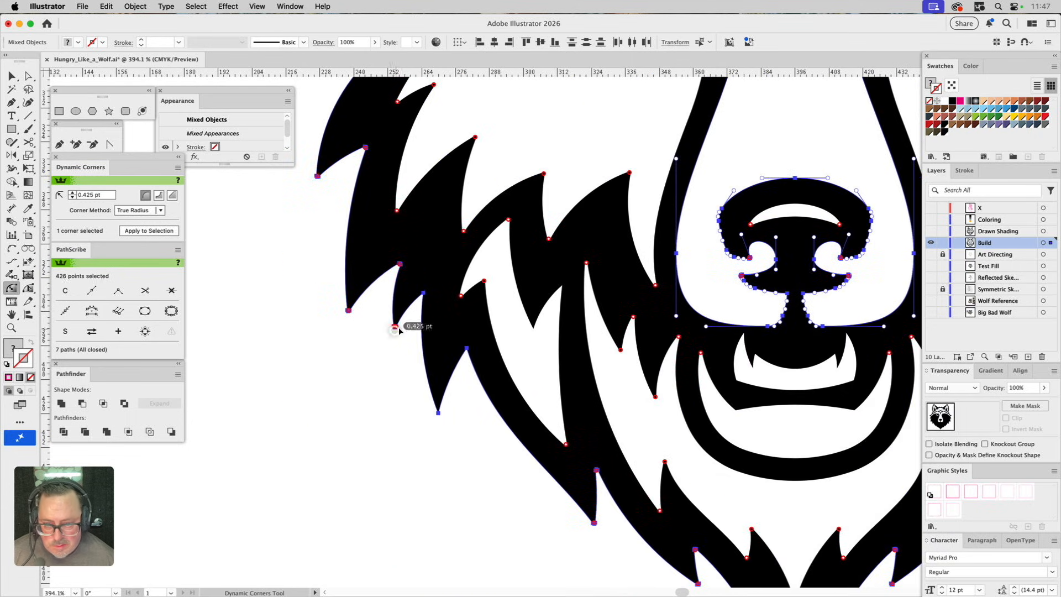
left_click(422, 295)
left_click(438, 412)
left_click(467, 350)
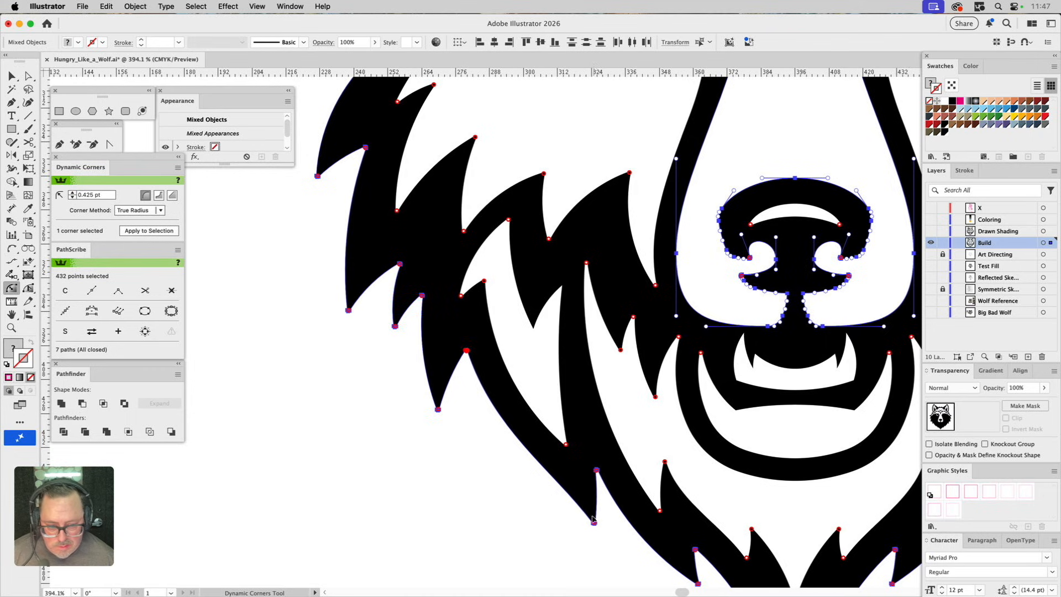
Step: Round the upper corners of both fangs in the wolf's mouth to 0.425 pt
left_click_drag(670, 490, 452, 404)
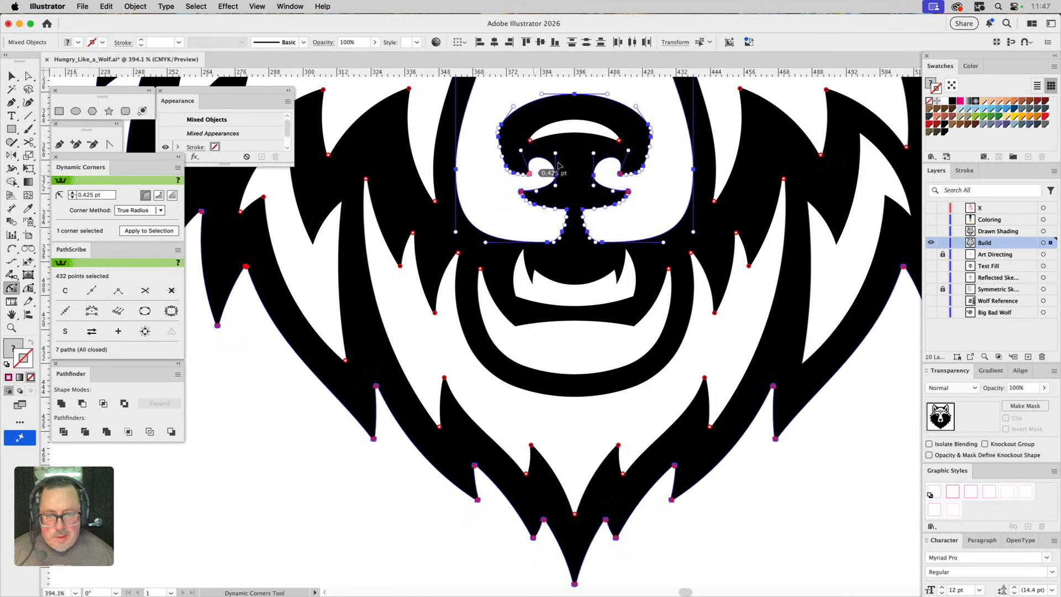
left_click(524, 253)
left_click(626, 252)
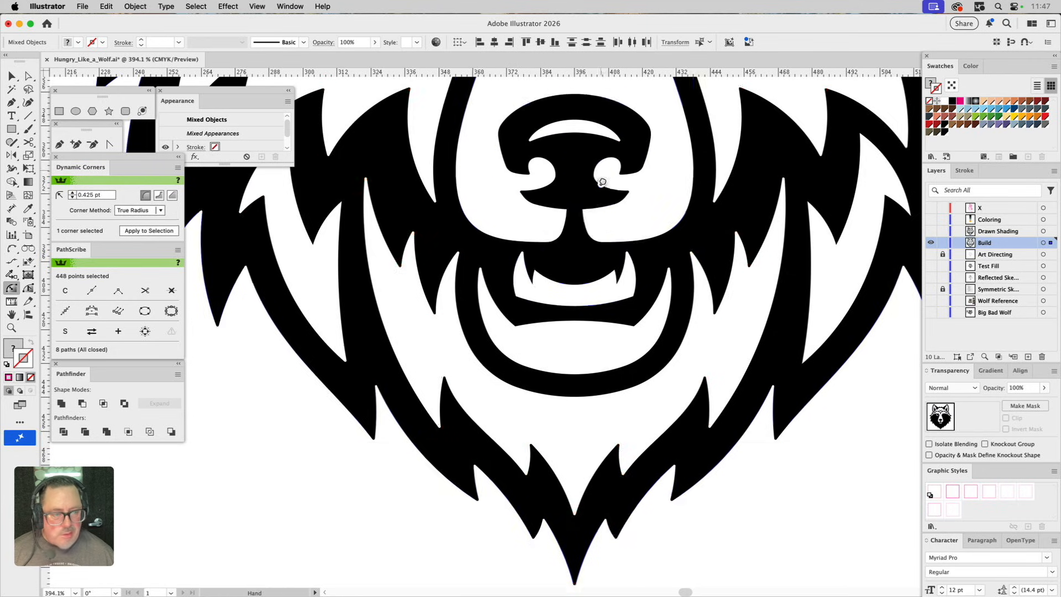
Step: Round the two remaining sharp corners of the left cheek's white fur shape to 0.425 pt
scroll(641, 171, "up", 5)
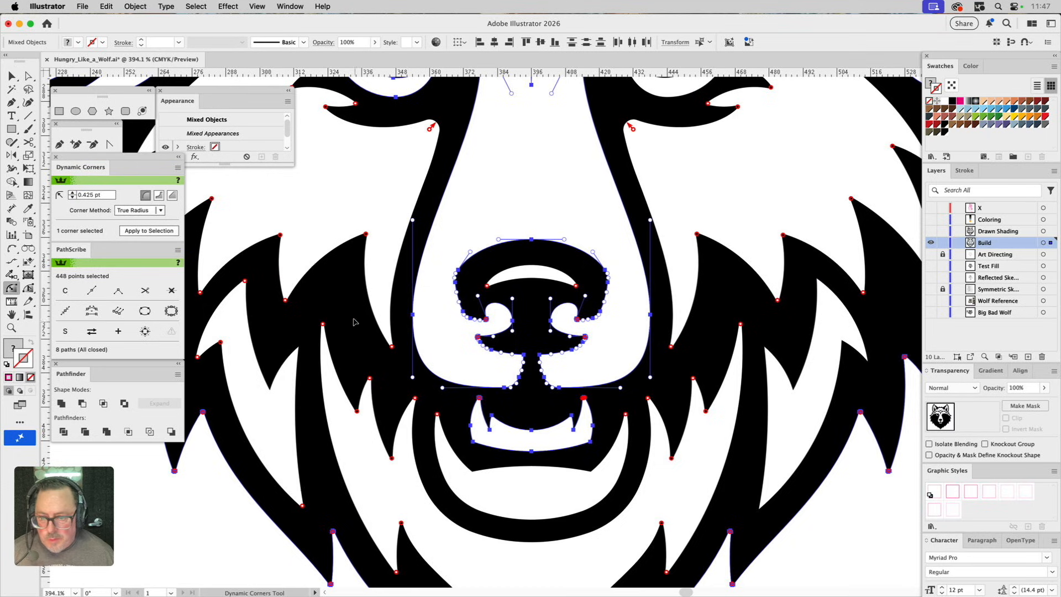
left_click(270, 389, "shift")
left_click(299, 351, "shift")
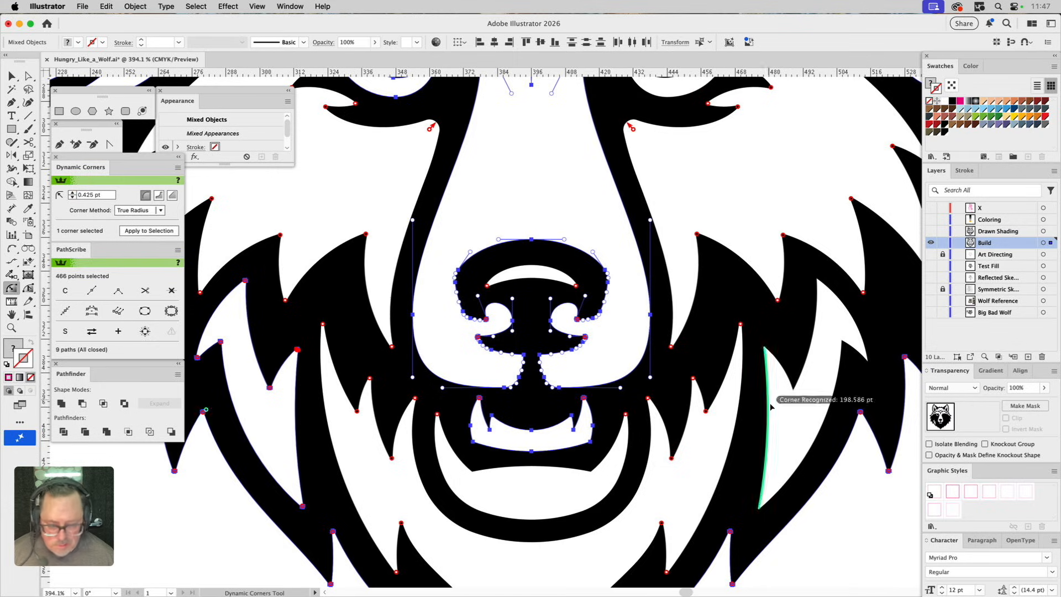
Step: Replace the right cheek's white fur shape with a copy of the rounded left one, reflected across the face's vertical centre line
key("v")
left_click(807, 399)
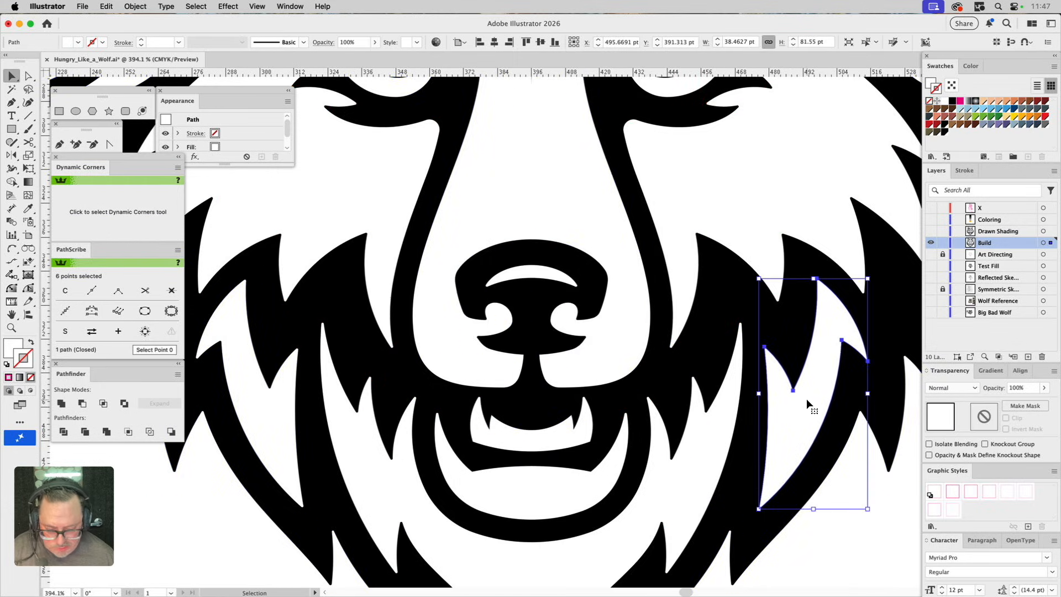
key("Delete")
left_click(270, 410)
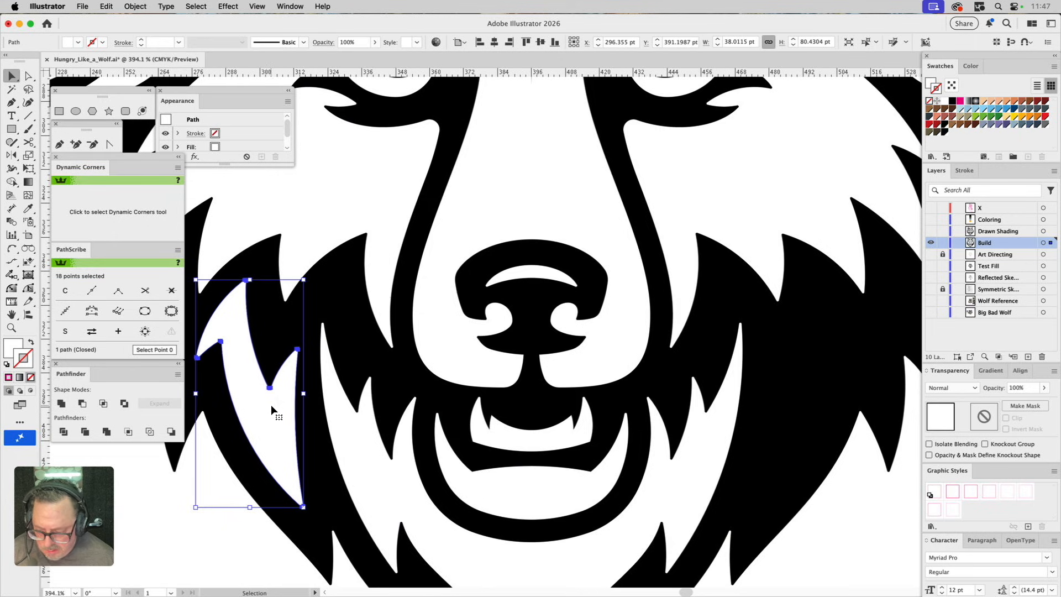
key("o")
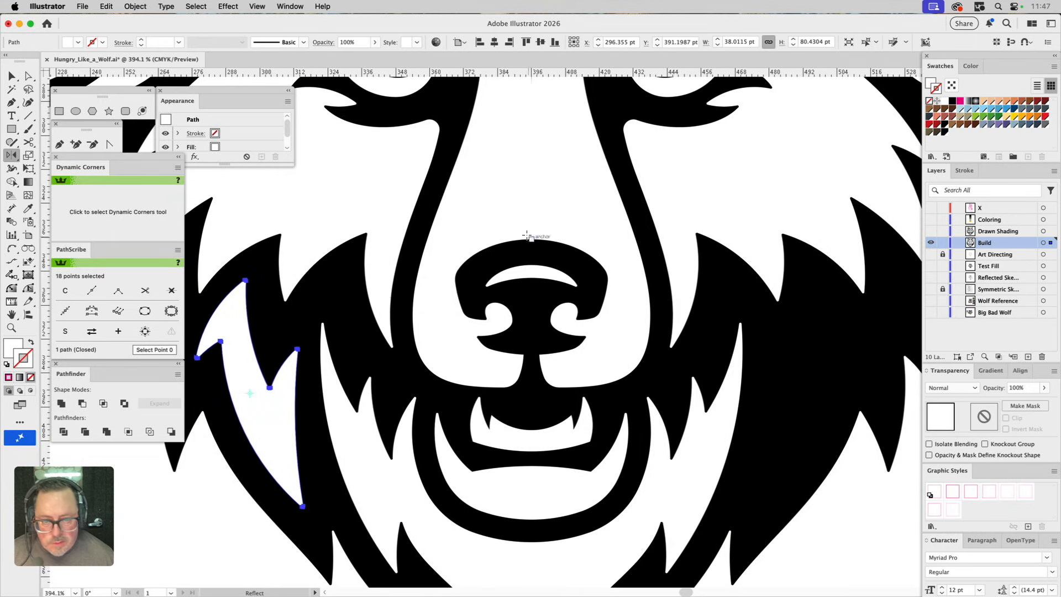
left_click(531, 239)
left_click(533, 282, "alt+shift")
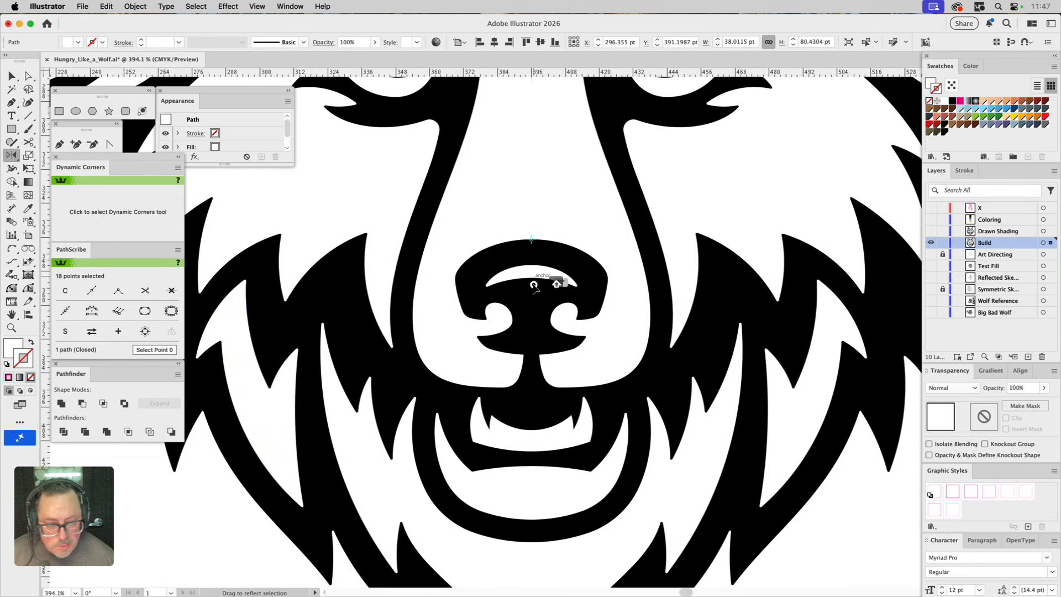
left_click(853, 507, "super")
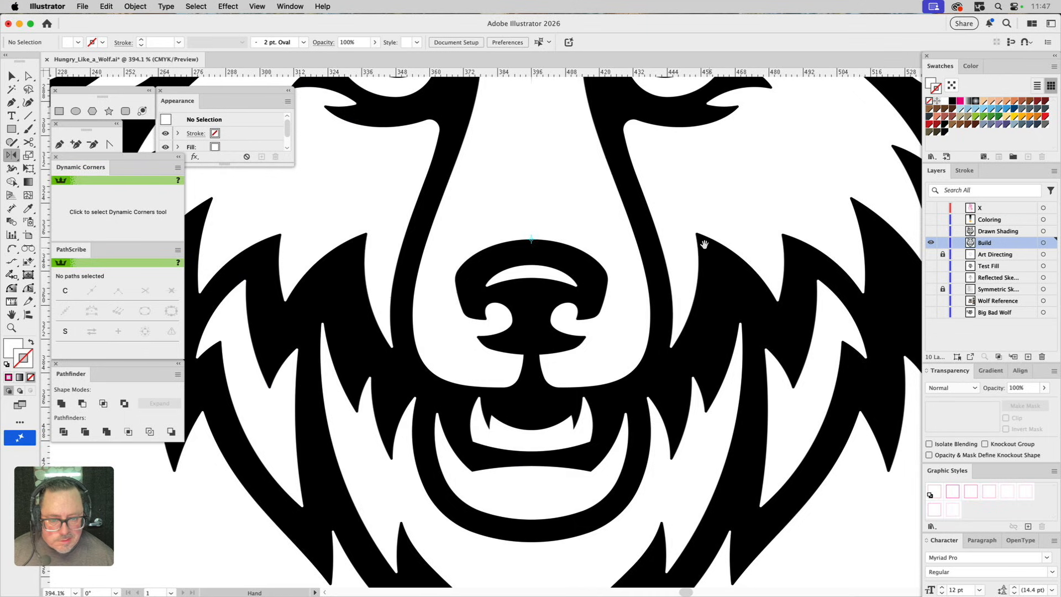
Step: Round the two corners beneath the nose where its underside meets the vertical line running down to the mouth
mouse_move(694, 228)
left_mouse_down()
mouse_move(667, 445)
mouse_move(691, 524)
mouse_move(692, 591)
mouse_move(713, 567)
mouse_move(704, 238)
left_mouse_up()
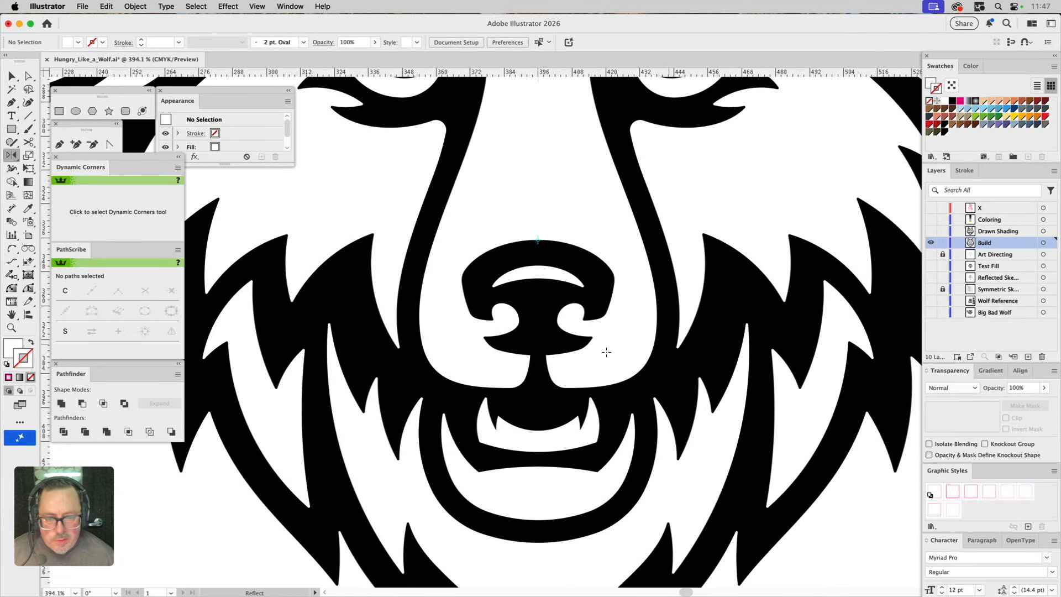
key("a")
left_click(546, 356)
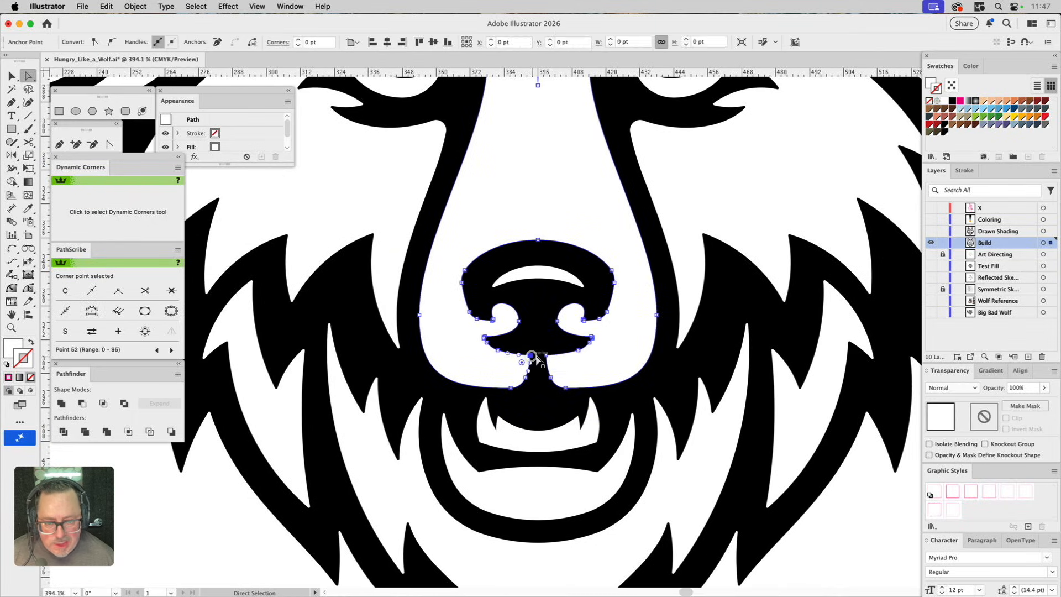
left_click(546, 355, "shift")
left_click_drag(555, 362, 555, 363)
left_click(840, 528)
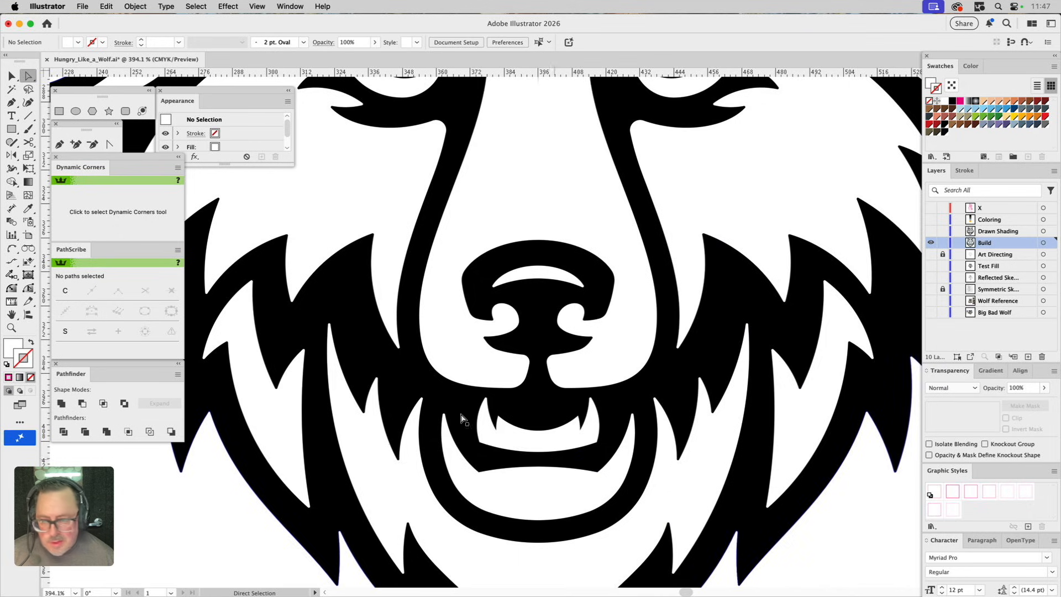
Step: Round both lower corners of the white teeth shape in the mouth to about 2.712 pt with Dynamic Corners
left_click(29, 288)
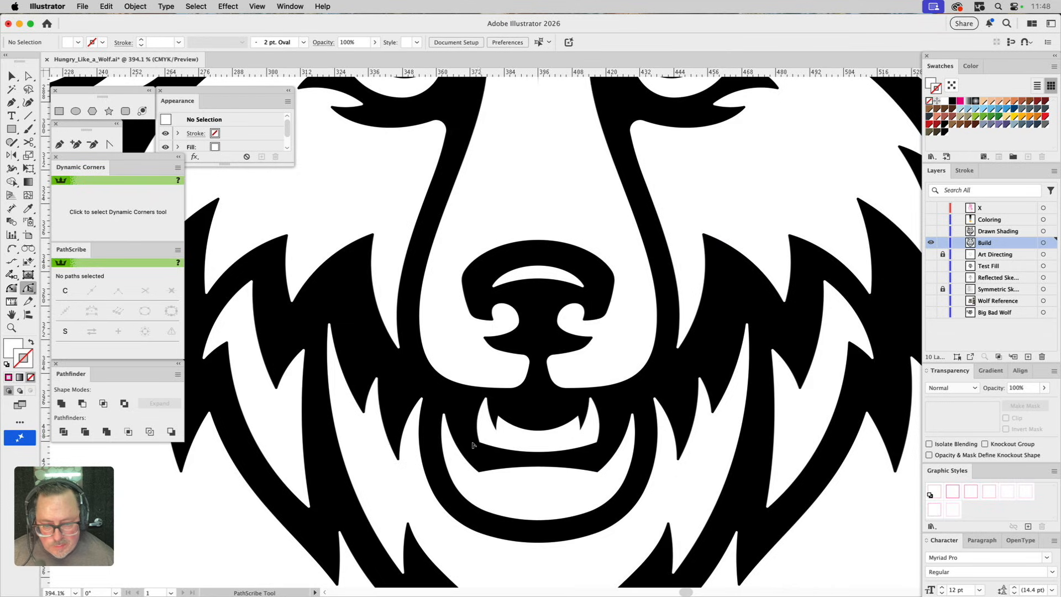
left_click(12, 288)
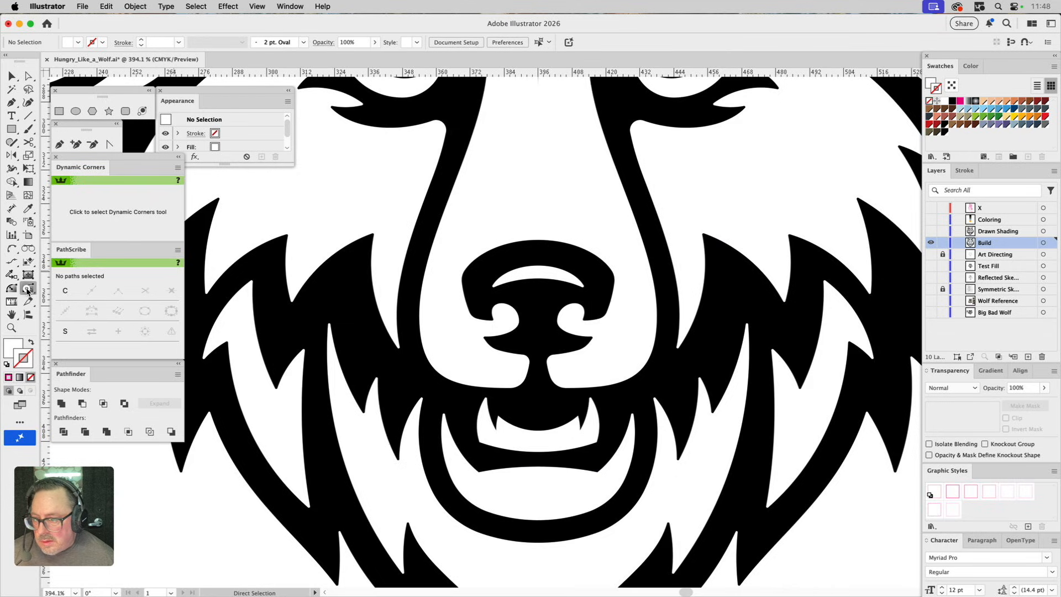
left_click(28, 290)
left_click(12, 288)
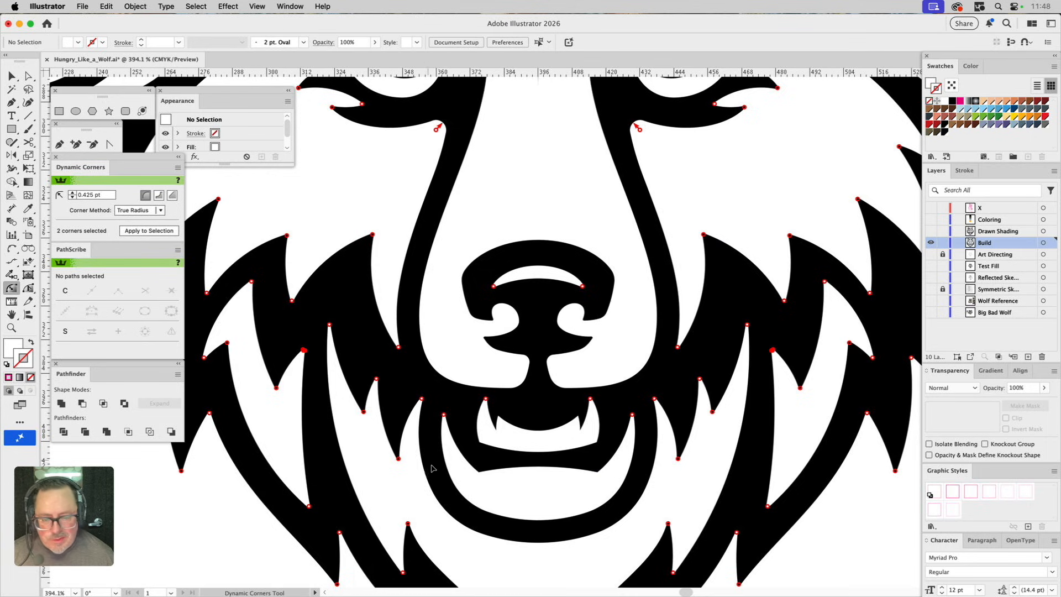
left_click_drag(481, 442, 487, 440)
left_click(595, 442, "shift")
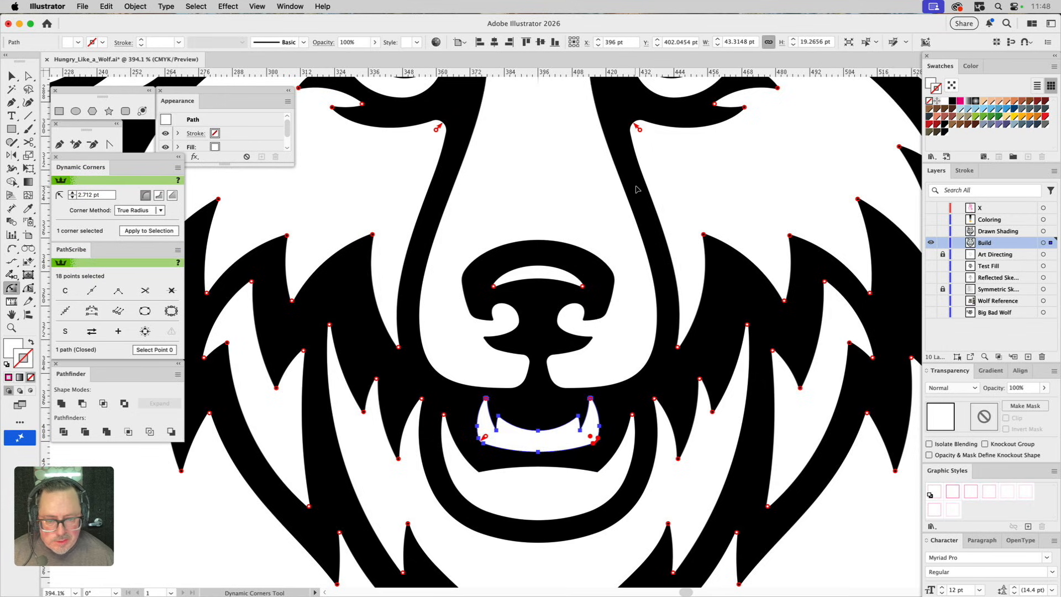
Step: Round the sharp inner corner of the white iris shape in both eyes to about 1.634 pt
left_click_drag(628, 171, 510, 516)
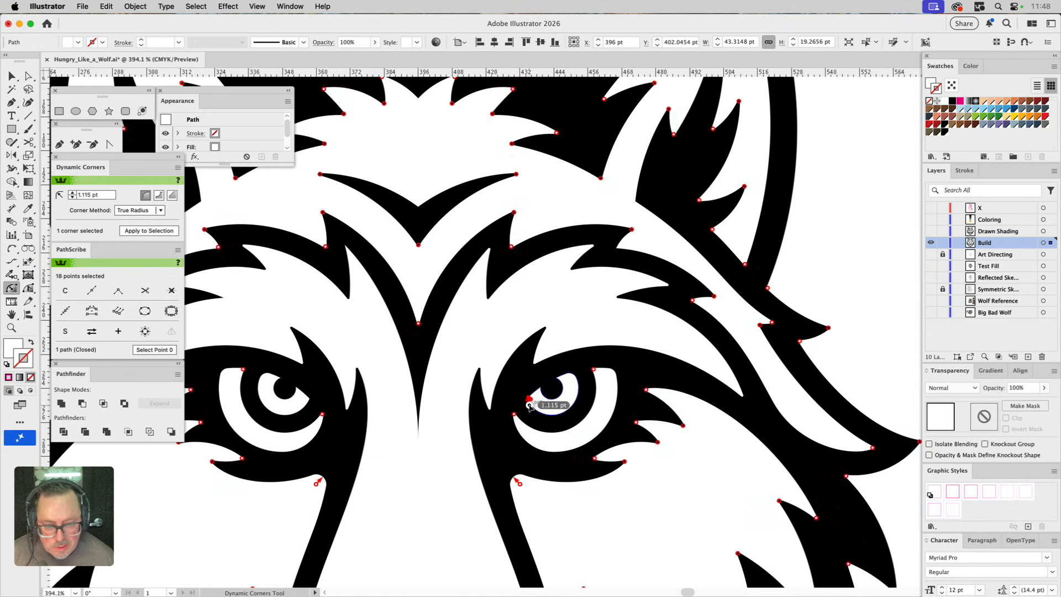
left_click(531, 406, "shift")
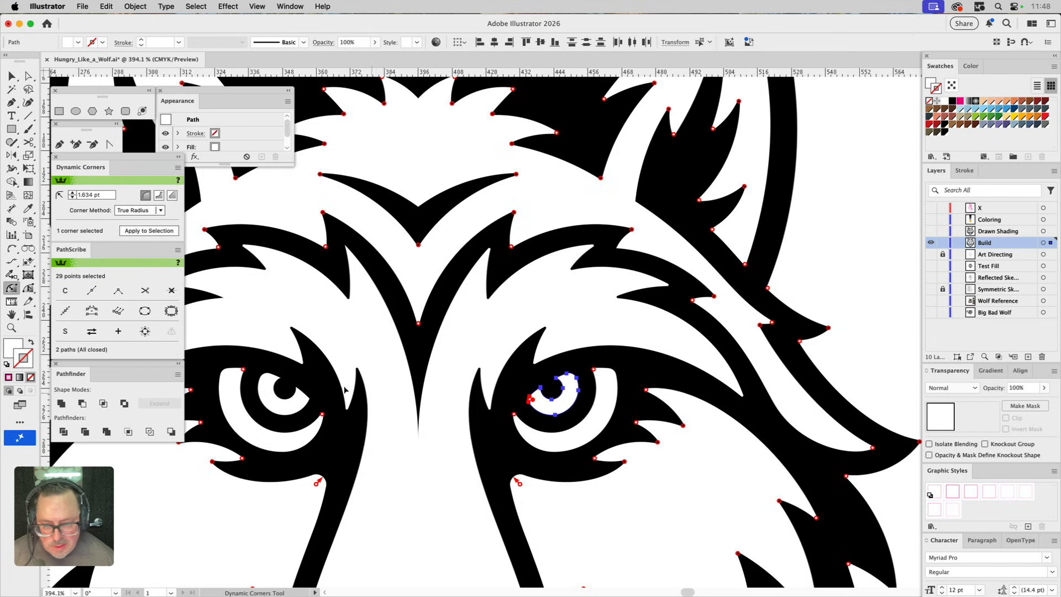
left_click(308, 401, "shift")
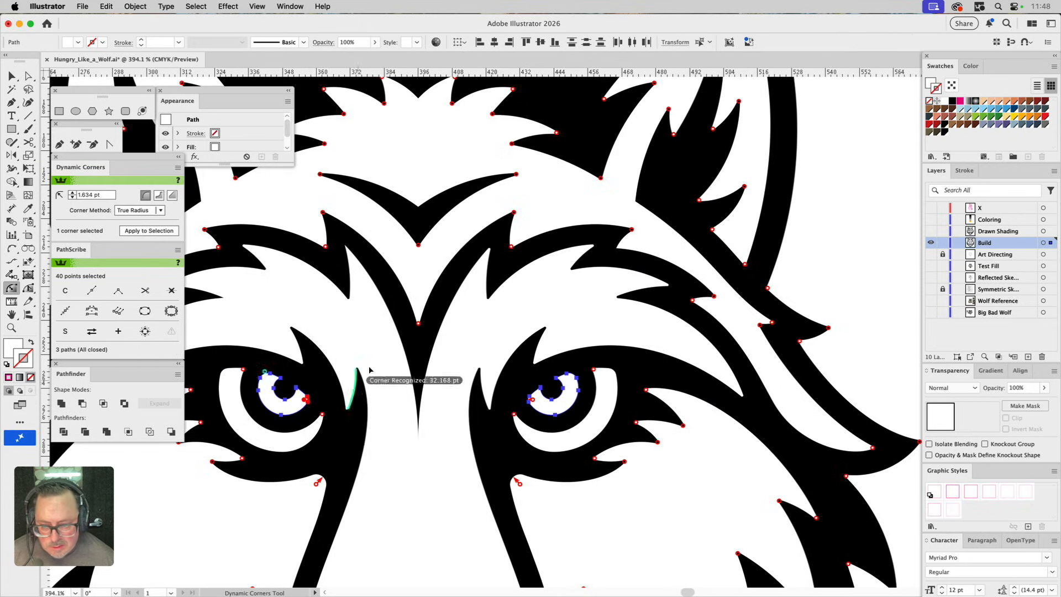
Step: Round the corner at the inner base of the black tuft in both ears to about 3.65 pt
left_click_drag(504, 323, 457, 481)
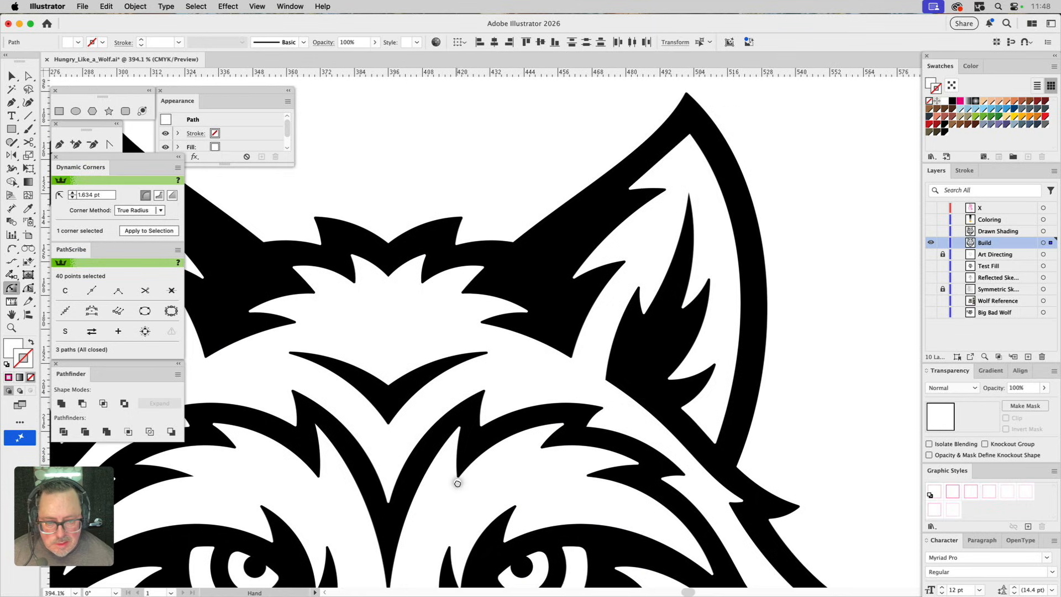
left_click_drag(607, 381, 610, 371)
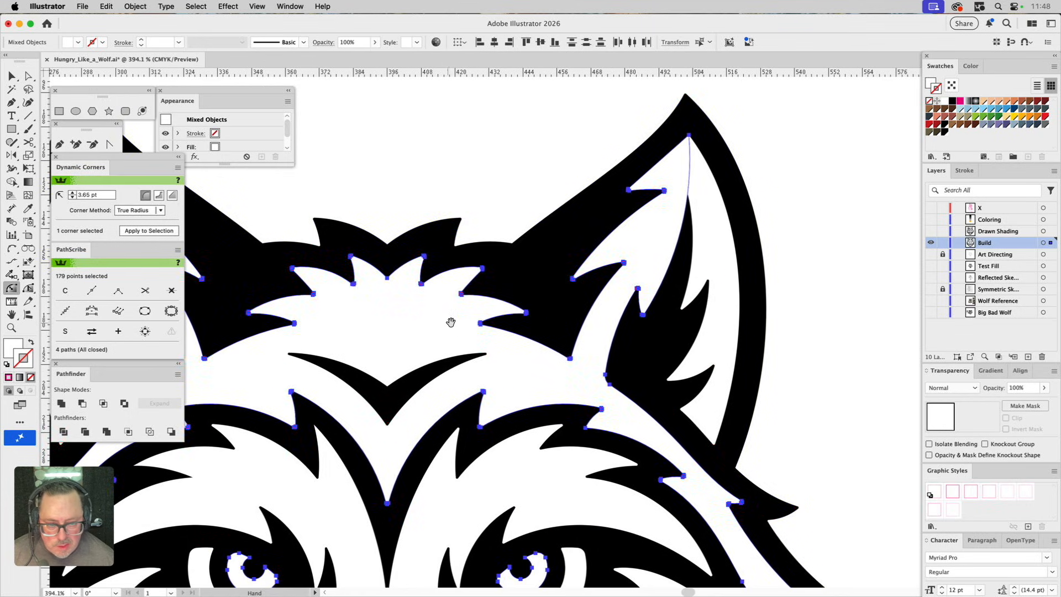
left_click_drag(451, 322, 682, 359)
double_click(402, 415)
left_click(535, 206)
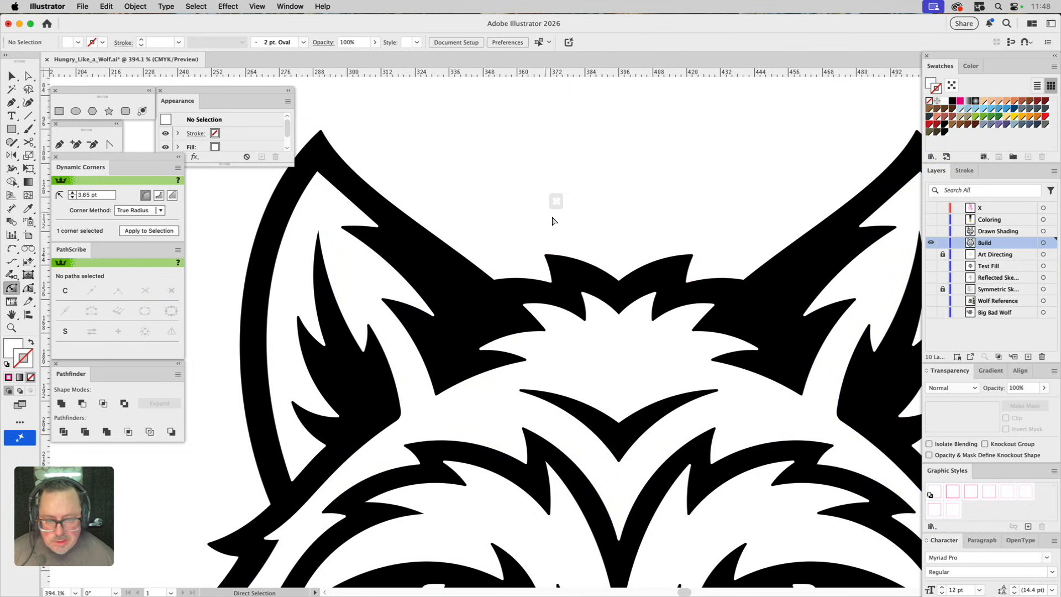
Step: Try to round the tip of the black forehead spike between the eyes with Dynamic Corners
left_click_drag(727, 426, 535, 225)
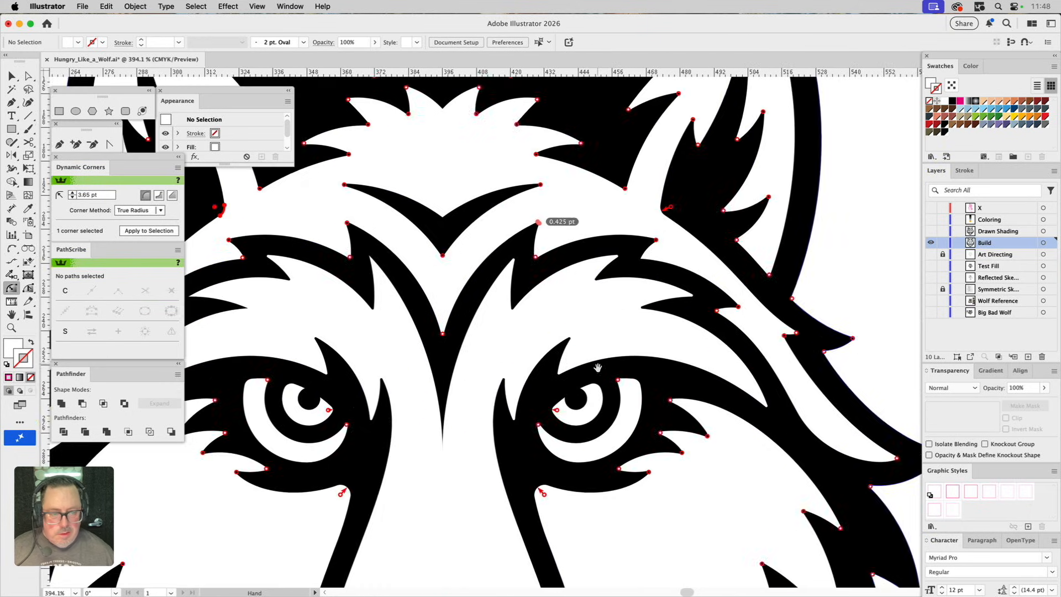
left_click_drag(597, 375, 659, 175)
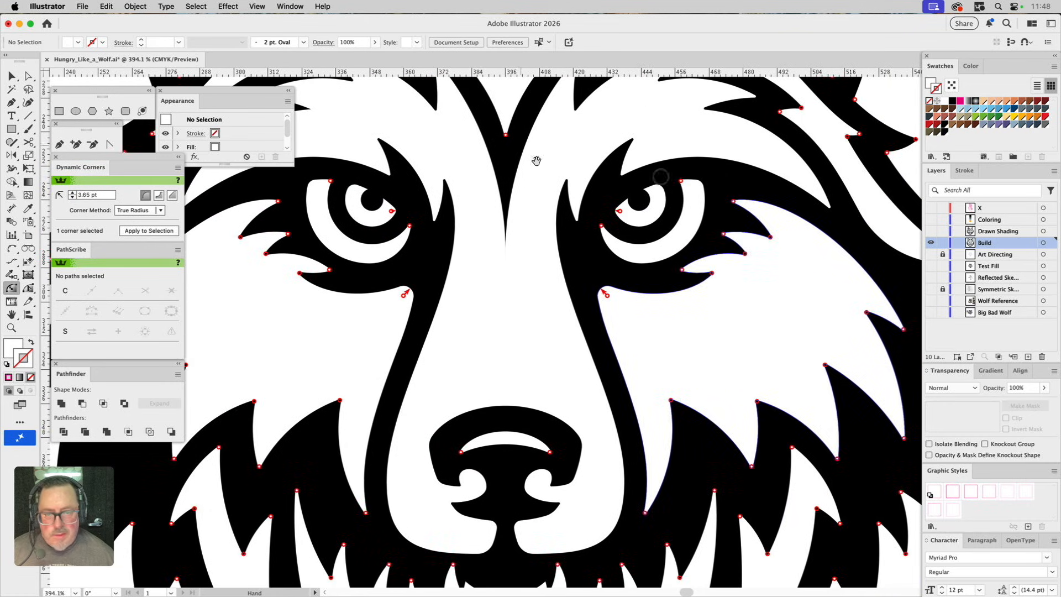
key("v")
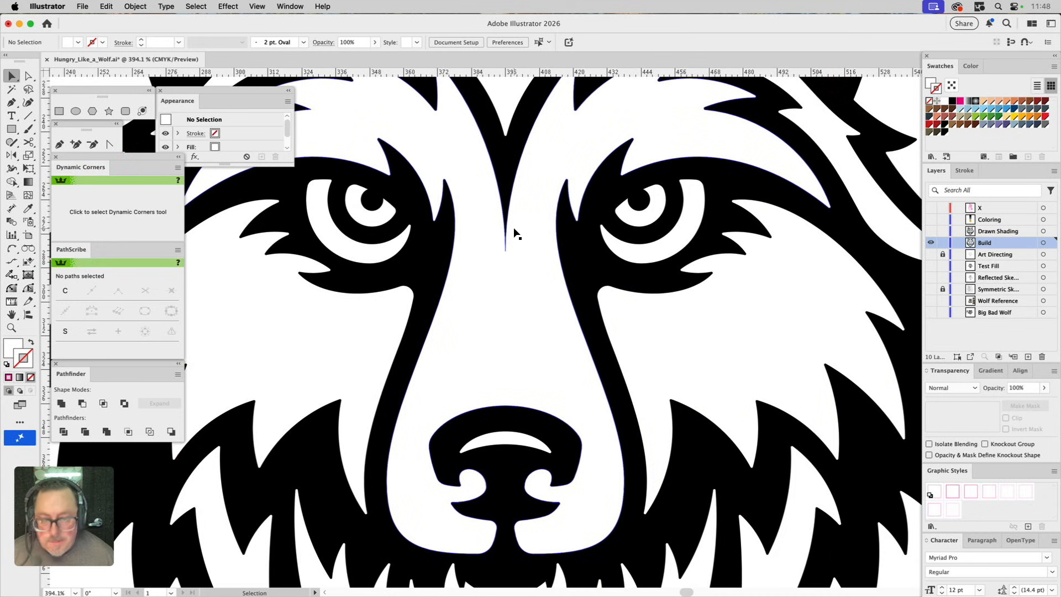
key("a")
left_click(505, 251)
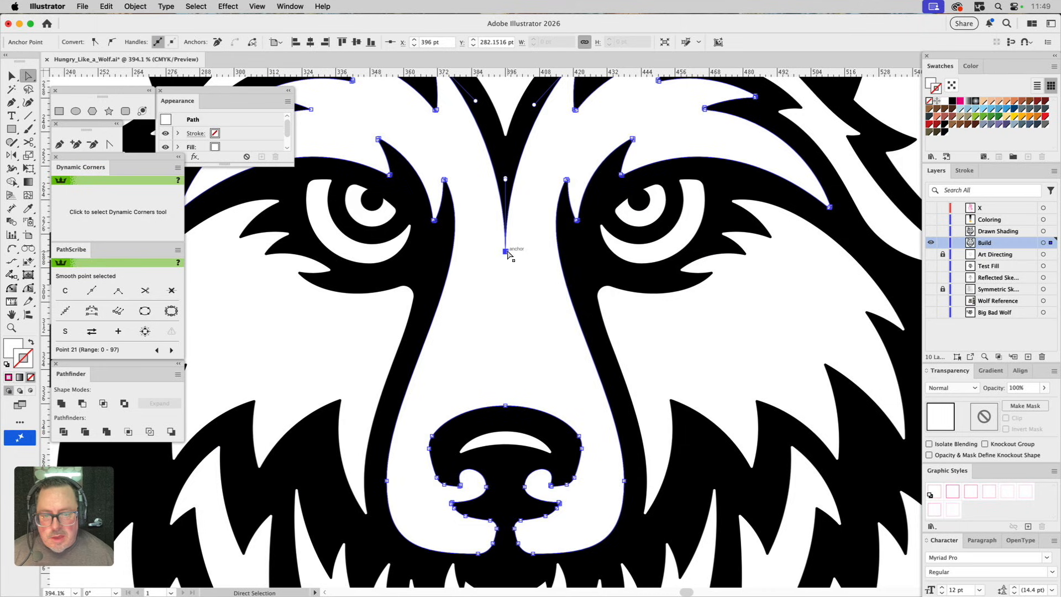
left_click(12, 290)
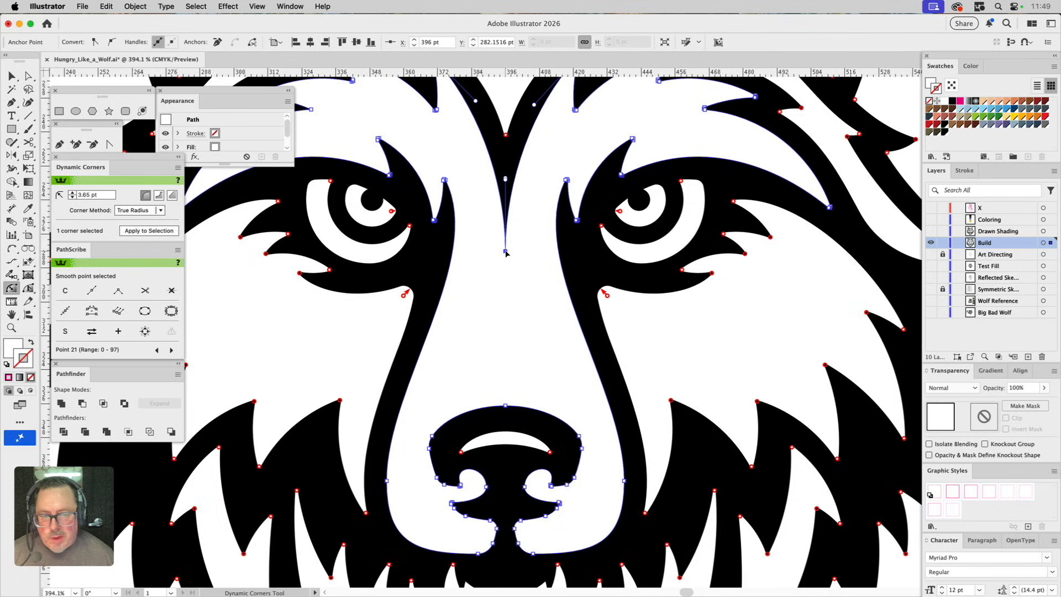
Step: Draw a square about 18.6 pt wide on the nose bridge below the forehead spike and fill it with magenta
left_click(60, 111)
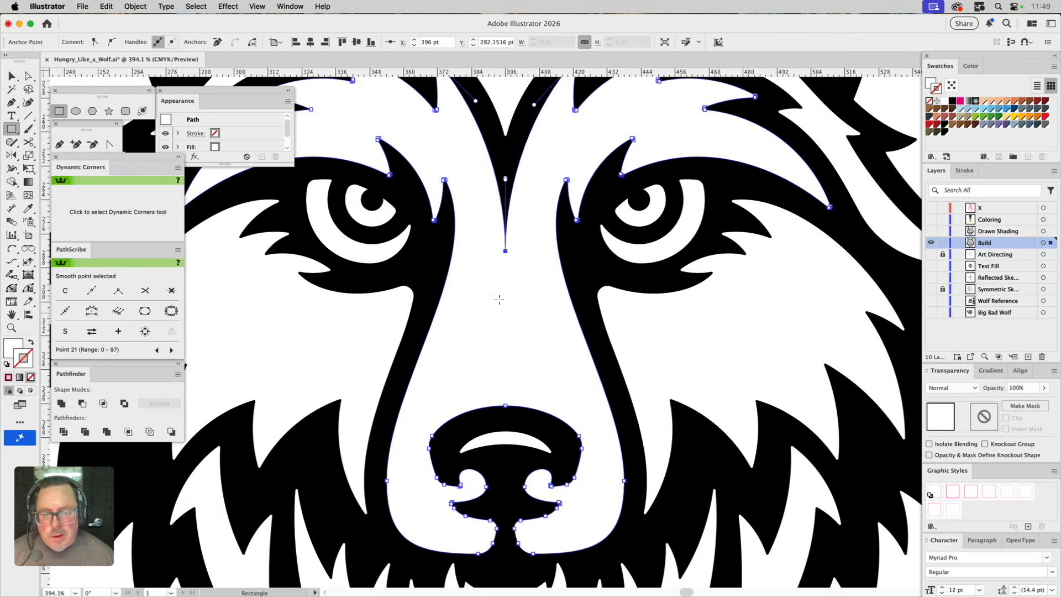
left_click_drag(483, 286, 555, 338)
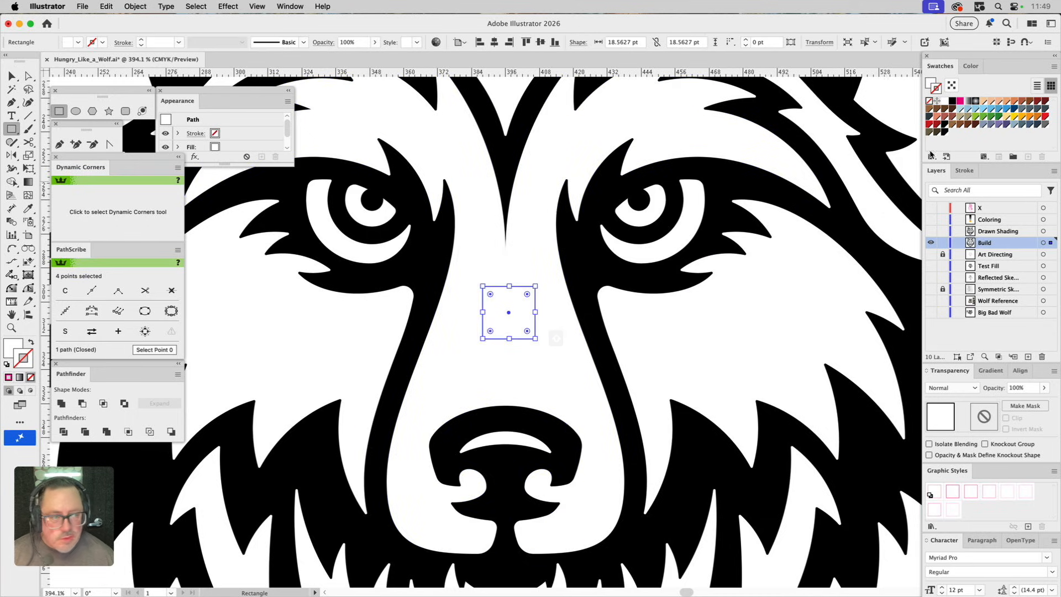
left_click(931, 83)
left_click(960, 102)
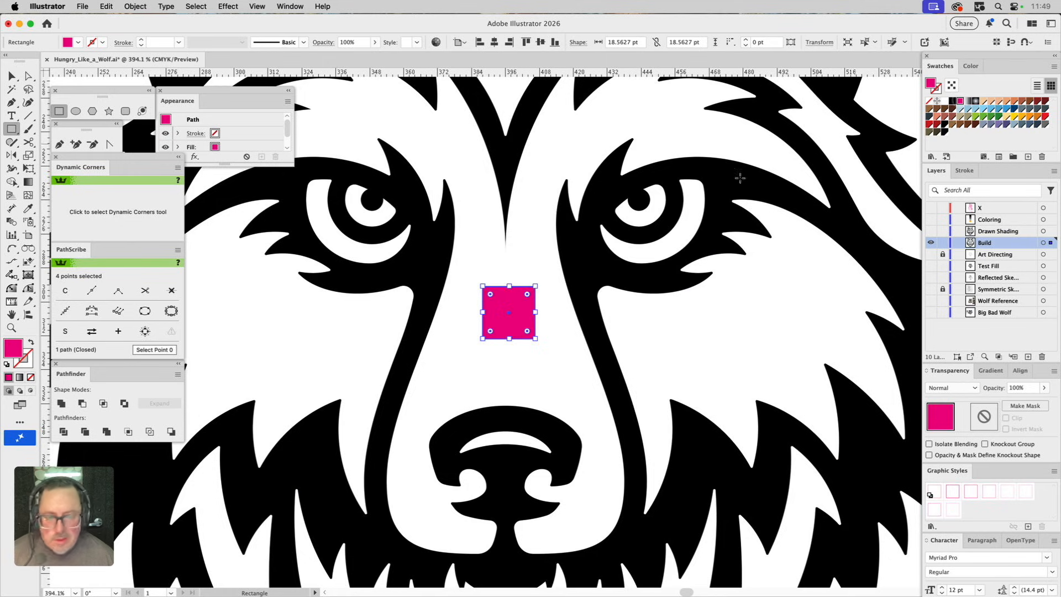
Step: Move the magenta square over the forehead spike's tip and unite it with the white face shape
key("v")
left_click_drag(515, 300, 515, 240)
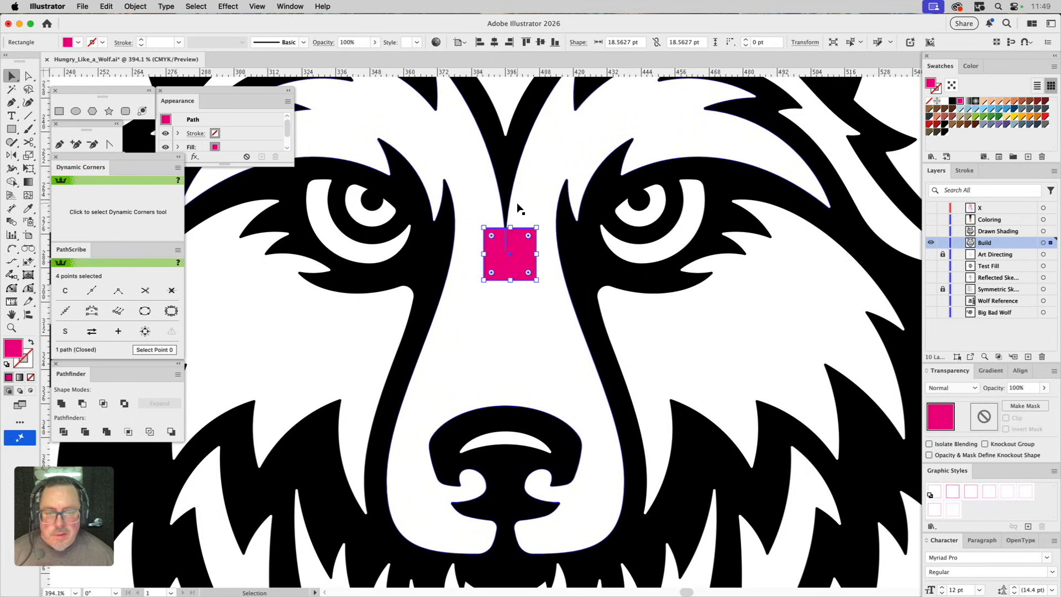
left_click(518, 202, "shift")
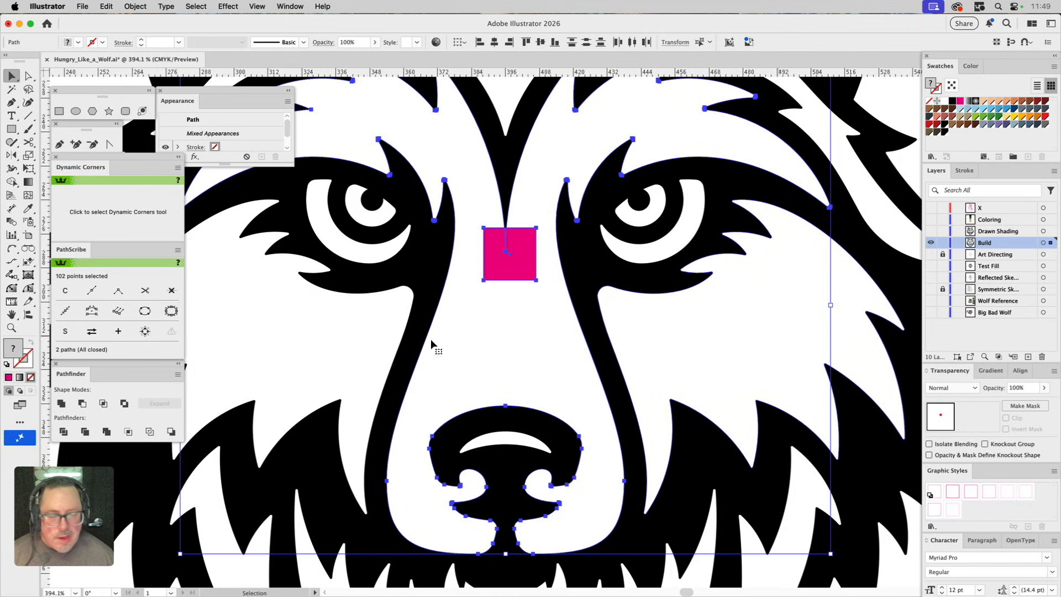
left_click(62, 404)
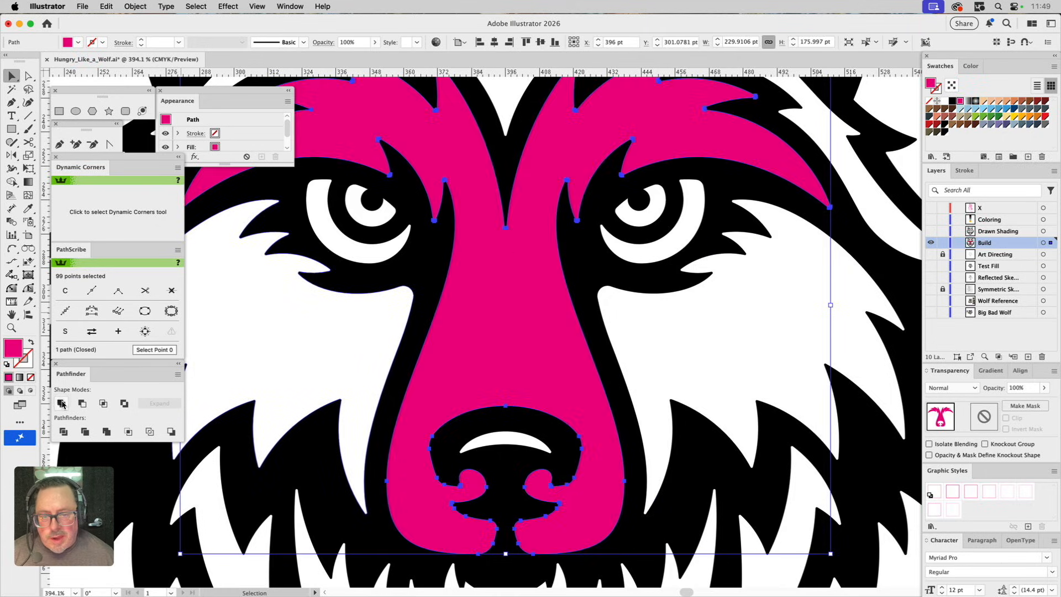
Step: Try to round both corners of the forehead spike's flattened tip with Dynamic Corners
left_click(11, 328)
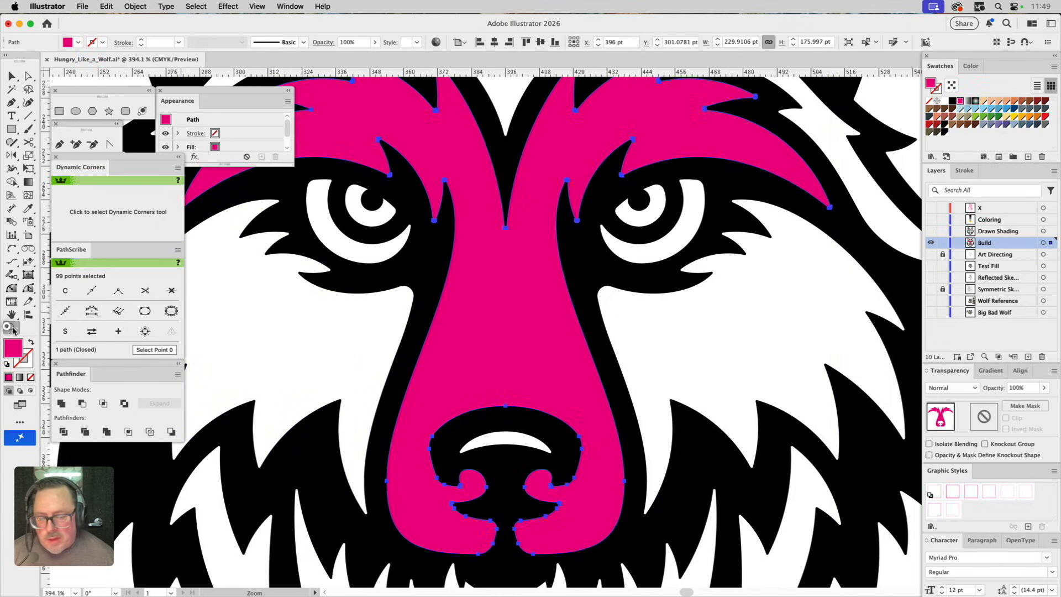
left_click_drag(467, 194, 548, 264)
key("a")
left_click(530, 314)
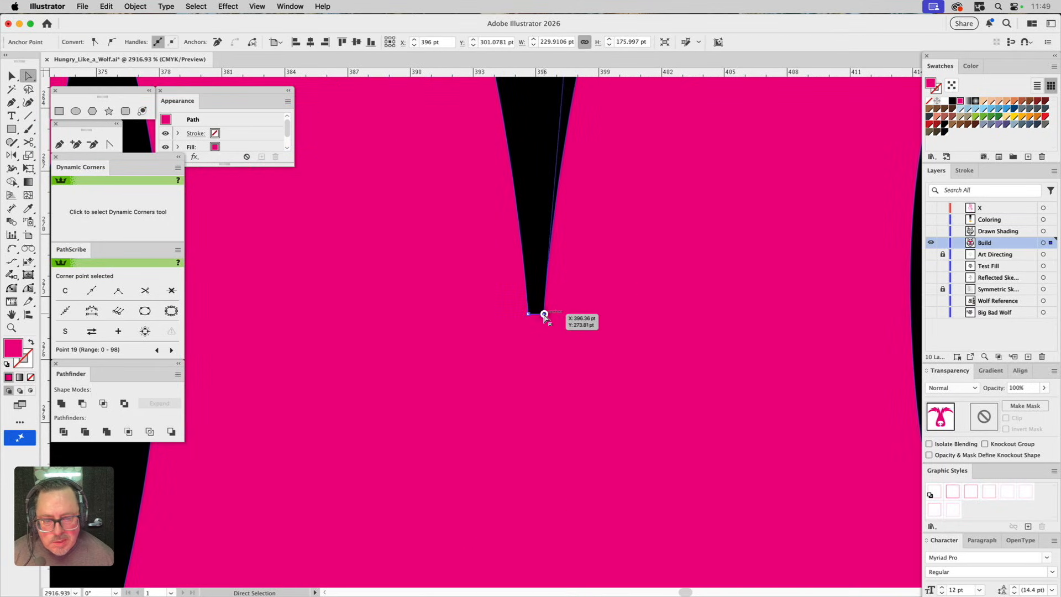
left_click(544, 313, "shift")
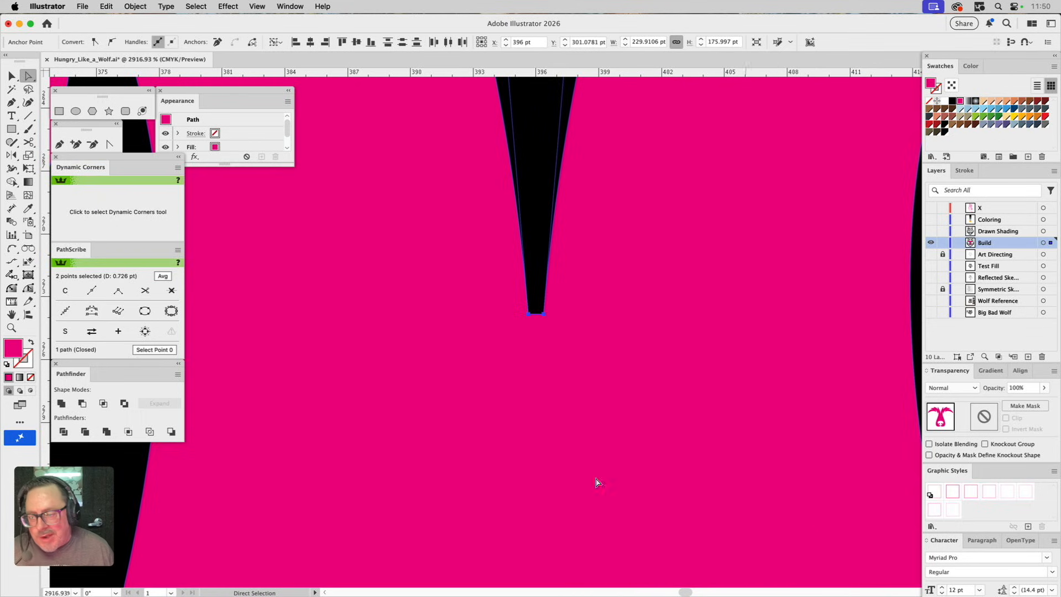
left_click(11, 289)
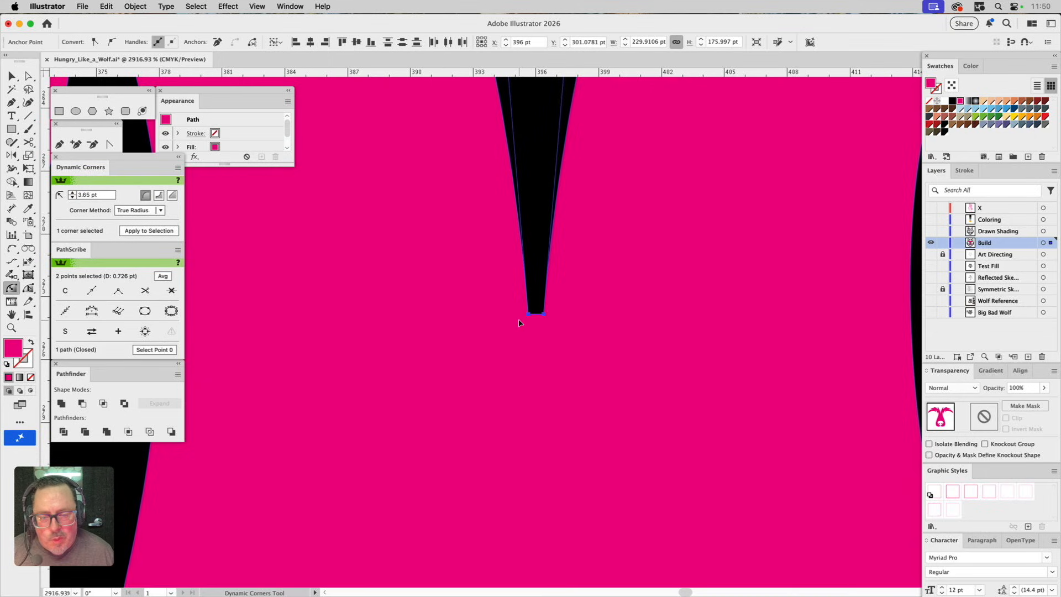
key("a")
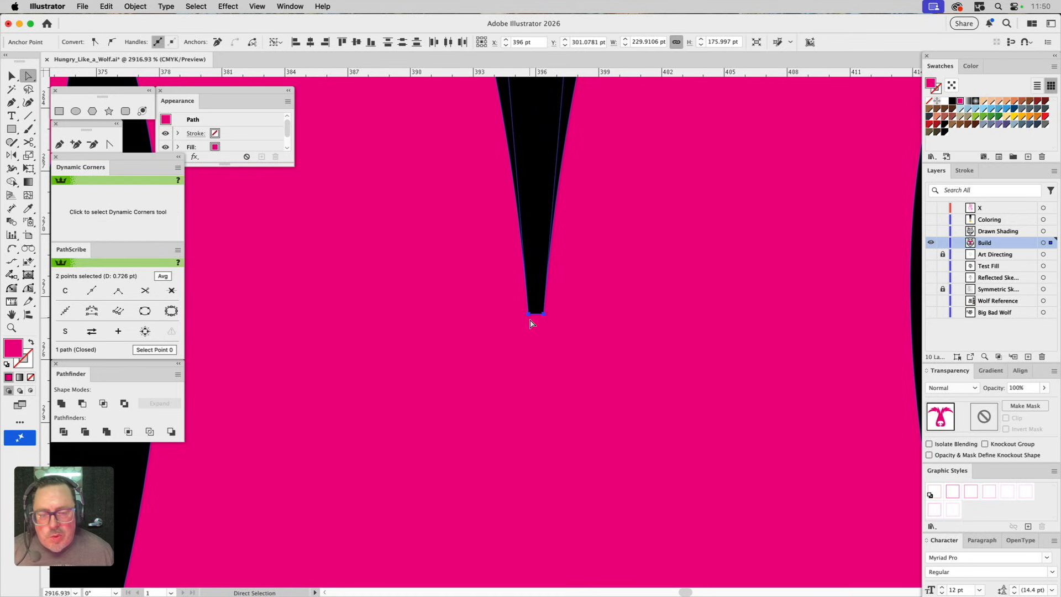
left_click(531, 311)
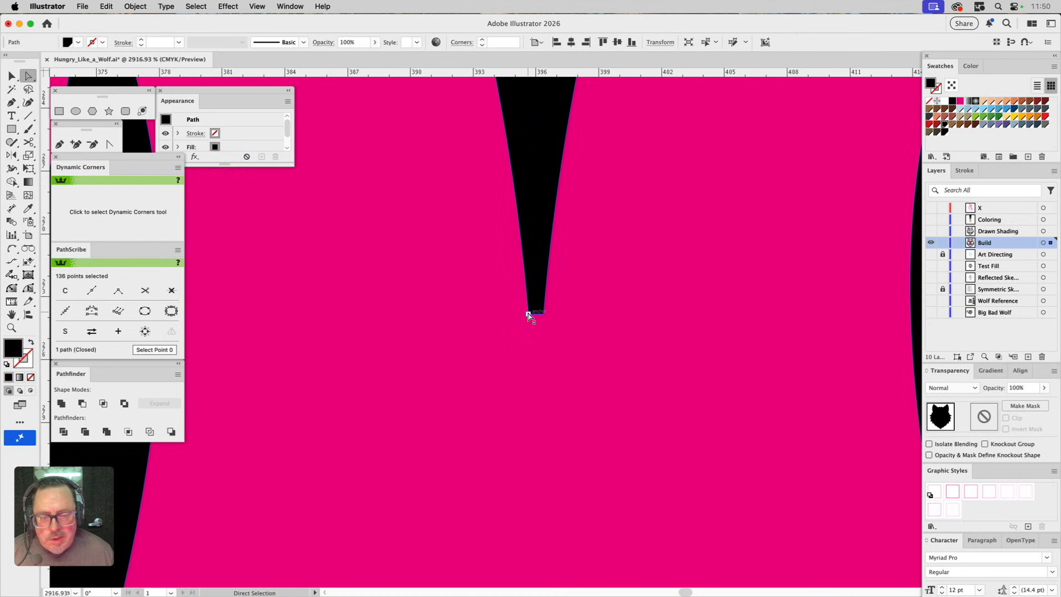
left_click(529, 313)
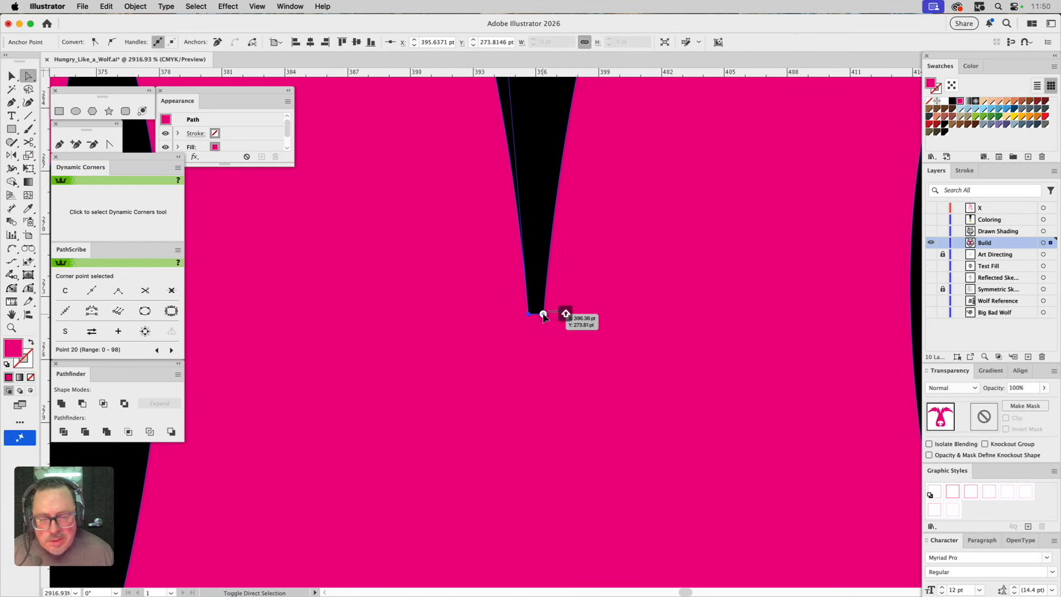
left_click(542, 312, "shift")
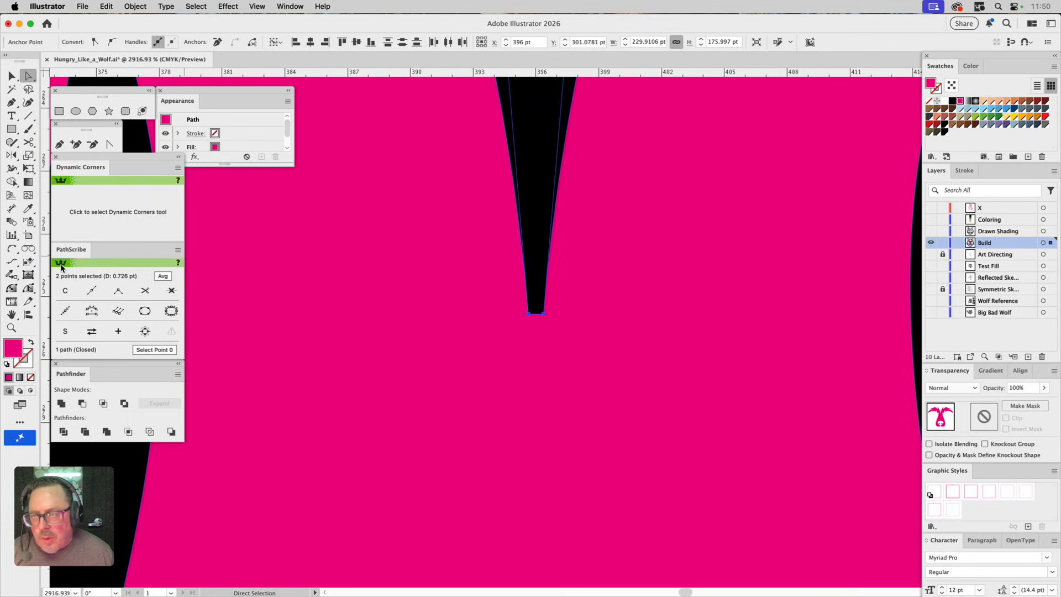
left_click(61, 180)
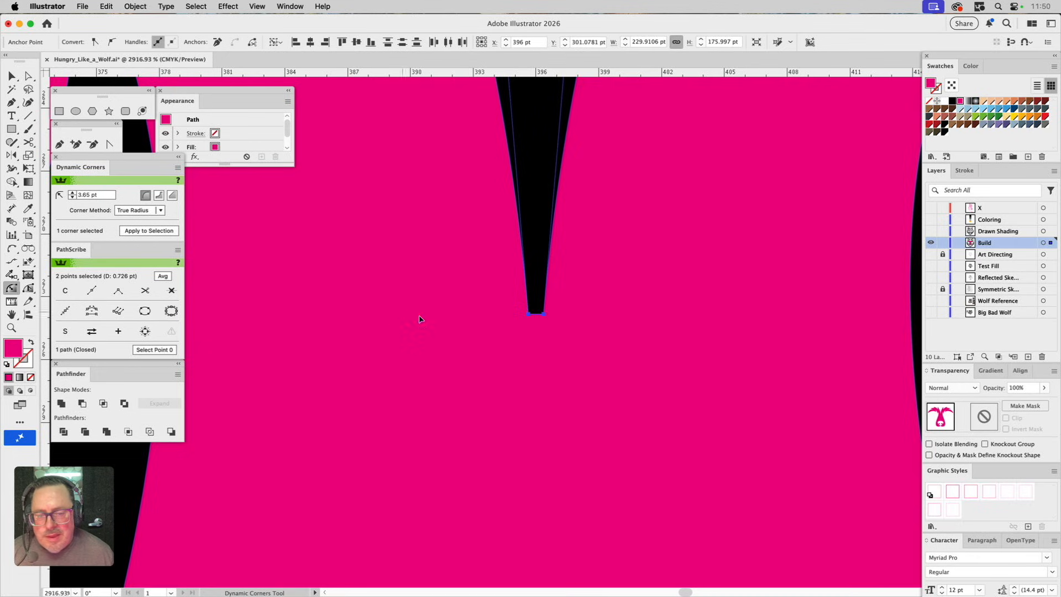
left_click_drag(544, 315, 538, 299)
key("super+z")
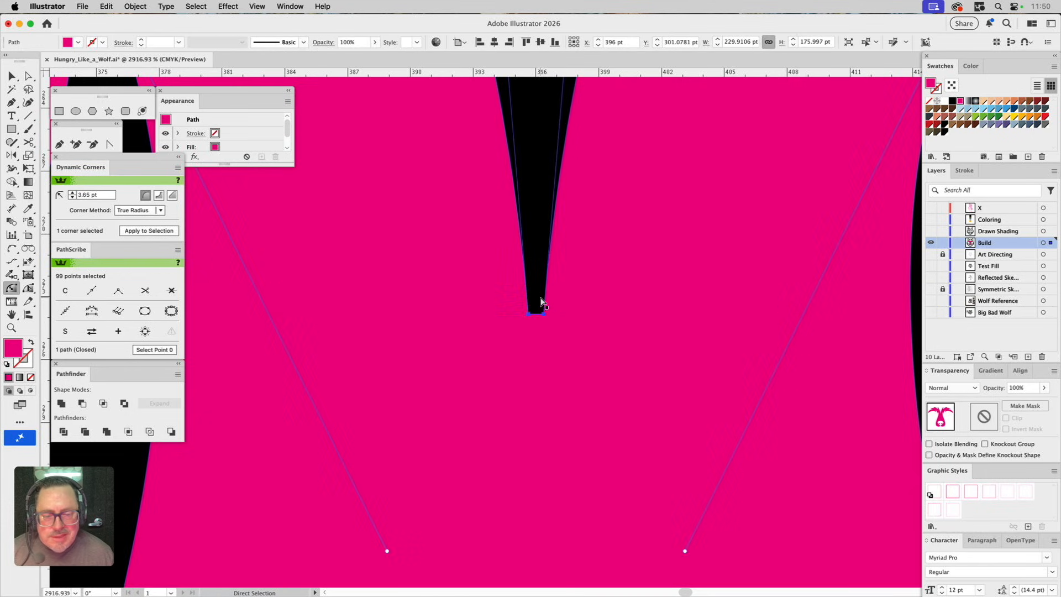
Step: Add one equally spaced anchor point to the short flat segment at the forehead spike's tip
key("a")
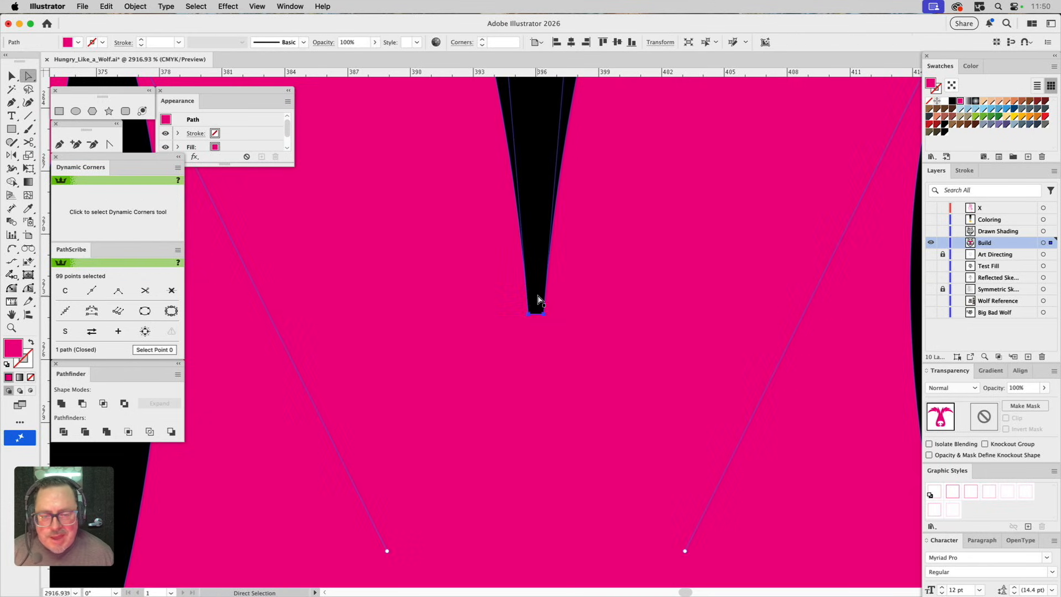
left_click(539, 302)
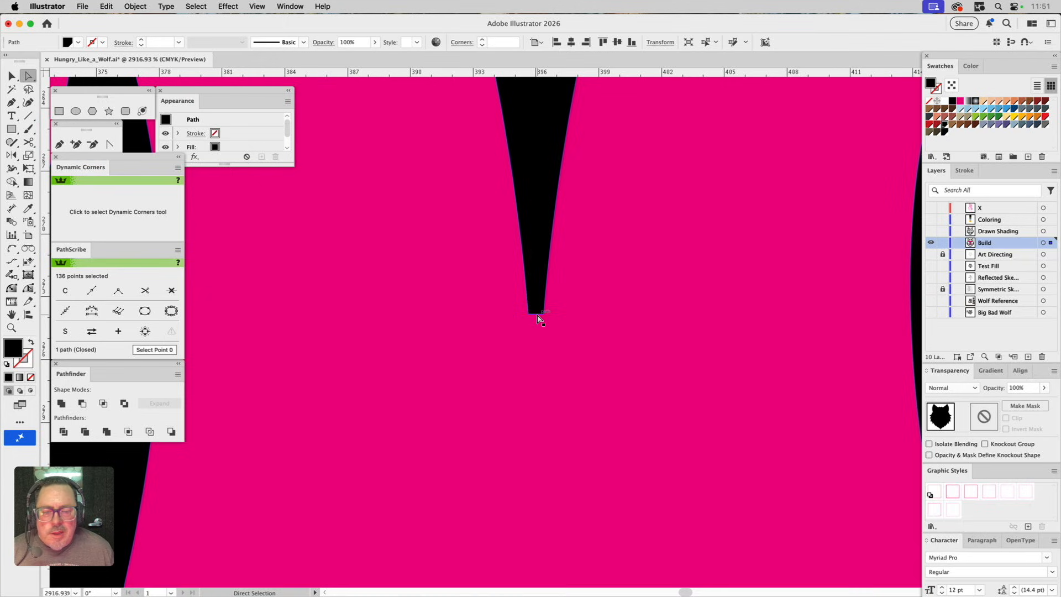
left_click(537, 316)
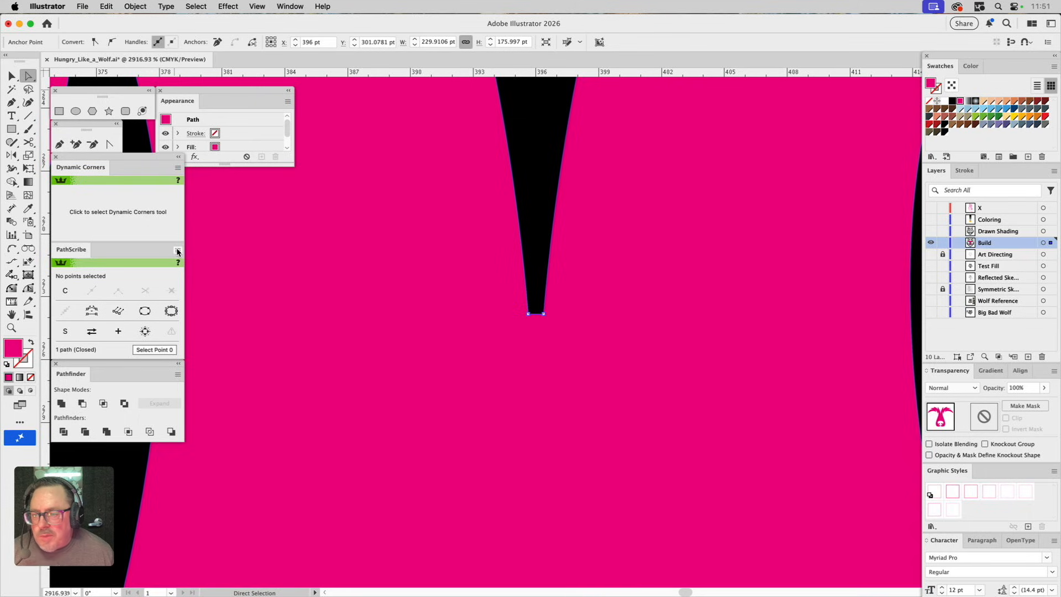
left_click(134, 6)
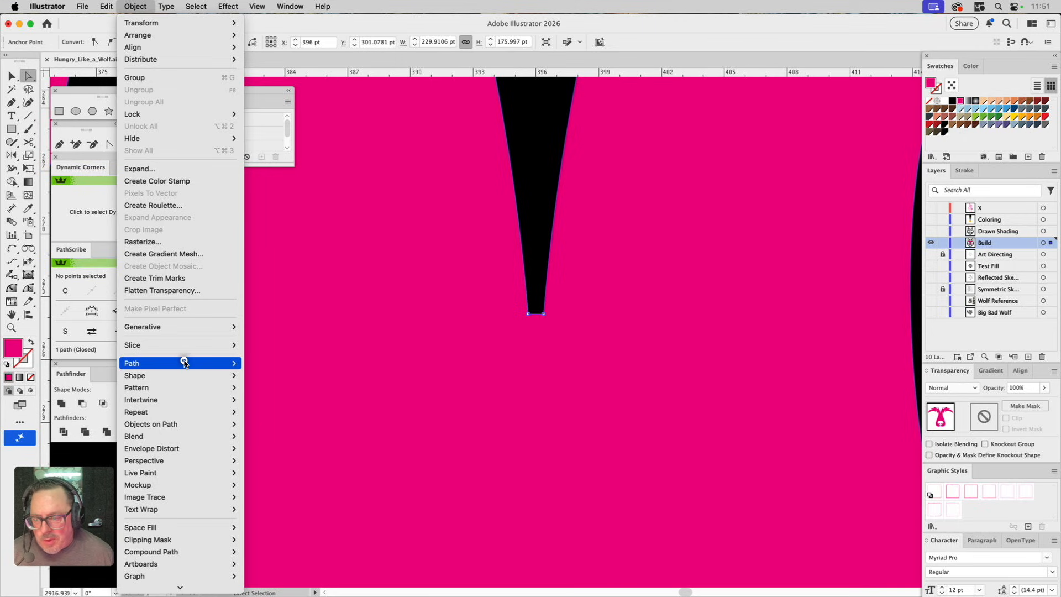
mouse_move(224, 367)
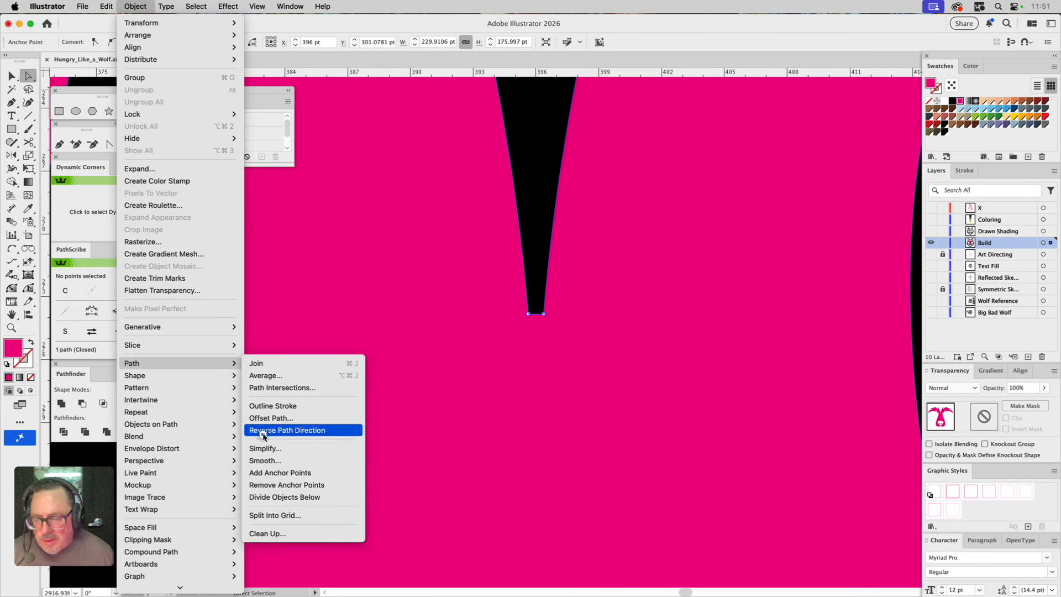
left_click(364, 262)
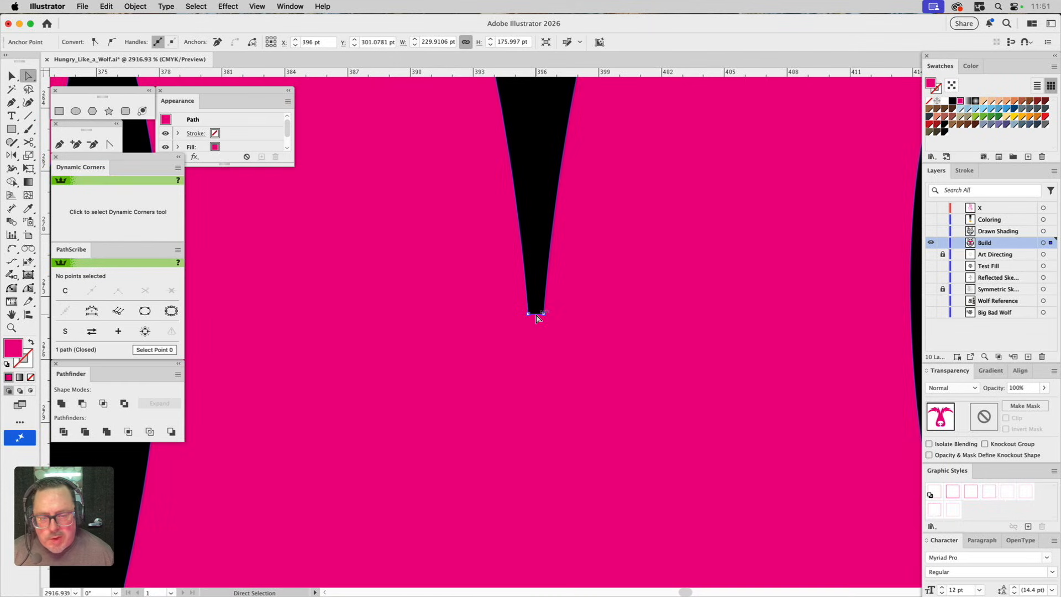
left_click(178, 250)
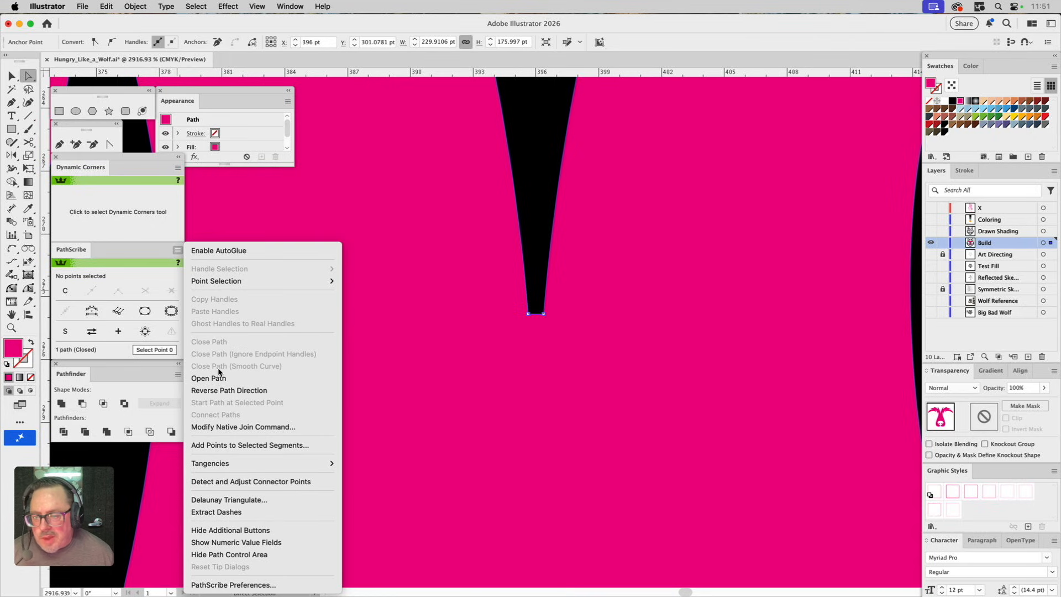
left_click(224, 447)
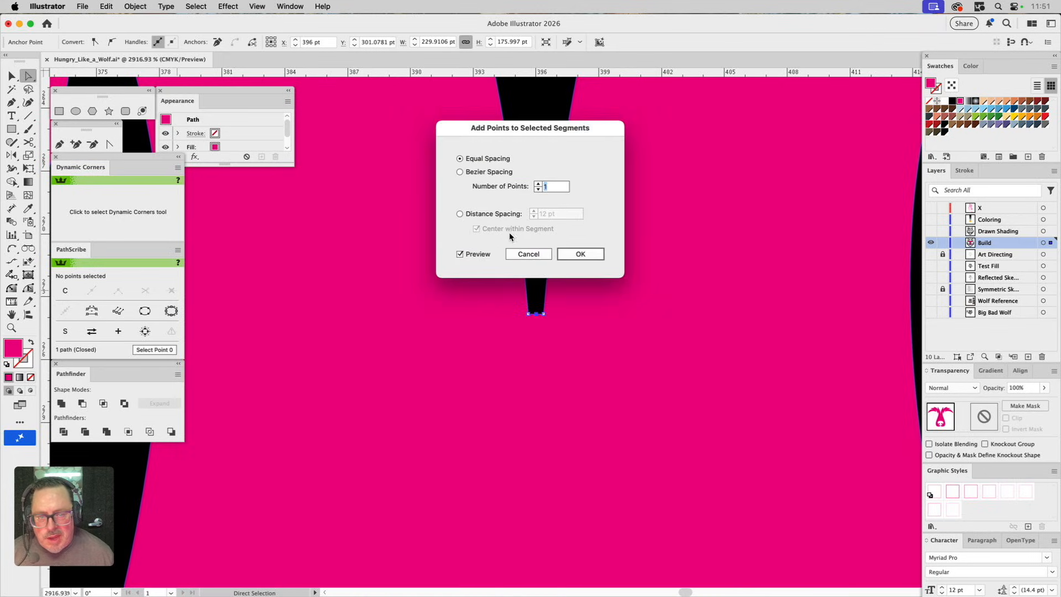
left_click(572, 255)
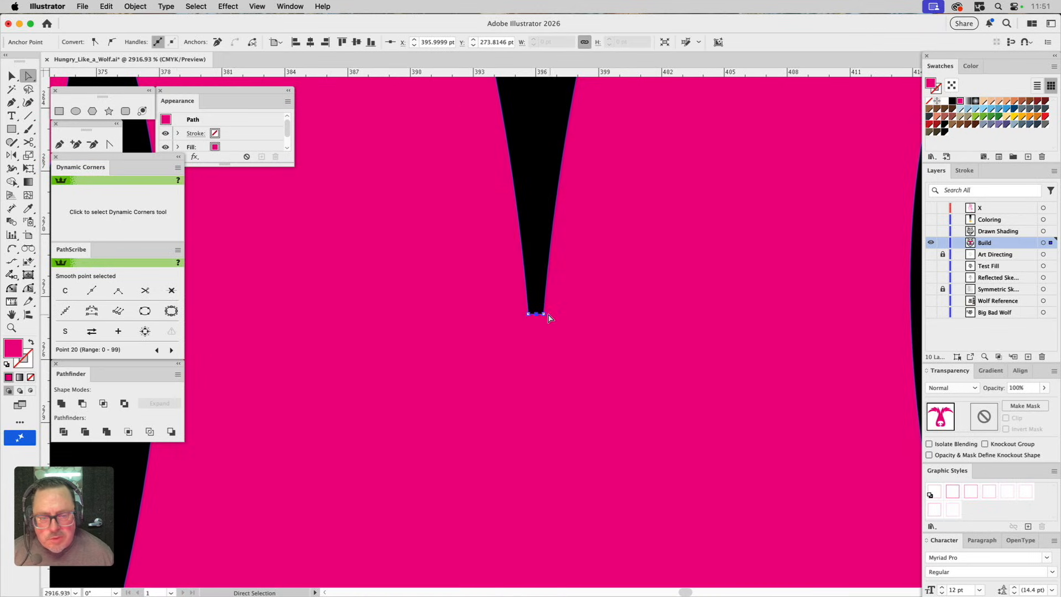
Step: Round both corners of the forehead spike's flat tip to about 0.385 pt with Dynamic Corners
left_click(529, 314)
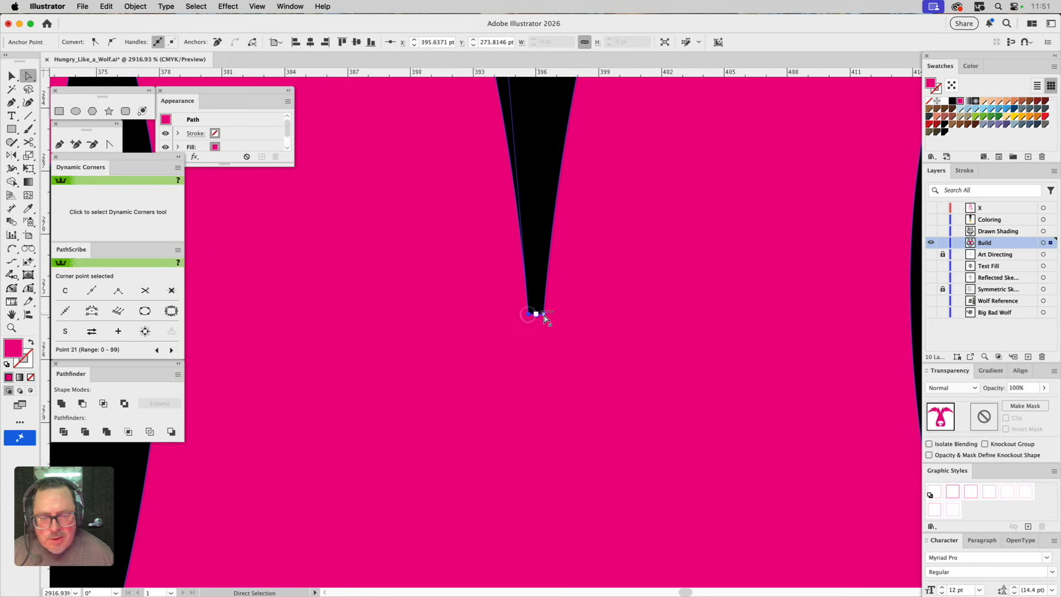
left_click(543, 314, "shift")
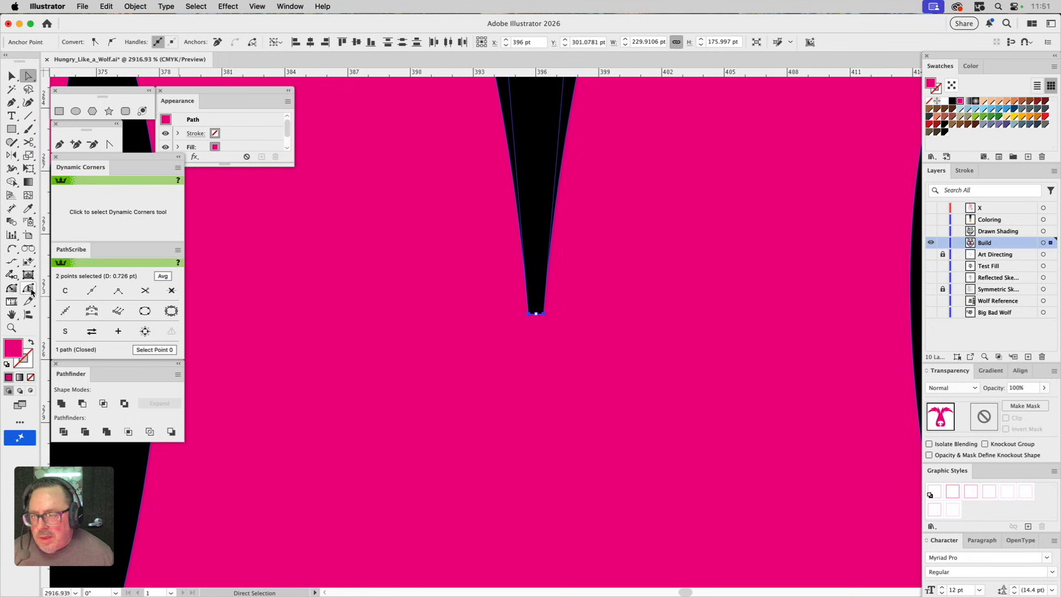
left_click(9, 288)
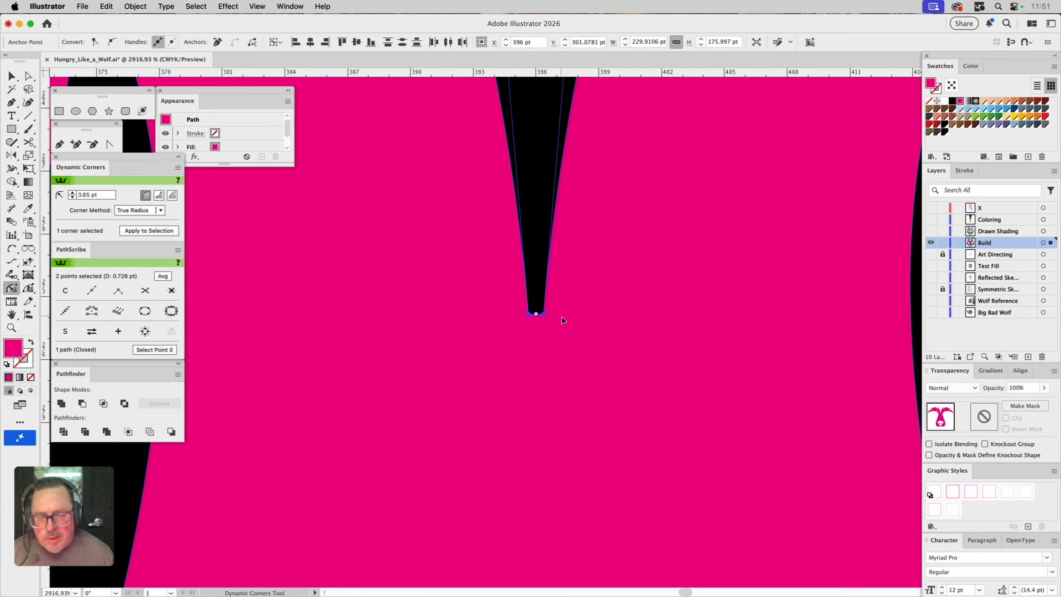
left_click_drag(544, 315, 543, 288)
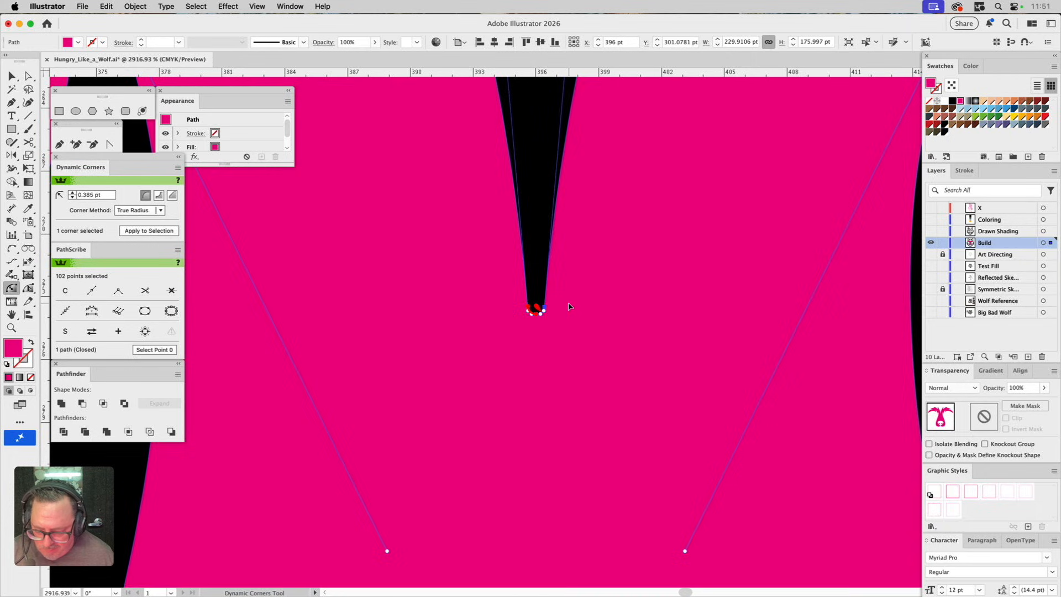
left_click(568, 305)
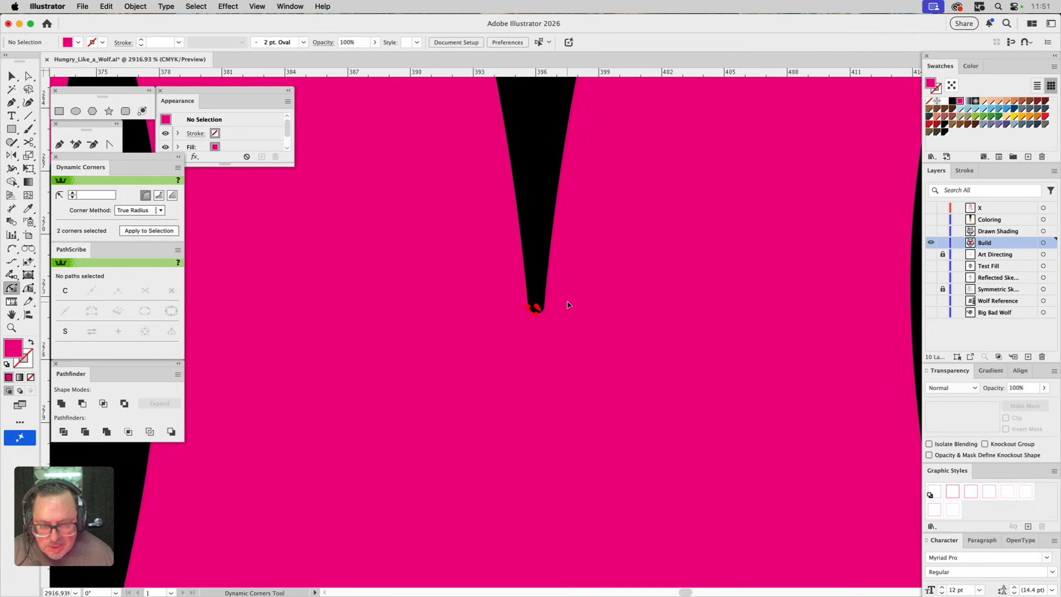
key("v")
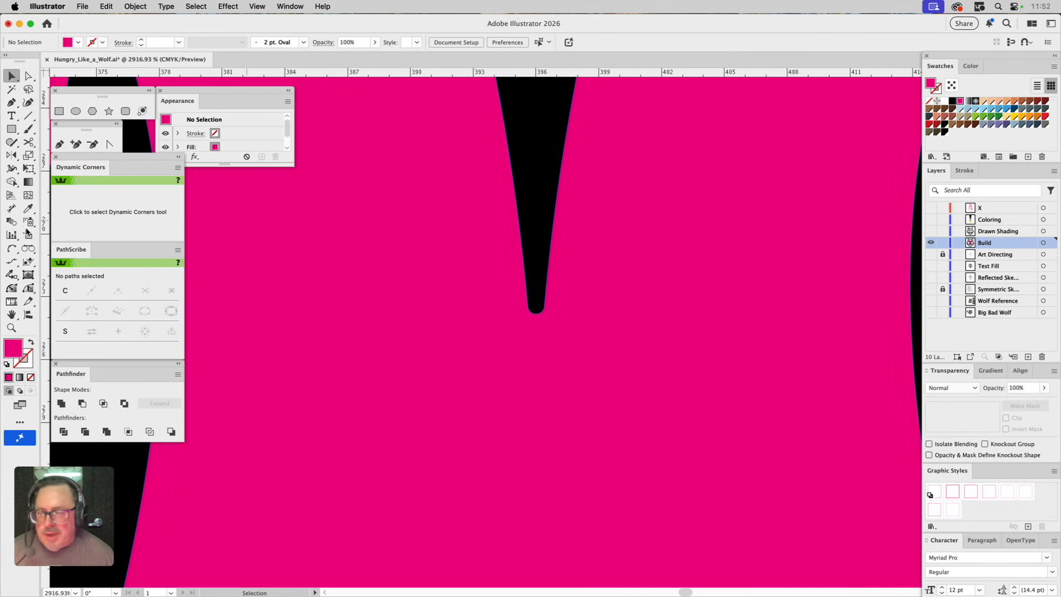
Step: Recolor the magenta brow-and-muzzle shape by sampling the white of the wolf's cheek, and deselect it
left_click(11, 327)
left_click(474, 321, "alt")
left_click(476, 321, "alt")
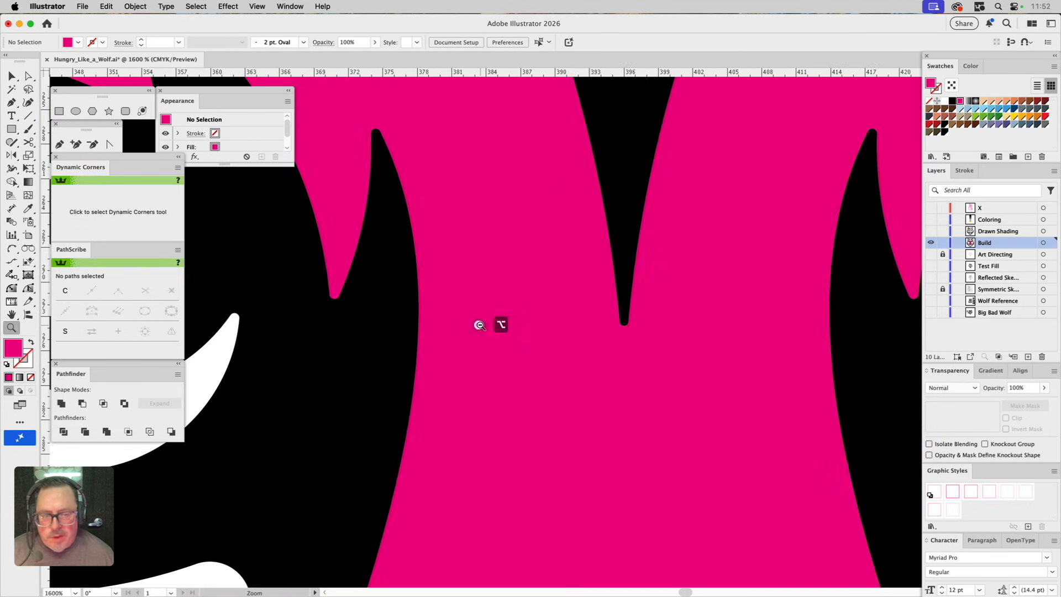
left_click(478, 322, "alt")
left_click(479, 323, "alt")
left_click(480, 323, "alt")
left_click(481, 325, "alt")
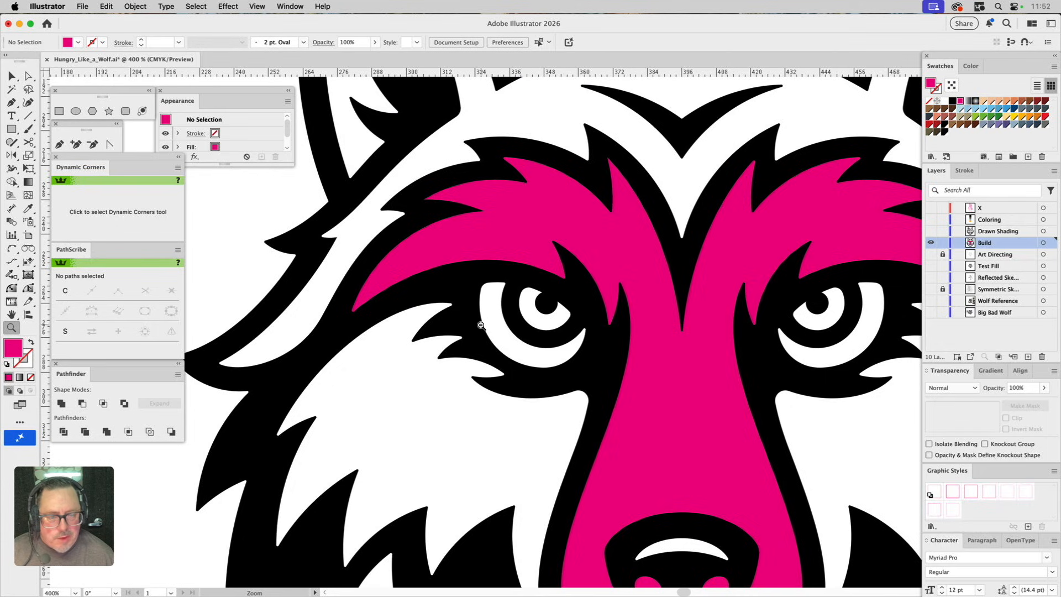
left_click(481, 325, "alt")
left_click(481, 325, "alt")
left_click(481, 325, "alt")
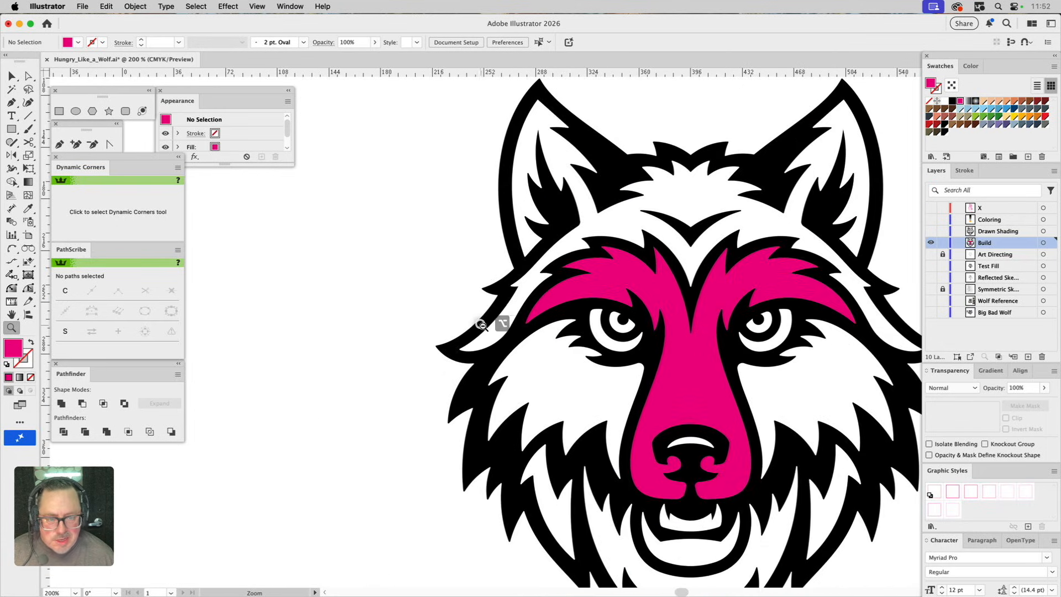
left_click(679, 381)
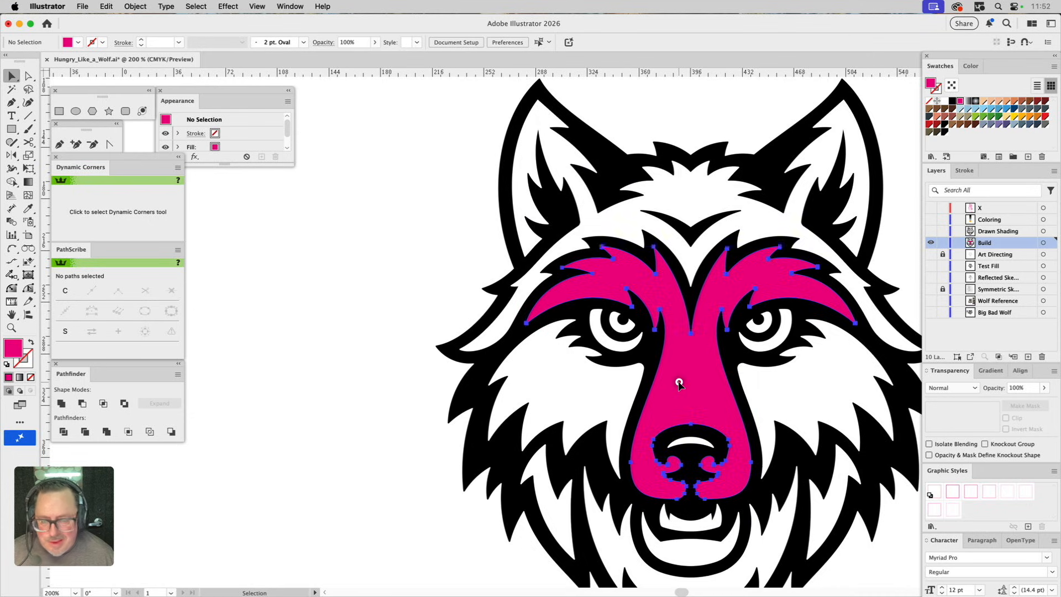
key("i")
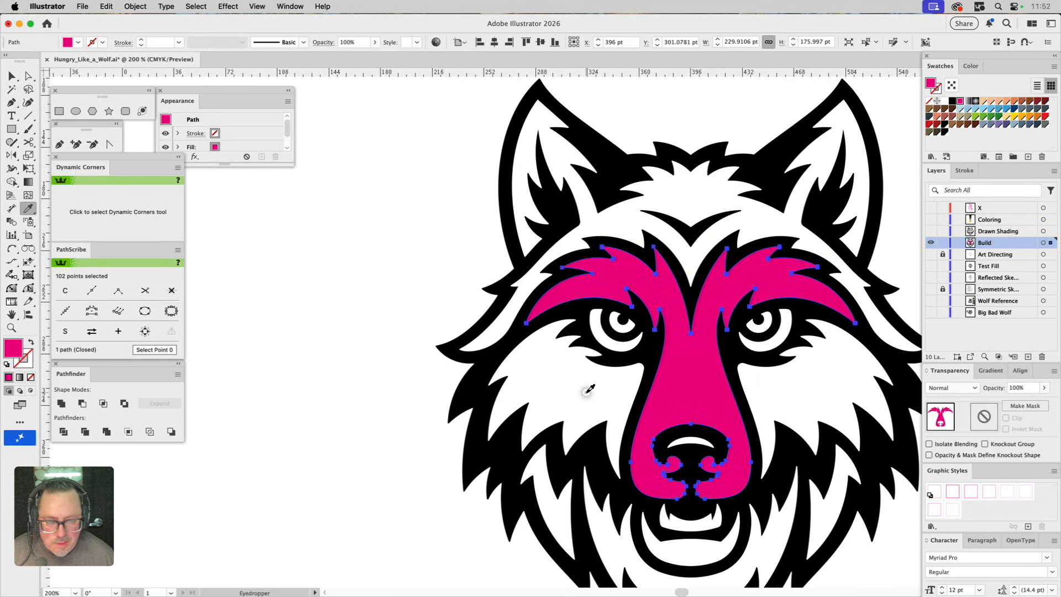
left_click(586, 389)
key("super+shift+a")
Step: Fit the artboard in view, show the Drawn Shading layer and hide the Build layer
key("space")
scroll(601, 332, "right", 5)
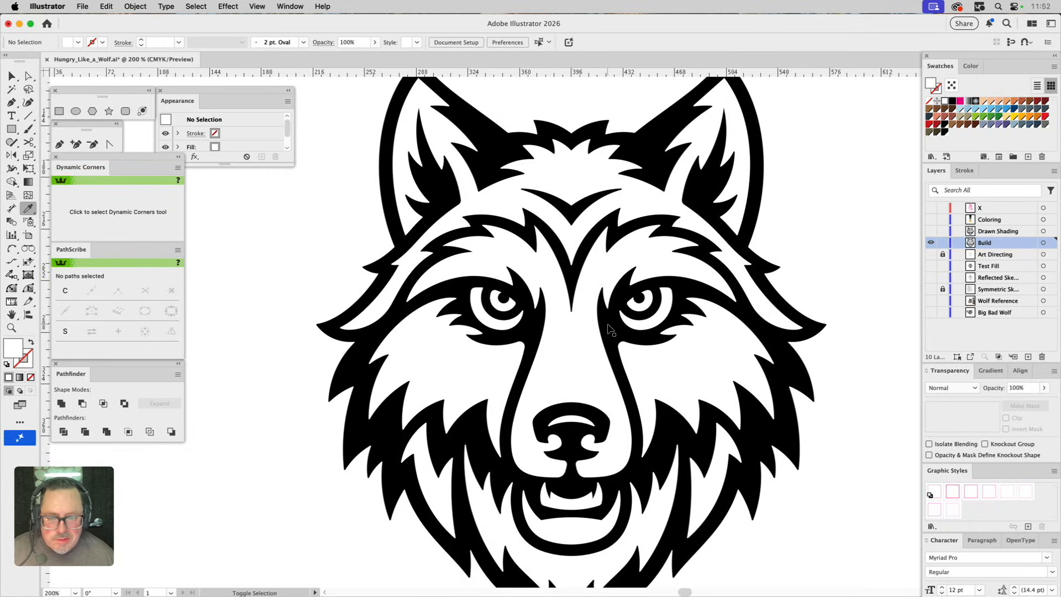
key("super+0")
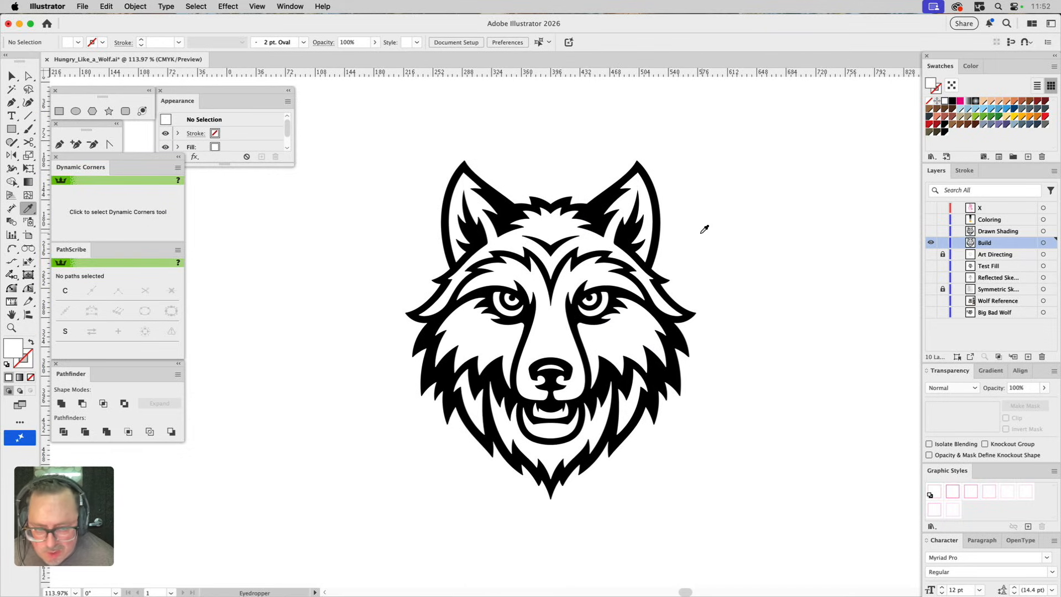
key("v")
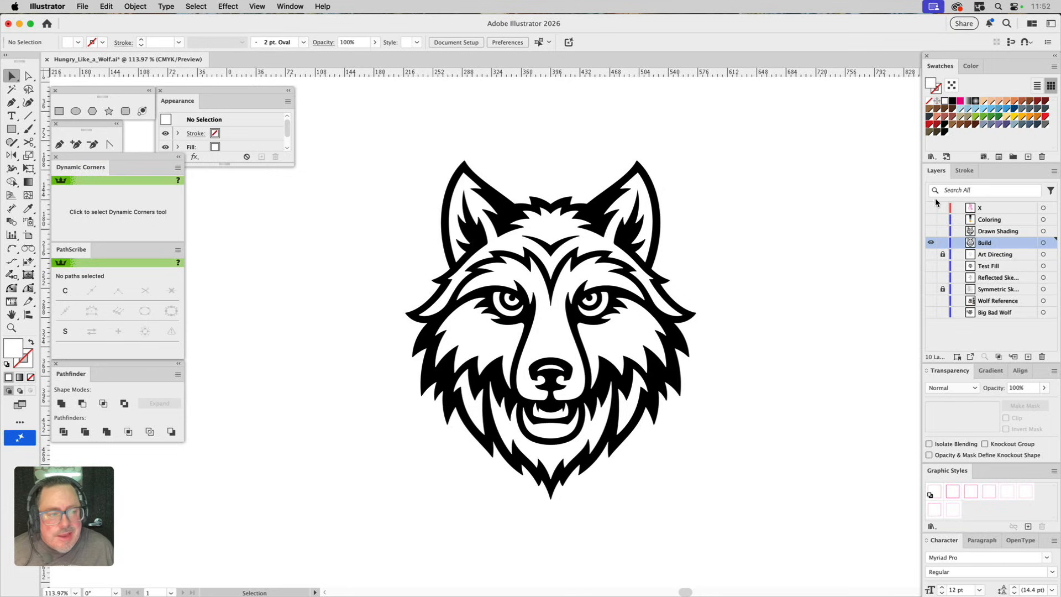
left_click(931, 232)
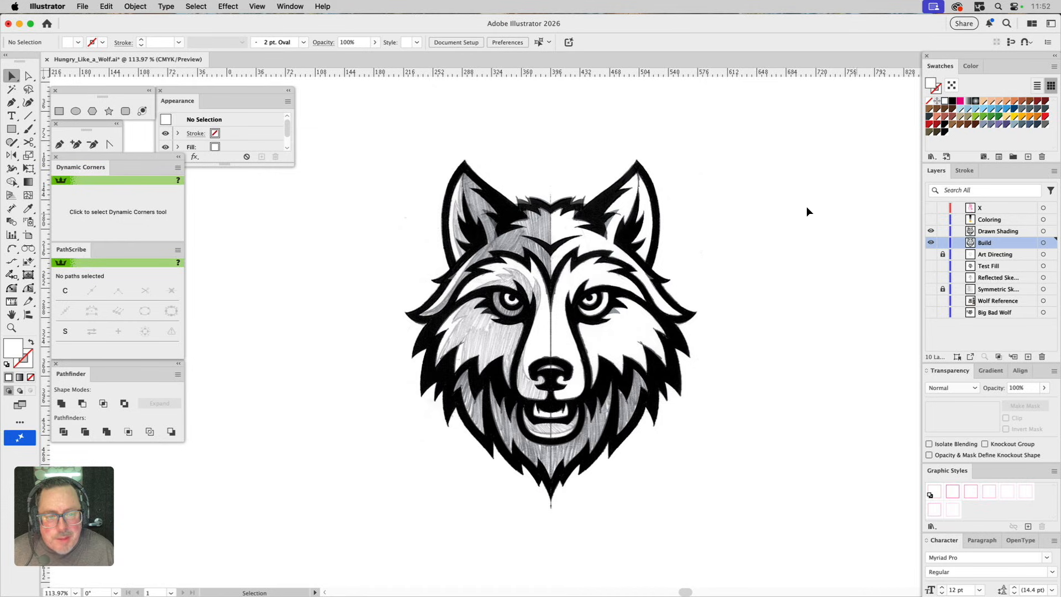
left_click(930, 243)
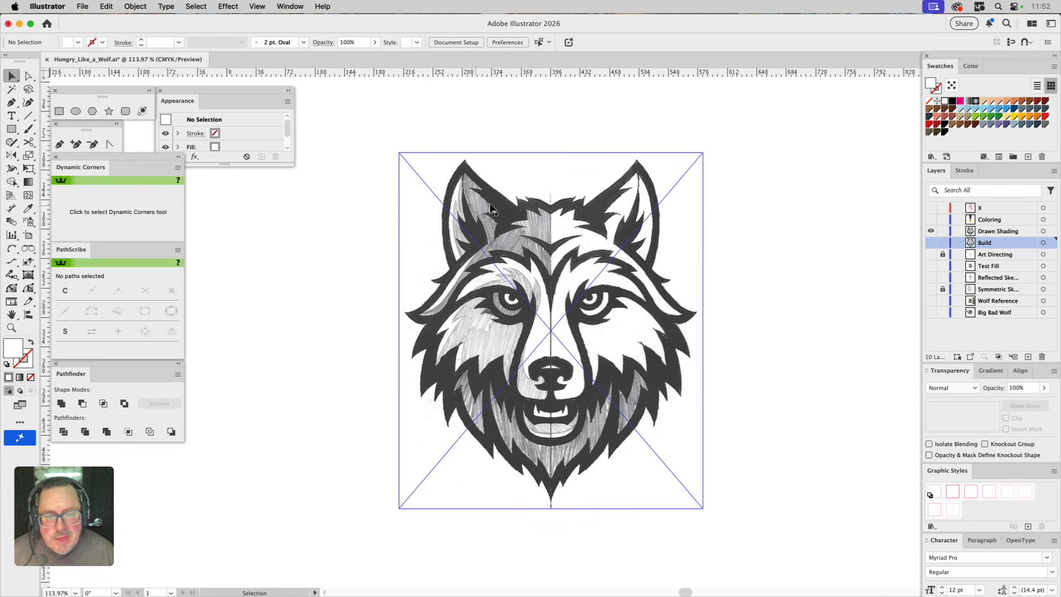
Step: Show the Coloring layer and dim the linked drawn-shading image to 40% opacity
left_click(931, 219)
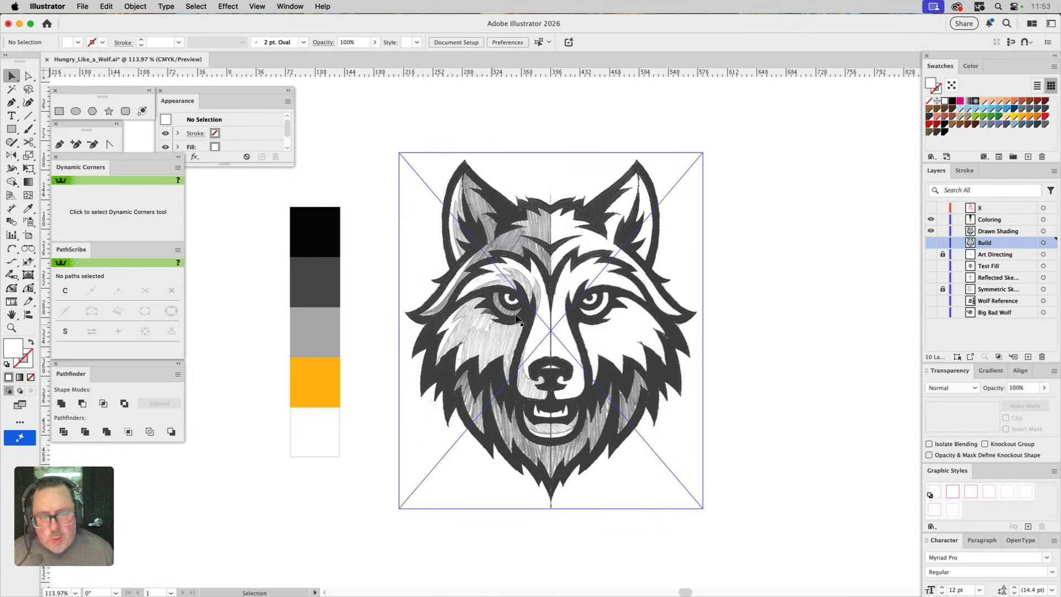
left_click(623, 207)
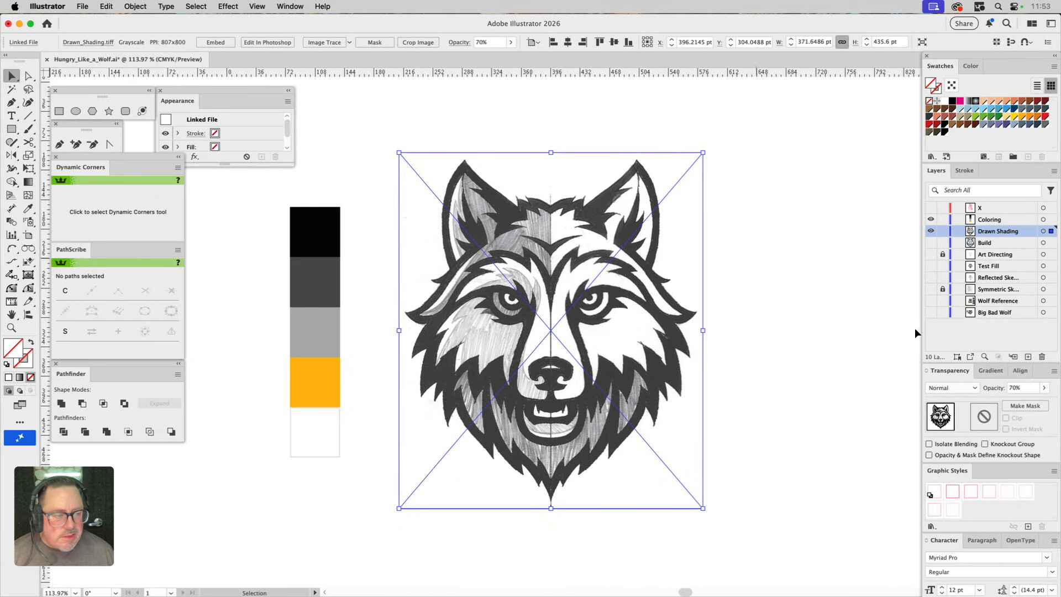
left_click(1016, 388)
type("40")
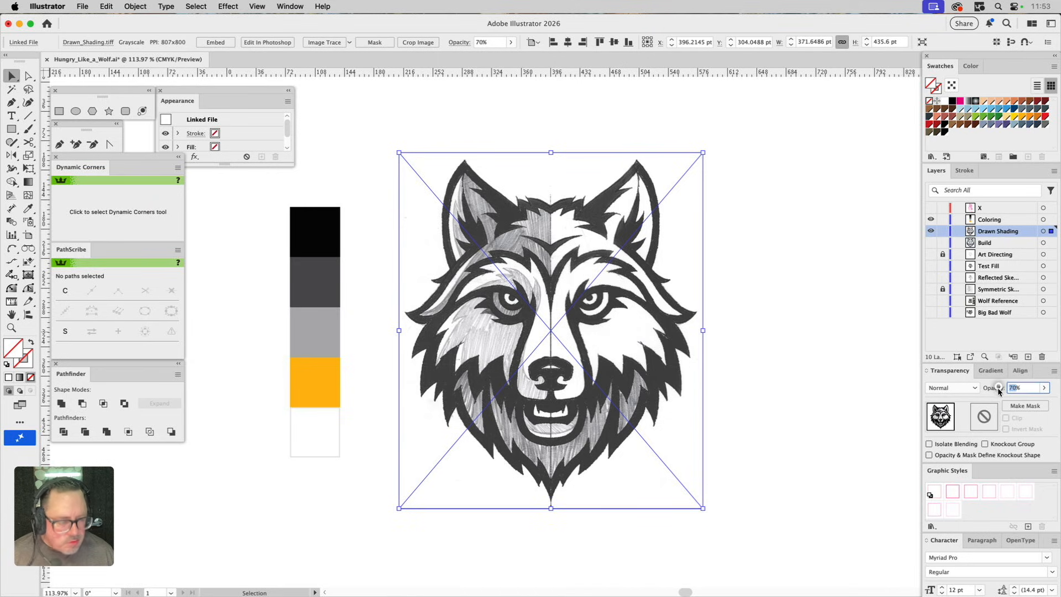
key("Return")
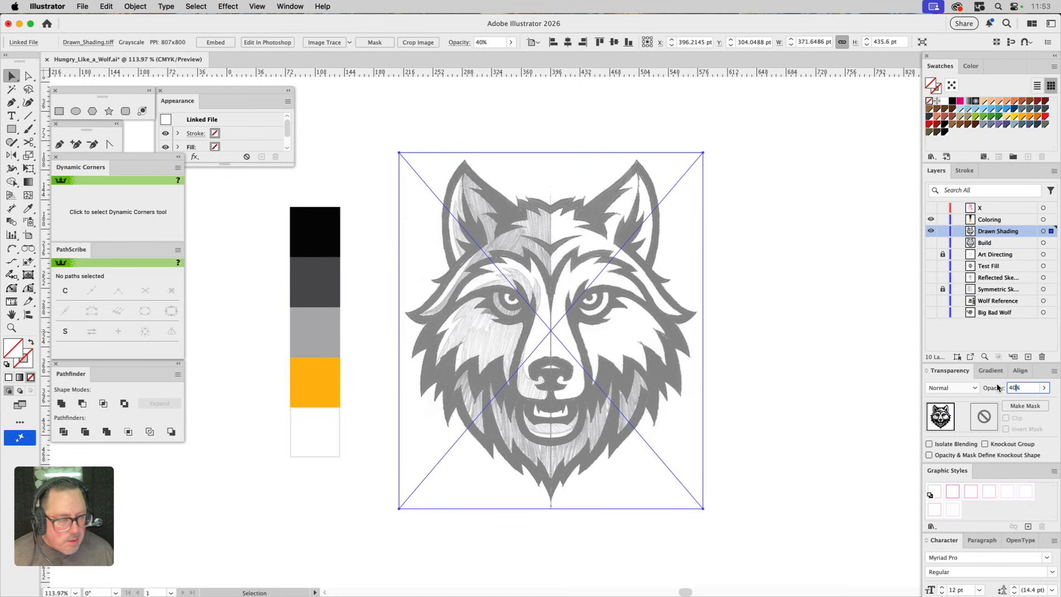
Step: Set the drawn-shading image's blending mode to Multiply and lock the Drawn Shading layer
left_click(956, 388)
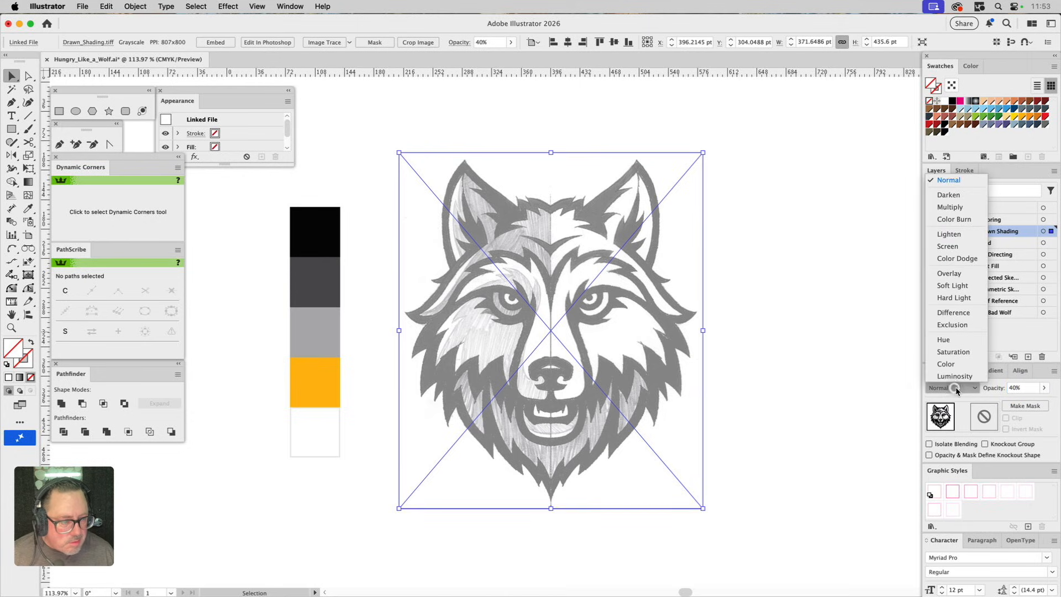
left_click(956, 209)
left_click(943, 231)
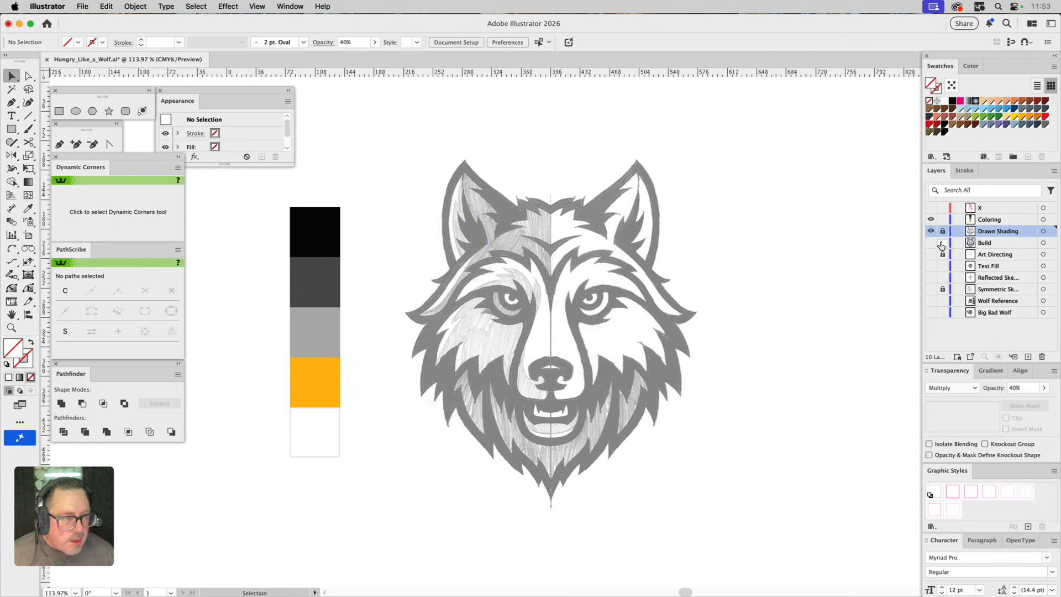
Step: Show the Build layer beneath the shading, and turn Drawn Shading off and back on to compare
left_click(932, 244)
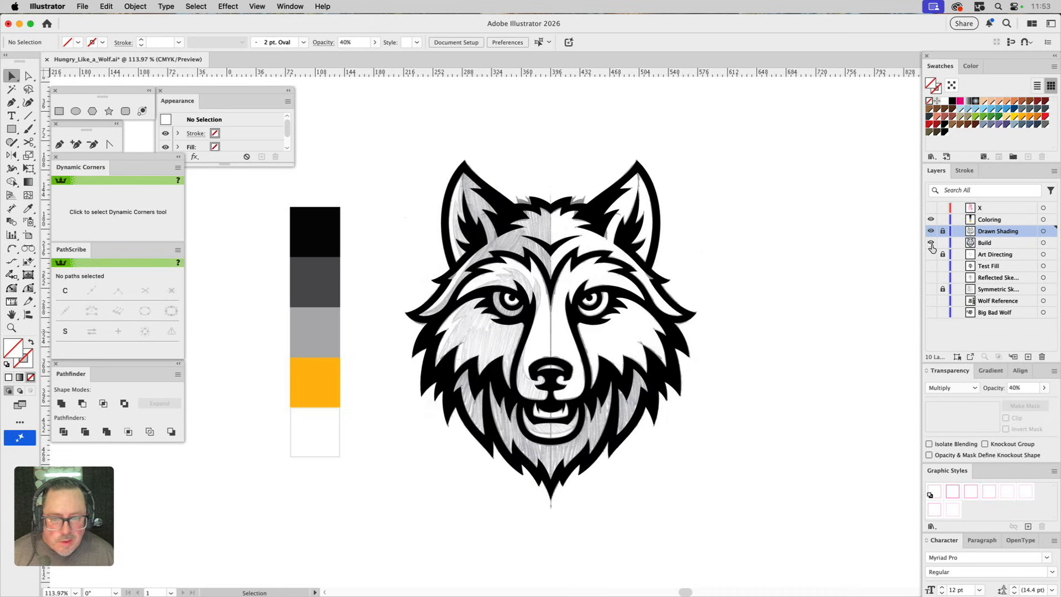
left_click(931, 232)
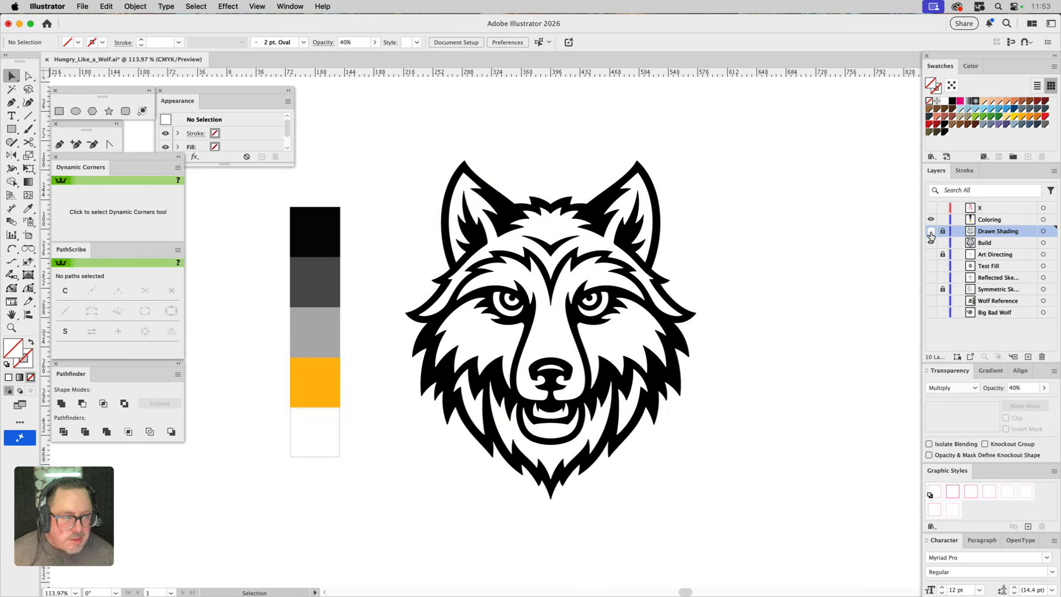
left_click(932, 234)
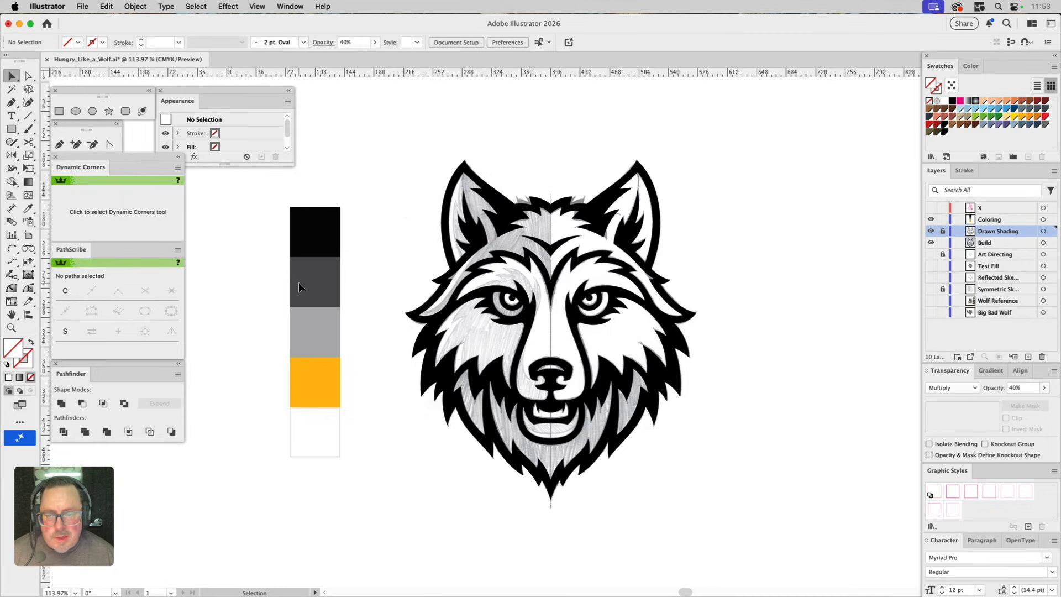
Step: Create a new layer directly above Drawn Shading and set its layer color to Medium Blue
left_click(11, 327)
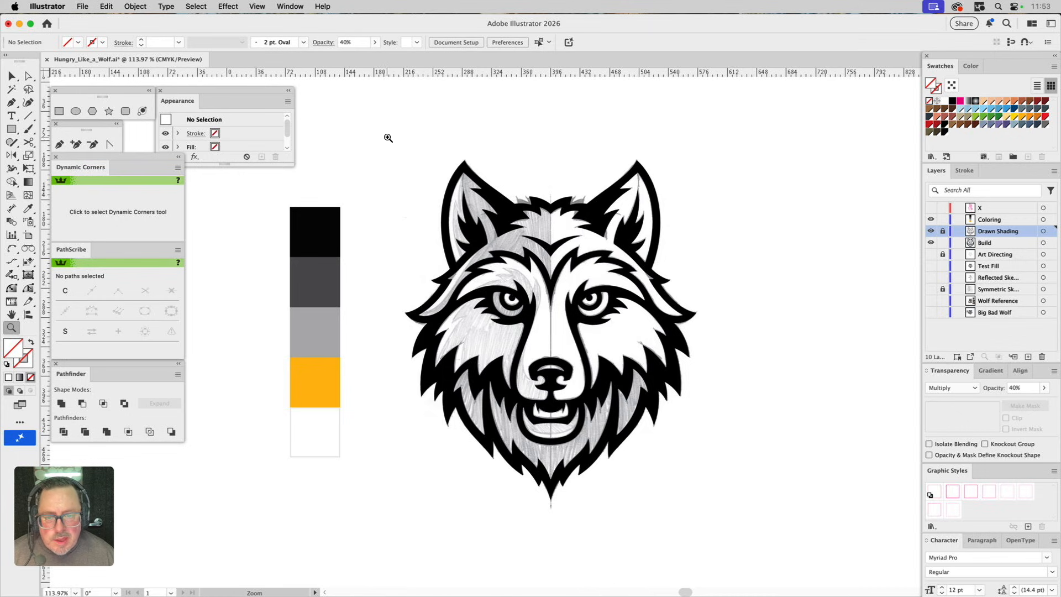
left_click_drag(381, 133, 570, 348)
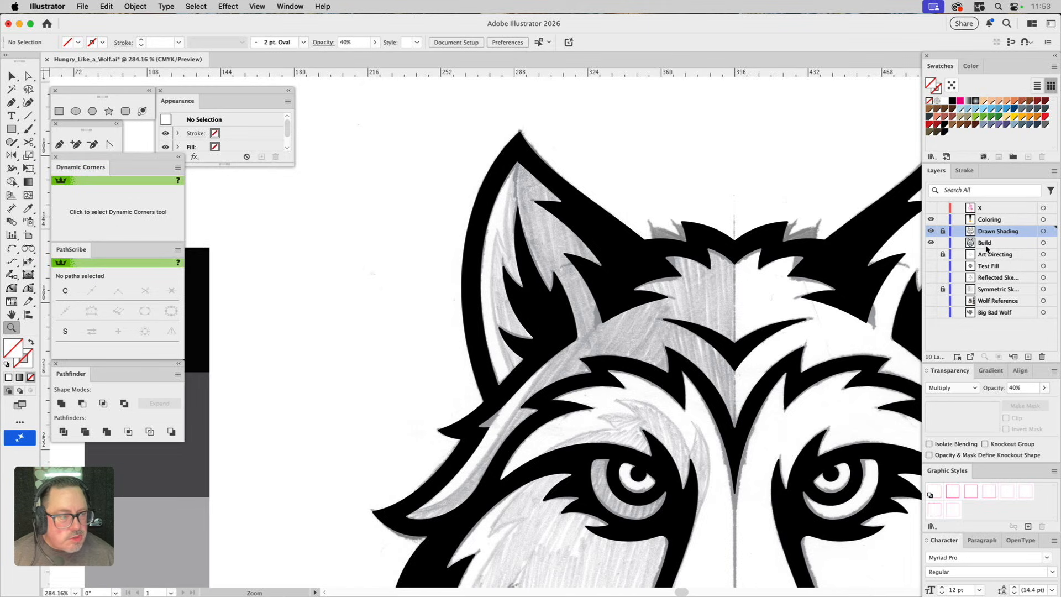
left_click(1029, 360)
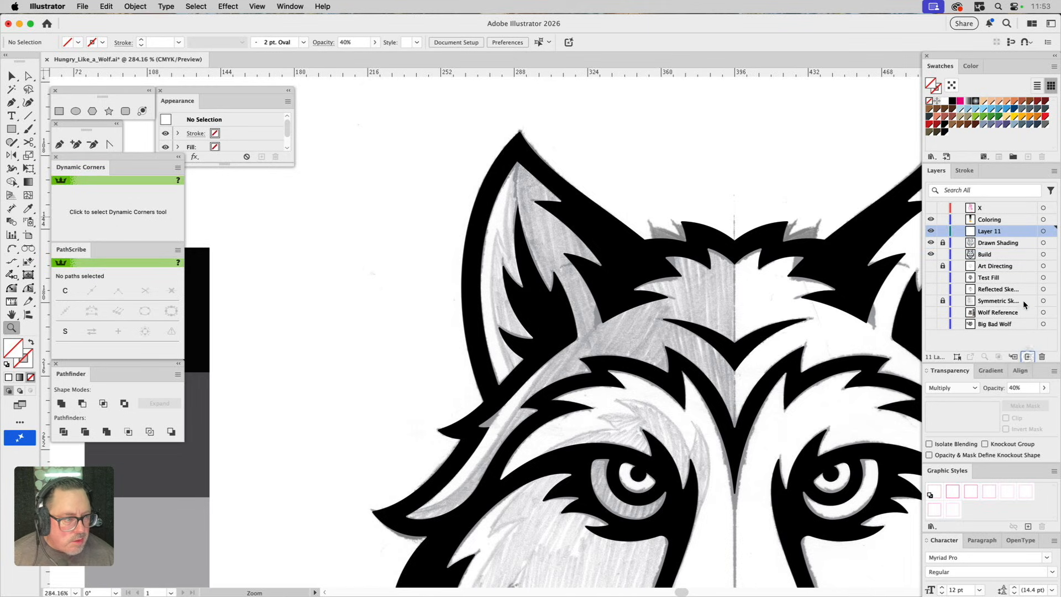
double_click(1012, 232)
left_click(780, 268)
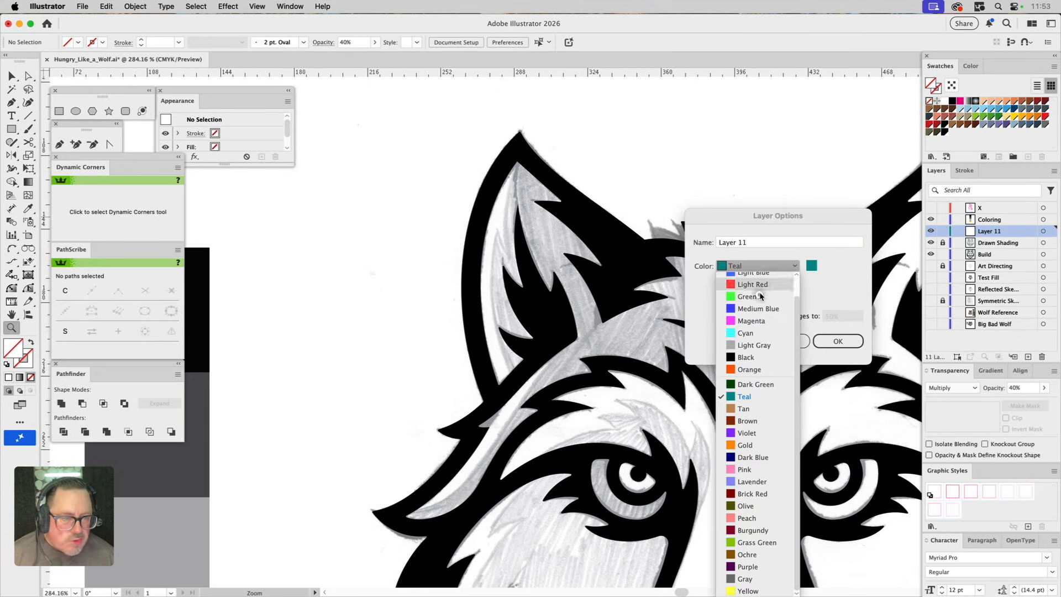
left_click(746, 308)
Step: Name the new layer Detail Shapes and apply its layer options
left_click(749, 243)
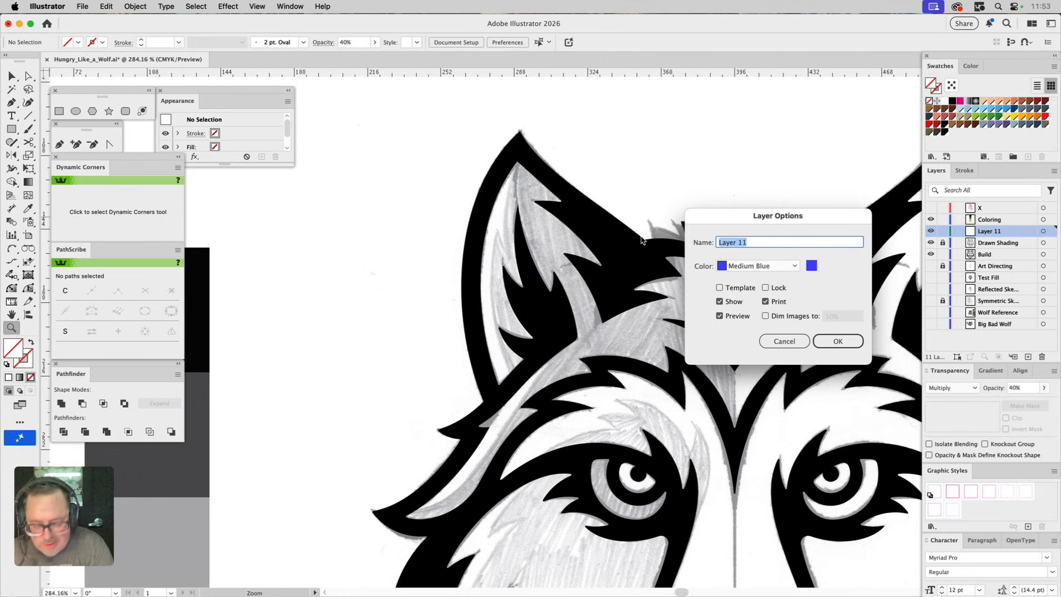
type("Shading Sh")
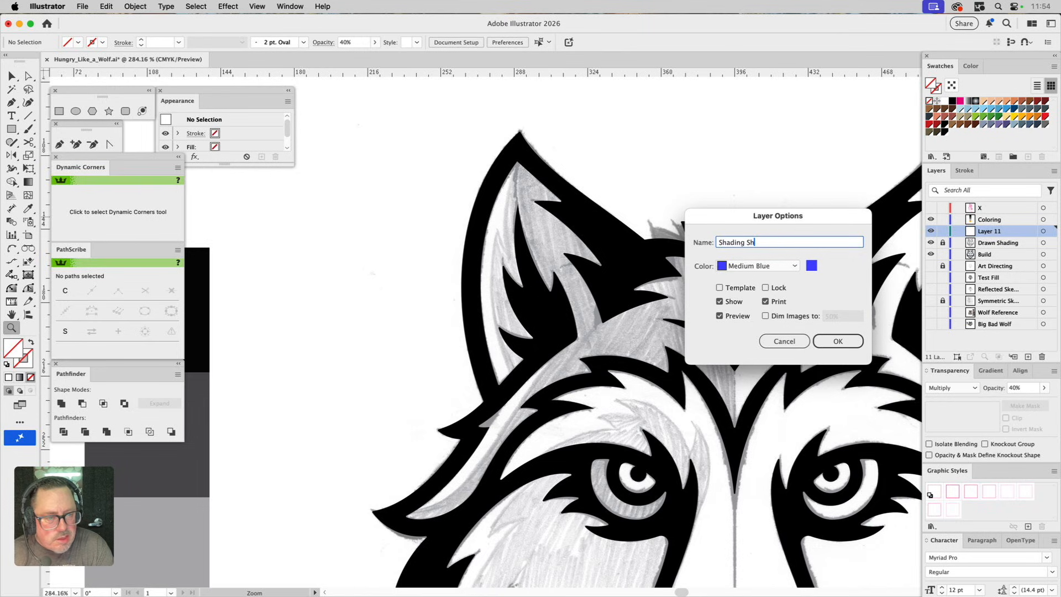
type("apes")
key("BackSpace")
key("BackSpace")
key("BackSpace")
key("BackSpace")
key("BackSpace")
key("BackSpace")
key("BackSpace")
type("Detail Shapes")
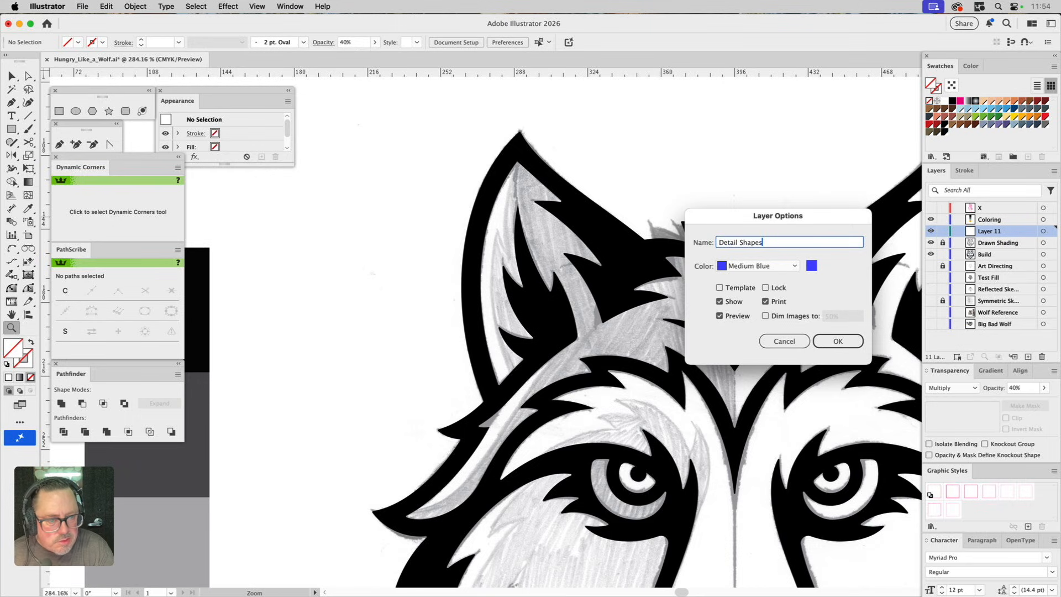
left_click(819, 339)
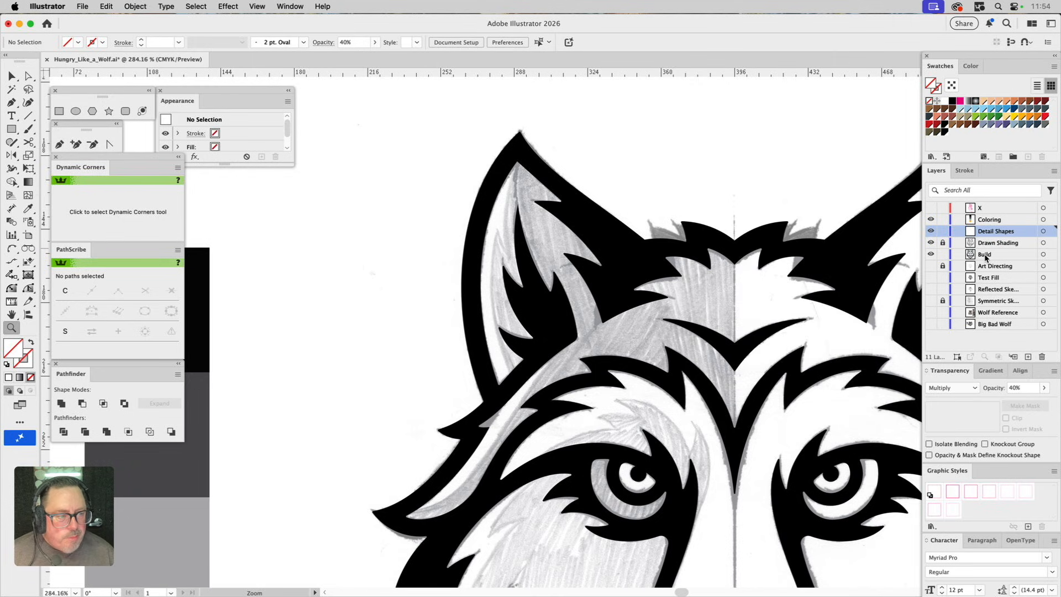
Step: Select and deselect the white forehead shape, then set the unfilled 0.25 pt magenta stroke graphic style for new paths
key("v")
left_click(700, 284)
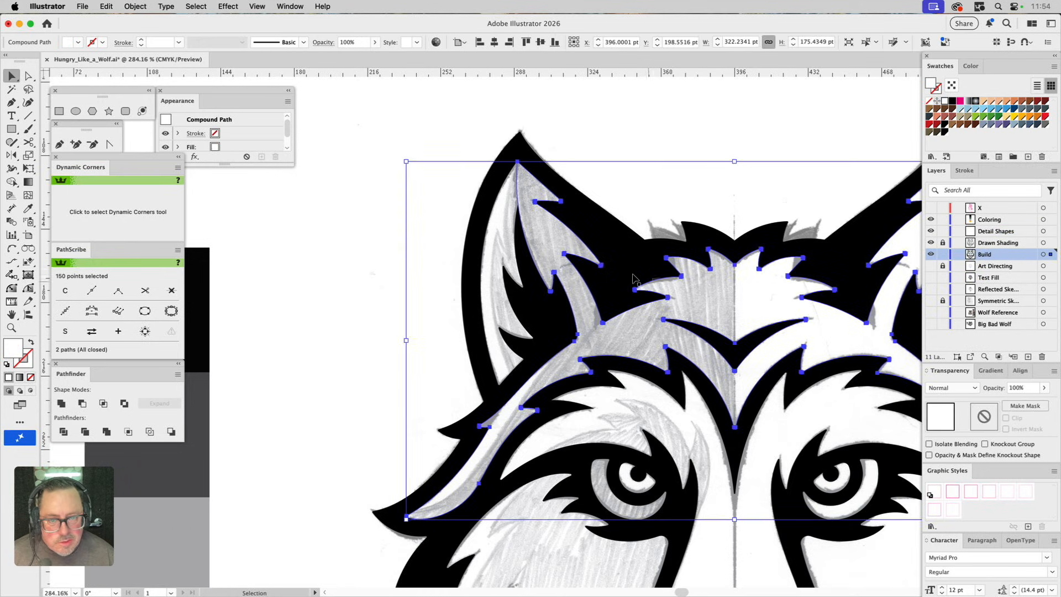
key("a")
left_click(330, 95)
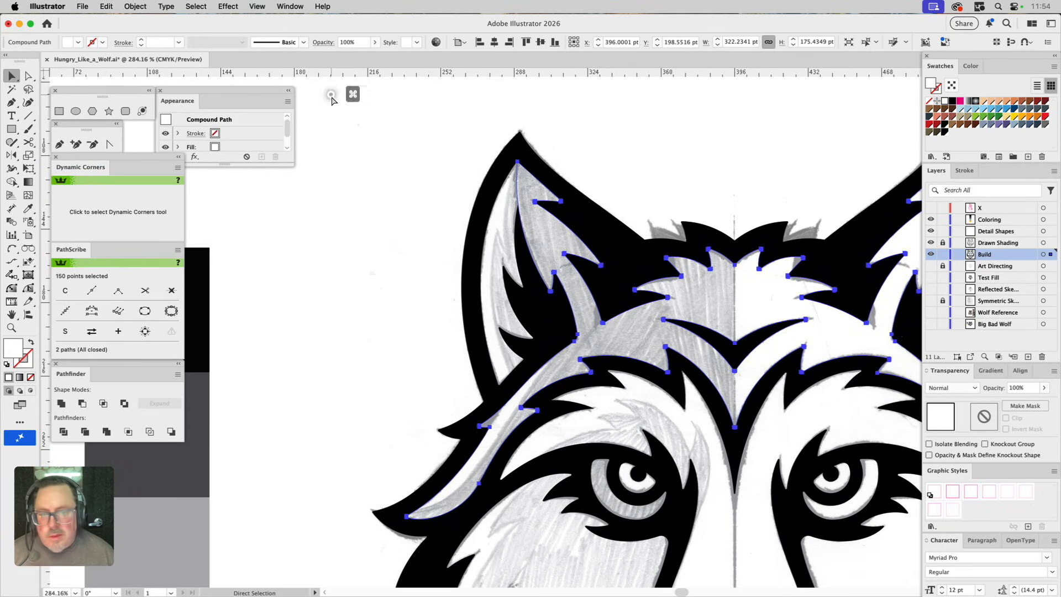
left_click(1007, 492)
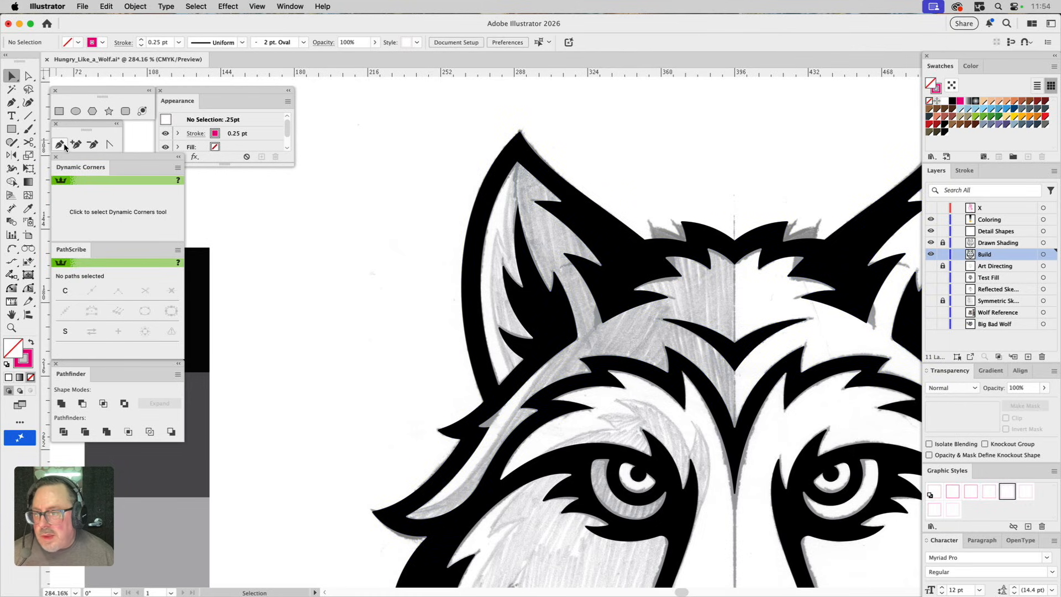
Step: Trace the left ear shading's upper inner edge with two connected Arc by Points segments from the ear tip, about 10.5 by 44 pt overall
left_click(11, 248)
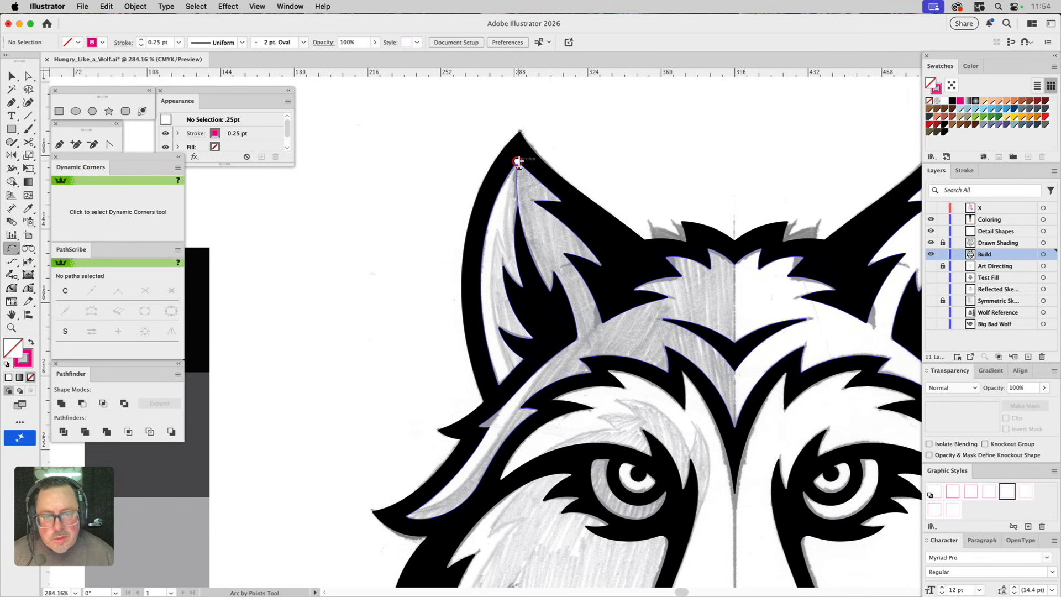
left_click(518, 161)
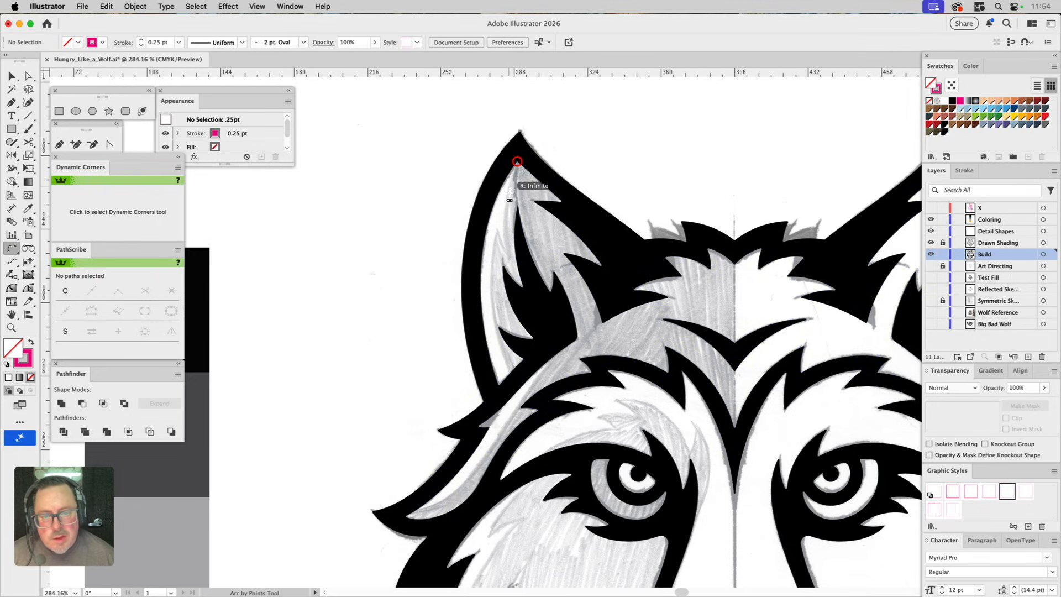
left_click(505, 253)
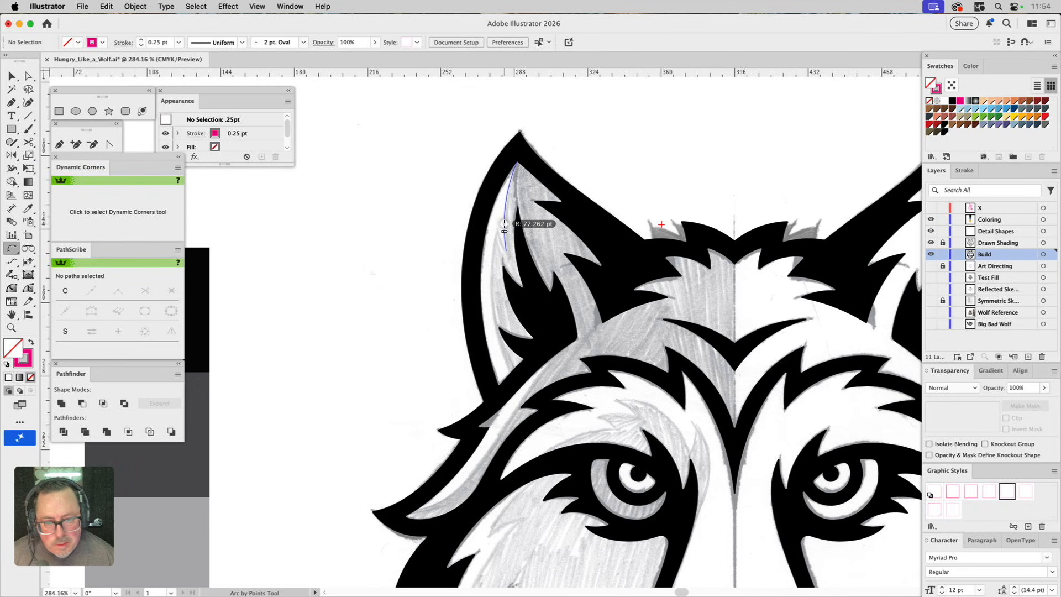
left_click(504, 226)
left_click_drag(507, 251, 496, 230)
left_click(496, 229)
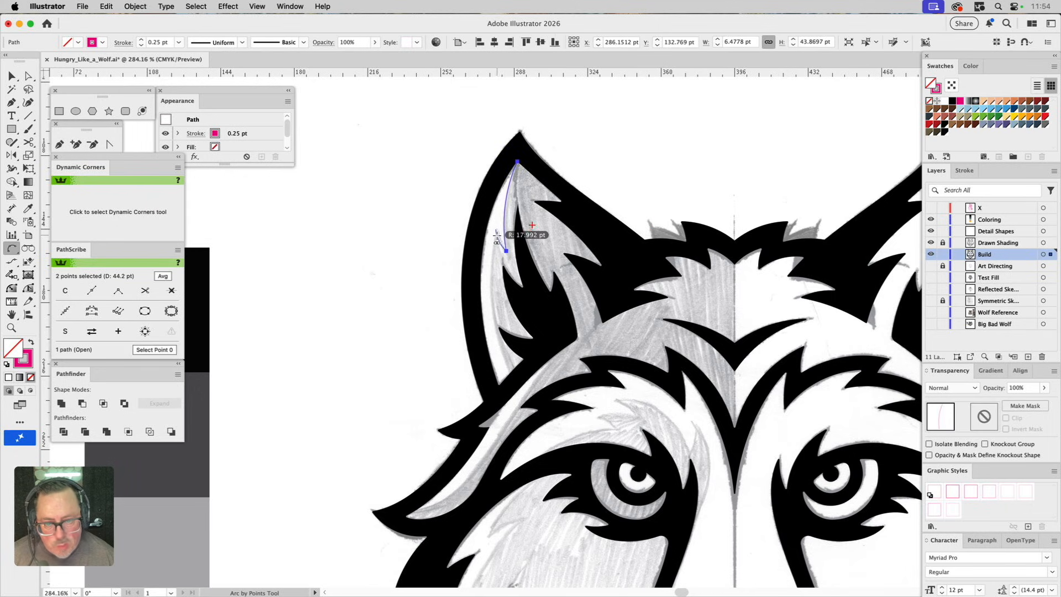
left_click(496, 232)
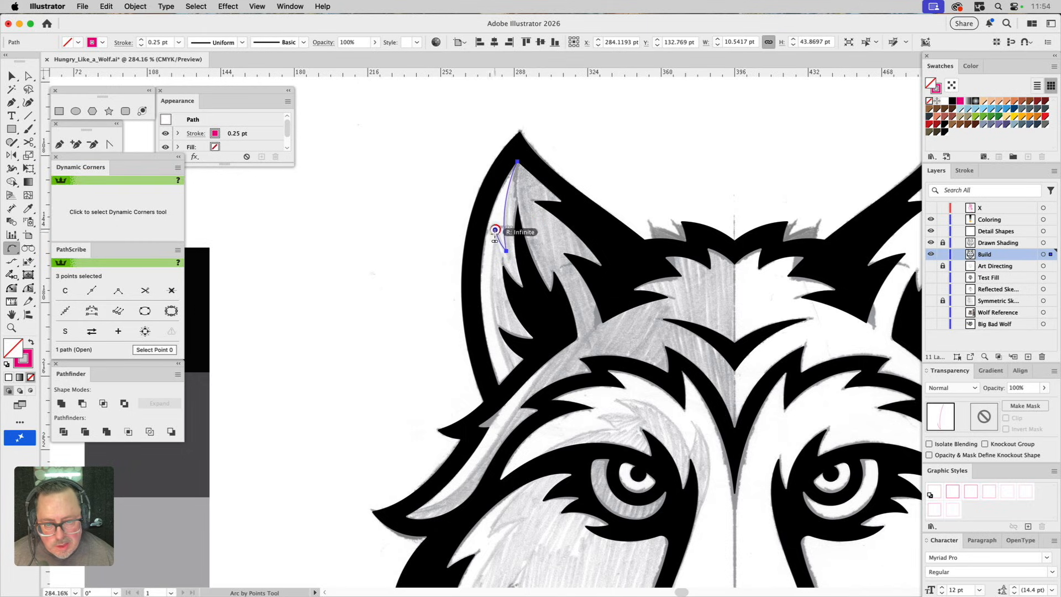
Step: Continue the ear shading path with arcs down to the ear's base, around it and up the outer edge, about 26 by 124 pt overall
left_click(510, 381)
left_click(492, 310)
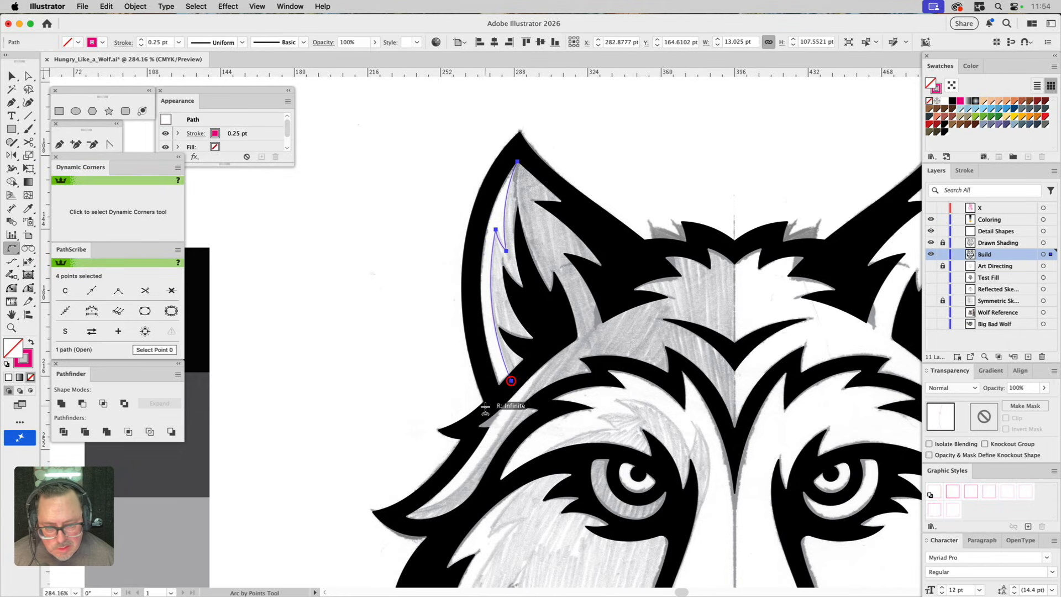
left_click(492, 402)
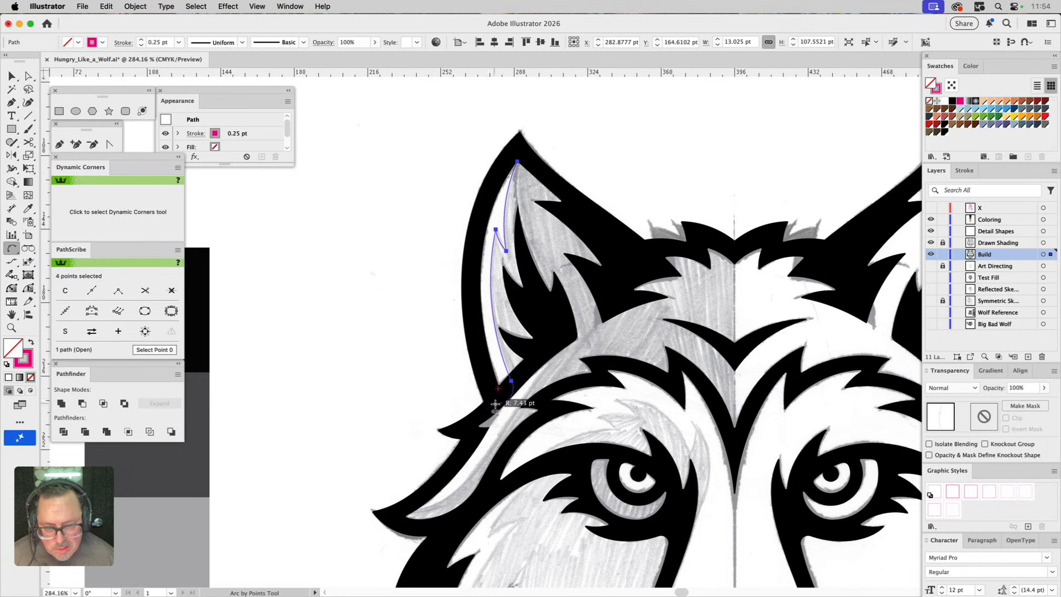
left_click(500, 396)
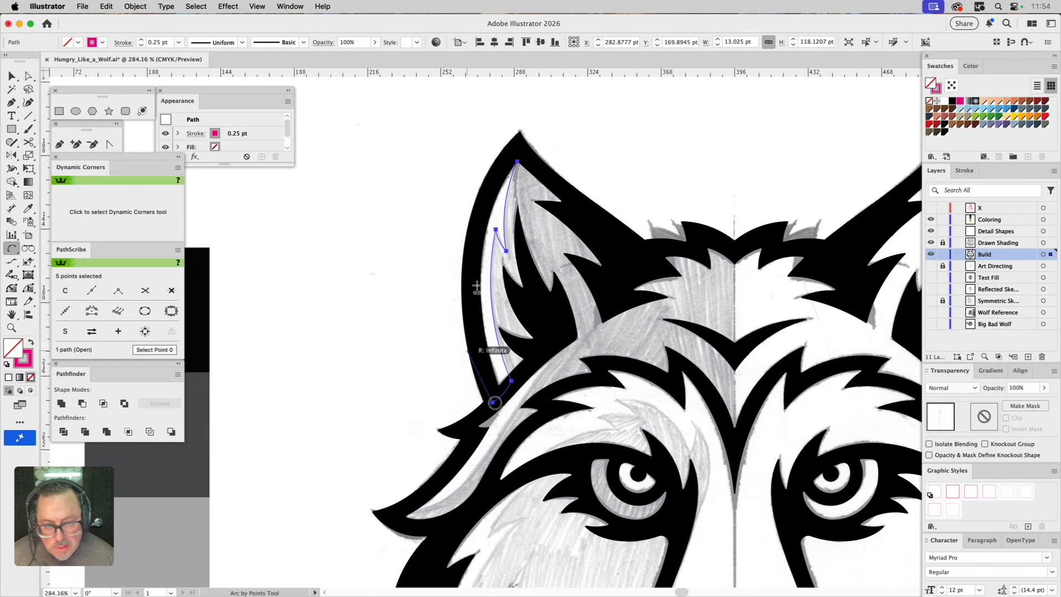
left_click(514, 149)
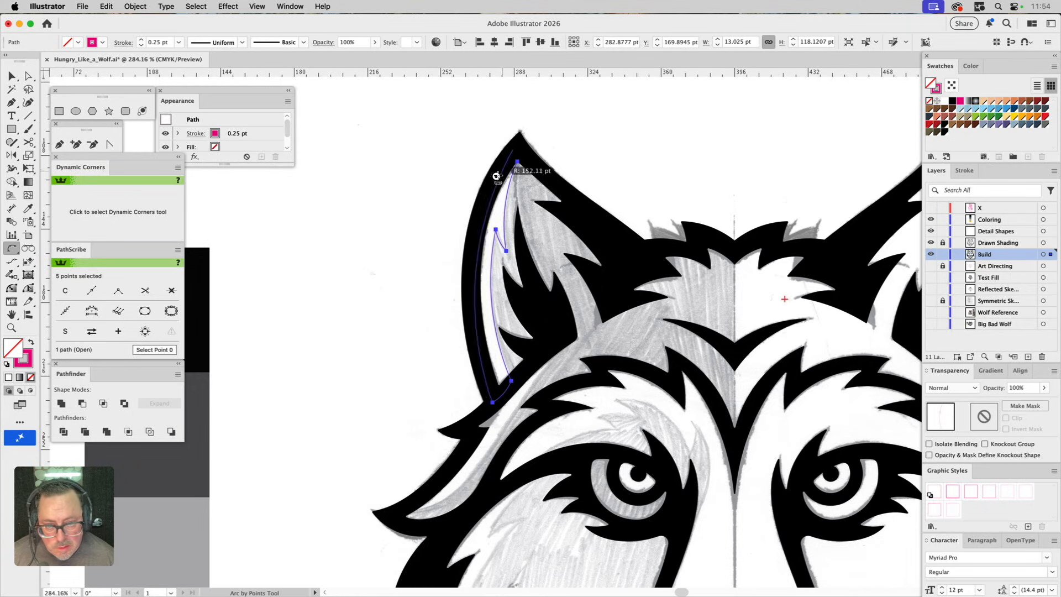
left_click(492, 181)
Step: Close the ear shading path at the inner ear tip with the Pen tool and deselect it
left_click(59, 144)
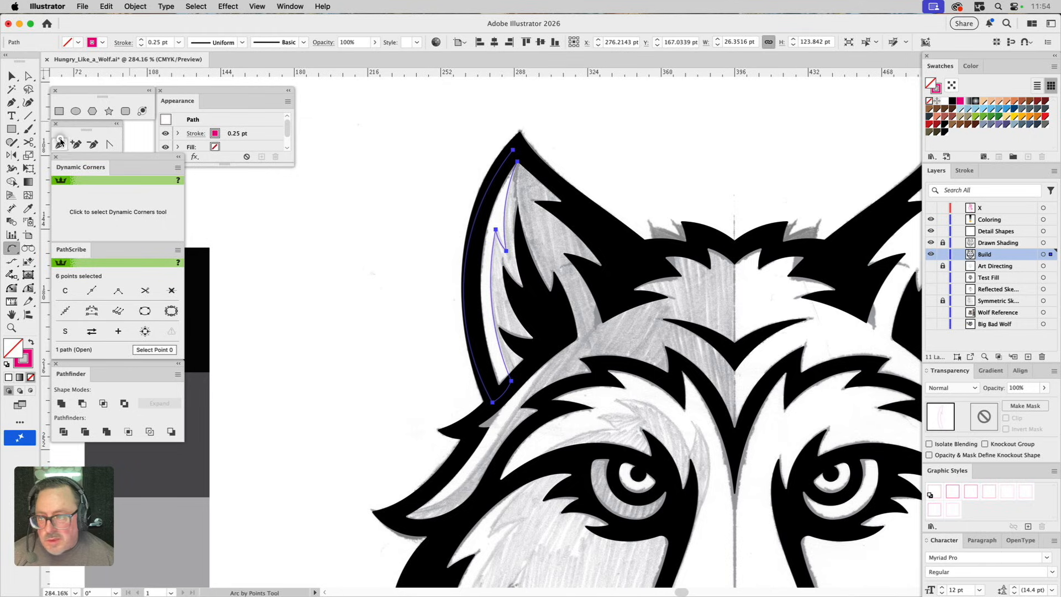
left_click(518, 162)
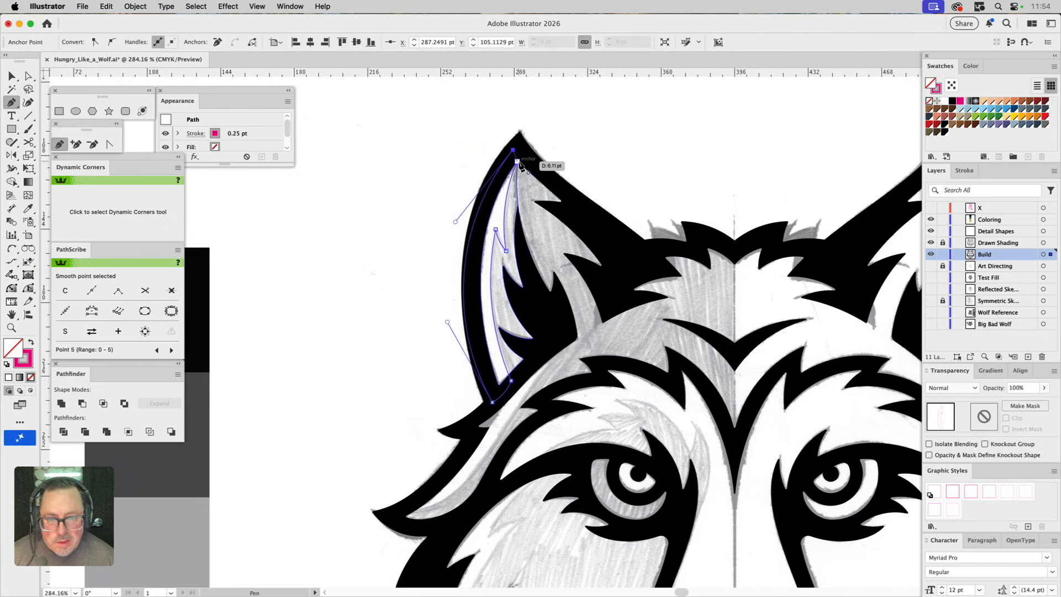
left_click(595, 121, "super")
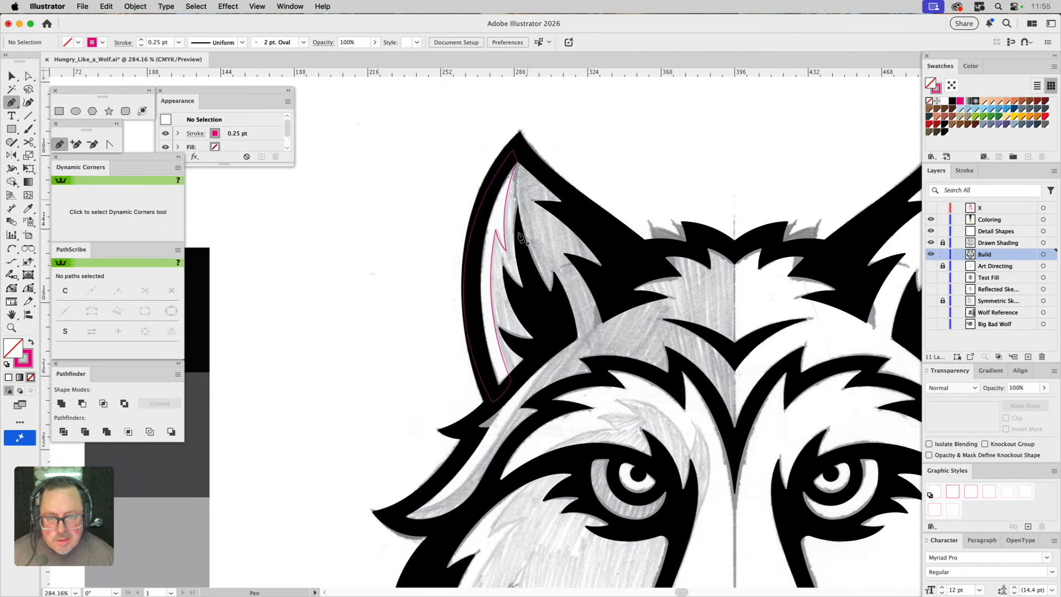
Step: Draw a closed four-sided Pen path over the fur tuft below the left ear, with a straight inner edge, about 90 by 90 pt
scroll(545, 253, "down", 5)
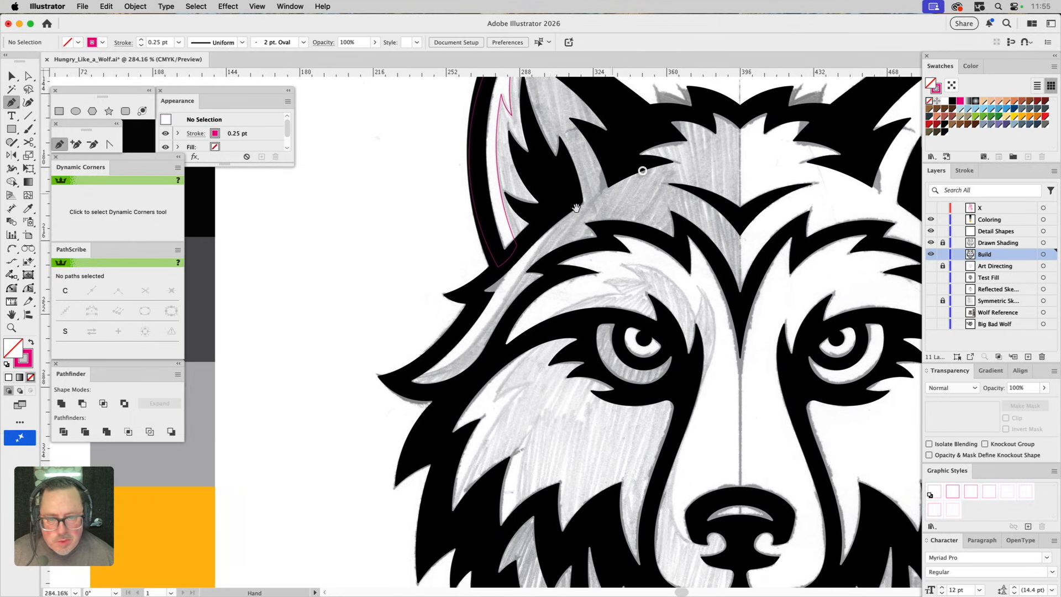
key("a")
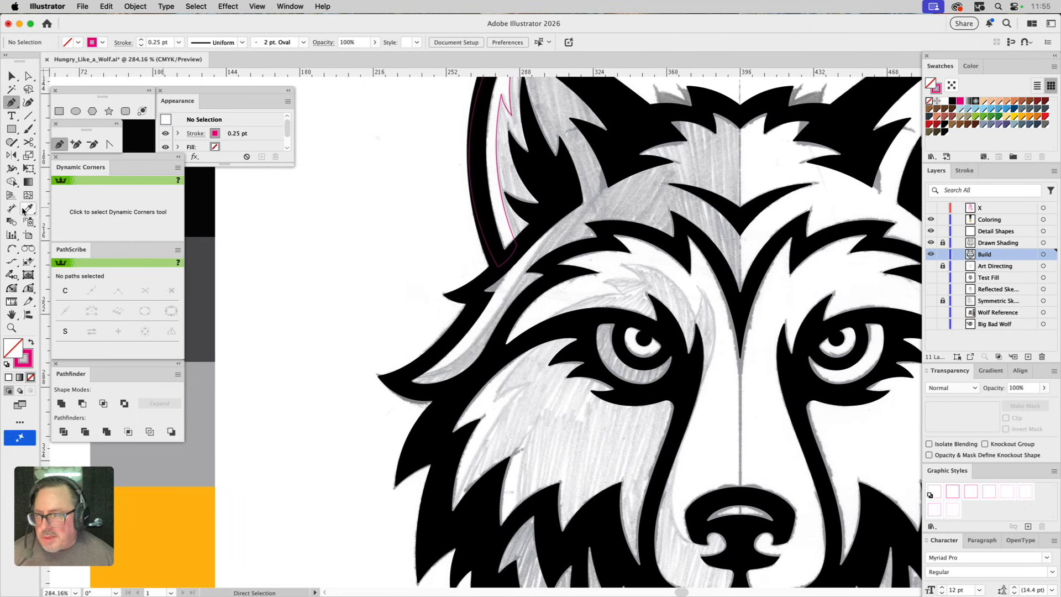
left_click(59, 144)
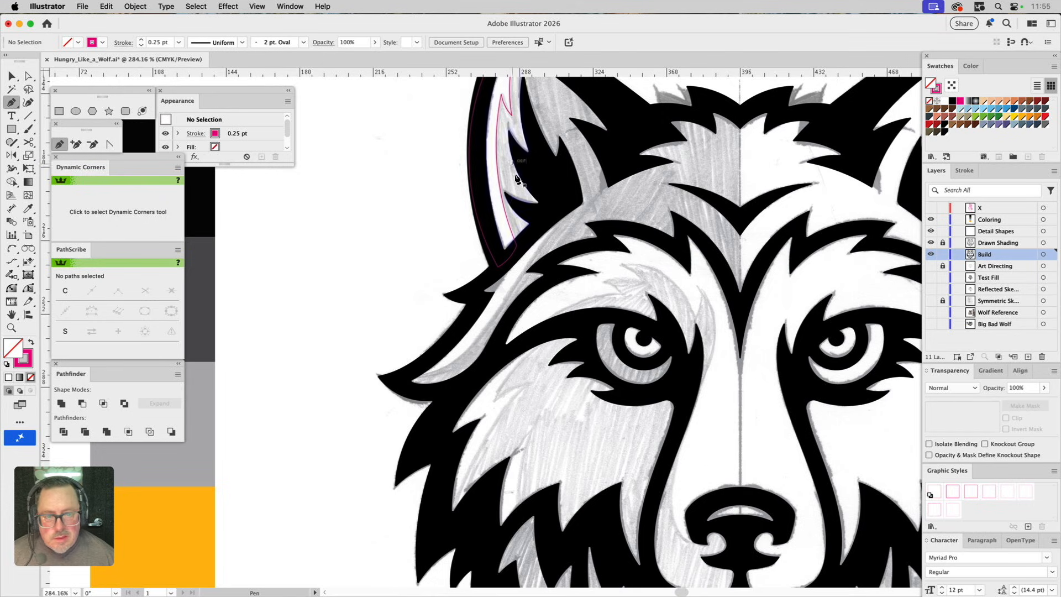
left_click(579, 206)
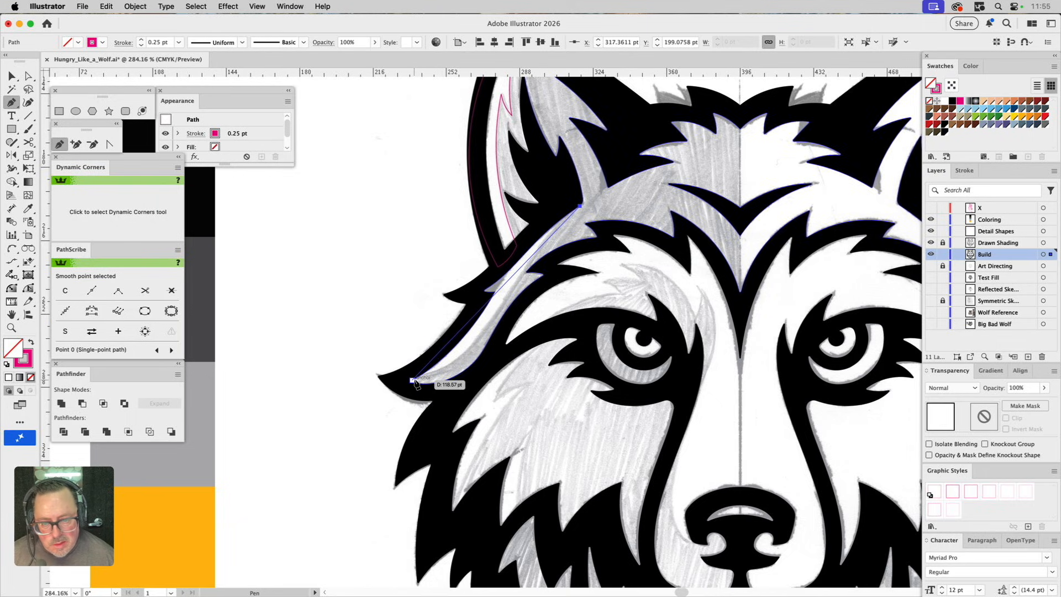
left_click_drag(414, 381, 397, 341)
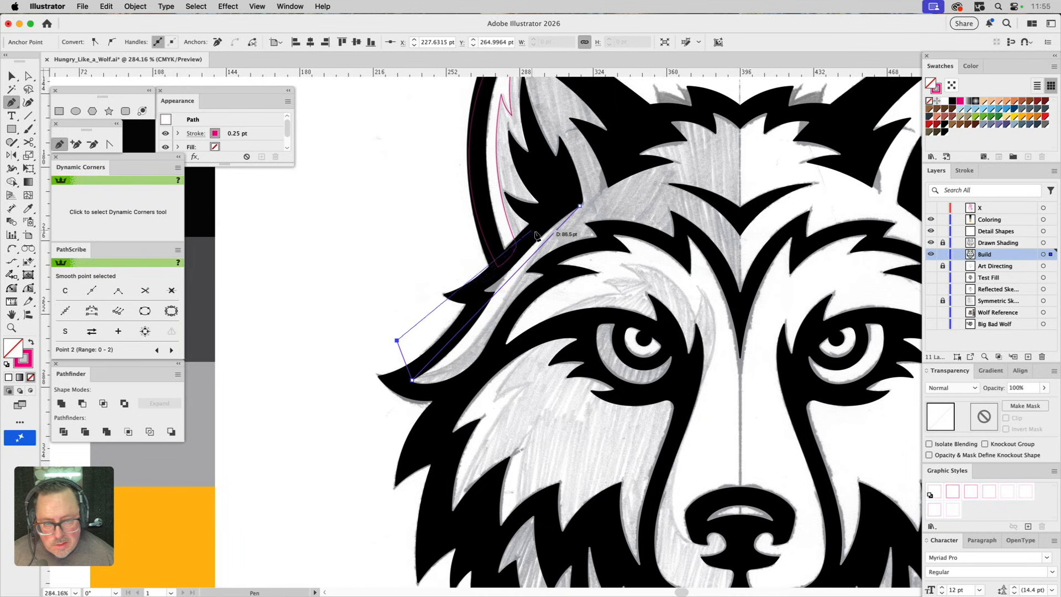
left_click(571, 197)
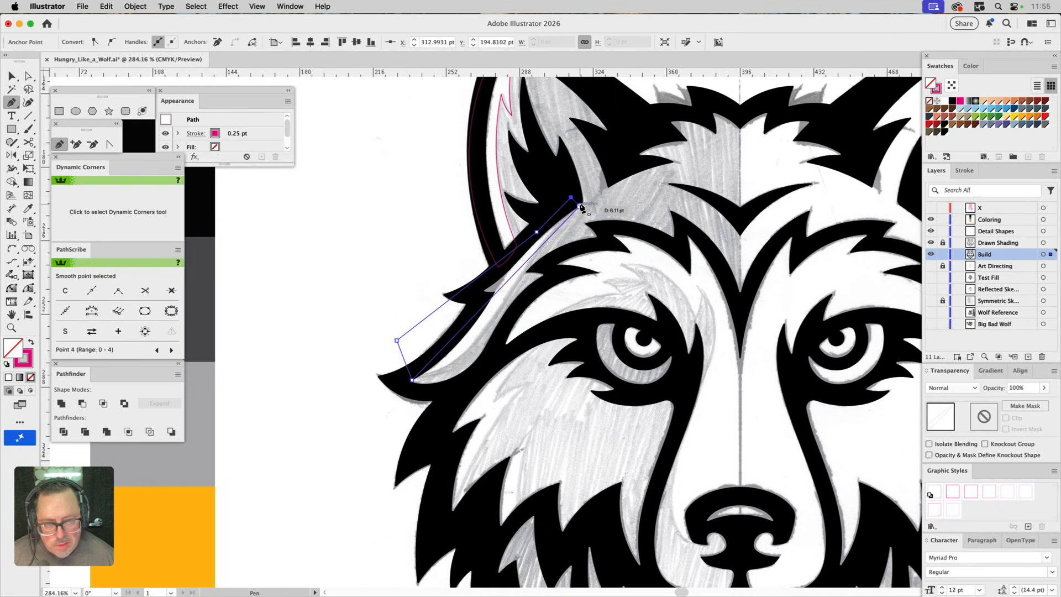
left_click(579, 205)
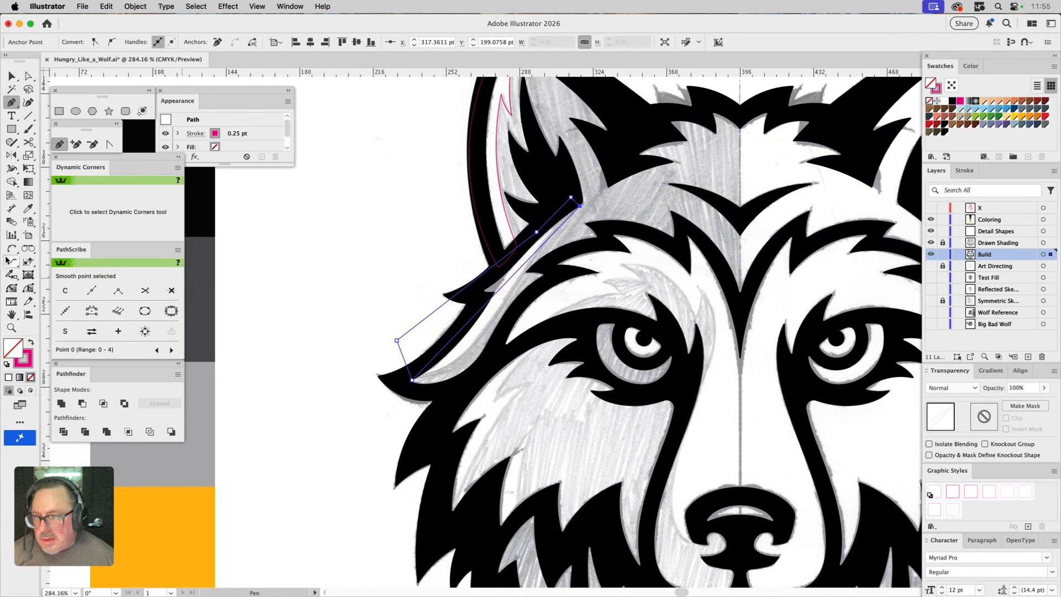
Step: Bend the tuft path's long inner edge with the PathScribe tool to follow the drawn shading, adjust its handles and deselect it
left_click(28, 288)
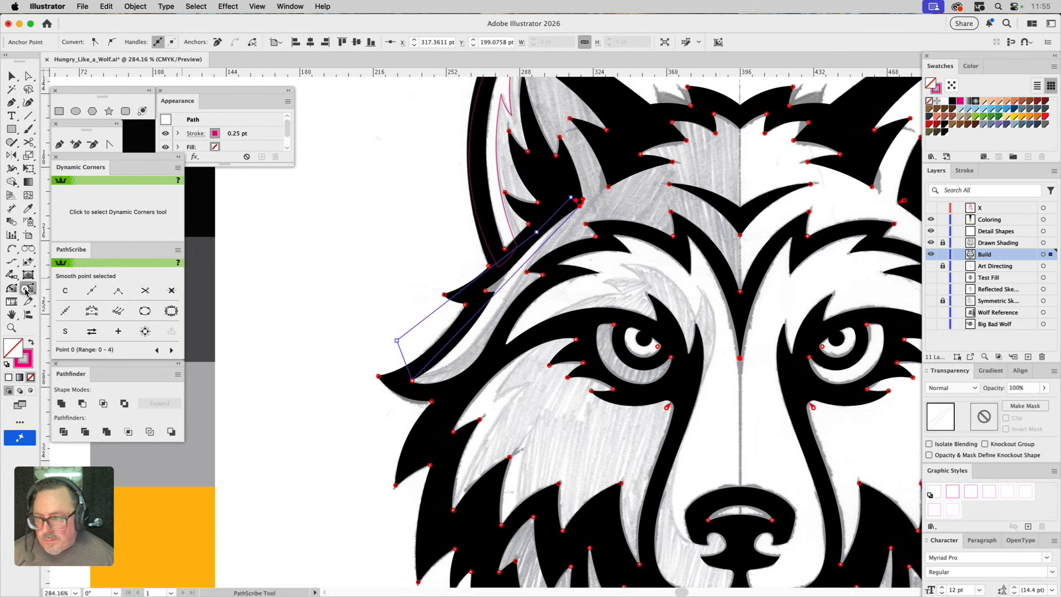
left_click_drag(471, 320, 493, 363)
left_click_drag(556, 251, 516, 256)
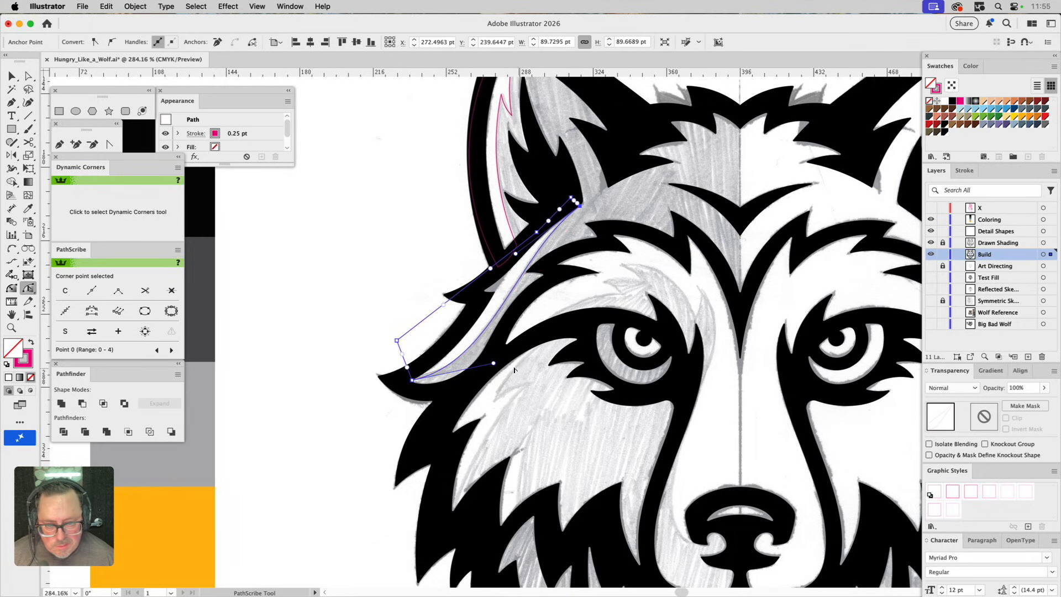
left_click_drag(495, 365, 491, 360)
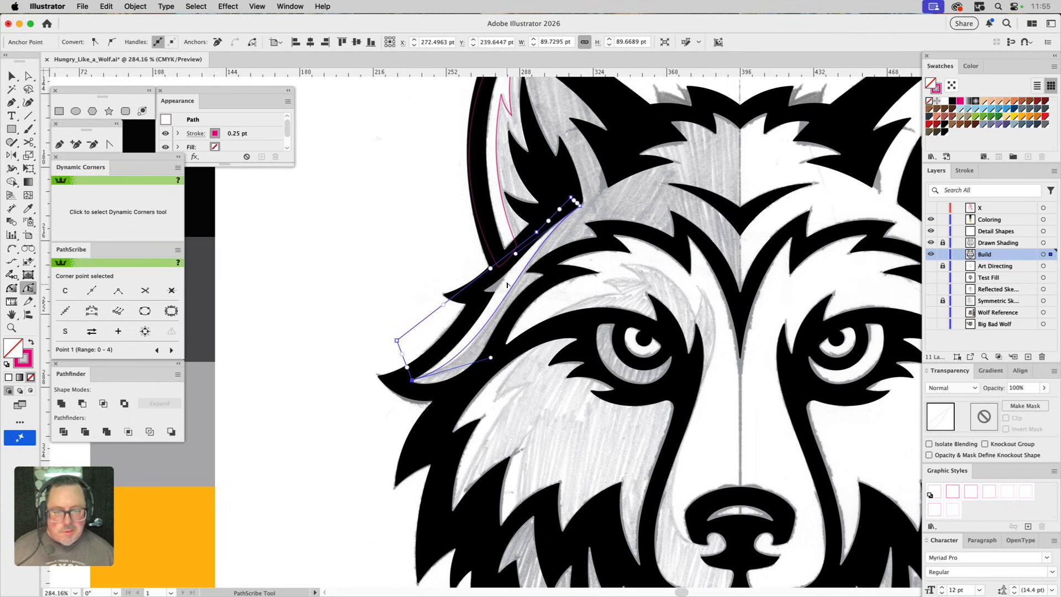
left_click_drag(515, 255, 498, 275)
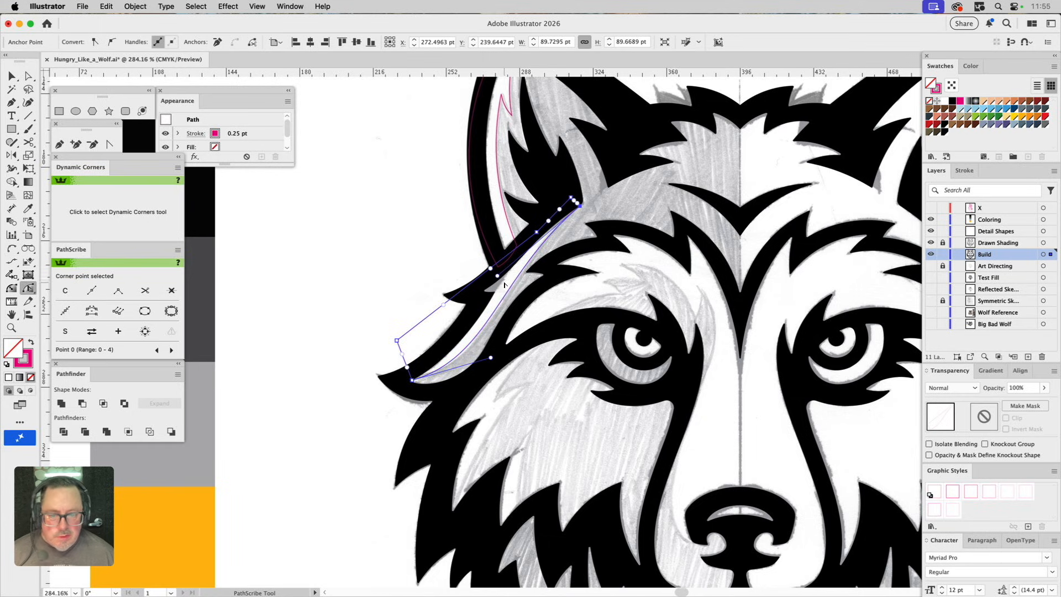
left_click(368, 217)
Step: Trace the left cheek shading's inner edge with three connected Arc by Points segments from the eye's outer corner, about 45 by 83 pt overall
scroll(387, 222, "down", 5)
scroll(387, 221, "right", 2)
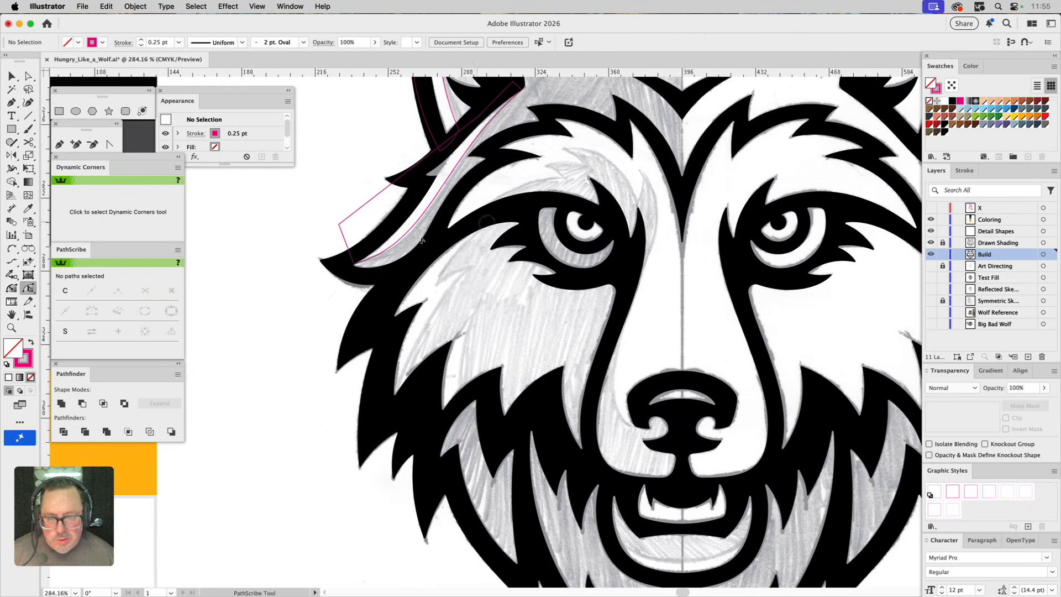
left_click(12, 262)
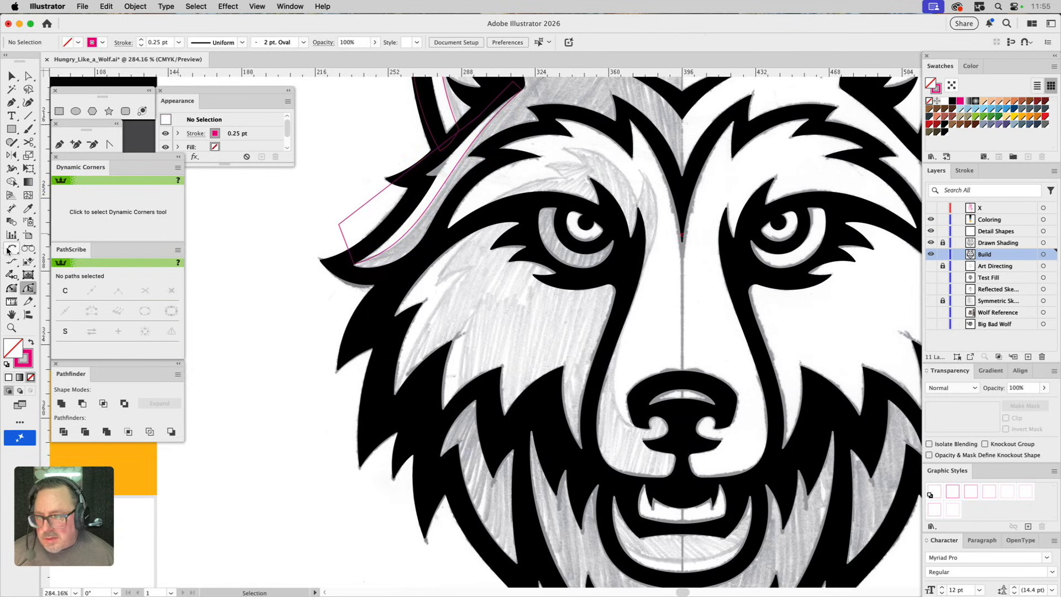
left_click(12, 249)
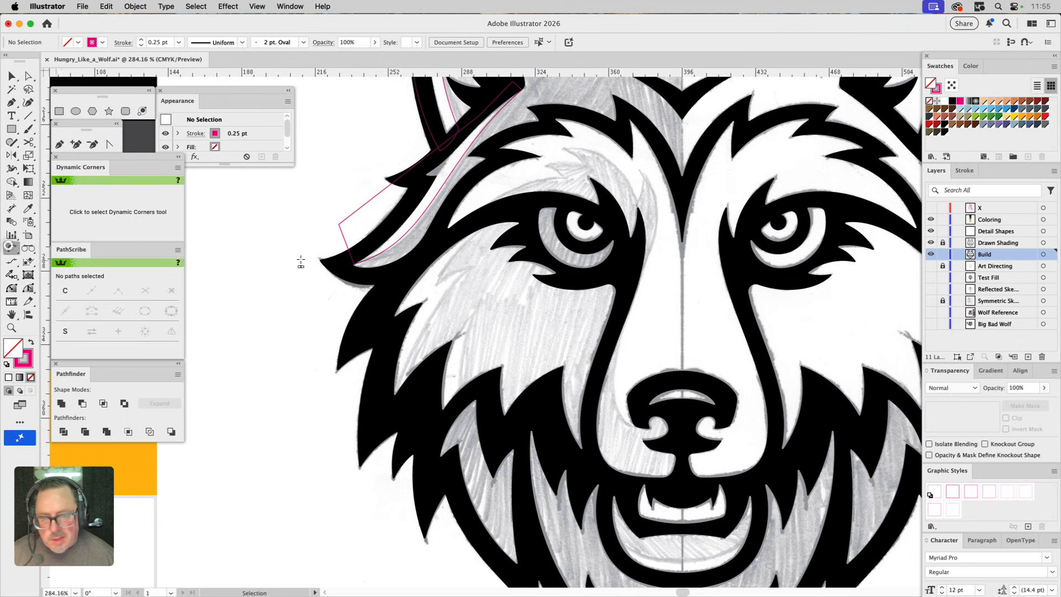
left_click(484, 226)
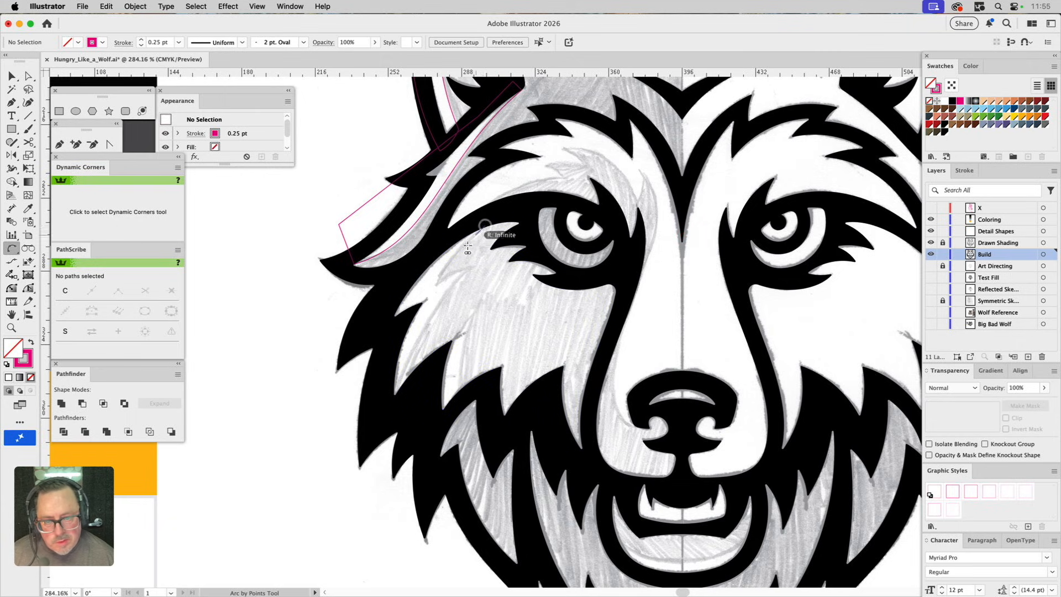
left_click(434, 284)
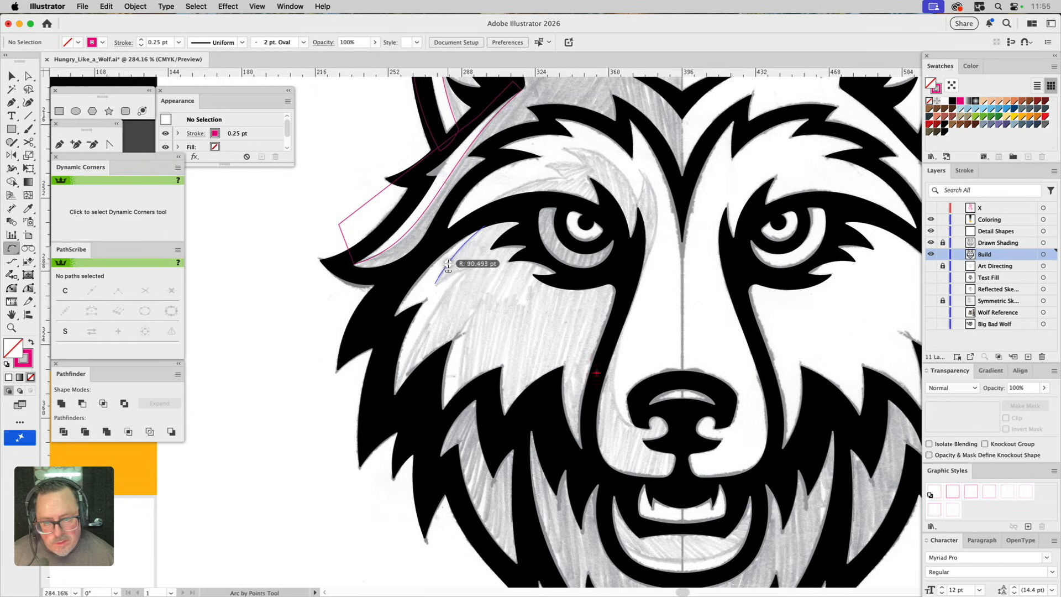
left_click(448, 262)
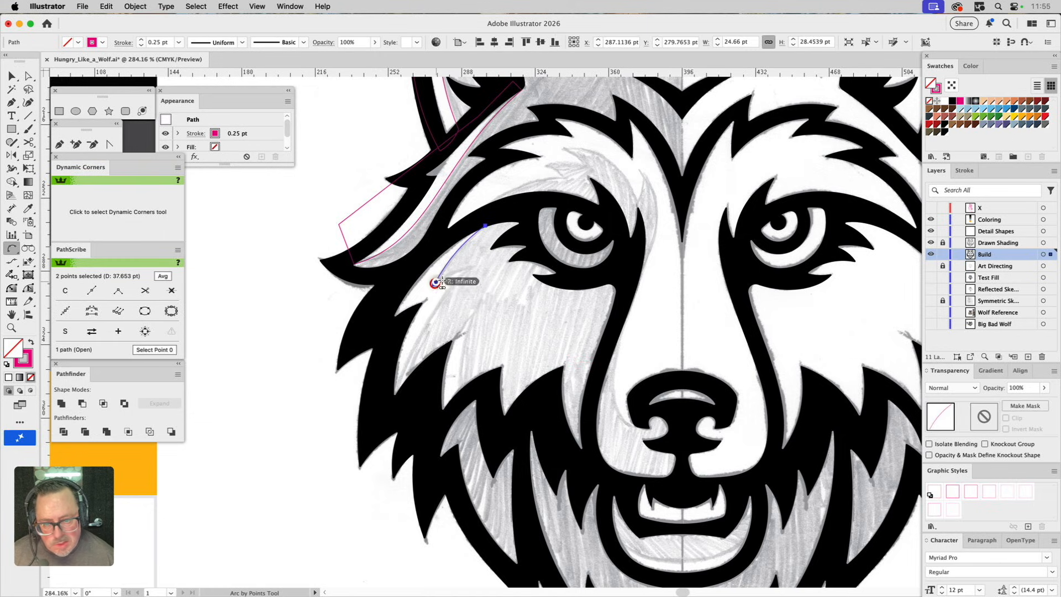
left_click(474, 266)
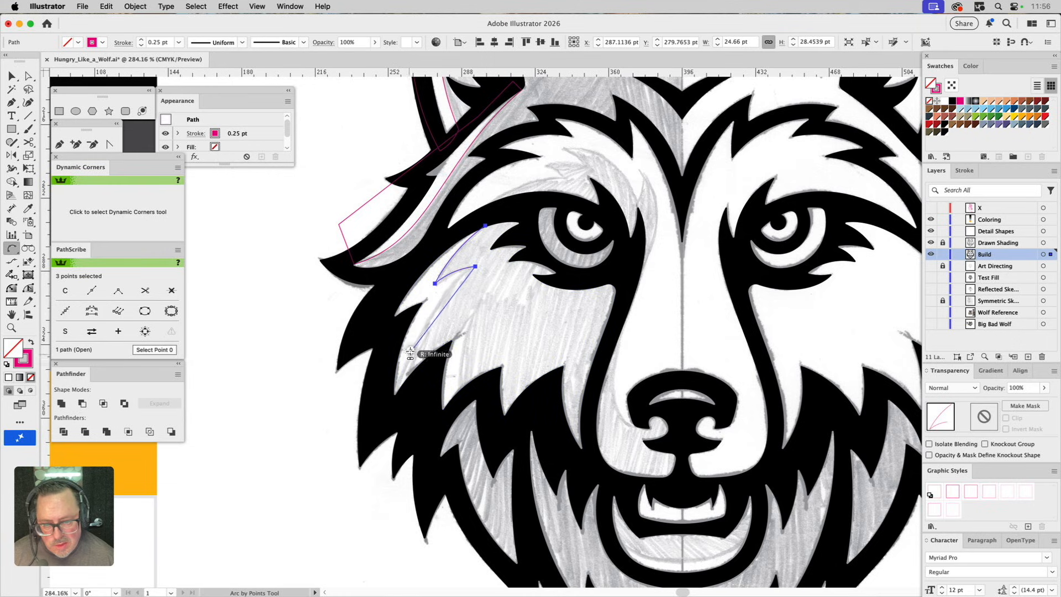
left_click(395, 394)
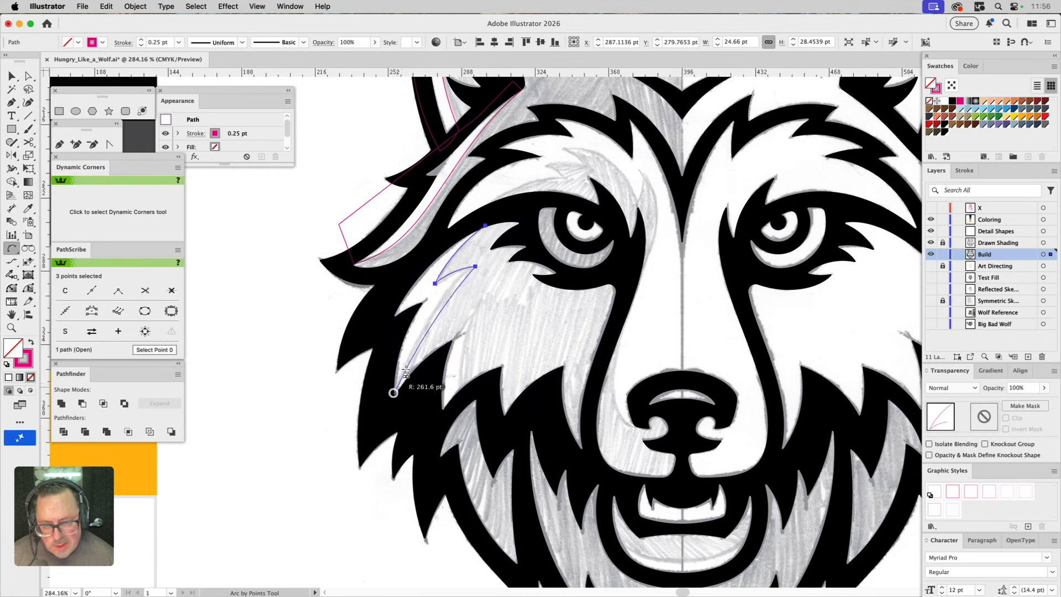
left_click(421, 334)
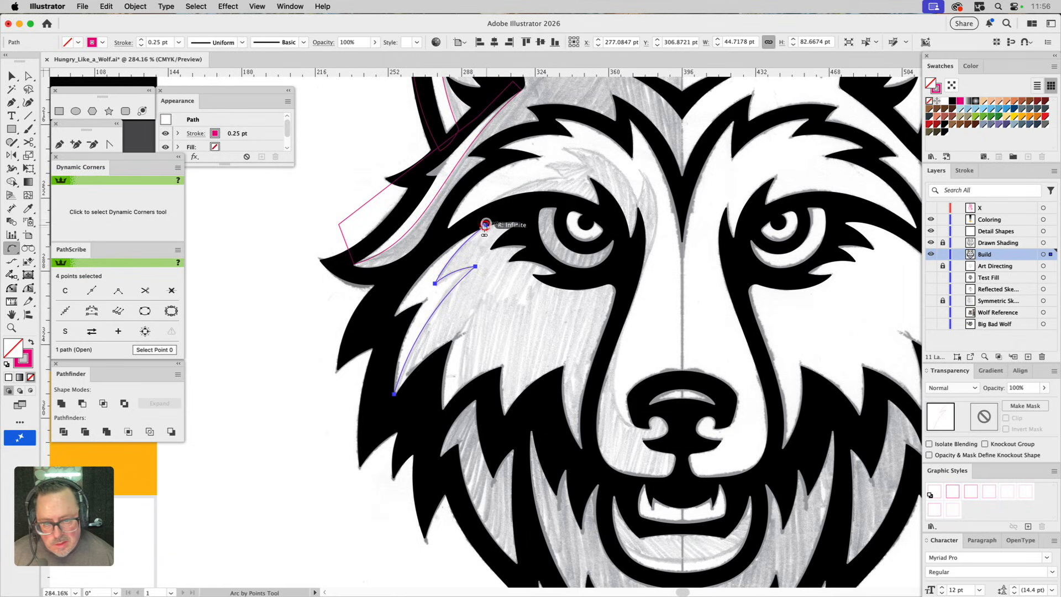
Step: Close the cheek shading path with two arcs through the black outer fur, about 58 by 83 pt overall
left_click(368, 330)
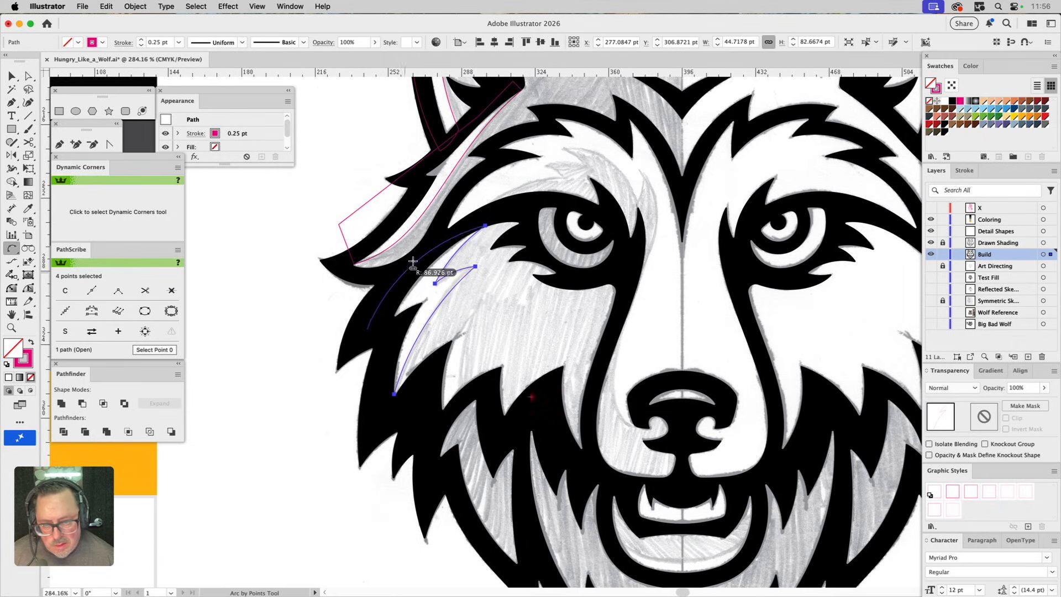
left_click(367, 330)
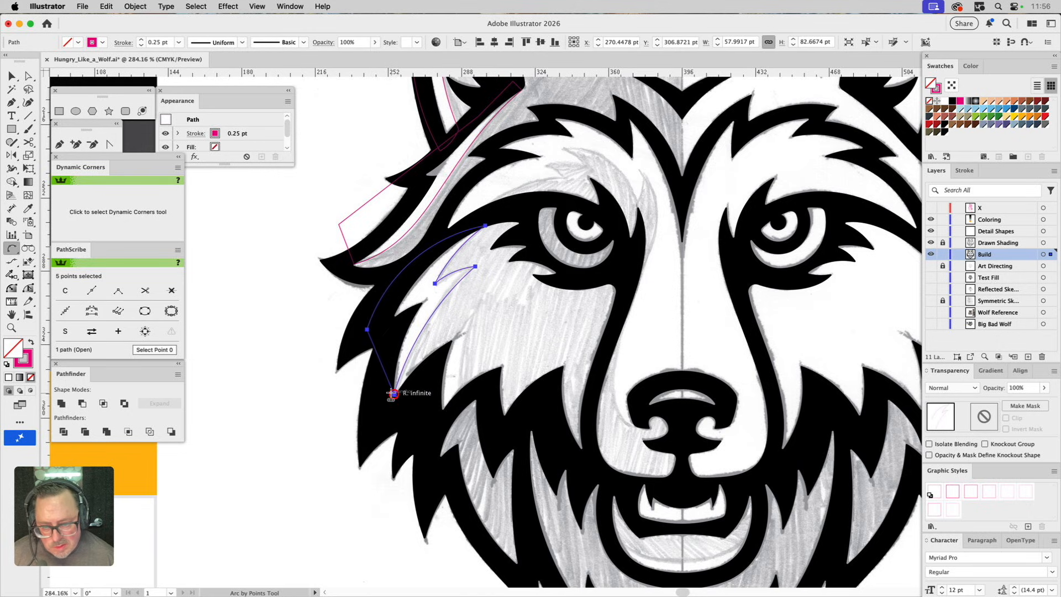
left_click(392, 394)
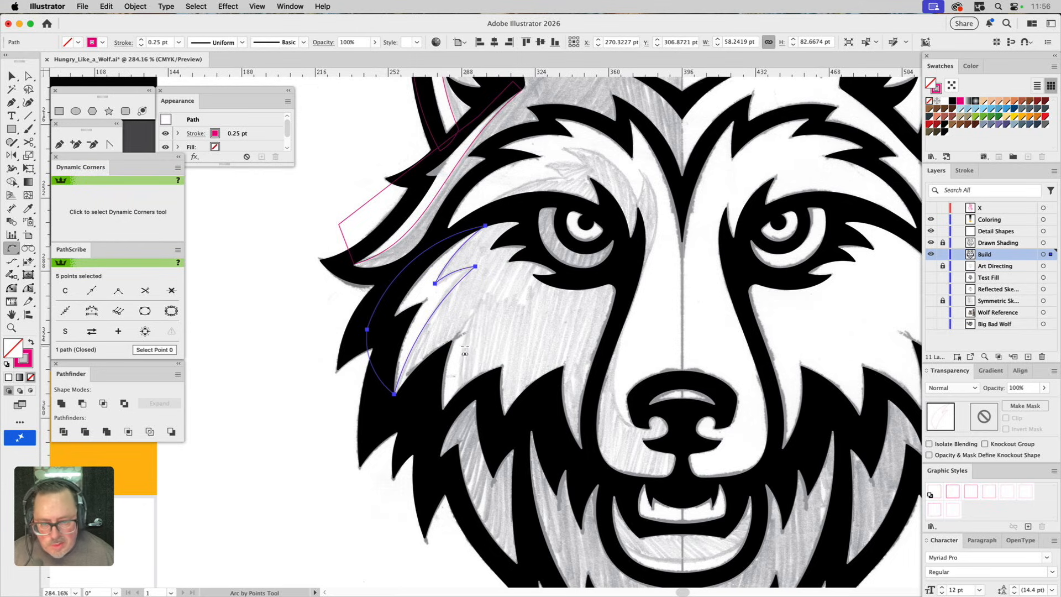
Step: Trace an arc along the next cheek fur spike's edge from its black peak down to the notch, about 5 by 33 pt
left_click(12, 328)
left_click_drag(421, 287, 522, 440)
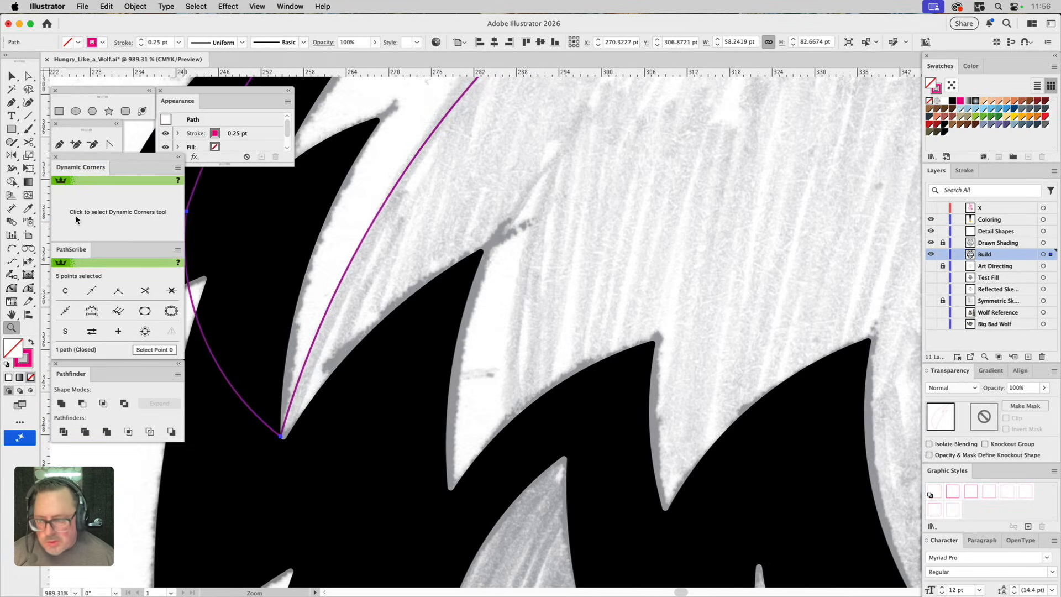
left_click(12, 249)
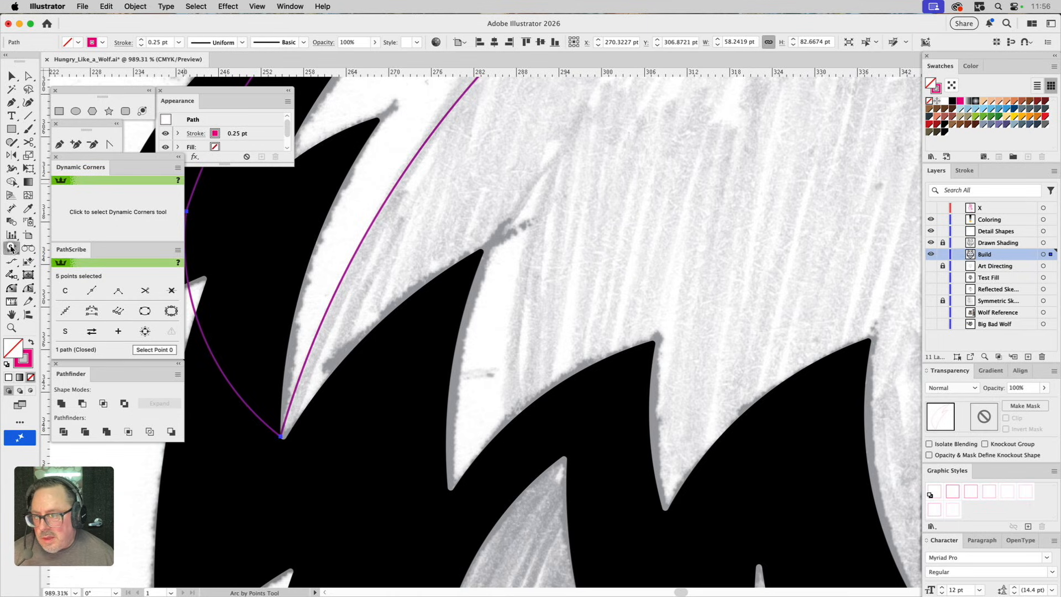
left_click(484, 254)
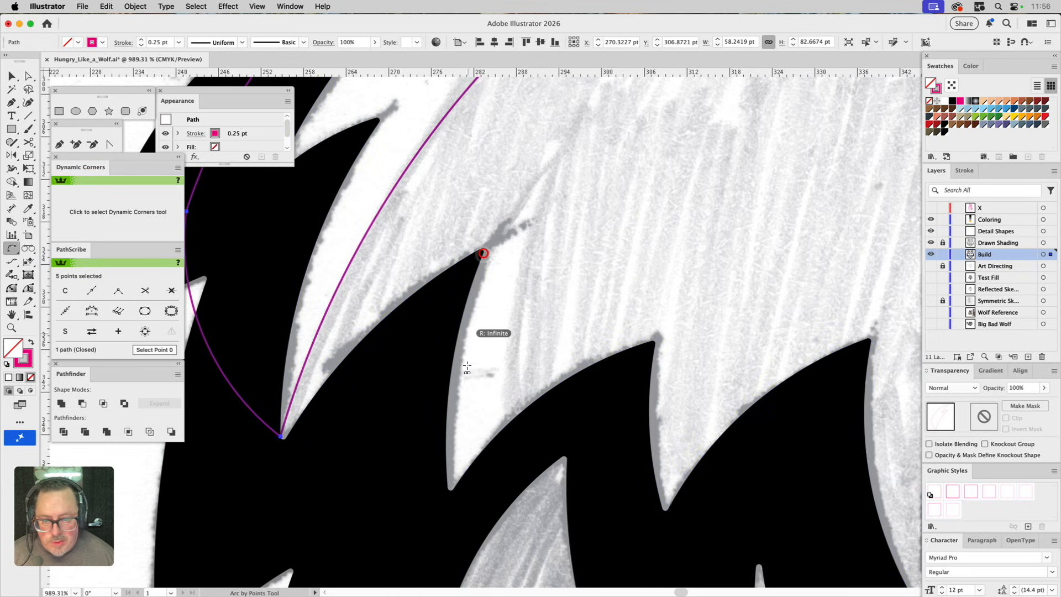
left_click(446, 486)
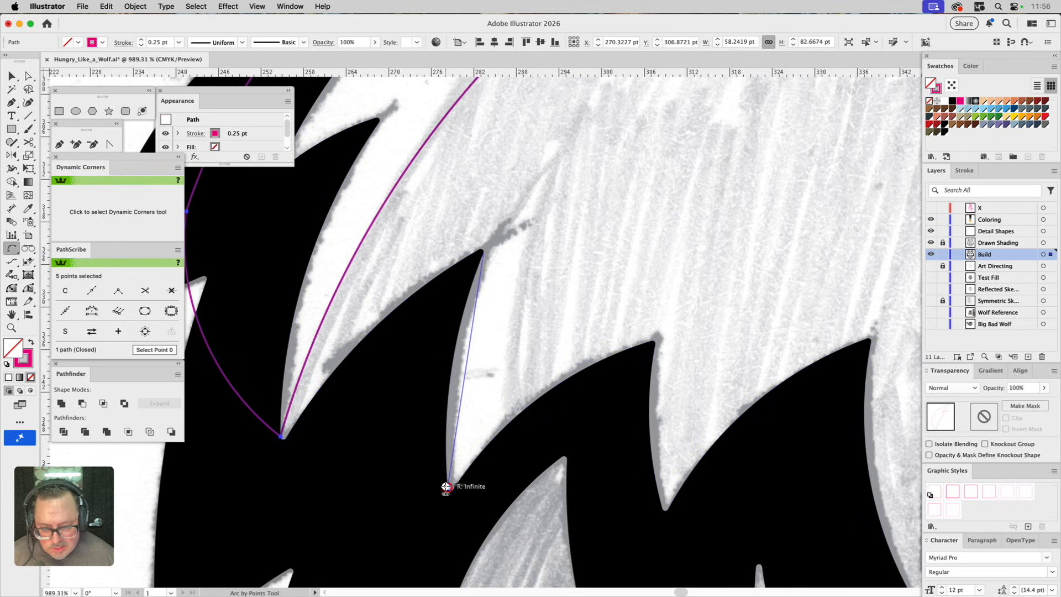
left_click(450, 378)
Step: Extend the spike arc's upper endpoint with the Extend Path tool to the drawn shading's tip, at about X 292.4, Y 306.3 pt
key("a")
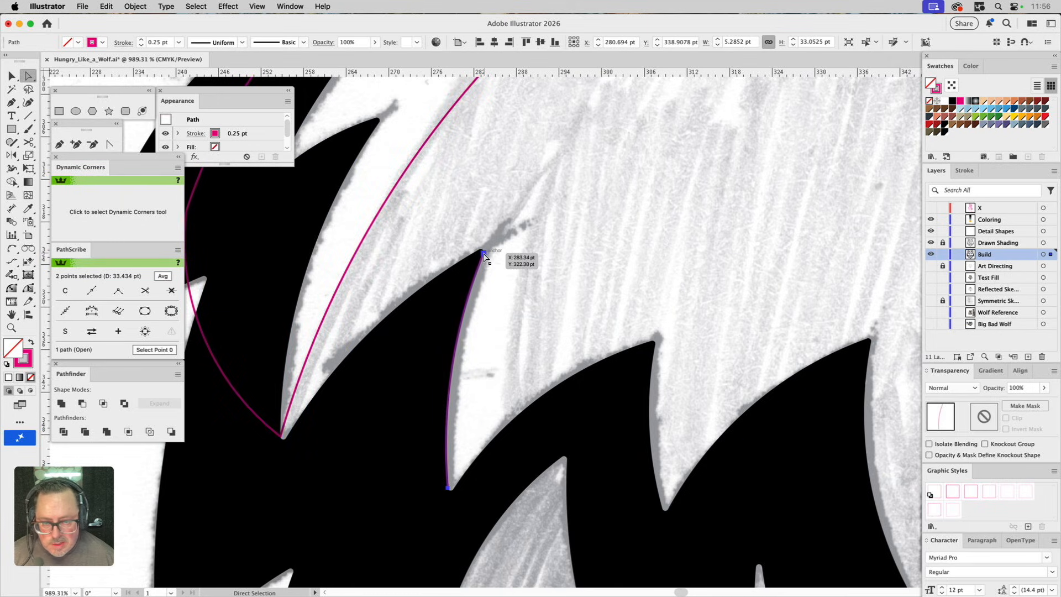
left_click(484, 252)
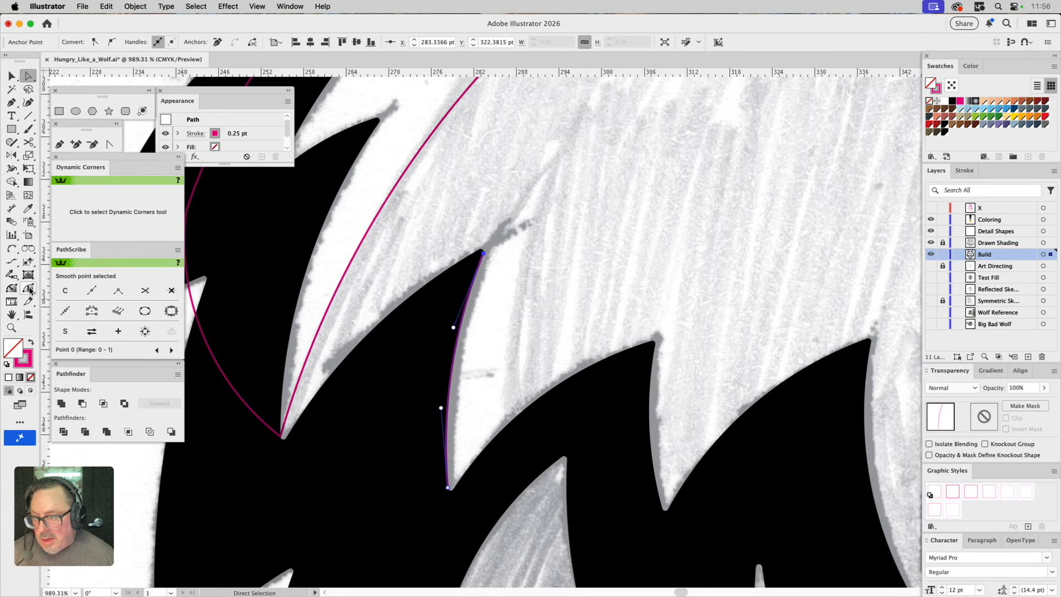
left_click_drag(28, 290, 70, 302)
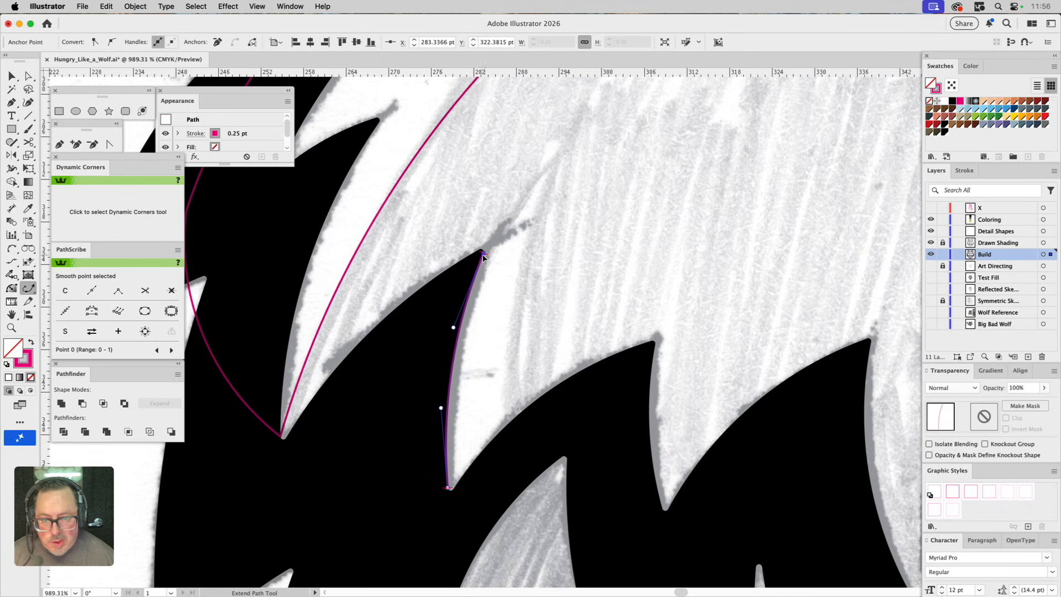
left_click_drag(487, 257, 547, 139)
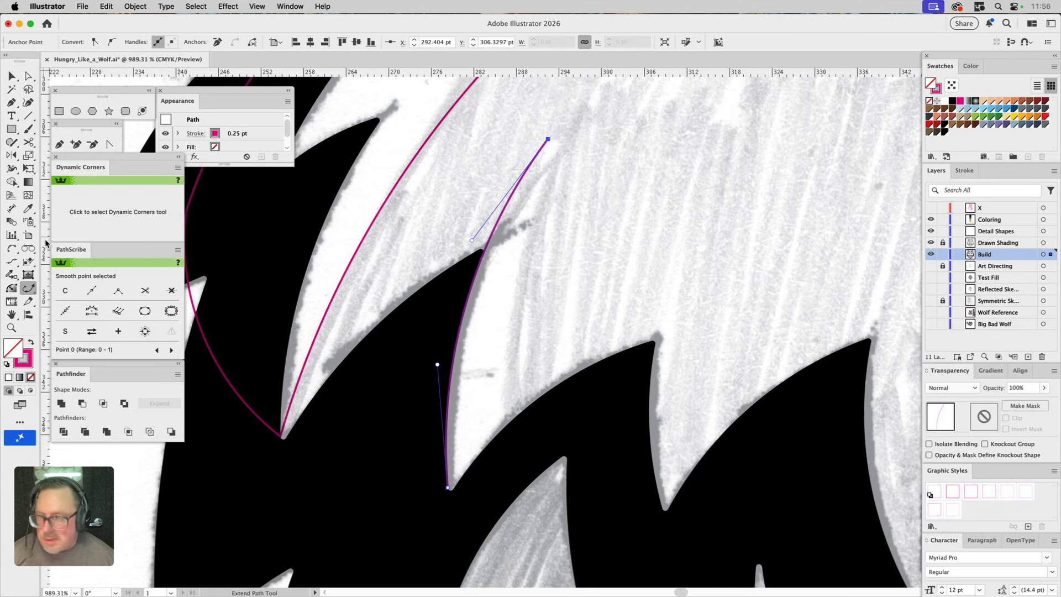
Step: Draw the cheek spike shading's other edge as an arc from its tip down into the black fur, radius about 92.6 pt
left_click(11, 250)
left_click(548, 139)
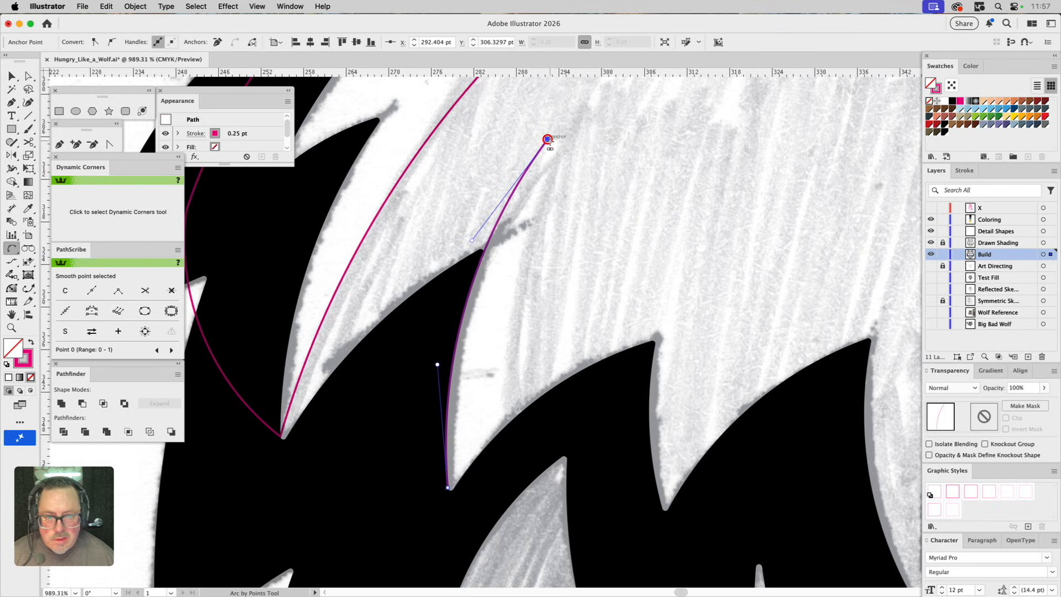
left_click(510, 454)
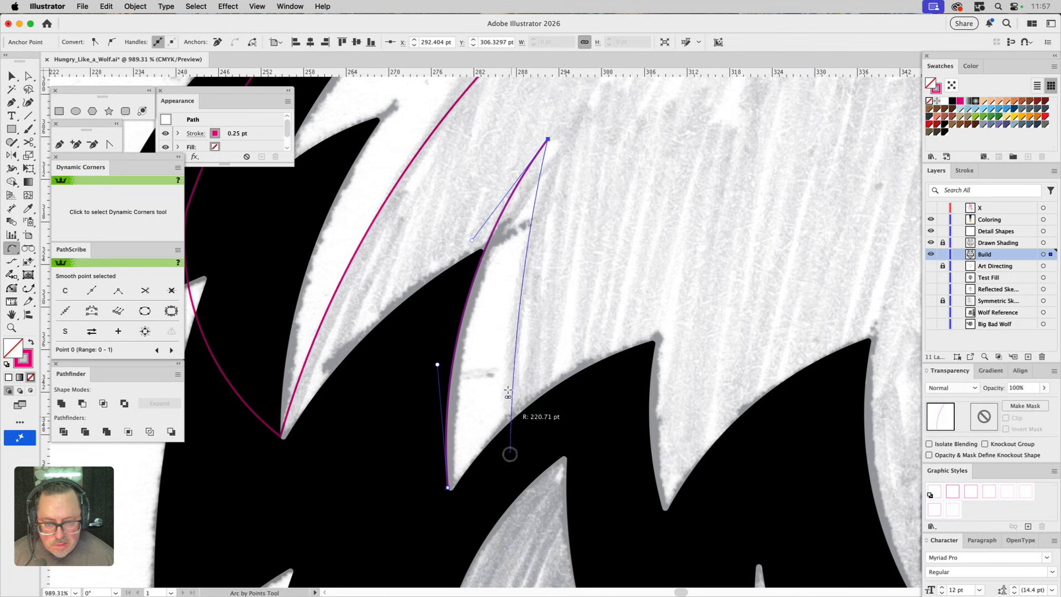
left_click(506, 379)
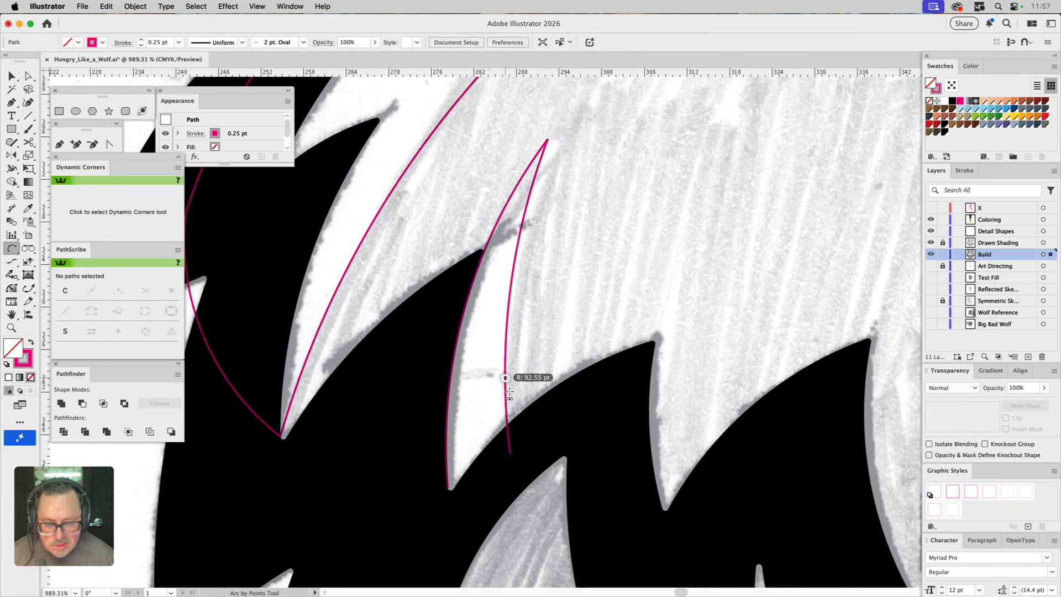
Step: Connect the lower ends of the two spike arcs with straight Pen segments through the black fur below the notch
left_click(448, 488)
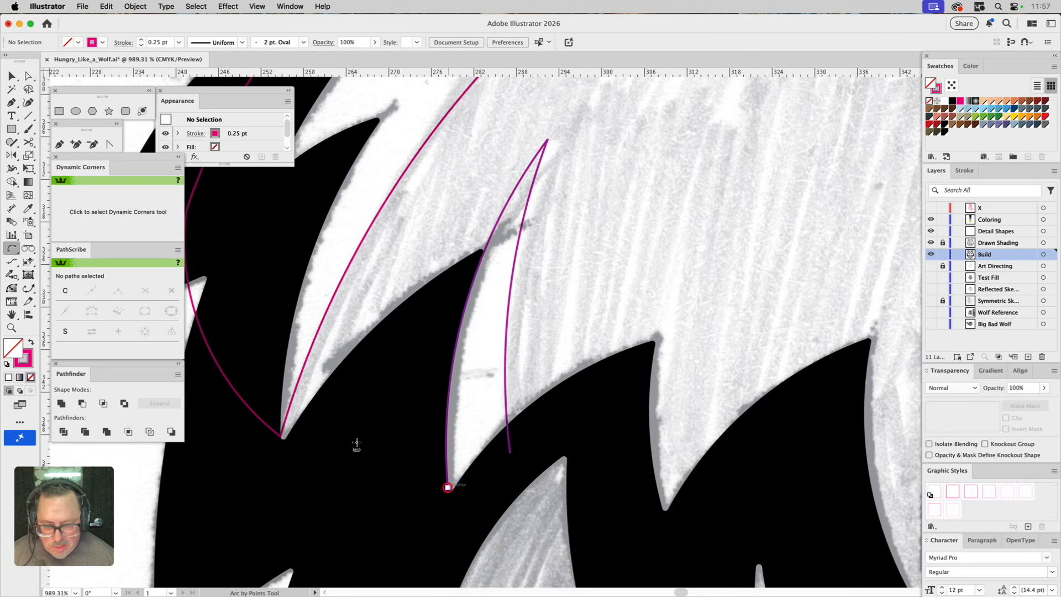
left_click(59, 146)
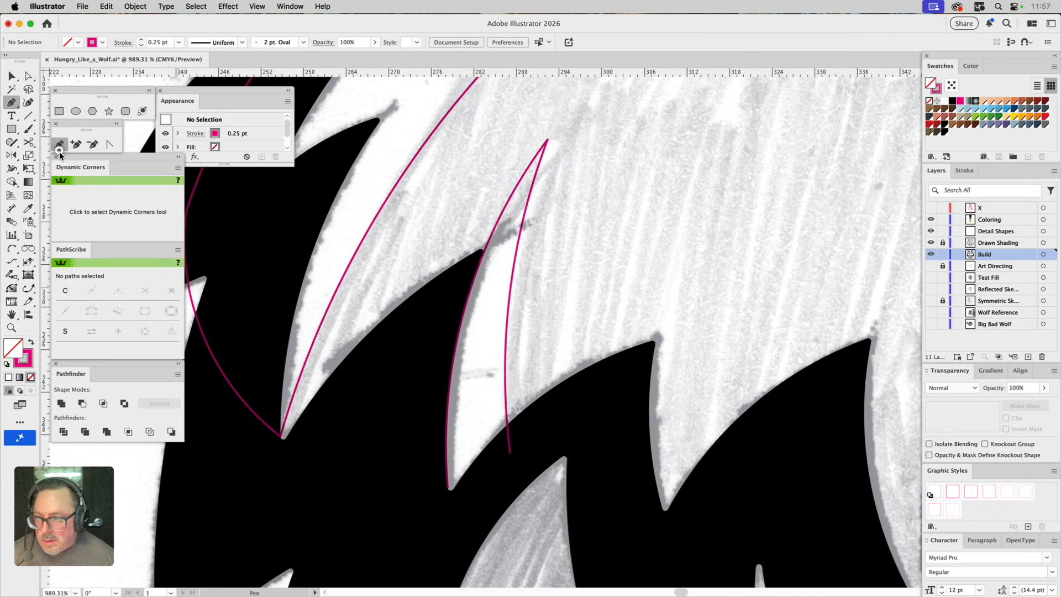
left_click(448, 489)
left_click_drag(450, 522, 482, 490)
left_click(483, 490)
left_click(511, 453)
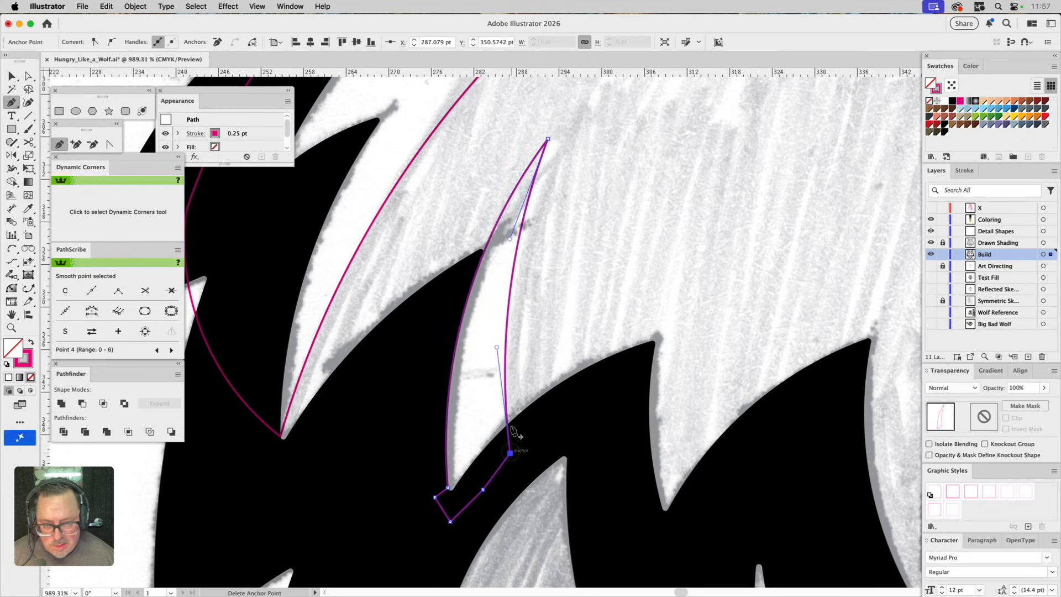
Step: Add an anchor point on the spike path at the black fur's peak, at about X 283.3, Y 322.4 pt
left_click(484, 254)
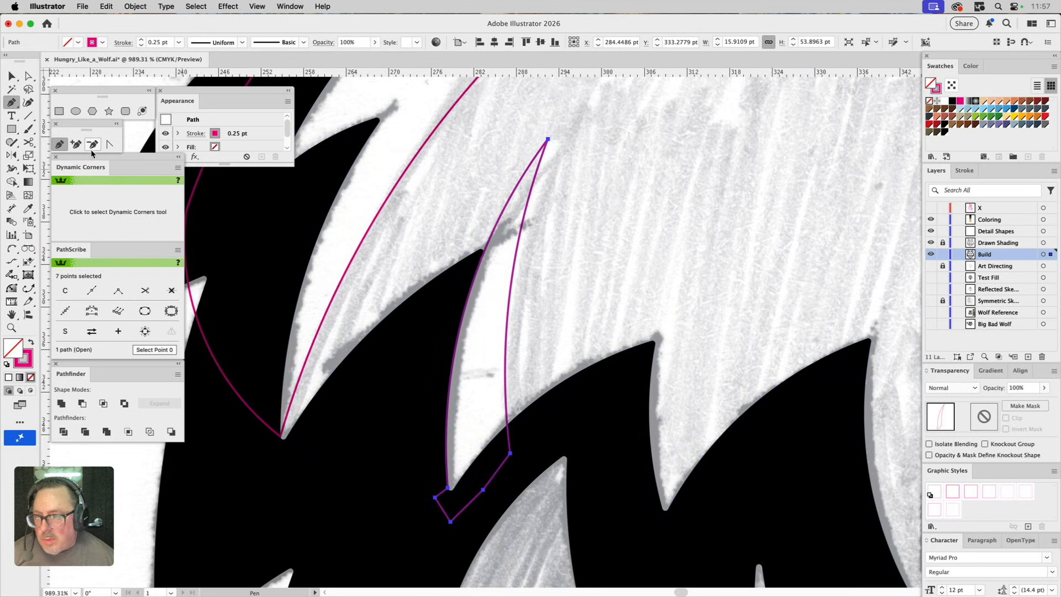
left_click(76, 144)
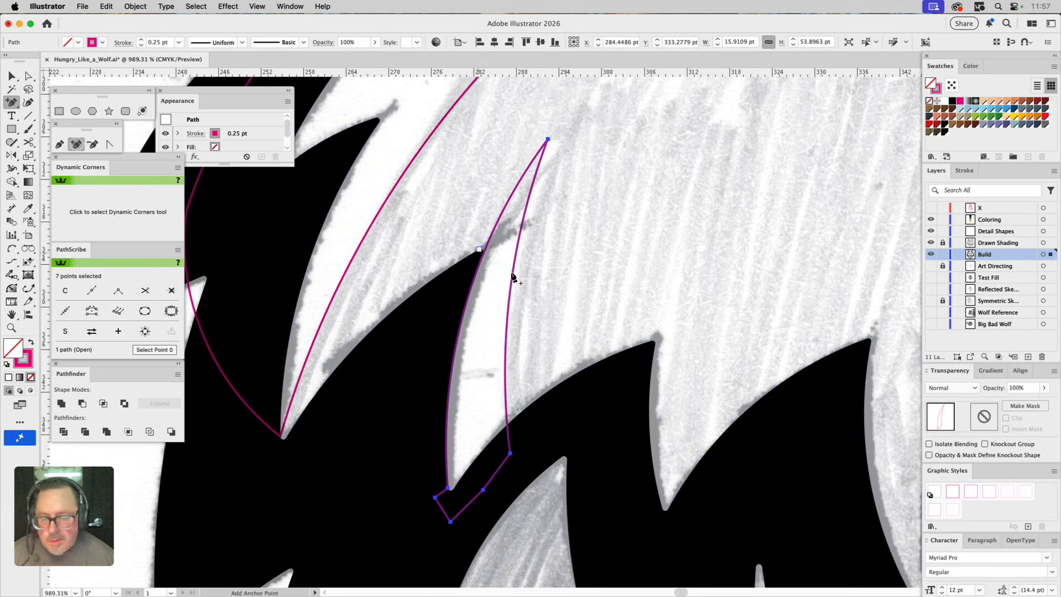
left_click(484, 255)
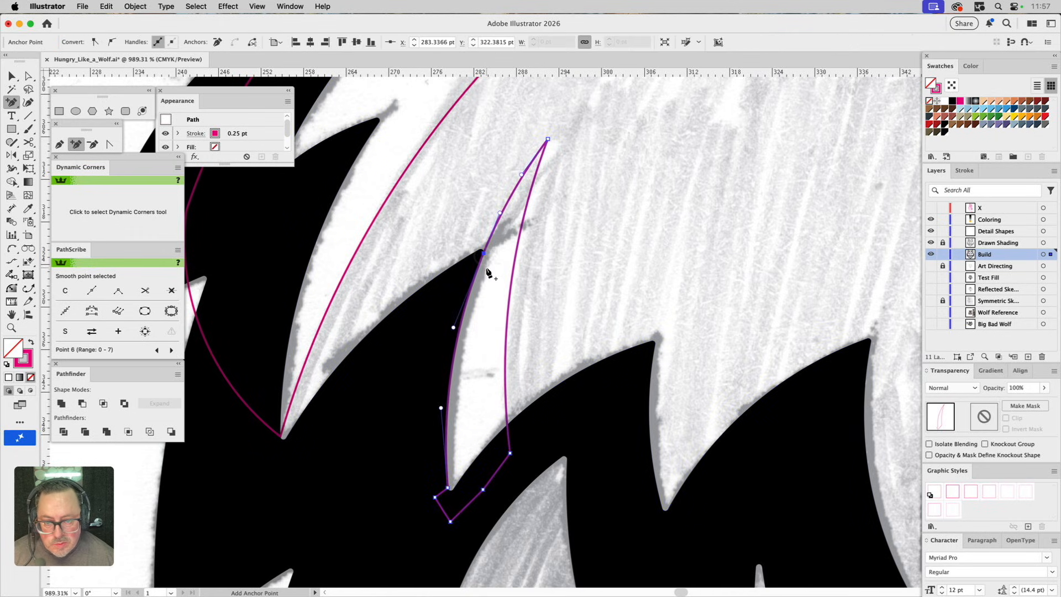
key("a")
left_click_drag(453, 328, 420, 334)
key("super+z")
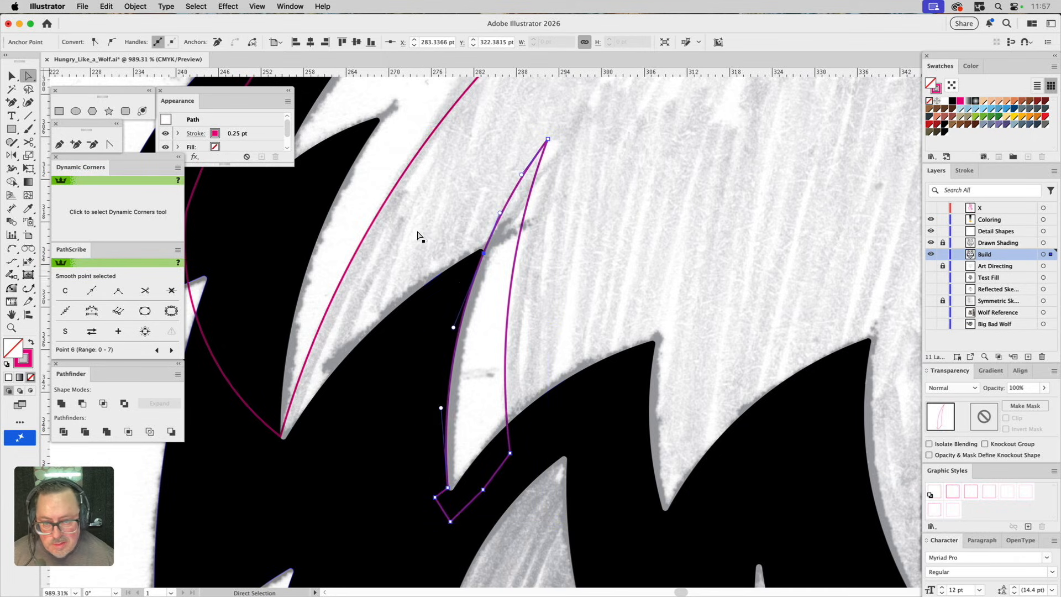
Step: Retract the added anchor's lower handle and move the spike path's two endpoints into the black fur at about X 271.4, Y 345.3 pt
left_click(109, 145)
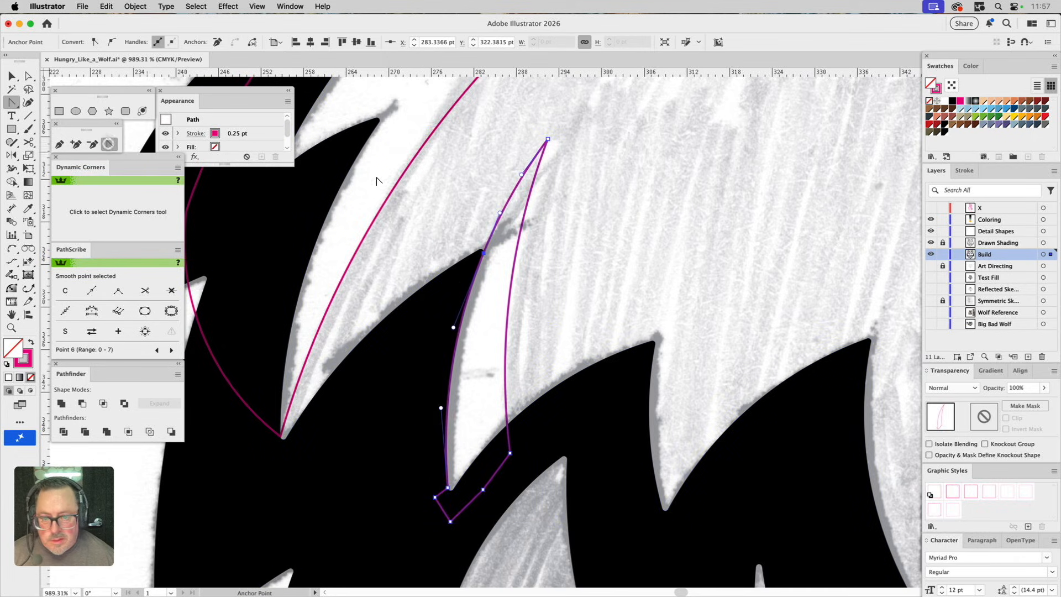
left_click(453, 328)
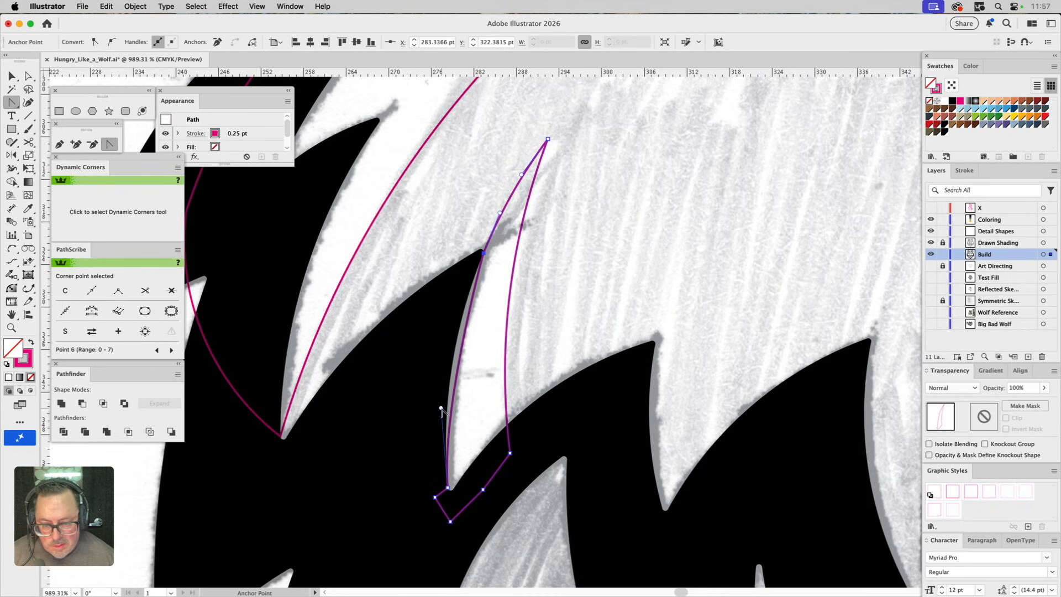
left_click_drag(448, 487, 399, 416)
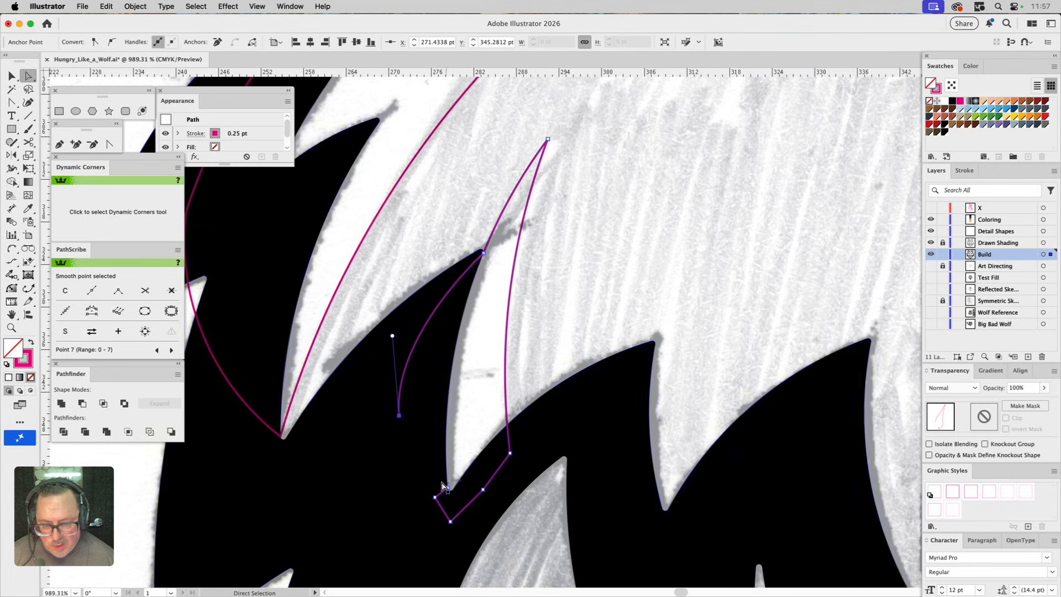
left_click_drag(445, 490, 399, 416)
Step: Close the spike path at its two coincident endpoints in isolation mode
key("v")
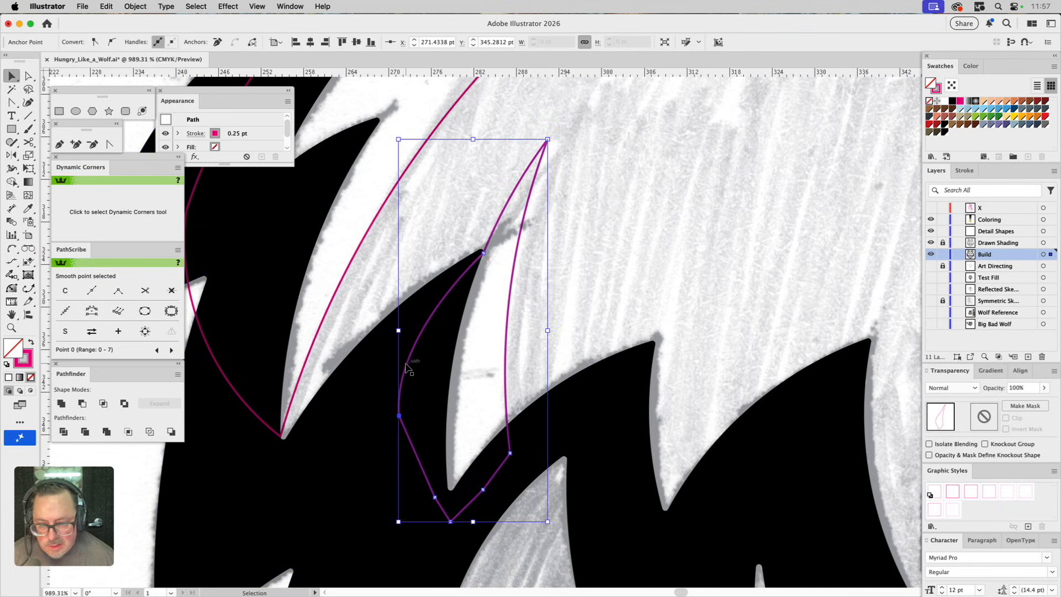
double_click(405, 367)
key("a")
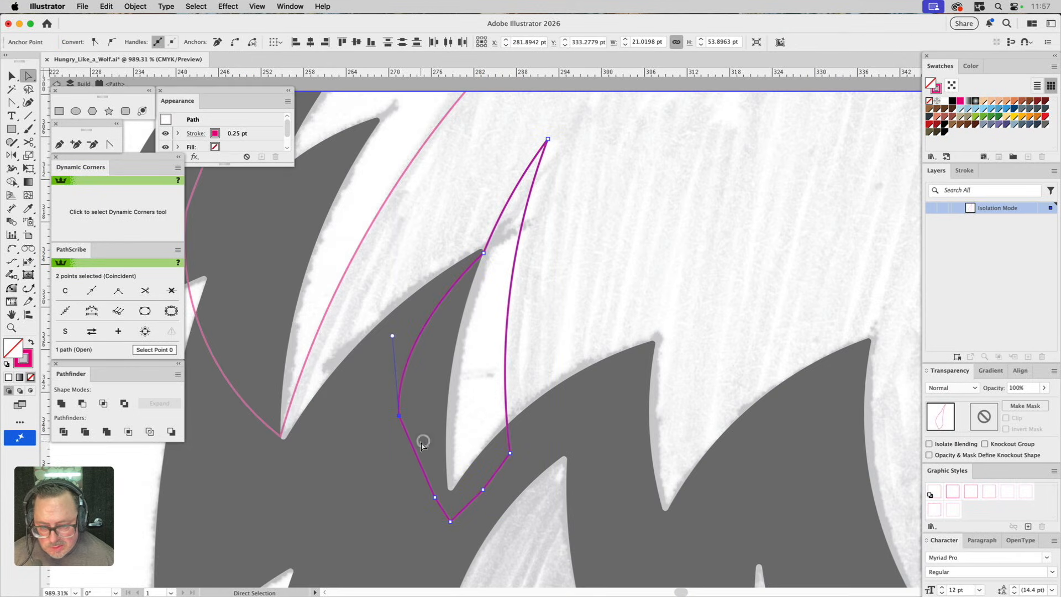
left_click(421, 409)
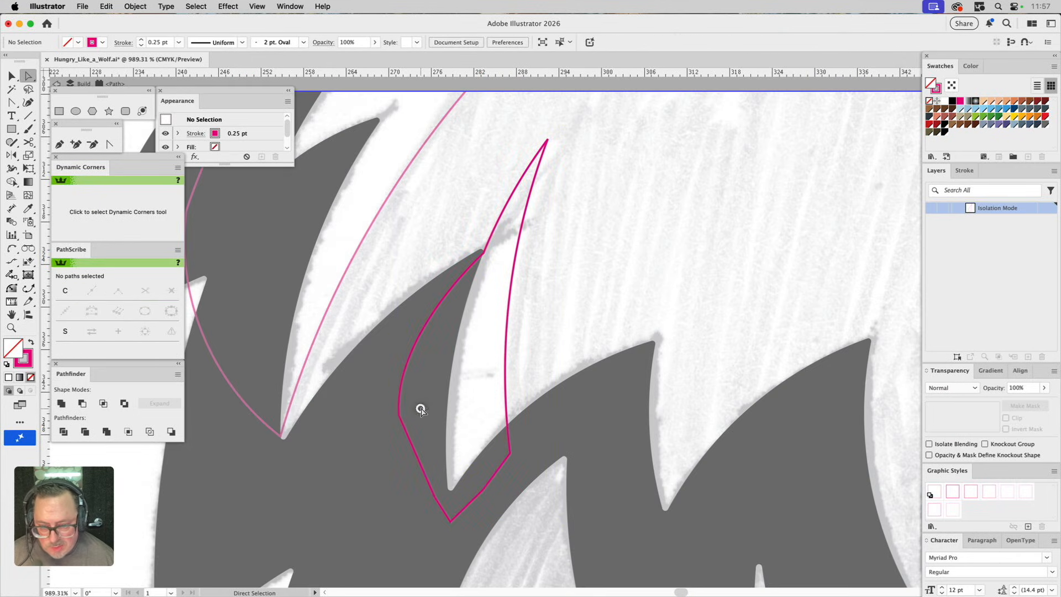
double_click(434, 393)
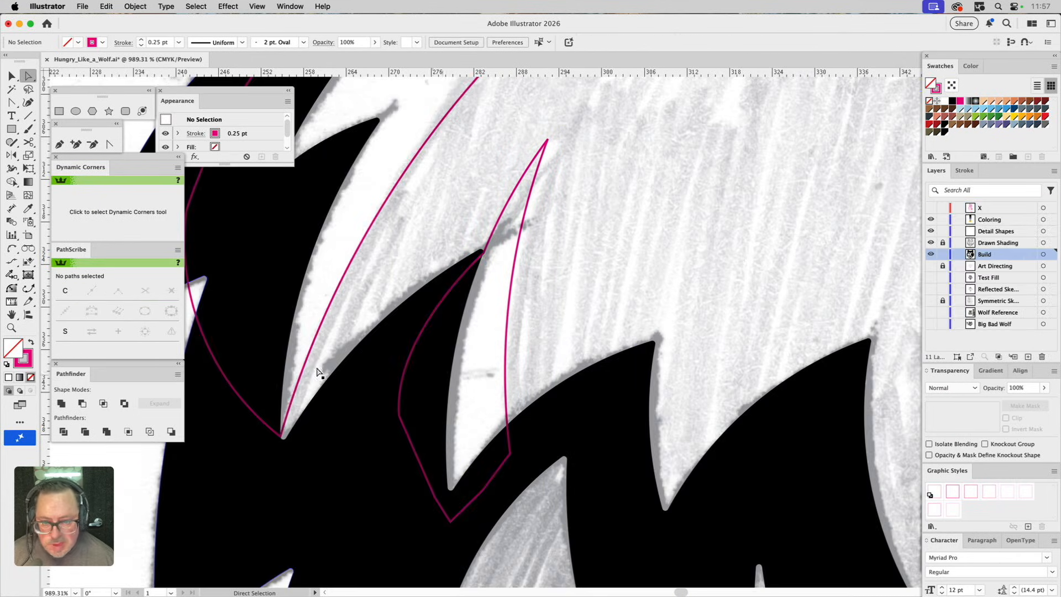
Step: Draw an ellipse about 75.3 by 53 pt over the mouth, centered on the midline at the lower teeth's upper edge
left_click(11, 330)
left_click(545, 304, "alt")
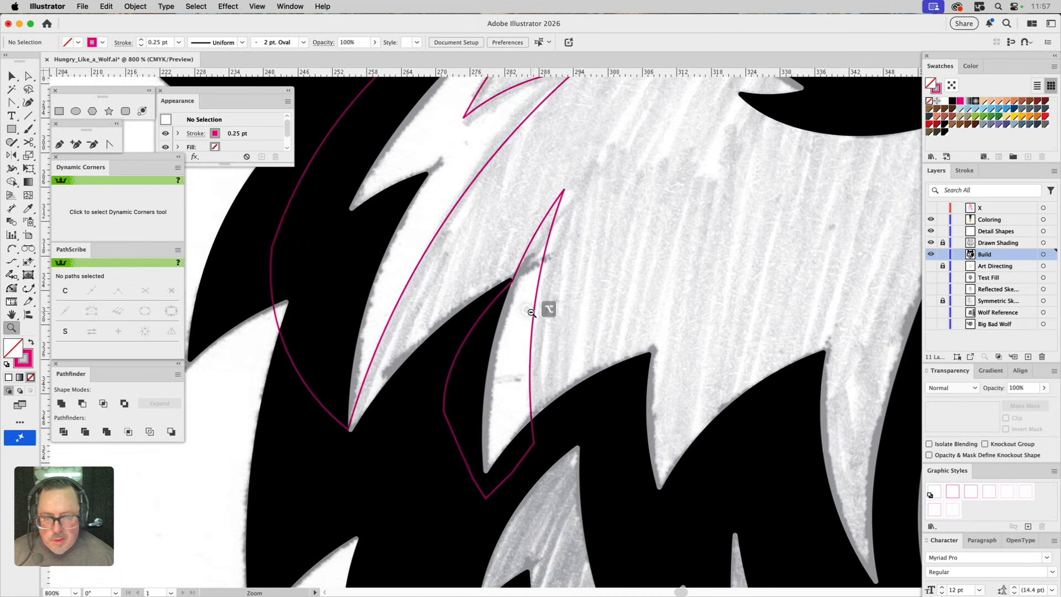
left_click(550, 307, "alt")
left_click(555, 315, "alt")
left_click(558, 325, "alt")
left_click(556, 327, "alt")
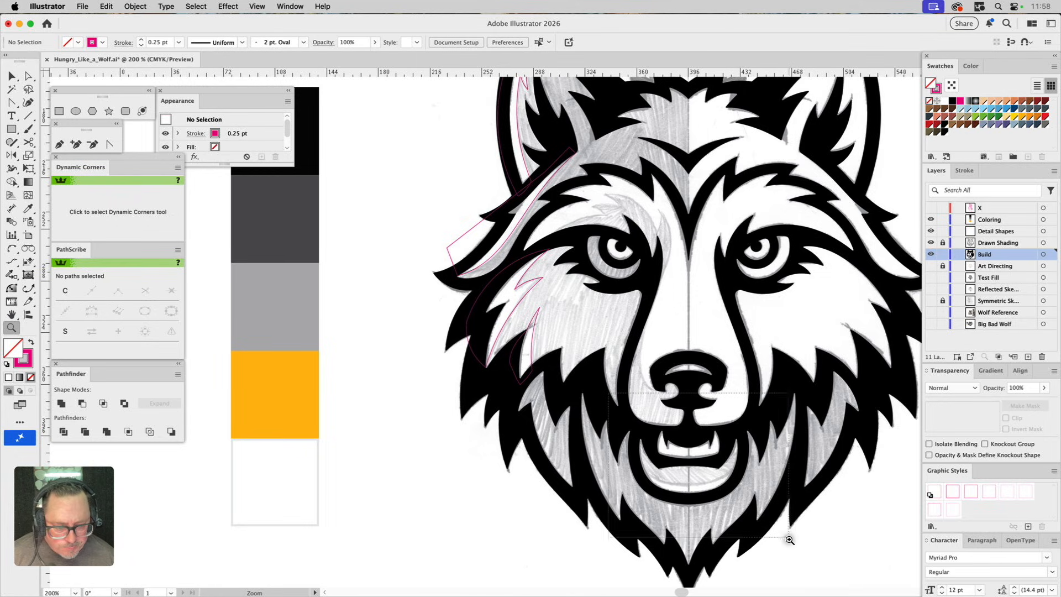
left_click_drag(788, 535, 786, 535)
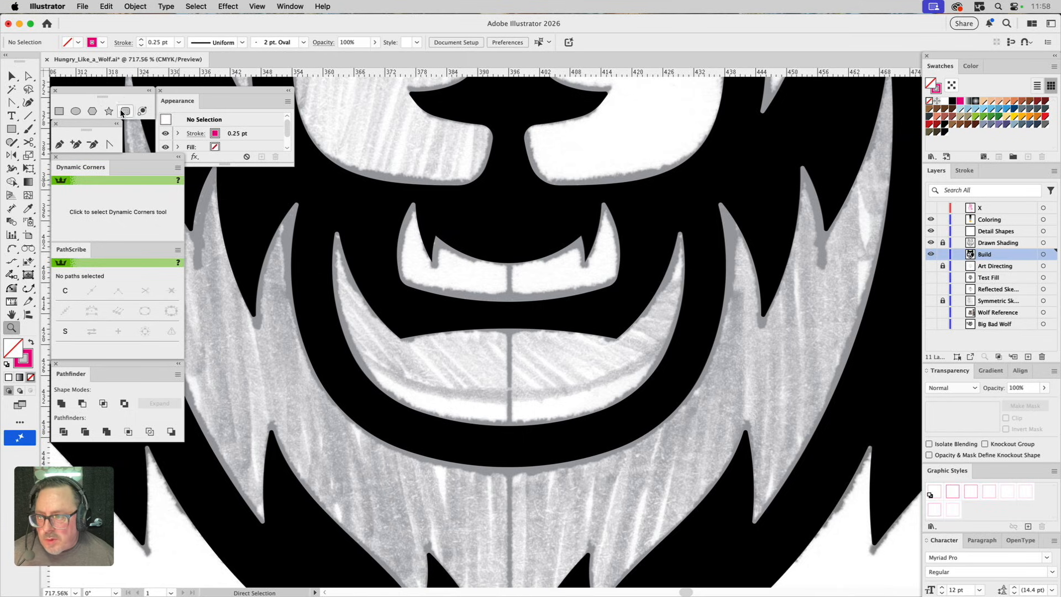
left_click(76, 111)
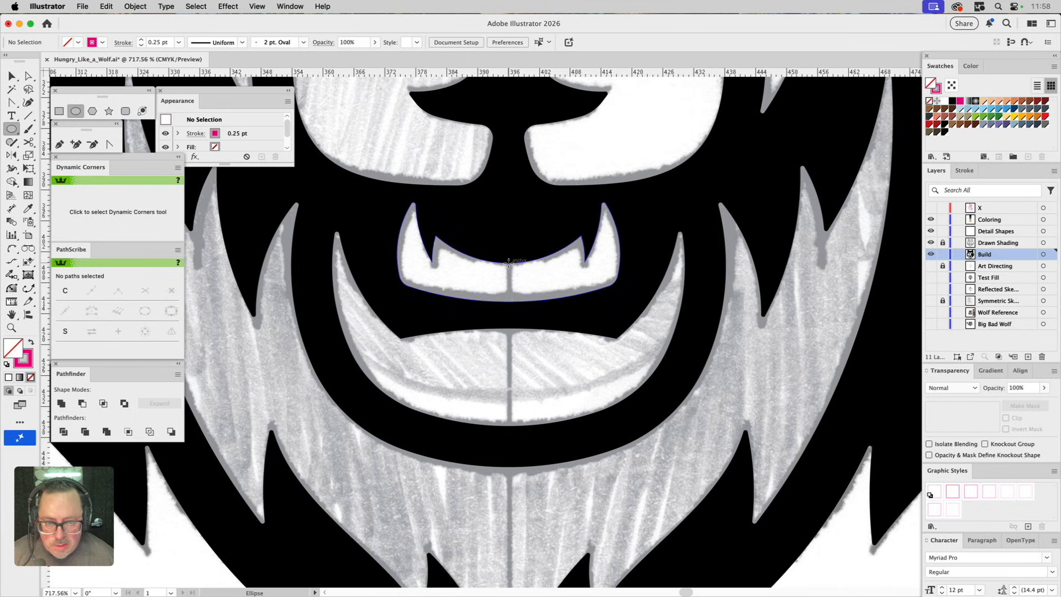
left_click_drag(509, 264, 703, 399)
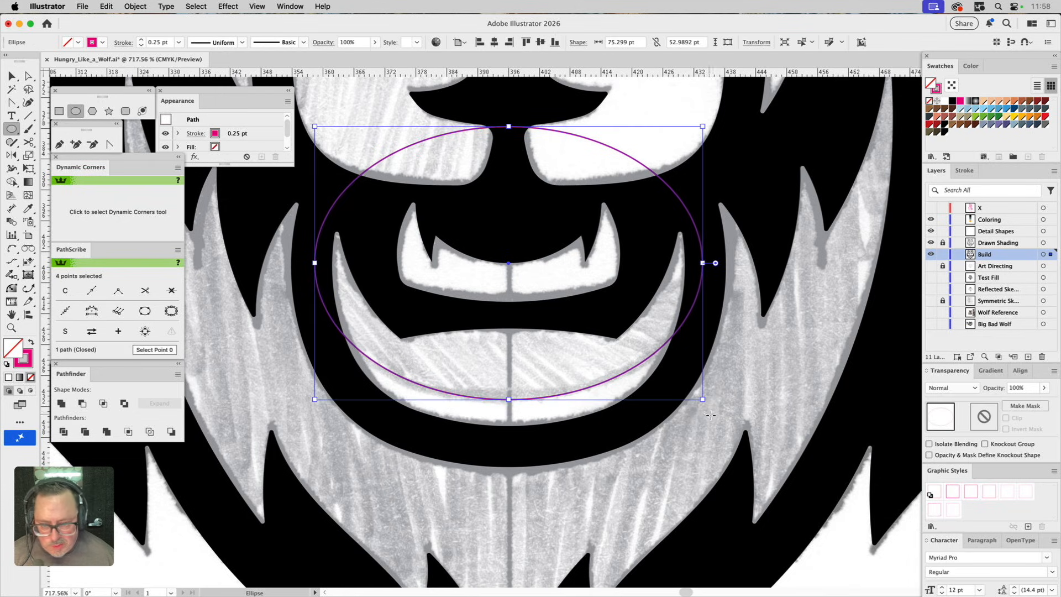
Step: Bring the white lower-lip shape to the front and put both it and the ellipse on the Detail Shapes layer
key("v")
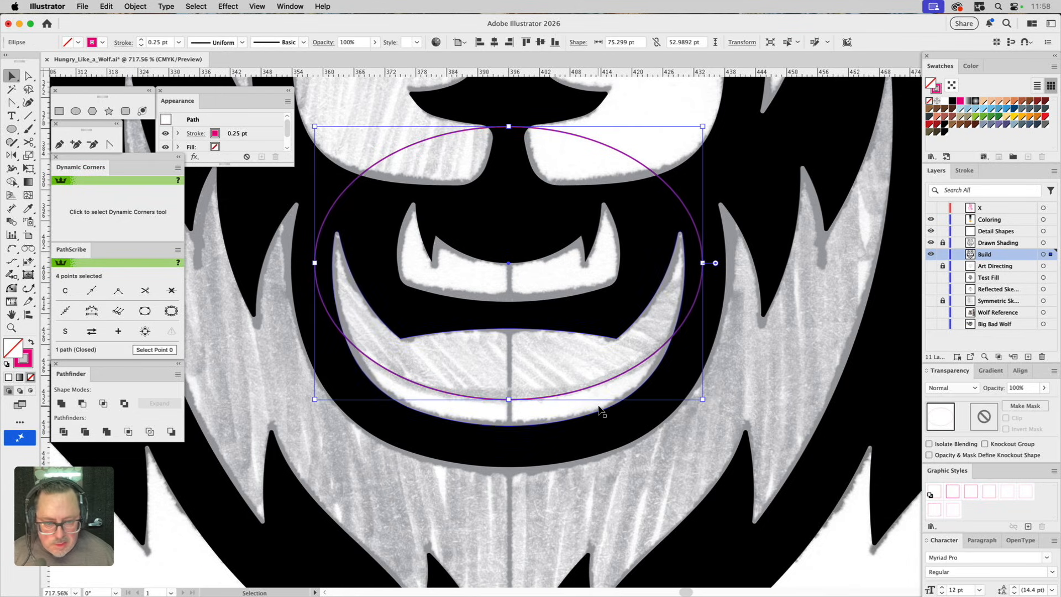
left_click(599, 409)
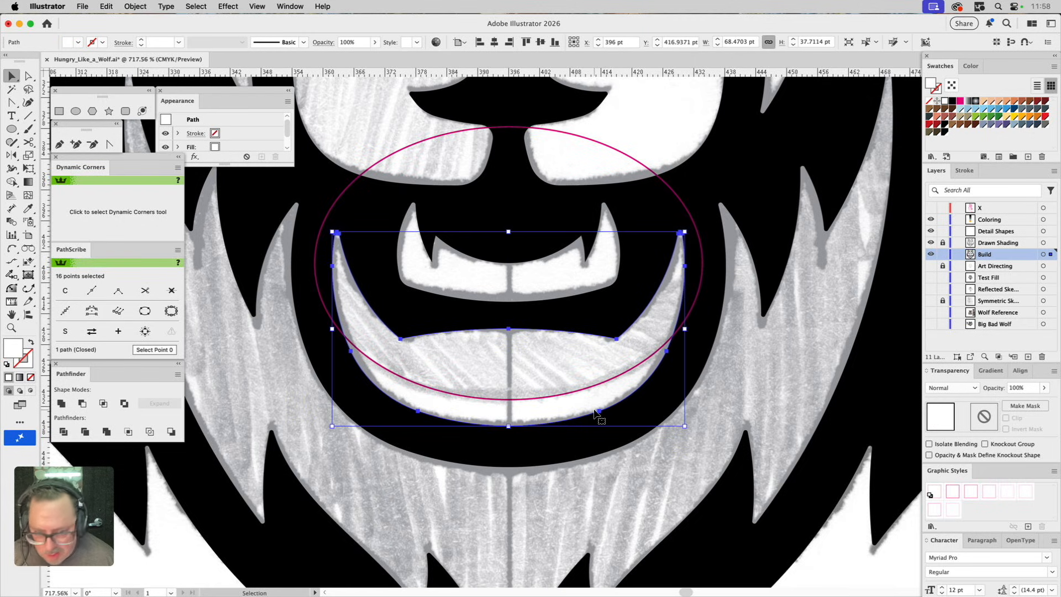
key("super+shift+bracketright")
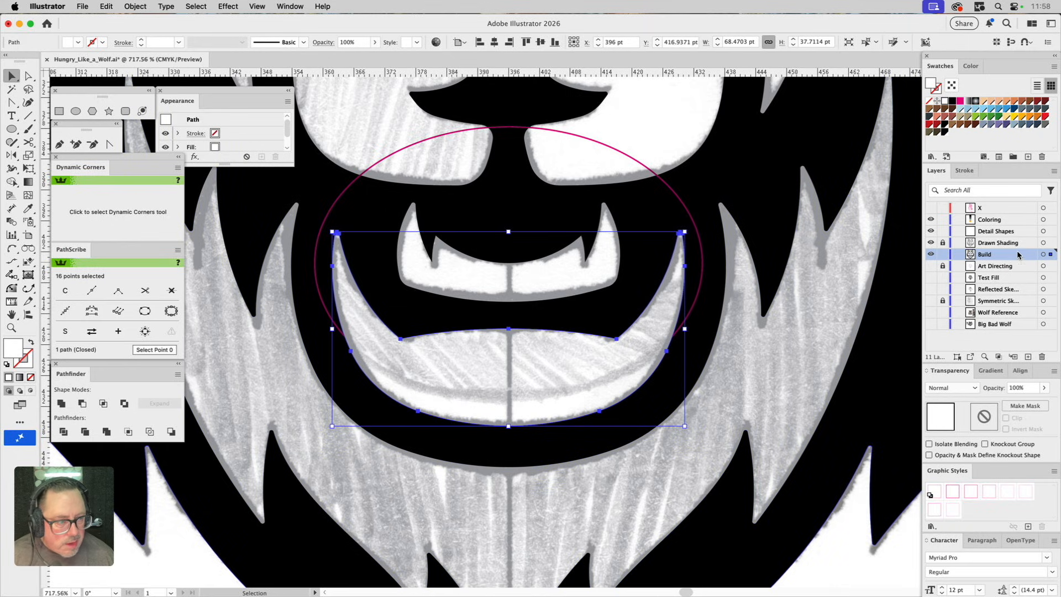
left_click_drag(1050, 256, 1051, 231)
left_click(700, 299)
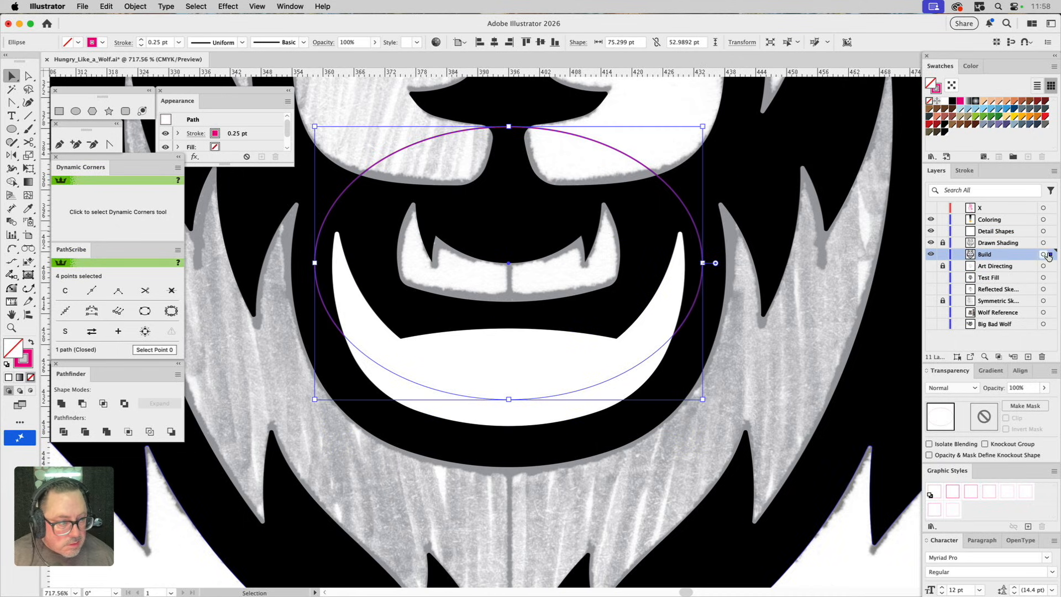
left_click_drag(1050, 256, 1050, 232)
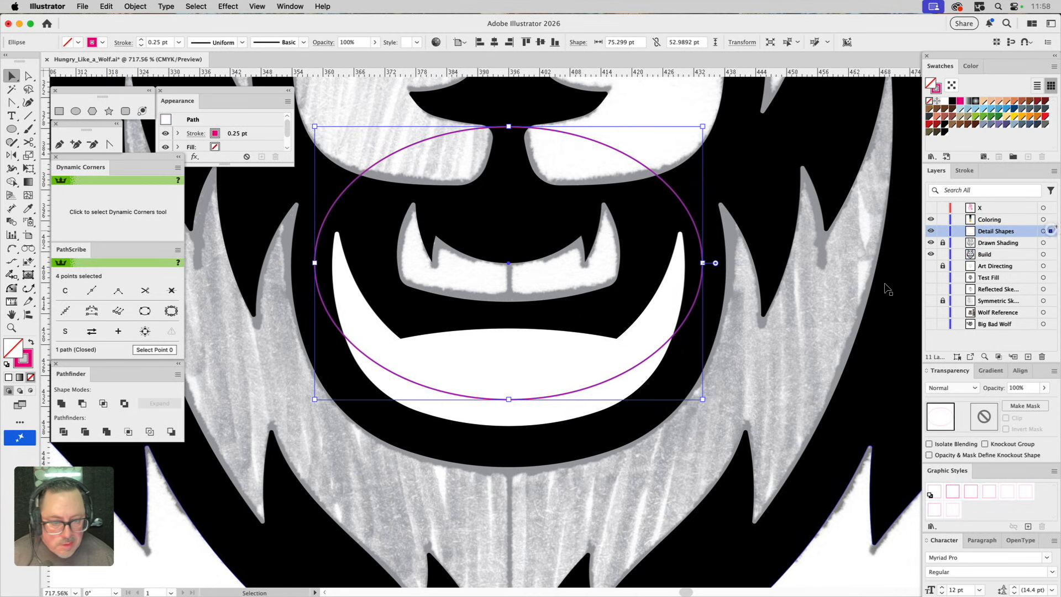
Step: Subtract the ellipse from the lower-lip shape with Minus Front and apply the .25pt graphic style to the remaining crescent
left_click(646, 331, "shift")
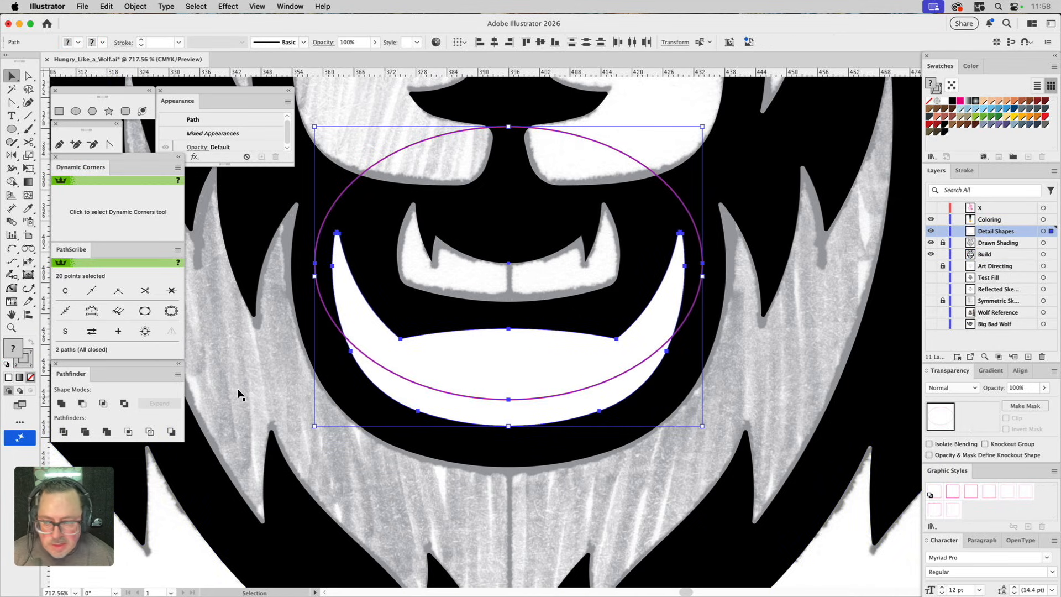
left_click(82, 403)
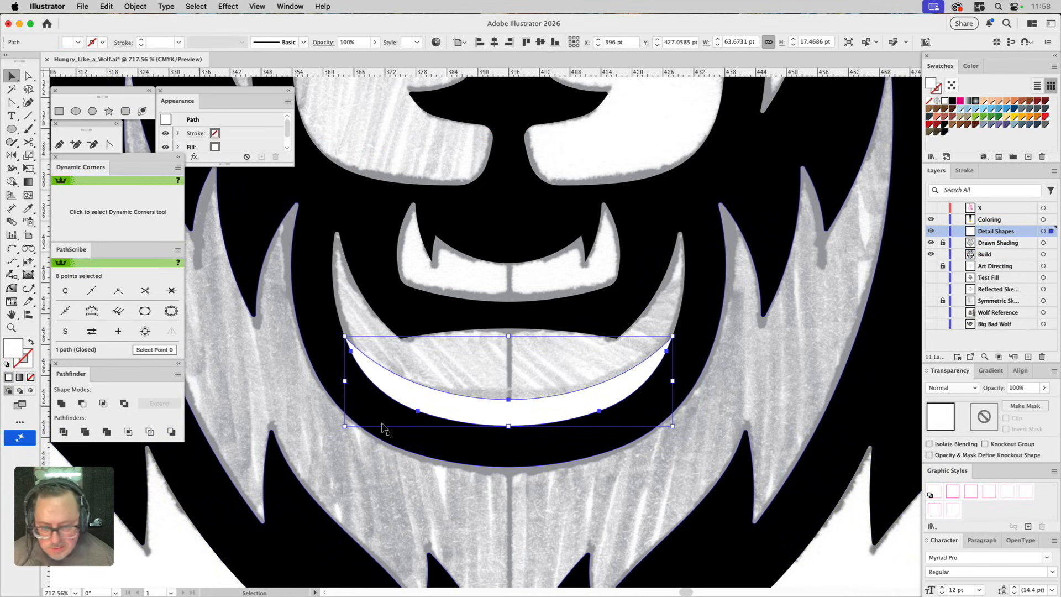
left_click(1005, 492)
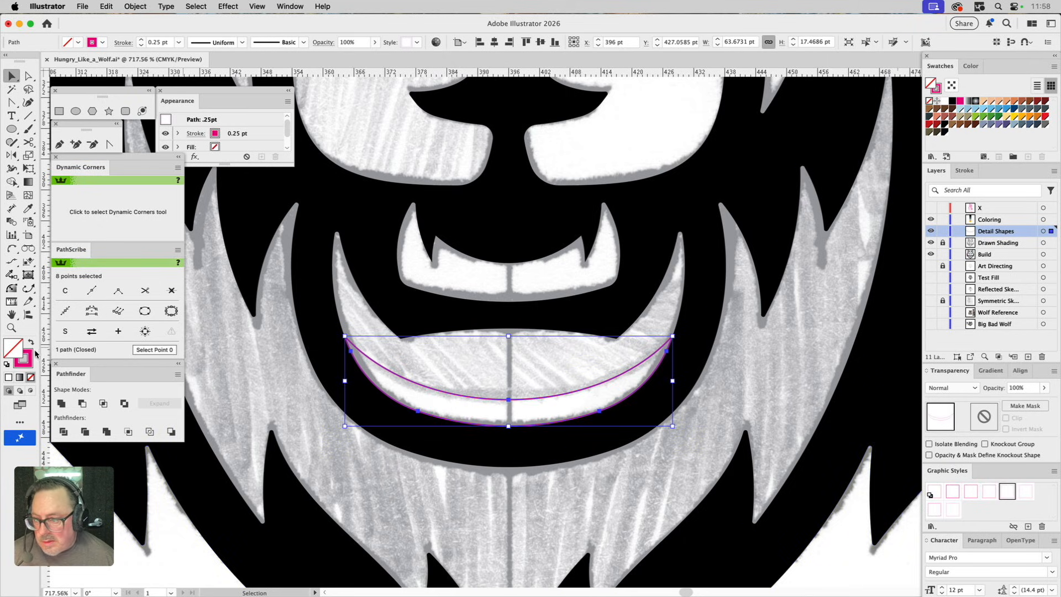
Step: Draw an arc about 8 by 47 pt along the shading between the left eye and nose bridge, styled .25pt
left_click(11, 330)
left_click(482, 291, "alt")
left_click(483, 292, "alt")
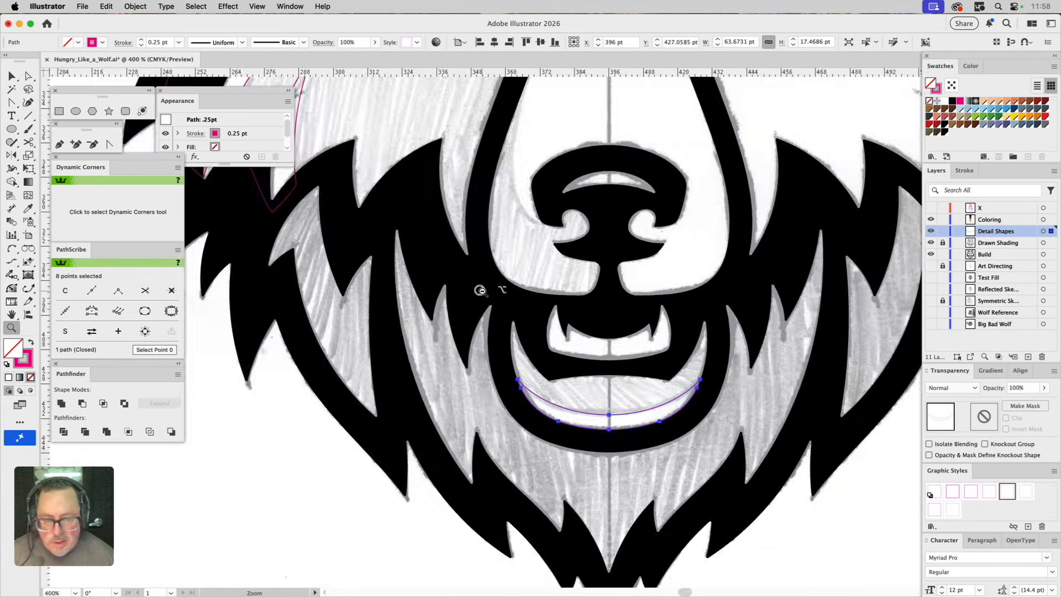
left_click(482, 291, "alt")
left_click(482, 292, "alt")
left_click_drag(617, 251, 557, 381)
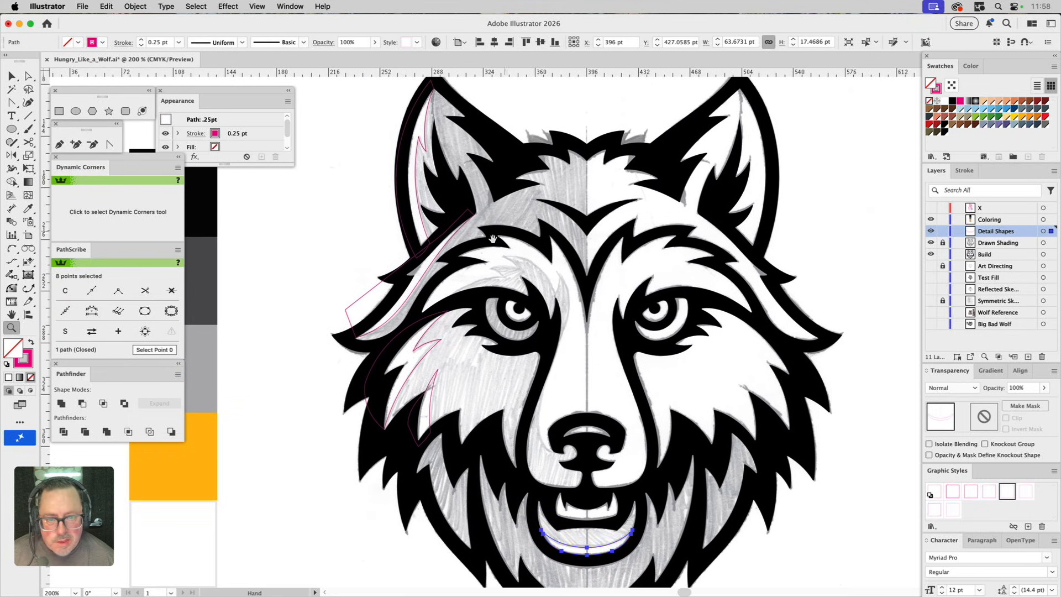
left_click_drag(553, 292, 546, 234)
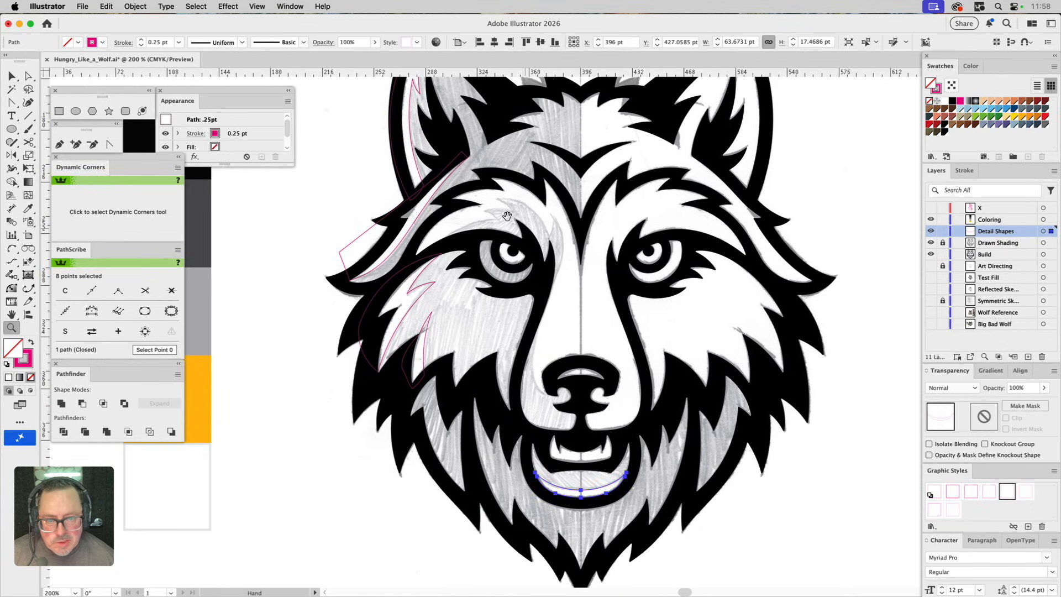
left_click_drag(437, 164, 636, 323)
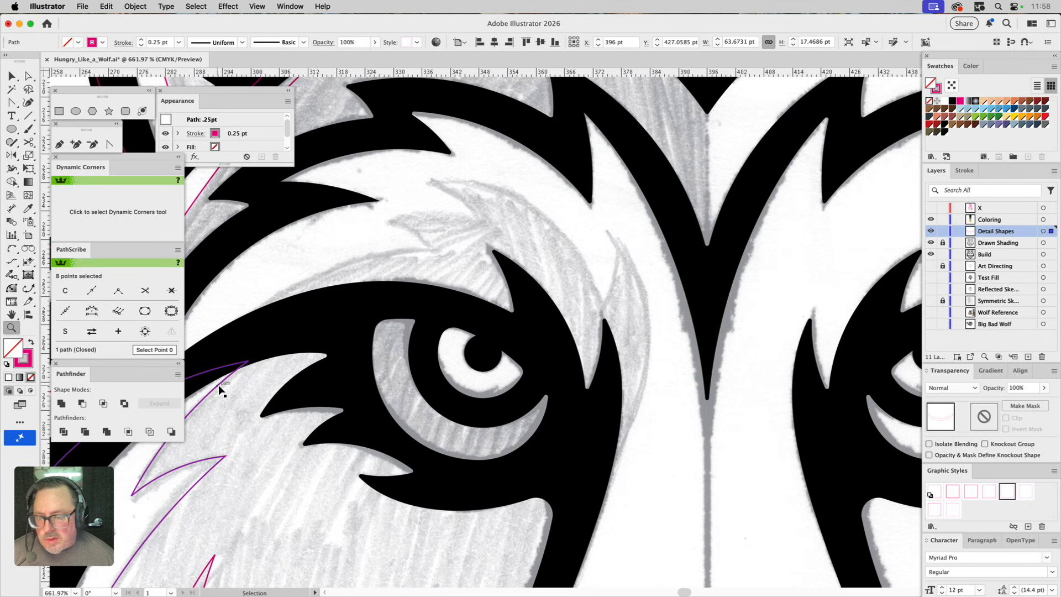
left_click(235, 375, "super")
left_click(13, 249)
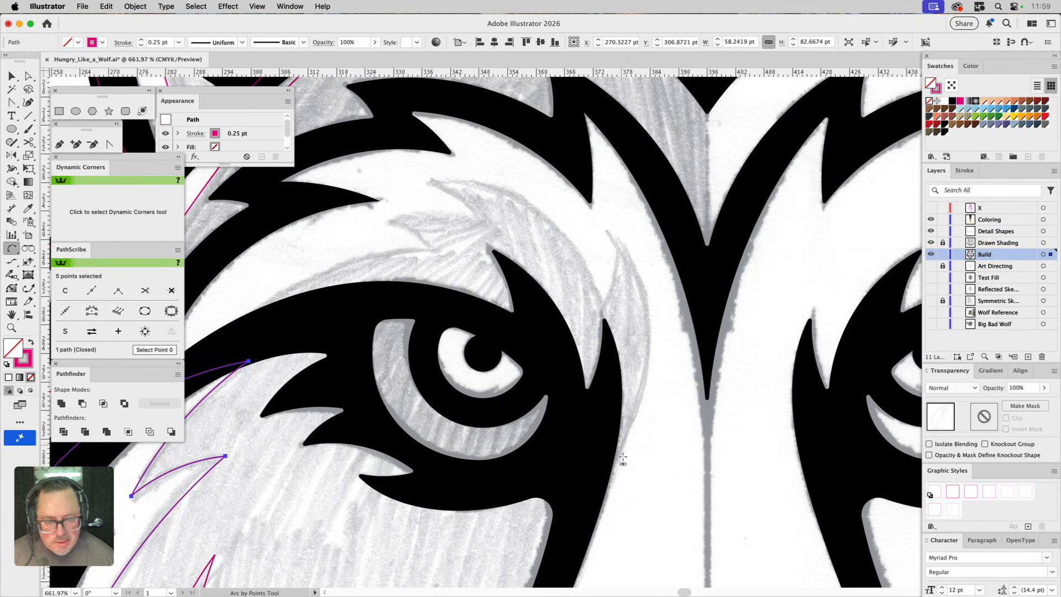
left_click(610, 474, "super")
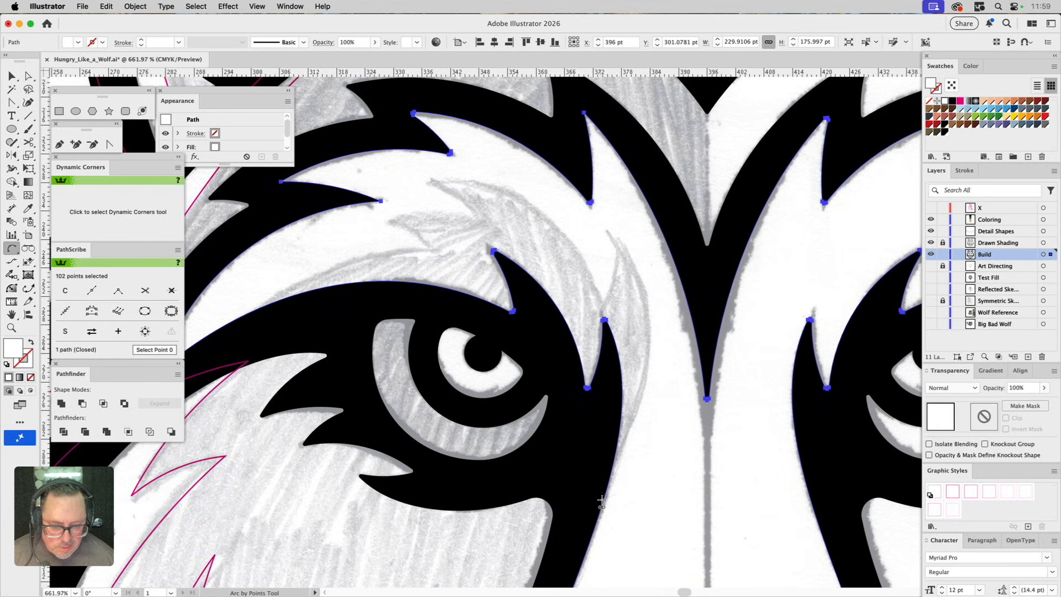
left_click(612, 465)
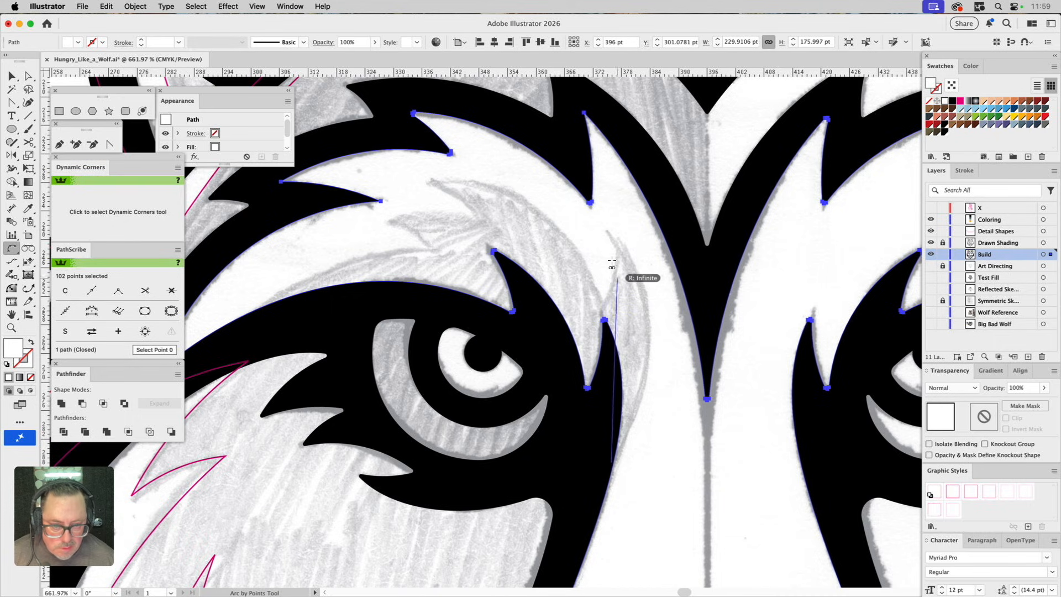
left_click(621, 242)
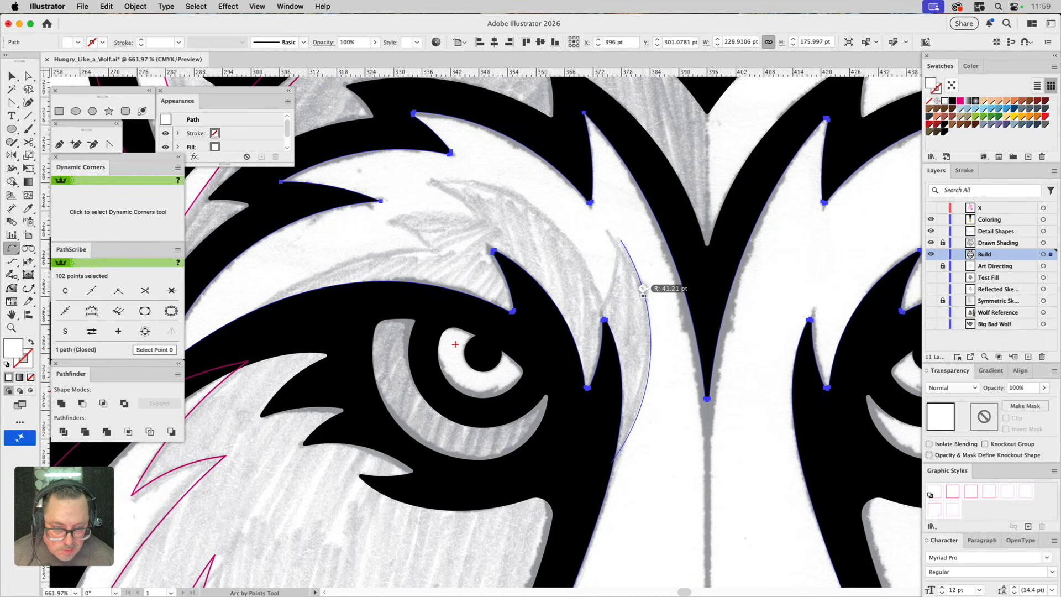
left_click(643, 289)
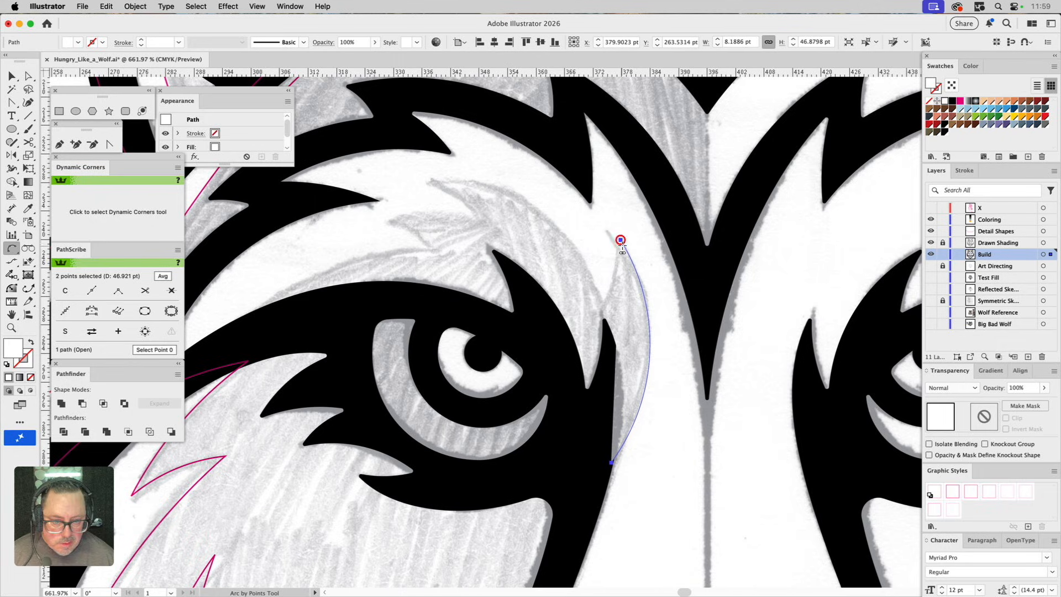
left_click(996, 493)
left_click(1008, 493)
Step: Extend the path with arcs from its upper tip down to the notch beside the eye and up to the brow shading's highest tip
left_click(620, 240)
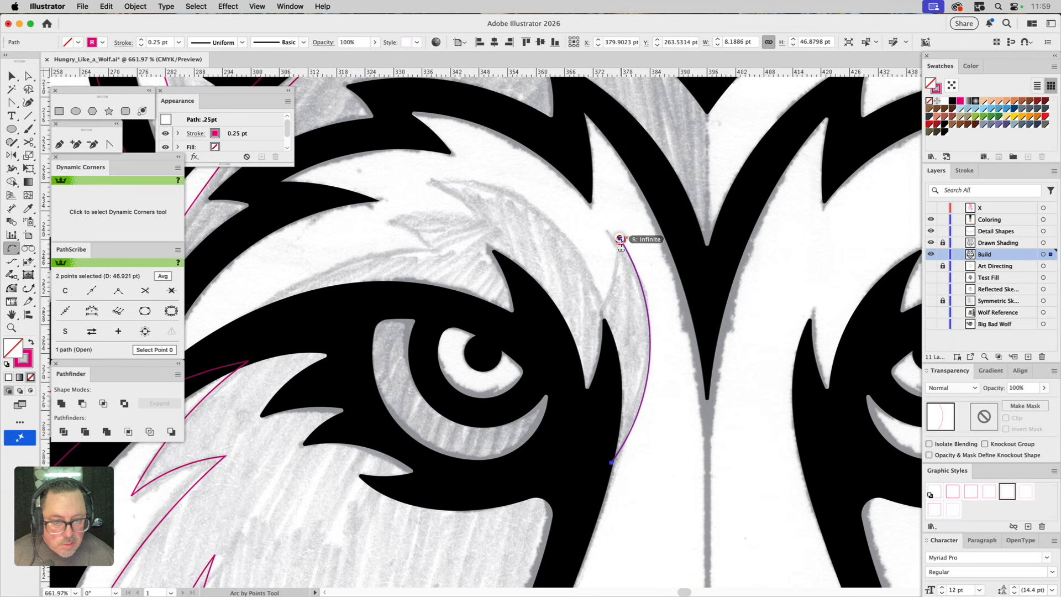
left_click(605, 304)
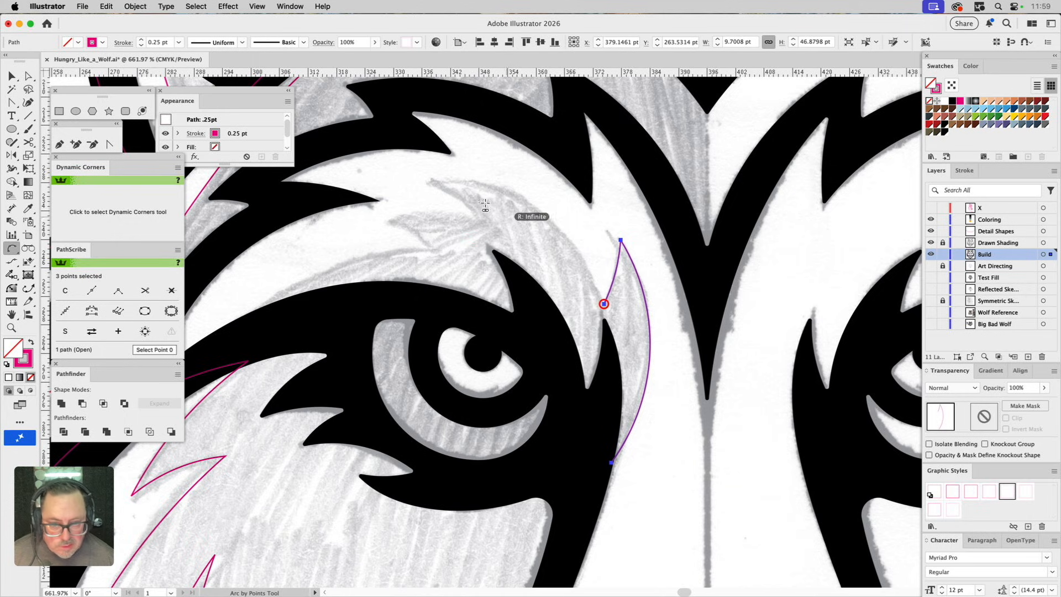
left_click(429, 179)
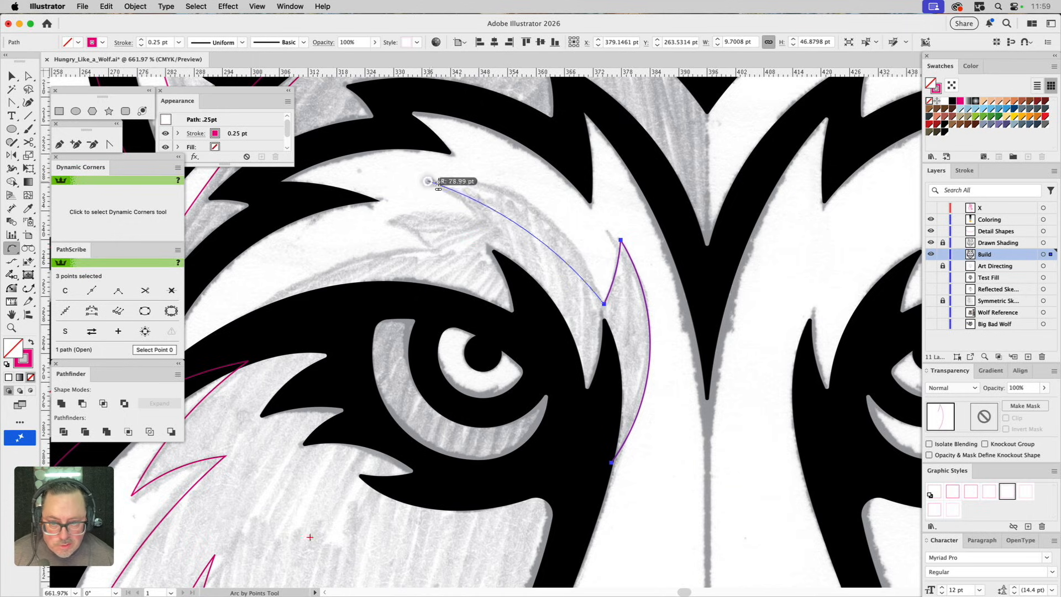
left_click(480, 183)
Step: Continue the brow path with an arc into the notch below the highest tip and another out to the second fur tip
left_click(429, 181)
left_click(479, 218)
left_click(465, 202)
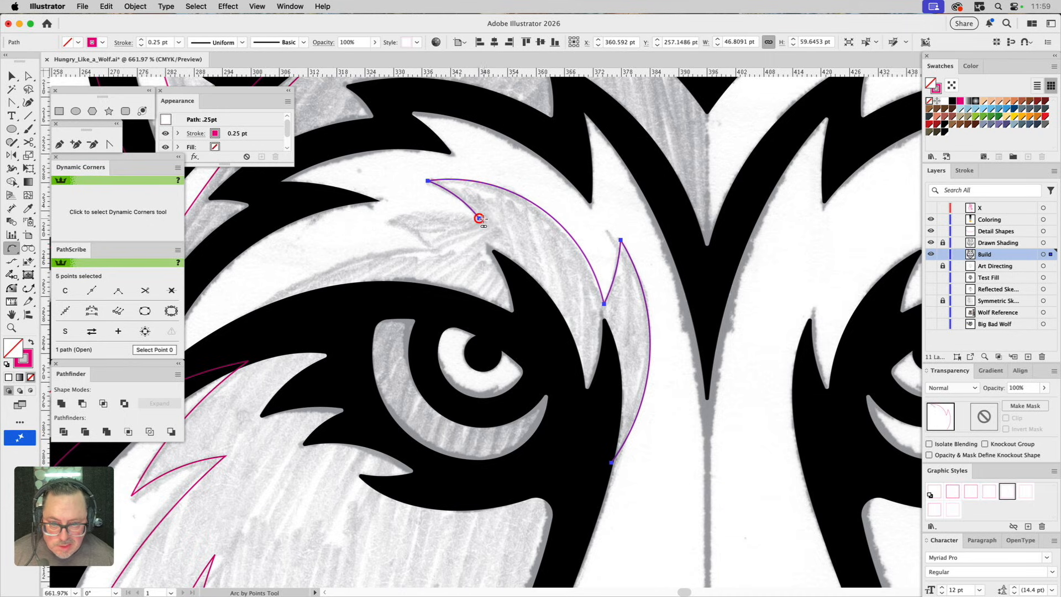
left_click(480, 218)
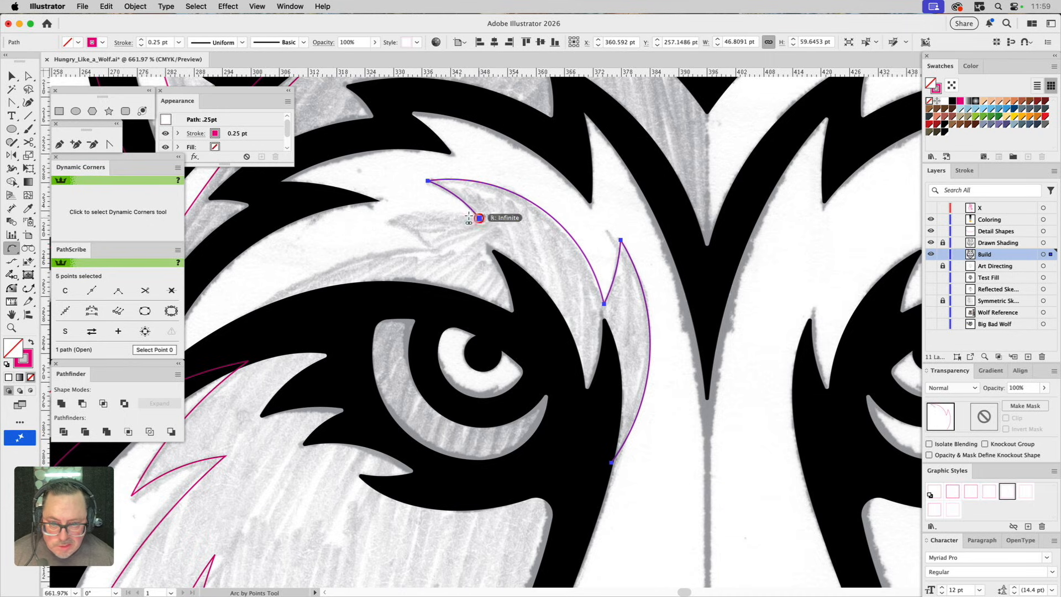
left_click(376, 223)
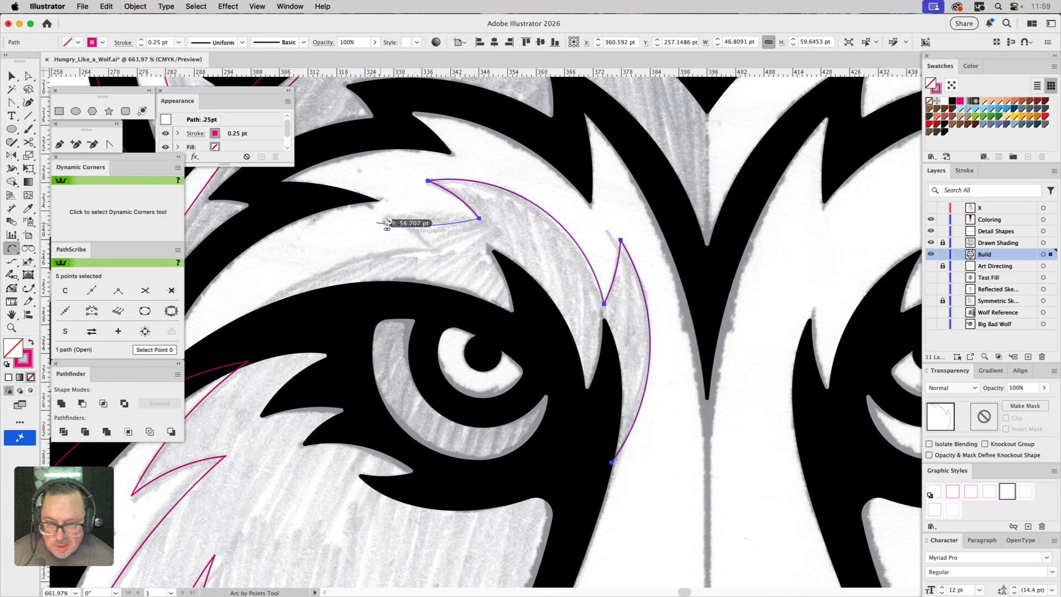
left_click(418, 212)
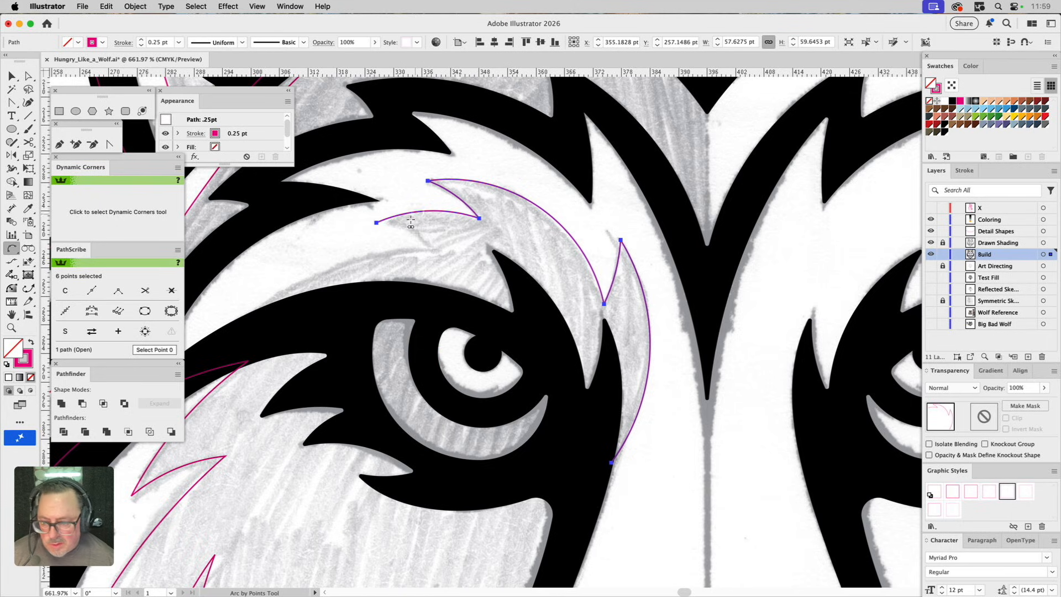
Step: Add a short arc inward from the second fur tip and a long arc out to the brow shading's outer end on the black eye outline
left_click(376, 222)
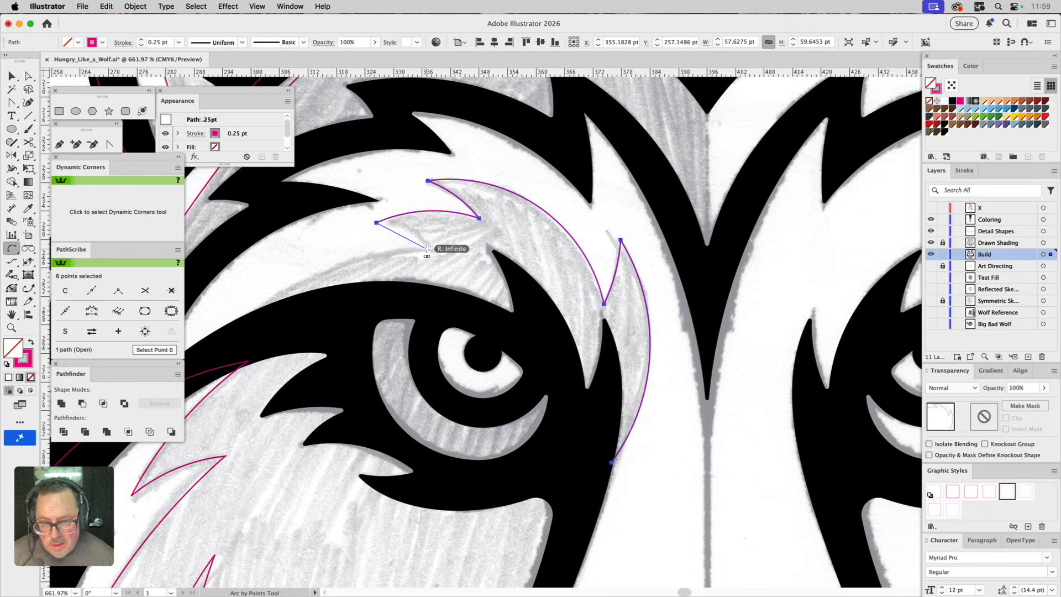
left_click(428, 250)
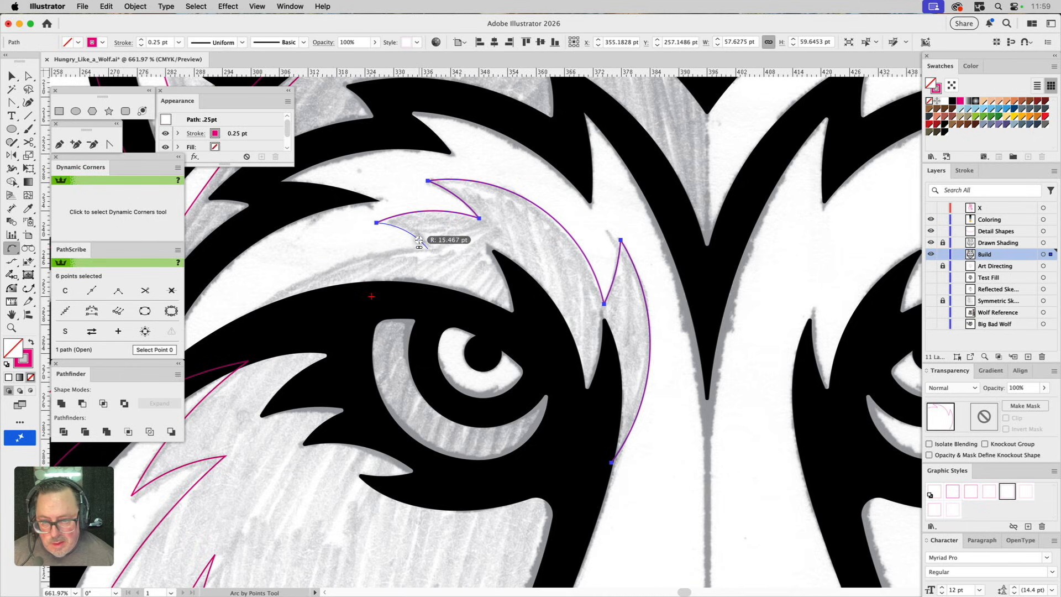
left_click(420, 241)
left_click_drag(428, 249, 546, 267)
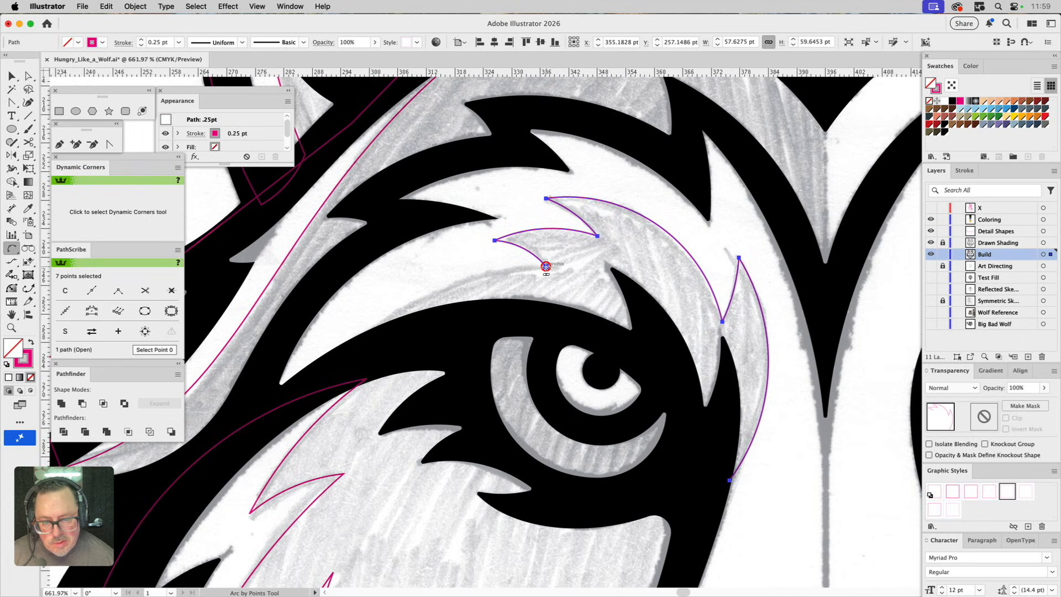
left_click(546, 267)
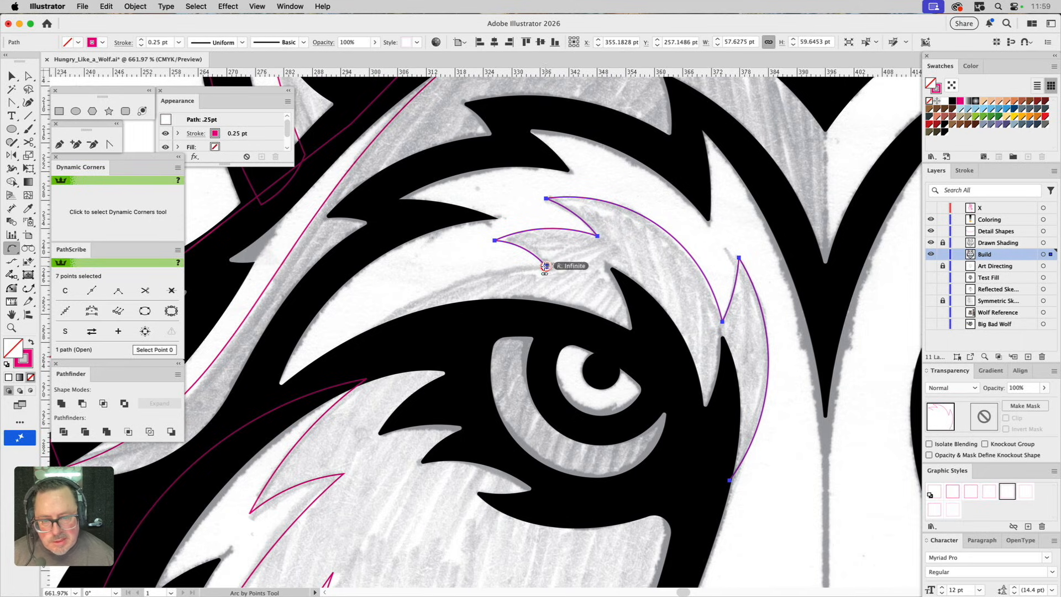
left_click(357, 338)
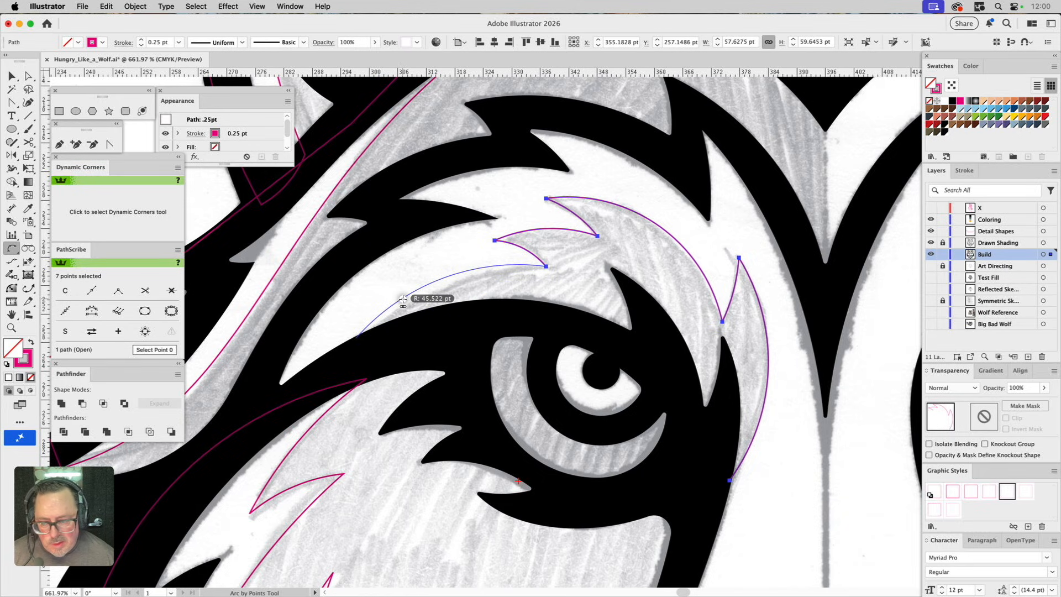
left_click(403, 299)
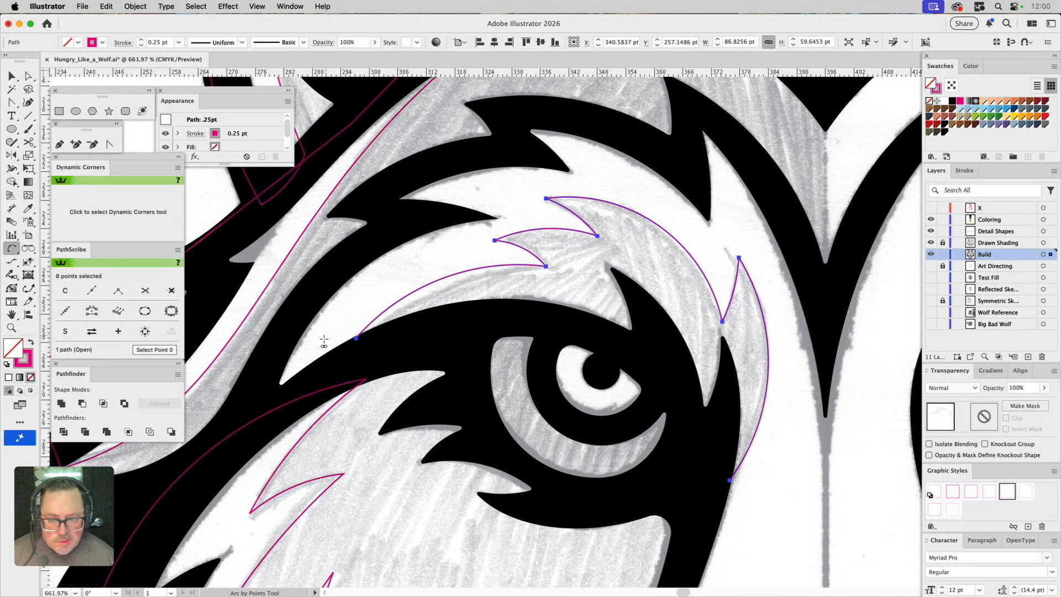
Step: Close the brow-shading path with an arc through the black area above the eye and a last segment back to its starting point
left_click(356, 338)
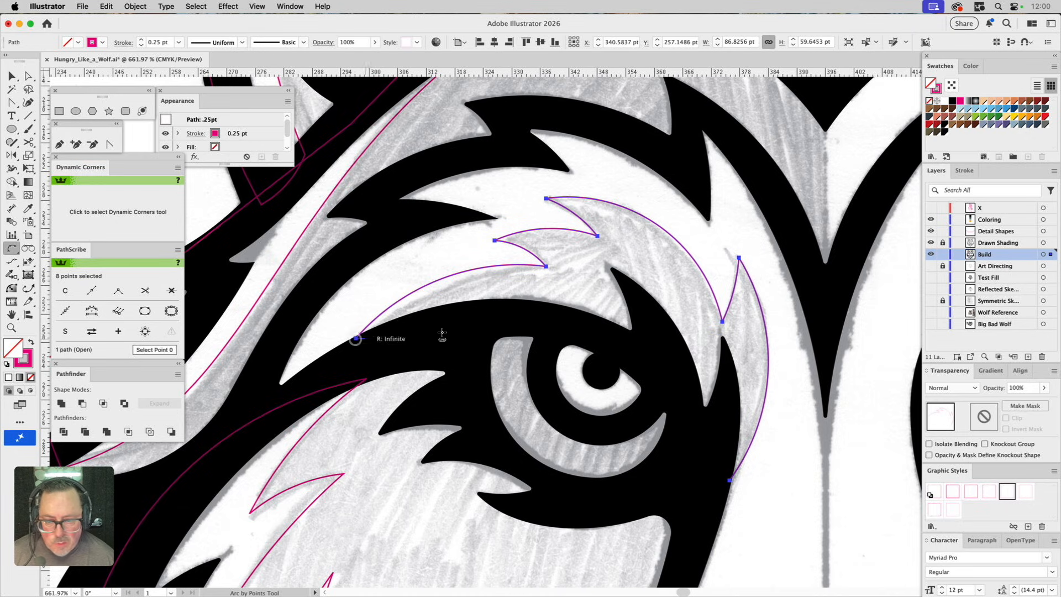
left_click(665, 368)
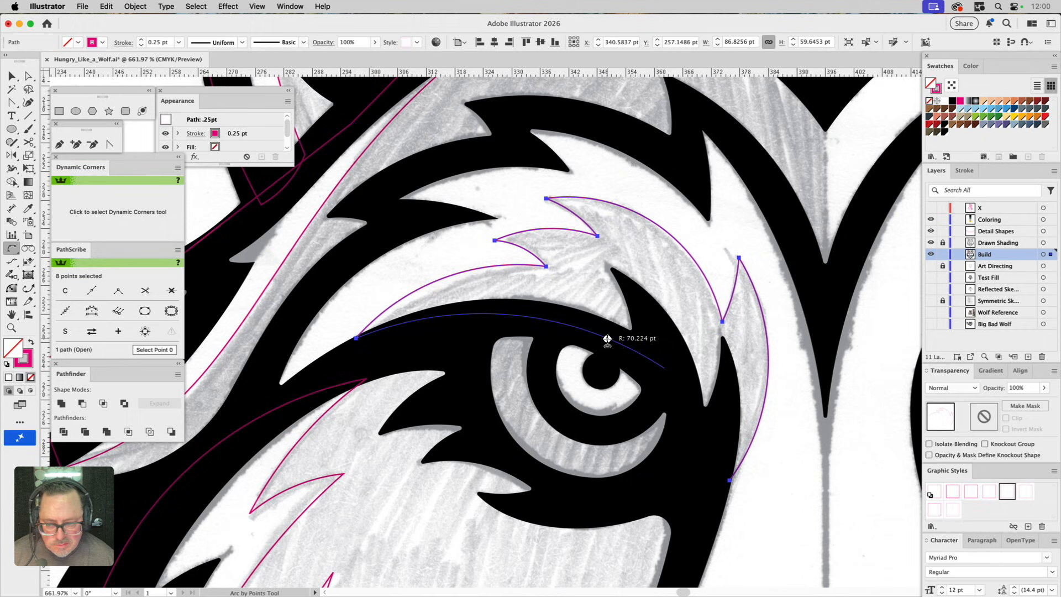
scroll(694, 378, "down", 3)
scroll(694, 378, "right", 3)
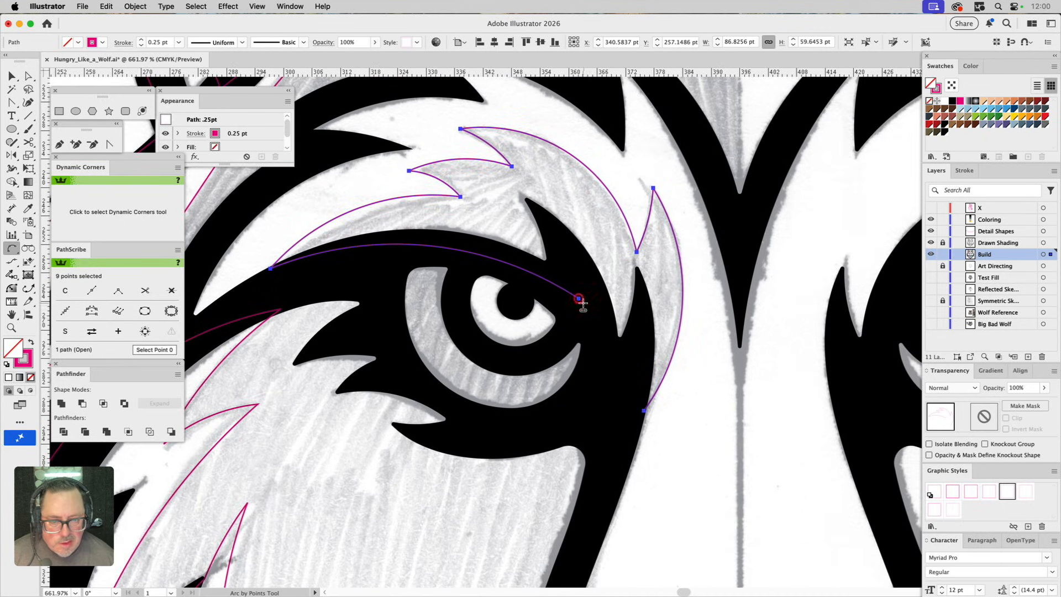
left_click(580, 299)
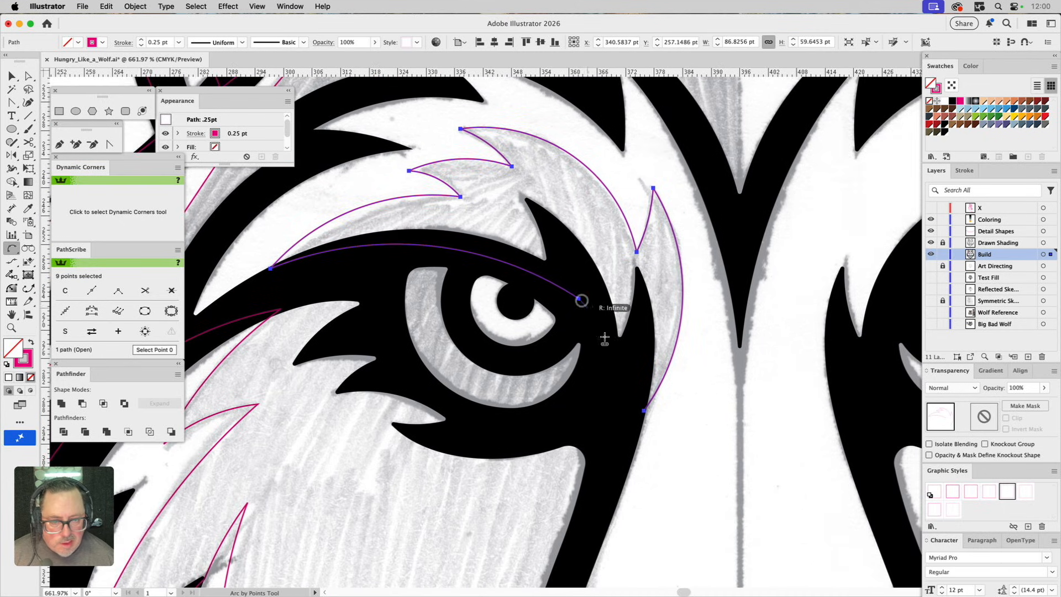
left_click(643, 409)
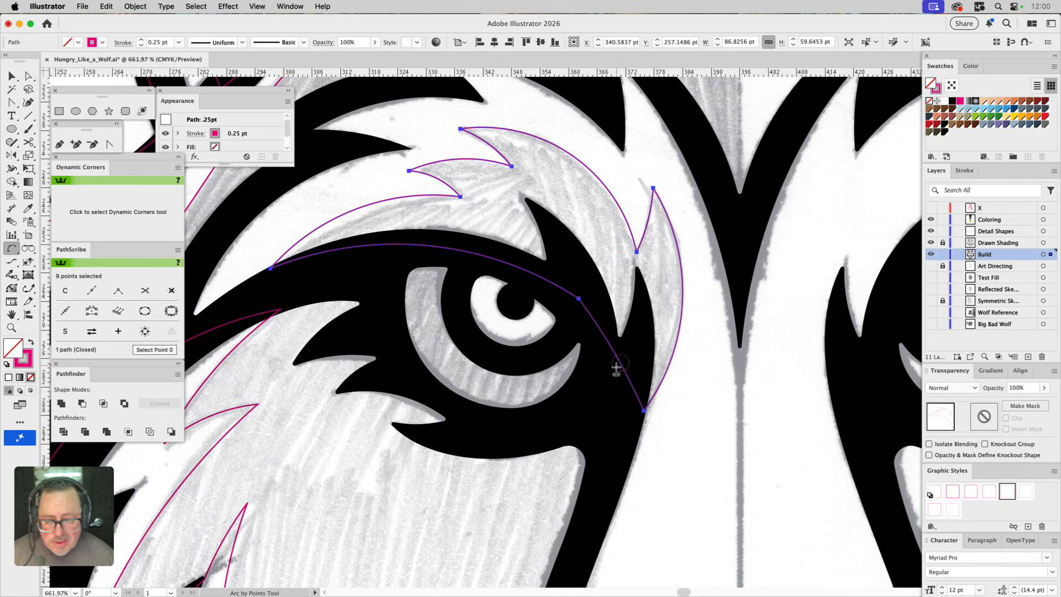
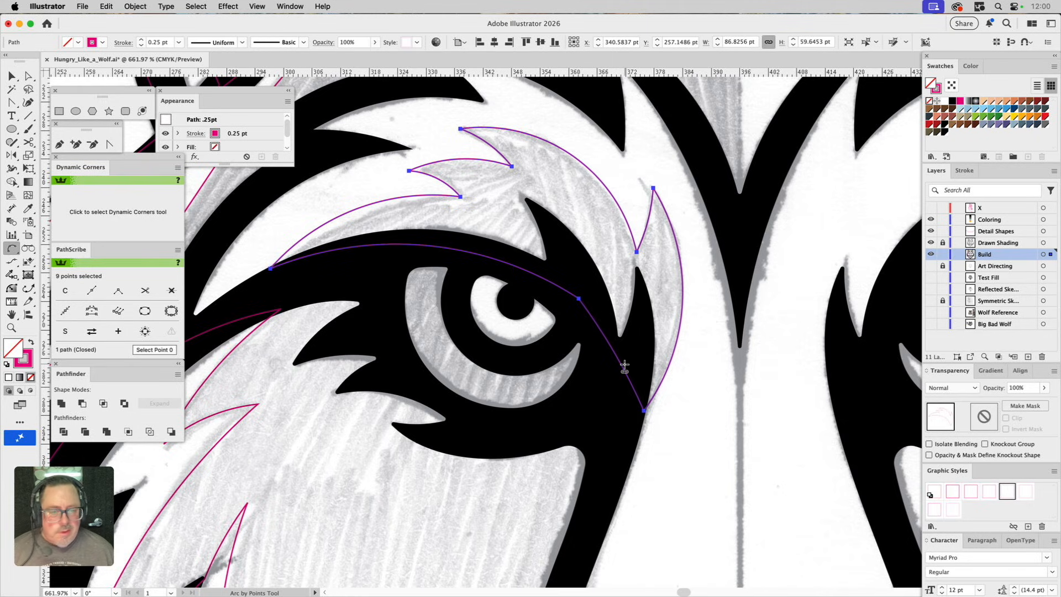
Step: Draw a Pen curve along the left muzzle shading, from the black outline's inner edge down to the underside of the nose
left_click(11, 328)
left_click(518, 299, "alt")
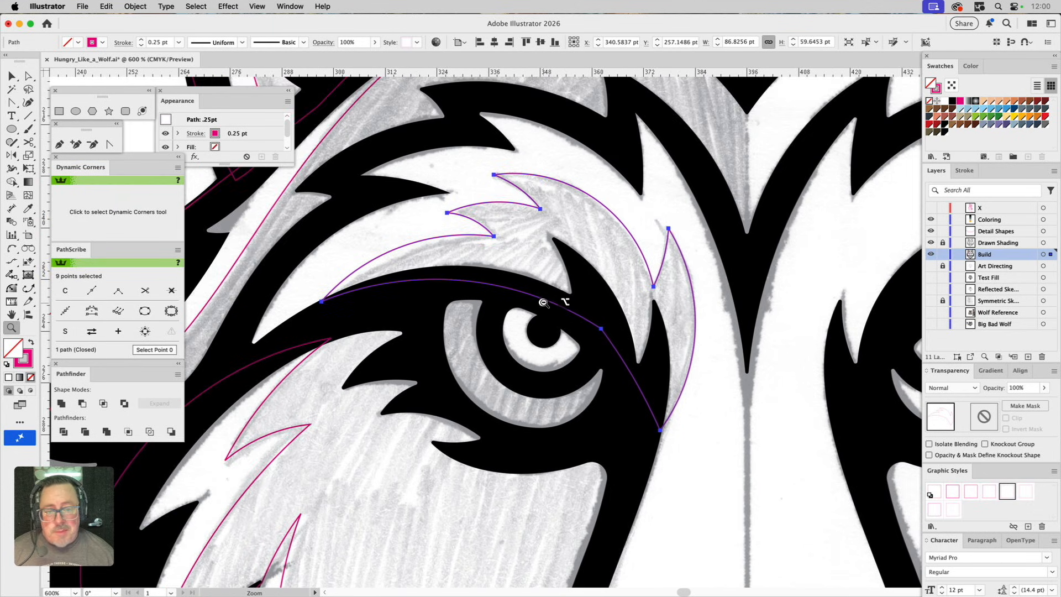
left_click(544, 302, "alt")
left_click(547, 306, "alt")
left_click_drag(591, 355, 566, 234)
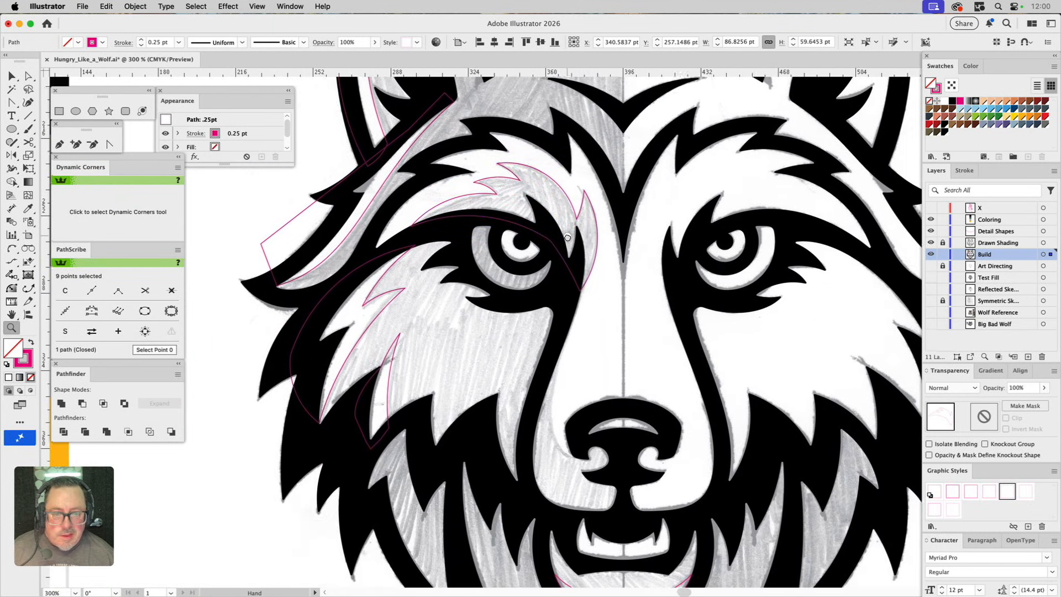
left_click_drag(497, 339, 677, 536)
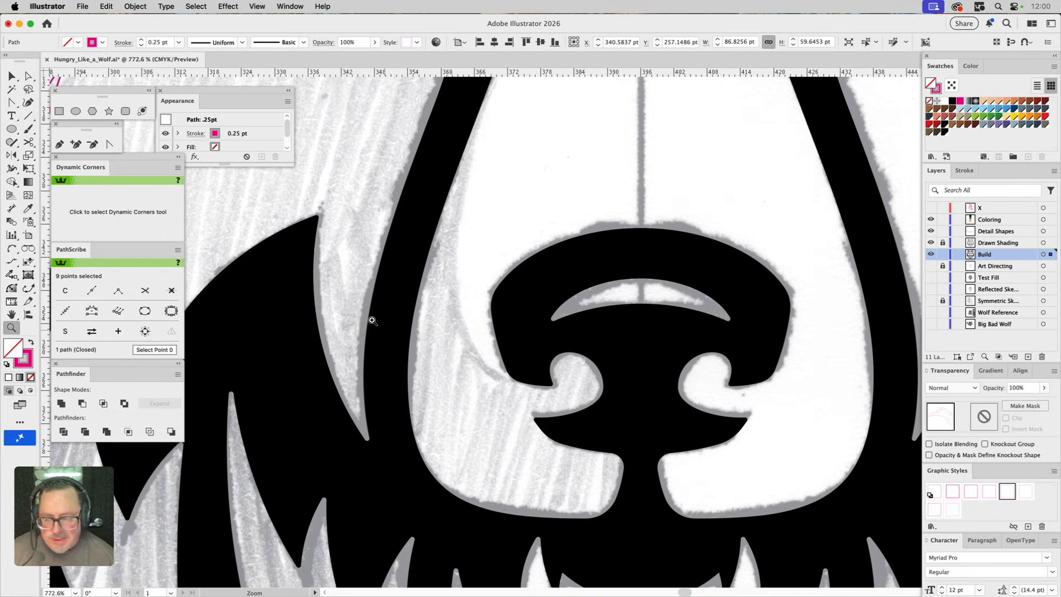
key("p")
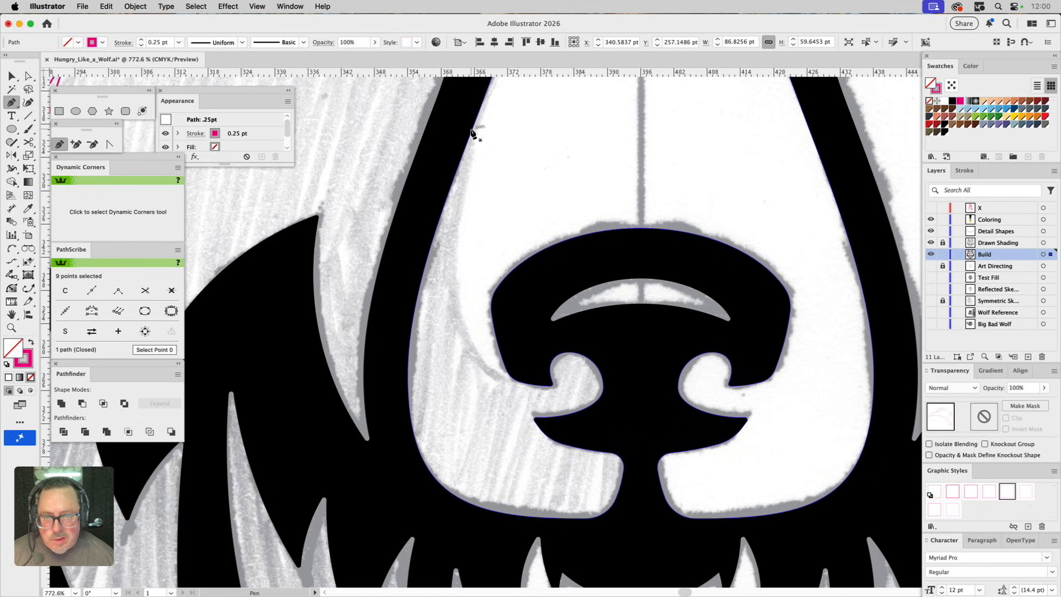
left_click_drag(473, 130, 456, 202)
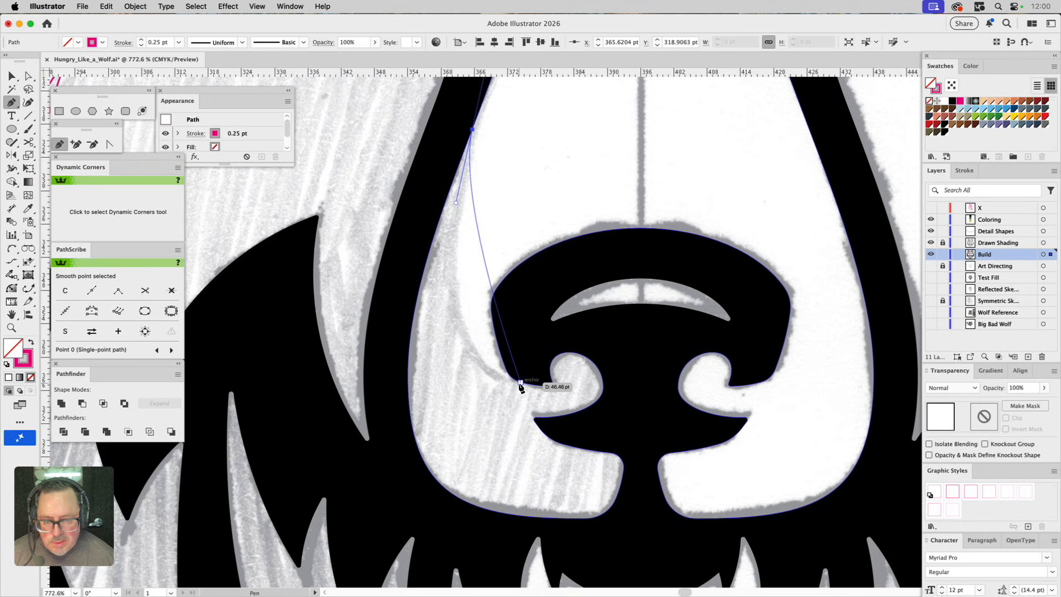
left_click_drag(521, 383, 434, 364)
Step: Turn the muzzle curve's lower endpoint into a corner by retracting its outgoing handle, and return to the Pen tool
key("a")
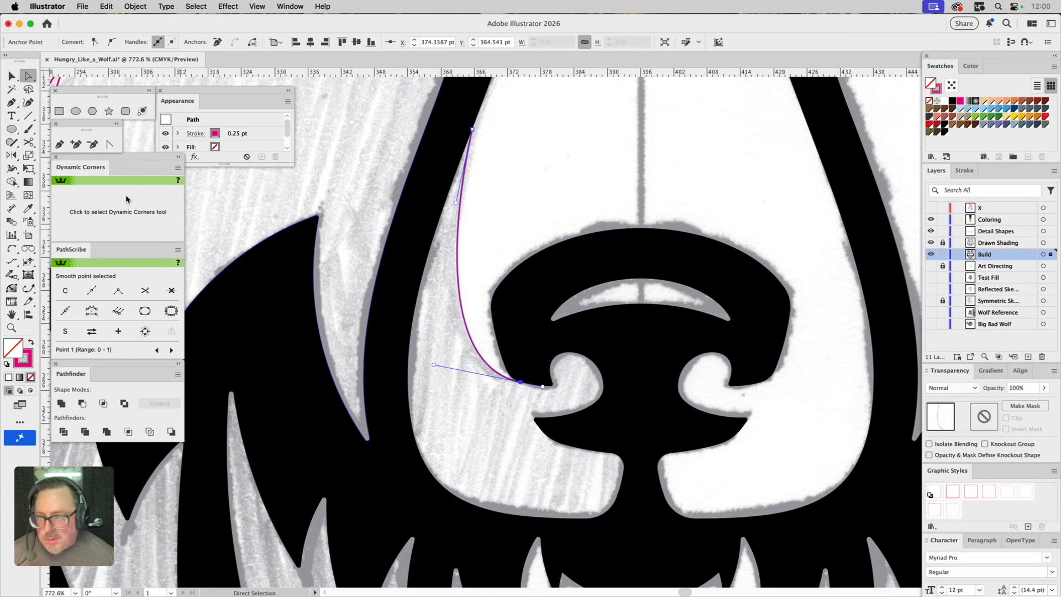
left_click(108, 145)
left_click(543, 387)
left_click(58, 145)
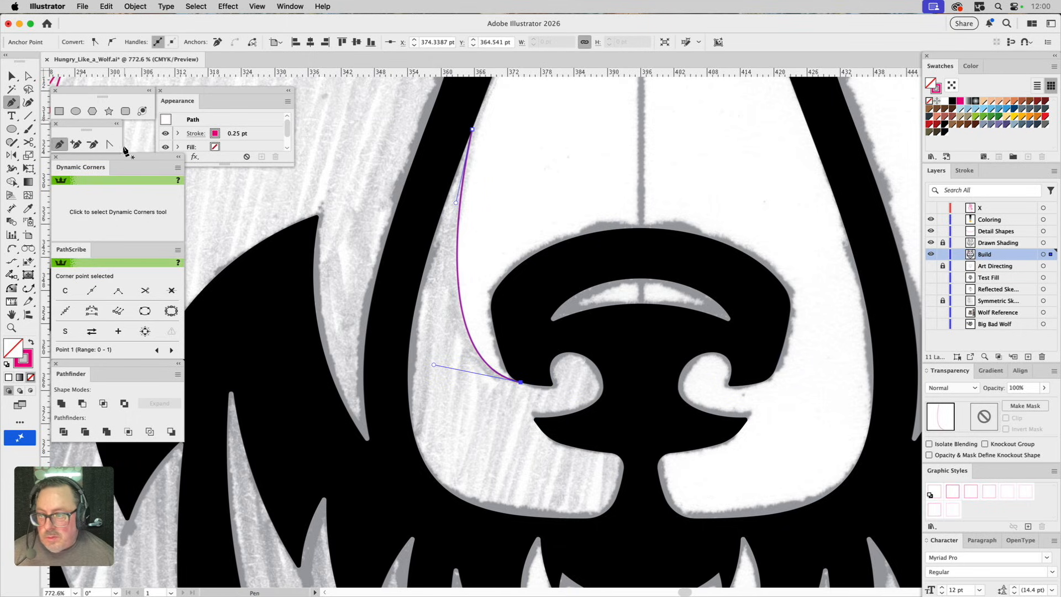
Step: Close the muzzle-shading path with straight segments around the left nostril, below the muzzle and up through the black outline to its starting point
left_click(519, 382)
left_click(540, 338)
left_click(626, 343)
left_click(641, 528)
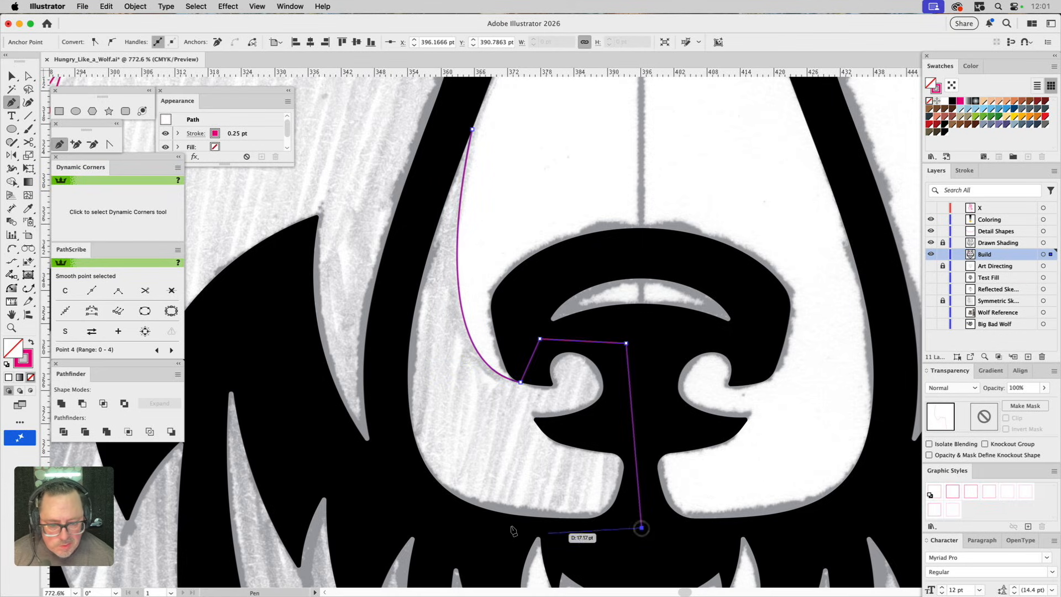
left_click(481, 525)
left_click(394, 468)
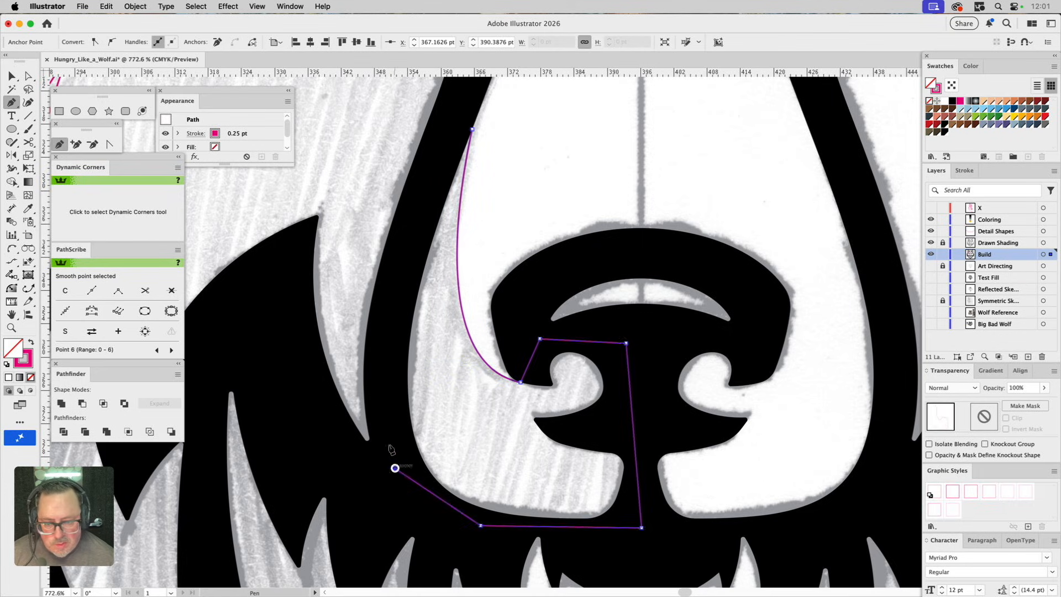
left_click(386, 310)
left_click(445, 118)
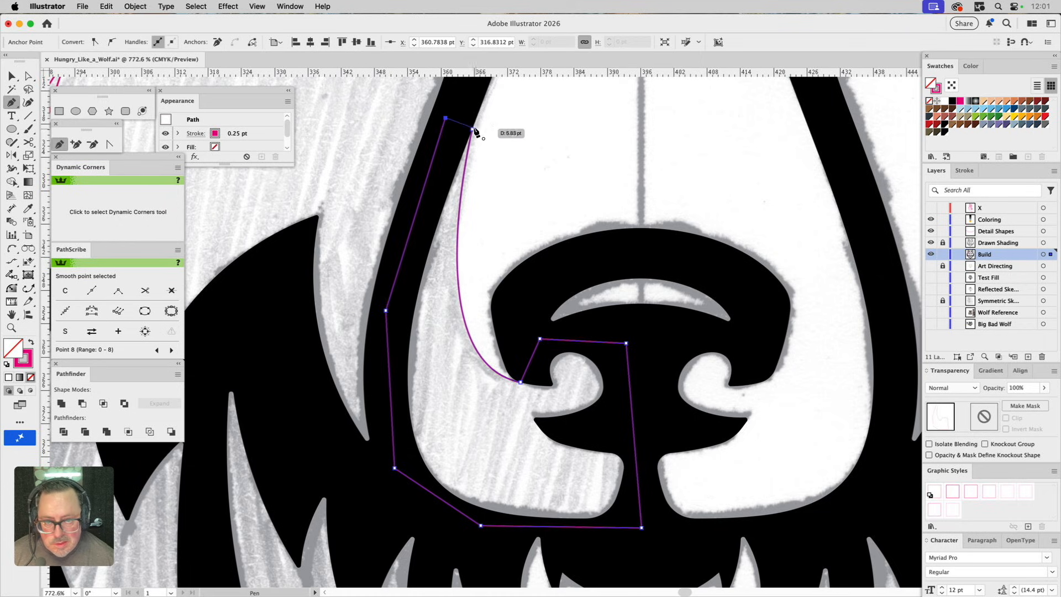
left_click(473, 130)
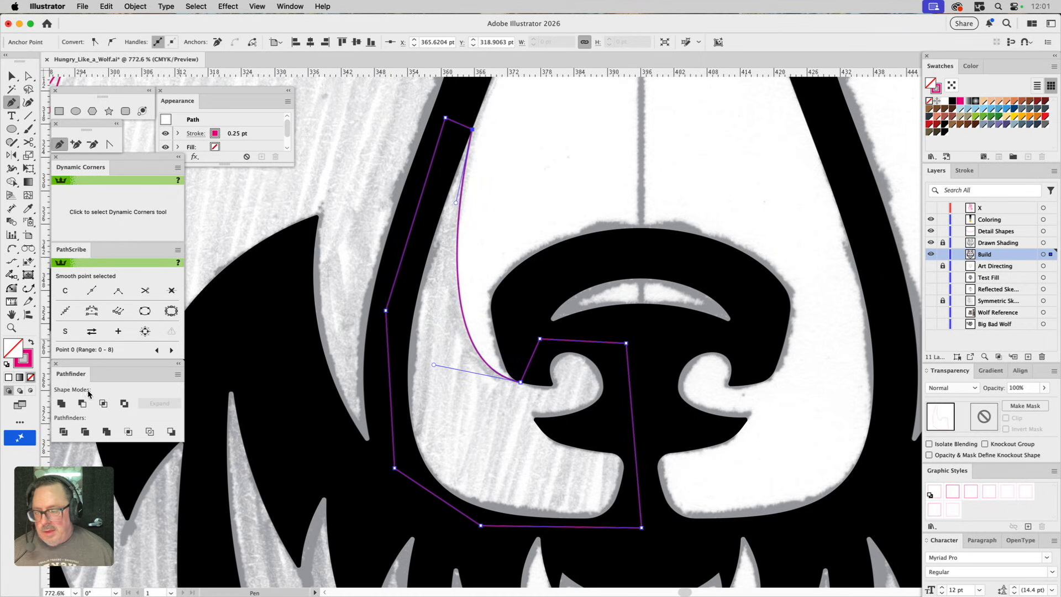
Step: Hide the Drawn Shading layer and deselect the finished muzzle path
left_click(11, 328)
left_click(473, 318, "alt")
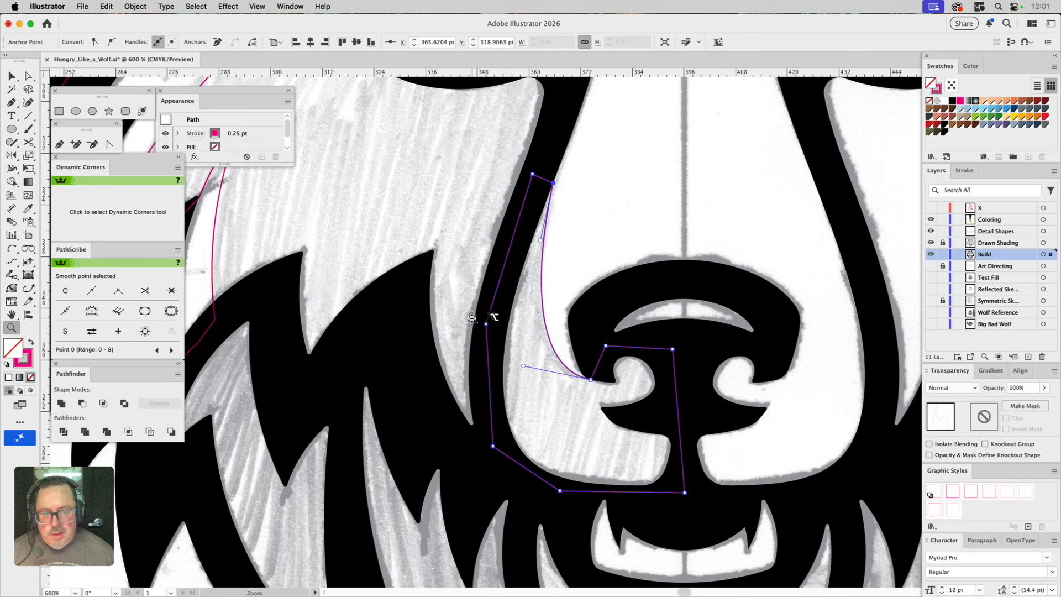
left_click(473, 318, "alt")
left_click(473, 318, "alt")
left_click(473, 318, "alt")
left_click_drag(620, 234, 577, 276)
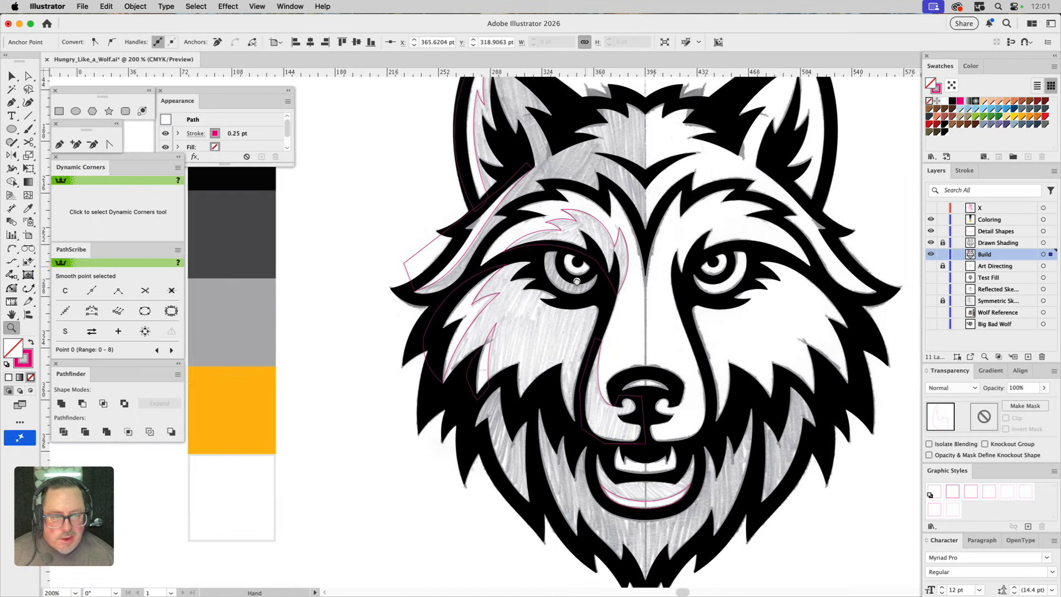
left_click(931, 243)
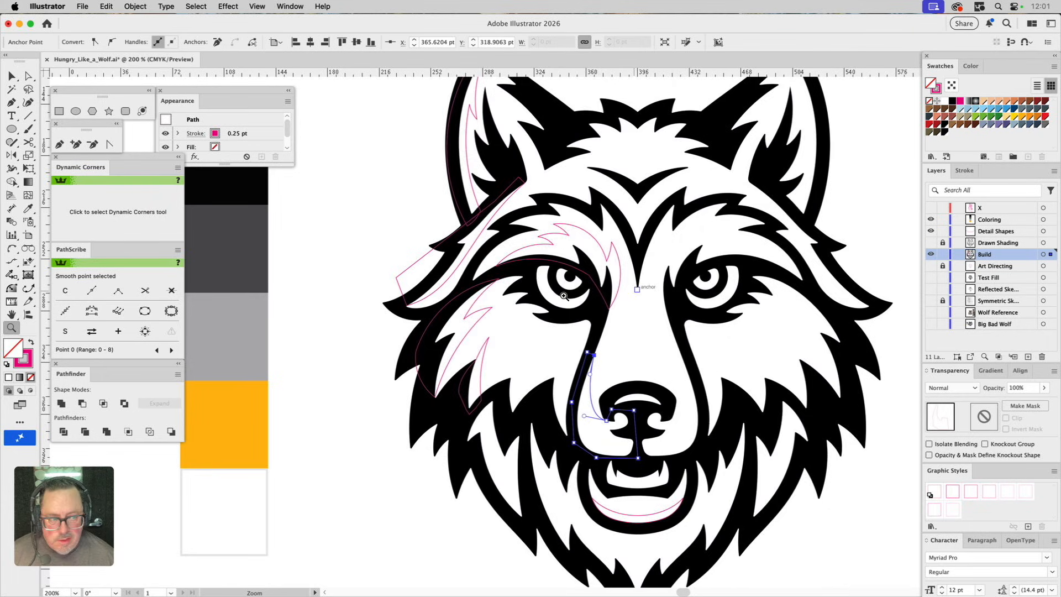
key("v")
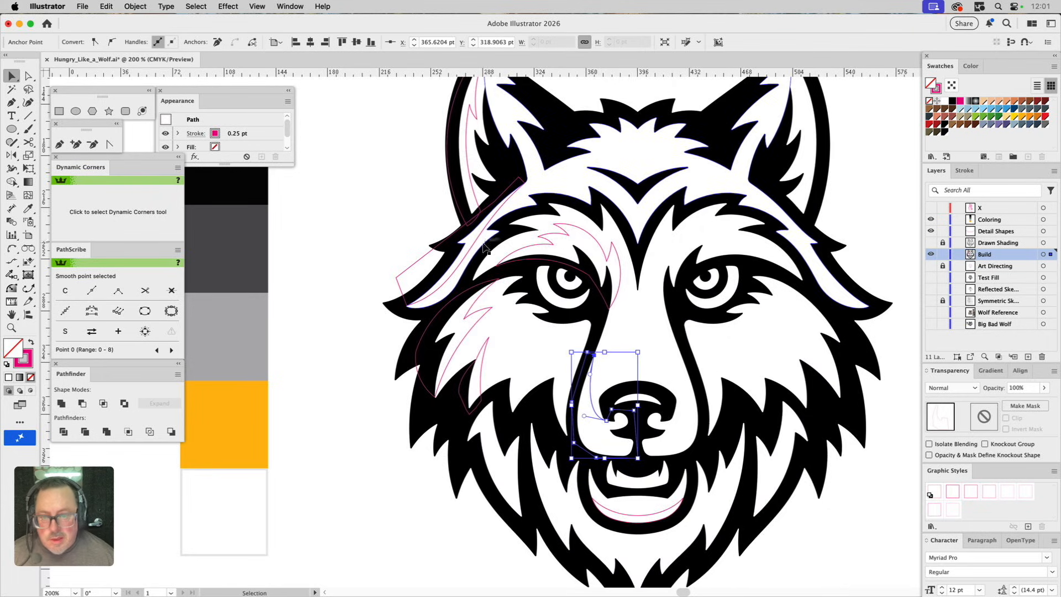
left_click(386, 198)
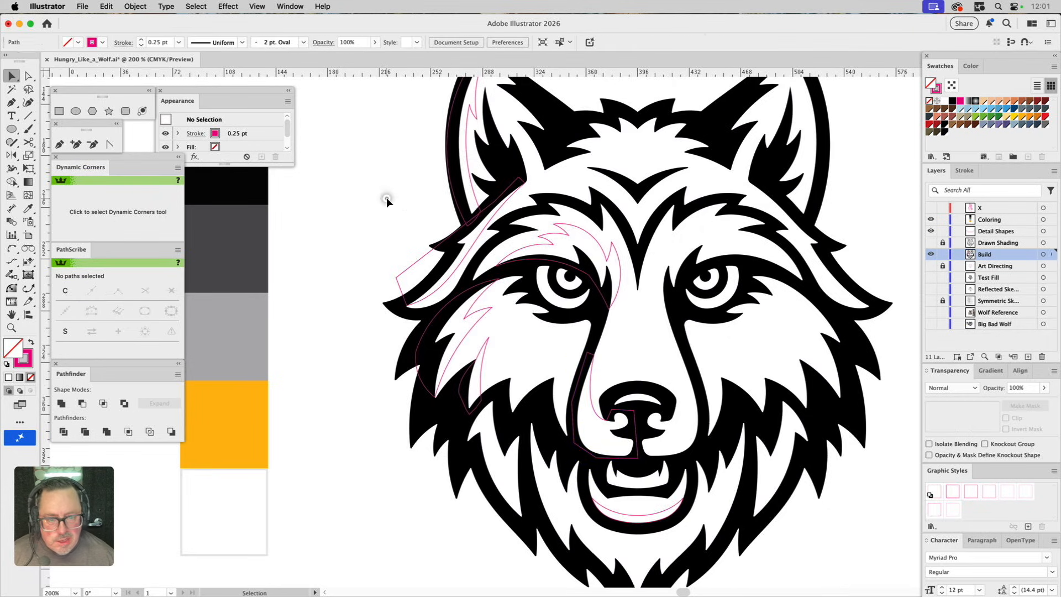
Step: Check which layer holds the chin shape and hide the Detail Shapes layer
left_click(931, 232)
left_click(931, 231)
left_click(931, 231)
left_click(931, 231)
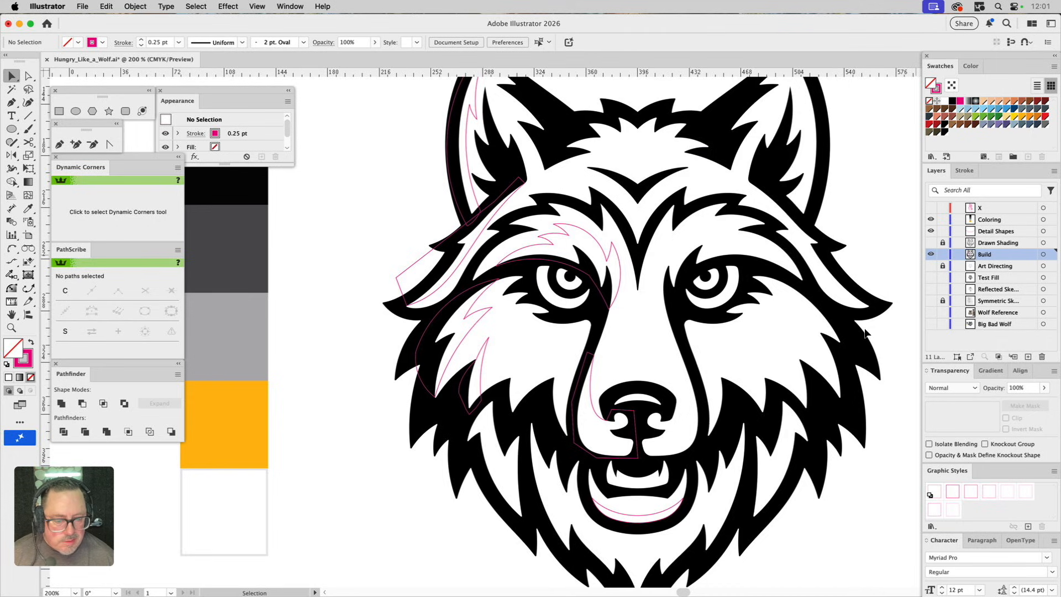
left_click(665, 514)
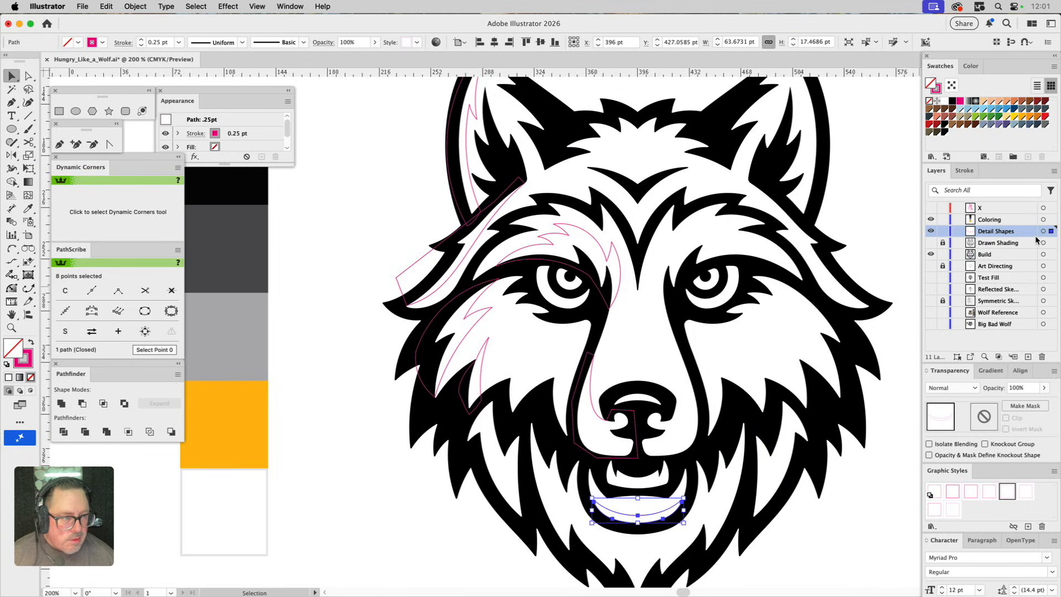
left_click(931, 232)
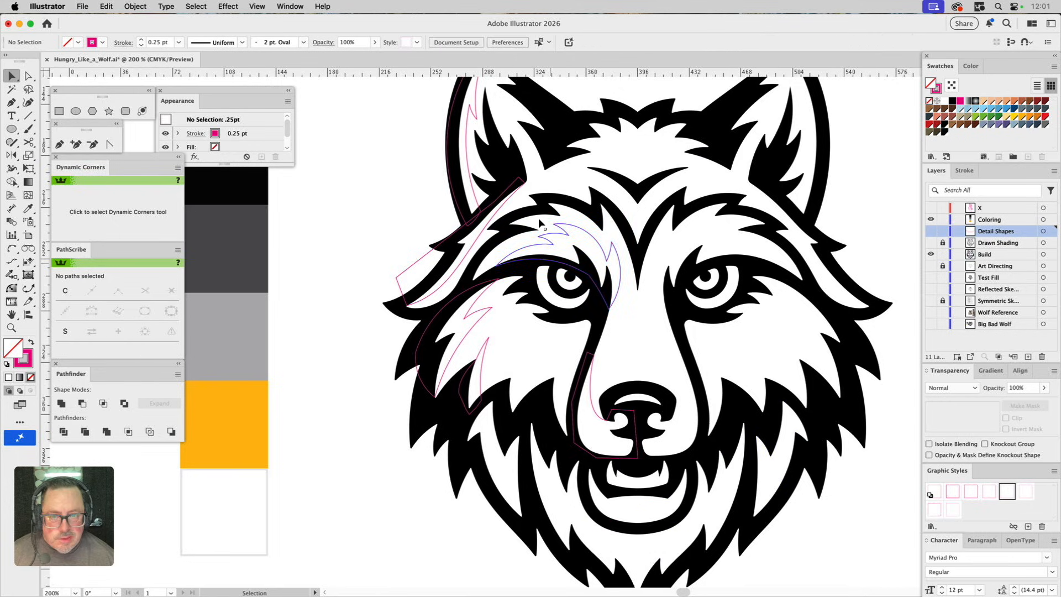
Step: Select all the magenta shading paths on the Build layer and move them to the Detail Shapes layer
left_click(468, 158)
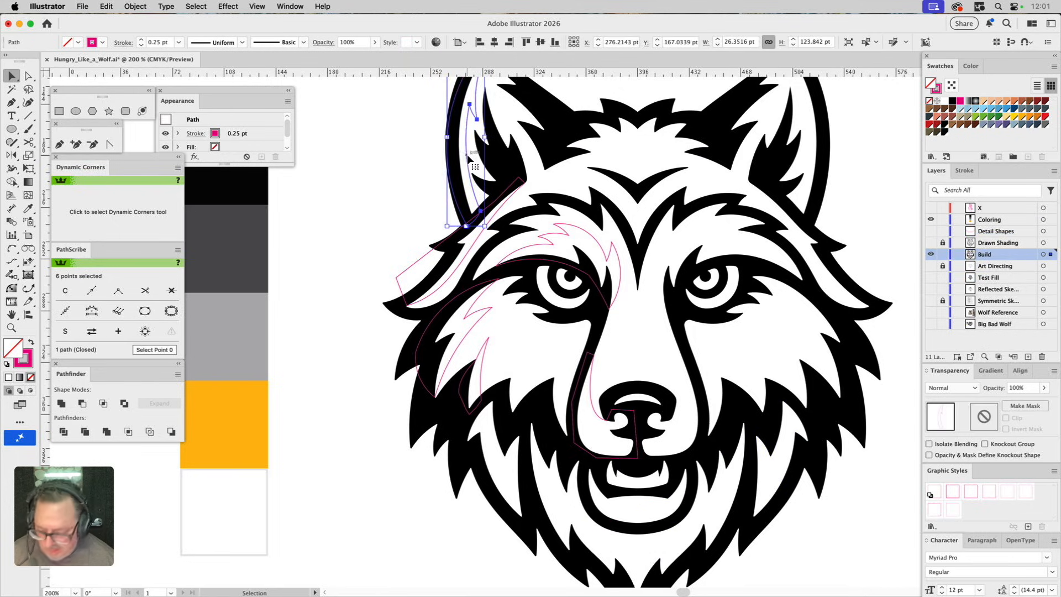
key("super+a")
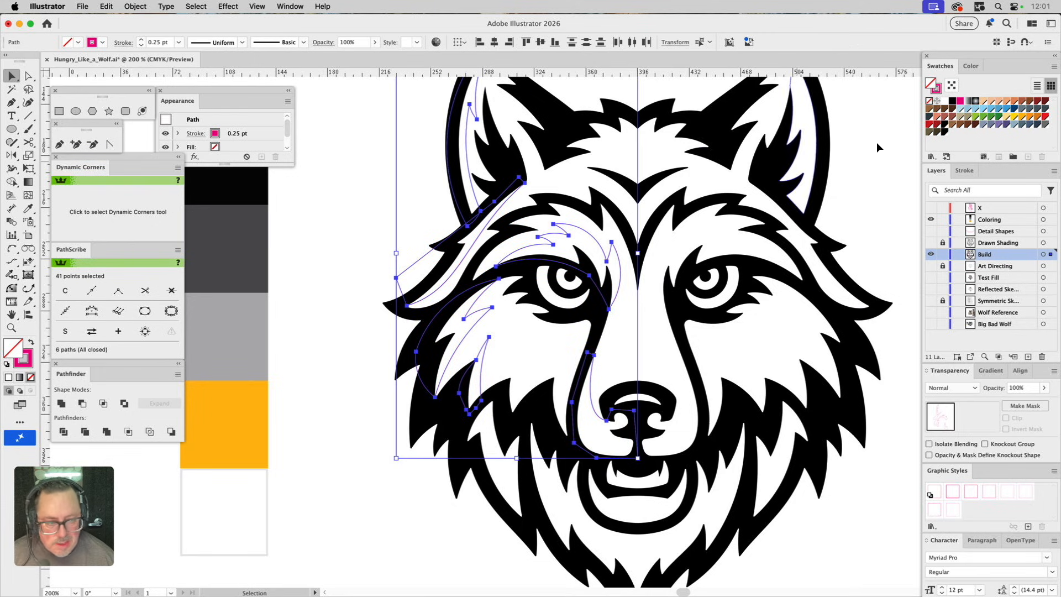
left_click_drag(1050, 255, 1048, 232)
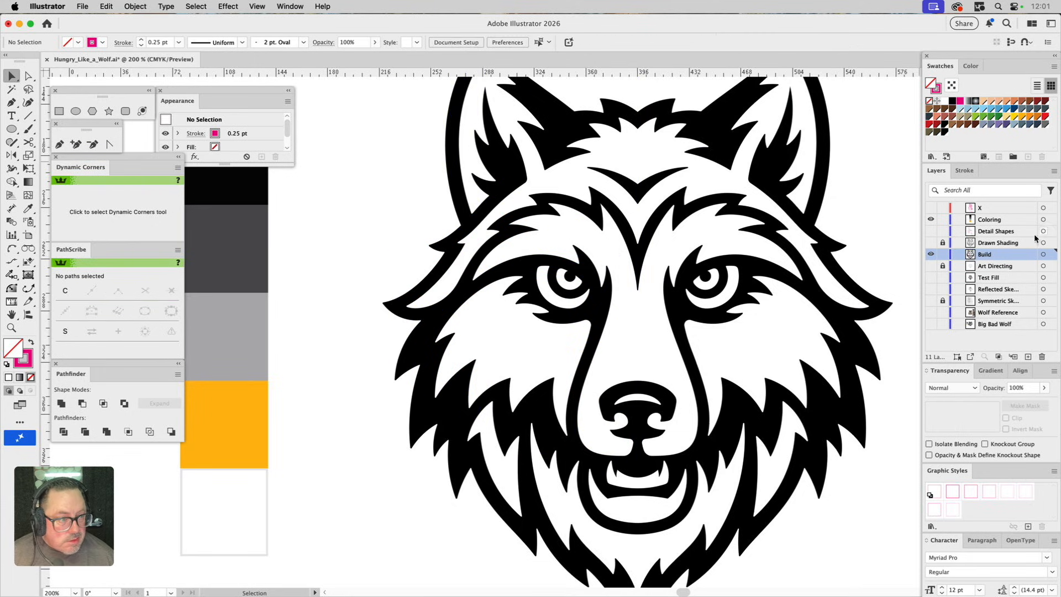
left_click(930, 254)
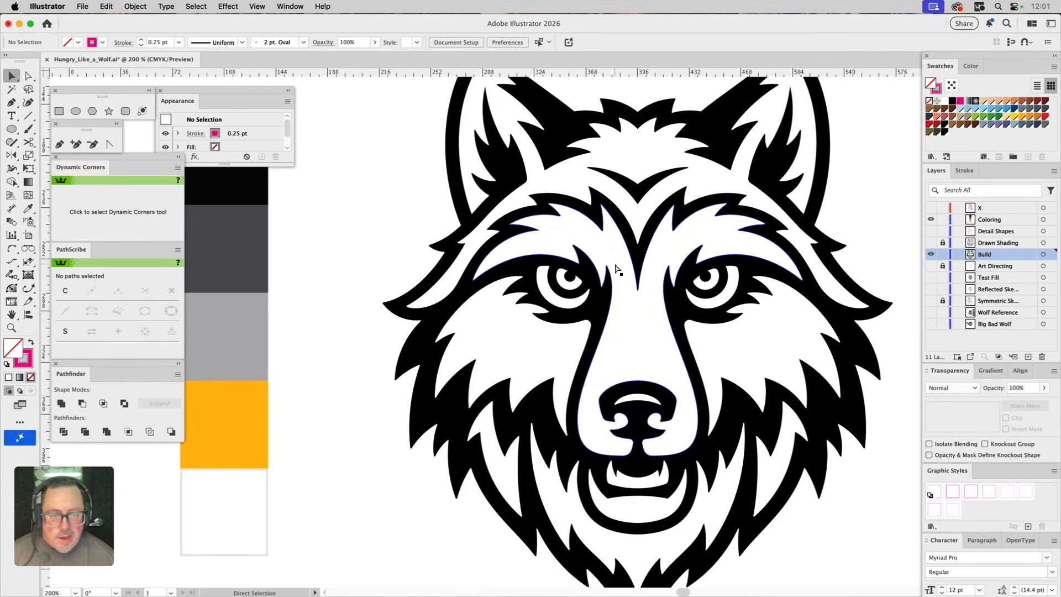
Step: Fill the forehead and ear fur compound path with the dark gray sampled from the color palette
key("super+0")
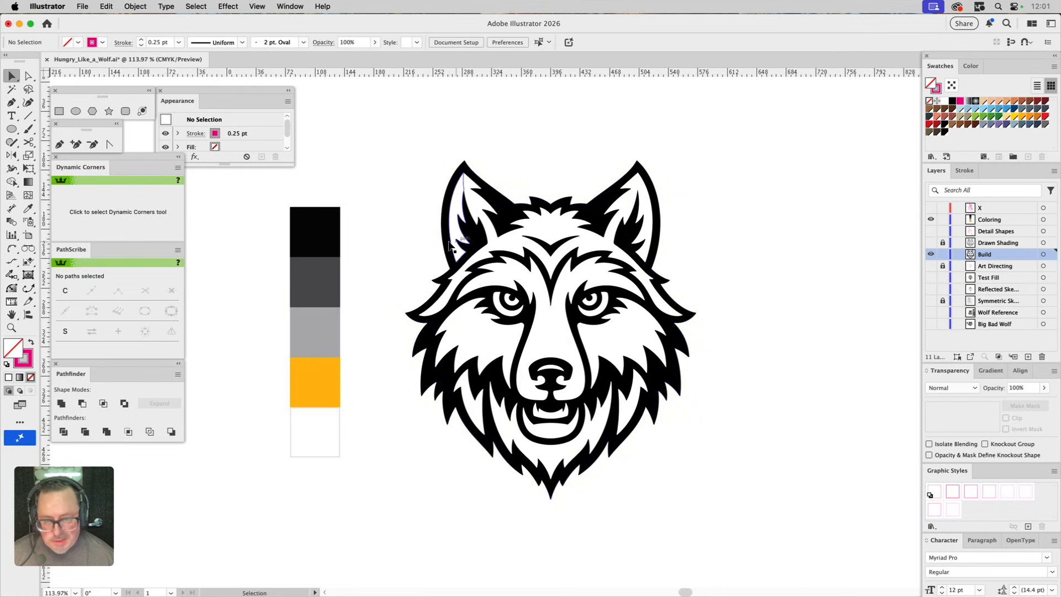
left_click(502, 280)
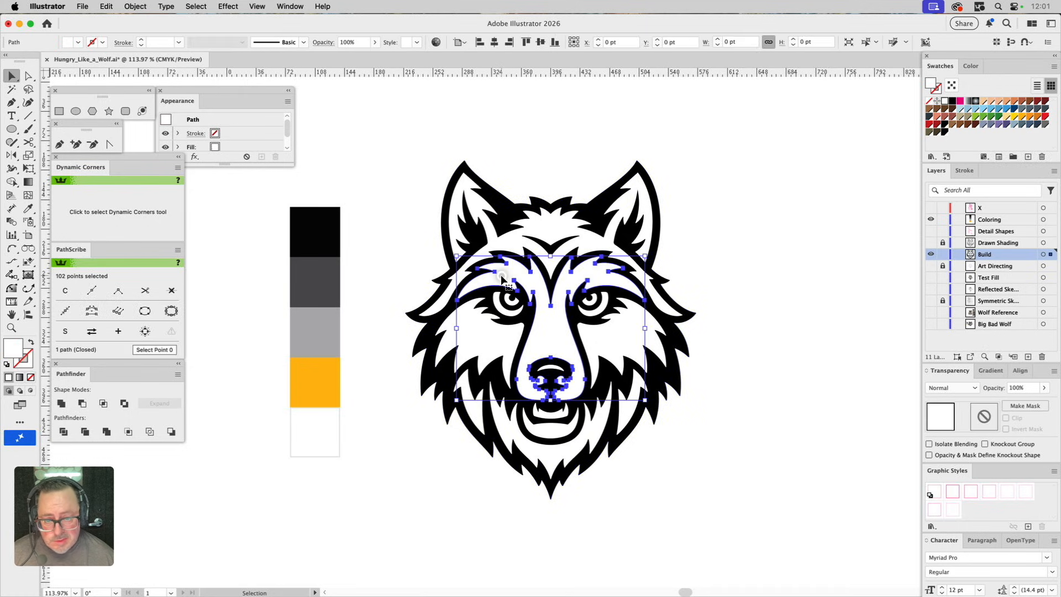
left_click(501, 244)
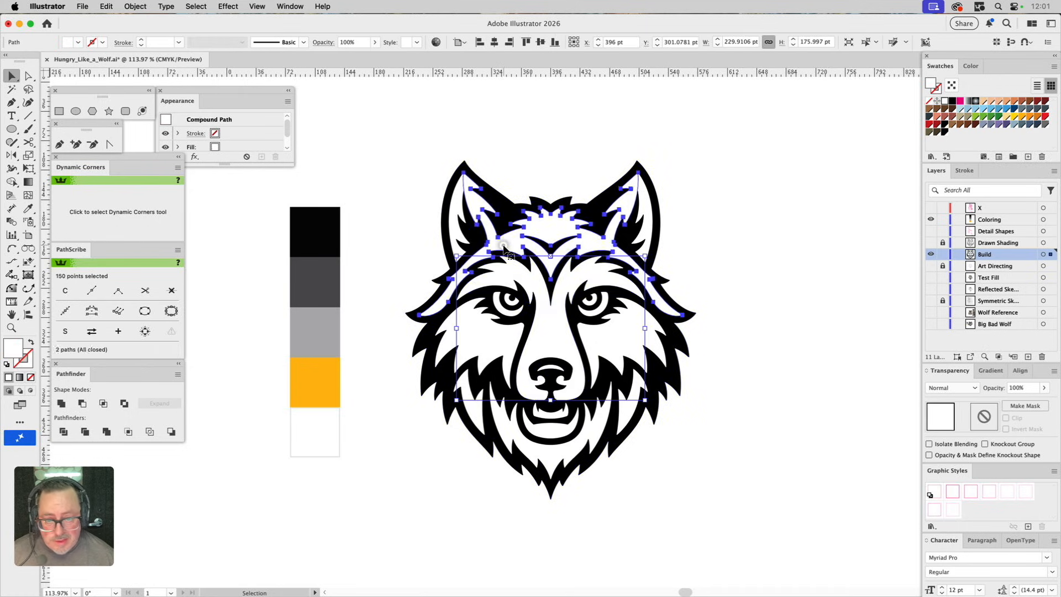
key("i")
left_click(328, 282)
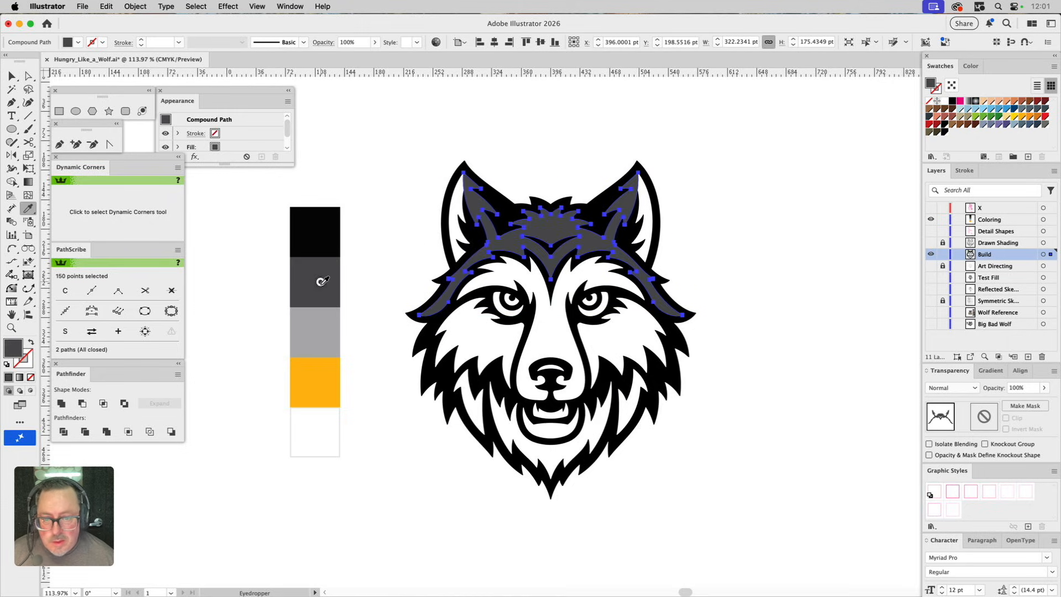
Step: Fill both outer ear shapes and both cheek shapes with the palette's light gray
left_click(458, 206, "super")
left_click(650, 213, "shift+super")
left_click(312, 330)
key("v")
left_click(477, 343)
key("i")
left_click(630, 340, "shift+super")
left_click(315, 327)
Step: Fill the shapes around both eyes with the palette's dark gray
key("v")
left_click(517, 316)
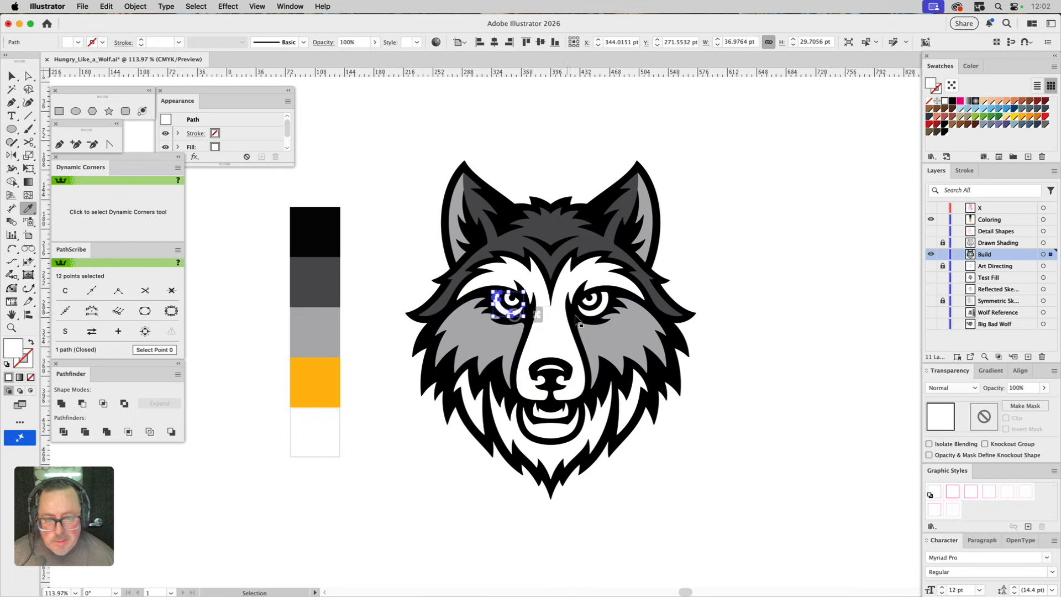
left_click(596, 320, "shift")
key("i")
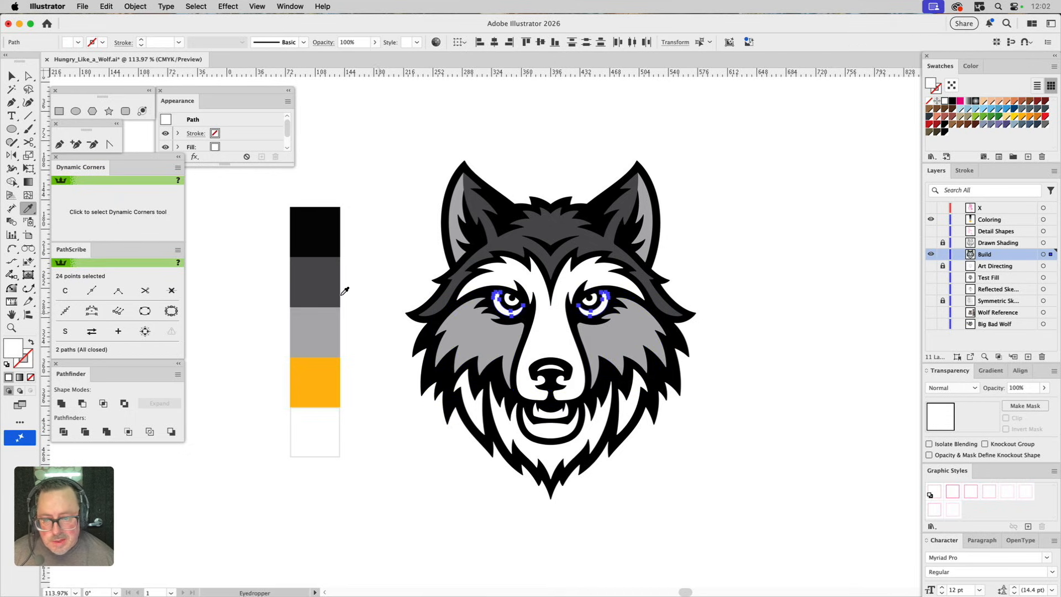
left_click(323, 263)
Step: Fill the left, center and right lower fur shapes around the jaw with the palette's dark gray, and deselect them
key("v")
left_click(479, 399)
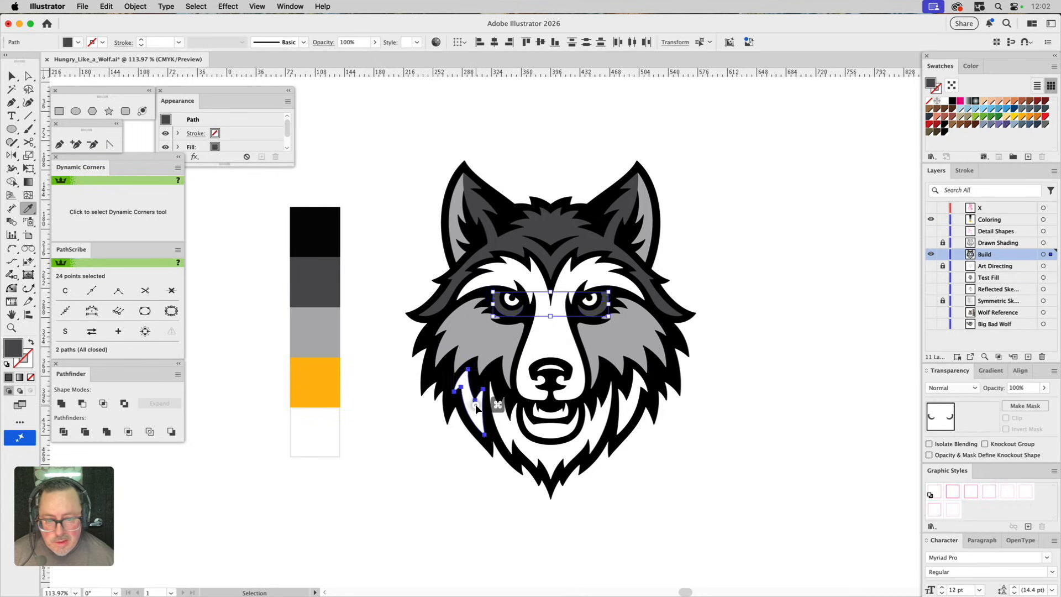
left_click(508, 425, "shift+super")
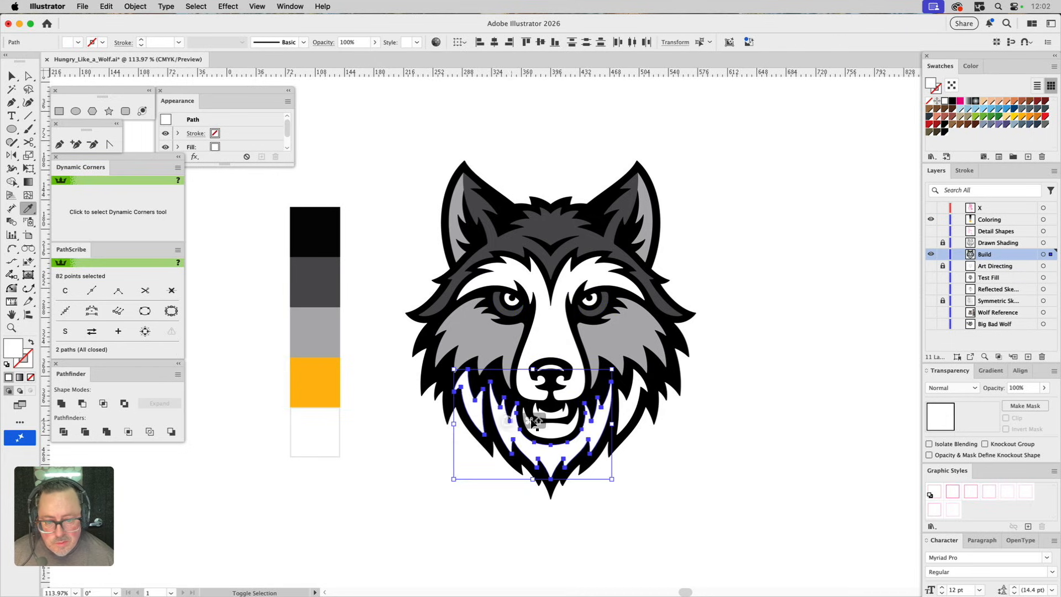
left_click(626, 404, "shift+super")
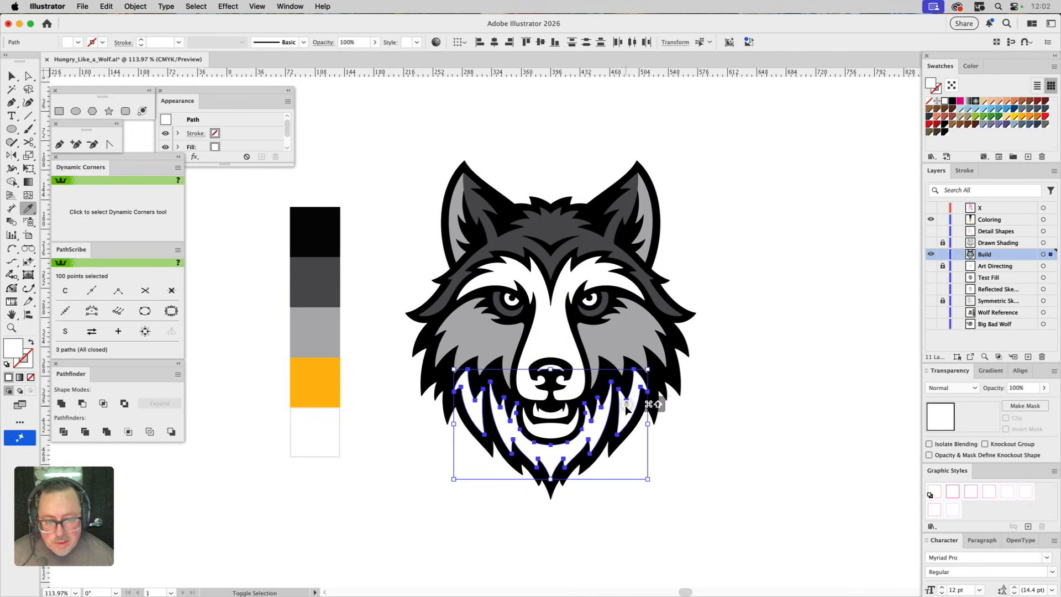
left_click(315, 289)
left_click(391, 311, "super")
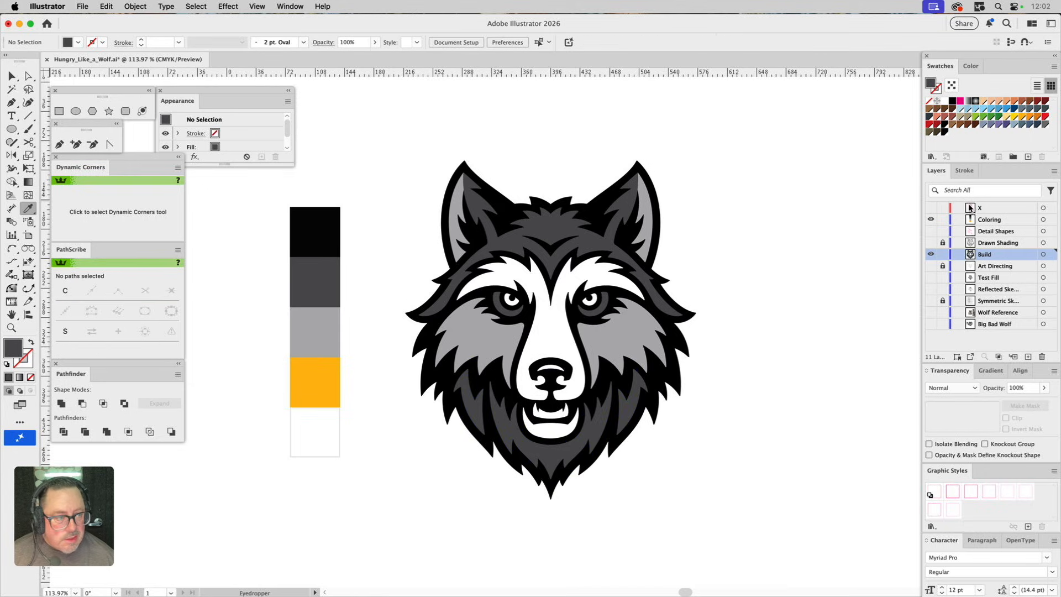
Step: Compare the coloring with the Drawn Shading layer, hide that layer again, and fill the chin shape below the mouth with the palette's light gray
left_click(930, 243)
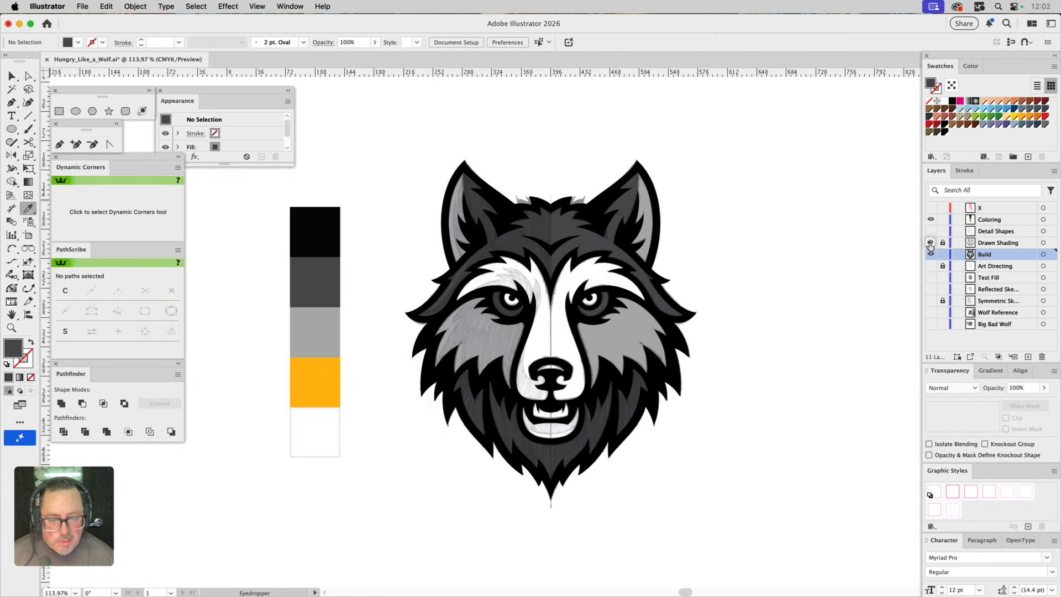
left_click(931, 243)
left_click(931, 243)
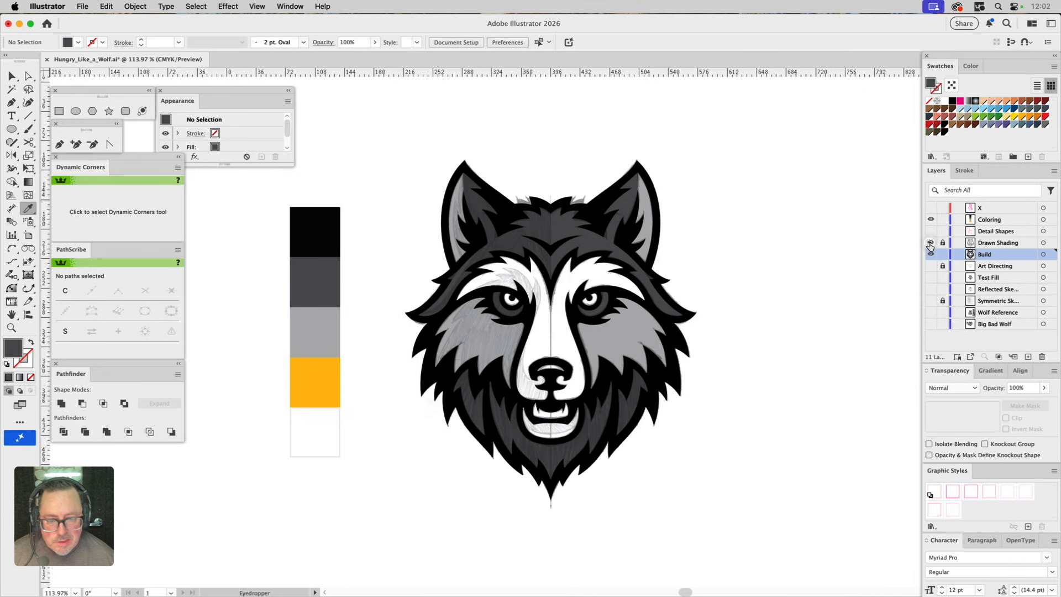
left_click(930, 243)
key("v")
left_click(551, 434)
key("i")
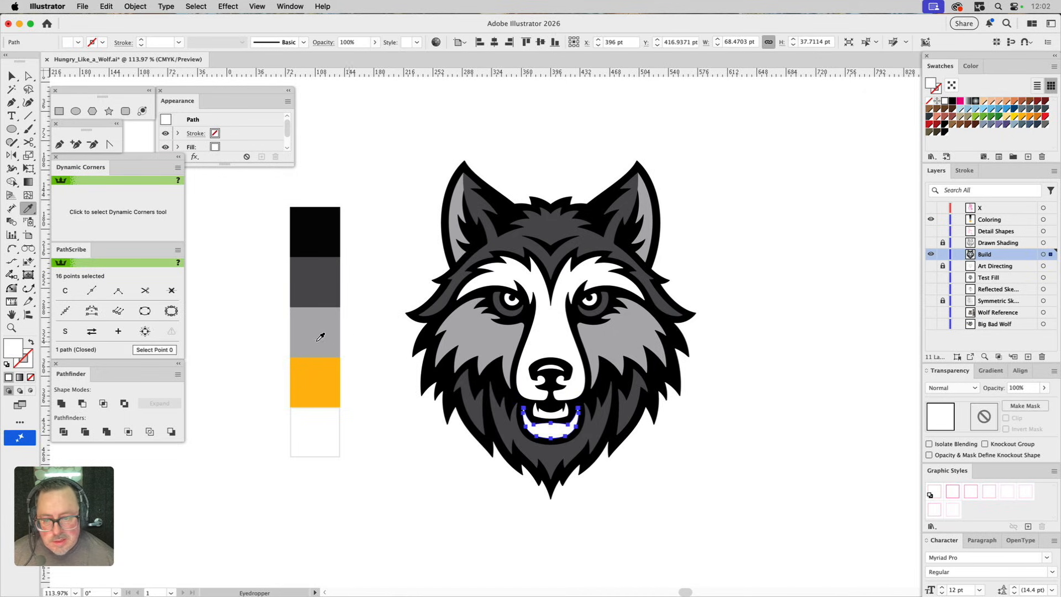
left_click(314, 343)
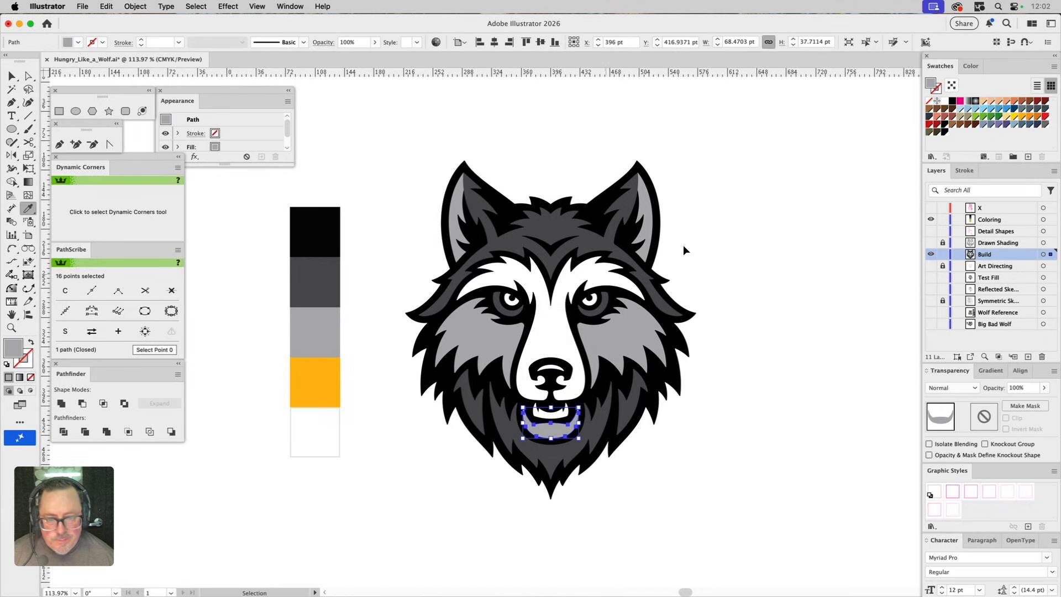
key("v")
left_click(747, 216)
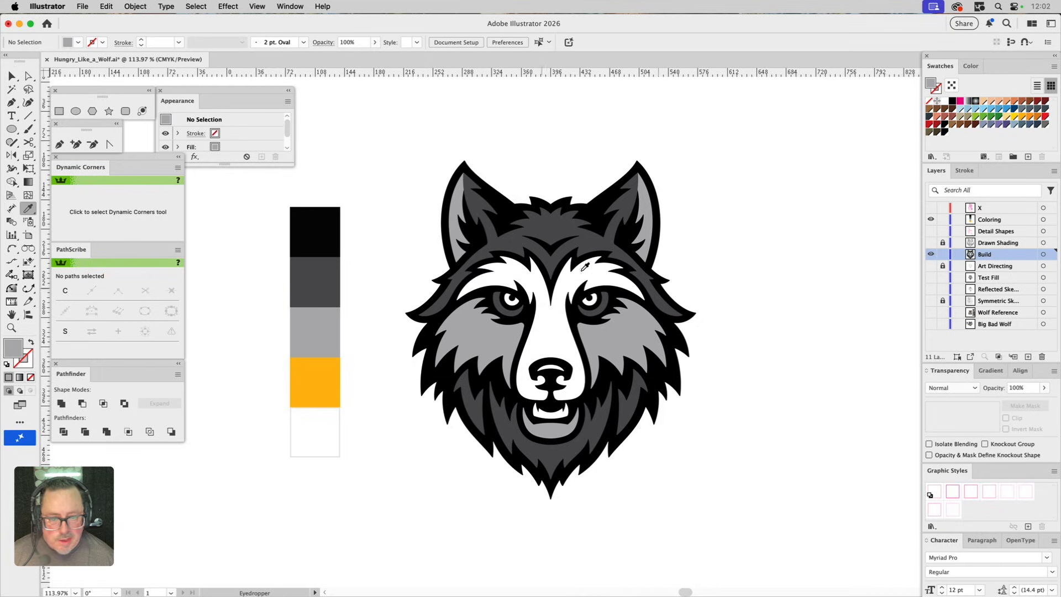
Step: Fill both irises with the palette's orange and show the Detail Shapes layer
left_click(511, 306, "super")
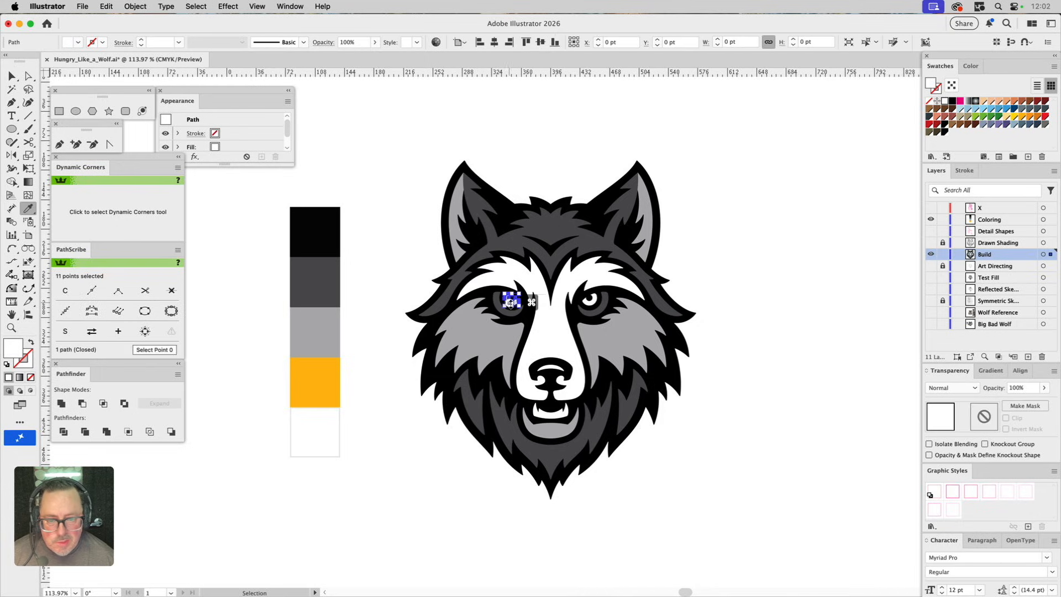
left_click(581, 310, "shift+super")
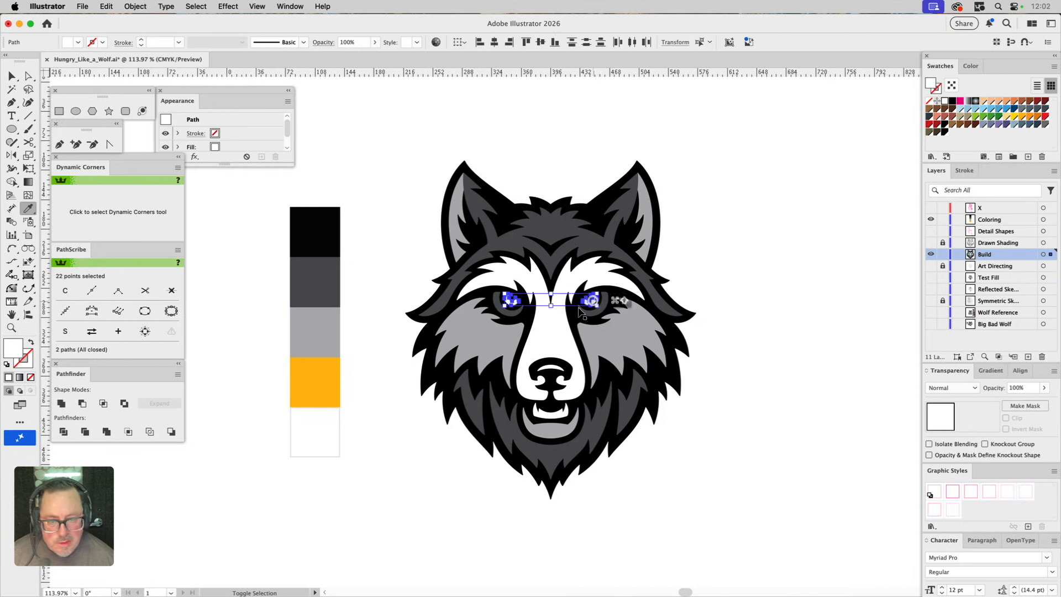
left_click(315, 379)
left_click(376, 256, "super")
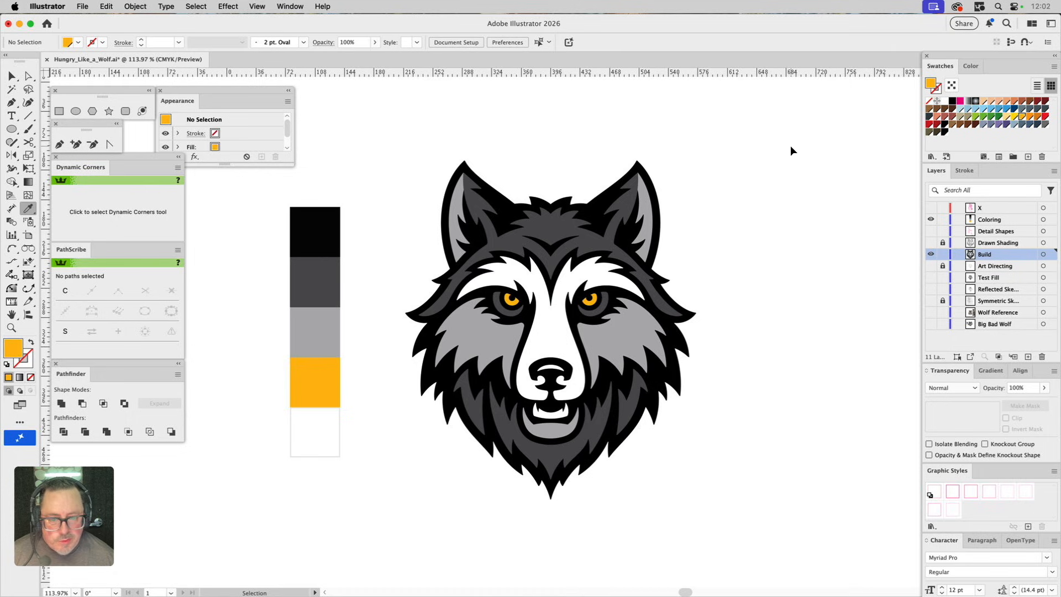
left_click(931, 231)
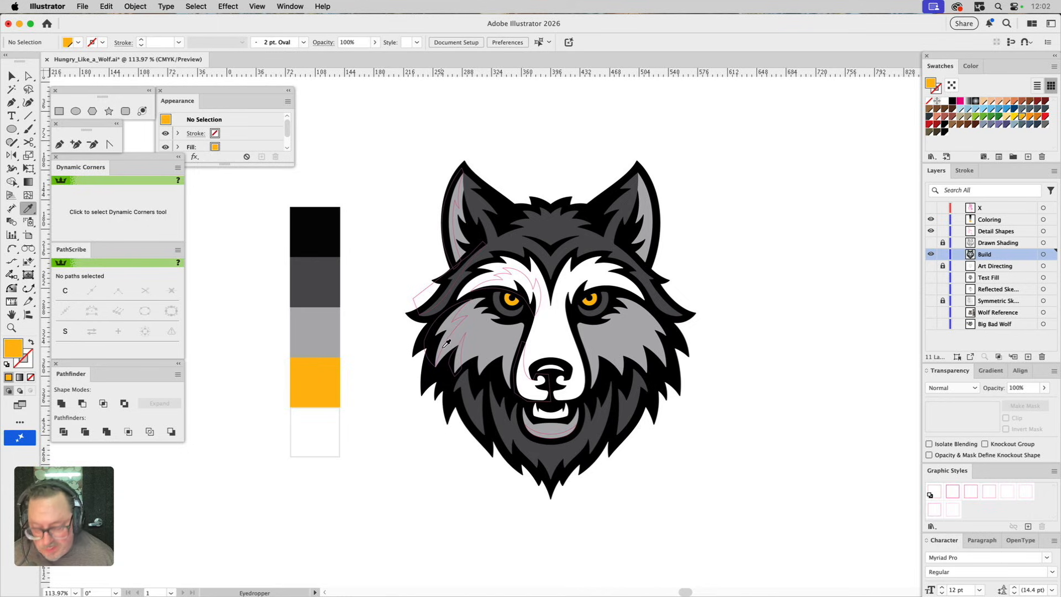
key("v")
left_click(476, 342)
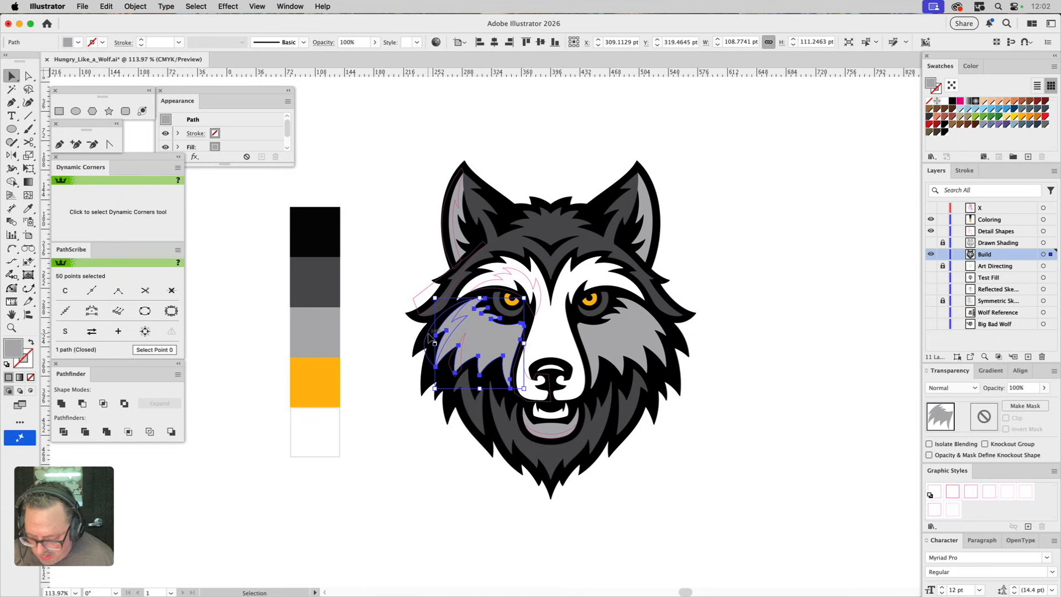
left_click_drag(446, 350, 409, 364)
left_click_drag(480, 340, 474, 379)
key("super+z")
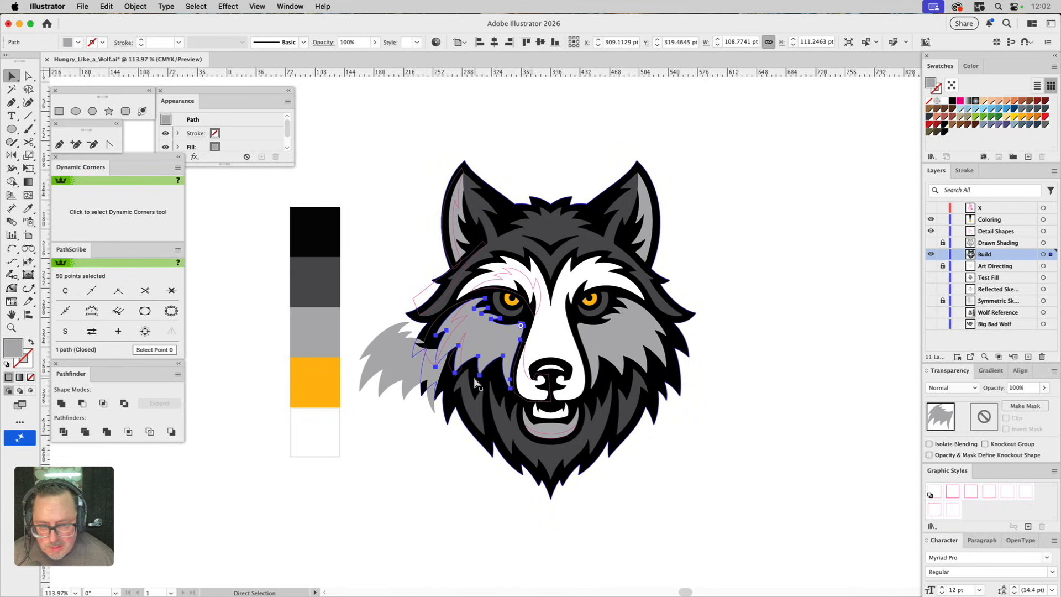
key("super+z")
left_click(373, 339)
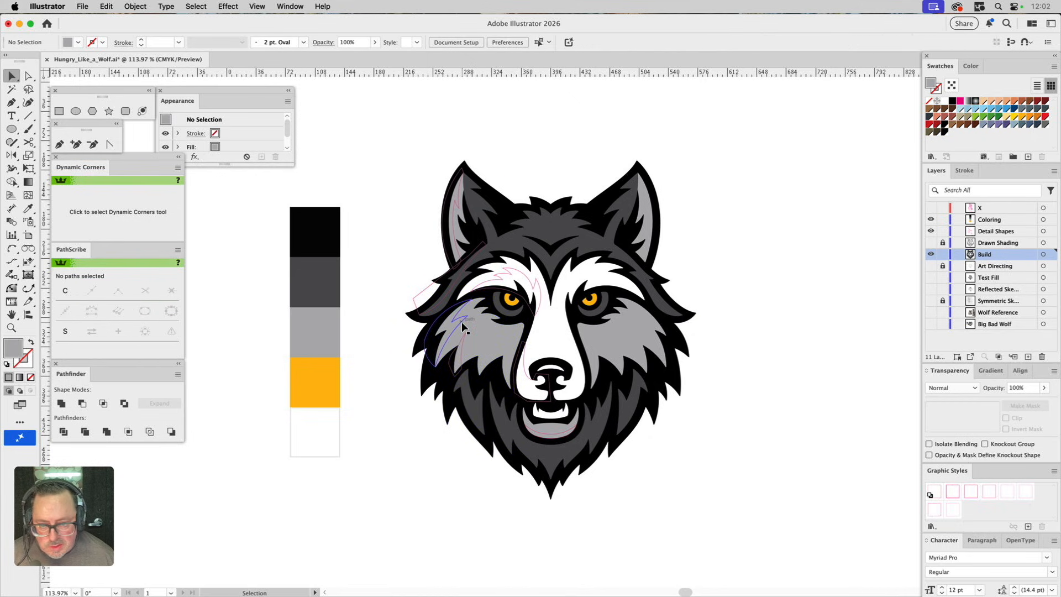
Step: Intersect the larger detail shape on the left cheek with the light gray cheek shape, fill the result with white, and deselect it
left_click(462, 323)
left_click(482, 329, "shift")
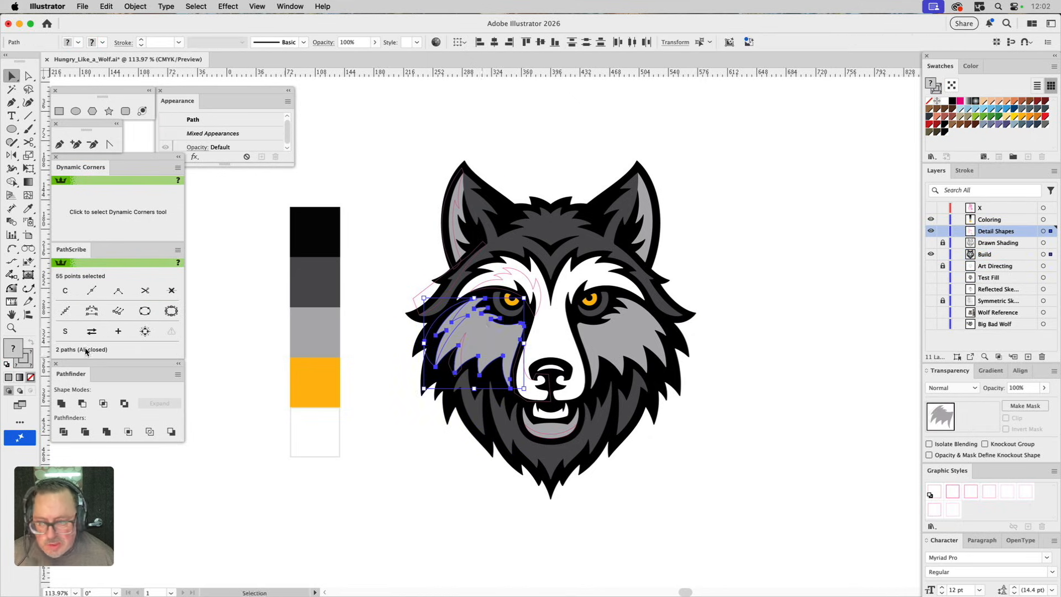
left_click(103, 403)
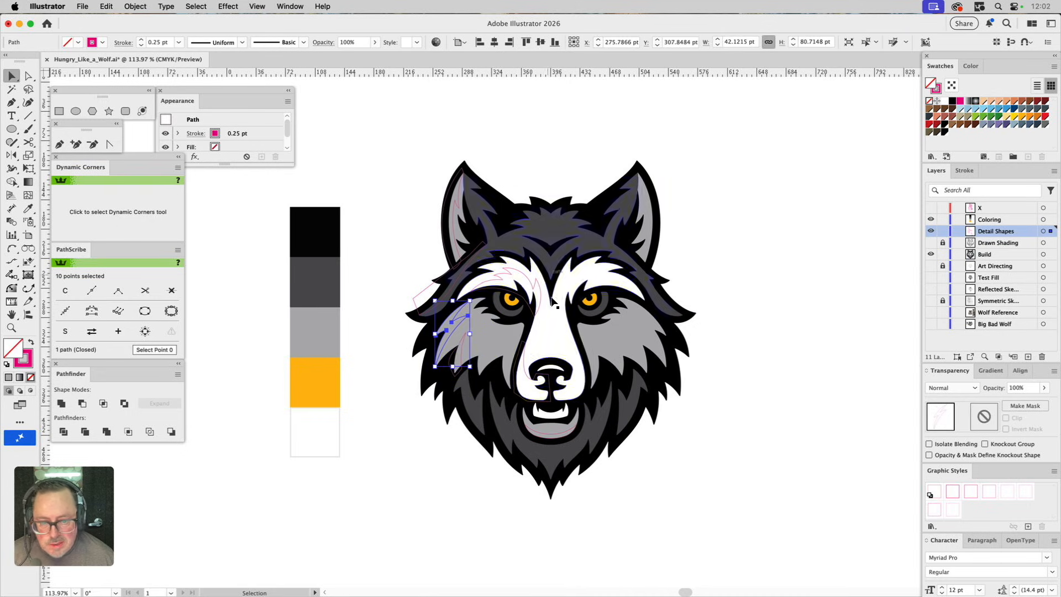
key("i")
left_click(540, 342)
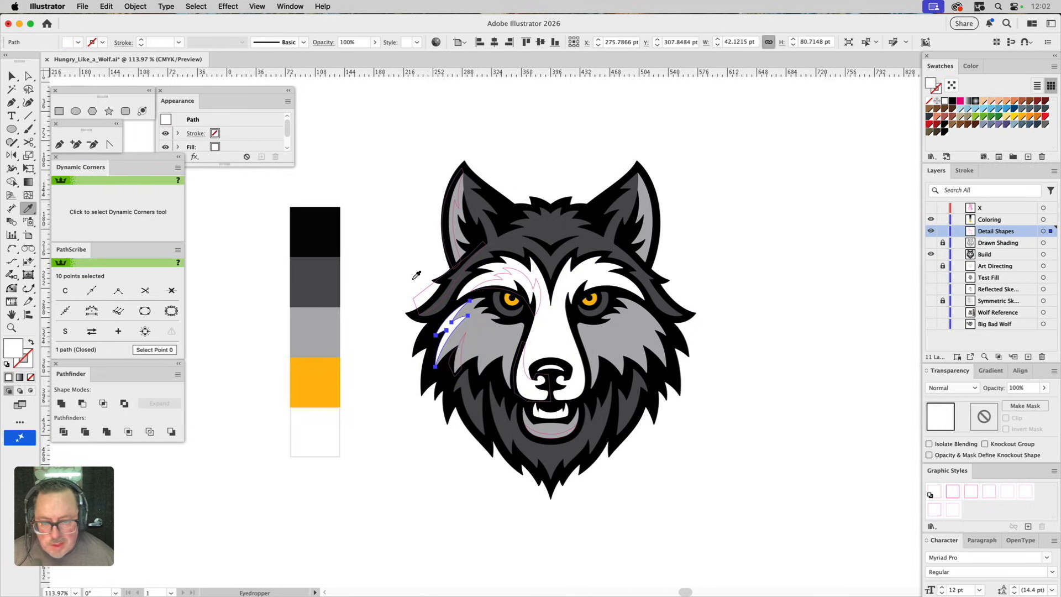
left_click(373, 250, "super")
Step: Intersect the small narrow detail shape on the left cheek with the gray cheek shape, fill it with white, and deselect it
left_click(479, 343, "super")
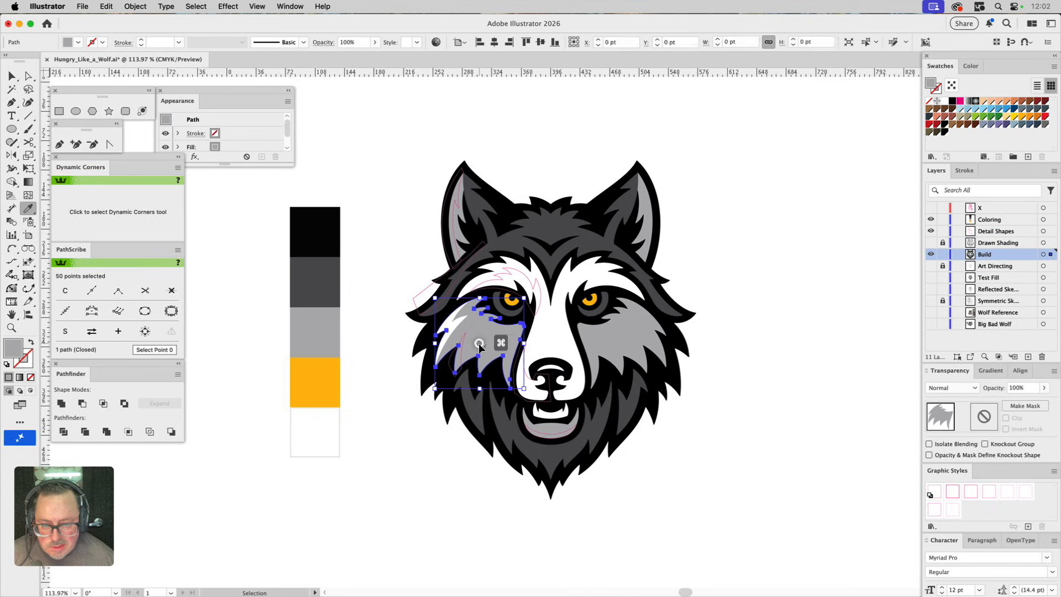
left_click(450, 362, "shift+super")
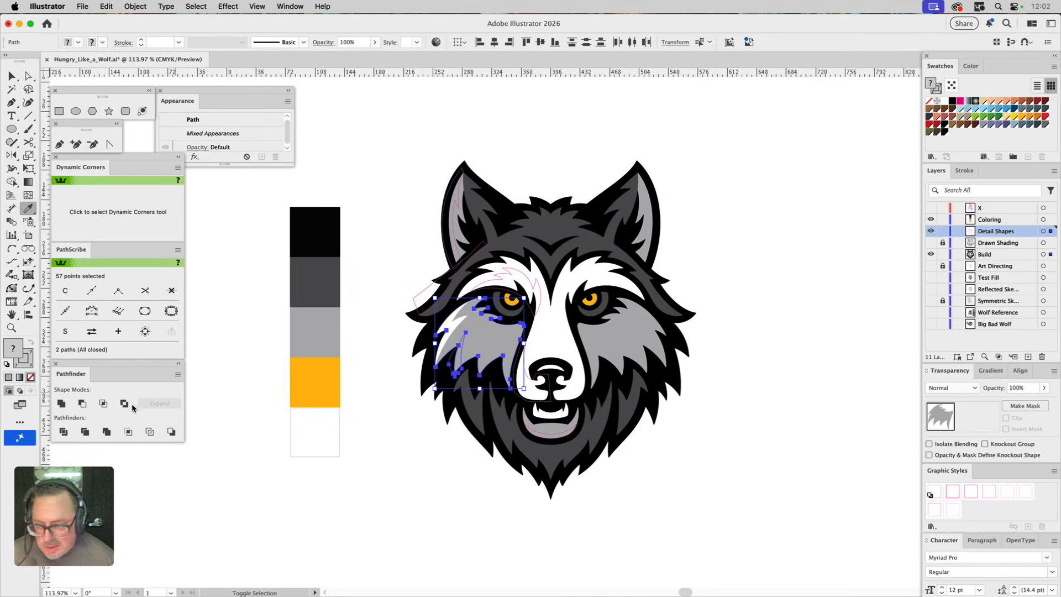
left_click(103, 403)
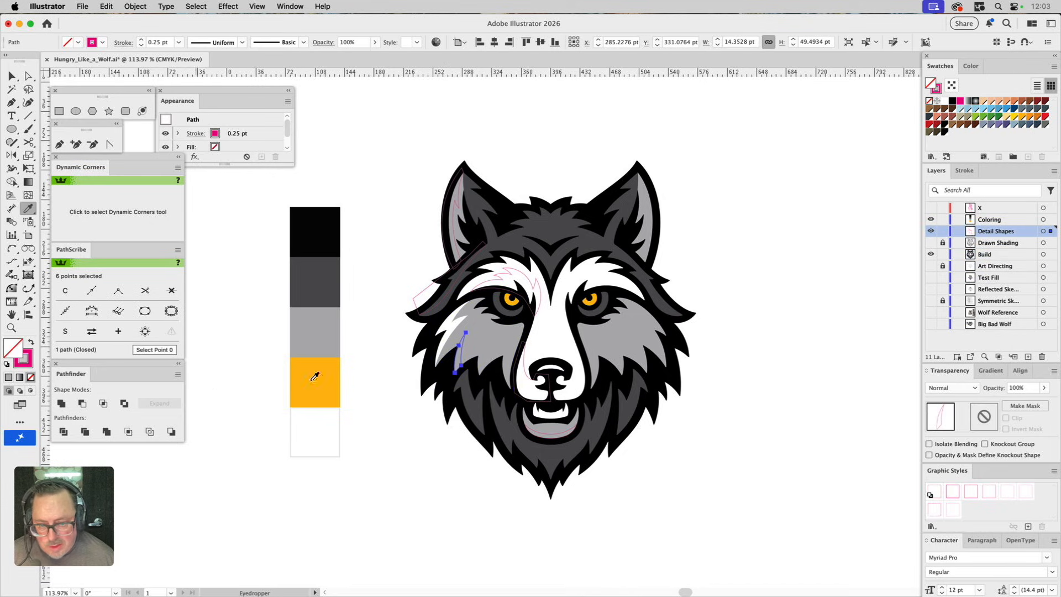
left_click(541, 338)
left_click(395, 237, "super")
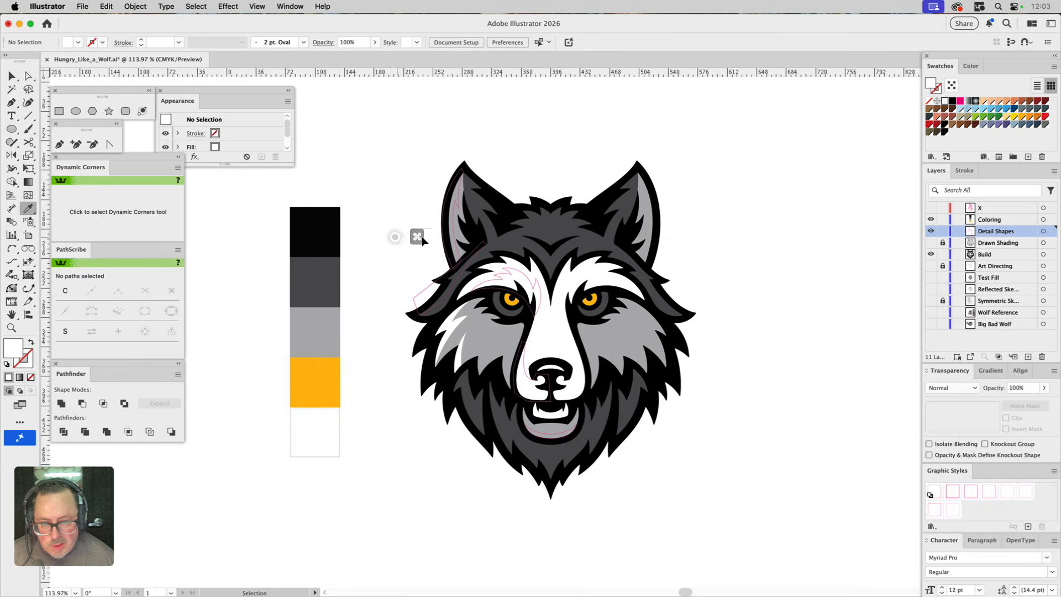
Step: Intersect the long detail shape below the left ear with the dark gray forehead fur and fill the result with the palette's light gray
left_click(506, 238, "super")
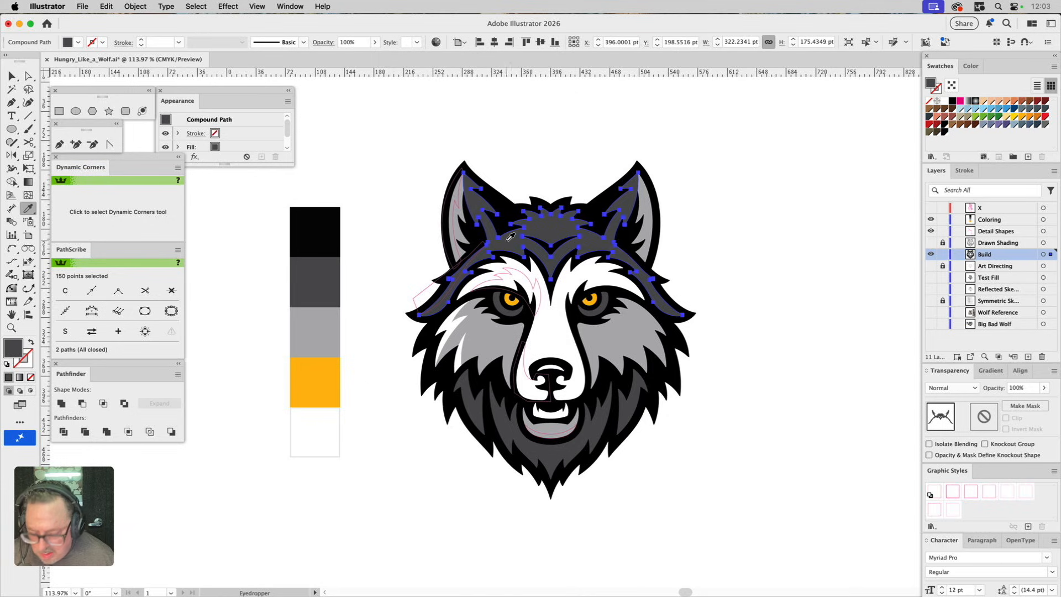
left_click(423, 295, "shift+super")
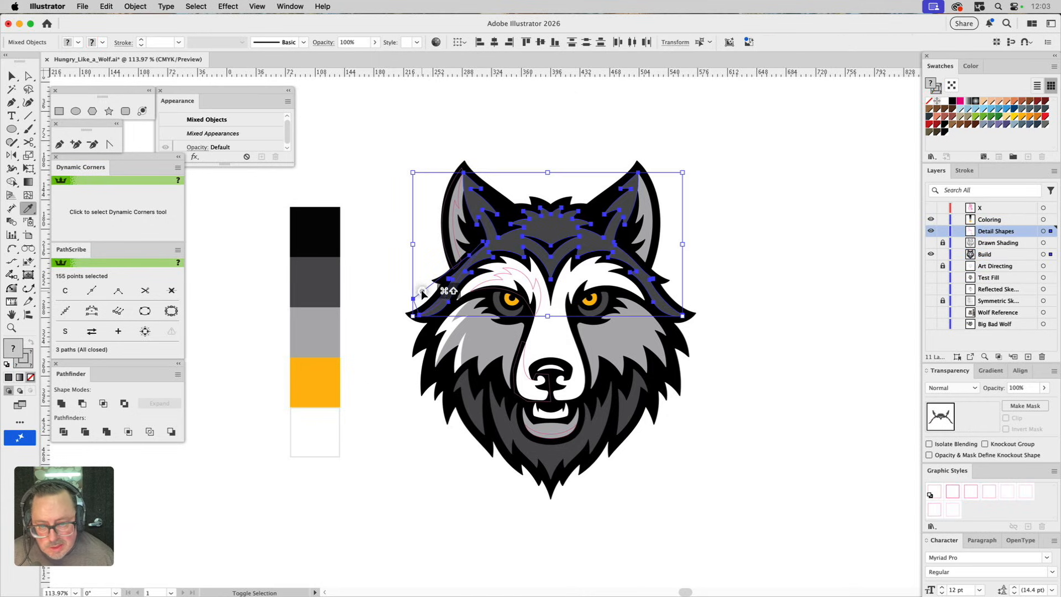
left_click(103, 404)
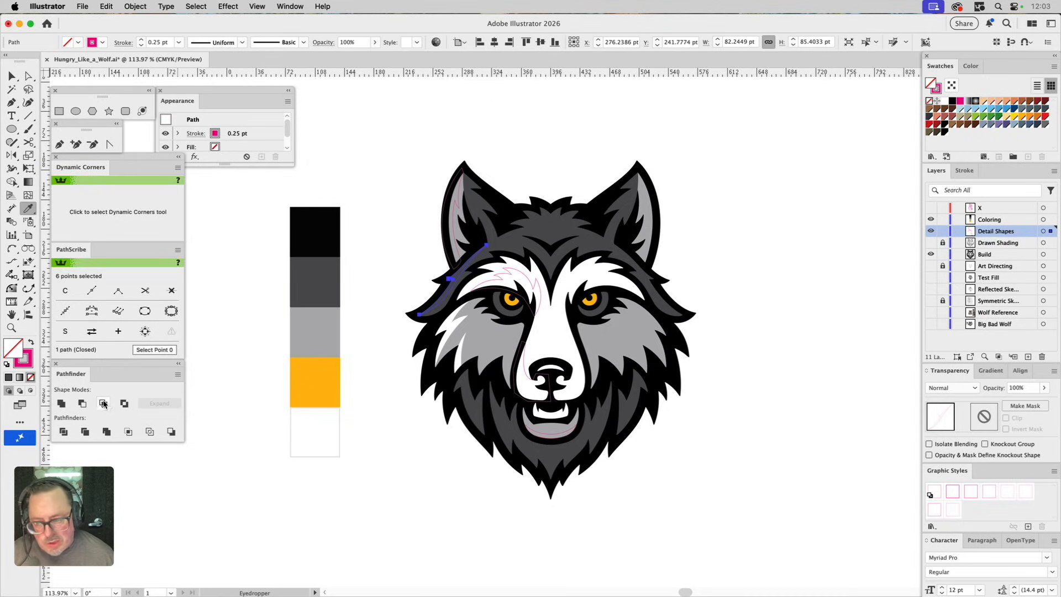
left_click(316, 337)
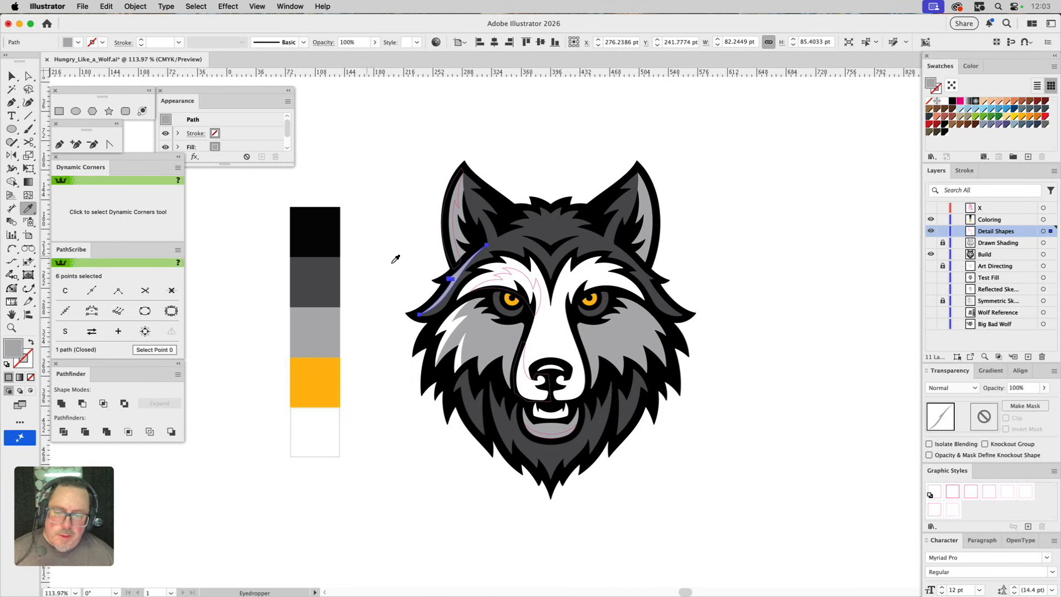
left_click(319, 419)
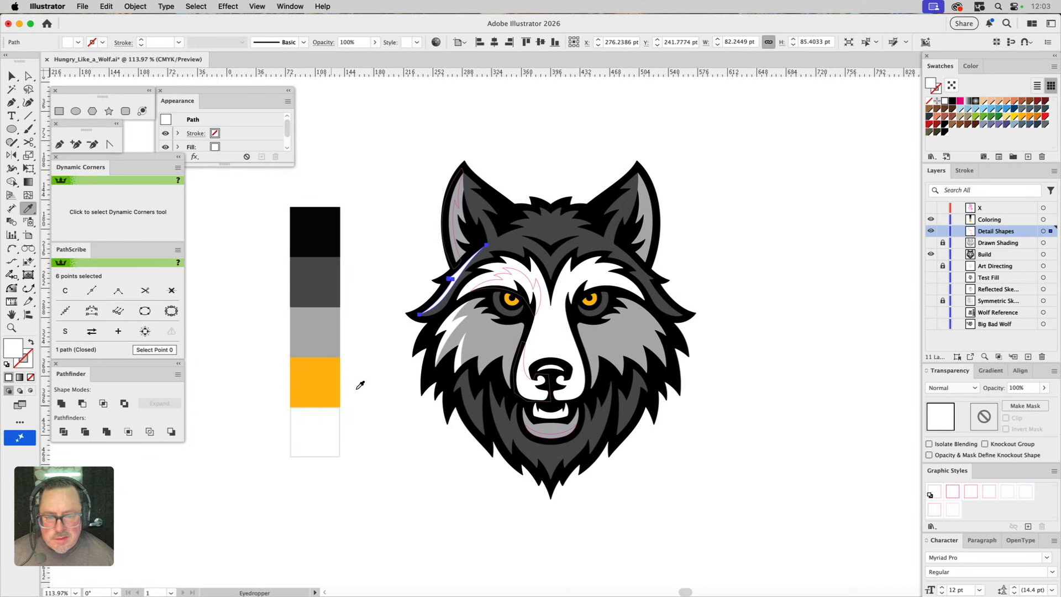
left_click(320, 342)
left_click(375, 261, "super")
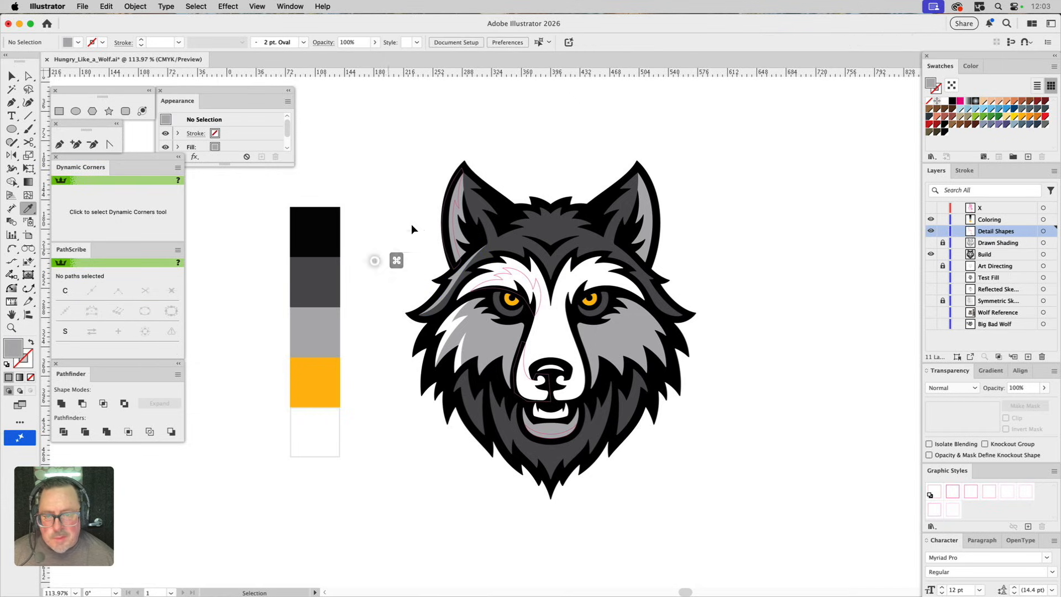
Step: Intersect the left ear's detail shape with the light gray inner-ear shape, fill the result with the palette's white, and deselect it
left_click(458, 233, "super")
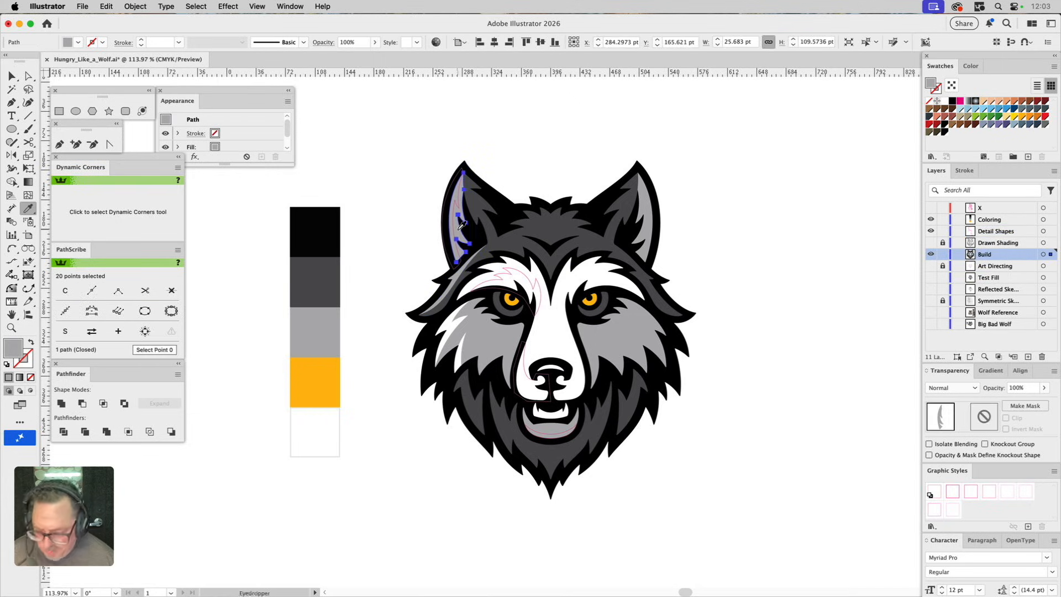
left_click(452, 183, "shift+super")
left_click(103, 404)
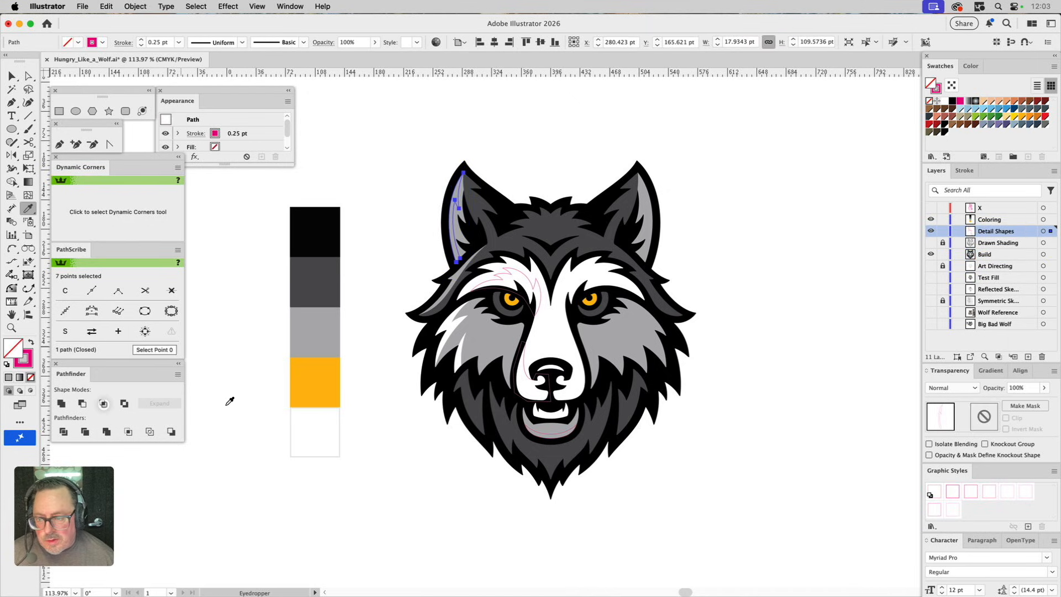
left_click(311, 429)
left_click(383, 136, "super")
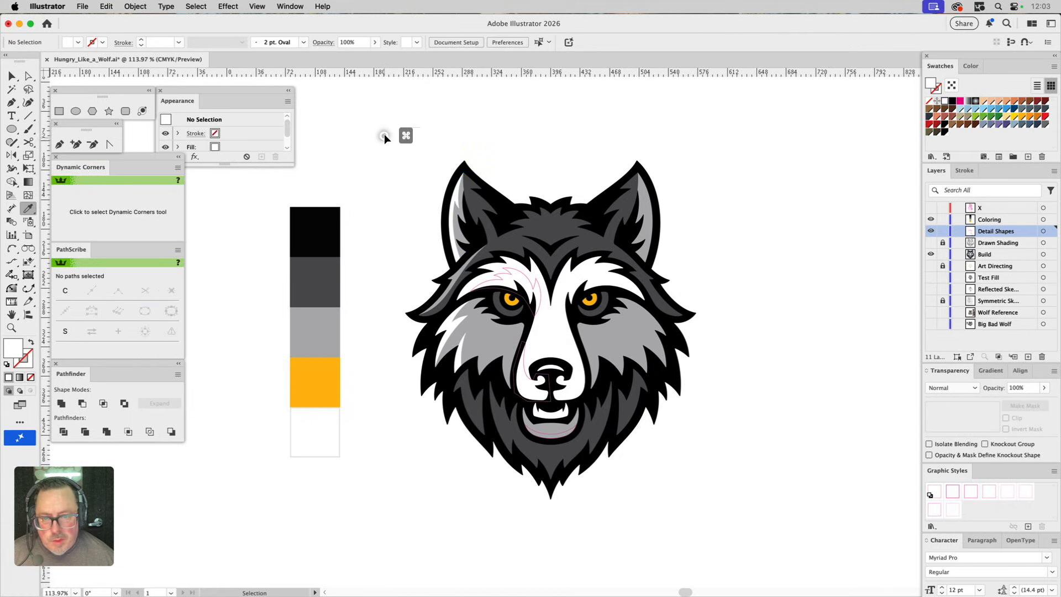
Step: Unite the muzzle and left brow detail shapes and make them one compound path
left_click(460, 272, "super")
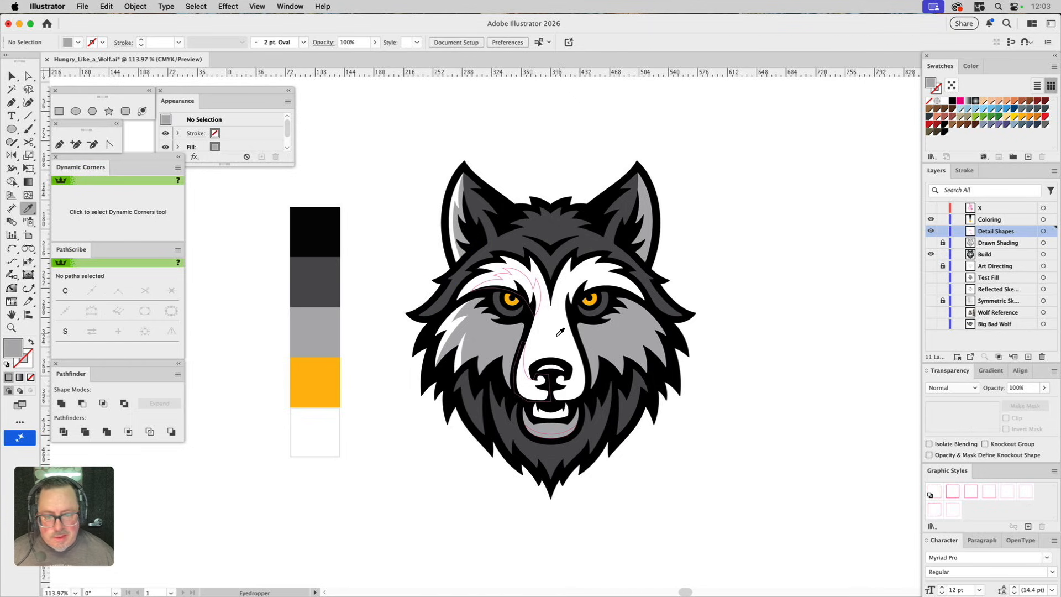
left_click(527, 347, "super")
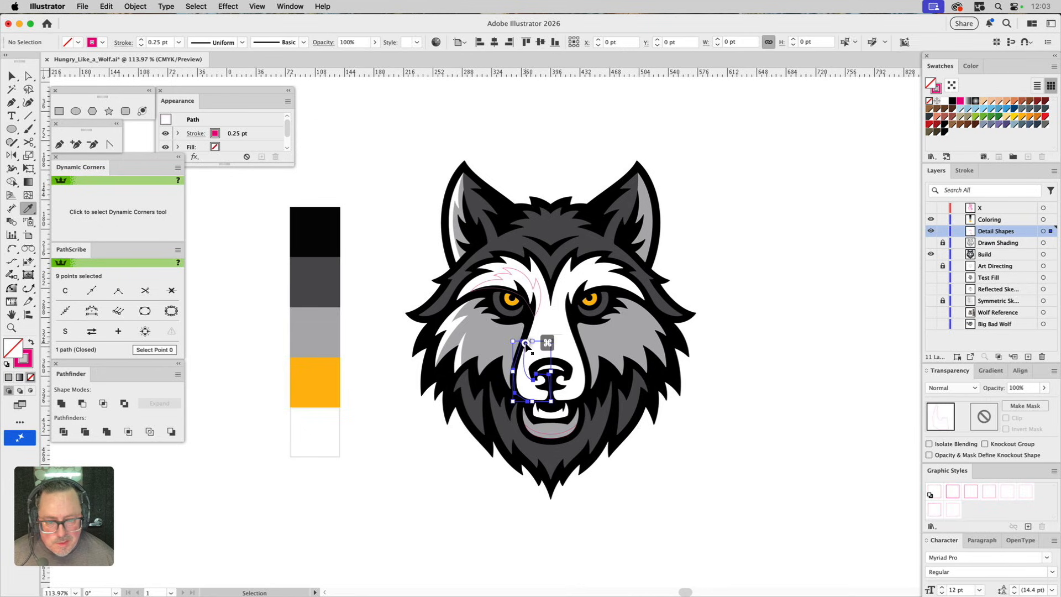
left_click(545, 299, "shift+super")
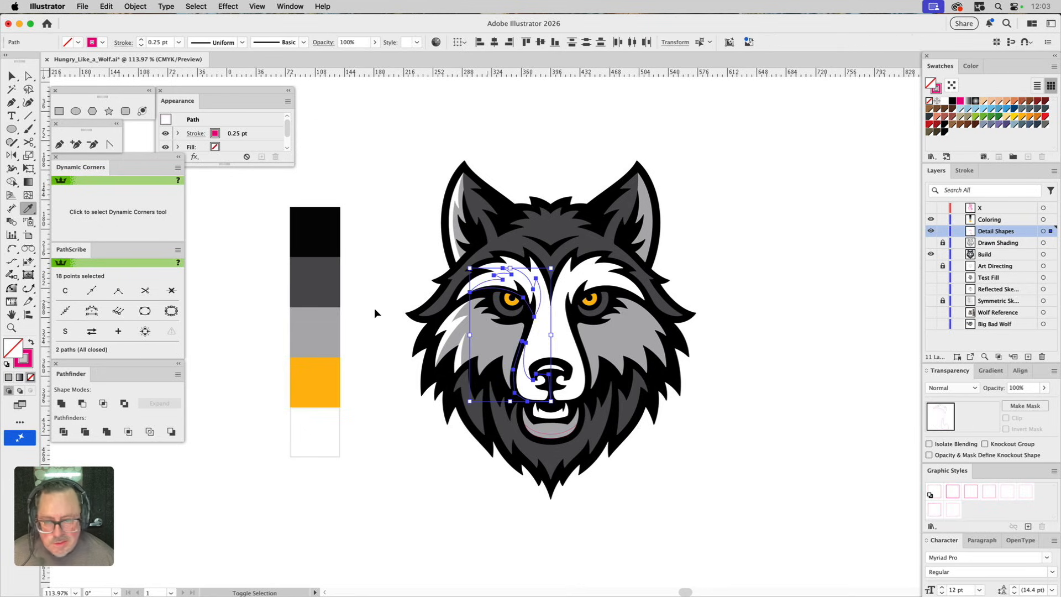
left_click(62, 403)
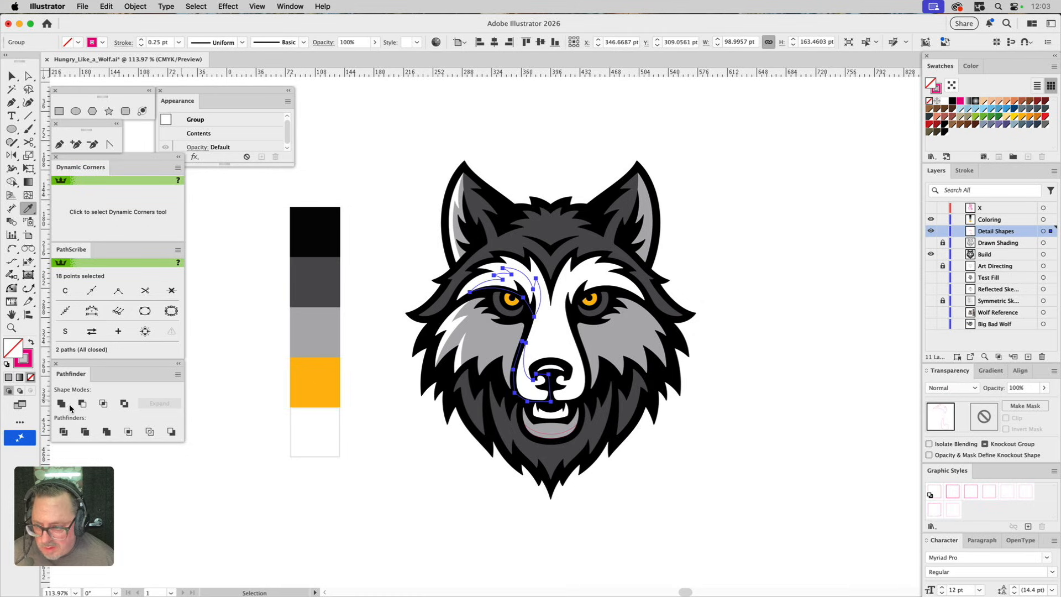
left_click(88, 406)
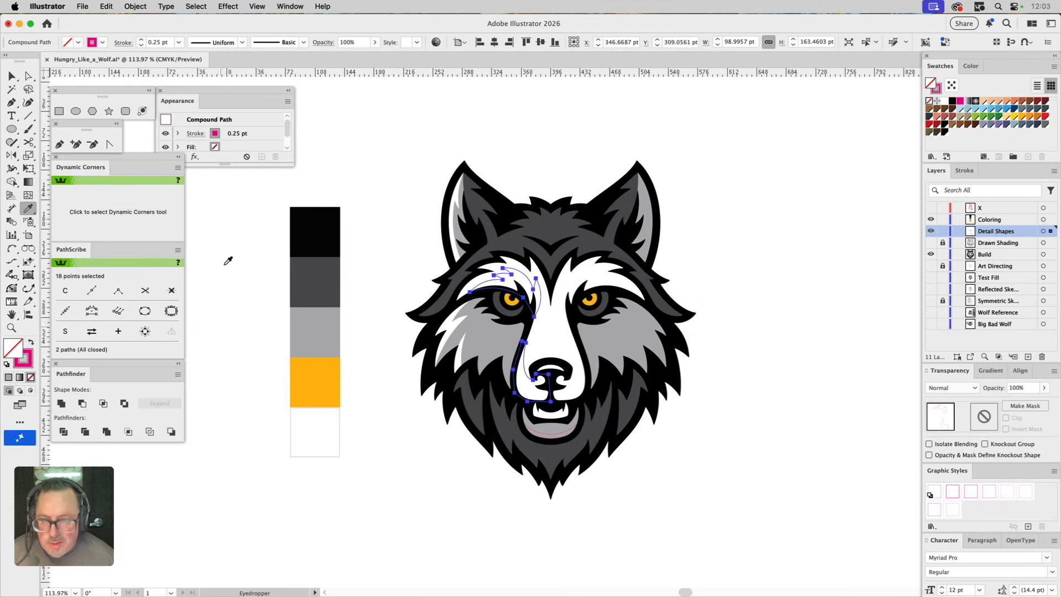
Step: Intersect the muzzle and brow detail path with the white face shape, make the result a compound path, and fill it with light gray
key("v")
left_click(550, 335)
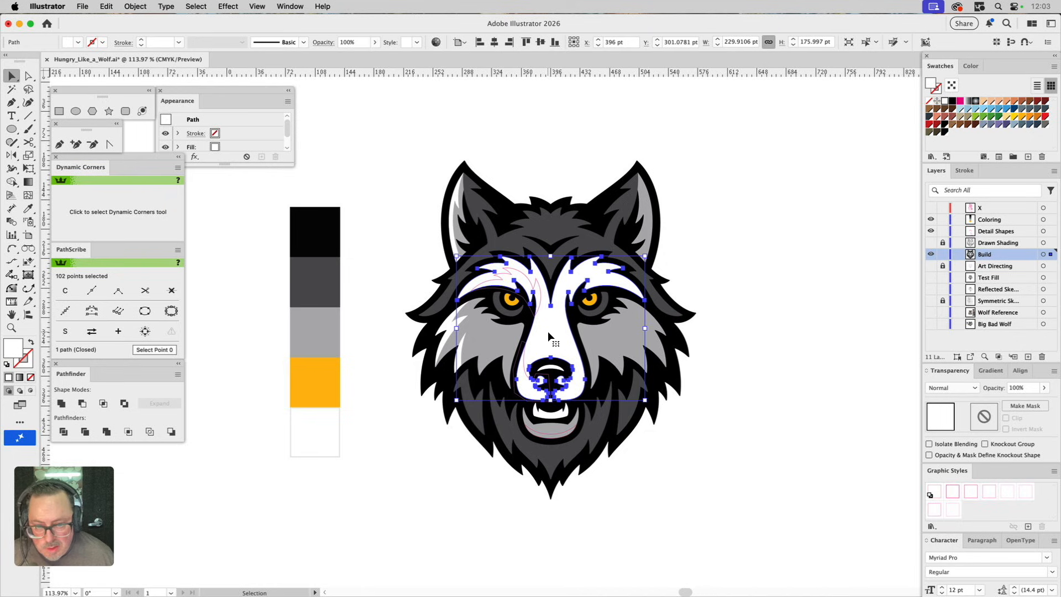
left_click(526, 301, "shift")
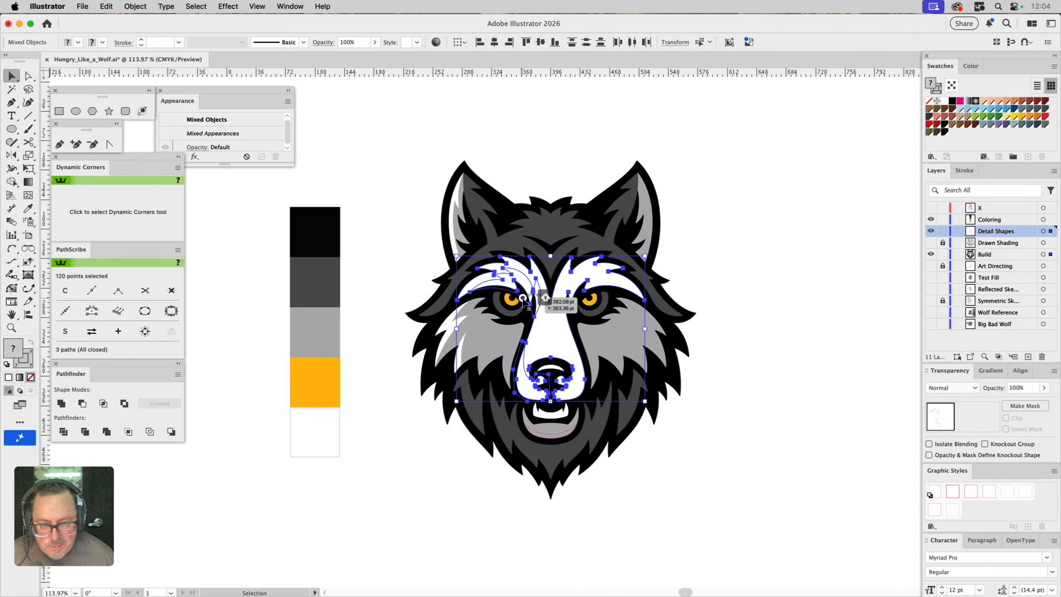
left_click(104, 404)
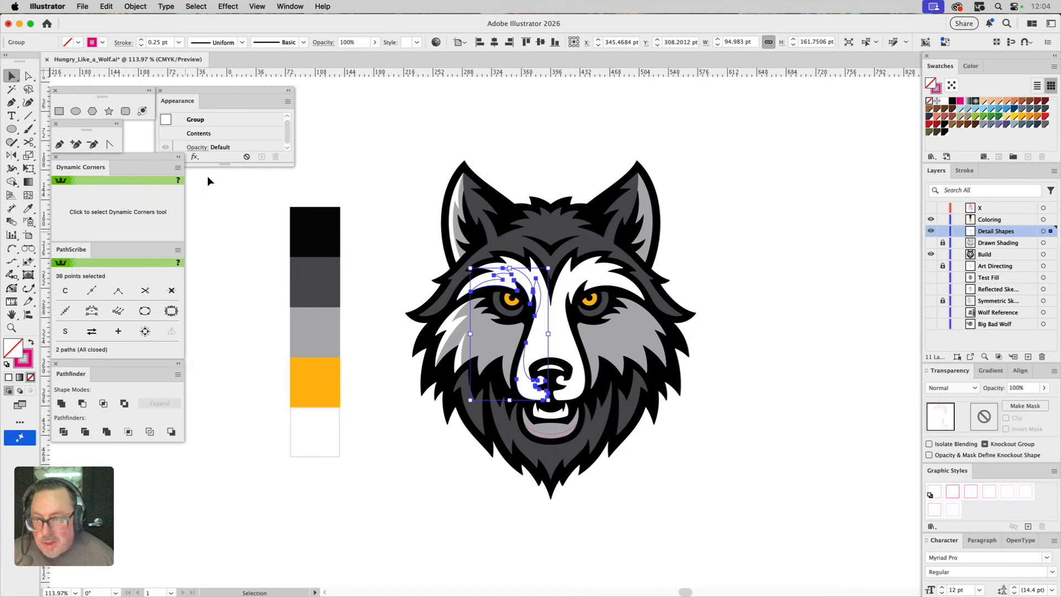
key("super+8")
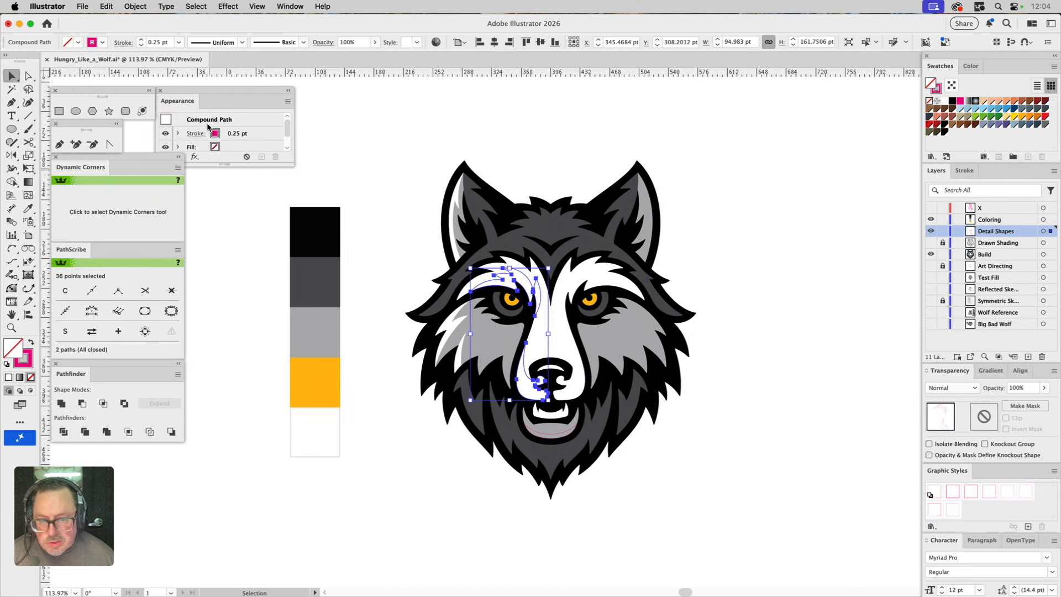
key("i")
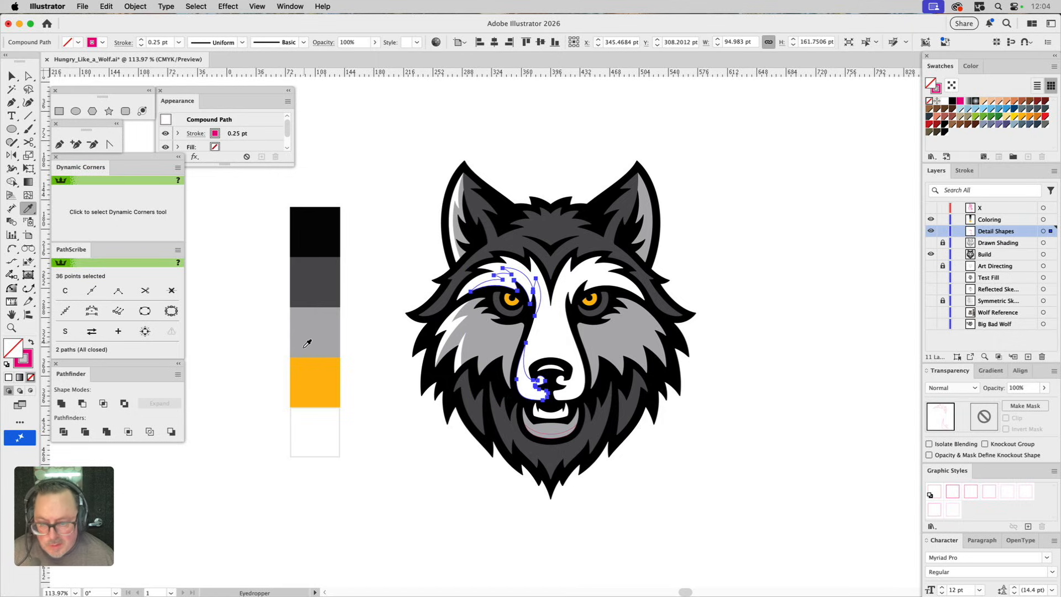
left_click(315, 332)
left_click(361, 205, "super")
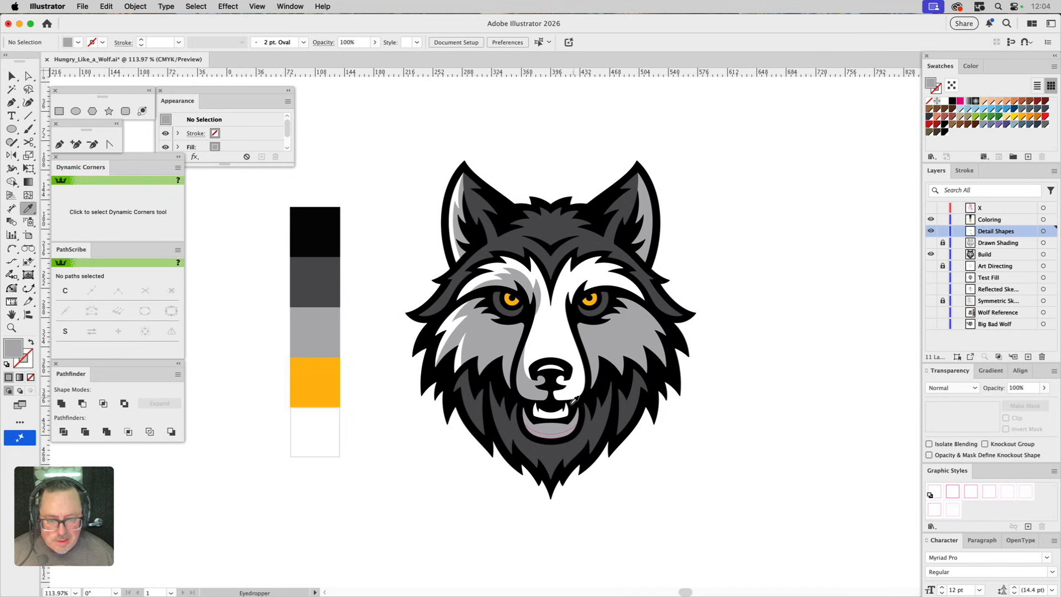
Step: Fill the curved detail shape along the chin with white and deselect it
left_click(559, 434, "super")
left_click(560, 434, "super")
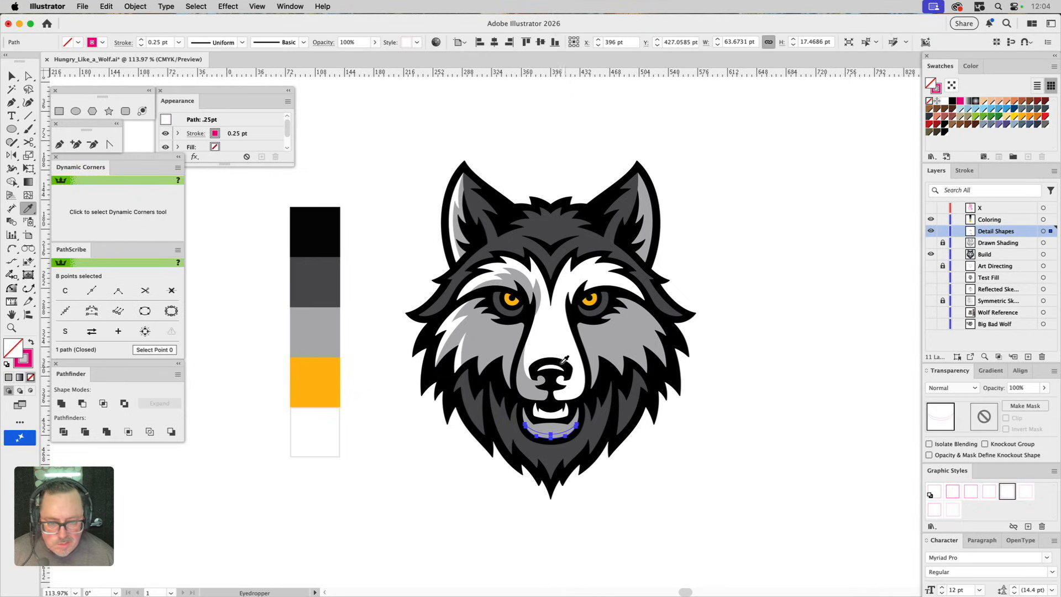
left_click(397, 379)
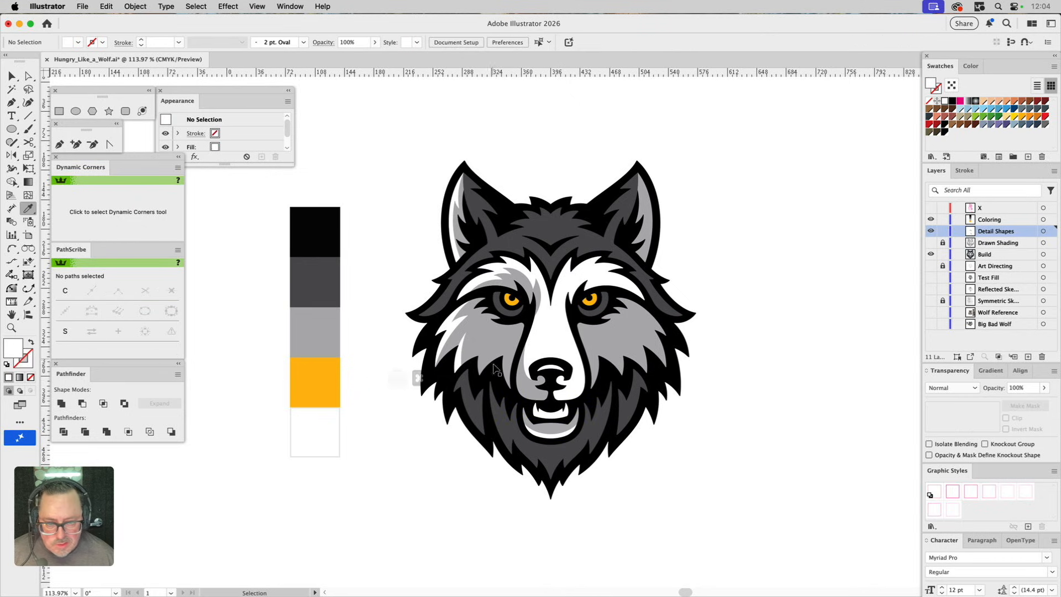
Step: Mirror copies of the left ear, cheek, brow and muzzle detail shapes onto the head's right side, and hide the Coloring layer
left_click(519, 378, "super")
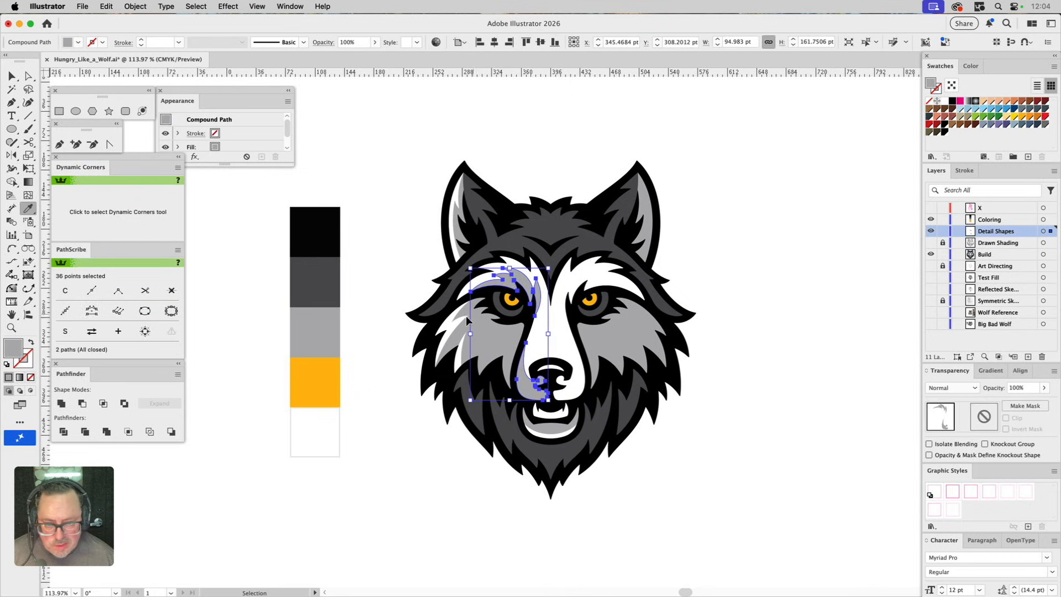
left_click(454, 330, "shift+super")
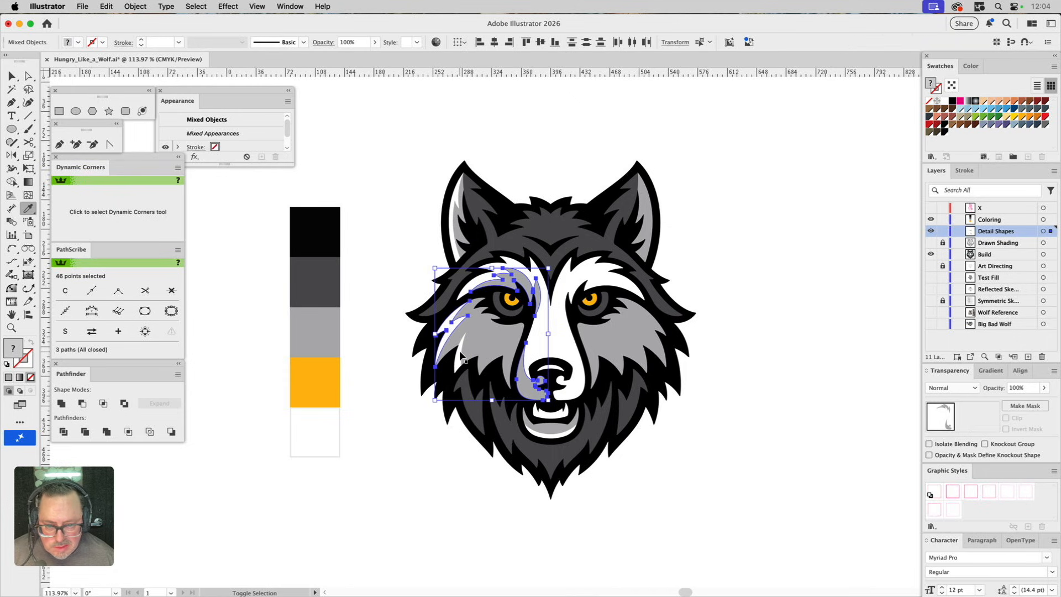
left_click(452, 235, "shift+super")
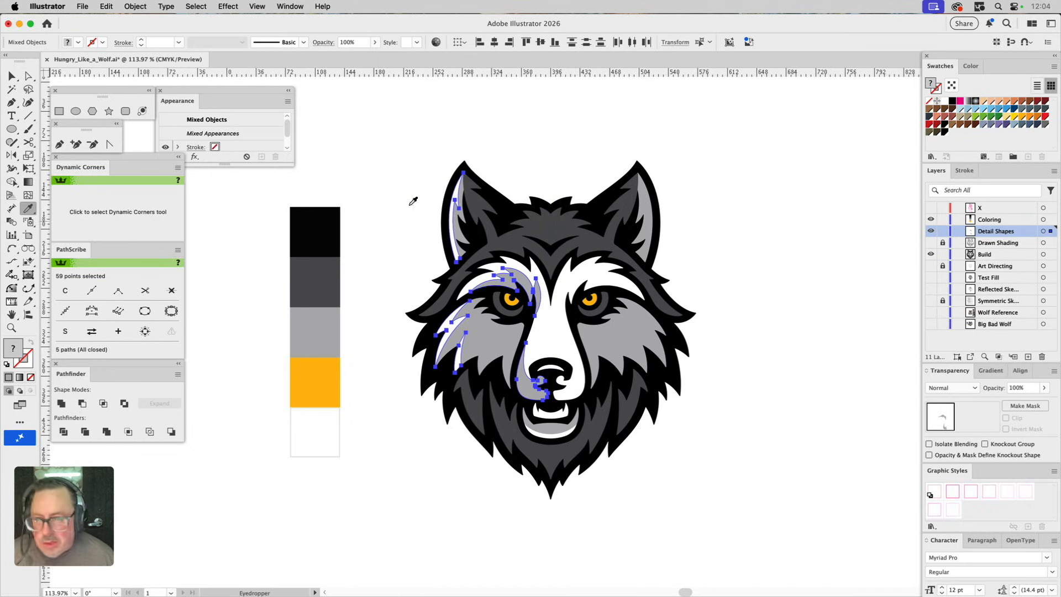
left_click(12, 155)
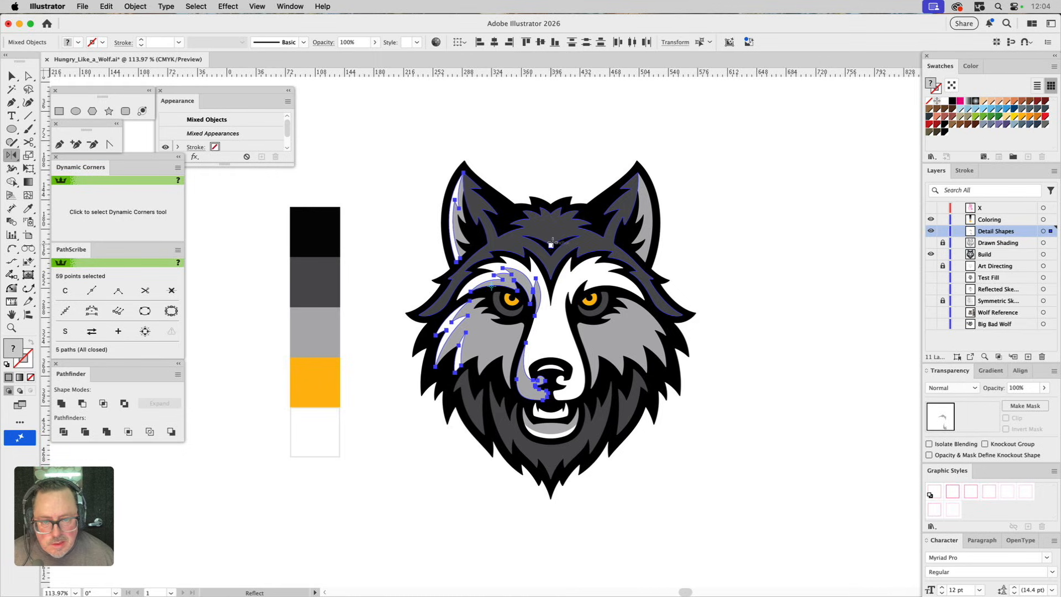
left_click(551, 206)
left_click_drag(568, 224, 567, 301)
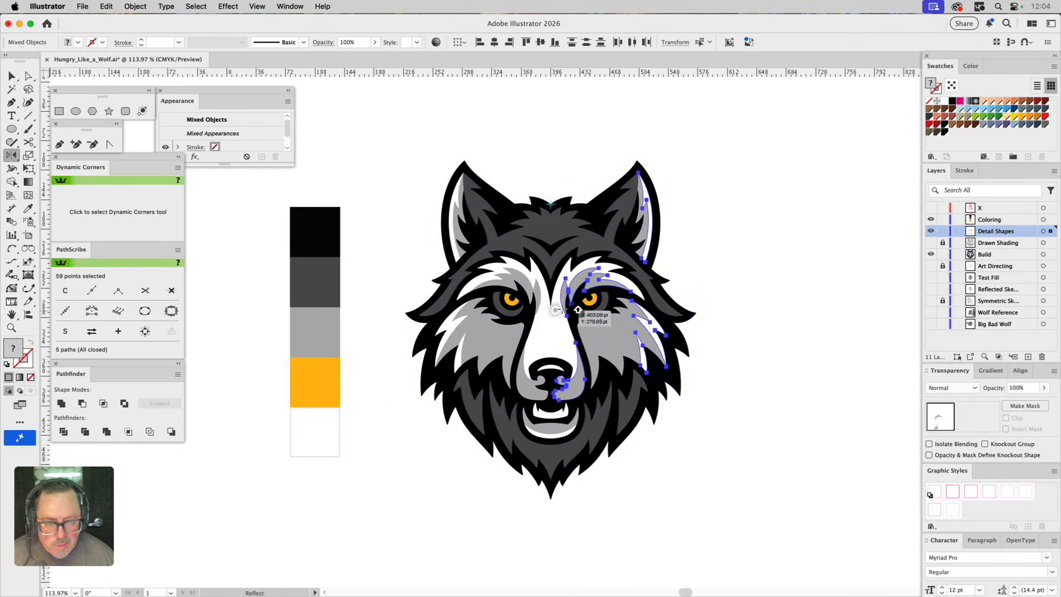
left_click(809, 264, "super")
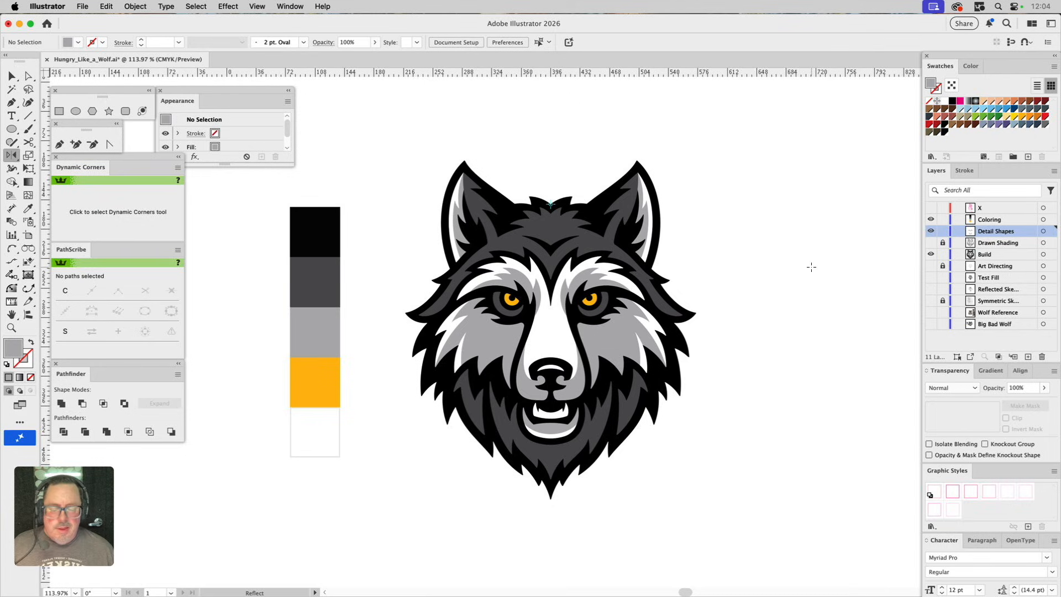
left_click(930, 220)
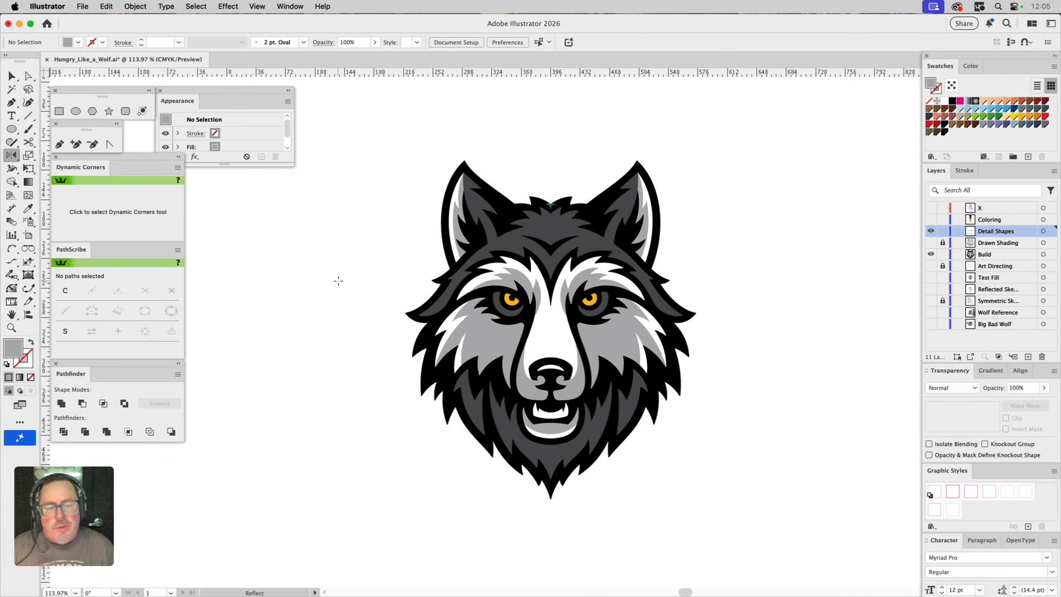
Step: Draw a small white circle about 3.6 pt across as a highlight on the left eye's iris, using the white face shape's fill
left_click(11, 328)
left_click_drag(435, 242, 698, 391)
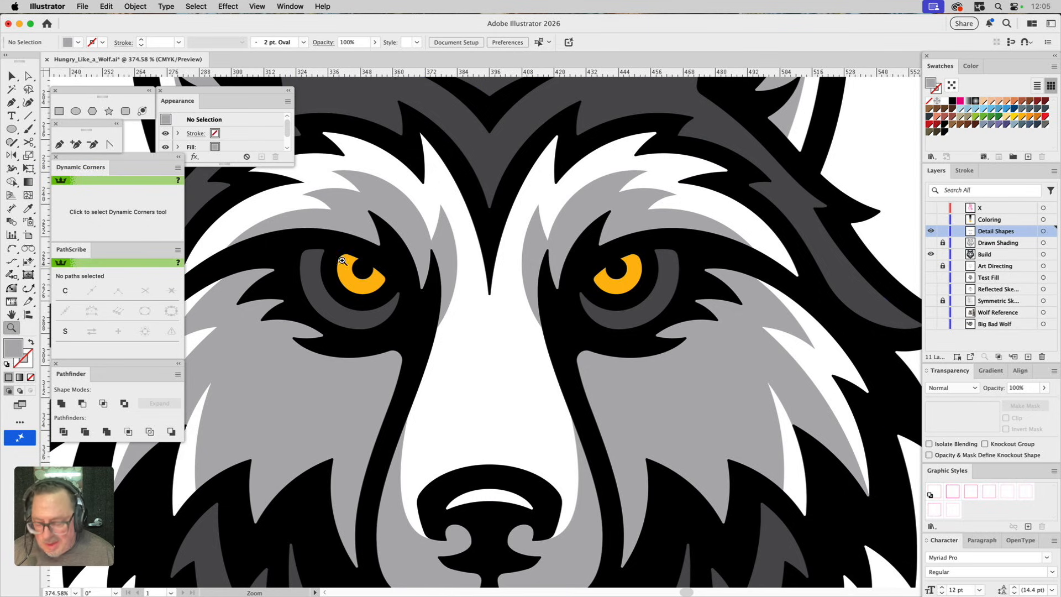
key("v")
key("a")
left_click(493, 329)
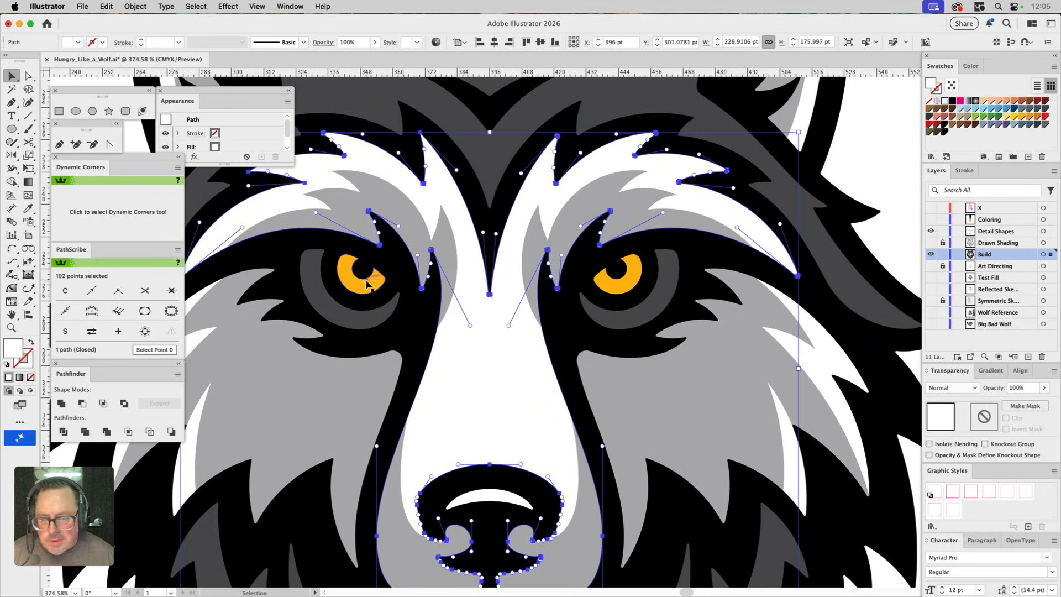
left_click(76, 111)
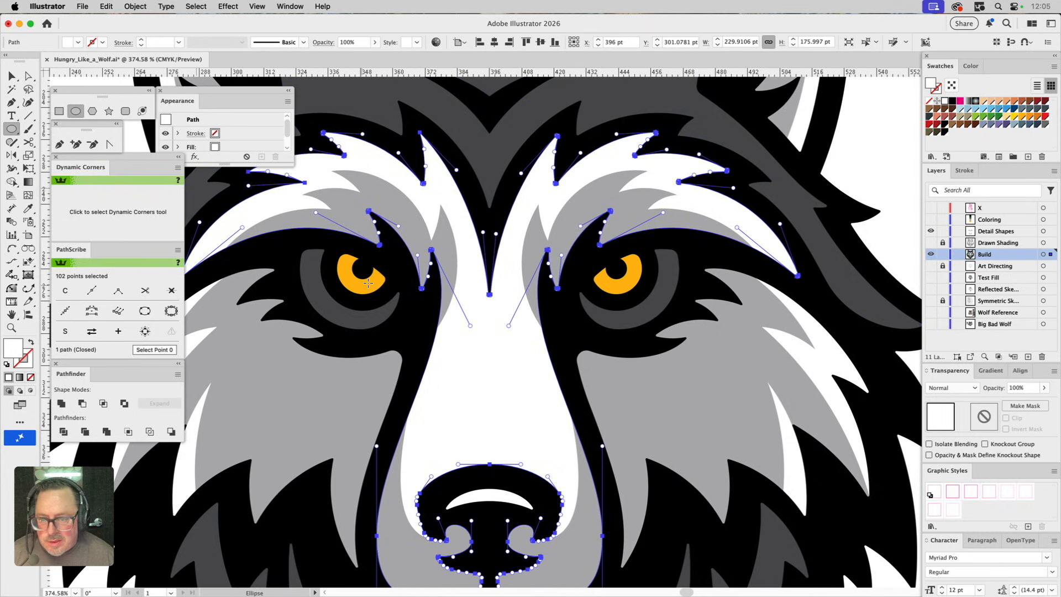
left_click_drag(363, 278, 368, 282)
scroll(376, 271, "left", 7)
scroll(375, 271, "up", 2)
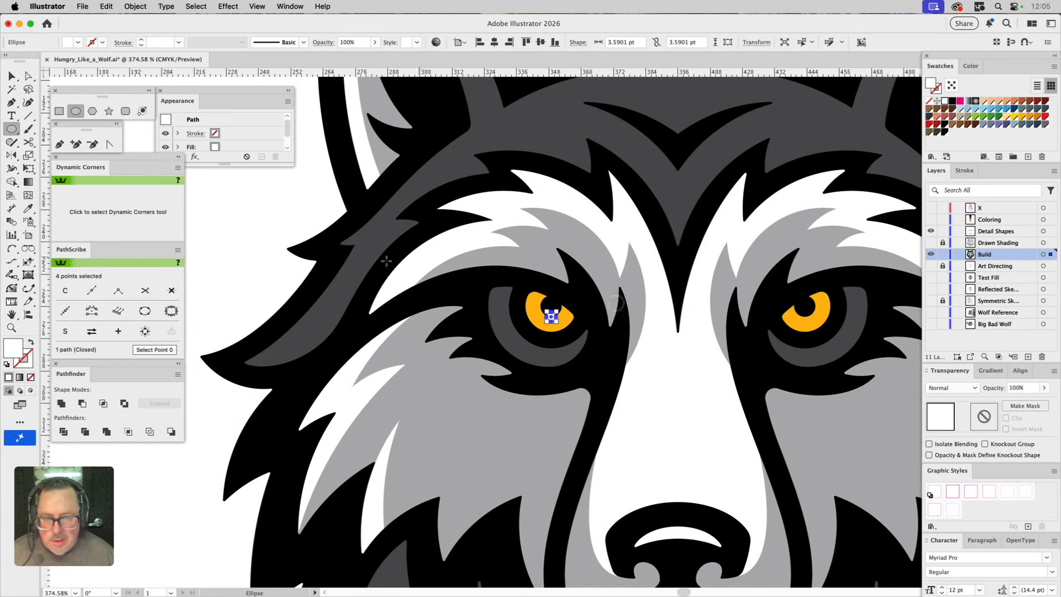
key("v")
left_click(313, 208)
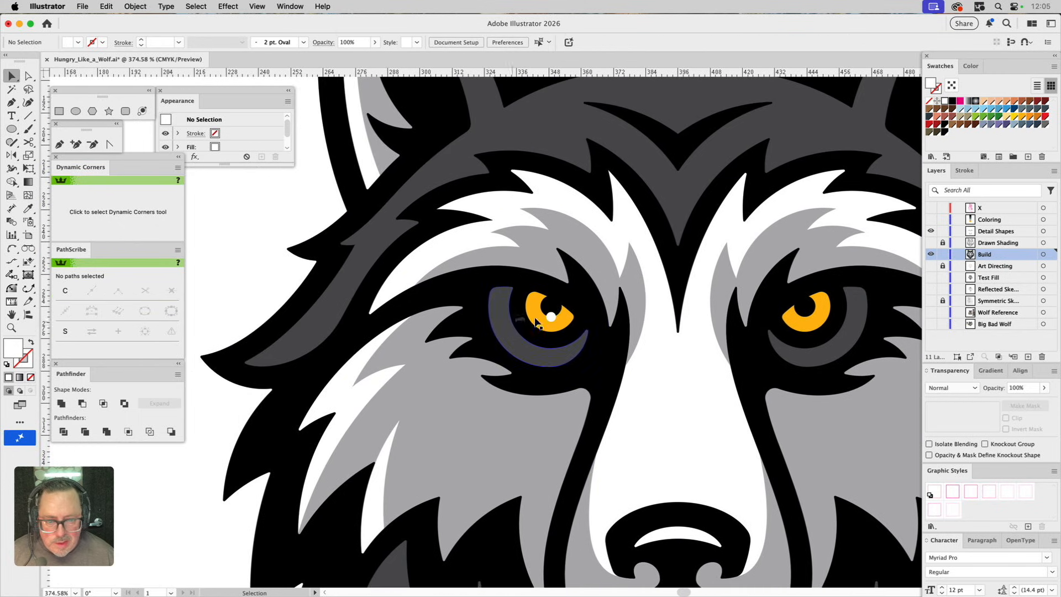
Step: Move the left eye's white highlight circle up beside the left edge of the pupil and deselect it
left_click_drag(555, 316, 540, 305)
left_click(257, 227)
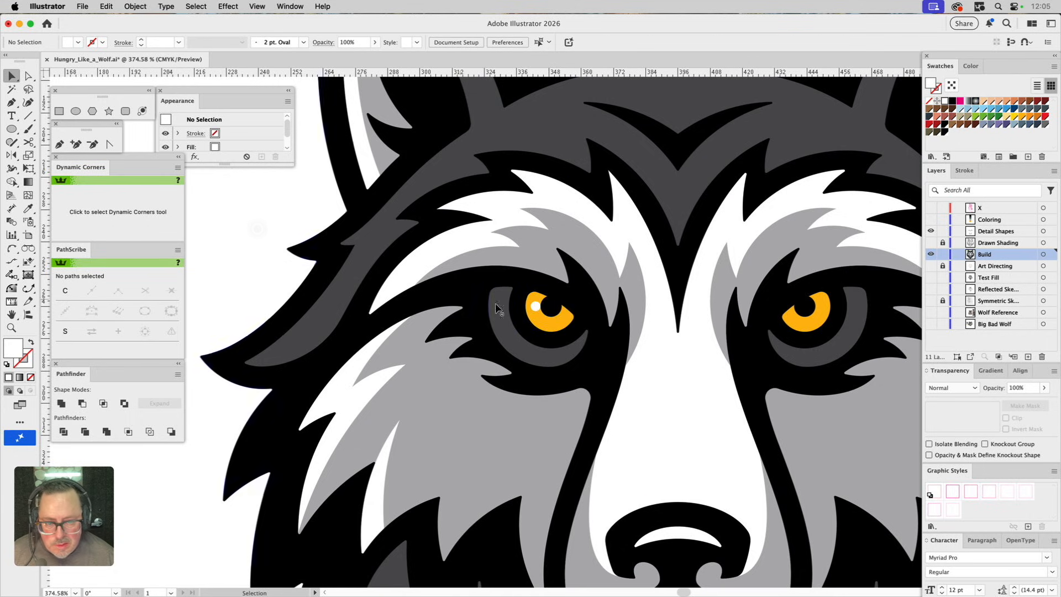
left_click_drag(537, 307, 419, 296)
left_click(294, 233)
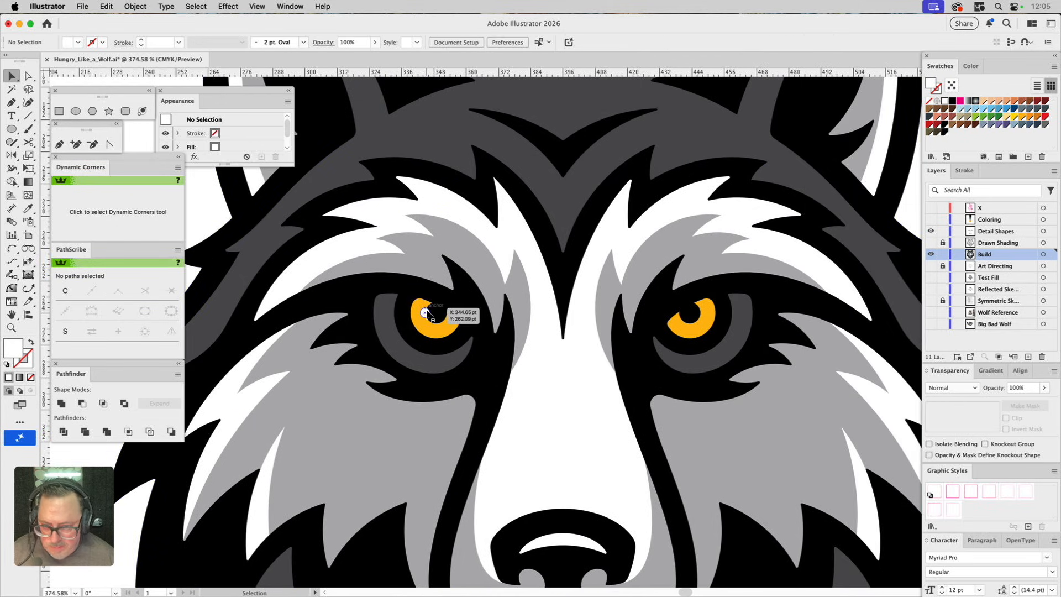
left_click(426, 313)
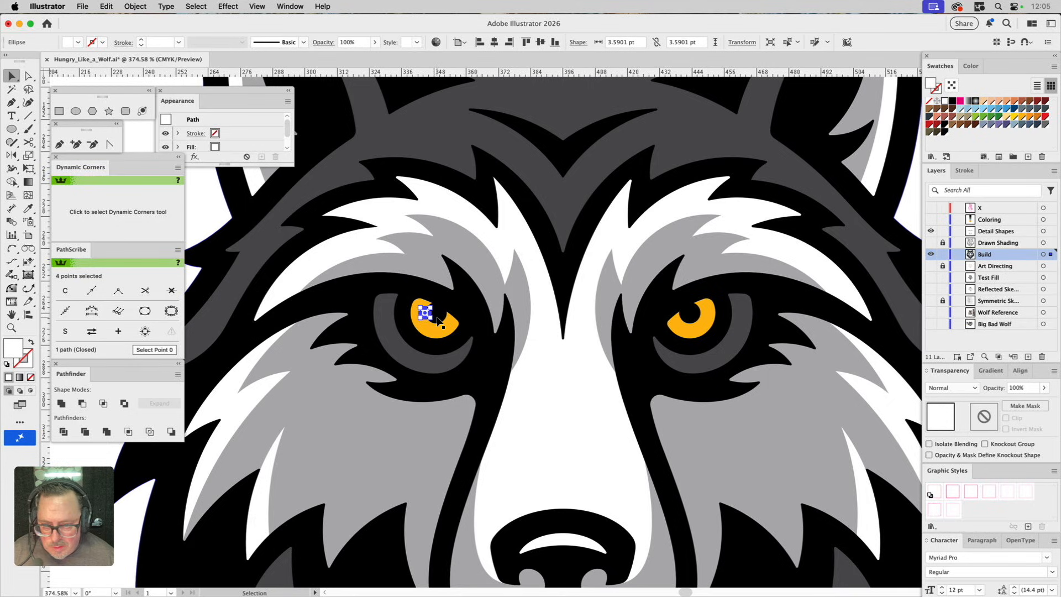
left_click(207, 195)
Step: Snap the center of the left eye's highlight circle to the leftmost point of the pupil's edge
left_click(12, 327)
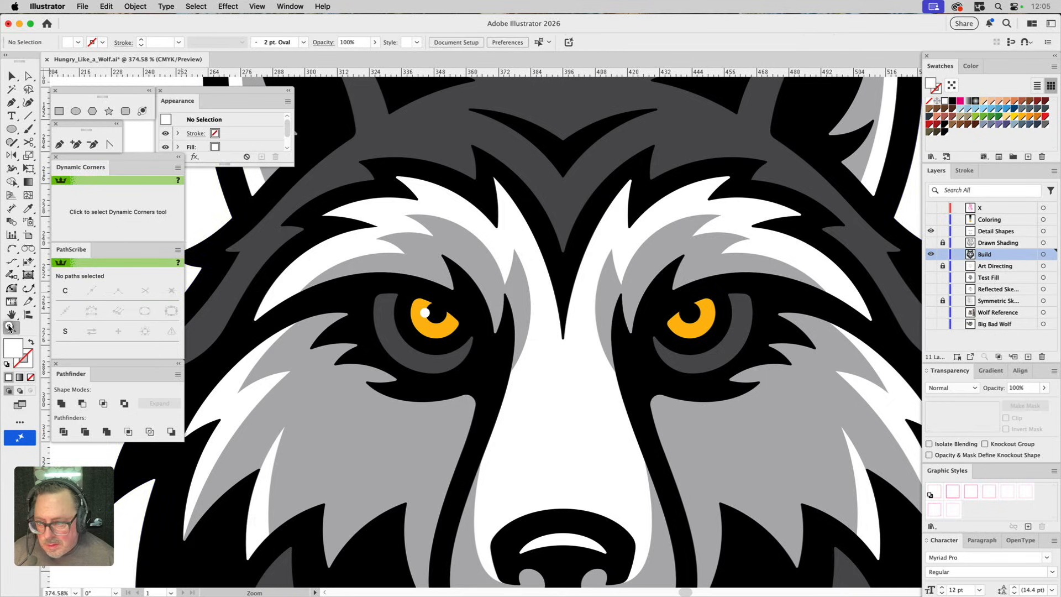
left_click_drag(402, 323, 486, 367)
key("v")
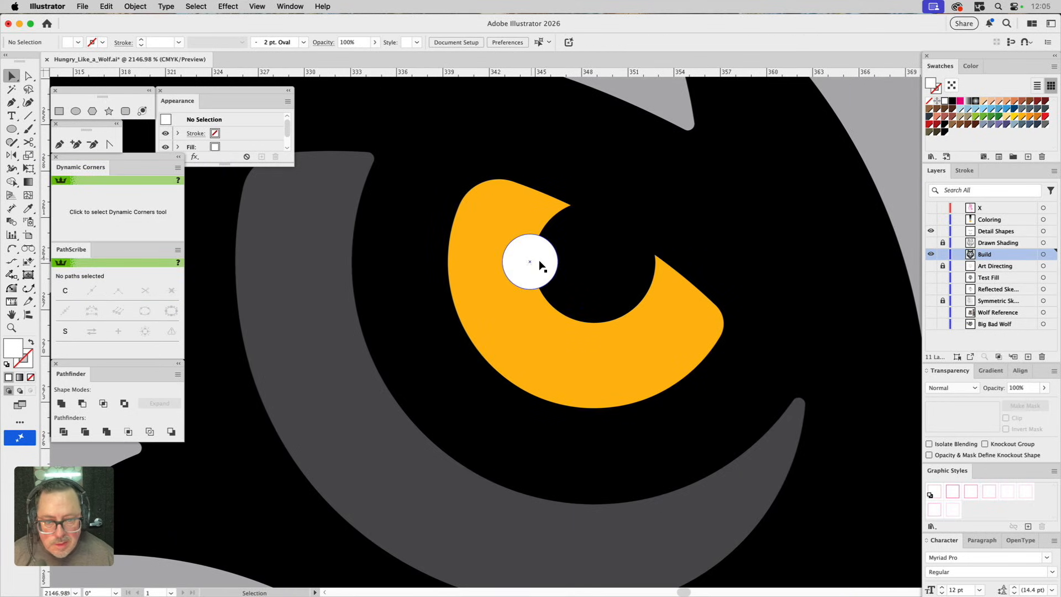
left_click_drag(521, 268, 459, 317)
key("a")
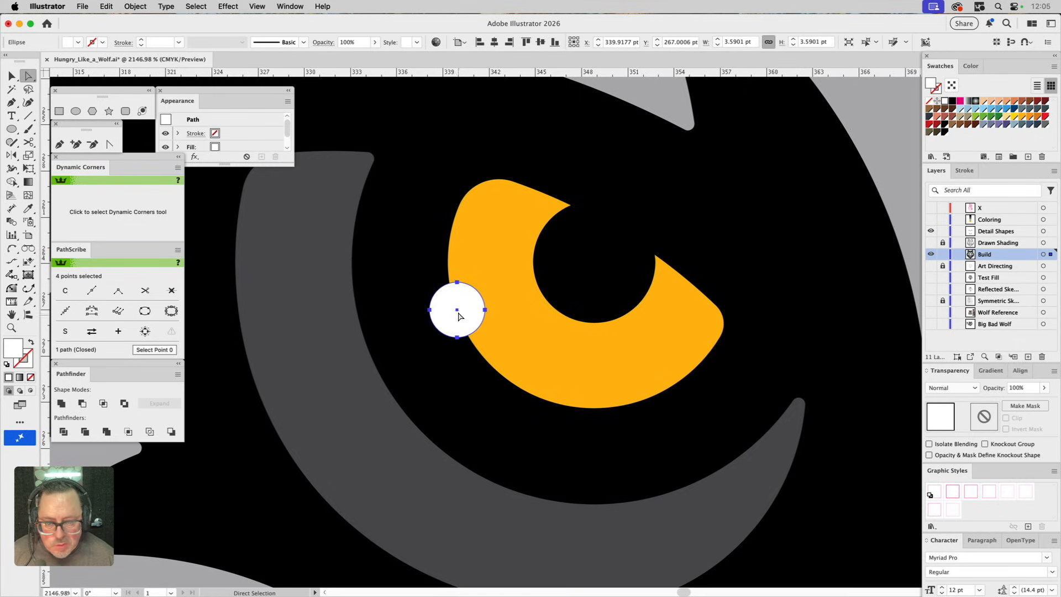
left_click_drag(458, 314, 533, 265)
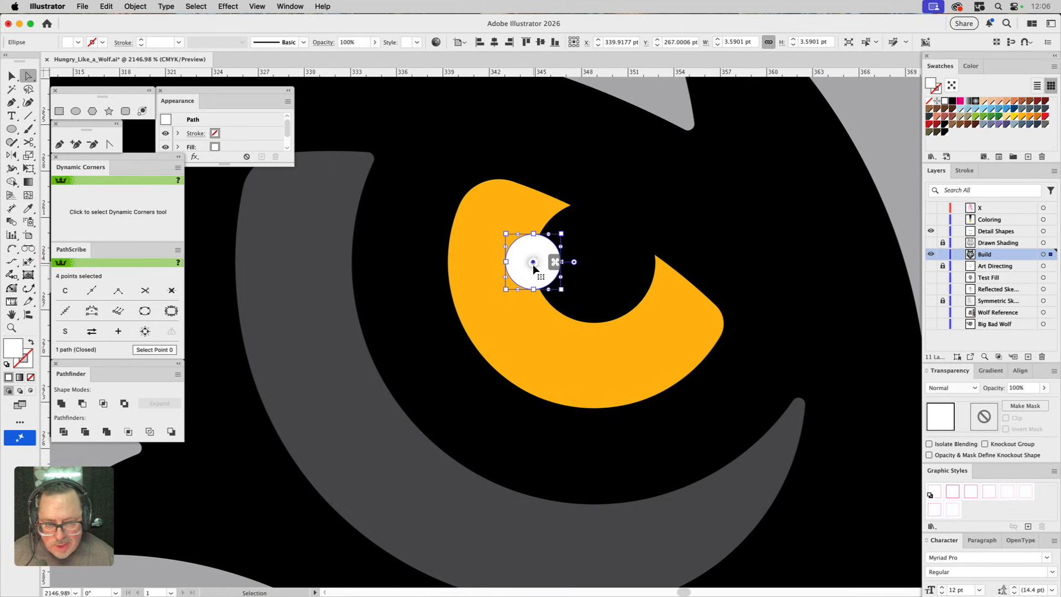
Step: Paste a copy of the highlight circle onto the right eye, centered on the pupil's left edge, and deselect it
left_click_drag(733, 311, 160, 327)
left_click_drag(818, 302, 275, 310)
left_click_drag(657, 338, 388, 355)
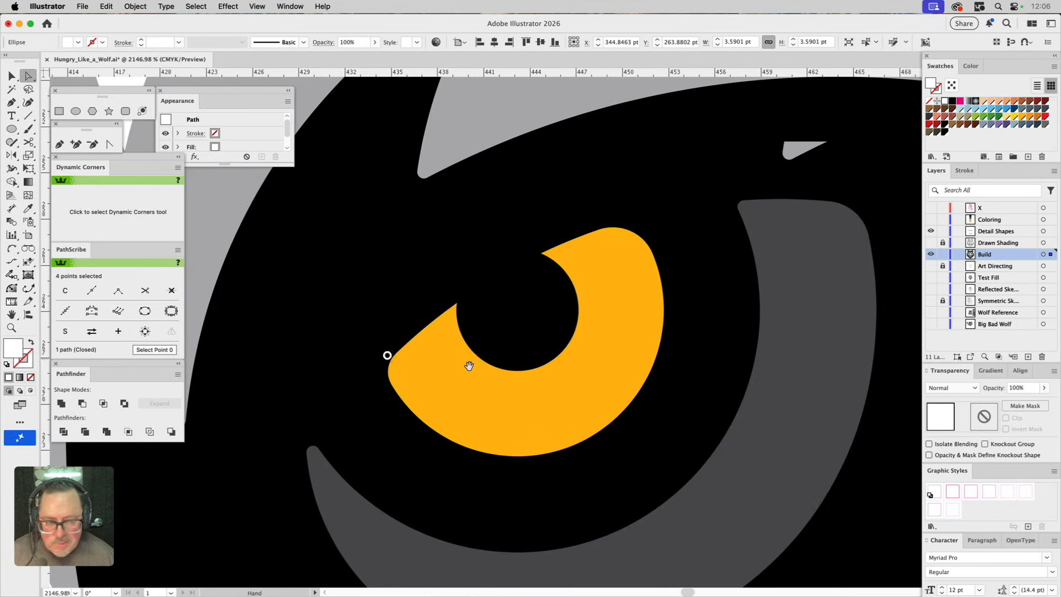
key("super+v")
left_click_drag(541, 334, 457, 311)
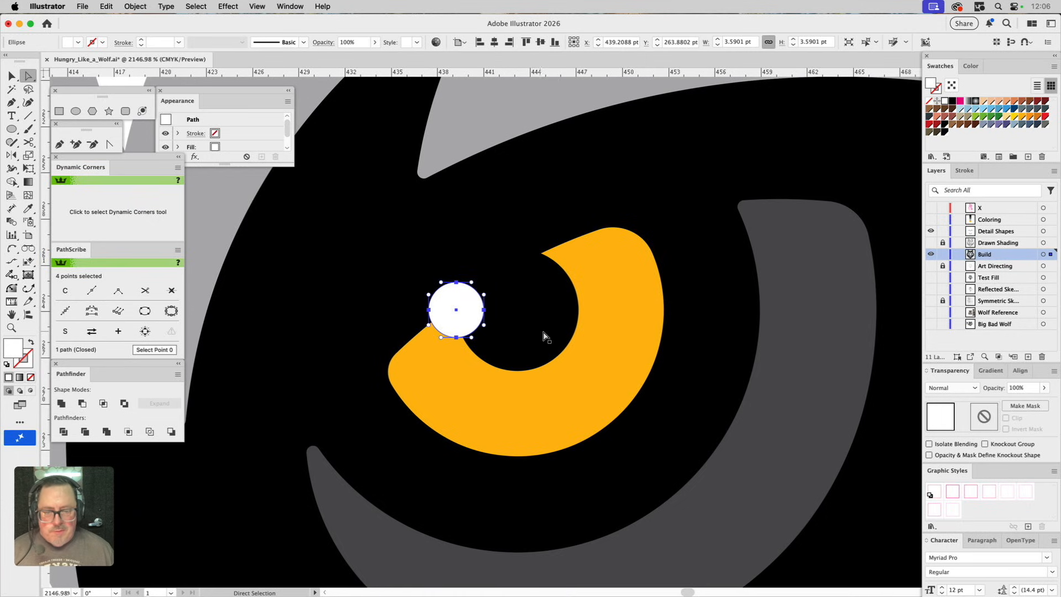
key("v")
key("super+0")
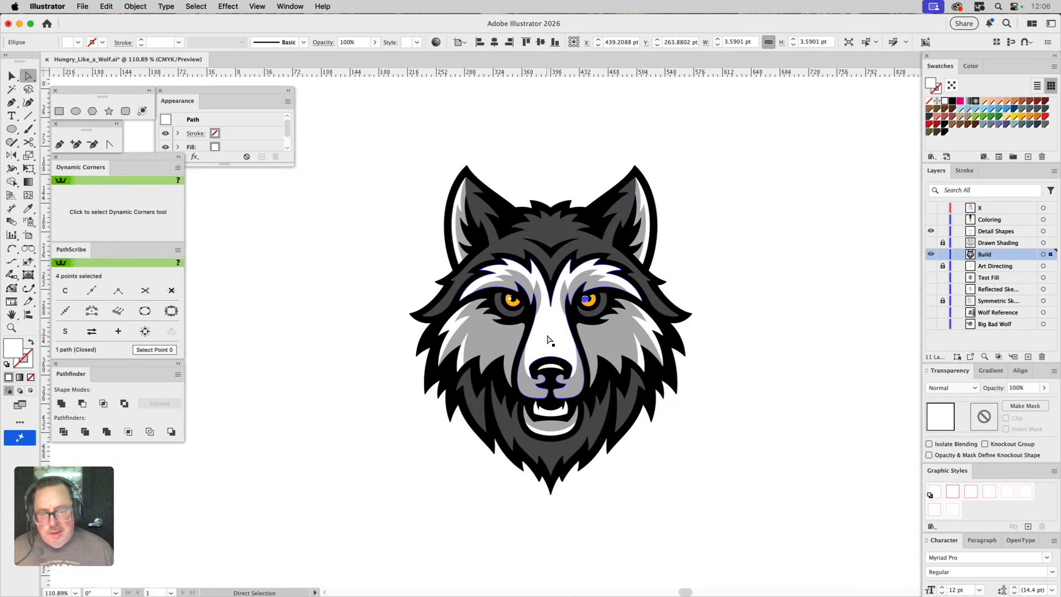
left_click(663, 271)
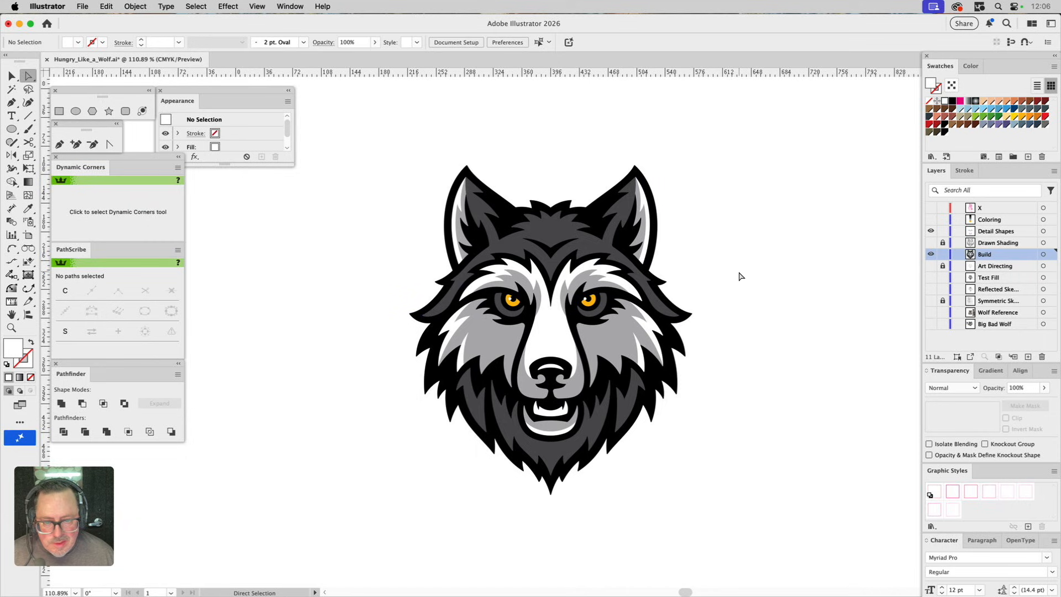
Step: Move the right eye's highlight circle horizontally from the left to the right edge of the pupil
left_click(12, 327)
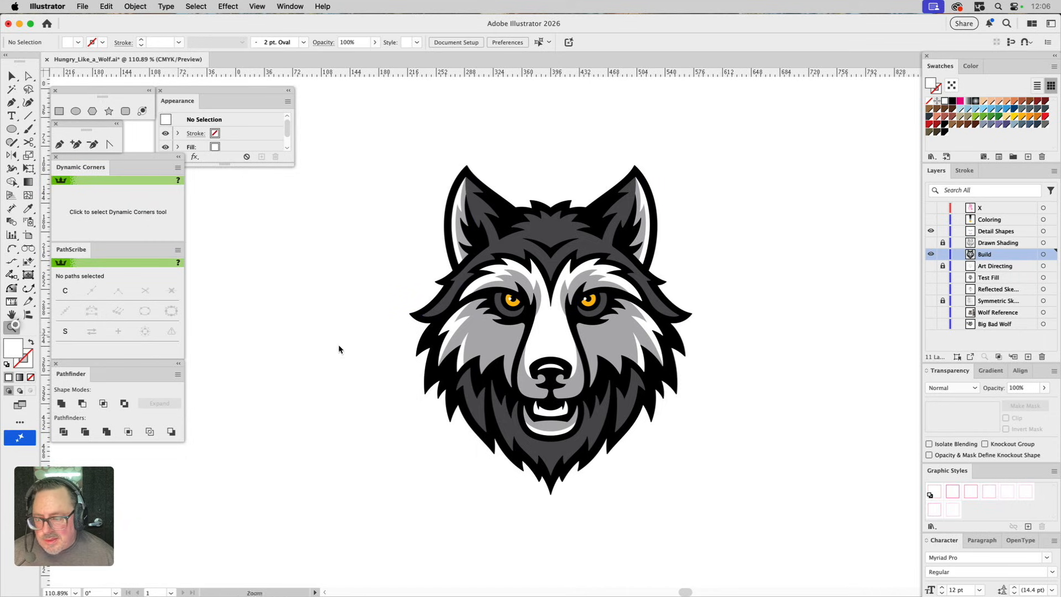
left_click_drag(596, 309, 636, 343)
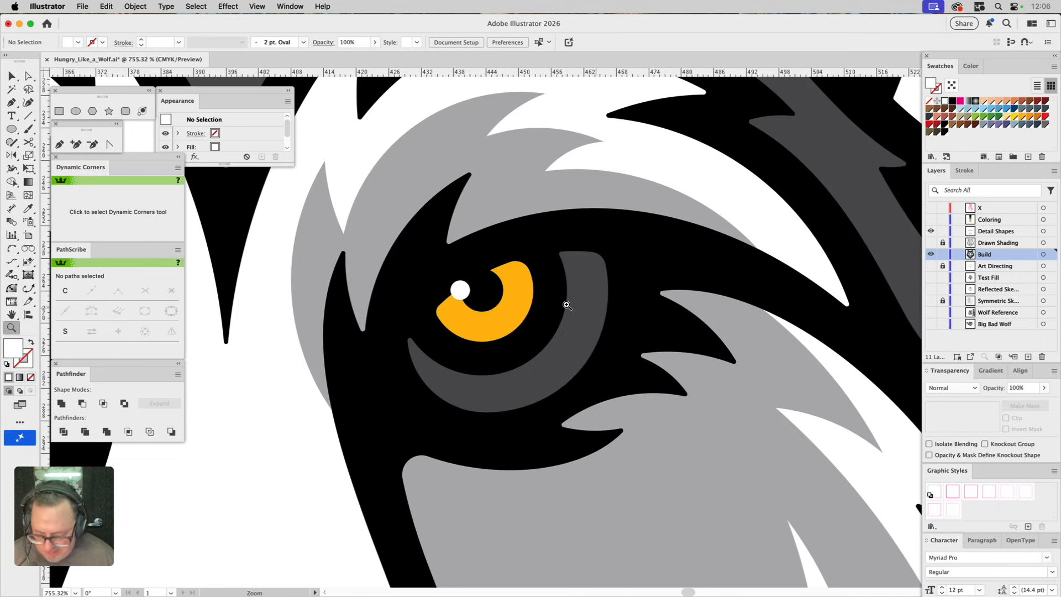
key("v")
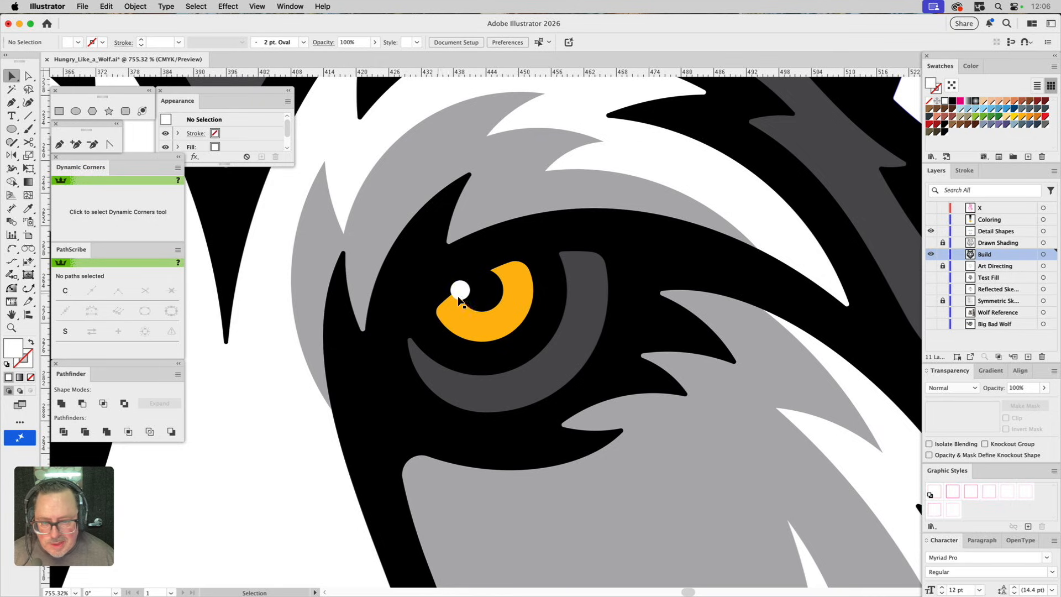
key("a")
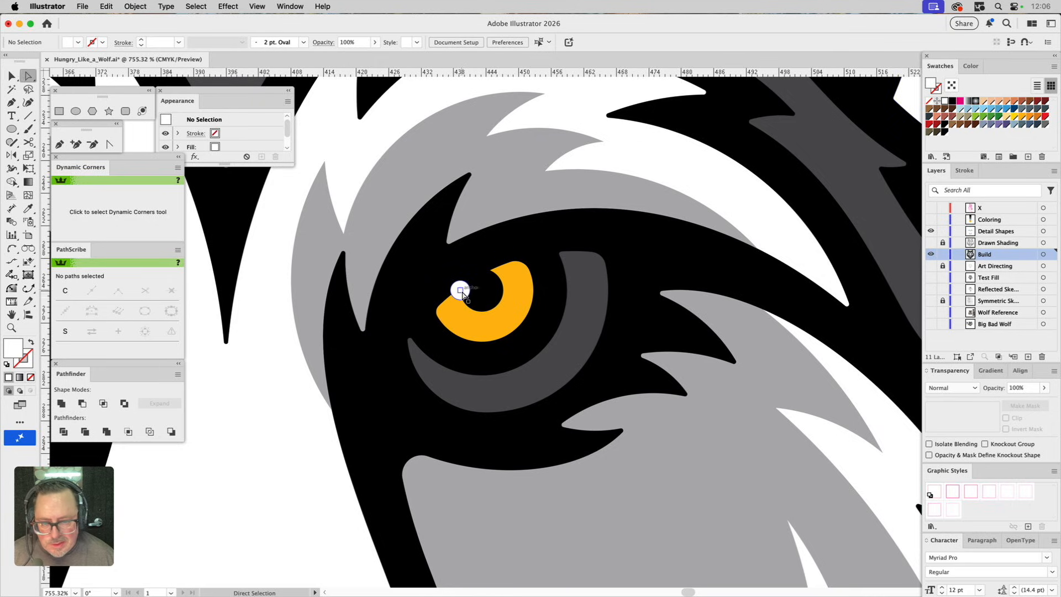
left_click(459, 309)
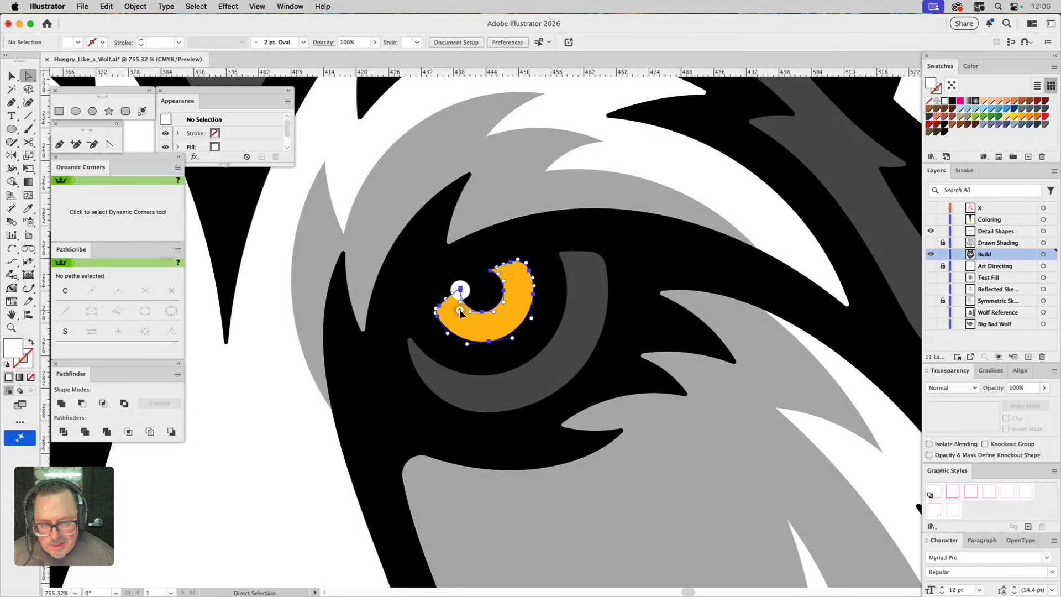
key("v")
left_click(423, 274)
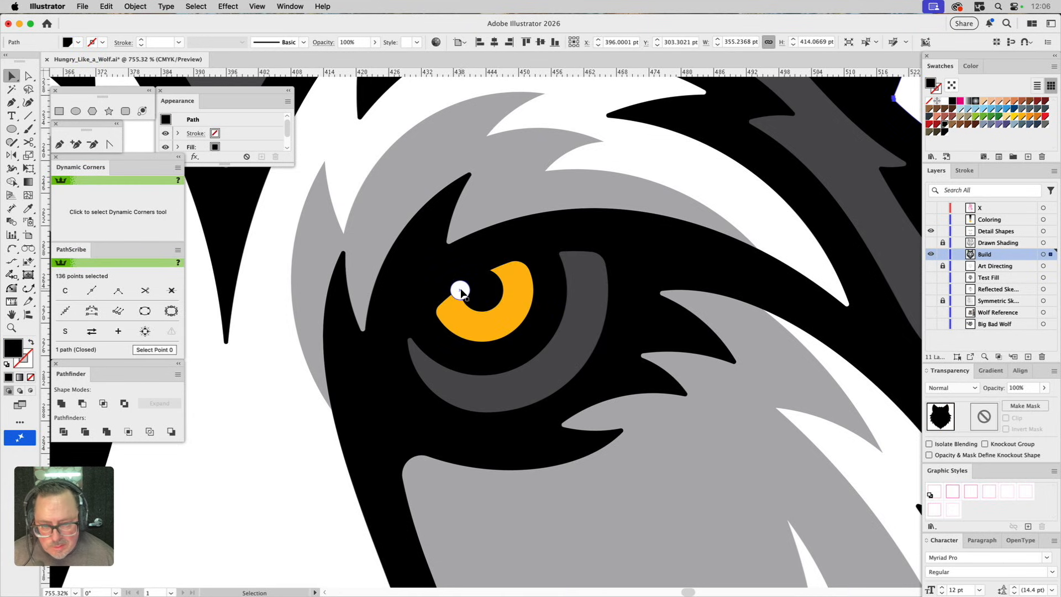
left_click_drag(461, 293, 504, 294)
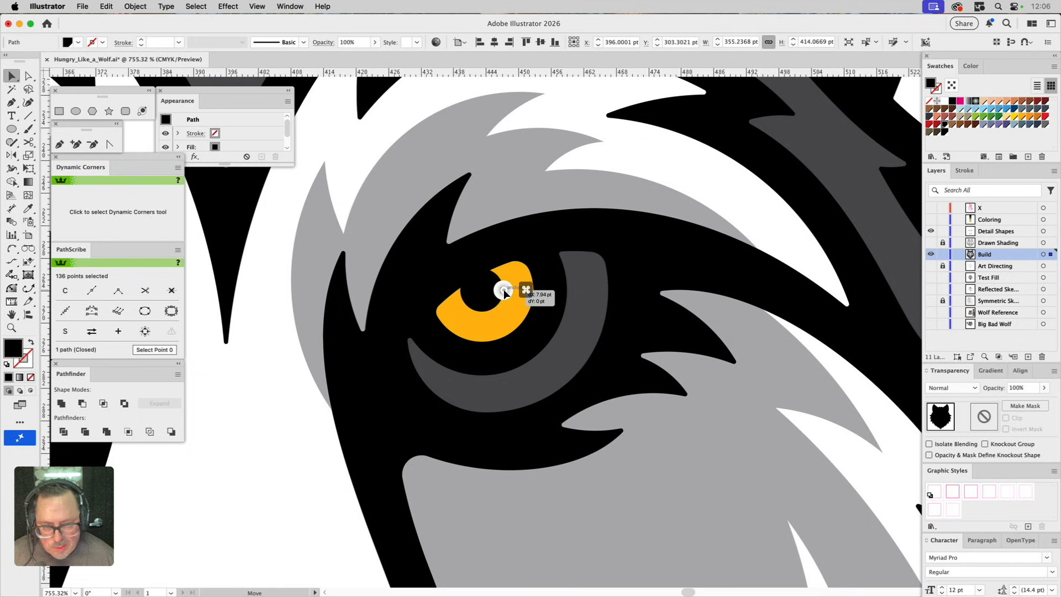
left_click_drag(504, 295, 503, 289)
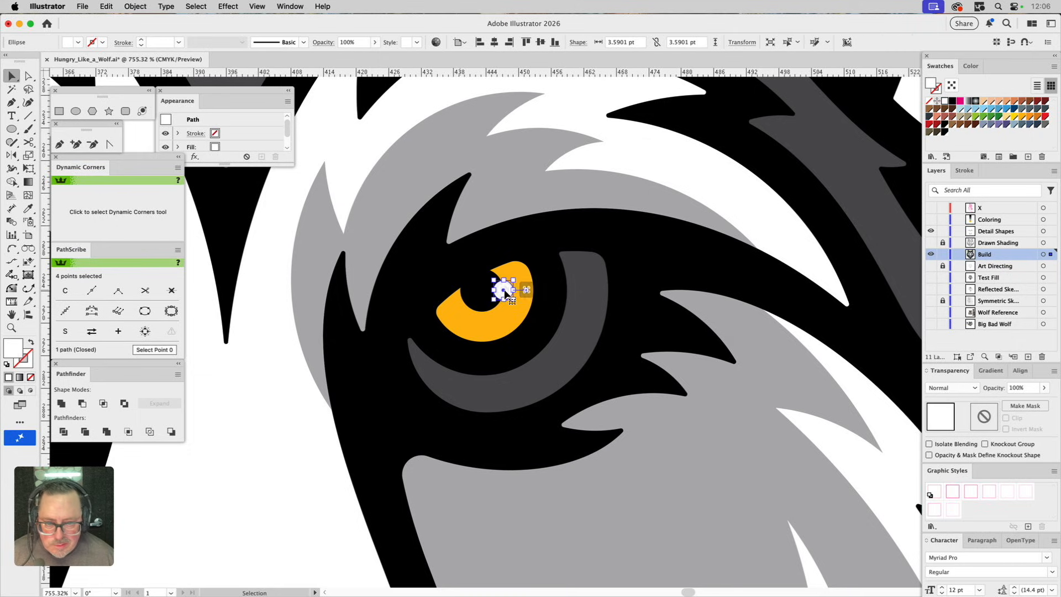
Step: Deselect the highlight circle and examine both eyes and the whole wolf head
left_click(11, 328)
left_click(408, 301, "alt")
left_click(425, 304, "alt")
left_click(423, 309, "alt")
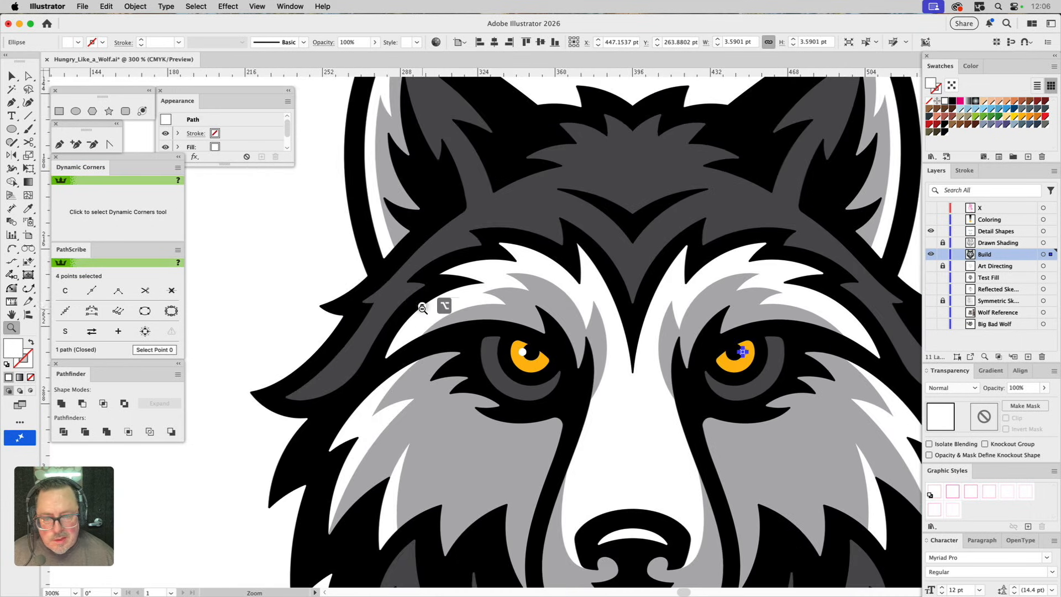
left_click(423, 308, "alt")
key("super+shift+a")
left_click_drag(490, 324, 405, 232)
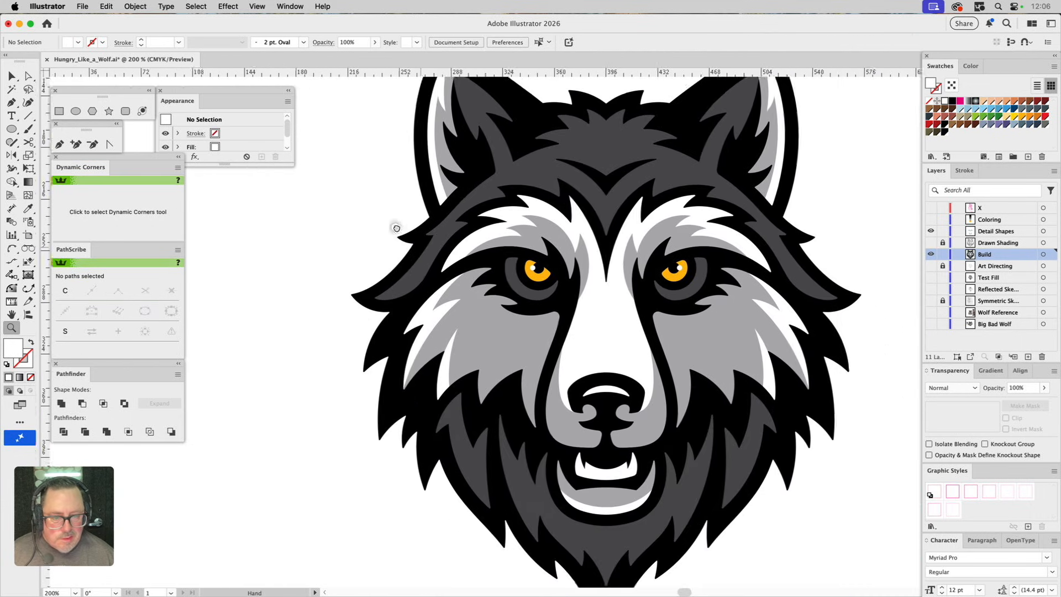
key("super+0")
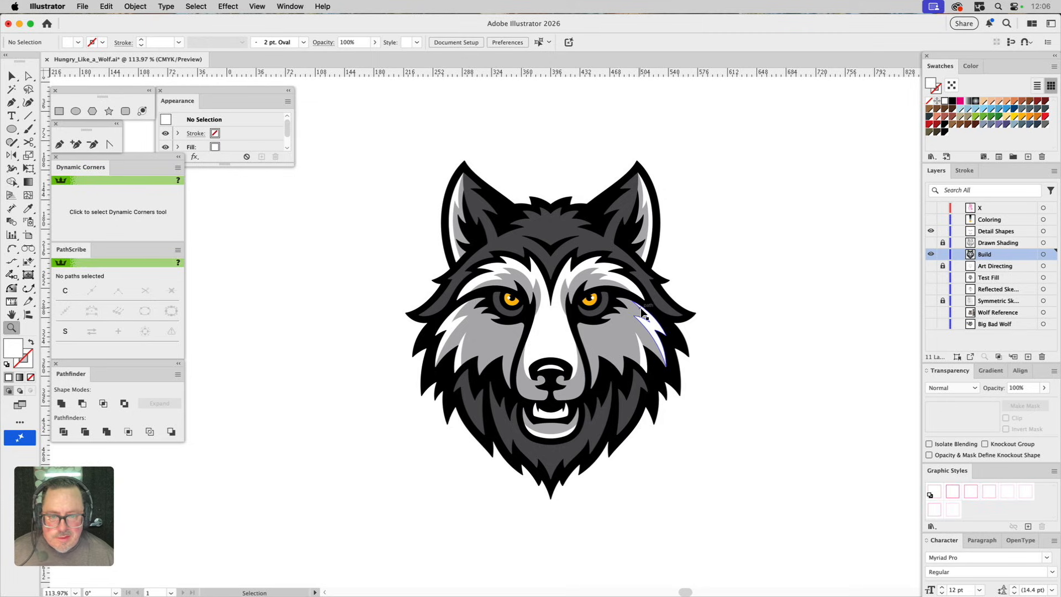